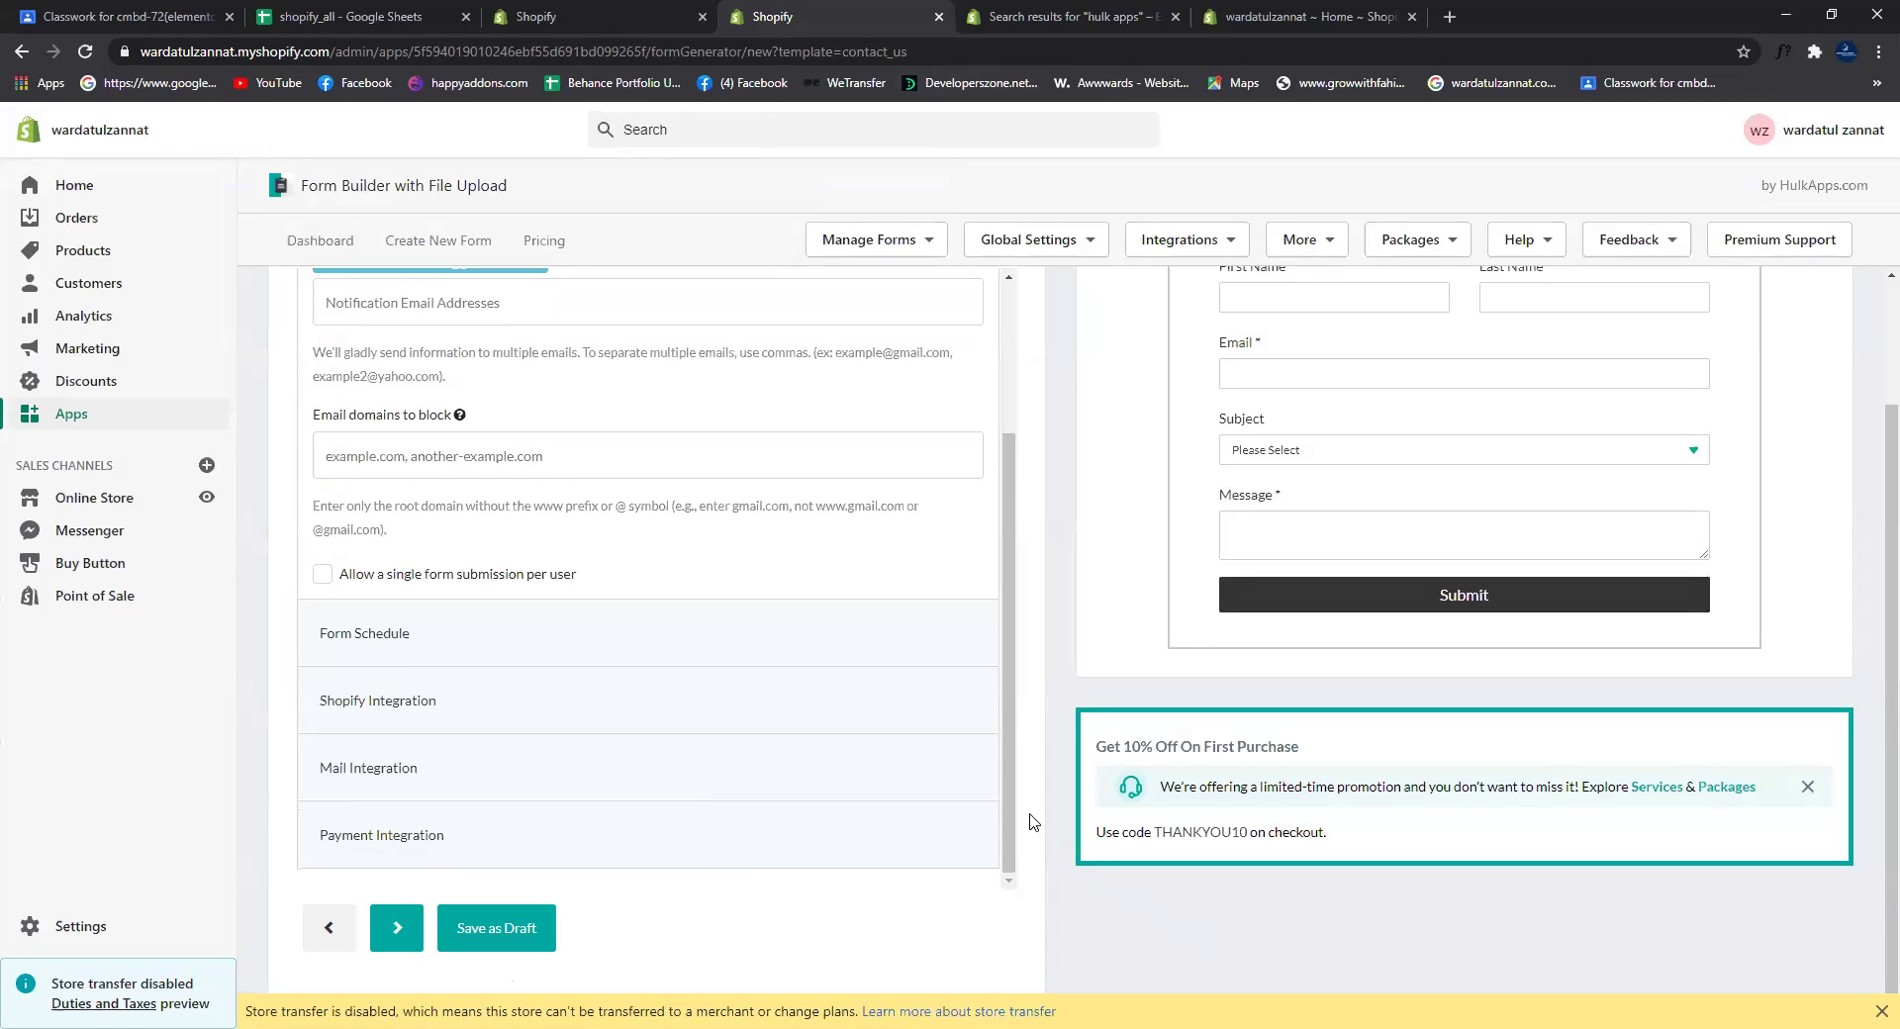
Step: Enter 'Contact Form' as the form name and continue to the Content step
scroll(386, 737, "up", 3)
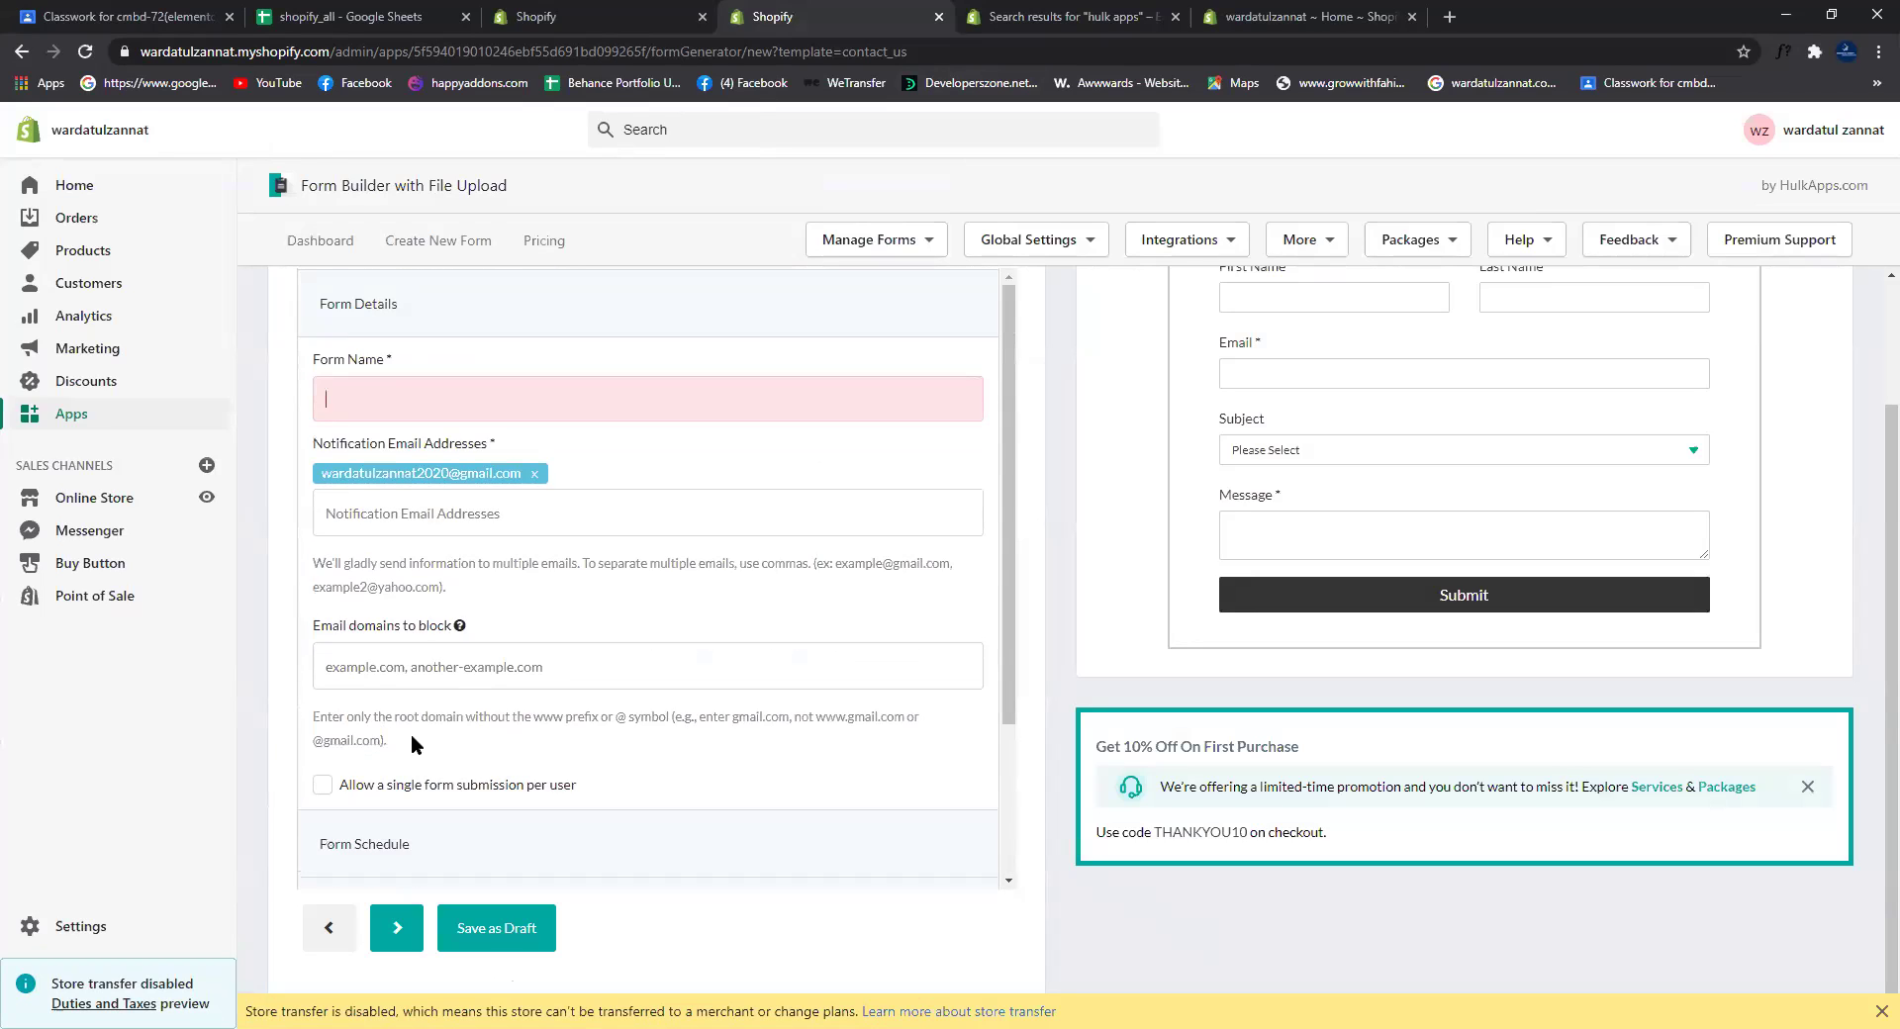
scroll(412, 734, "up", 2)
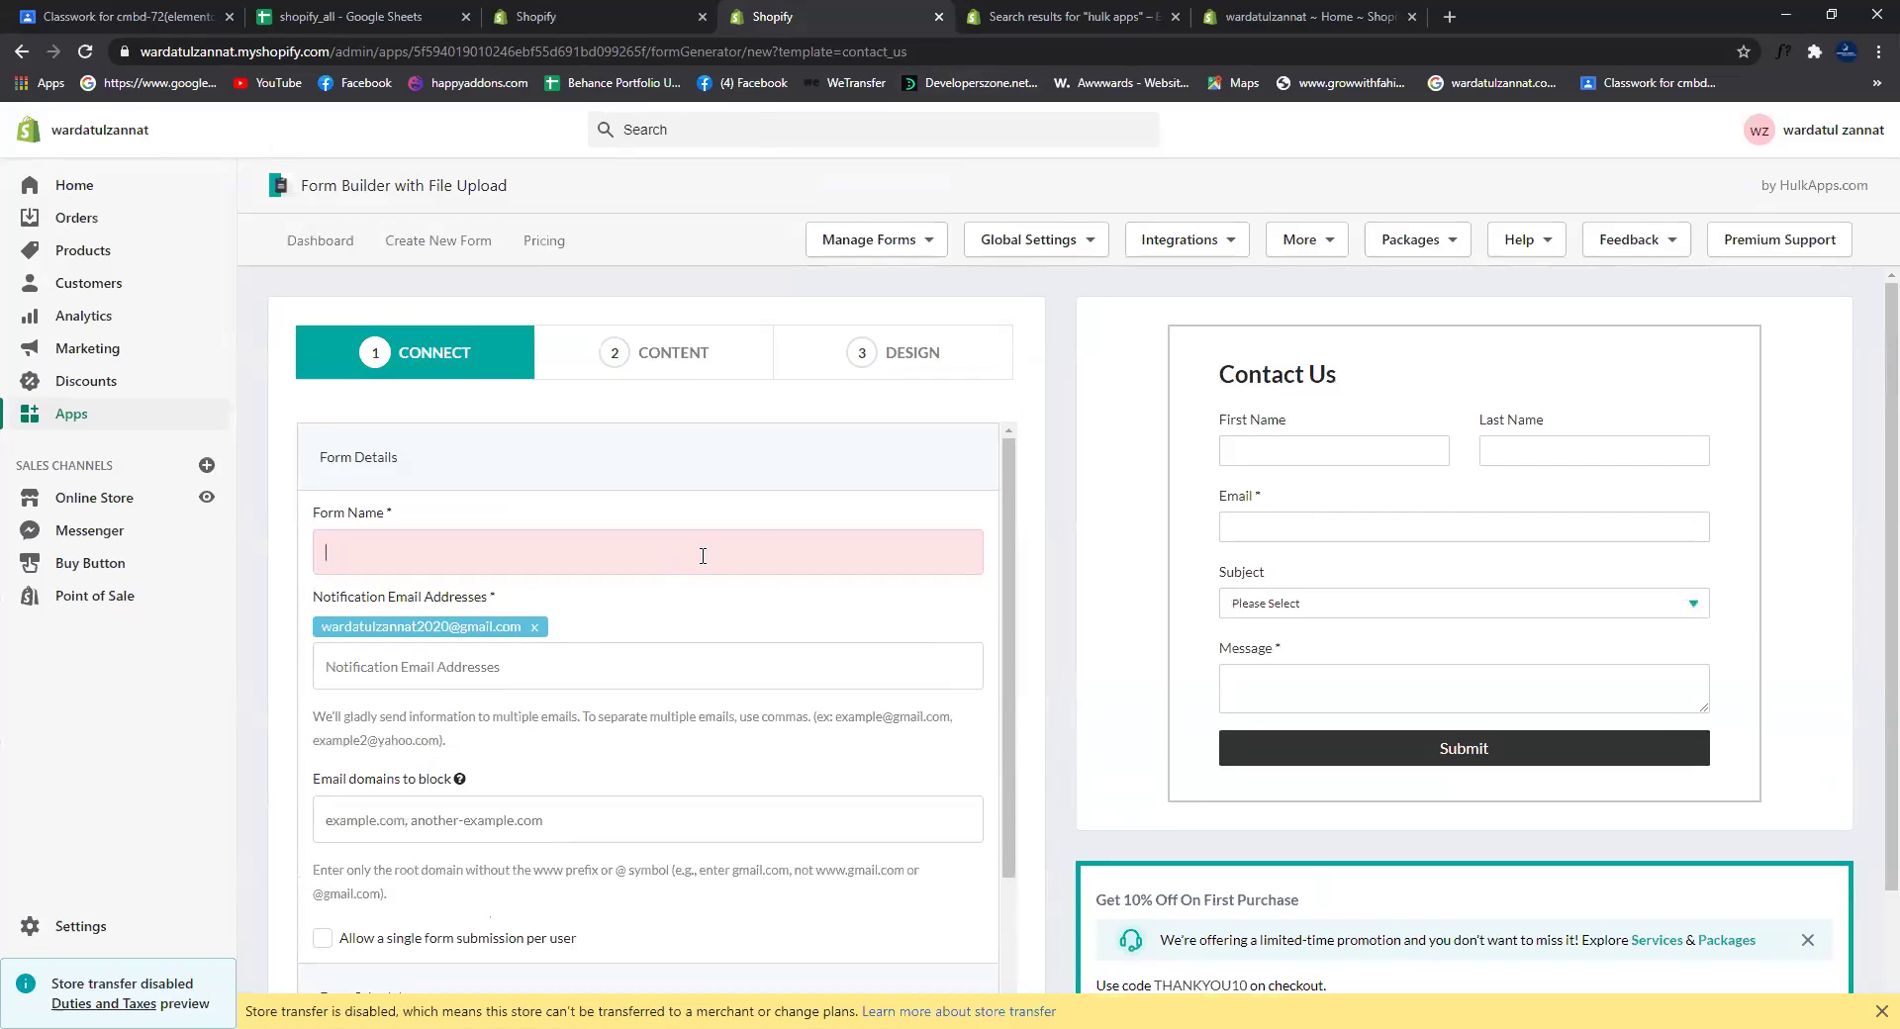
type("Contact Form")
scroll(1009, 655, "down", 2)
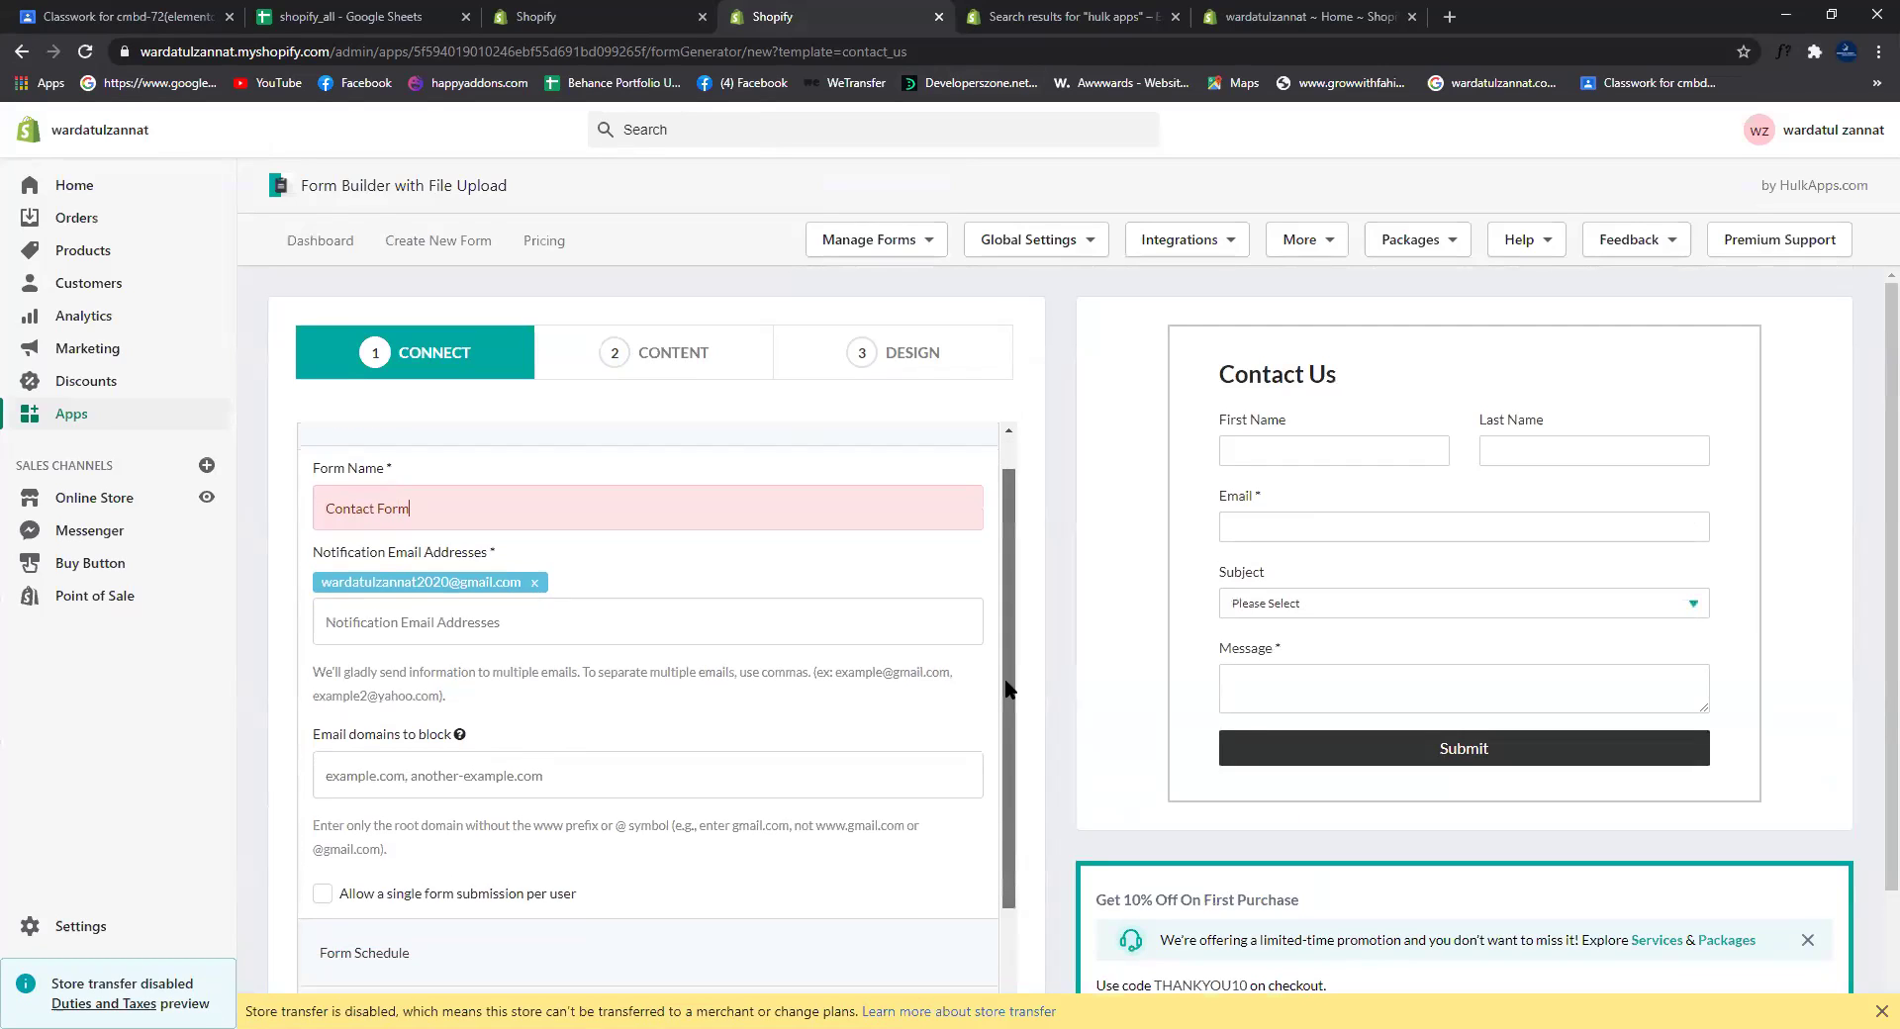
left_click(663, 358)
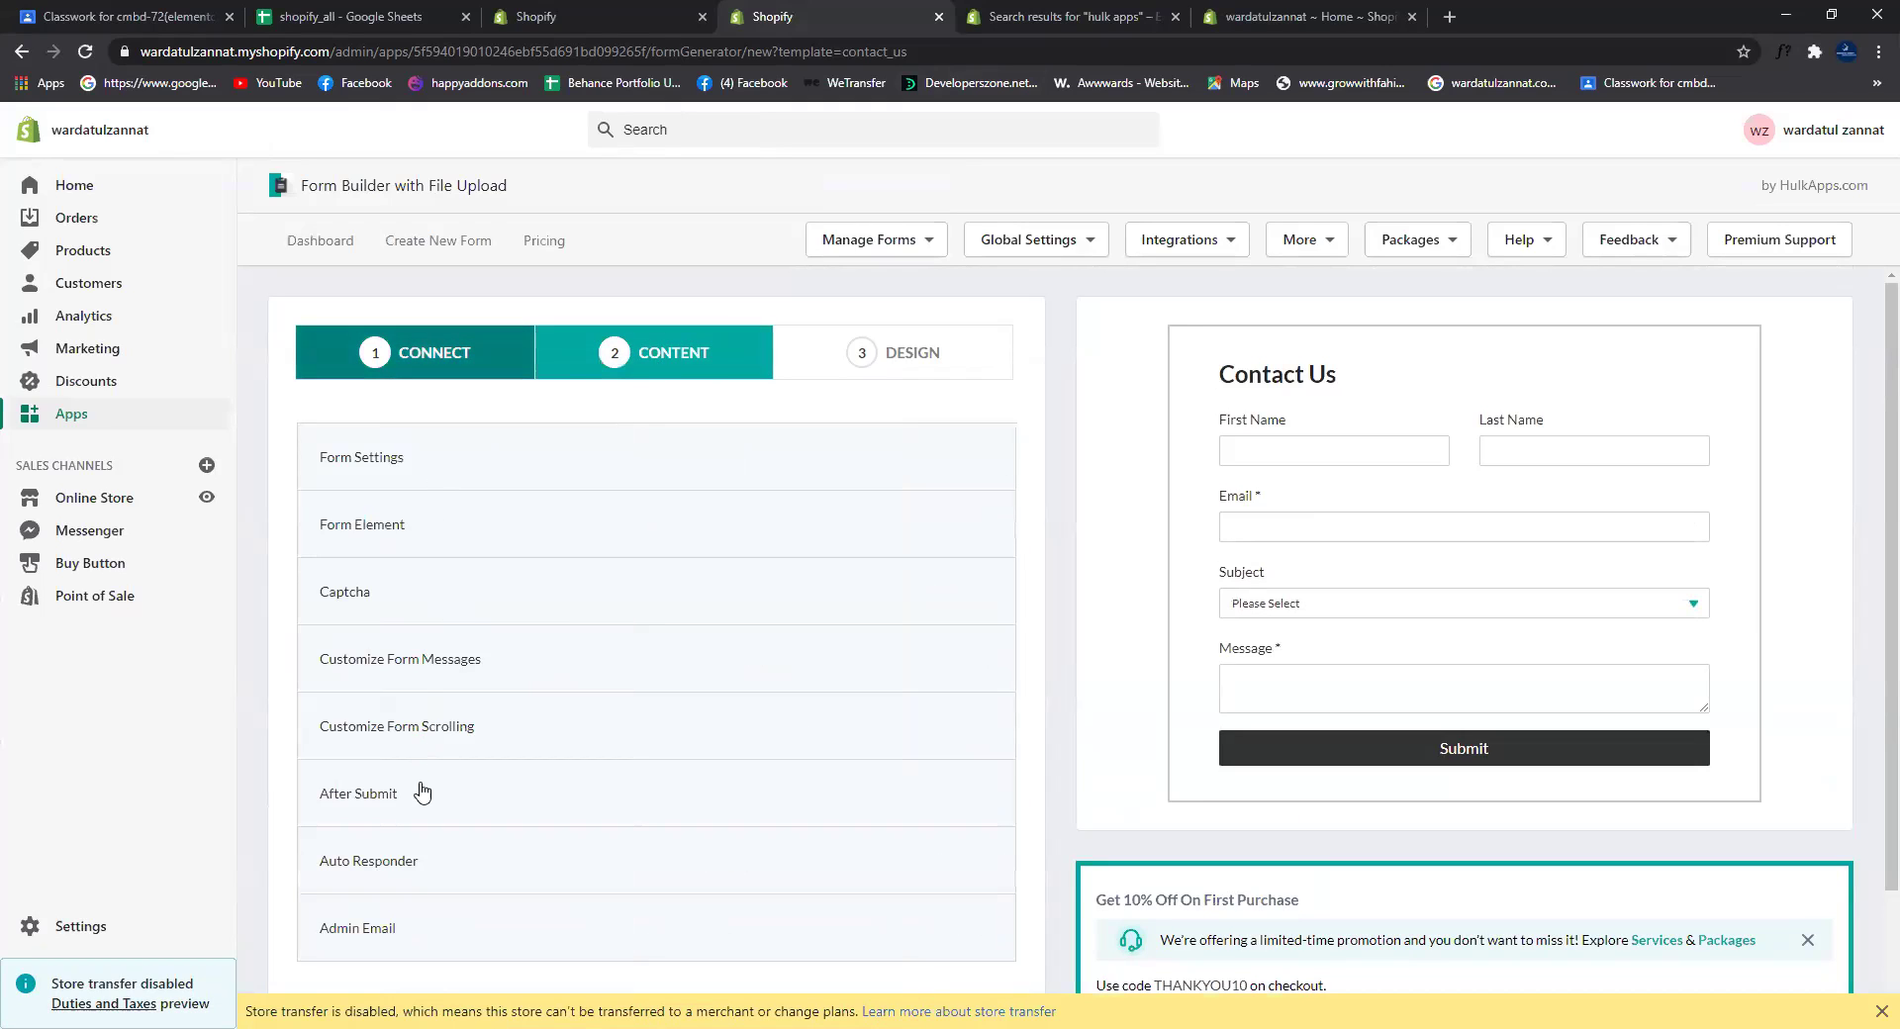
Step: Open the Subject dropdown element and type 'Choose Product' as its placeholder text
left_click(426, 533)
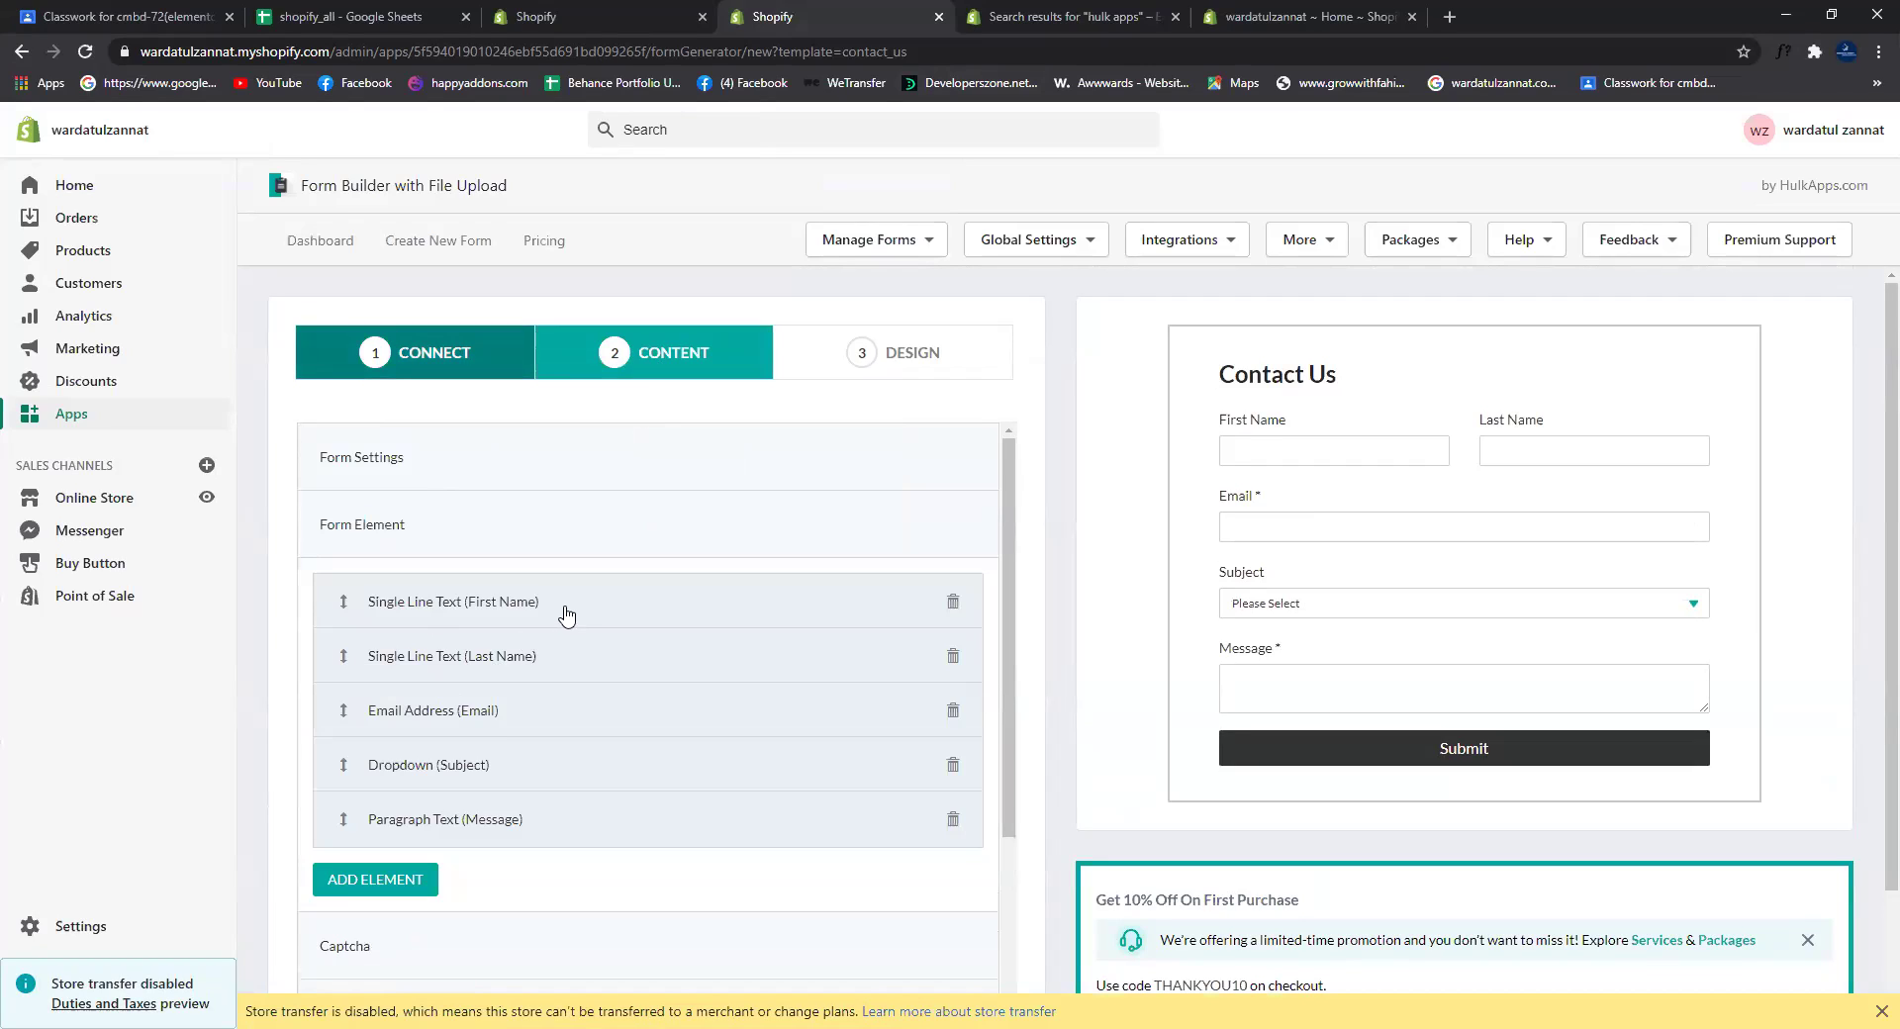
left_click(378, 768)
left_click(418, 895)
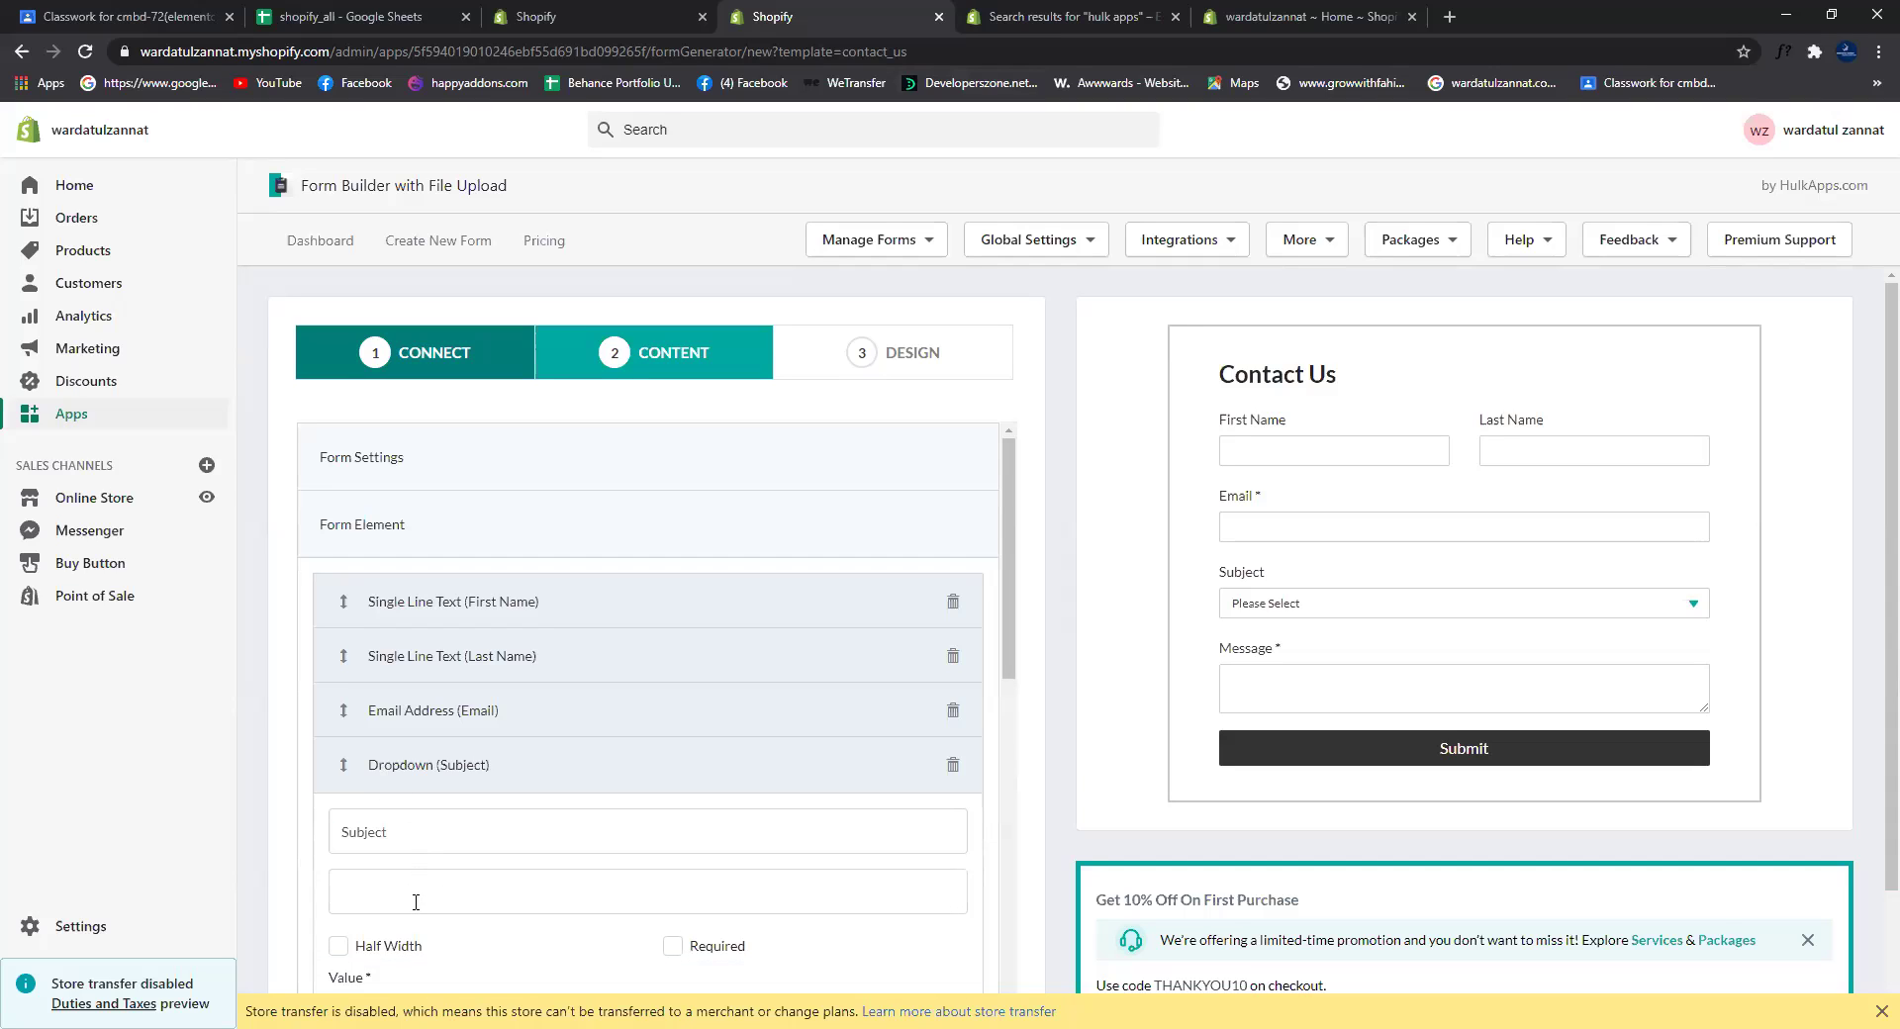
scroll(582, 902, "down", 5)
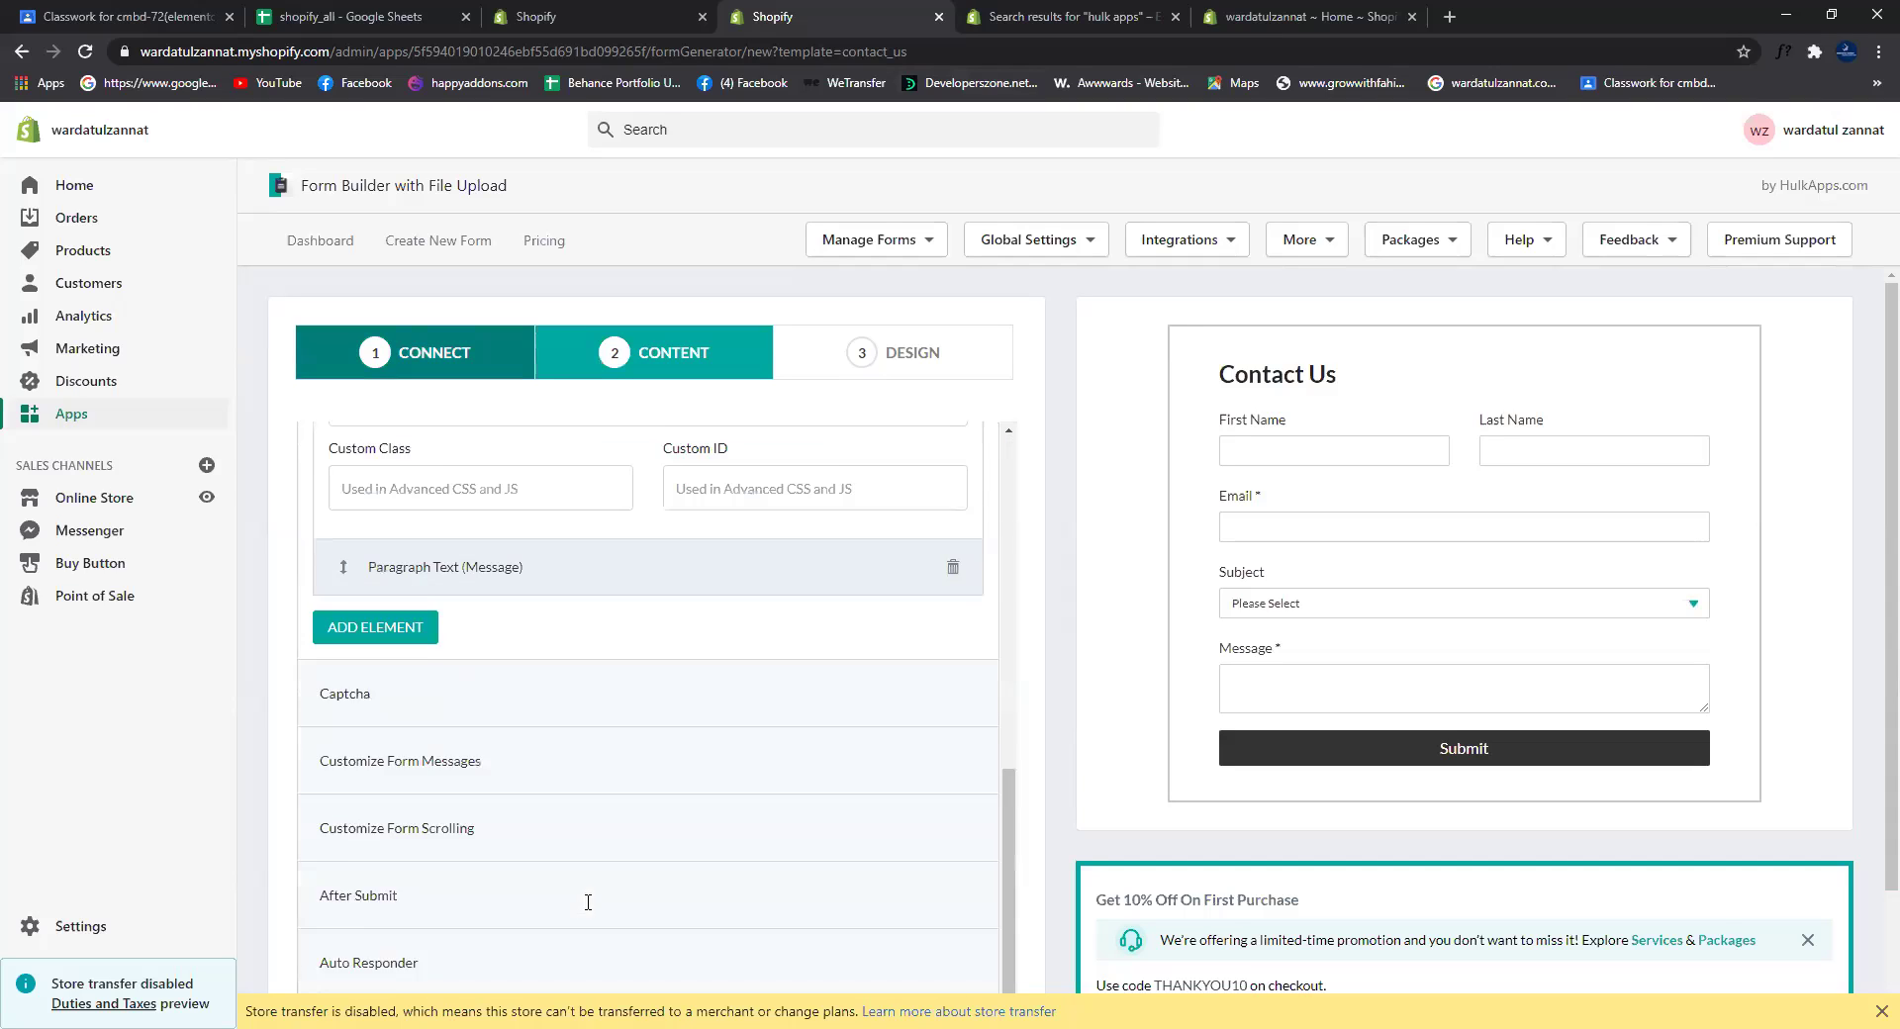
scroll(585, 851, "up", 5)
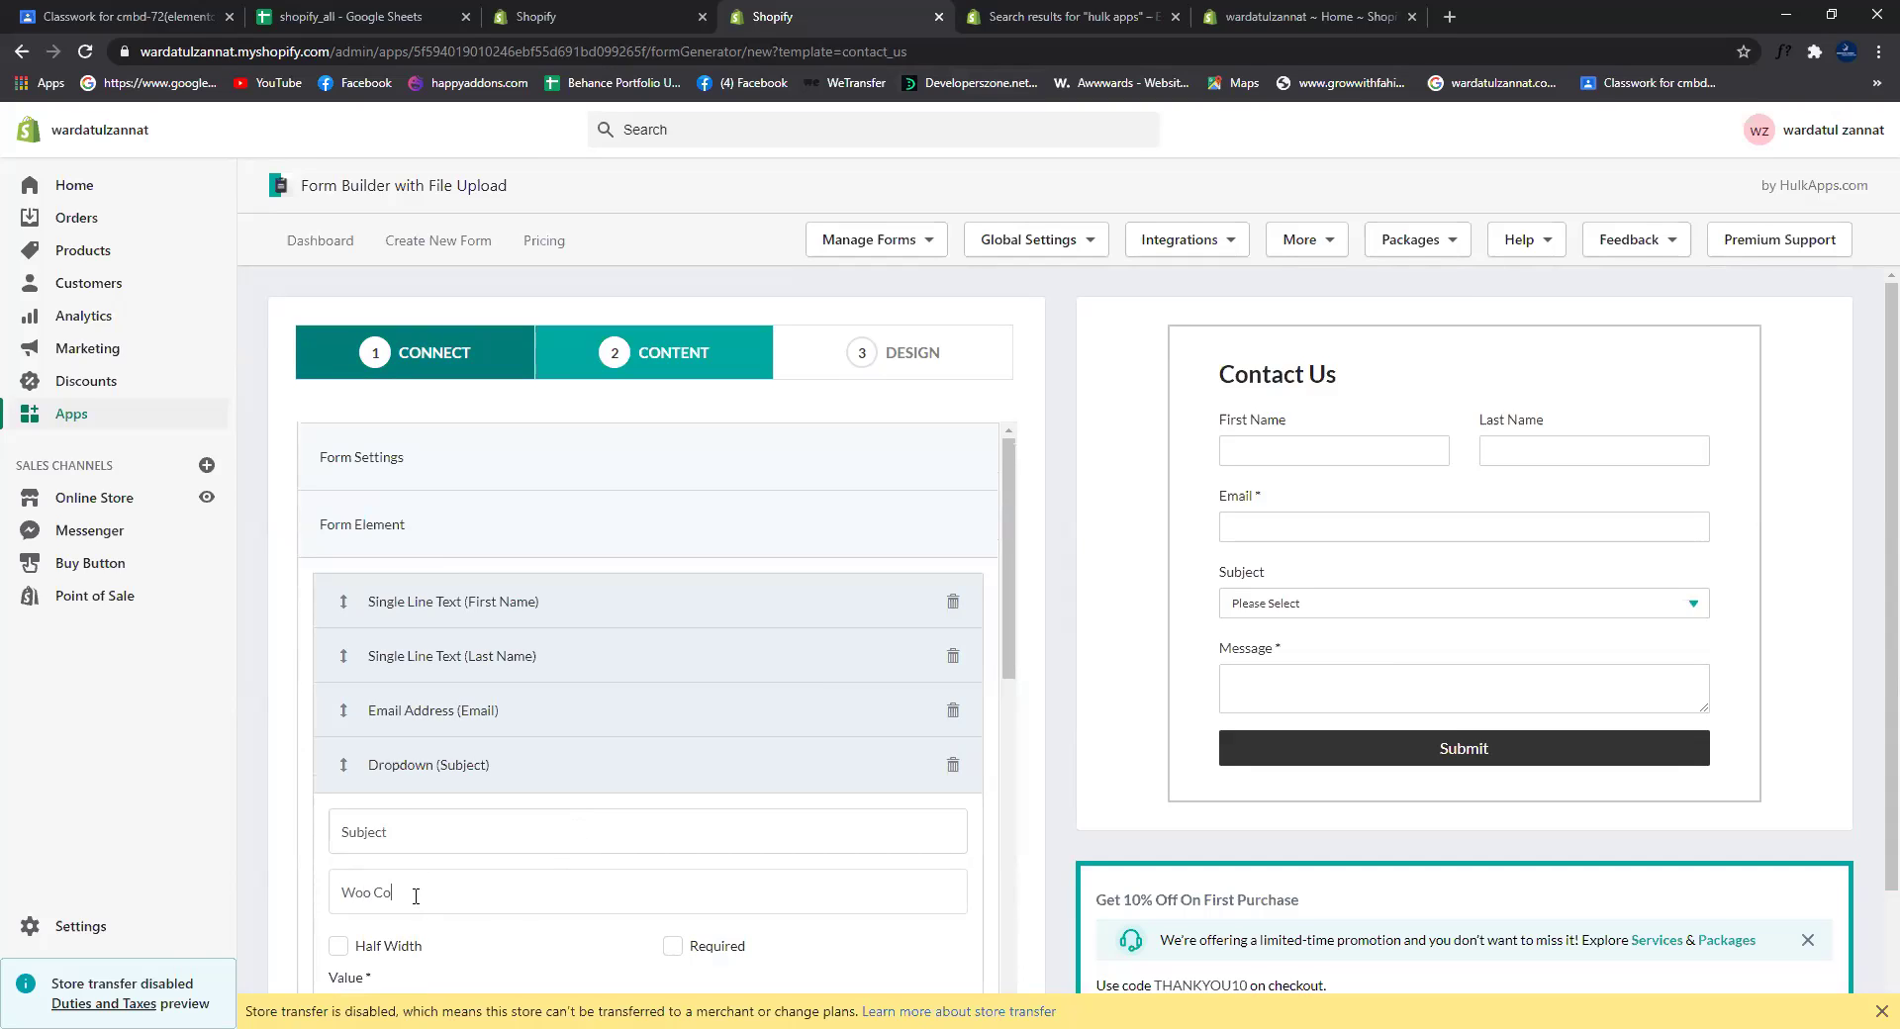
type("mmer")
key("BackSpace")
key("BackSpace")
key("BackSpace")
key("BackSpace")
key("BackSpace")
key("BackSpace")
key("BackSpace")
key("BackSpace")
key("BackSpace")
type("Produ")
Step: Drag and scroll through the Subject dropdown's settings to review its options
left_click_drag(1004, 661, 1024, 712)
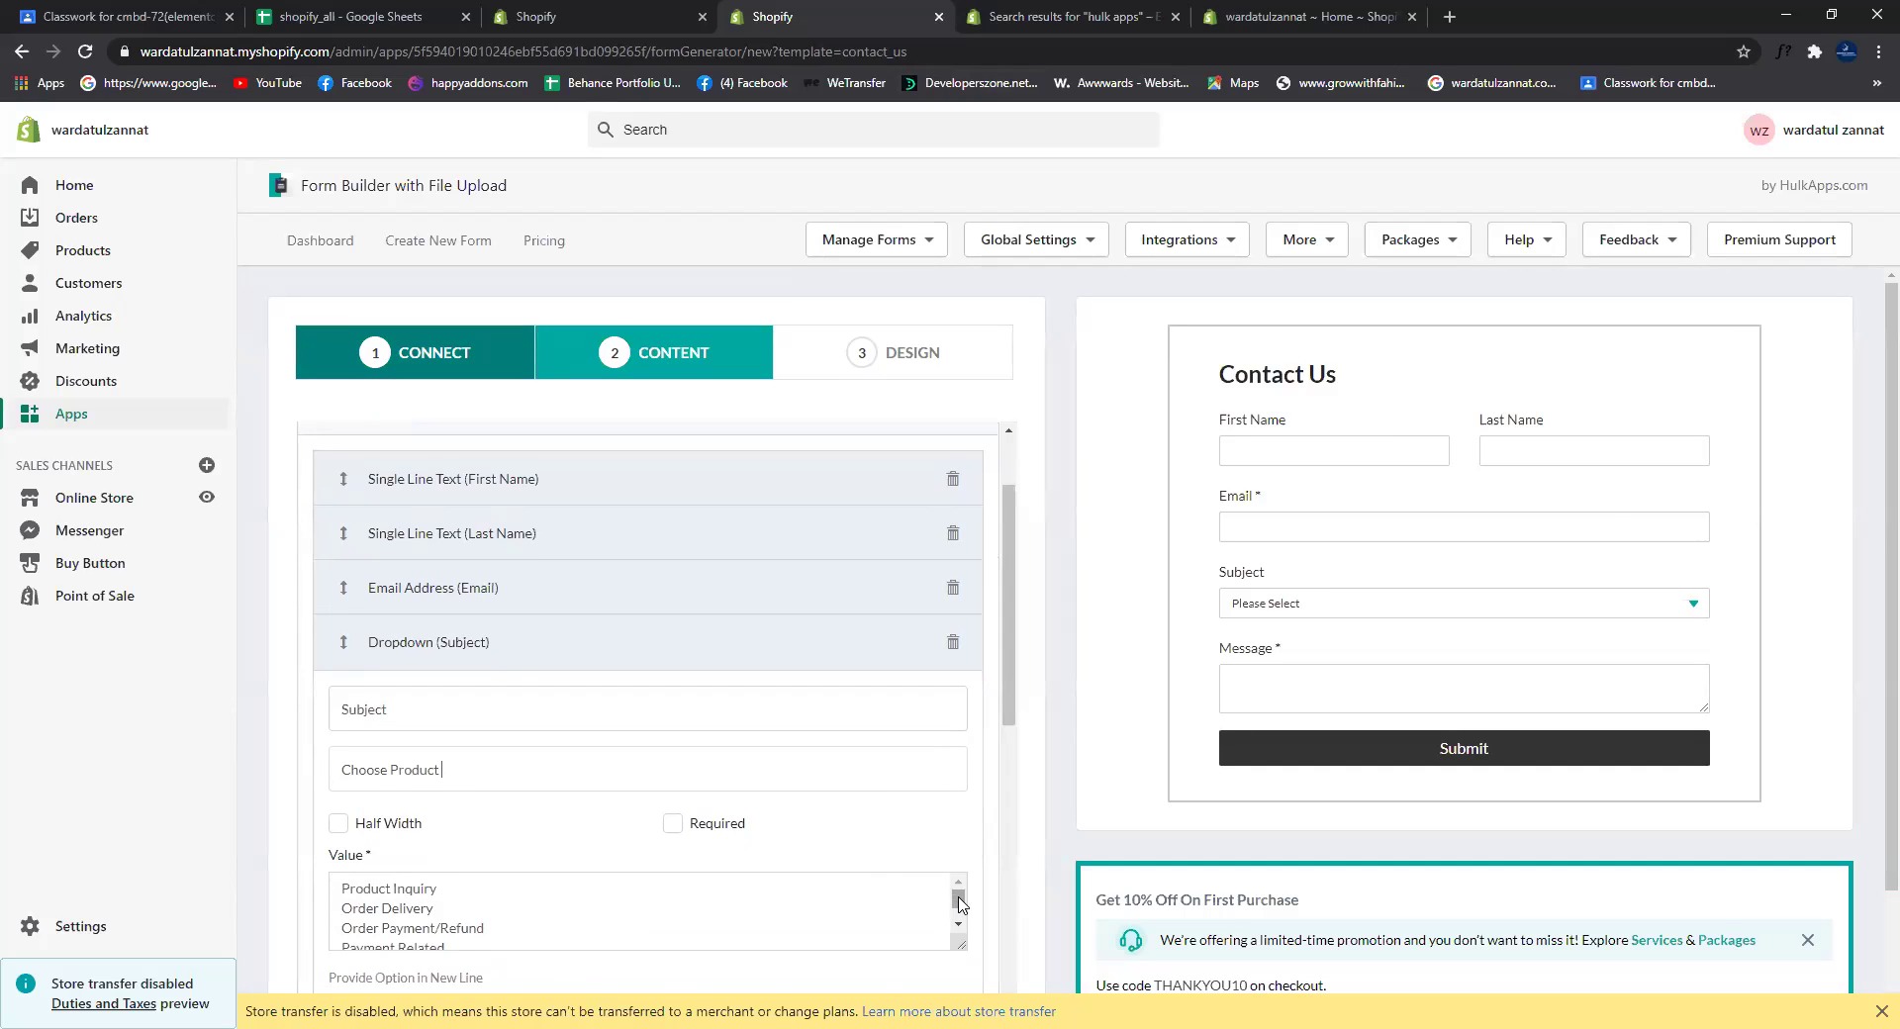
left_click_drag(958, 898, 958, 907)
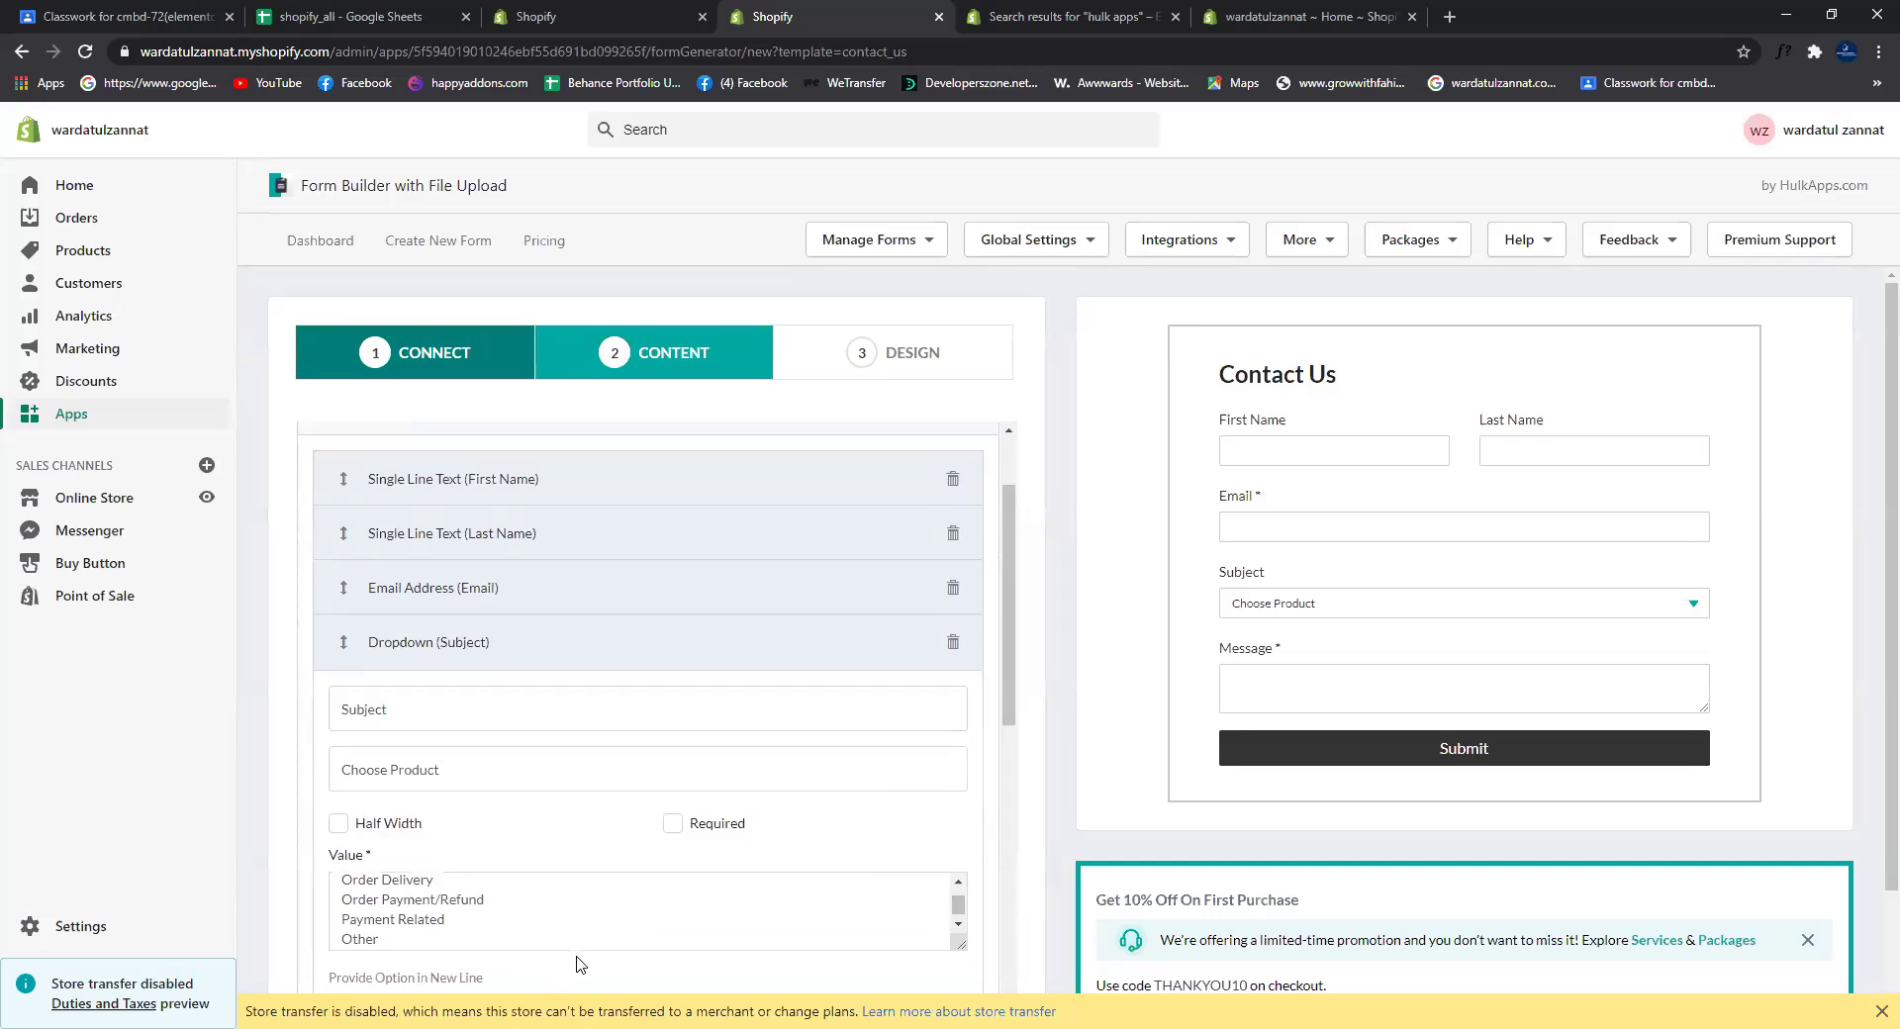
scroll(578, 953, "up", 1)
scroll(577, 953, "down", 5)
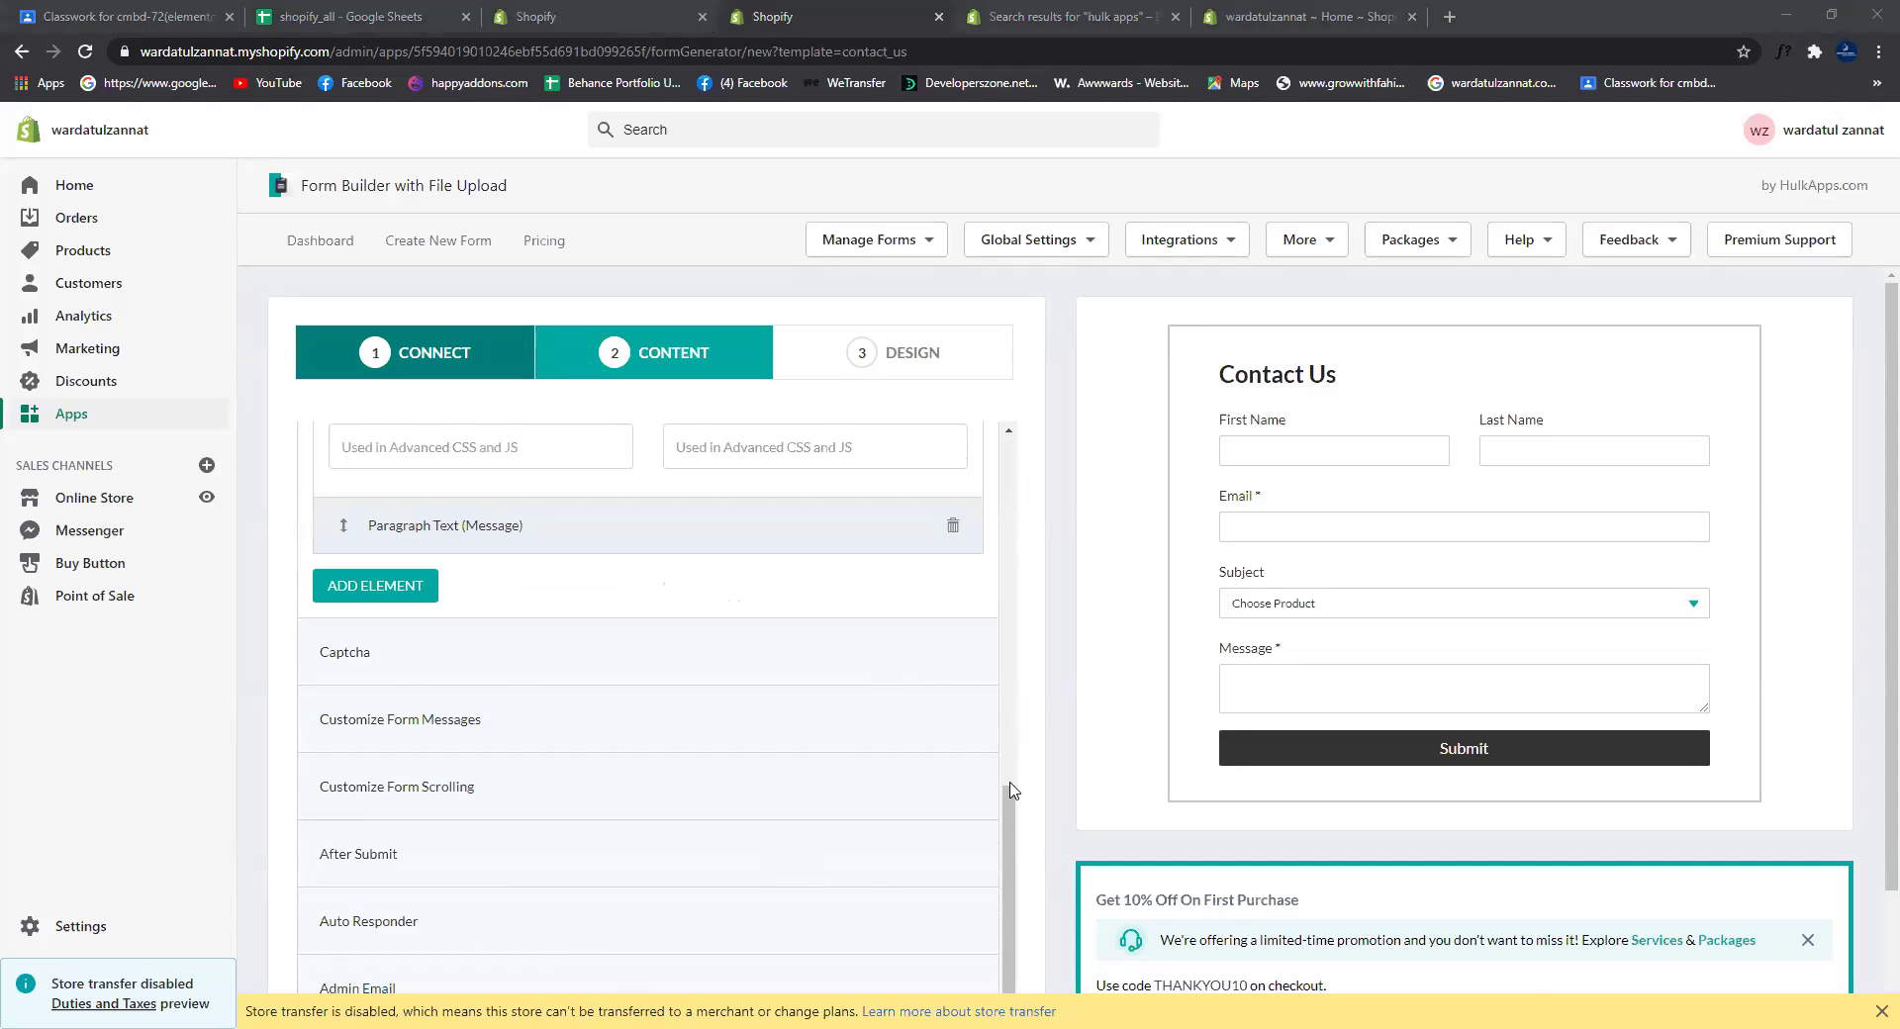
left_click_drag(1018, 693, 1016, 619)
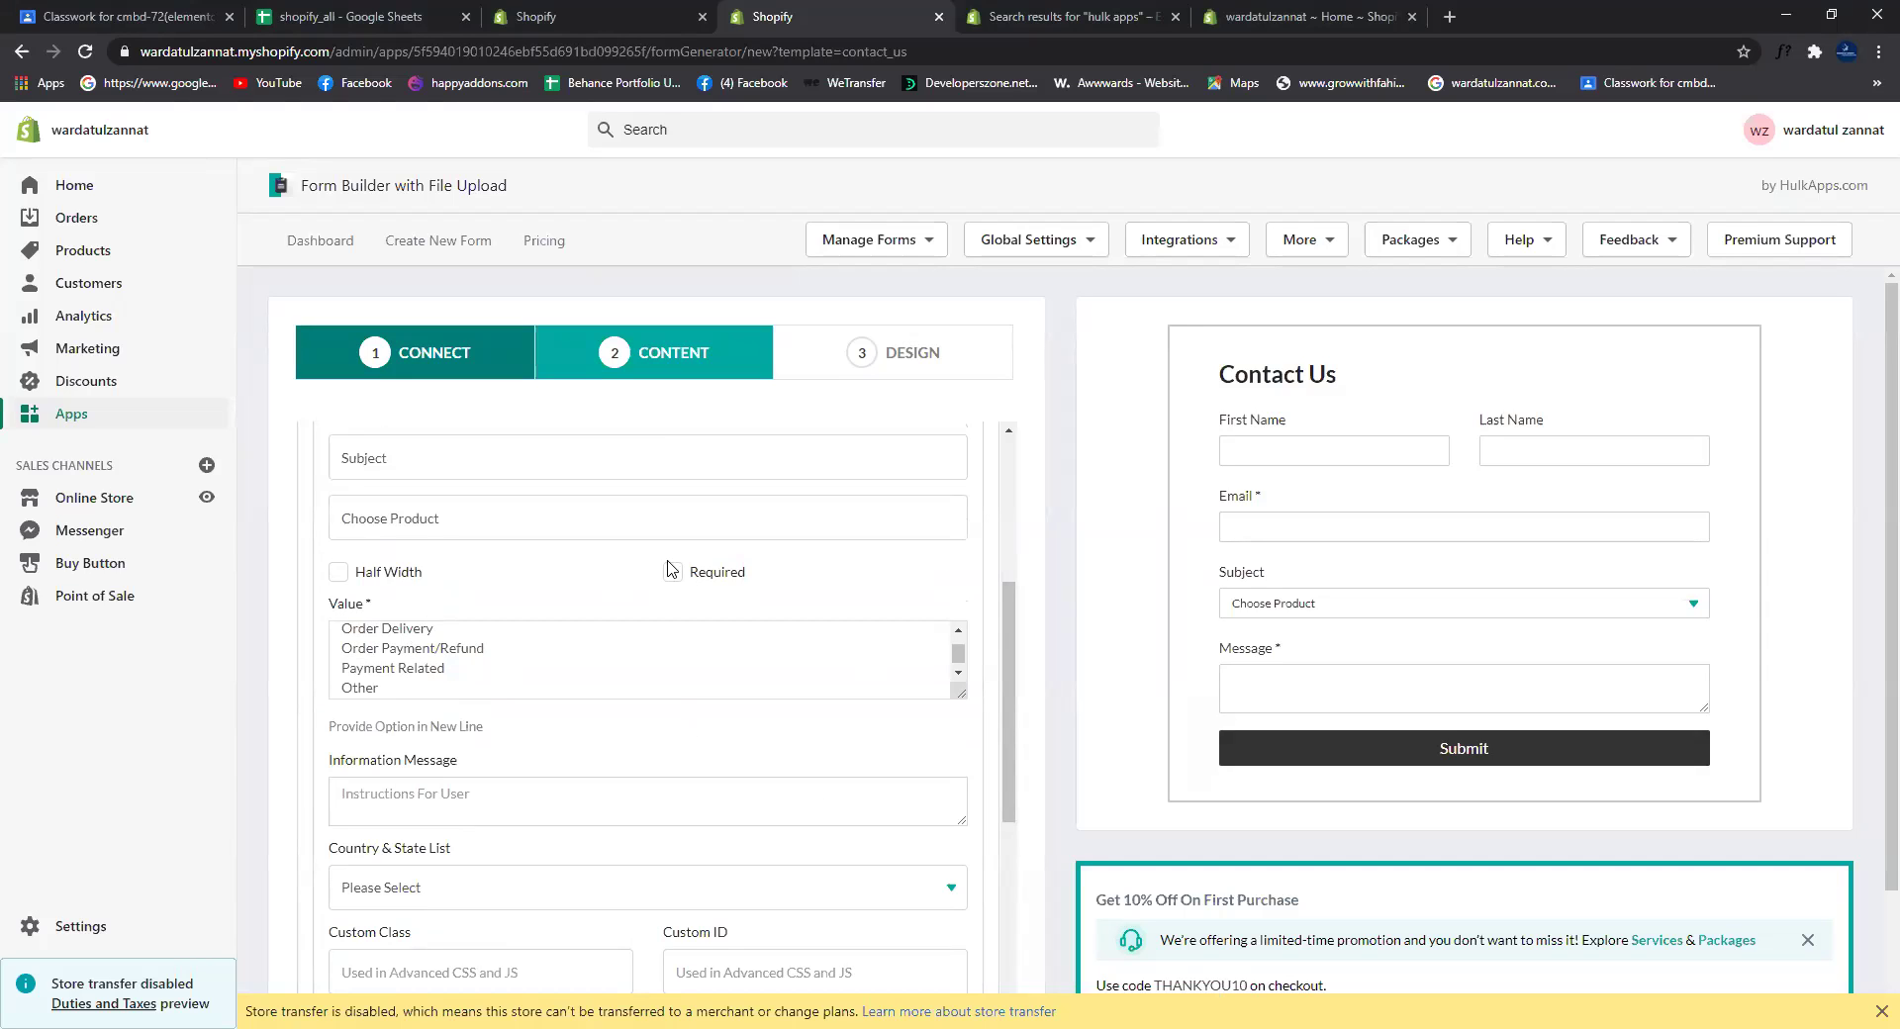
scroll(497, 836, "up", 5)
scroll(554, 866, "down", 10)
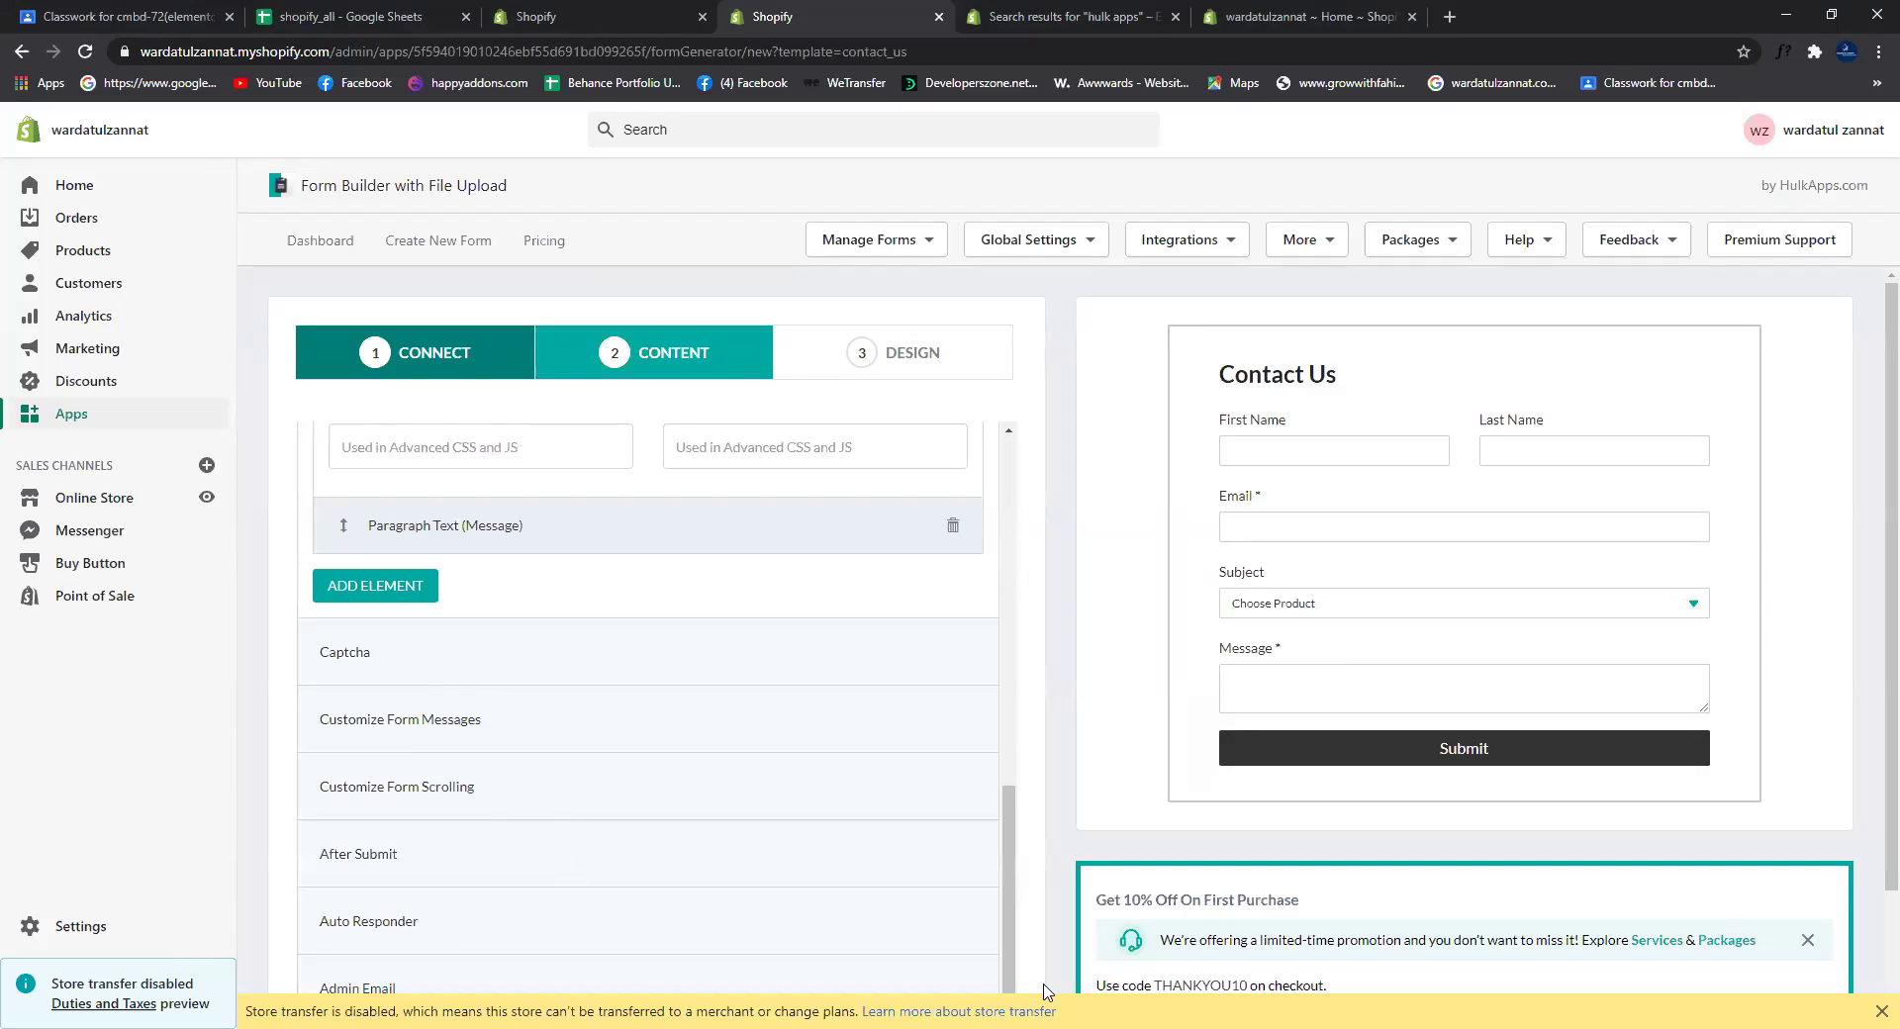
left_click_drag(1017, 965, 576, 720)
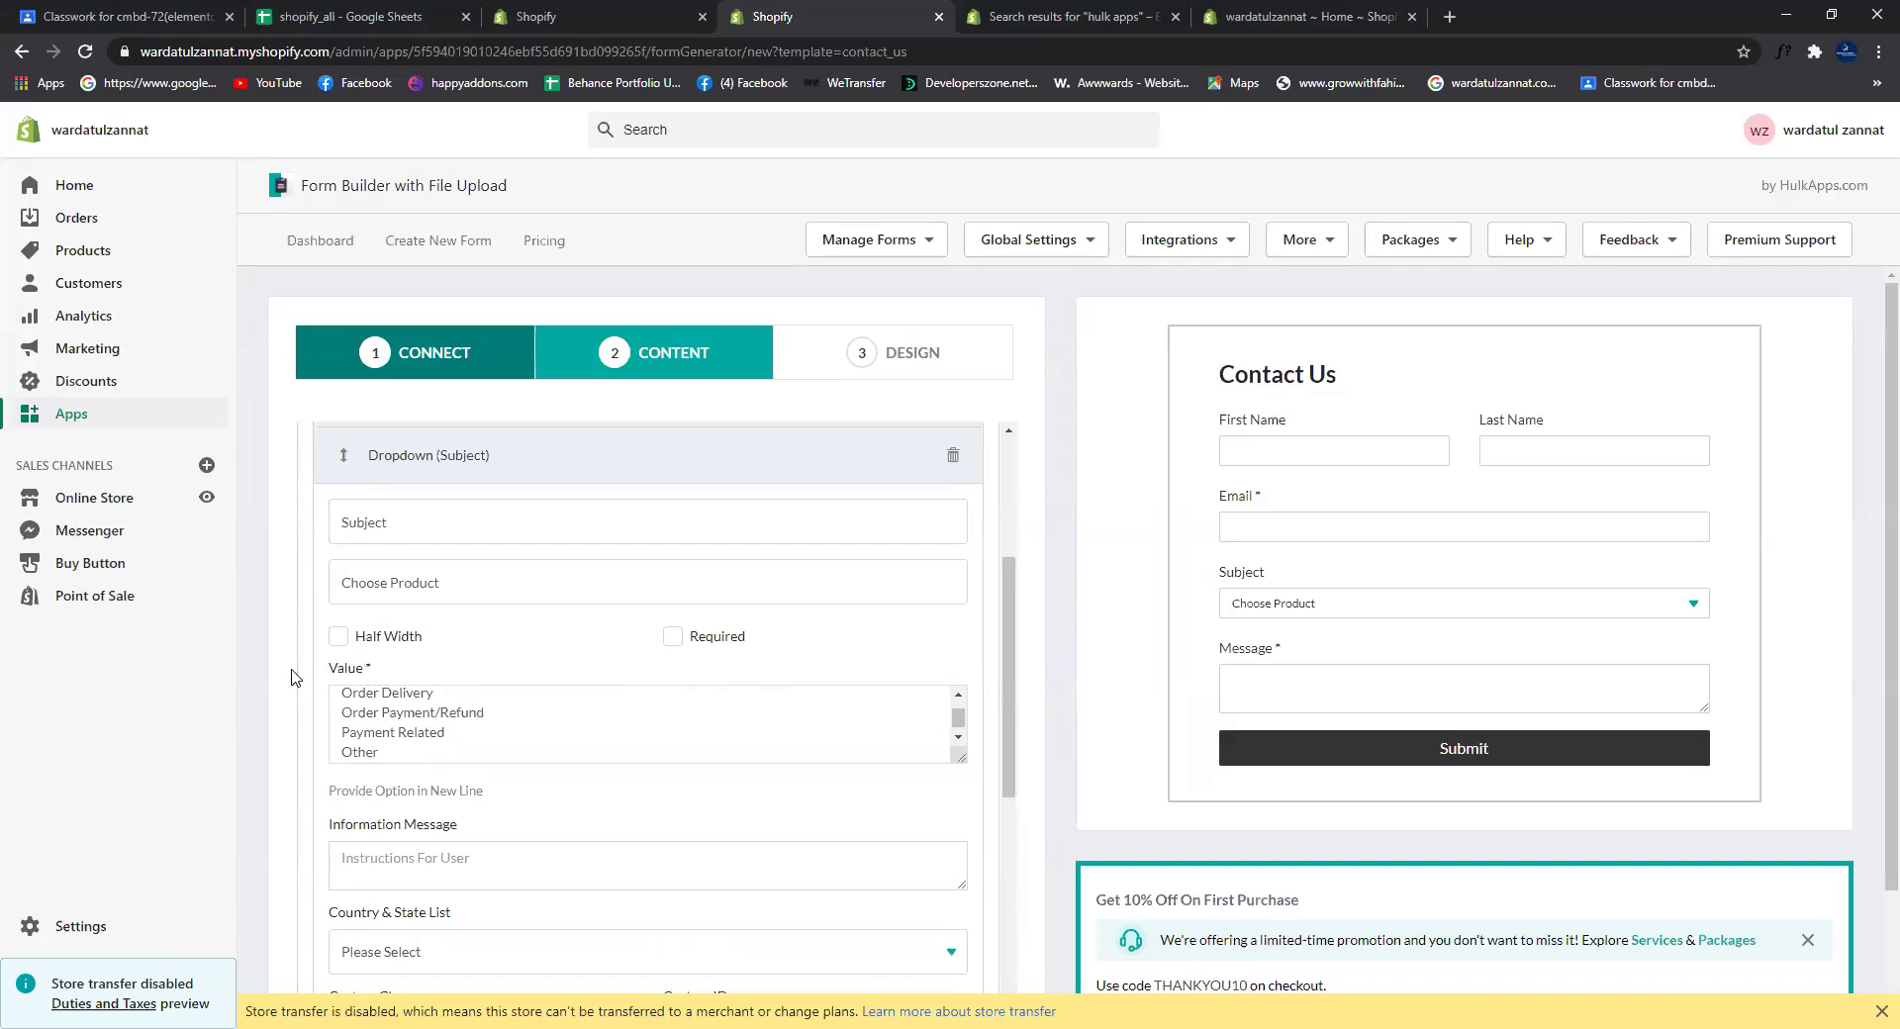
Step: Clear the dropdown's old inquiry options and enter product 1 and product 2
left_click(379, 714)
scroll(376, 723, "up", 1)
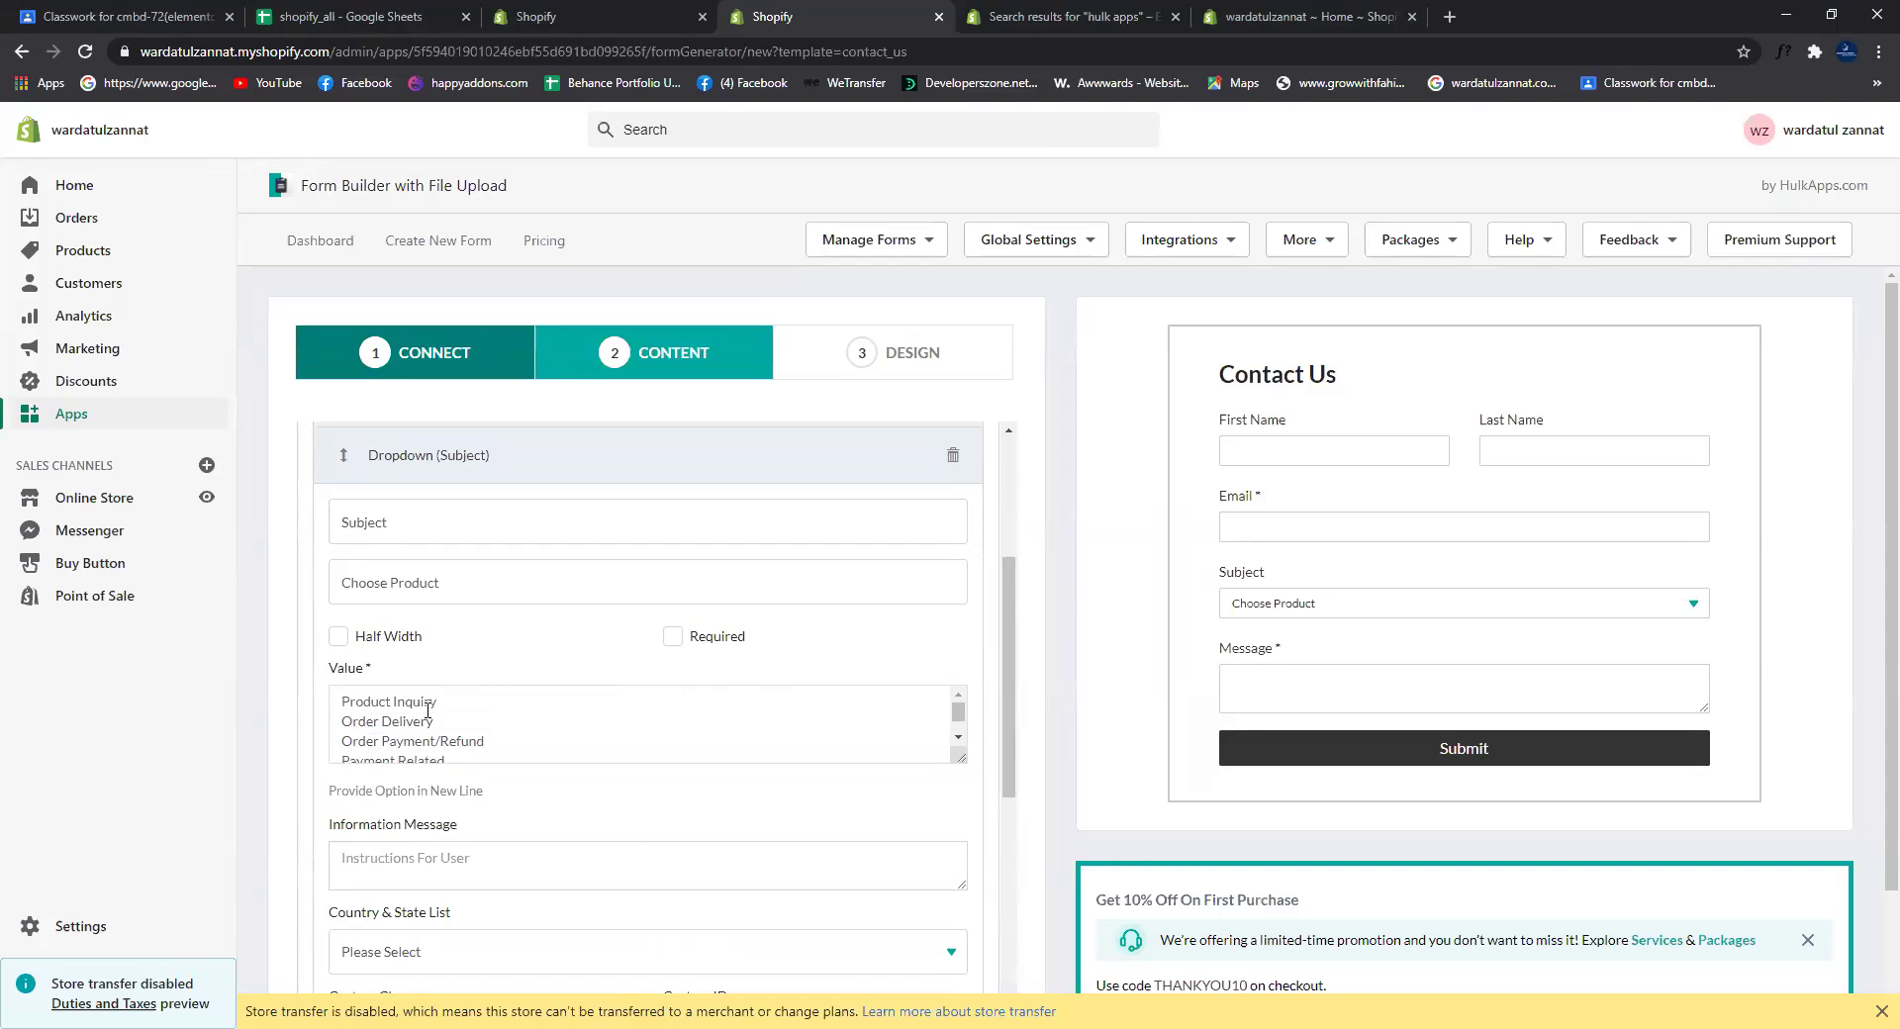
key("ctrl+a")
key("BackSpace")
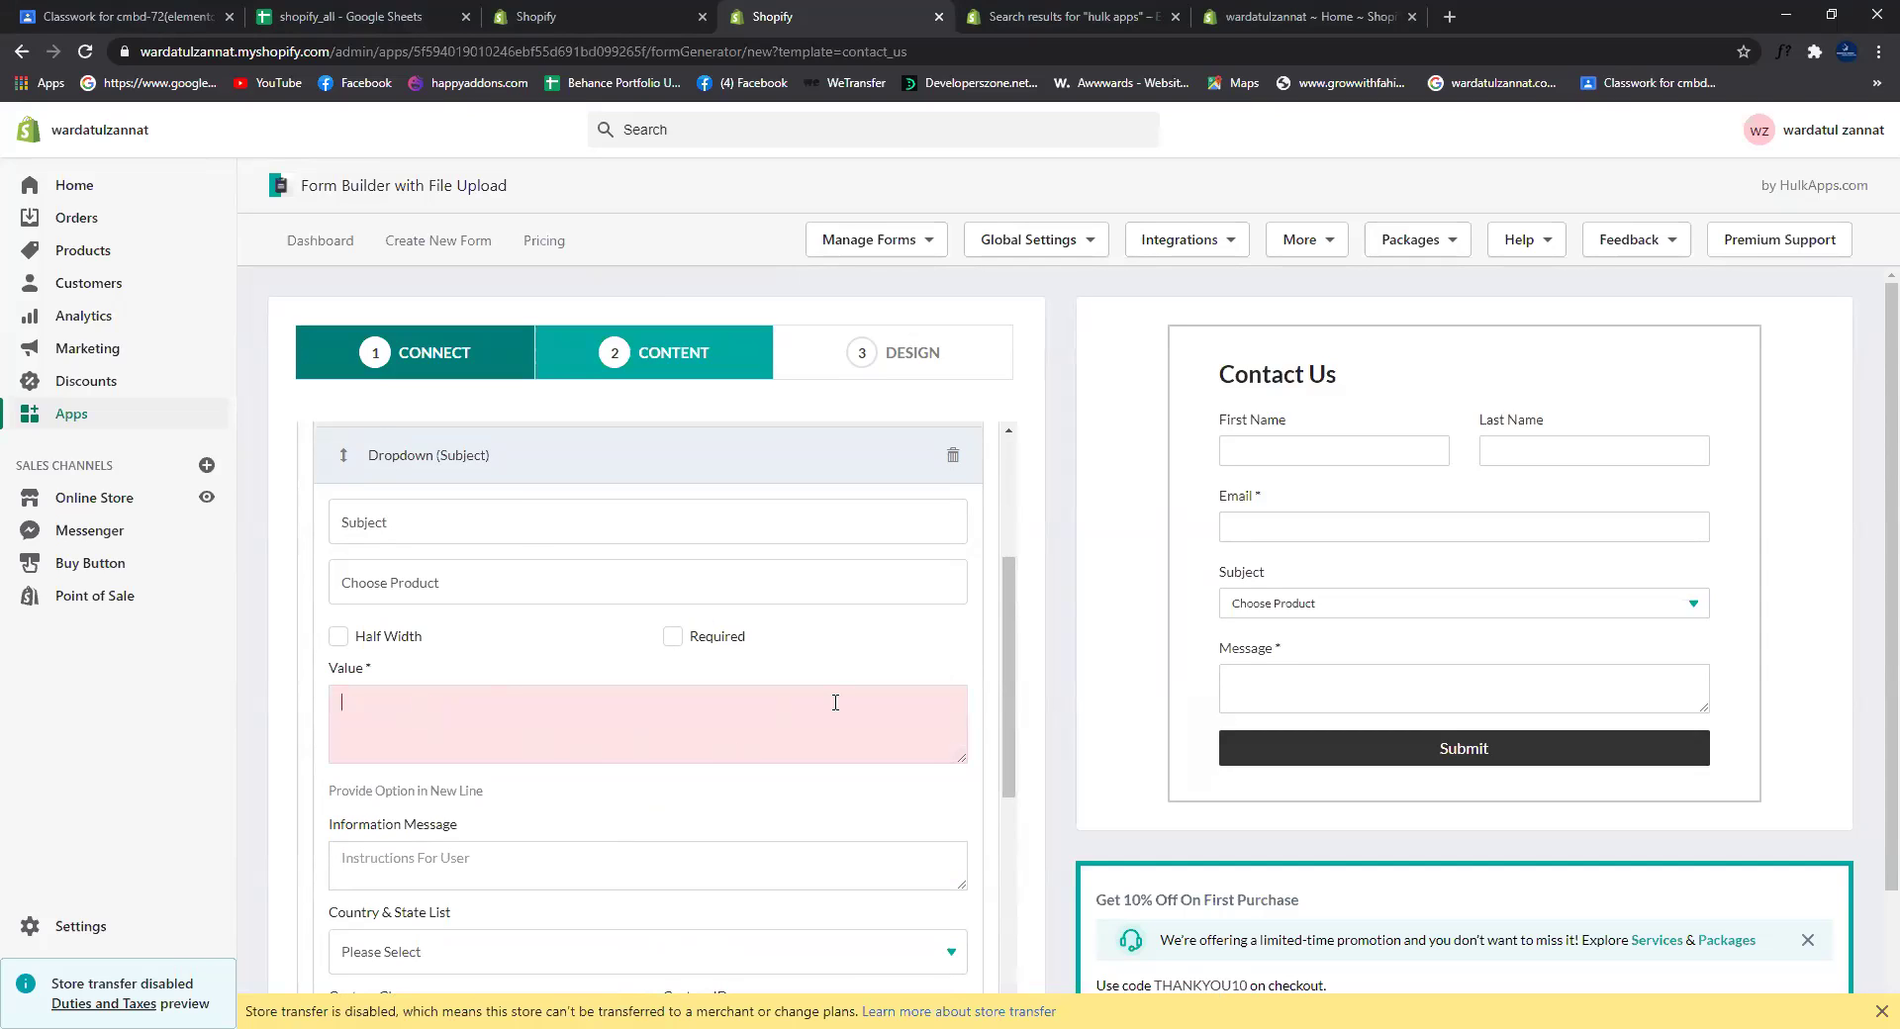
key("ctrl+p")
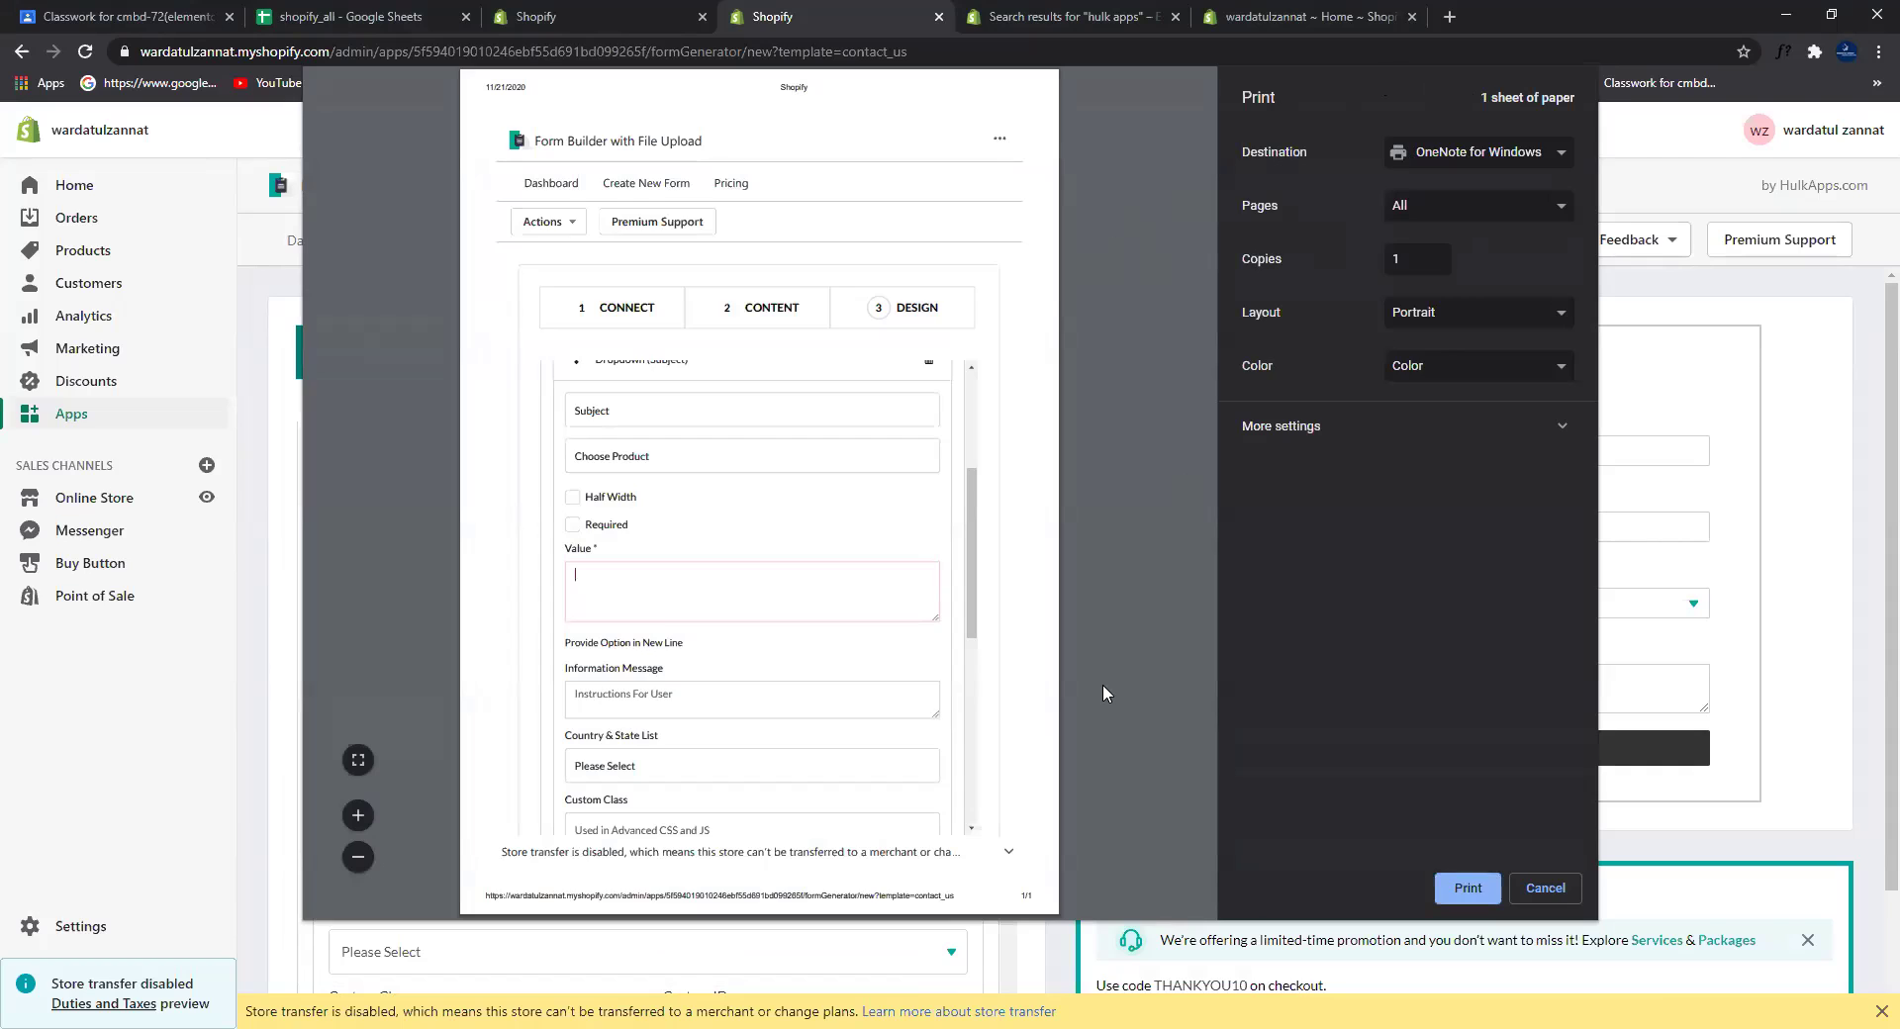
key("Escape")
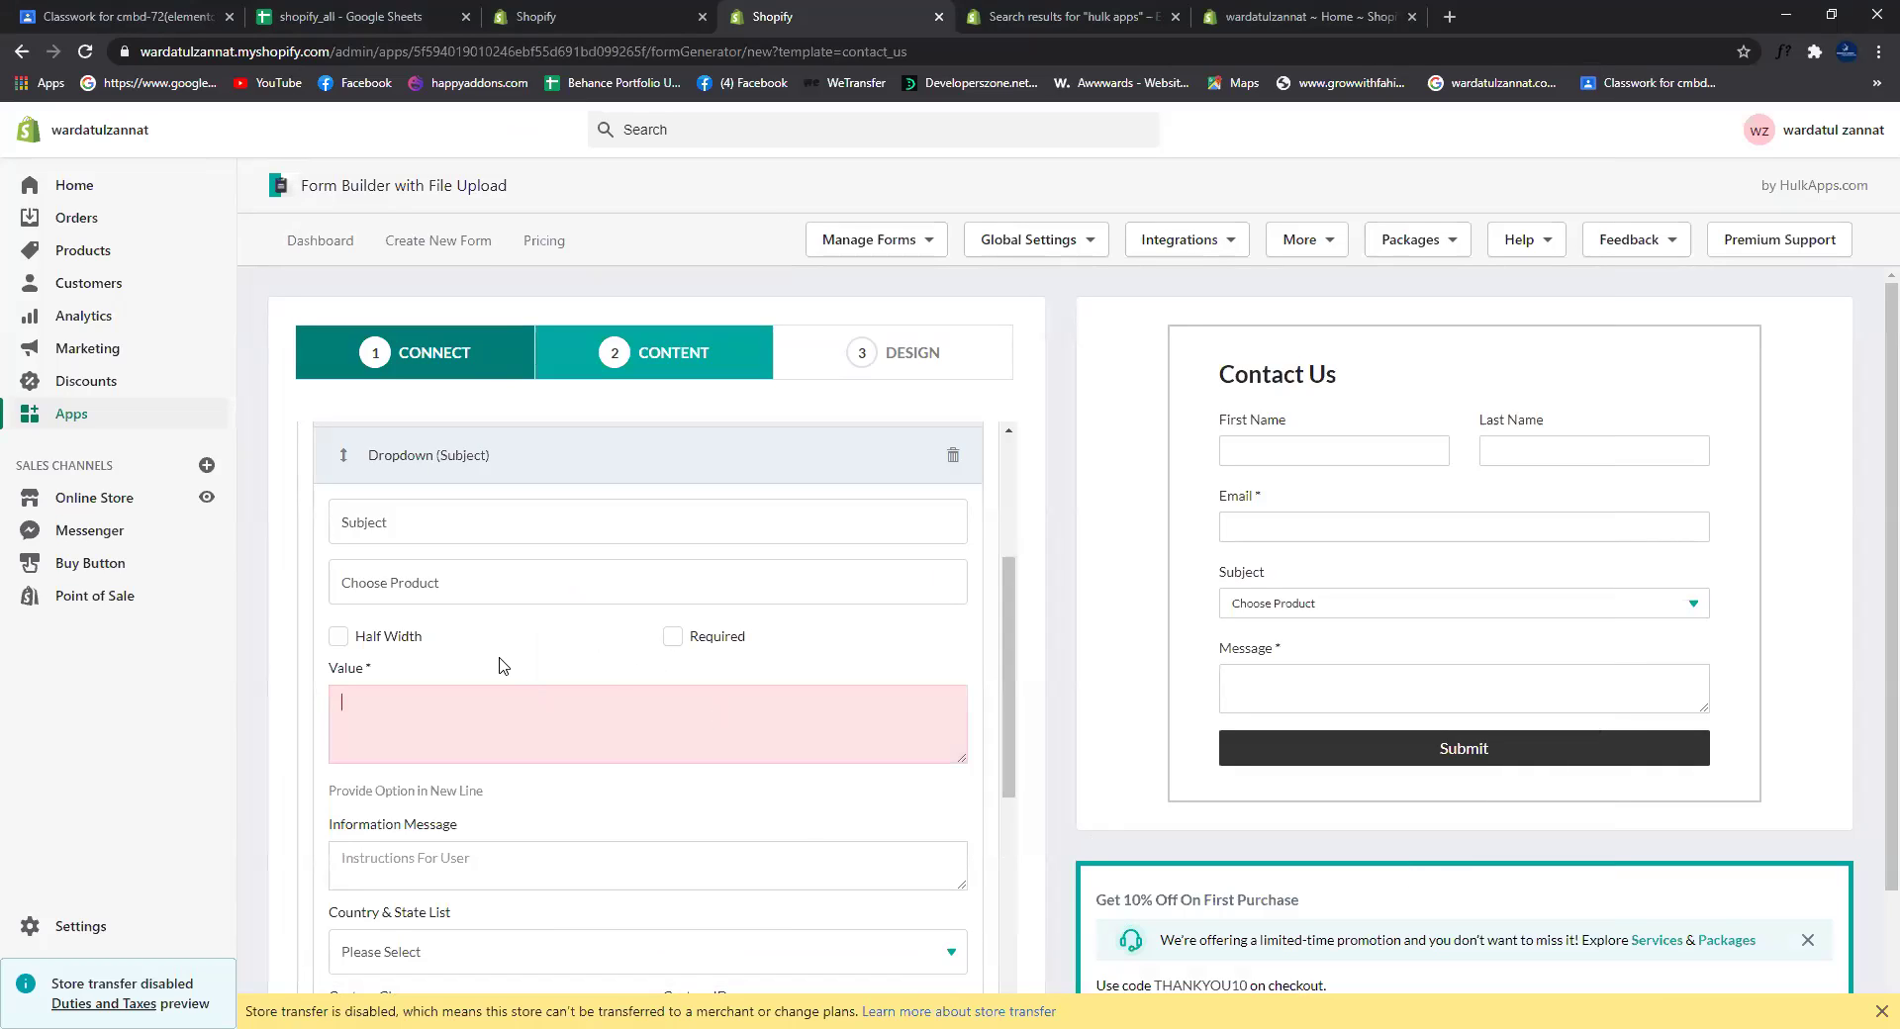
type("prto")
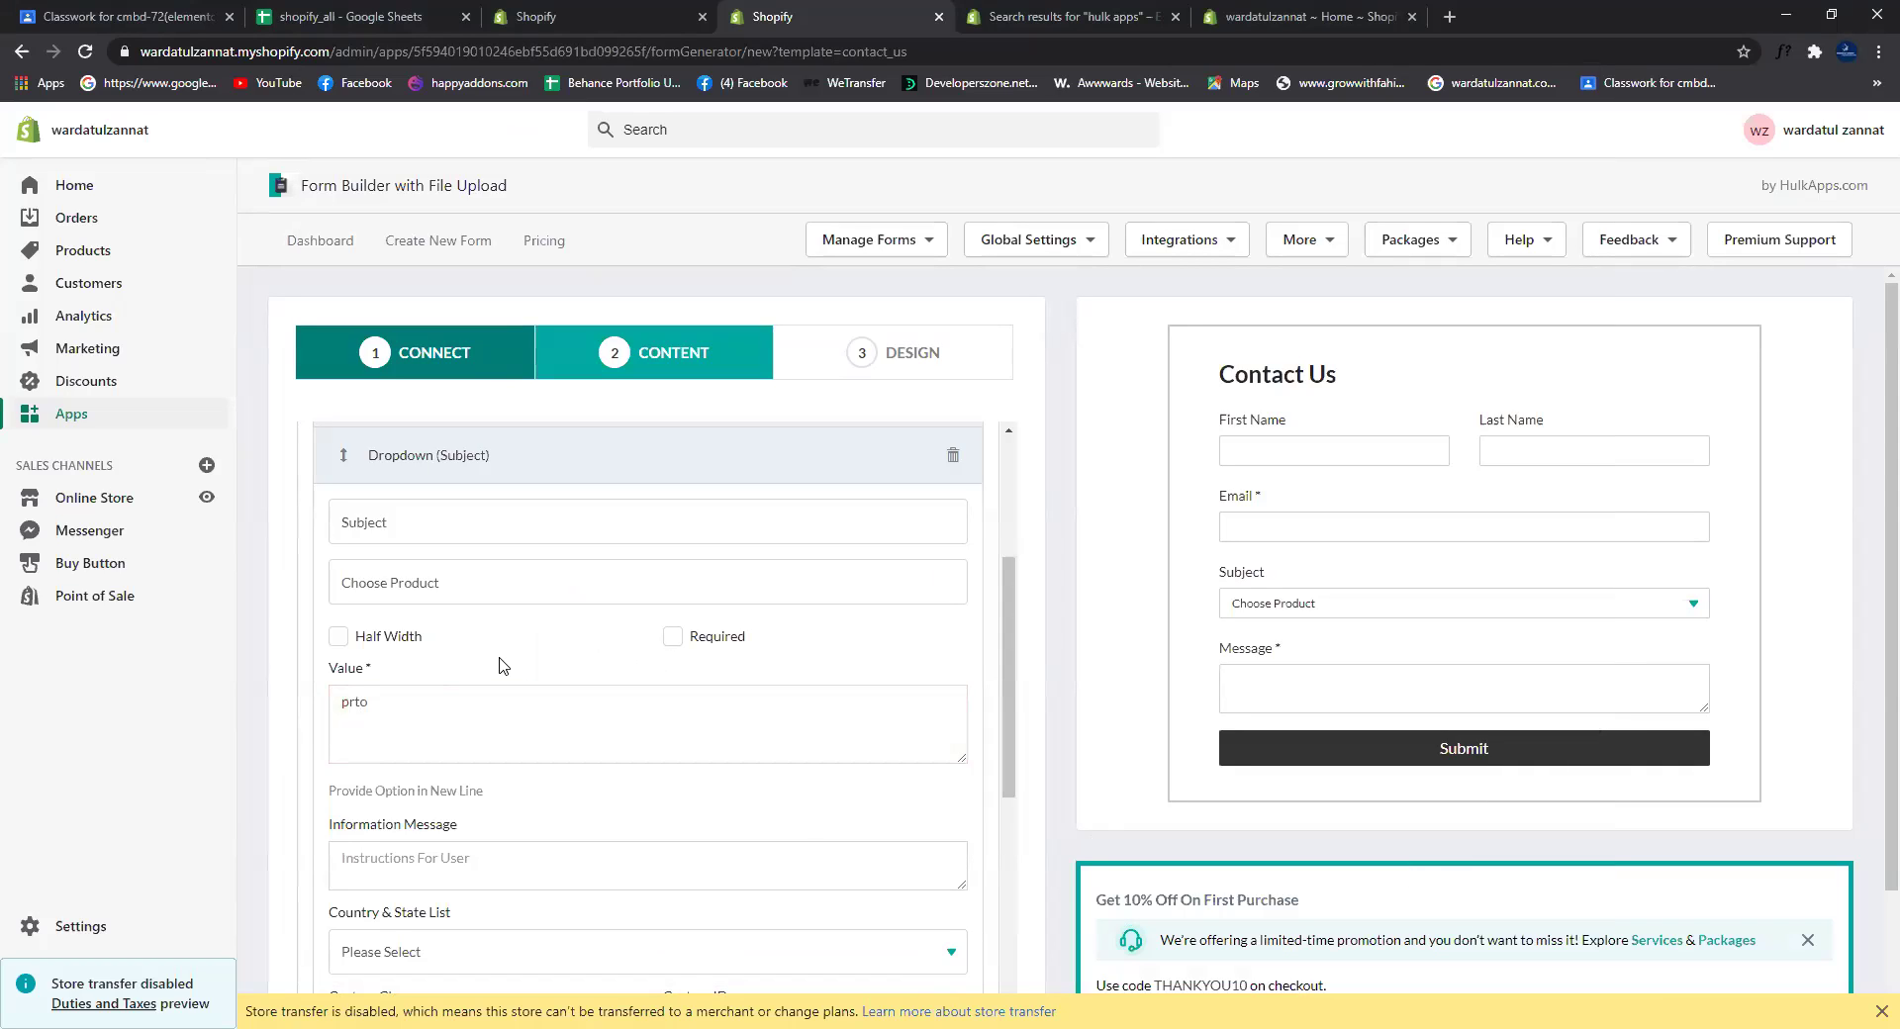
type("duct 1")
scroll(844, 834, "down", 5)
Step: Add two Radio Button fields and remove the 'Subject' label from the product dropdown
left_click(401, 598)
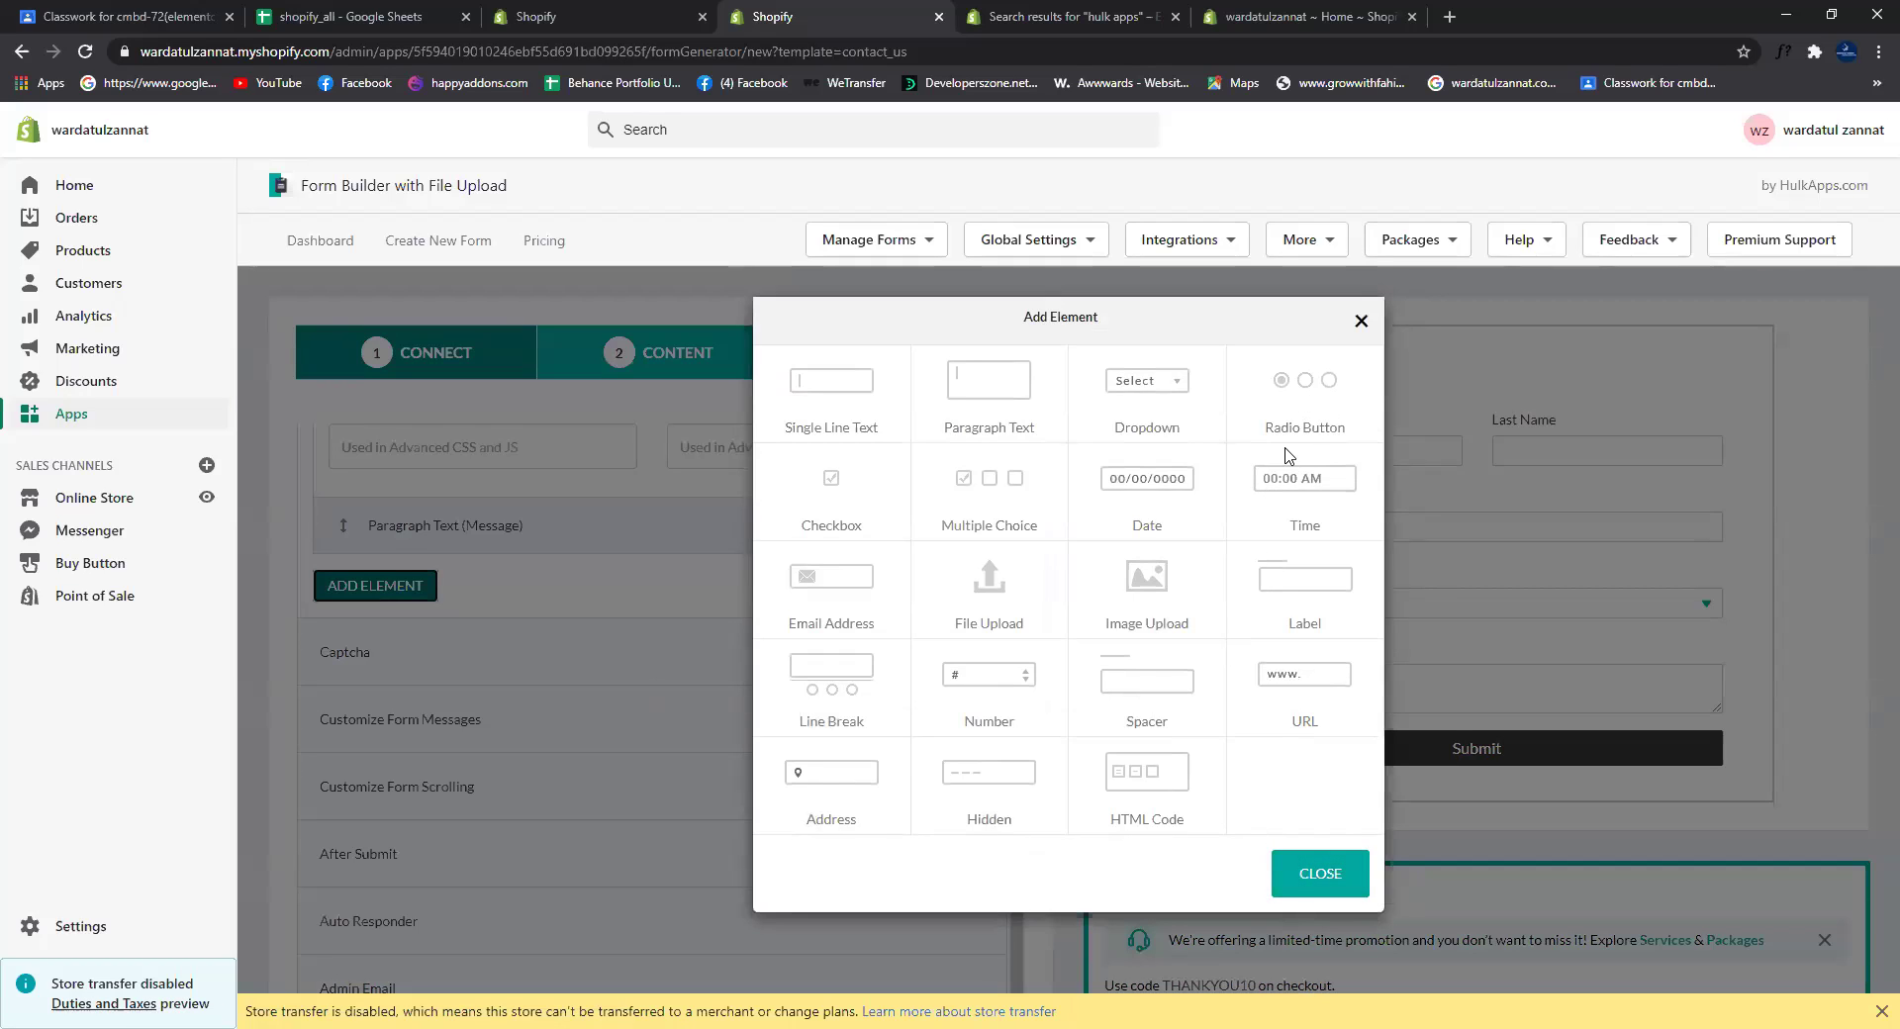
left_click(1289, 384)
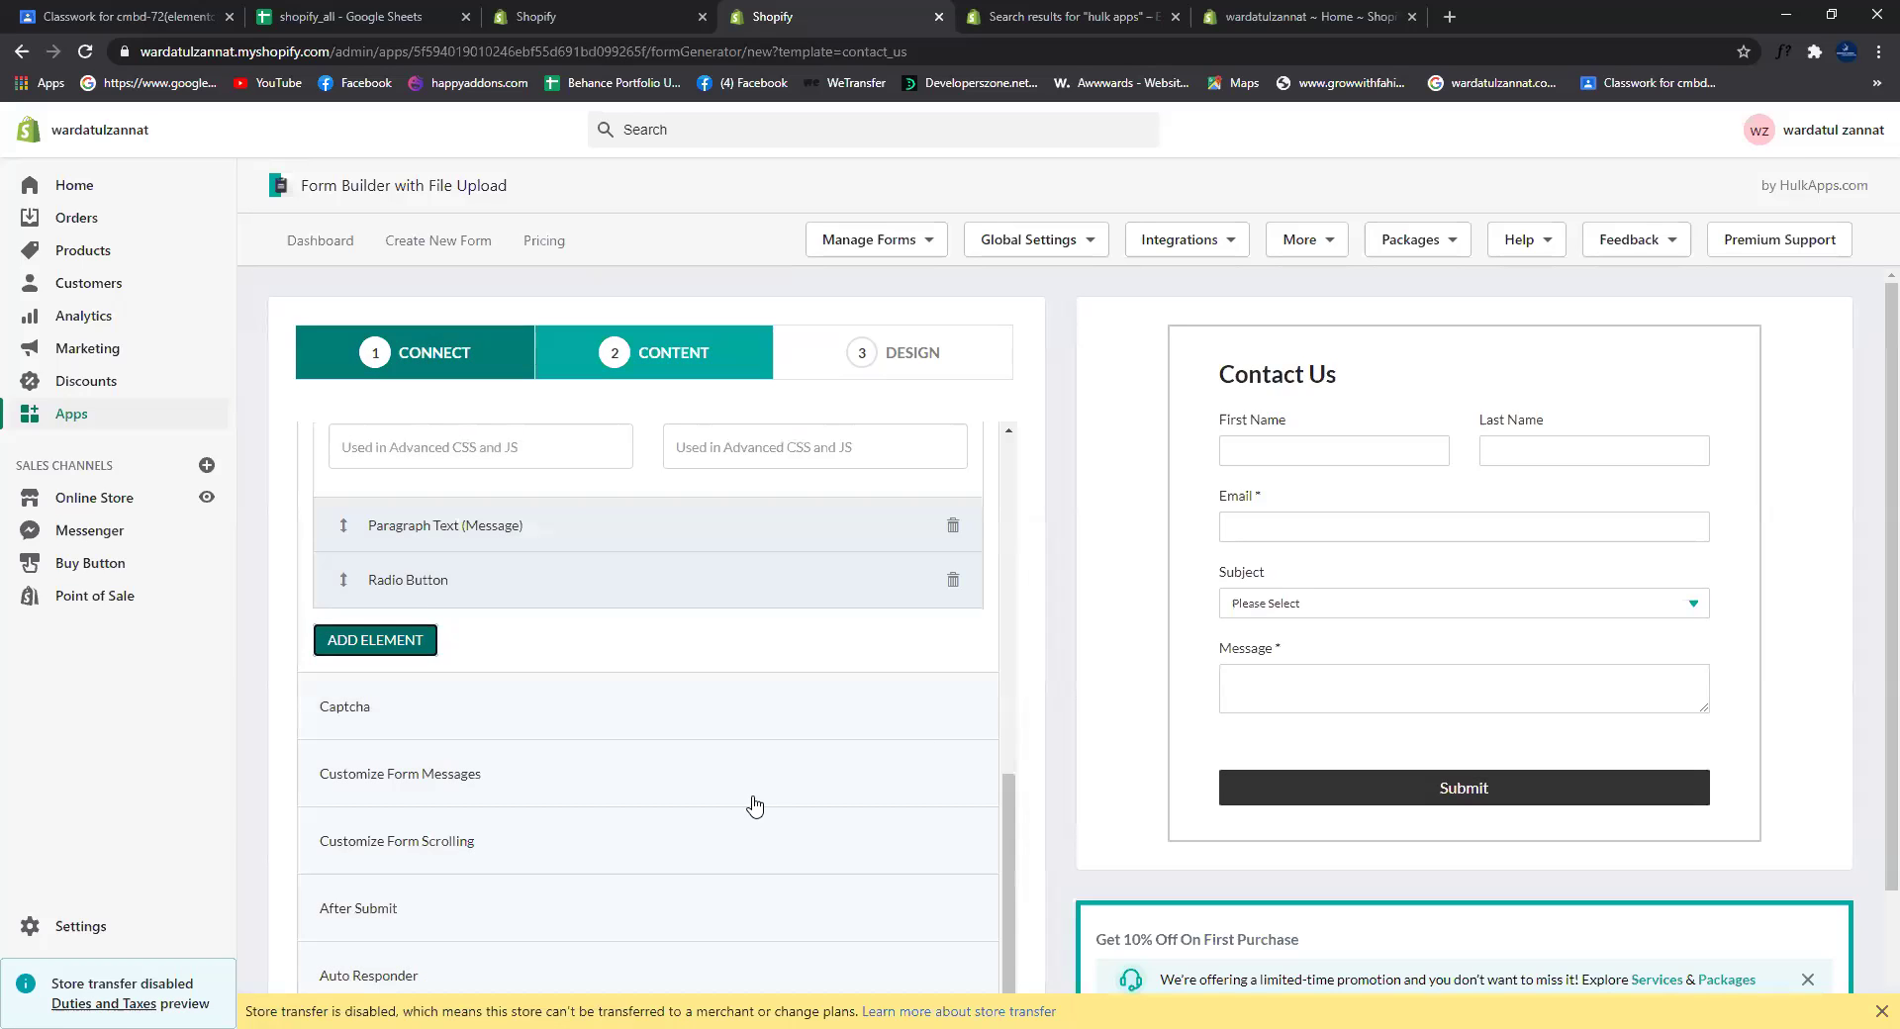
scroll(693, 876, "down", 1)
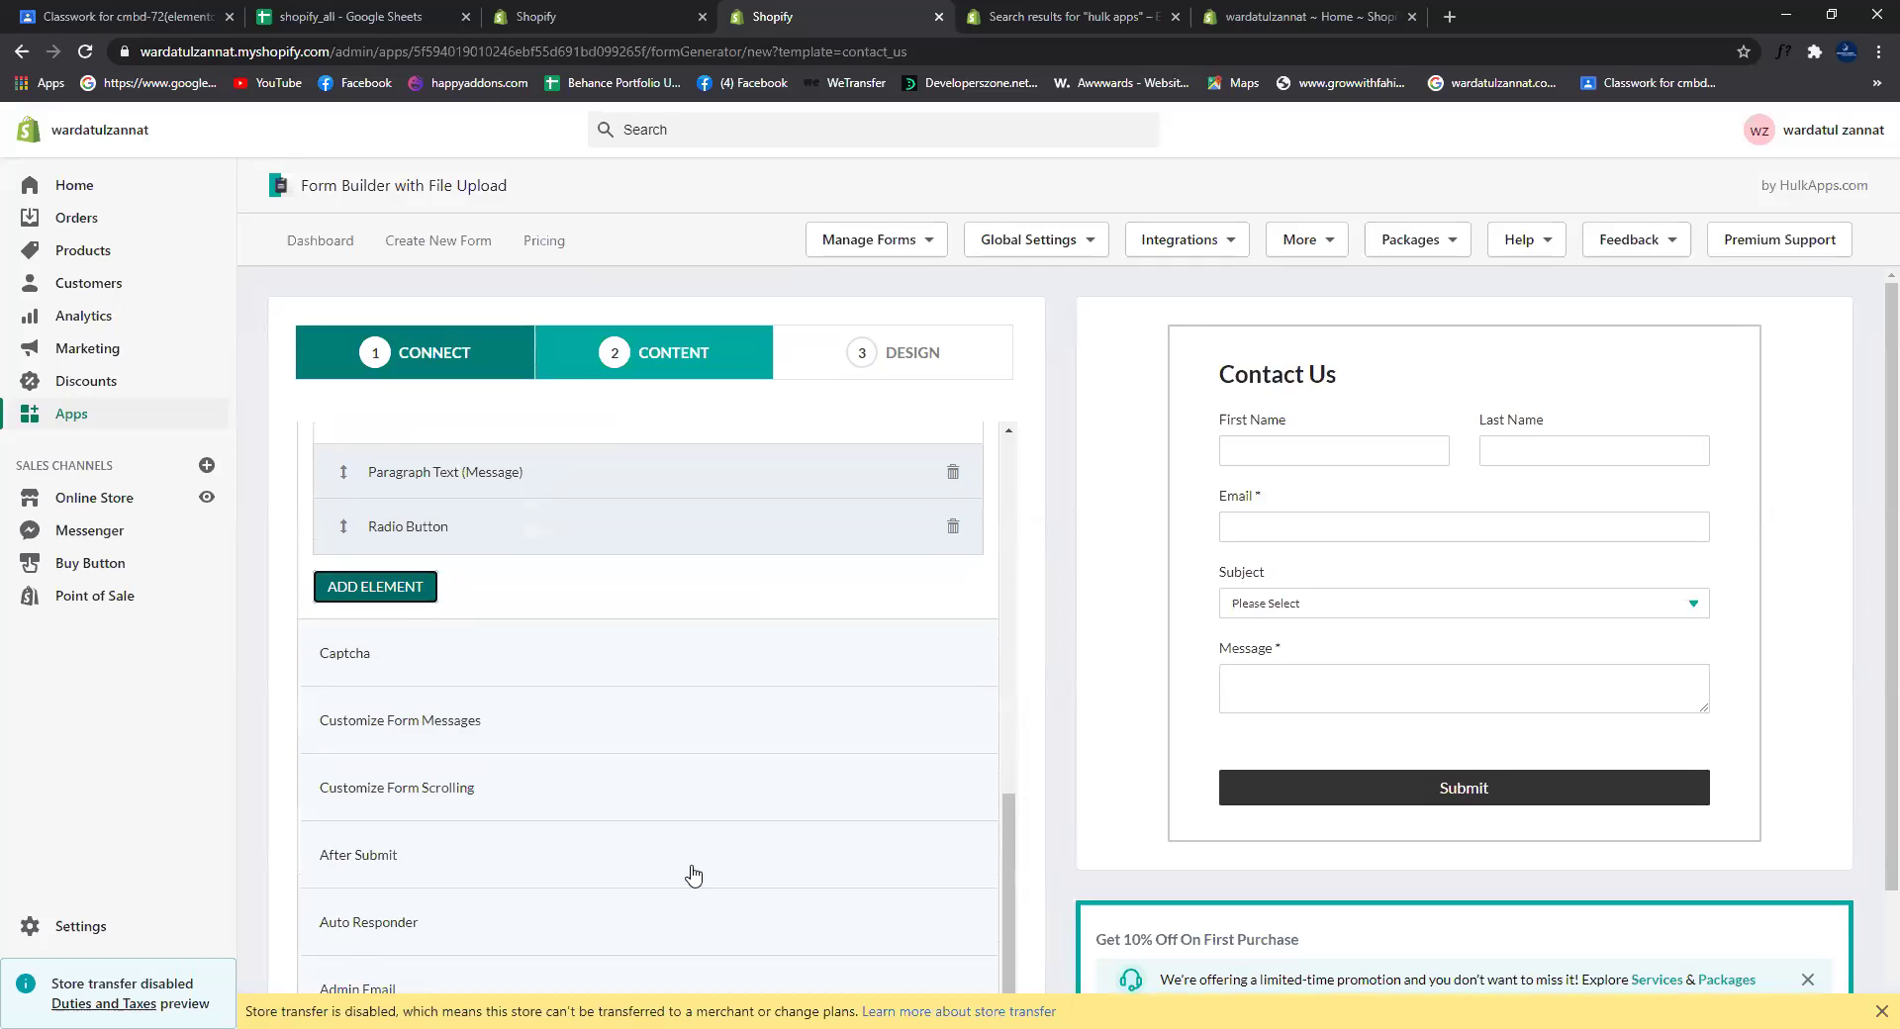
scroll(692, 876, "up", 8)
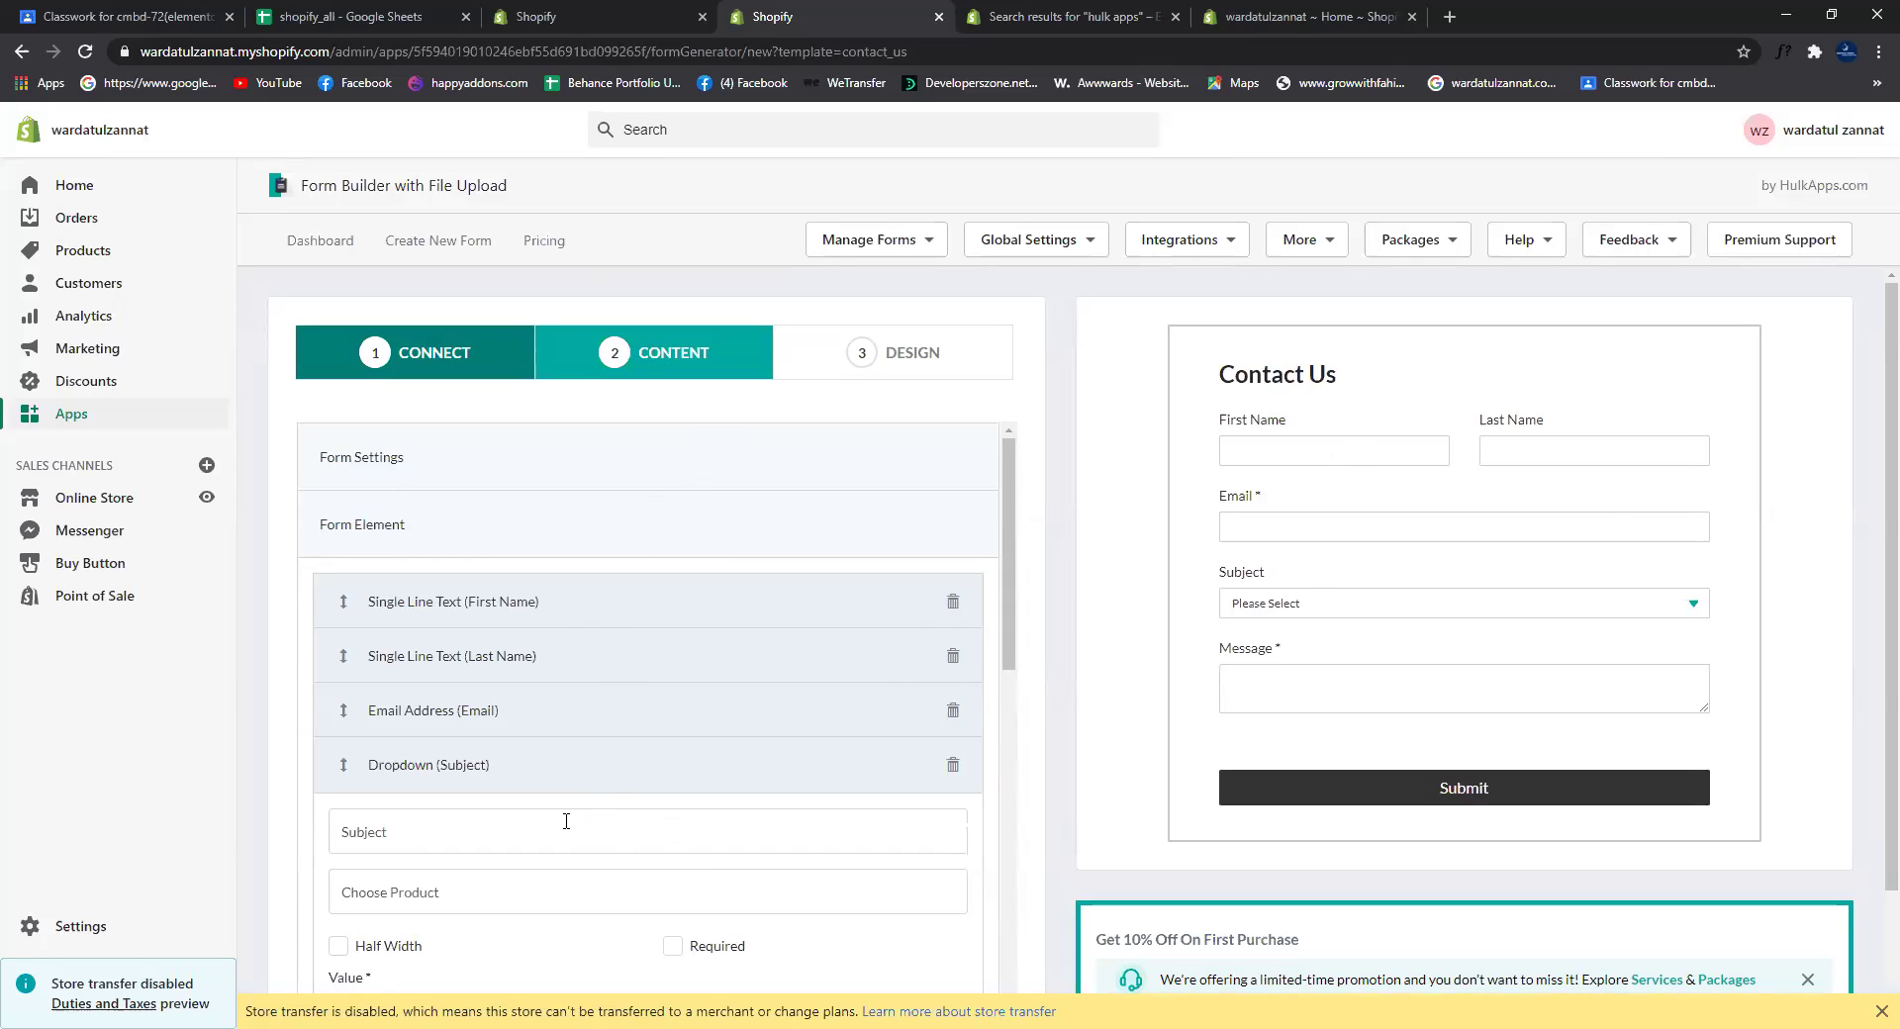
key("BackSpace")
key("BackSpace")
key("BackSpace")
key("BackSpace")
key("BackSpace")
key("BackSpace")
key("BackSpace")
scroll(793, 538, "down", 8)
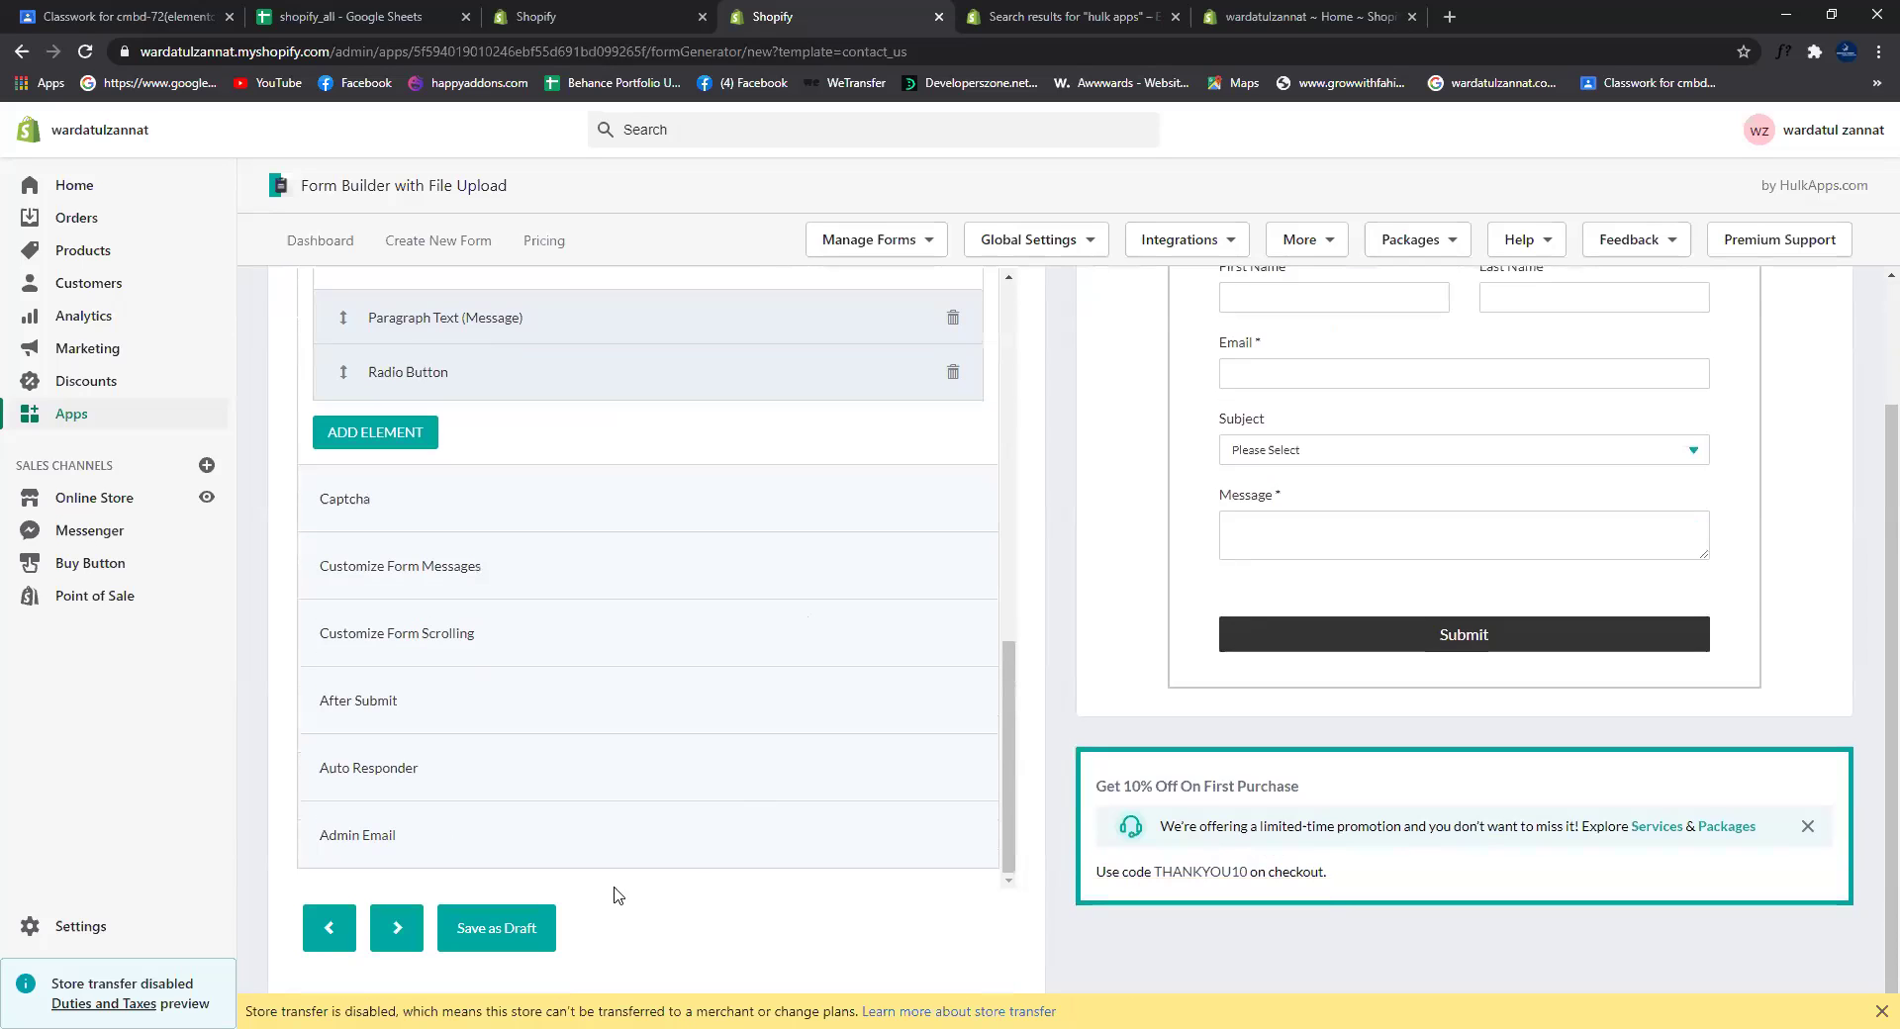
left_click(406, 433)
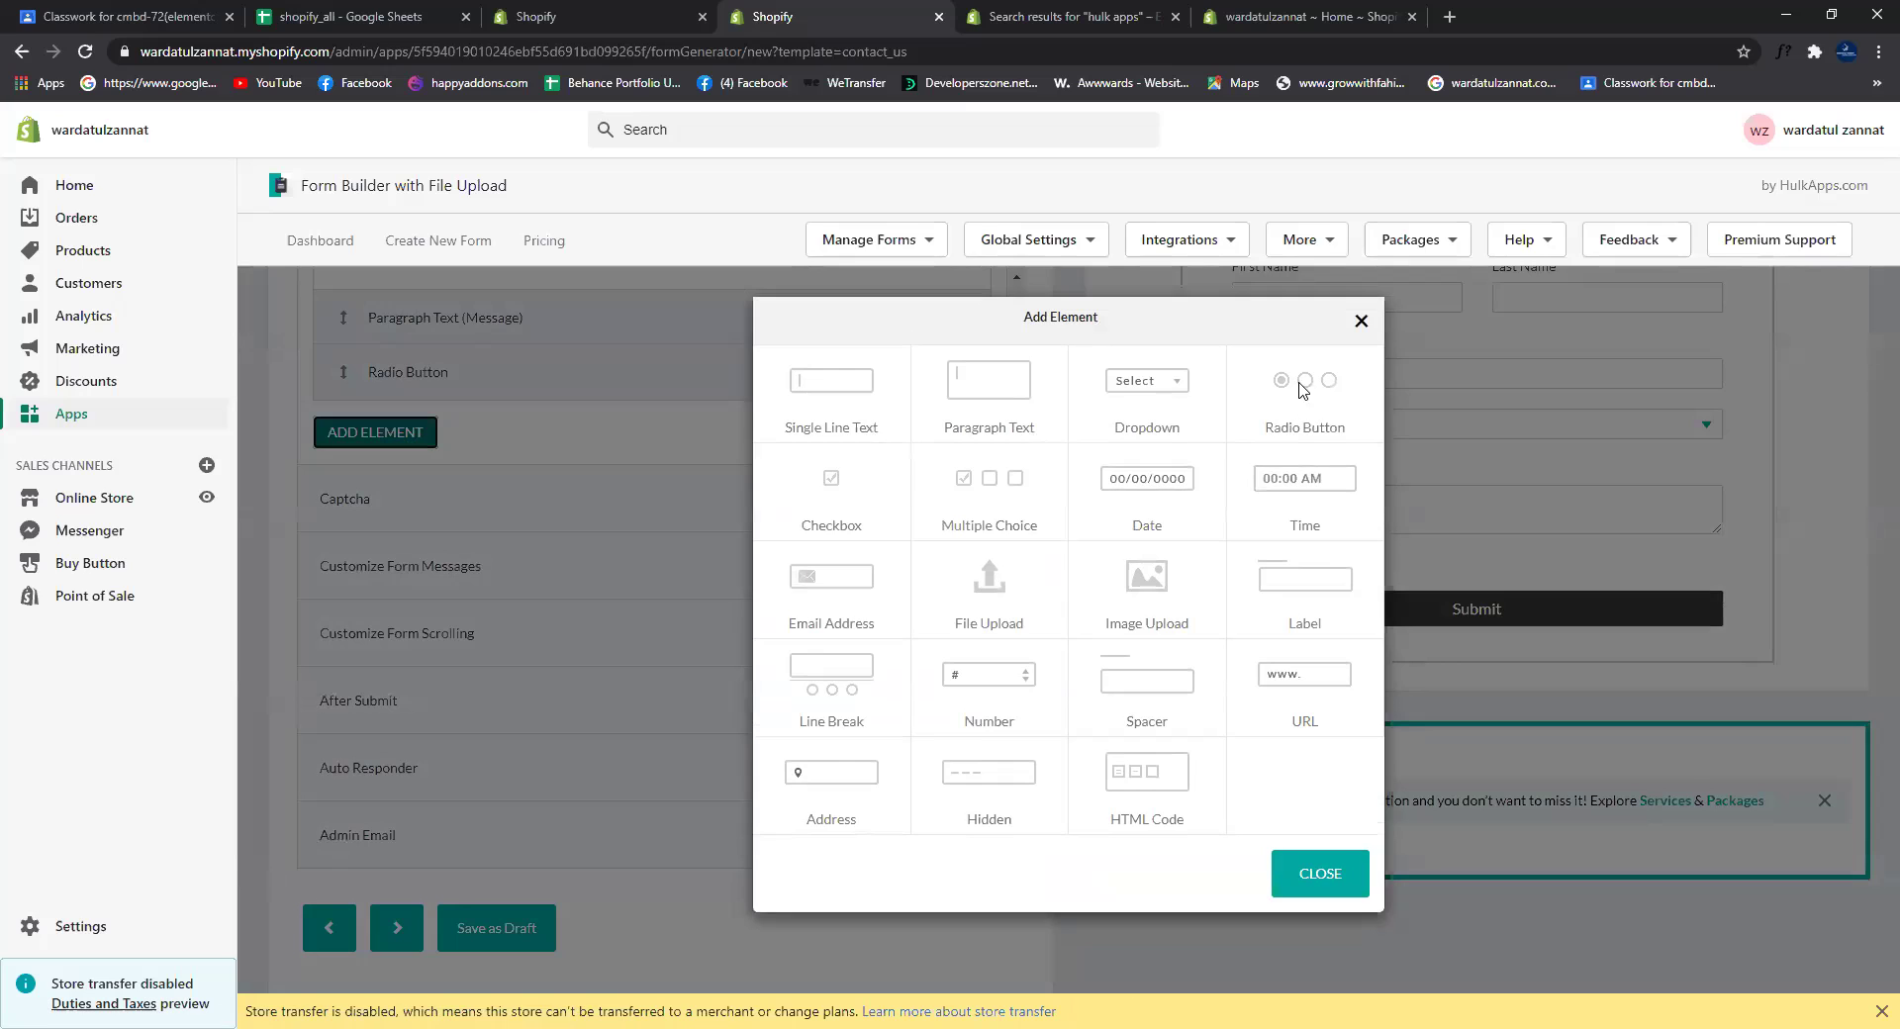
left_click(1299, 394)
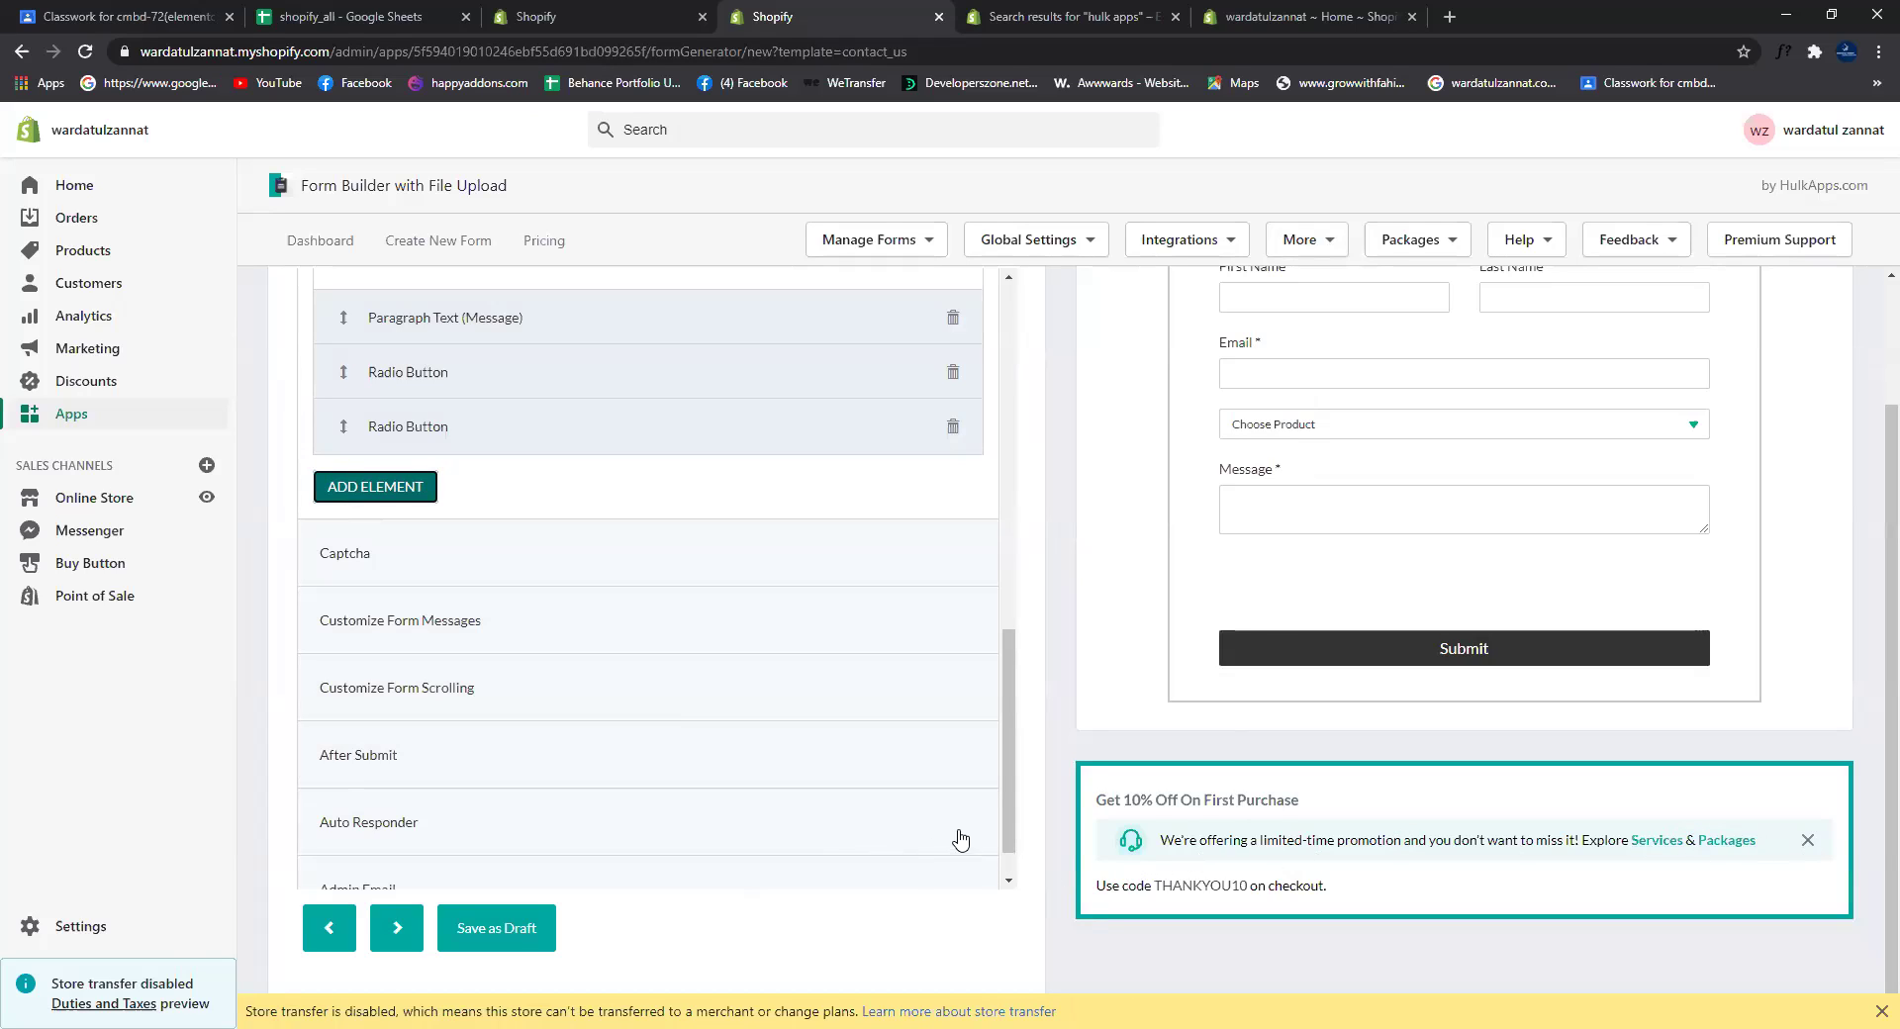
Step: Label the radio button field 'Like Us' with the options yes and no
left_click(898, 380)
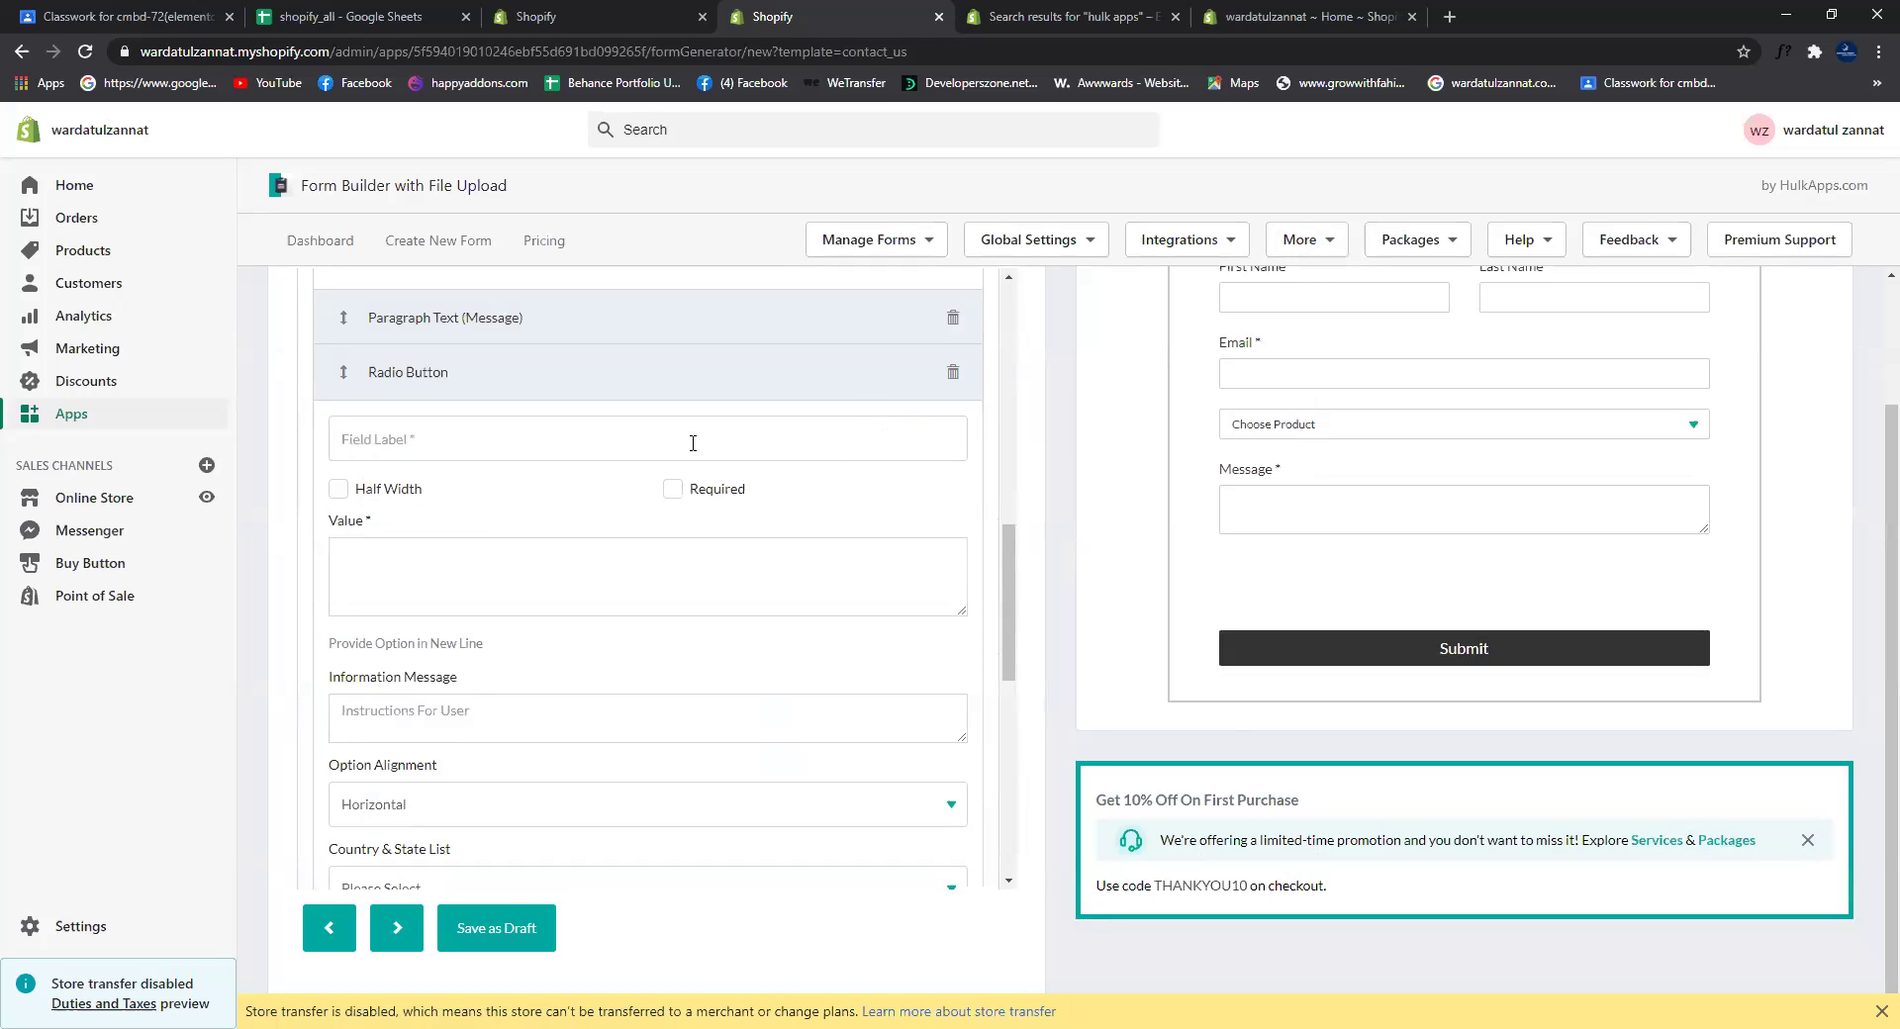
left_click(540, 442)
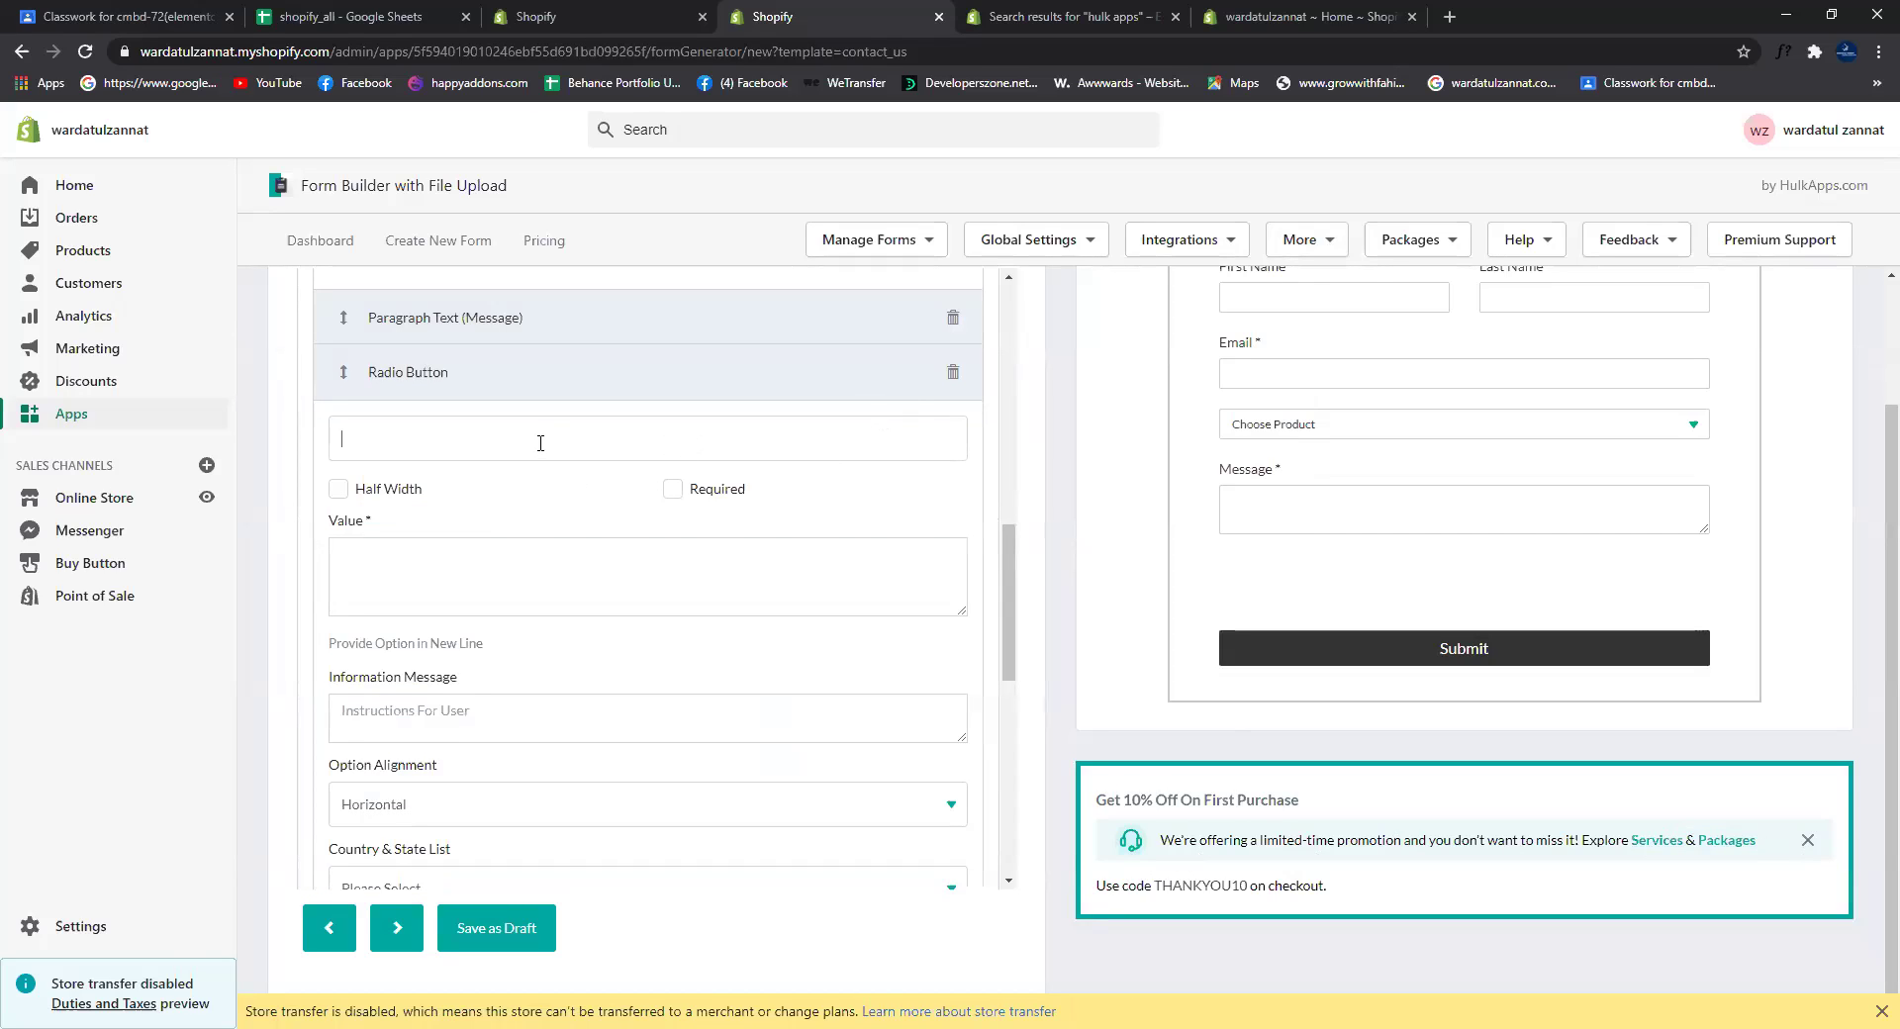
type("Like Us")
left_click(483, 570)
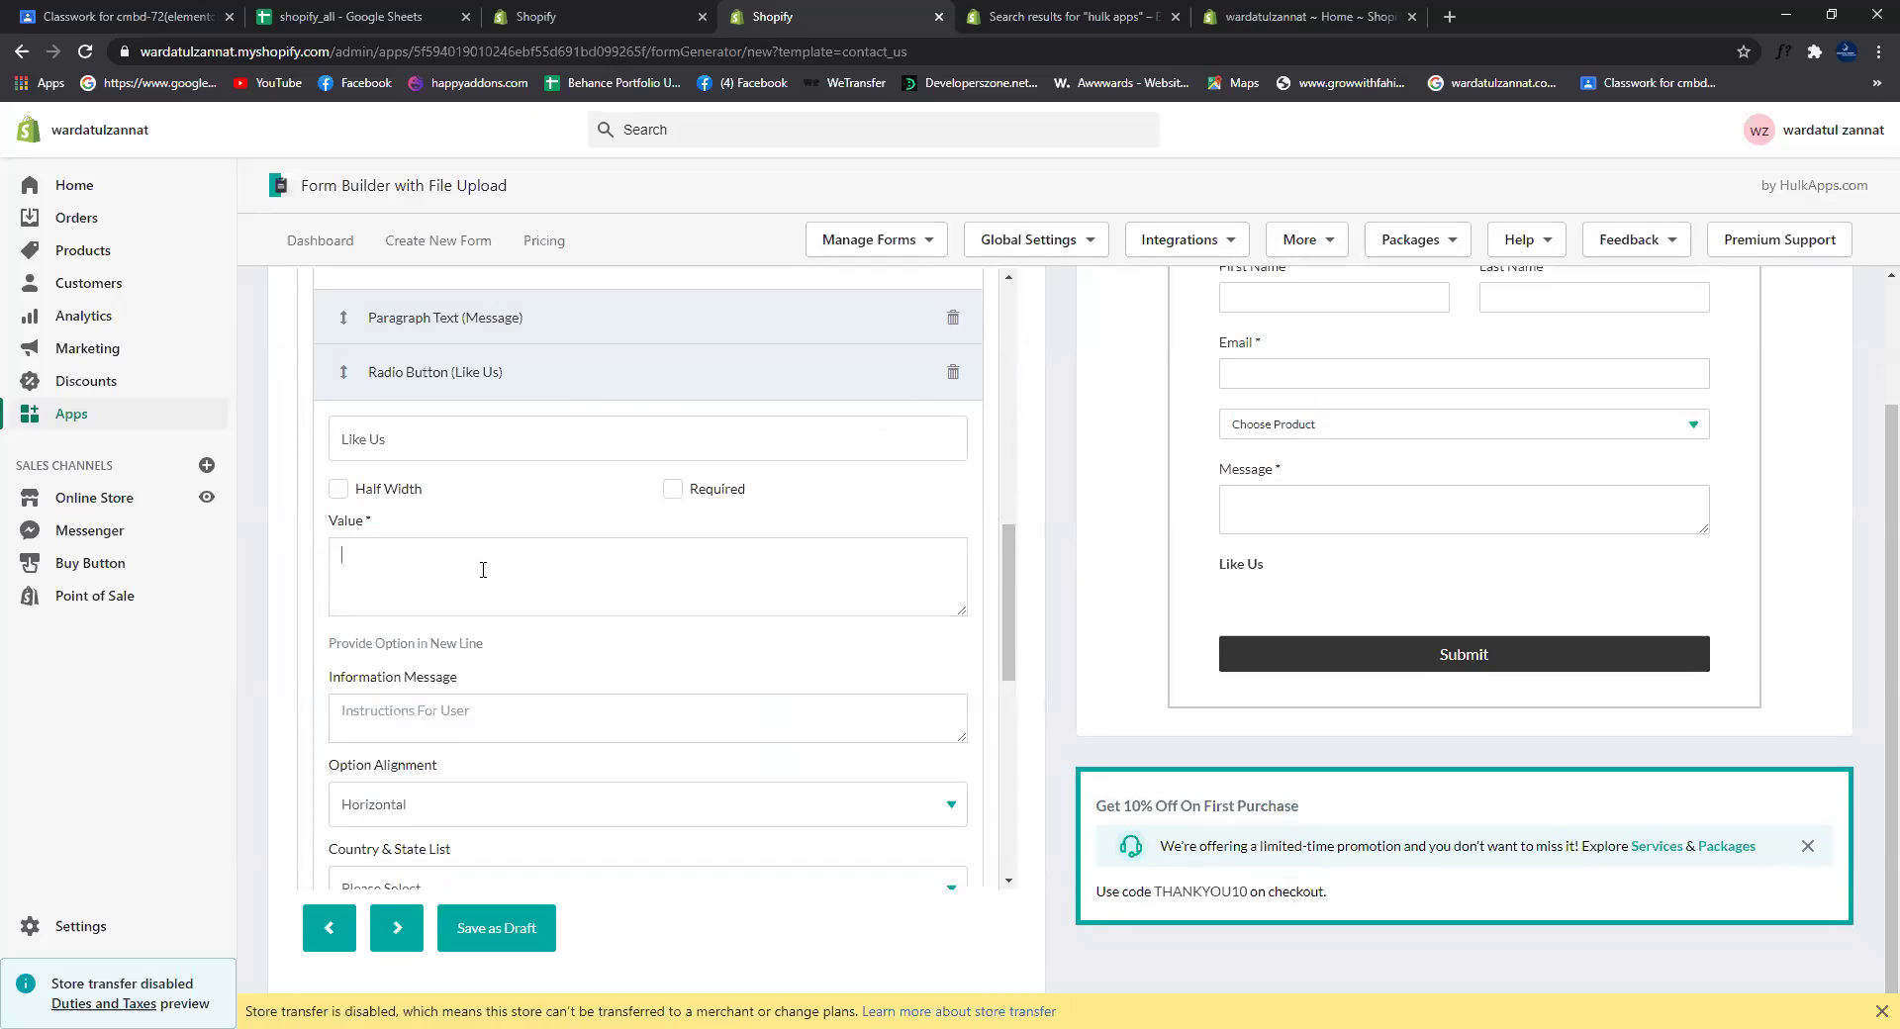
type("yes no")
left_click_drag(1009, 679, 1009, 766)
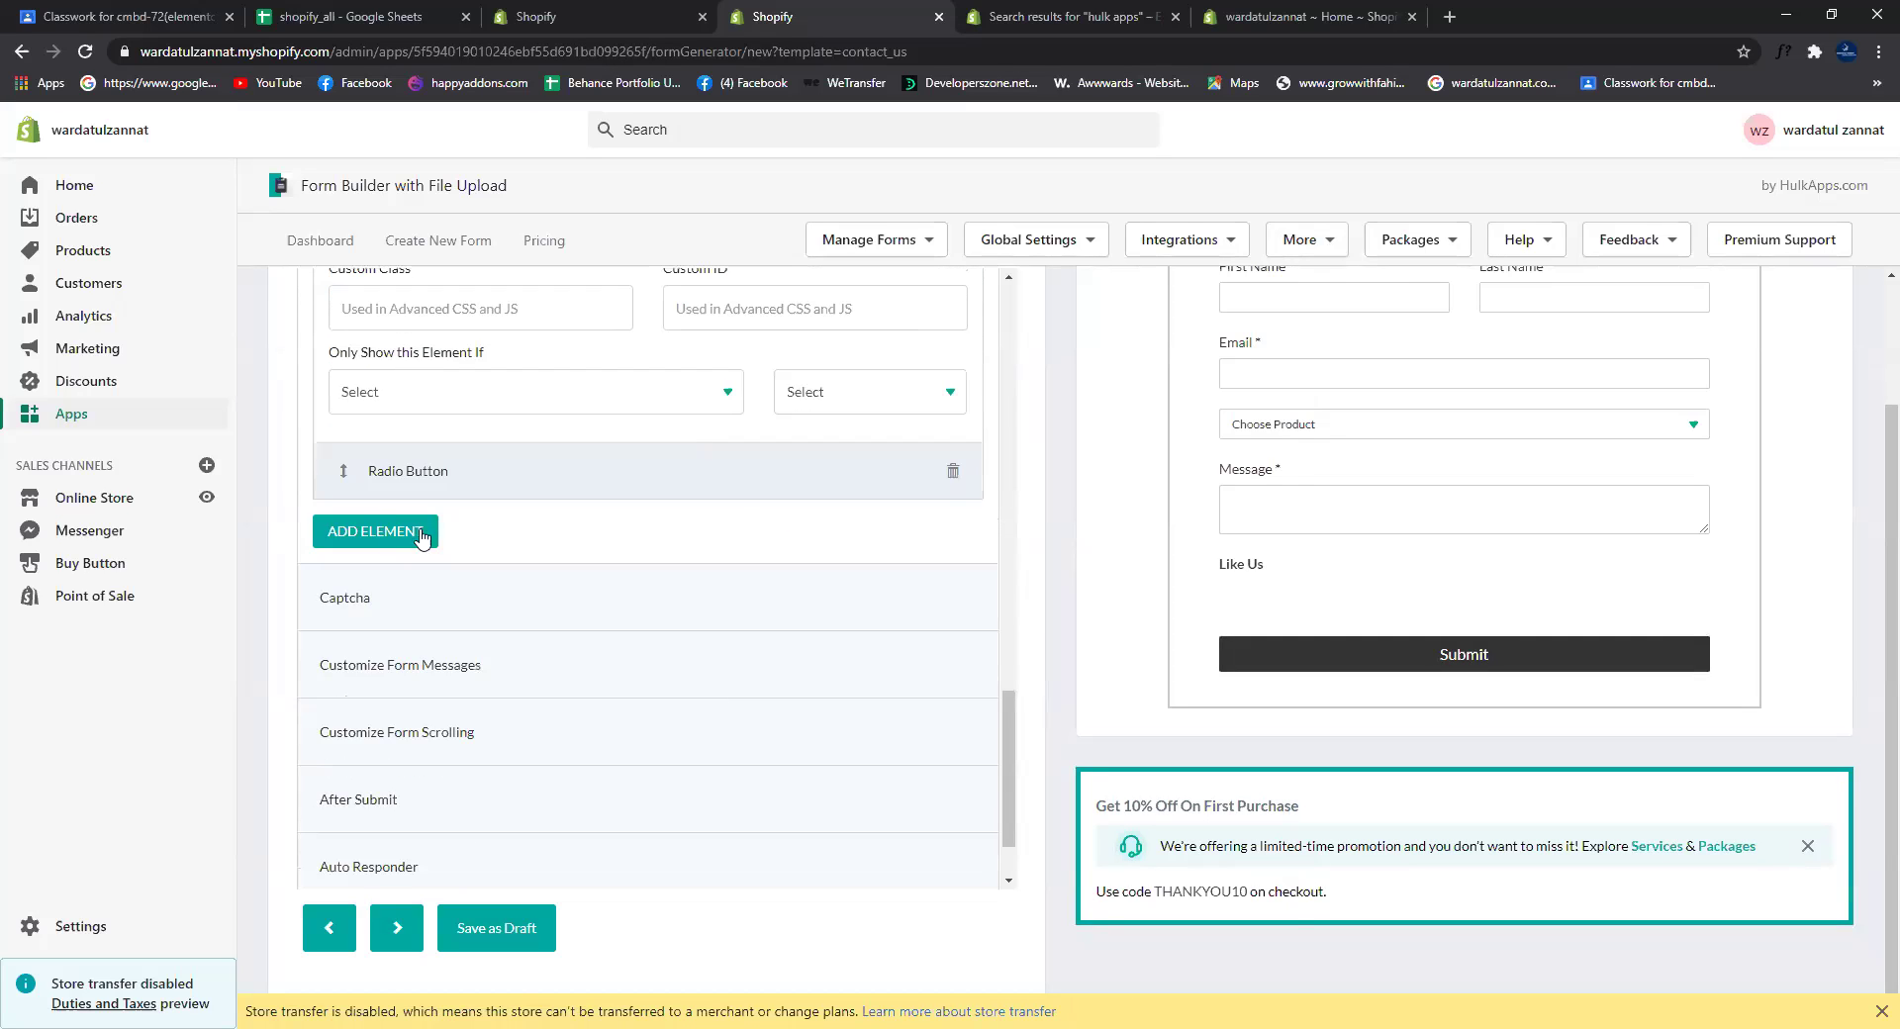
Step: Close the element list unused and delete the extra Radio Button element
left_click(375, 532)
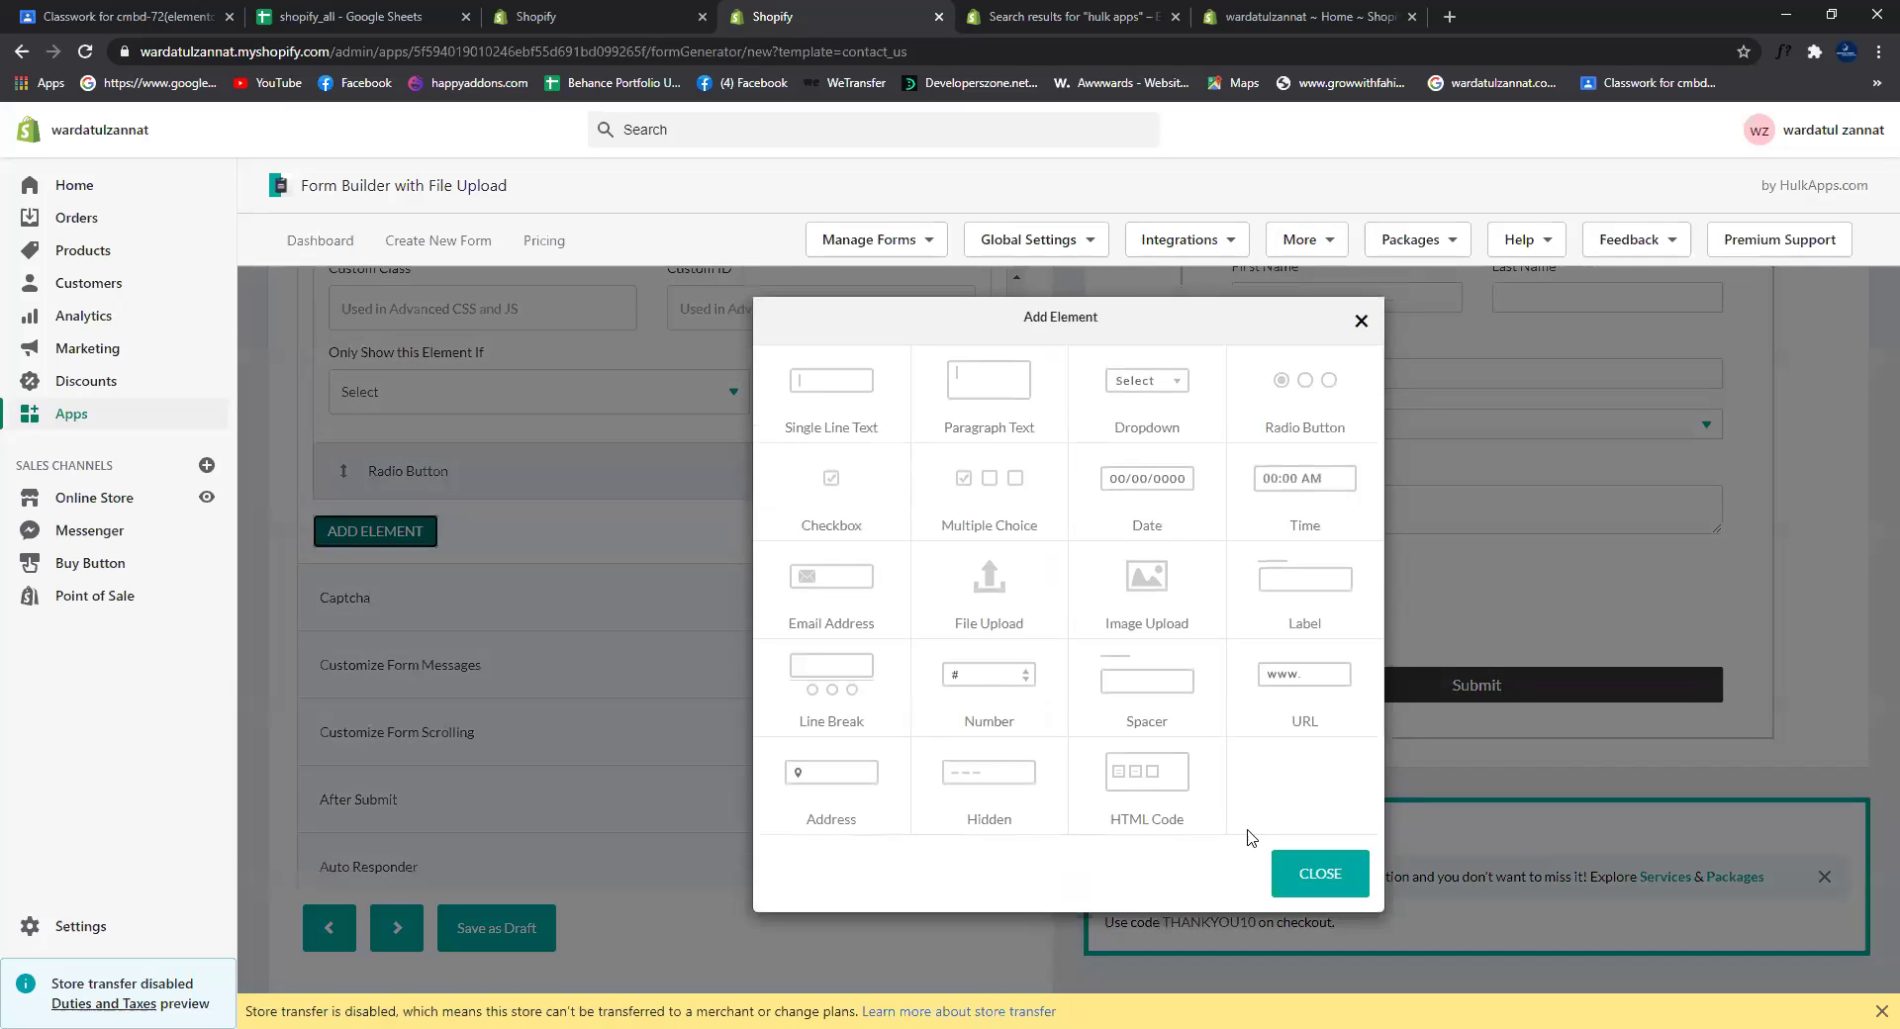
left_click(1298, 873)
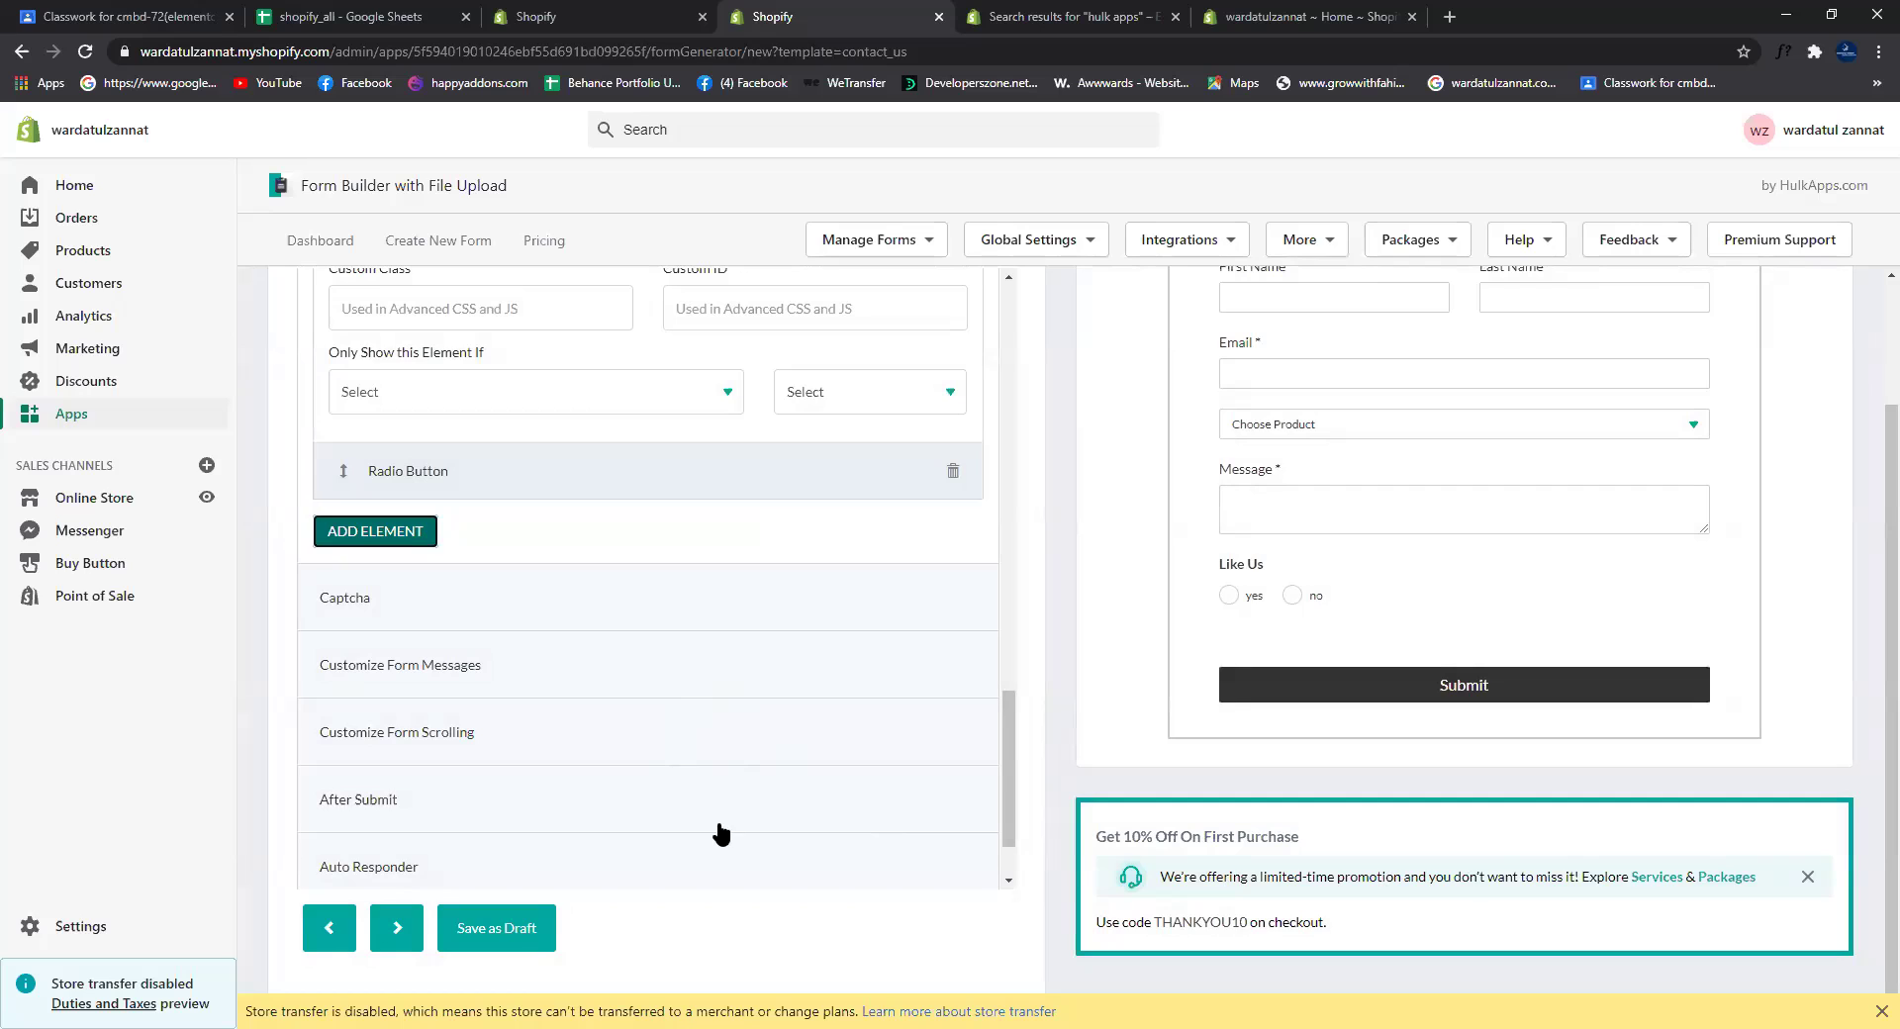
right_click(954, 473)
key("Escape")
left_click(952, 471)
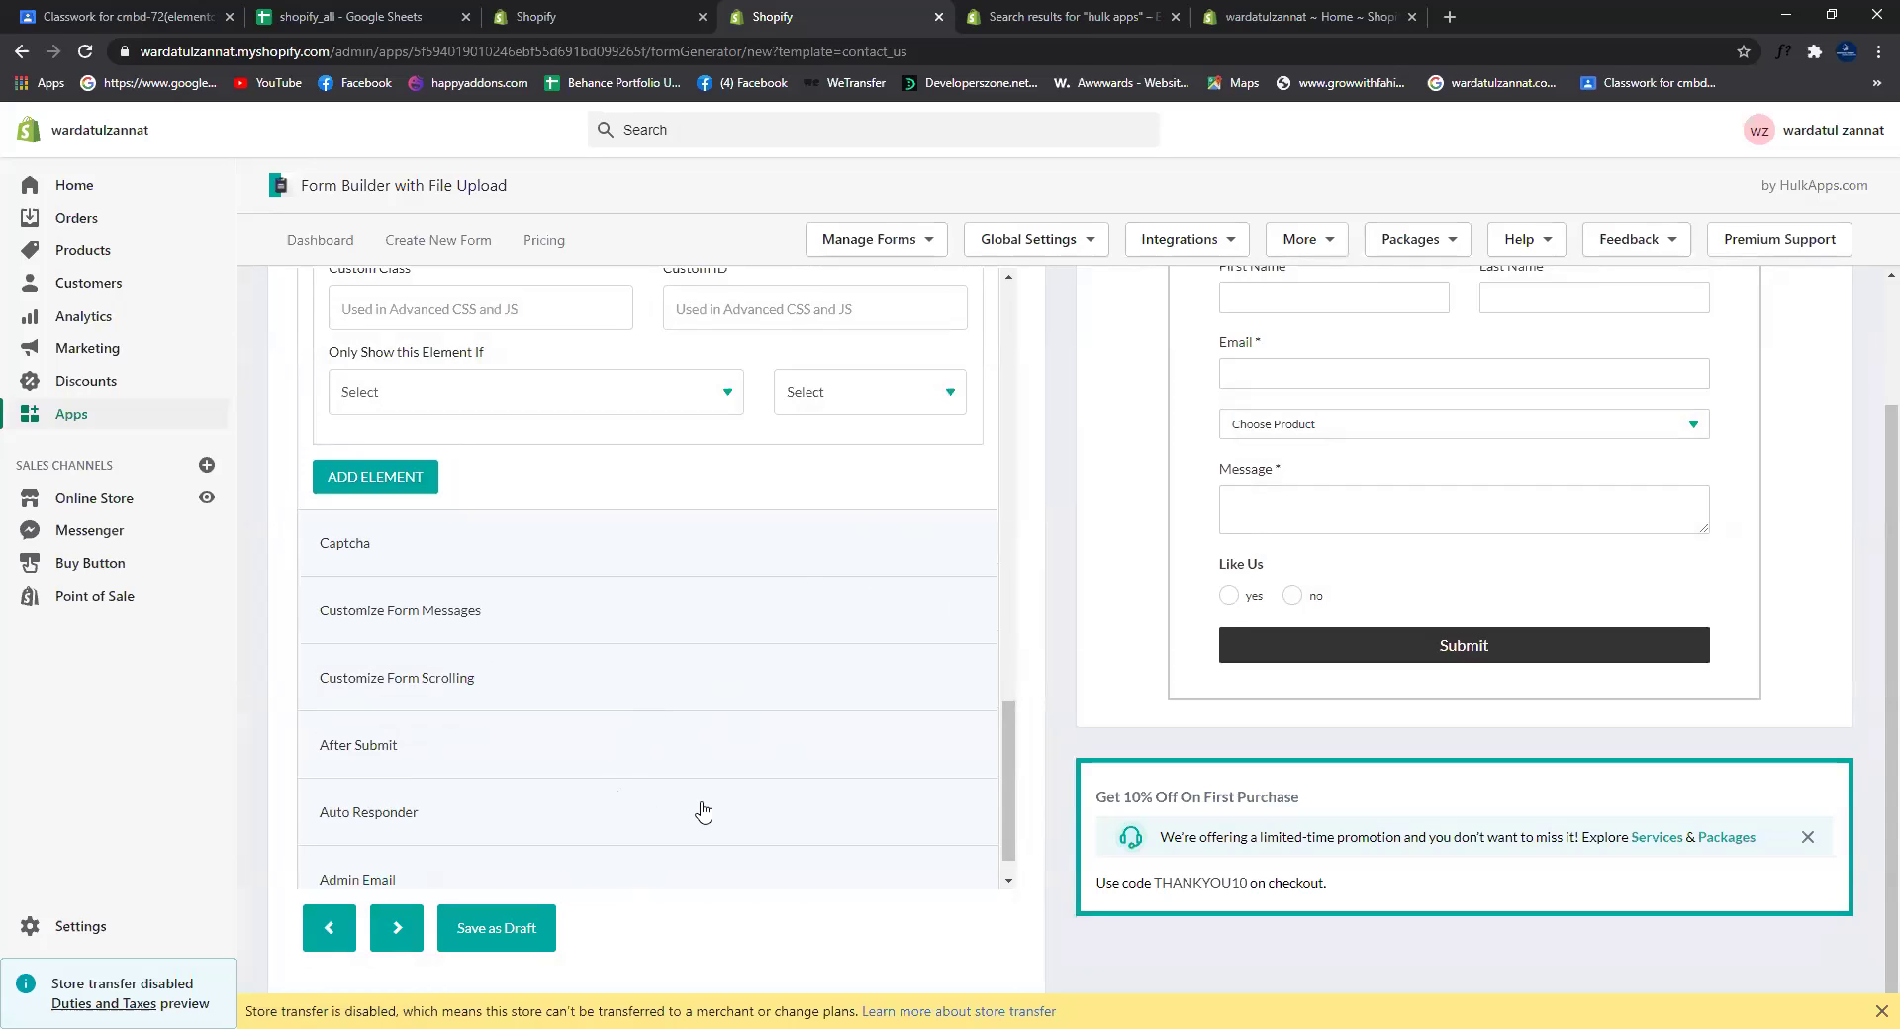
scroll(703, 782, "up", 15)
scroll(752, 673, "up", 3)
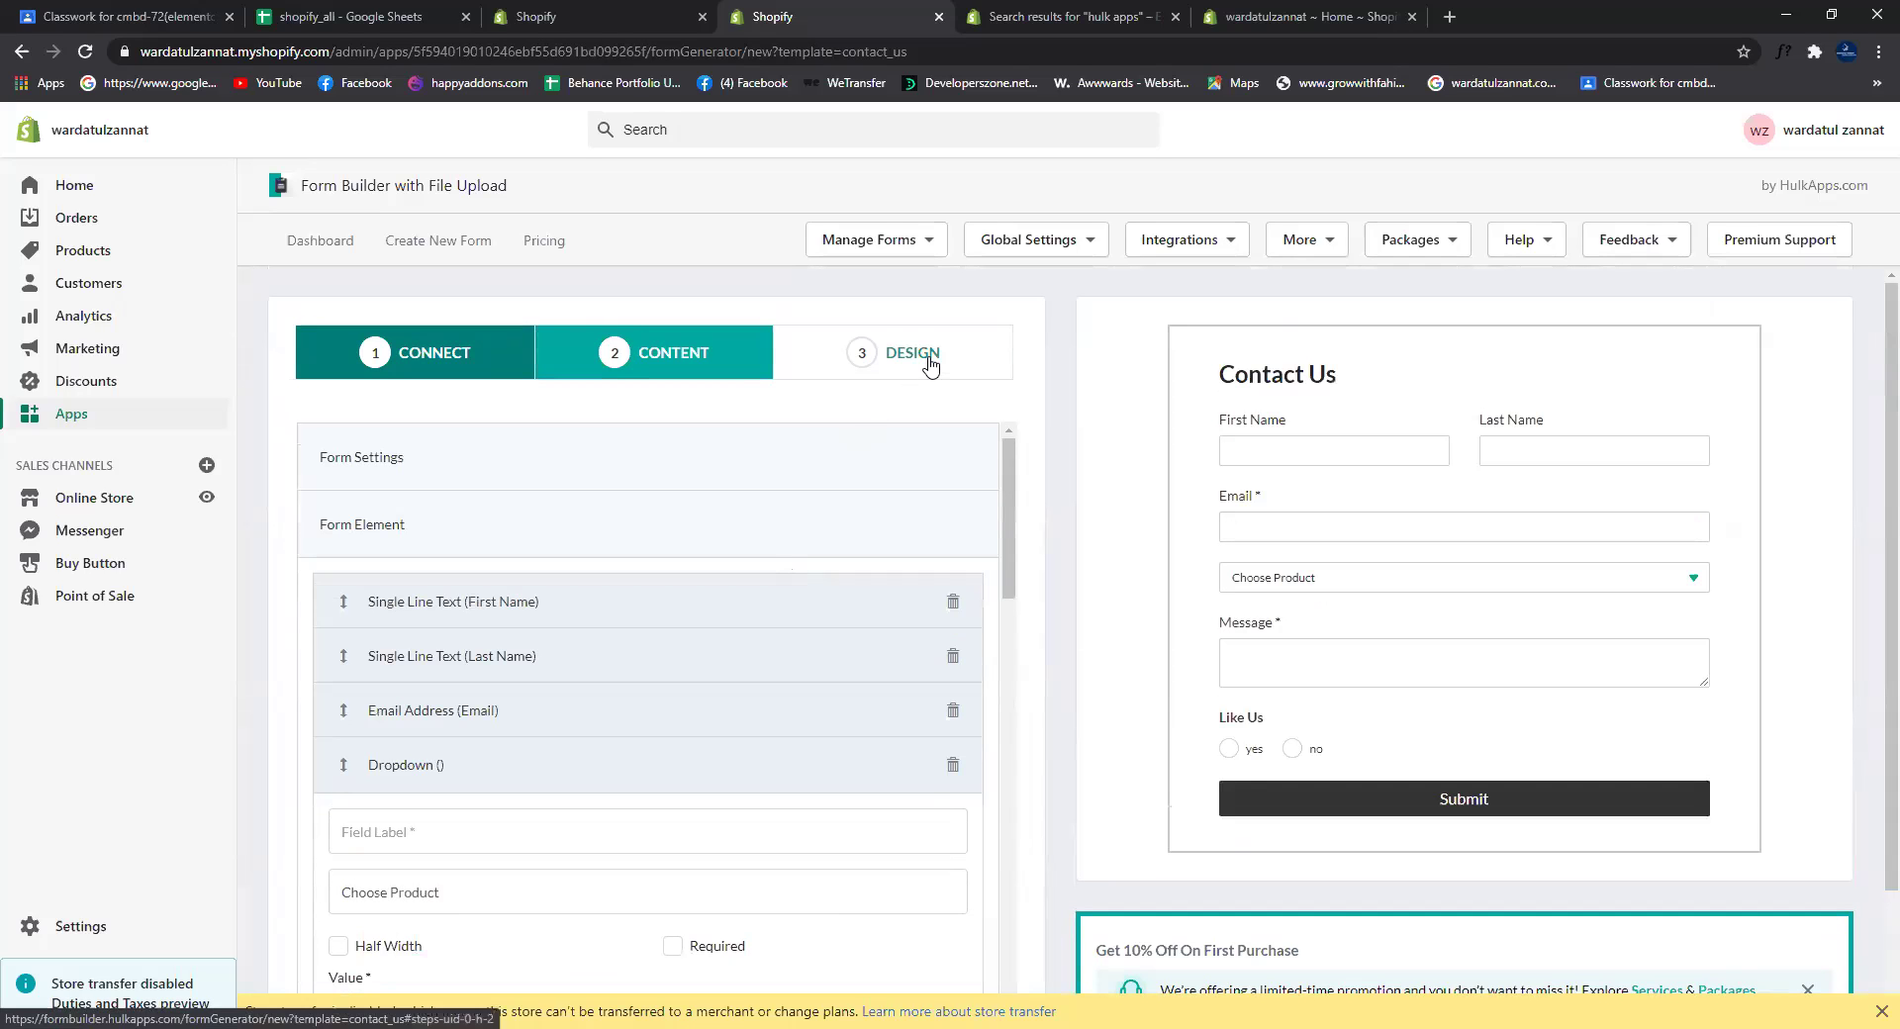
Step: Fill the dropdown's empty required field label with 'Choose product'
left_click(931, 365)
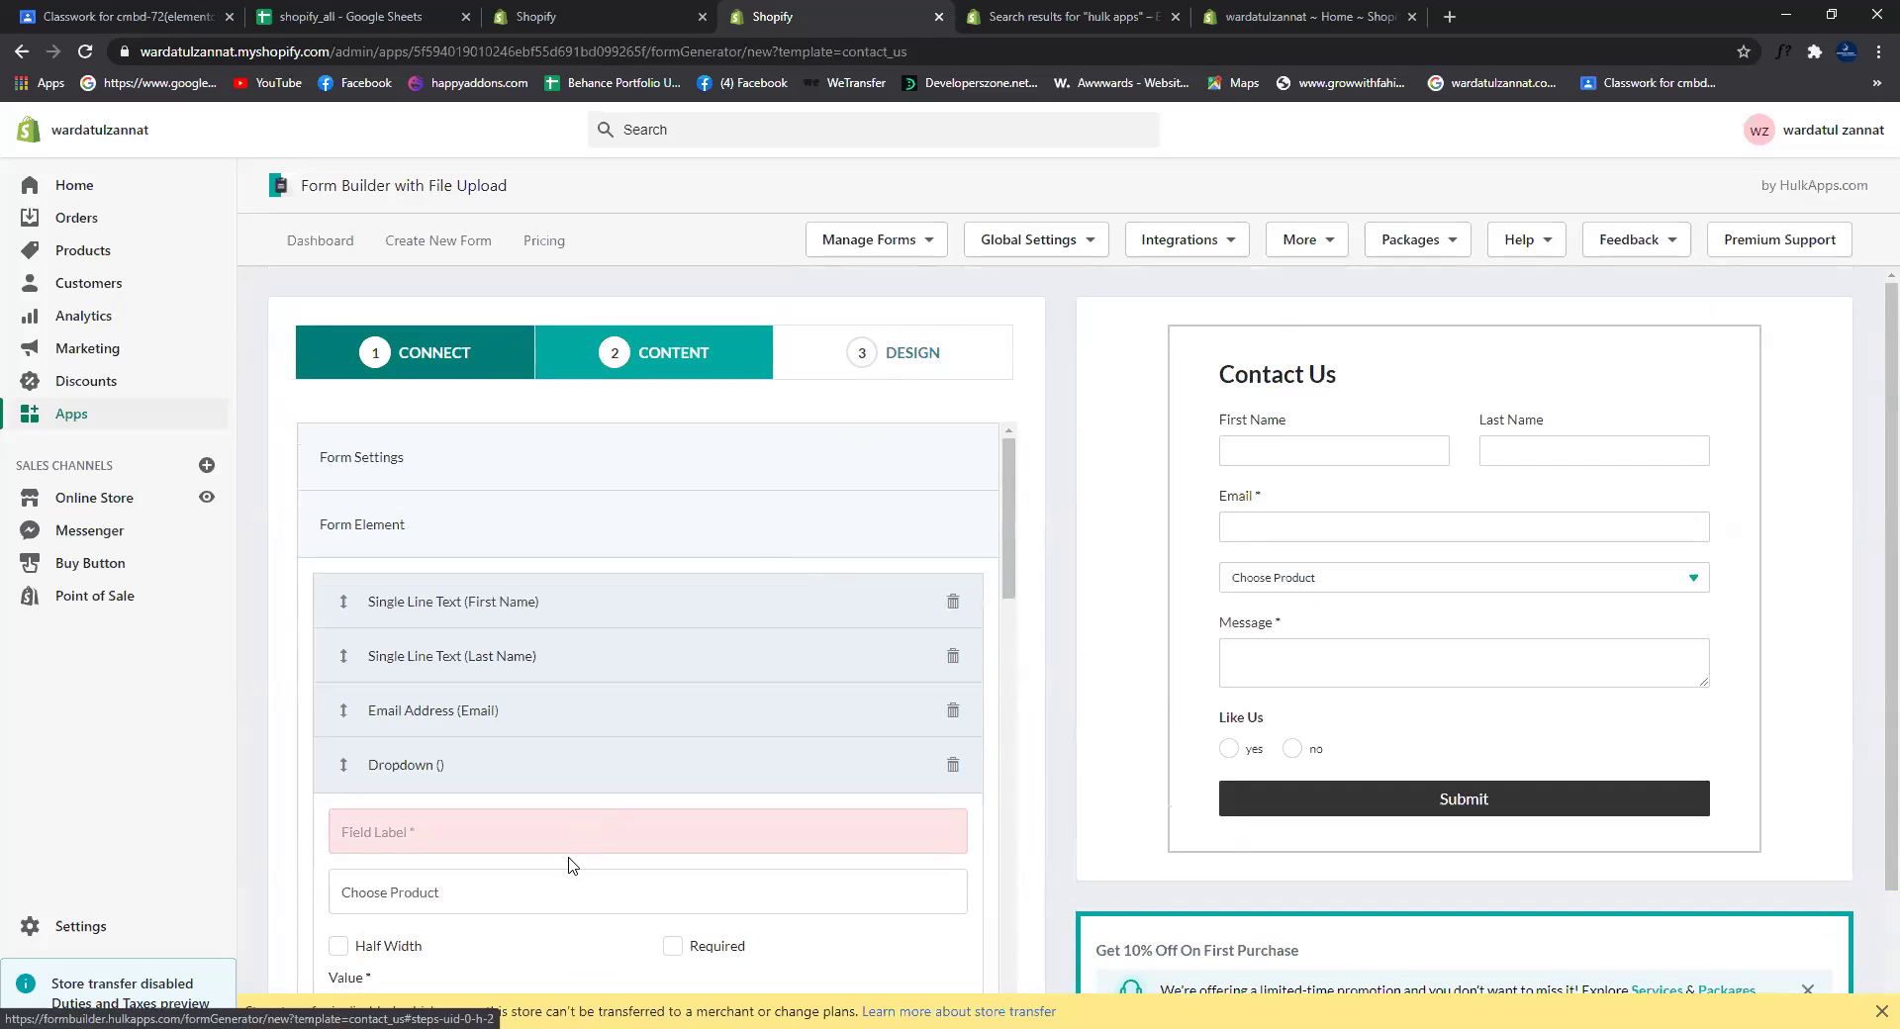
left_click(560, 829)
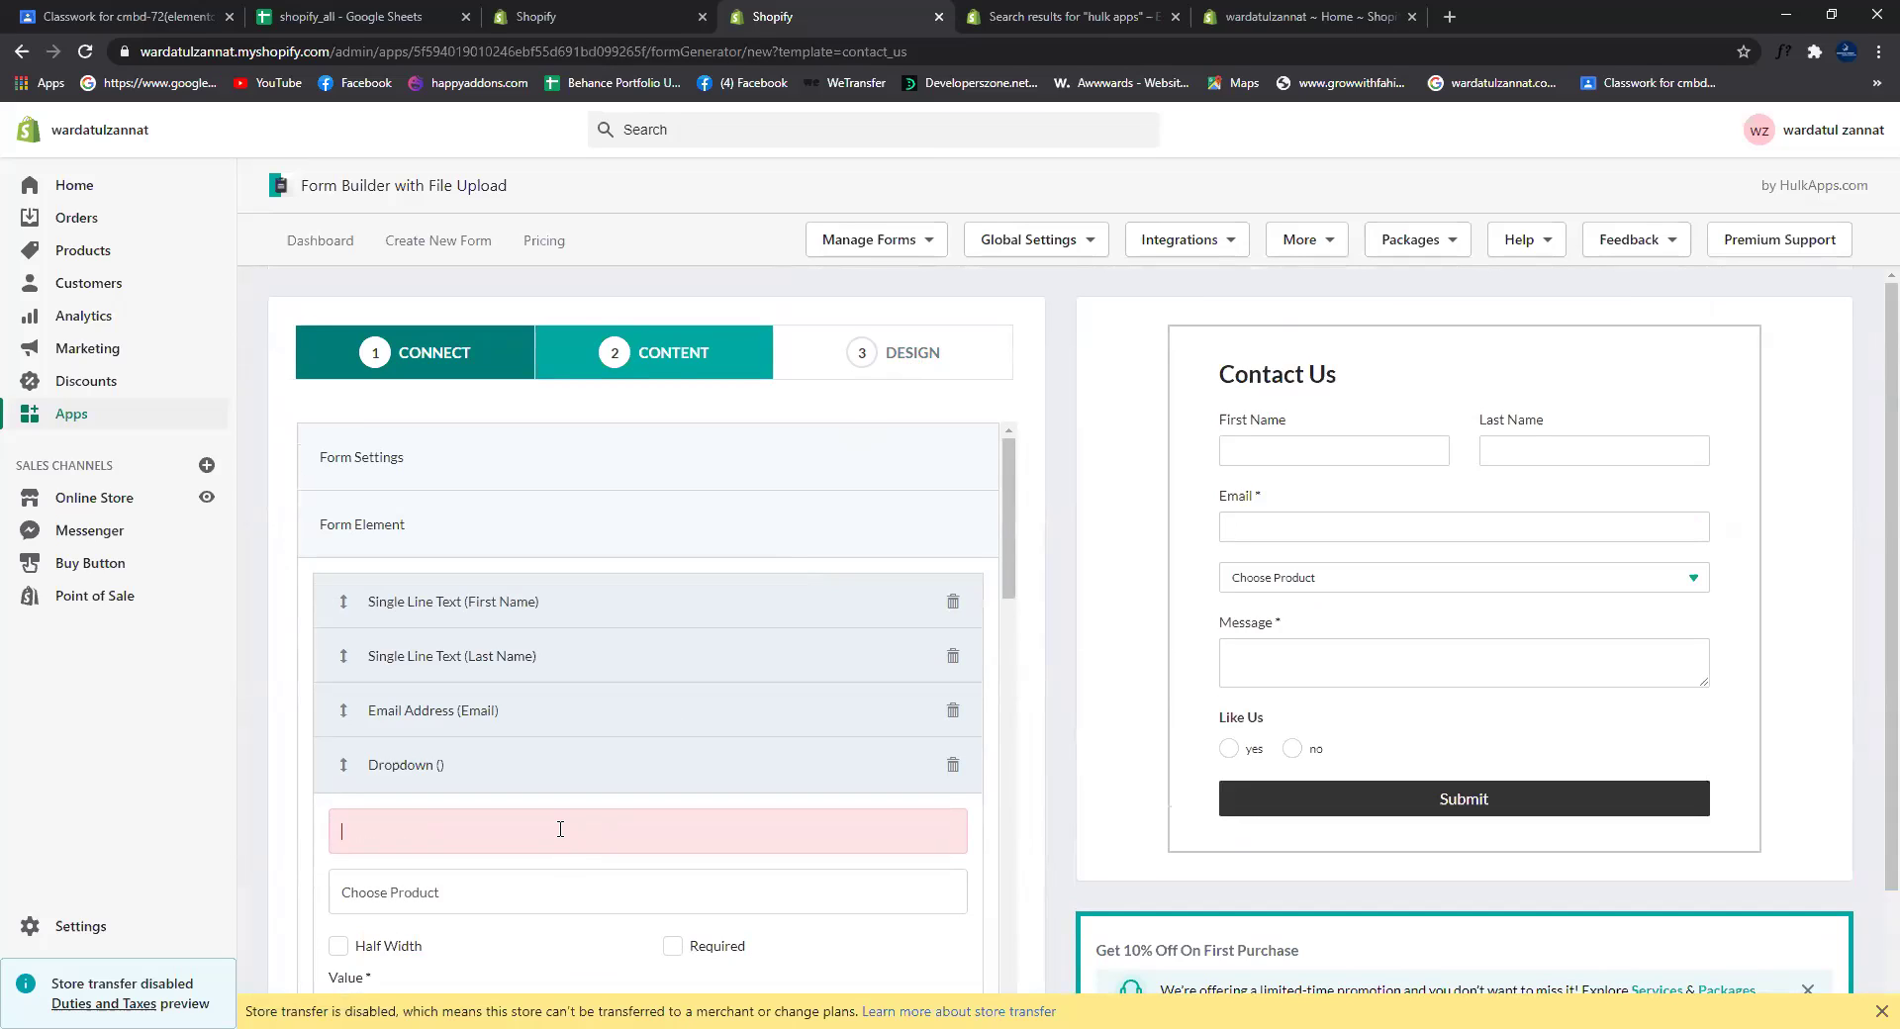
type("Choose product")
left_click(915, 358)
Step: Switch the form's Background Type to Color and apply a light blue shade
left_click(914, 358)
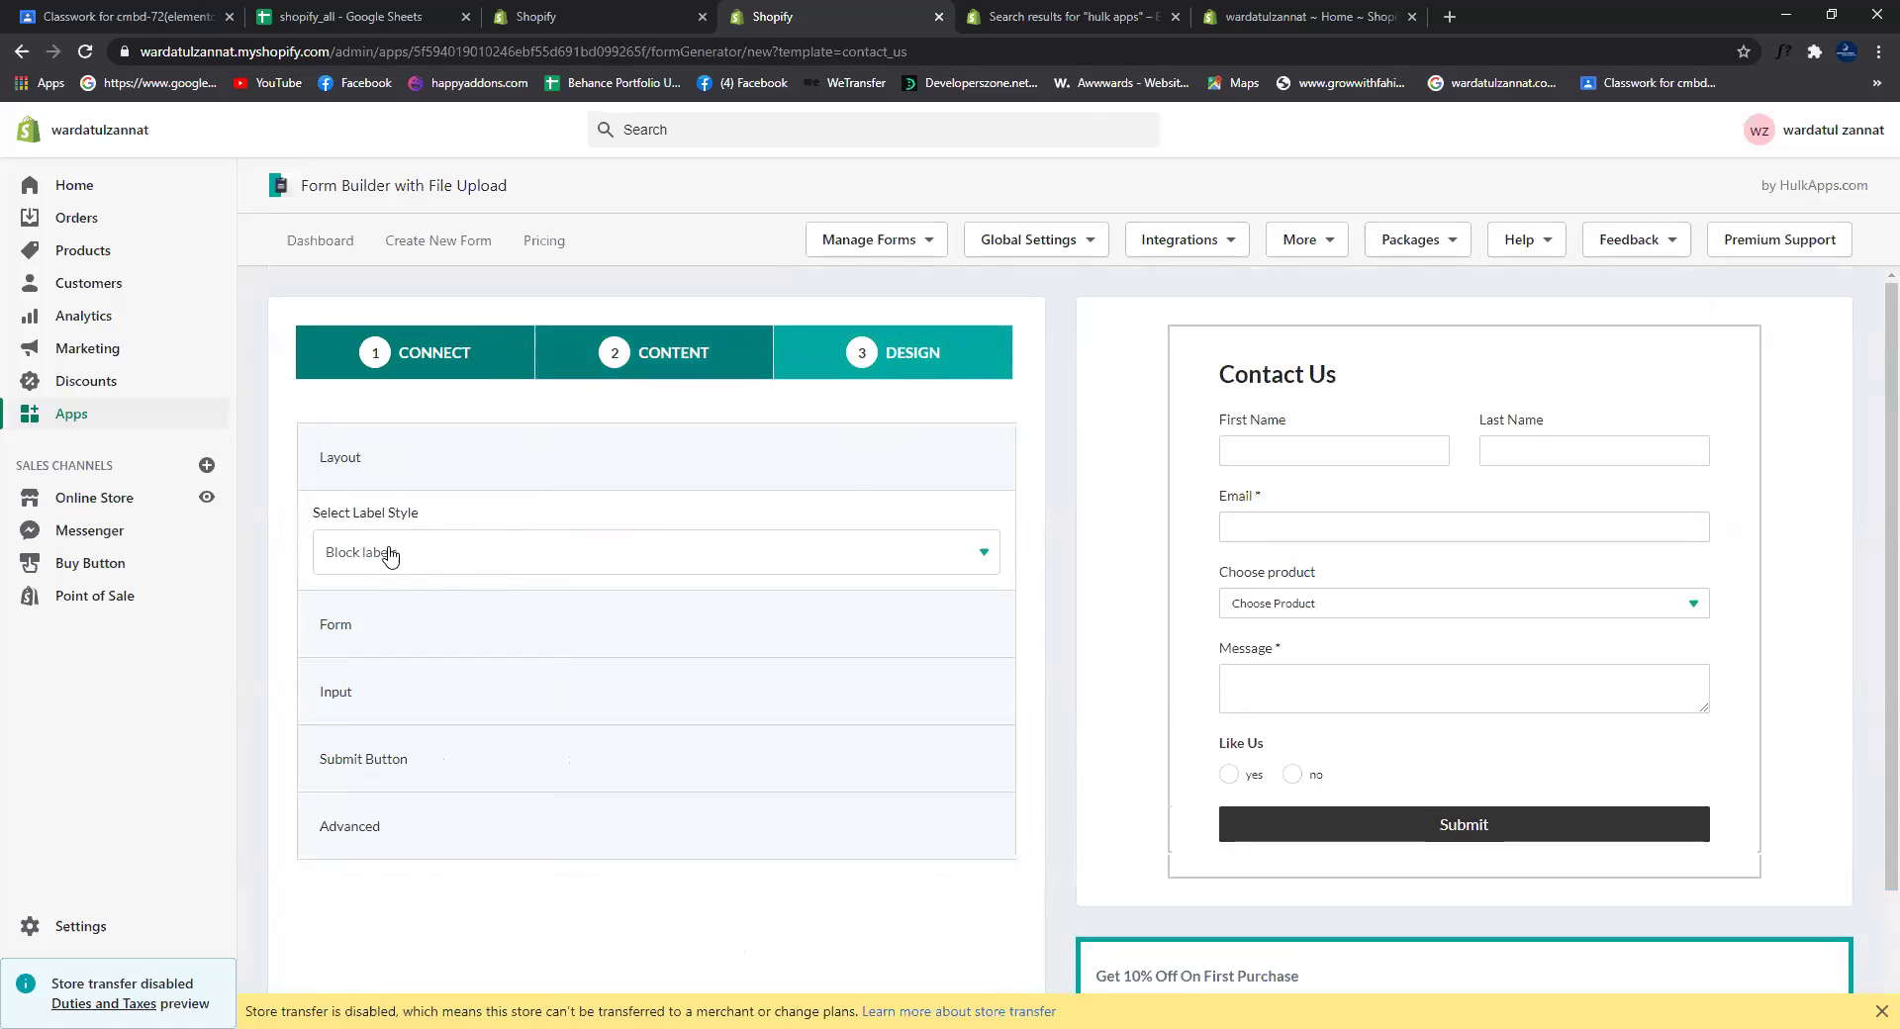
left_click(373, 629)
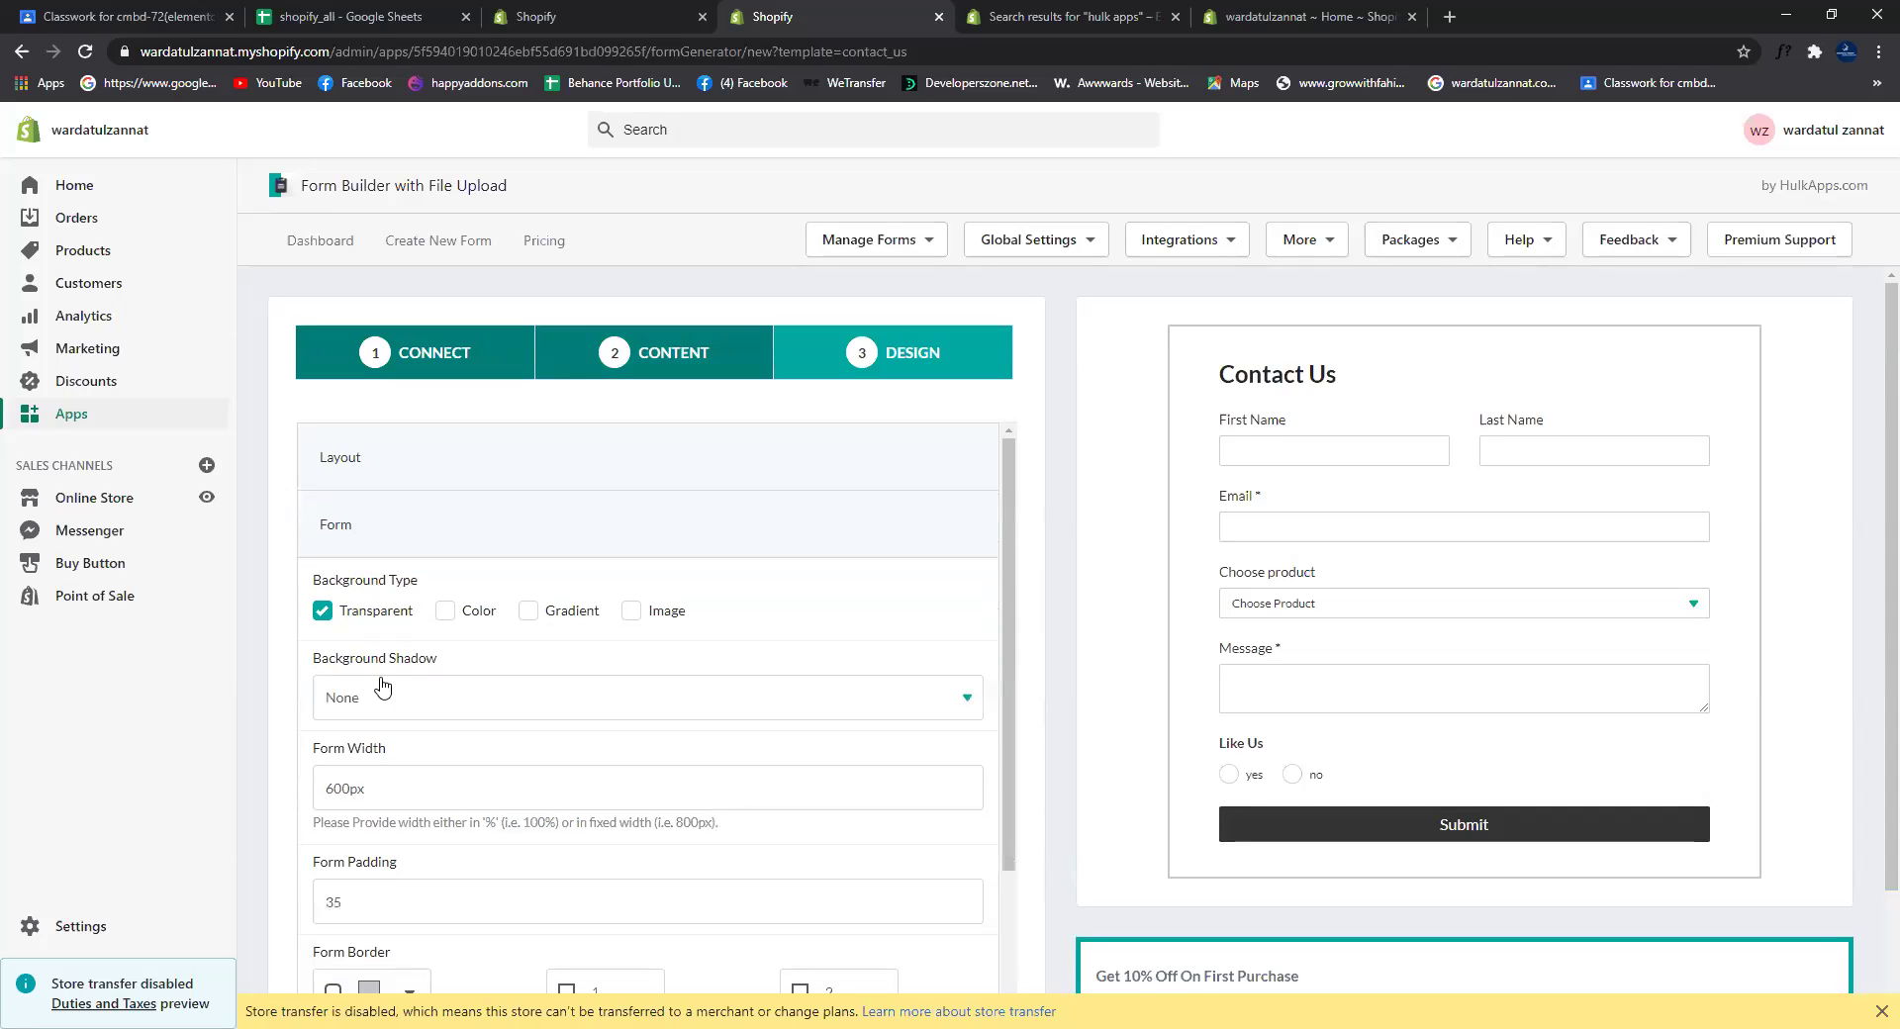
left_click(445, 611)
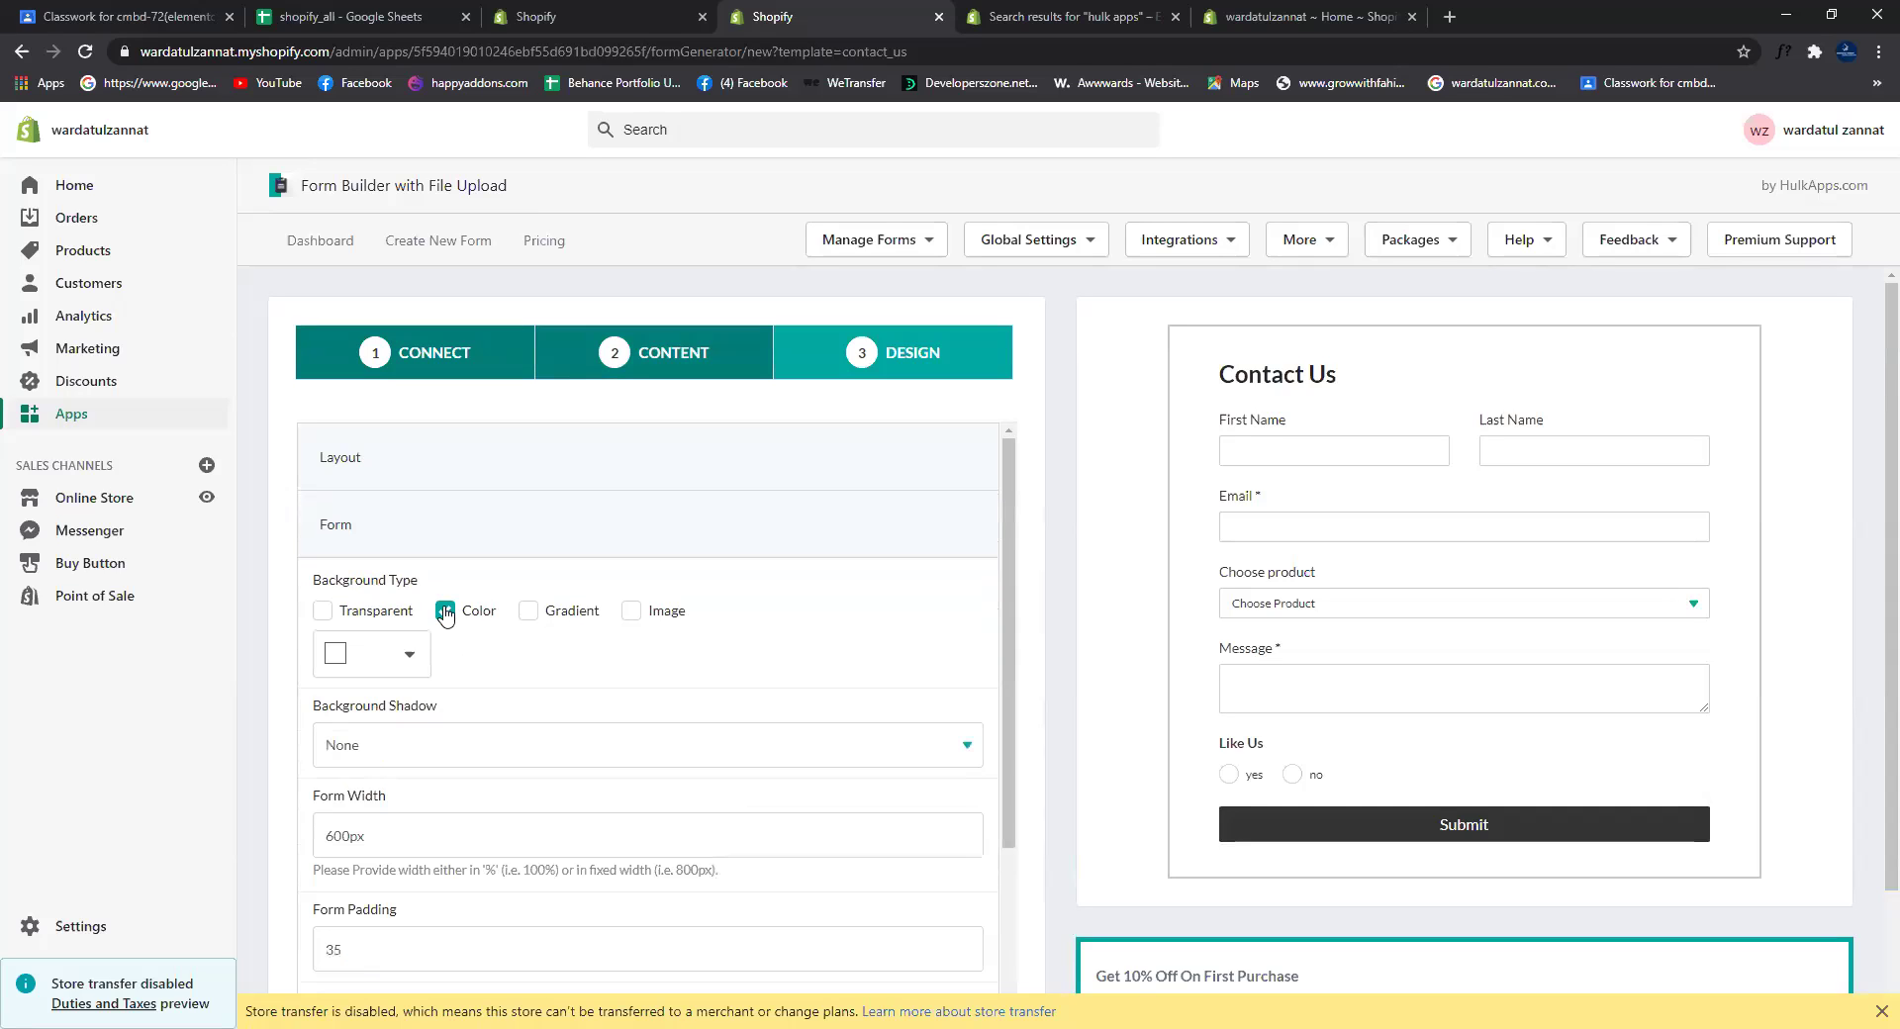
left_click(388, 660)
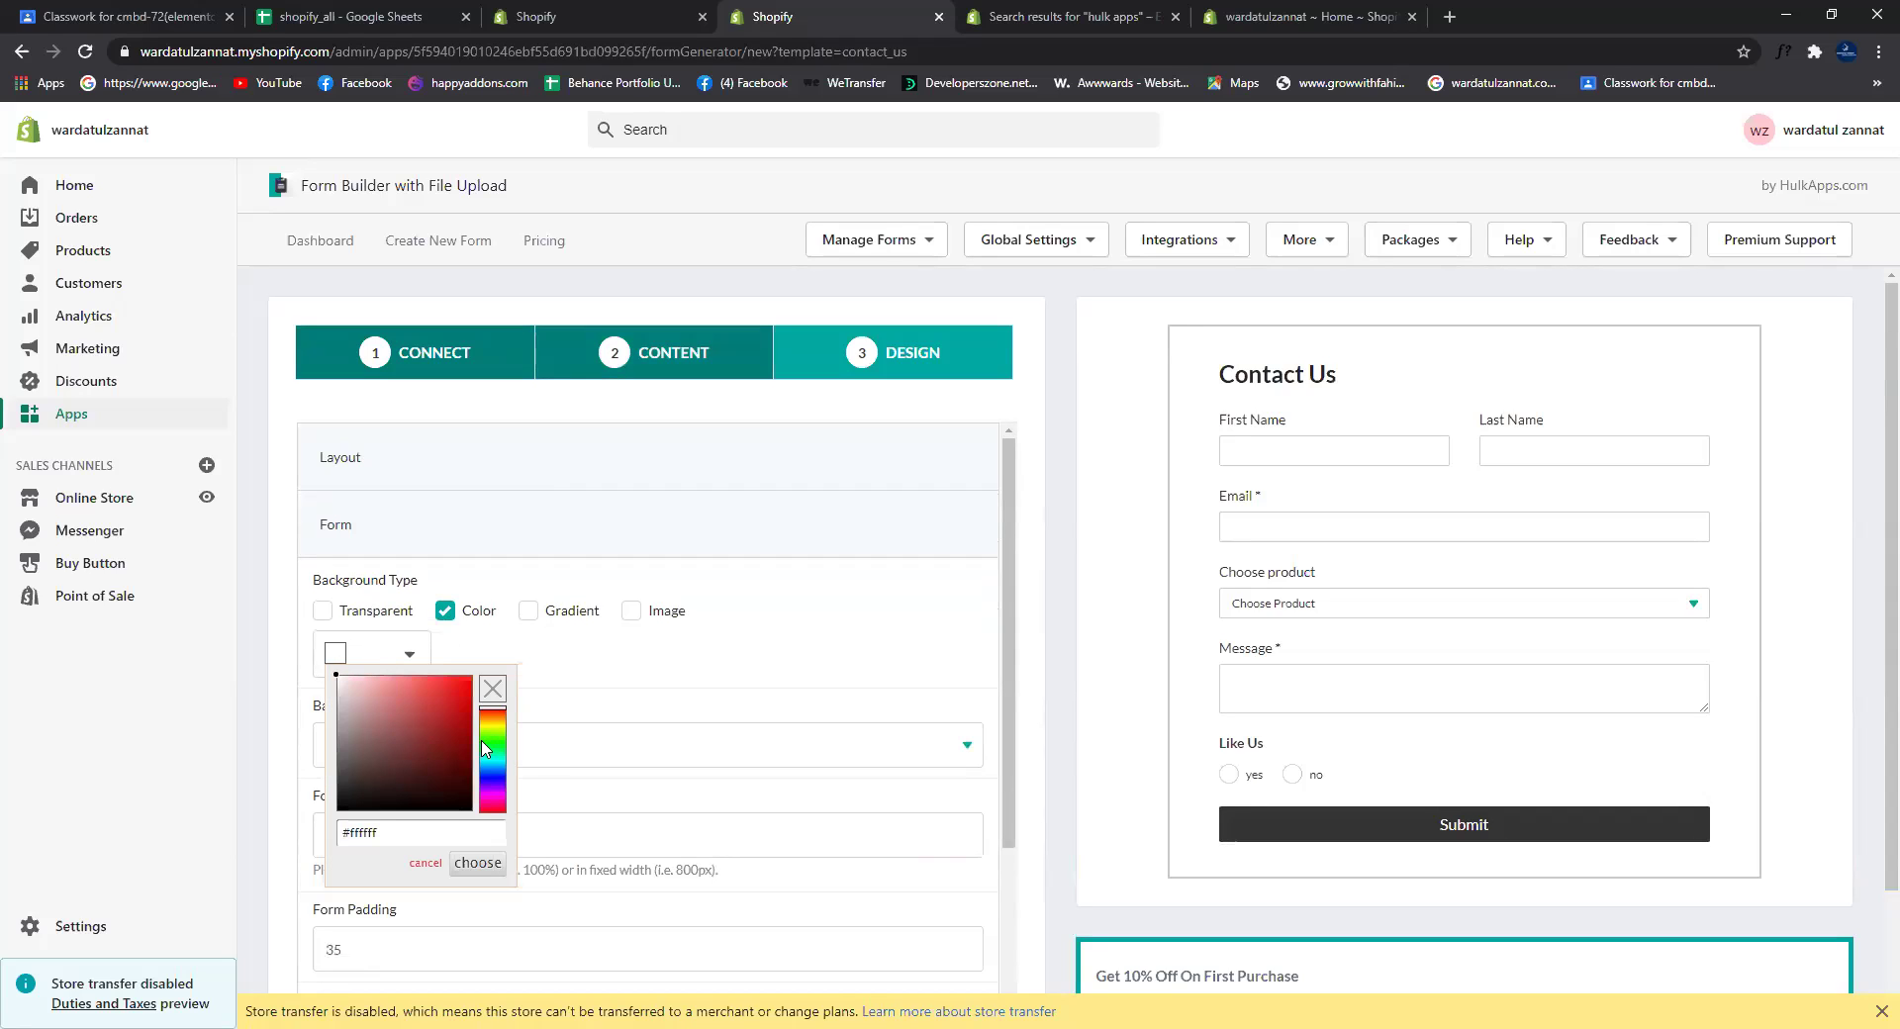
left_click(489, 775)
left_click_drag(408, 719, 401, 679)
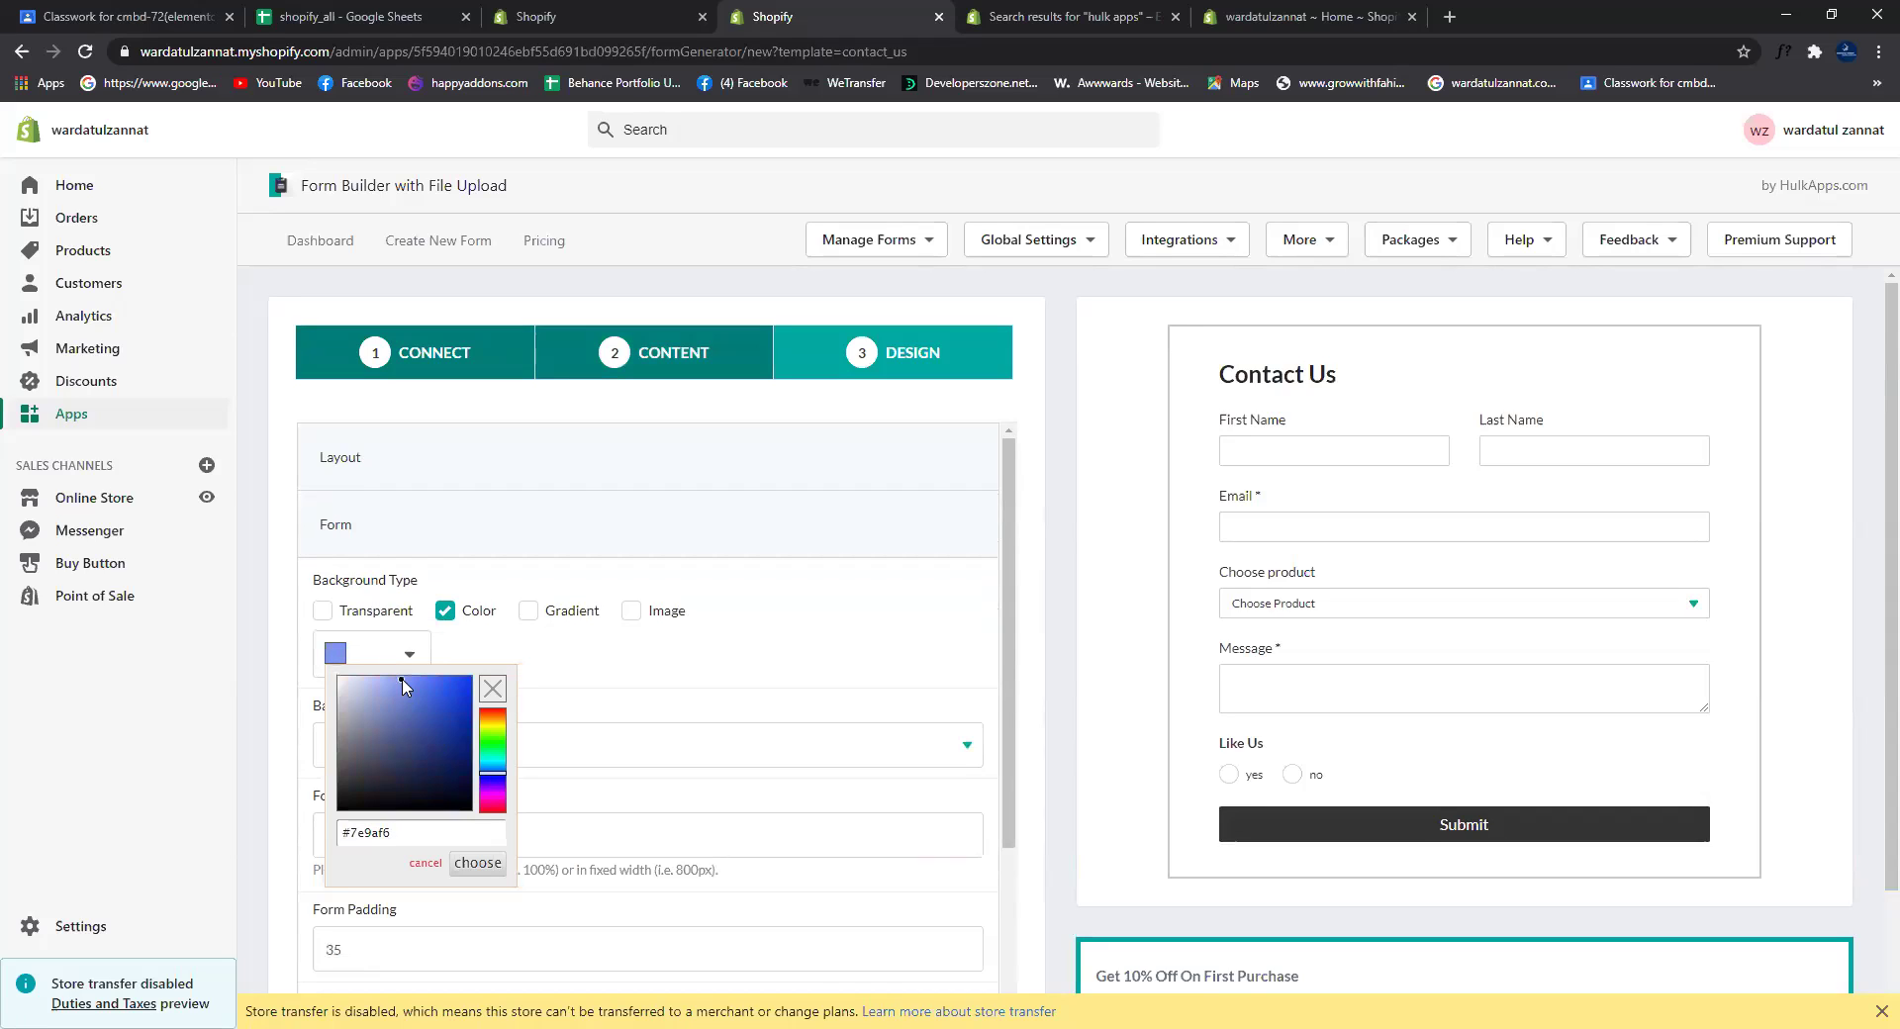
left_click(484, 651)
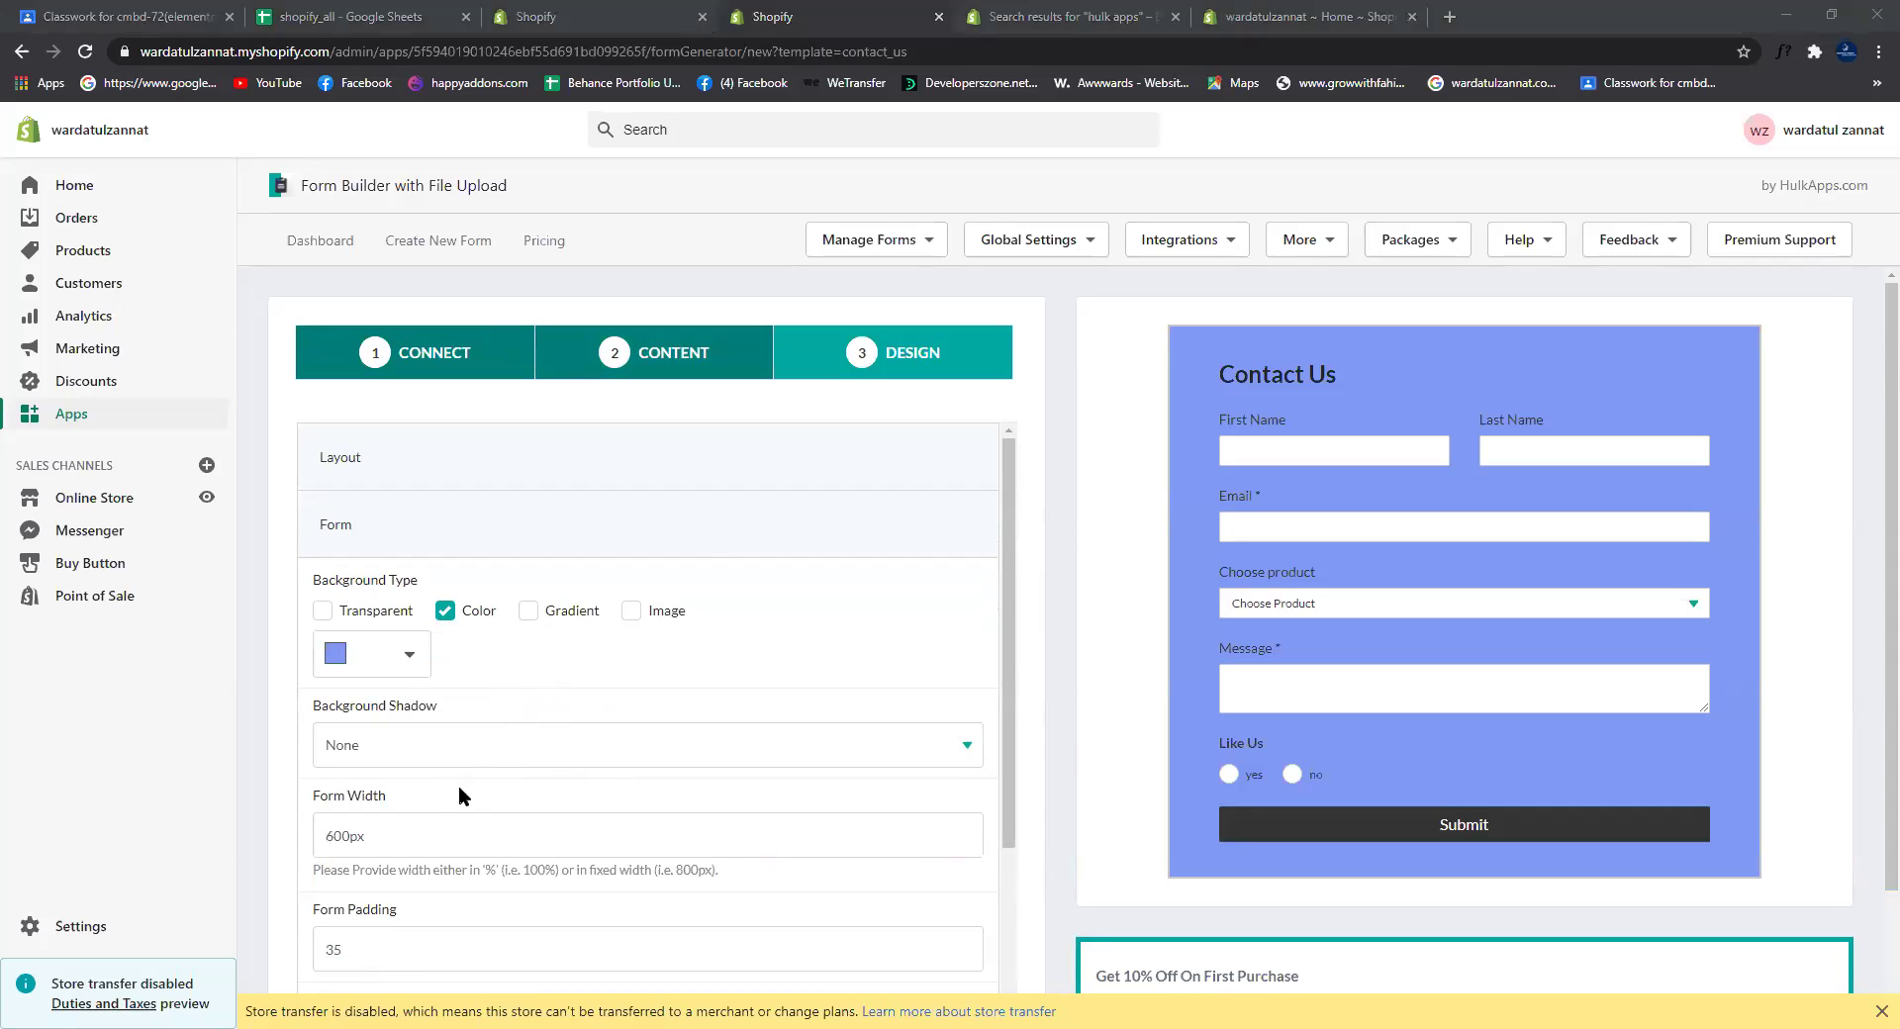
scroll(466, 792, "down", 3)
scroll(473, 806, "up", 3)
scroll(572, 837, "down", 3)
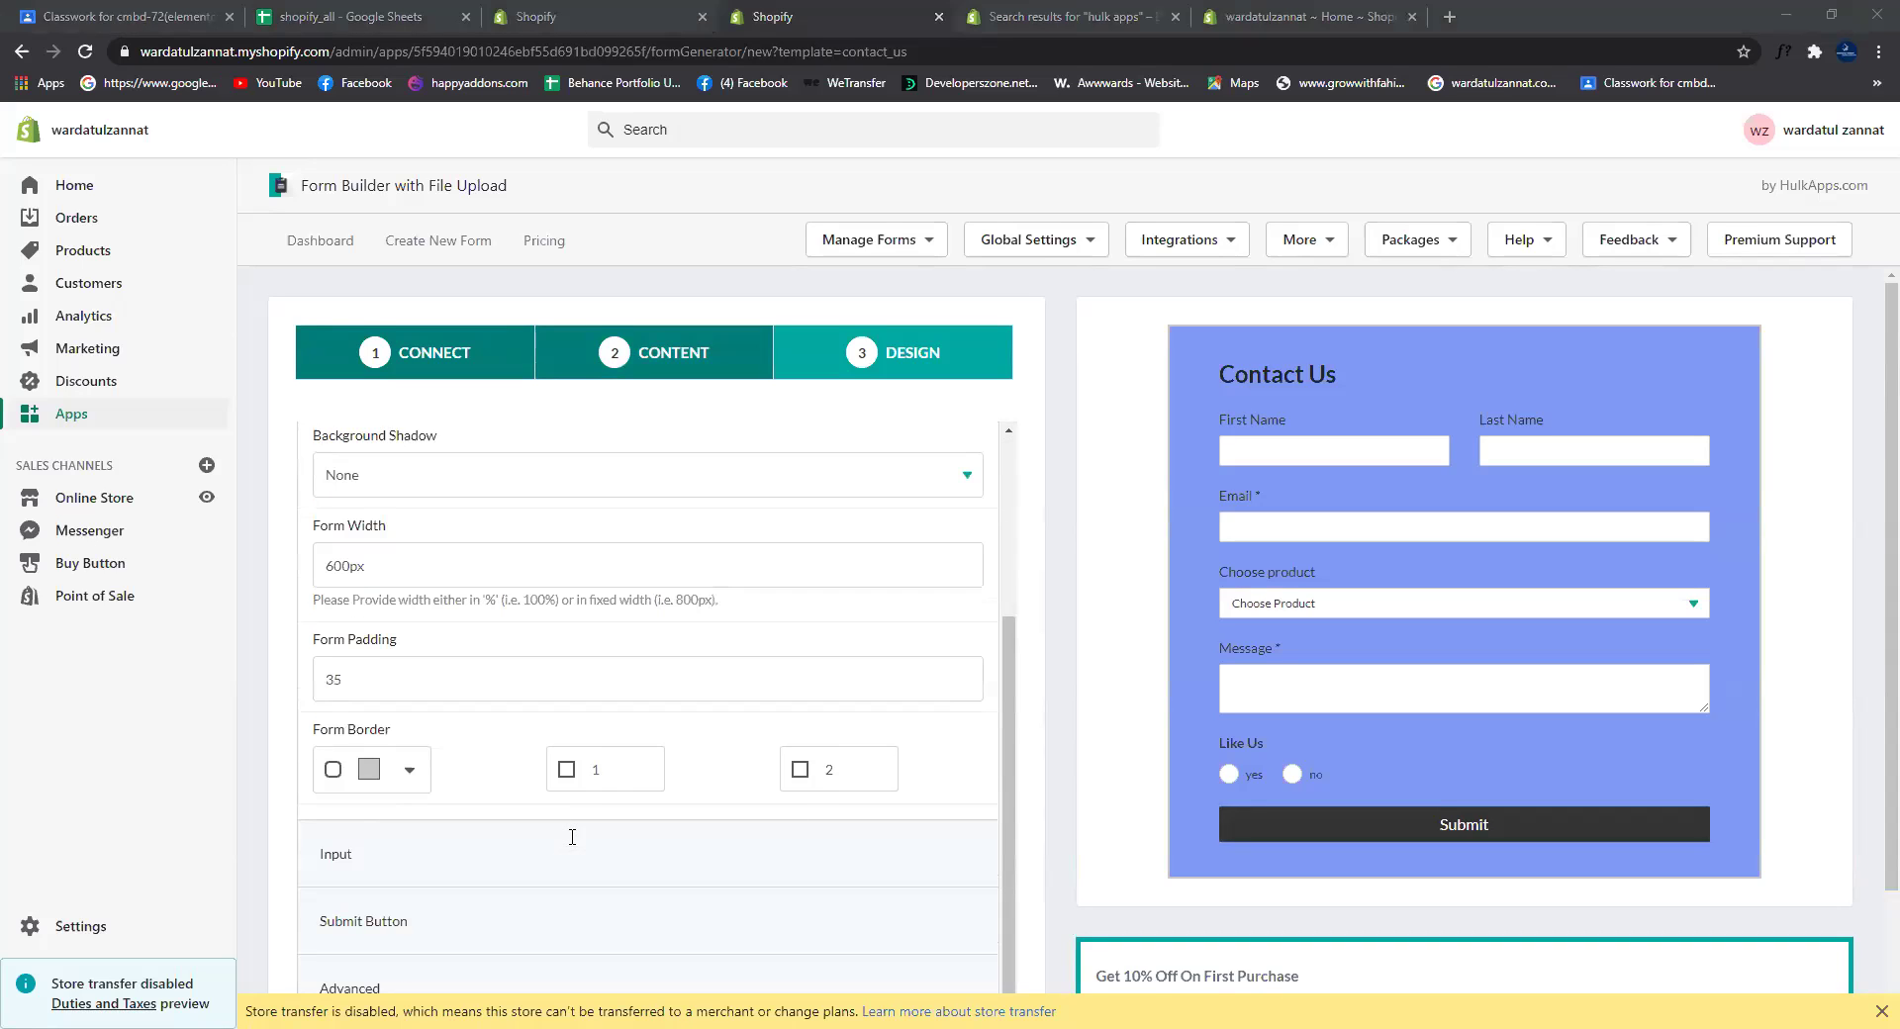
scroll(572, 837, "down", 2)
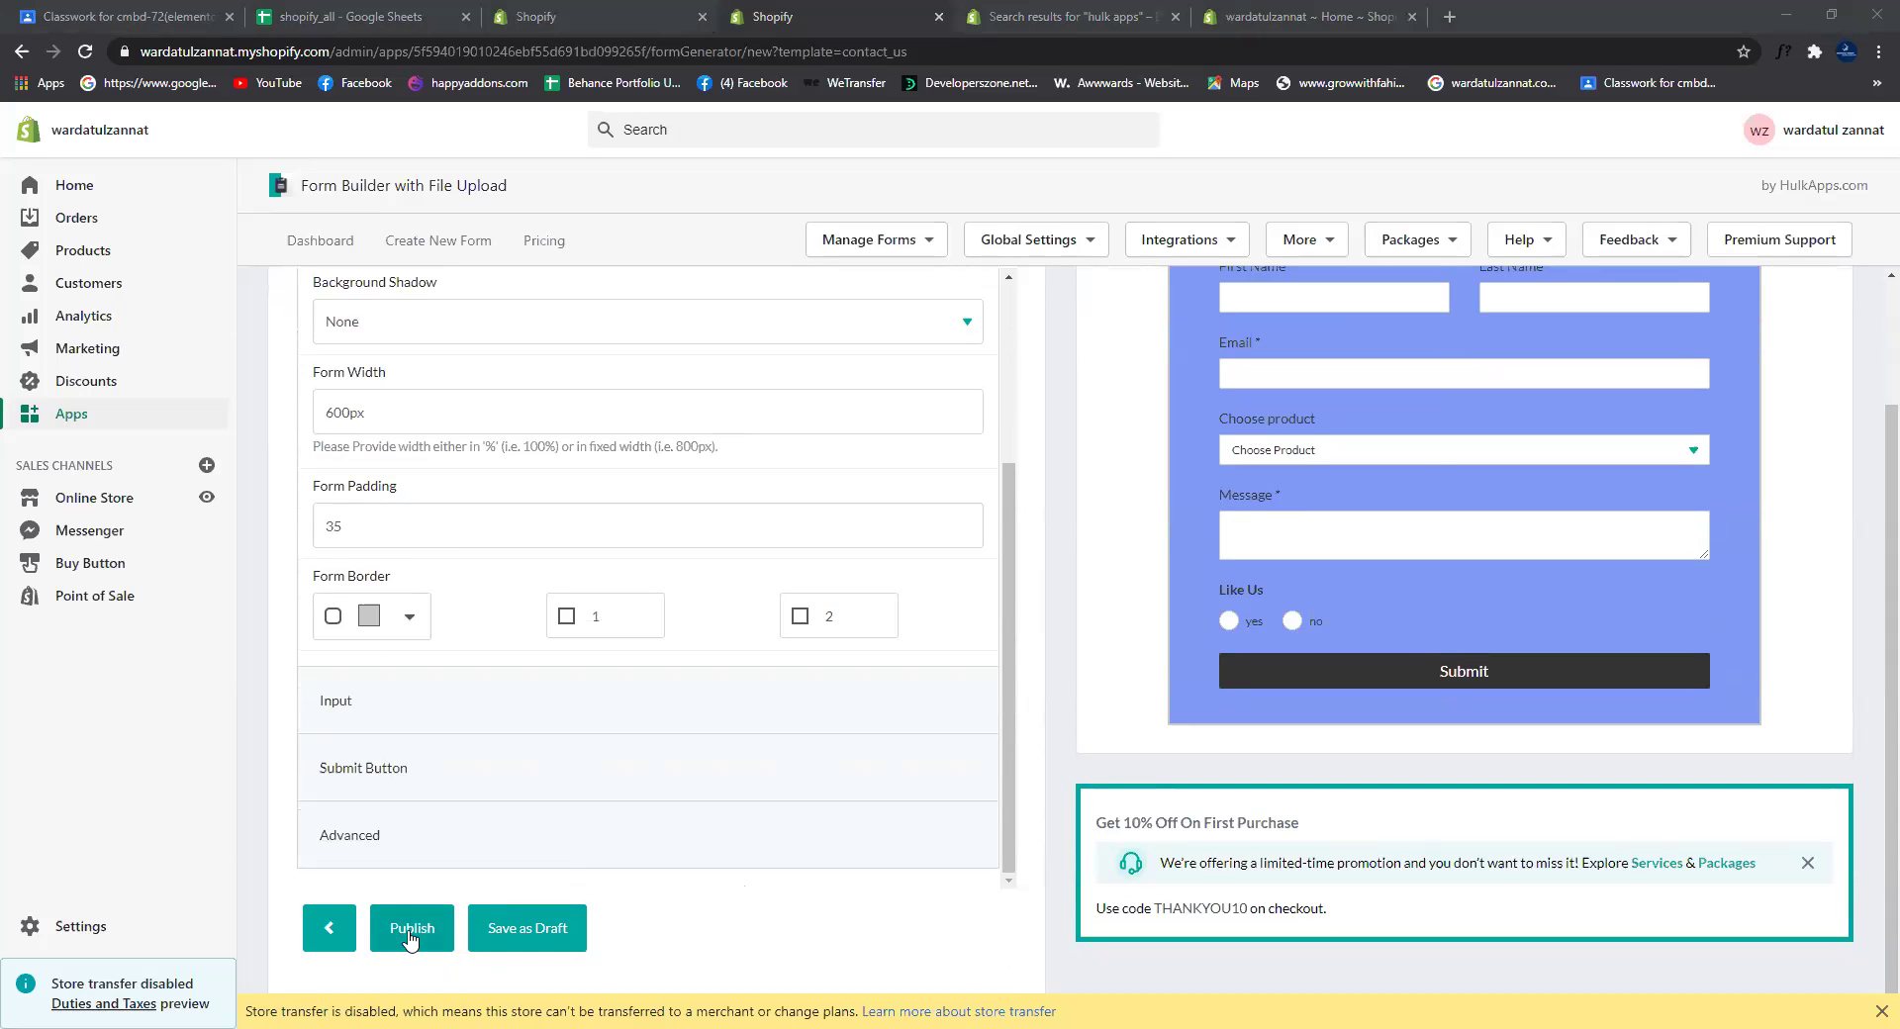
Step: Publish Contact Form, copy its embed shortcode, and go to Online Store > Pages
left_click(411, 930)
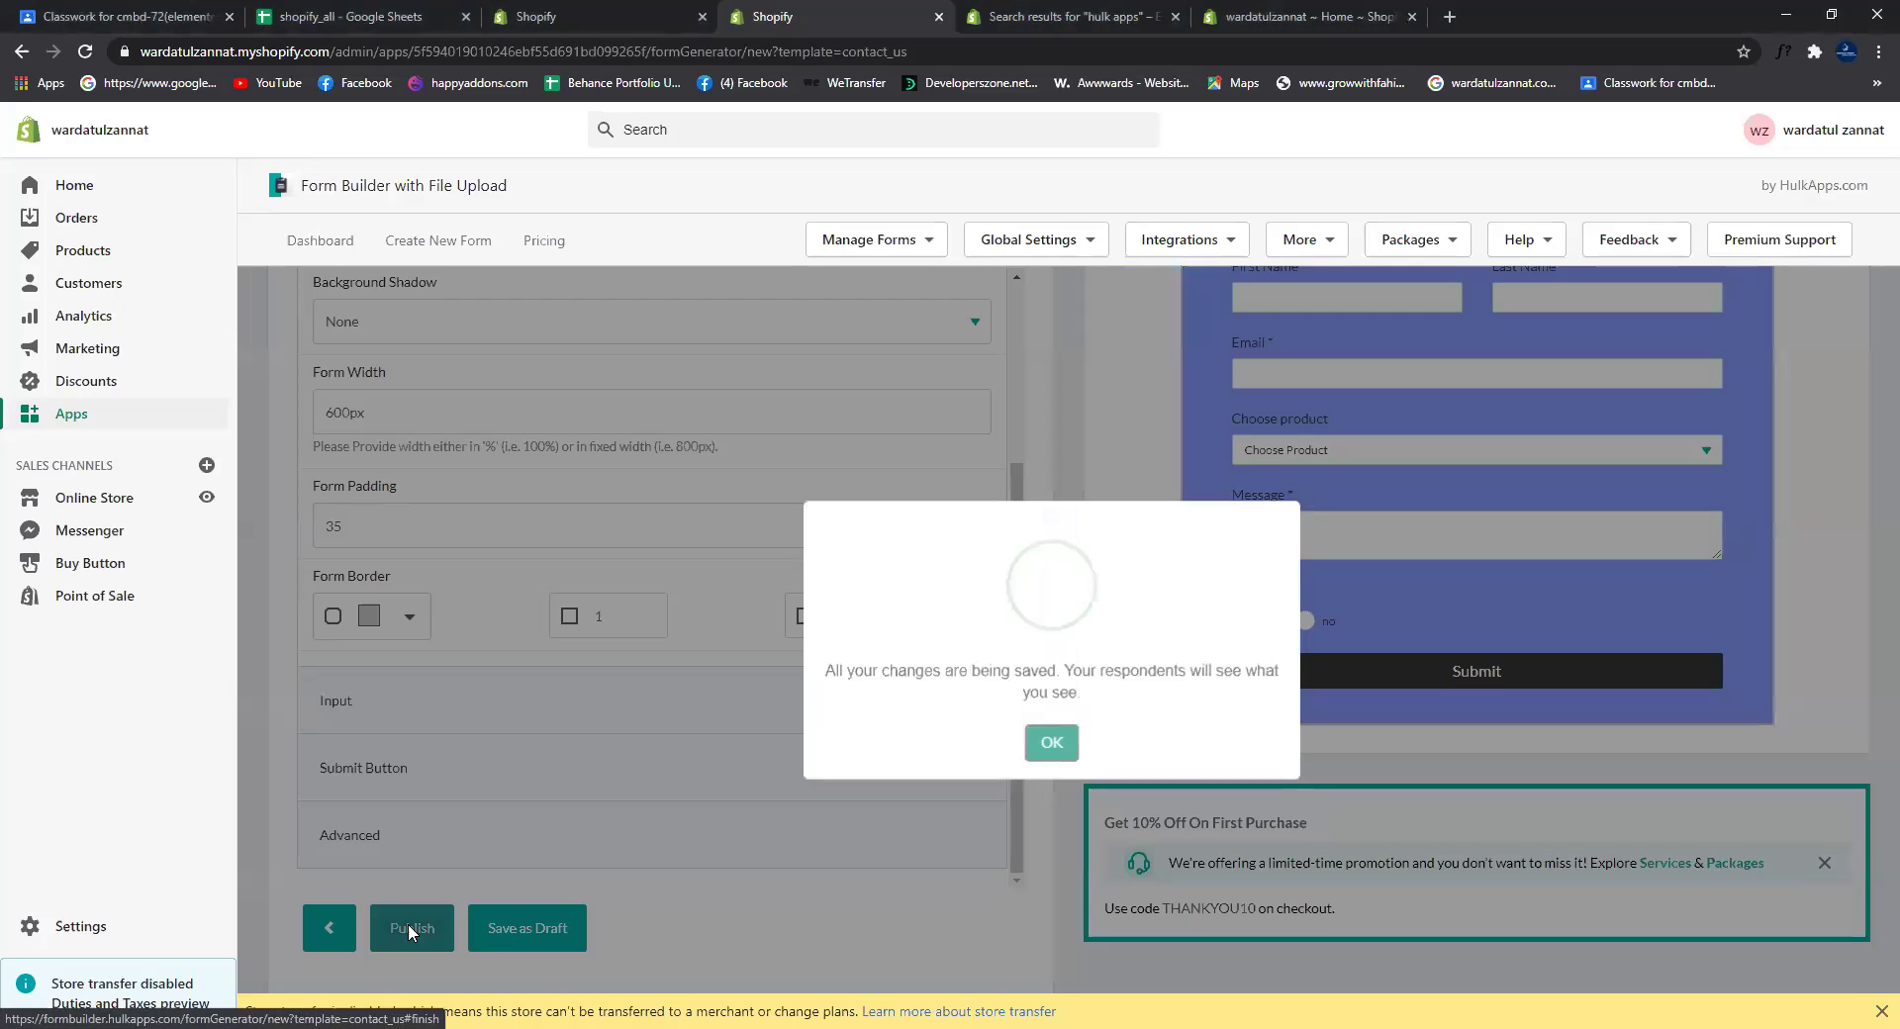
left_click(1052, 738)
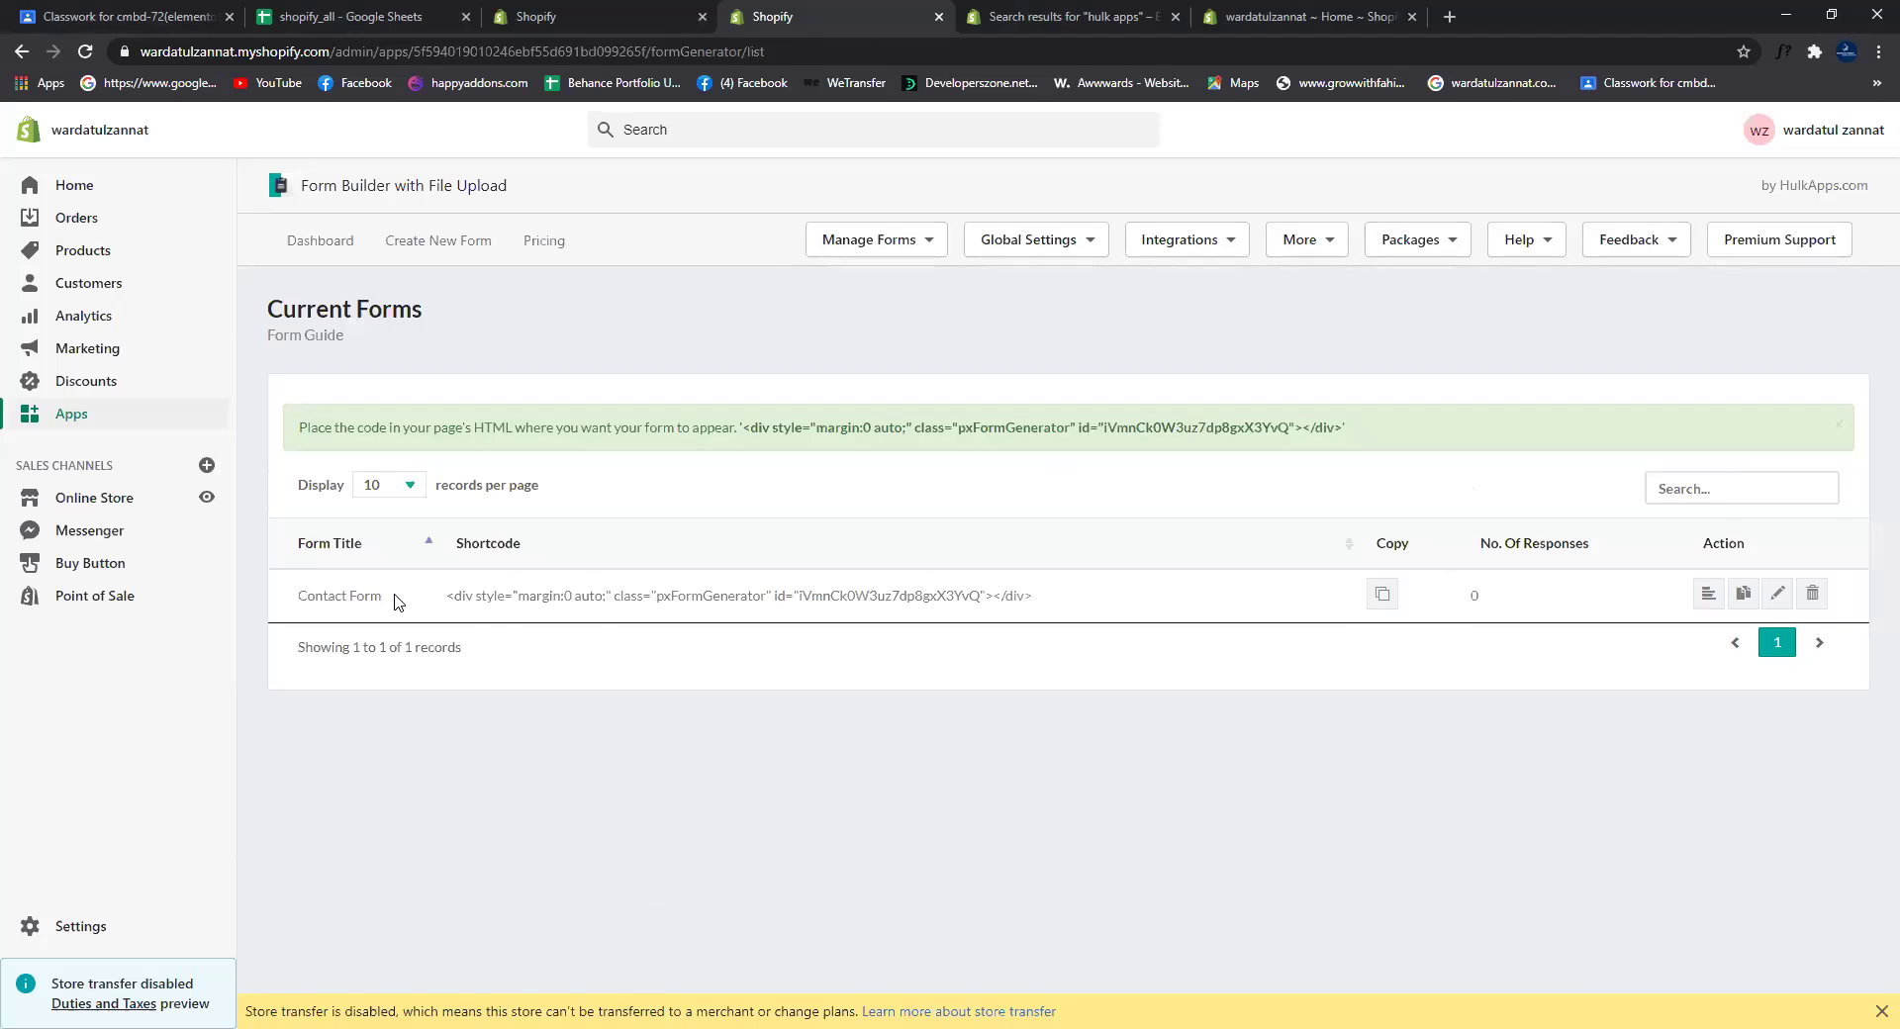
left_click(1382, 594)
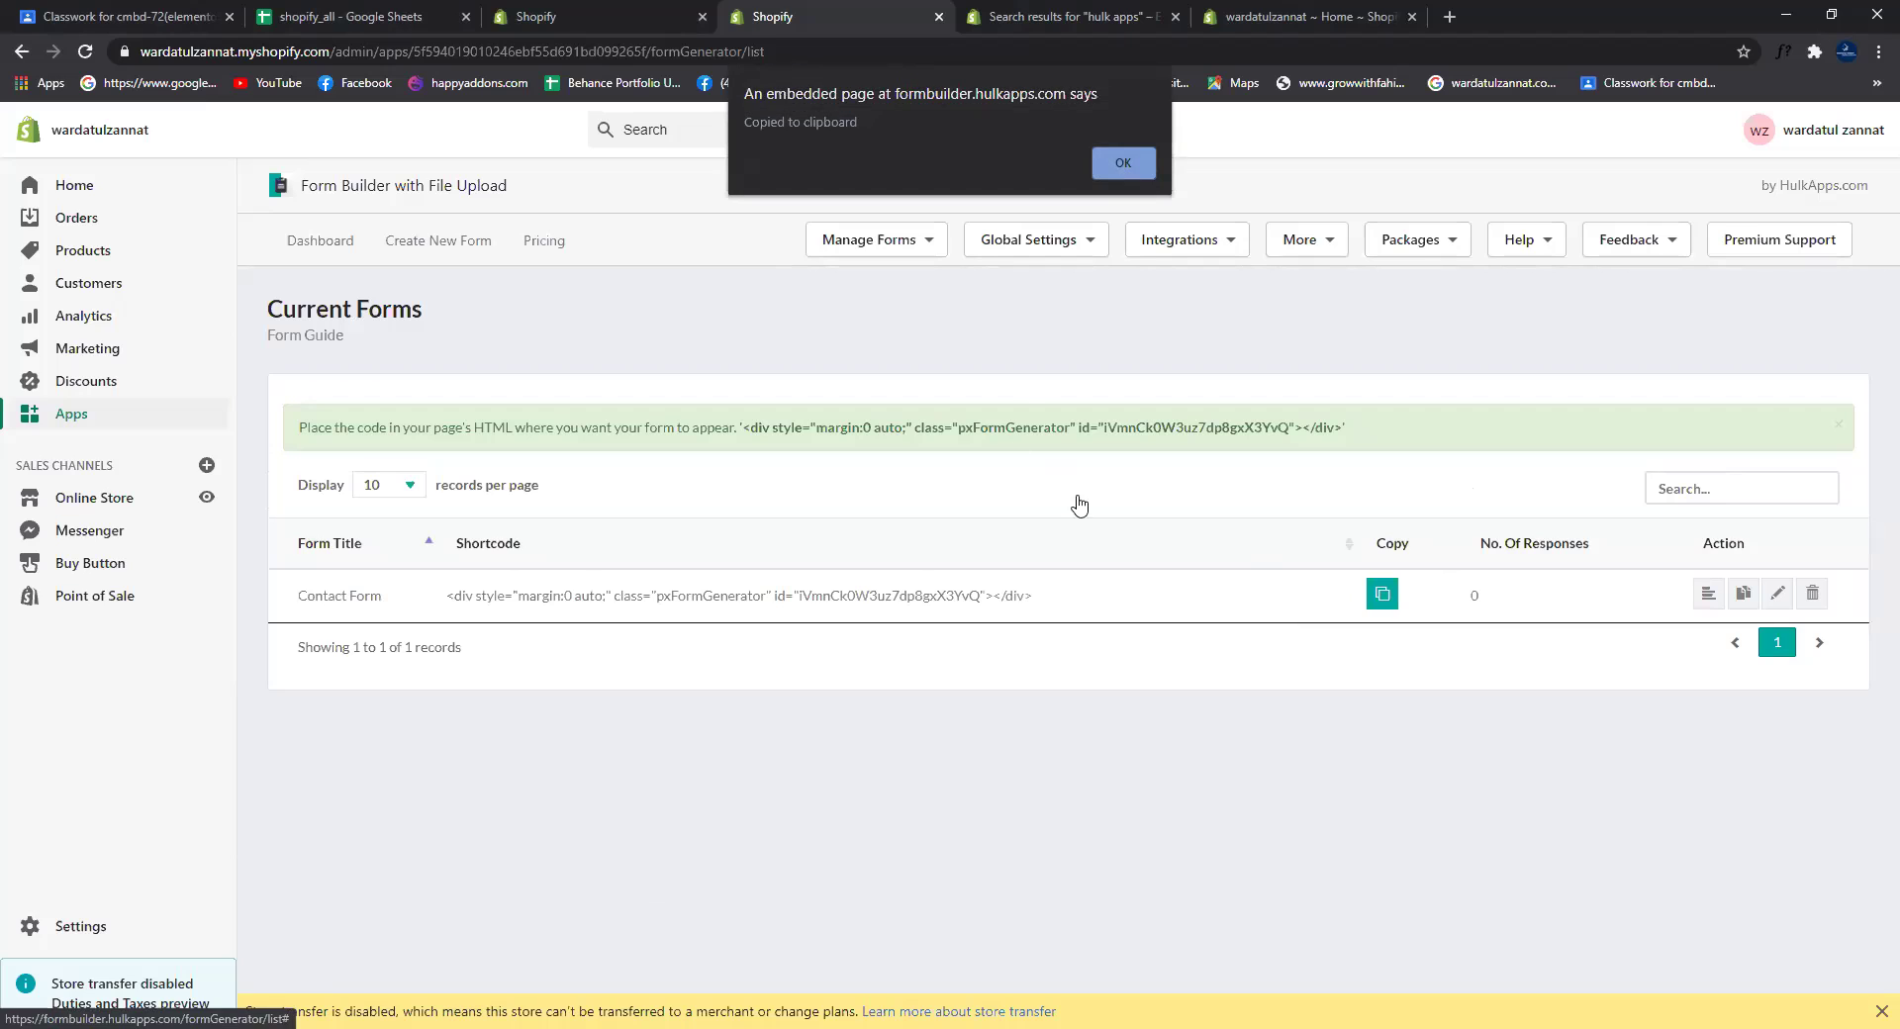
left_click(1124, 166)
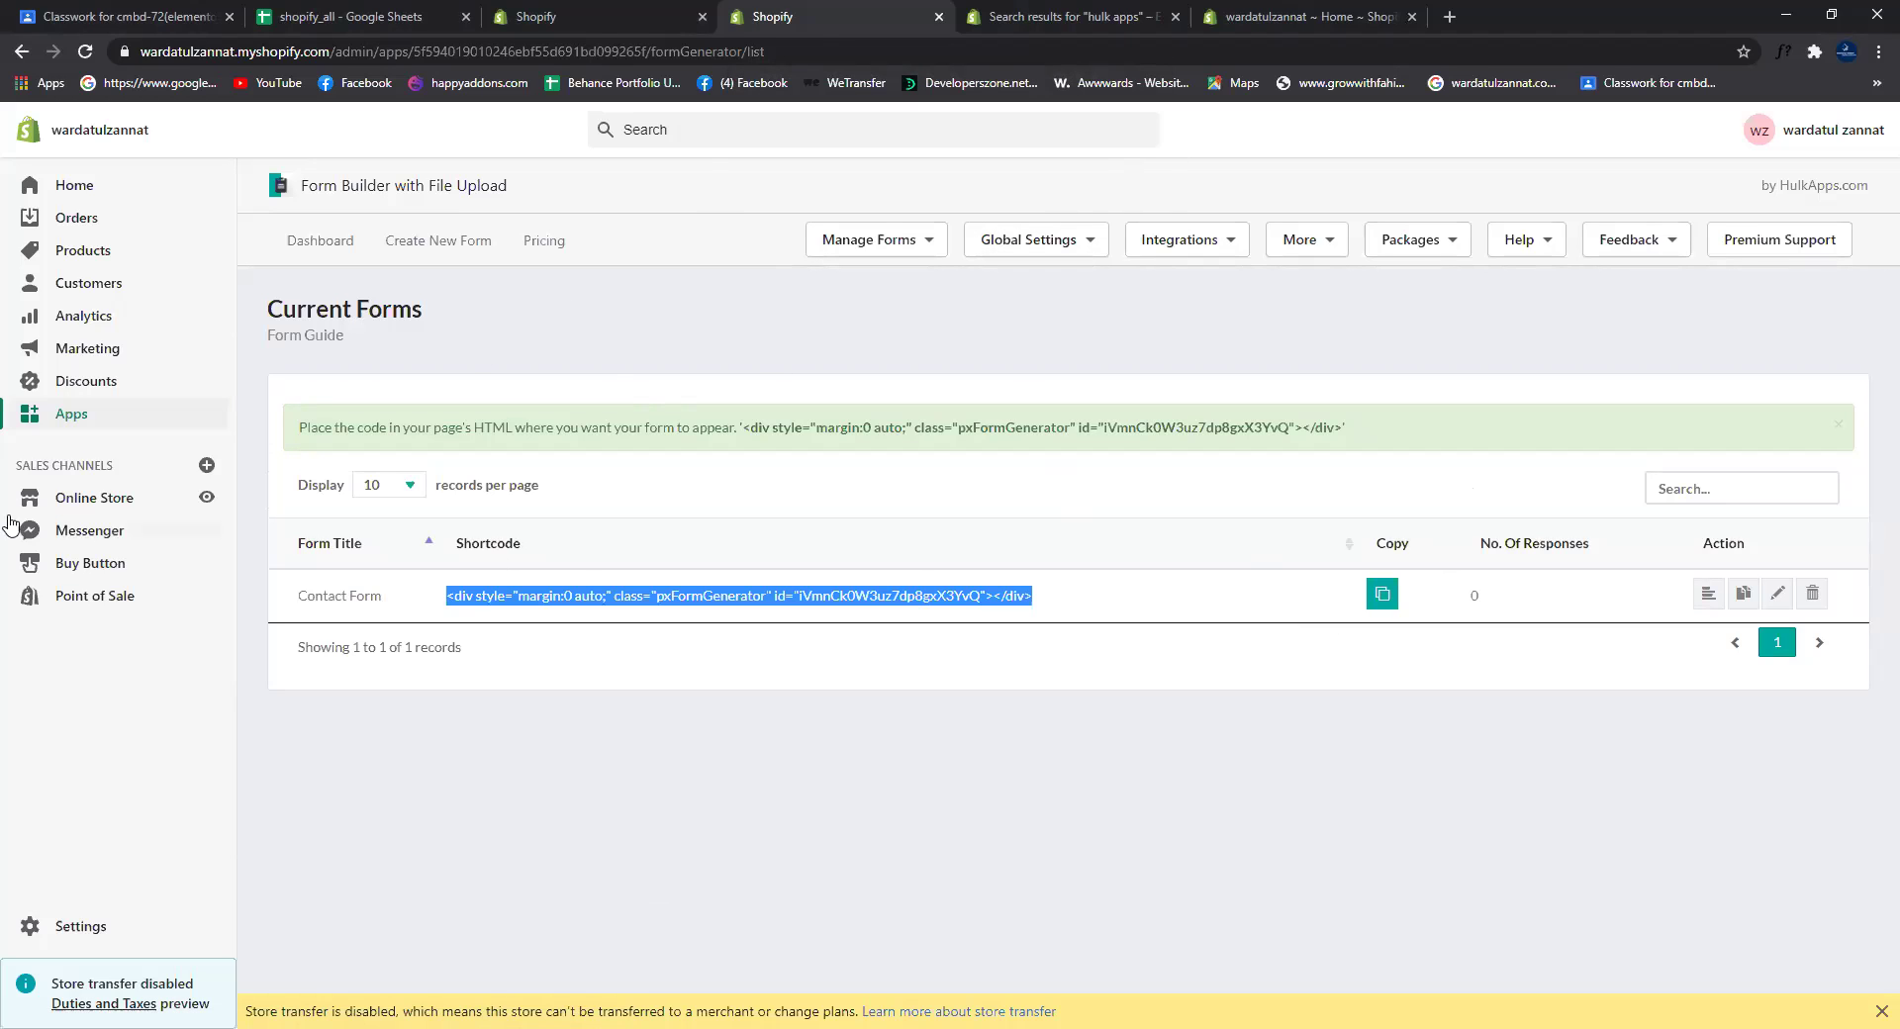
left_click(123, 507)
left_click(81, 600)
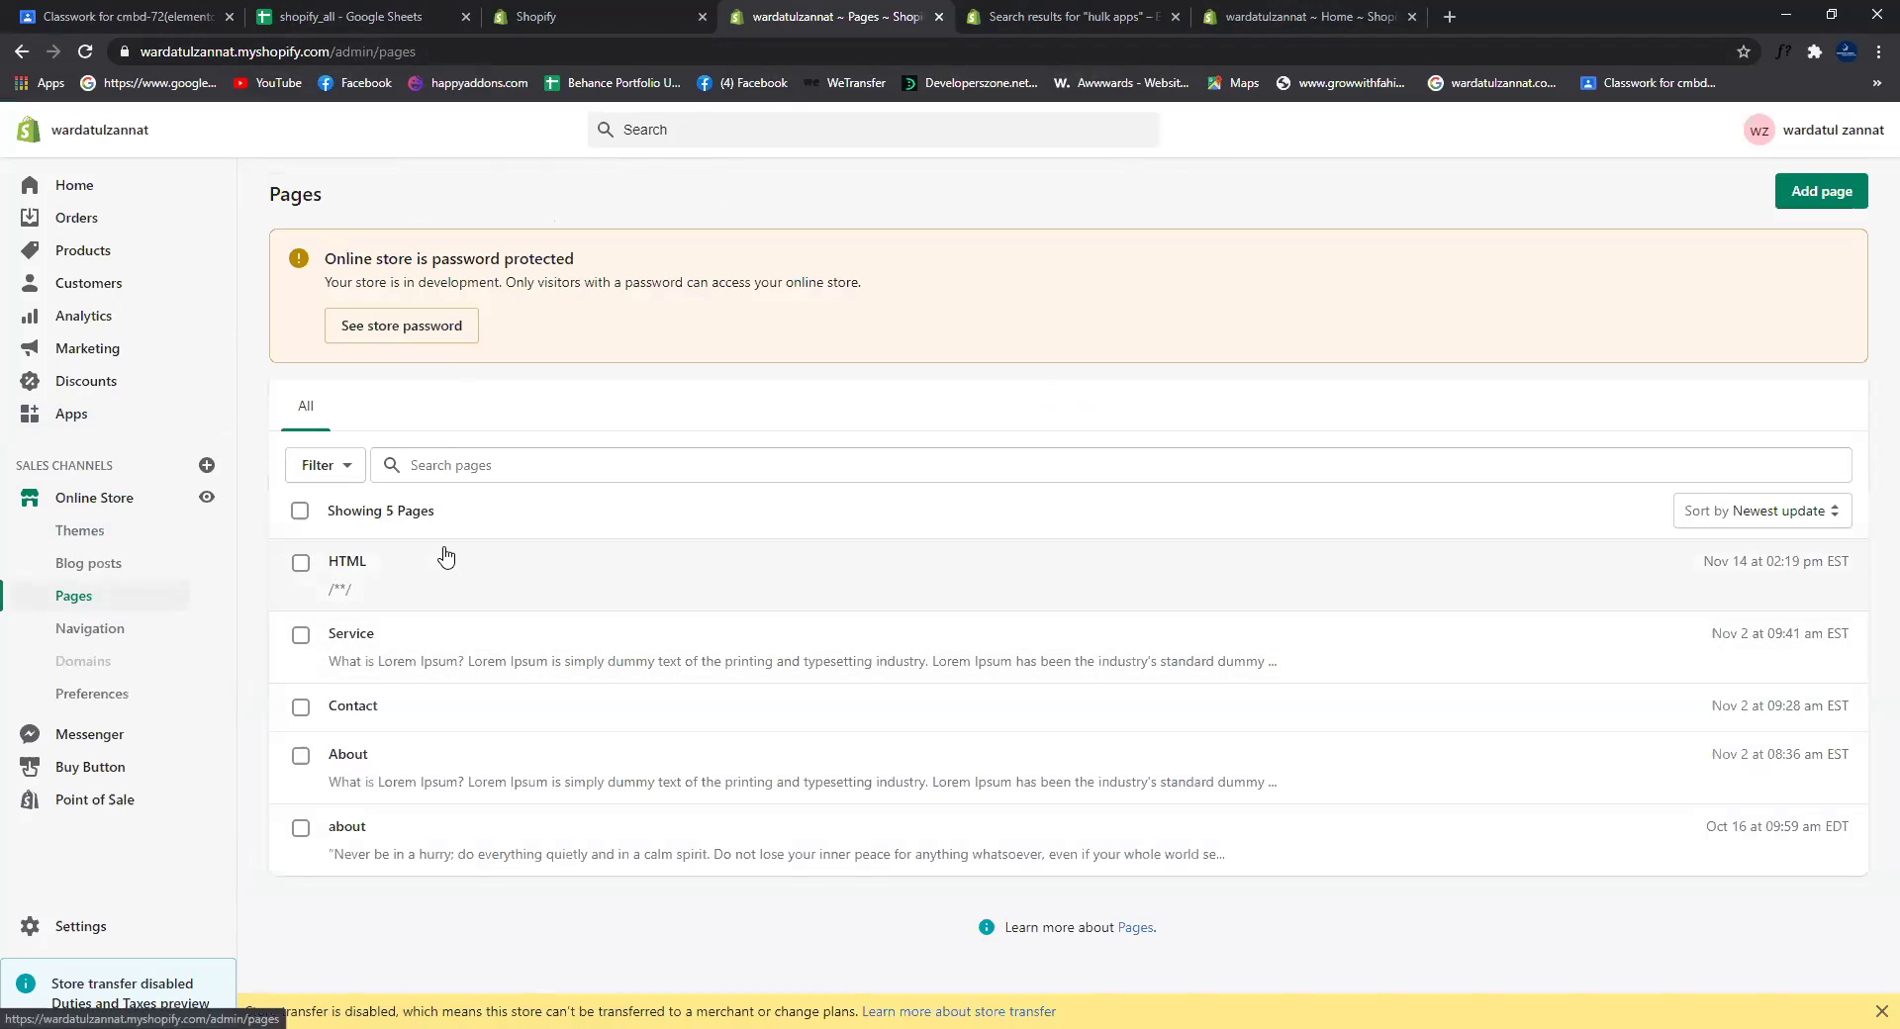
Step: Paste the form shortcode after the map iframe in the Contact page's HTML and save
left_click(464, 725)
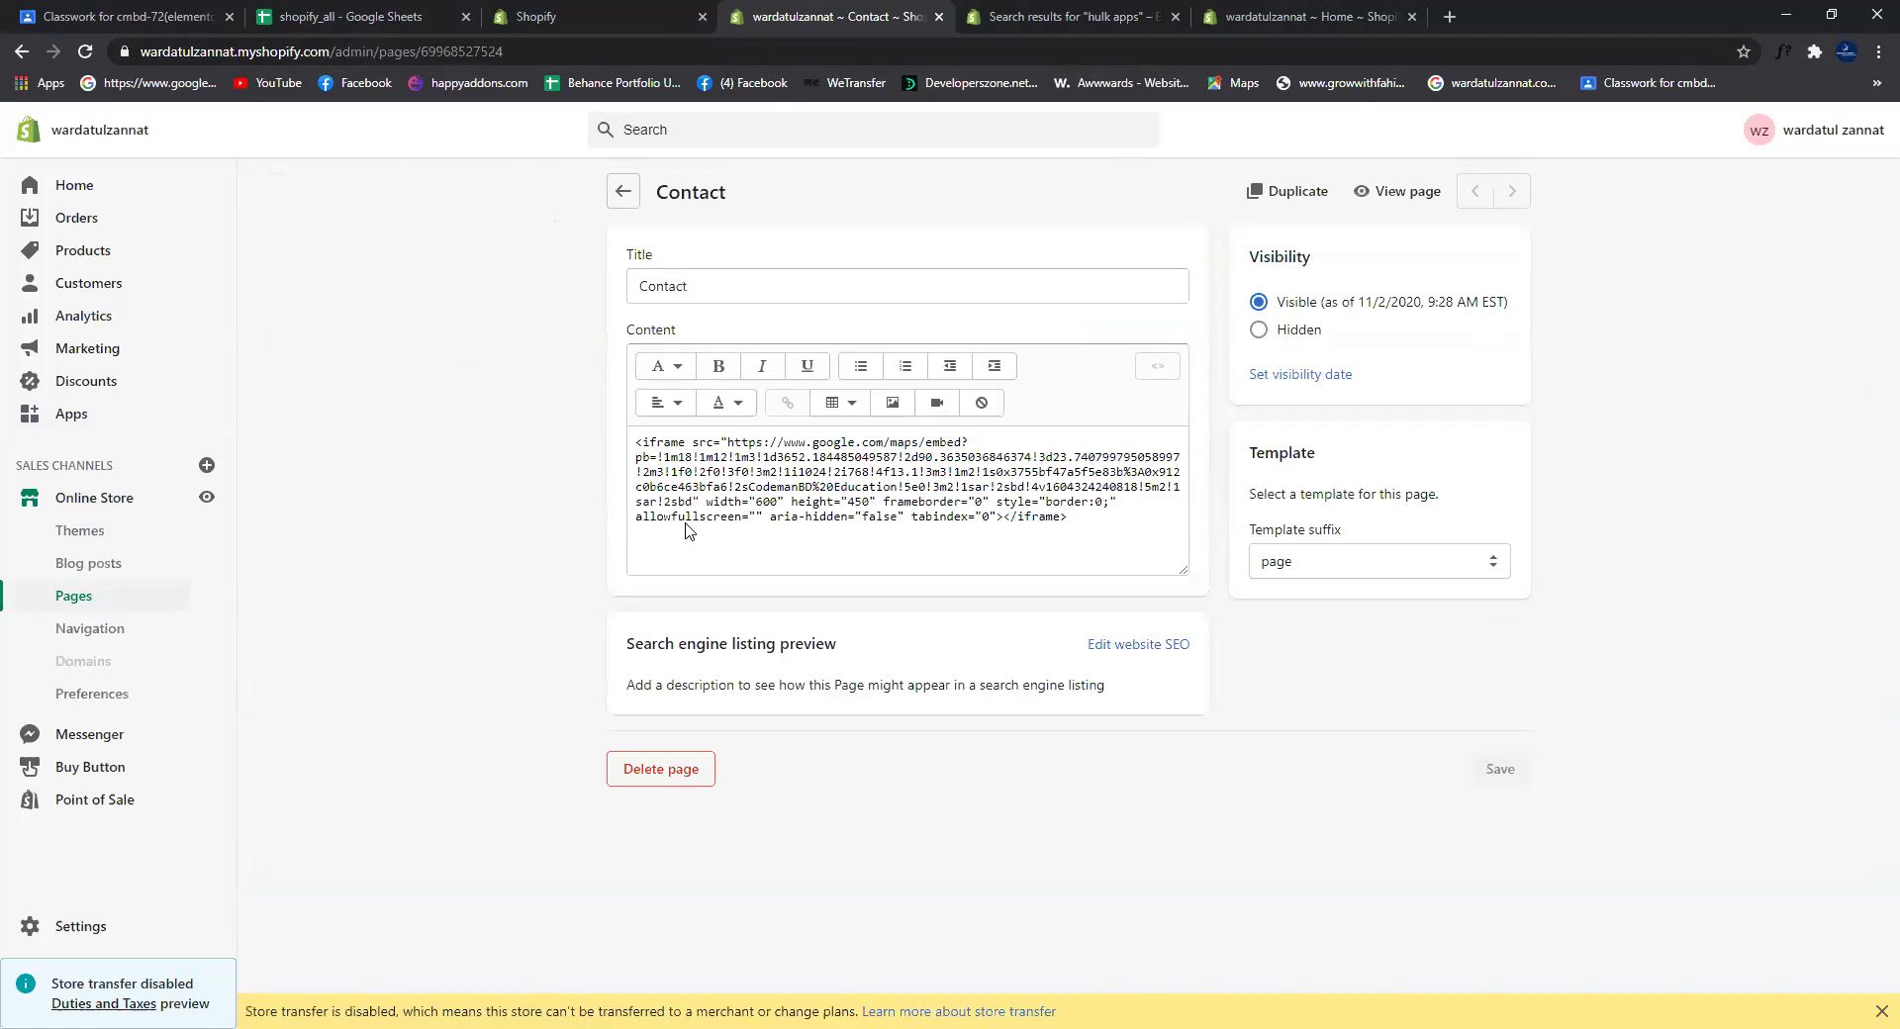
left_click(1148, 366)
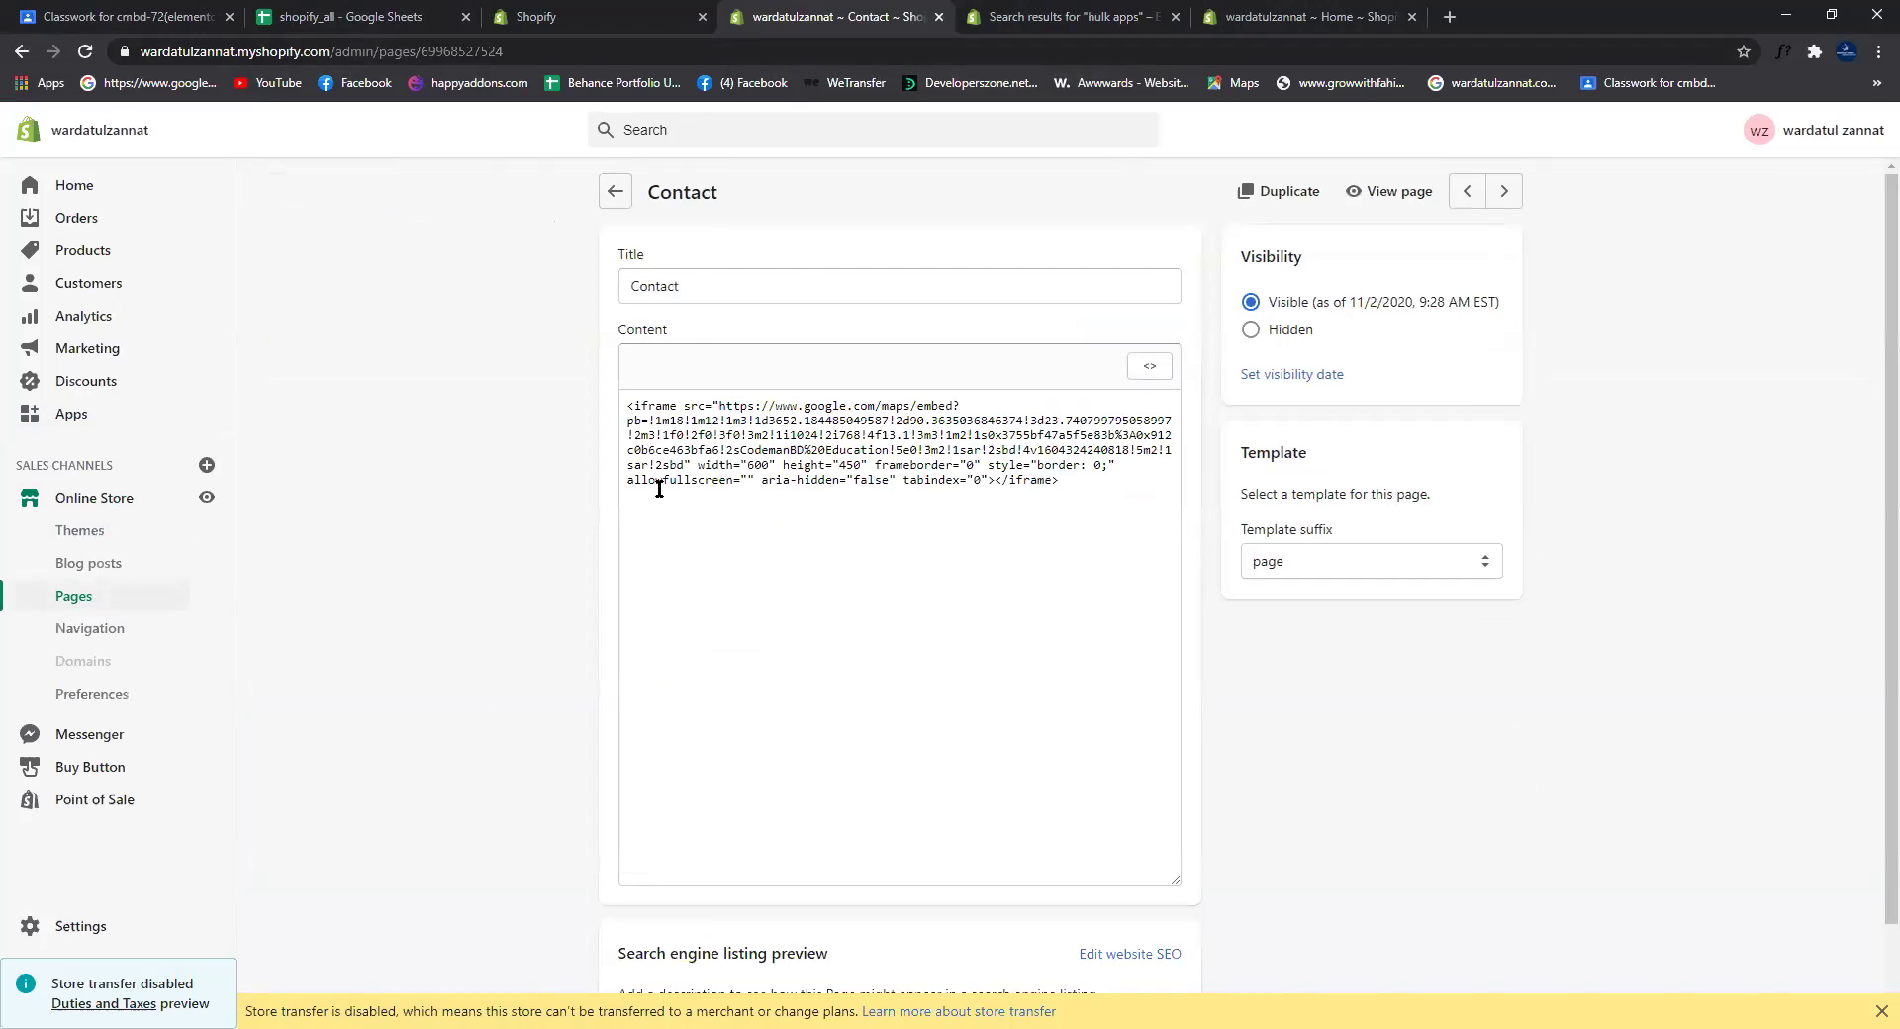
left_click(677, 540)
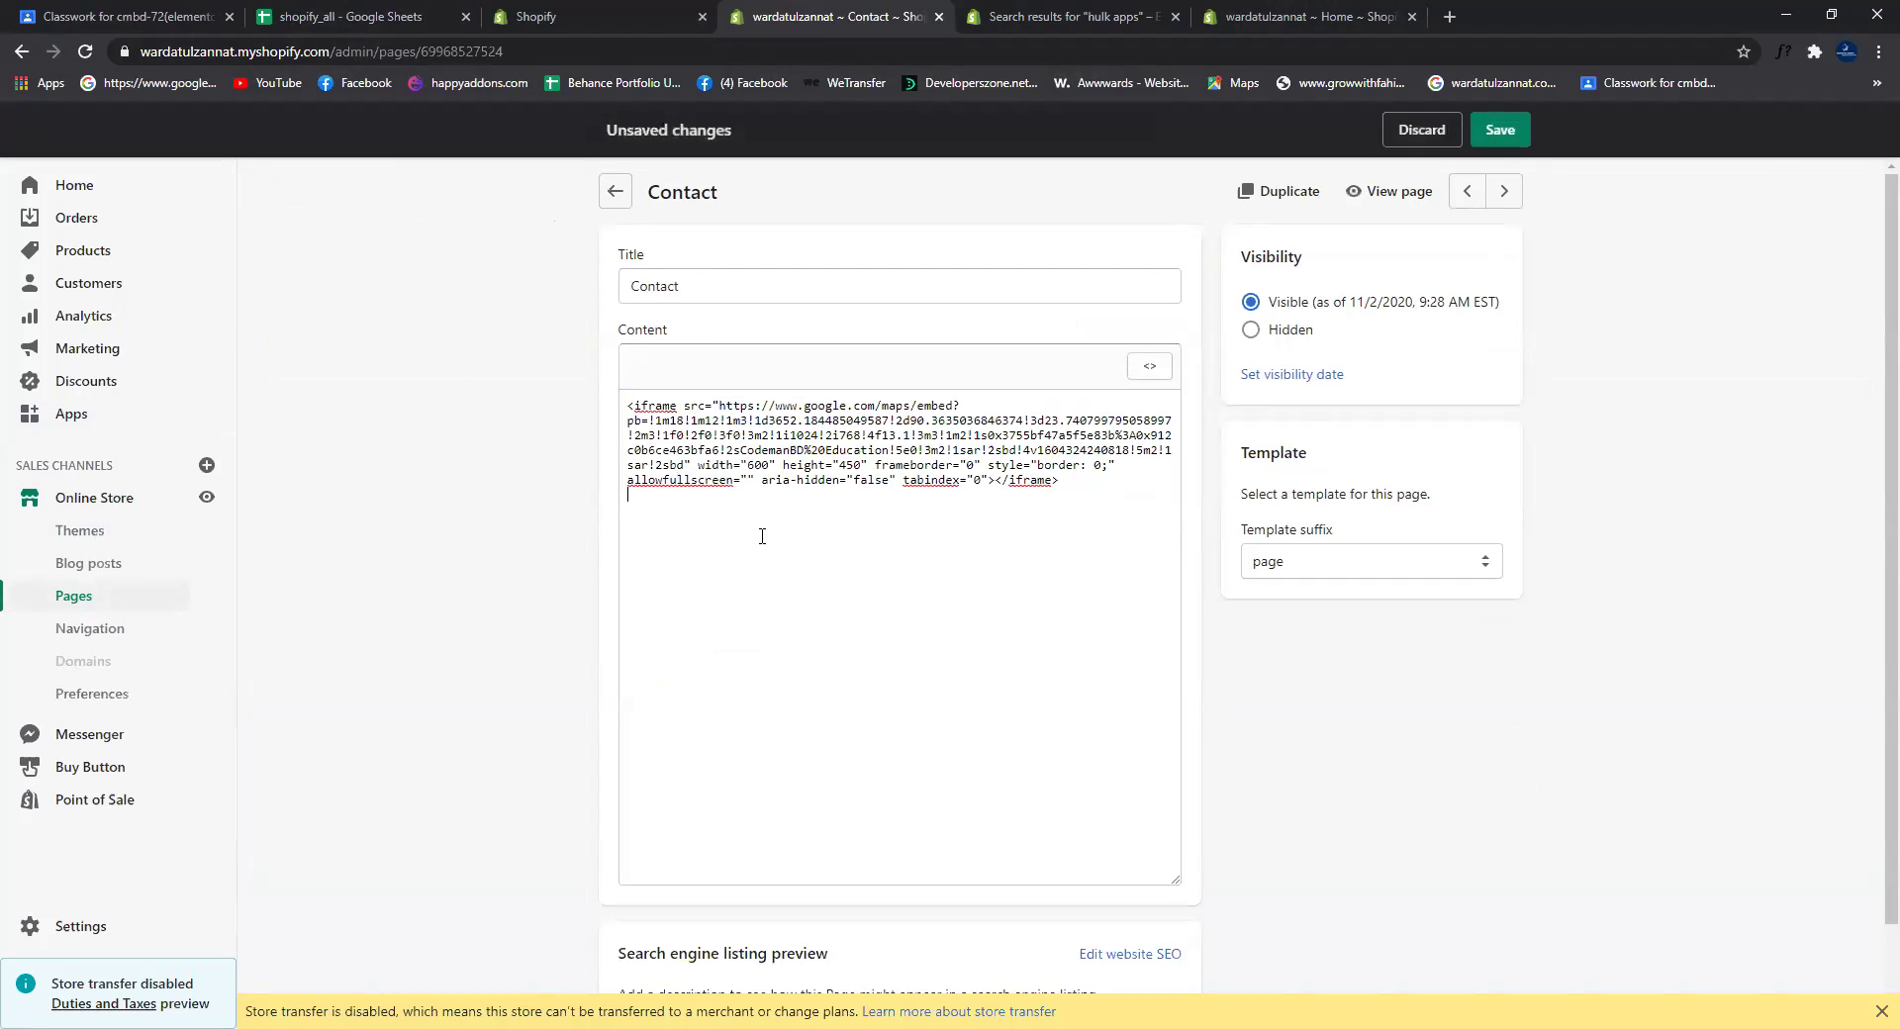
right_click(686, 519)
left_click(733, 673)
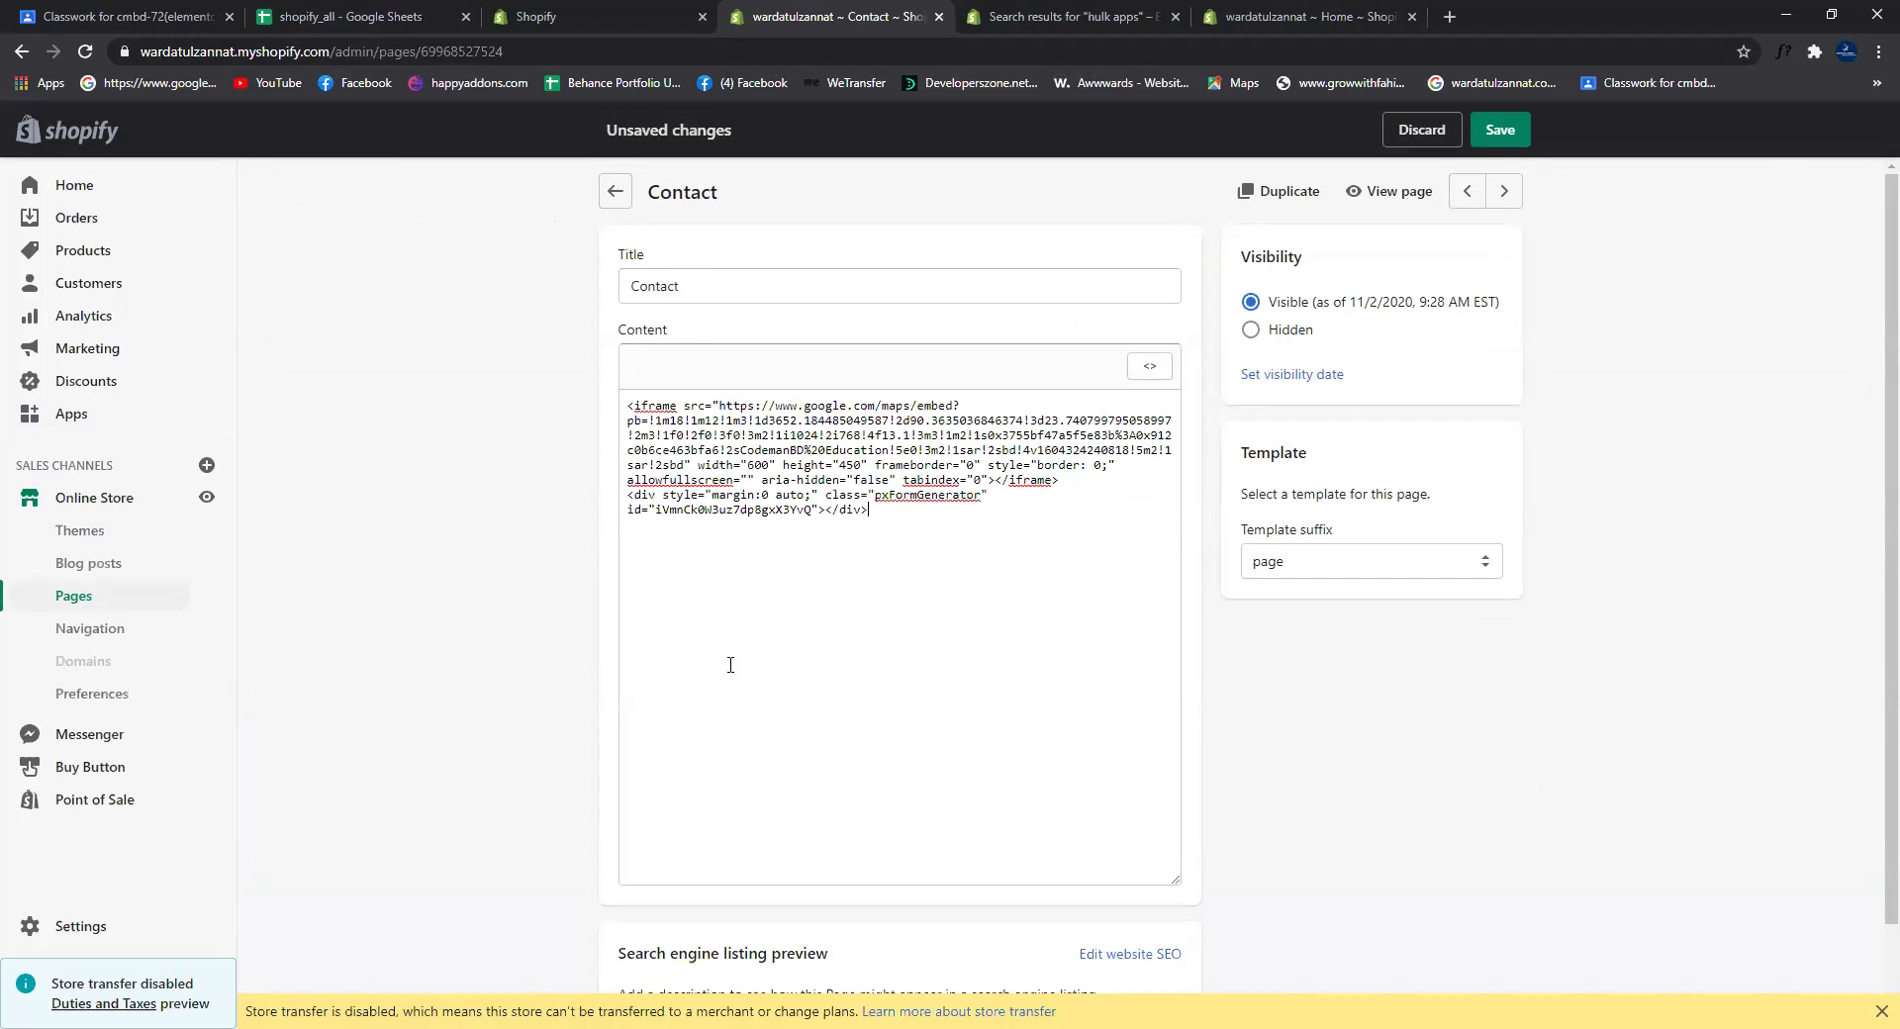
left_click(1502, 132)
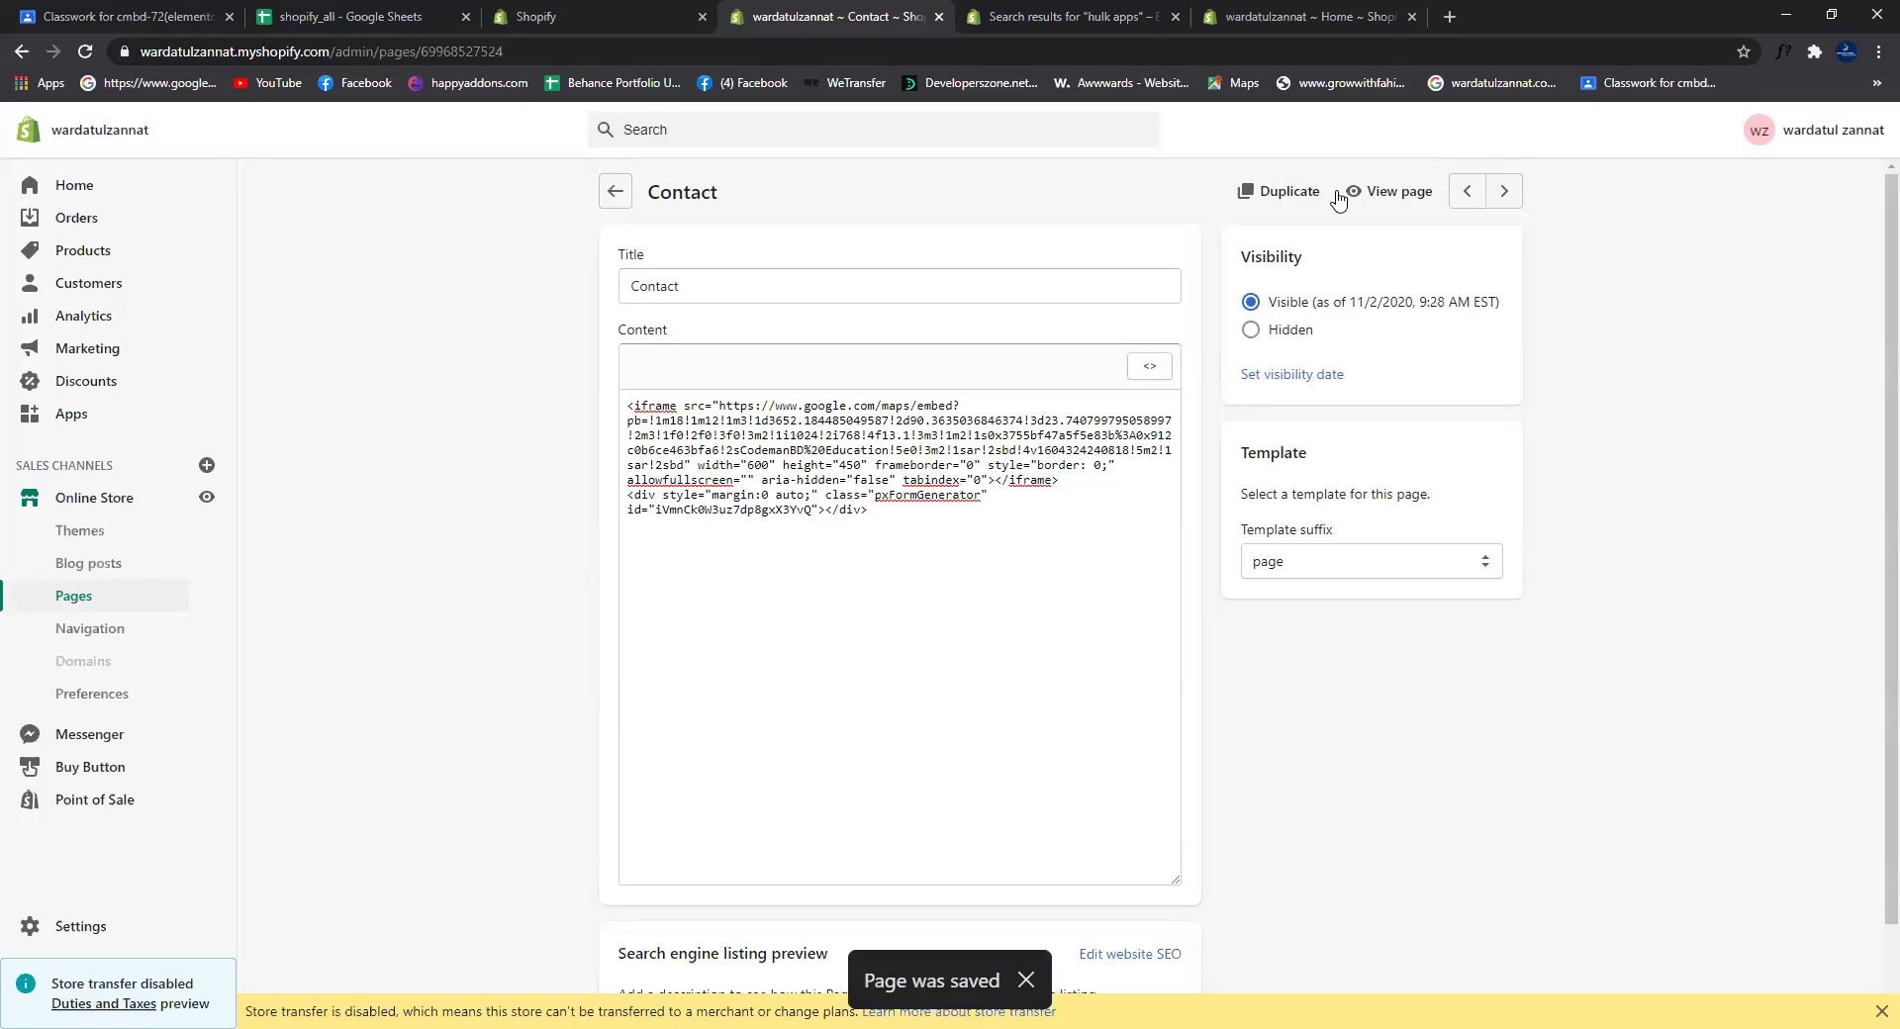
left_click(87, 630)
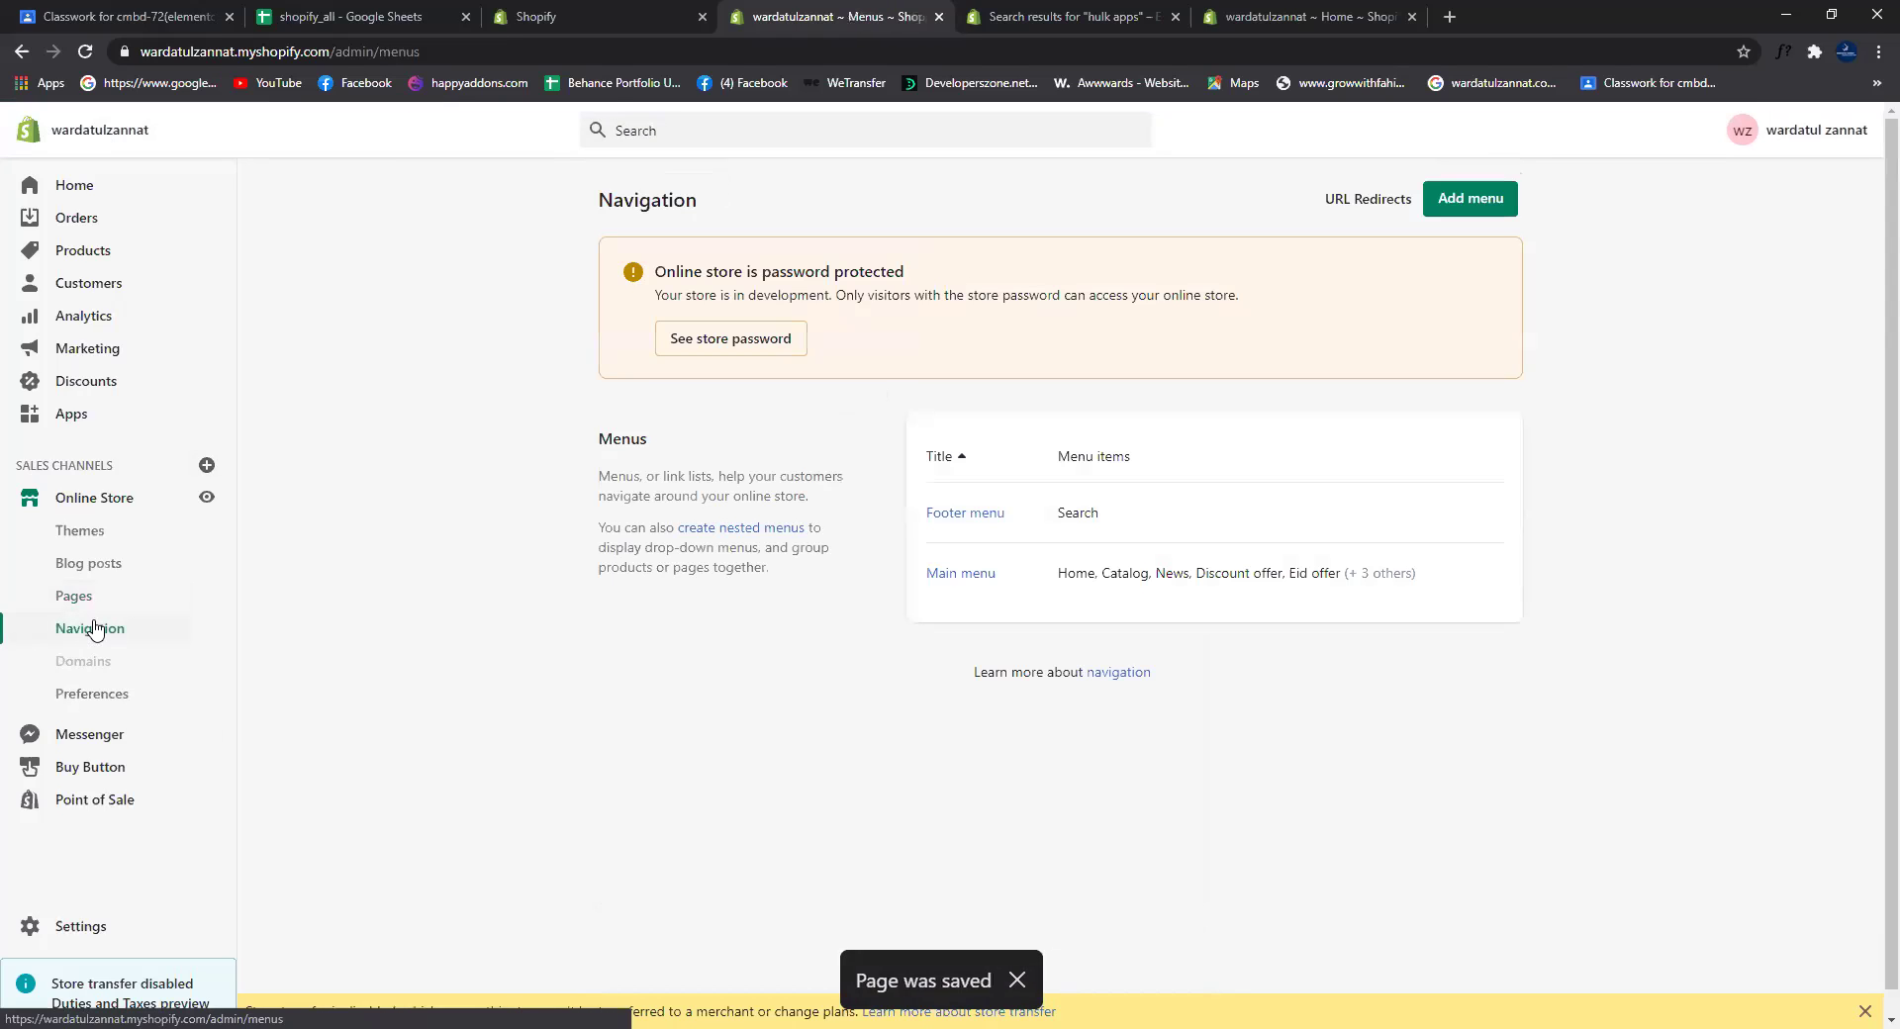
Step: Open the live online store's Contact page in a new tab
left_click(948, 576)
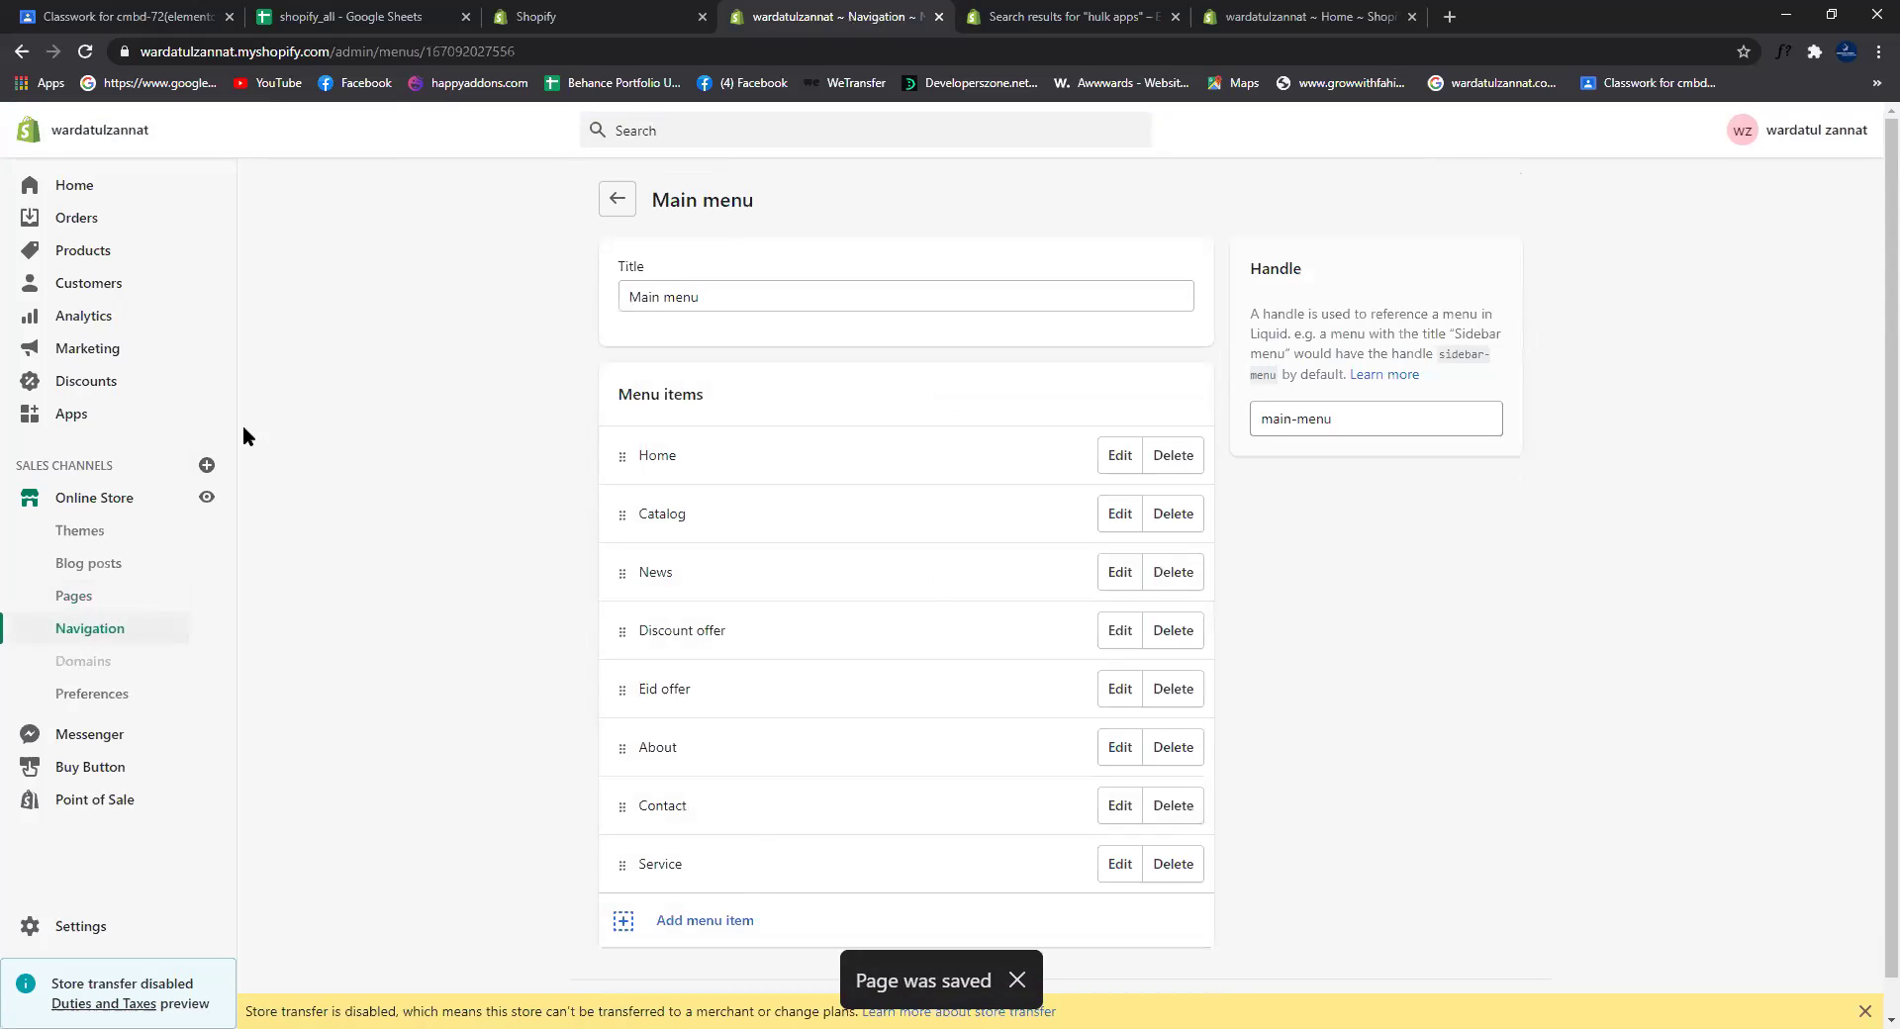
left_click(90, 603)
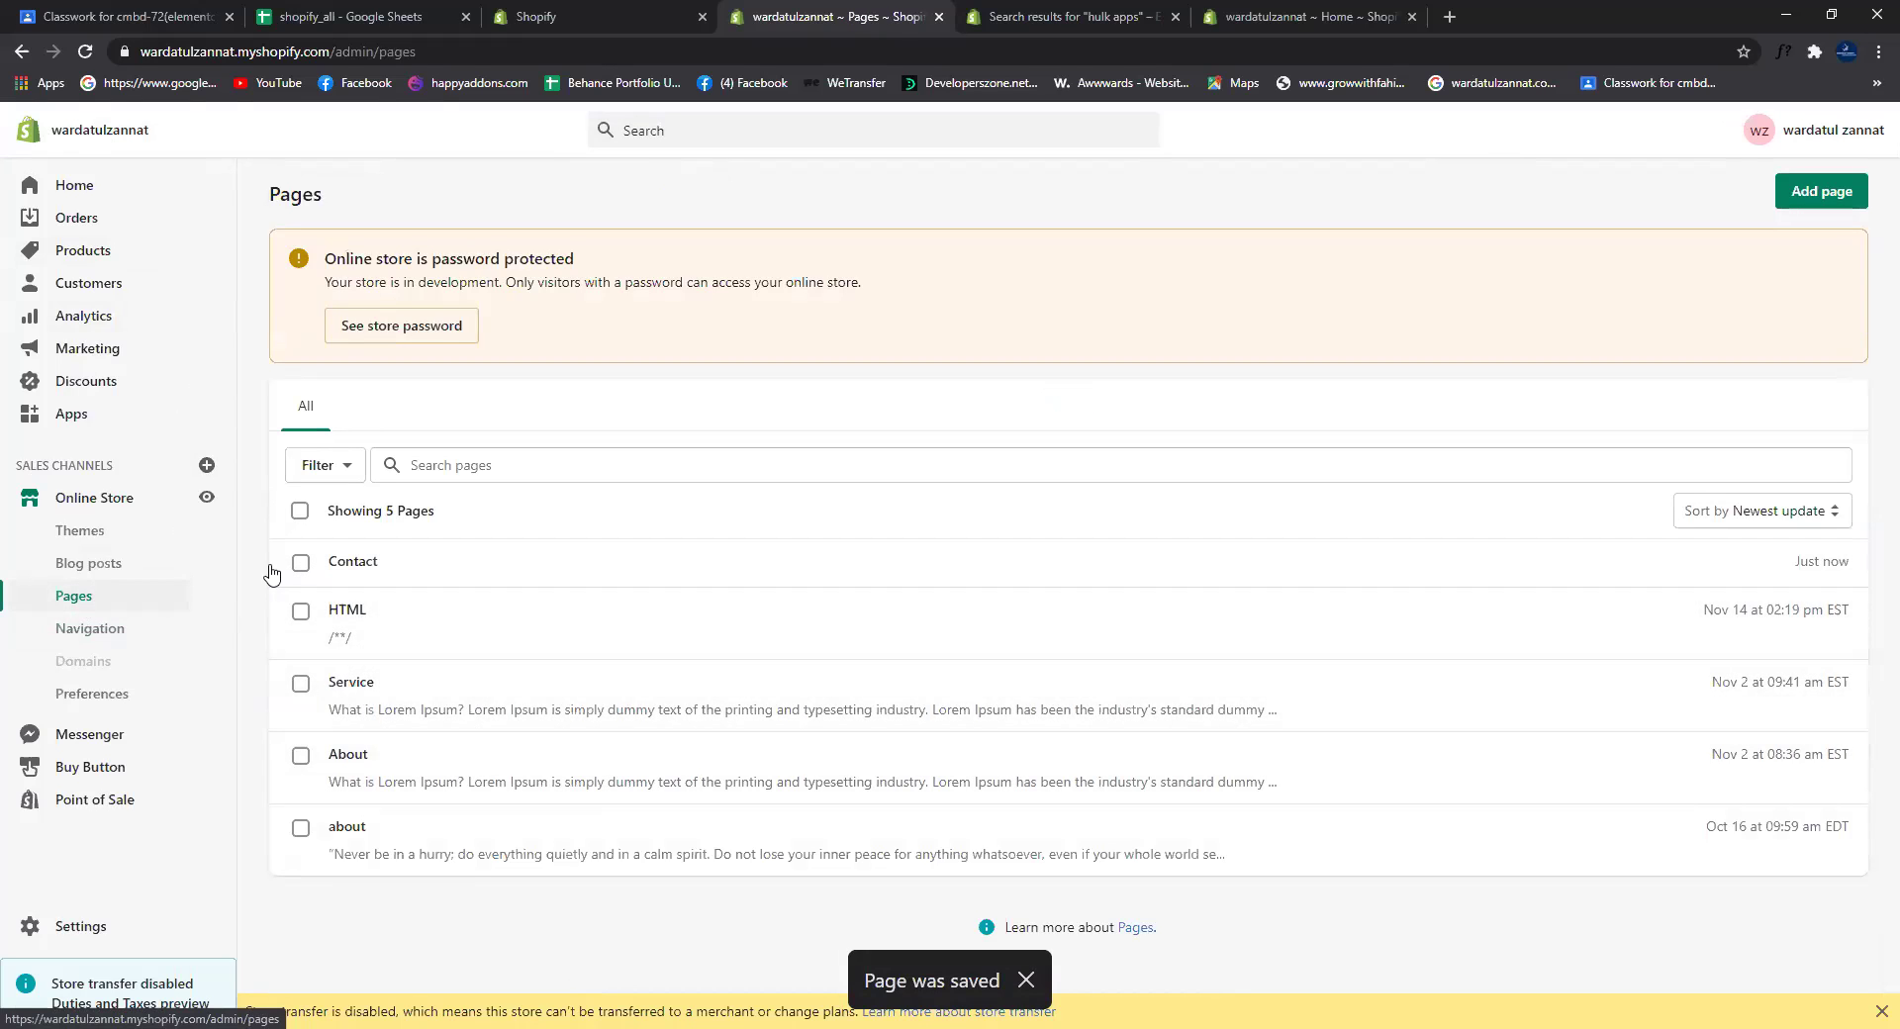
left_click(86, 201)
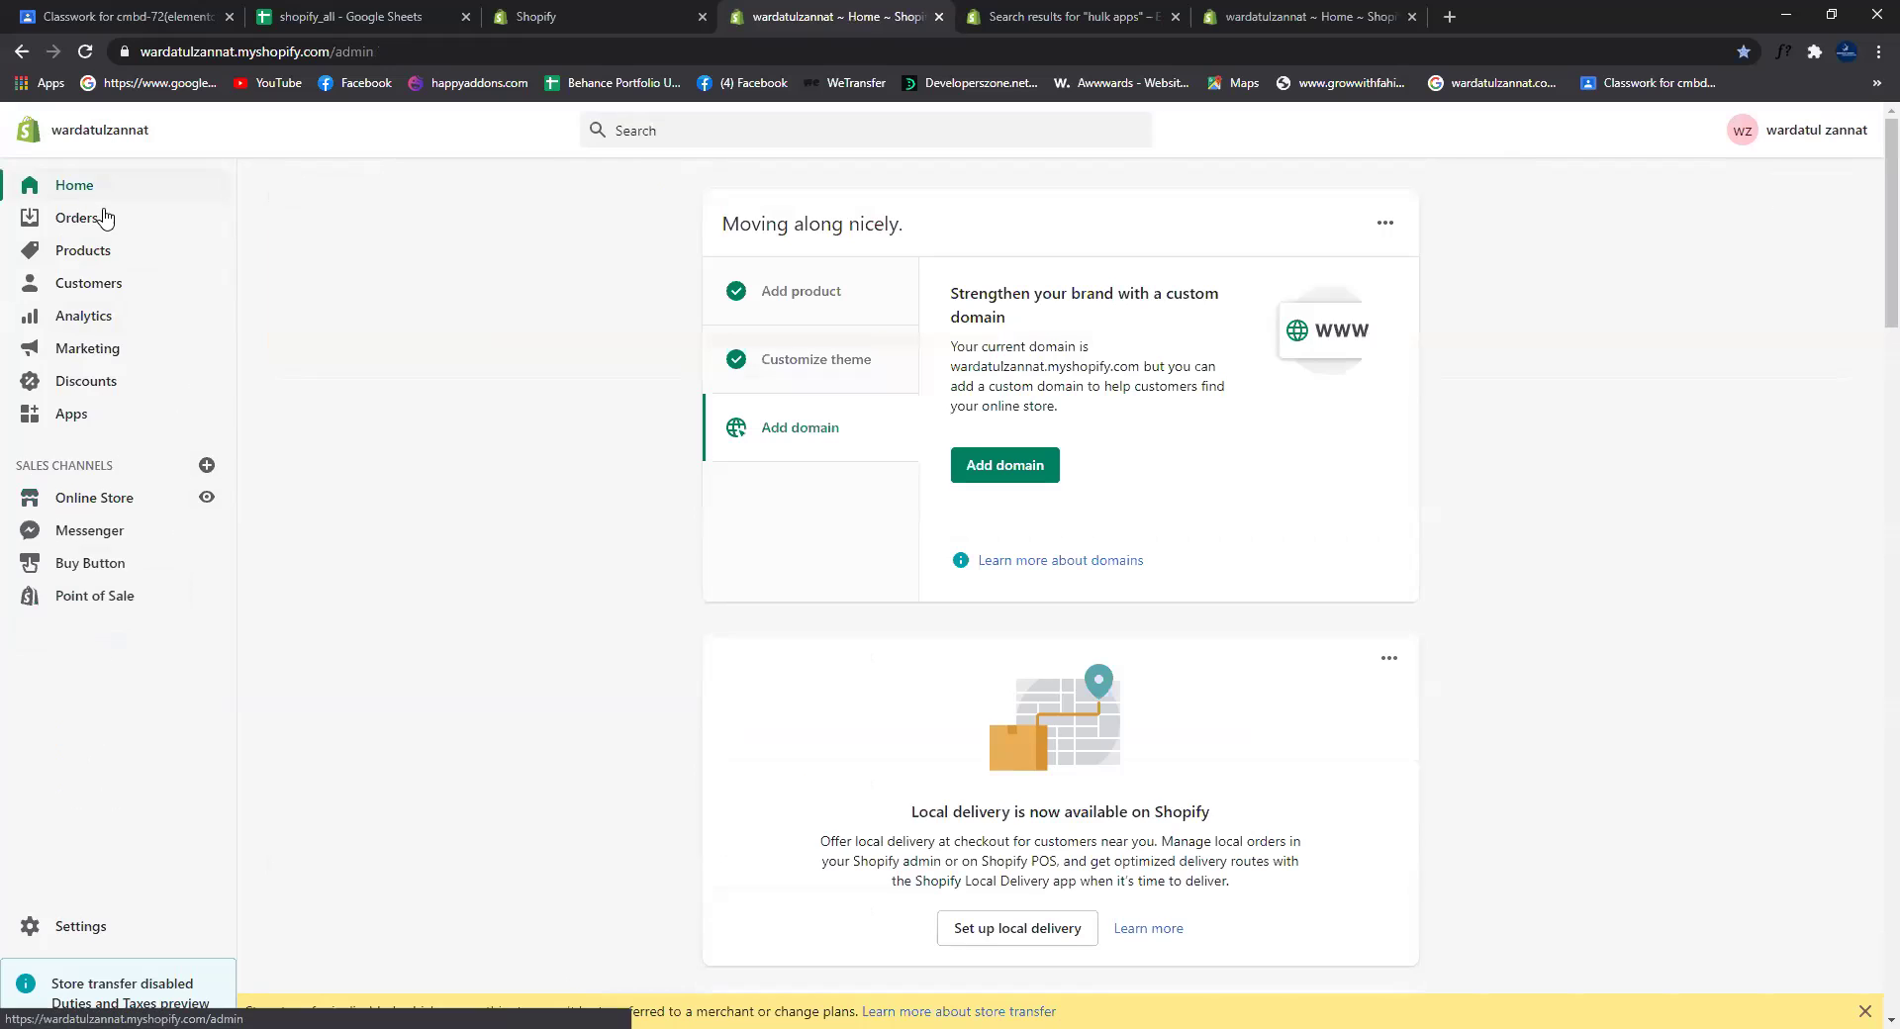
left_click(120, 509)
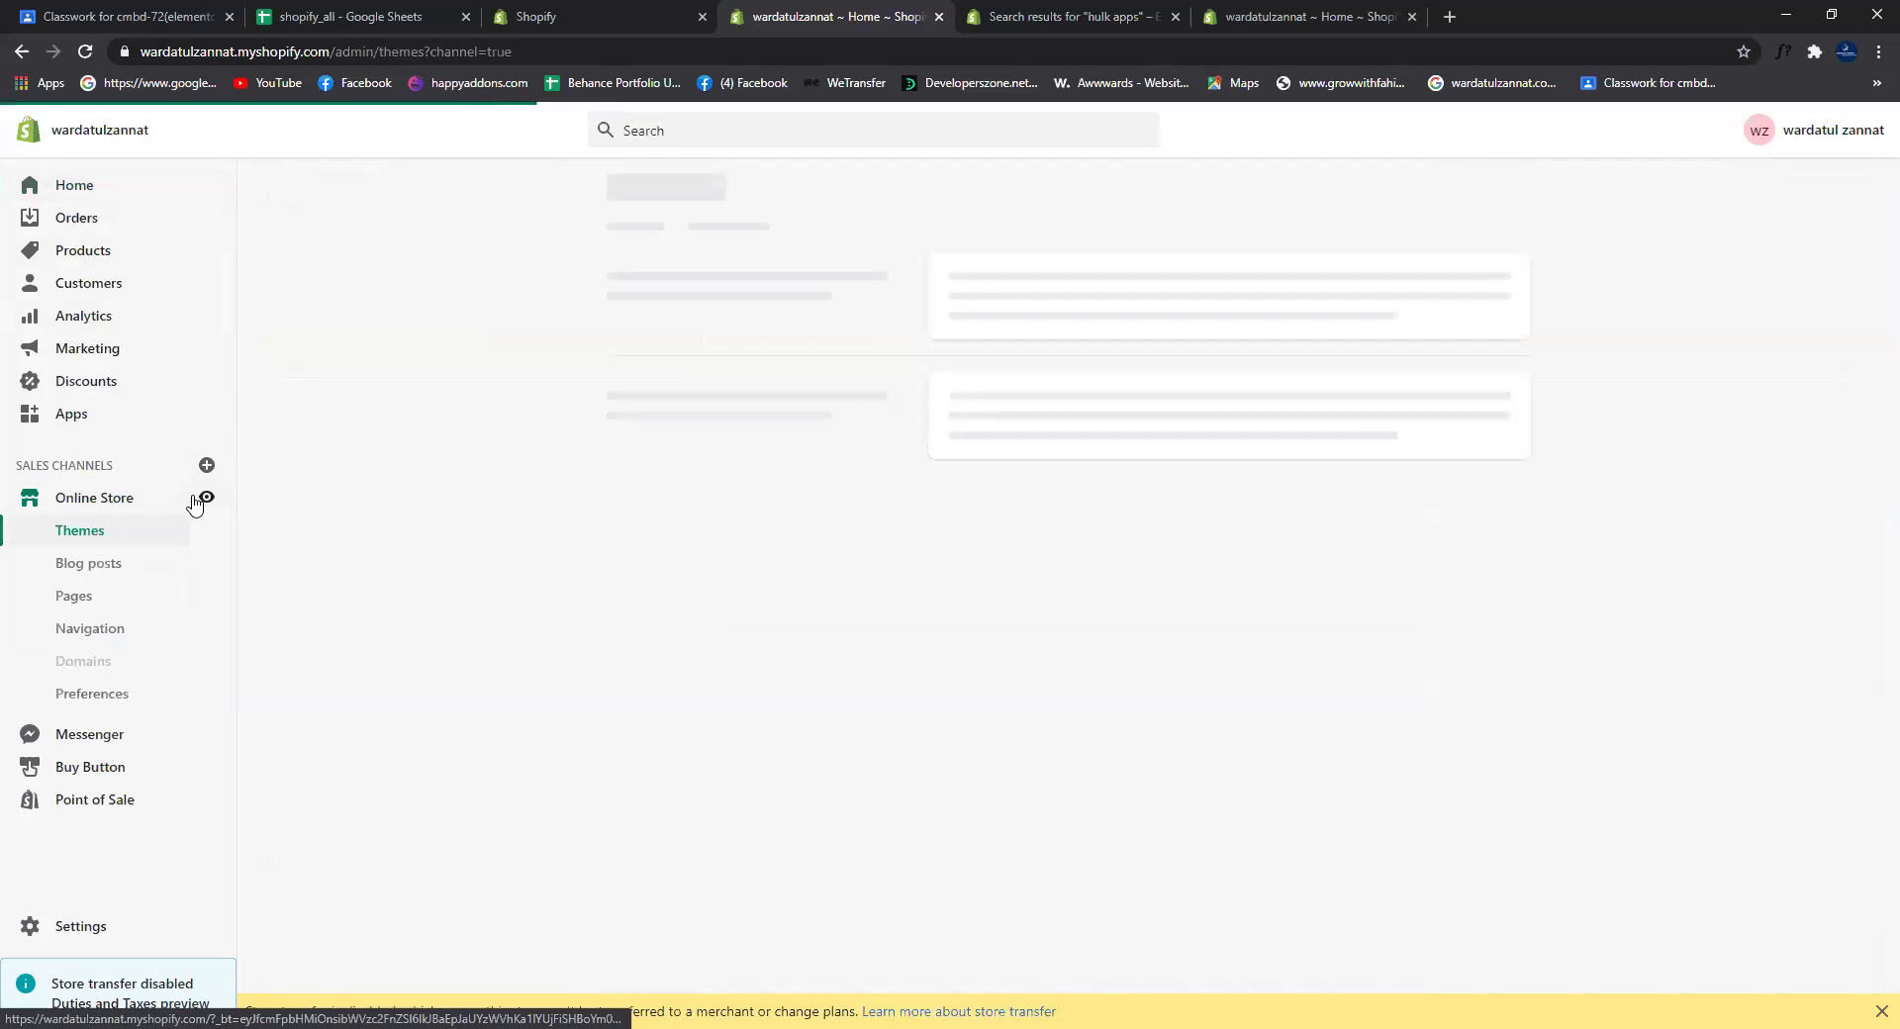
left_click(205, 497)
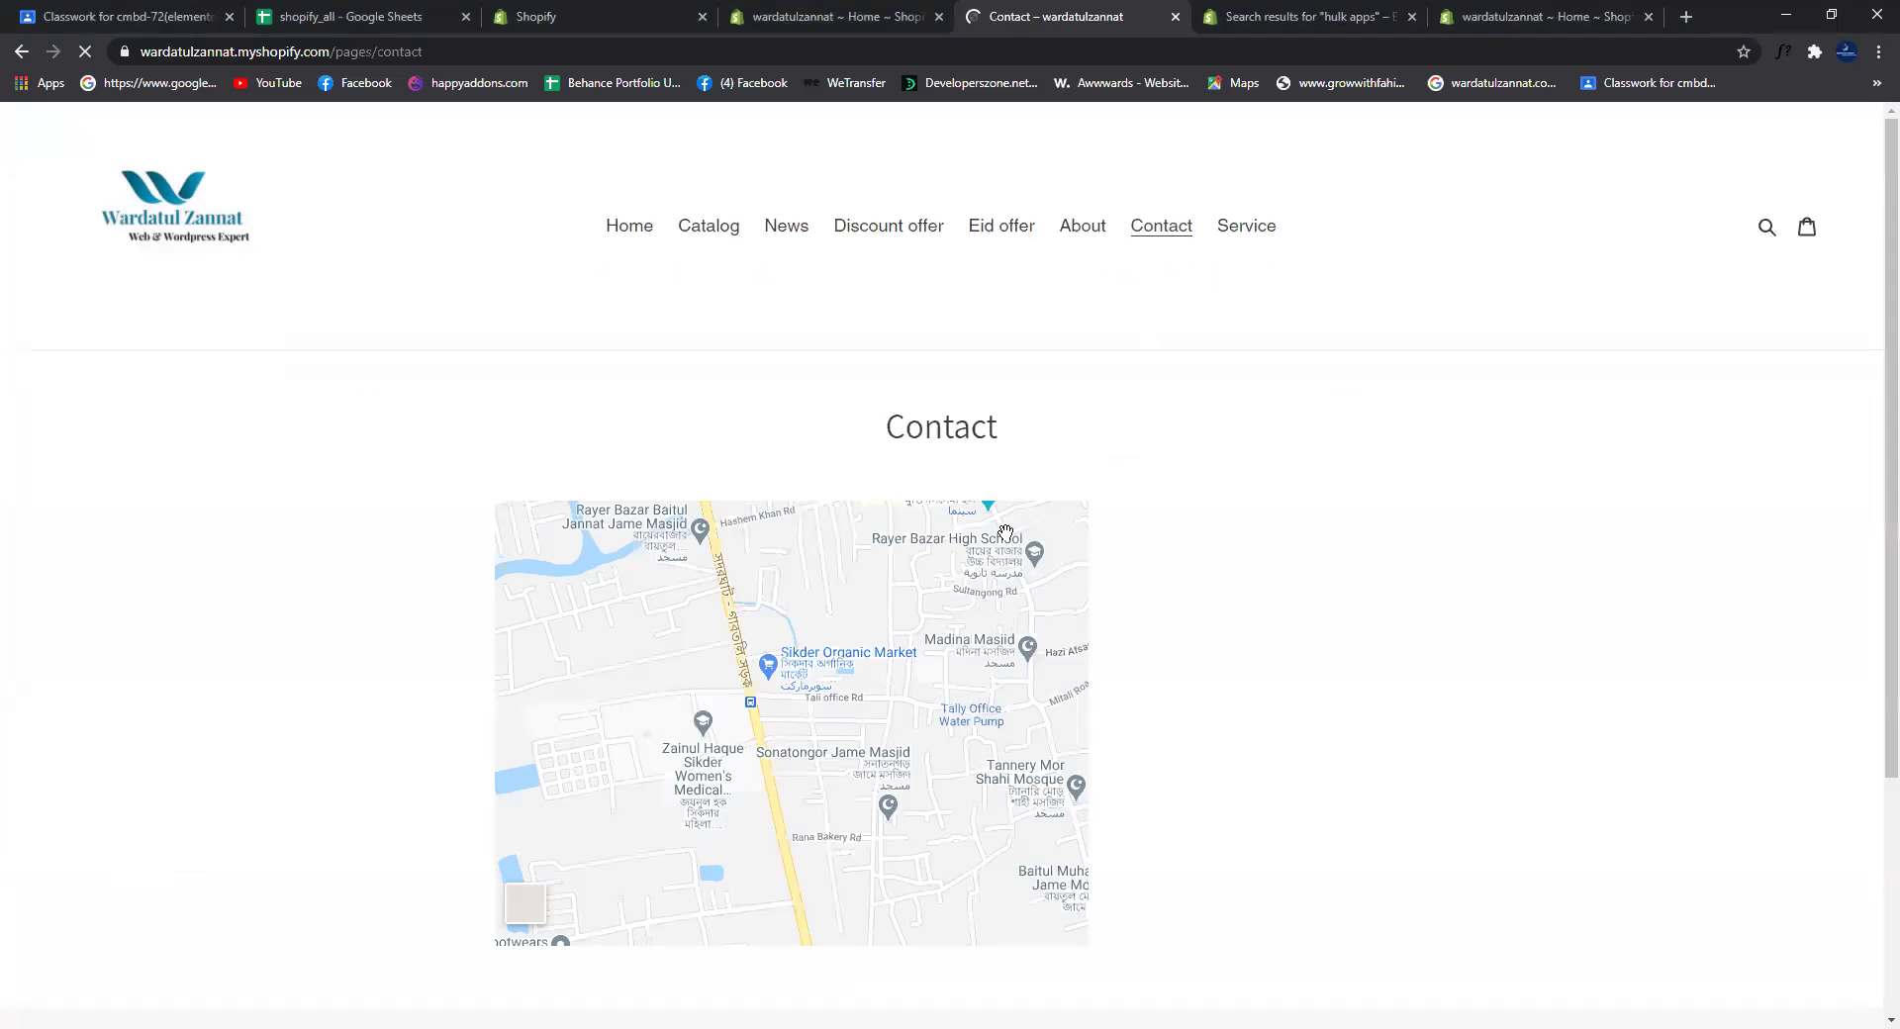
Step: Scroll the storefront Contact page to check the Contact Us form below the map, then open Google in a new tab
scroll(1006, 541, "down", 3)
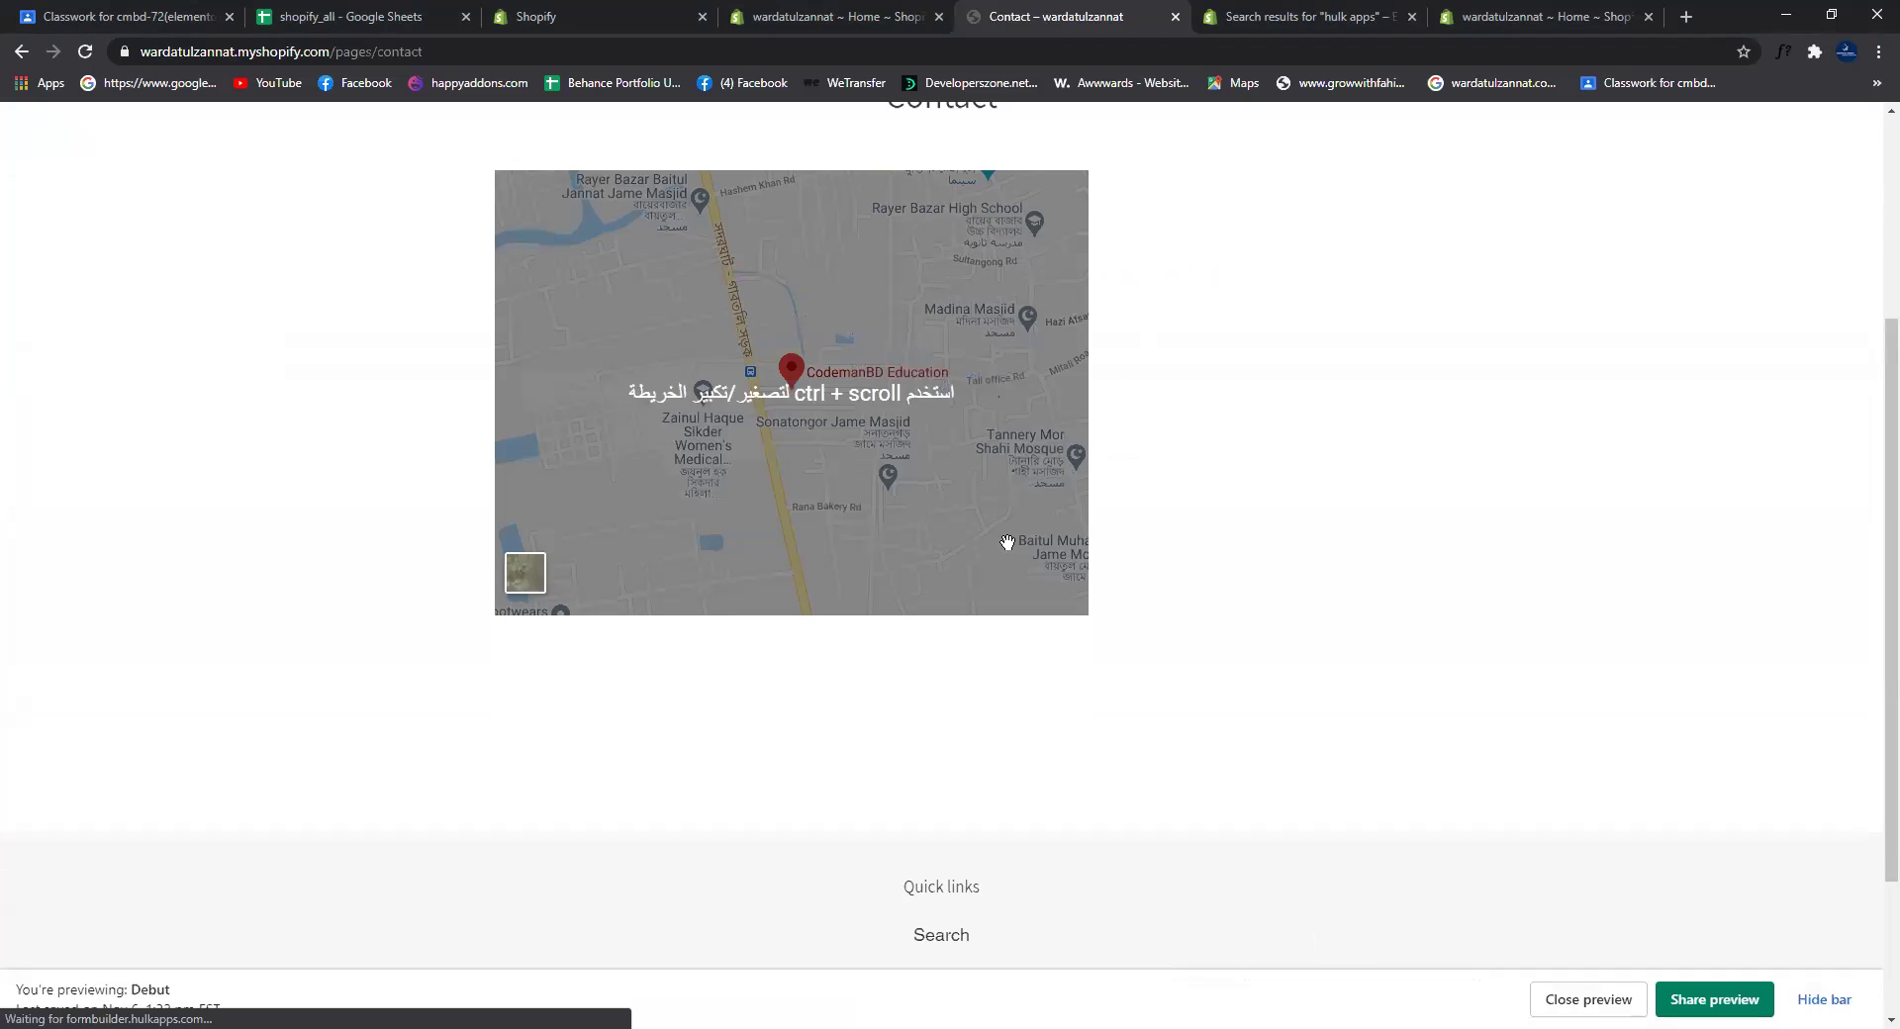
scroll(1011, 557, "up", 1)
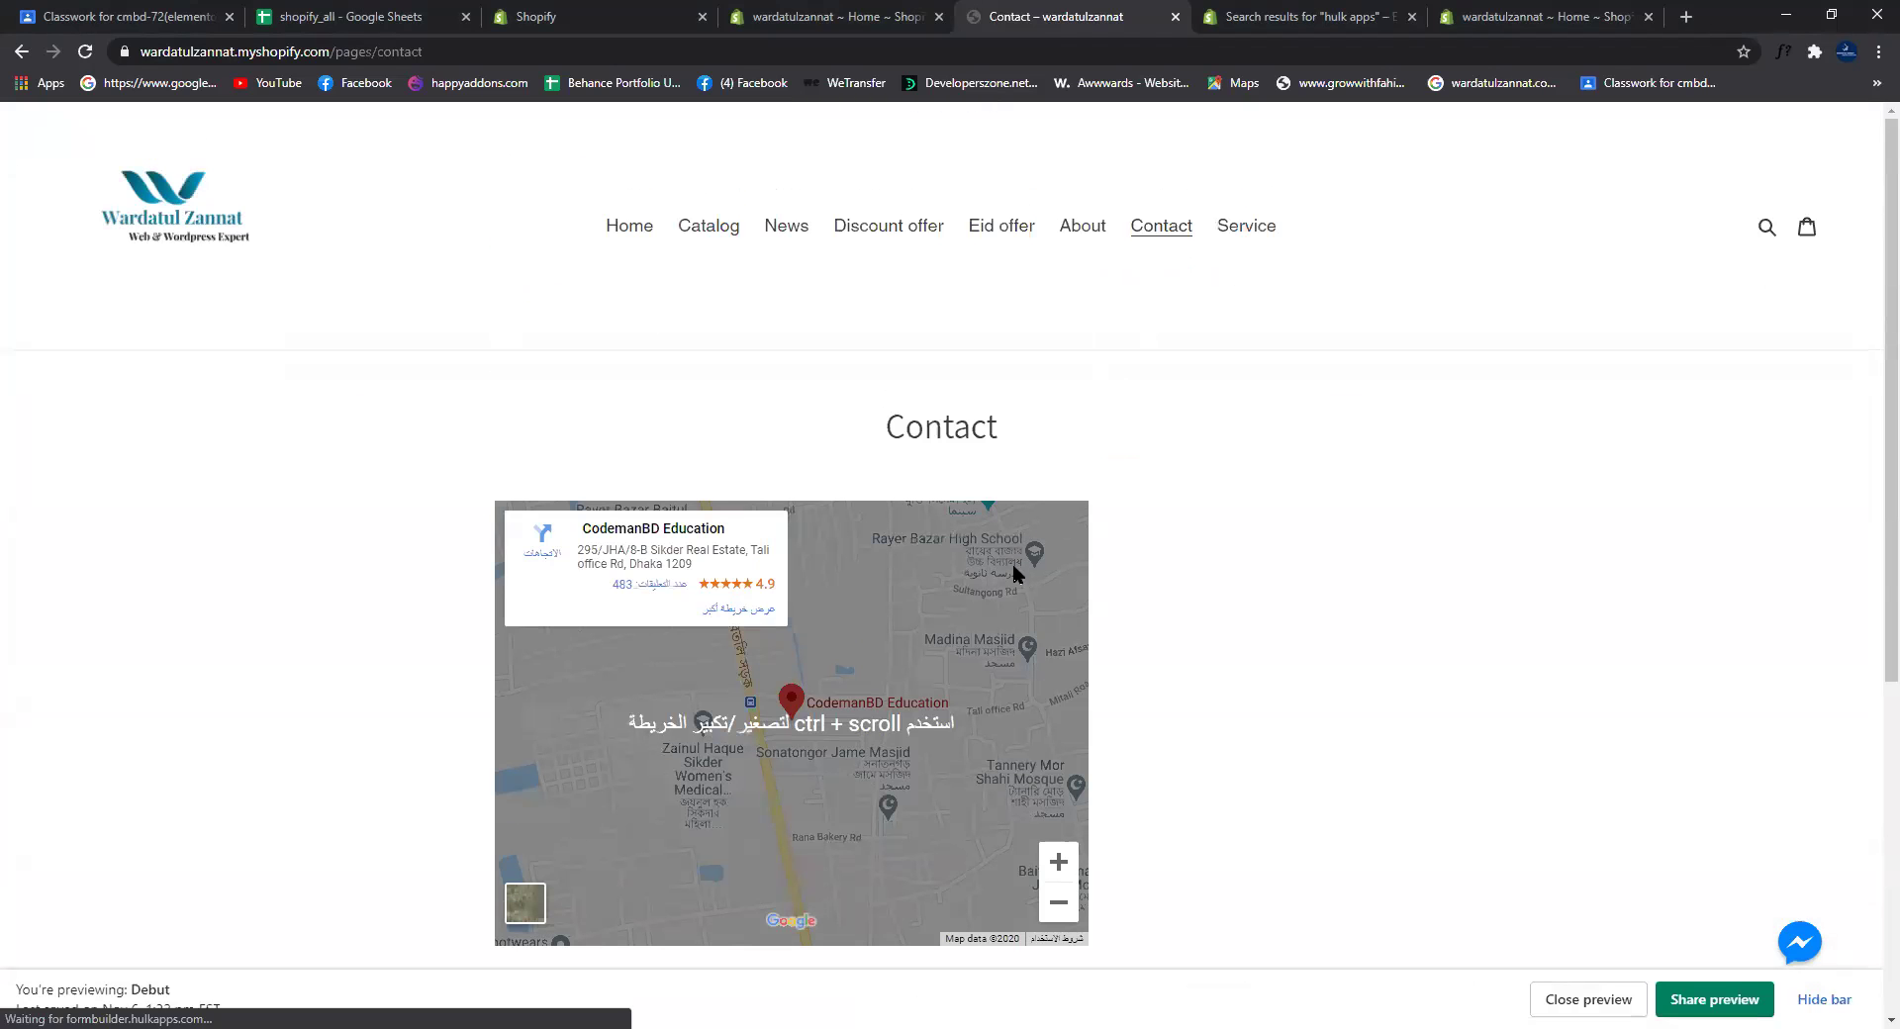
scroll(1012, 562, "down", 5)
scroll(1018, 581, "up", 10)
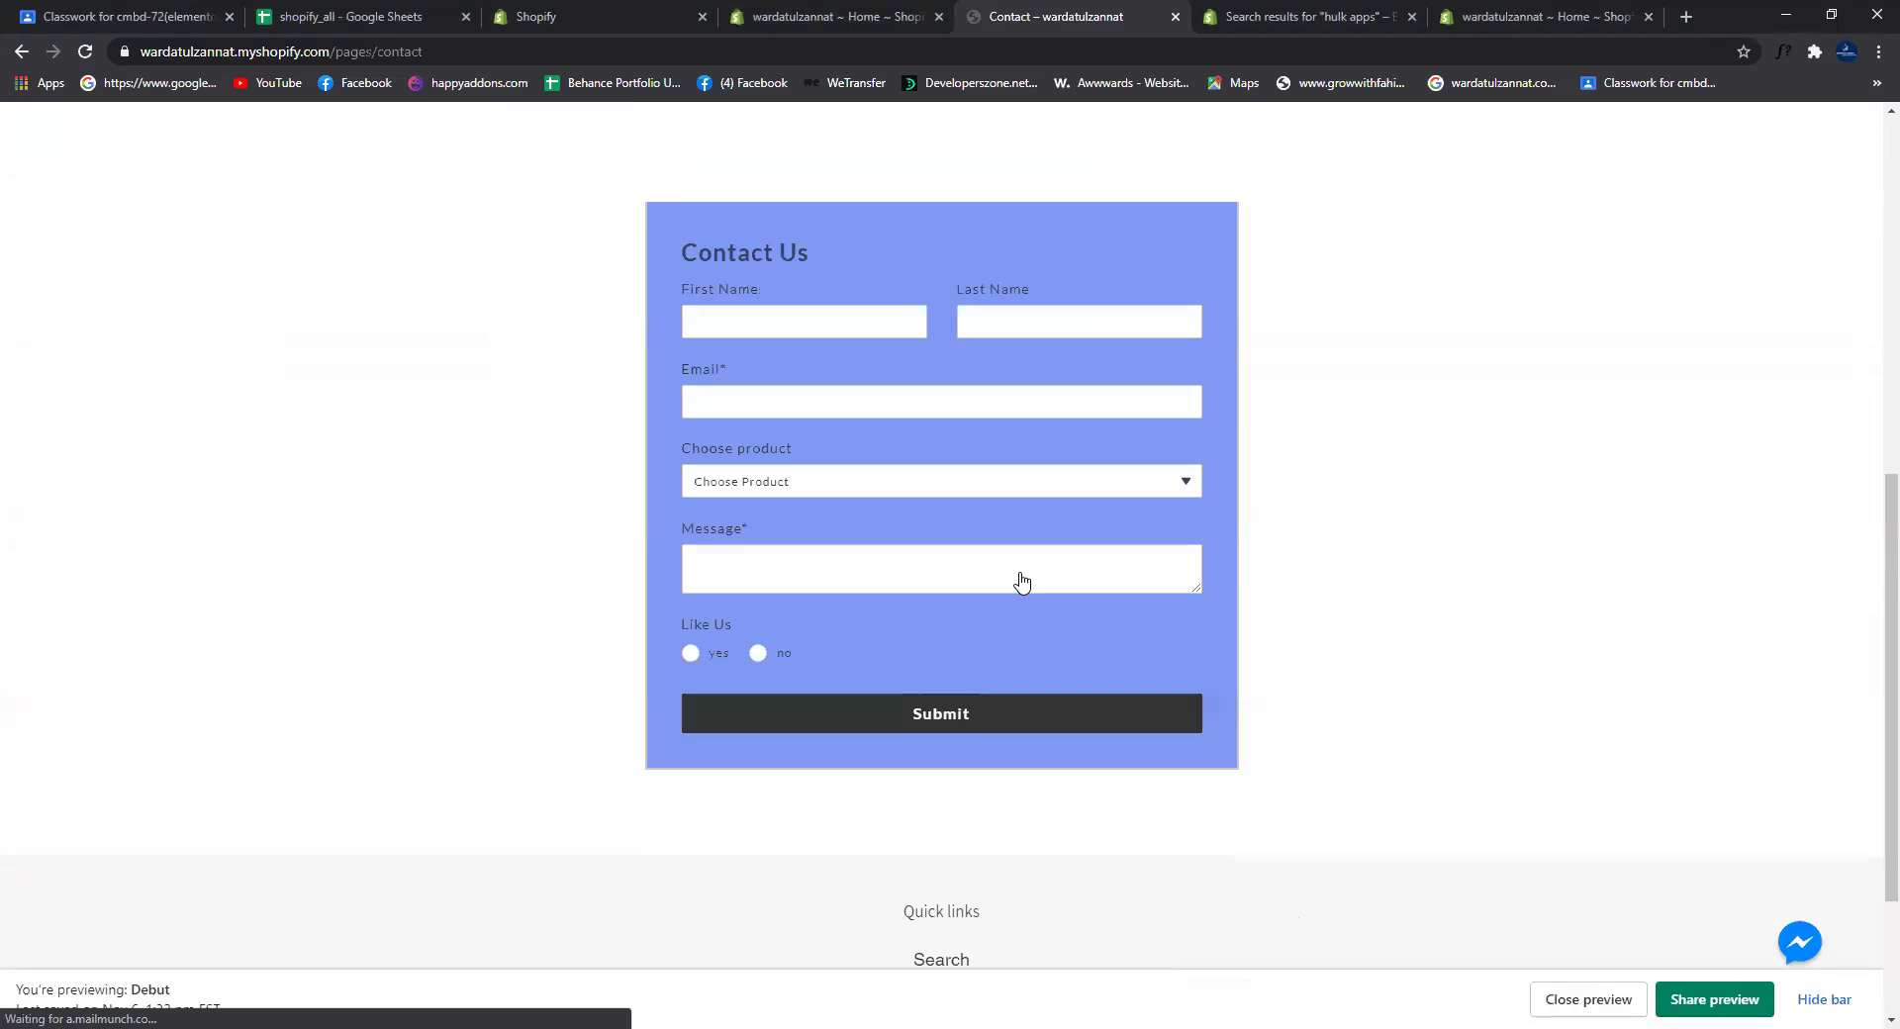
scroll(1781, 692, "down", 10)
scroll(1361, 412, "up", 3)
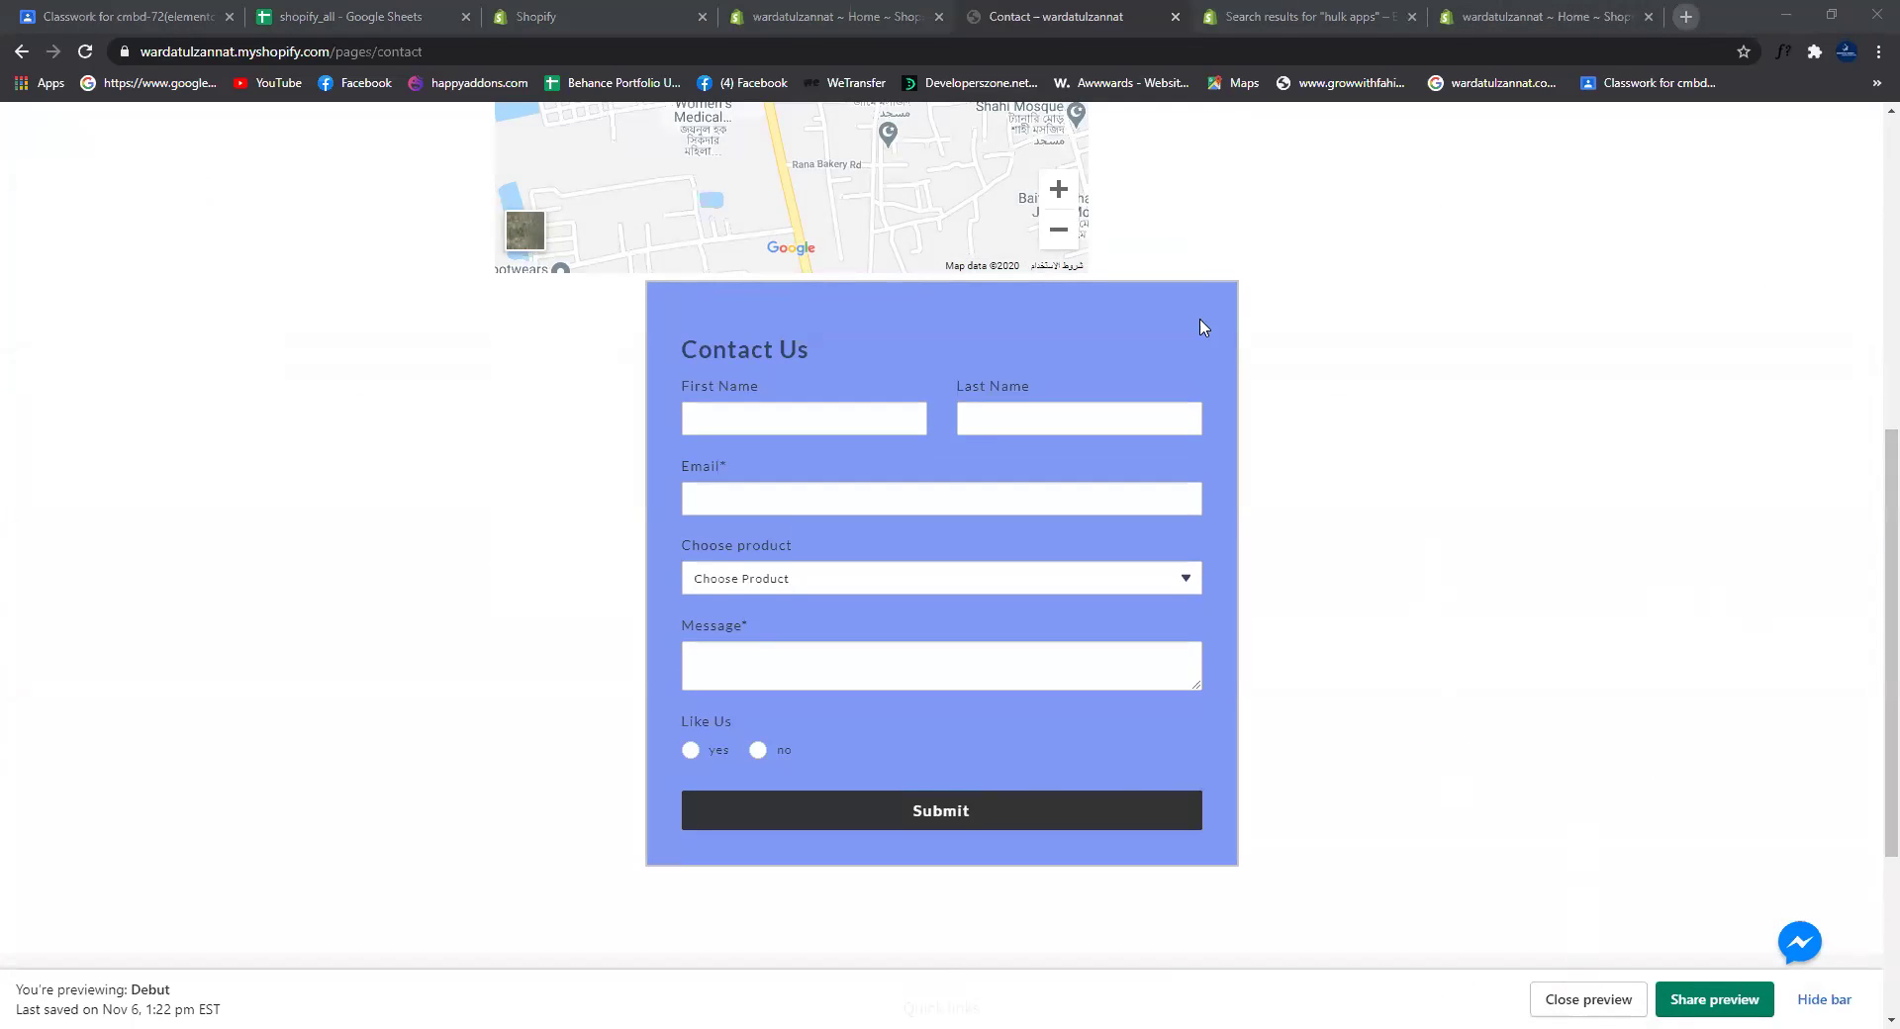
key("ctrl+t")
left_click(740, 505)
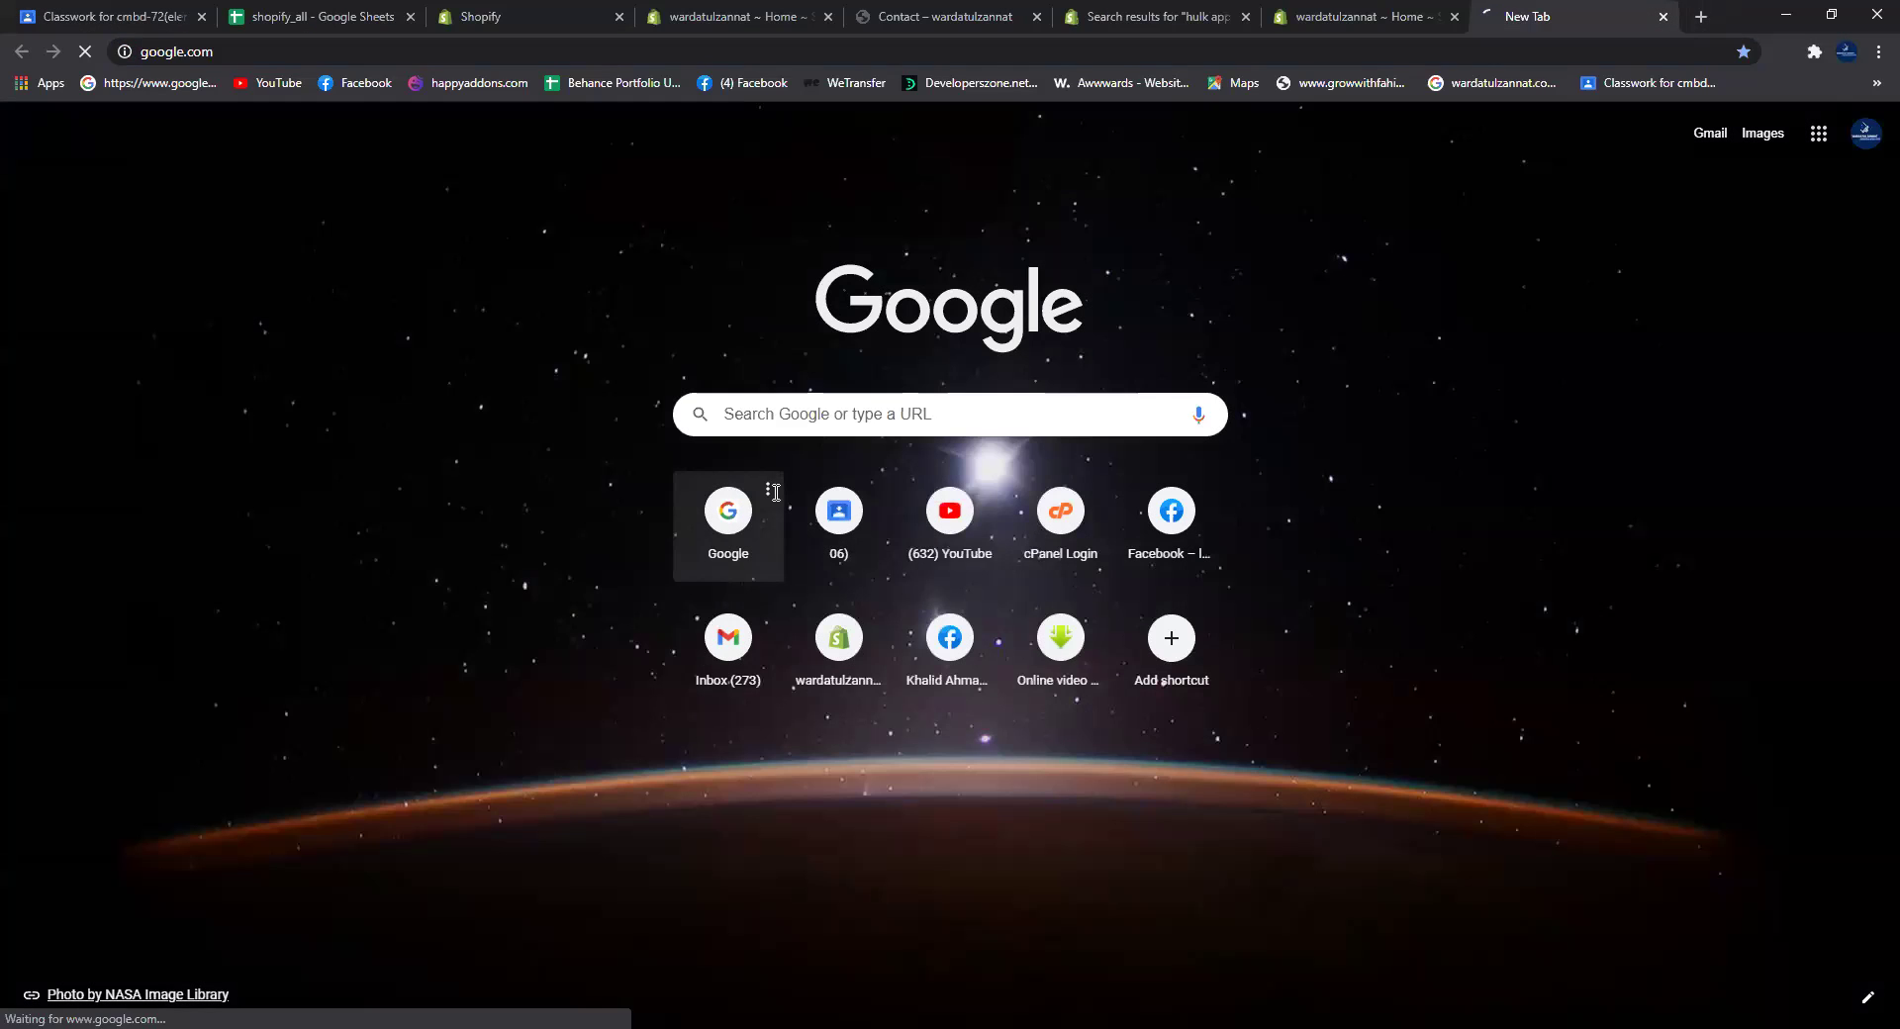
Step: Search 'google docs', open Google Docs and start a blank document
type("googl")
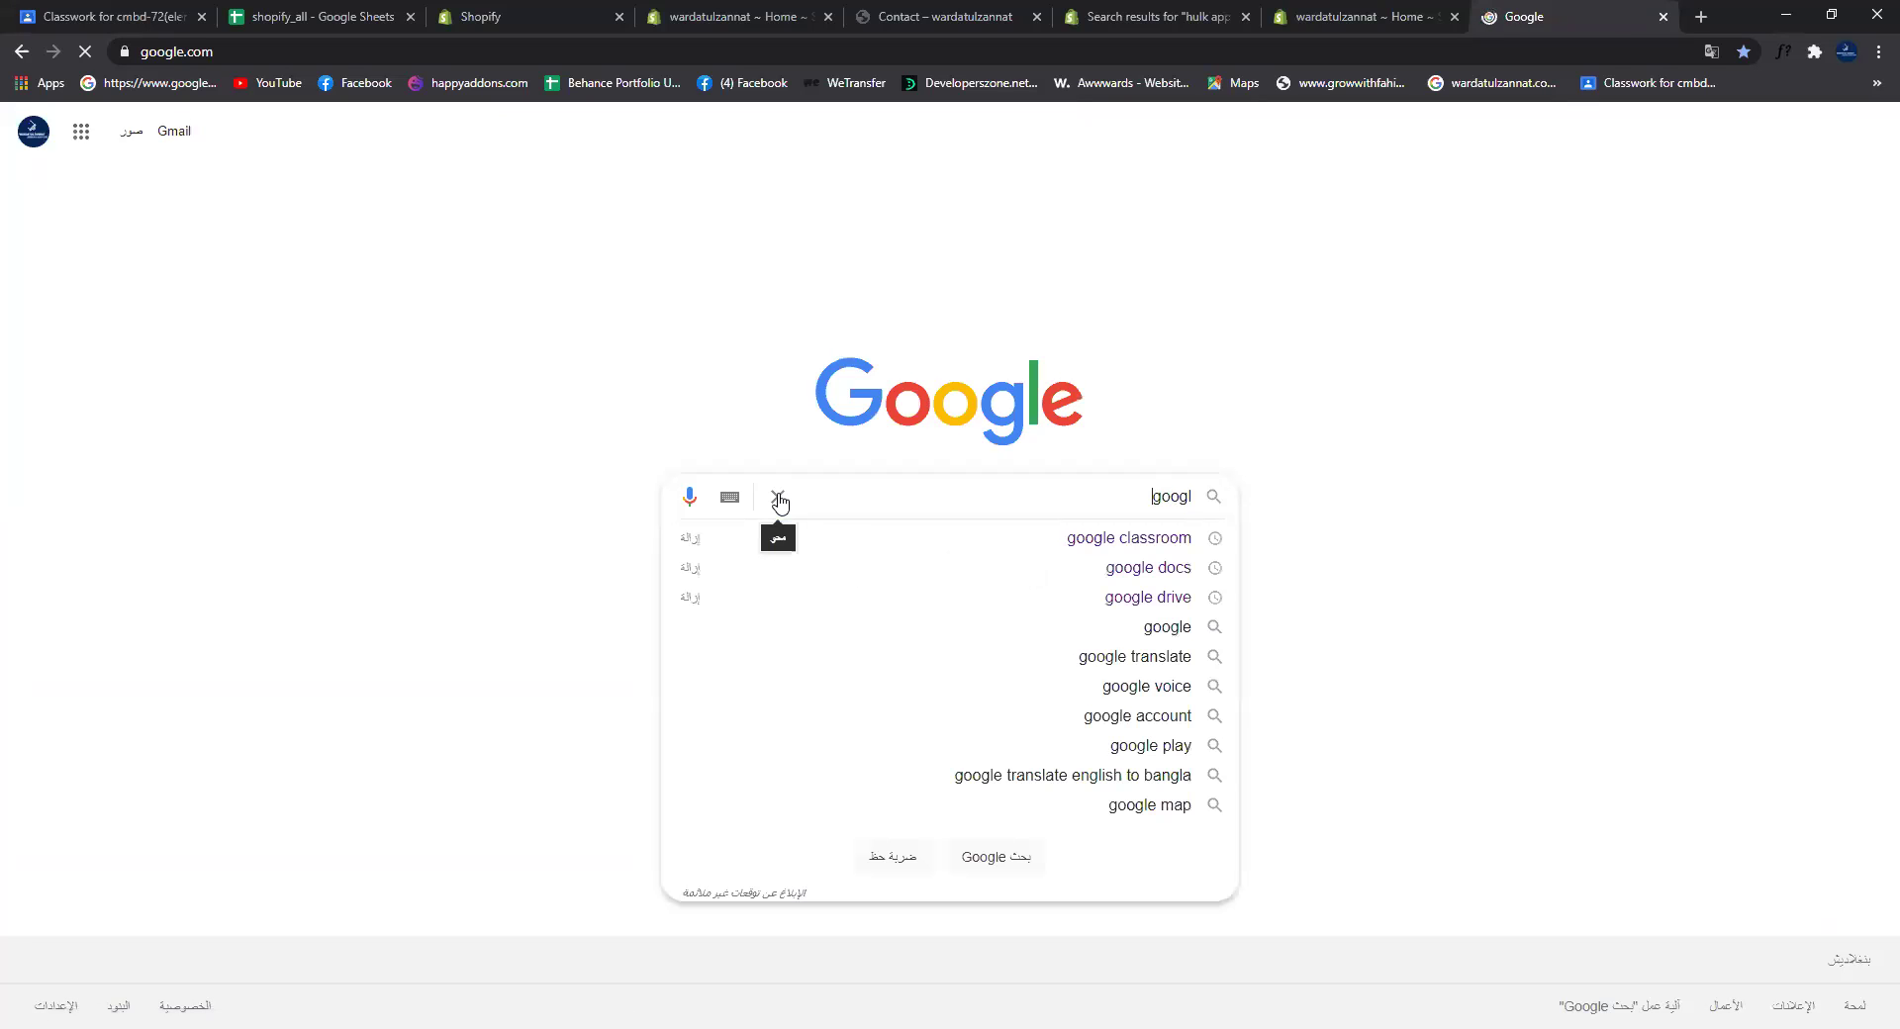
type("e docsa")
key("Return")
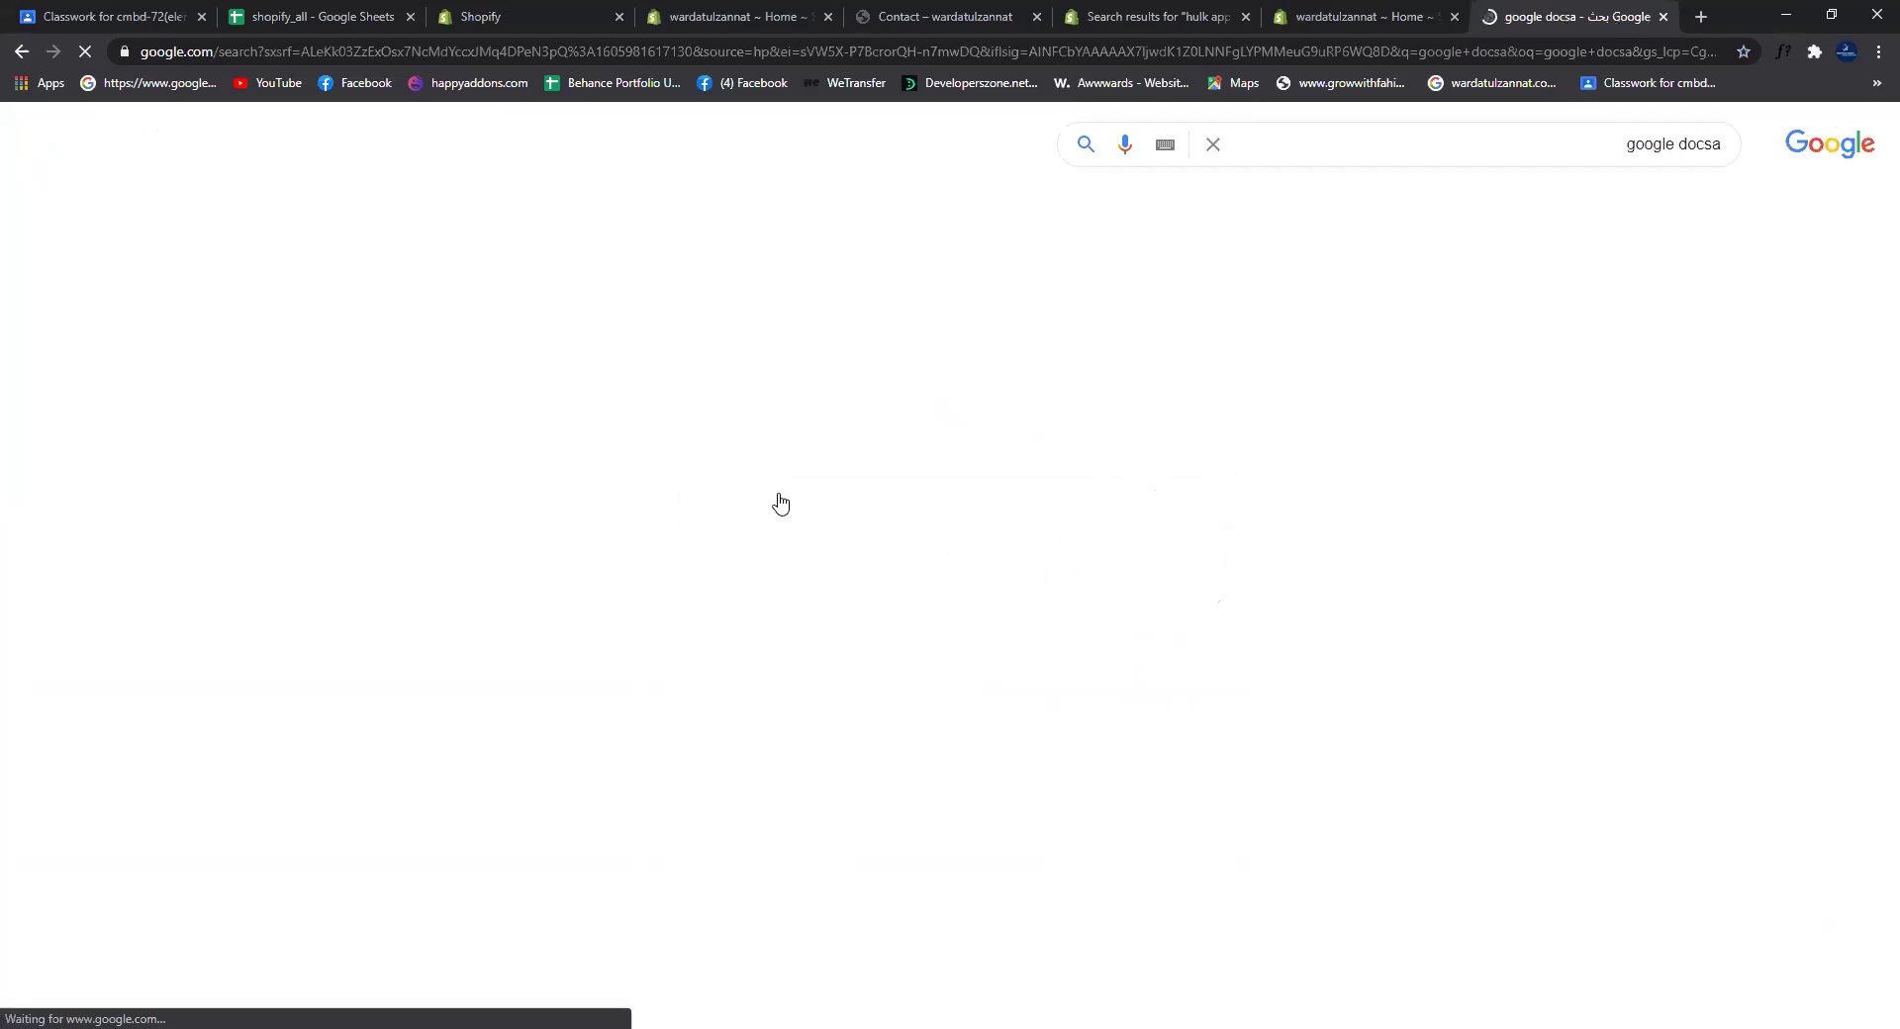
left_click(1576, 847)
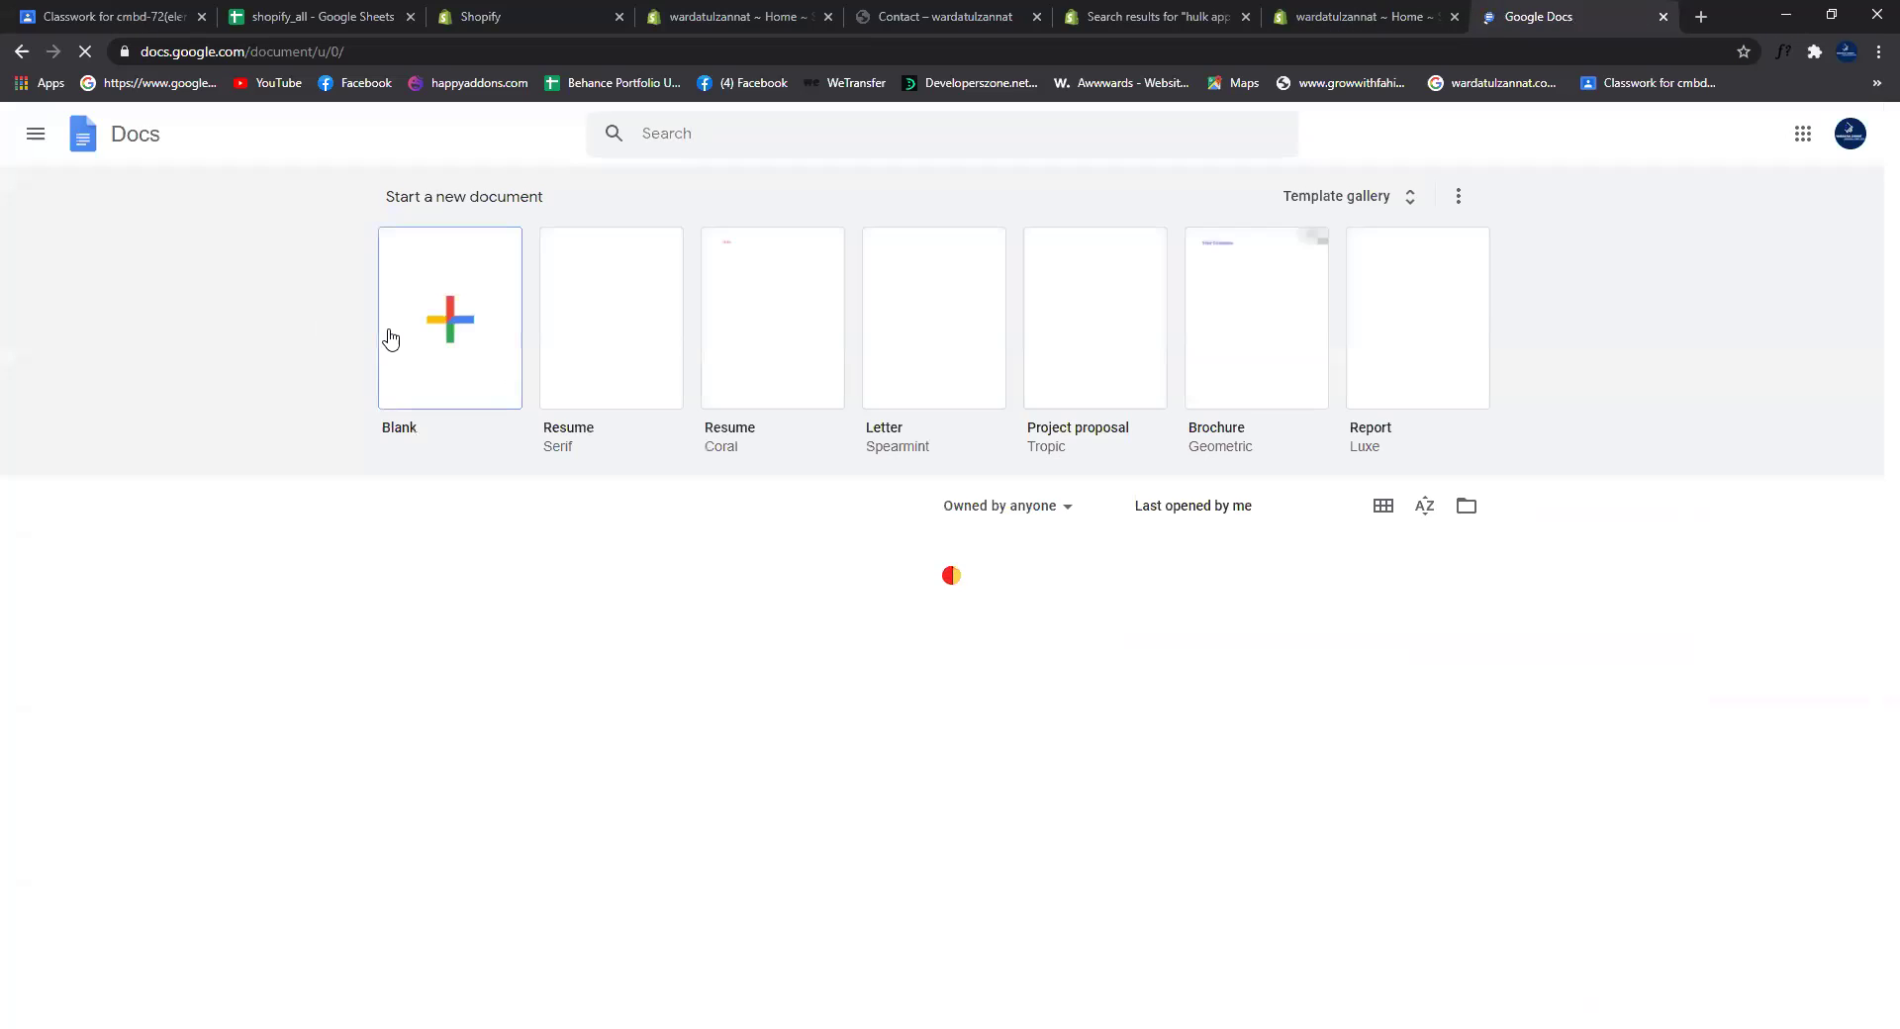
left_click(441, 343)
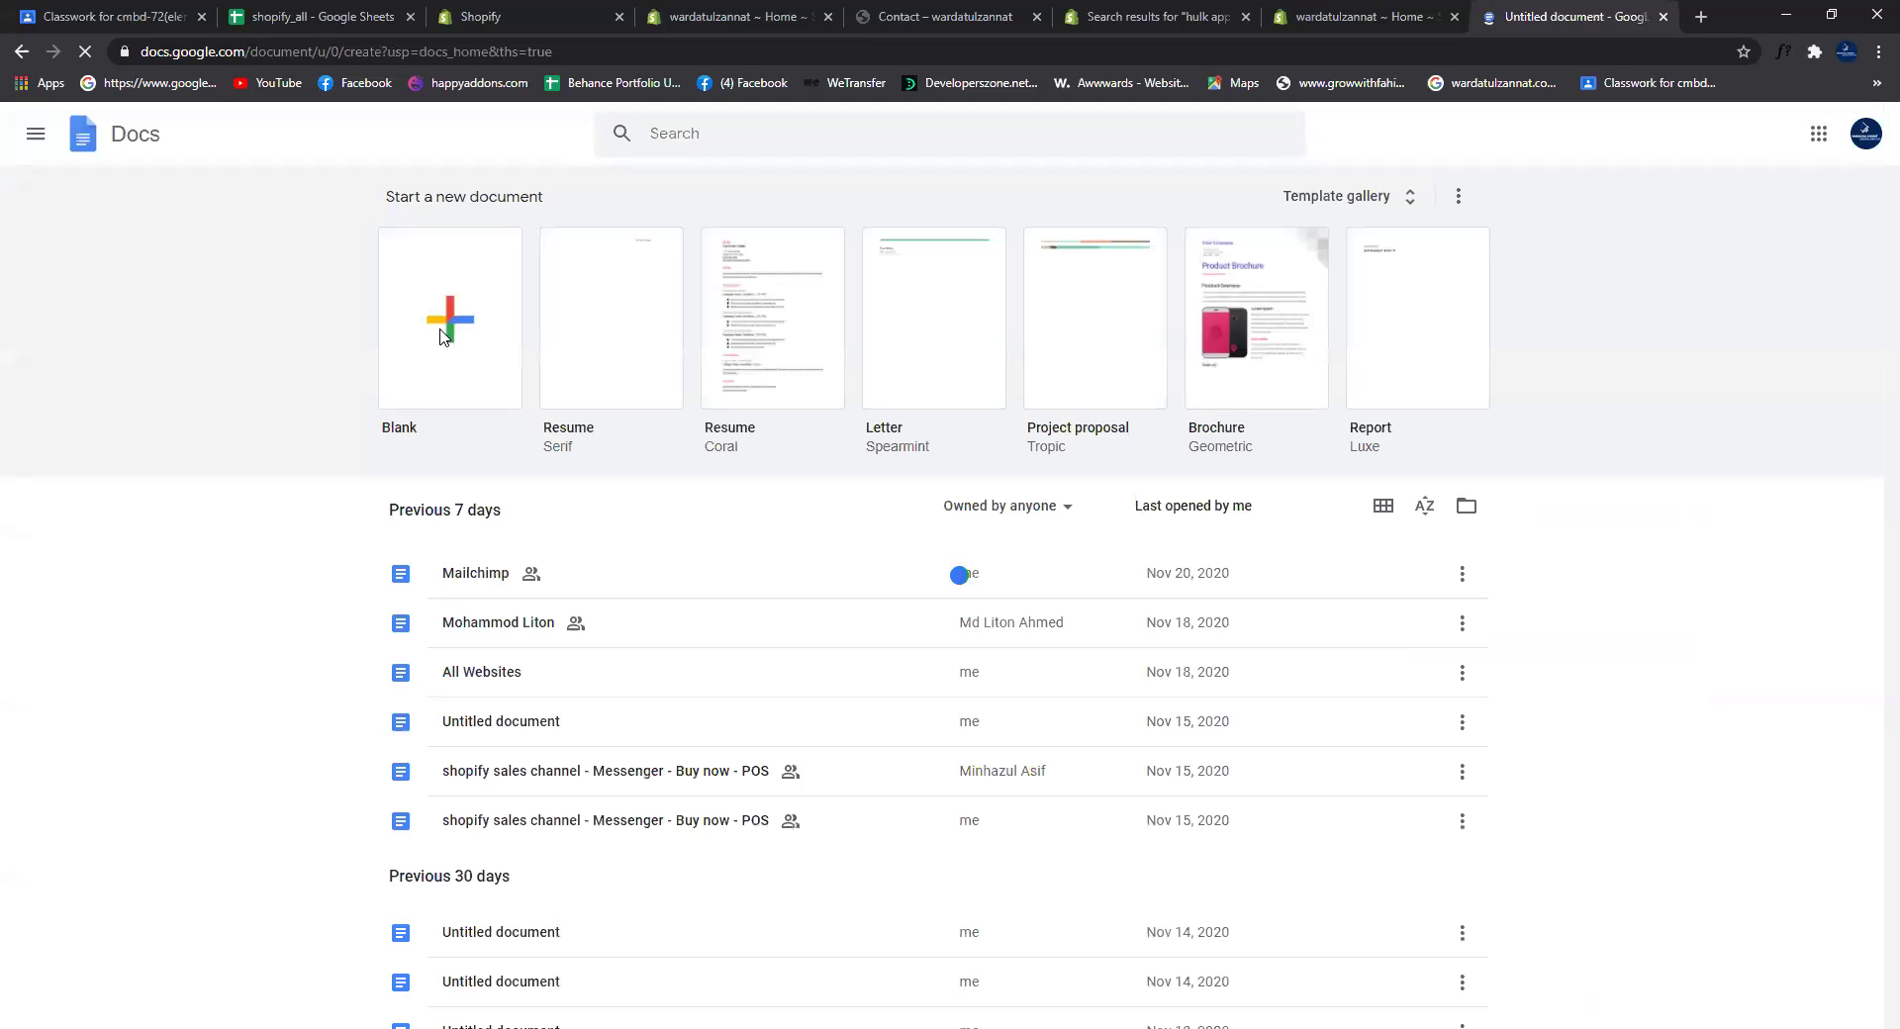
Step: Dismiss the Drive error and paste the Contact Us form screenshot into the document
right_click(718, 294)
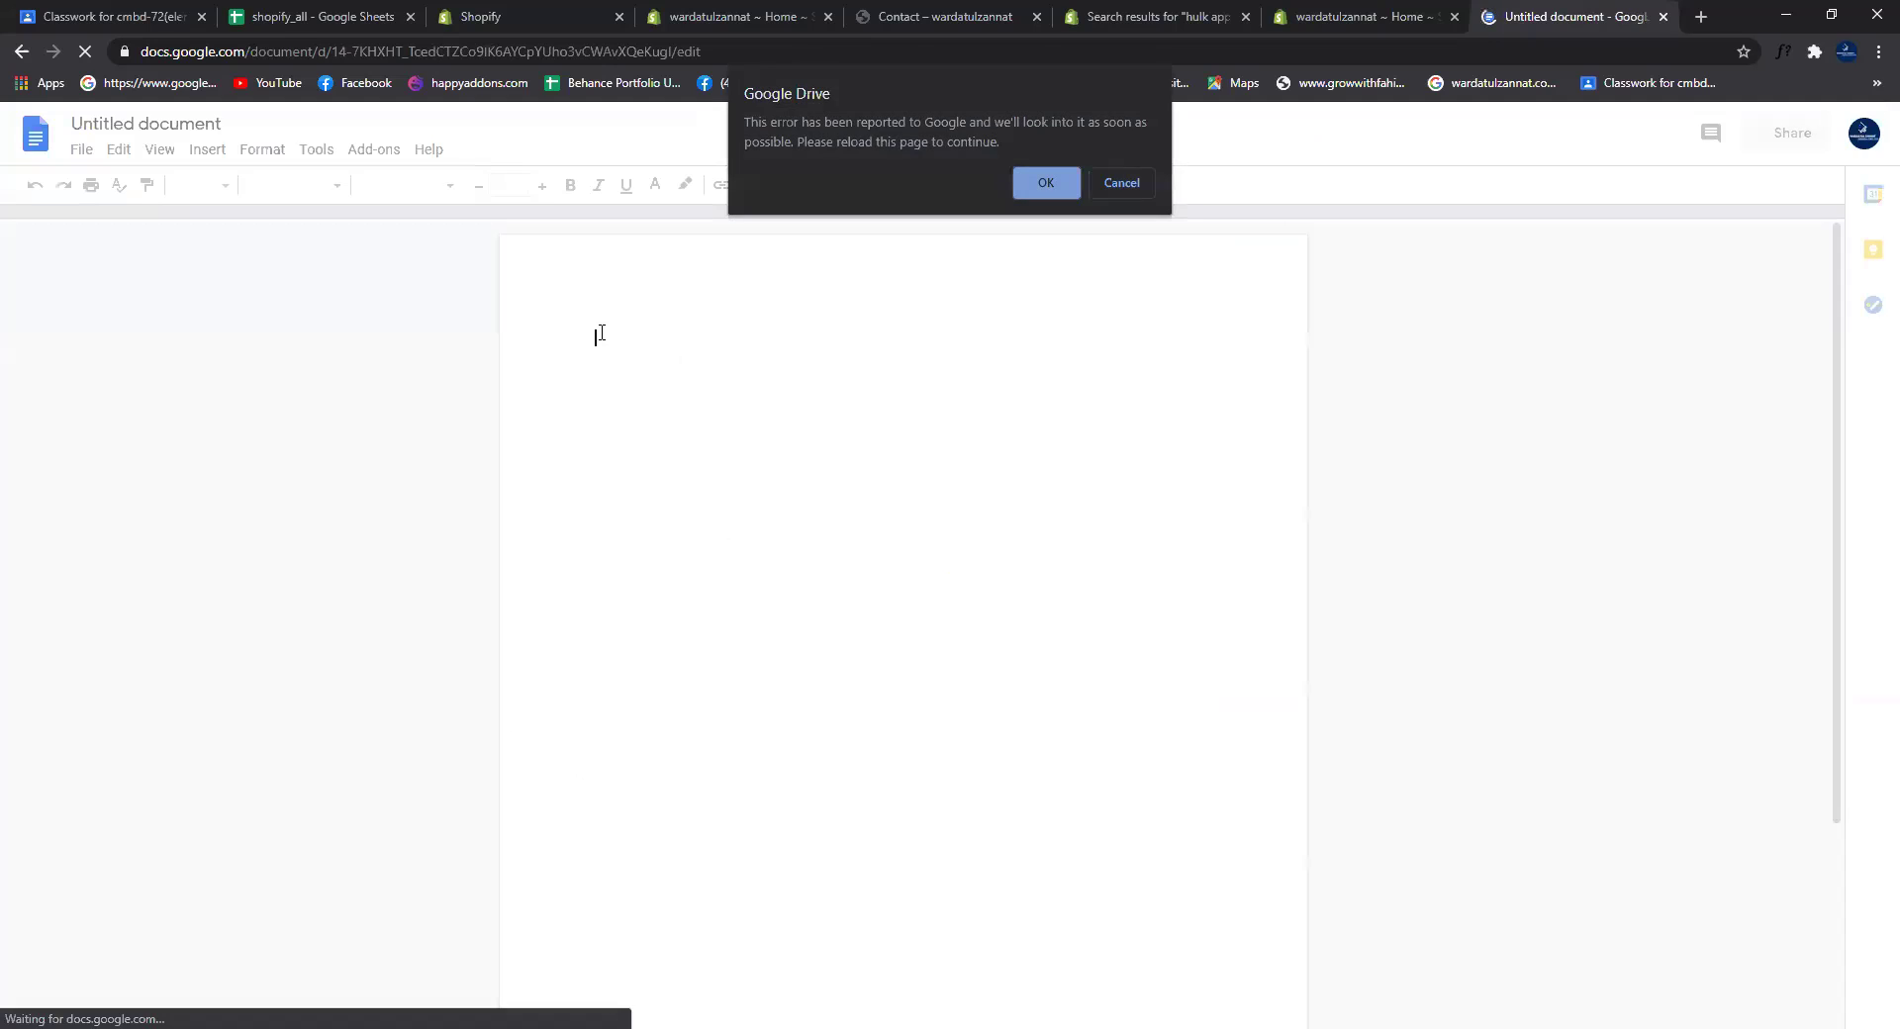
left_click(1031, 170)
right_click(614, 338)
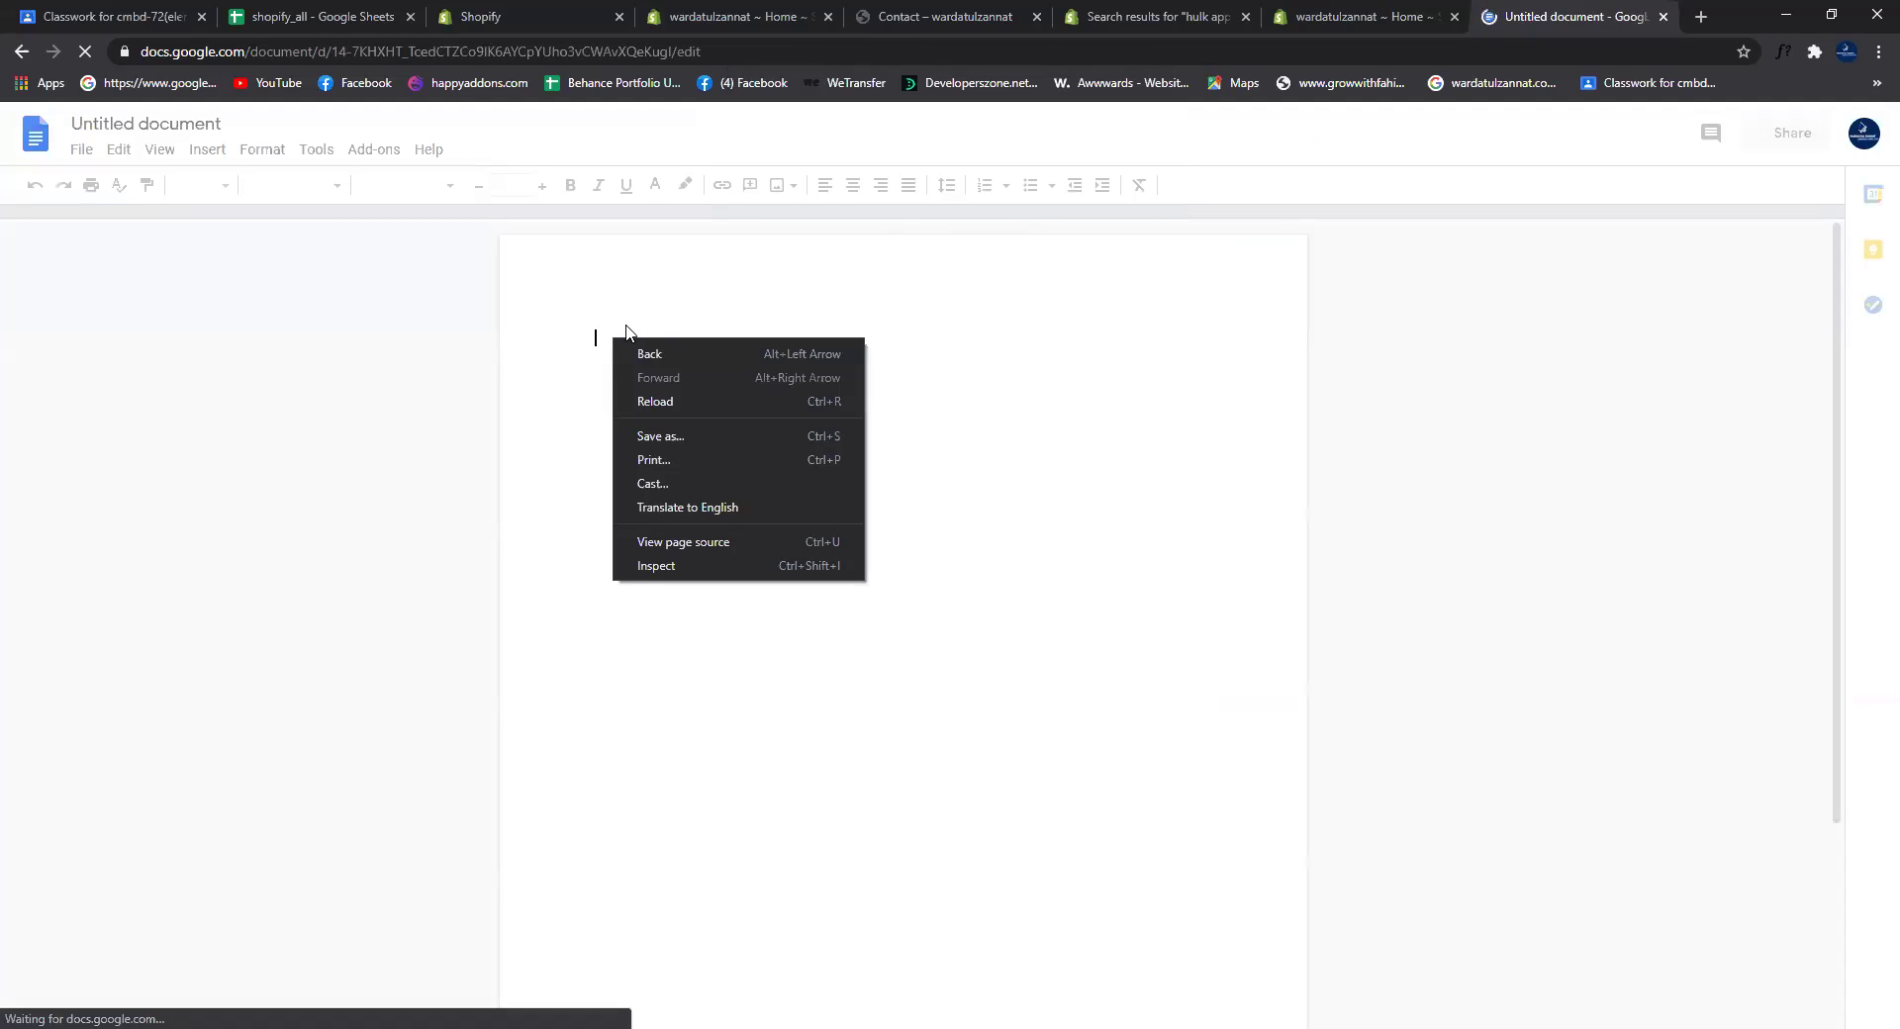
right_click(595, 337)
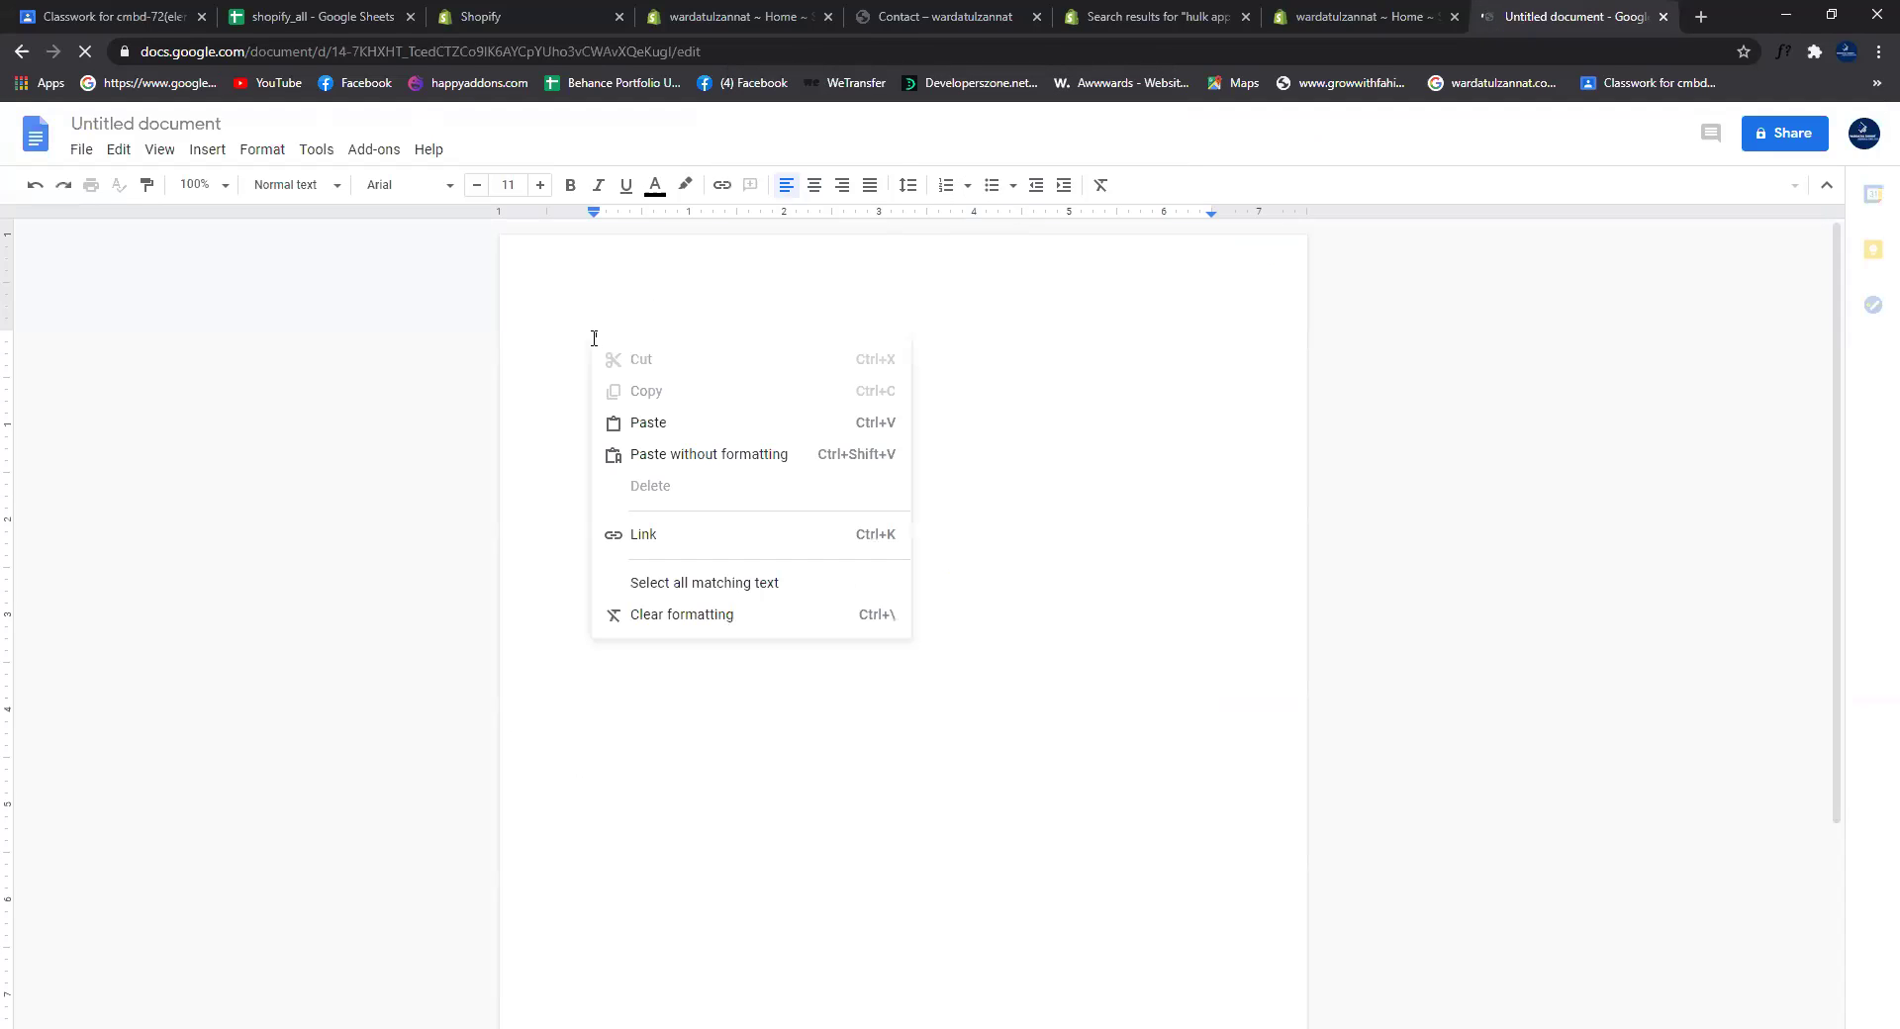
left_click(663, 423)
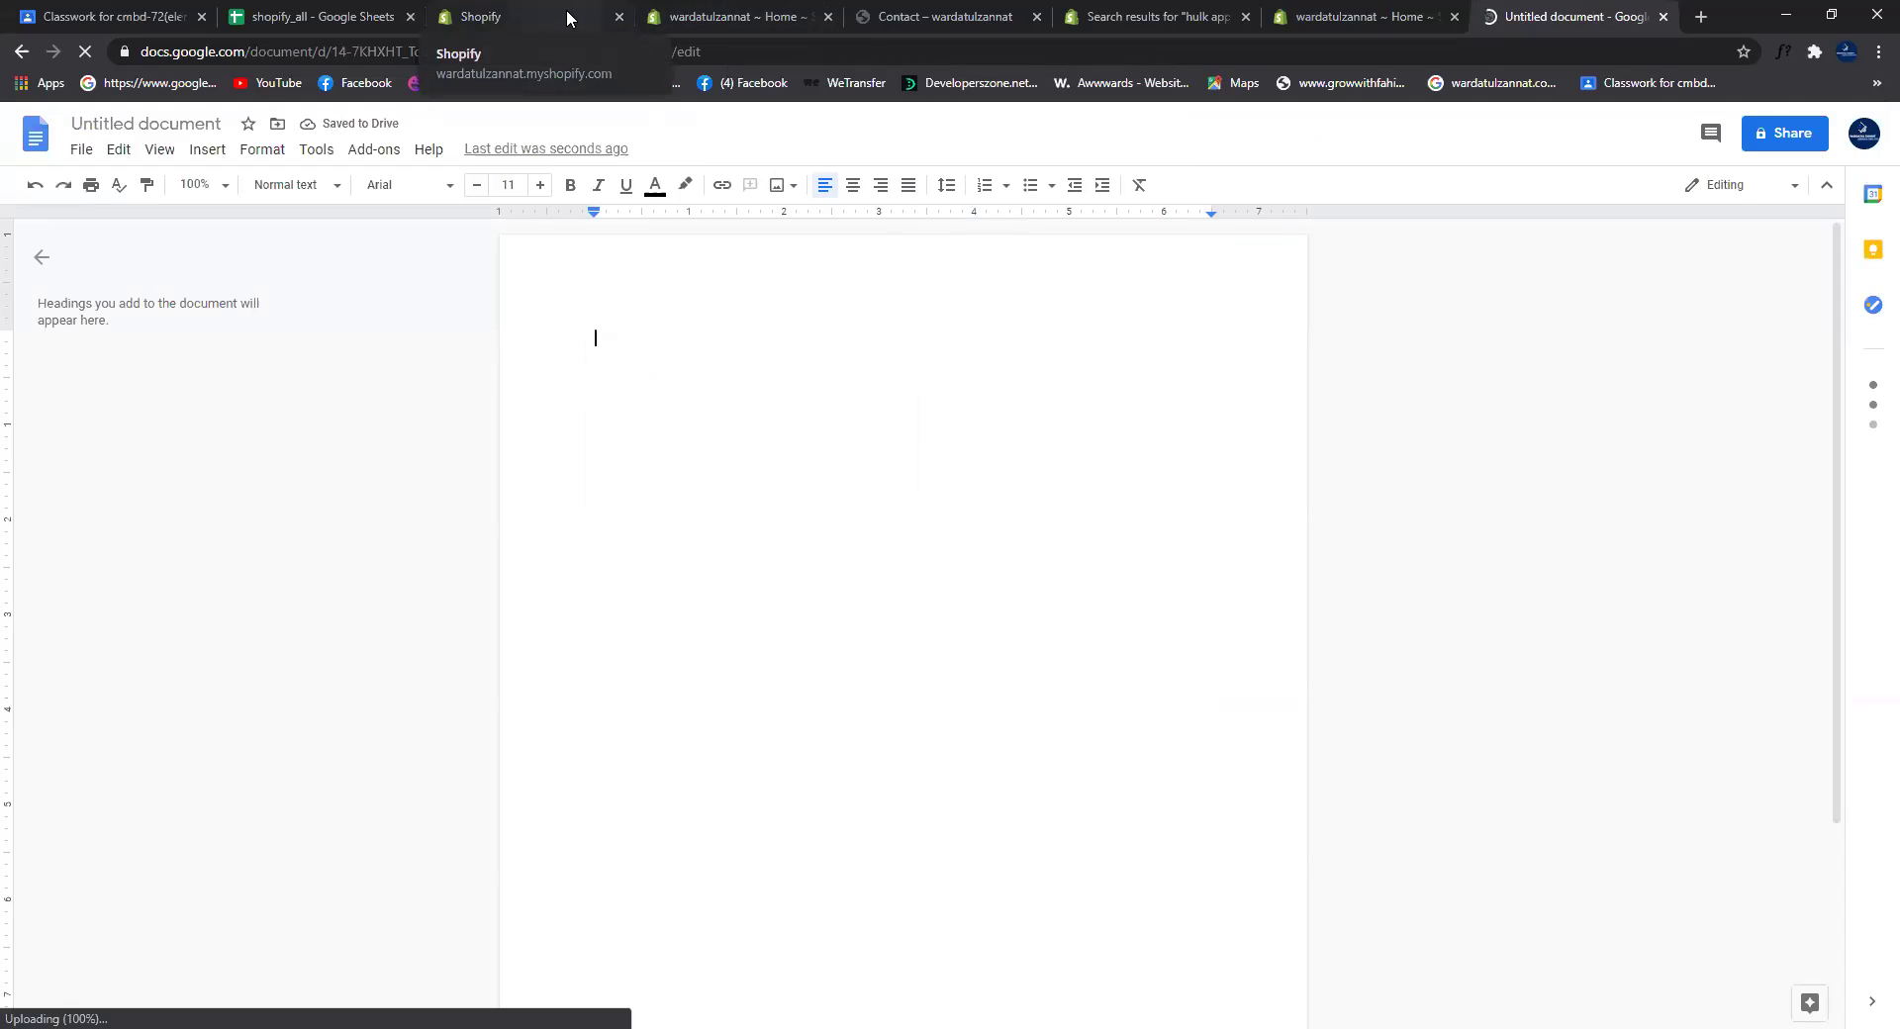
right_click(605, 337)
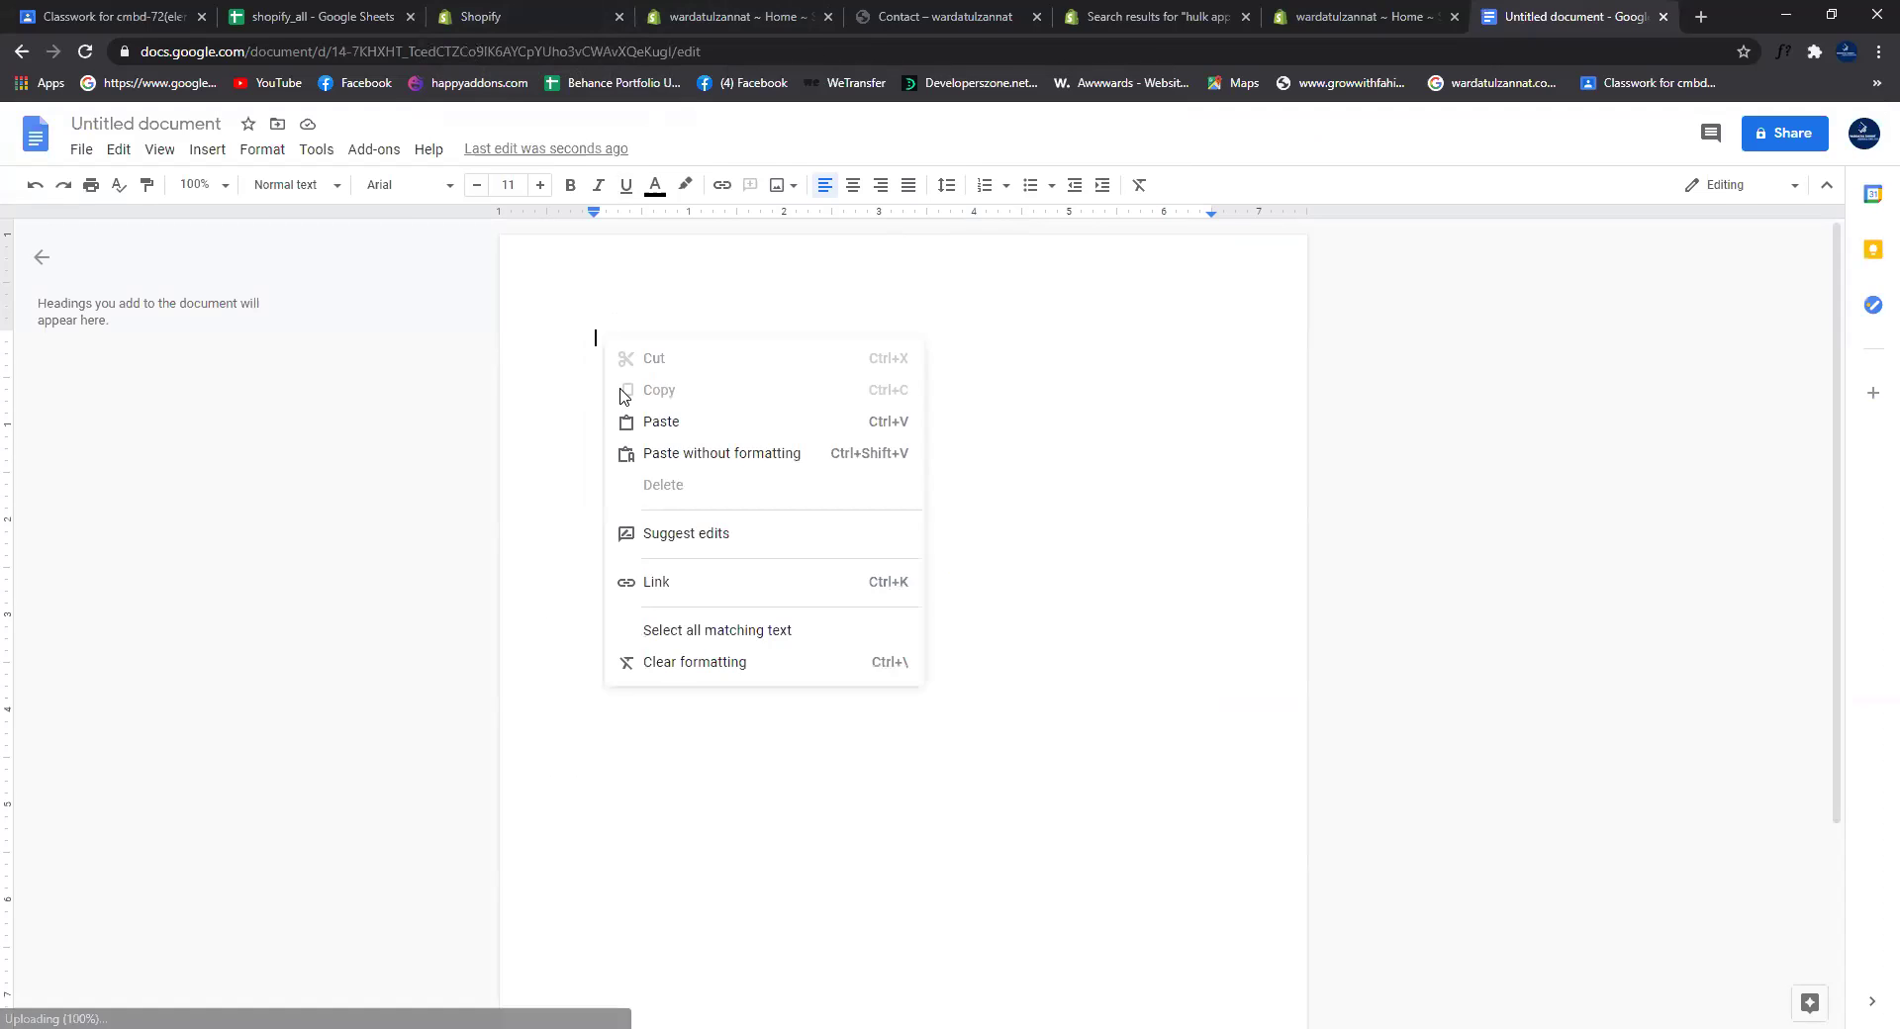
left_click(658, 418)
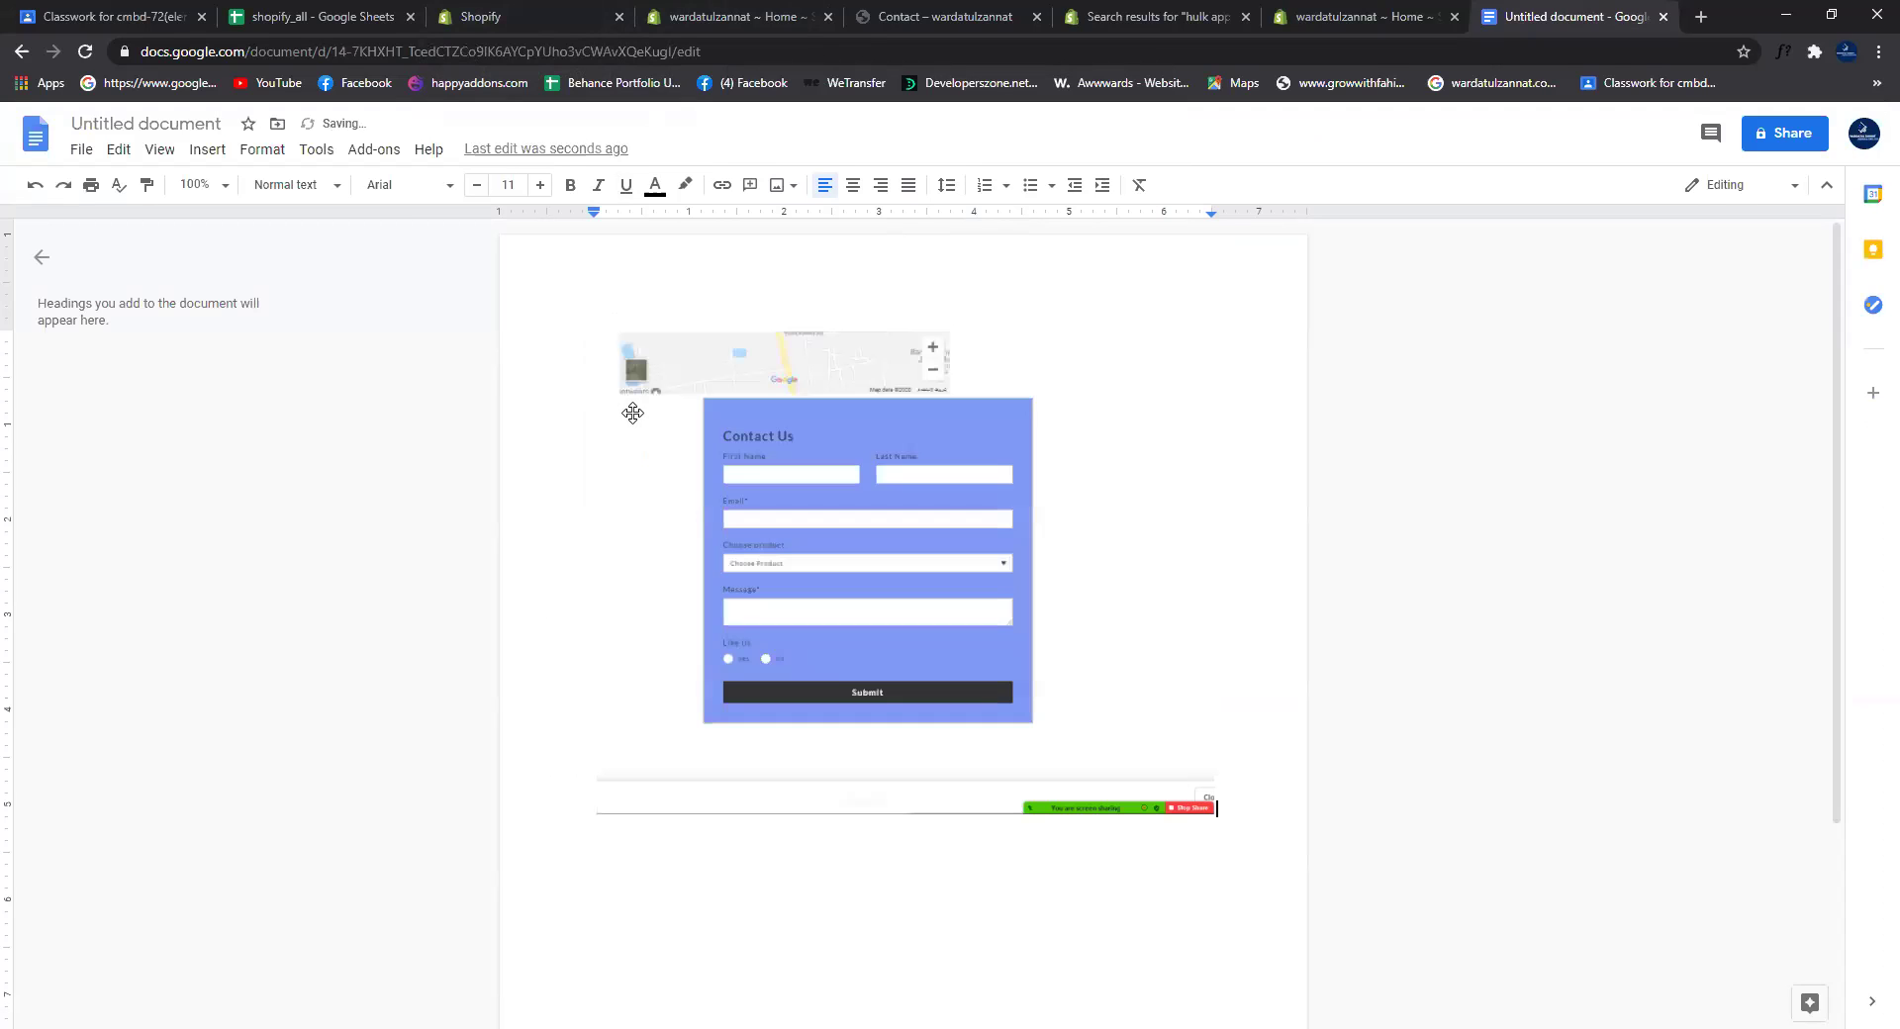
left_click(550, 16)
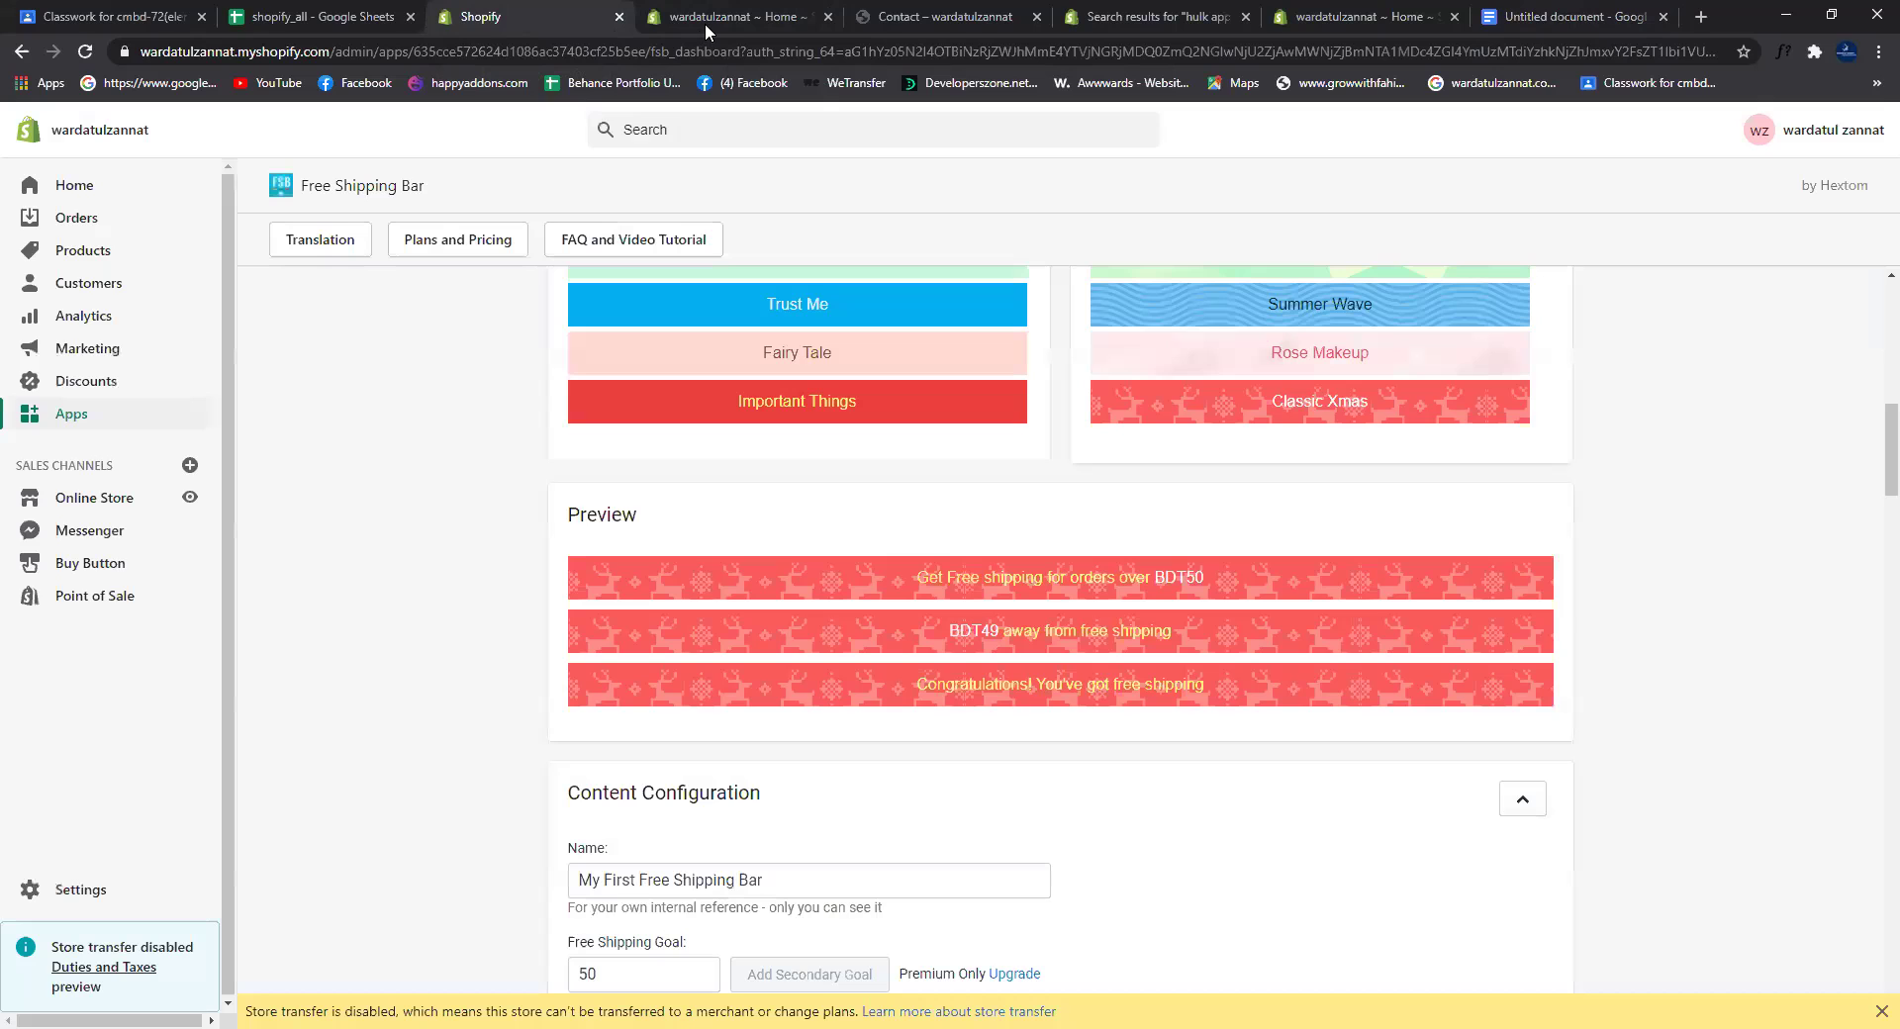
Step: Review the Free Shipping Bar dashboard from the top, then switch to the store's Themes tab
left_click(663, 20)
left_click(558, 16)
scroll(594, 485, "up", 10)
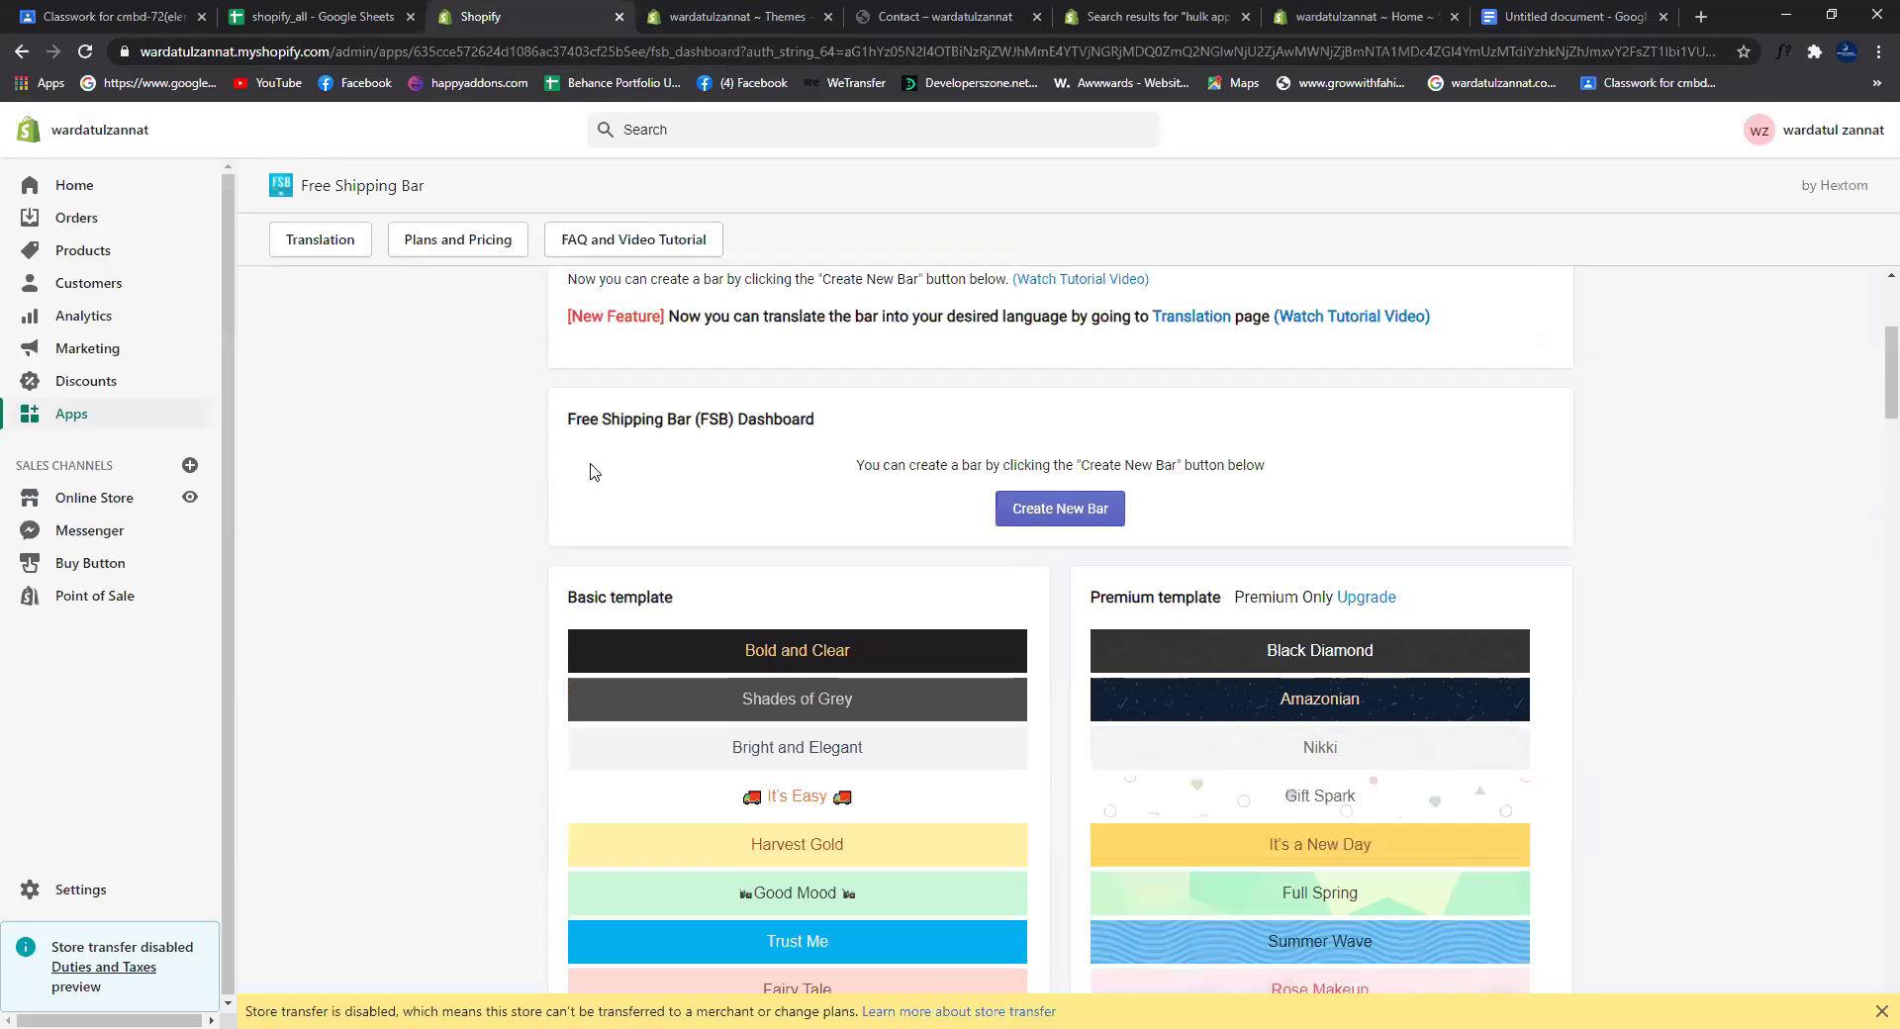
left_click(738, 22)
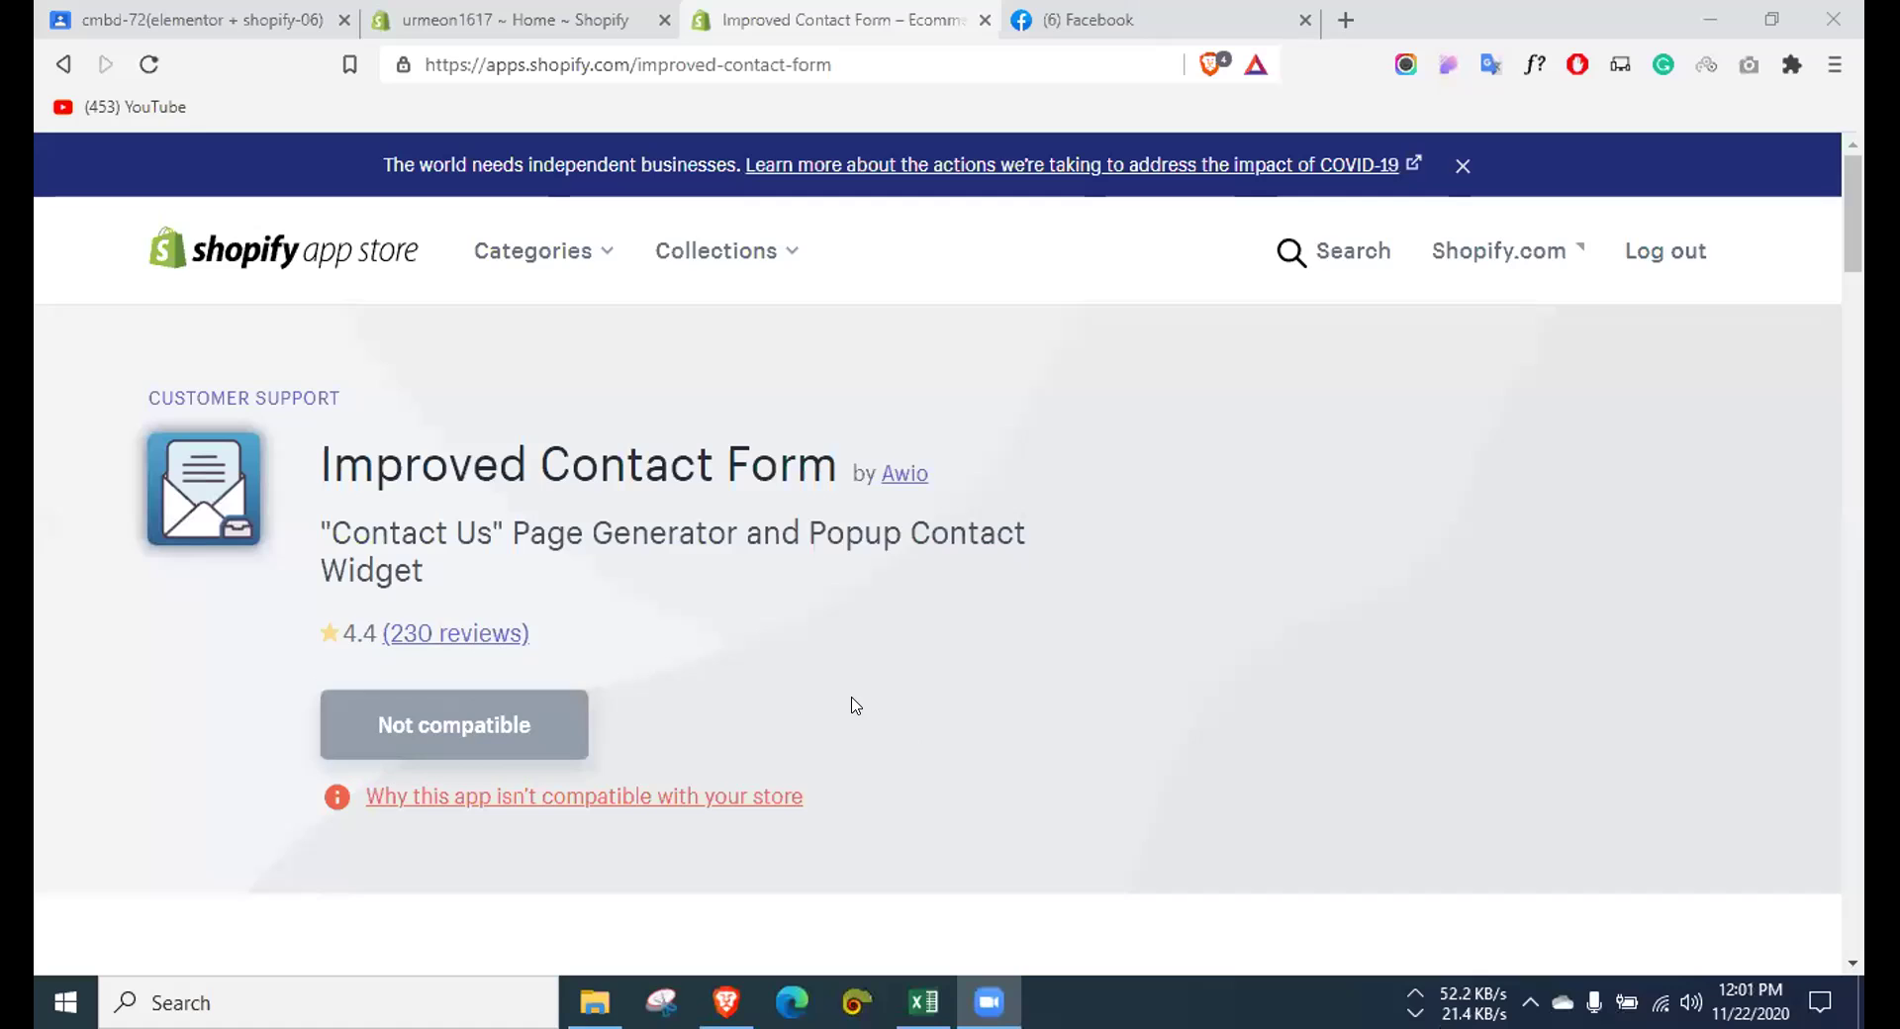
scroll(933, 691, "down", 1)
scroll(924, 674, "up", 1)
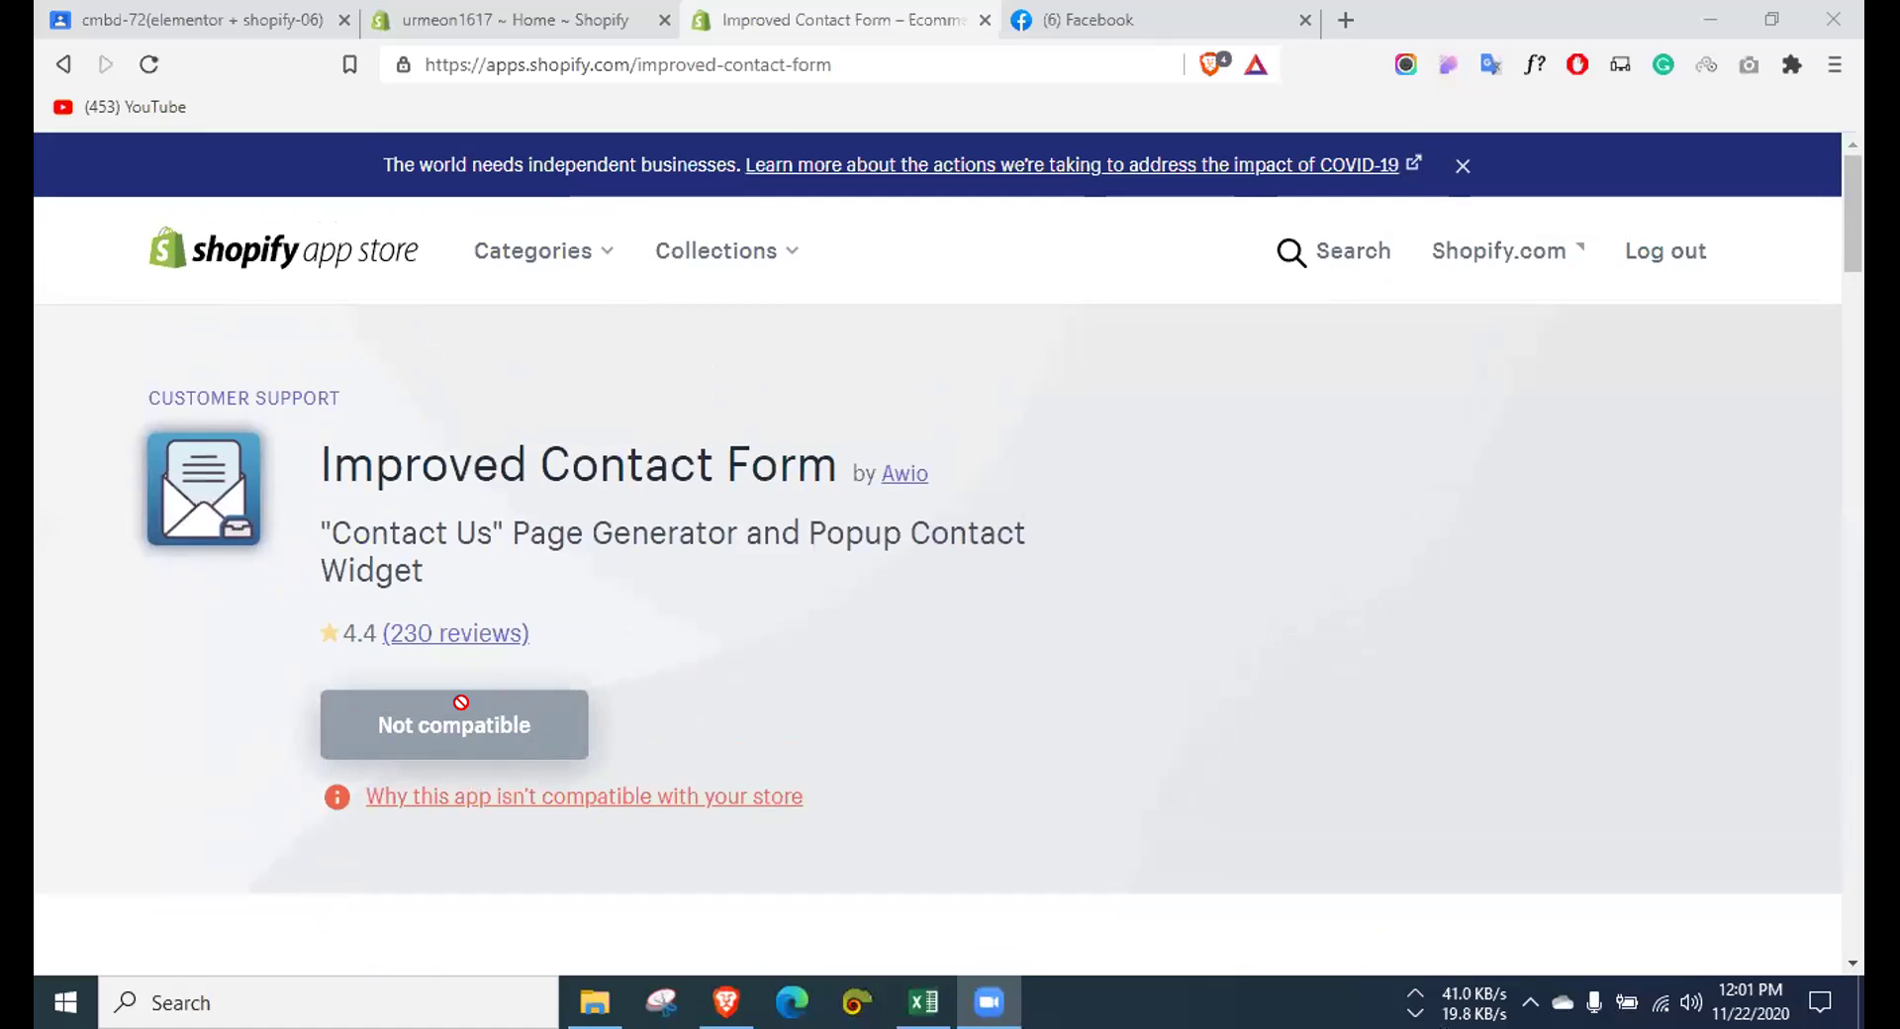
left_click(576, 15)
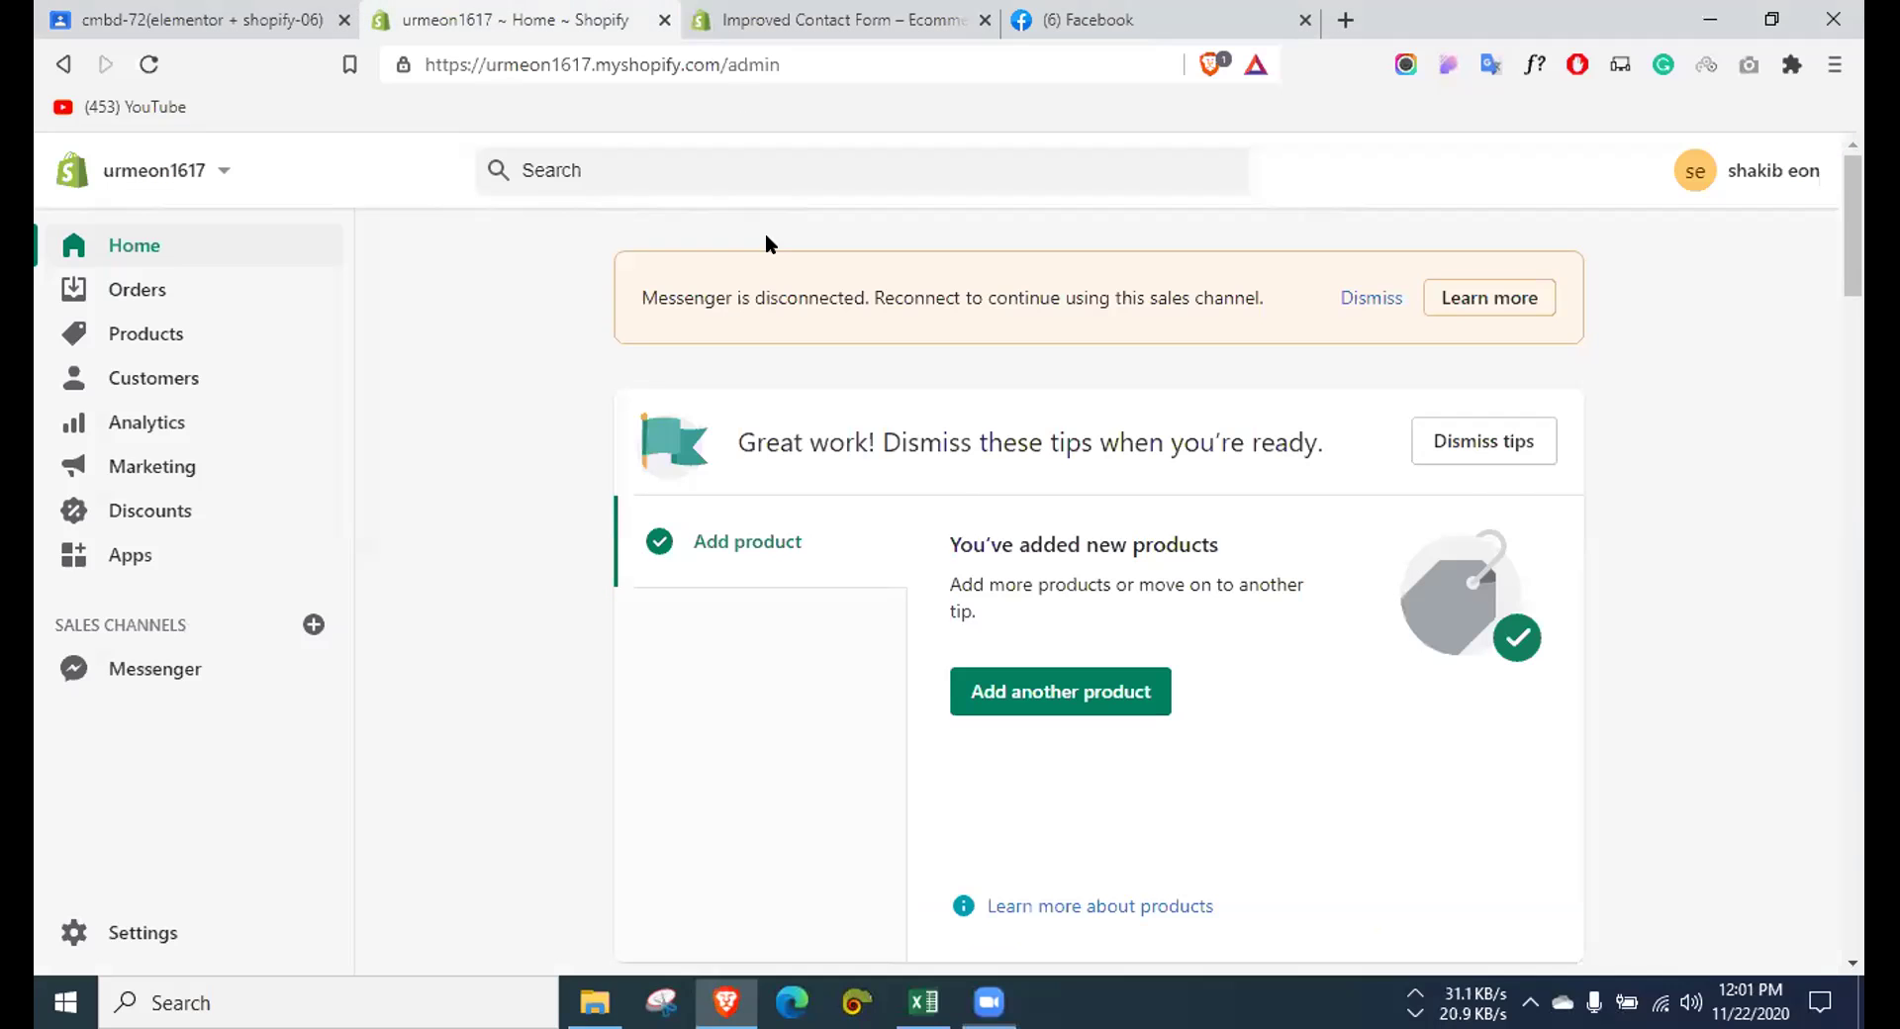
left_click(802, 12)
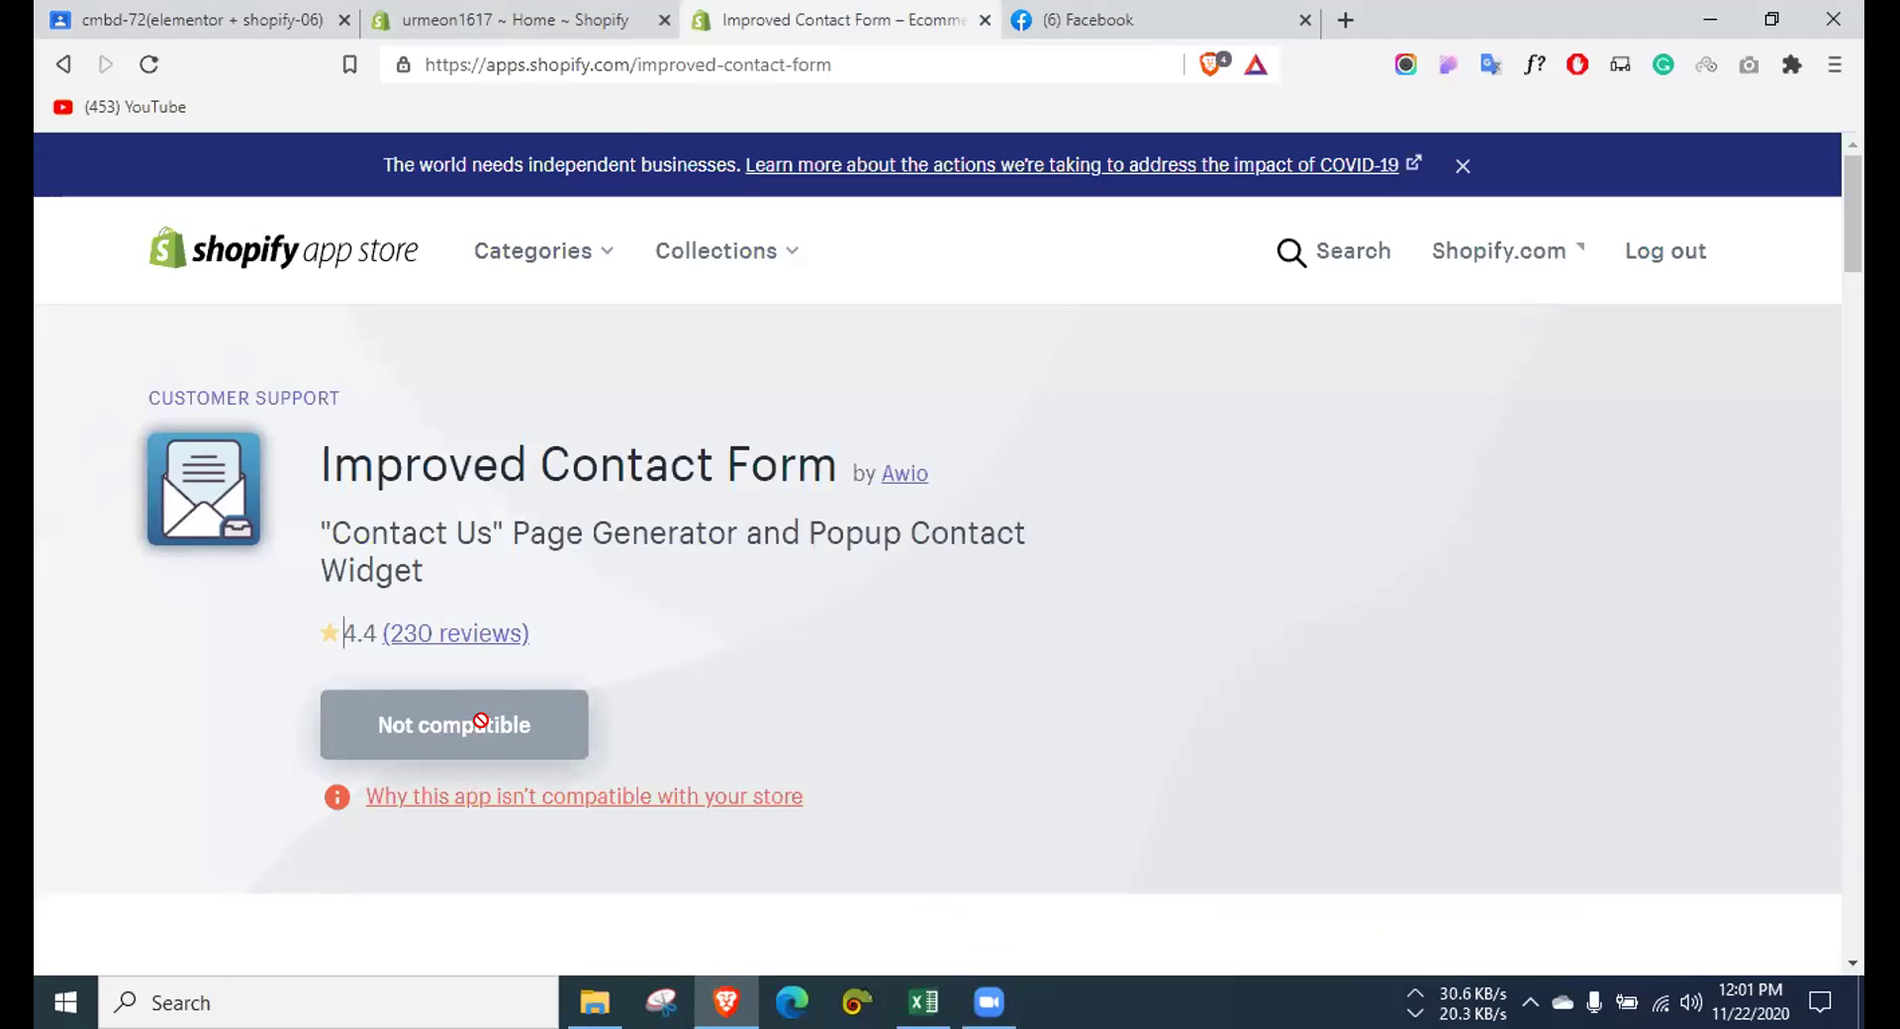
left_click(1653, 253)
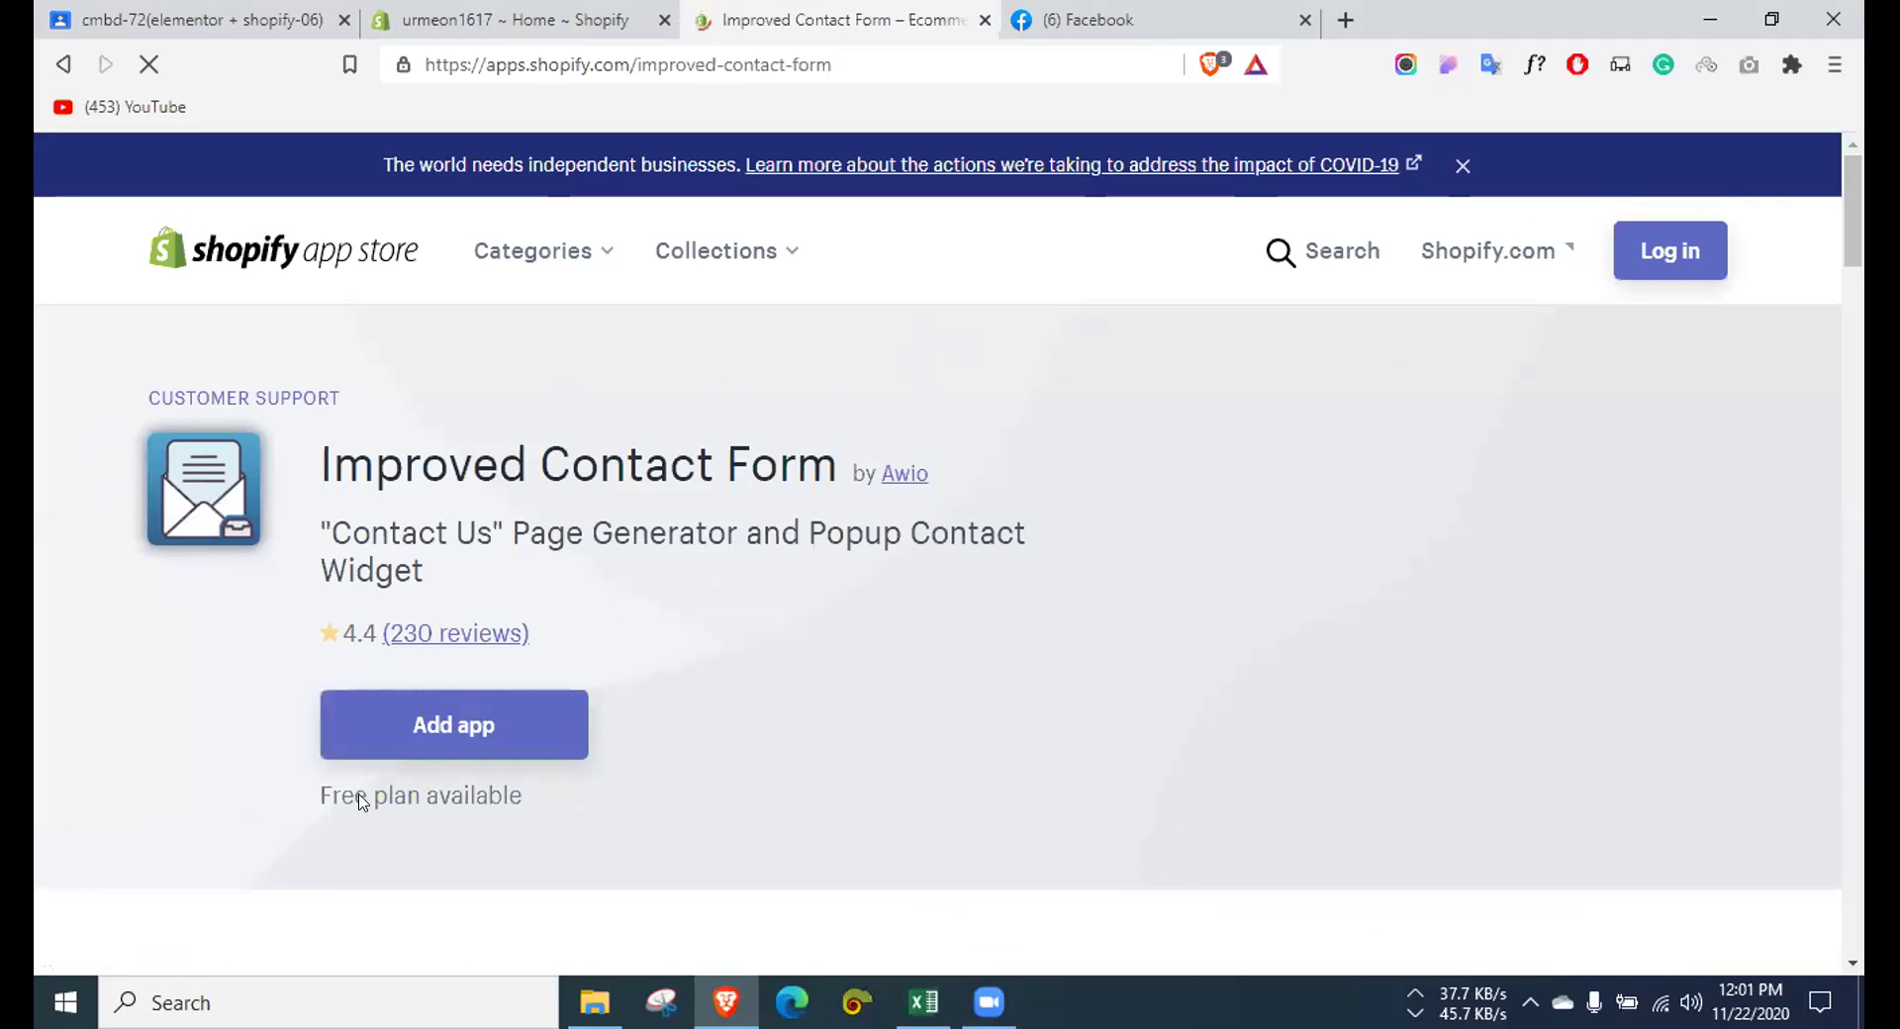
left_click(475, 726)
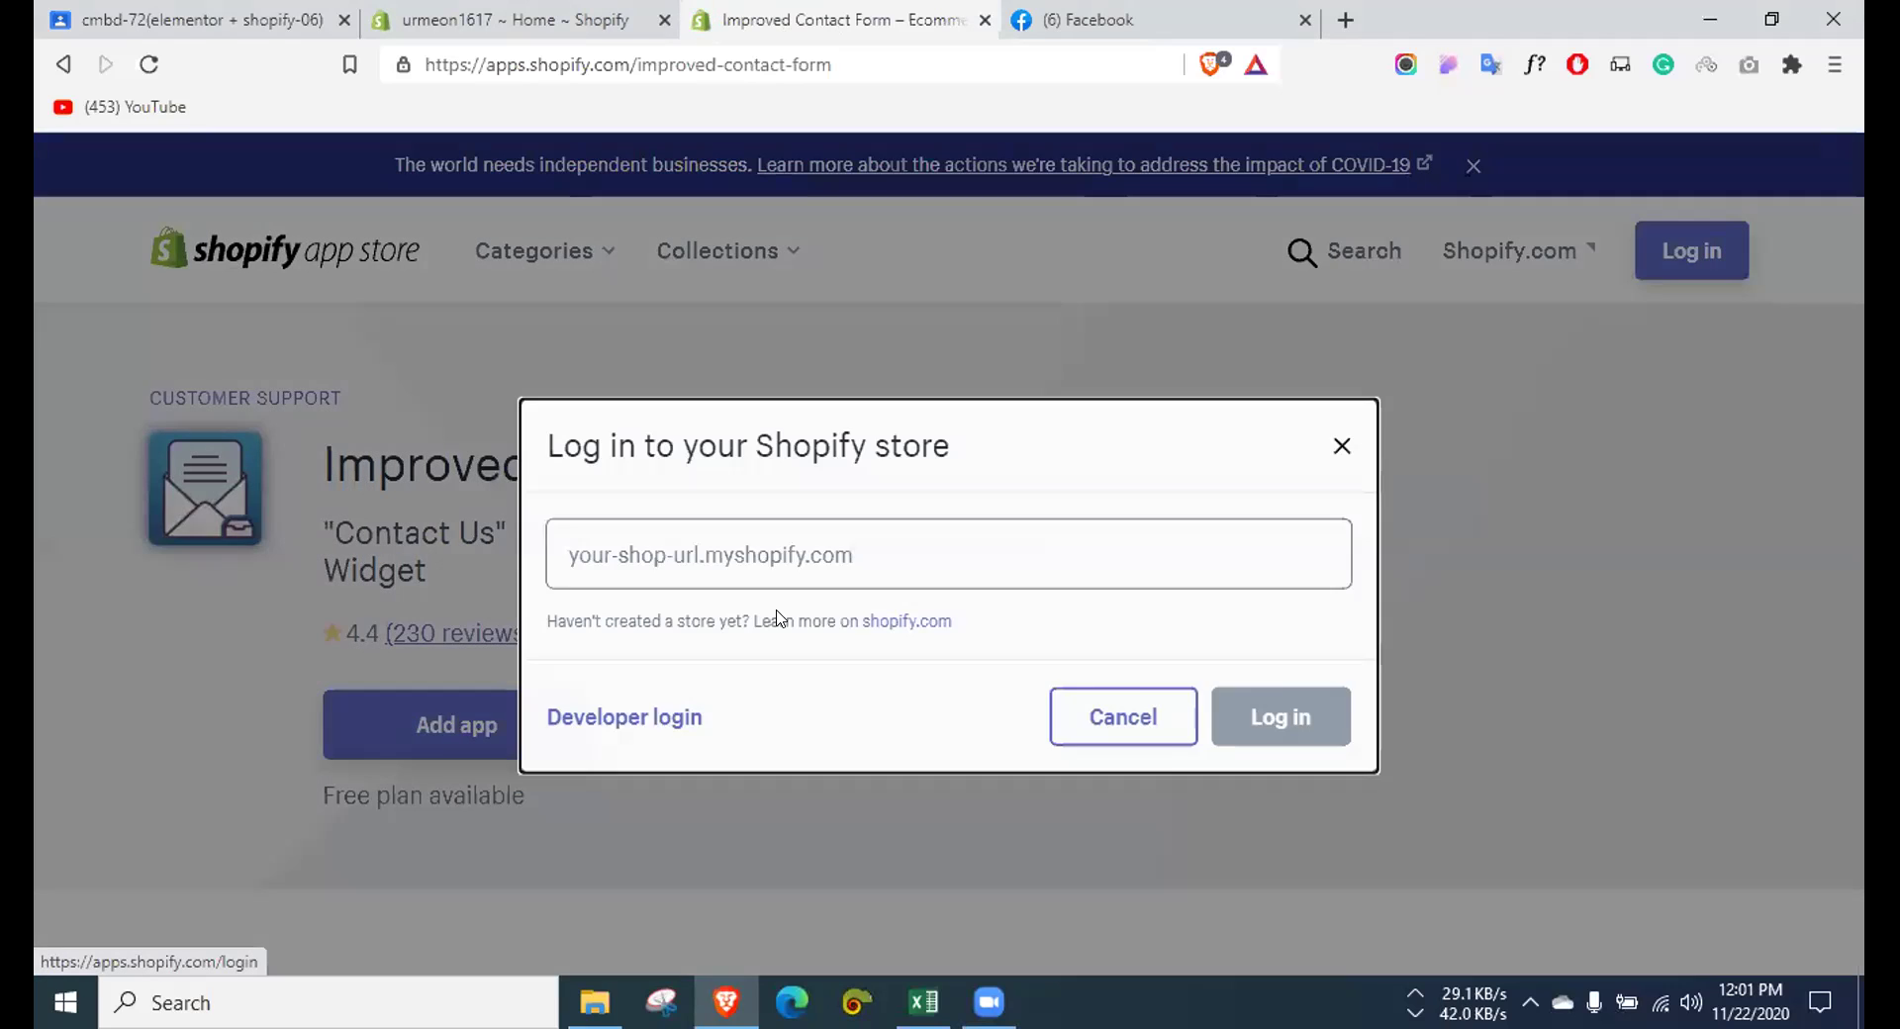
left_click(776, 554)
left_click(827, 597)
left_click(1281, 685)
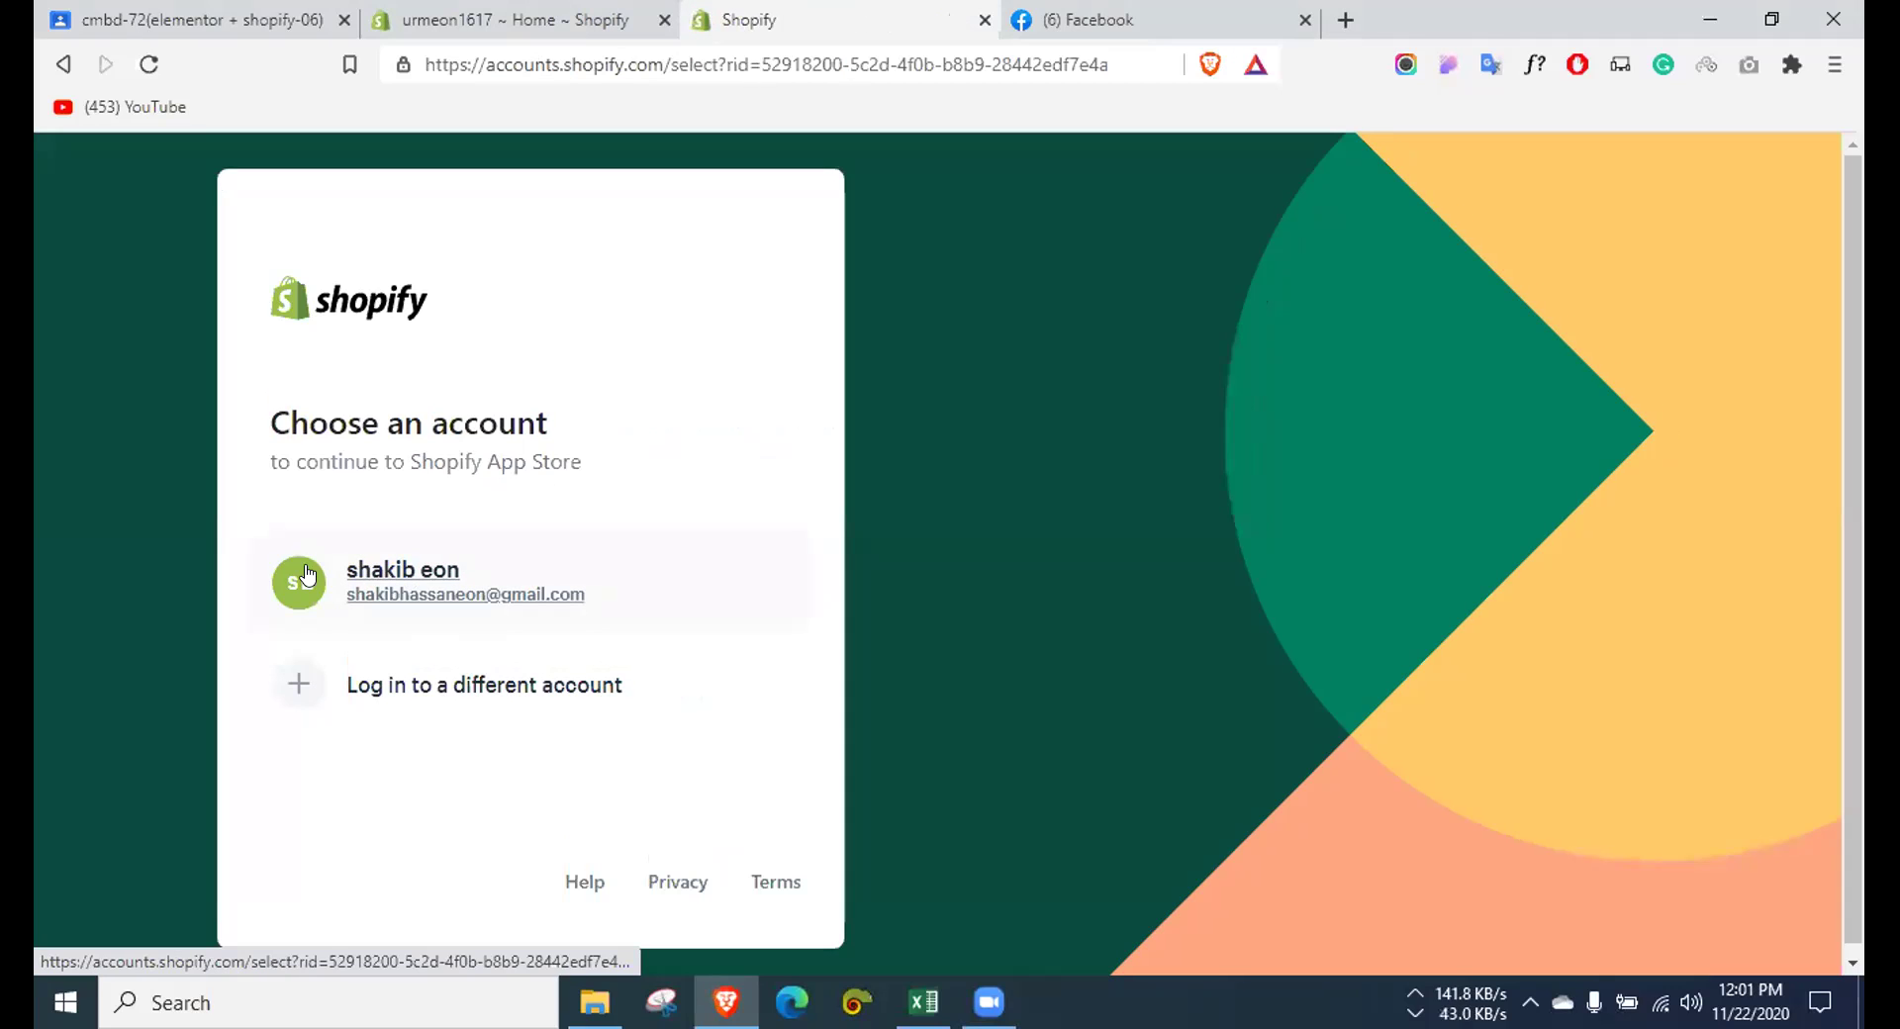
left_click(412, 582)
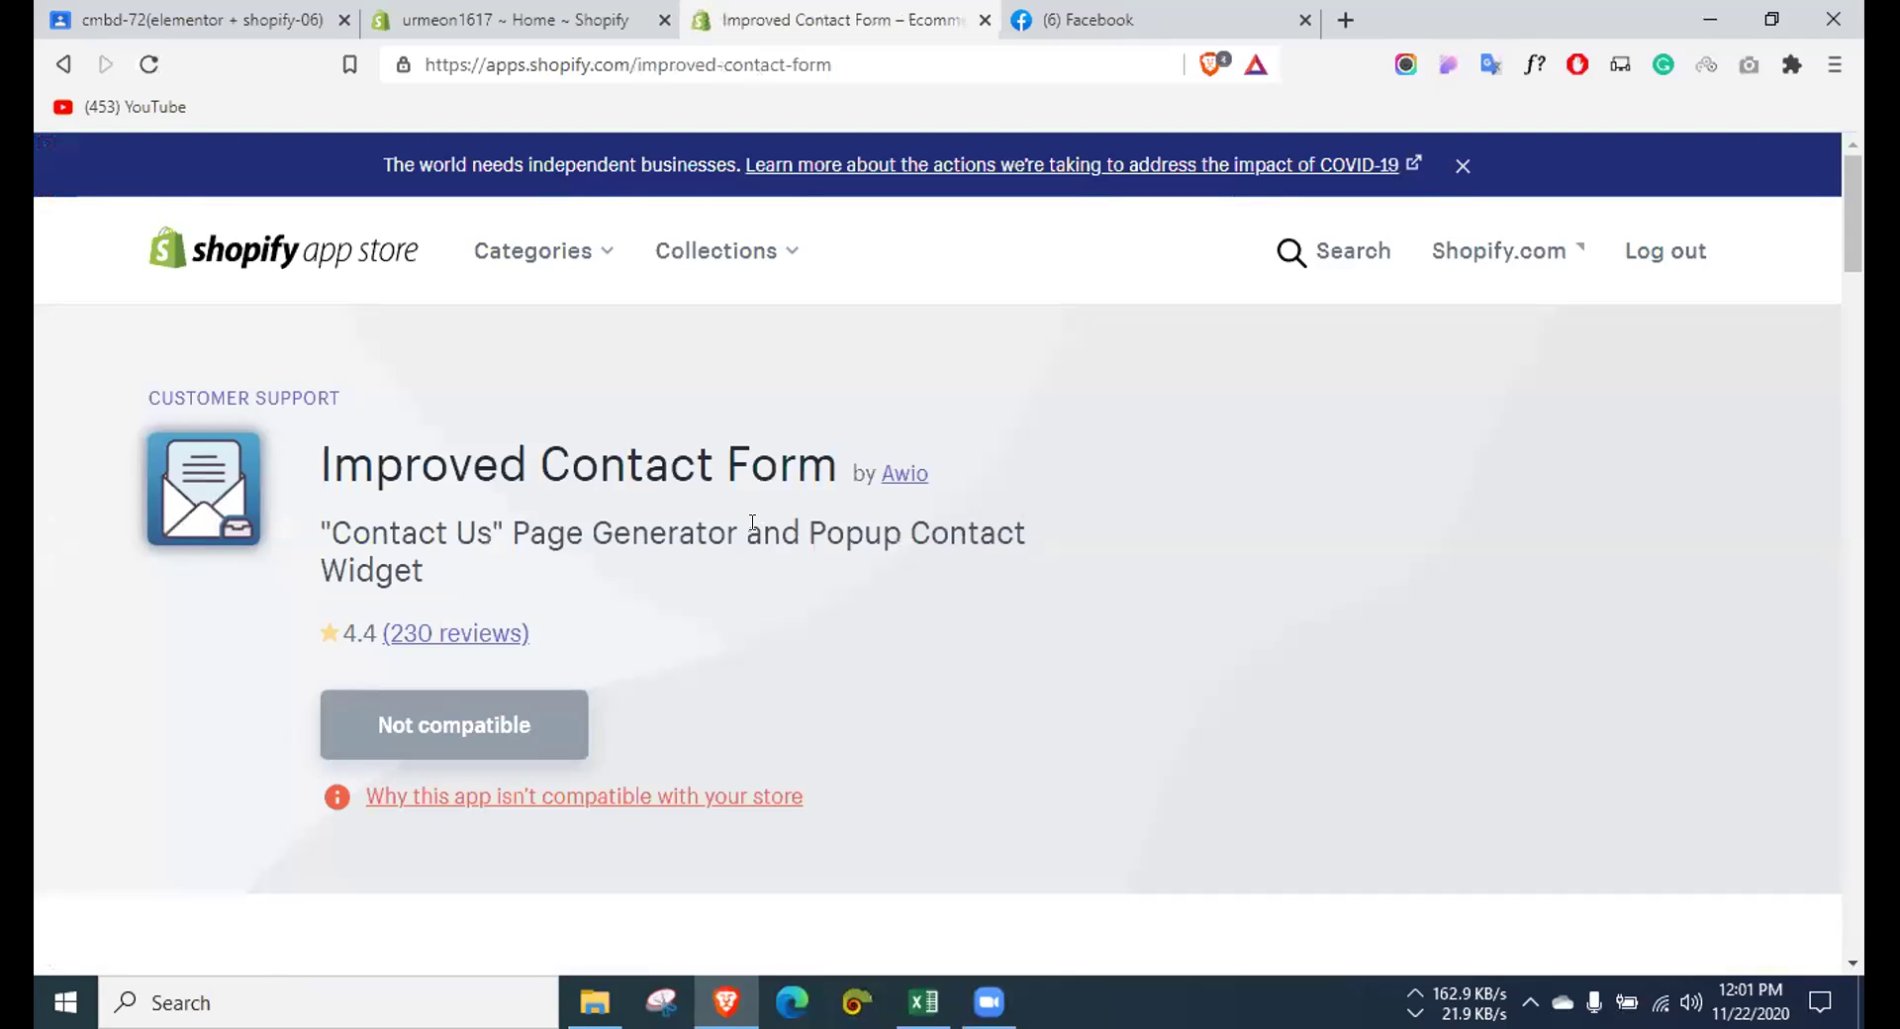
right_click(460, 799)
left_click(426, 801)
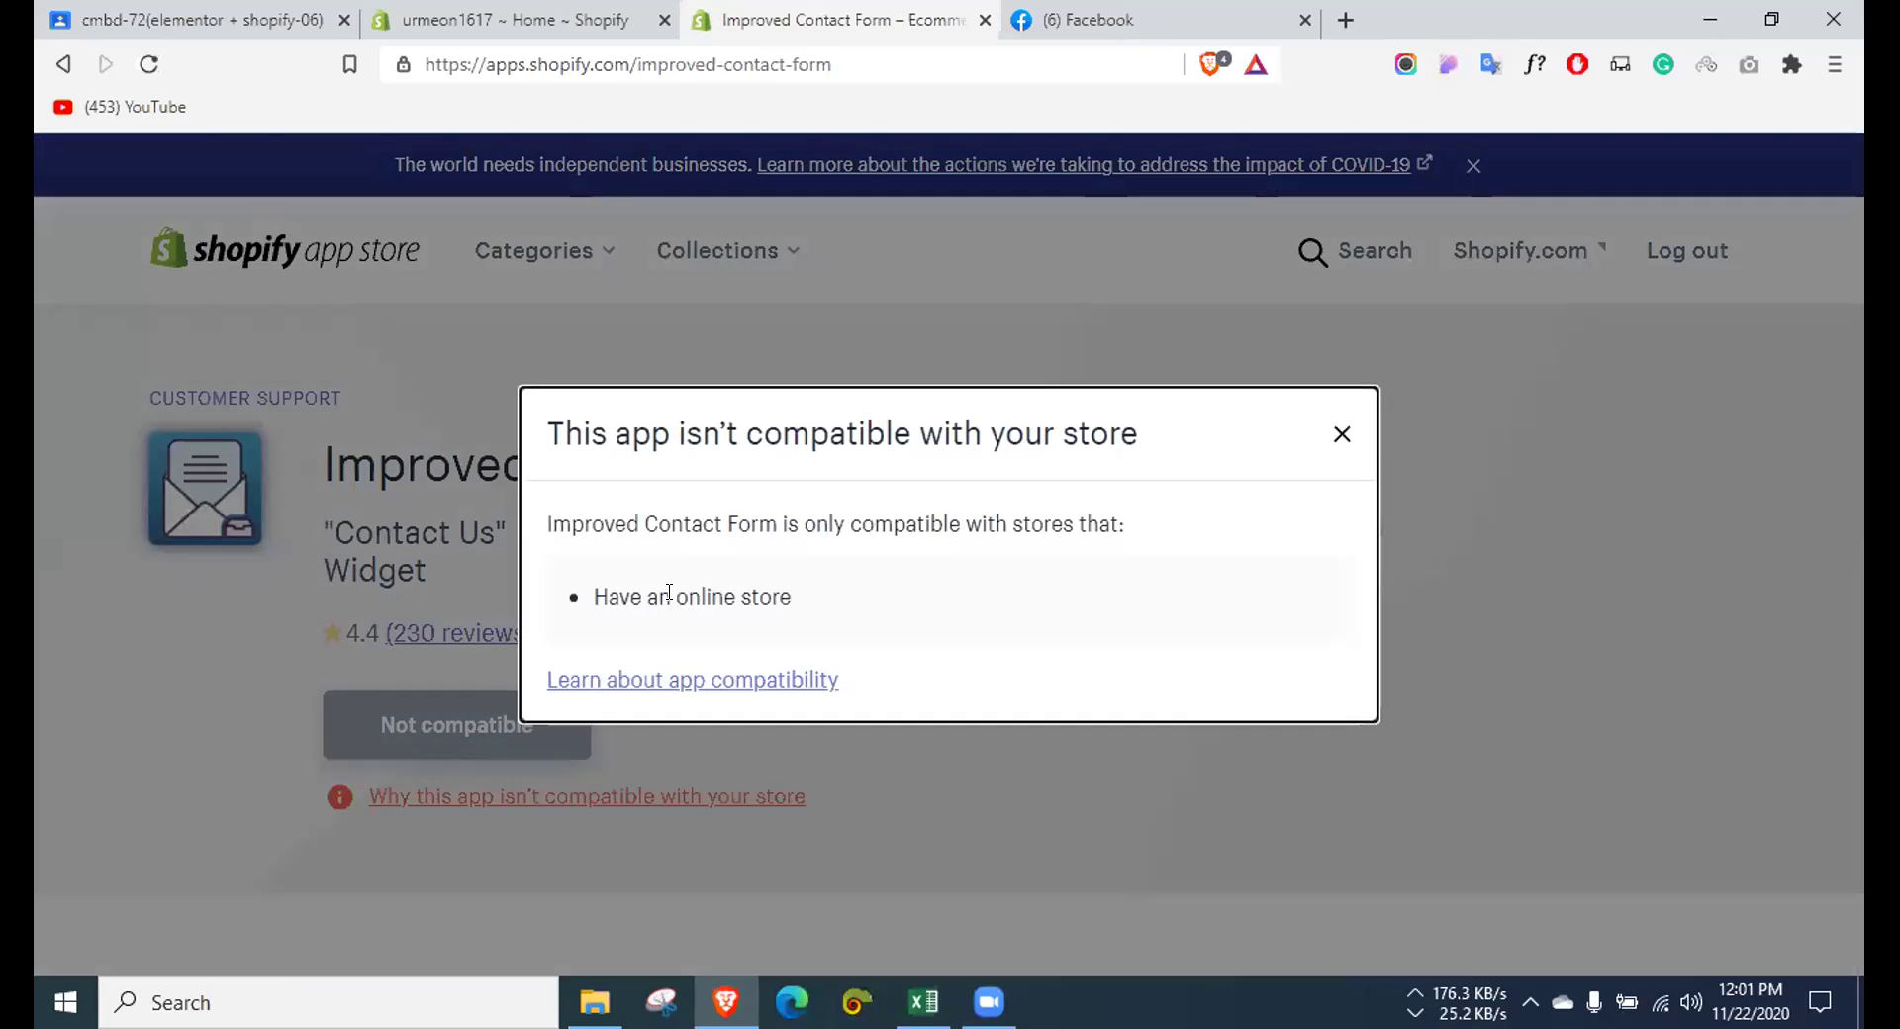
left_click_drag(615, 589, 1037, 612)
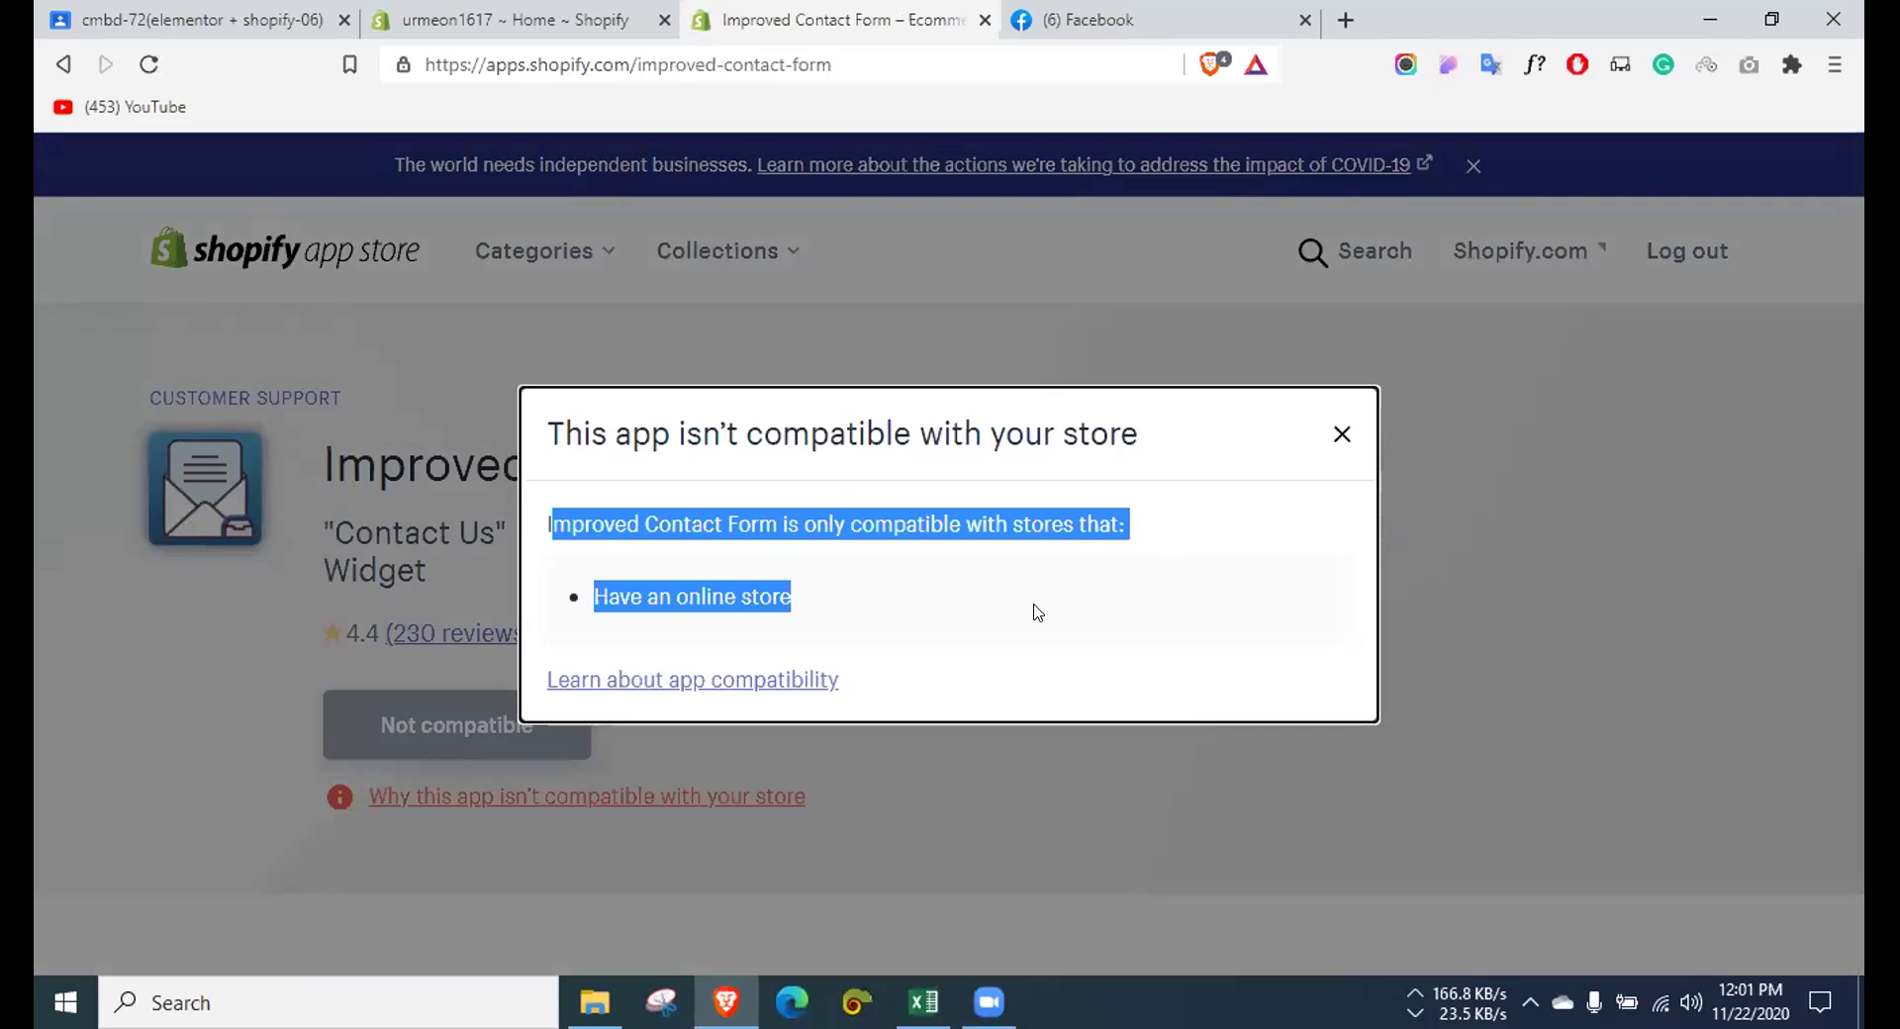
left_click(1037, 611)
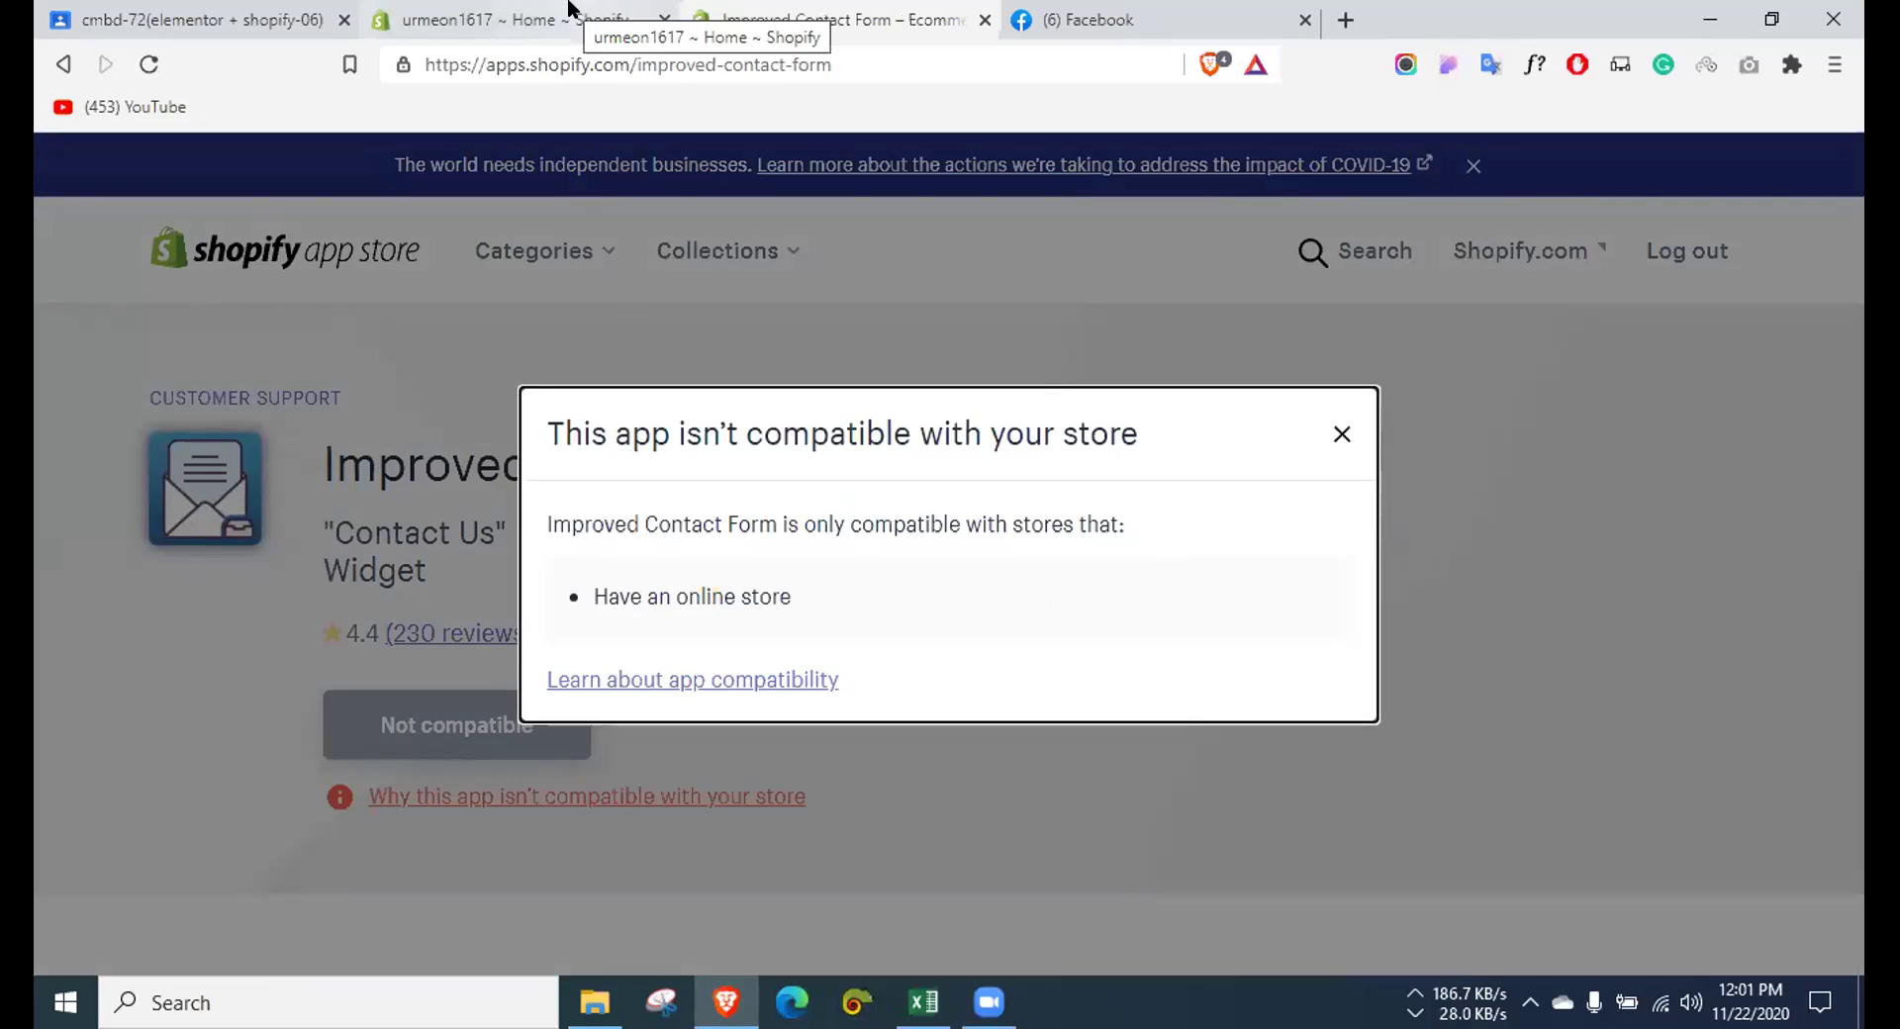
left_click(1331, 438)
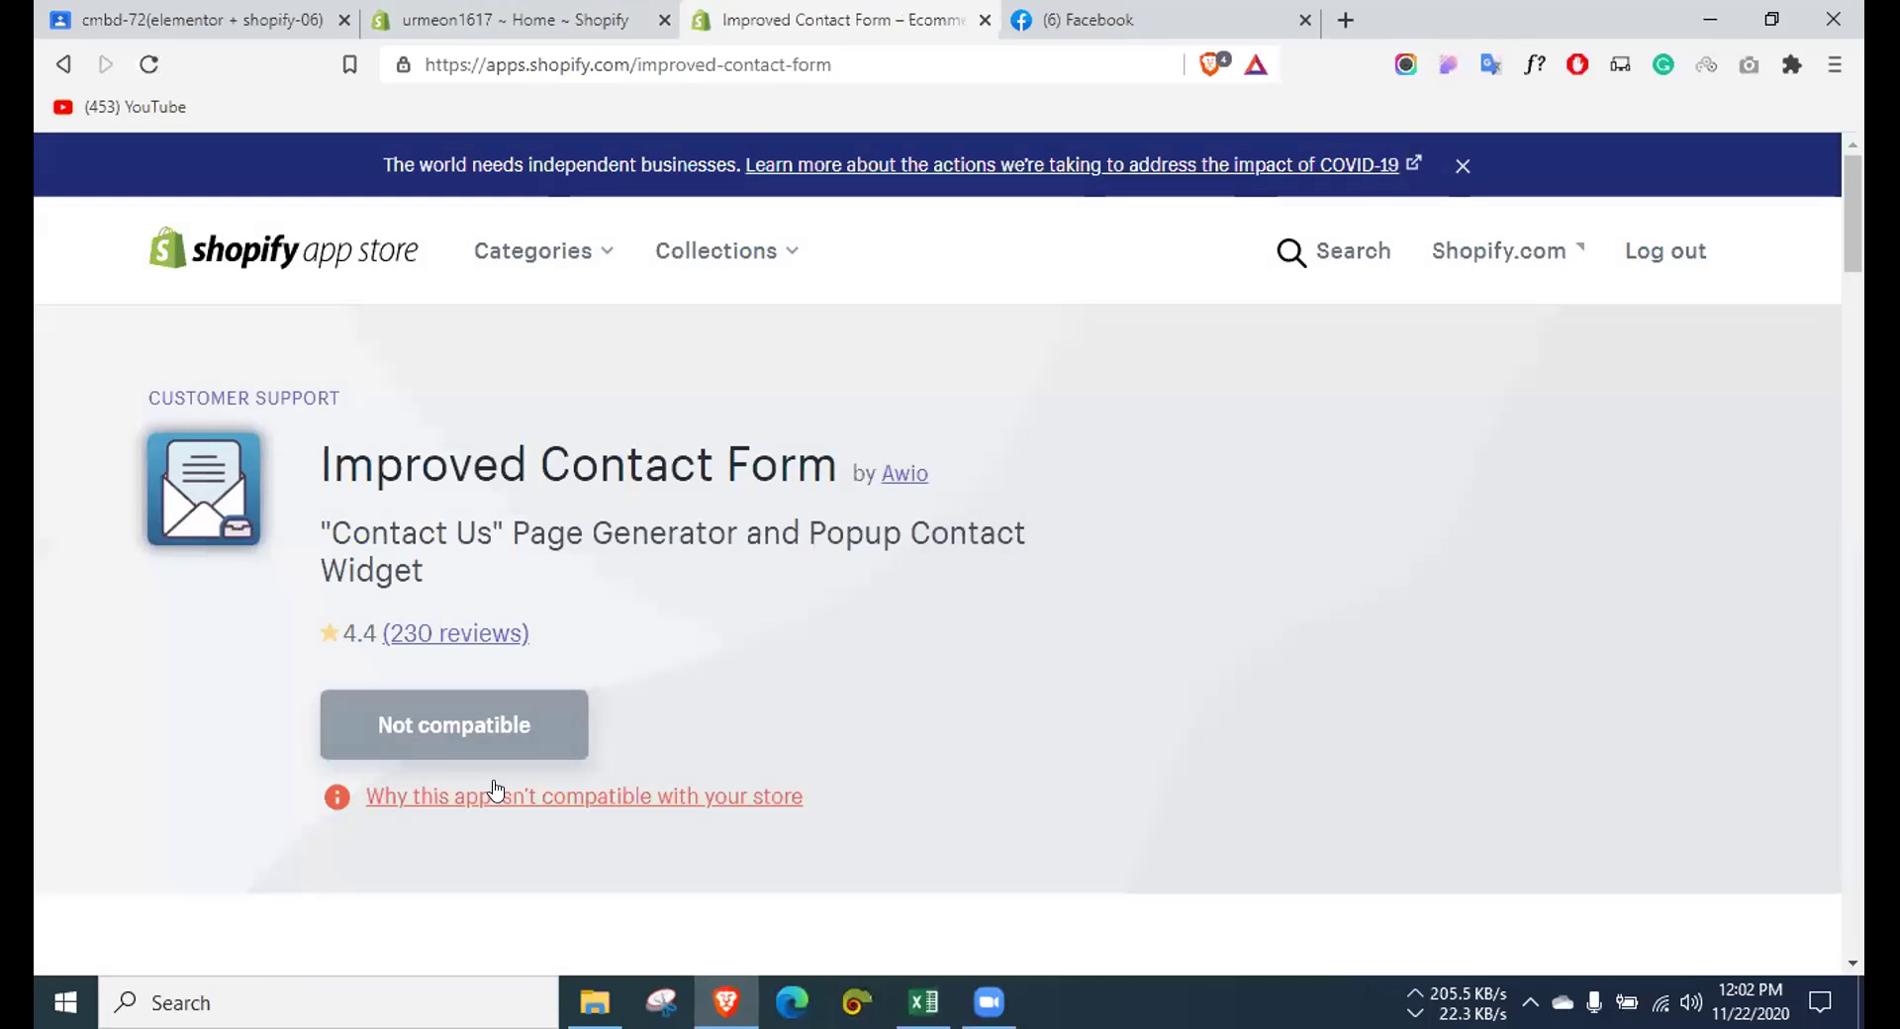
right_click(490, 791)
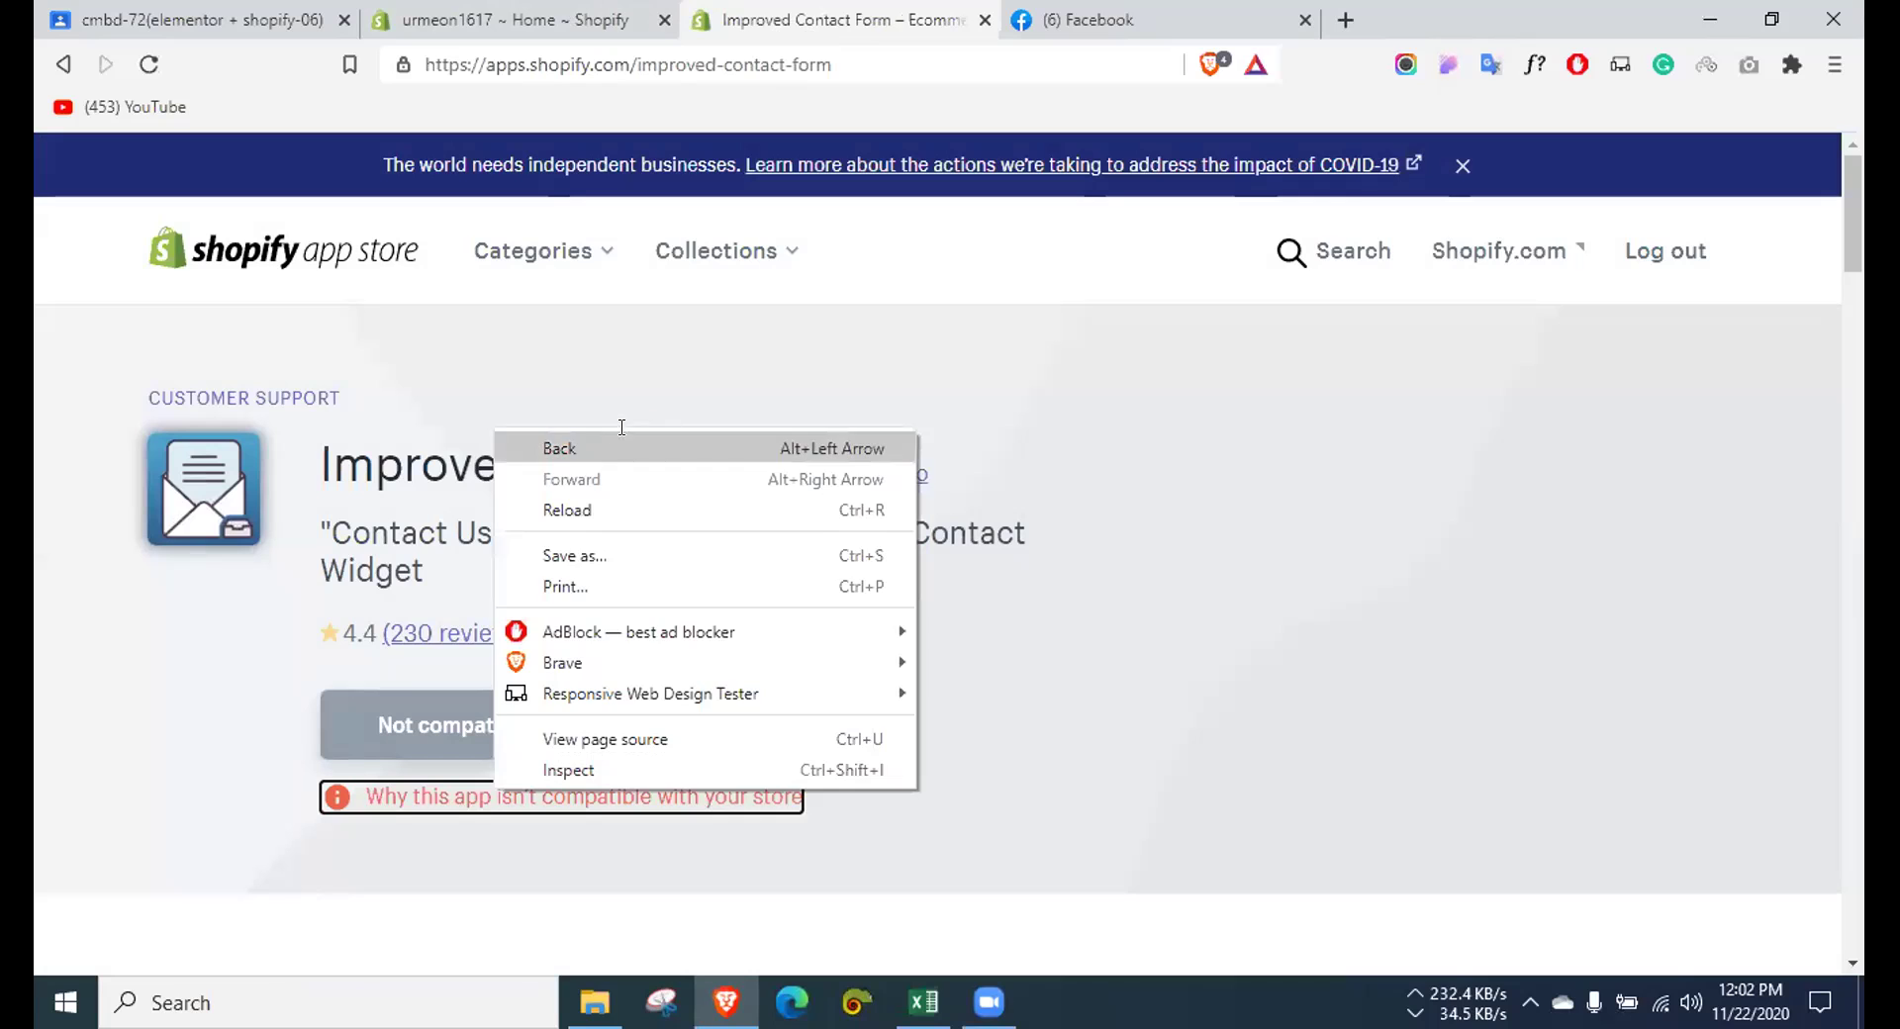
Step: Go back to the outage page and read through its check-back-later warning
left_click(543, 441)
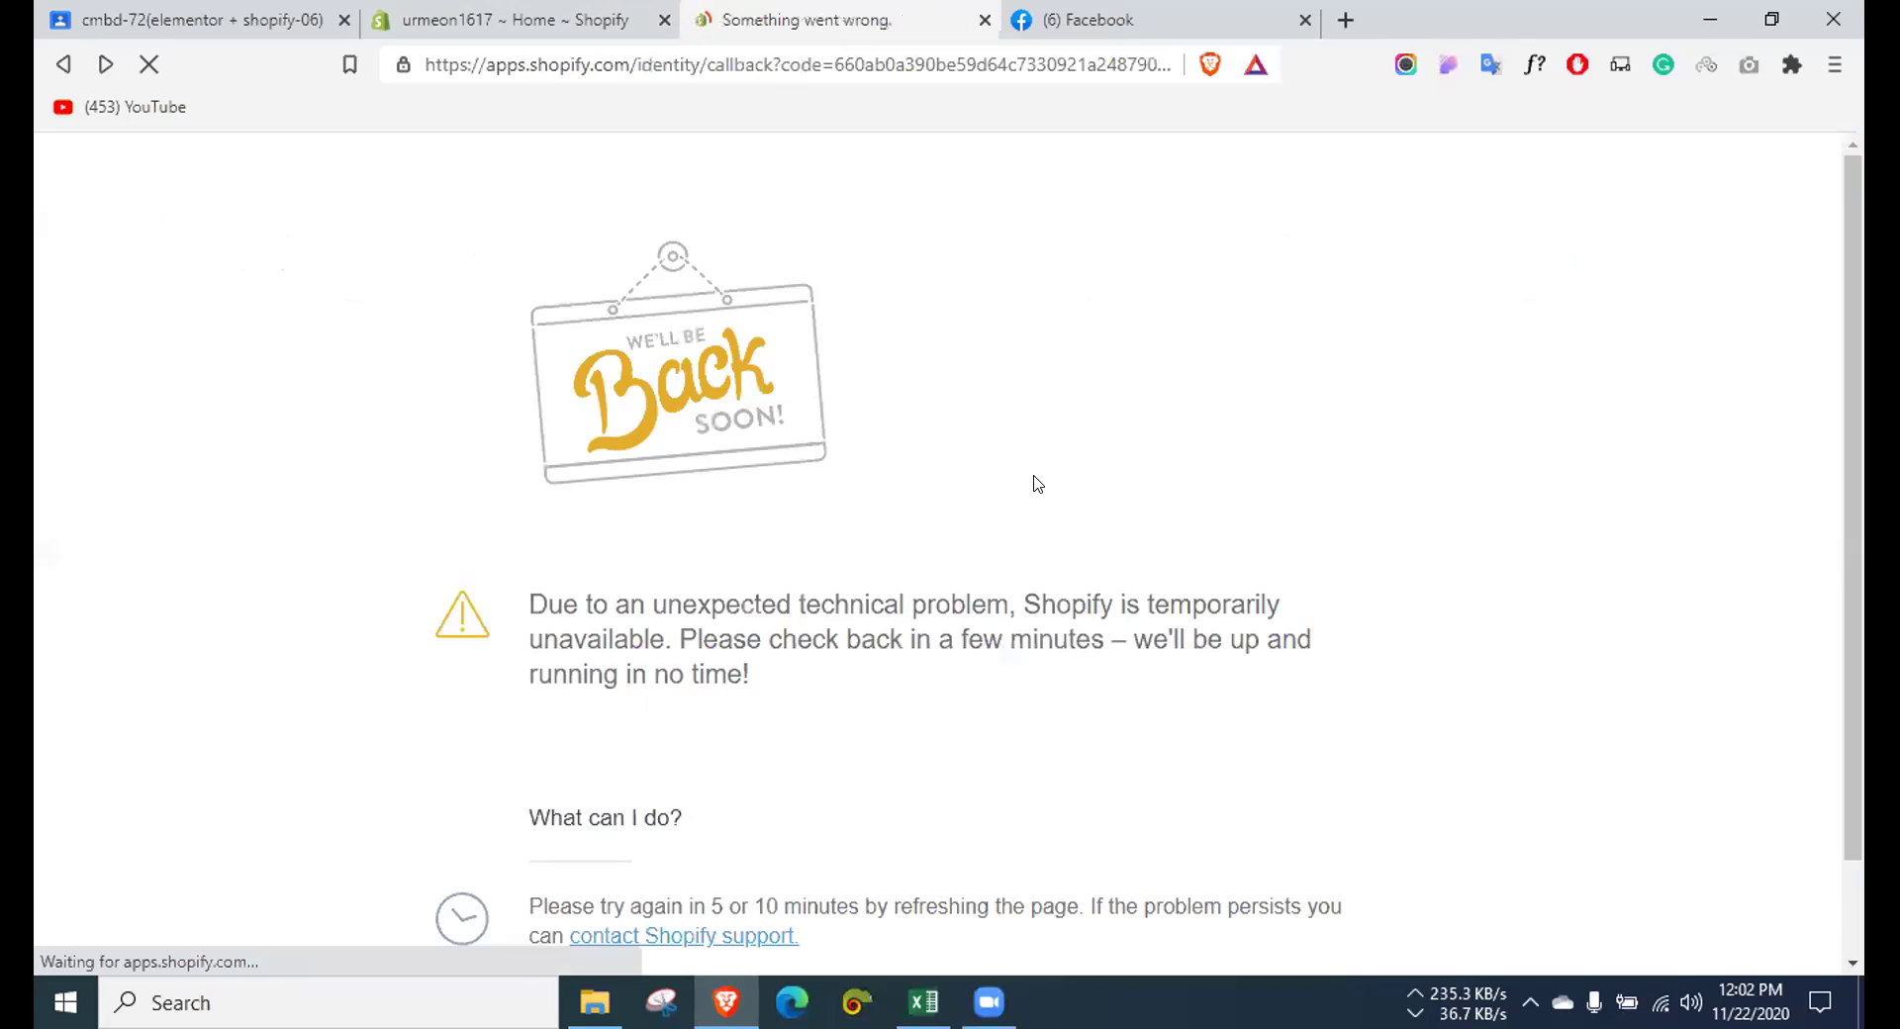
scroll(1034, 494, "down", 1)
left_click_drag(519, 492, 972, 594)
left_click(973, 595)
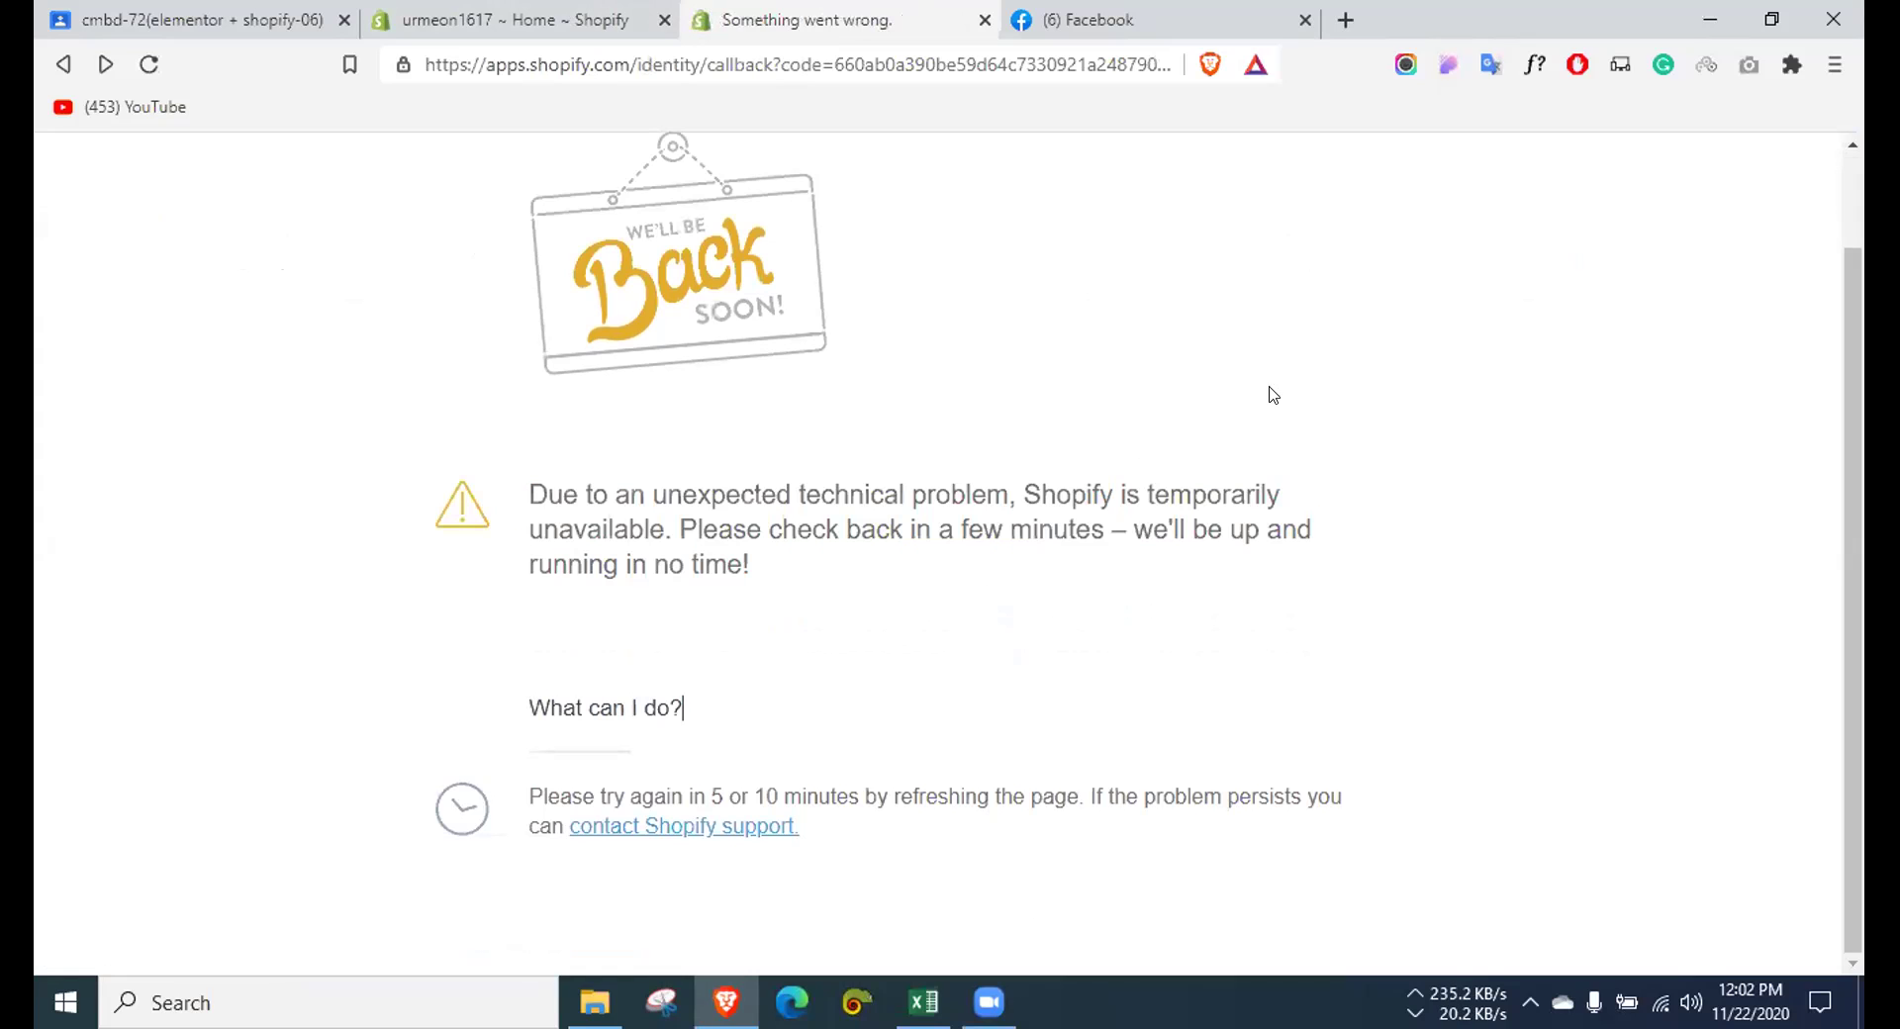
left_click_drag(671, 525, 900, 568)
left_click(1049, 610)
scroll(793, 656, "up", 1)
scroll(369, 385, "down", 1)
Step: Reload the outage page, return to the Improved Contact Form listing, and log out
left_click(150, 65)
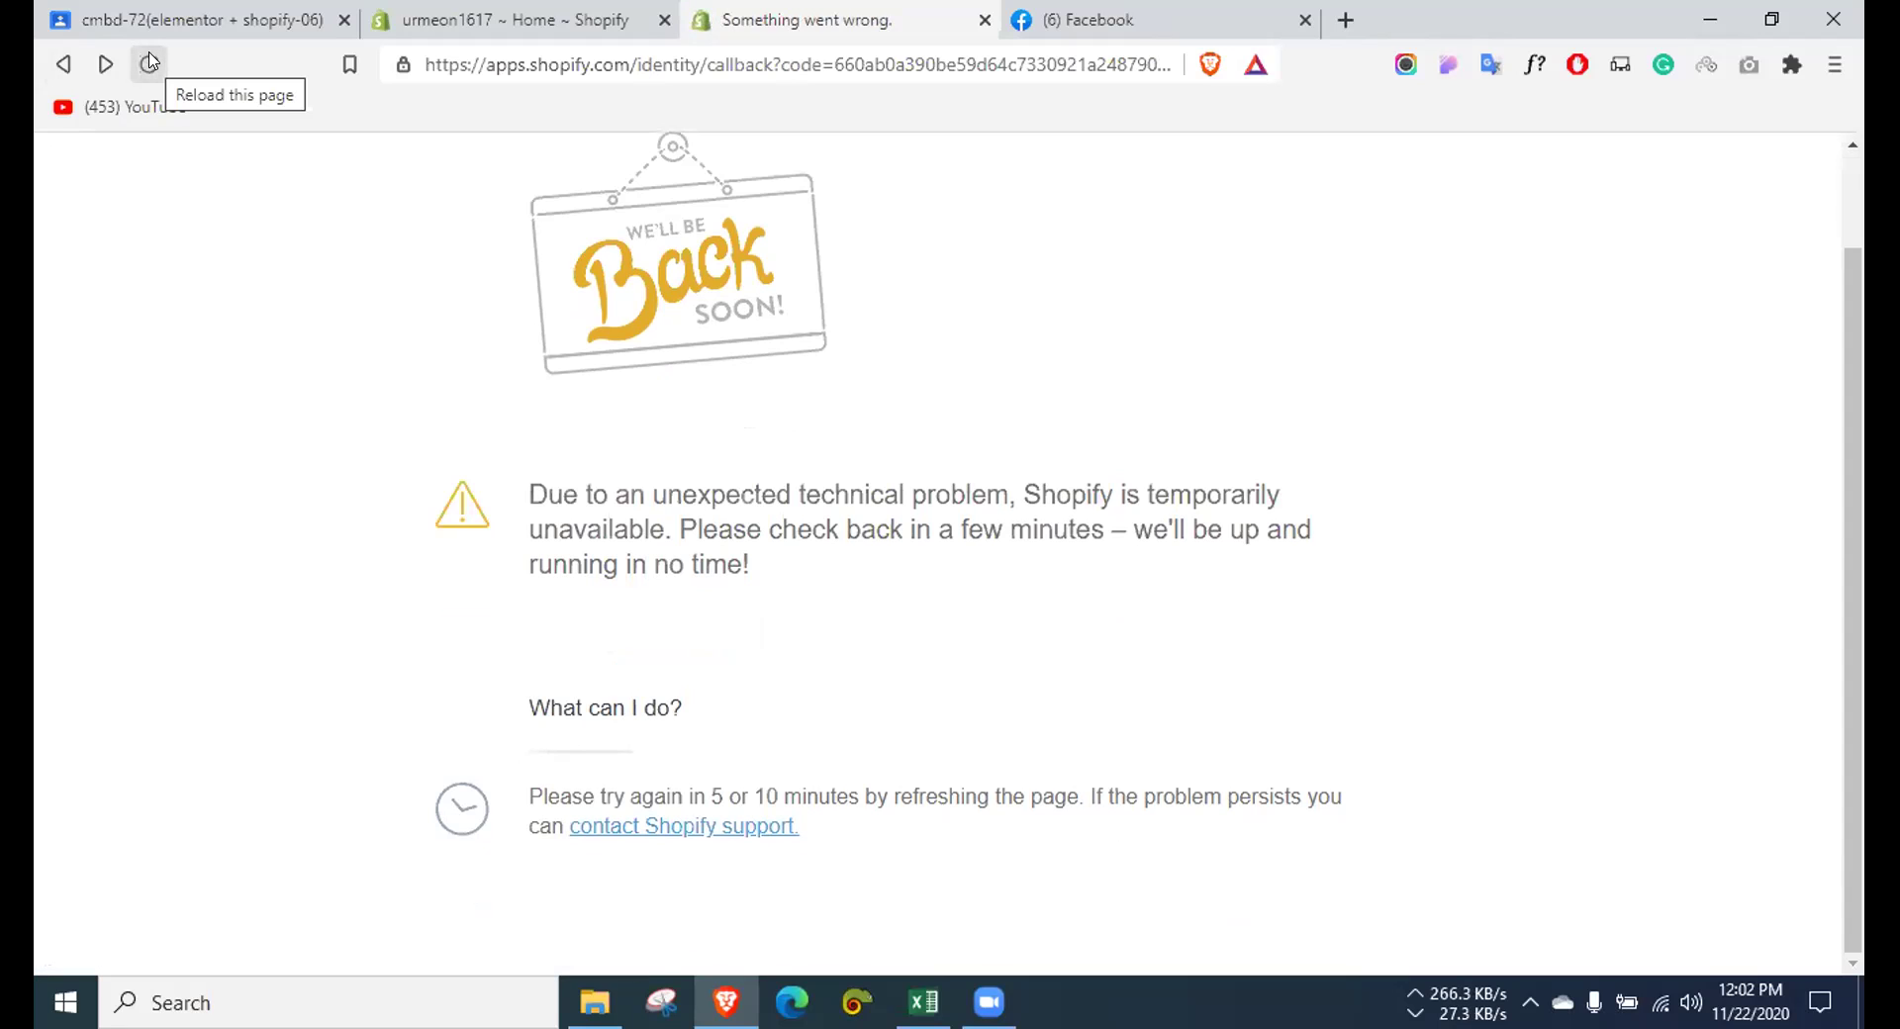
left_click(64, 64)
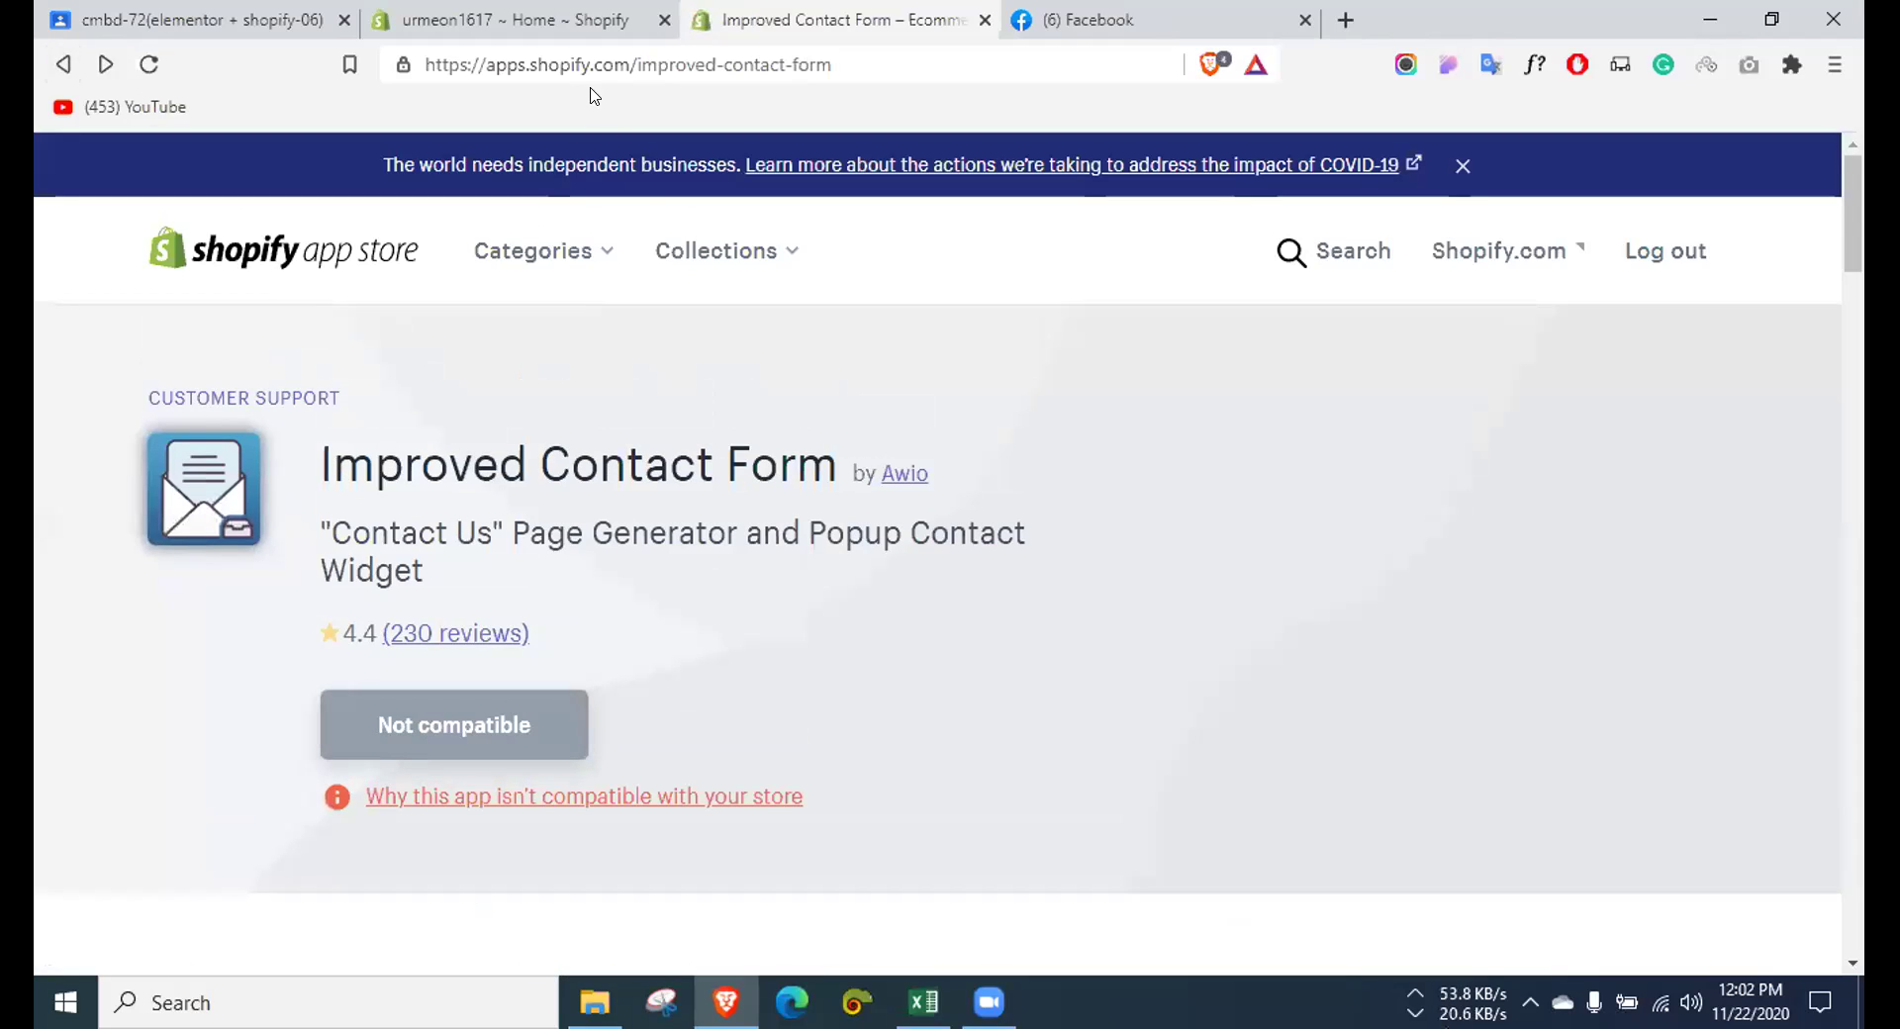
left_click(1635, 253)
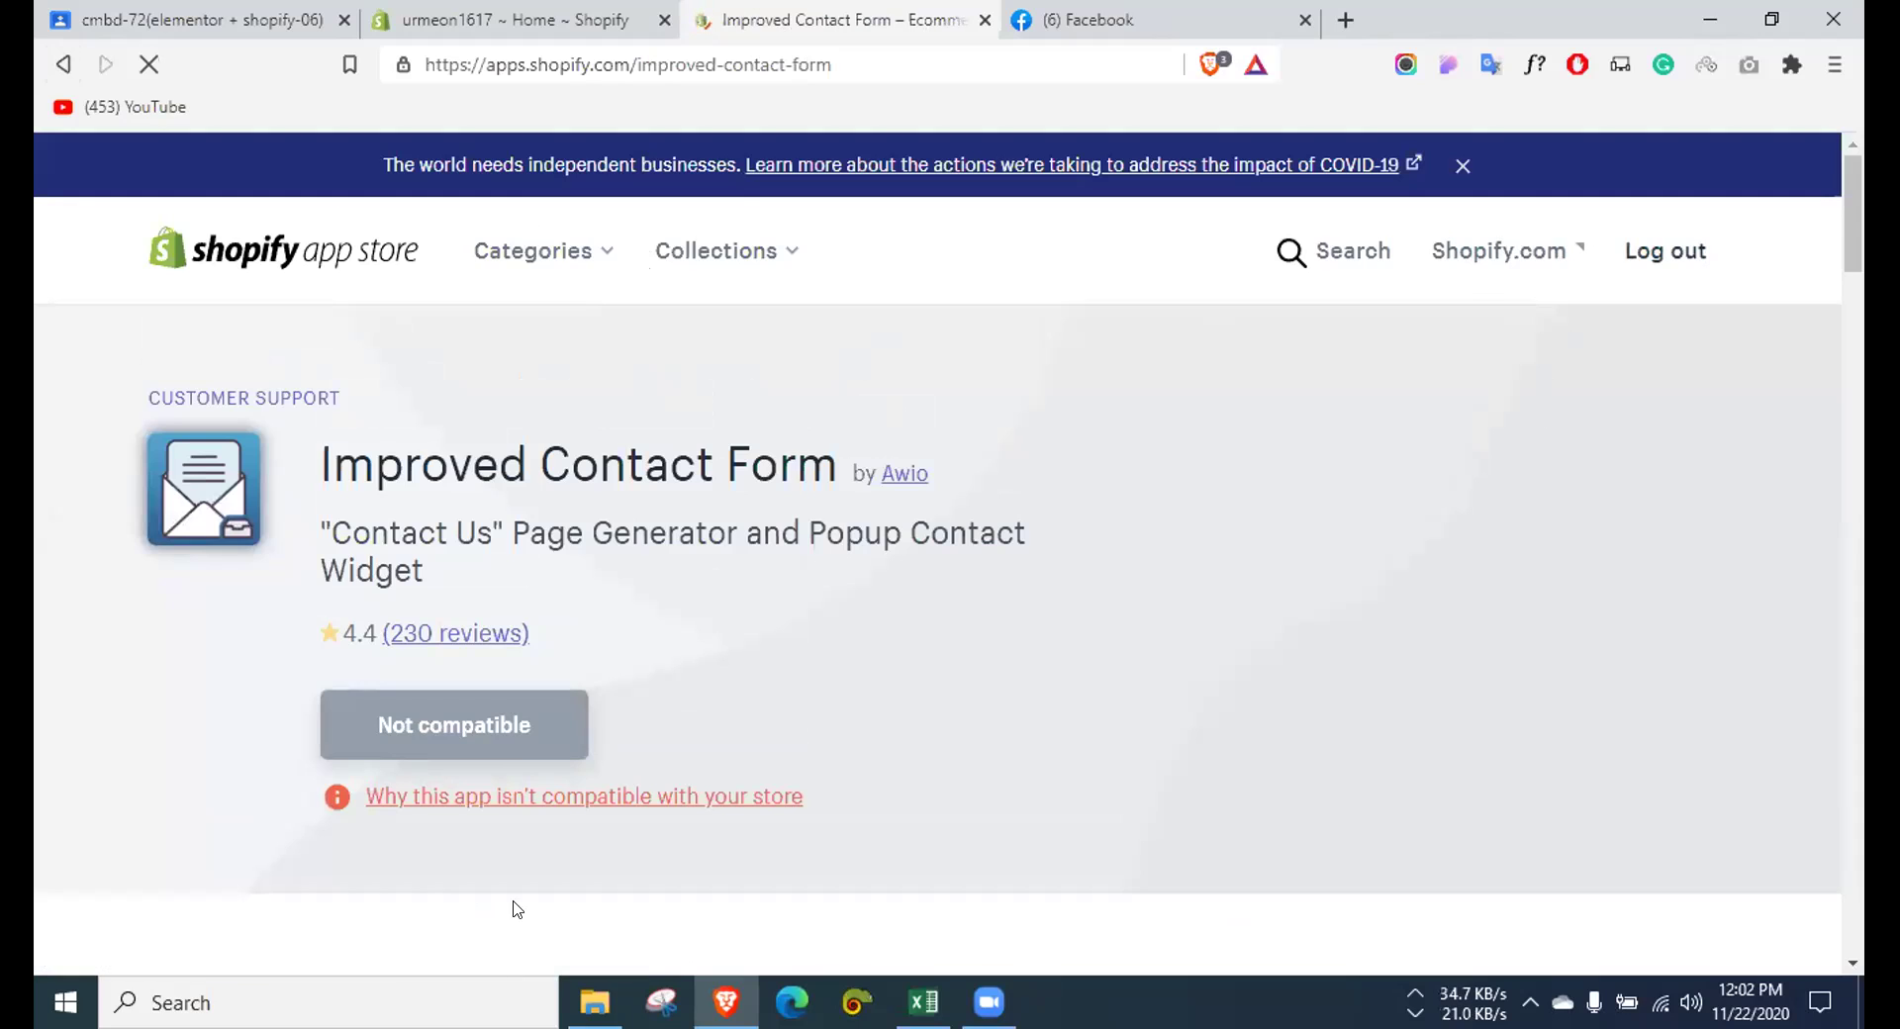
Step: Copy the site URL from the one-product shop .txt file in Shopify > VVI password, then start logging in
left_click(594, 1003)
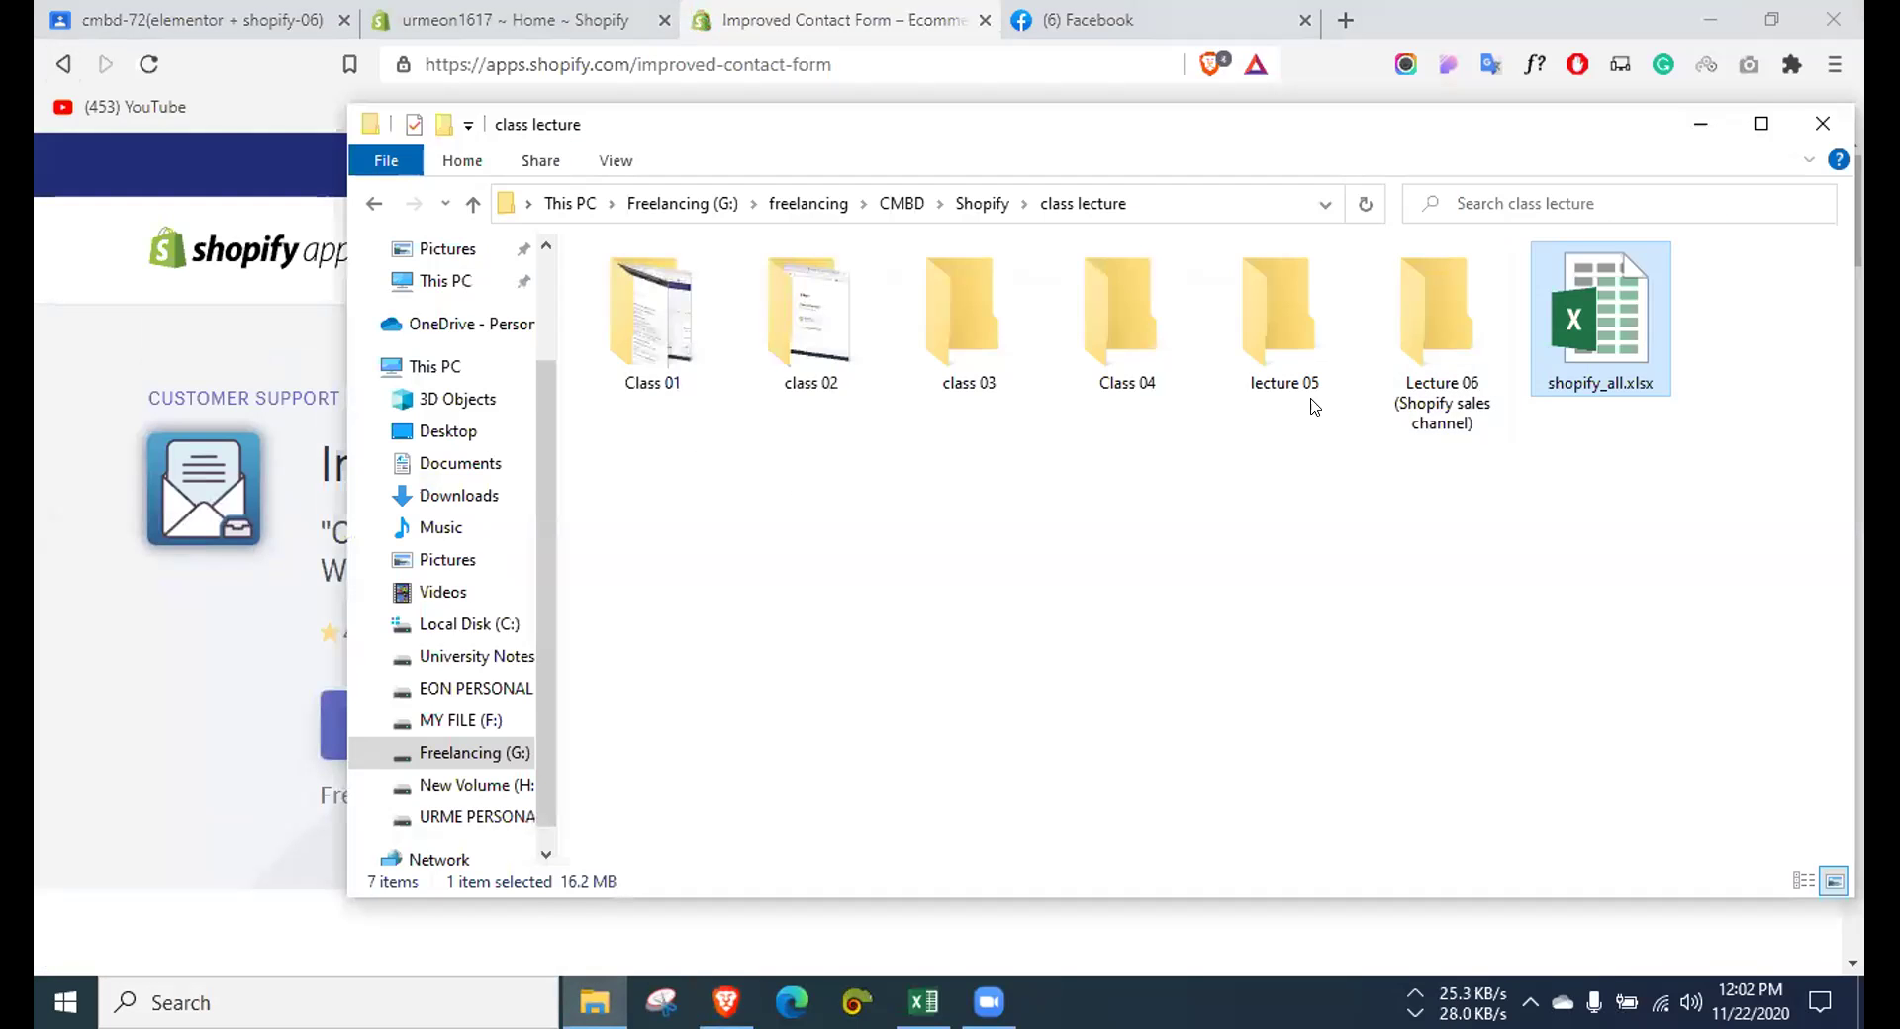
left_click(375, 203)
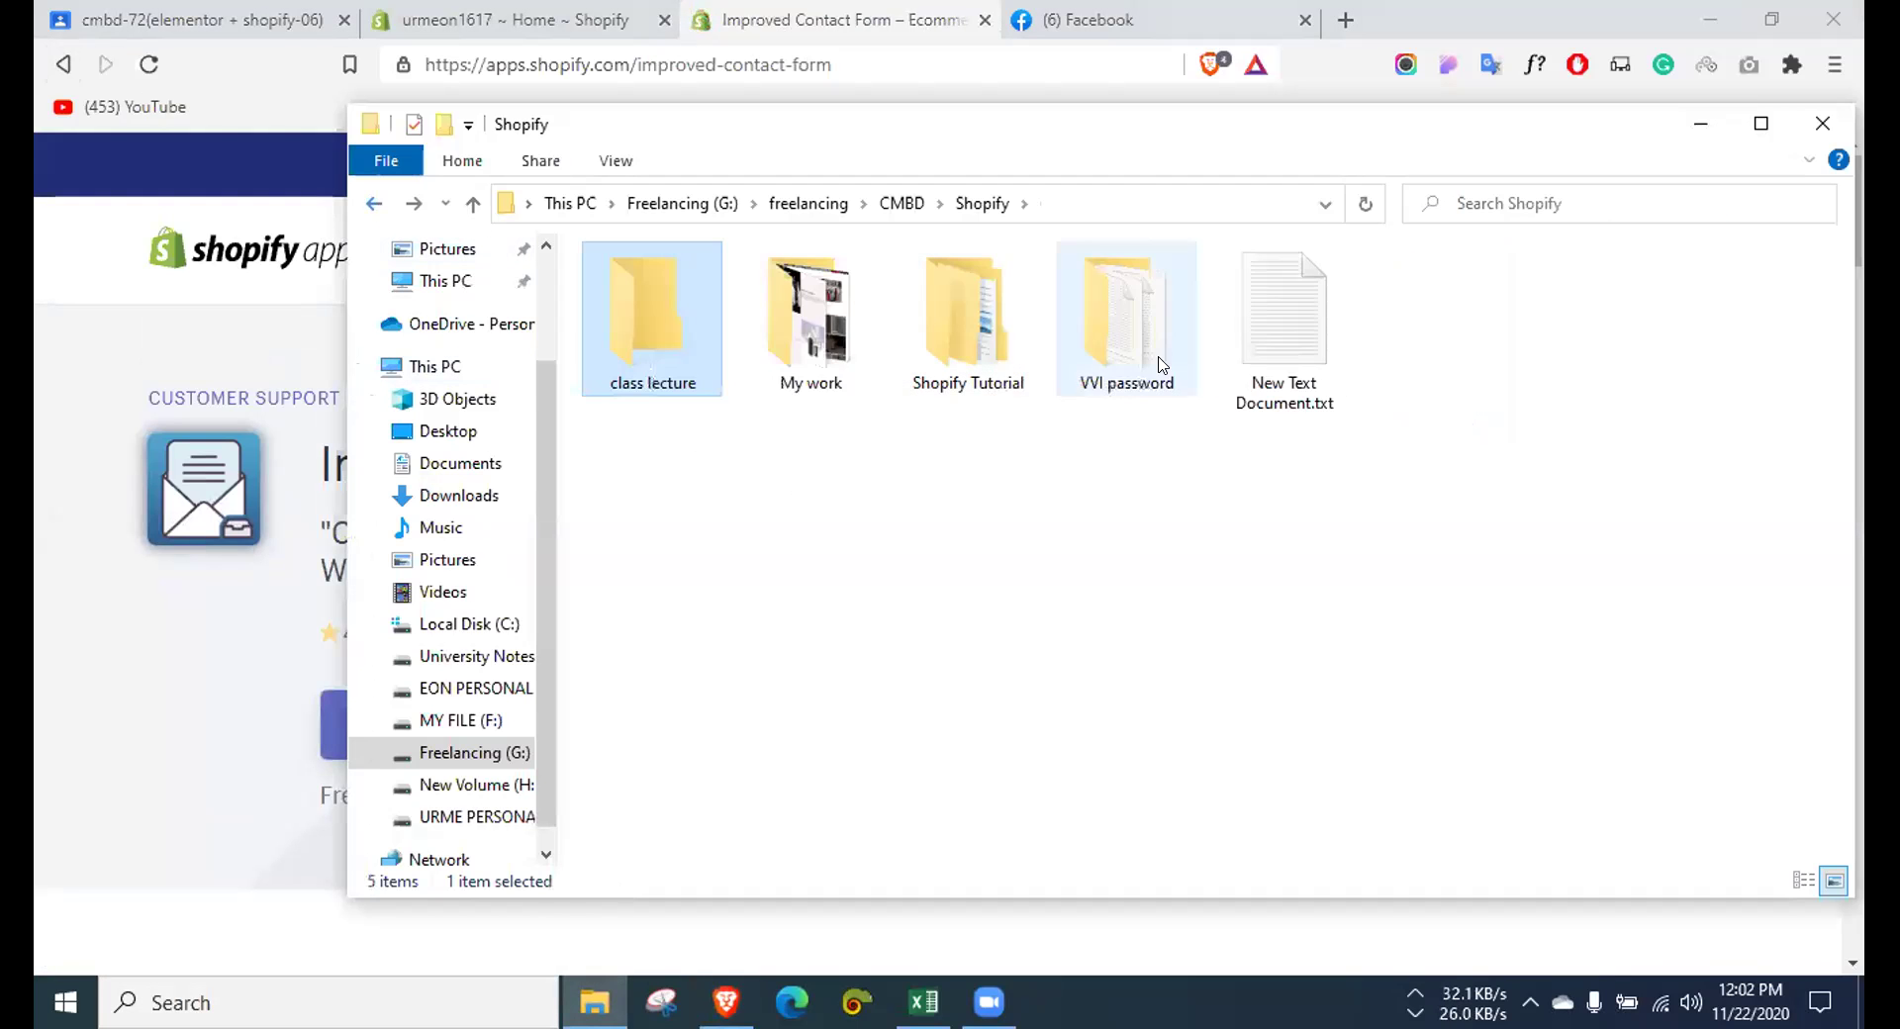
double_click(1136, 333)
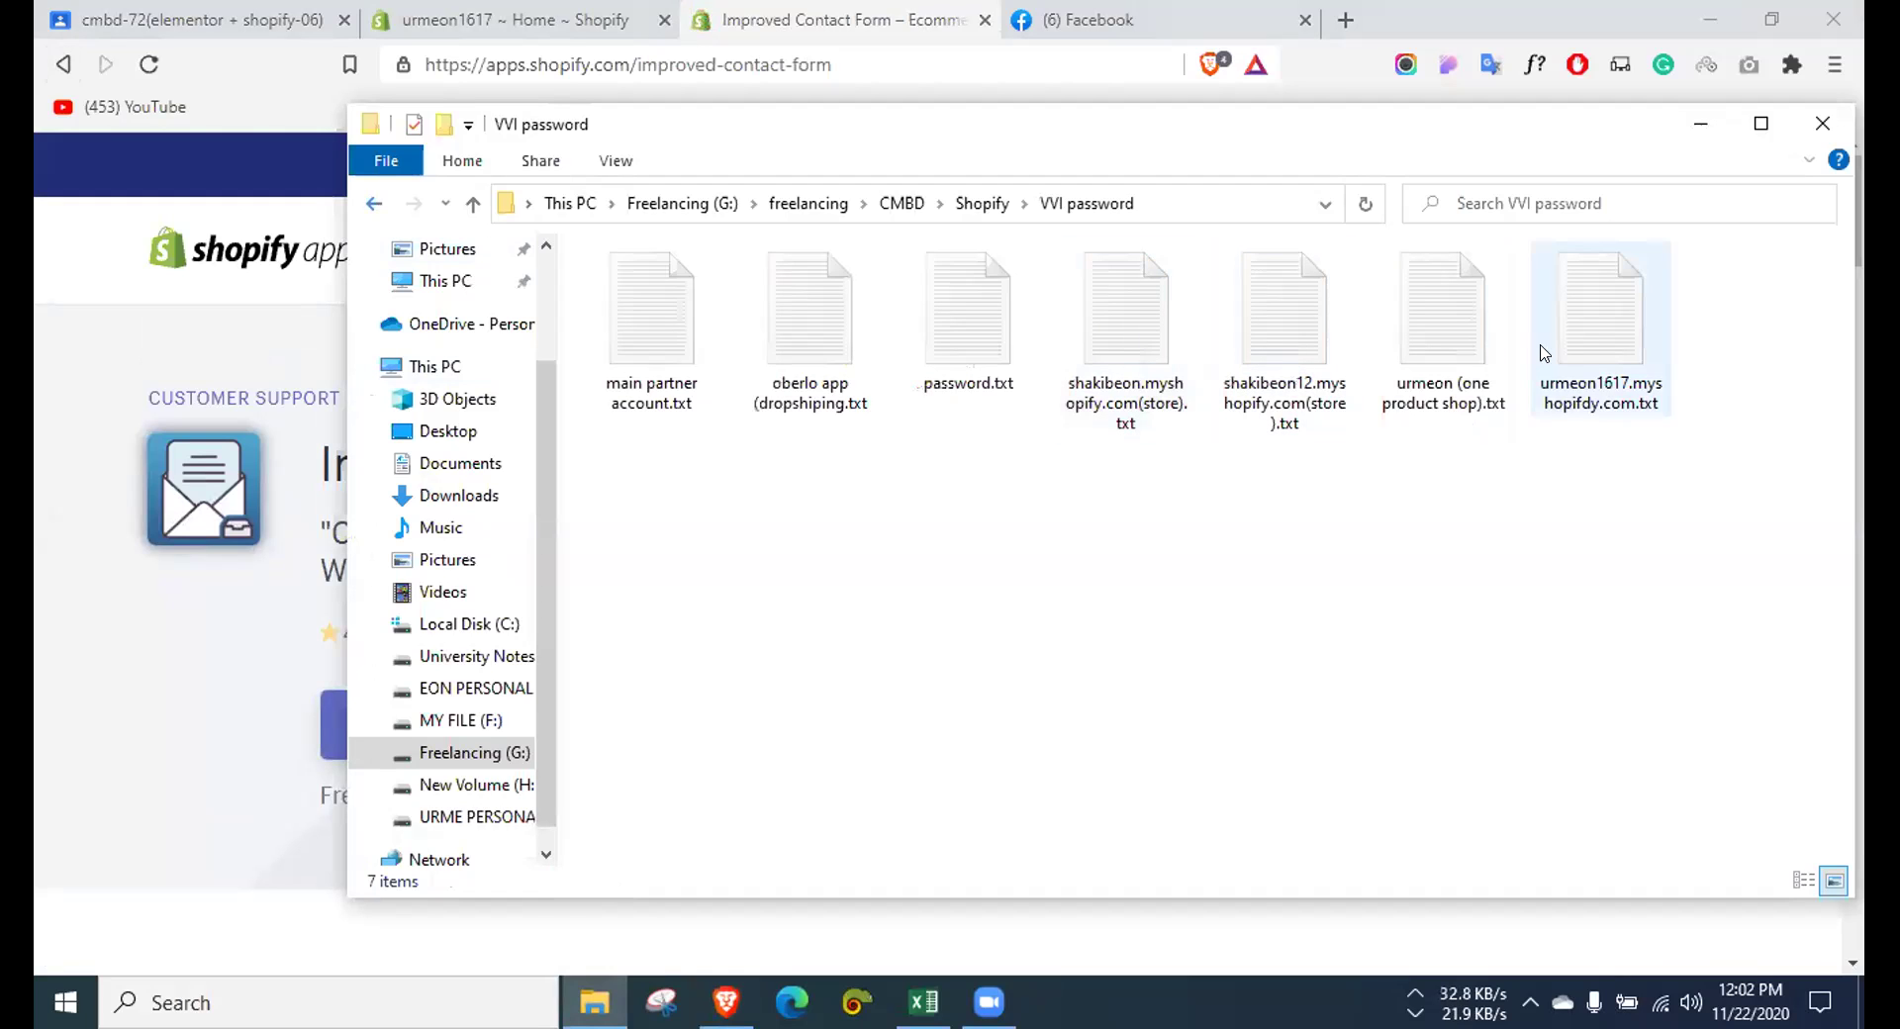
double_click(1460, 341)
left_click_drag(911, 281, 696, 281)
key("ctrl+c")
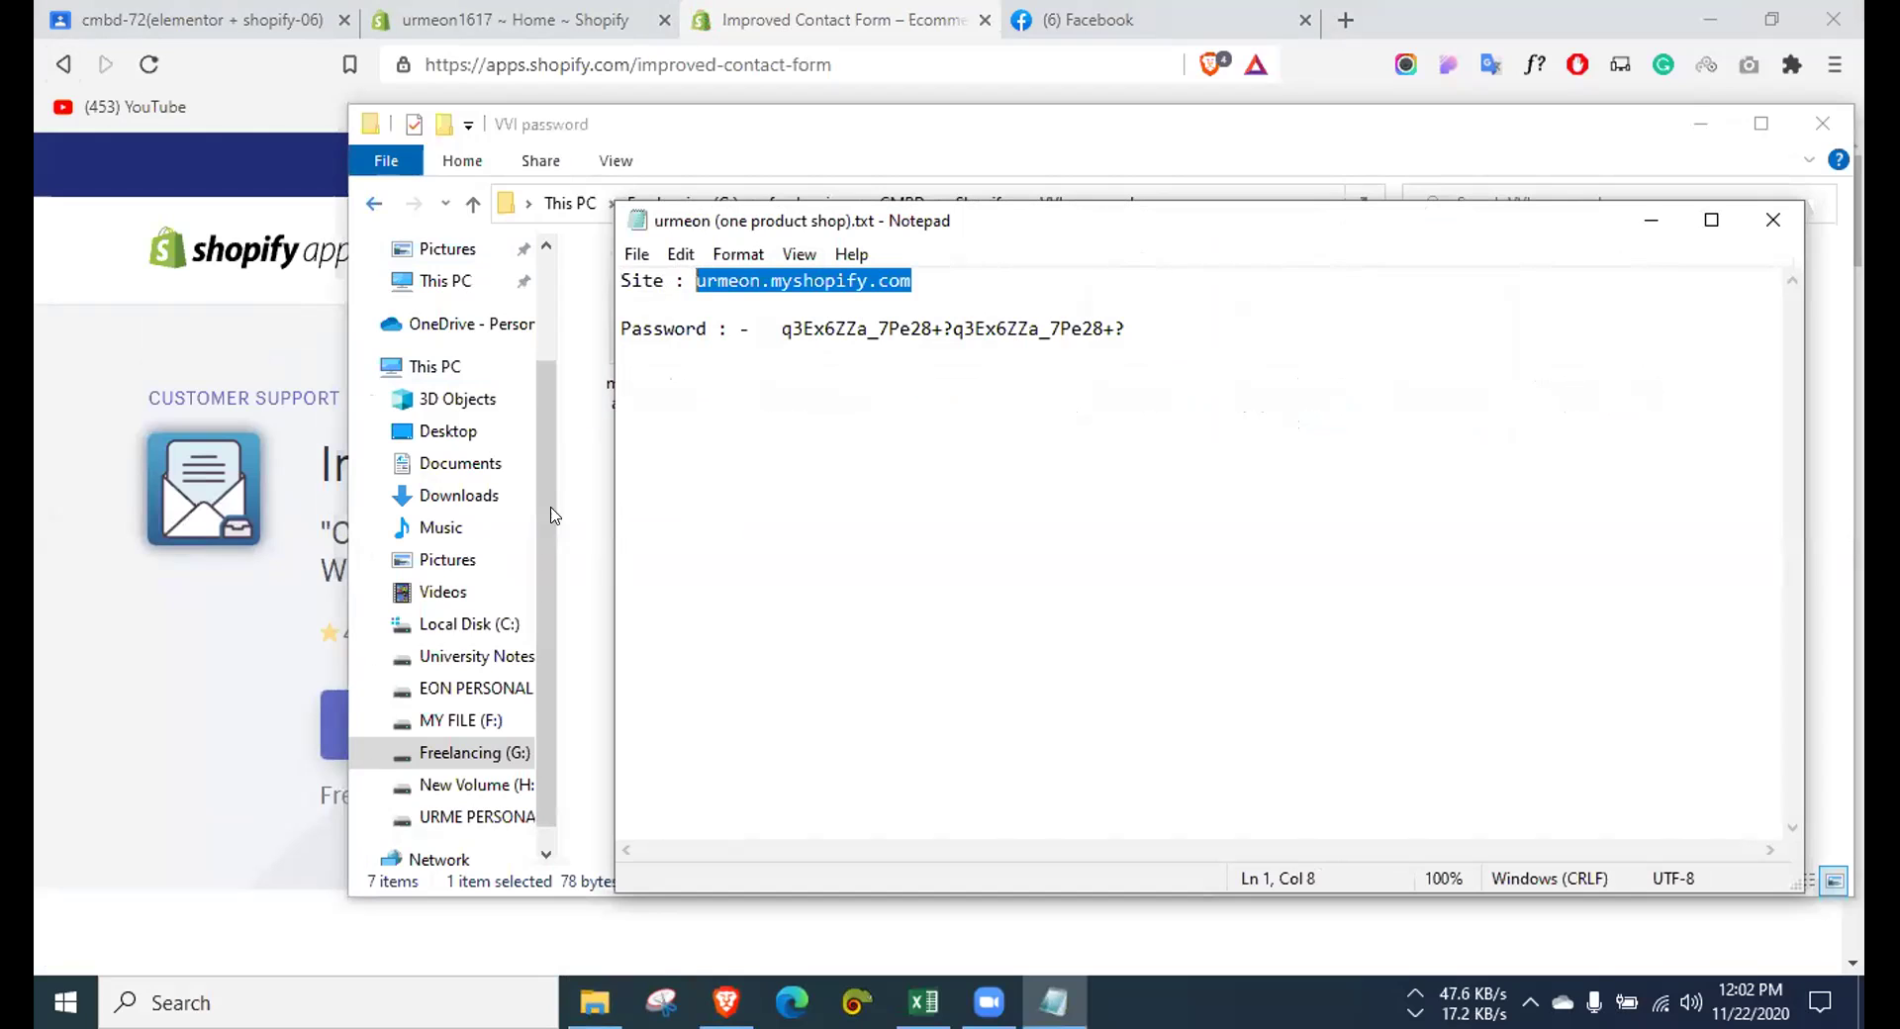
left_click(240, 785)
left_click(1658, 252)
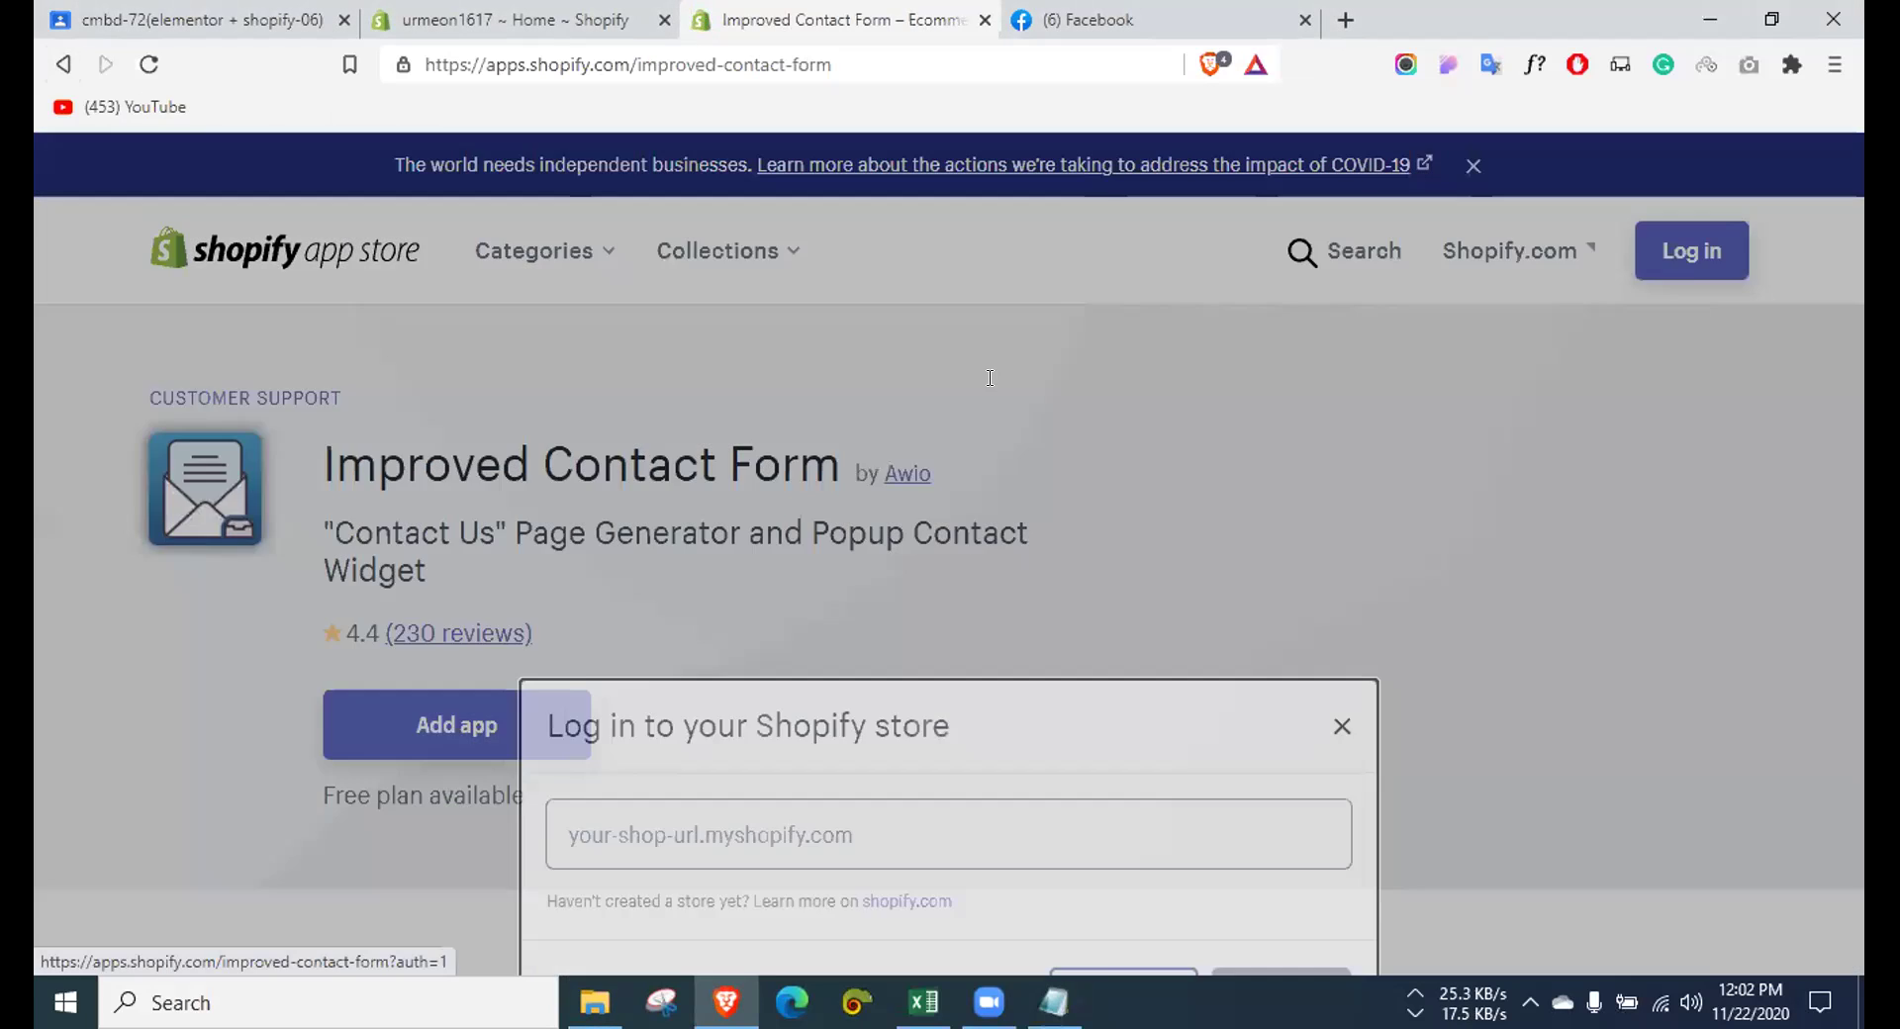
Step: Paste the copied store address into the login dialog and choose the existing account
left_click(776, 520)
key("ctrl+v")
left_click(1302, 683)
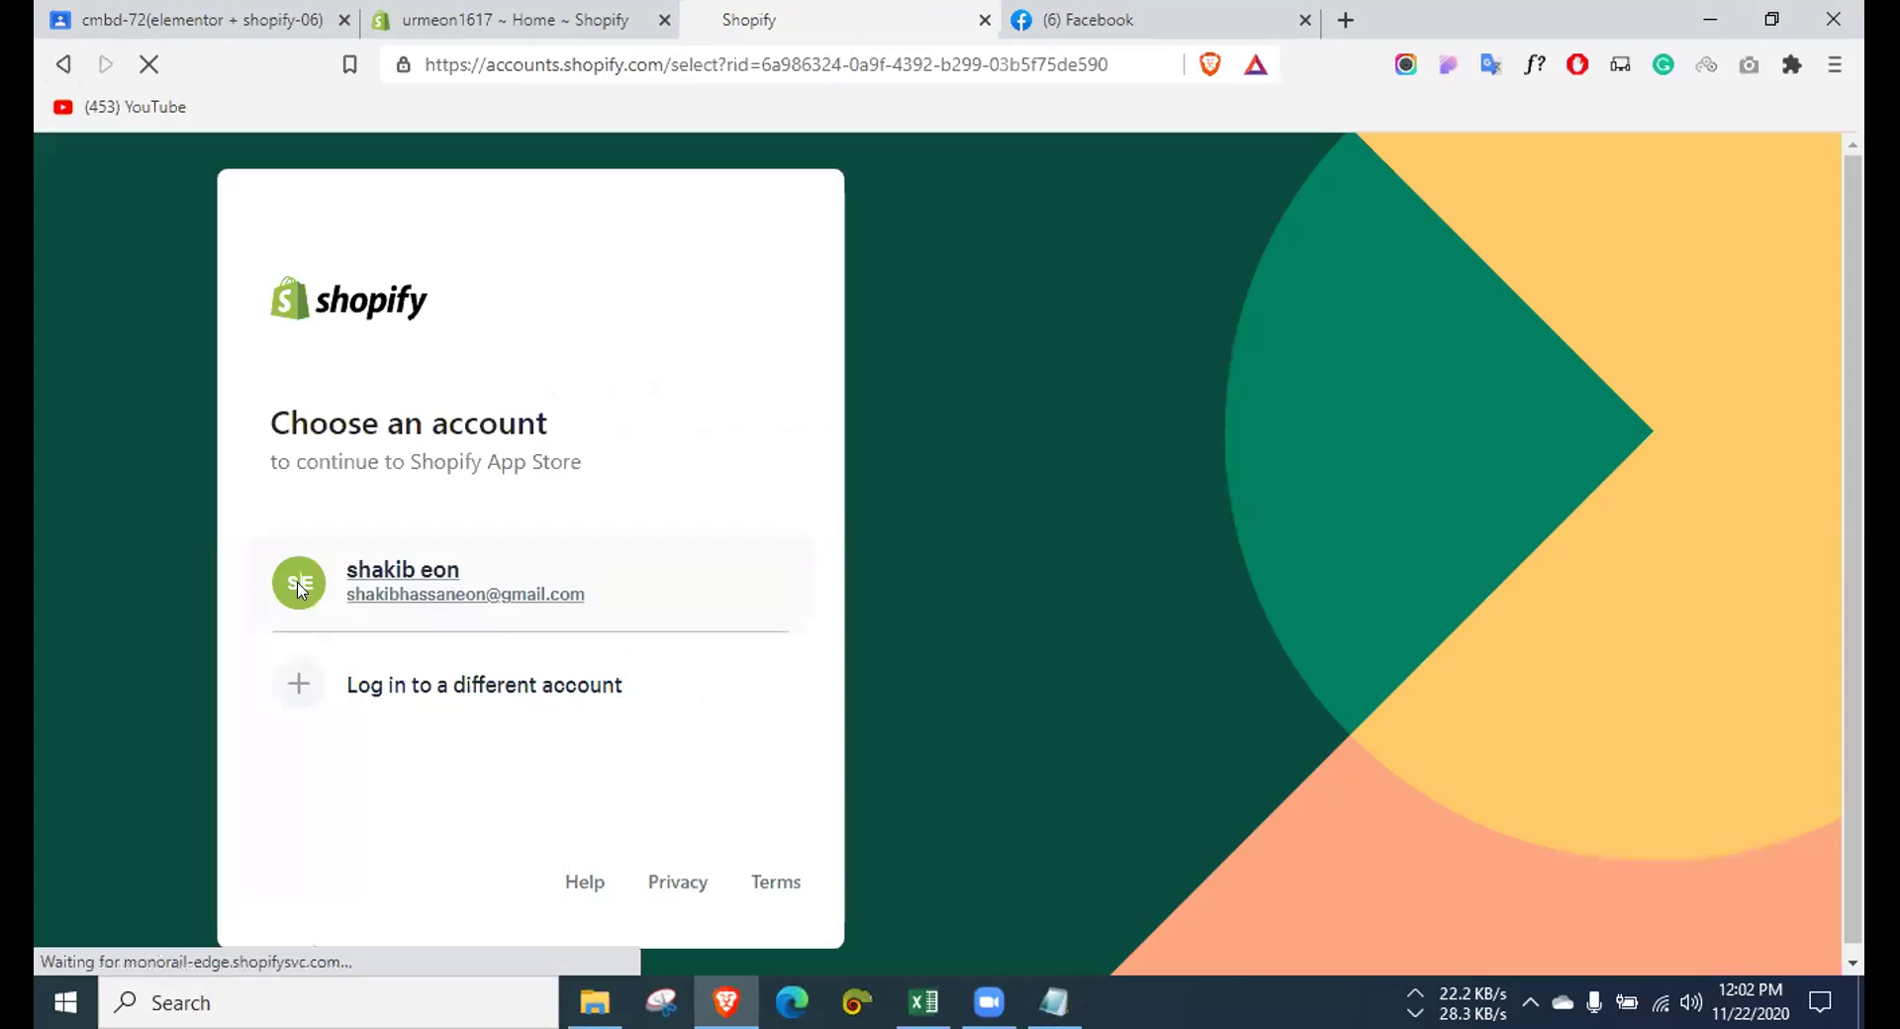
left_click(299, 588)
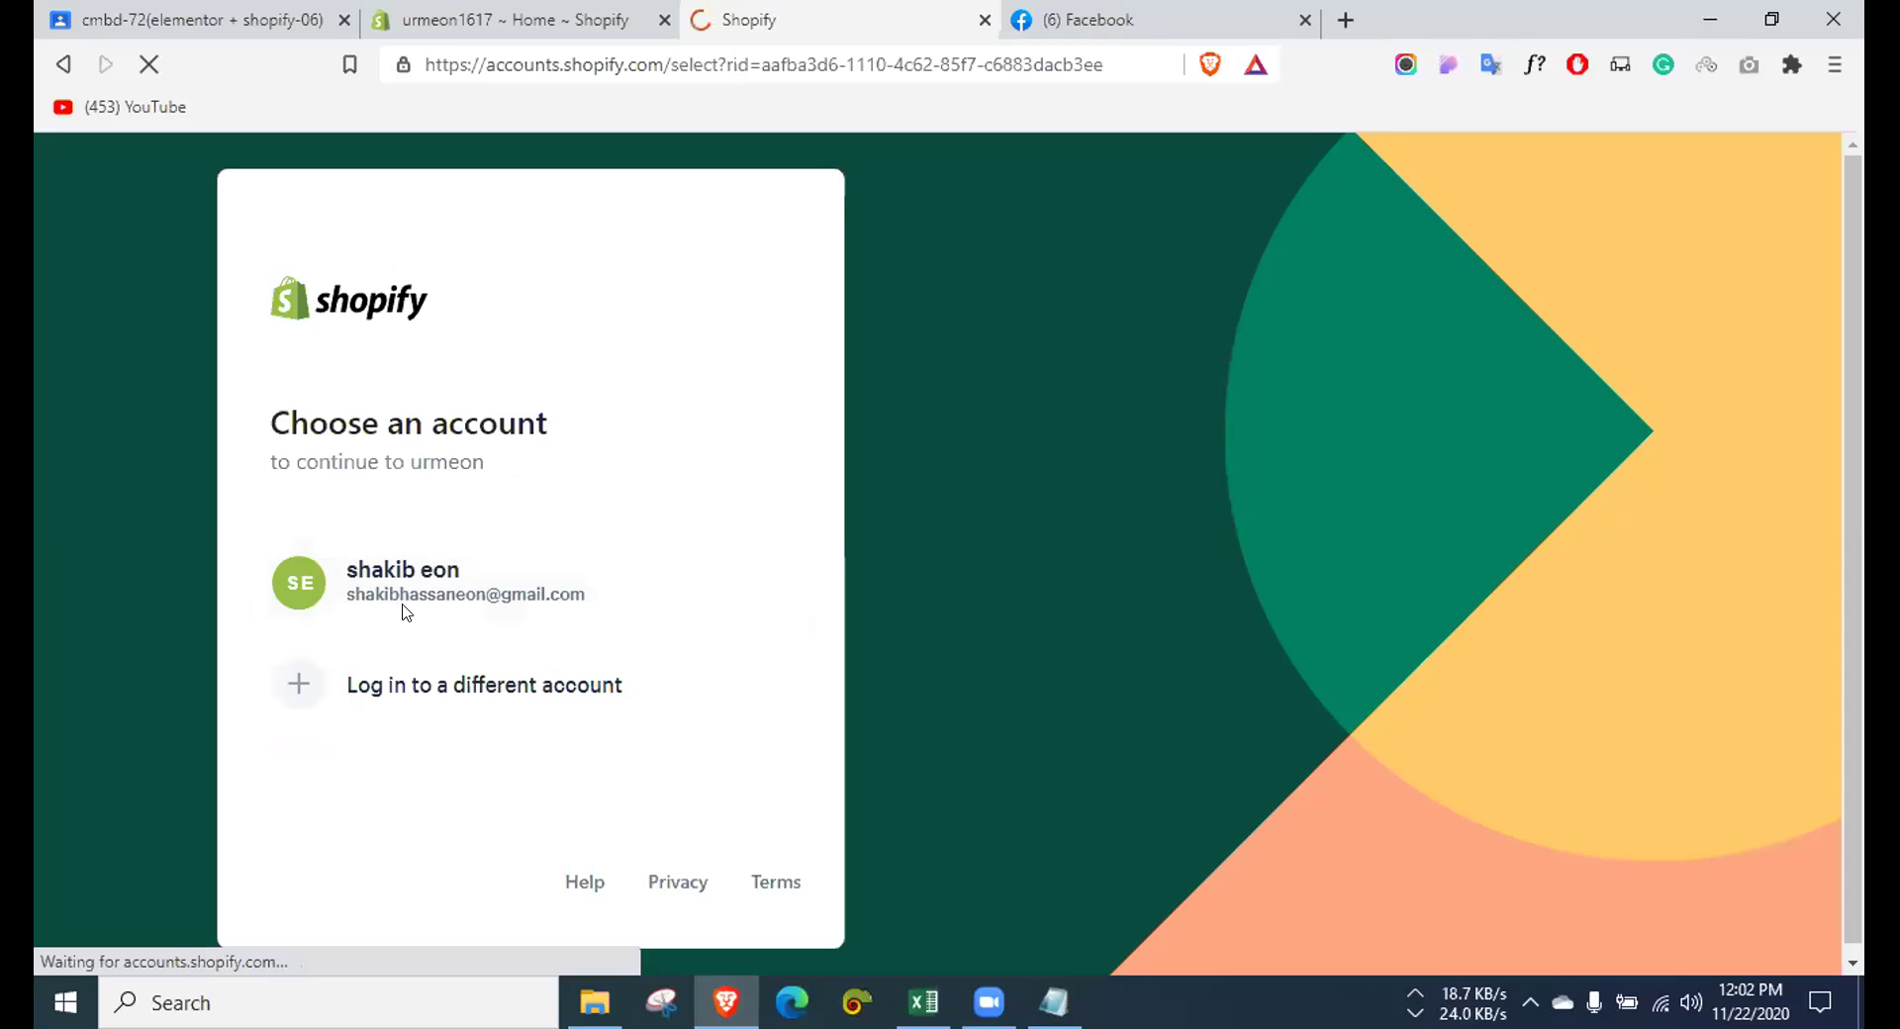
left_click(396, 569)
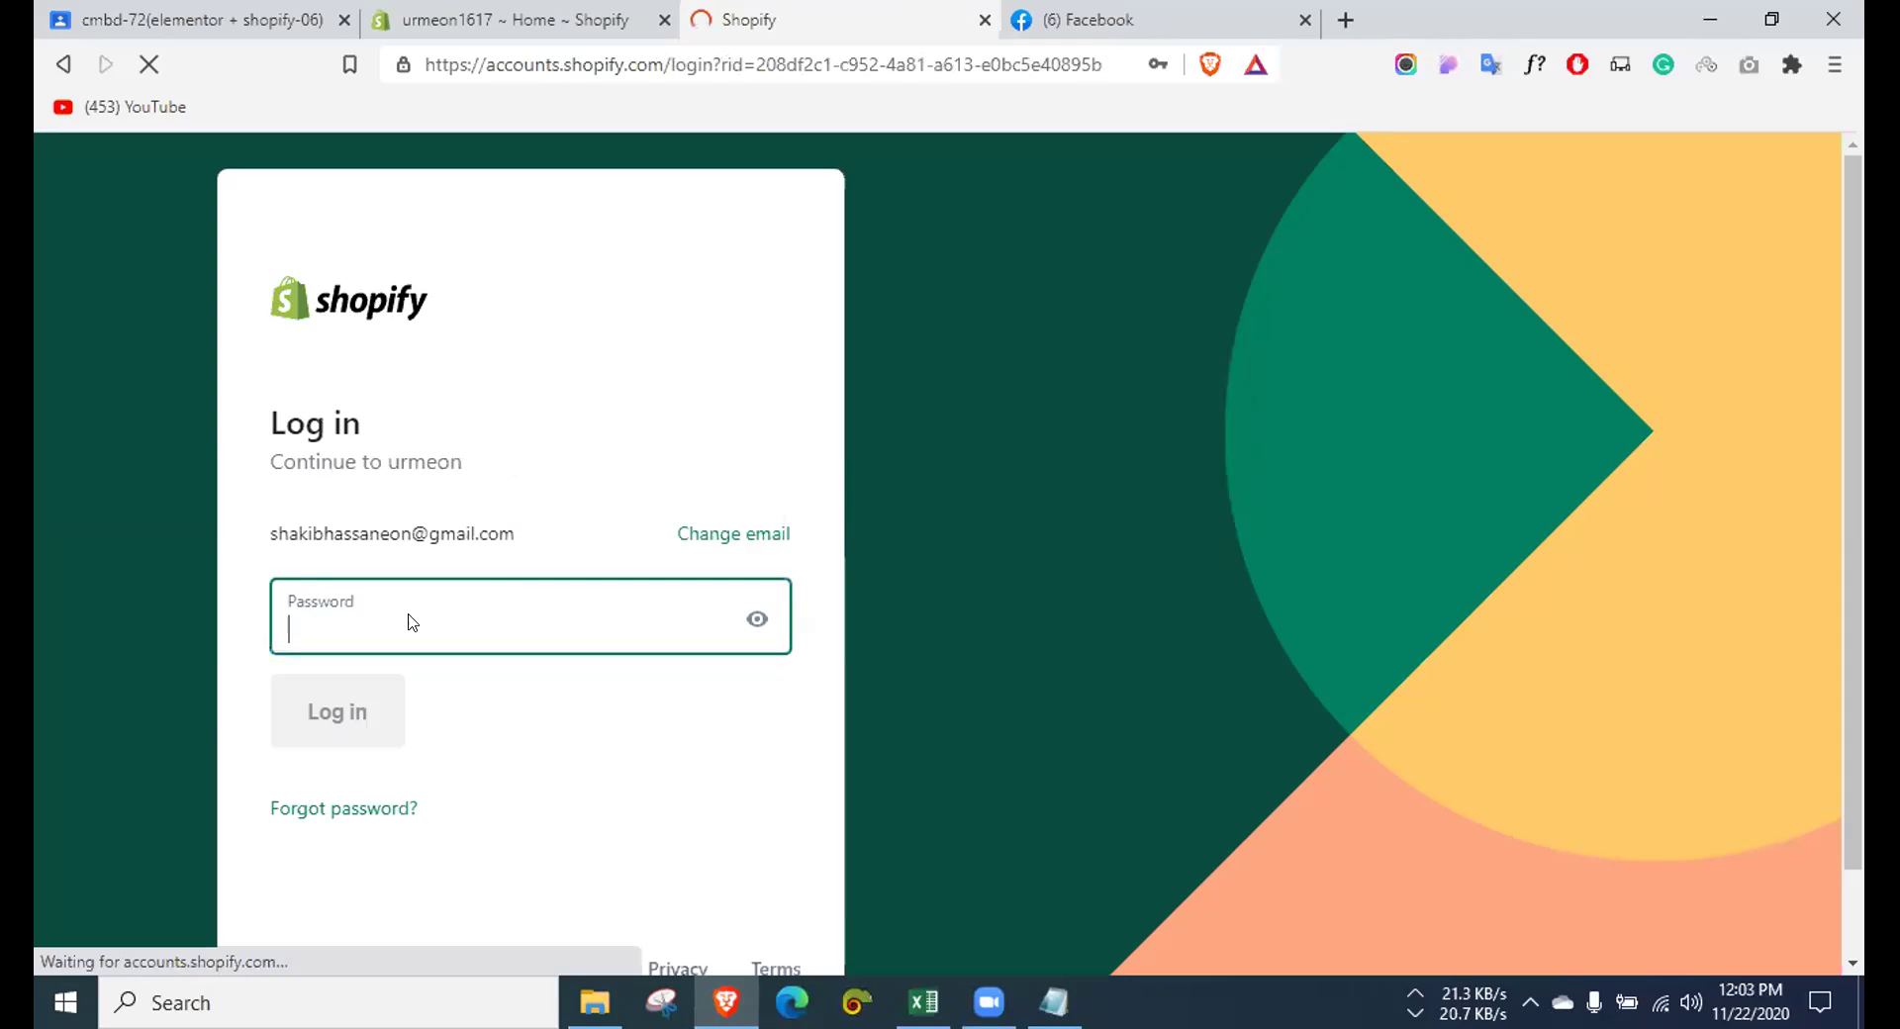
Step: Enter the account password from the credentials note or saved passwords and submit the login
left_click(1055, 1002)
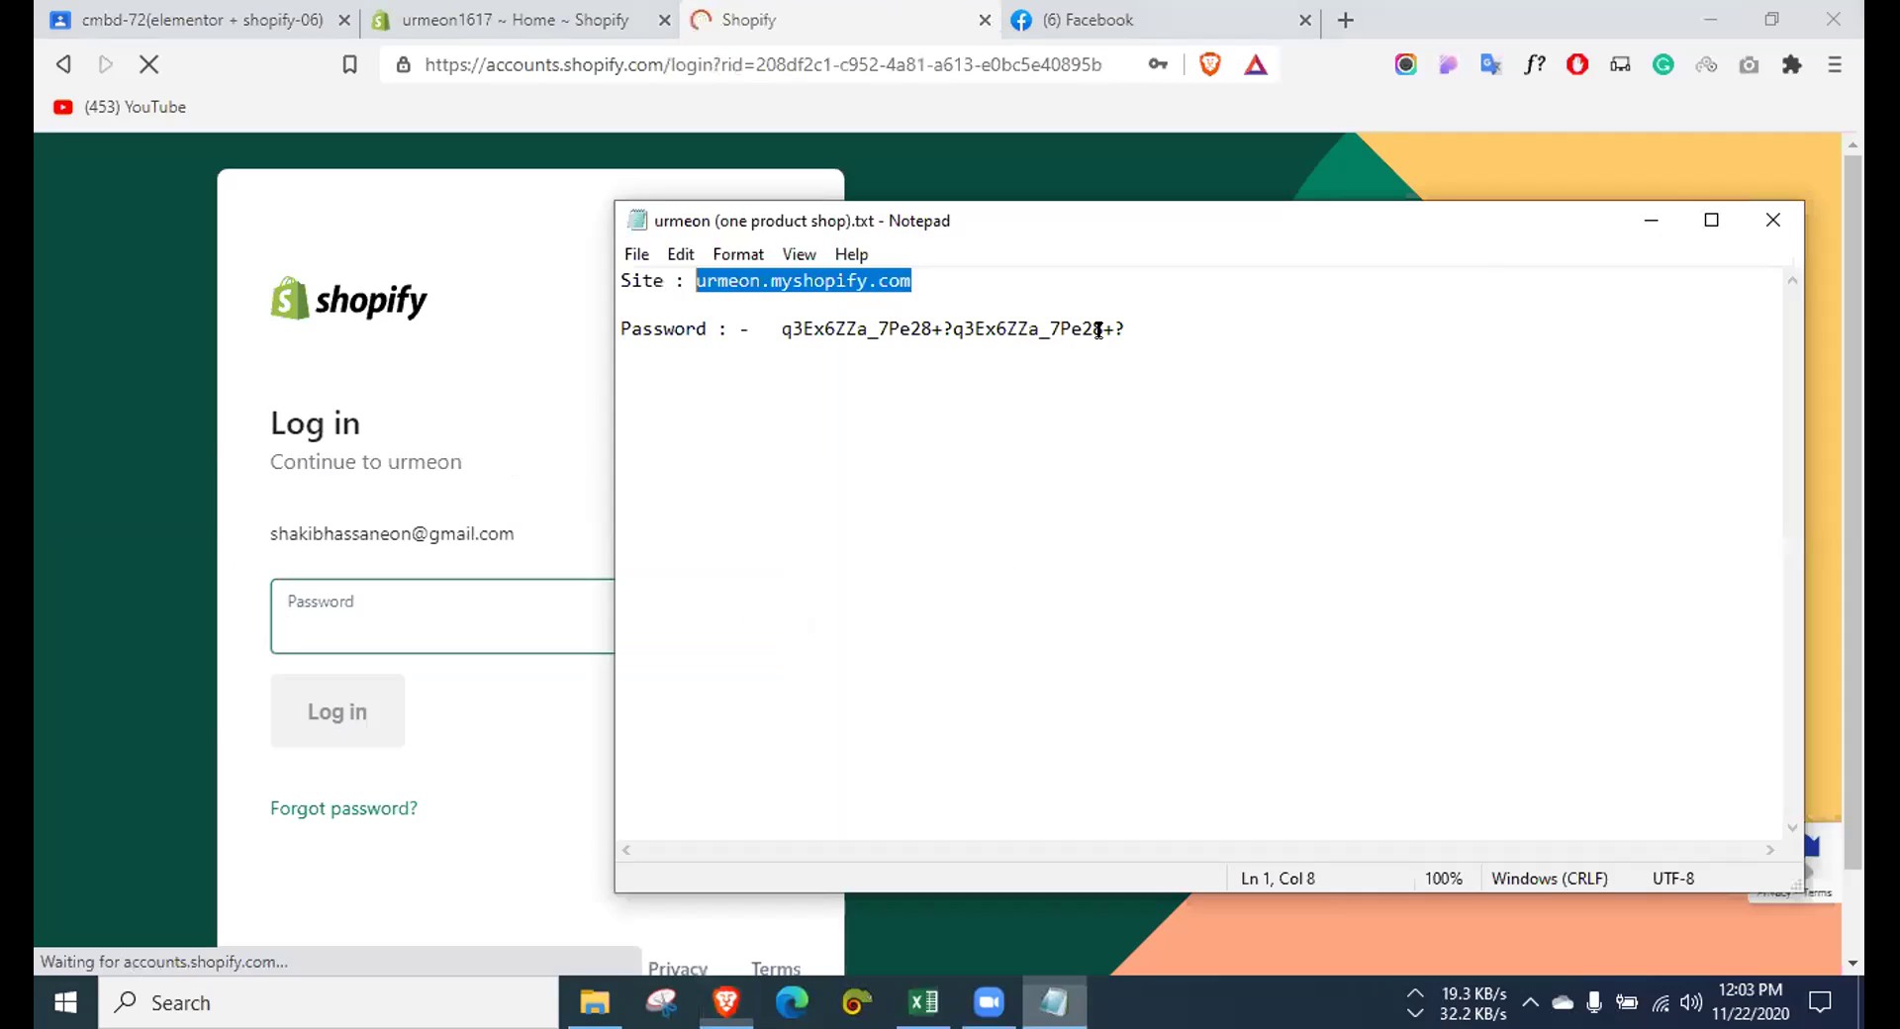
double_click(778, 329)
key("shift+Right")
left_click(449, 636)
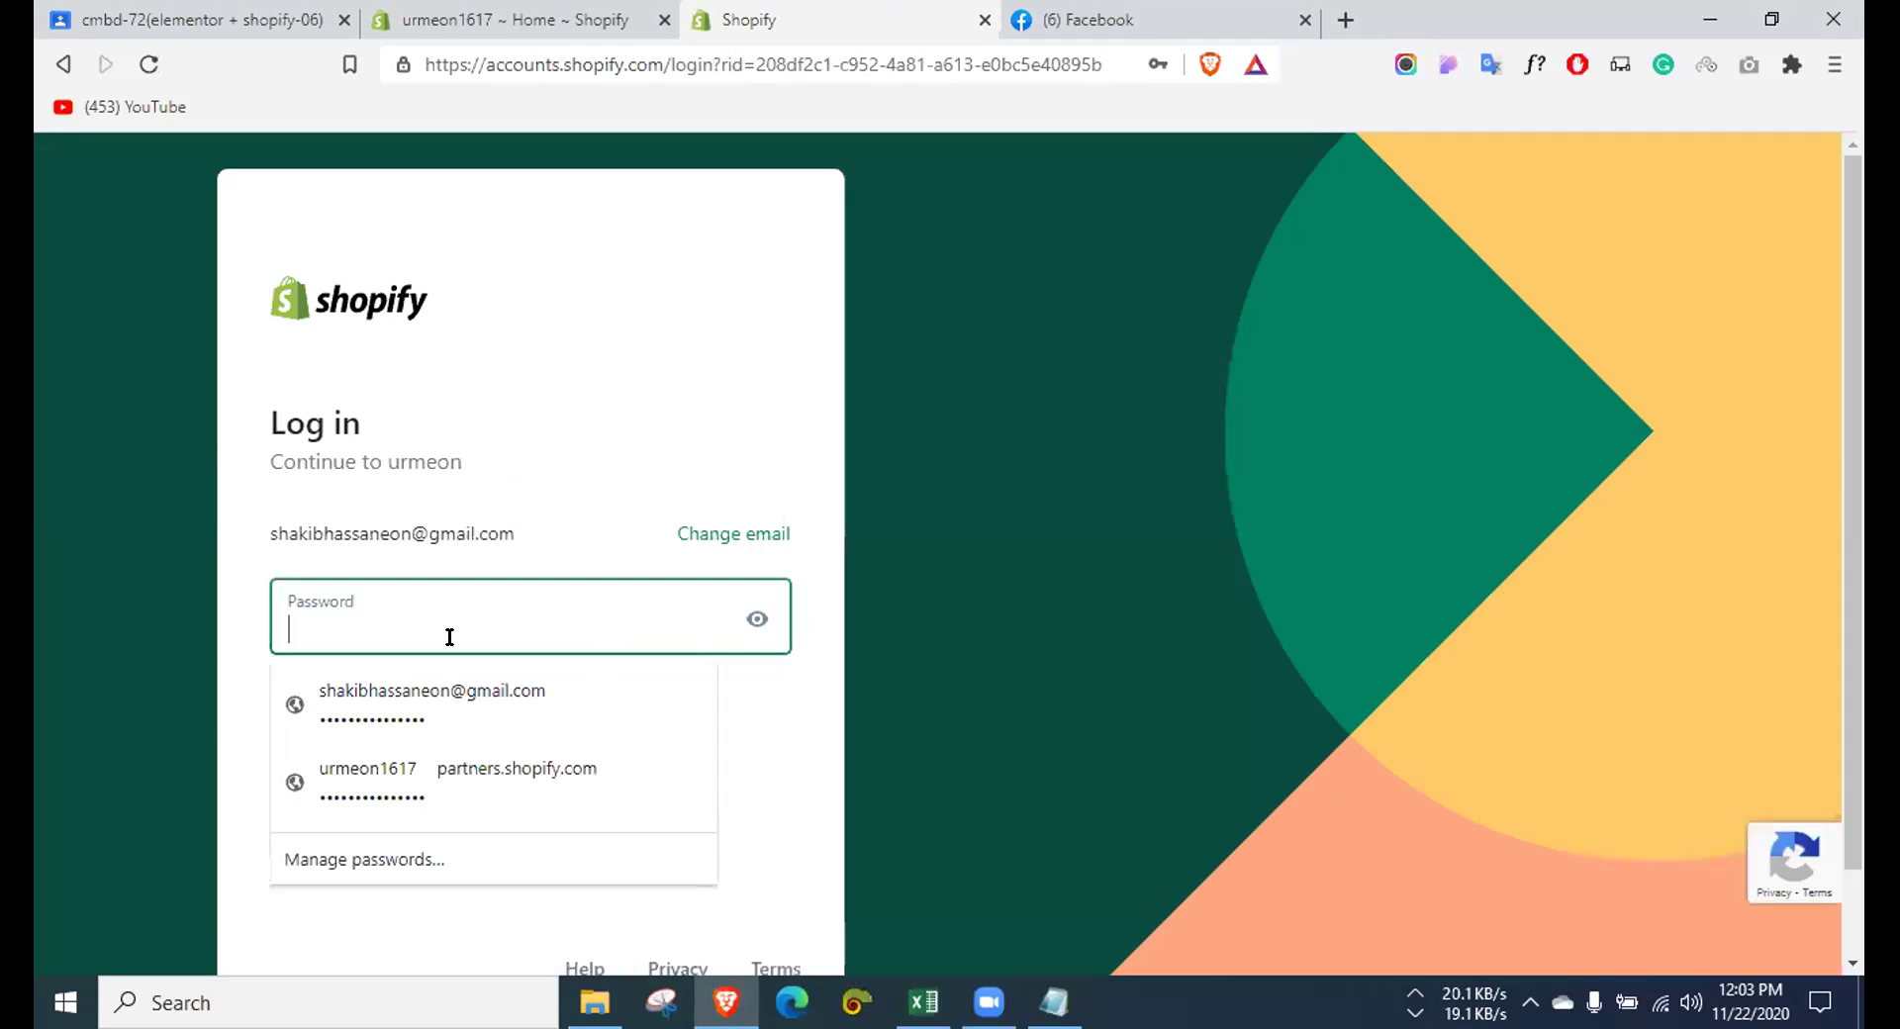
key("ctrl+v")
key("Return")
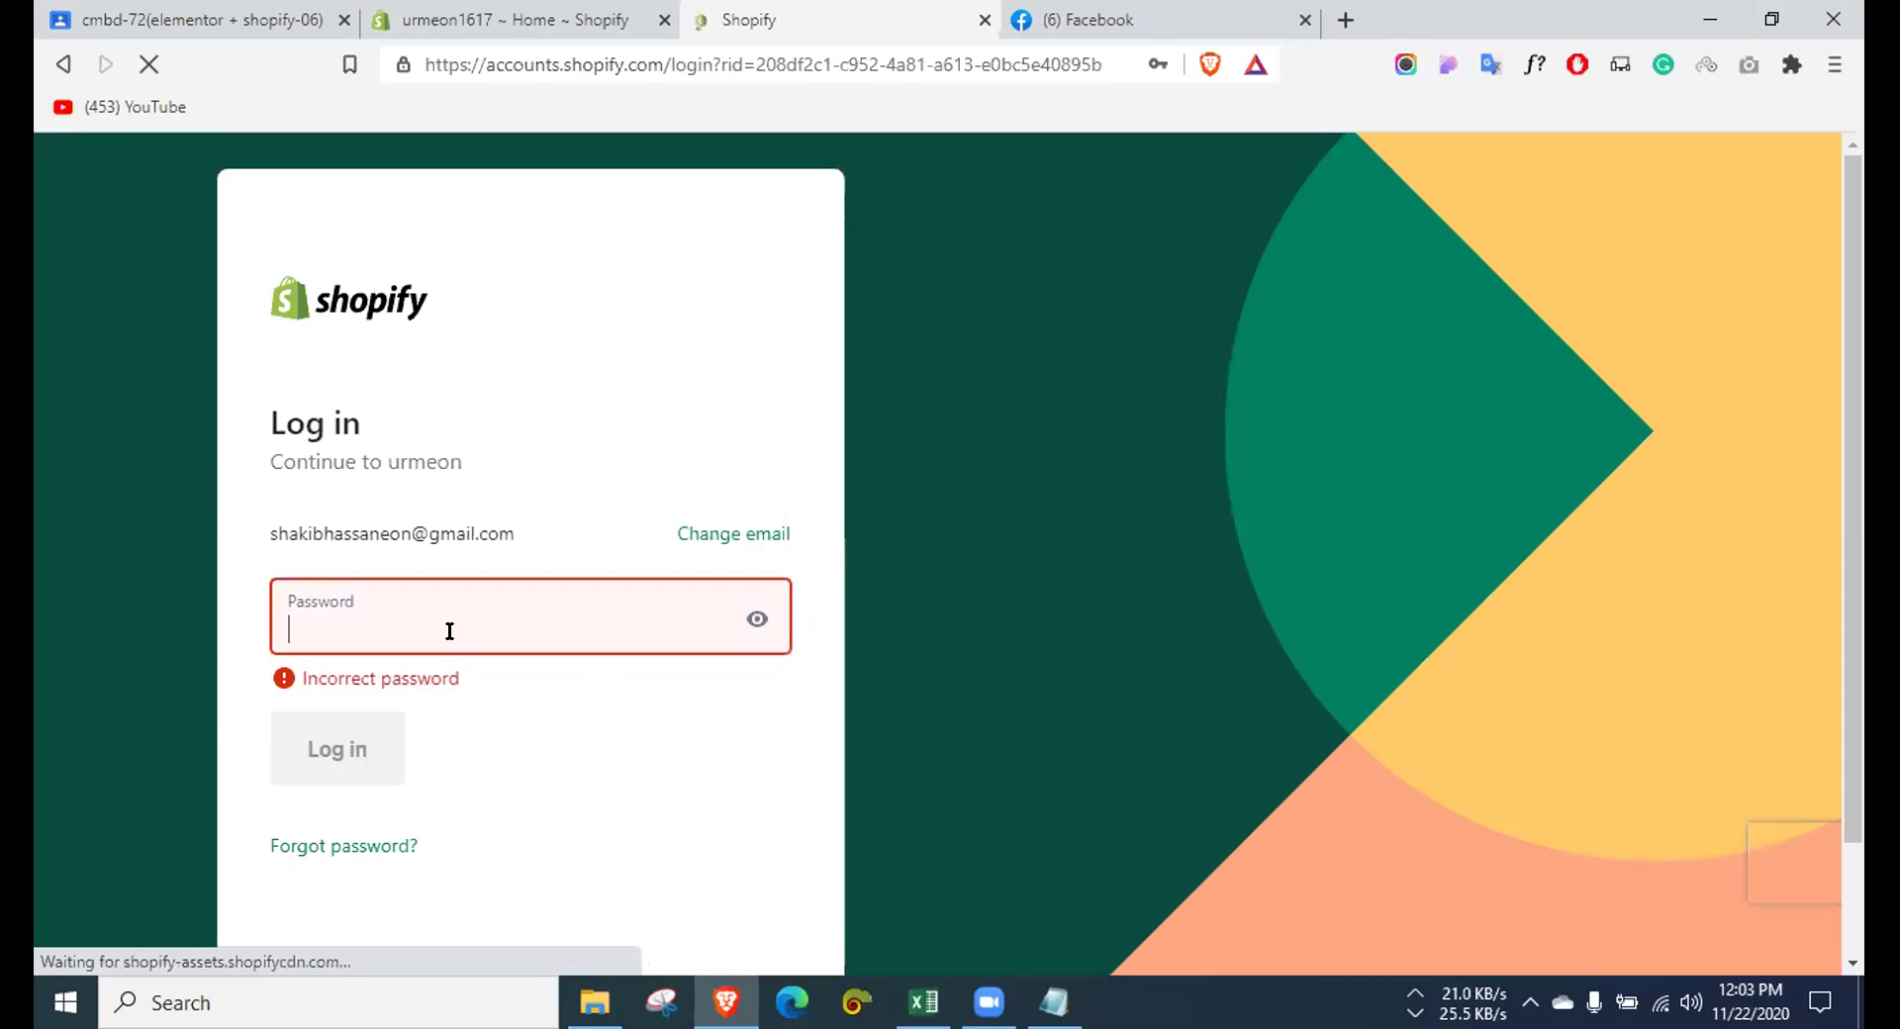
left_click(450, 631)
left_click(590, 665)
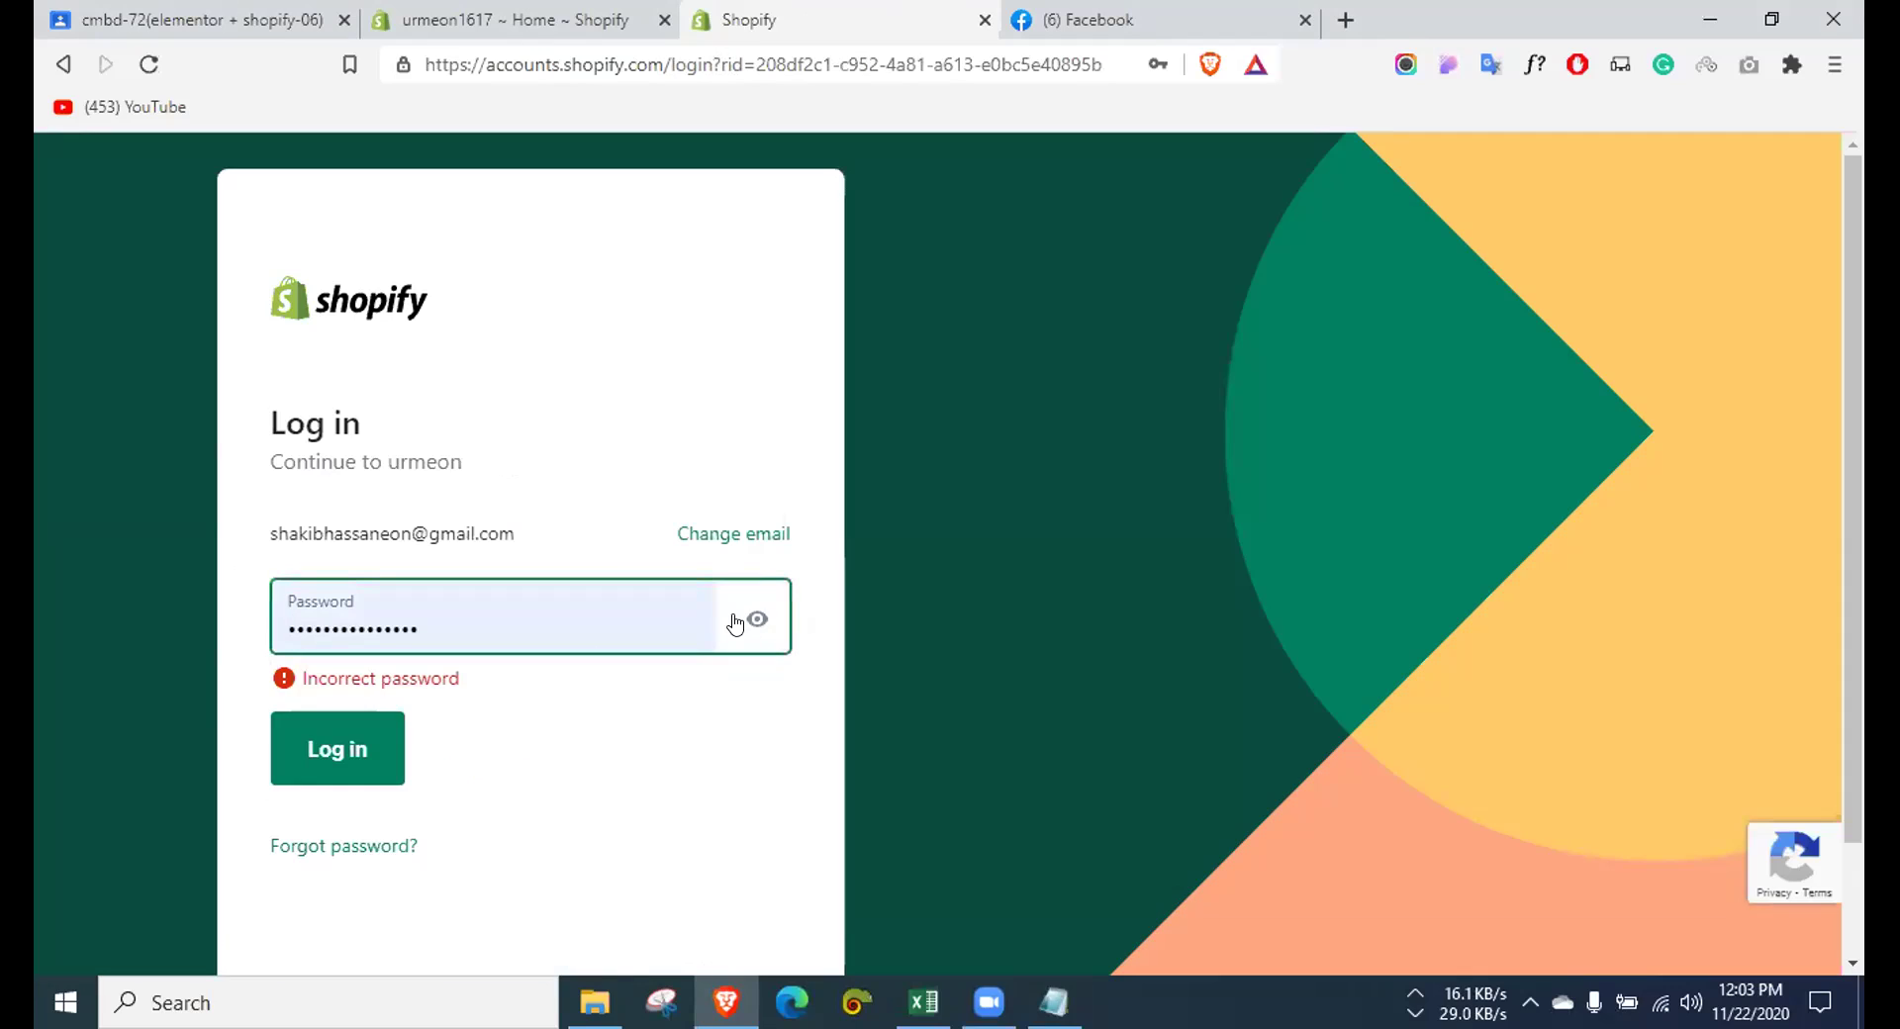
key("Return")
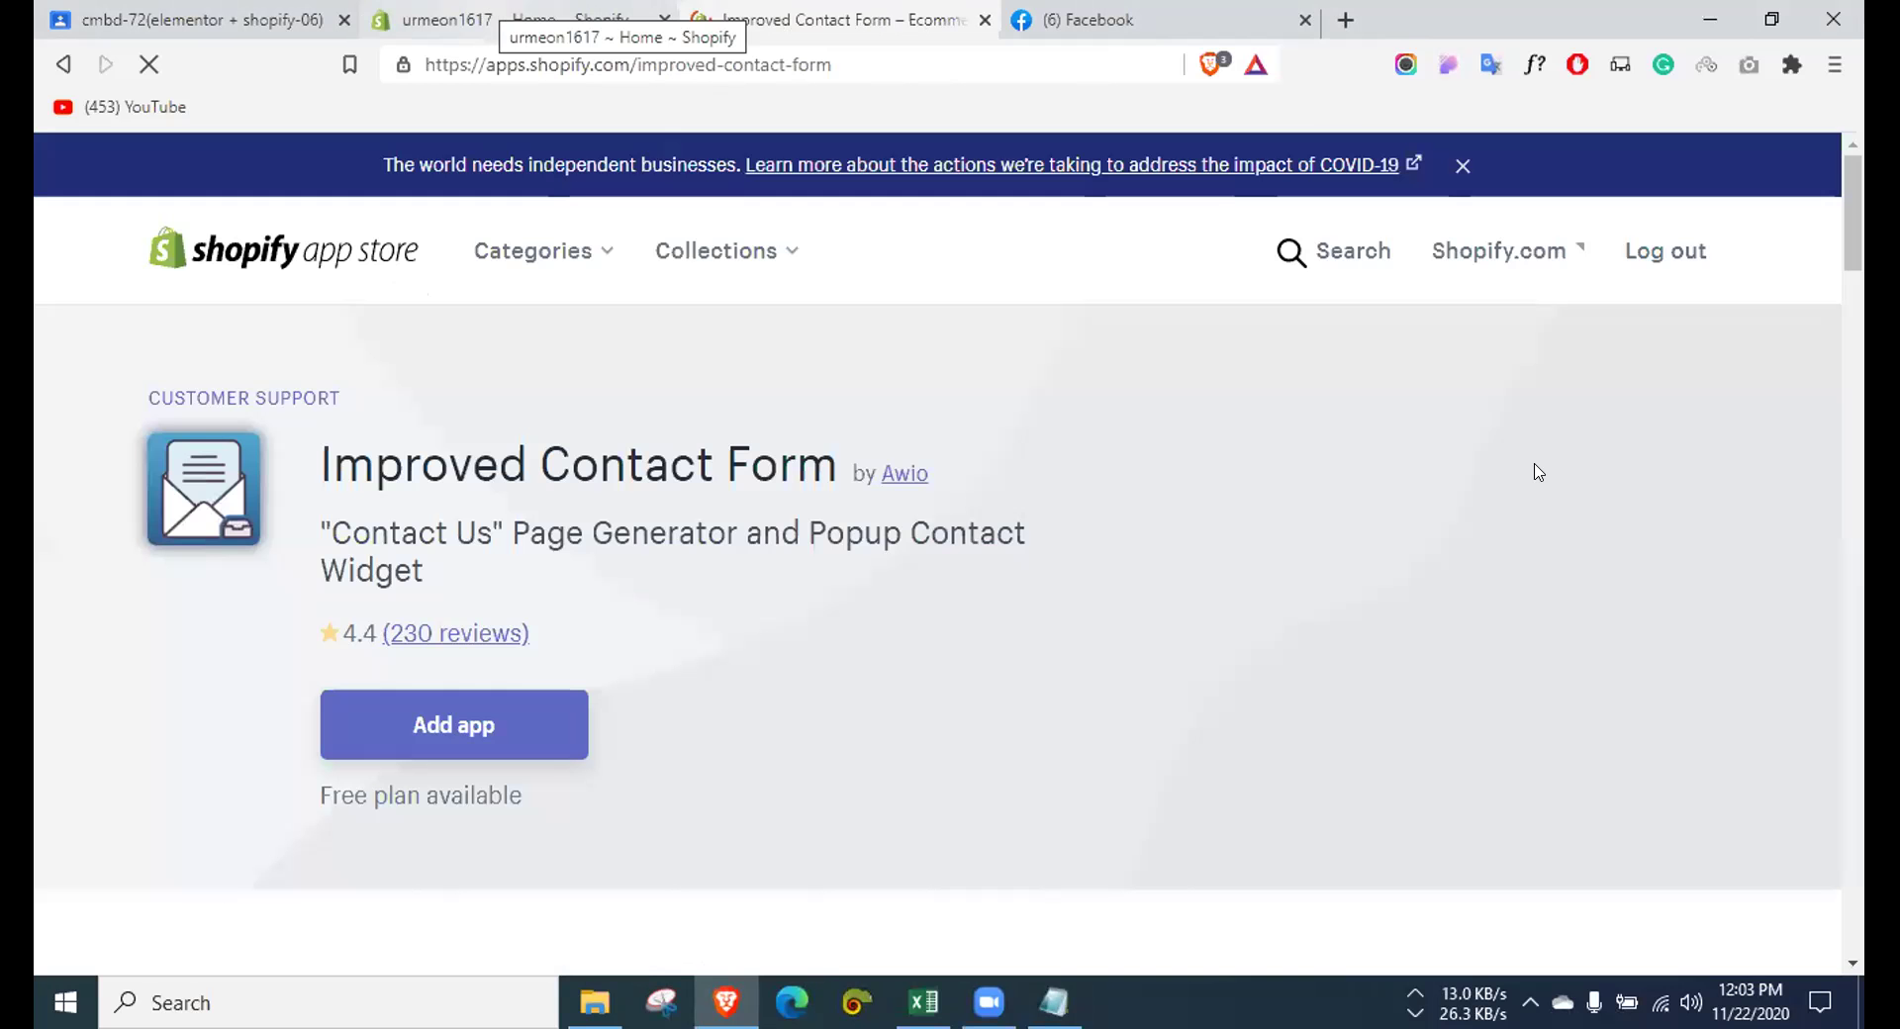
Step: Add the Improved Contact Form app, briefly checking the store admin tab before returning to the install tab
left_click(526, 730)
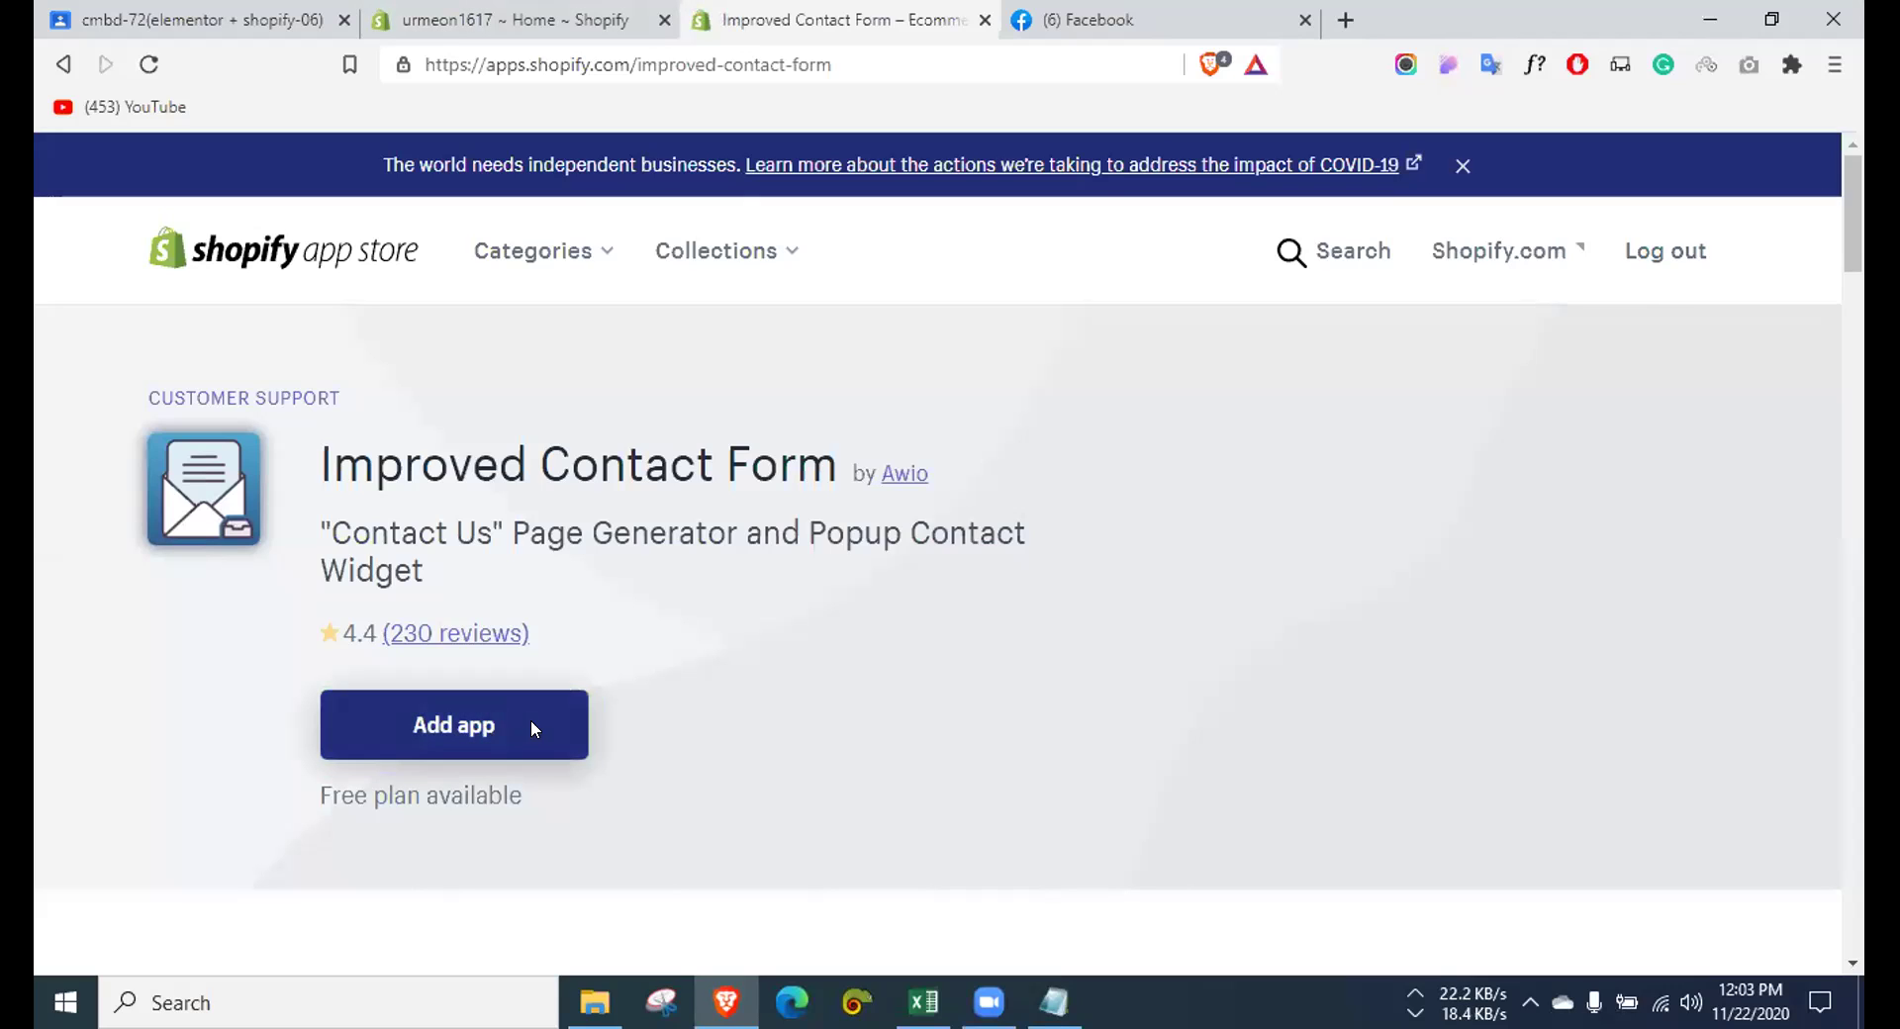
left_click(492, 732)
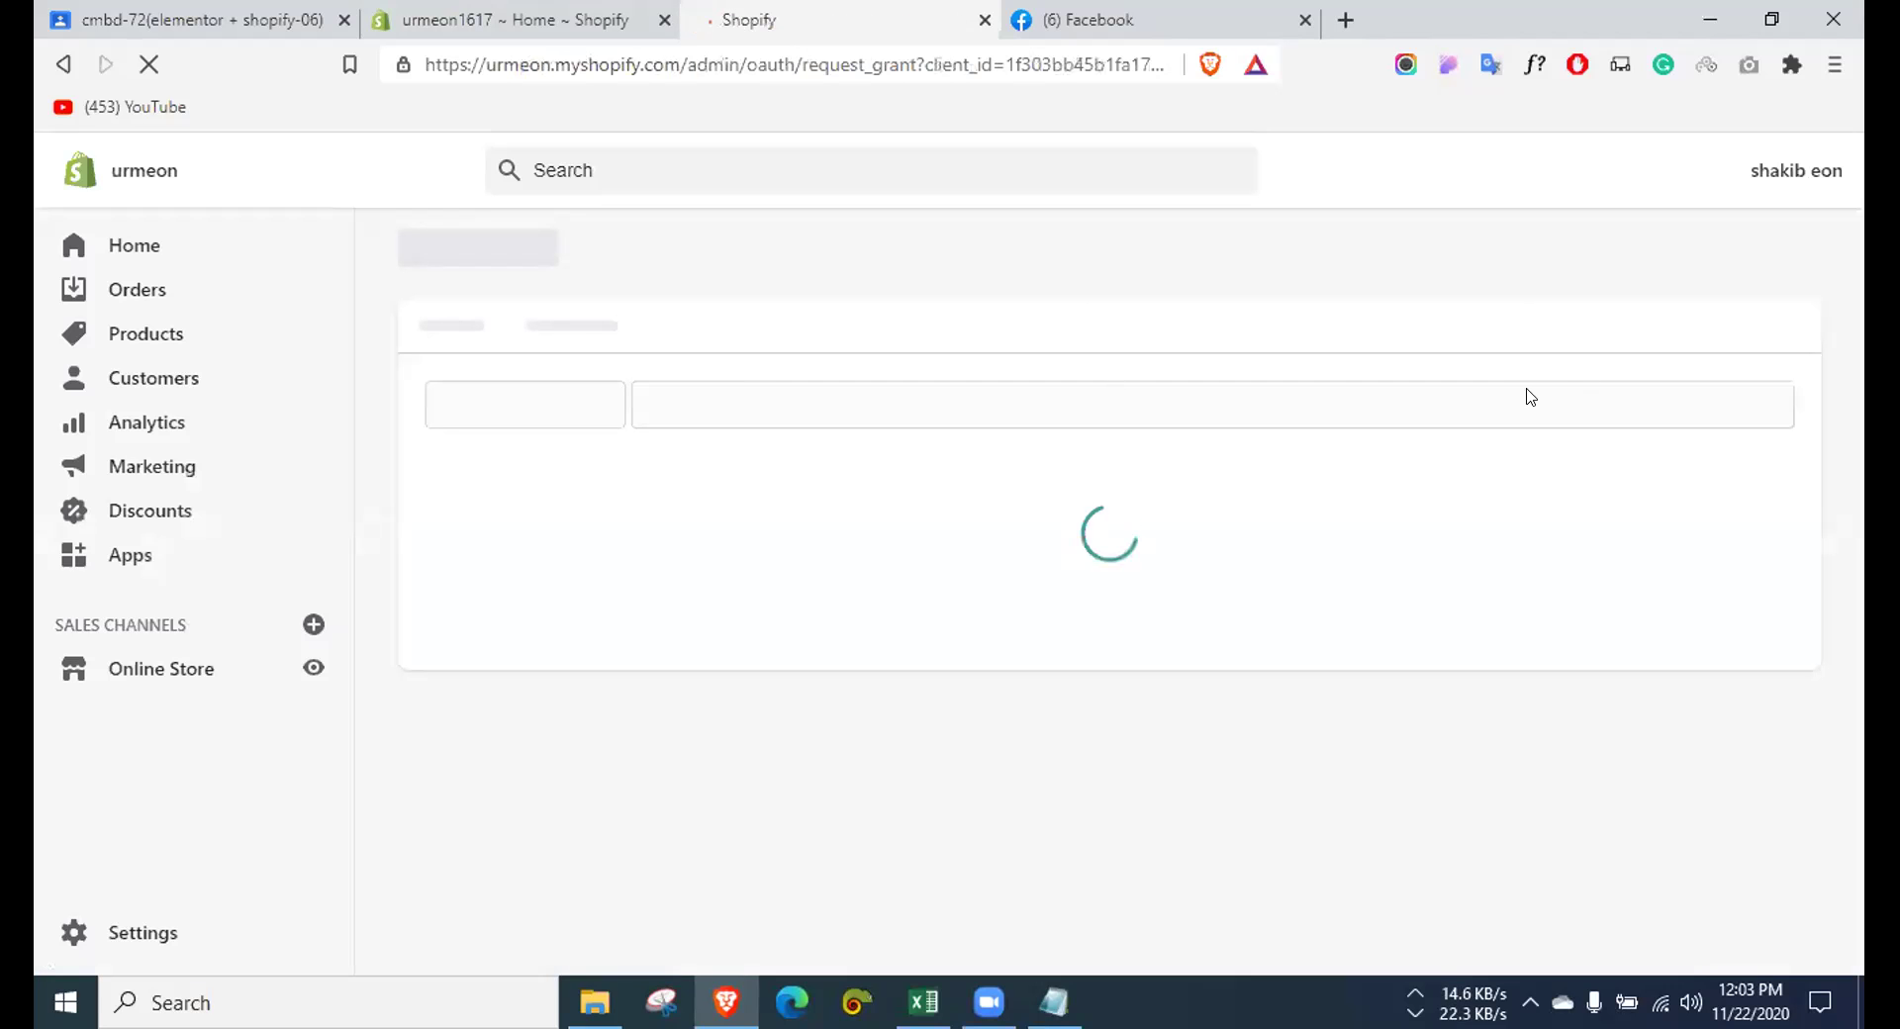
left_click(489, 4)
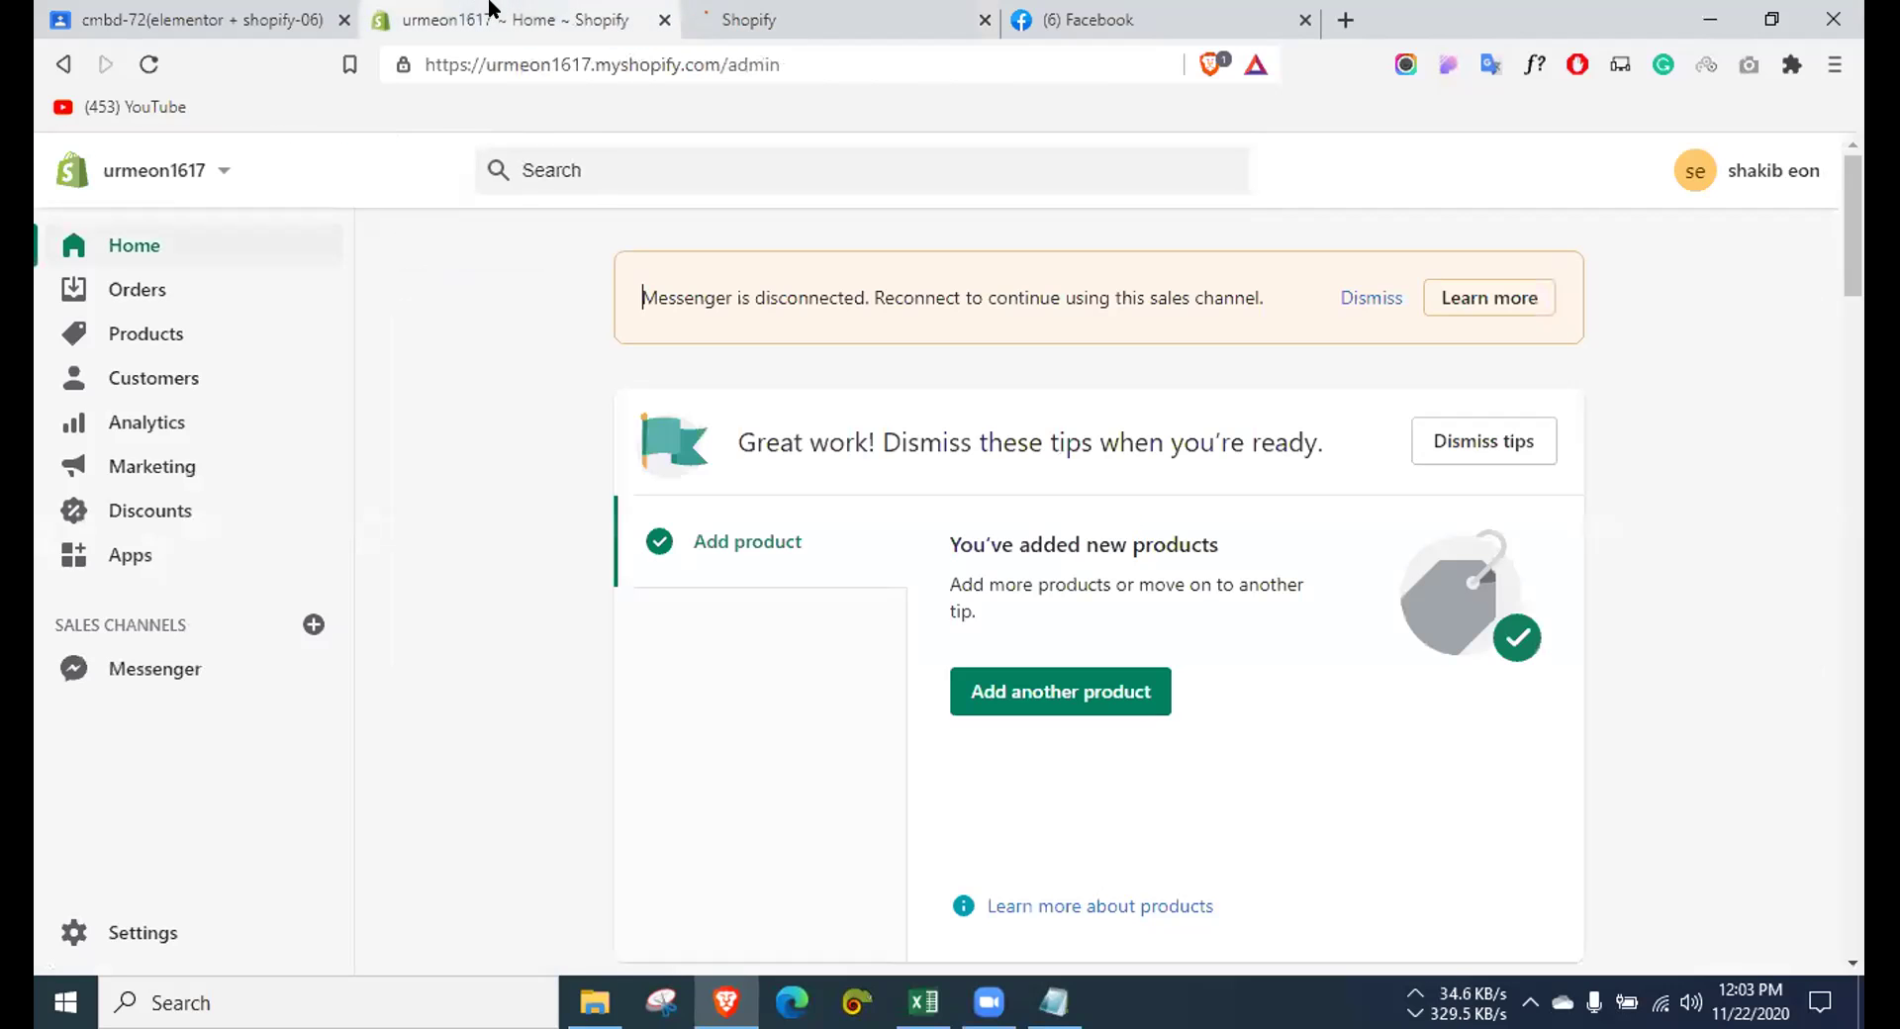
left_click(798, 10)
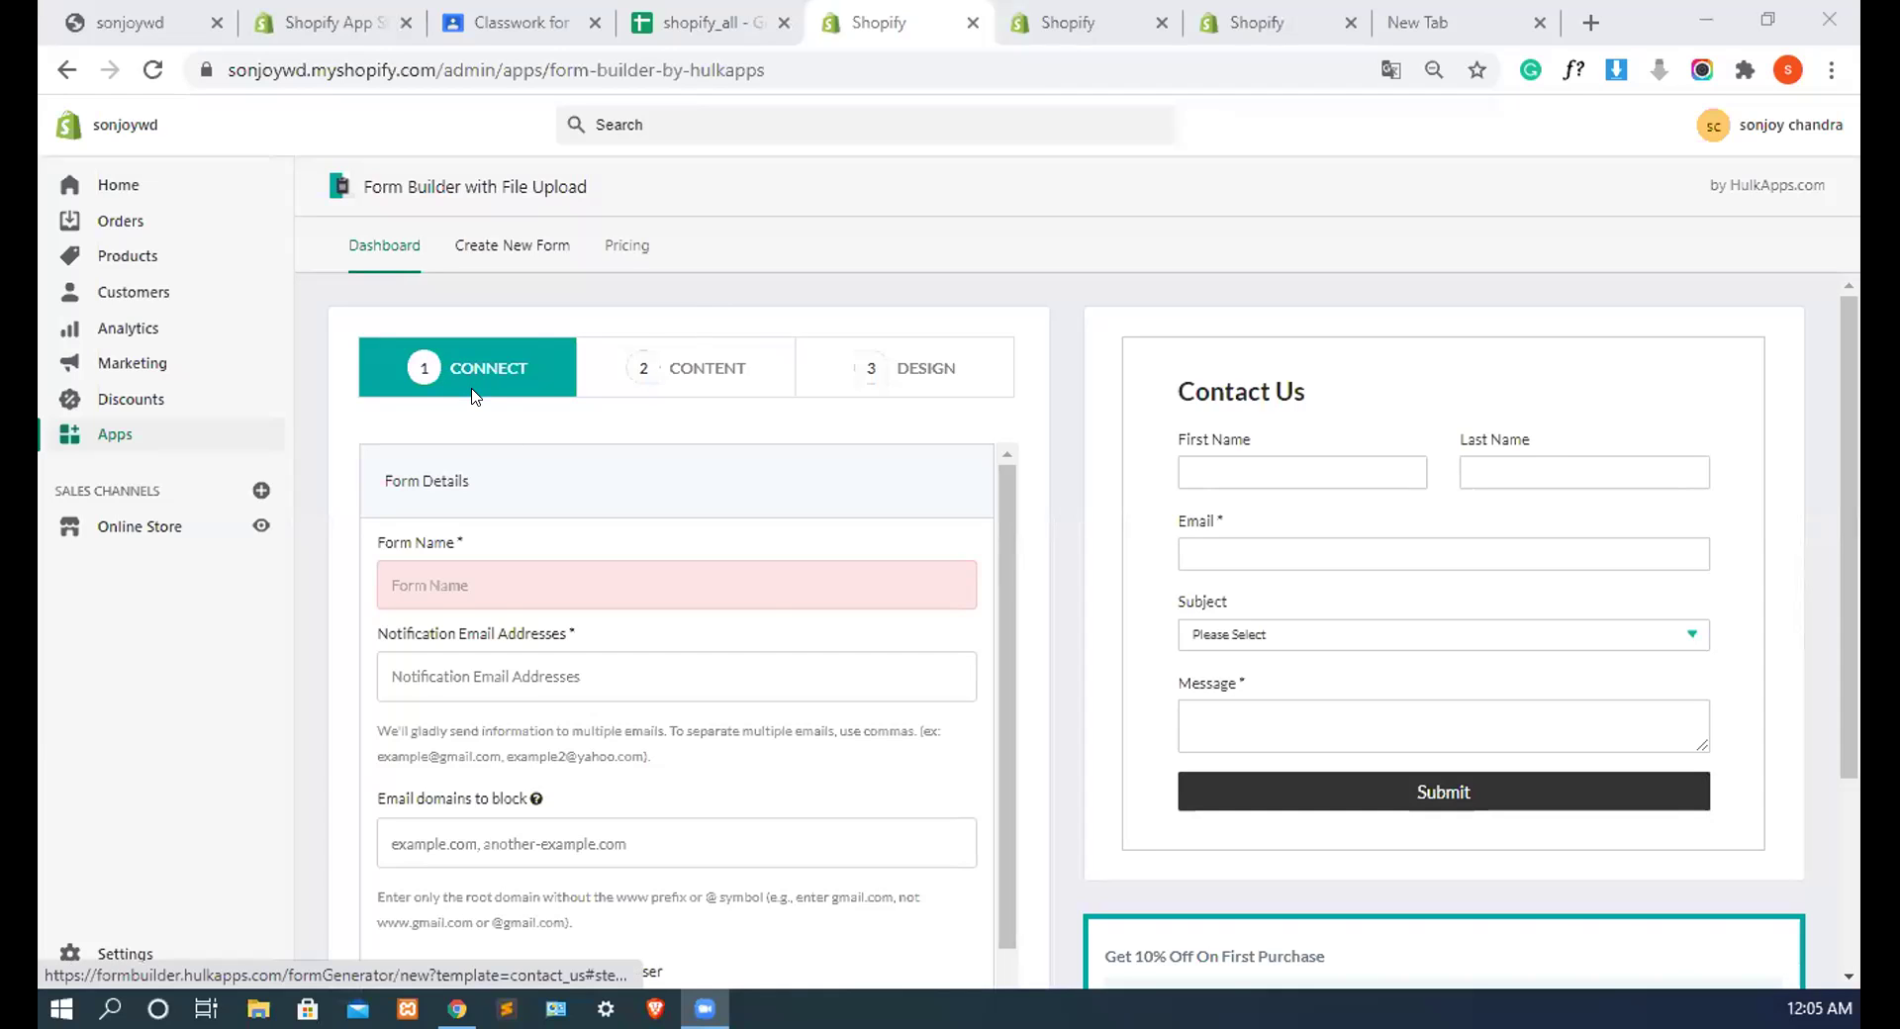
Step: Create a new form, leave the unsaved one, and choose the Contact Us template
scroll(490, 417, "down", 1)
scroll(490, 417, "up", 1)
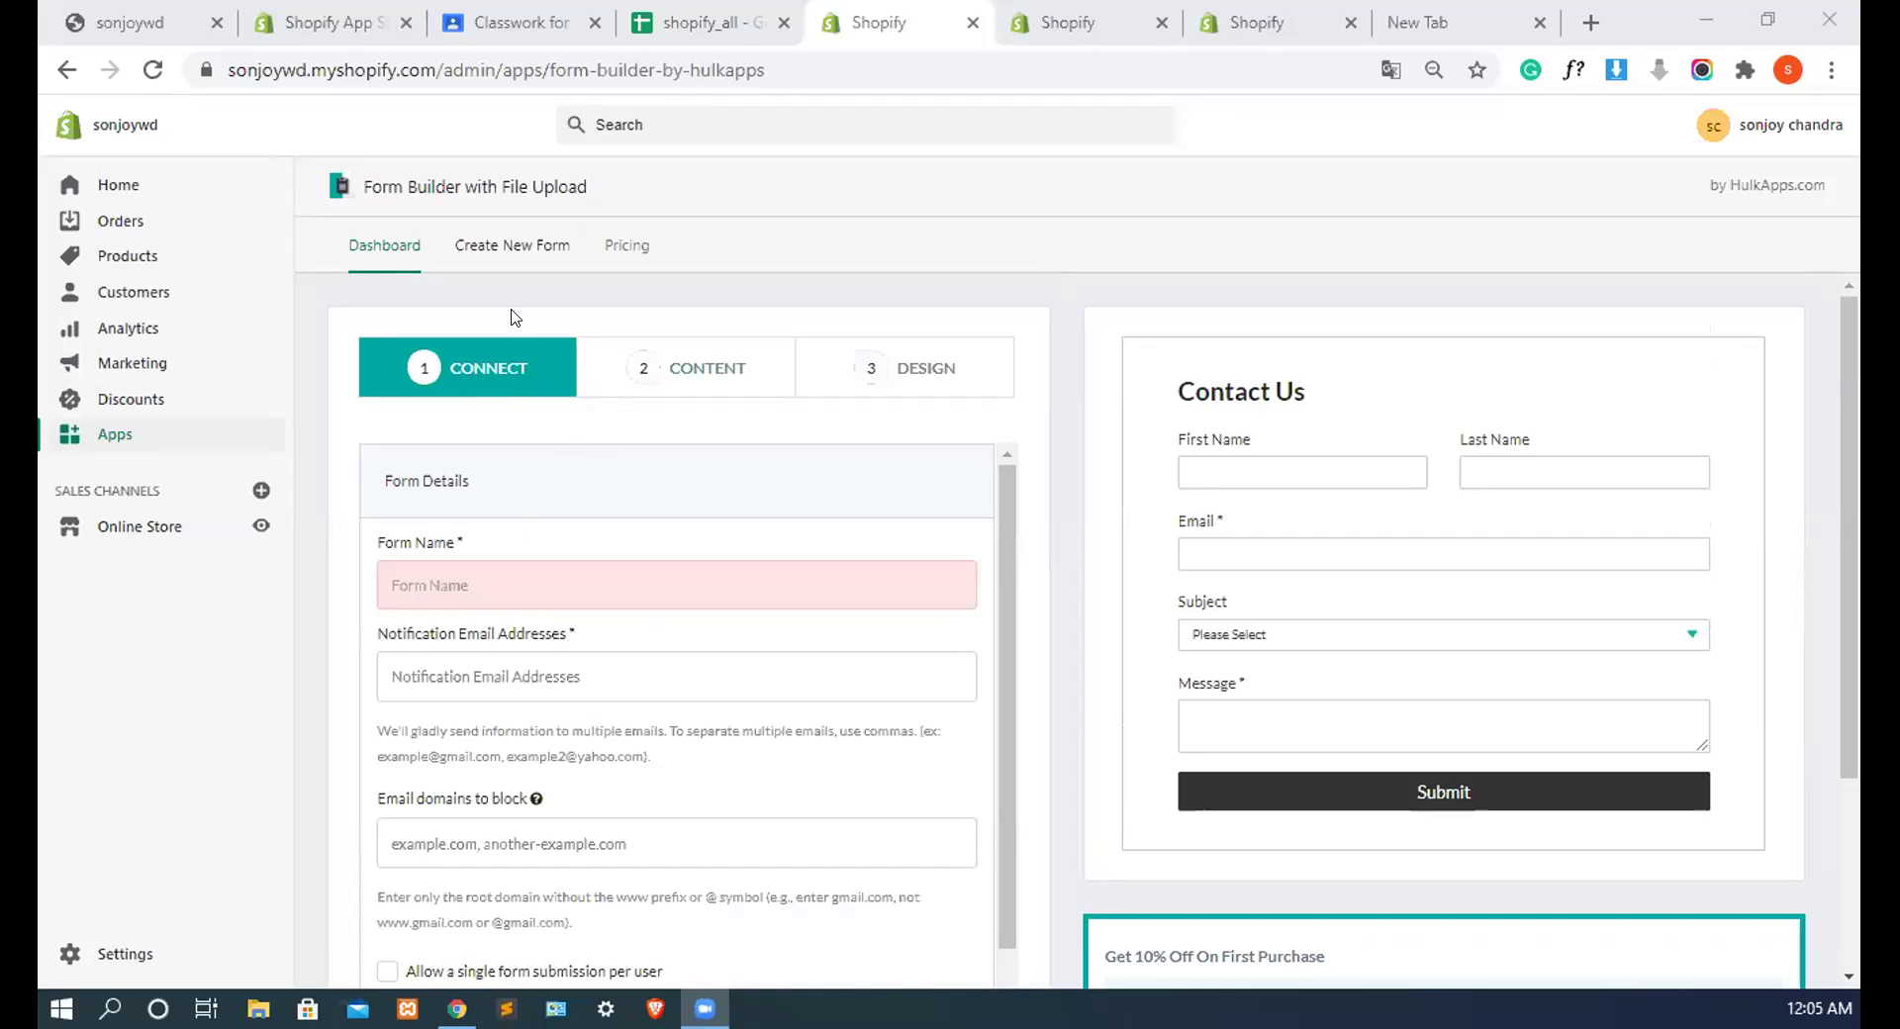
left_click(517, 249)
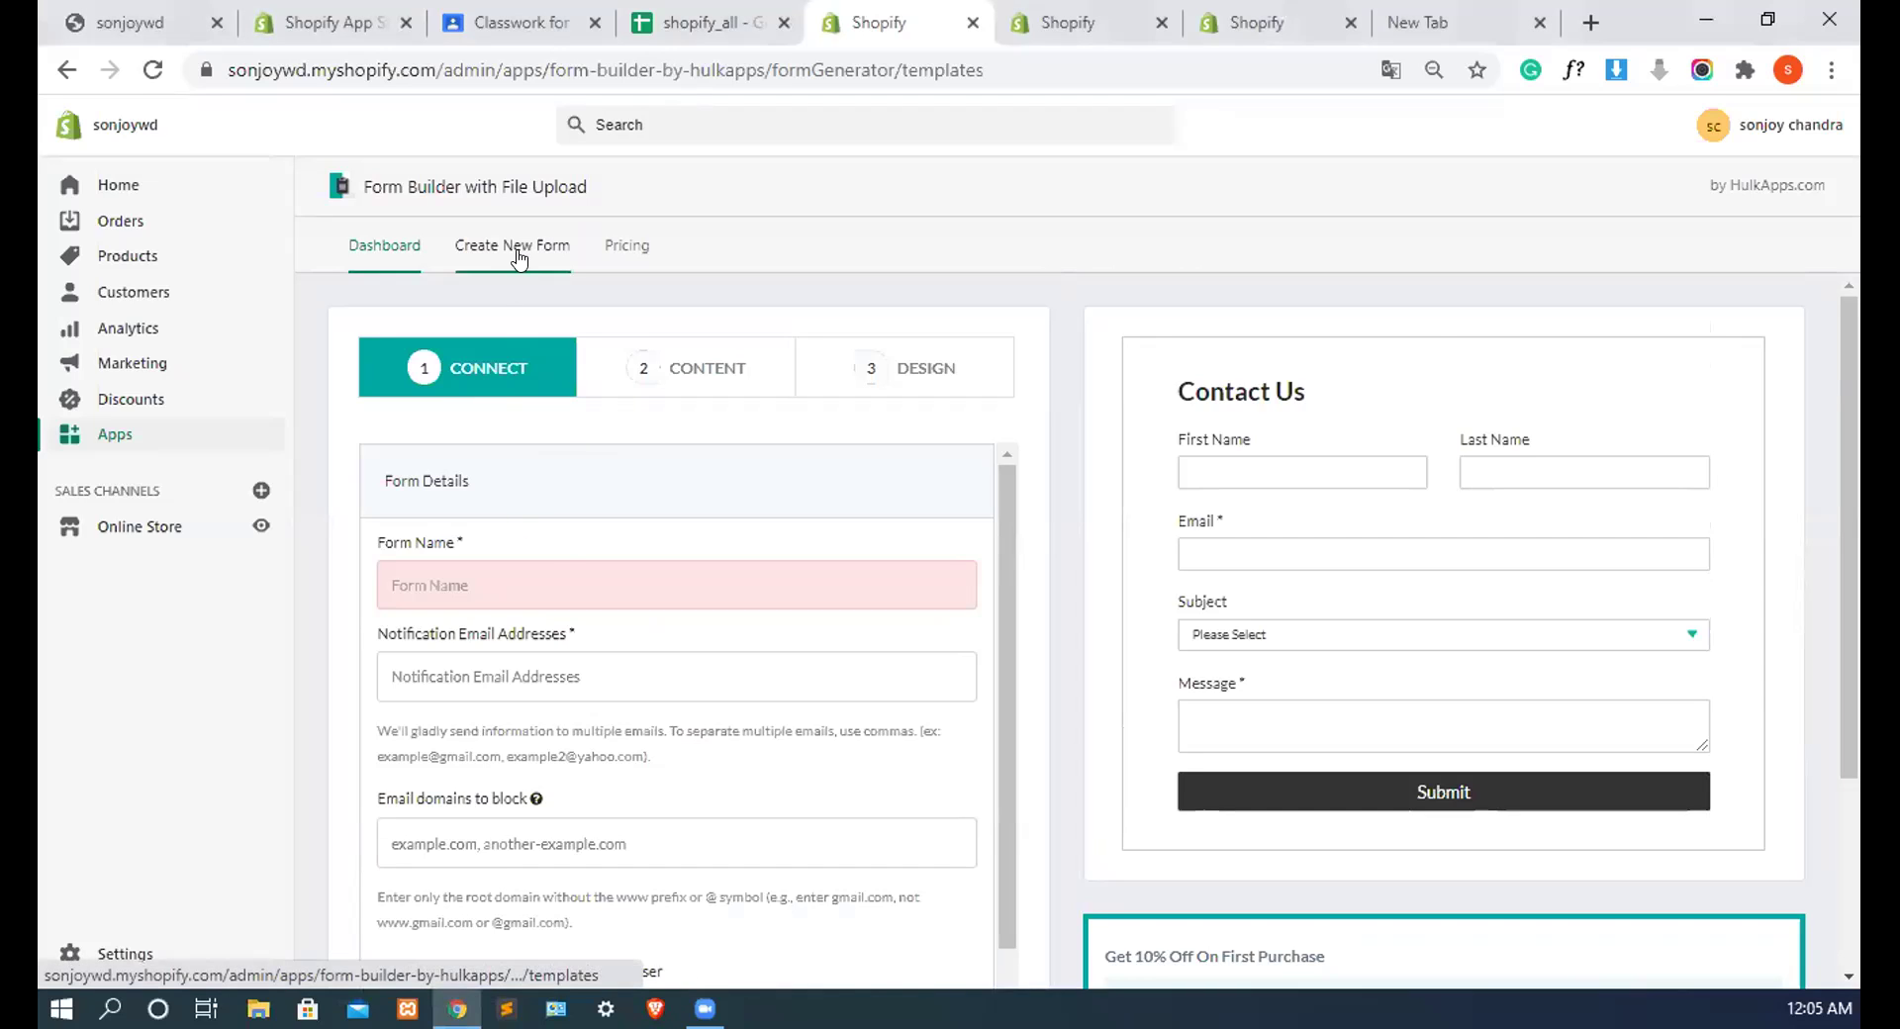
left_click(499, 575)
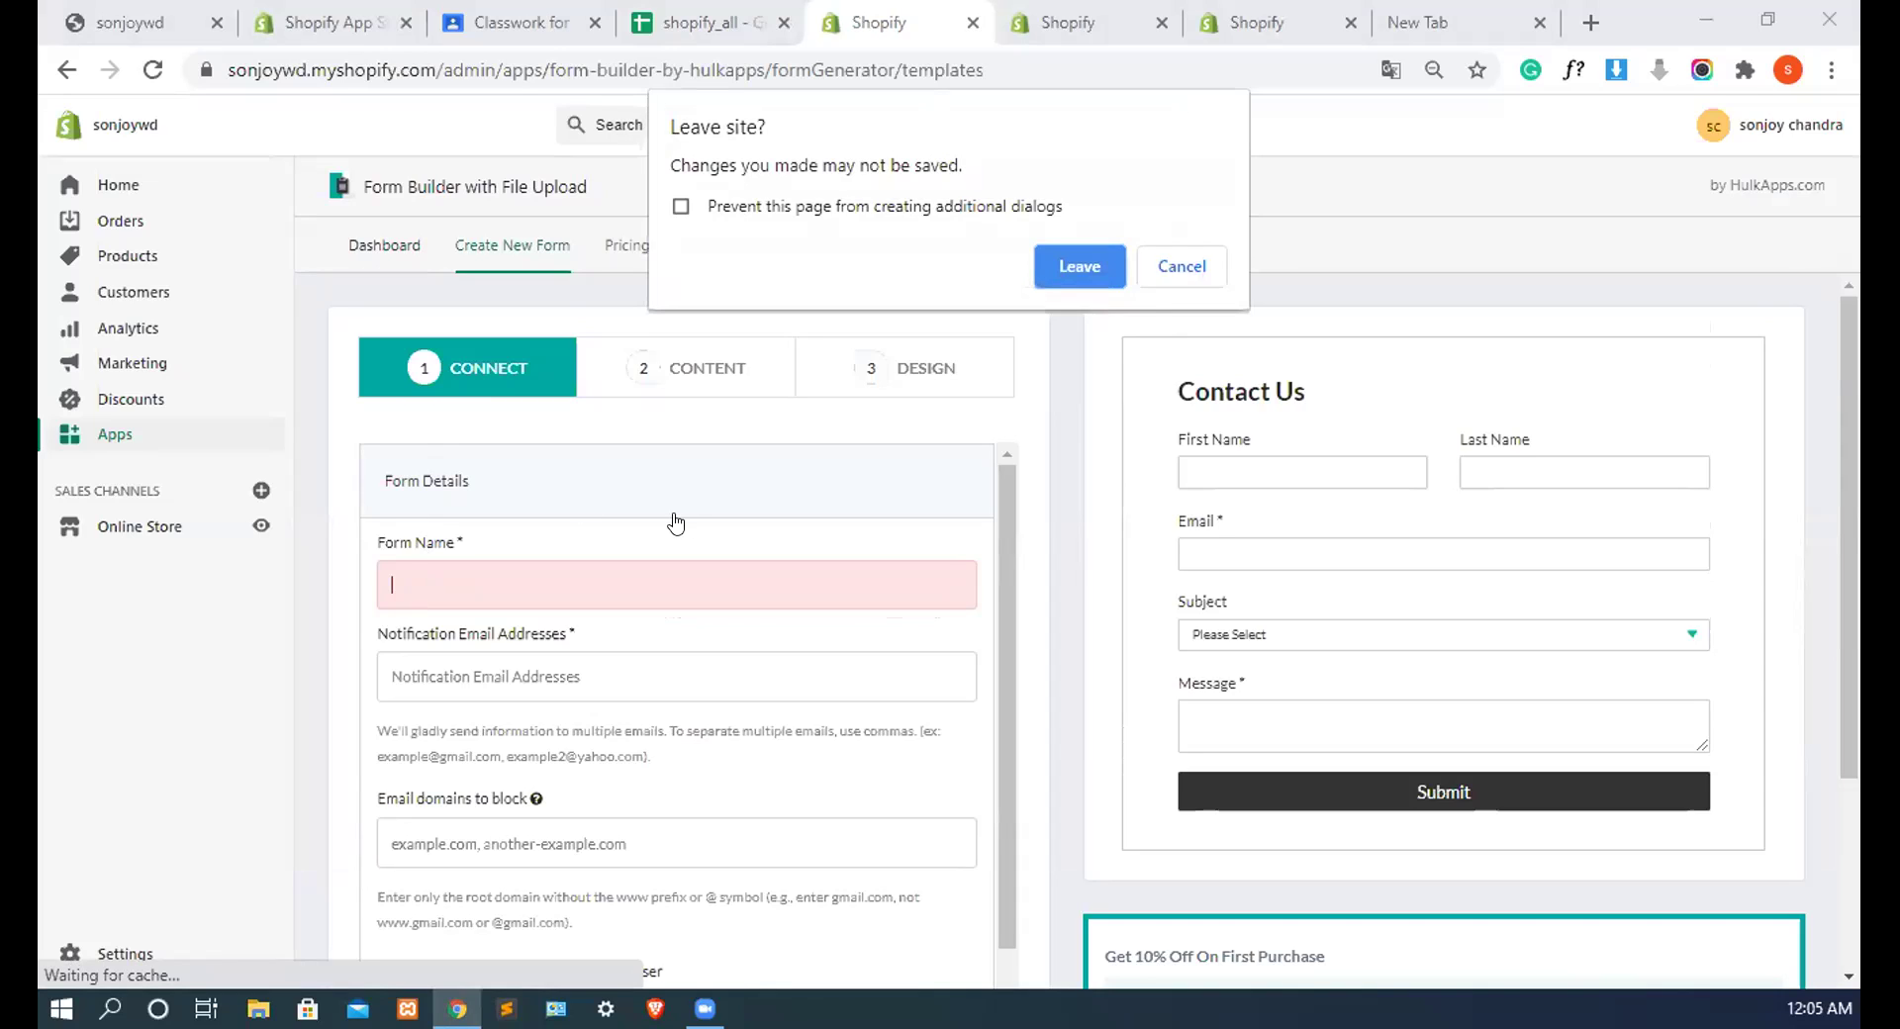
key("Escape")
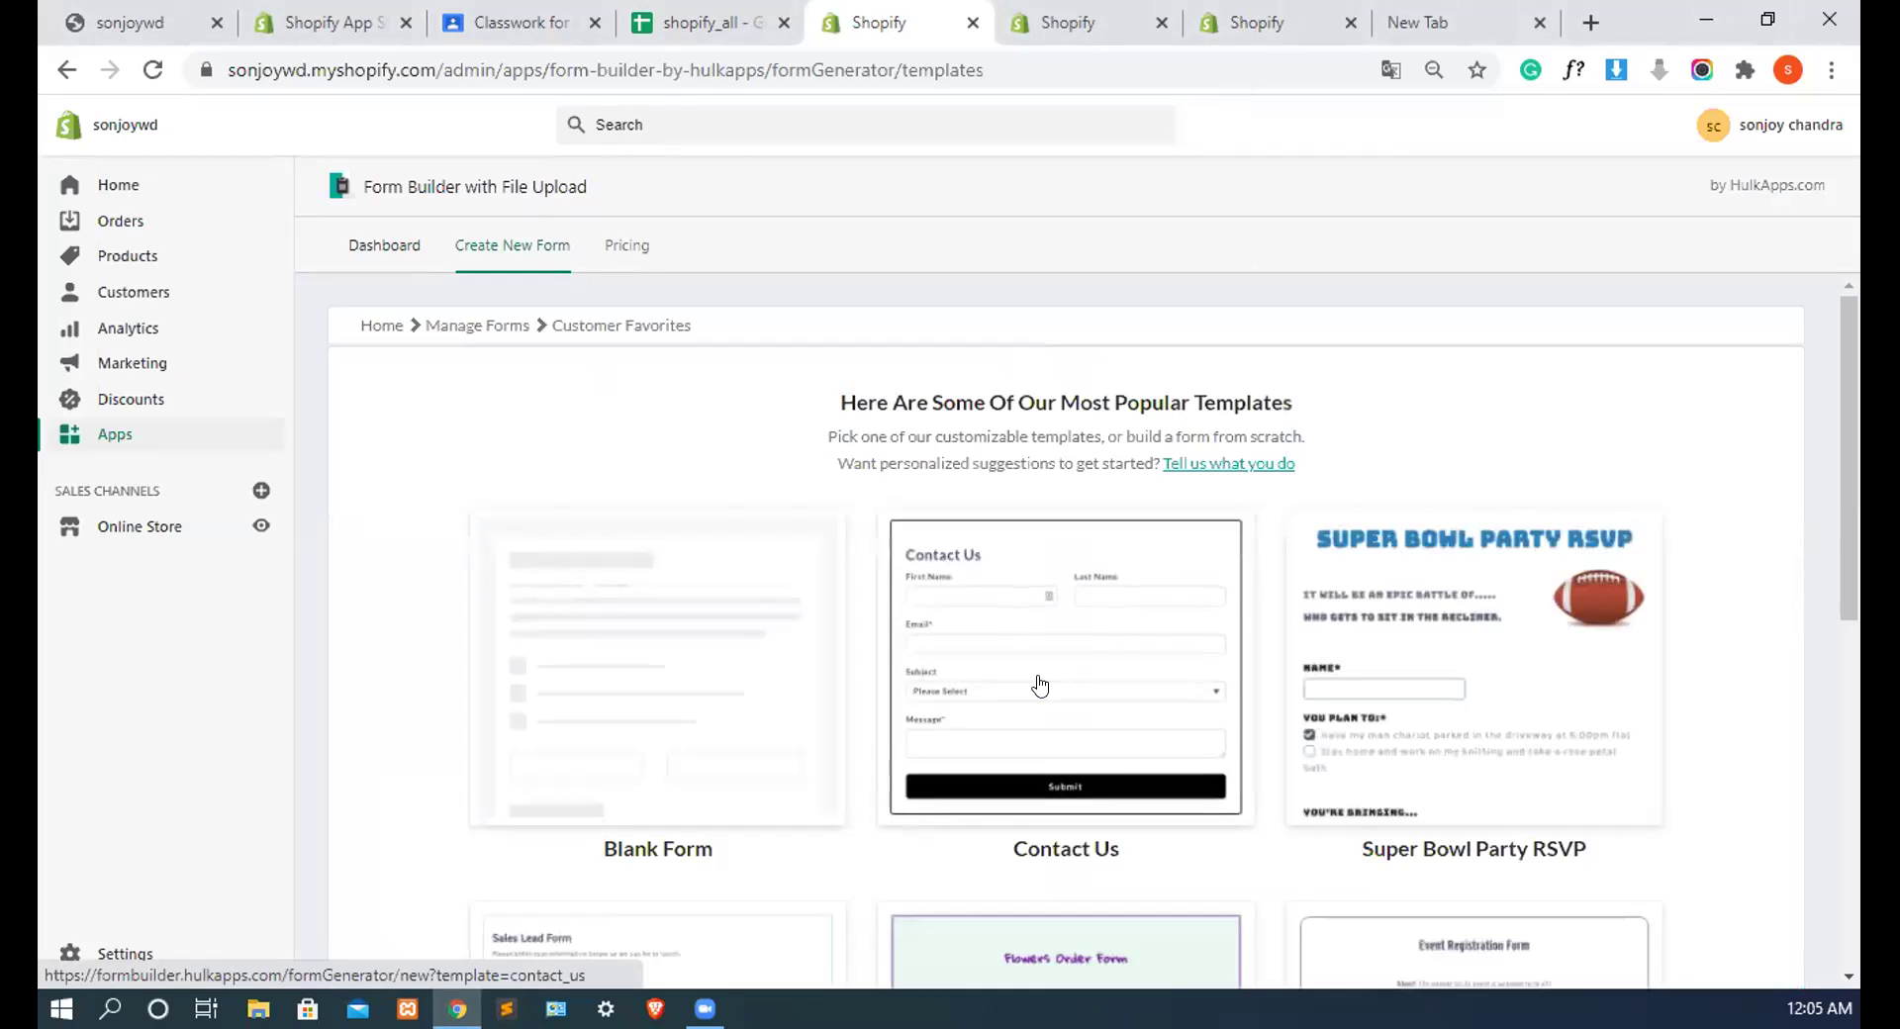
left_click(1039, 684)
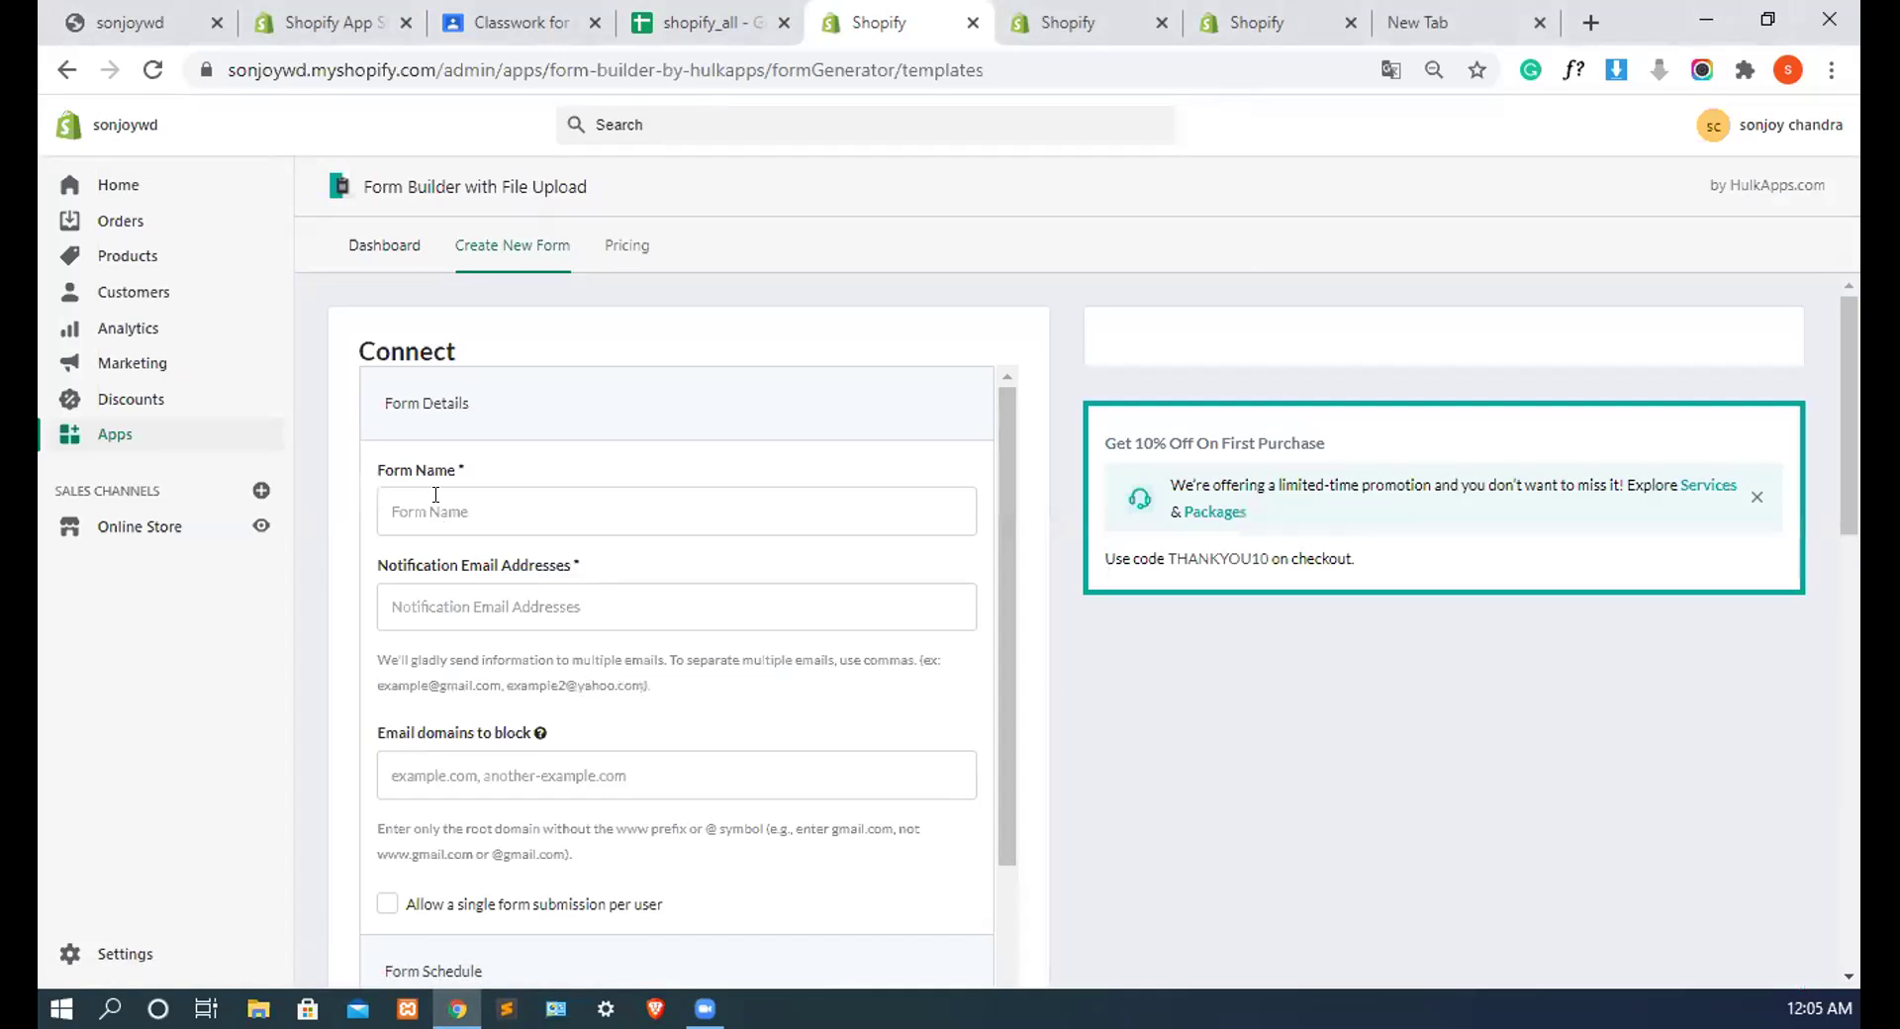
left_click(436, 494)
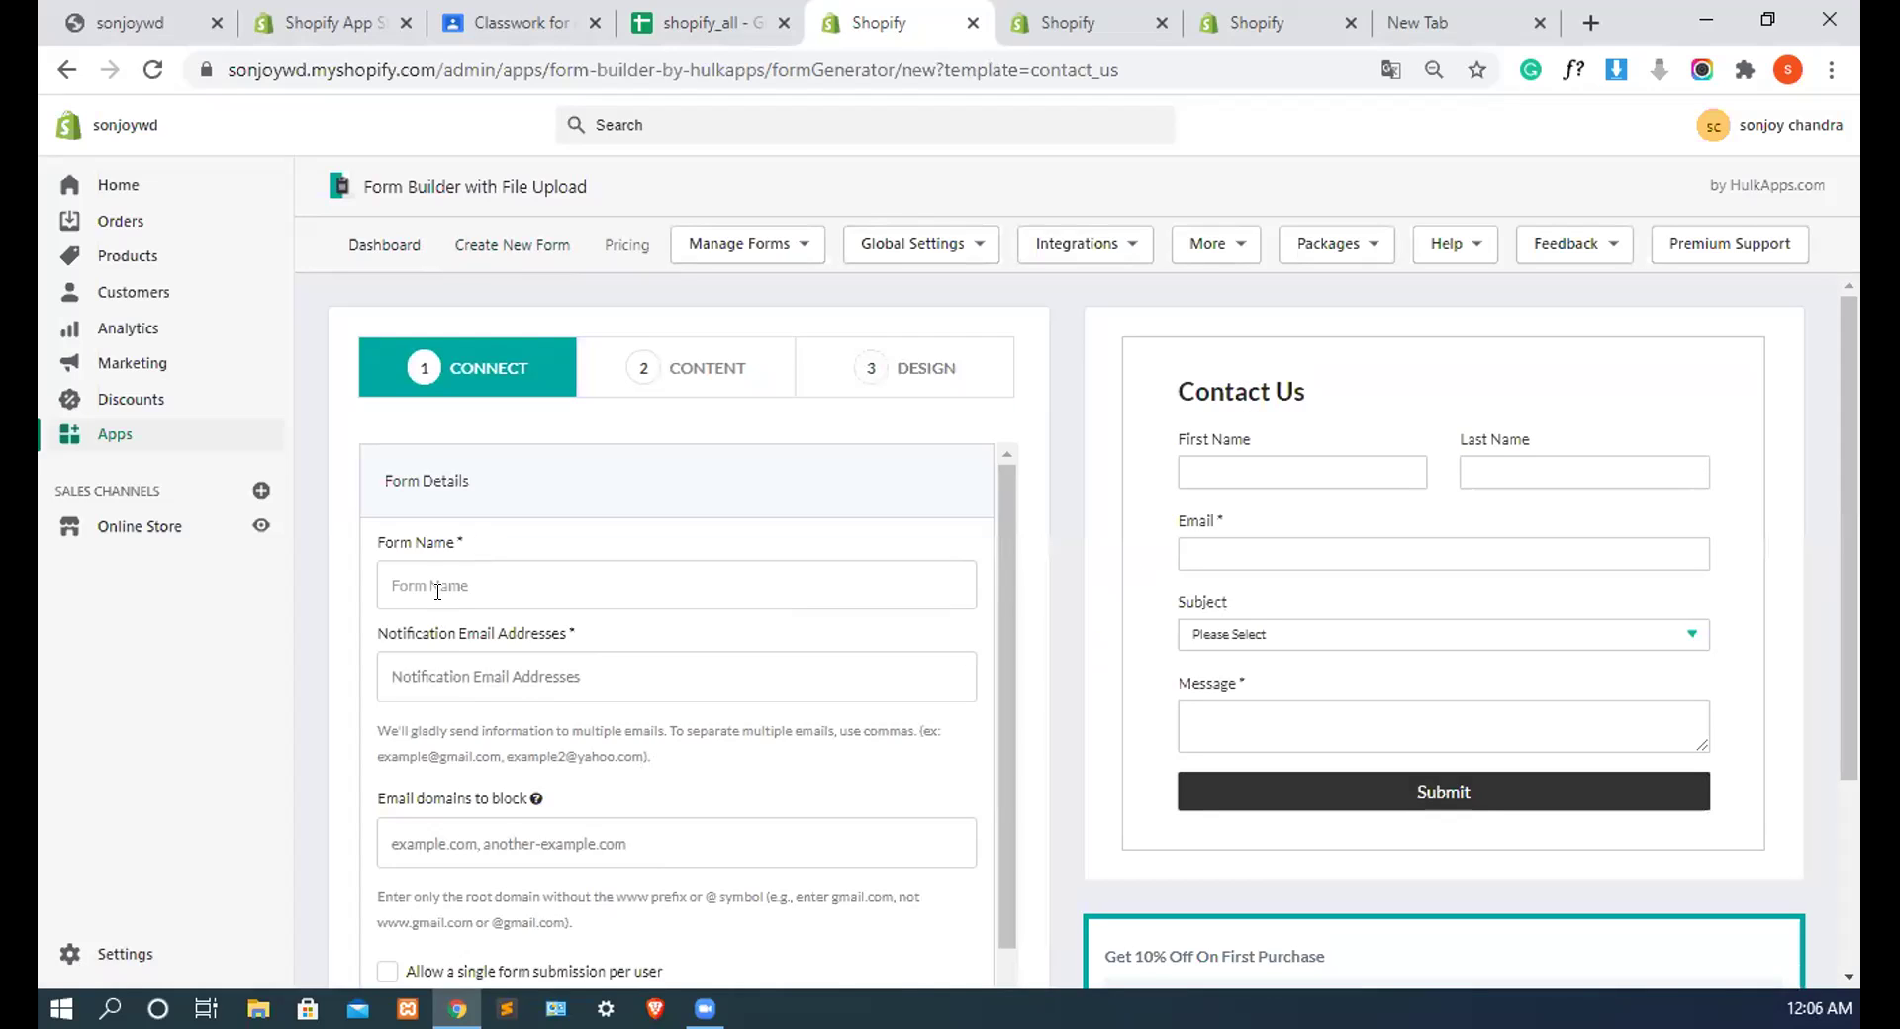
Step: Name the form 'Contuct us' and enter 'Email' in the notification email field
left_click(439, 576)
type("Contuct us")
left_click(500, 663)
type("E")
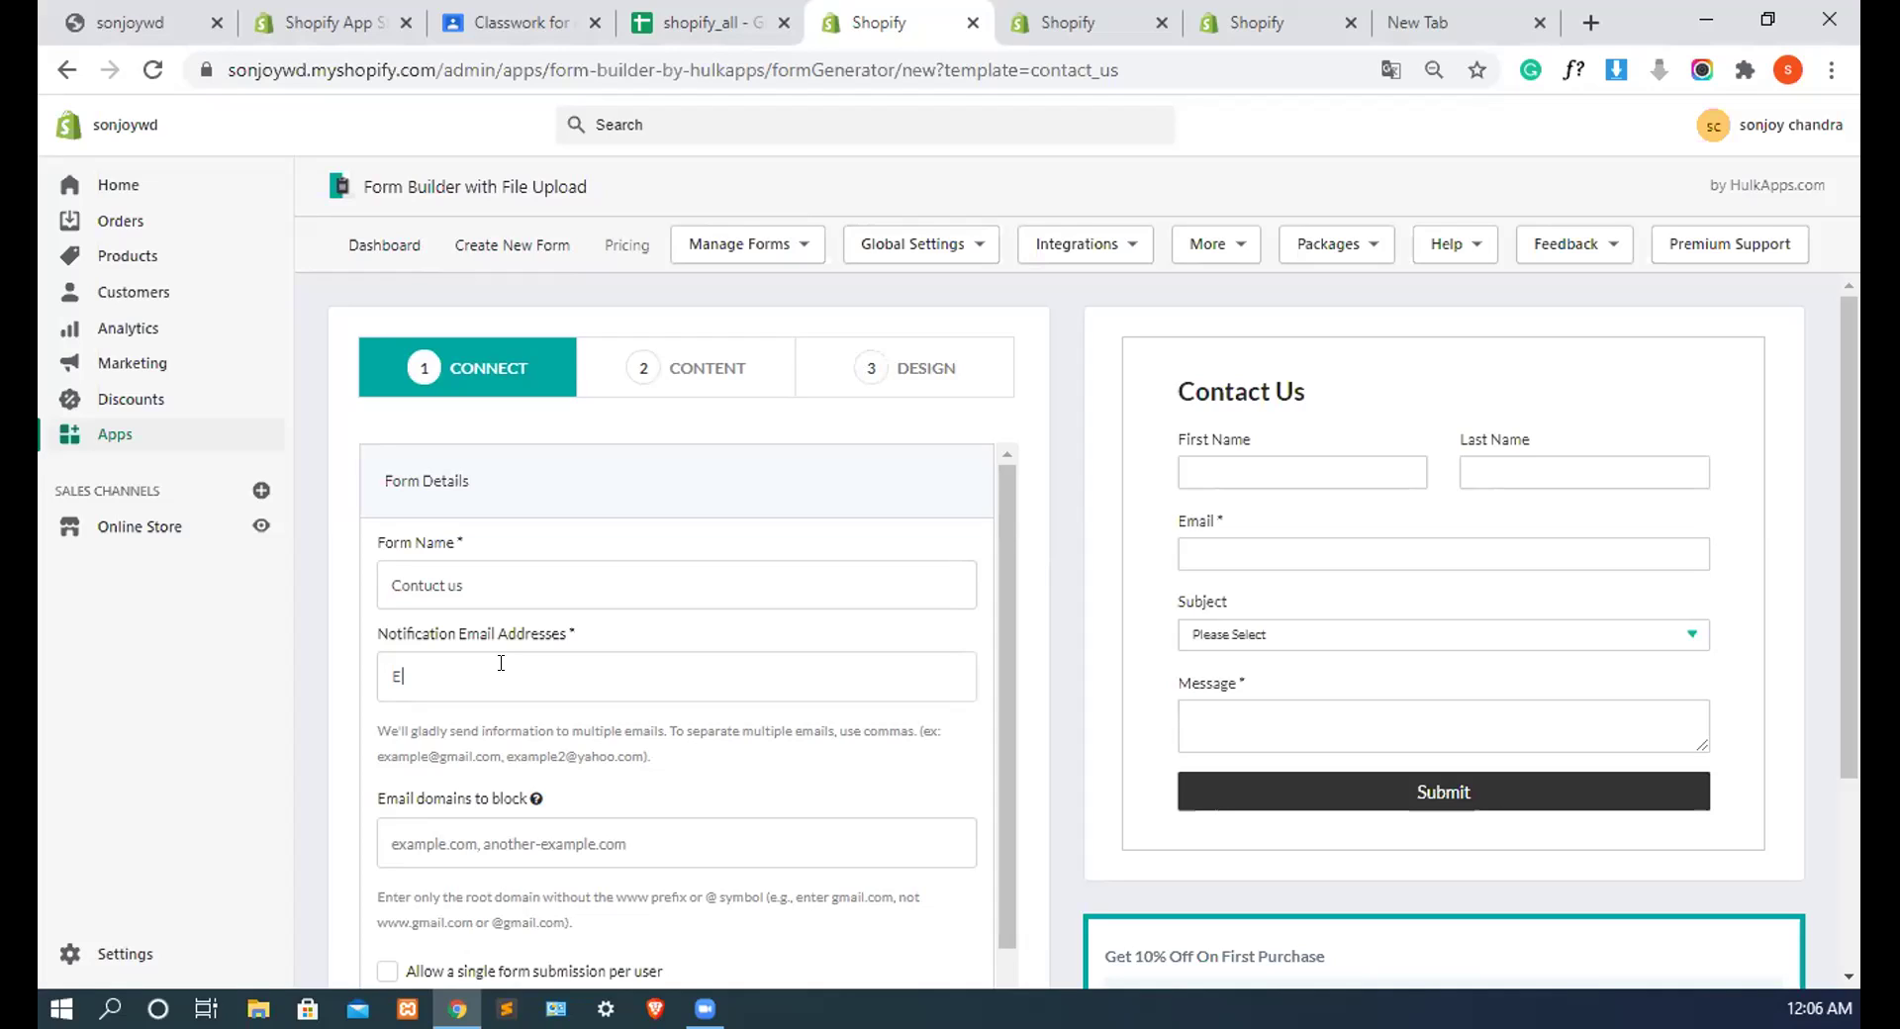
type("mail")
left_click(498, 844)
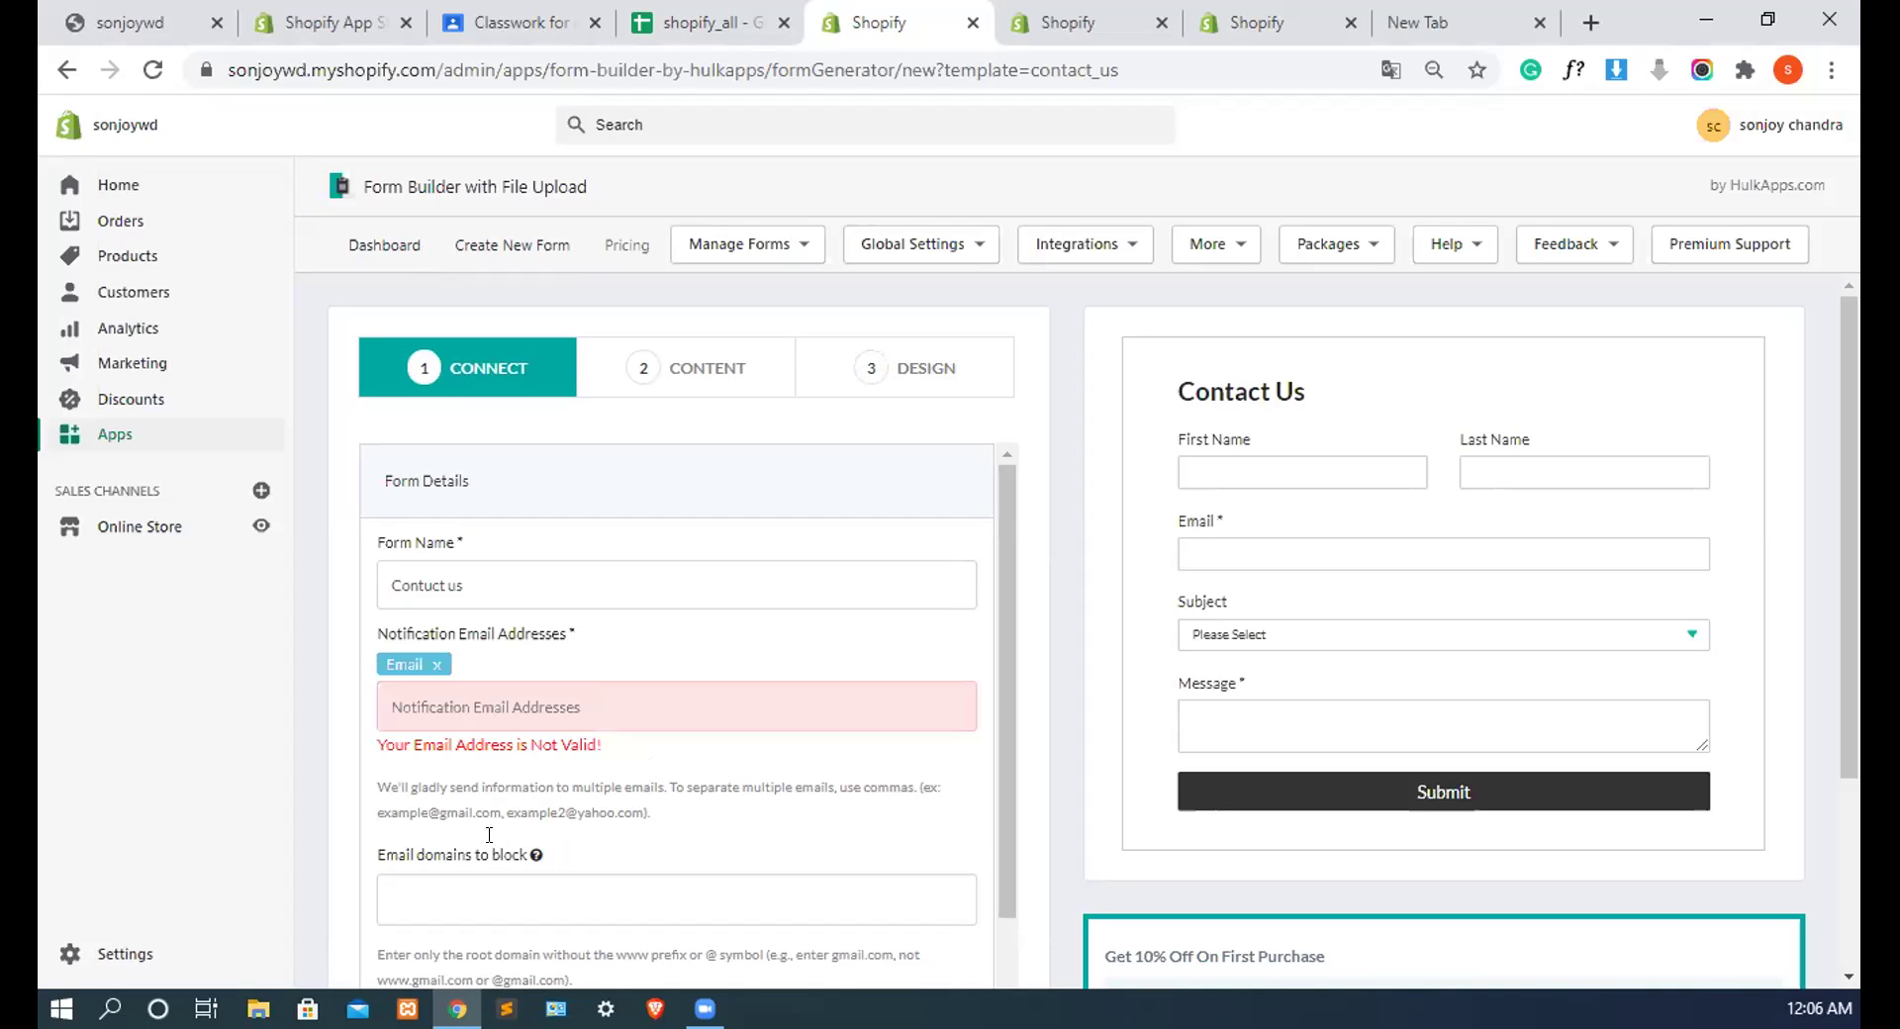
Step: Add the store owner's e-mail address as recipient and remove the invalid 'Email' entry
left_click(461, 699)
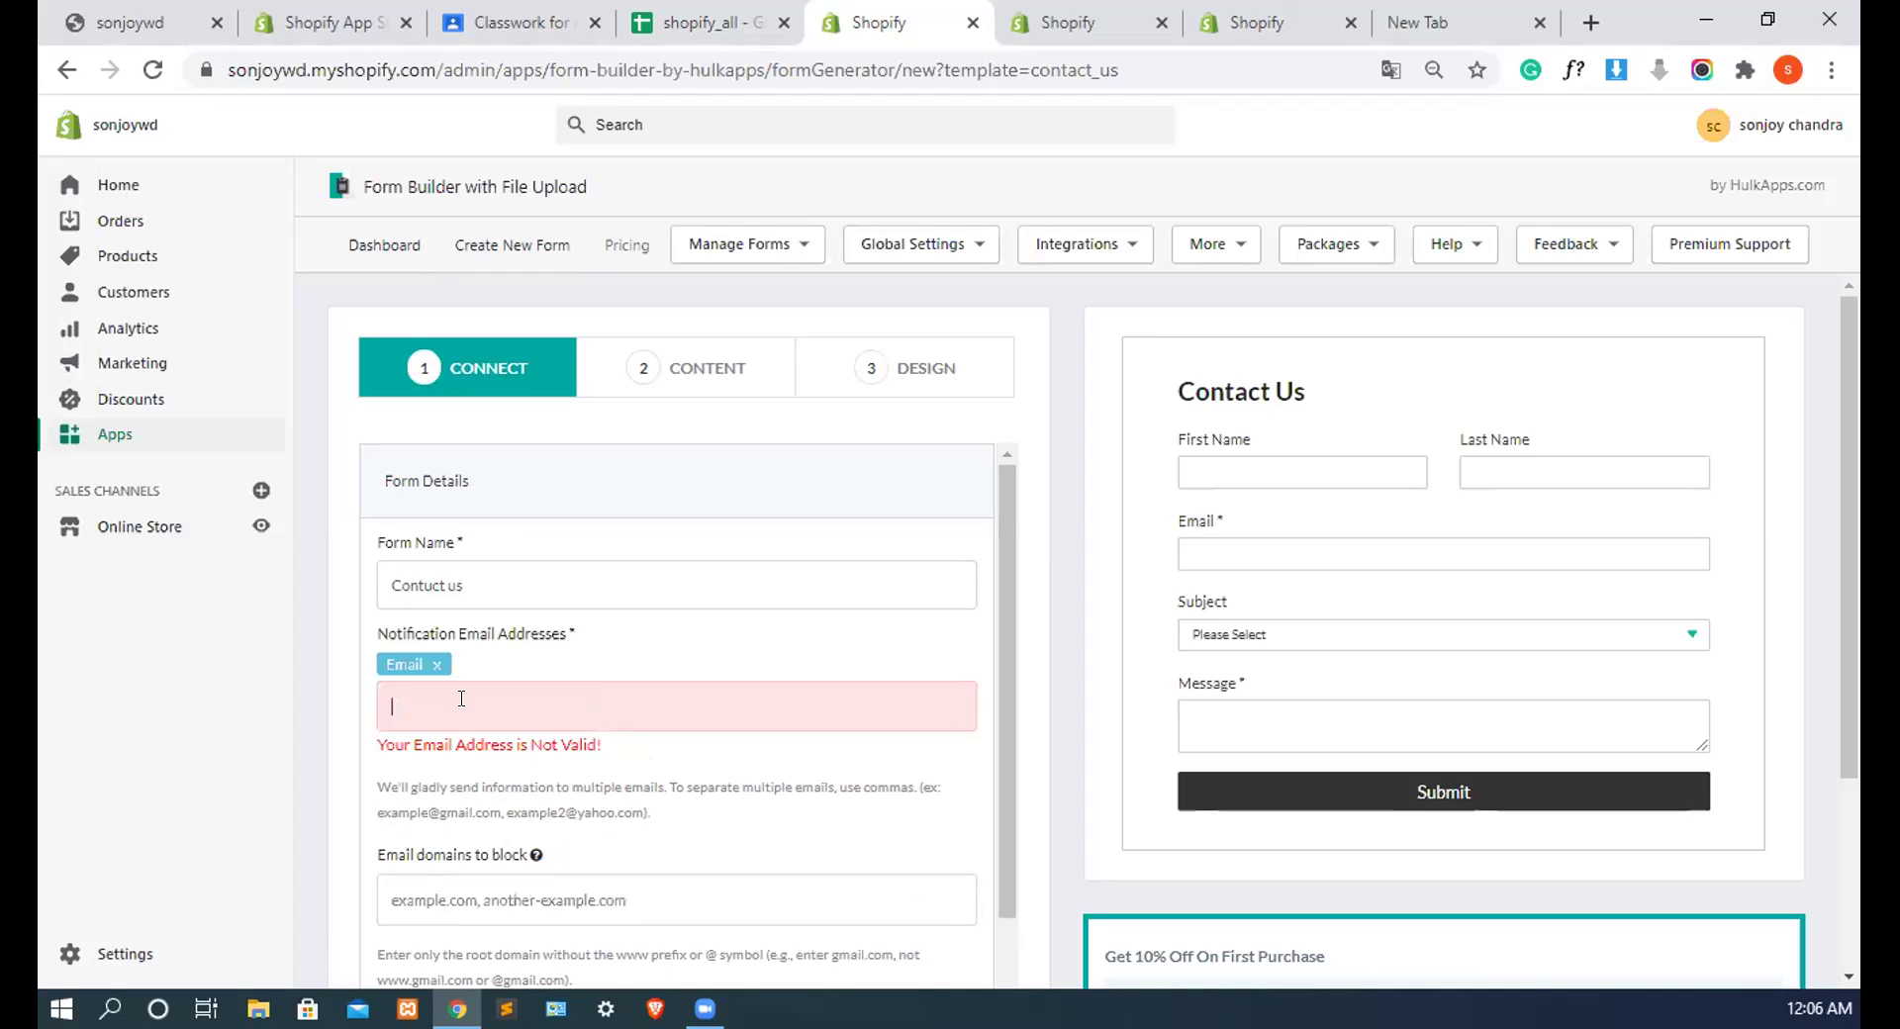
key("Return")
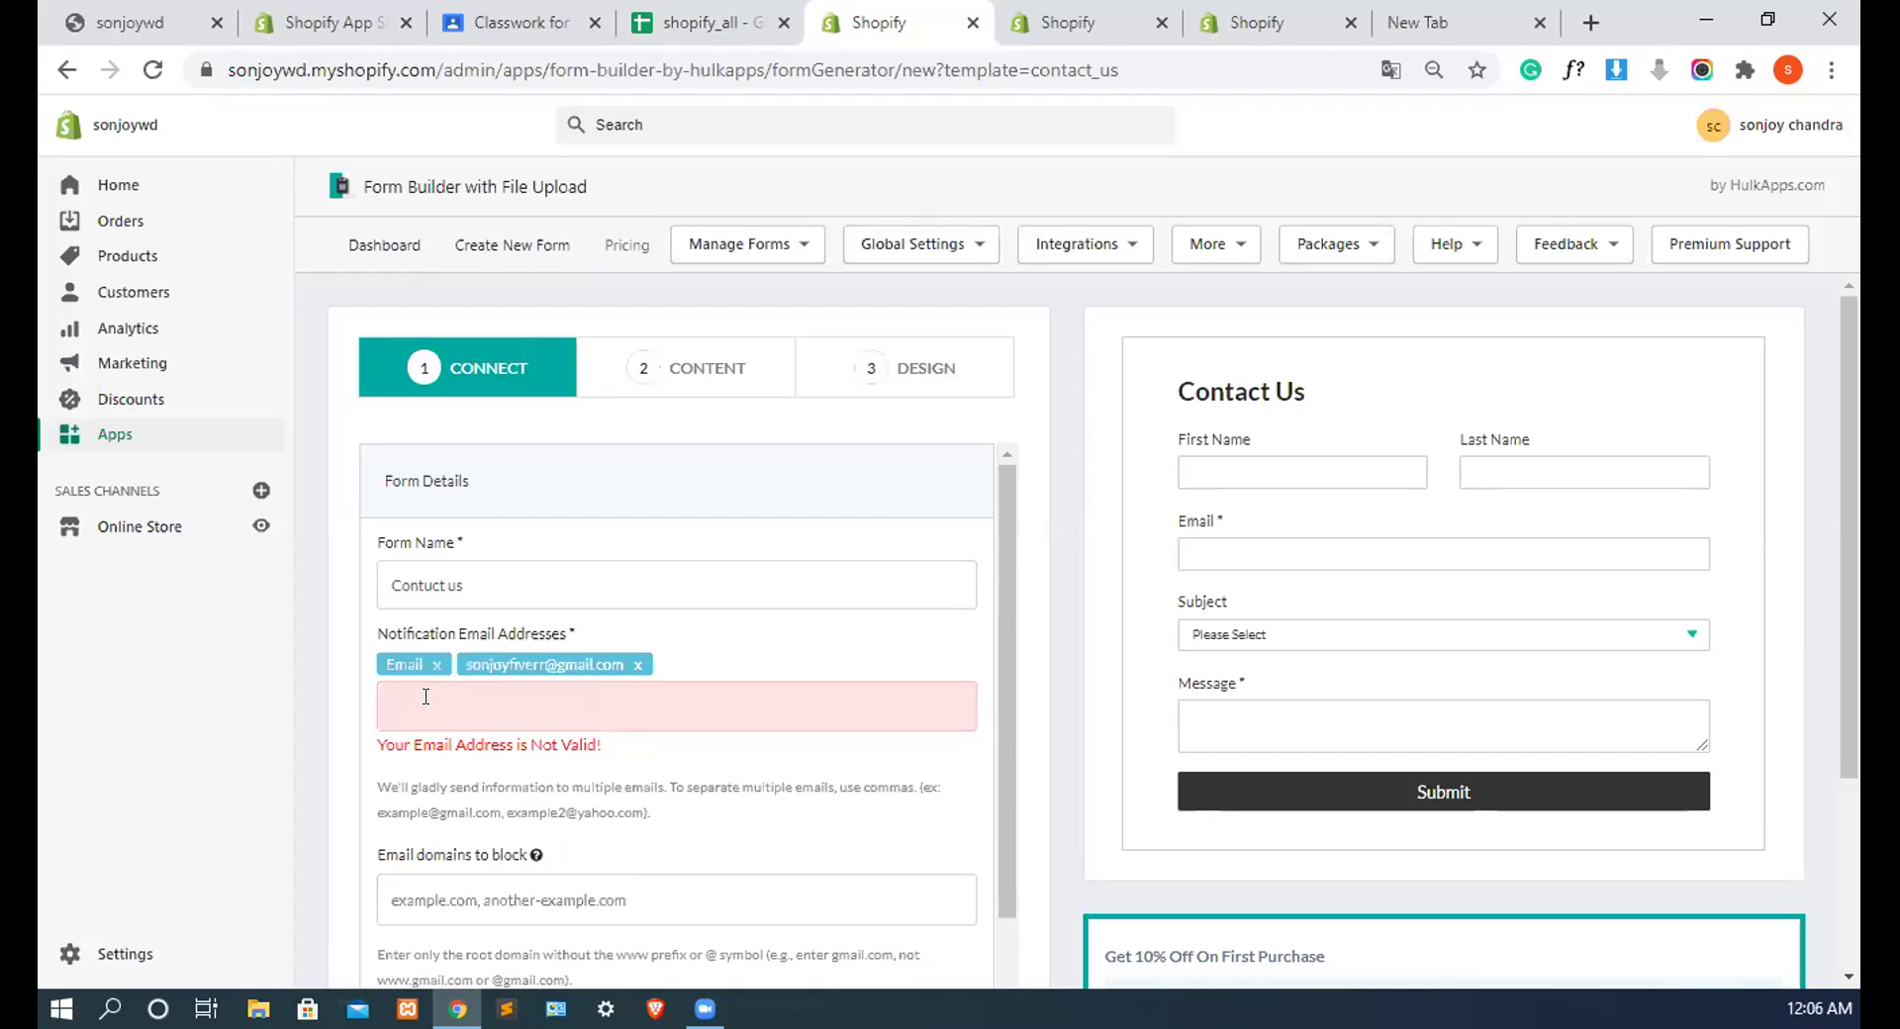
left_click(435, 665)
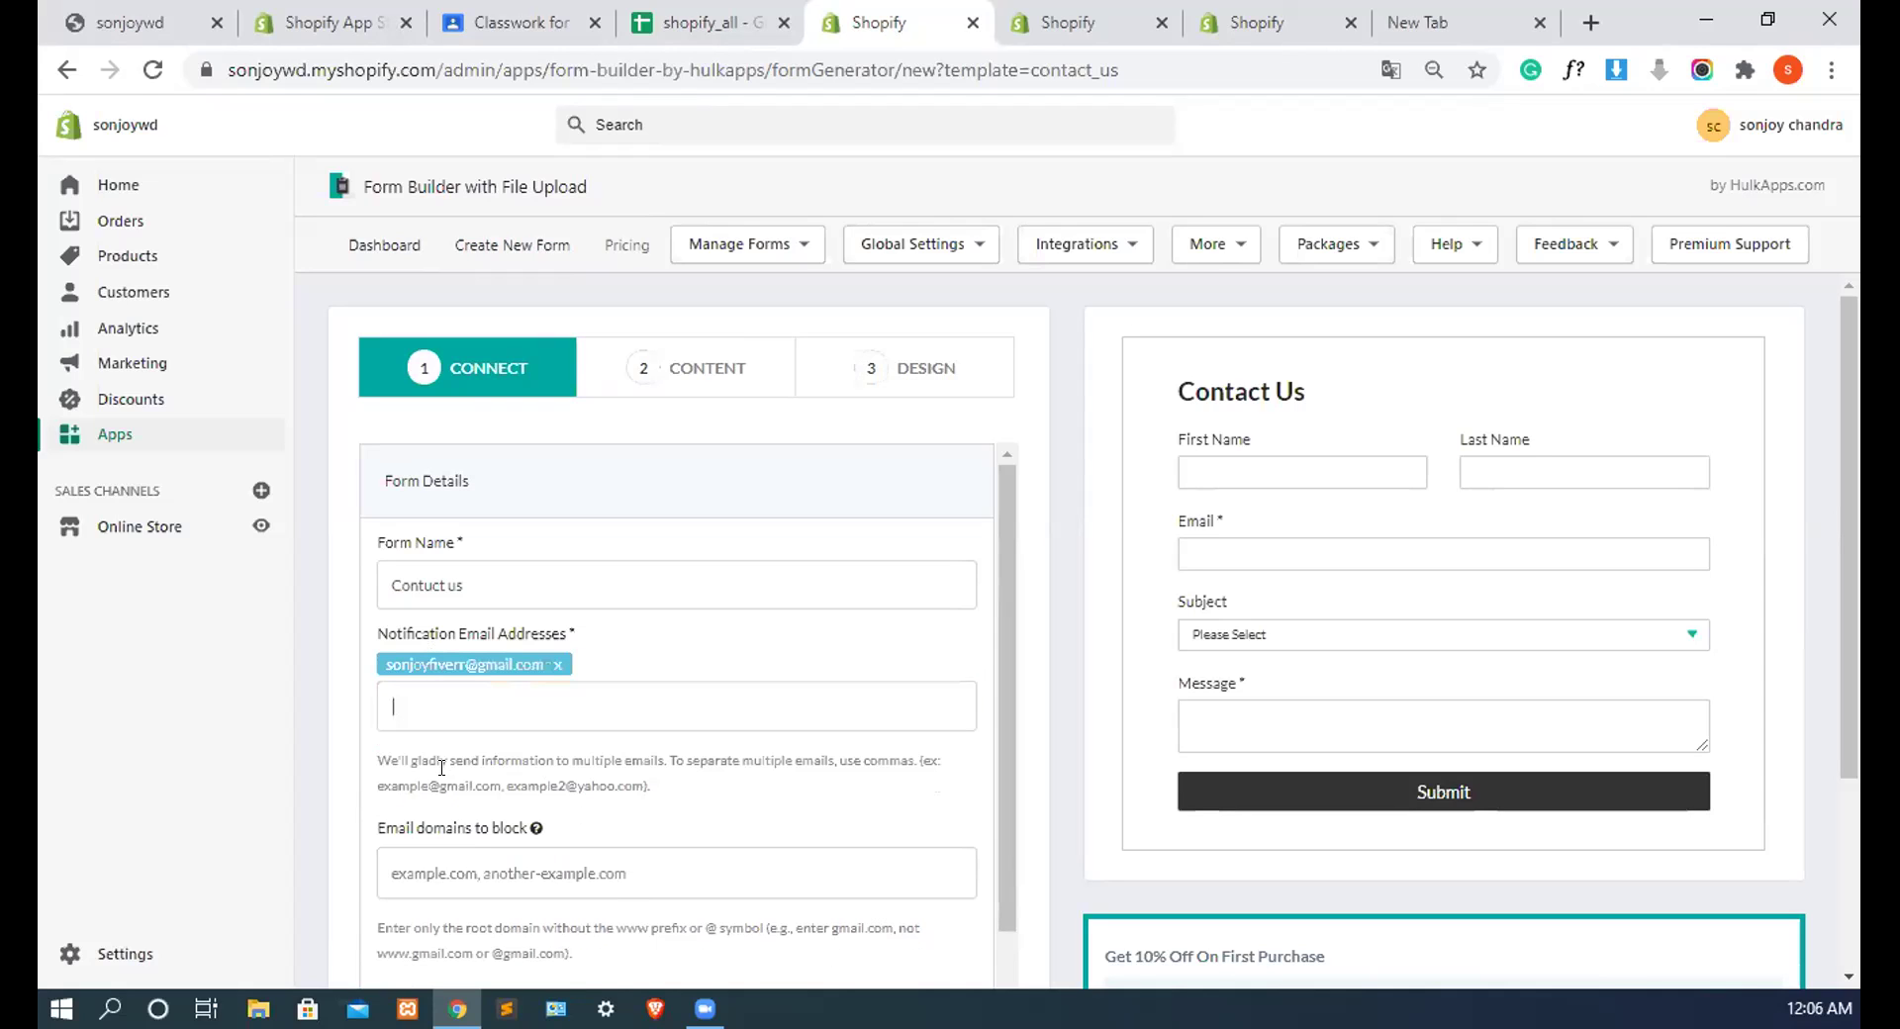
Step: Look over the blocked email domains field and remaining Connect settings, then go to Content
scroll(480, 779, "down", 2)
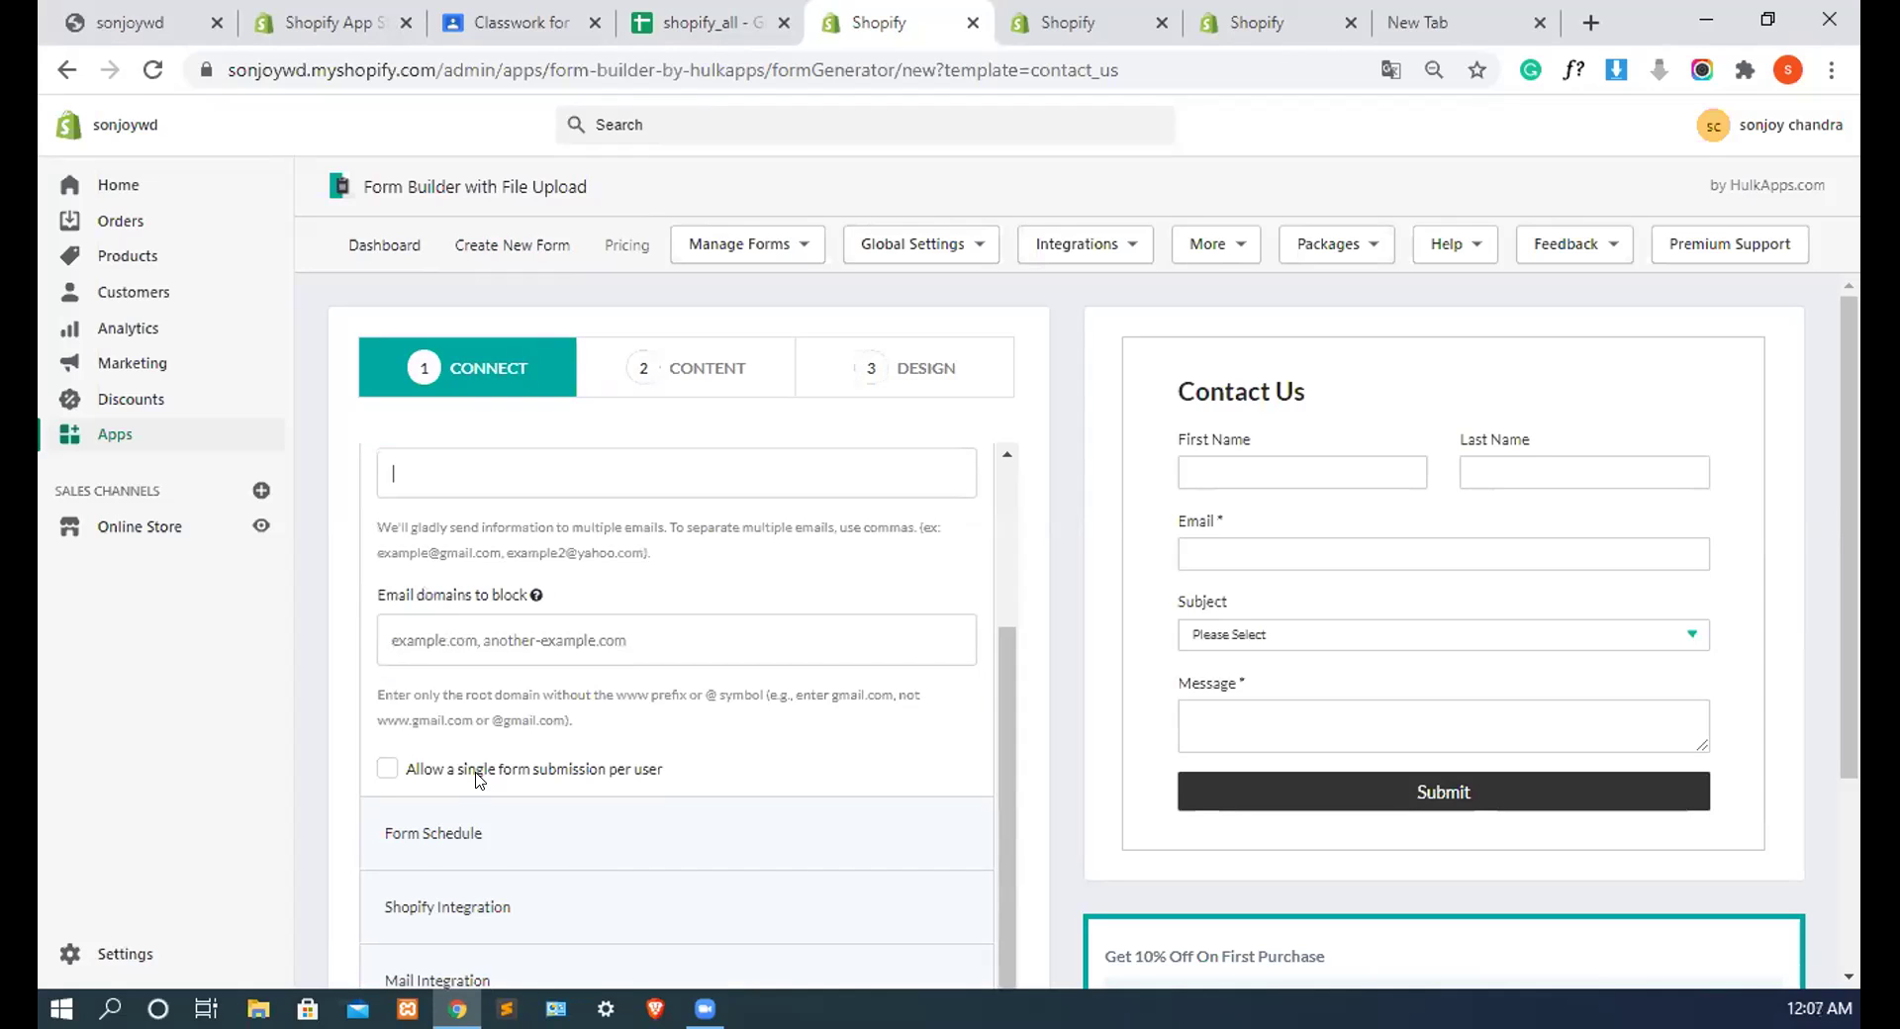
scroll(481, 630, "up", 1)
scroll(481, 631, "down", 1)
left_click(481, 638)
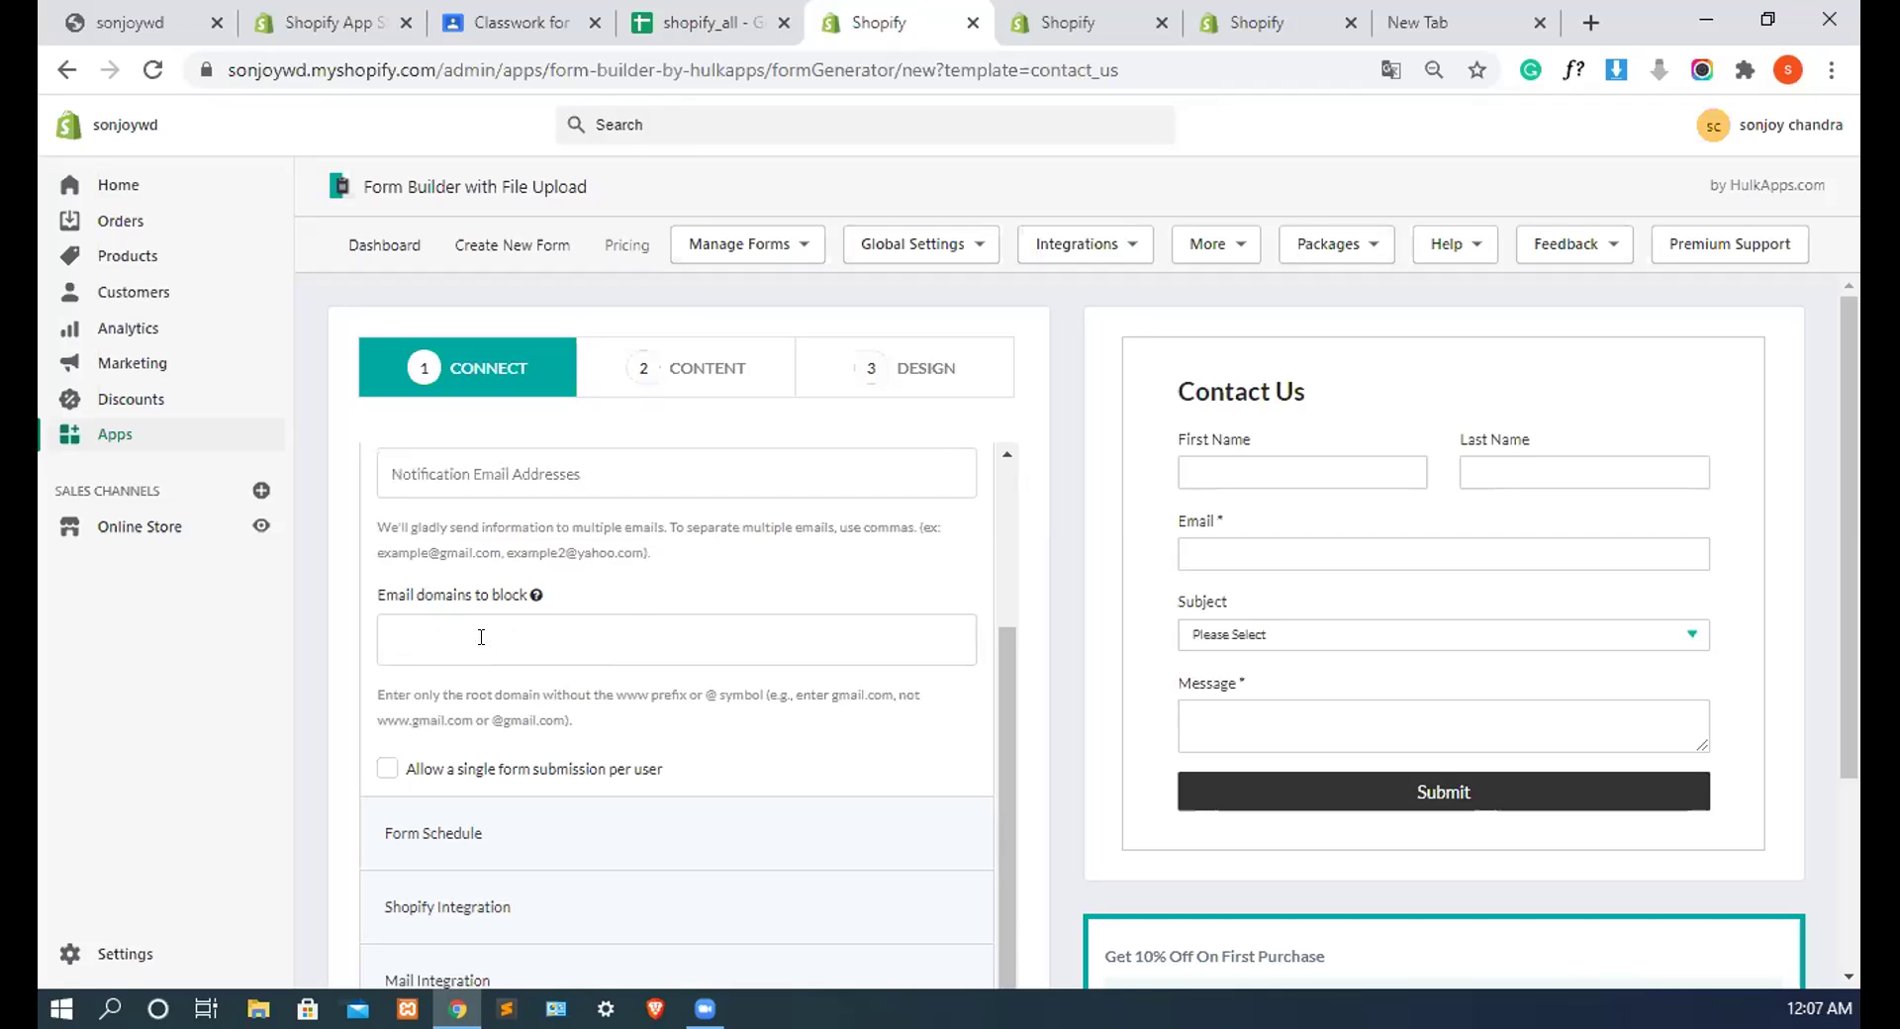
scroll(770, 554, "up", 1)
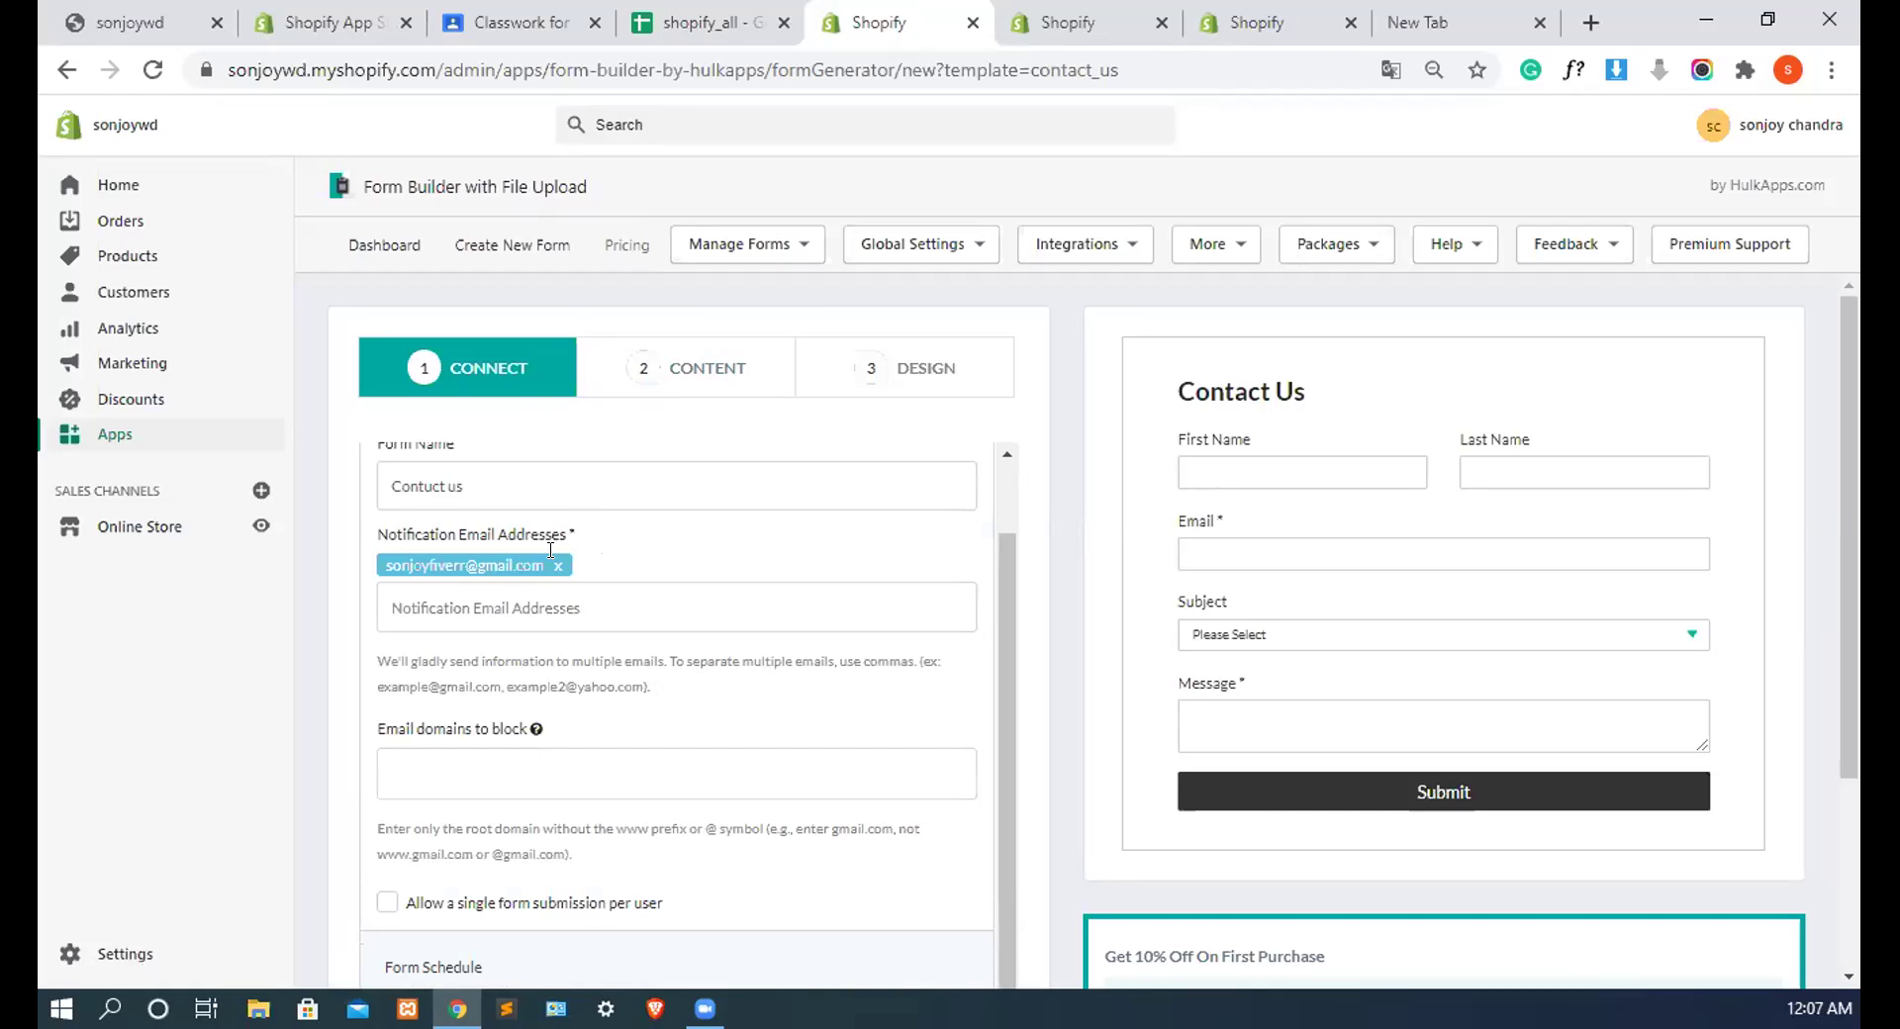
scroll(624, 530, "up", 1)
scroll(712, 593, "up", 1)
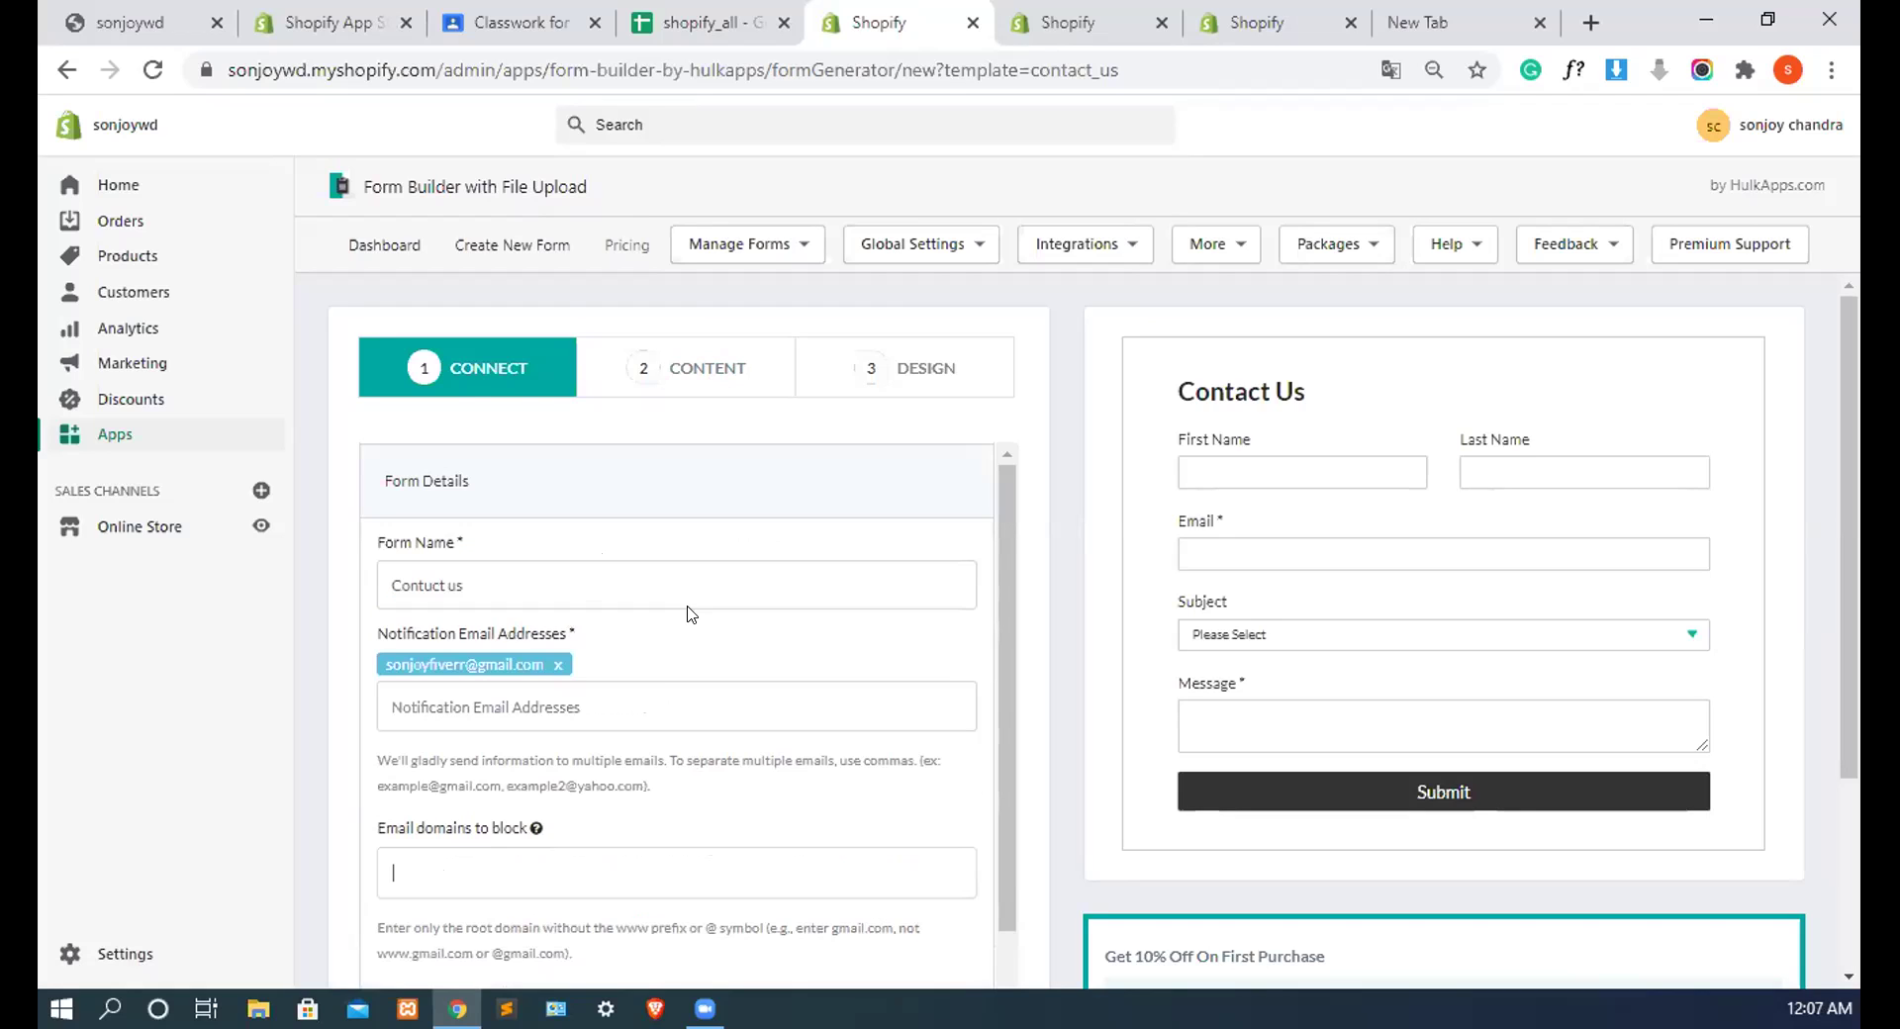
scroll(735, 568, "down", 3)
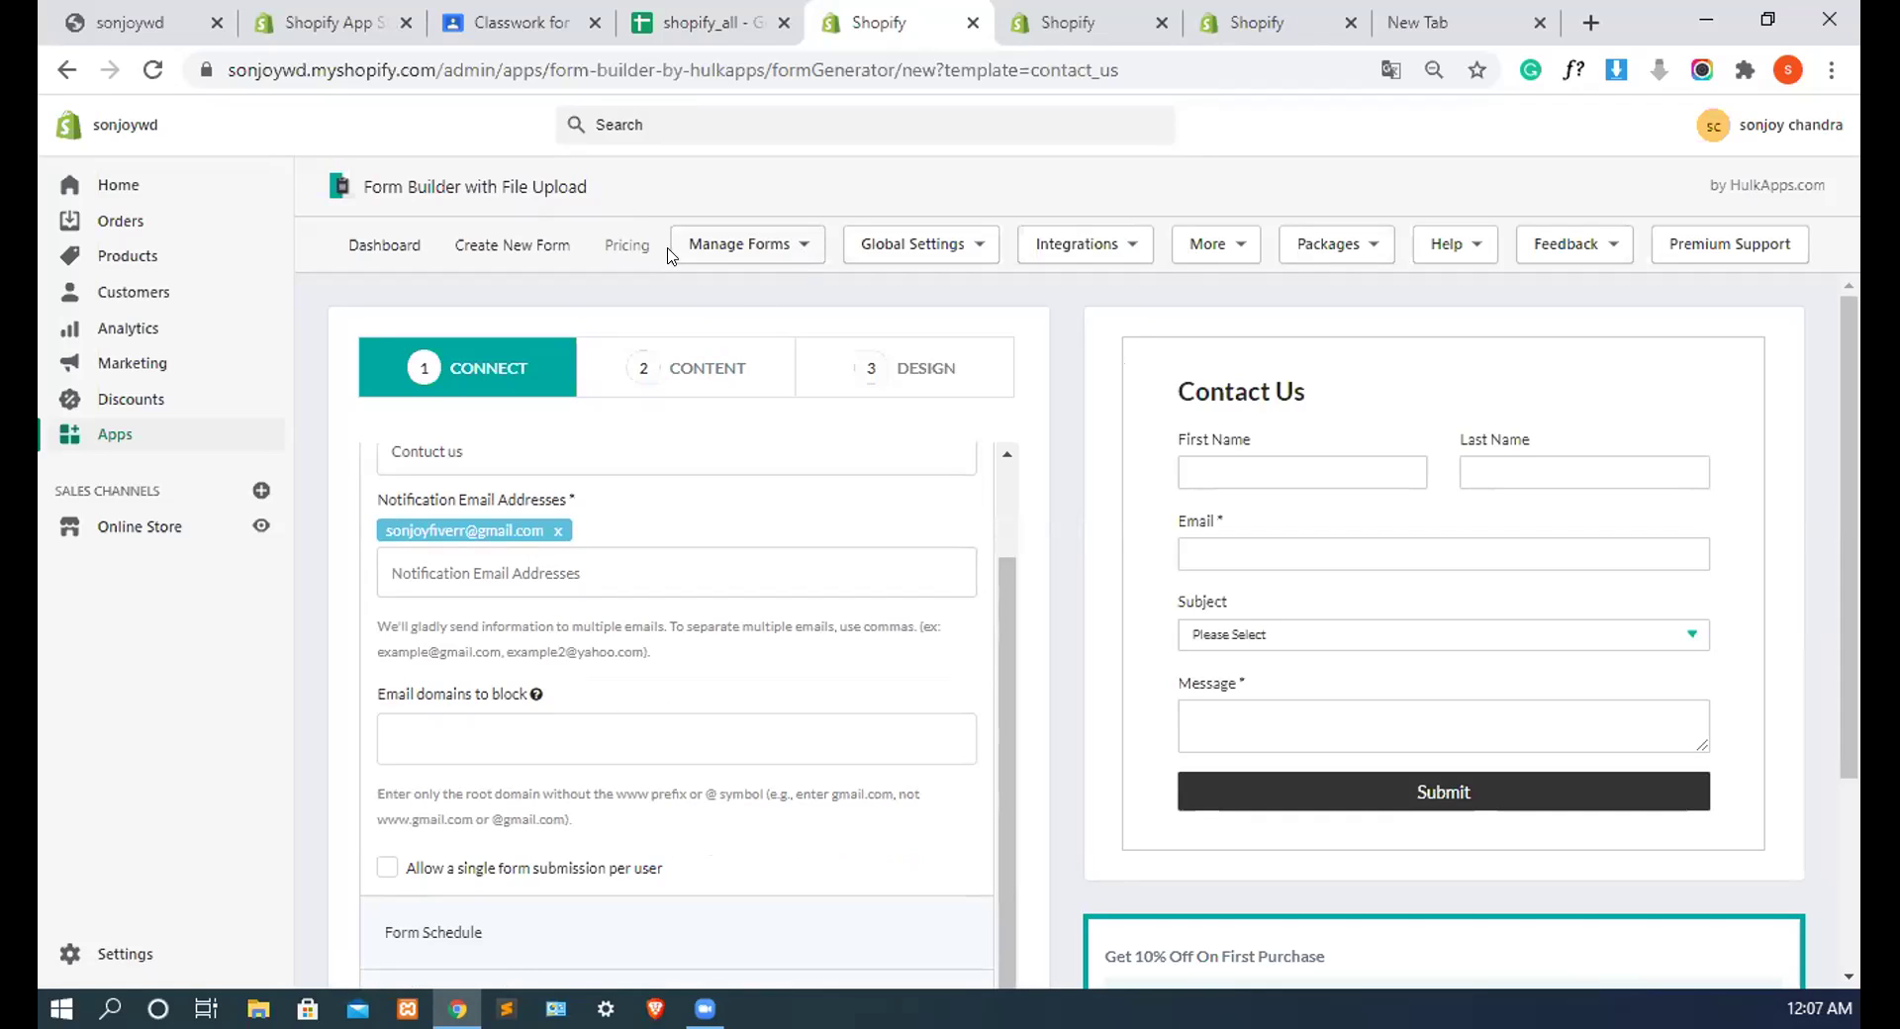
left_click(723, 381)
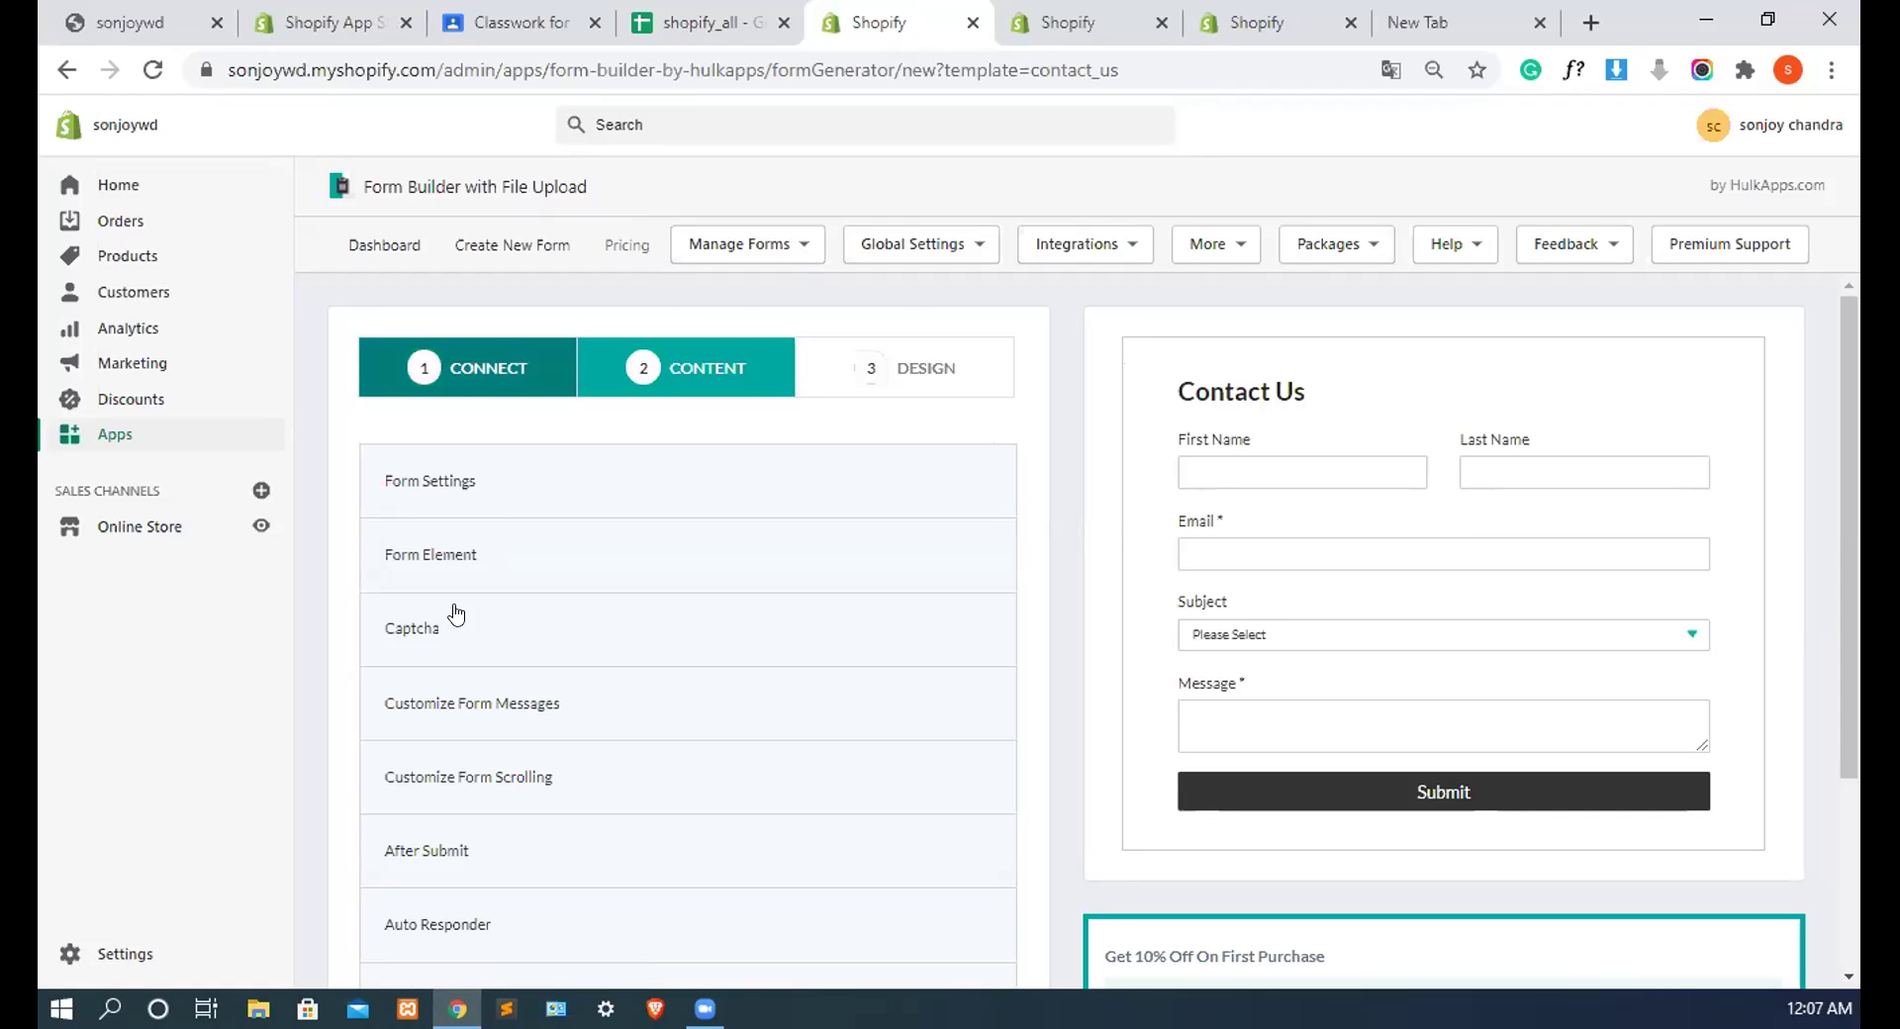
Step: Expand Form Element and open the Subject dropdown's settings
left_click(498, 561)
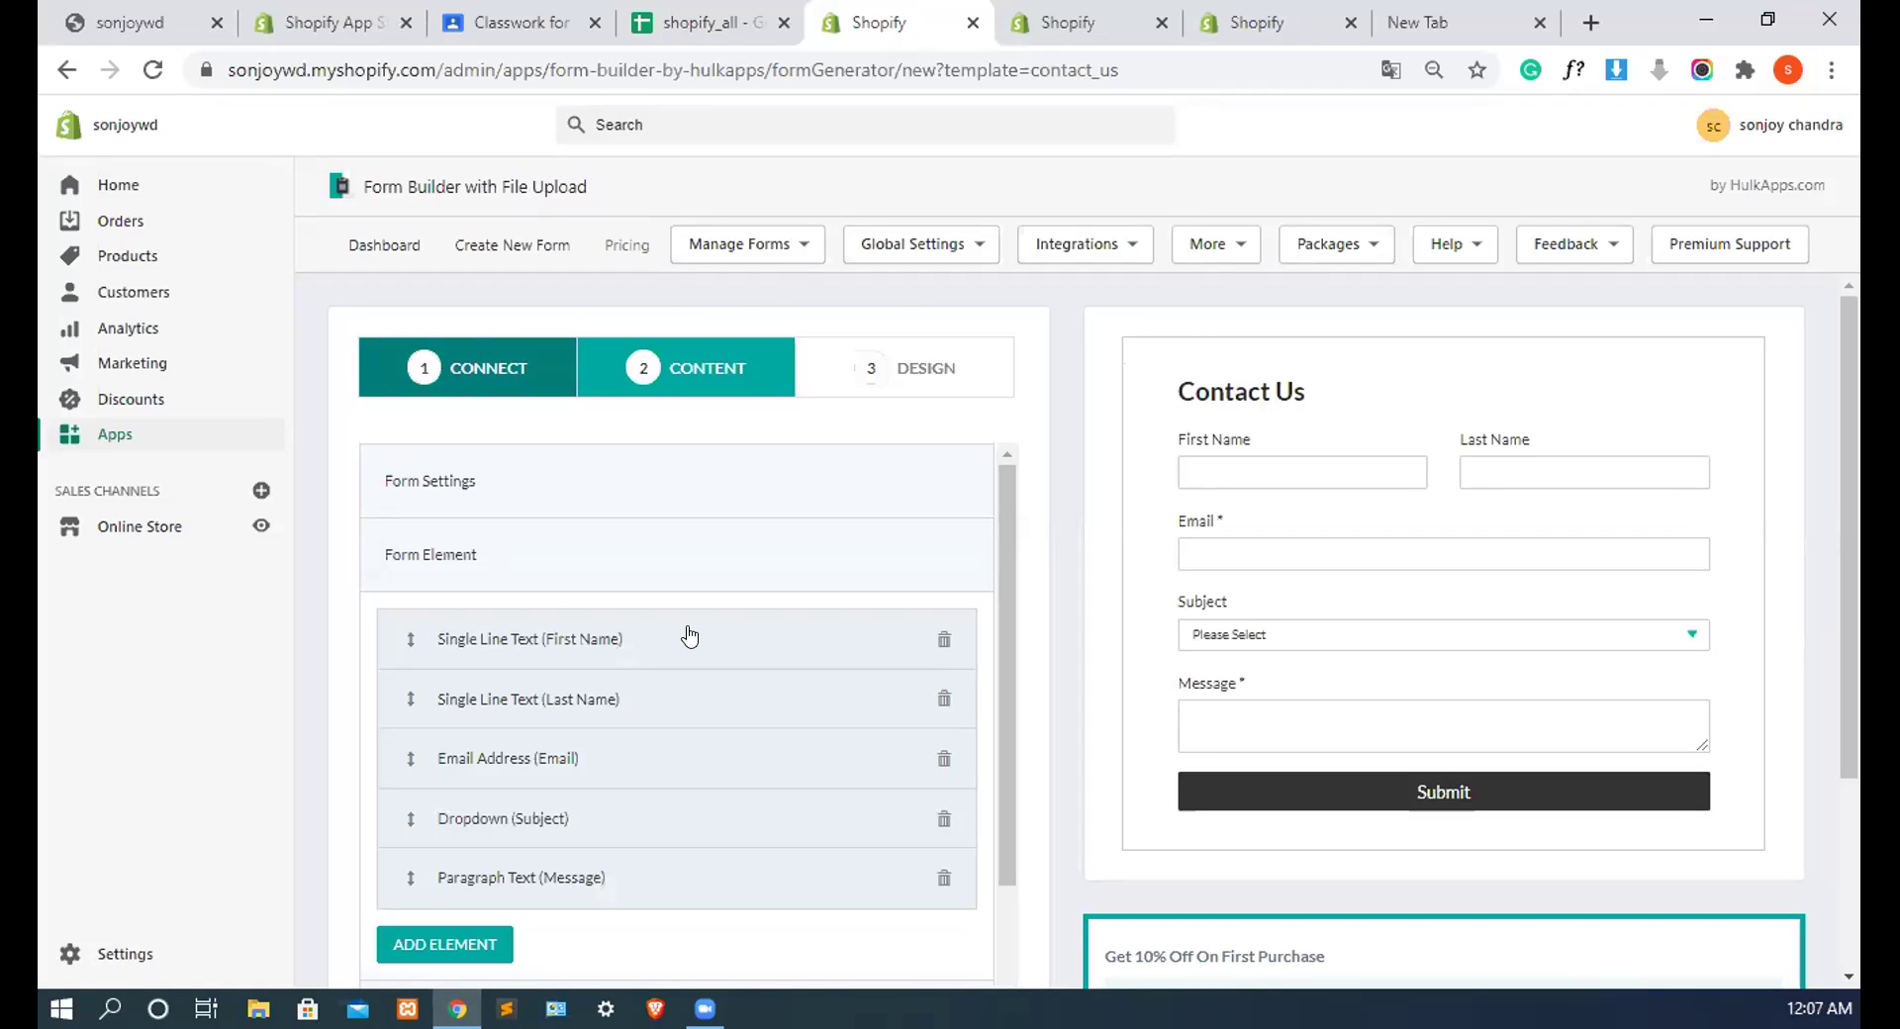
left_click(539, 814)
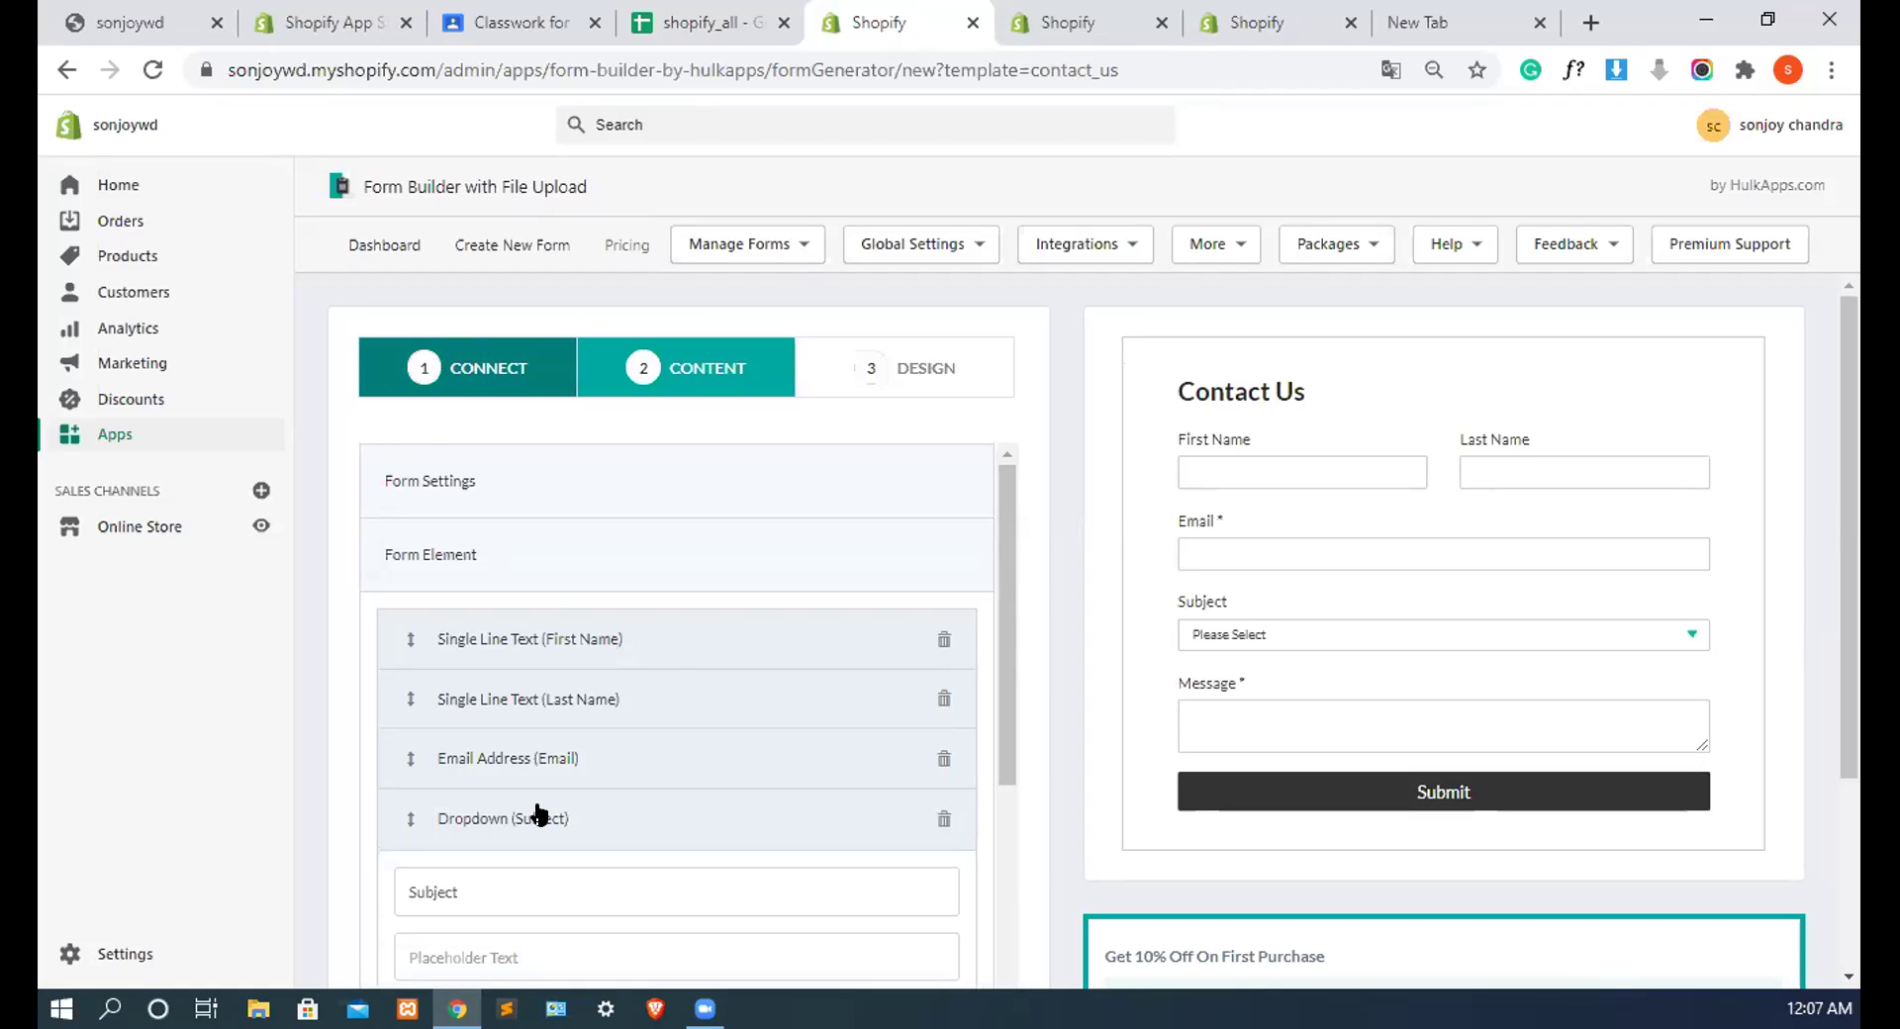
scroll(471, 657, "down", 3)
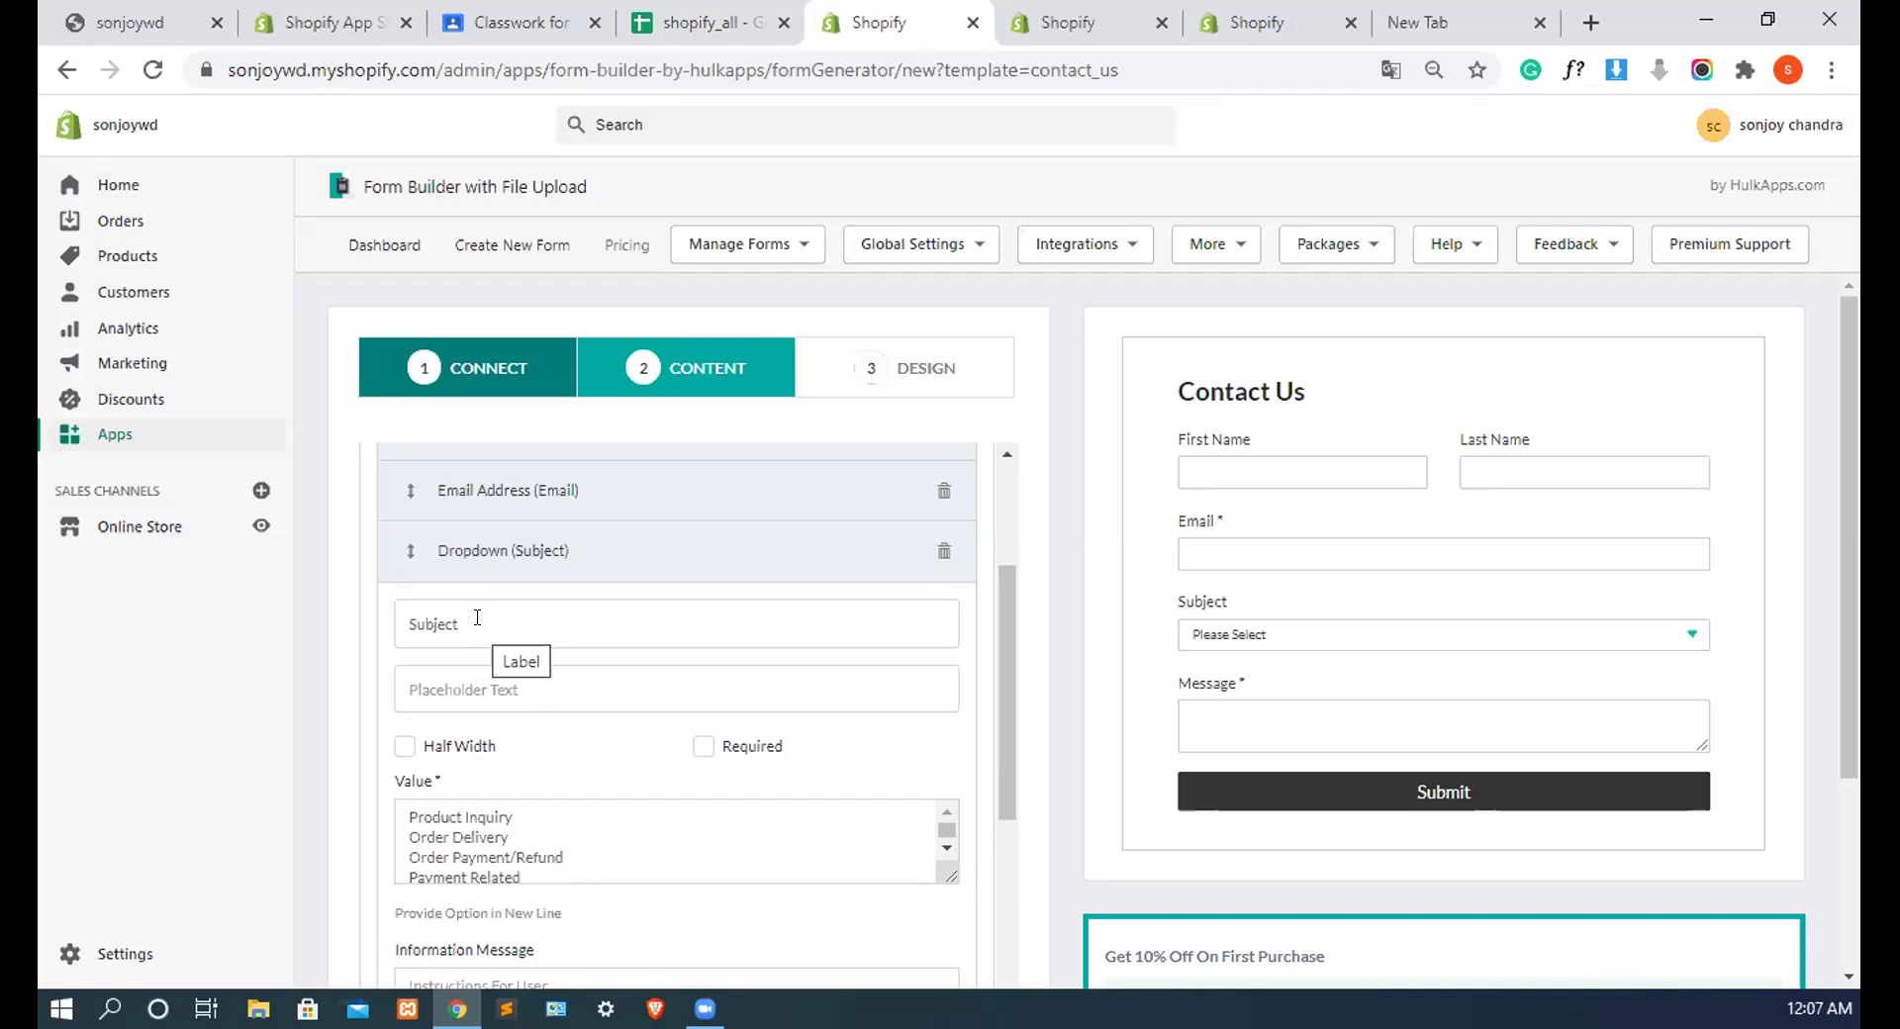
Step: Replace the dropdown label 'Subject' with 'Chooses product', then move to its placeholder and options
left_click(477, 618)
key("BackSpace")
key("BackSpace")
key("BackSpace")
key("BackSpace")
key("BackSpace")
key("BackSpace")
key("BackSpace")
type("Chous pro")
type("duct")
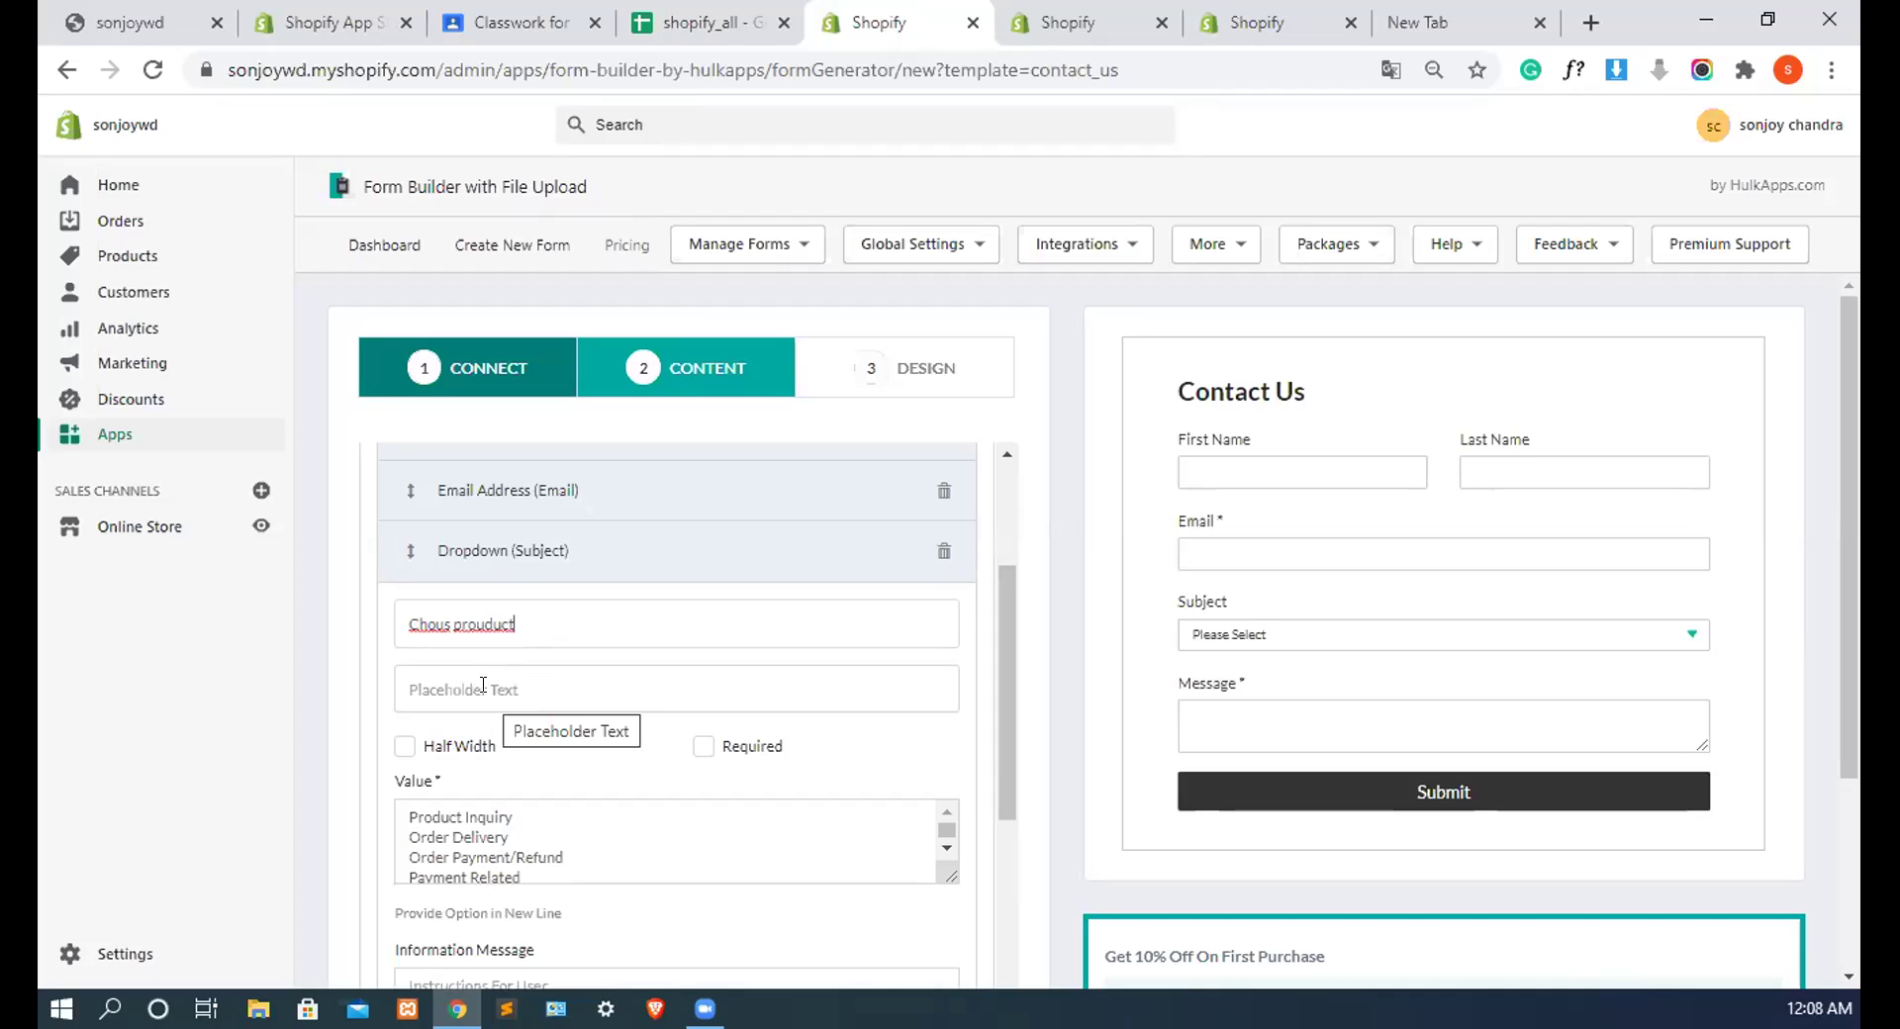
left_click(446, 624)
key("BackSpace")
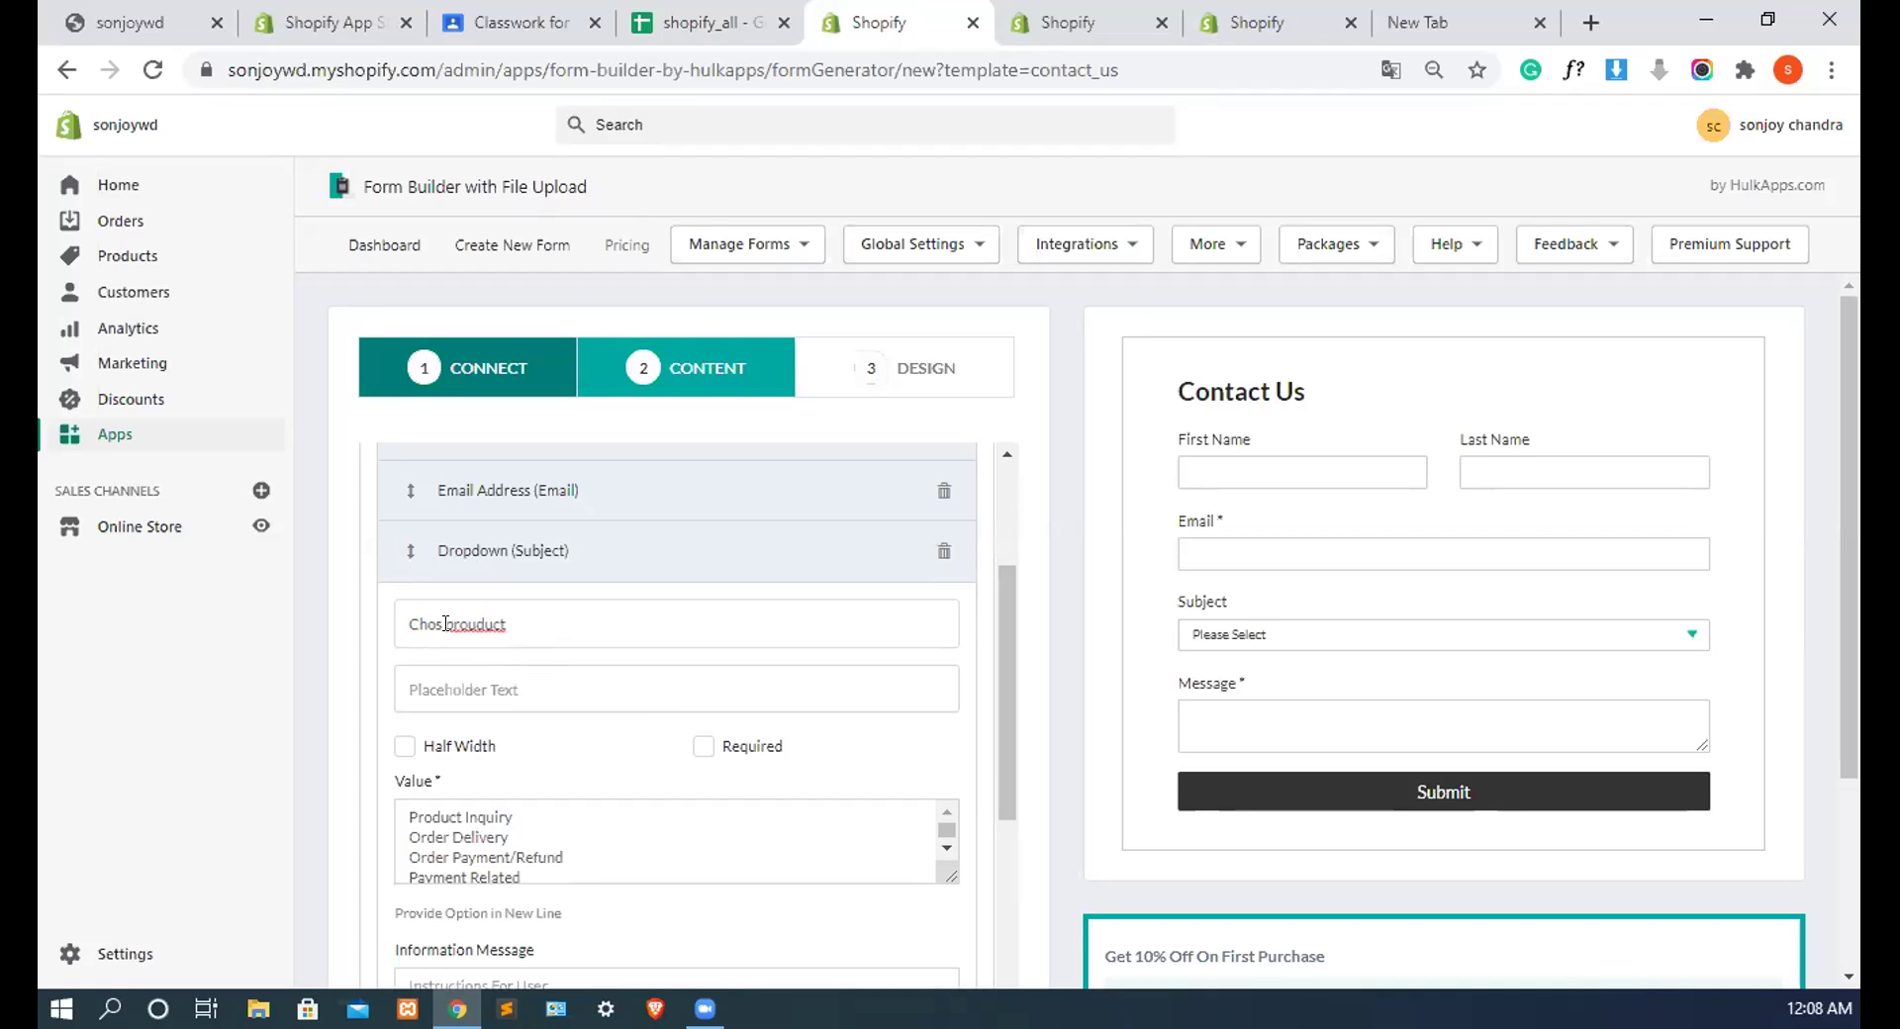
type("oses")
left_click(501, 619)
key("BackSpace")
left_click(548, 685)
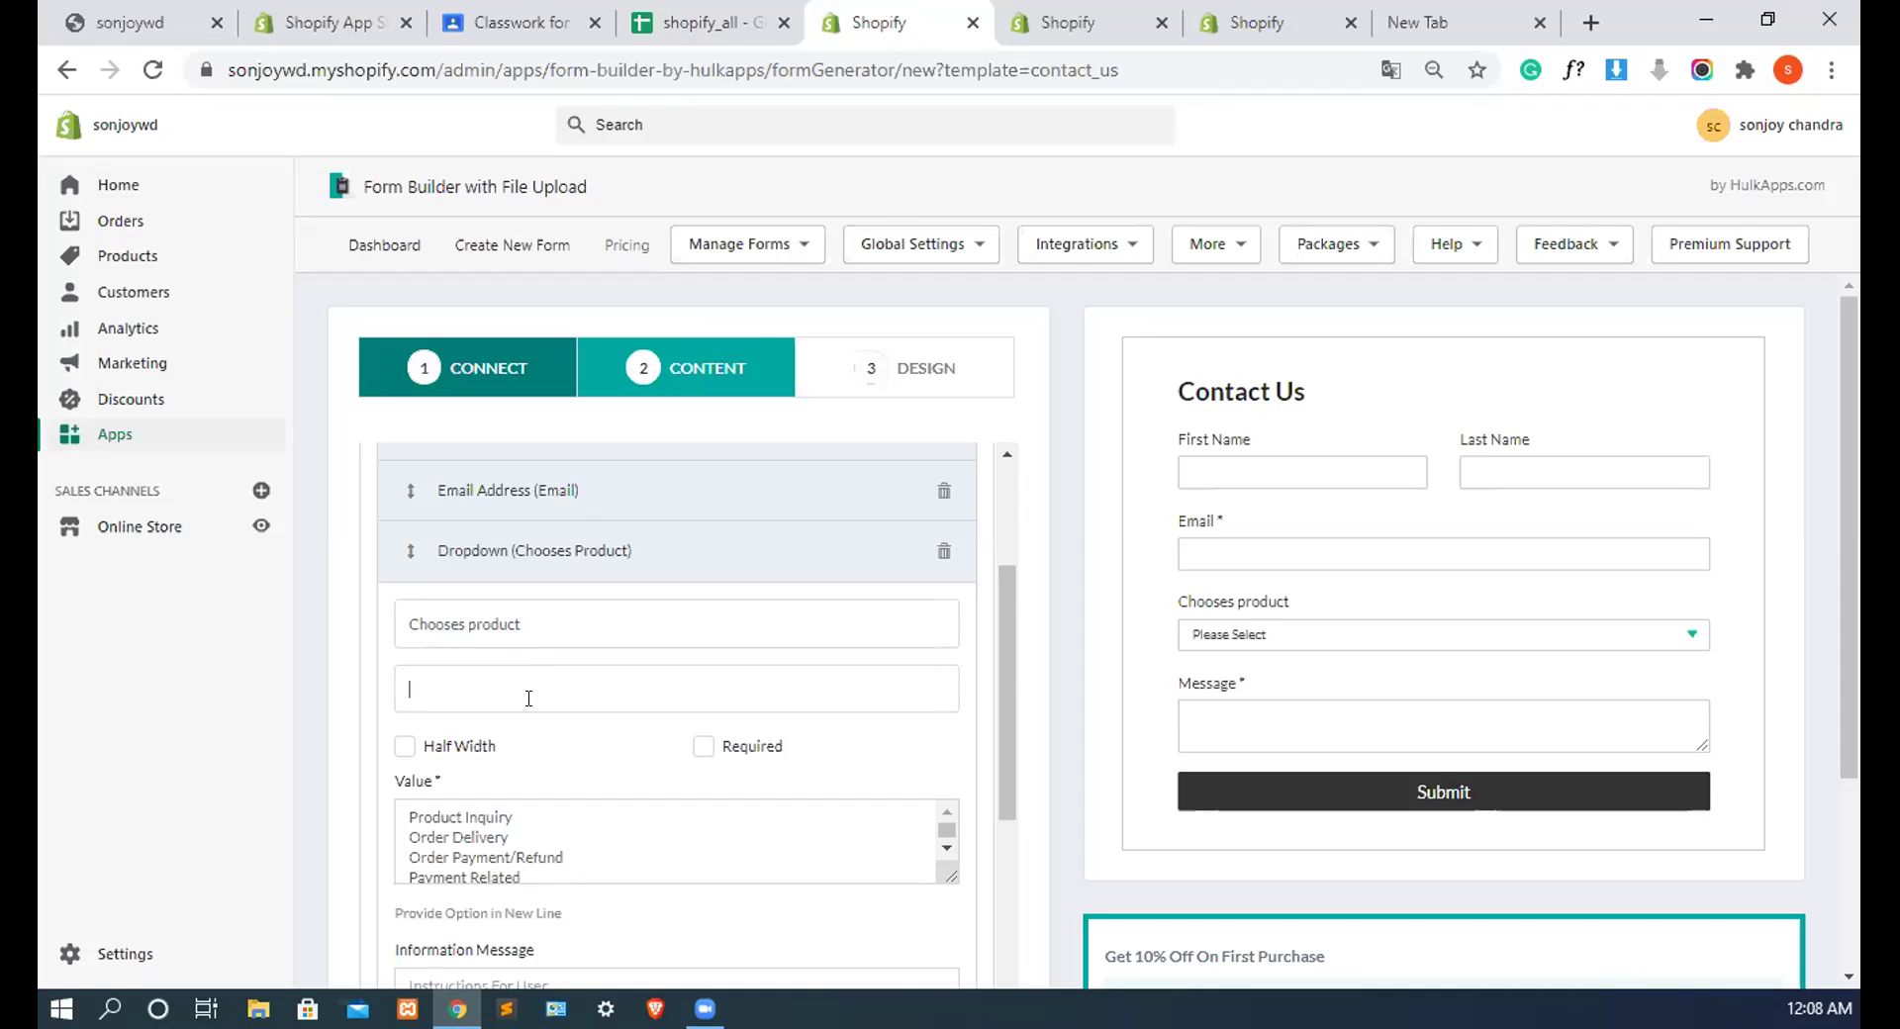
left_click(552, 835)
Step: Clear the dropdown's preset values and enter 'product 1' and 'Product 2' as its options
key("ctrl+a")
key("BackSpace")
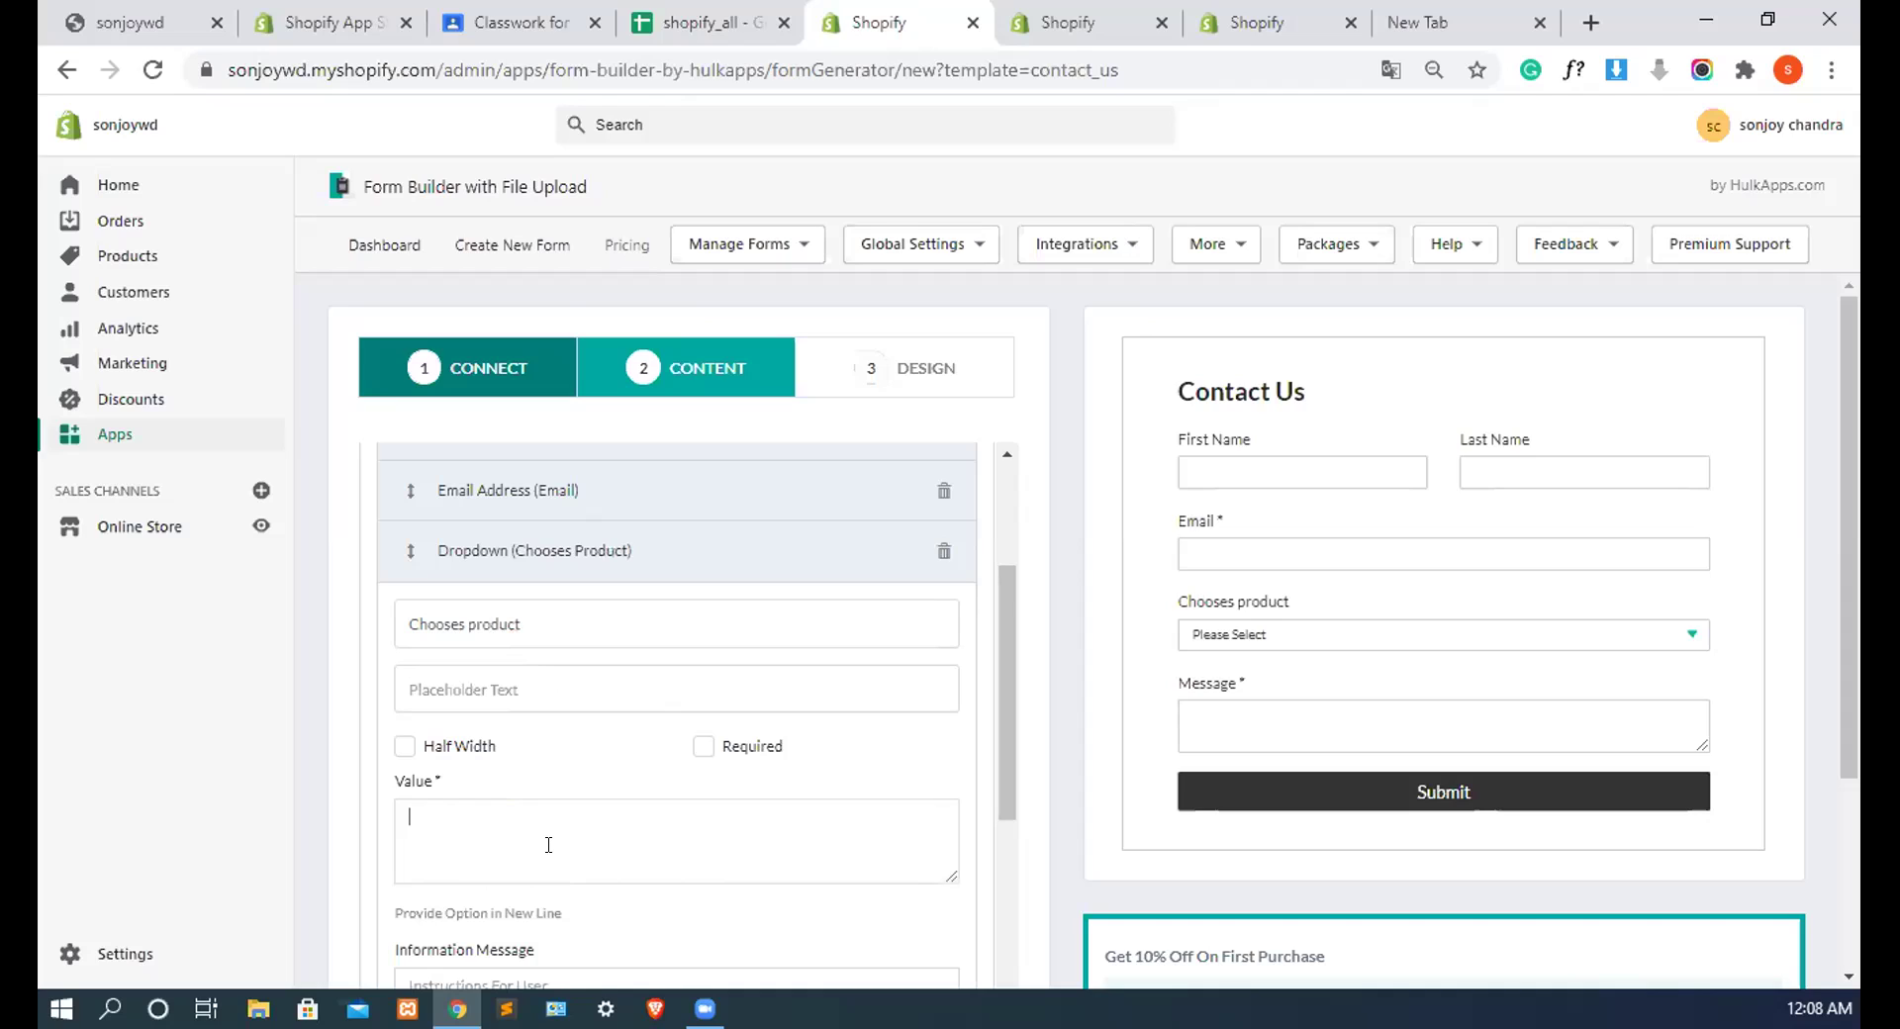
type("pro")
type("duc")
type("t")
type(" 1 ")
type("Pr")
type("oduc")
type("t 2")
scroll(542, 872, "down", 3)
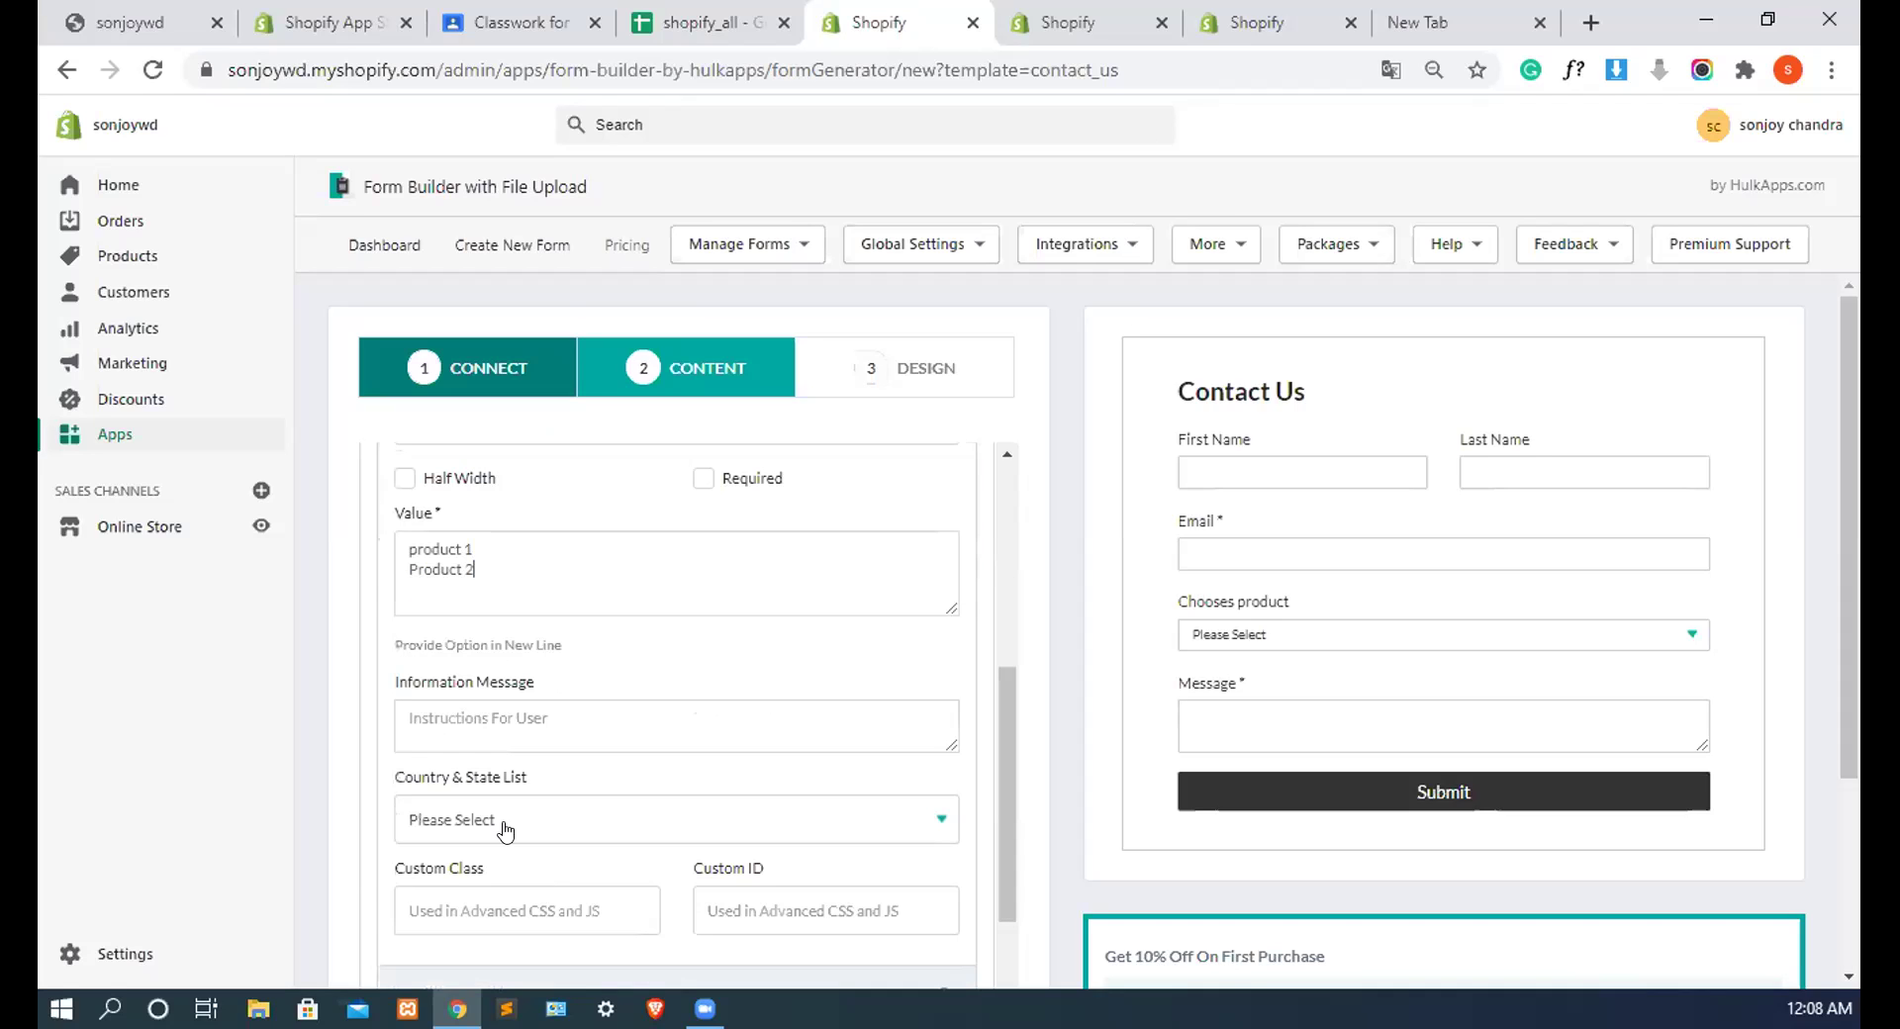
scroll(496, 870, "down", 4)
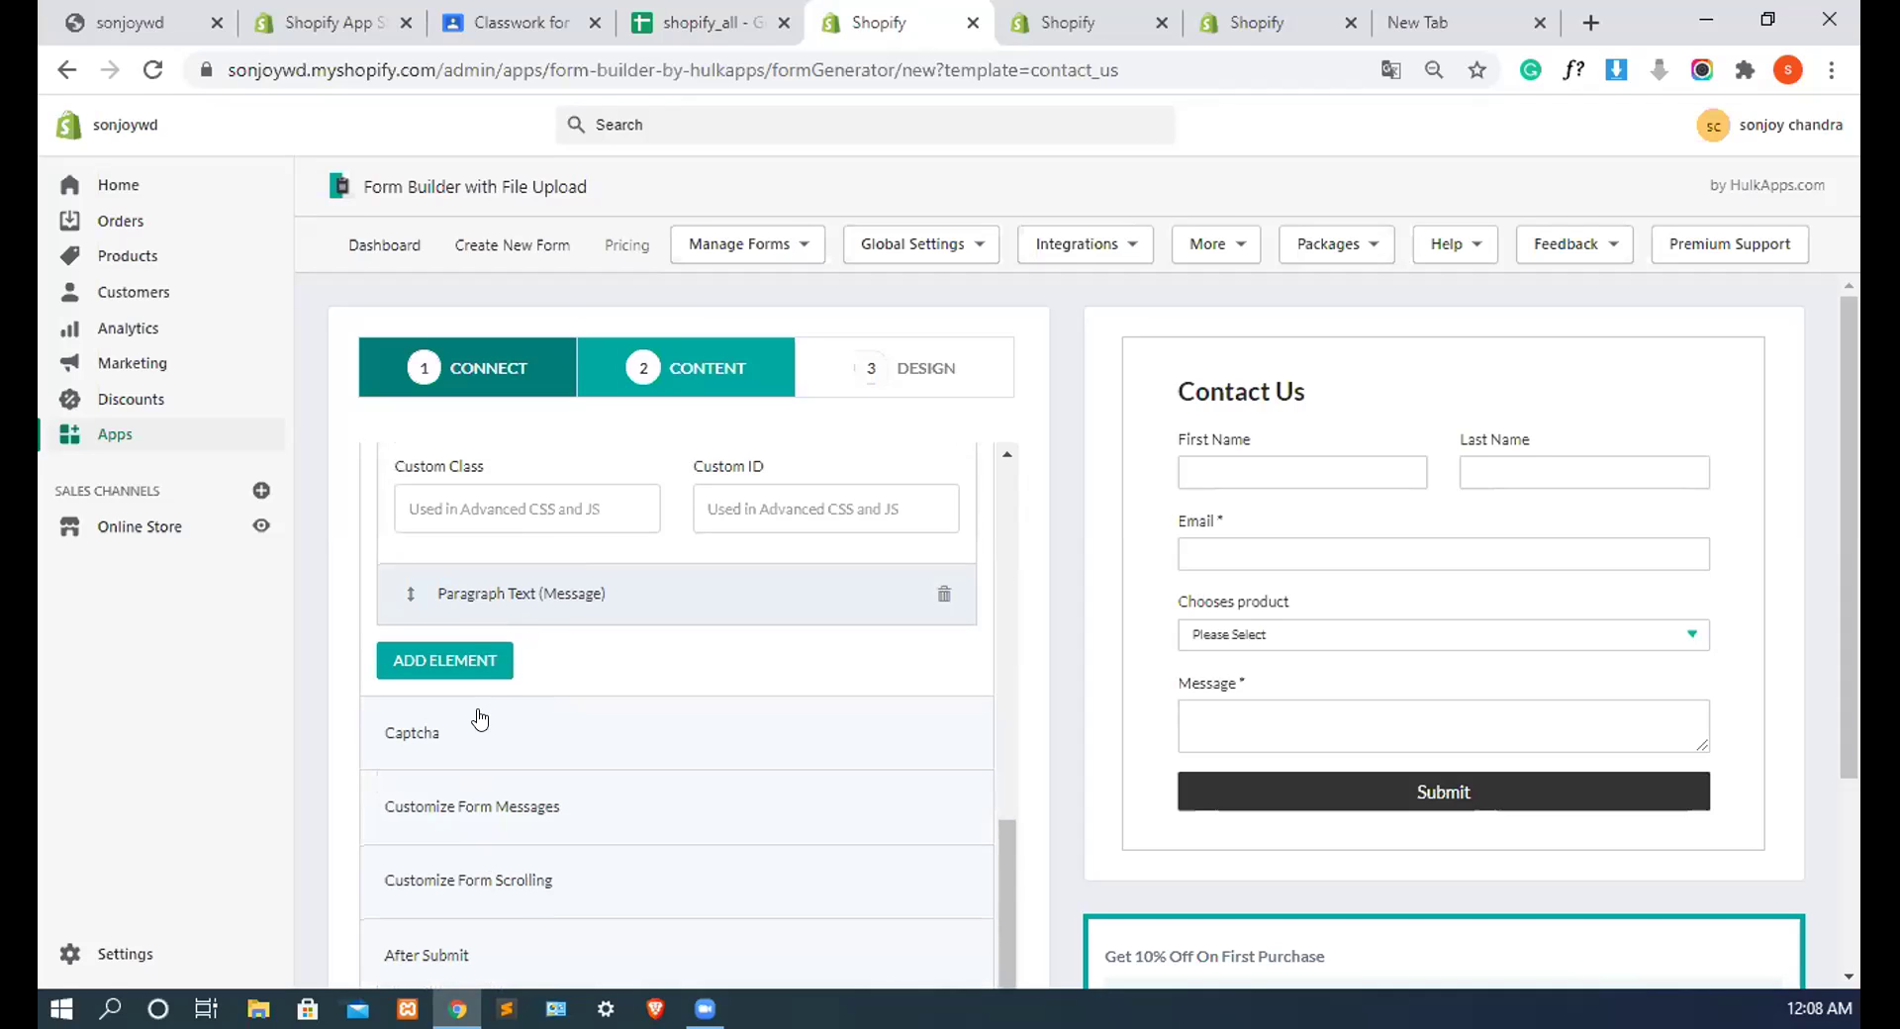
Step: Add a Radio Button element to the form and expand its settings
left_click(471, 657)
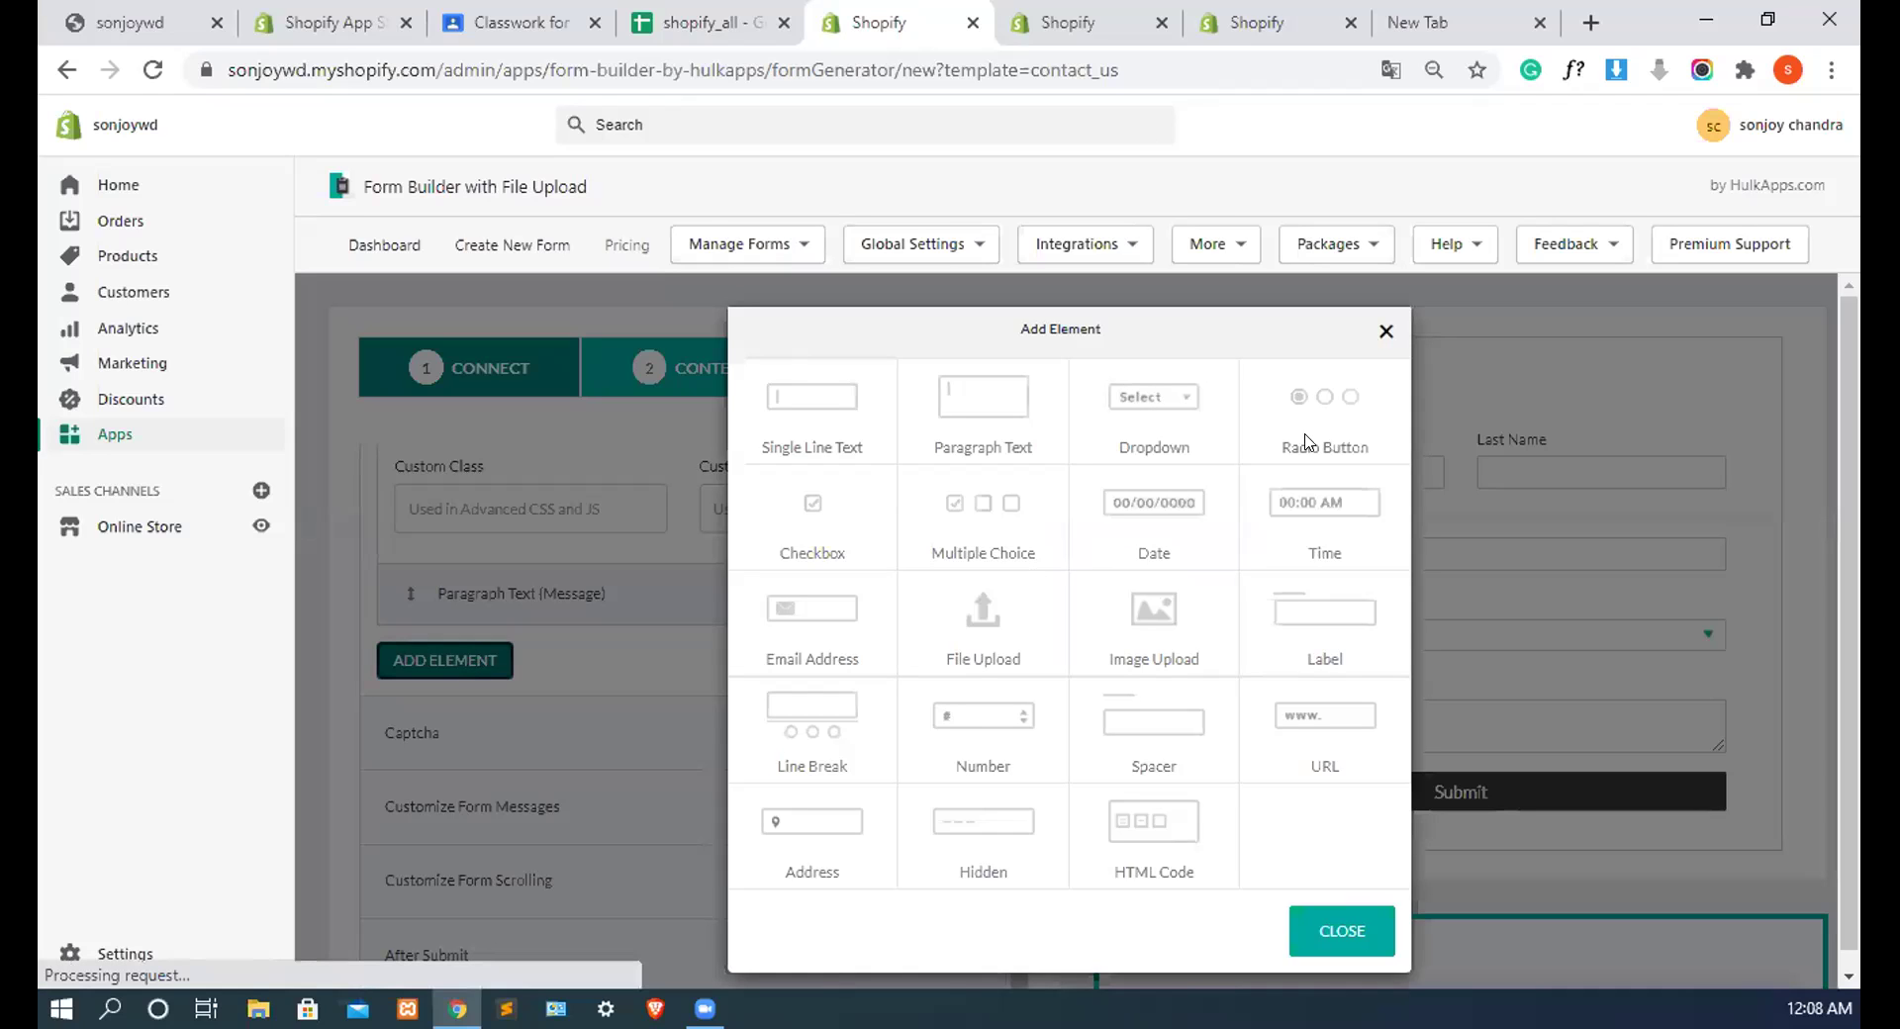
left_click(1327, 401)
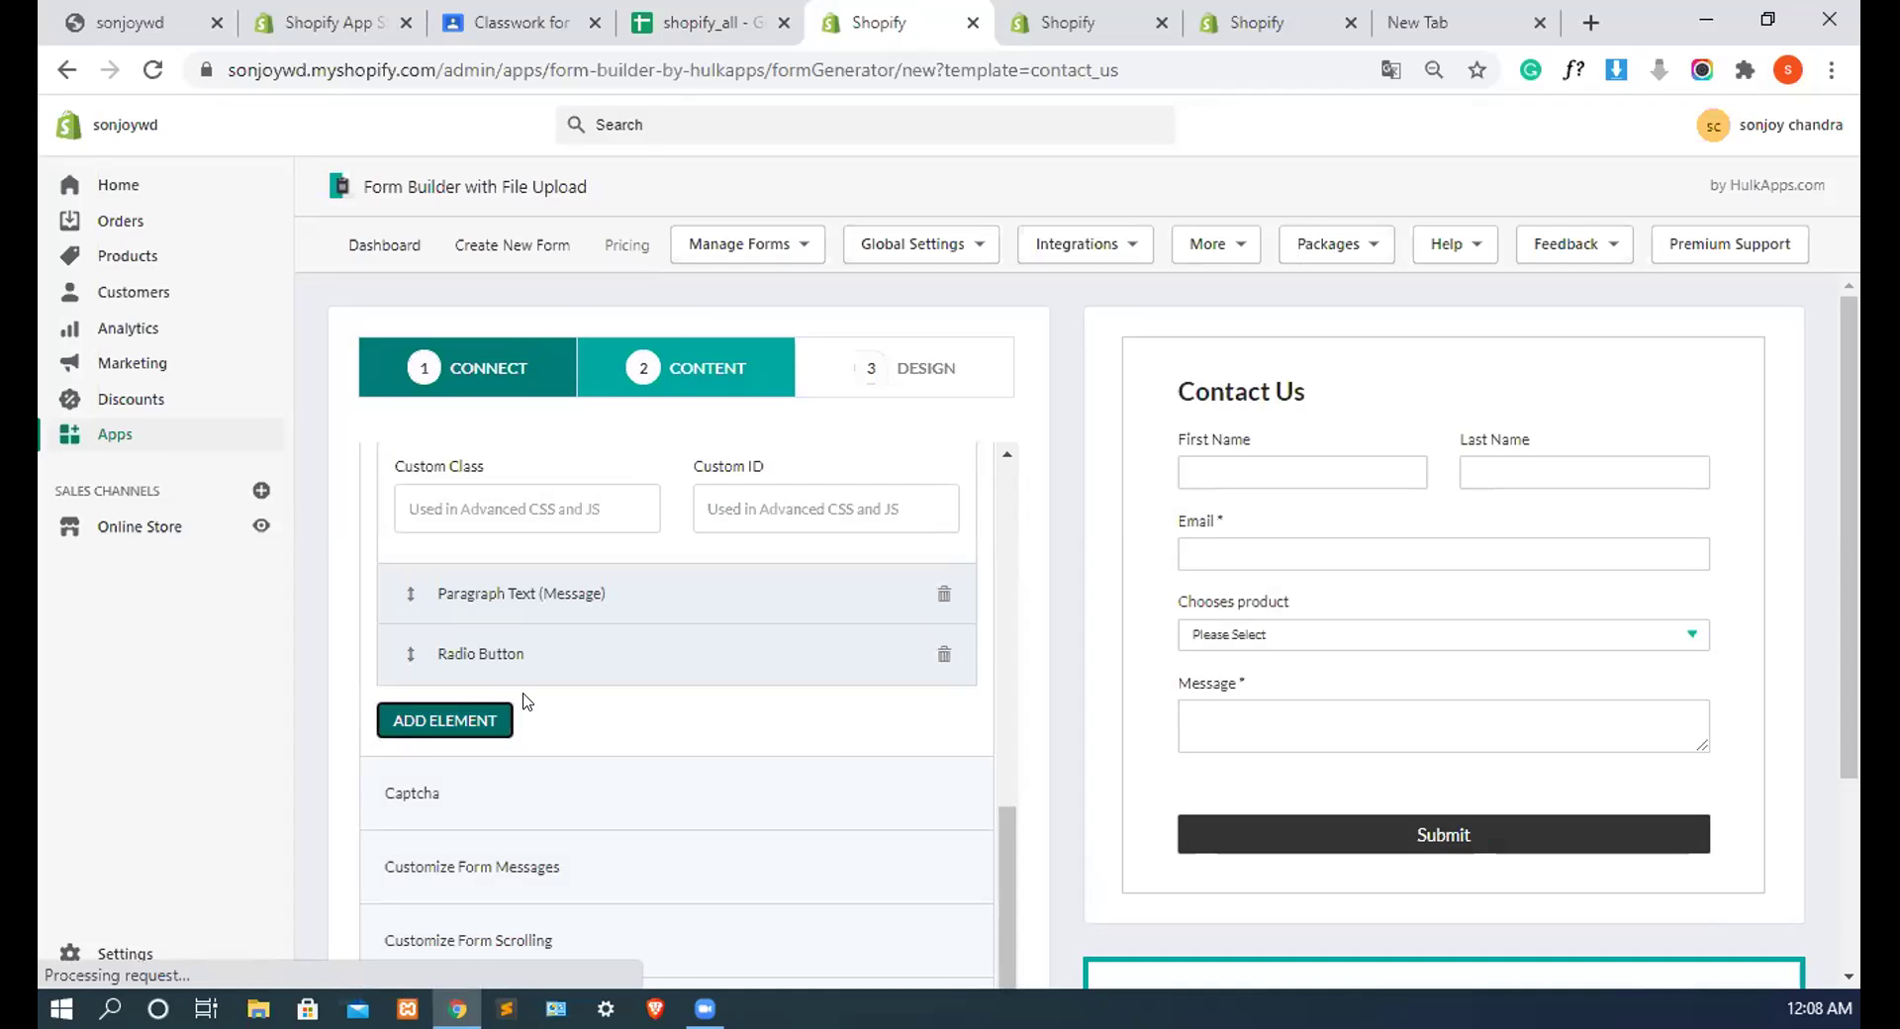
scroll(530, 701, "down", 1)
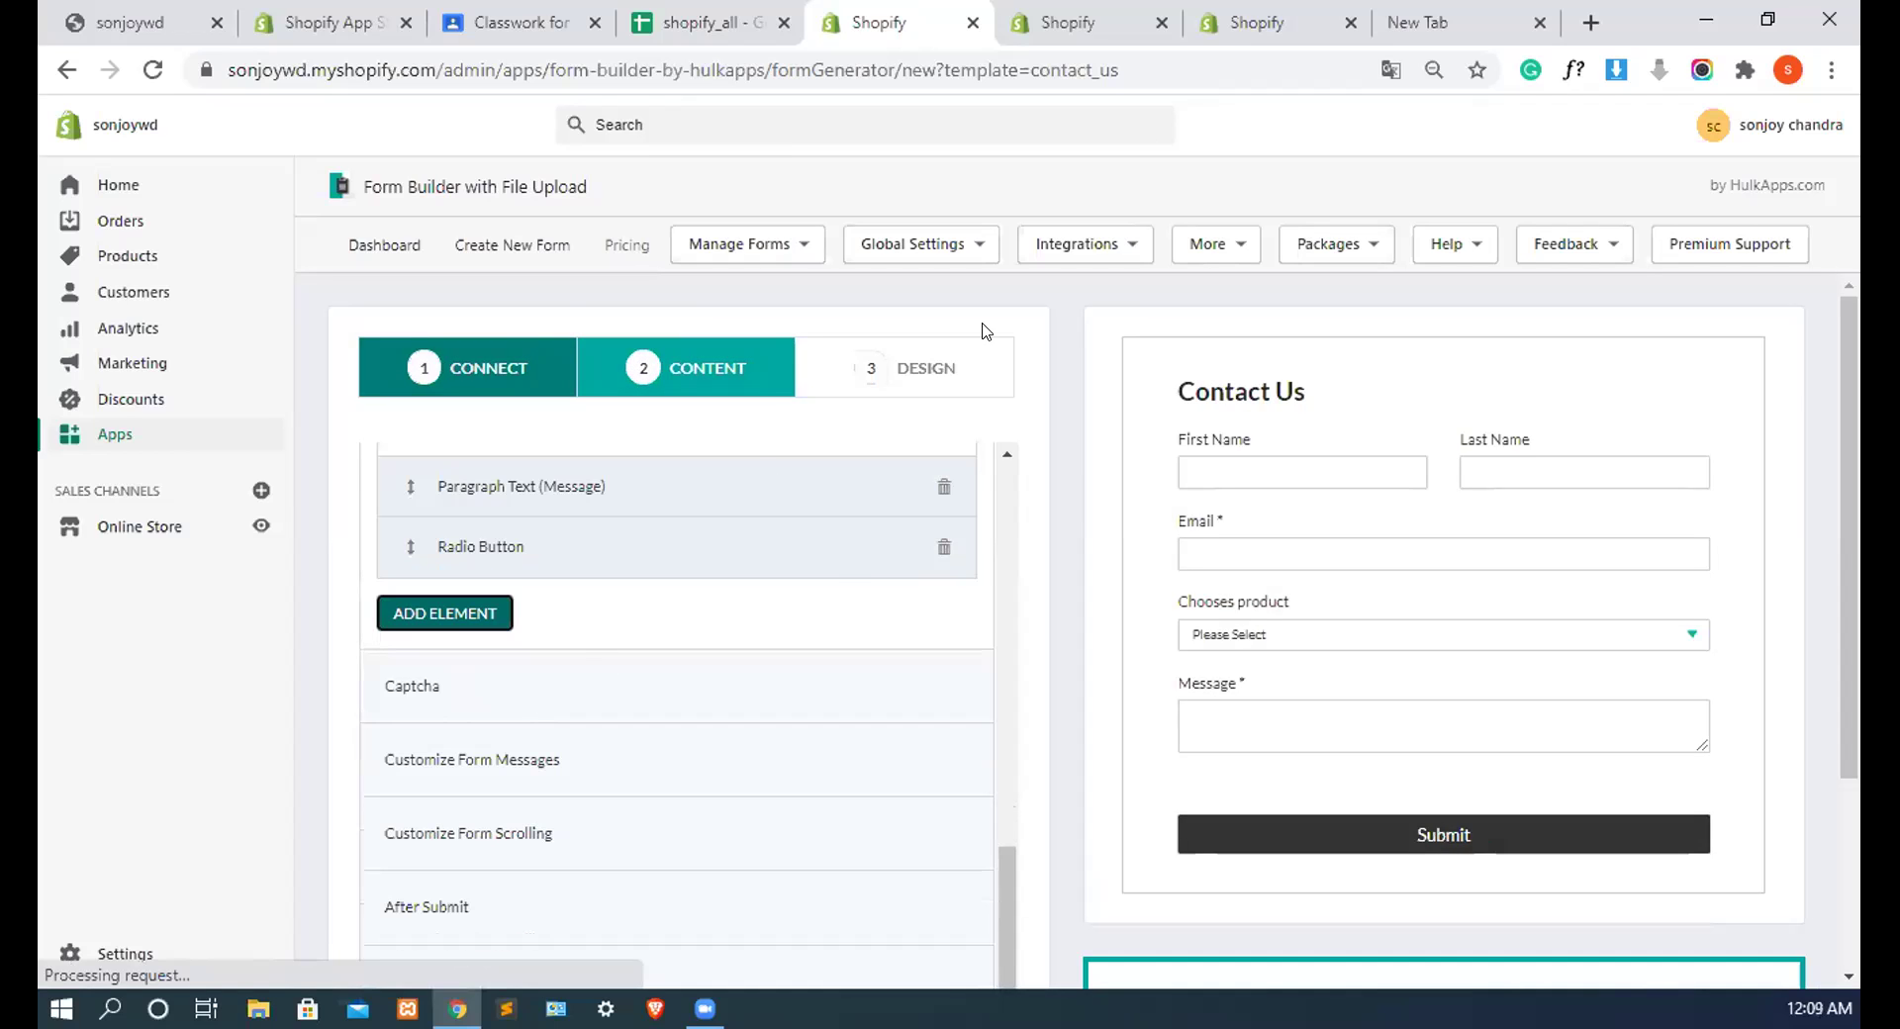
scroll(682, 731, "down", 1)
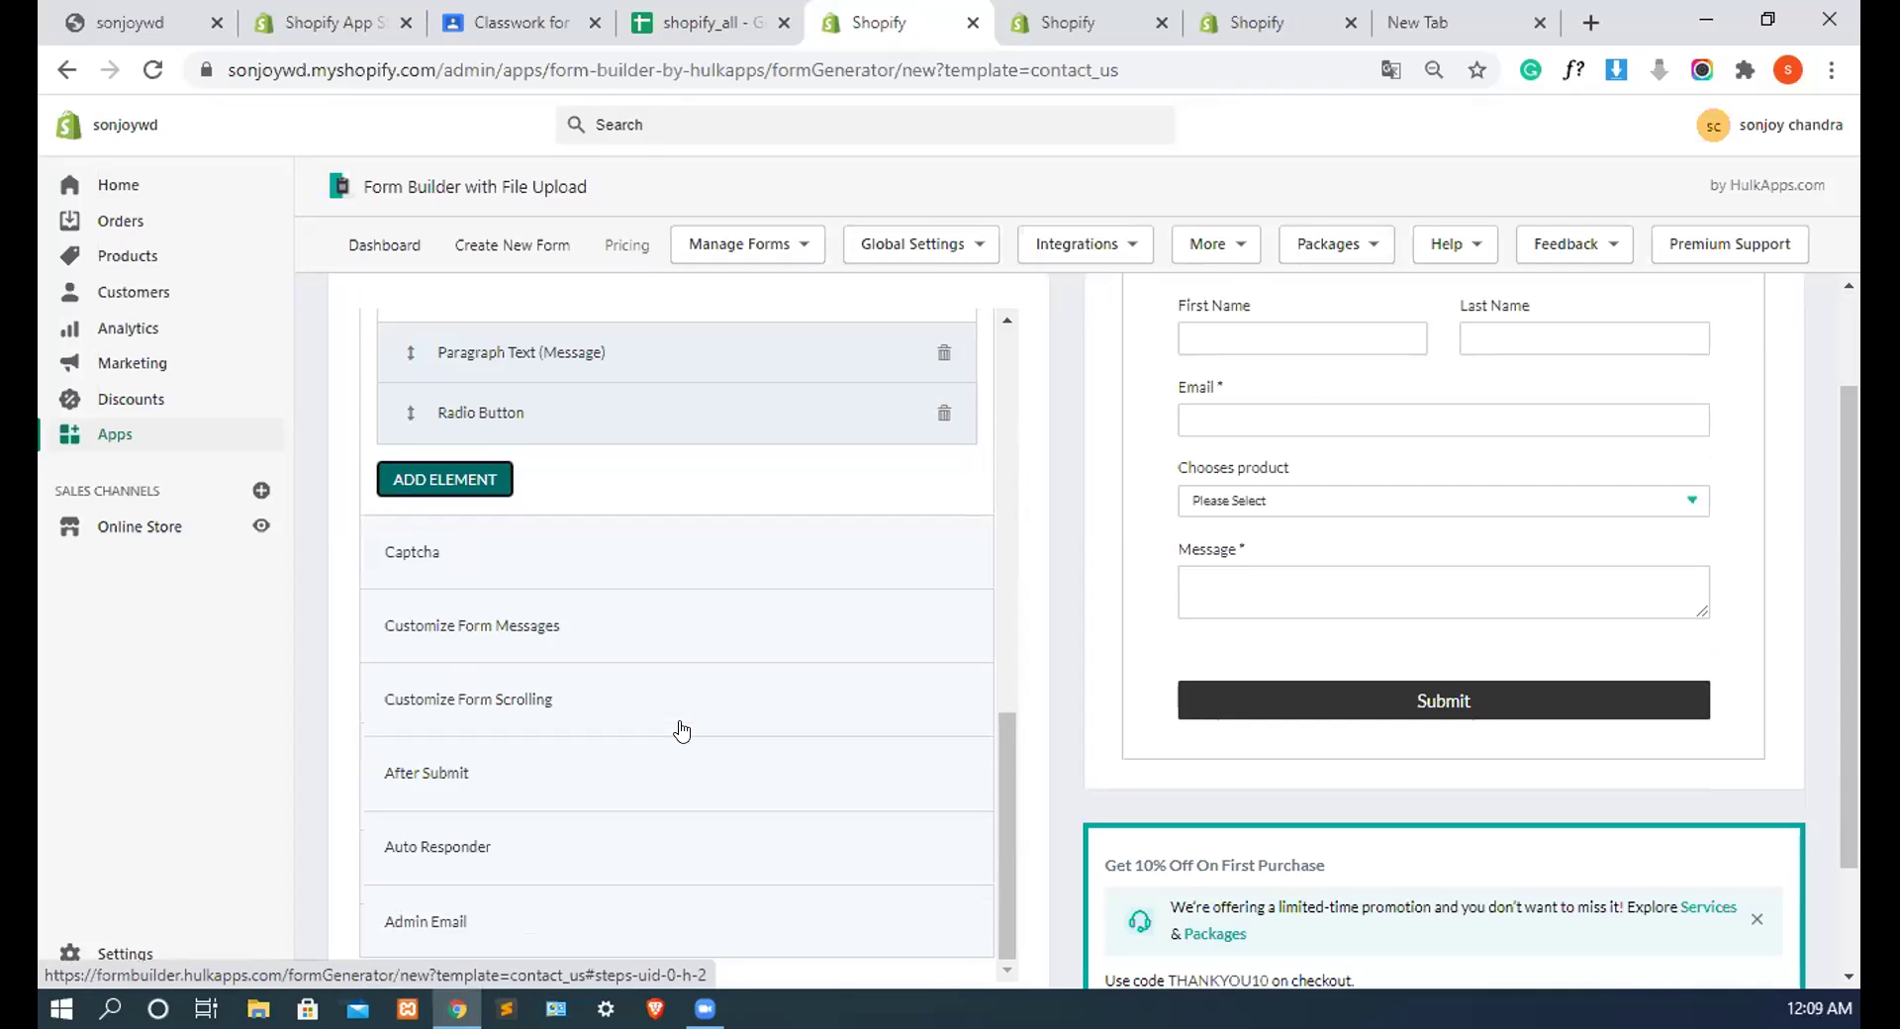
scroll(681, 724, "up", 1)
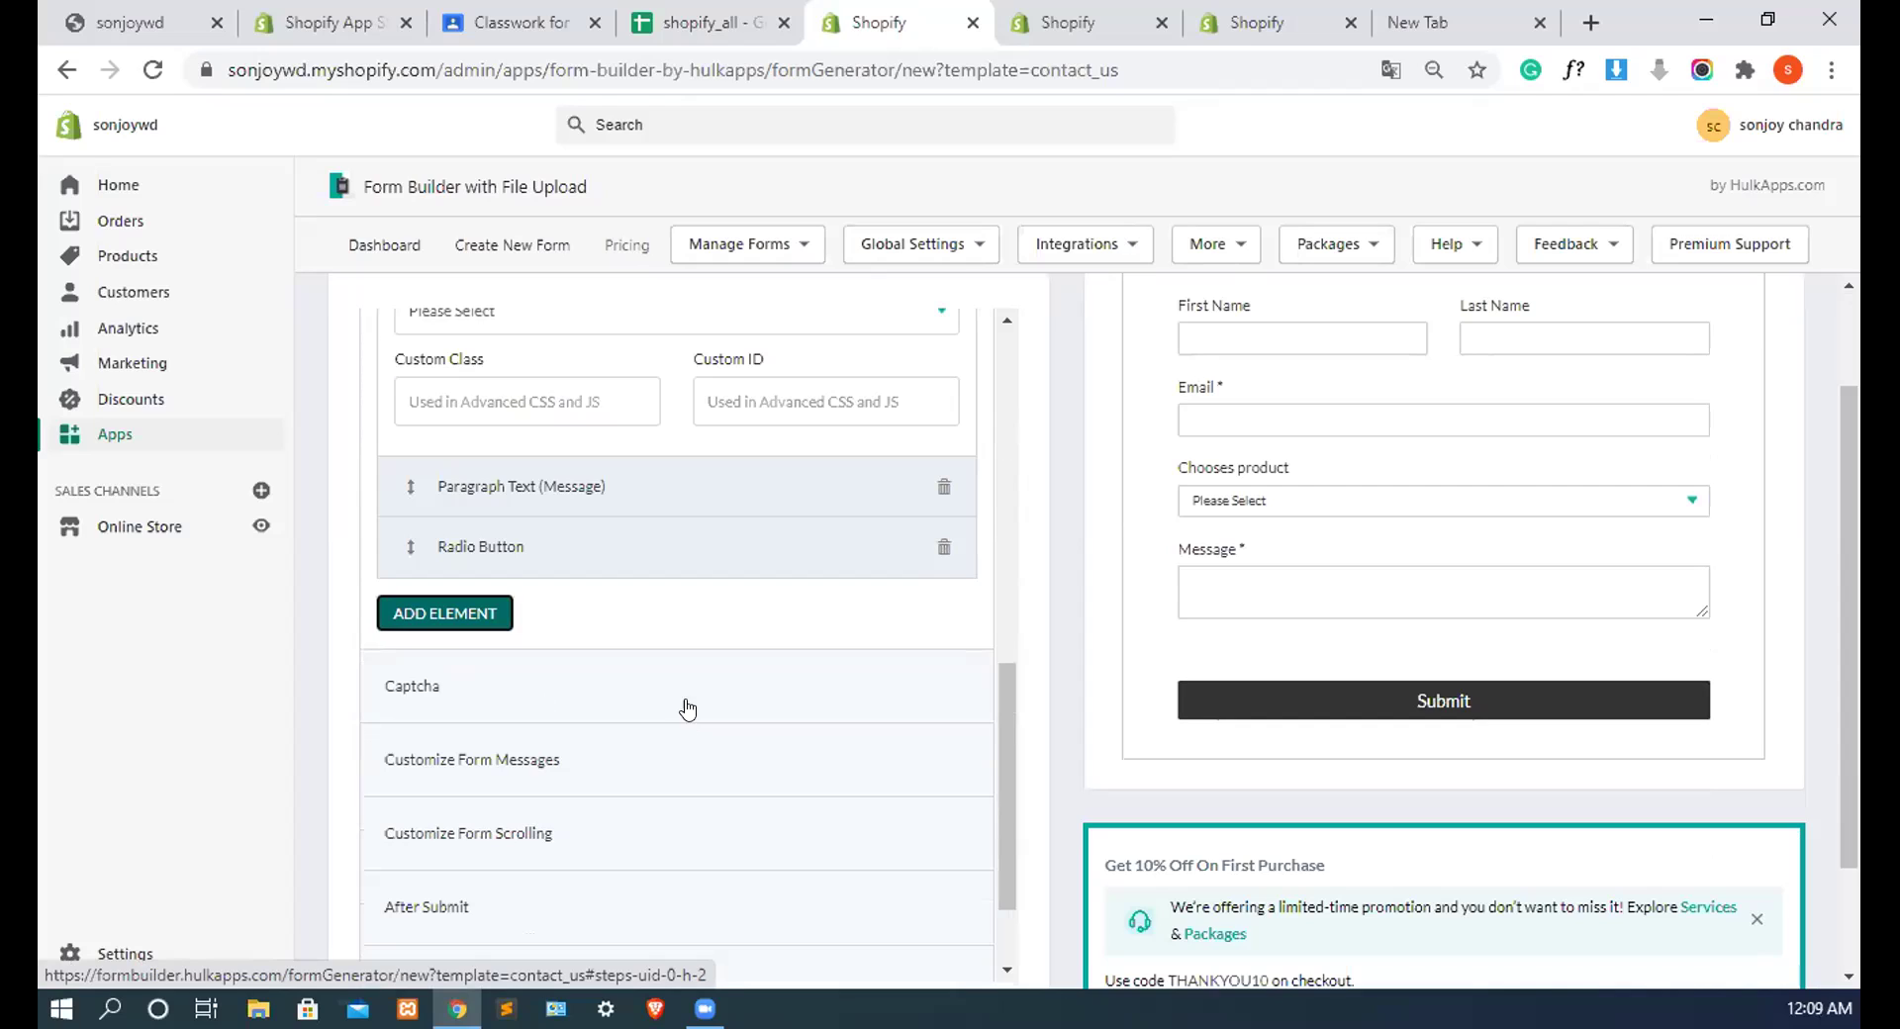
scroll(690, 685, "up", 1)
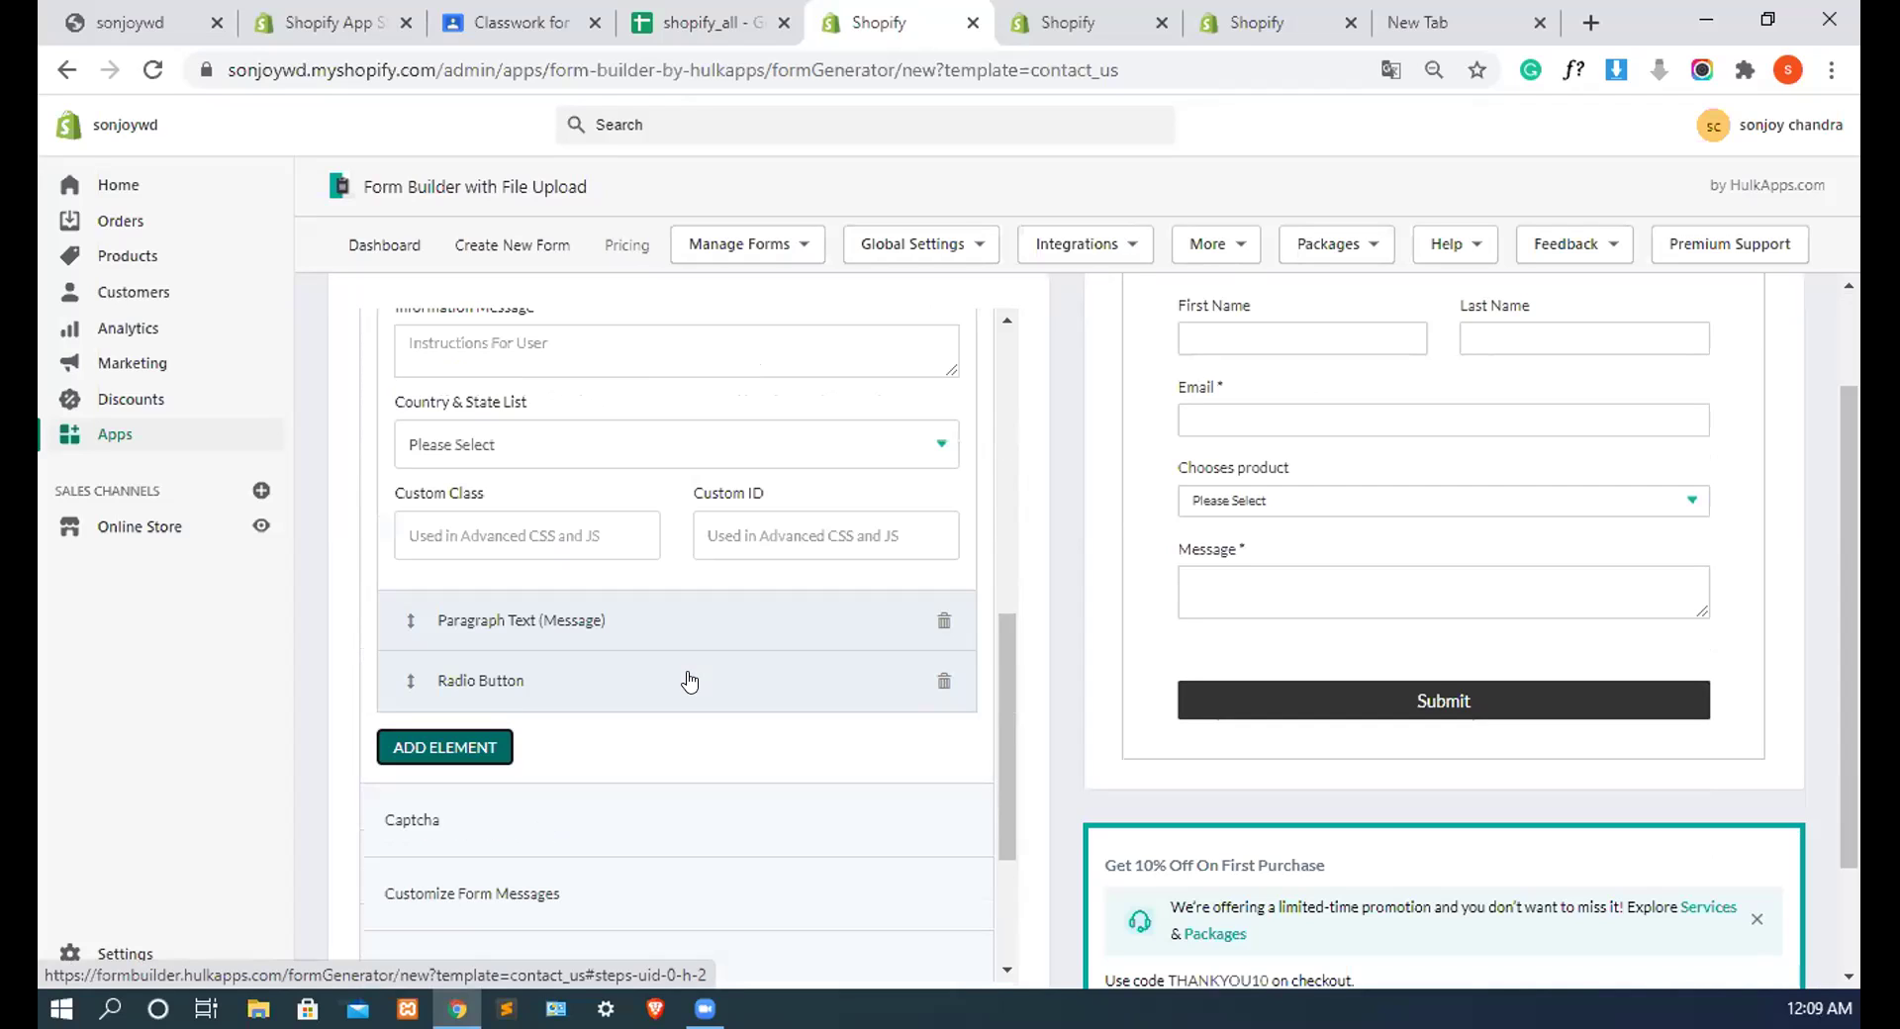
left_click(527, 692)
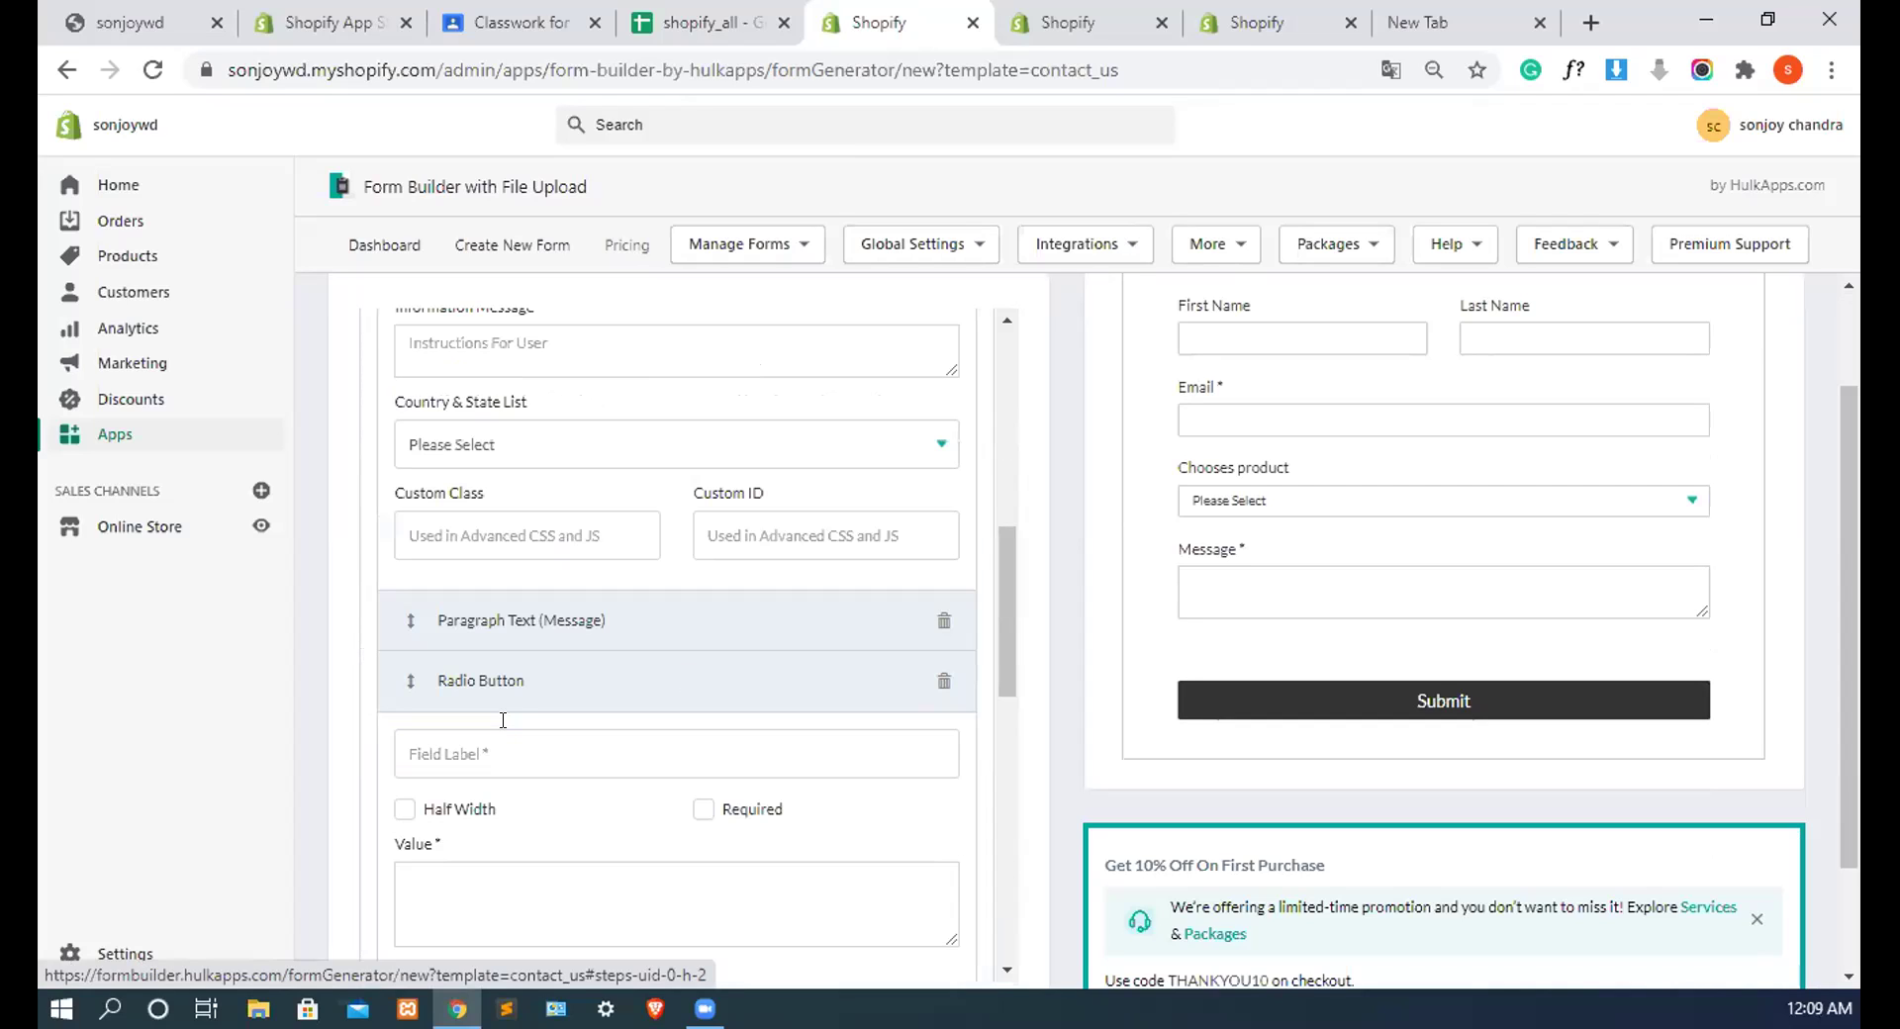
Step: Label the radio question 'Do you like us'
left_click(433, 740)
type("Do u")
key("BackSpace")
type("you k")
key("BackSpace")
type("like us")
Step: Give the radio question the choices 'yes' and 'no' on separate lines
left_click(453, 869)
type("yes")
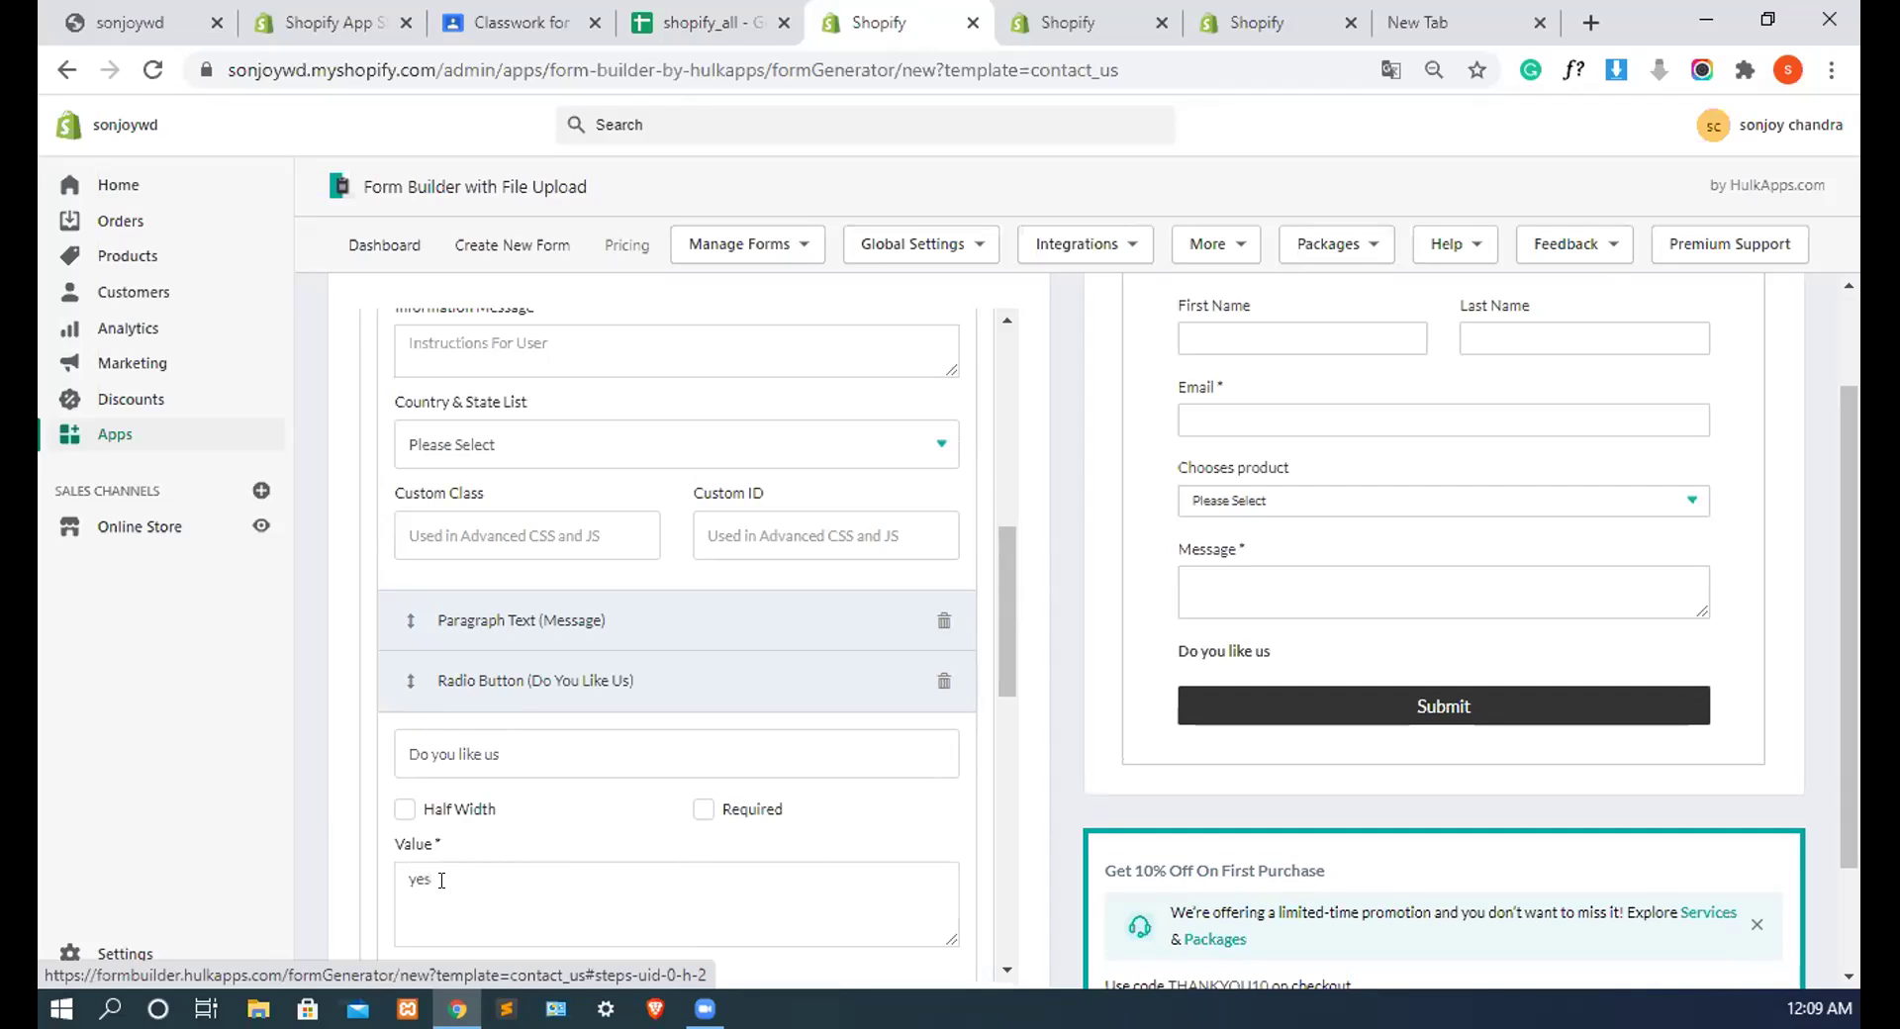
key("Return")
type("no")
scroll(797, 404, "up", 10)
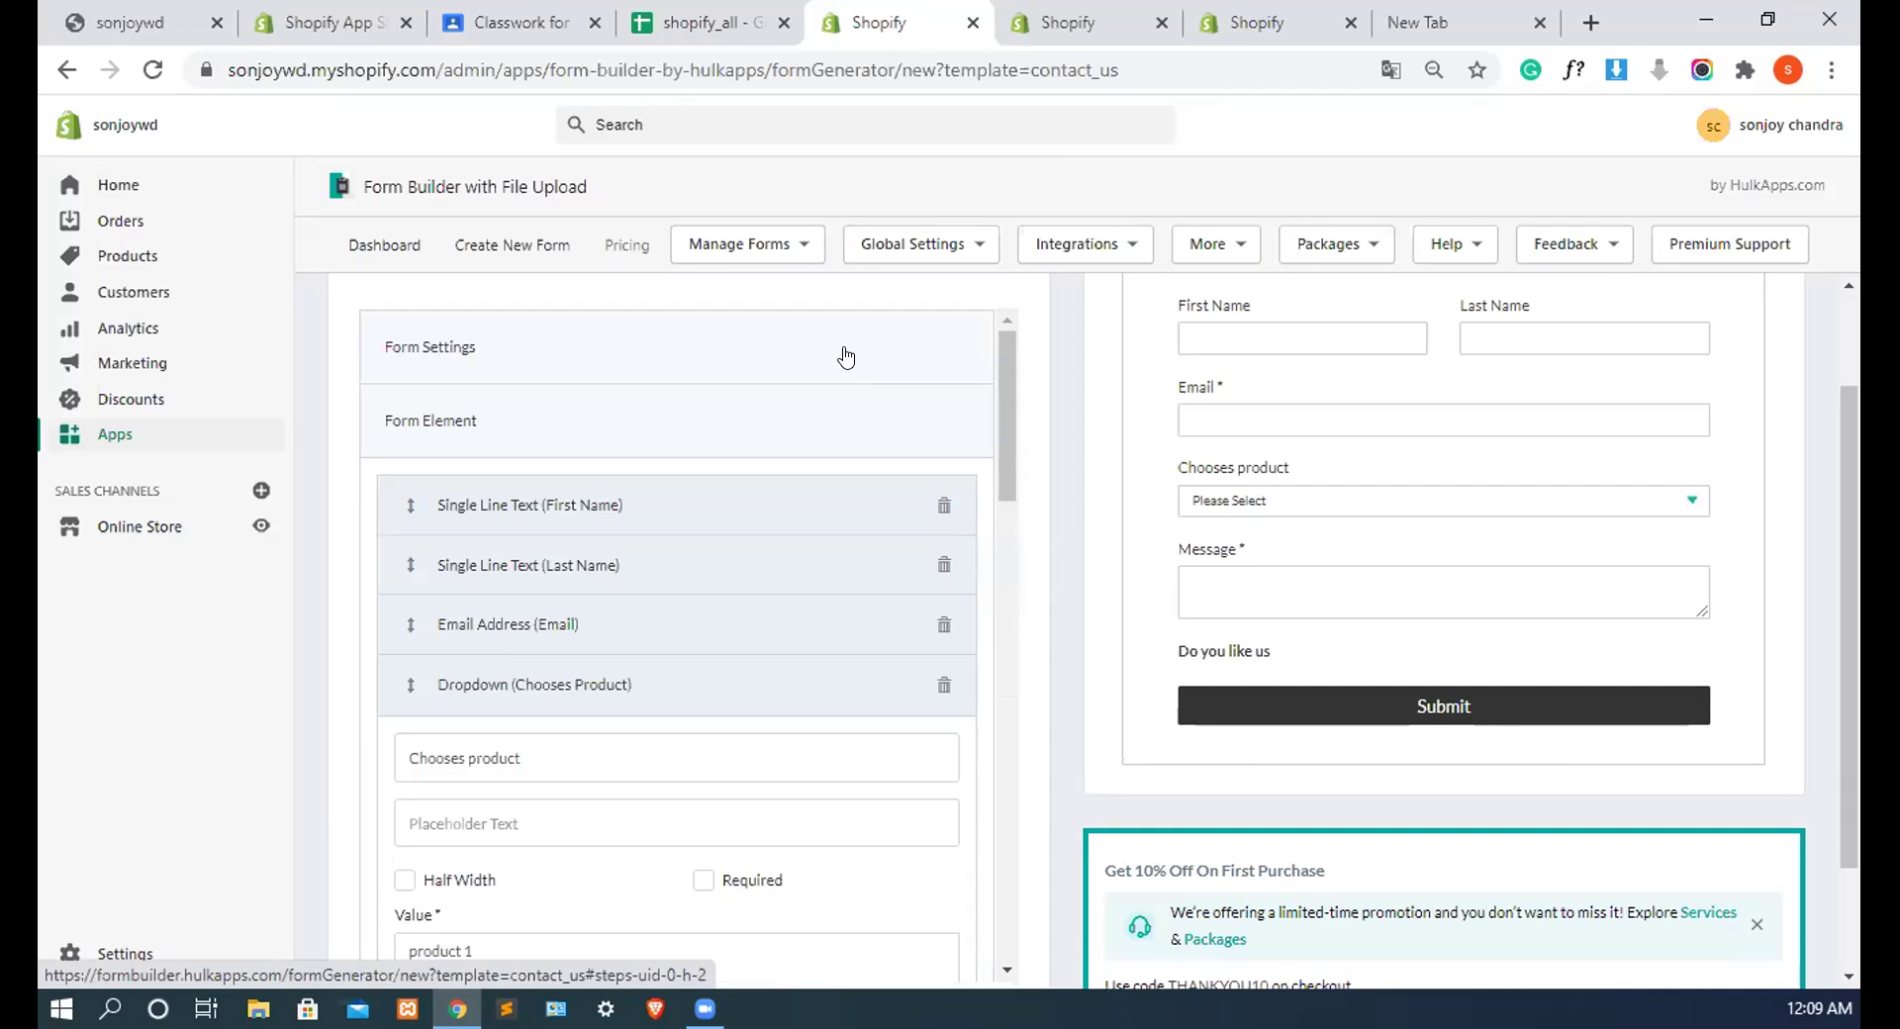
left_click(853, 368)
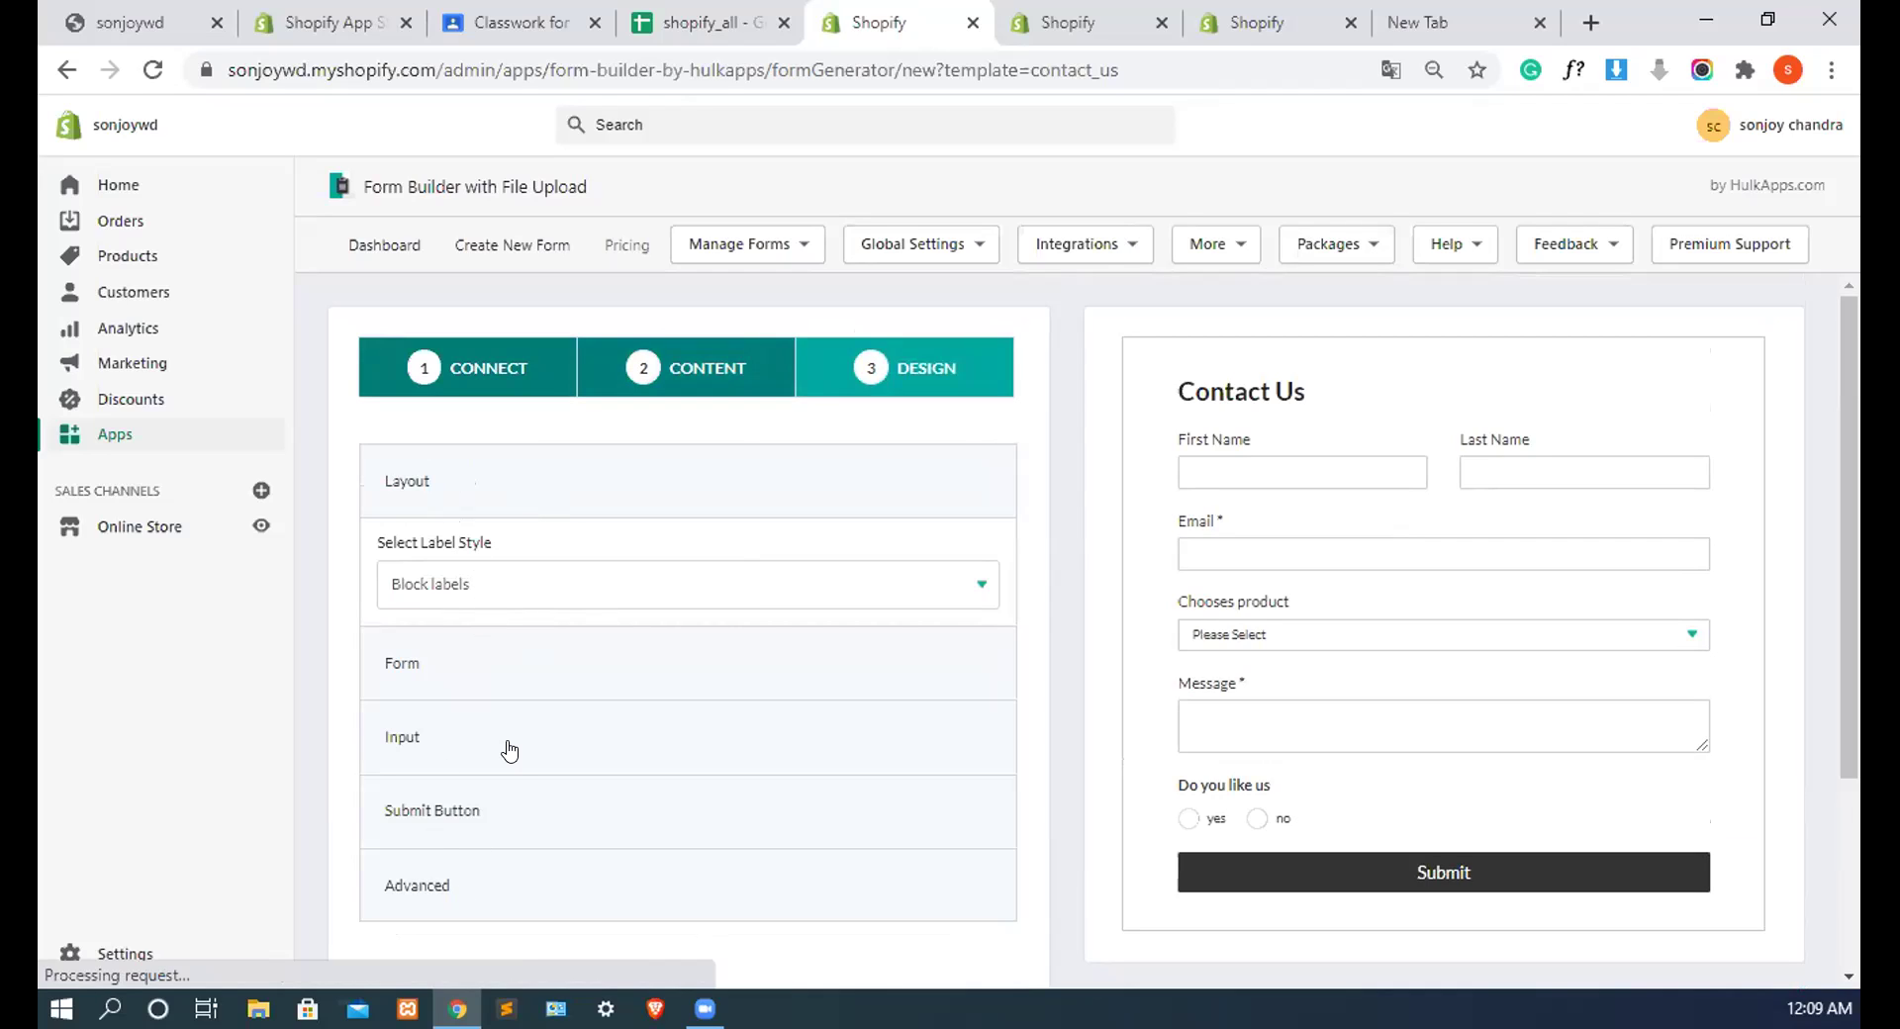
Step: Set the form background to the #4e617a slate blue-grey and save the Contact us form as a draft
scroll(484, 648, "down", 3)
scroll(458, 687, "up", 3)
left_click(551, 661)
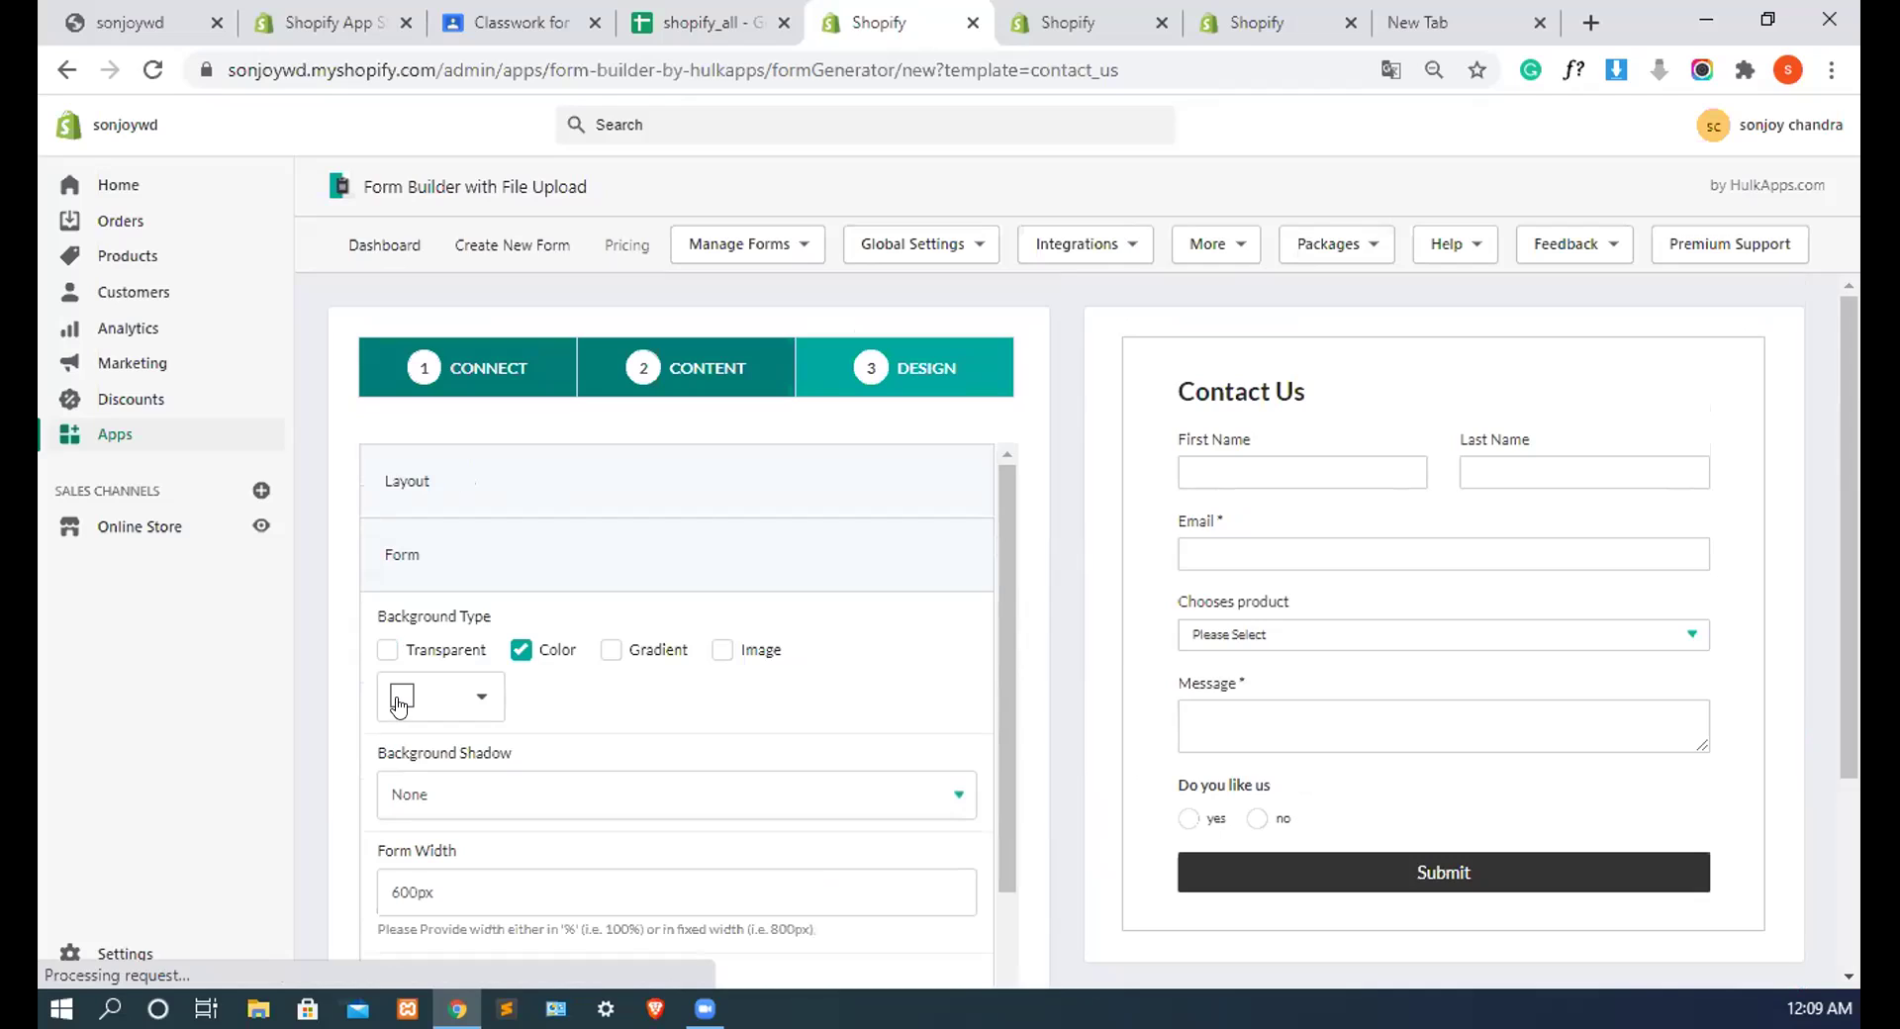
left_click(400, 704)
left_click(574, 822)
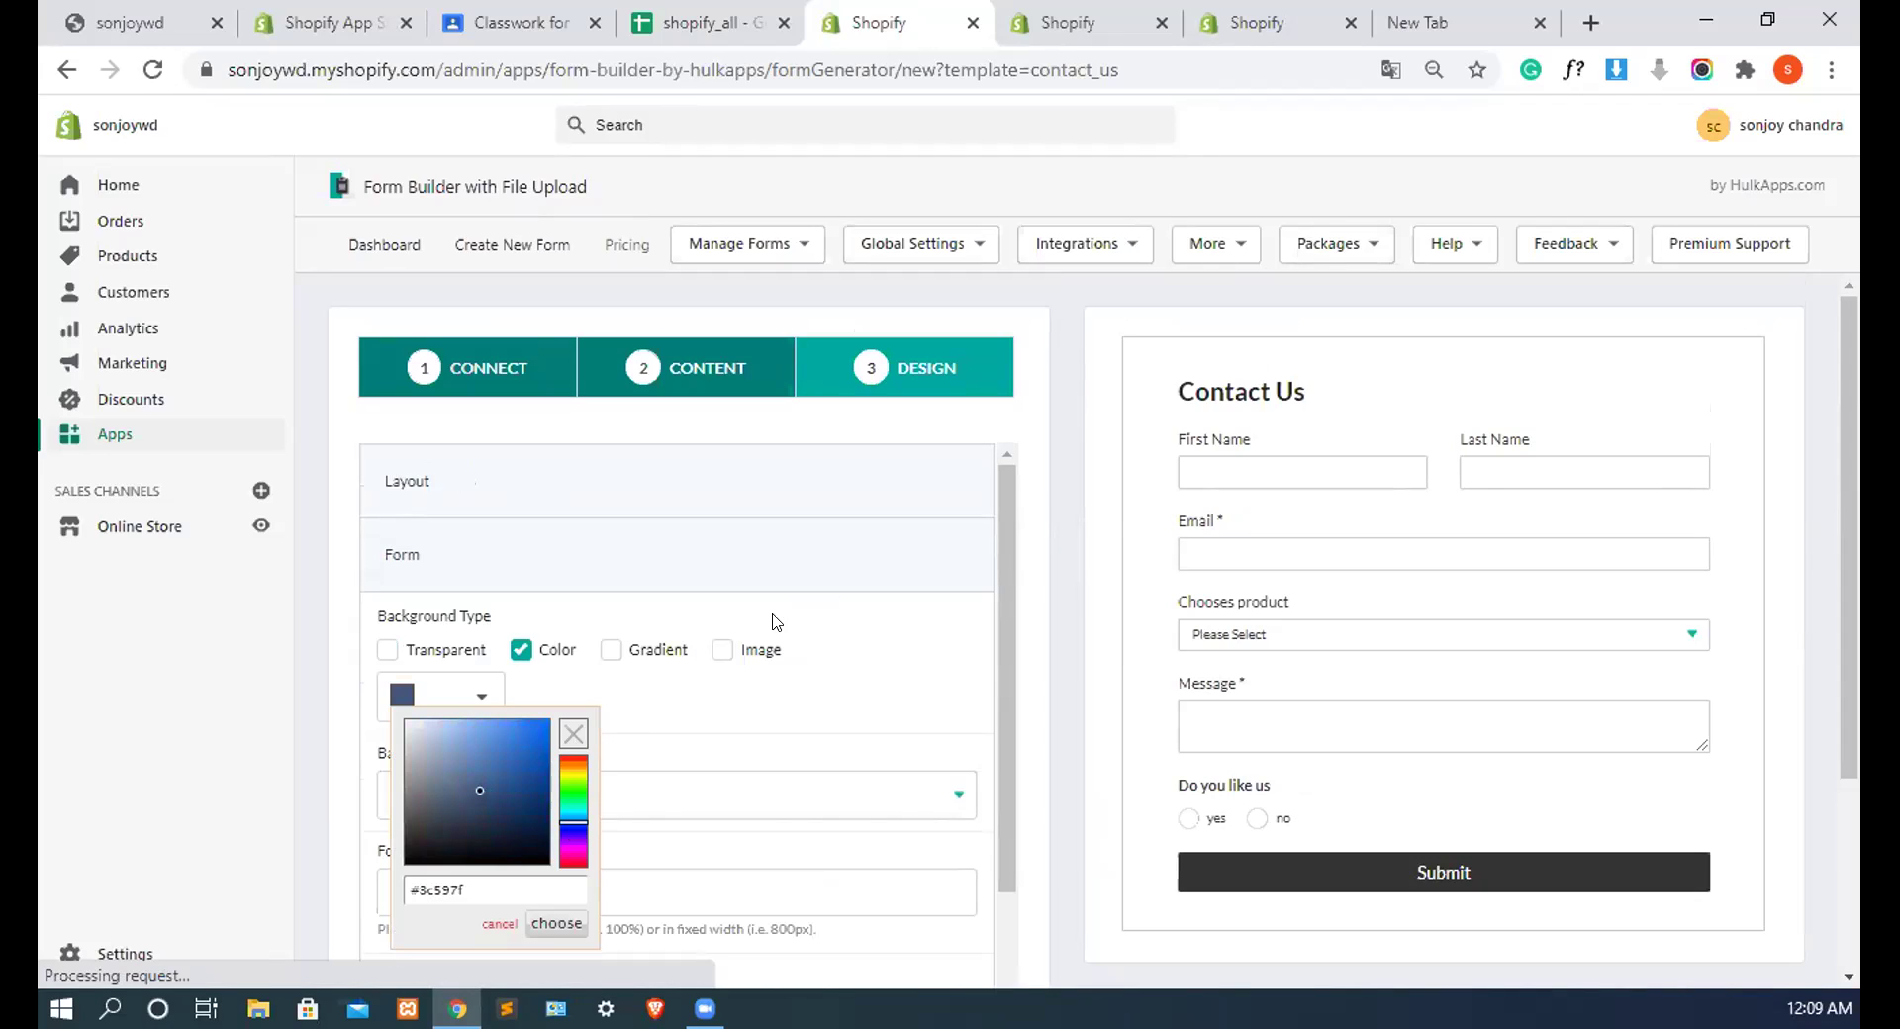
left_click(455, 793)
scroll(768, 788, "down", 2)
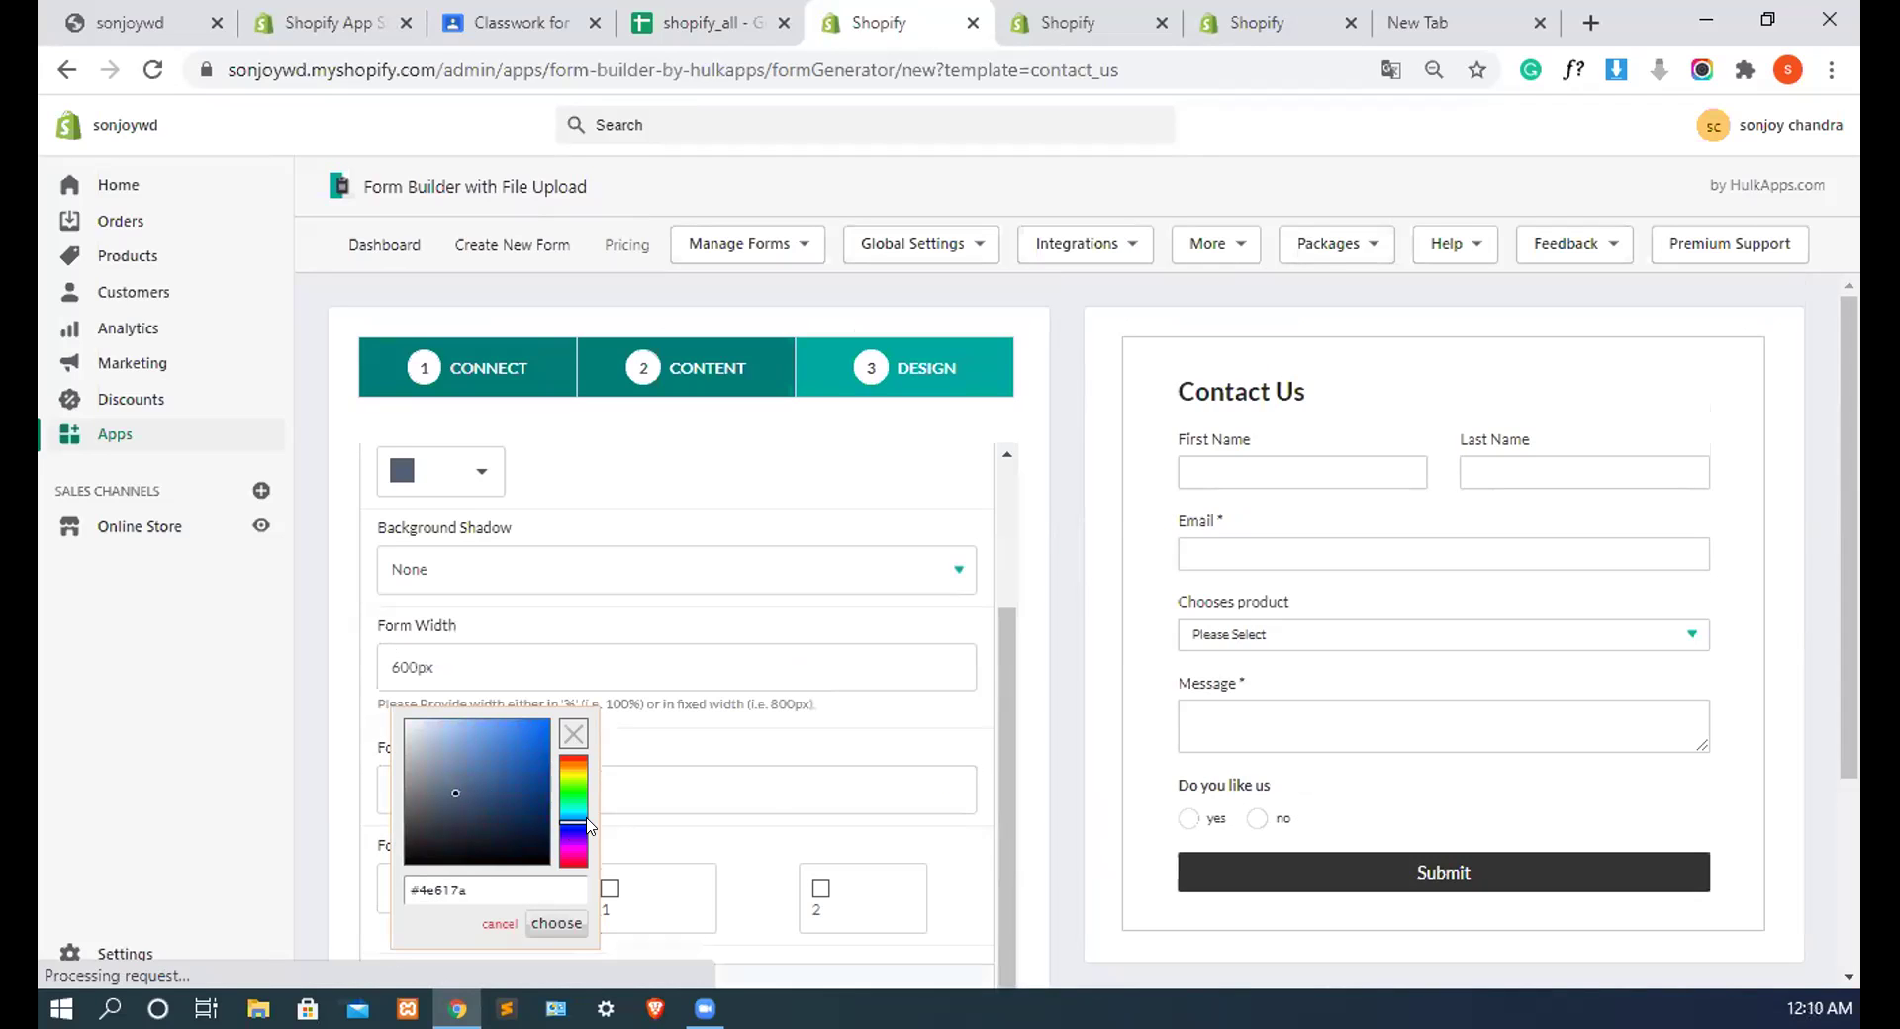
scroll(496, 789, "down", 1)
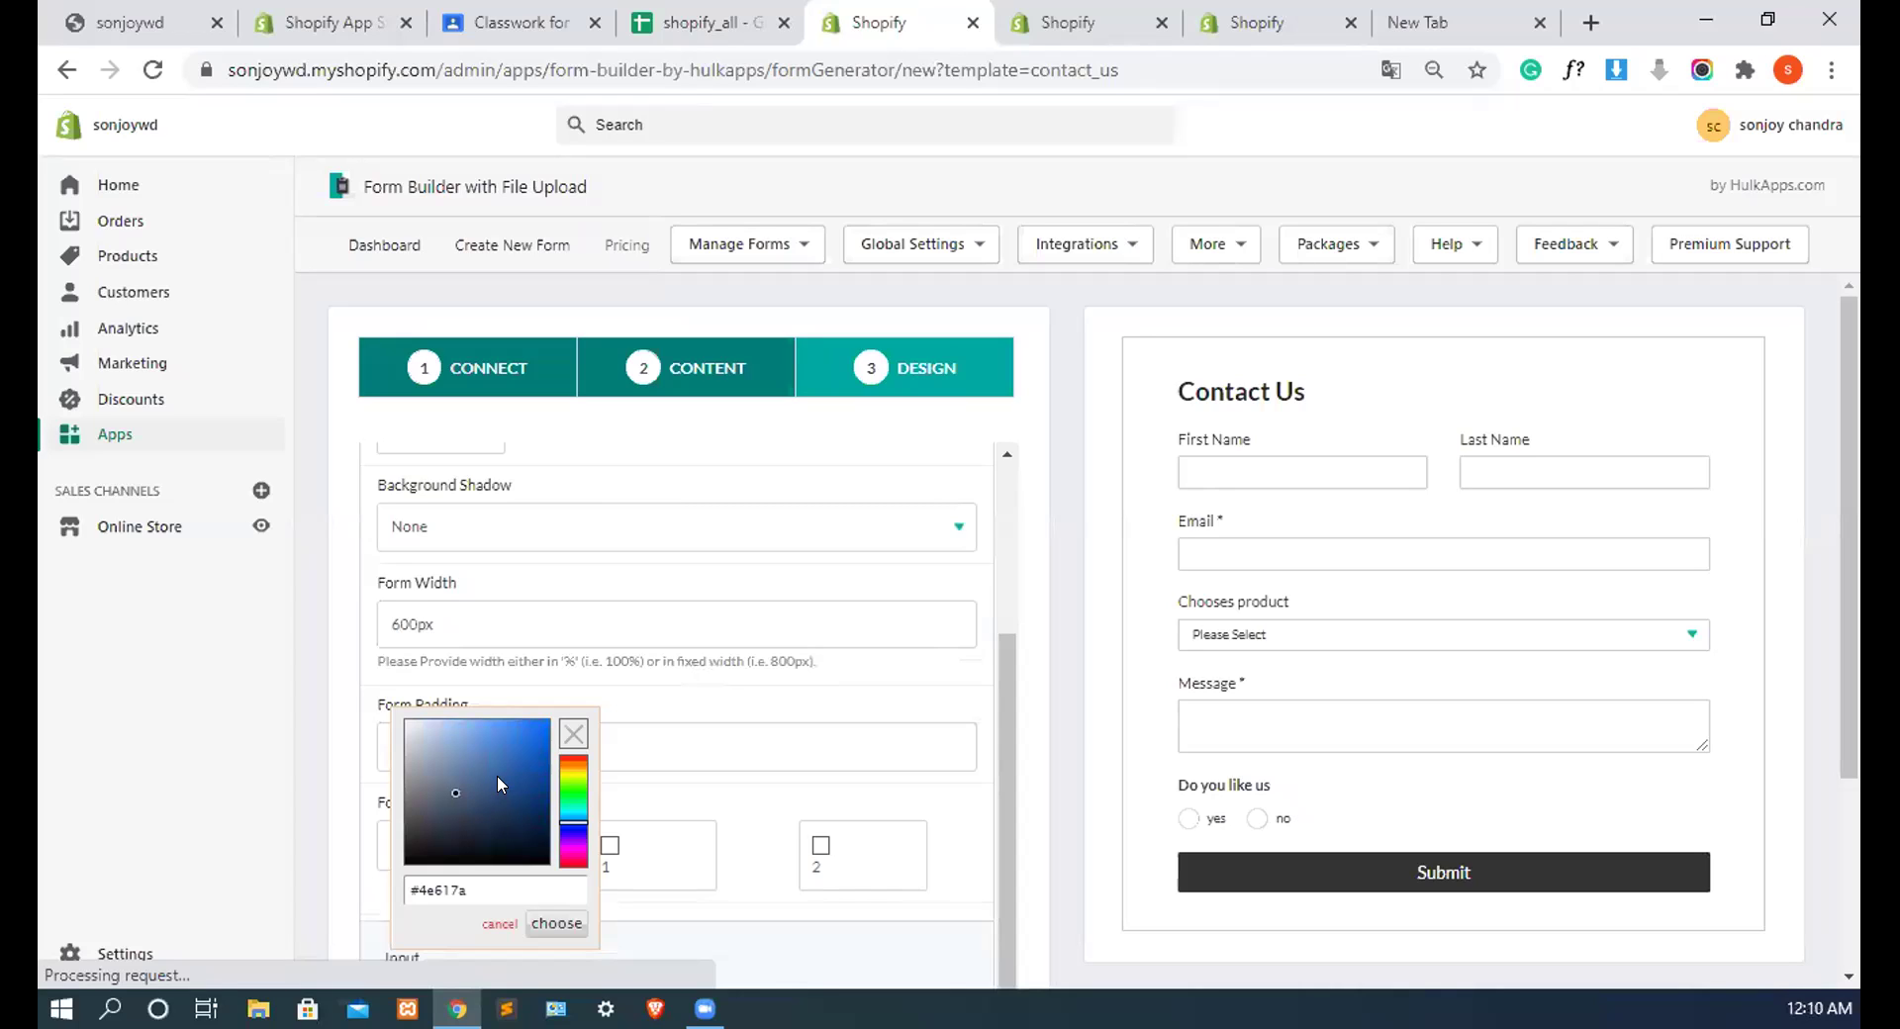
left_click(560, 922)
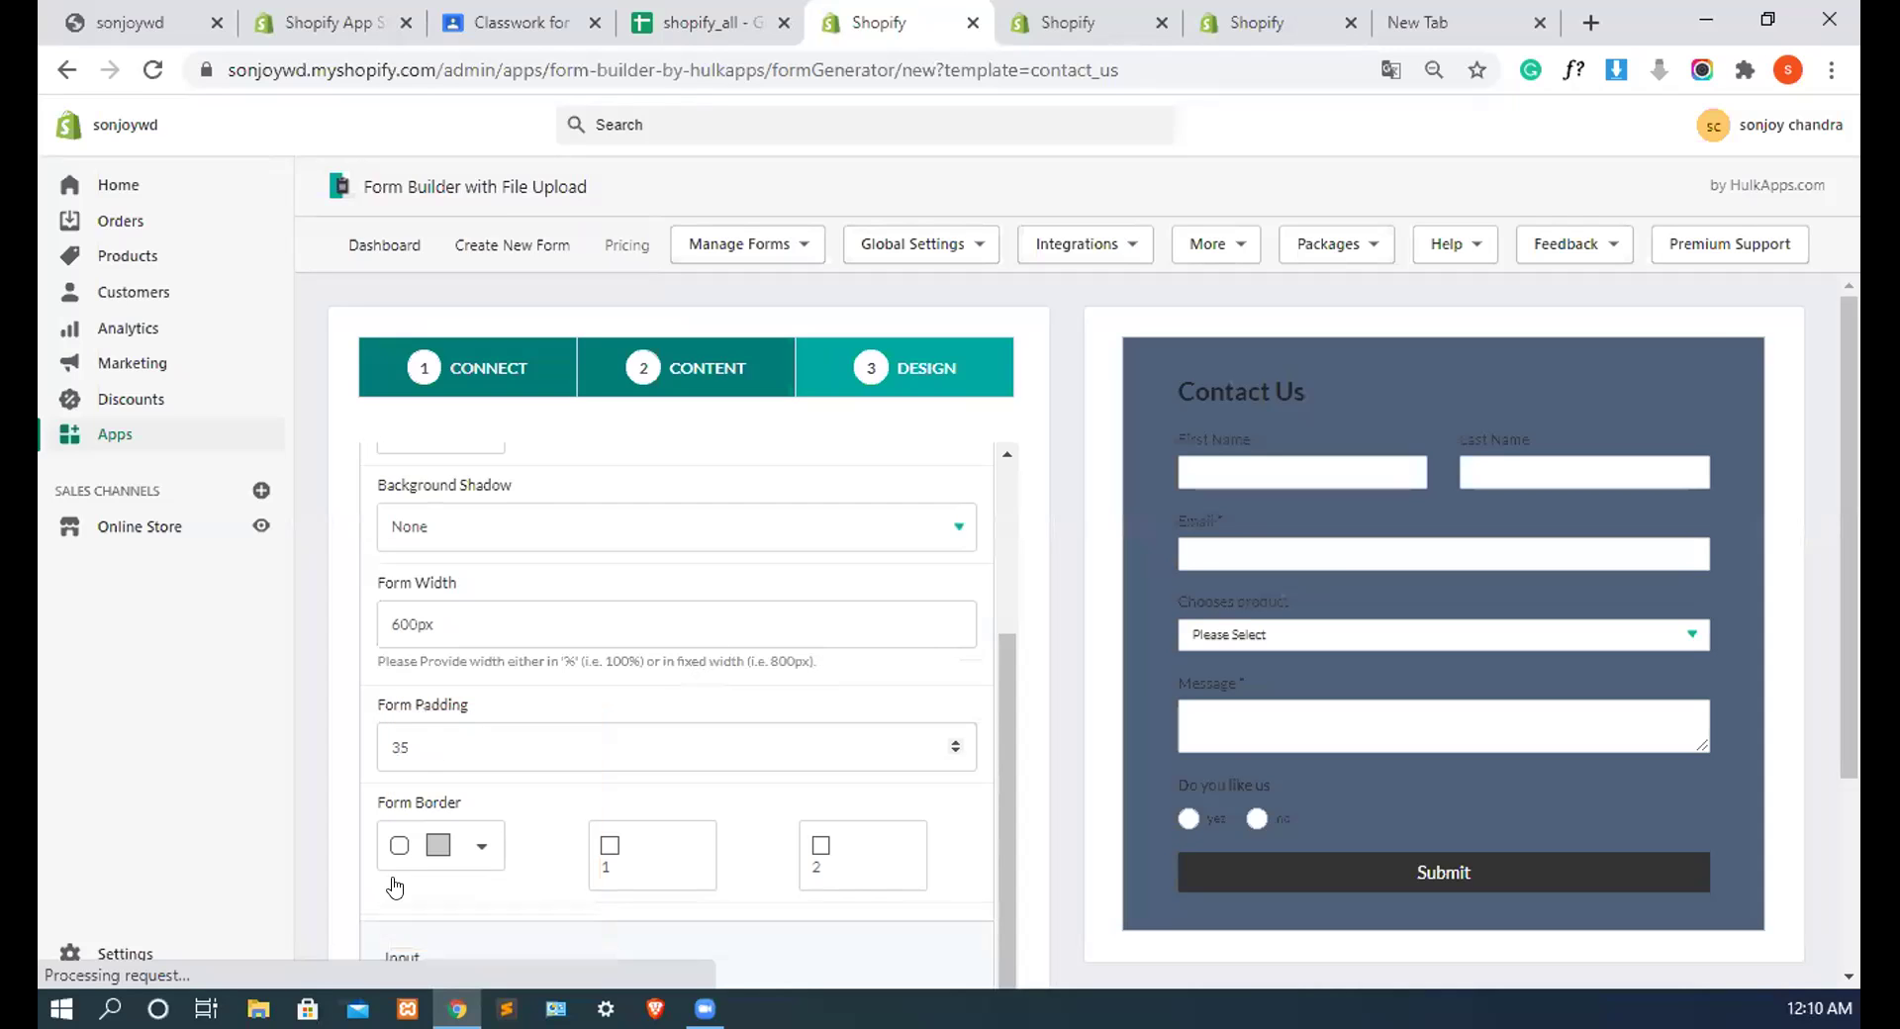
scroll(539, 870, "down", 3)
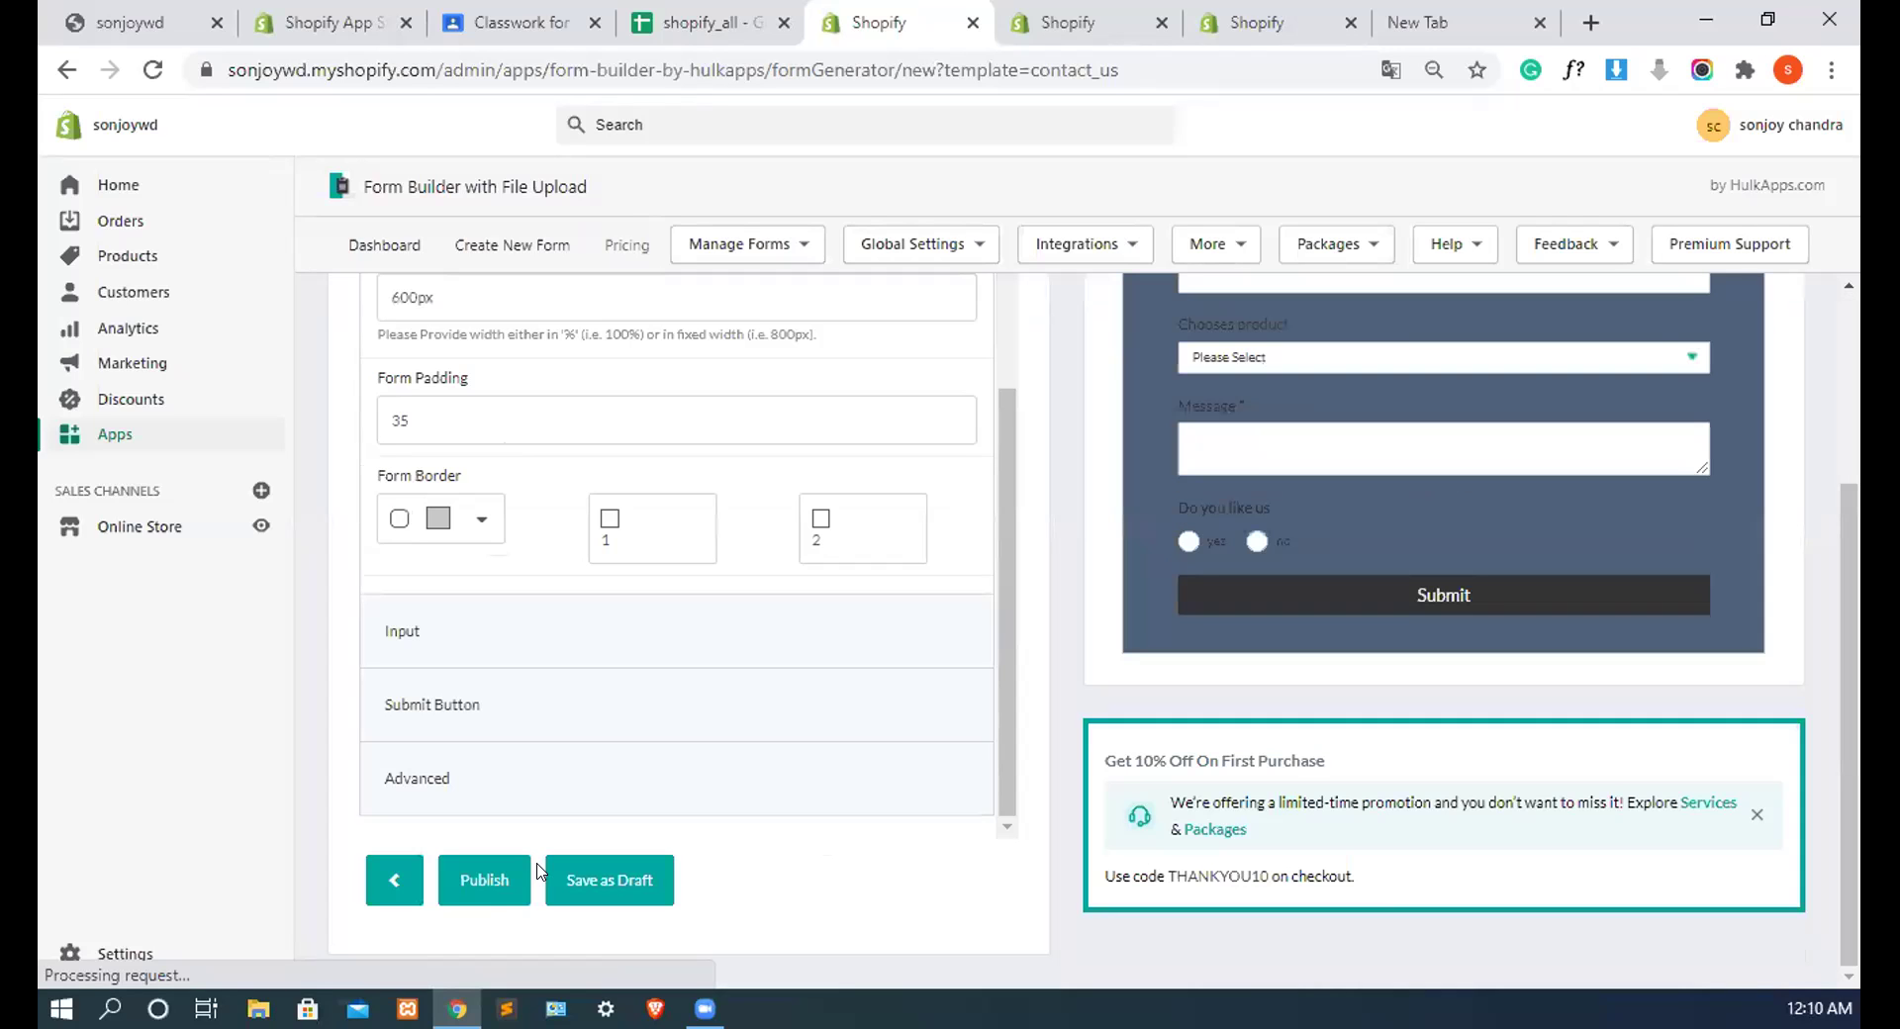
left_click(610, 878)
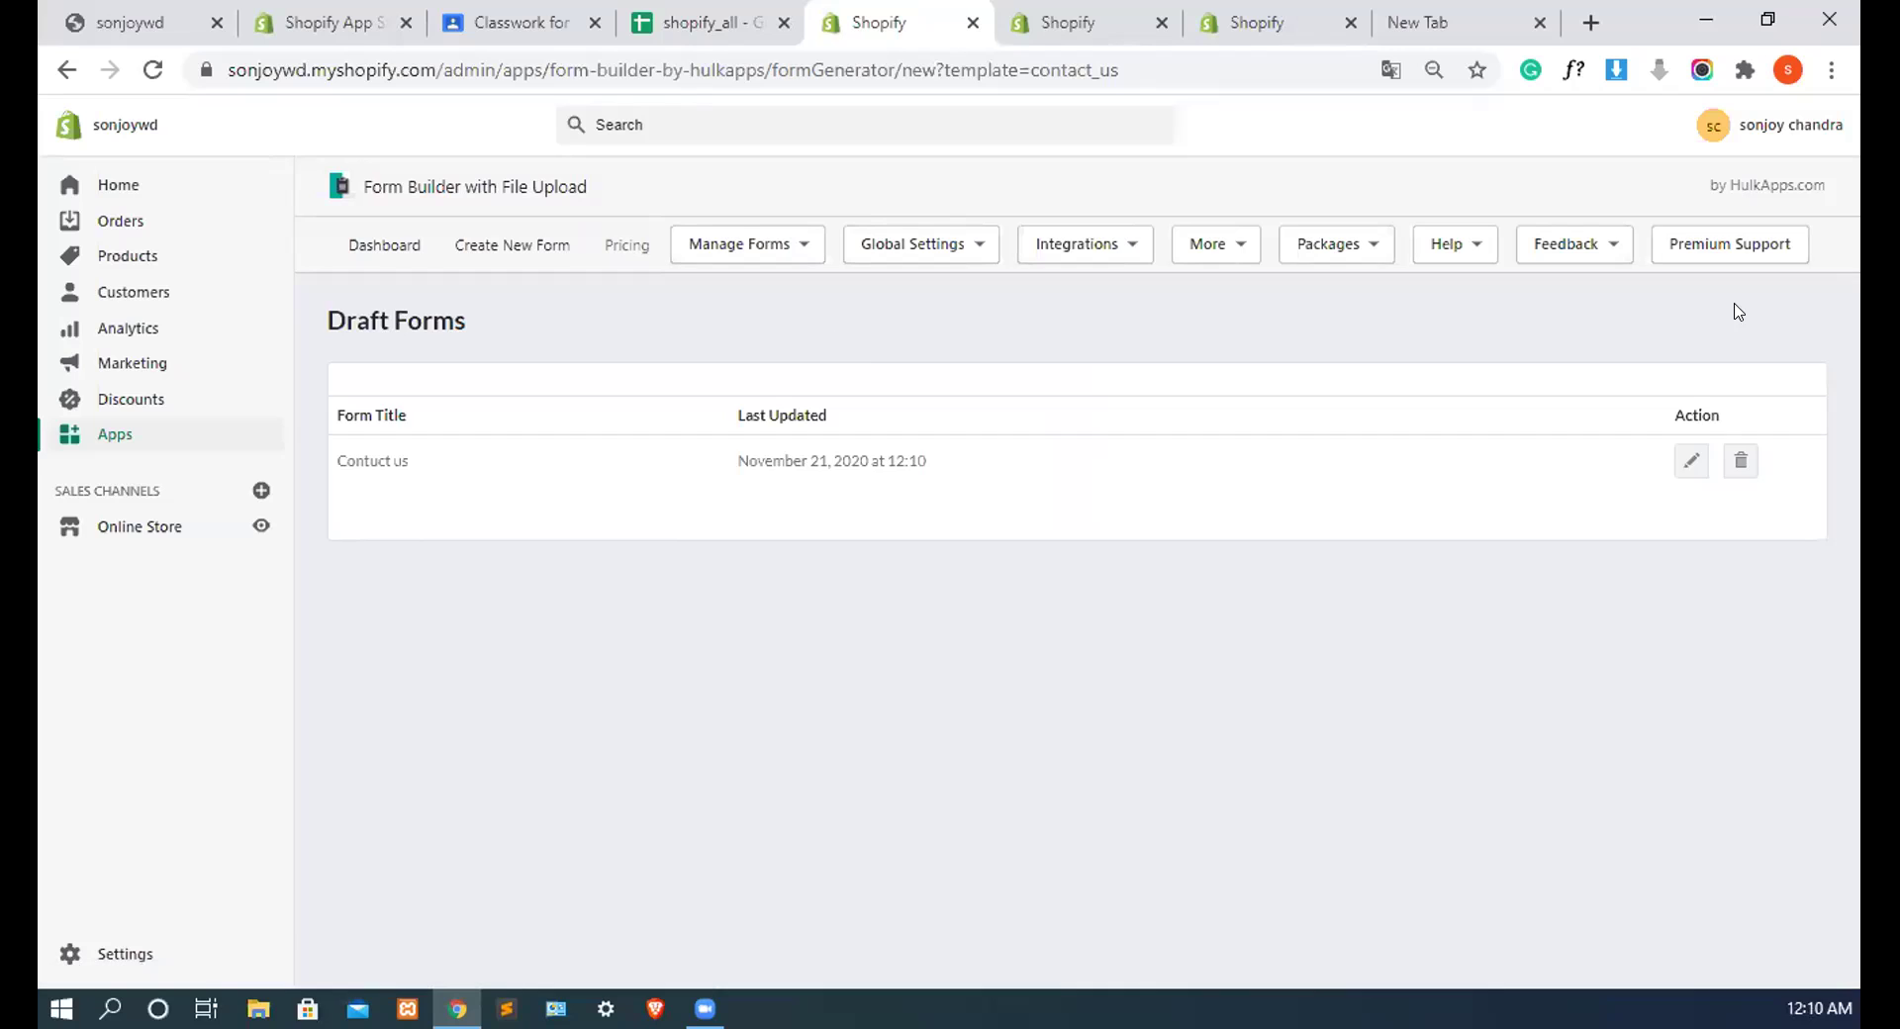
Step: Edit the Contact us draft from Draft Forms and publish it
left_click(1686, 461)
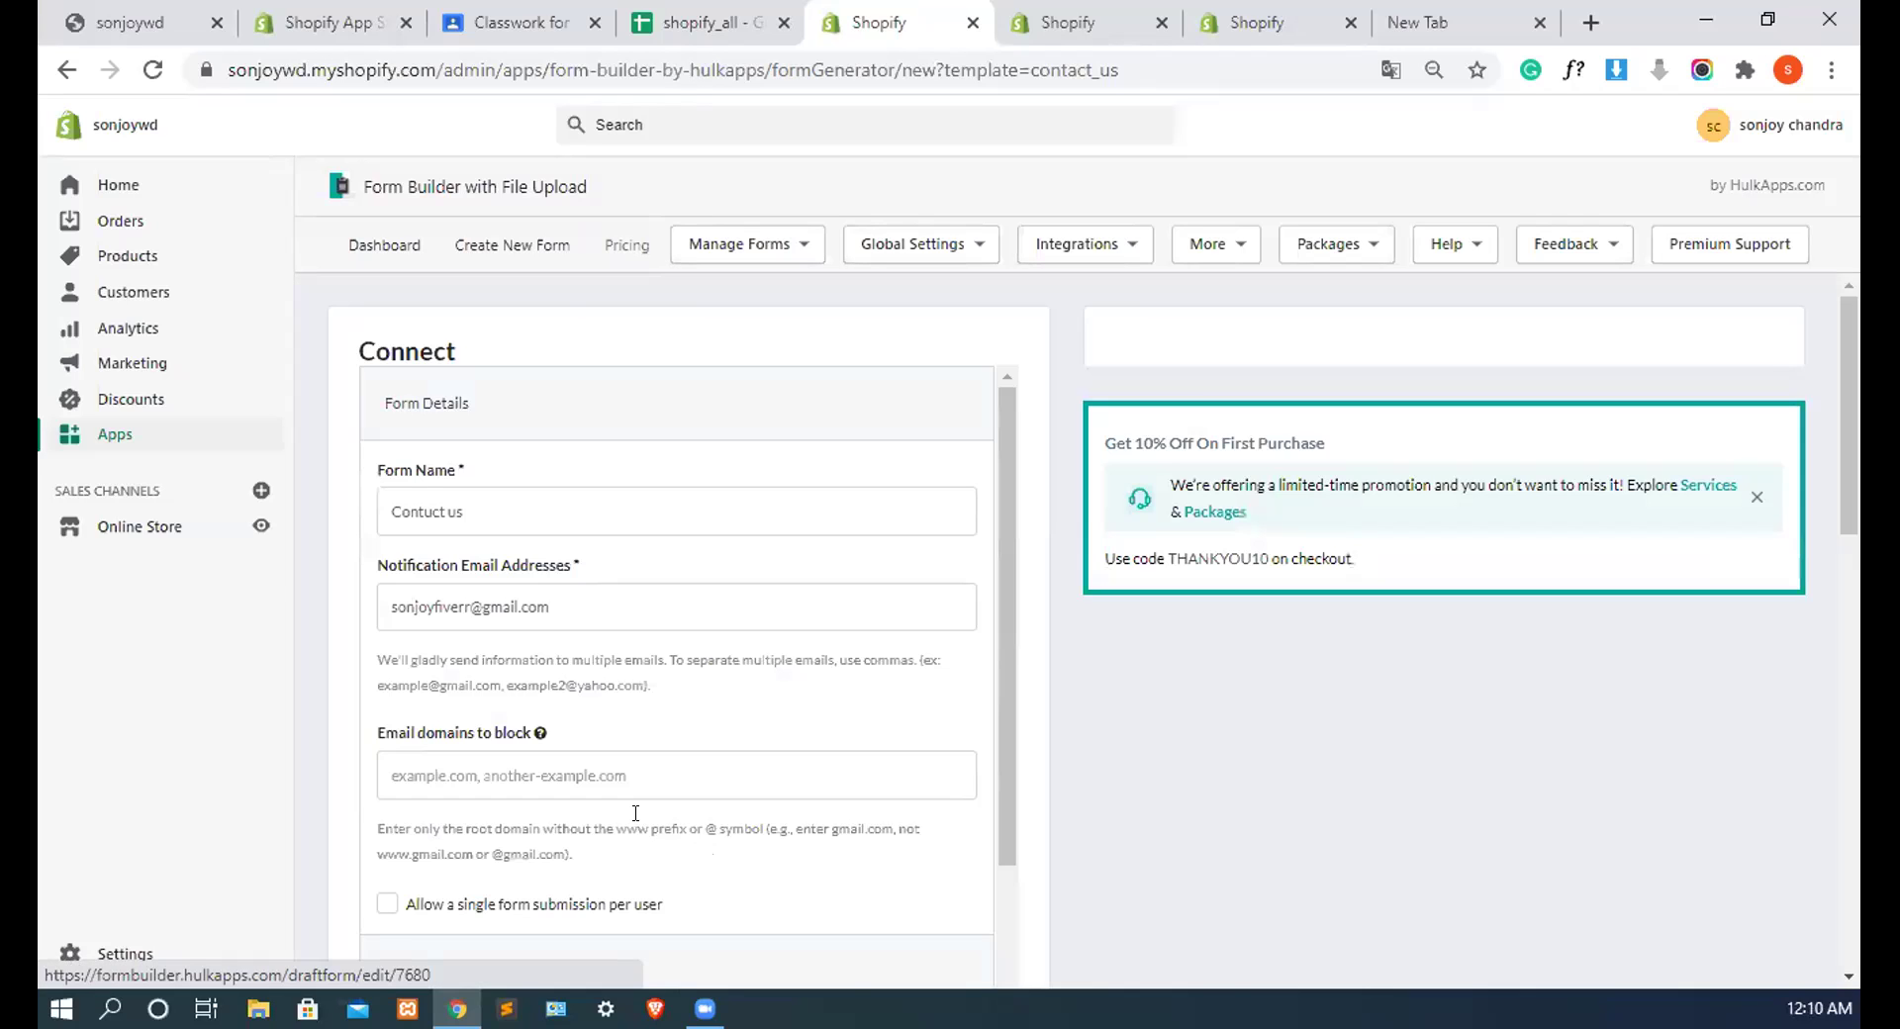
scroll(593, 861, "down", 1)
scroll(543, 886, "down", 5)
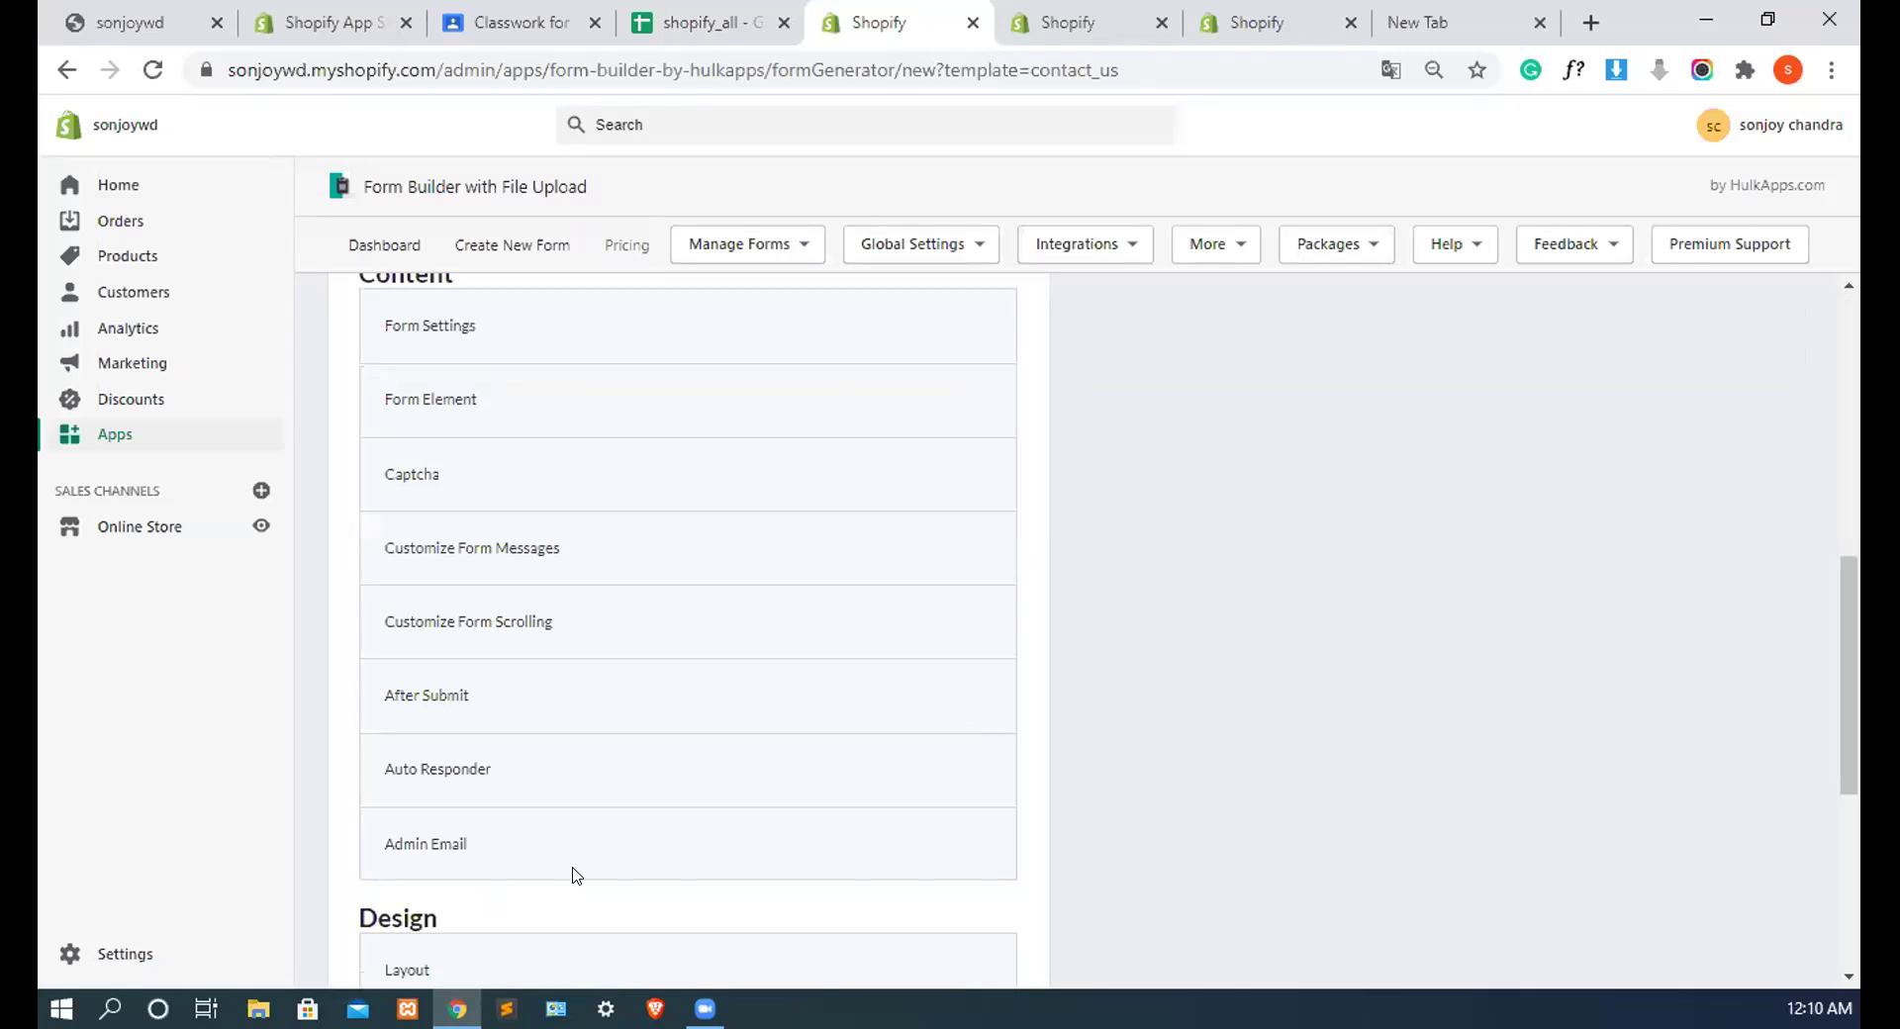
left_click(640, 870)
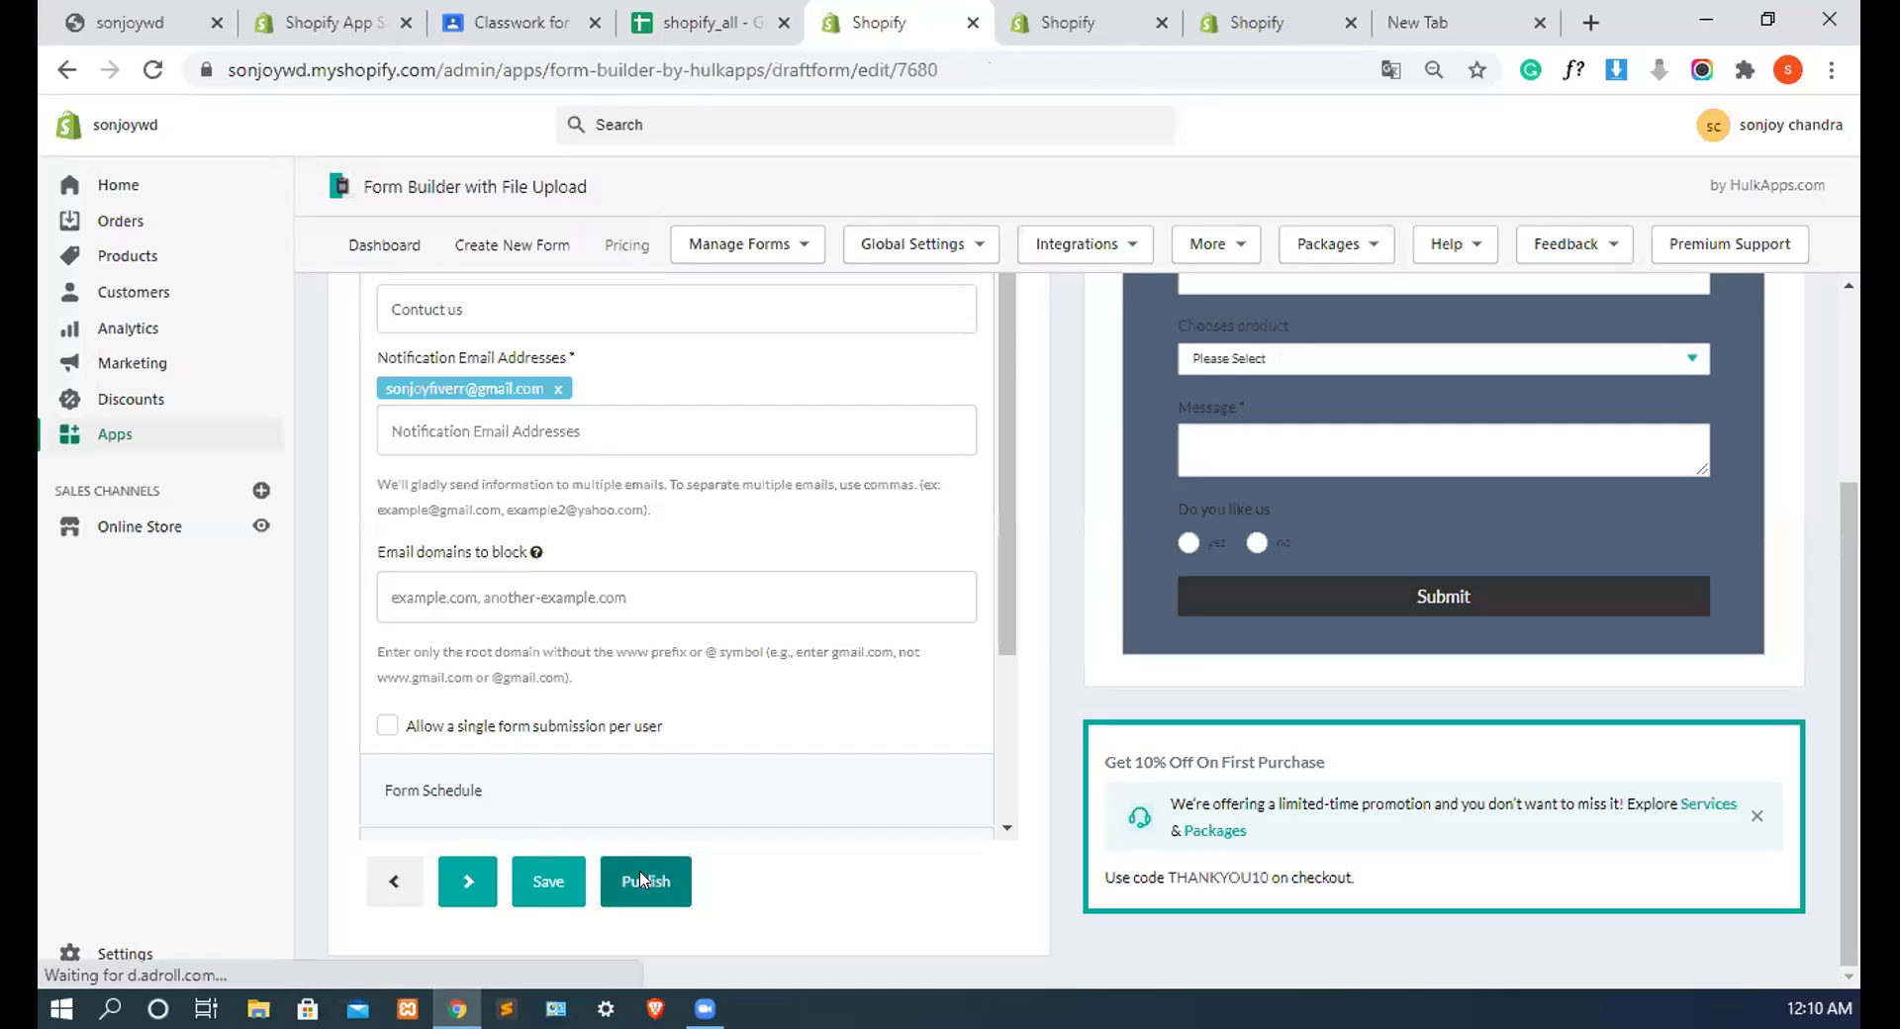
left_click(641, 879)
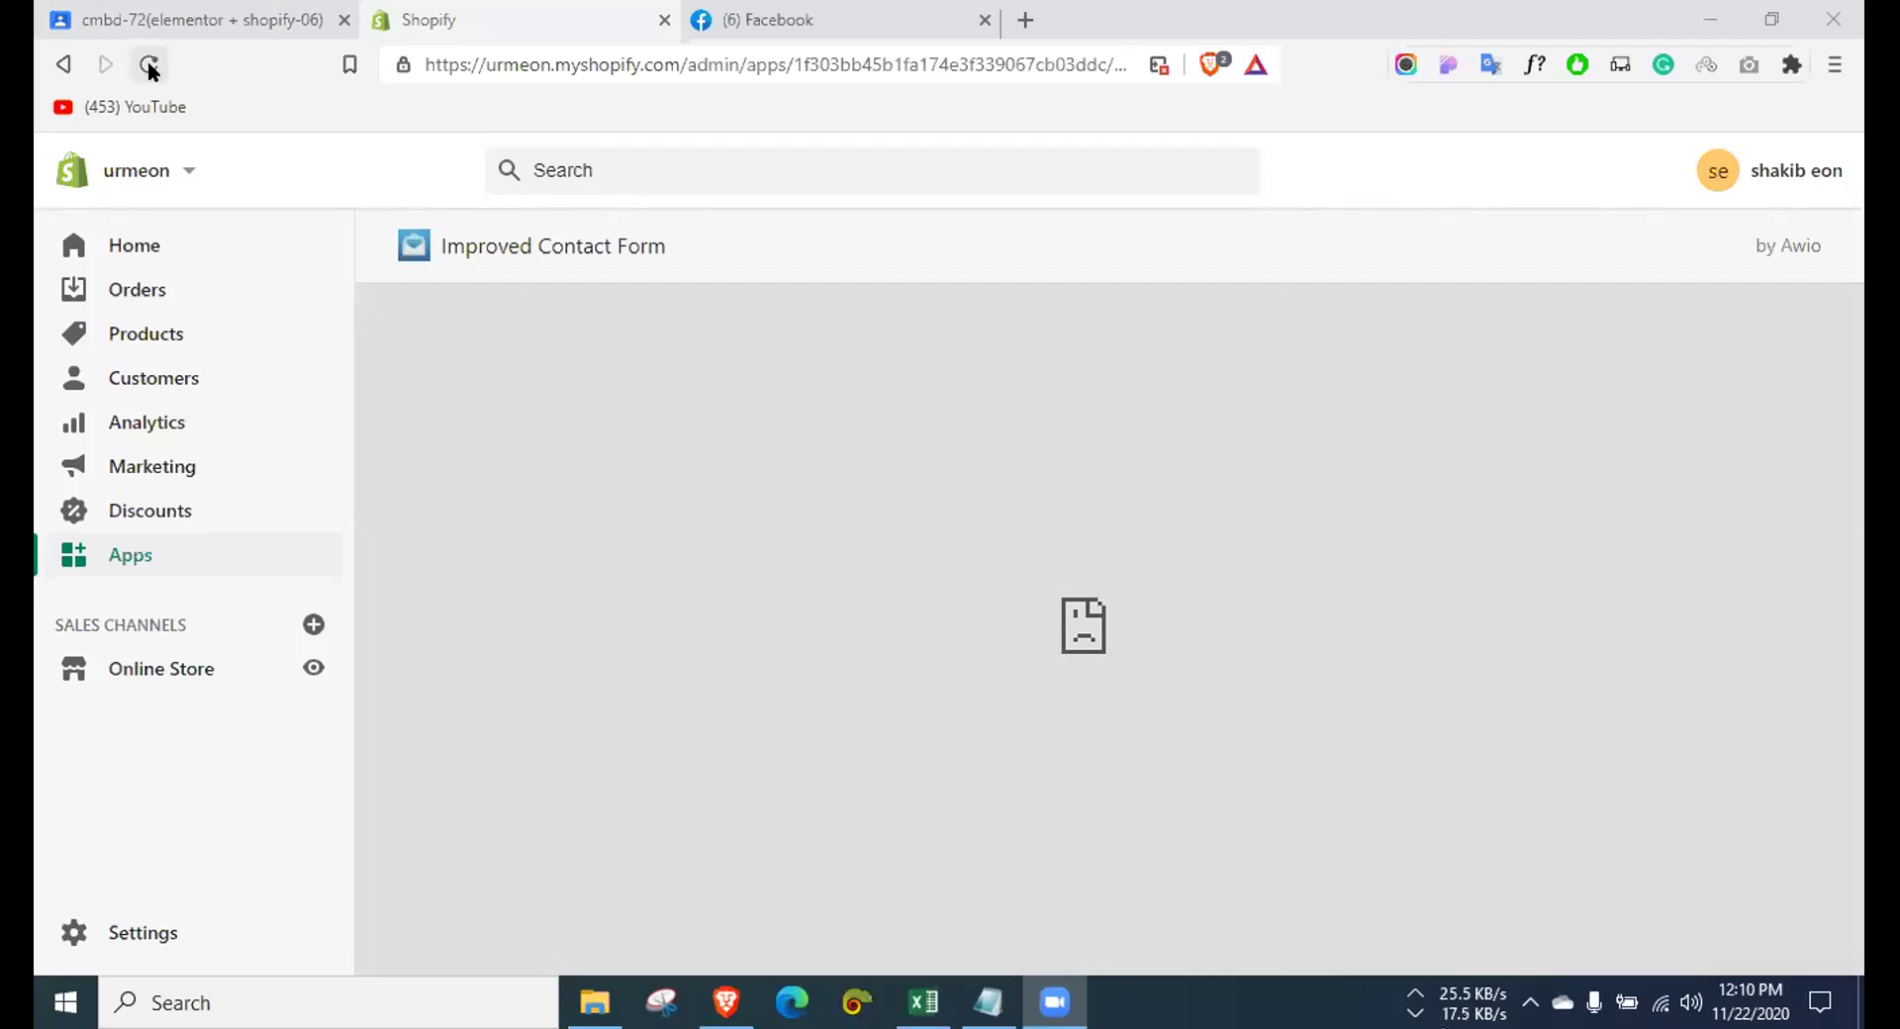
left_click(150, 66)
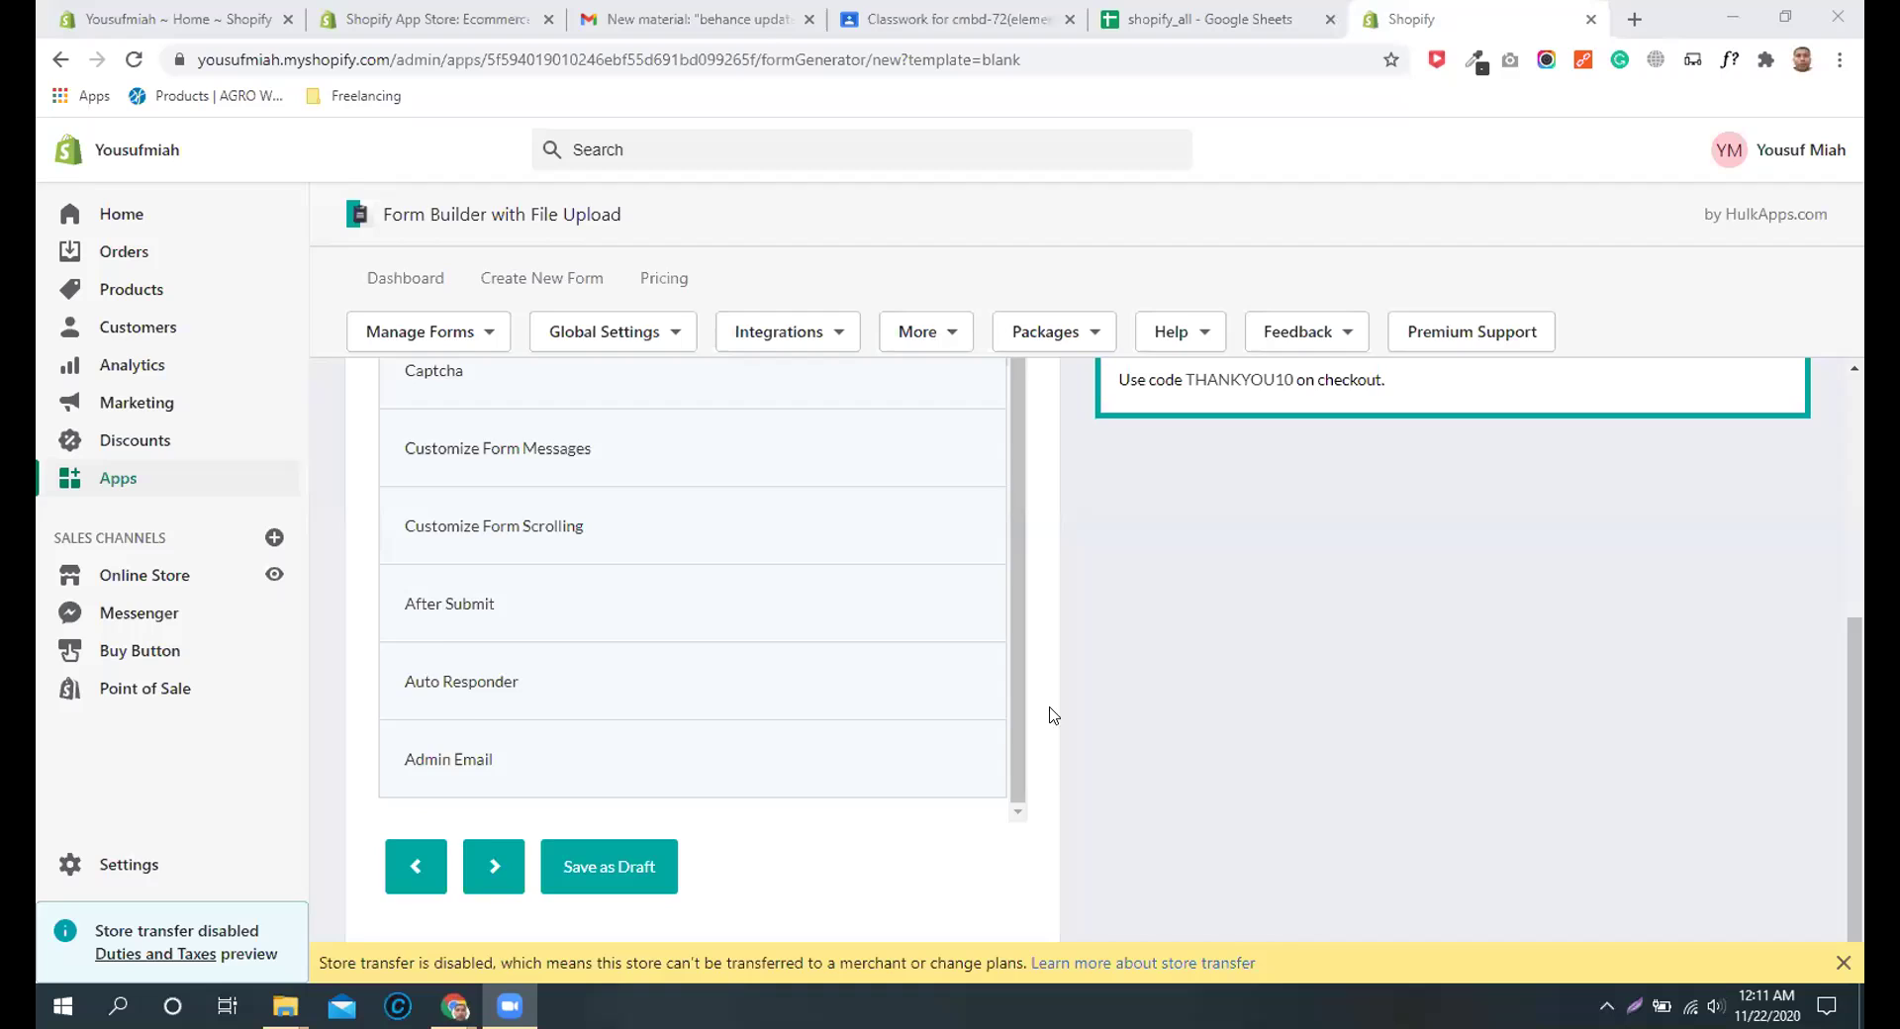
scroll(805, 742, "up", 3)
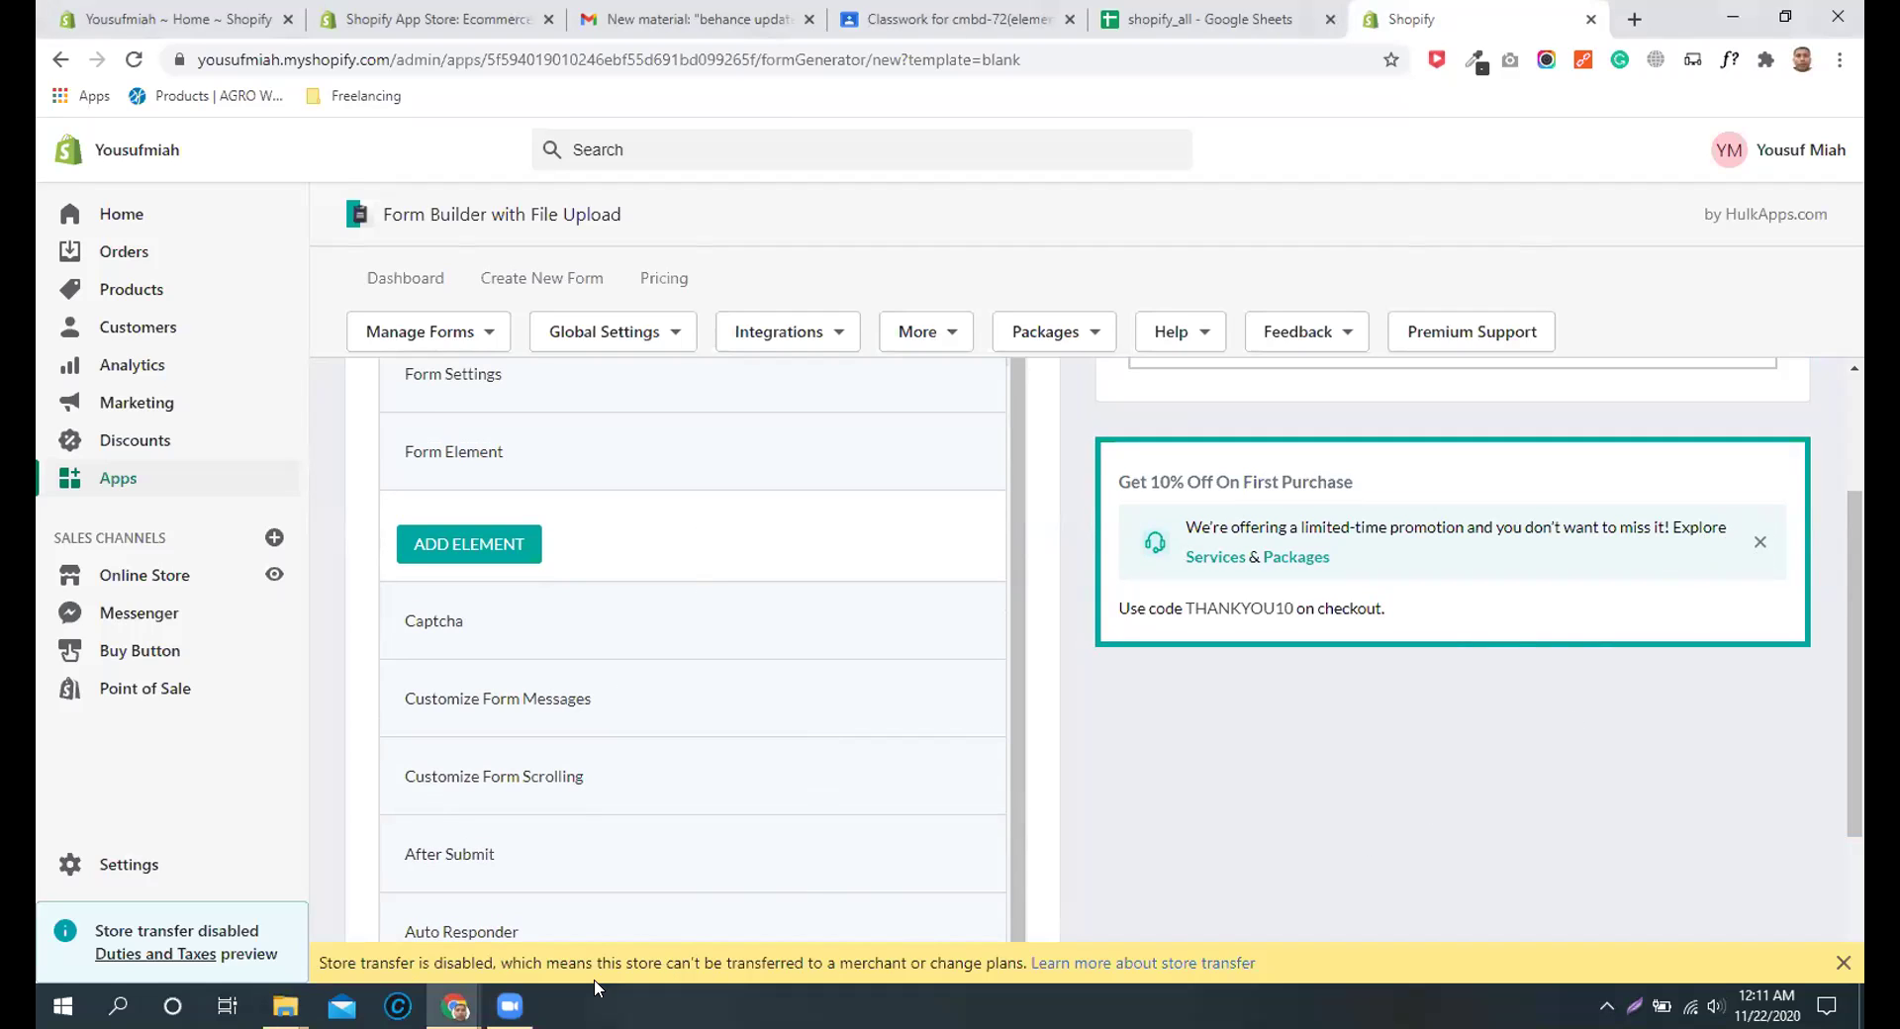
Step: Leave the unsaved blank form without saving it
scroll(519, 419, "up", 2)
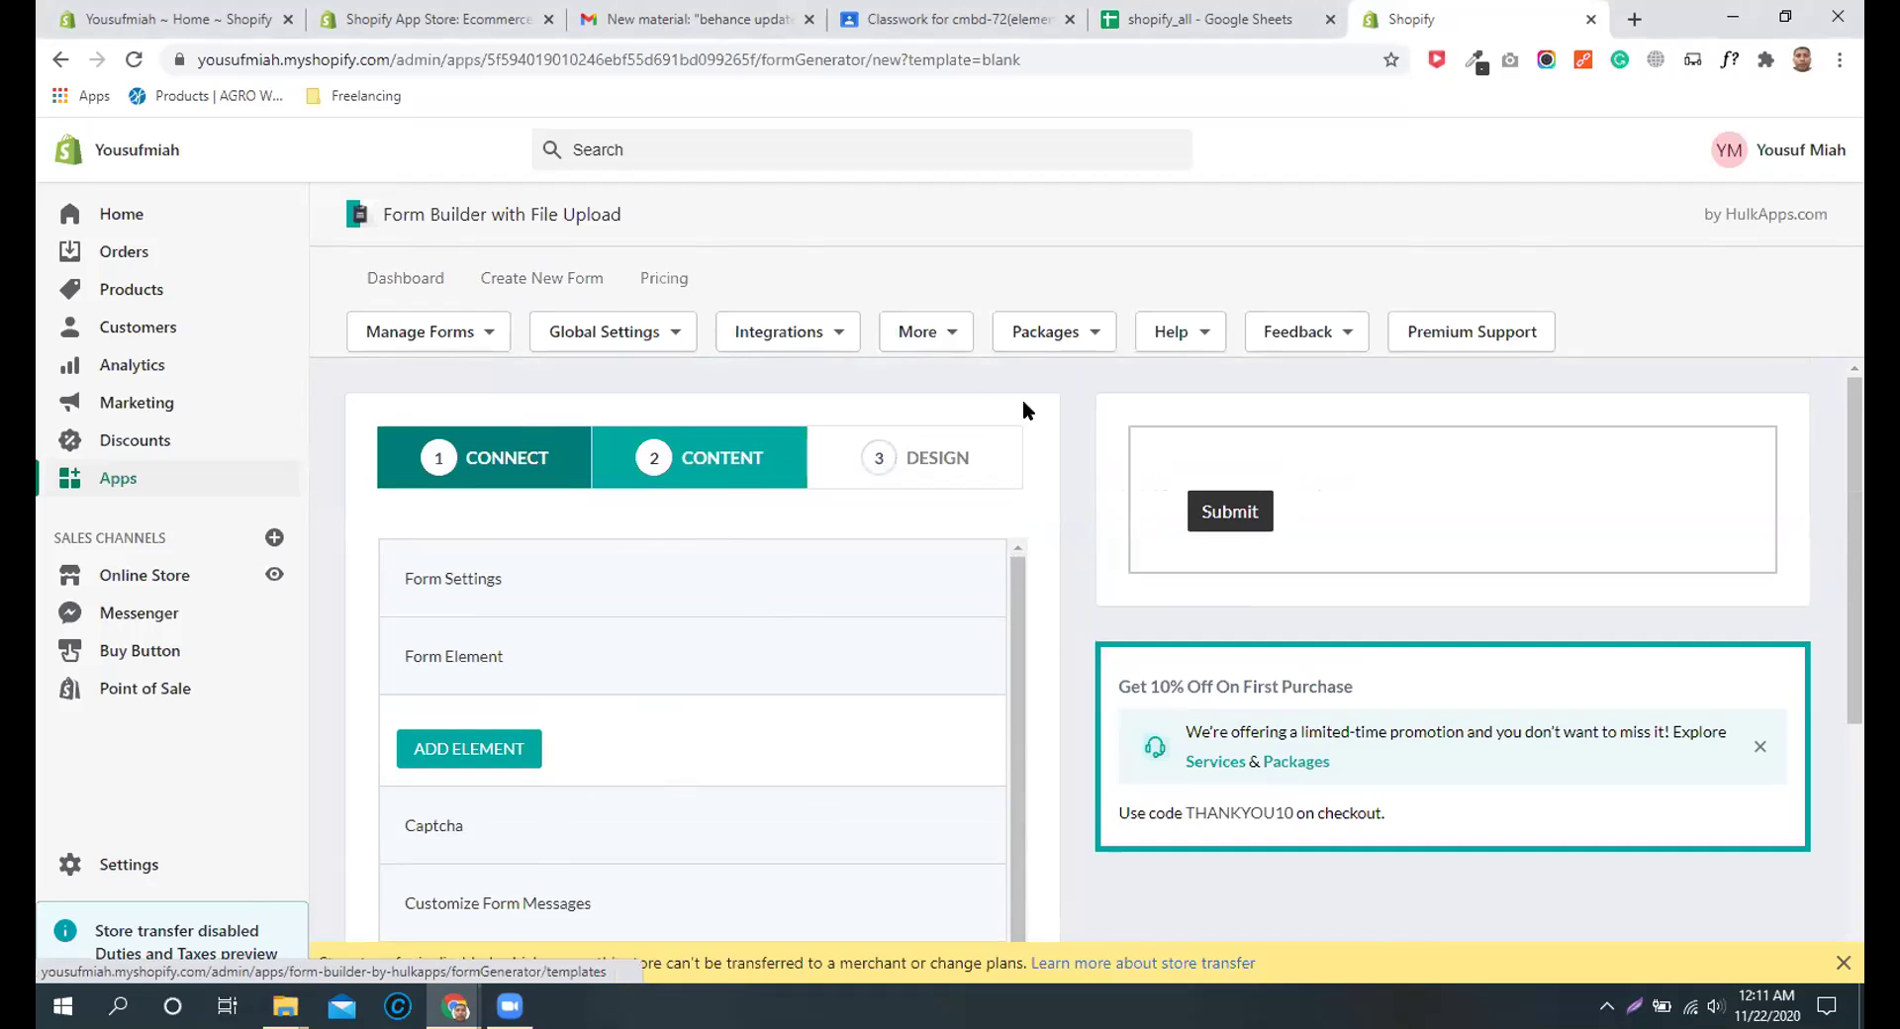
left_click(61, 60)
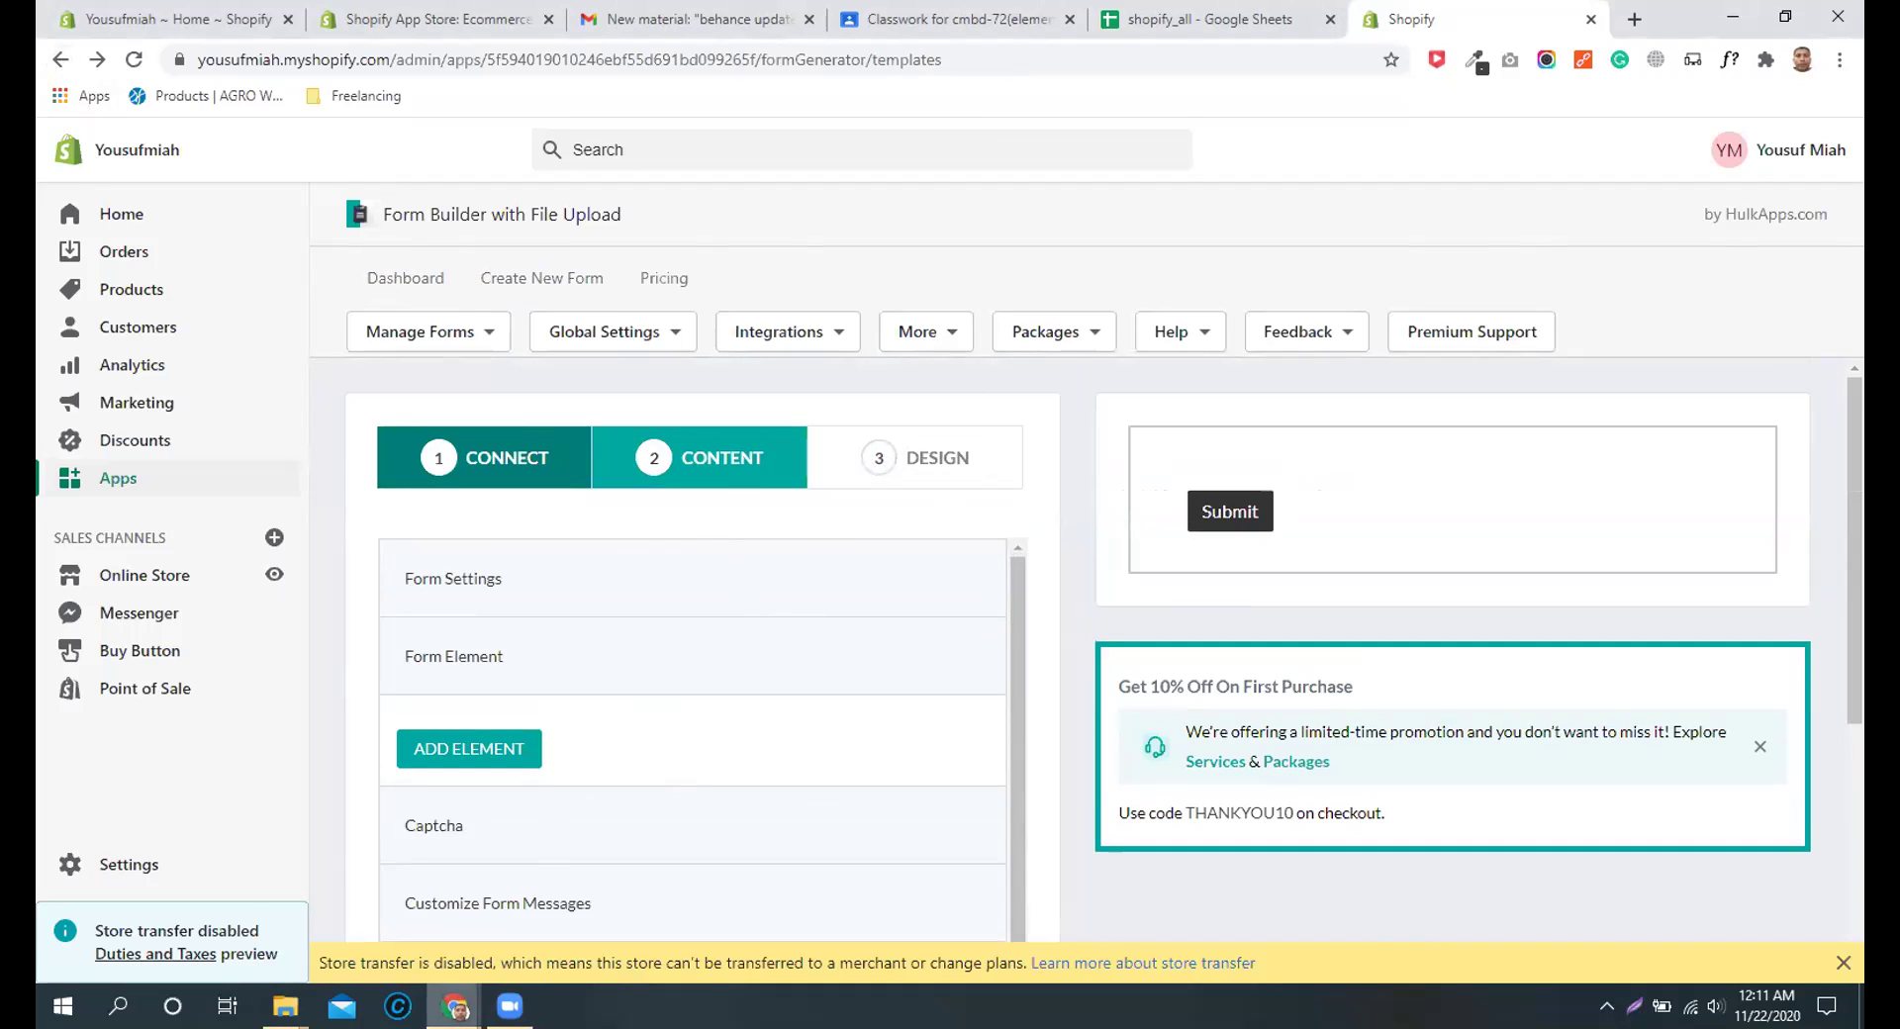
left_click(104, 99)
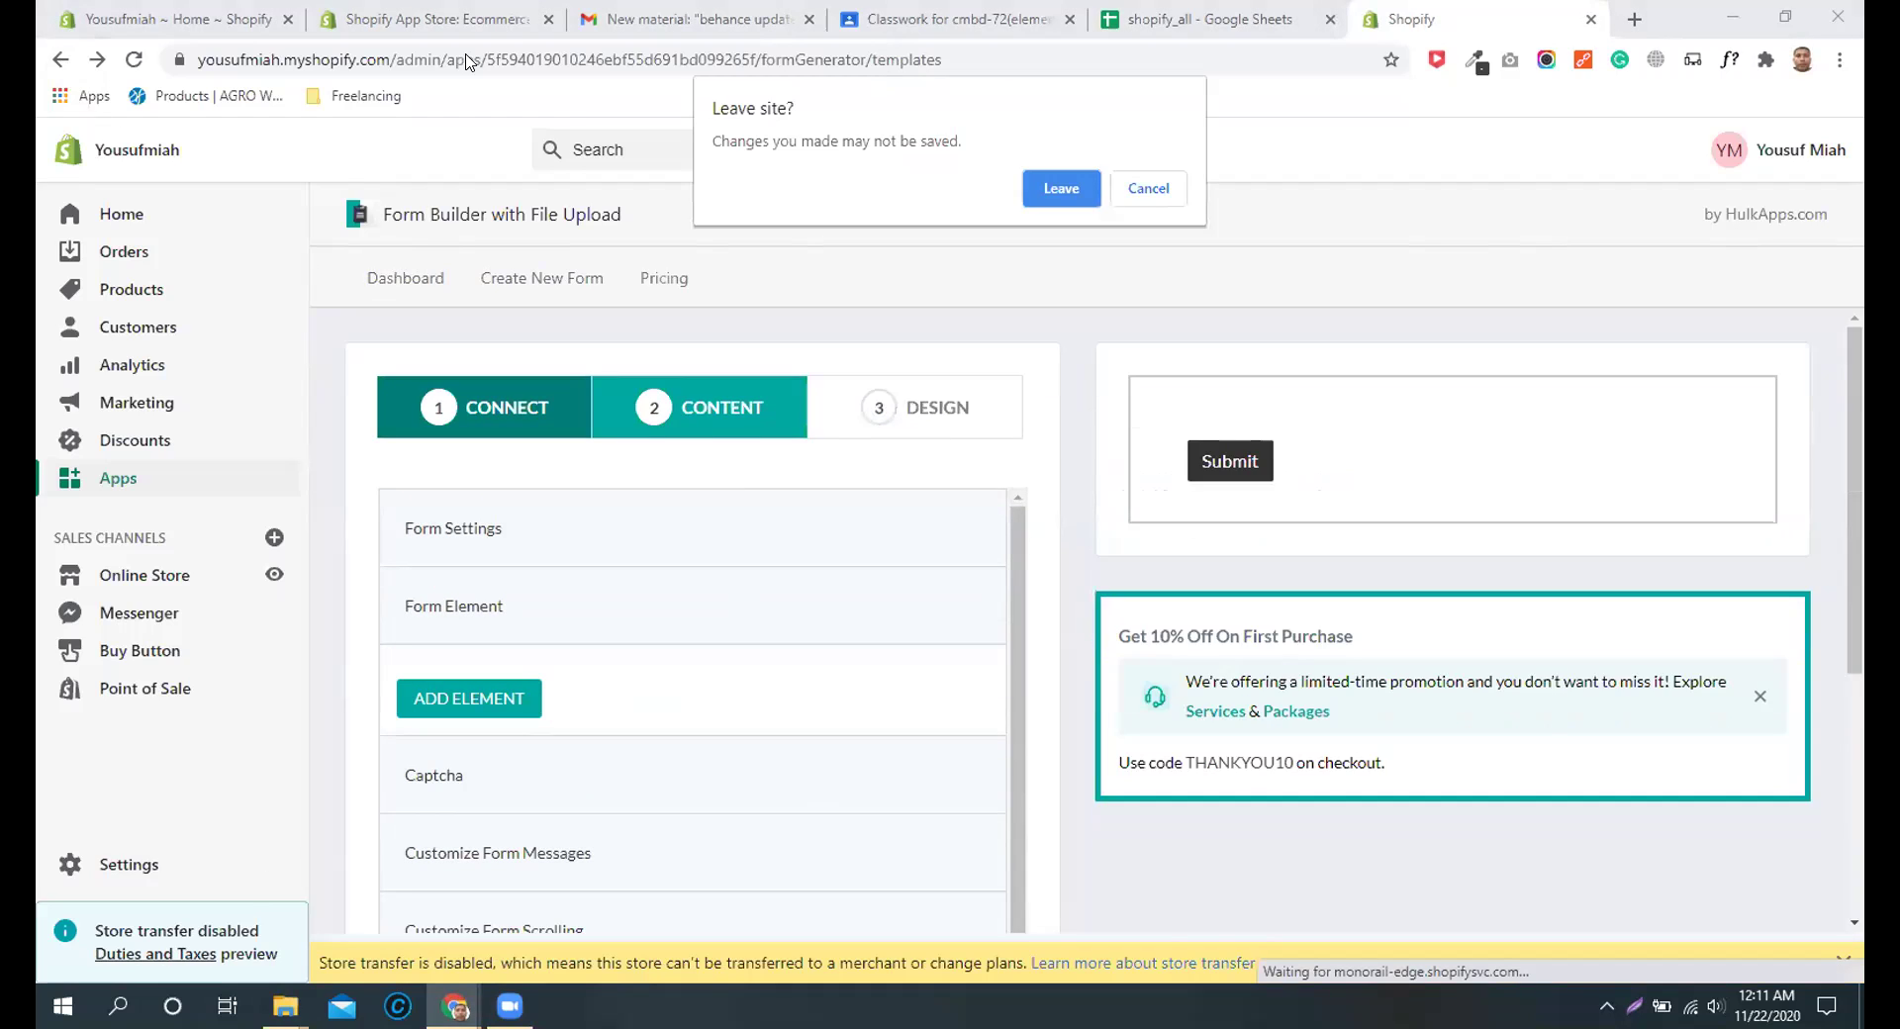
left_click(1061, 188)
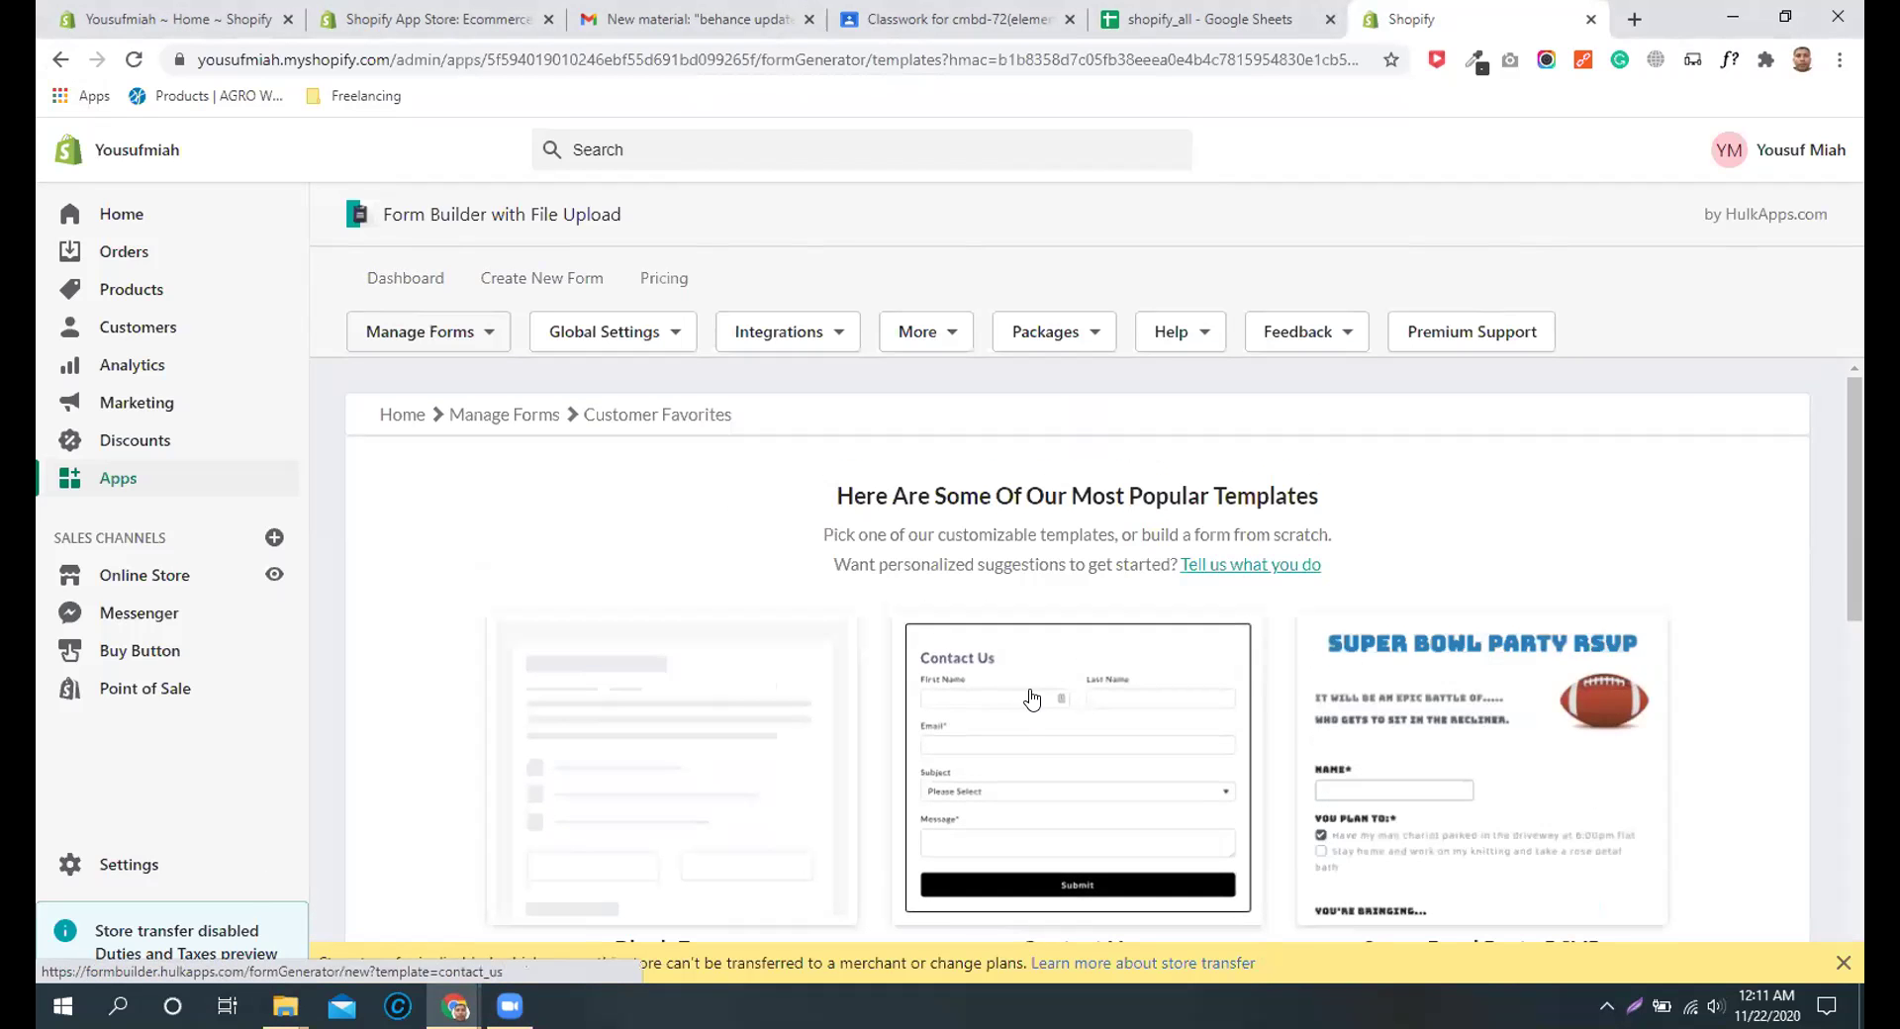
Step: Start a new form from the Contact Us template and name it 'Contact'
scroll(1089, 673, "down", 5)
scroll(1078, 648, "up", 4)
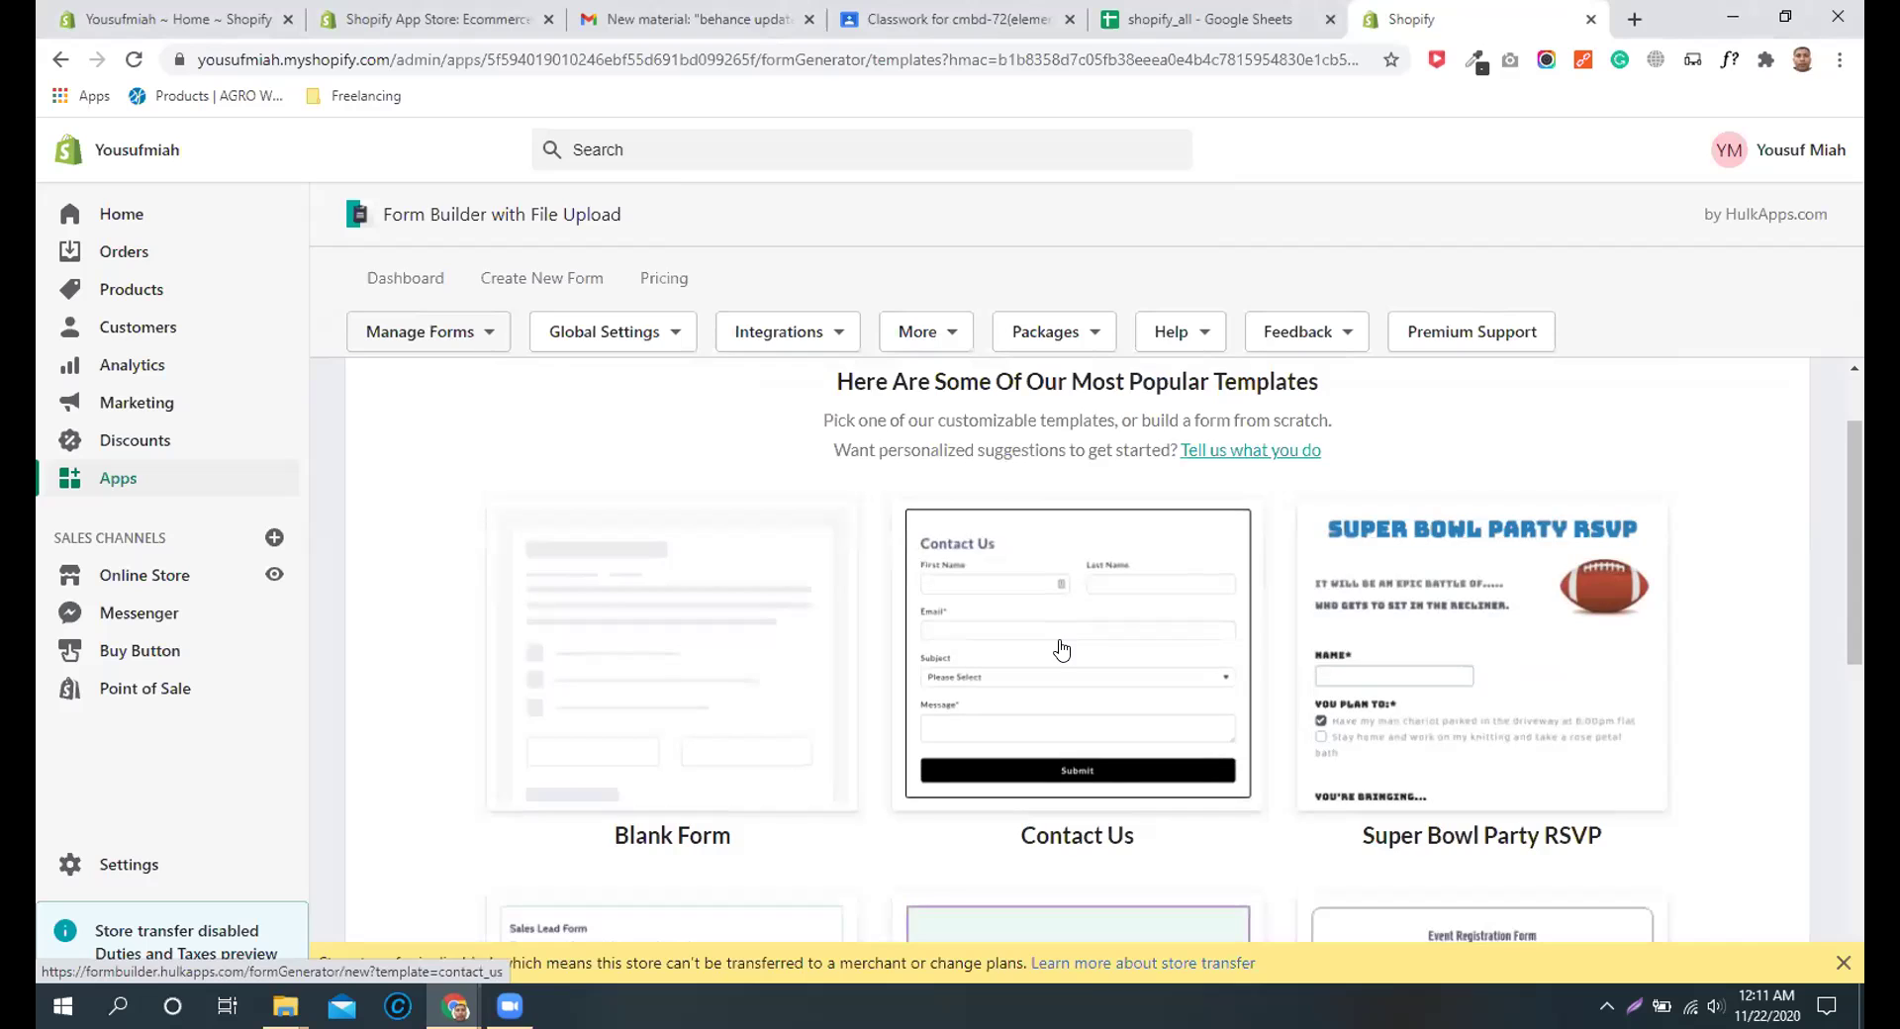
left_click(1061, 649)
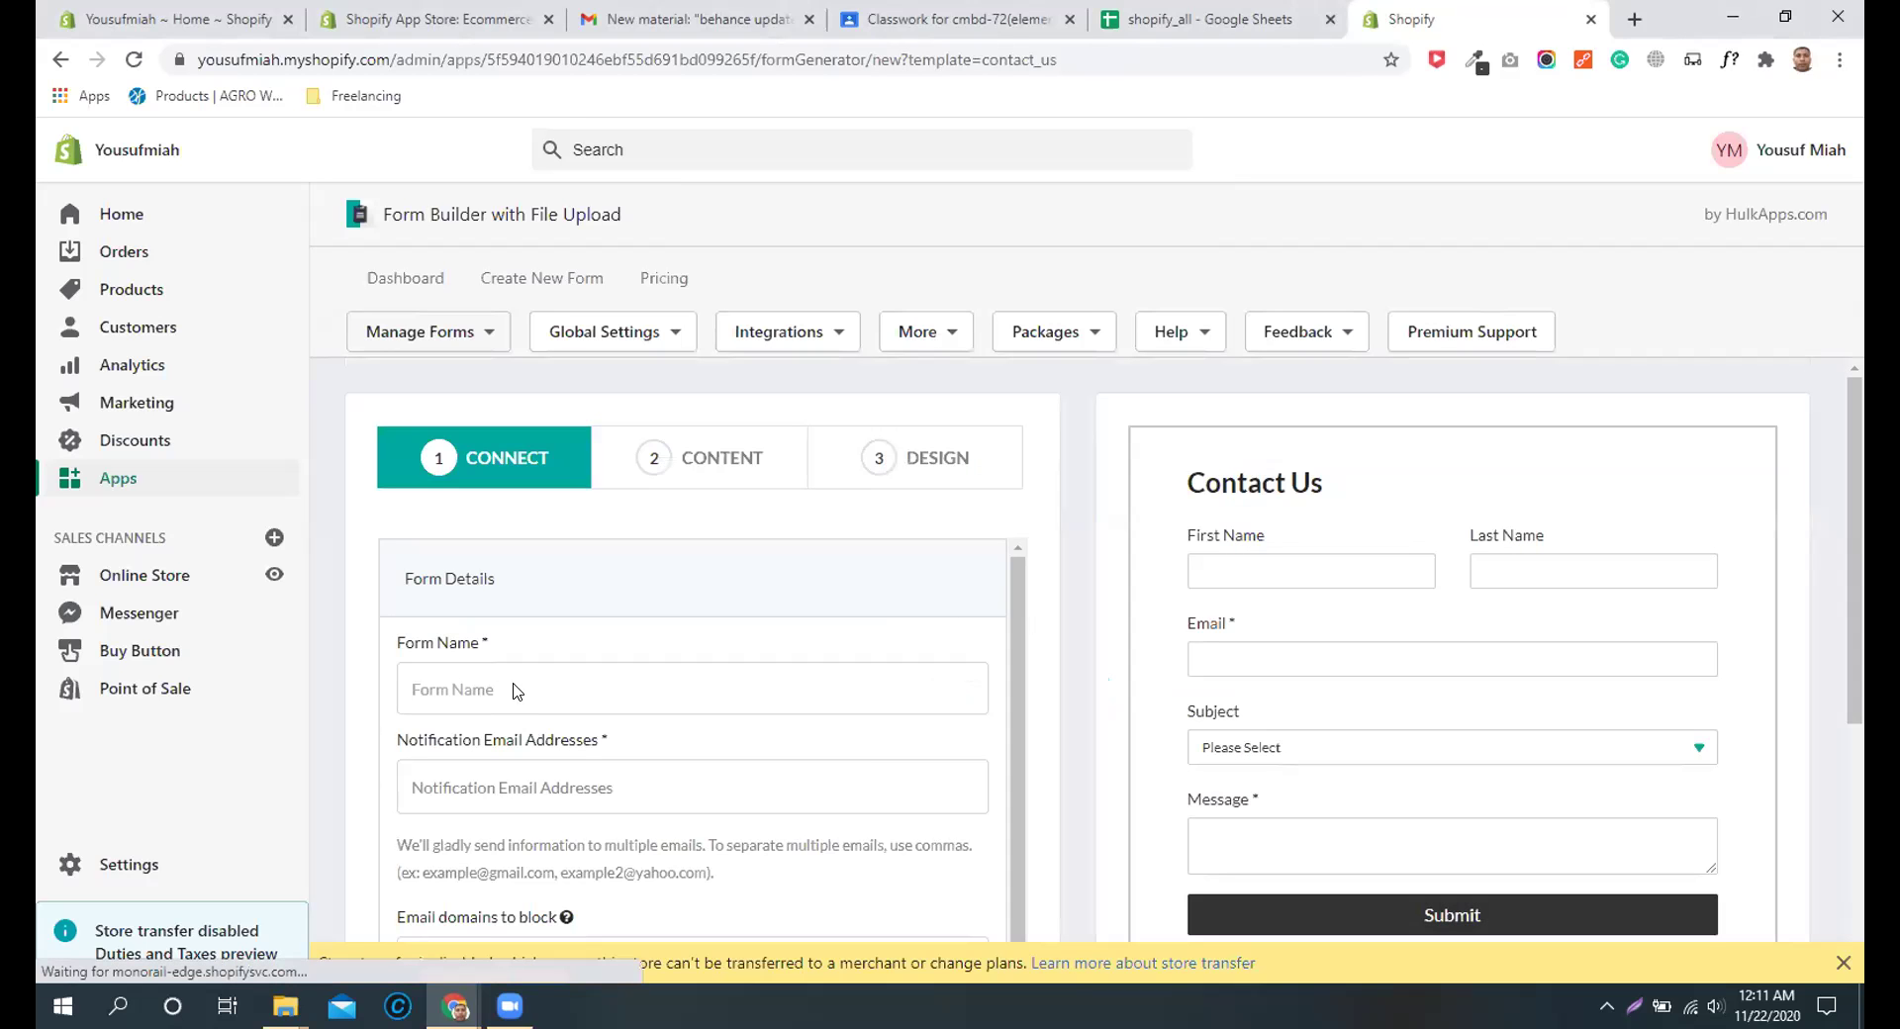
left_click(516, 691)
type("Contact")
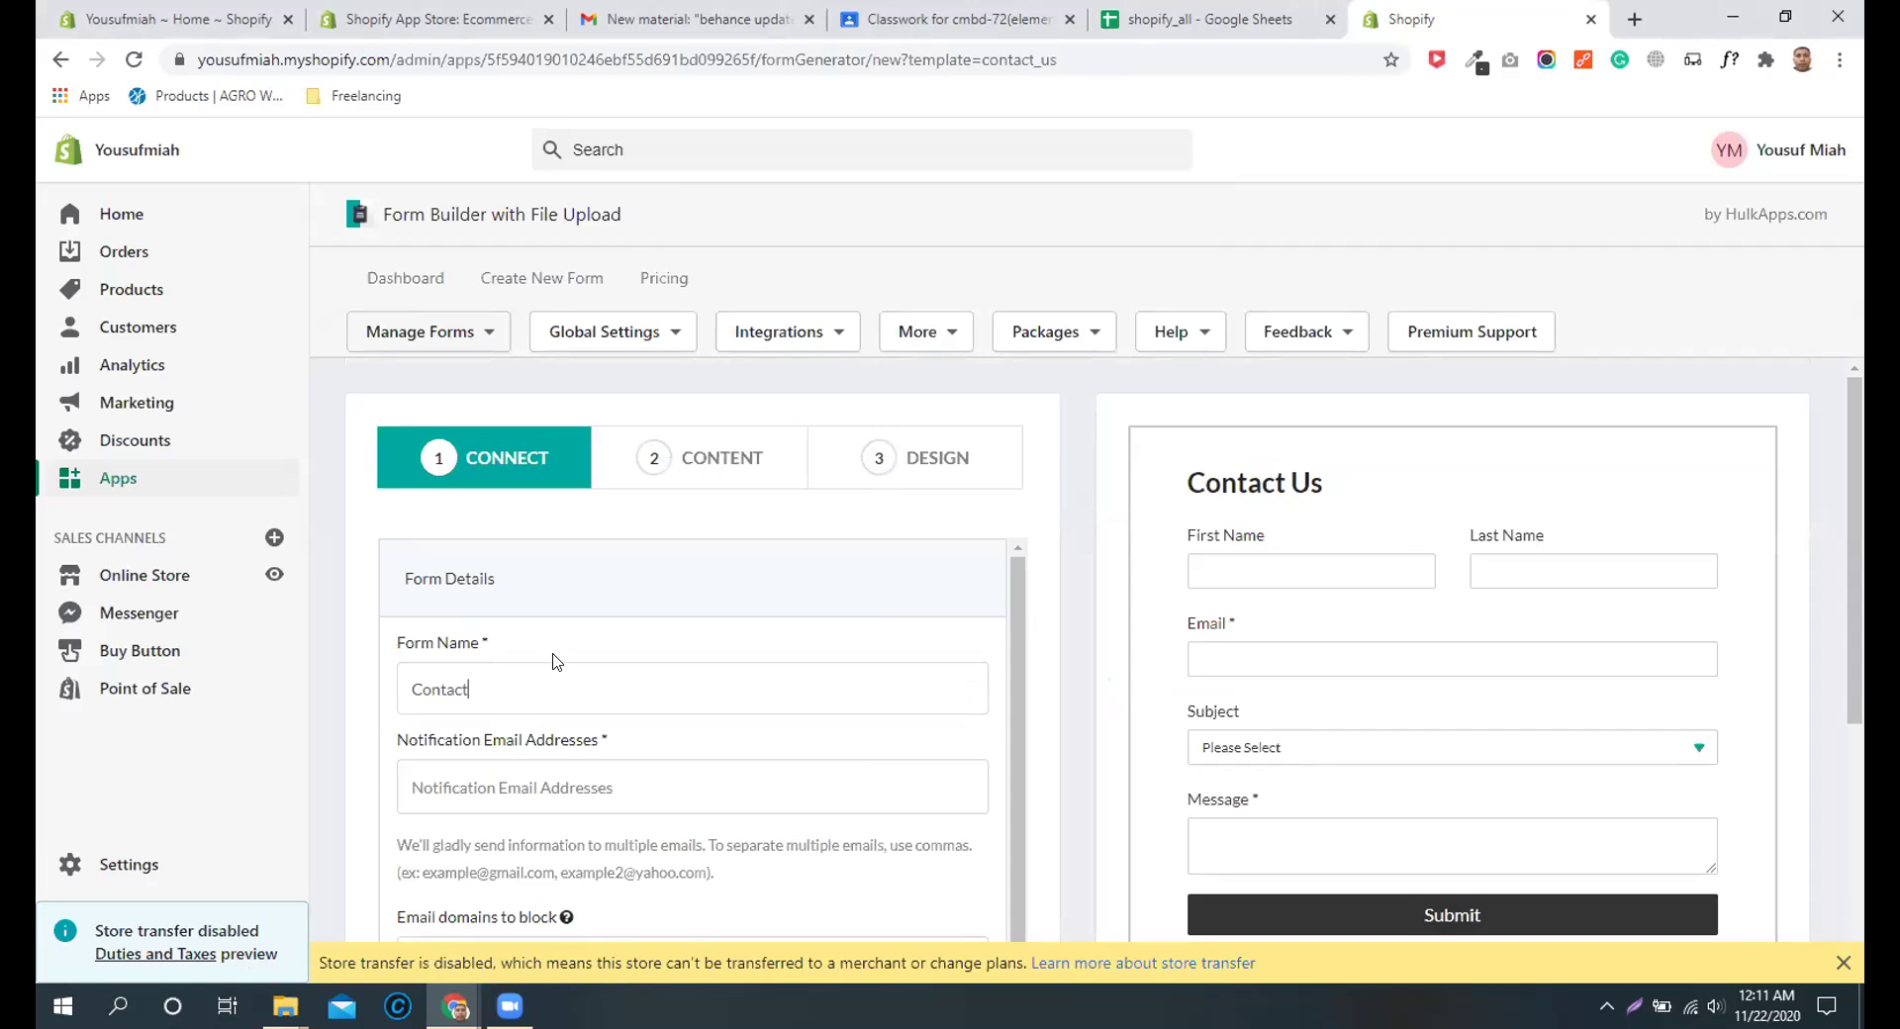
Step: Enter the store owner's e-mail address as the notification e-mail
left_click(546, 788)
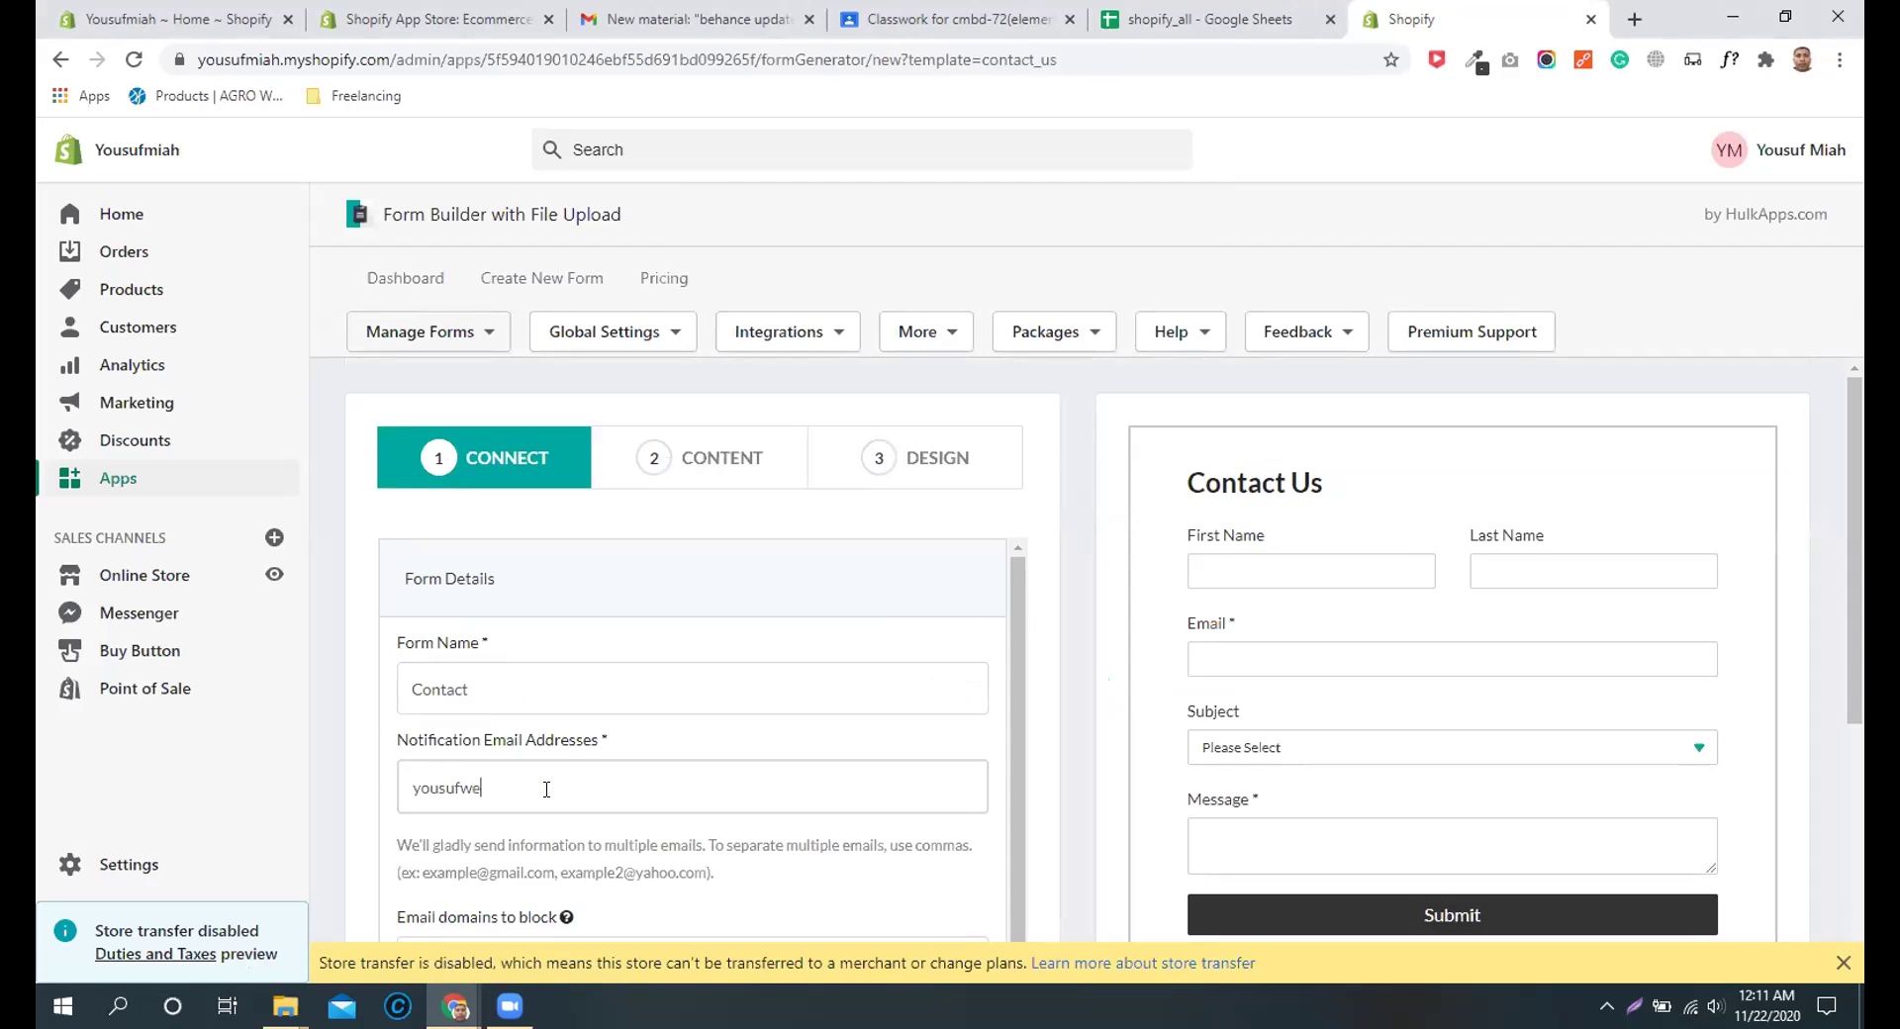
scroll(550, 777, "down", 2)
scroll(633, 594, "up", 2)
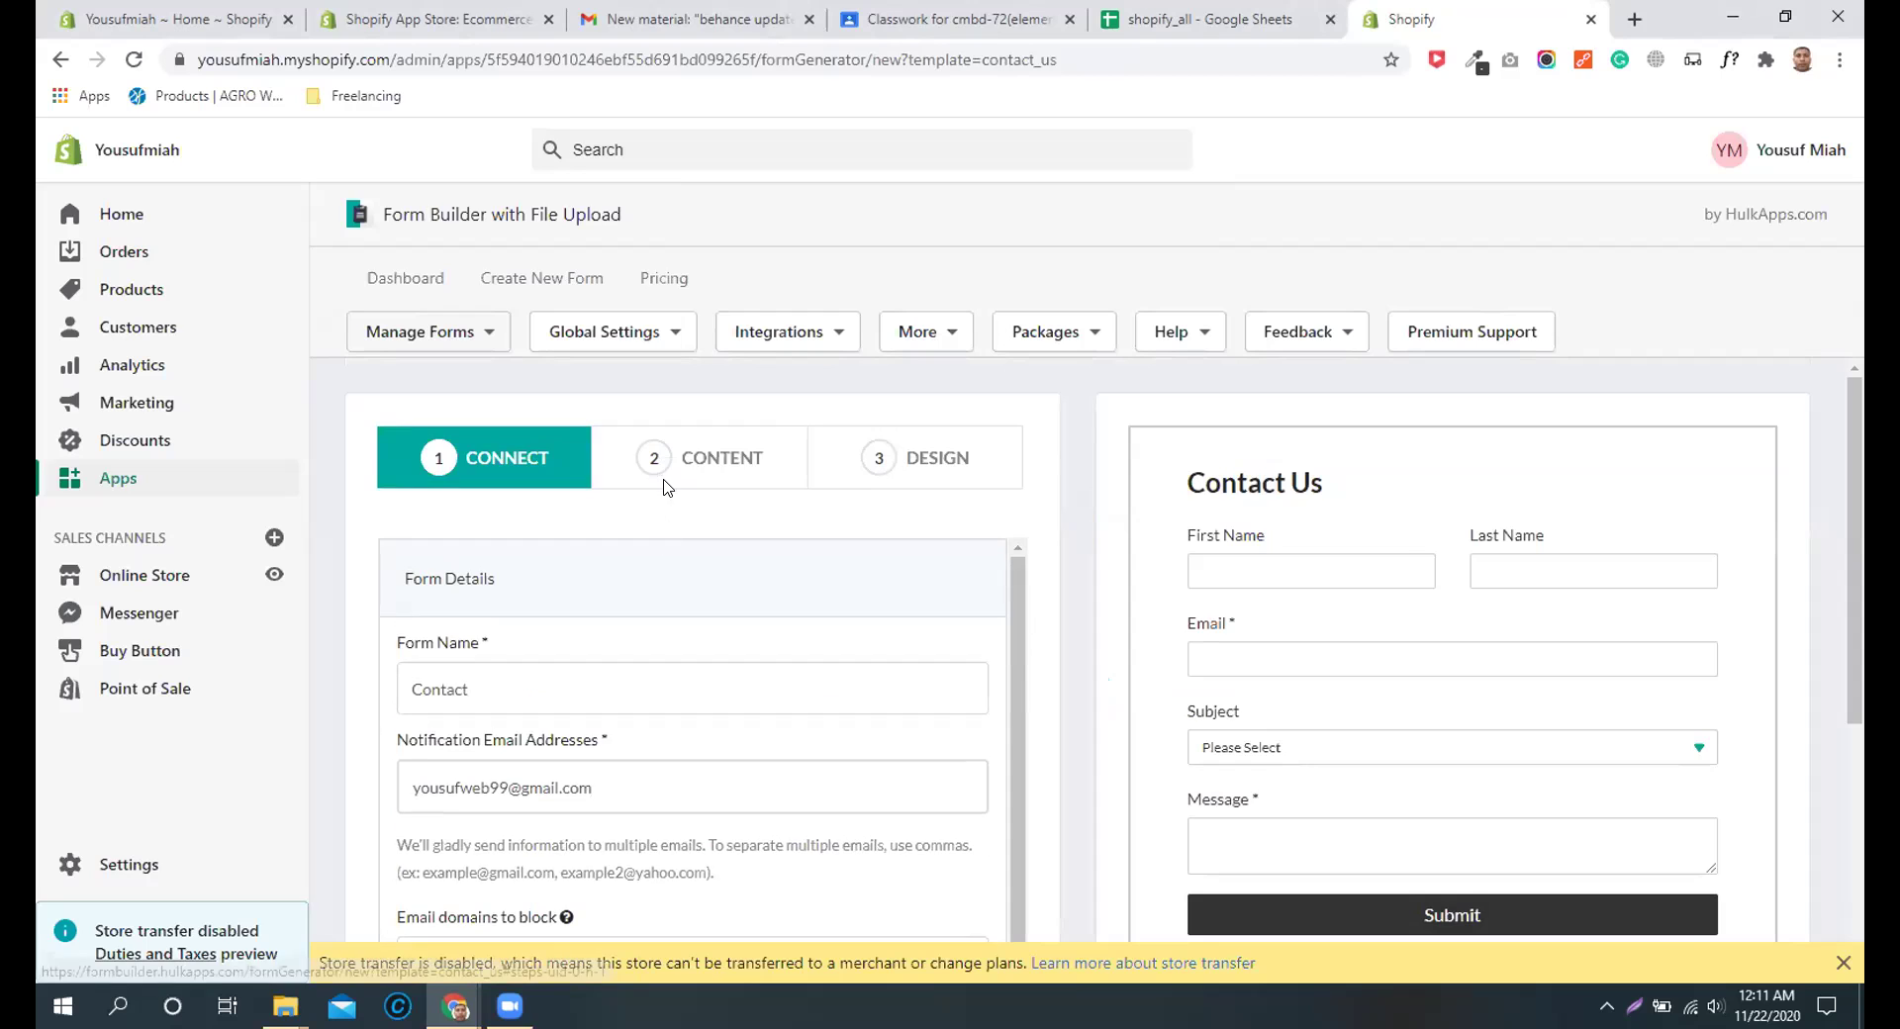
left_click(665, 485)
Step: Rename the Subject dropdown's label to 'Choose product'
left_click(529, 665)
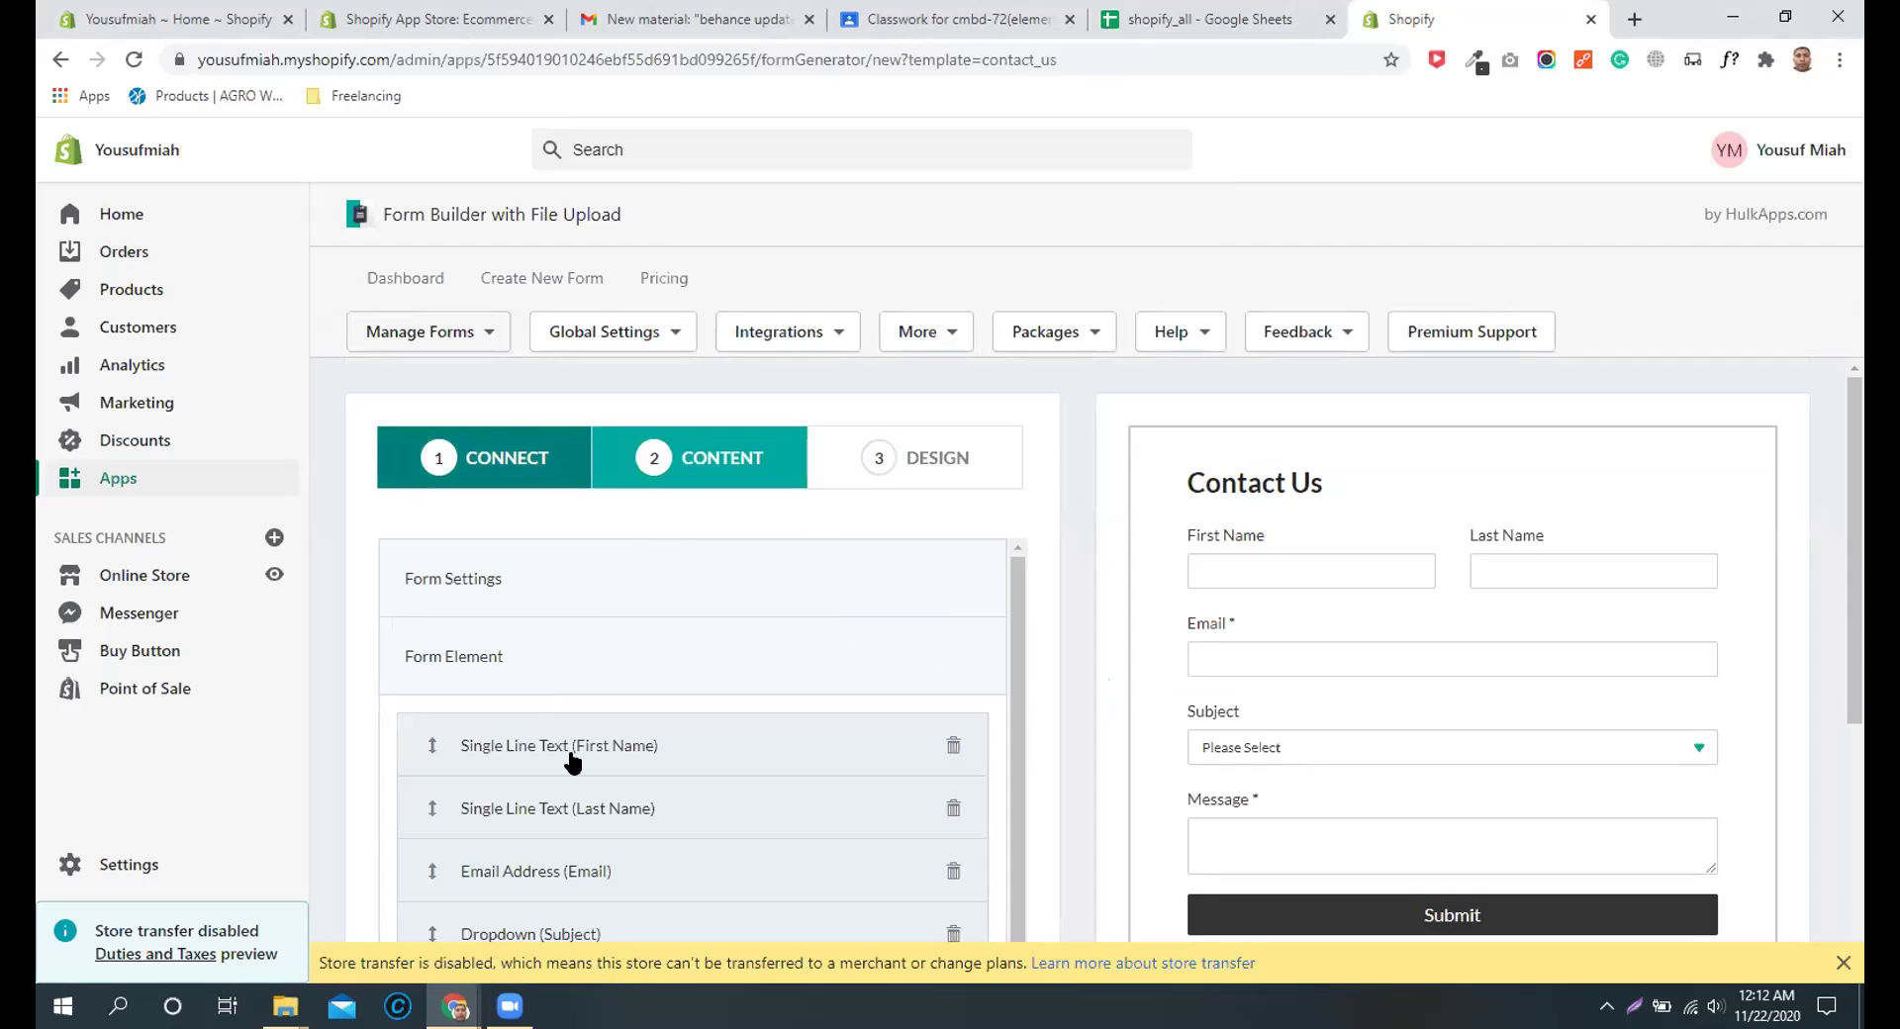
scroll(616, 836, "down", 1)
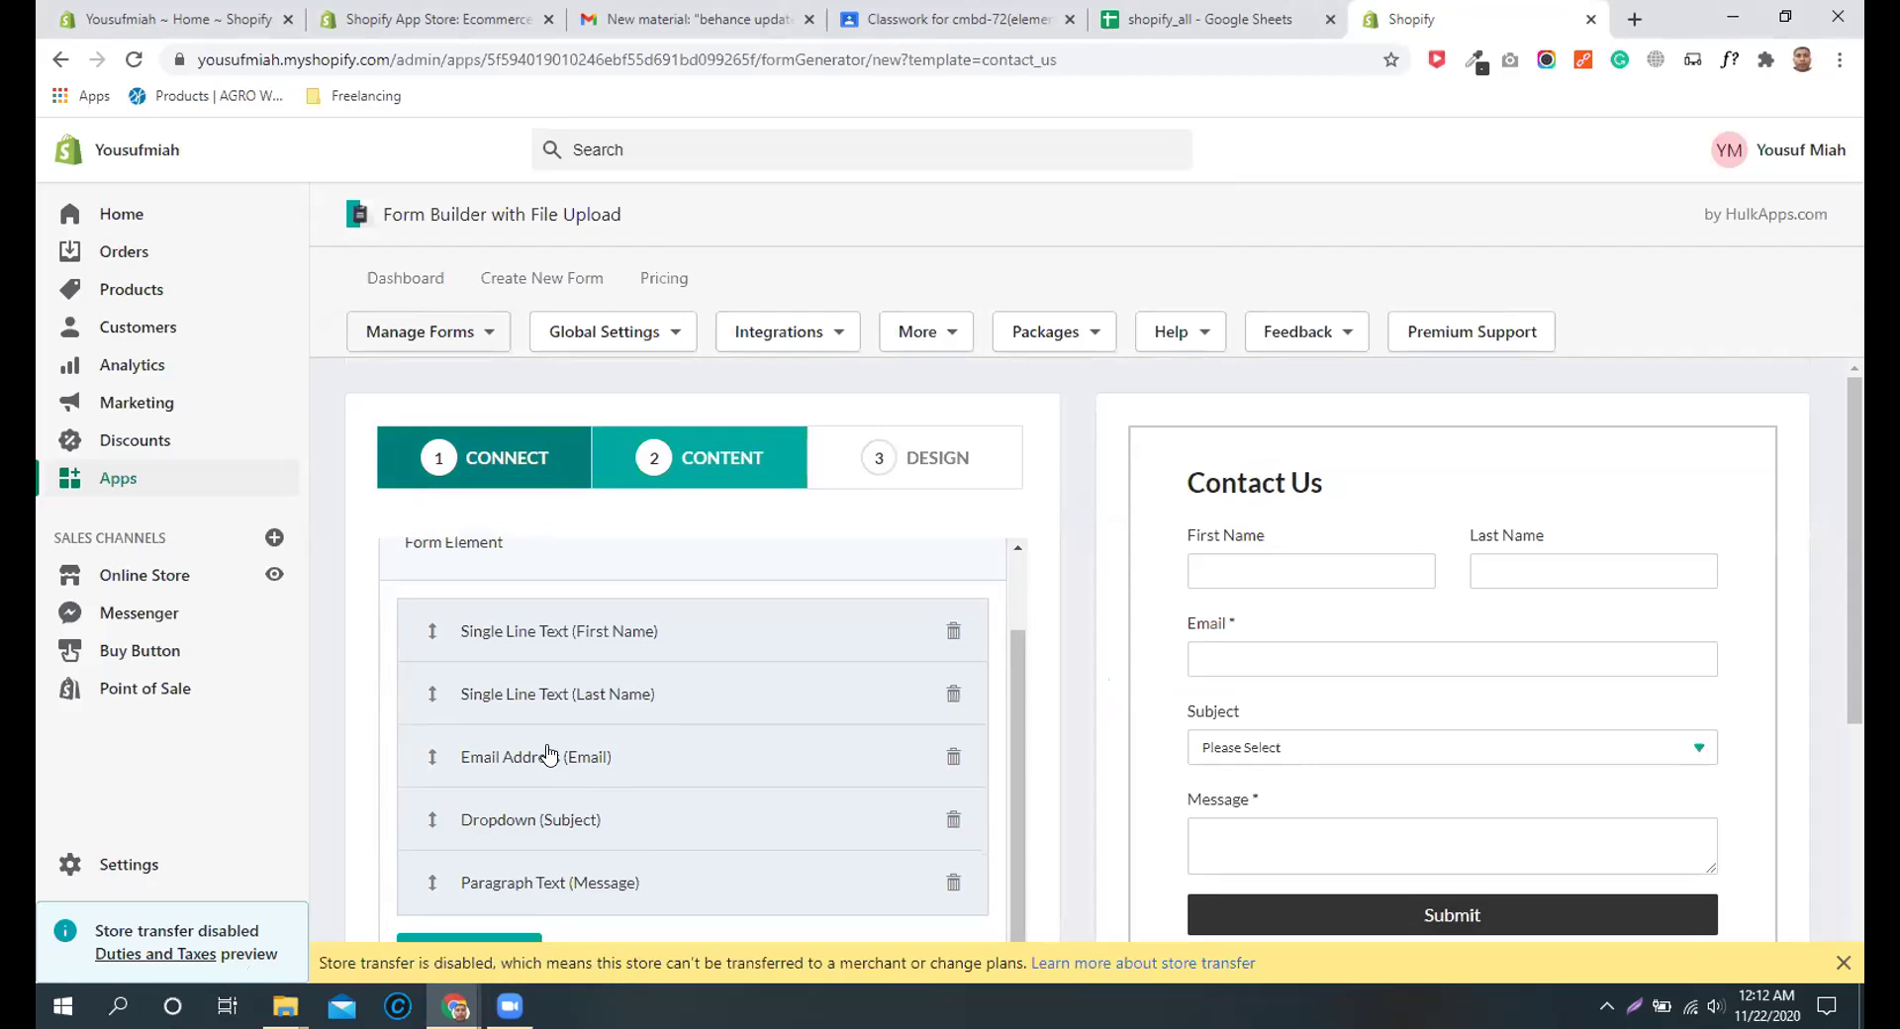
left_click(567, 827)
scroll(534, 806, "down", 1)
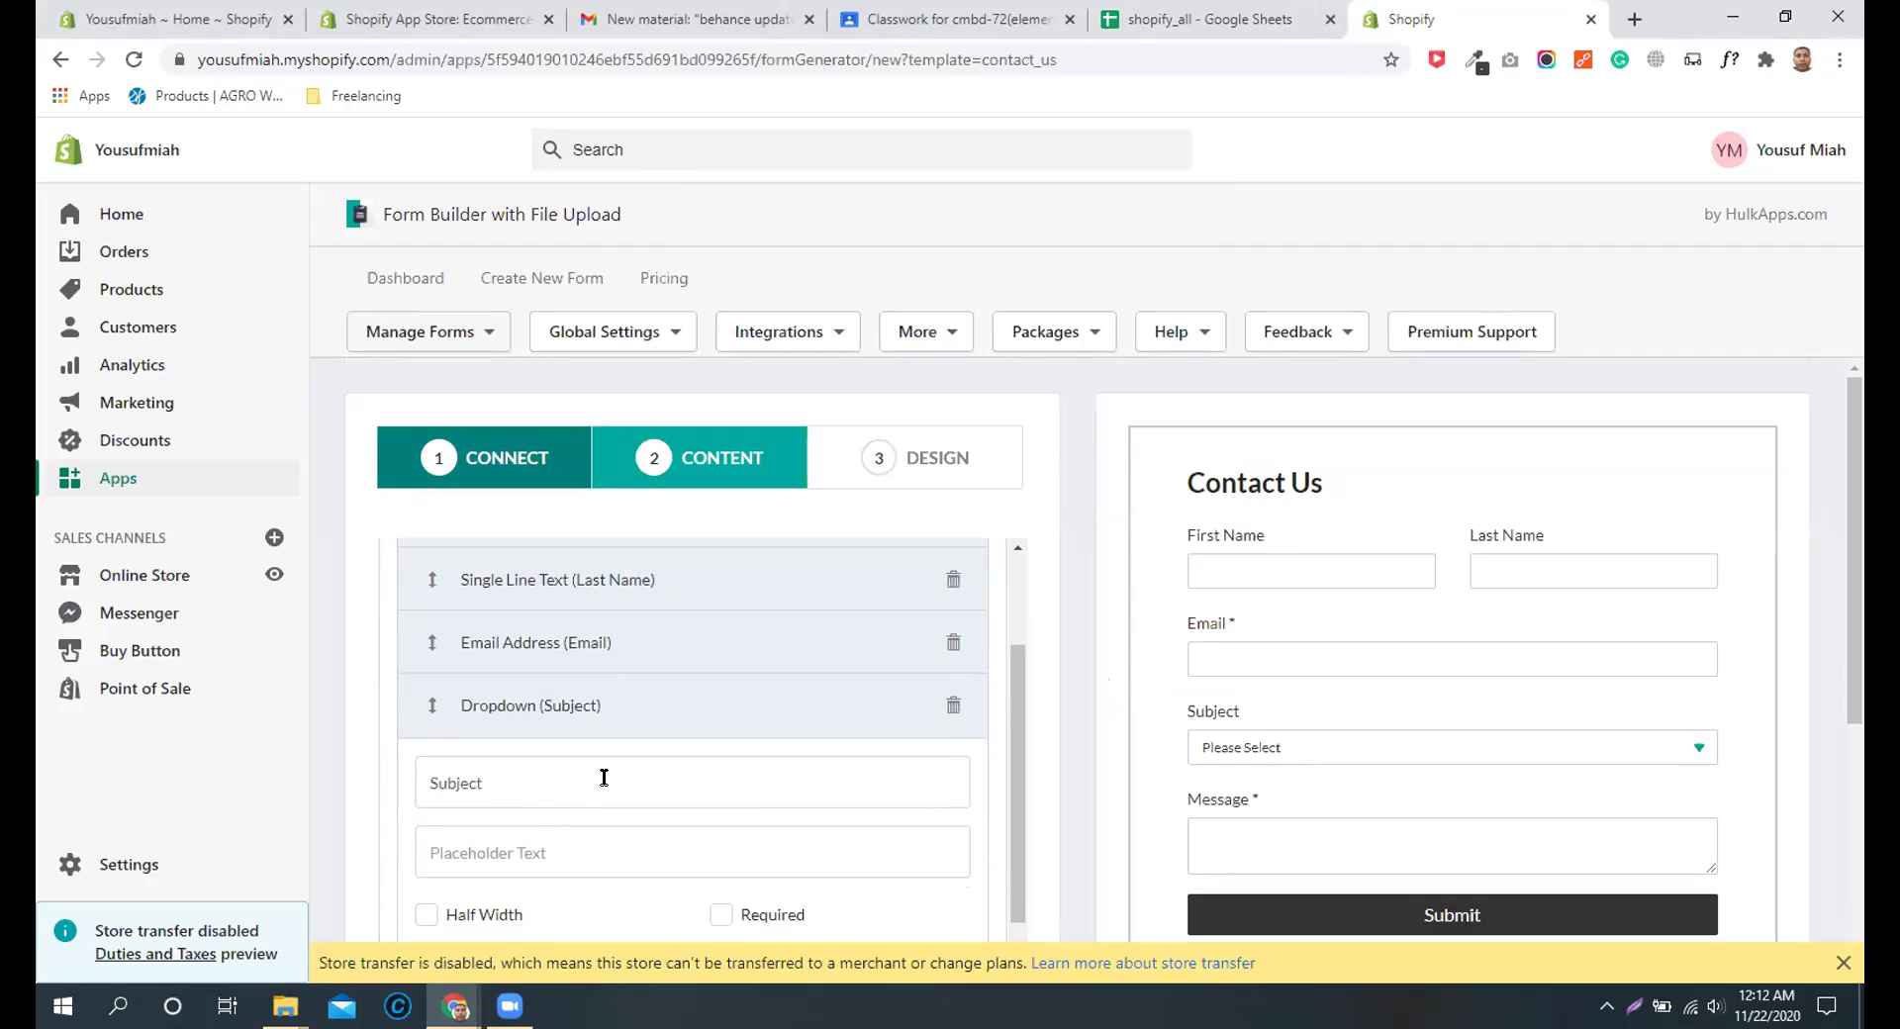
key("BackSpace")
key("BackSpace")
key("BackSpace")
key("BackSpace")
type("Choose prod")
Step: Replace the dropdown's template options with 'product 1' and 'product 2'
scroll(634, 763, "down", 2)
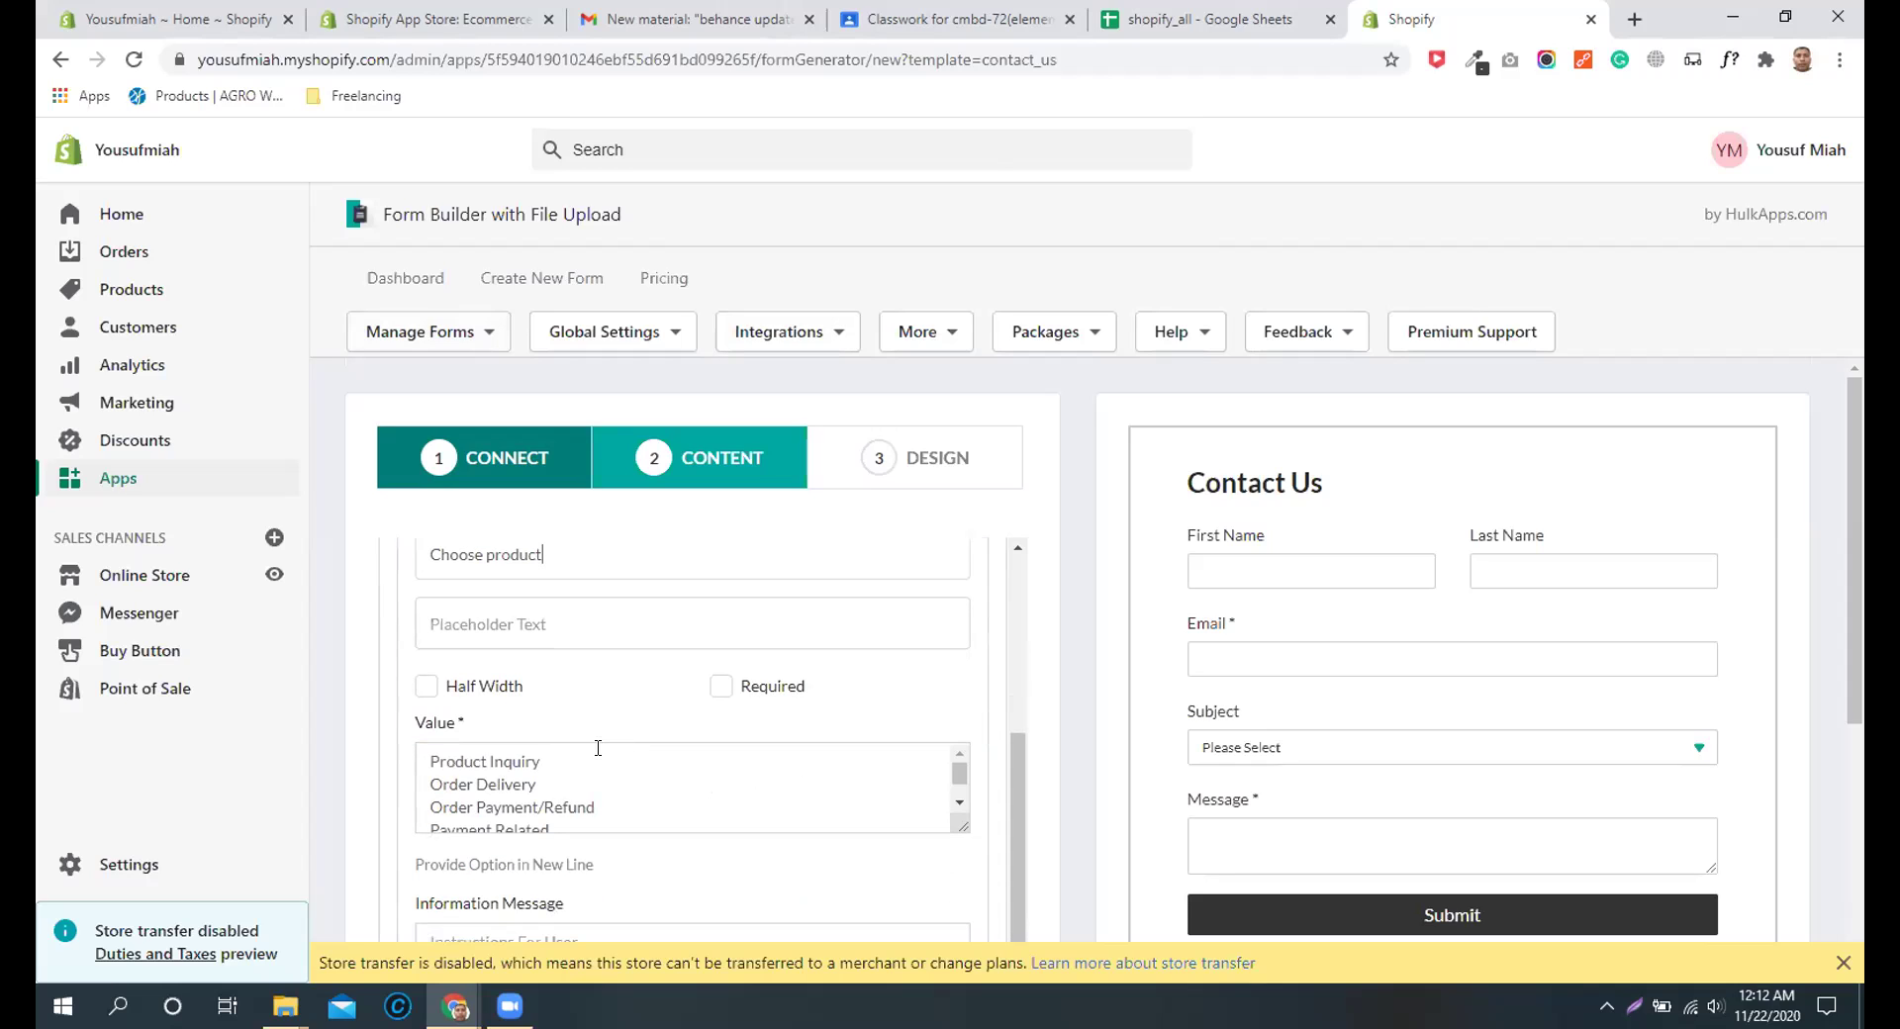
left_click_drag(599, 829, 544, 762)
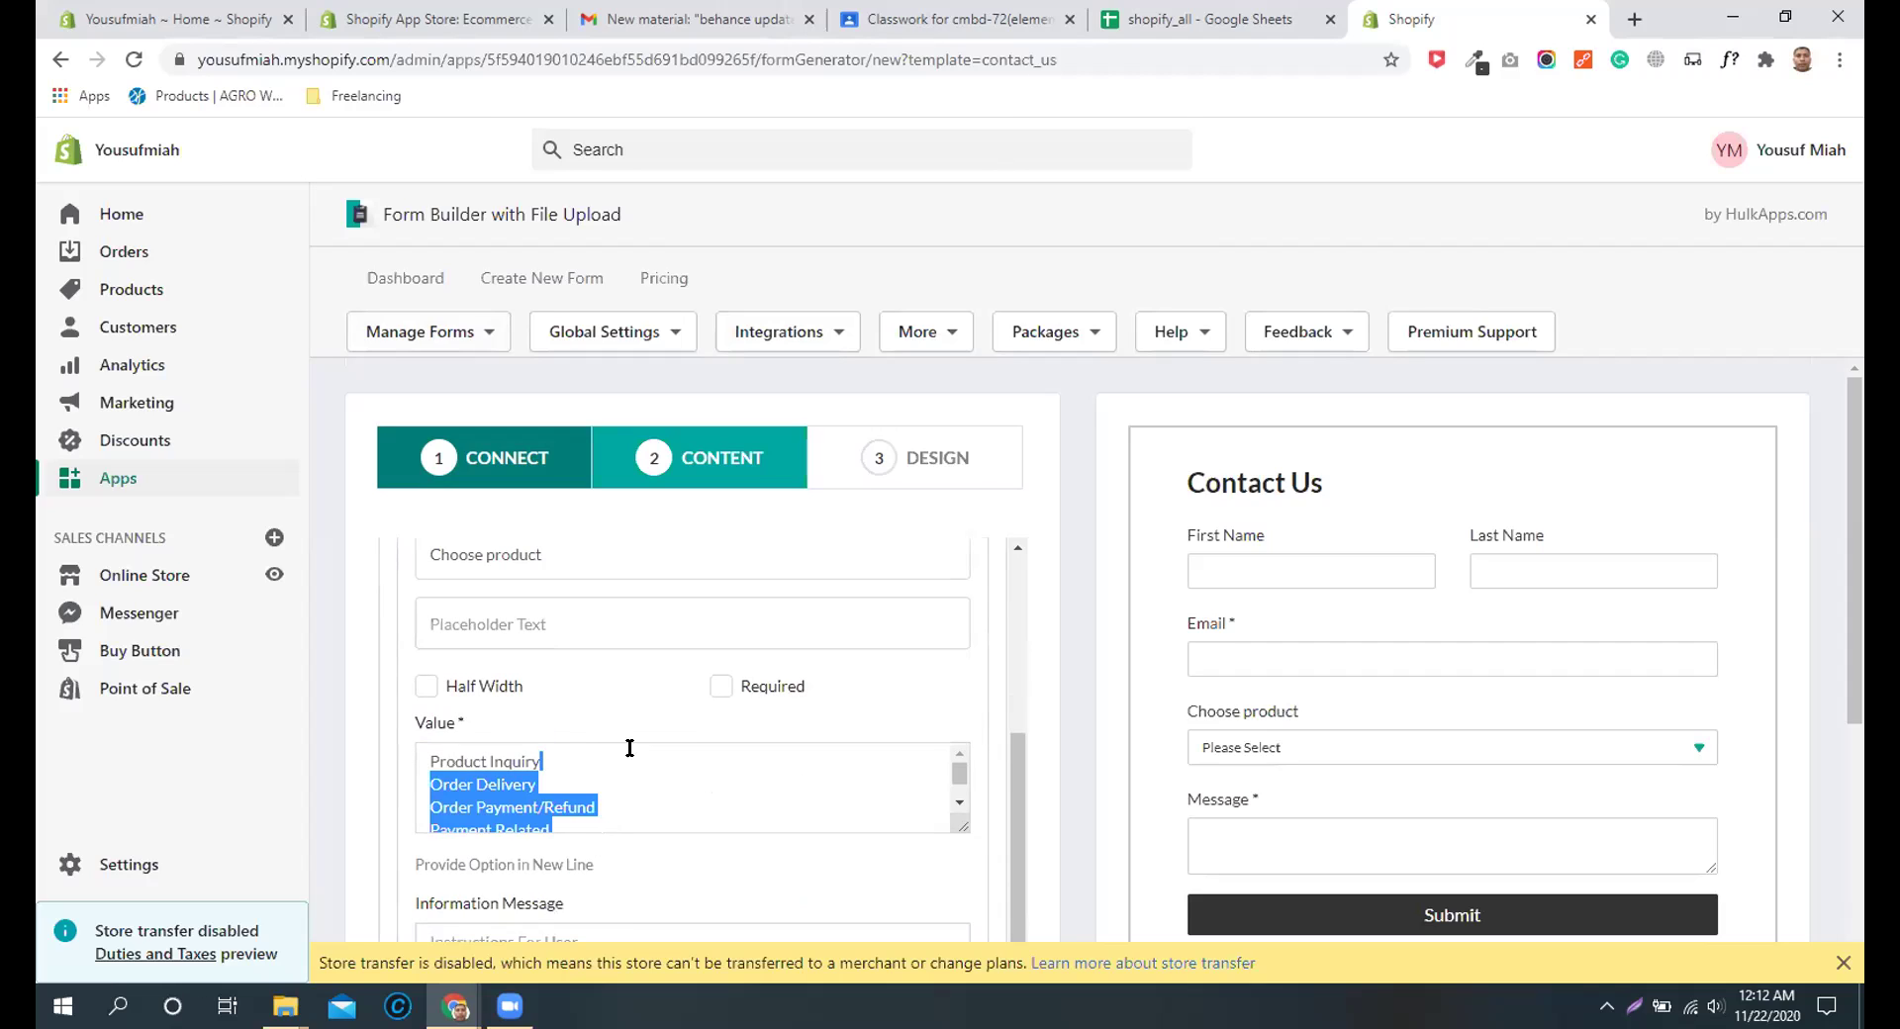
key("BackSpace")
key("BackSpace")
key("BackSpace")
key("BackSpace")
key("BackSpace")
key("BackSpace")
key("BackSpace")
key("BackSpace")
key("BackSpace")
key("BackSpace")
key("BackSpace")
key("BackSpace")
key("BackSpace")
key("BackSpace")
key("BackSpace")
key("BackSpace")
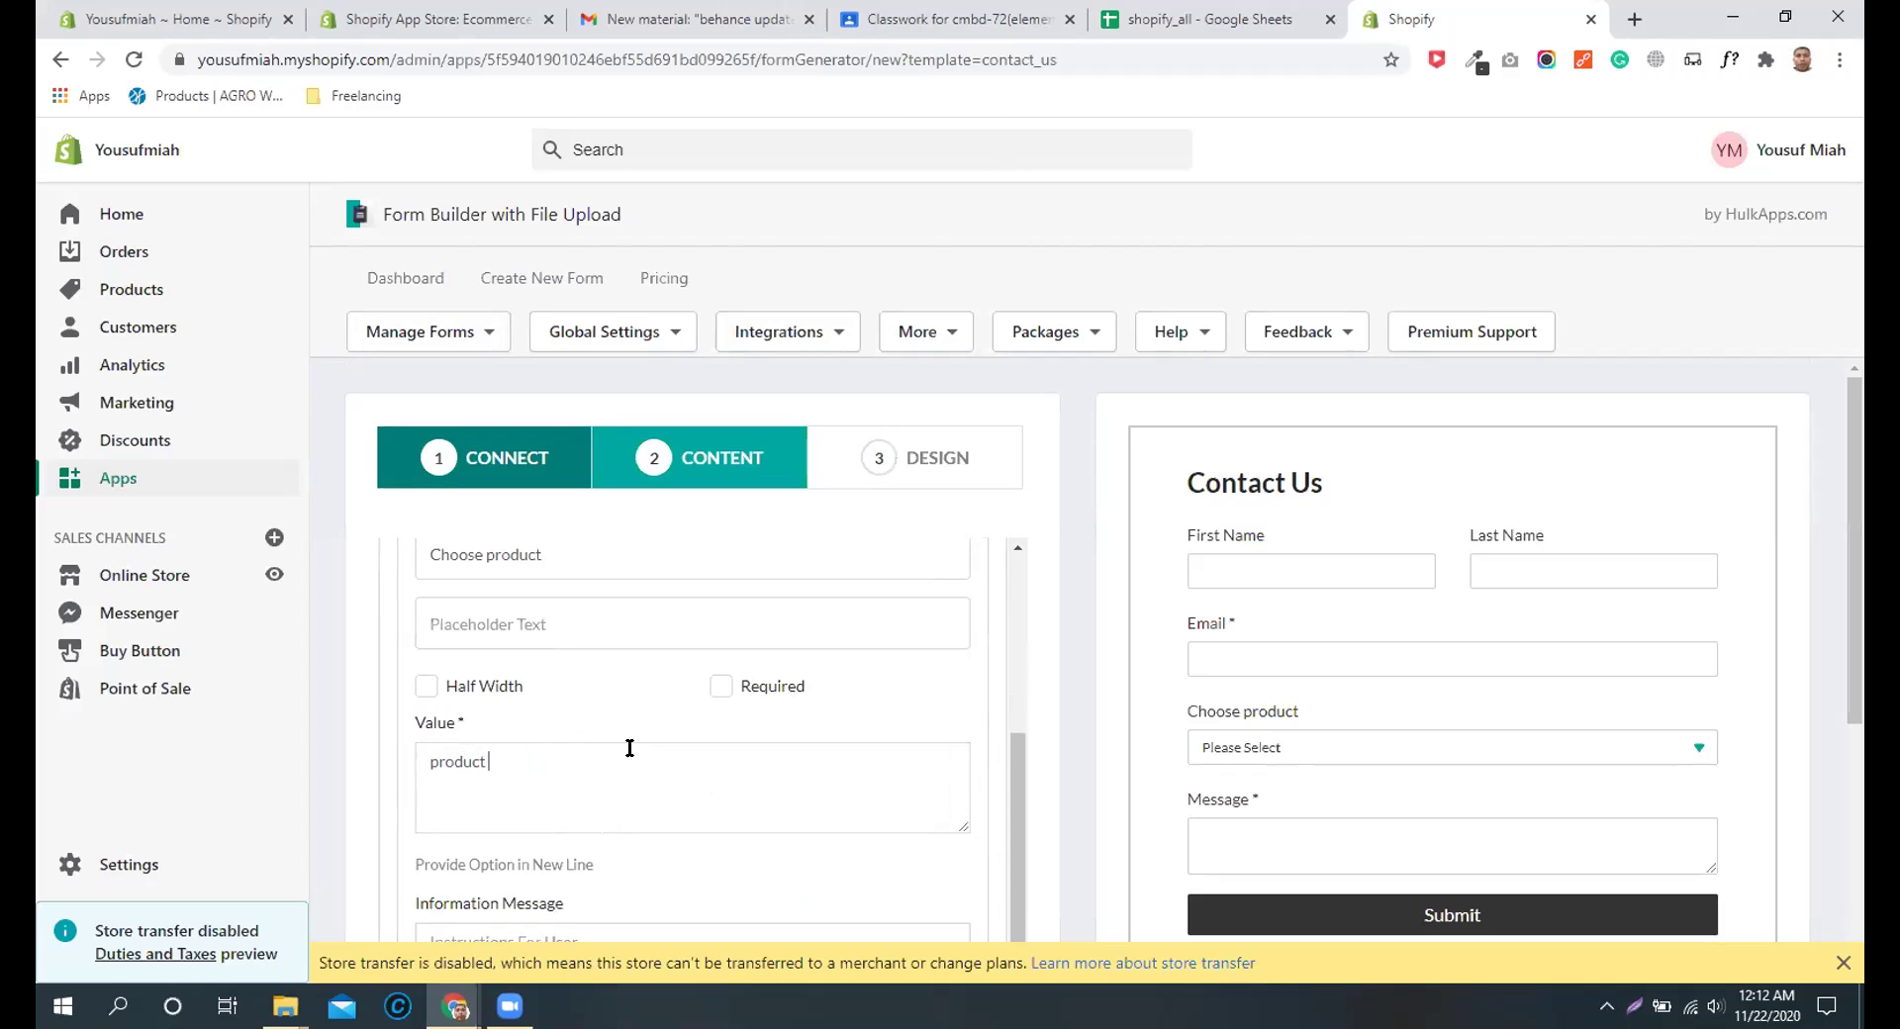
type("product 1")
key("Return")
type("product")
scroll(960, 718, "down", 2)
scroll(769, 797, "down", 1)
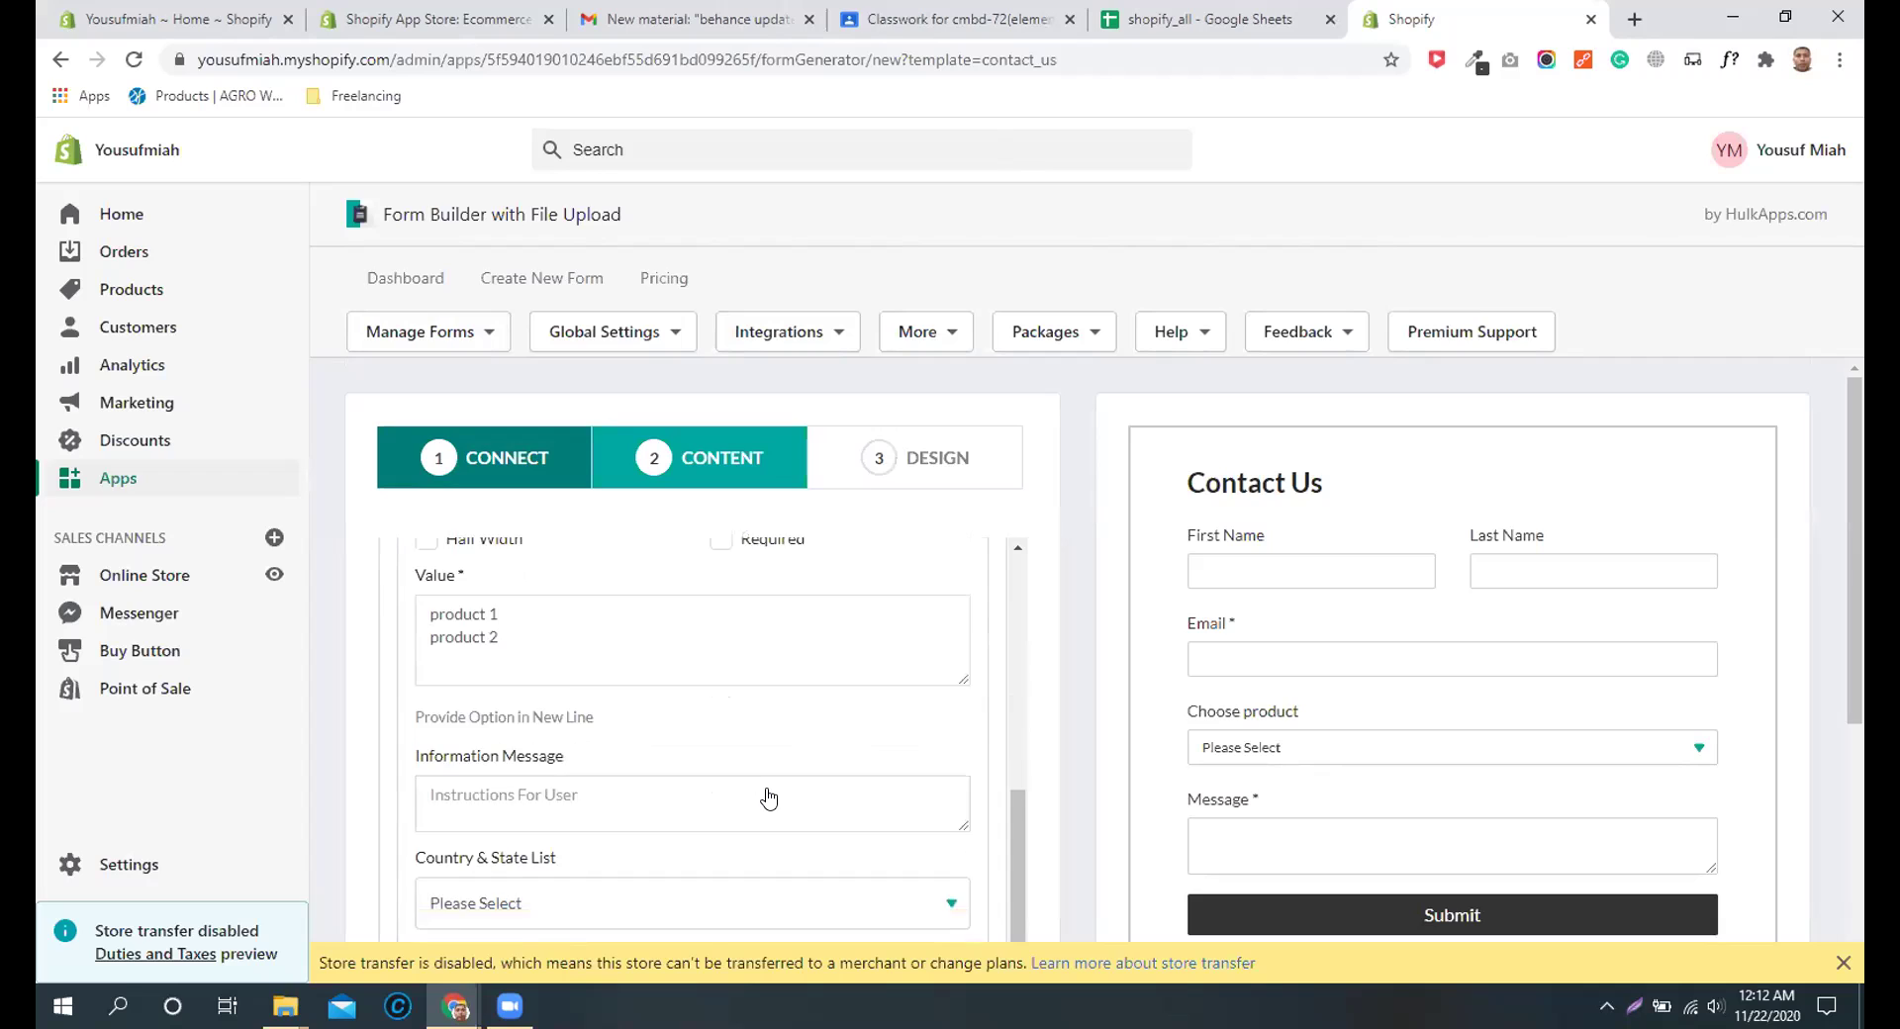
scroll(769, 797, "down", 1)
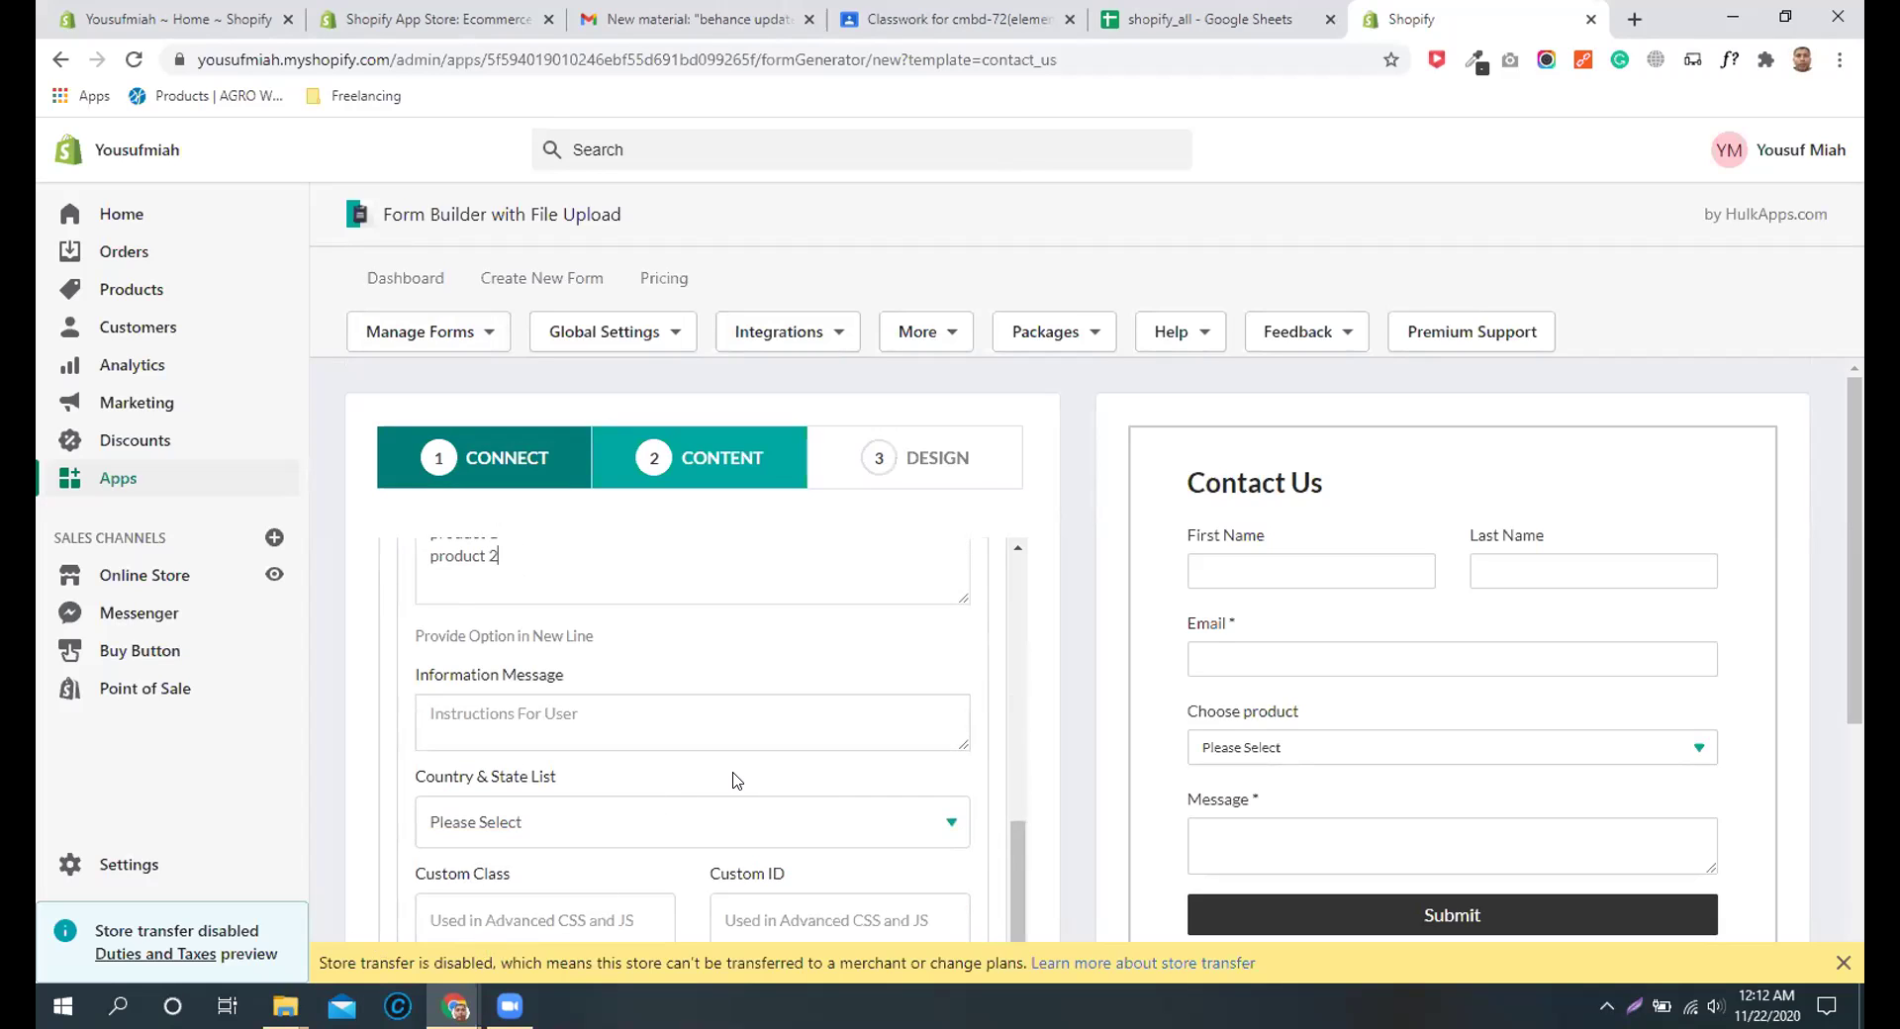
scroll(733, 781, "down", 4)
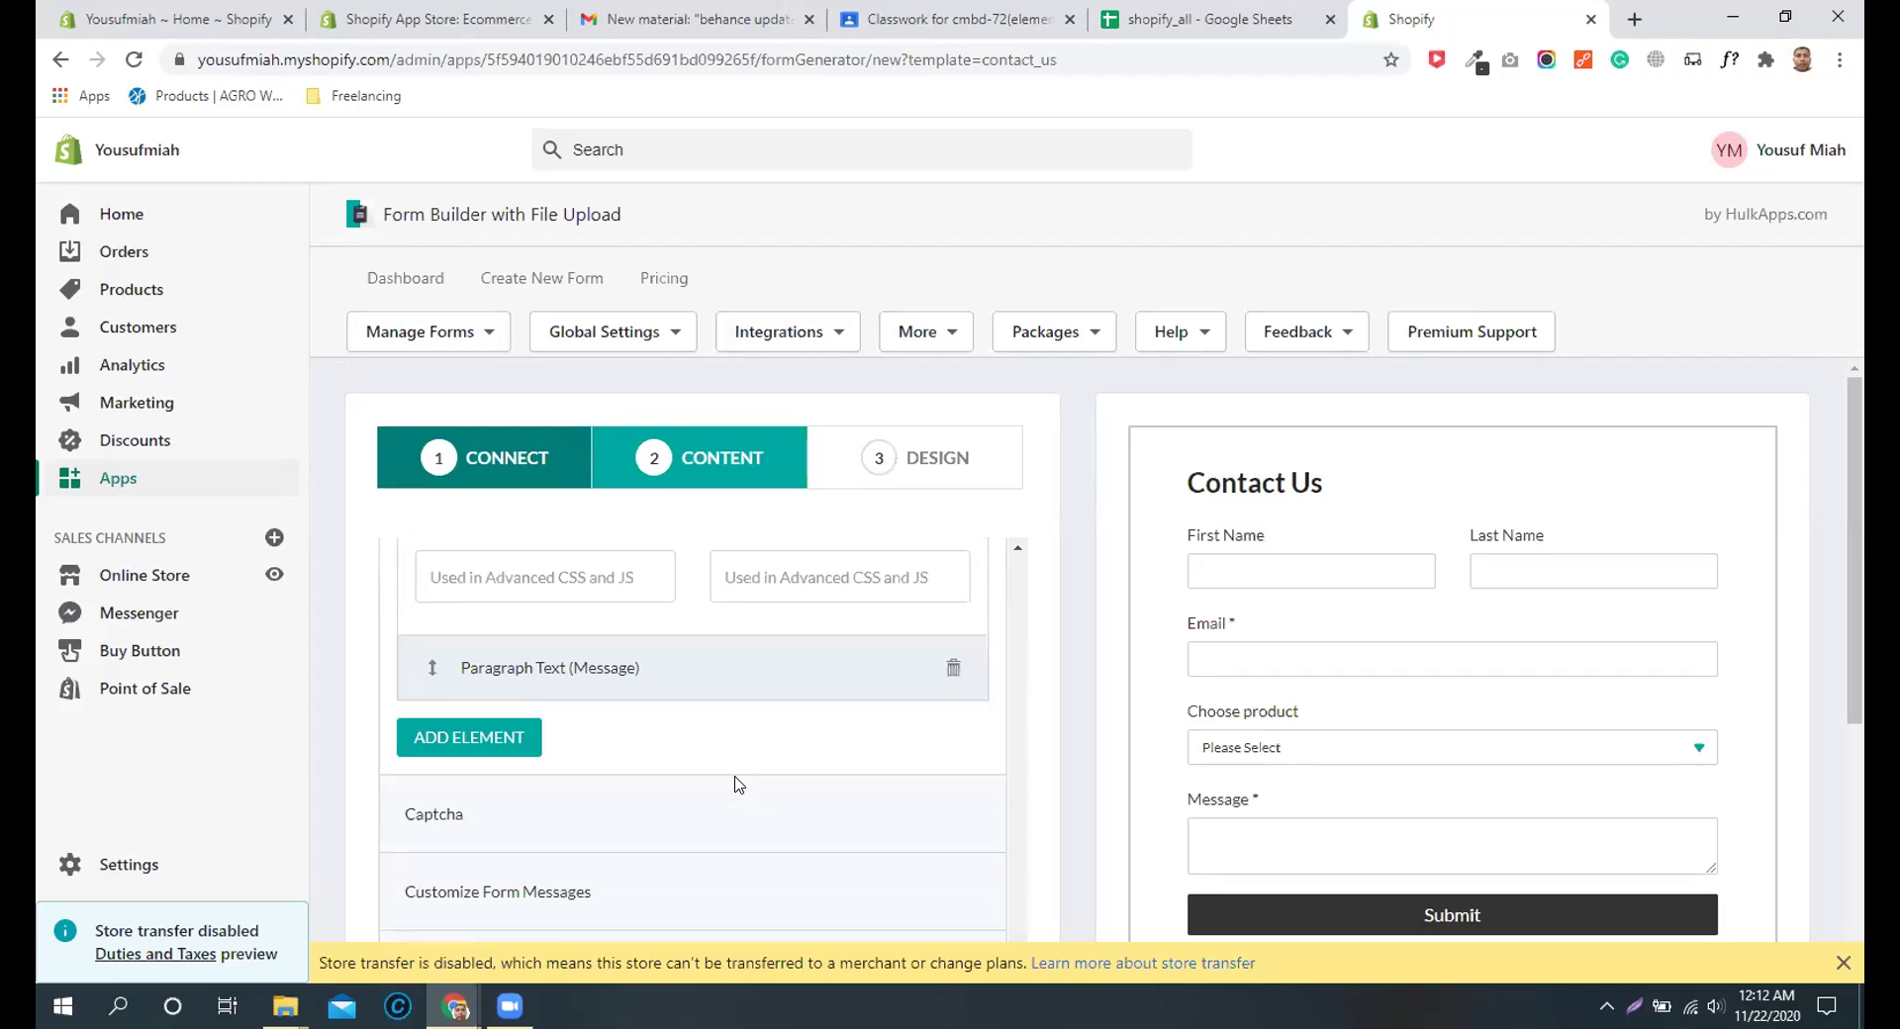
Step: Add a Radio Button field to the form and expand its settings
left_click(469, 737)
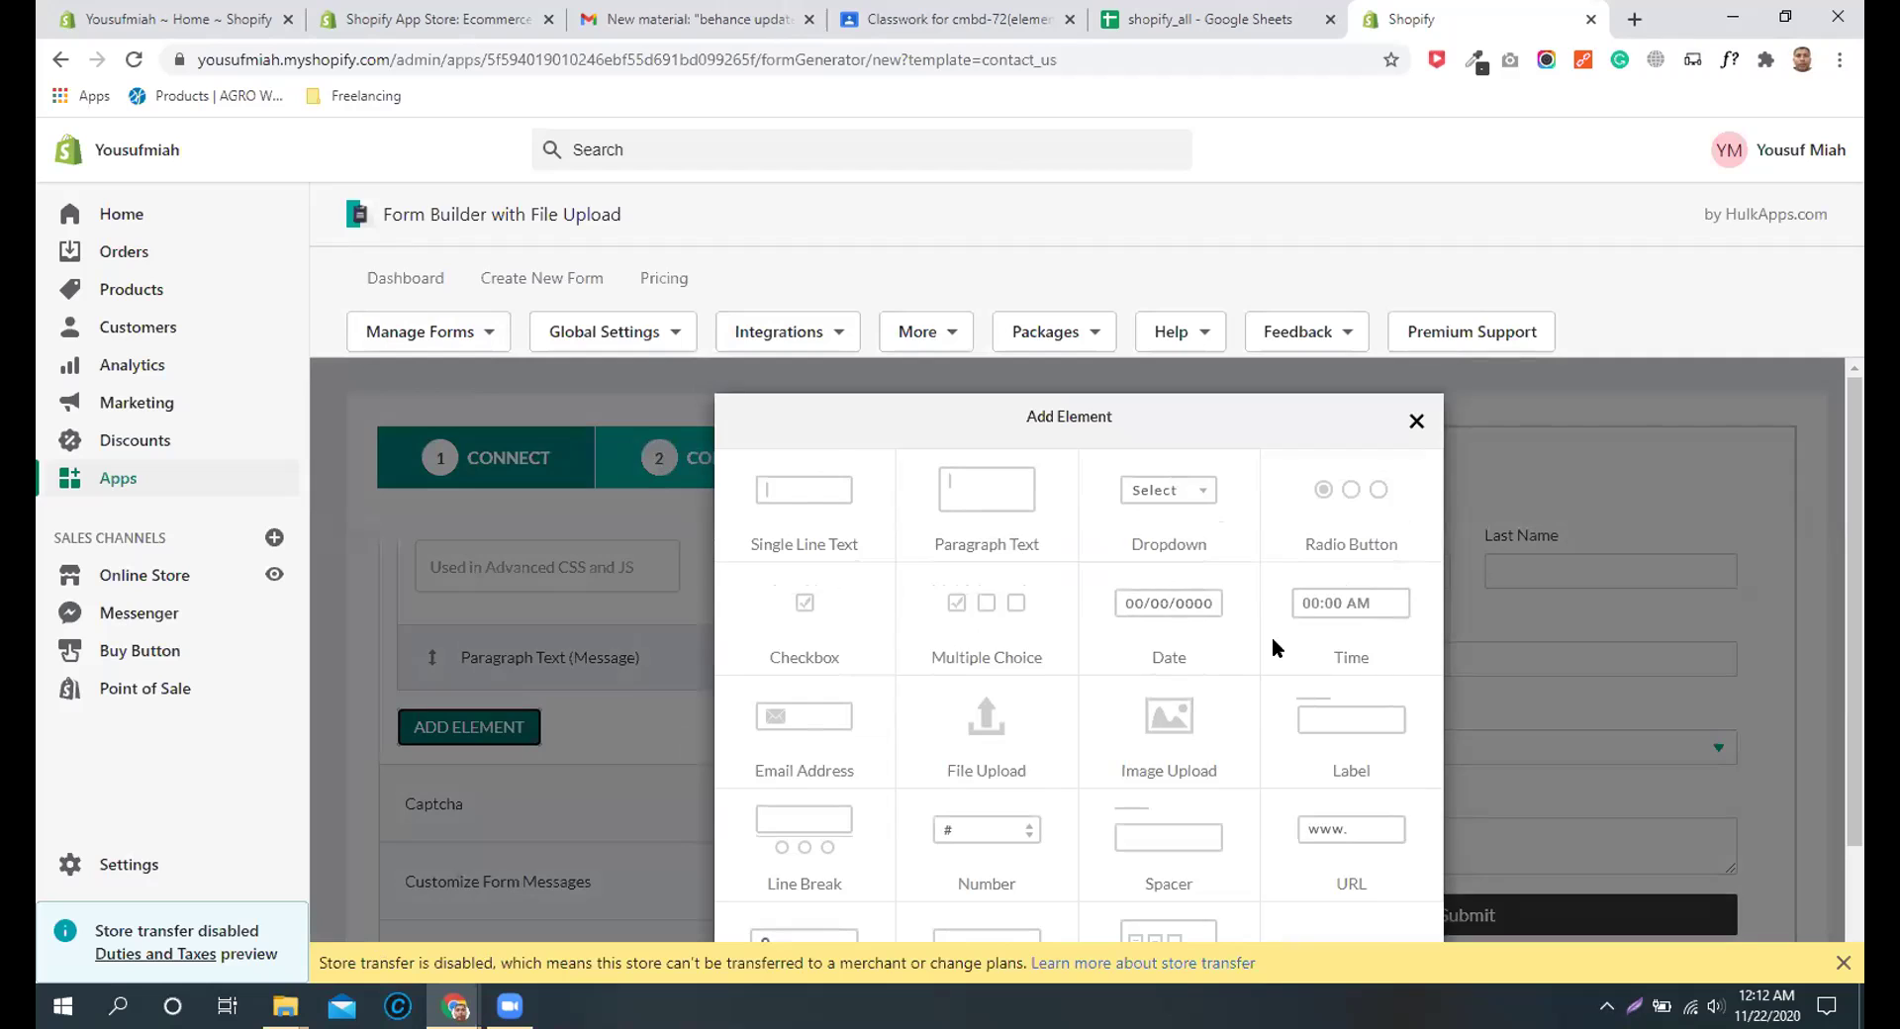
left_click(1326, 514)
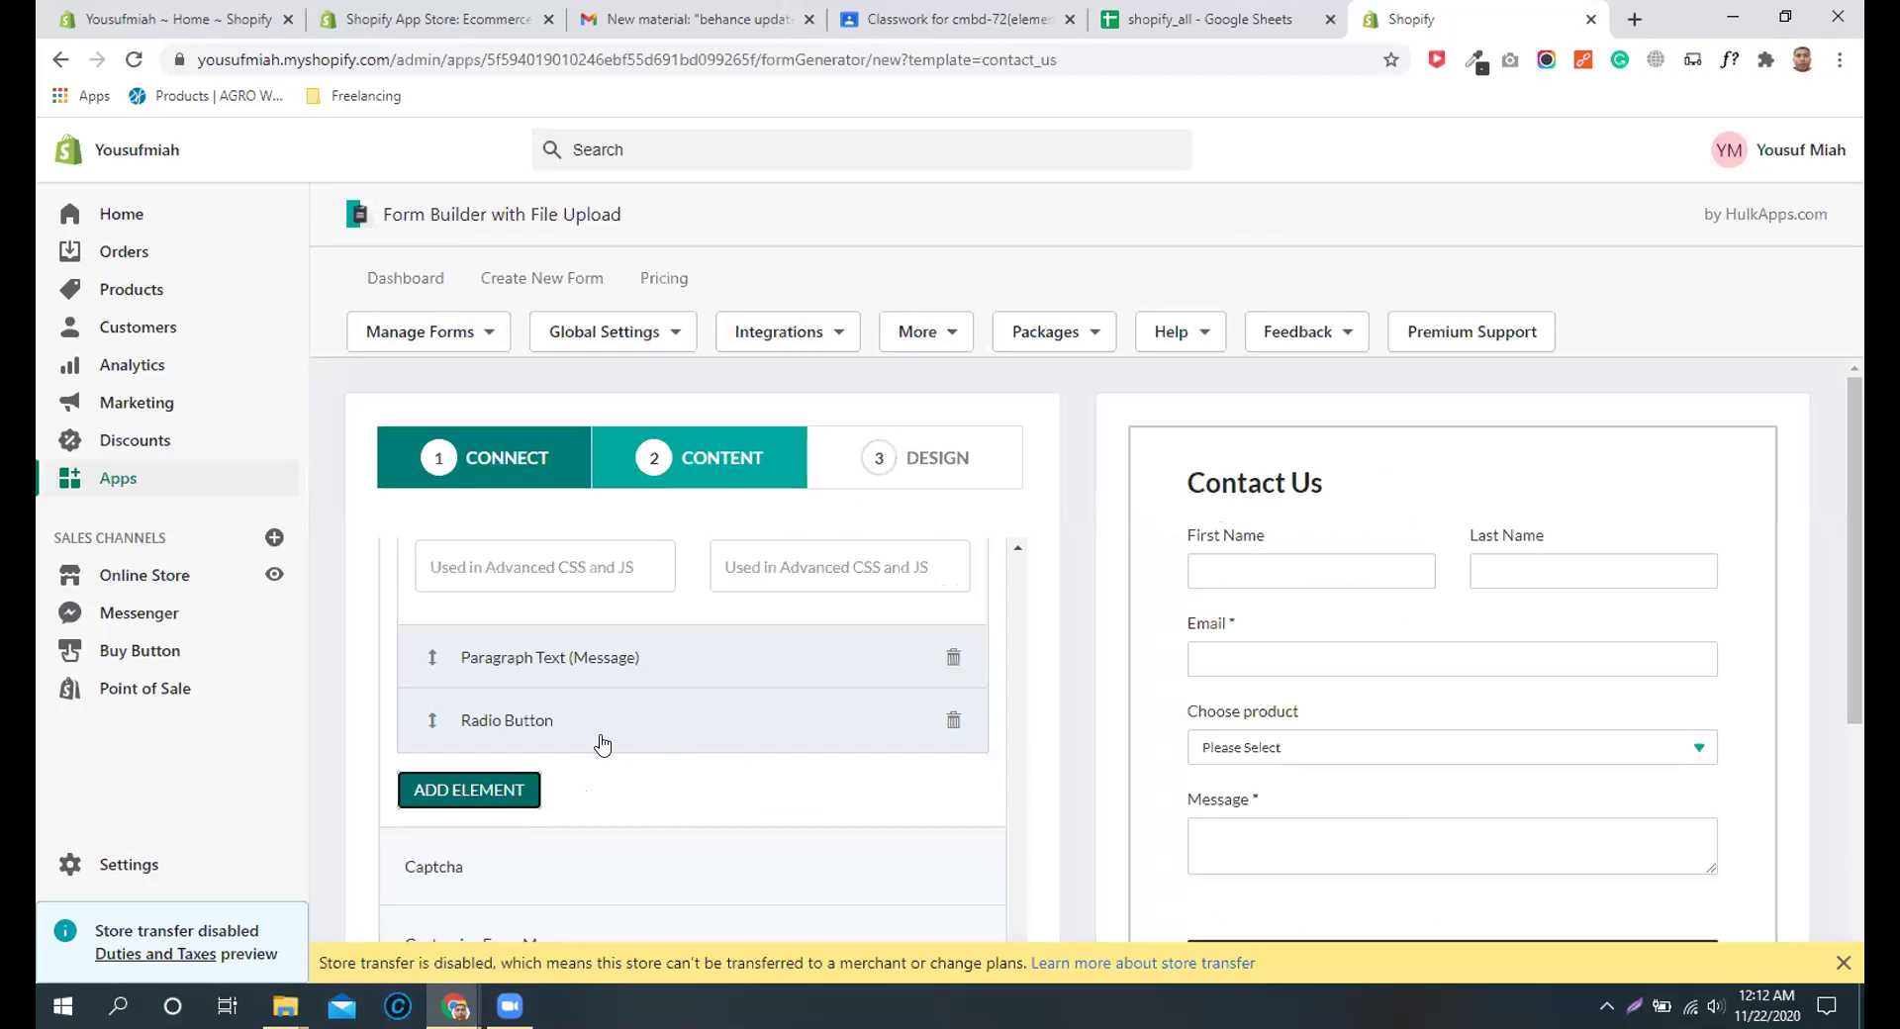
left_click(528, 727)
scroll(614, 757, "down", 1)
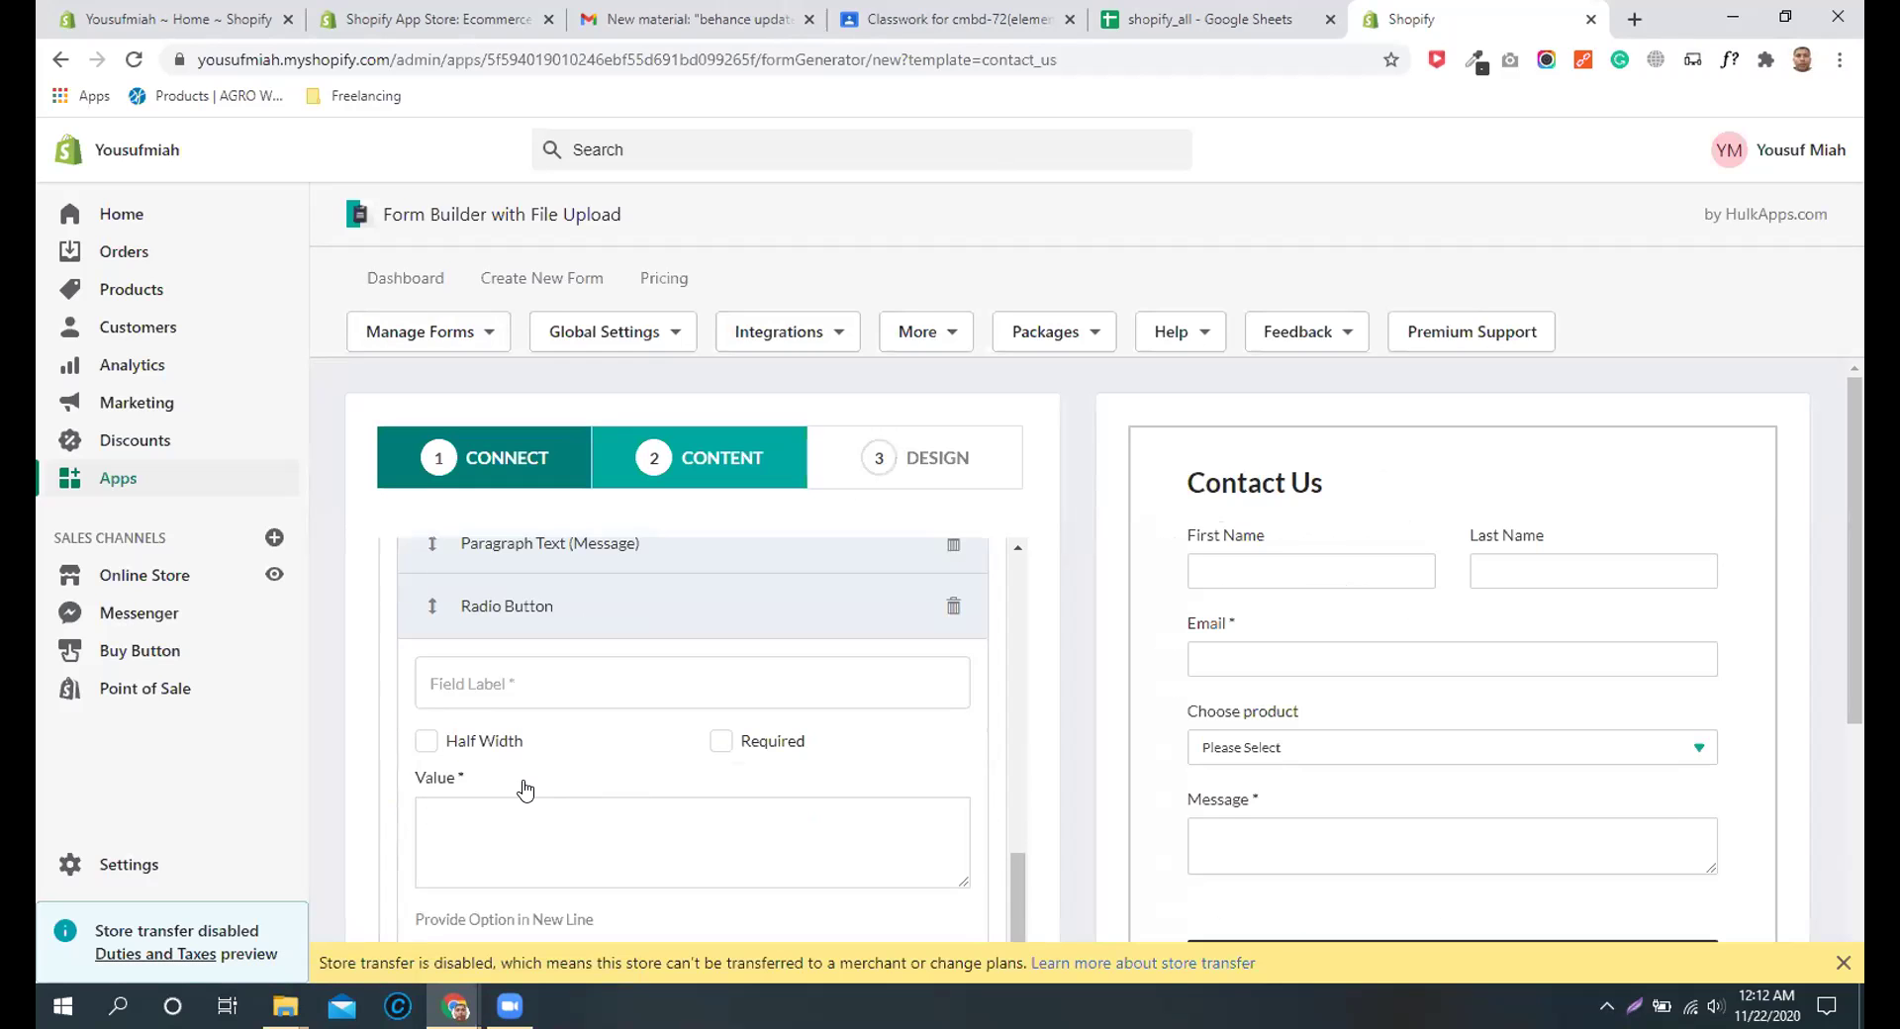
Step: Label the radio field 'do you like us' and give it the values yes and no
left_click(507, 682)
scroll(597, 795, "down", 1)
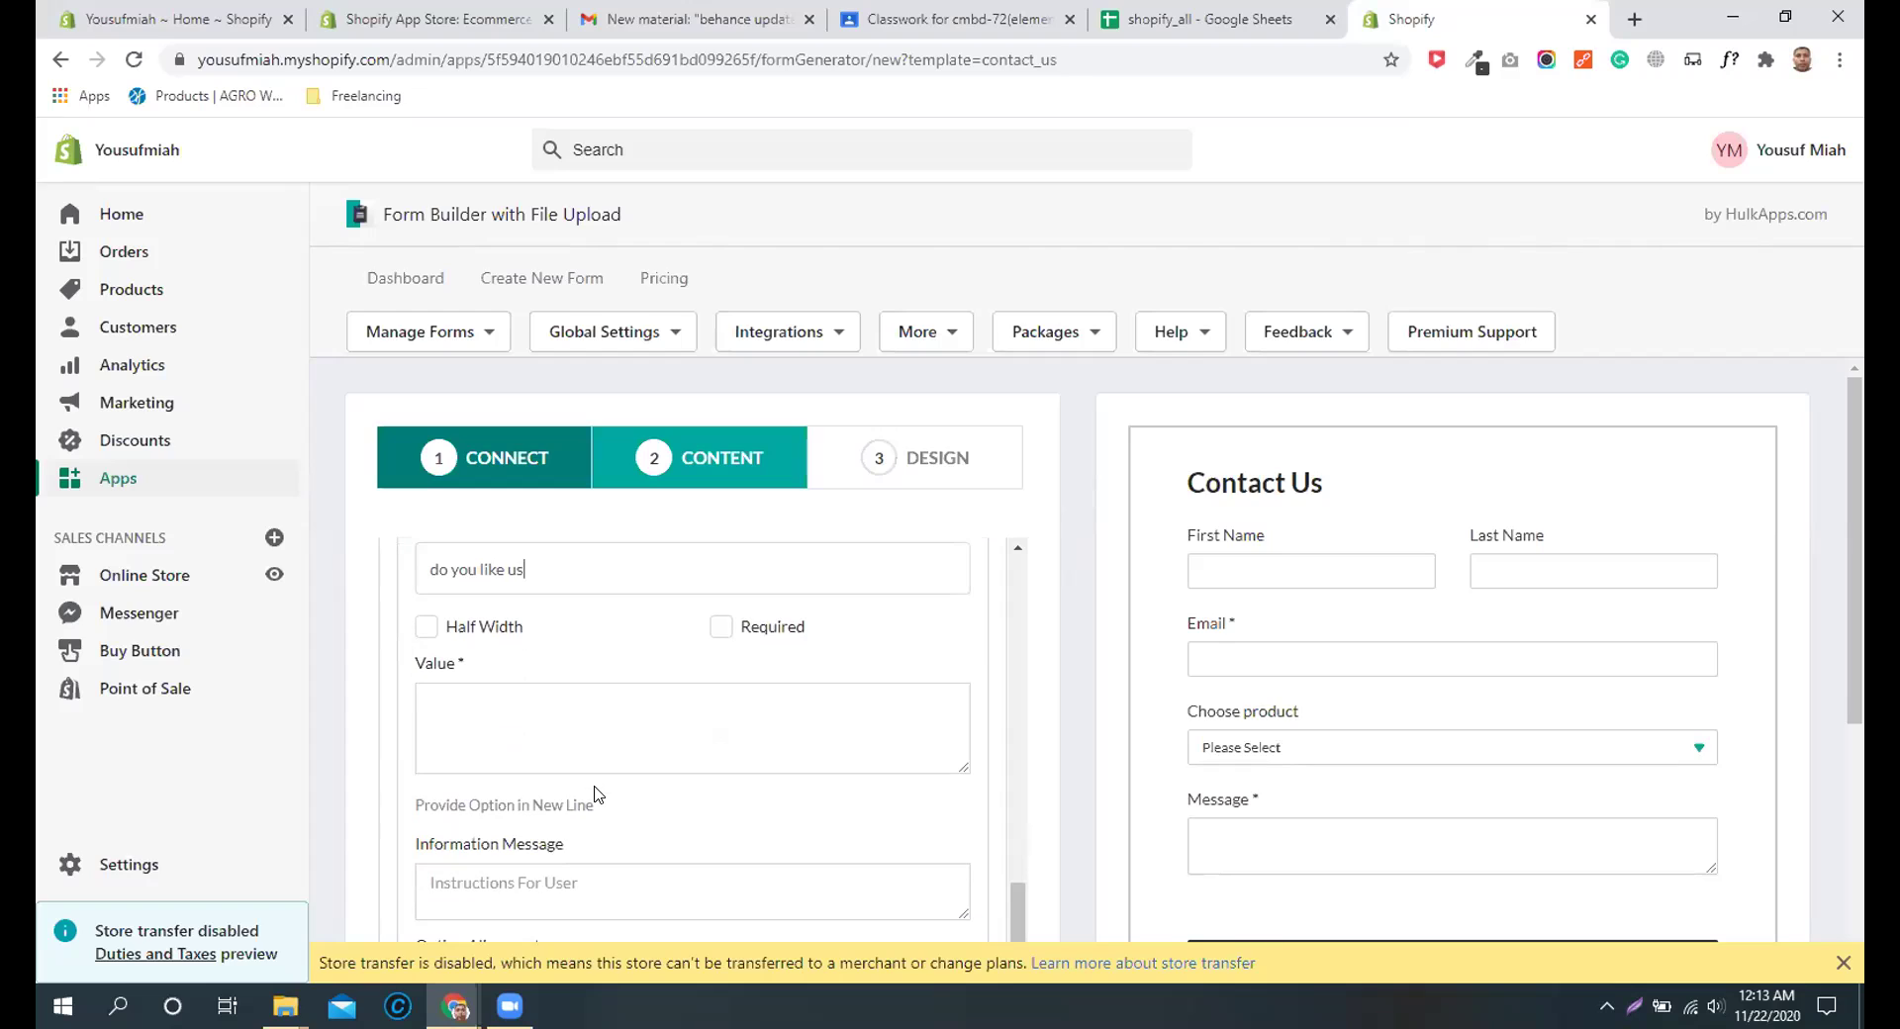
left_click(515, 714)
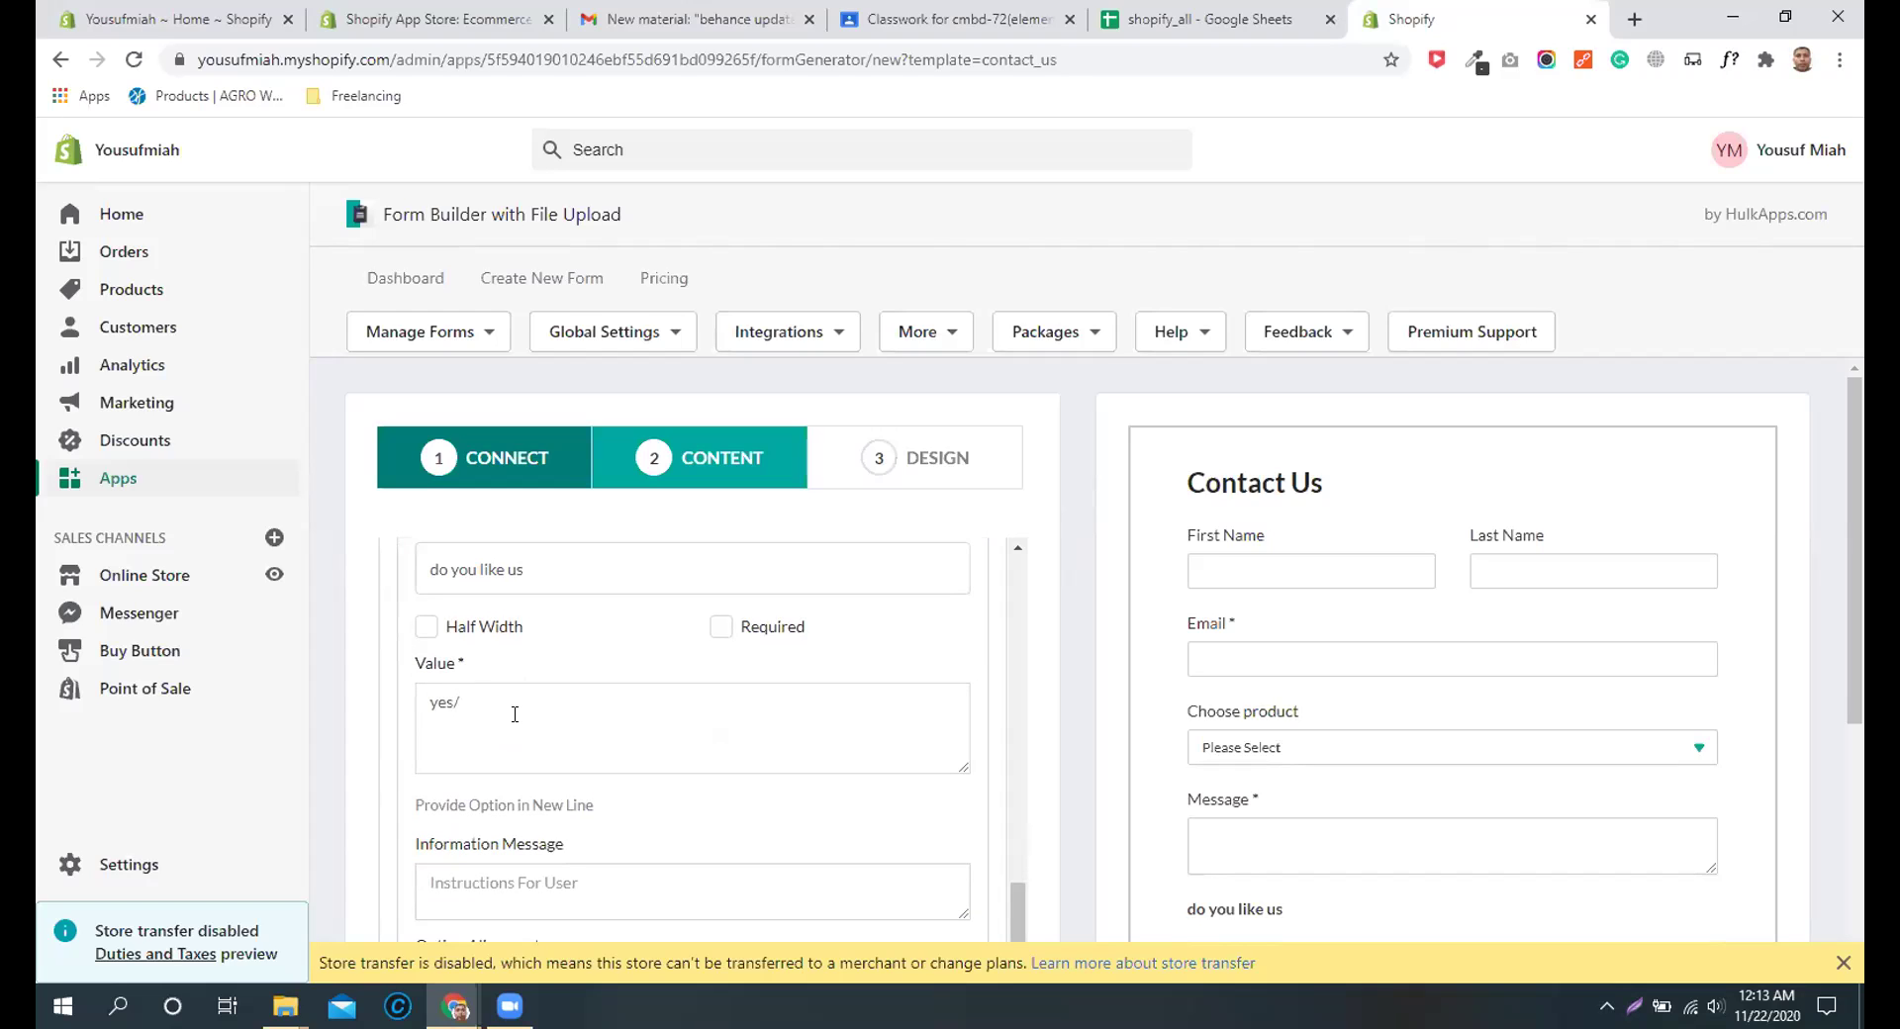
type("yes/no")
key("BackSpace")
key("BackSpace")
key("BackSpace")
Step: In the Design step, give the form a solid #ec7f7f pink background colour
left_click(925, 457)
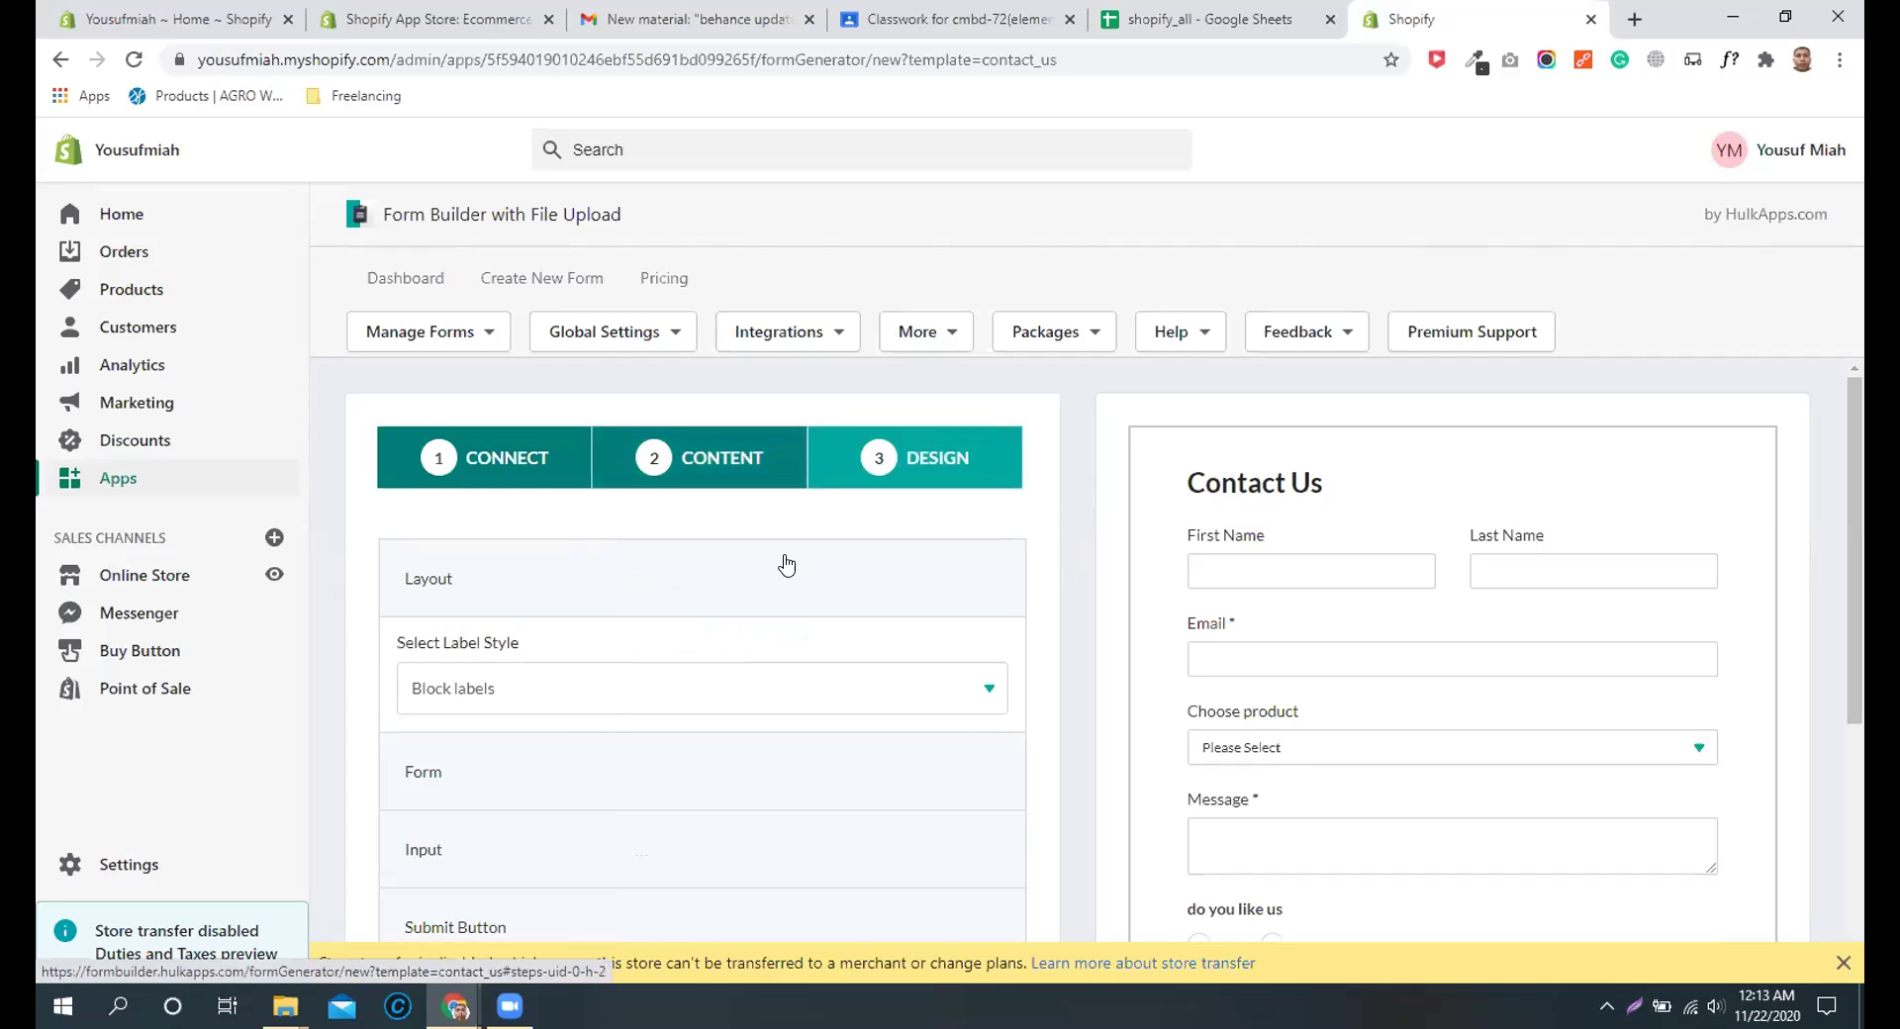
left_click(618, 684)
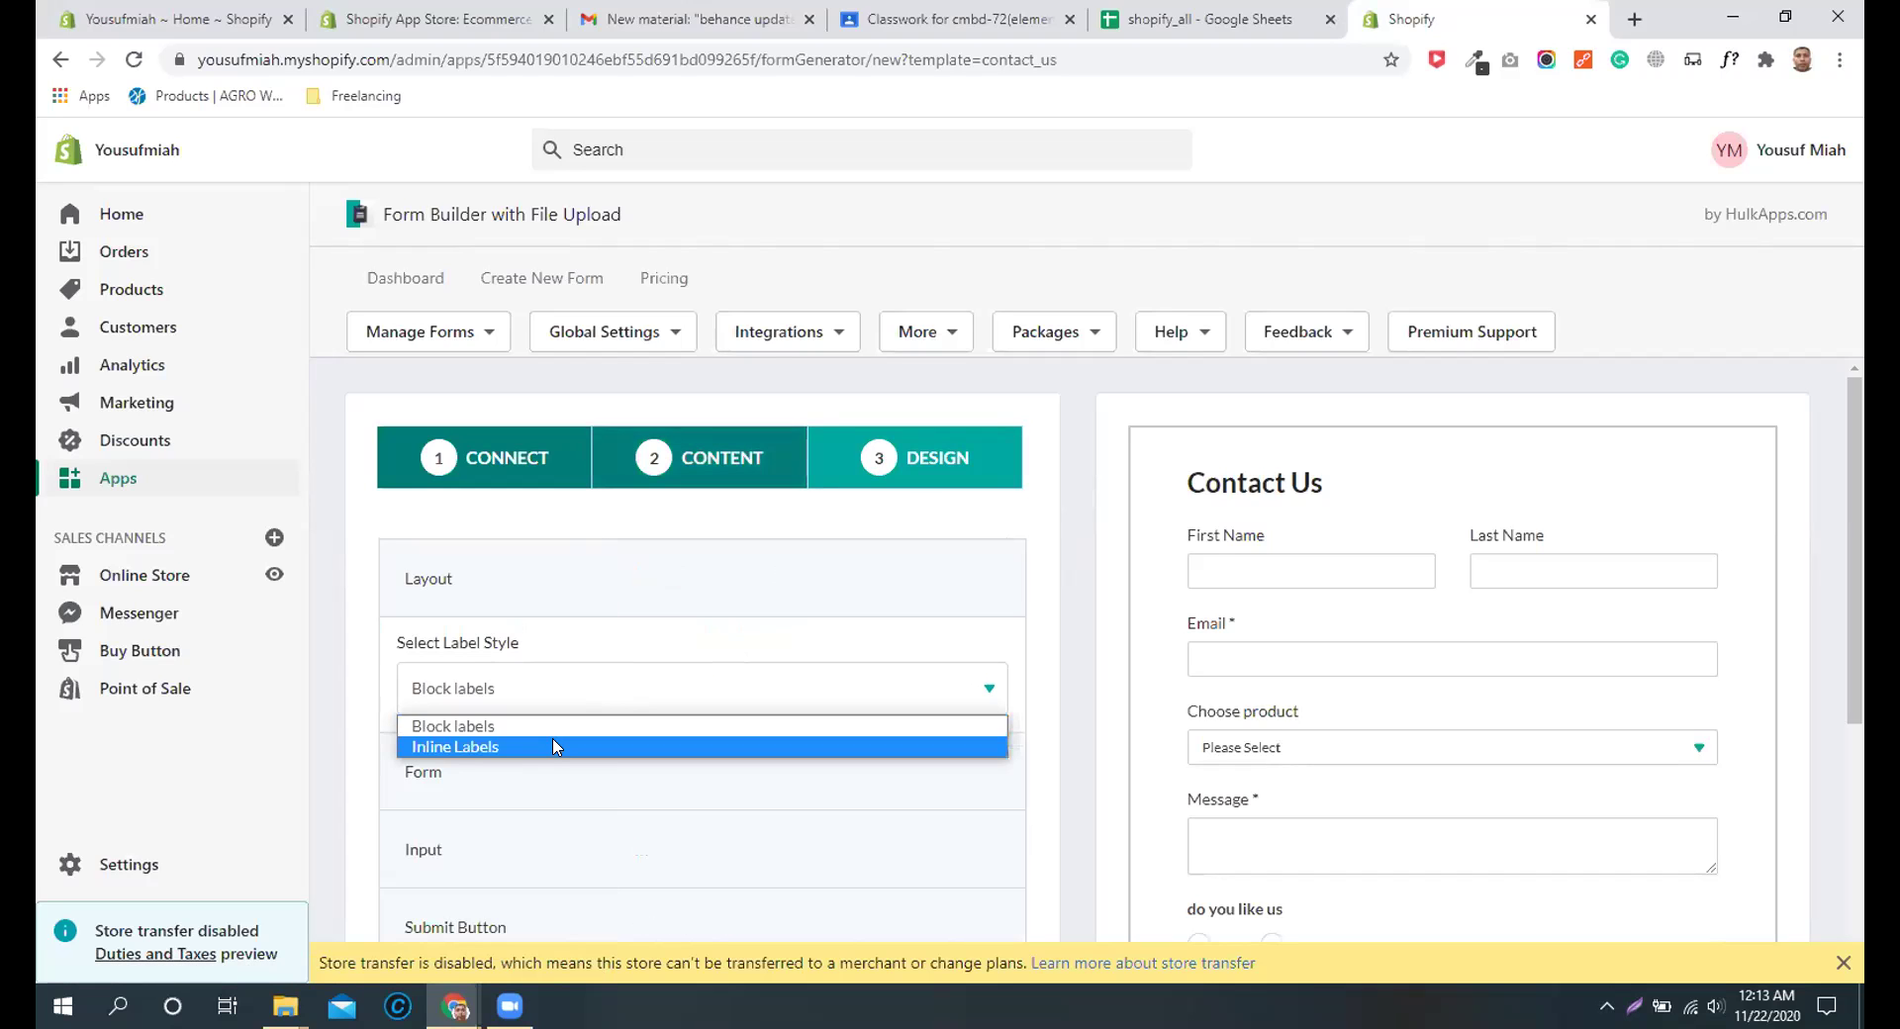
left_click(573, 569)
left_click(573, 568)
left_click(551, 665)
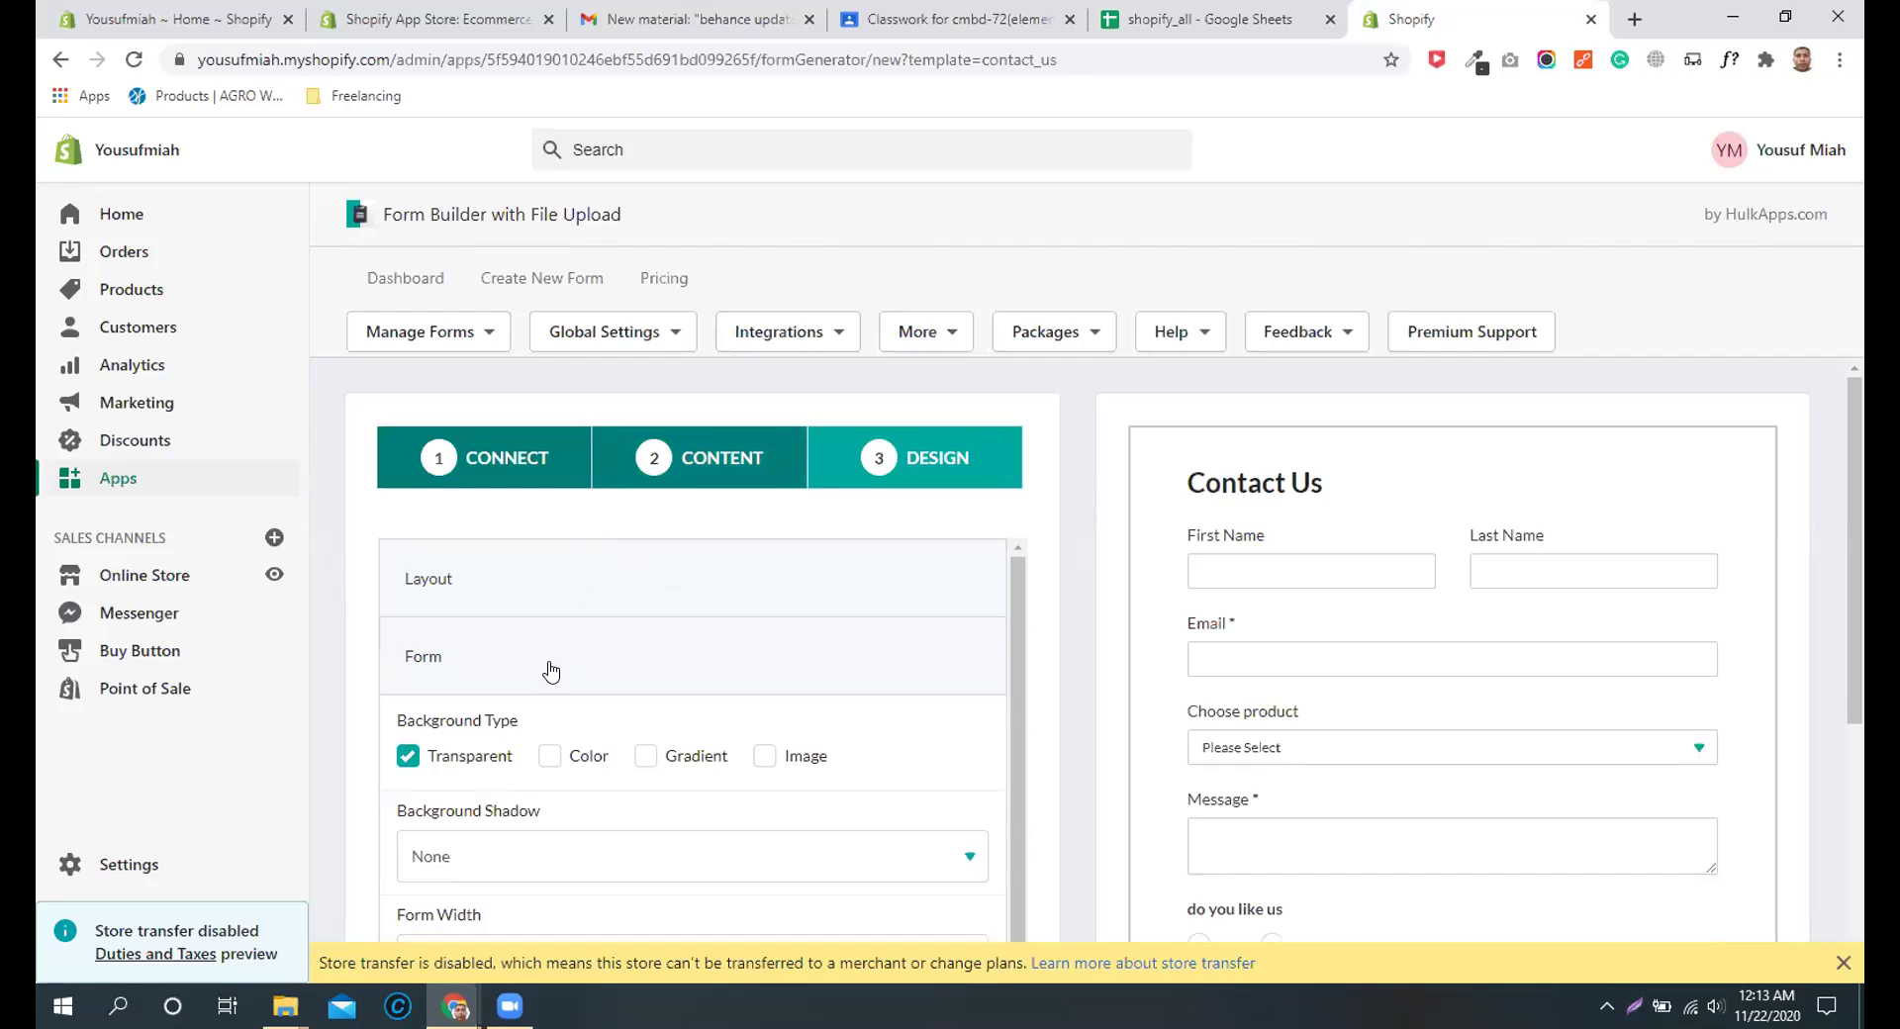
left_click(548, 756)
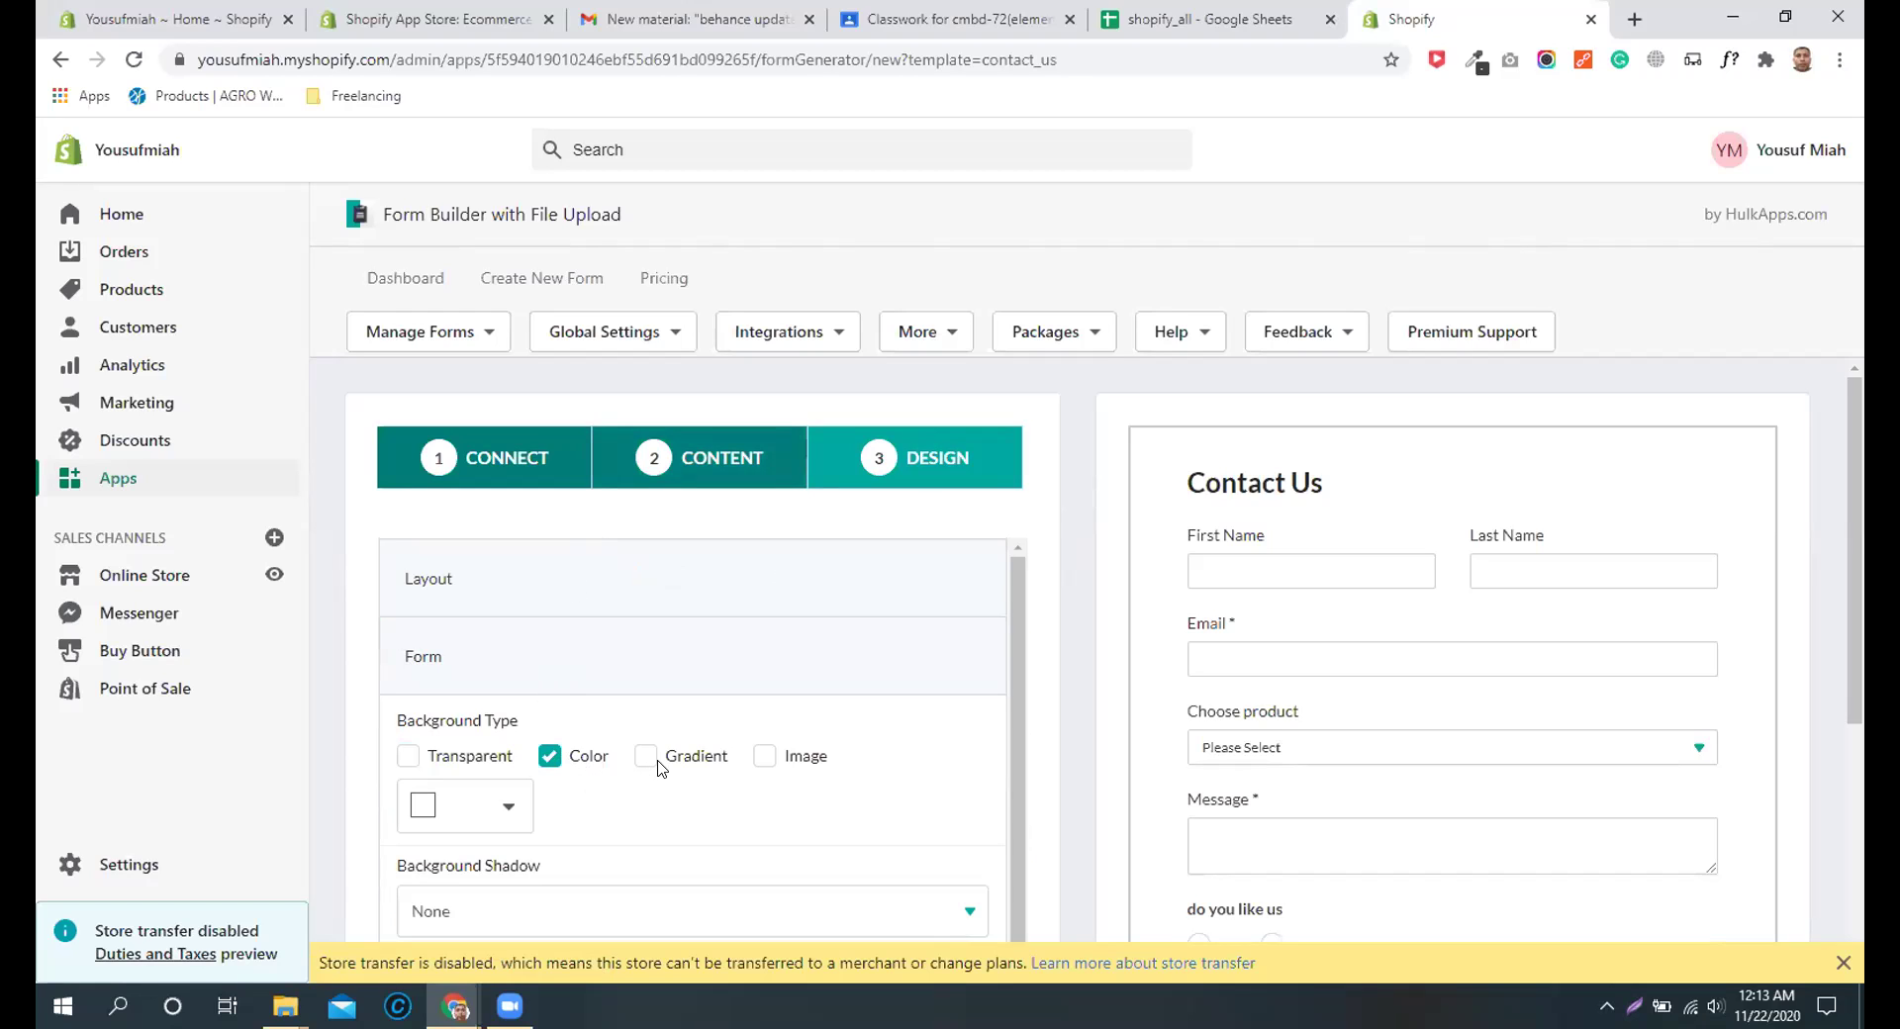
left_click(509, 812)
left_click(496, 557)
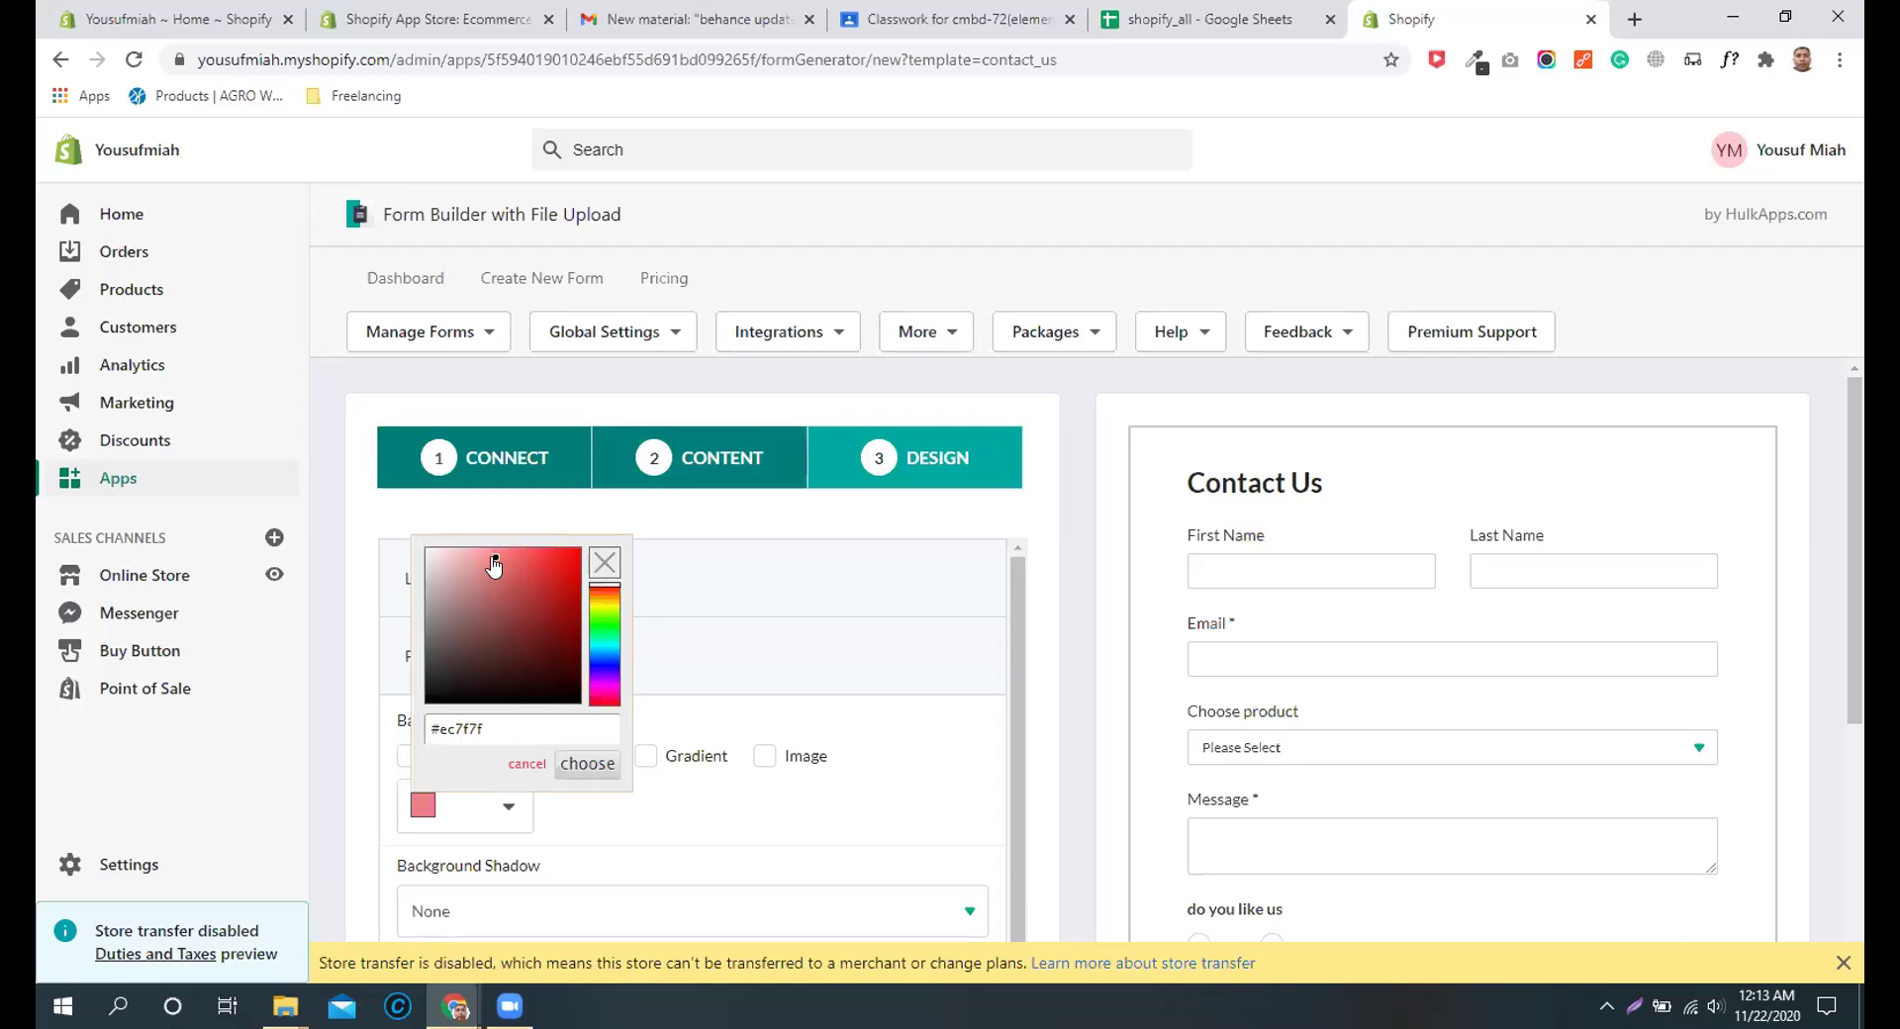
left_click(593, 768)
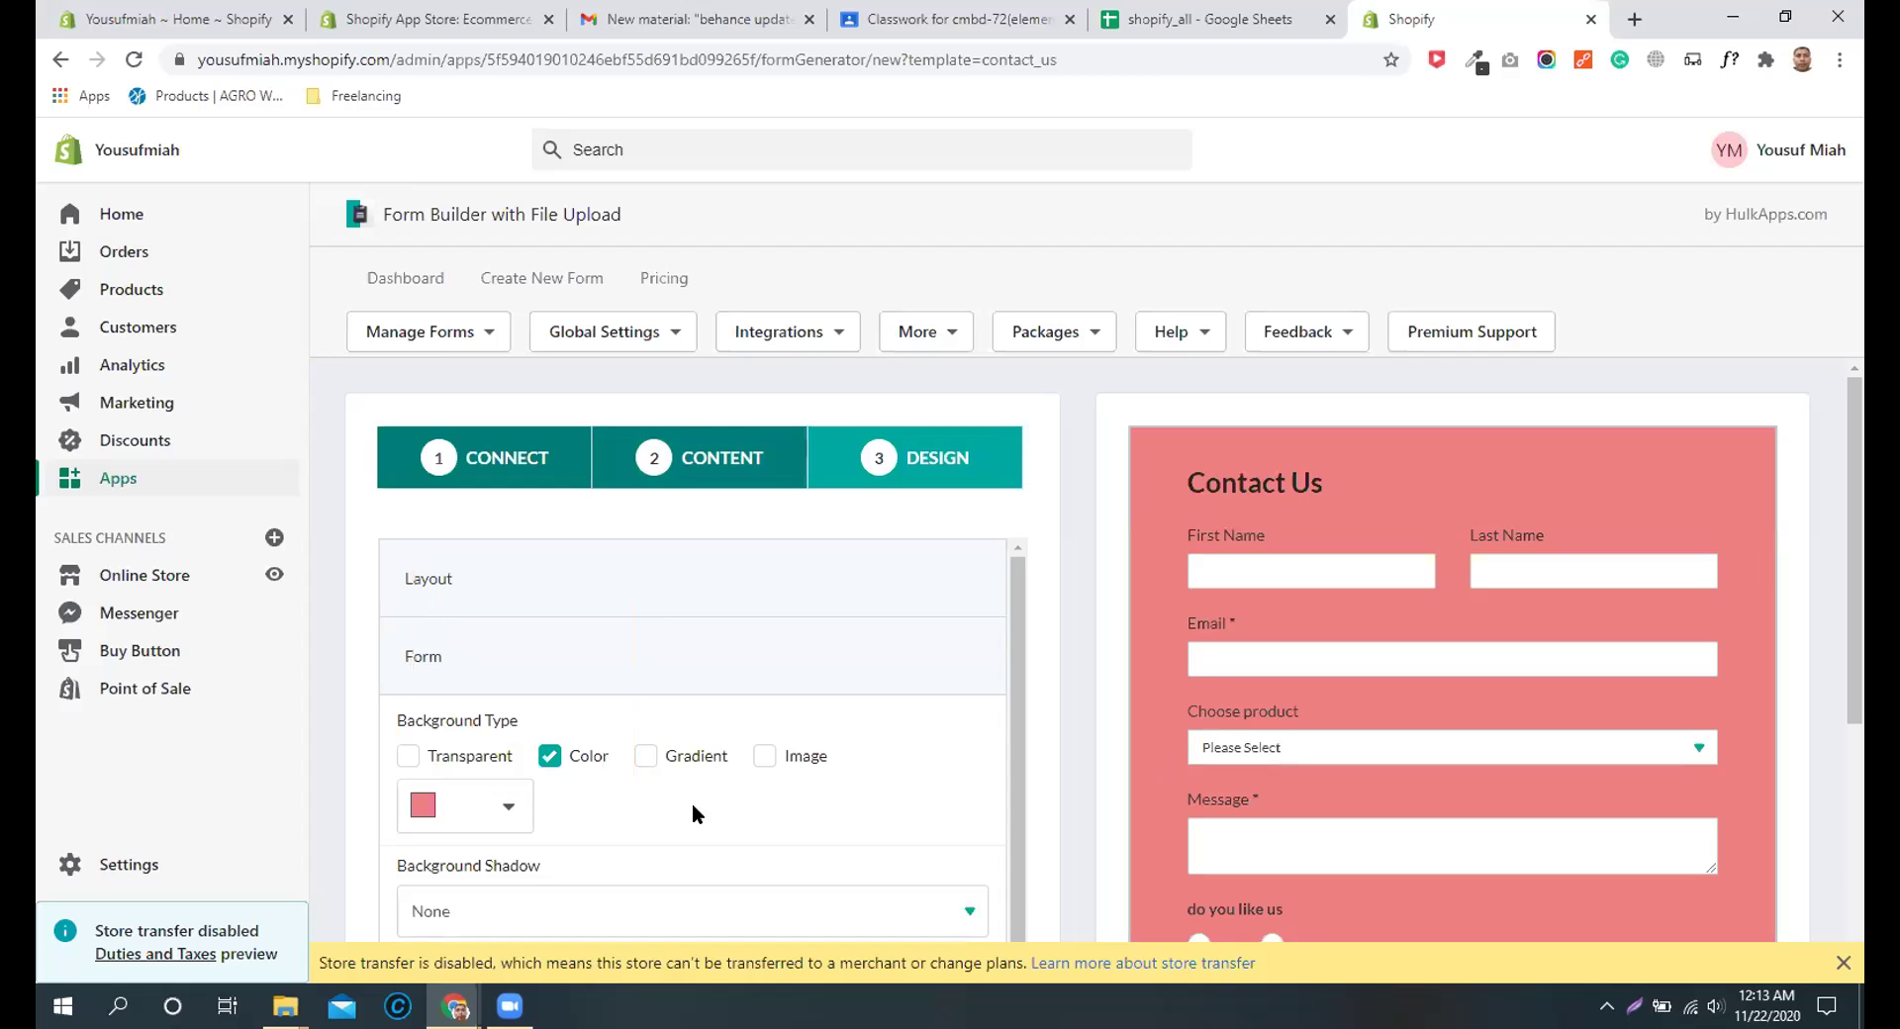
Step: Publish the form and dismiss the saved confirmation
scroll(857, 801, "down", 2)
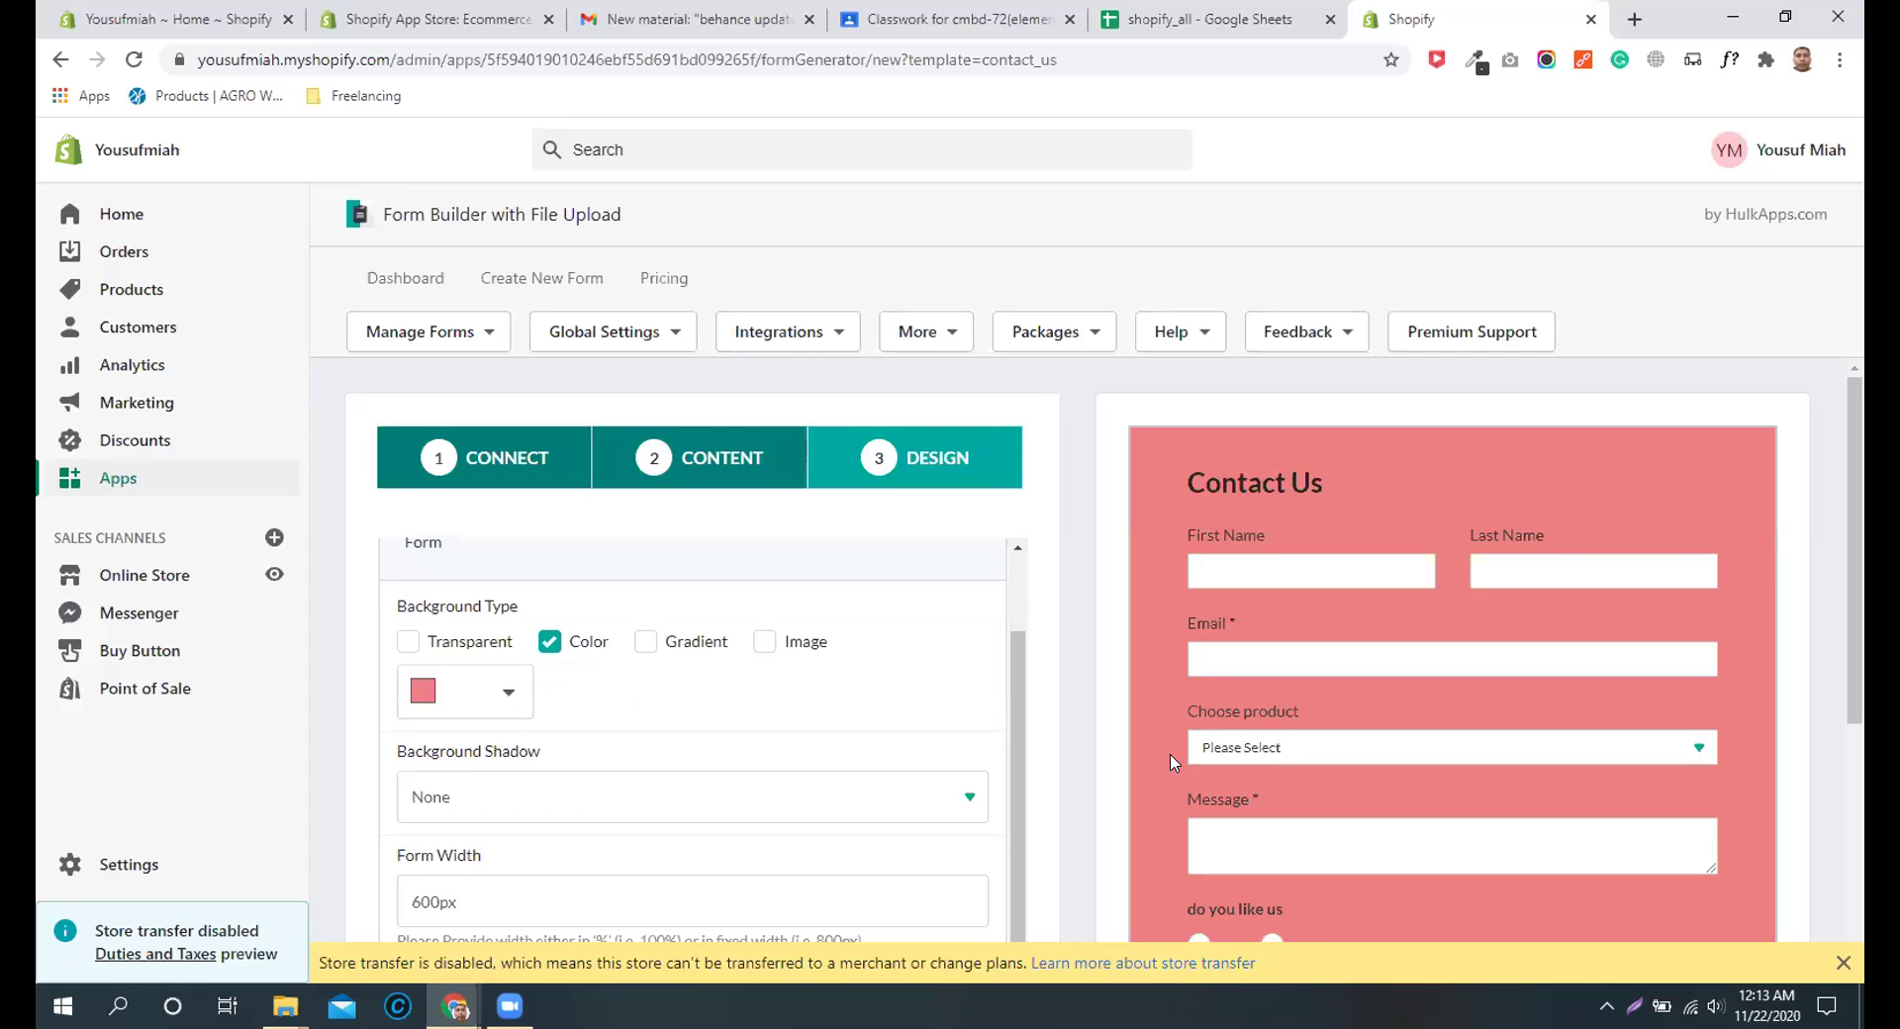
scroll(624, 781, "down", 1)
scroll(624, 780, "down", 3)
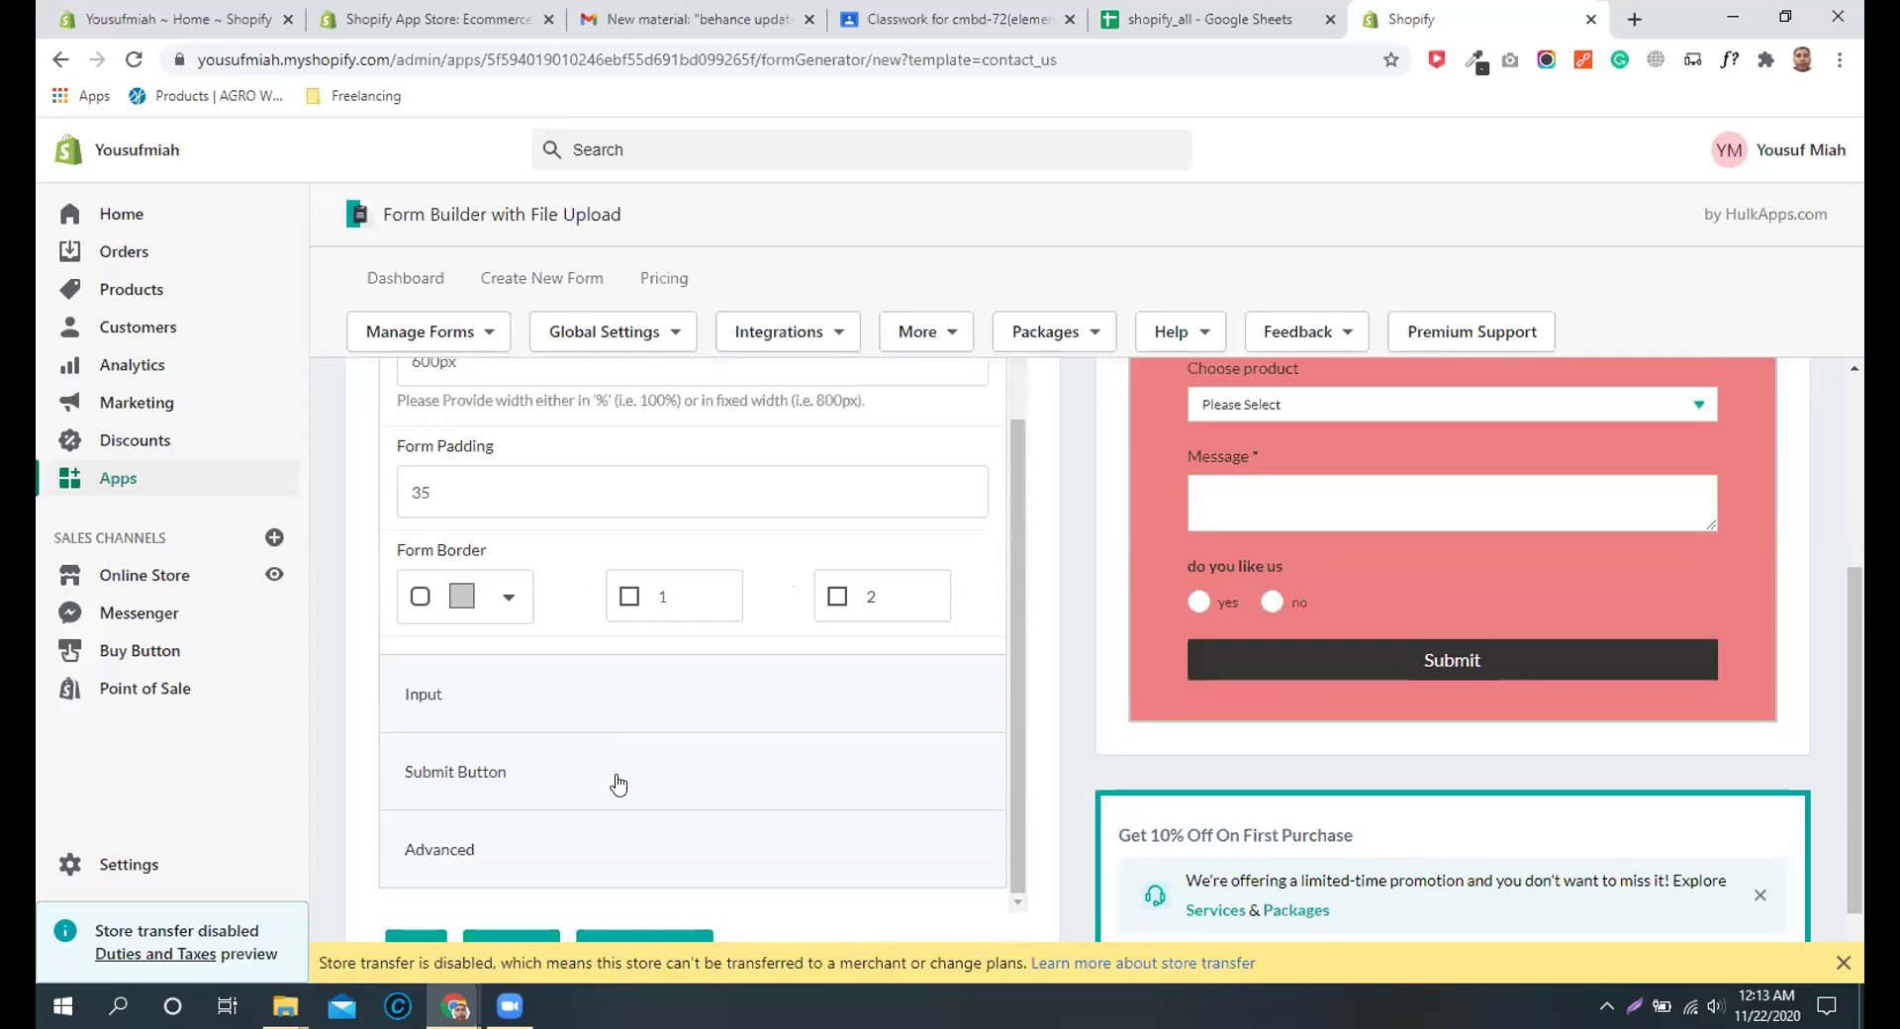
scroll(876, 839, "down", 2)
left_click(521, 888)
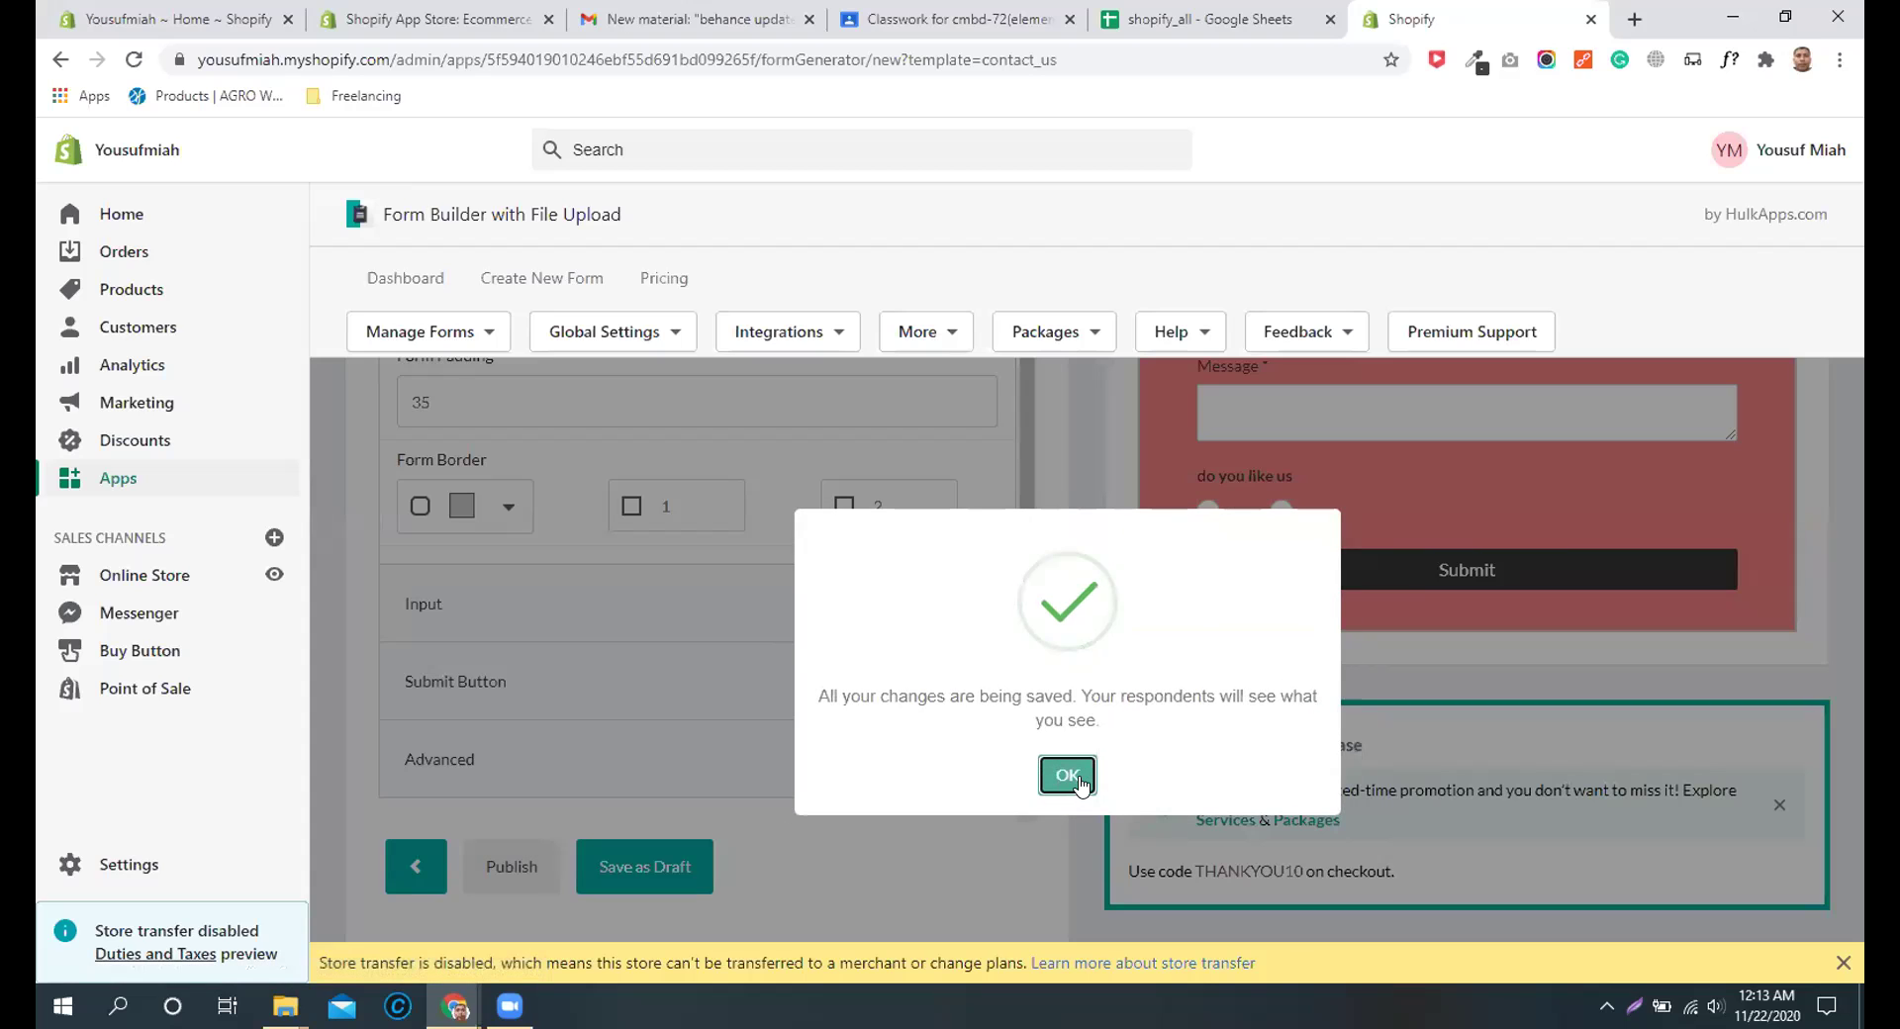
left_click(1080, 780)
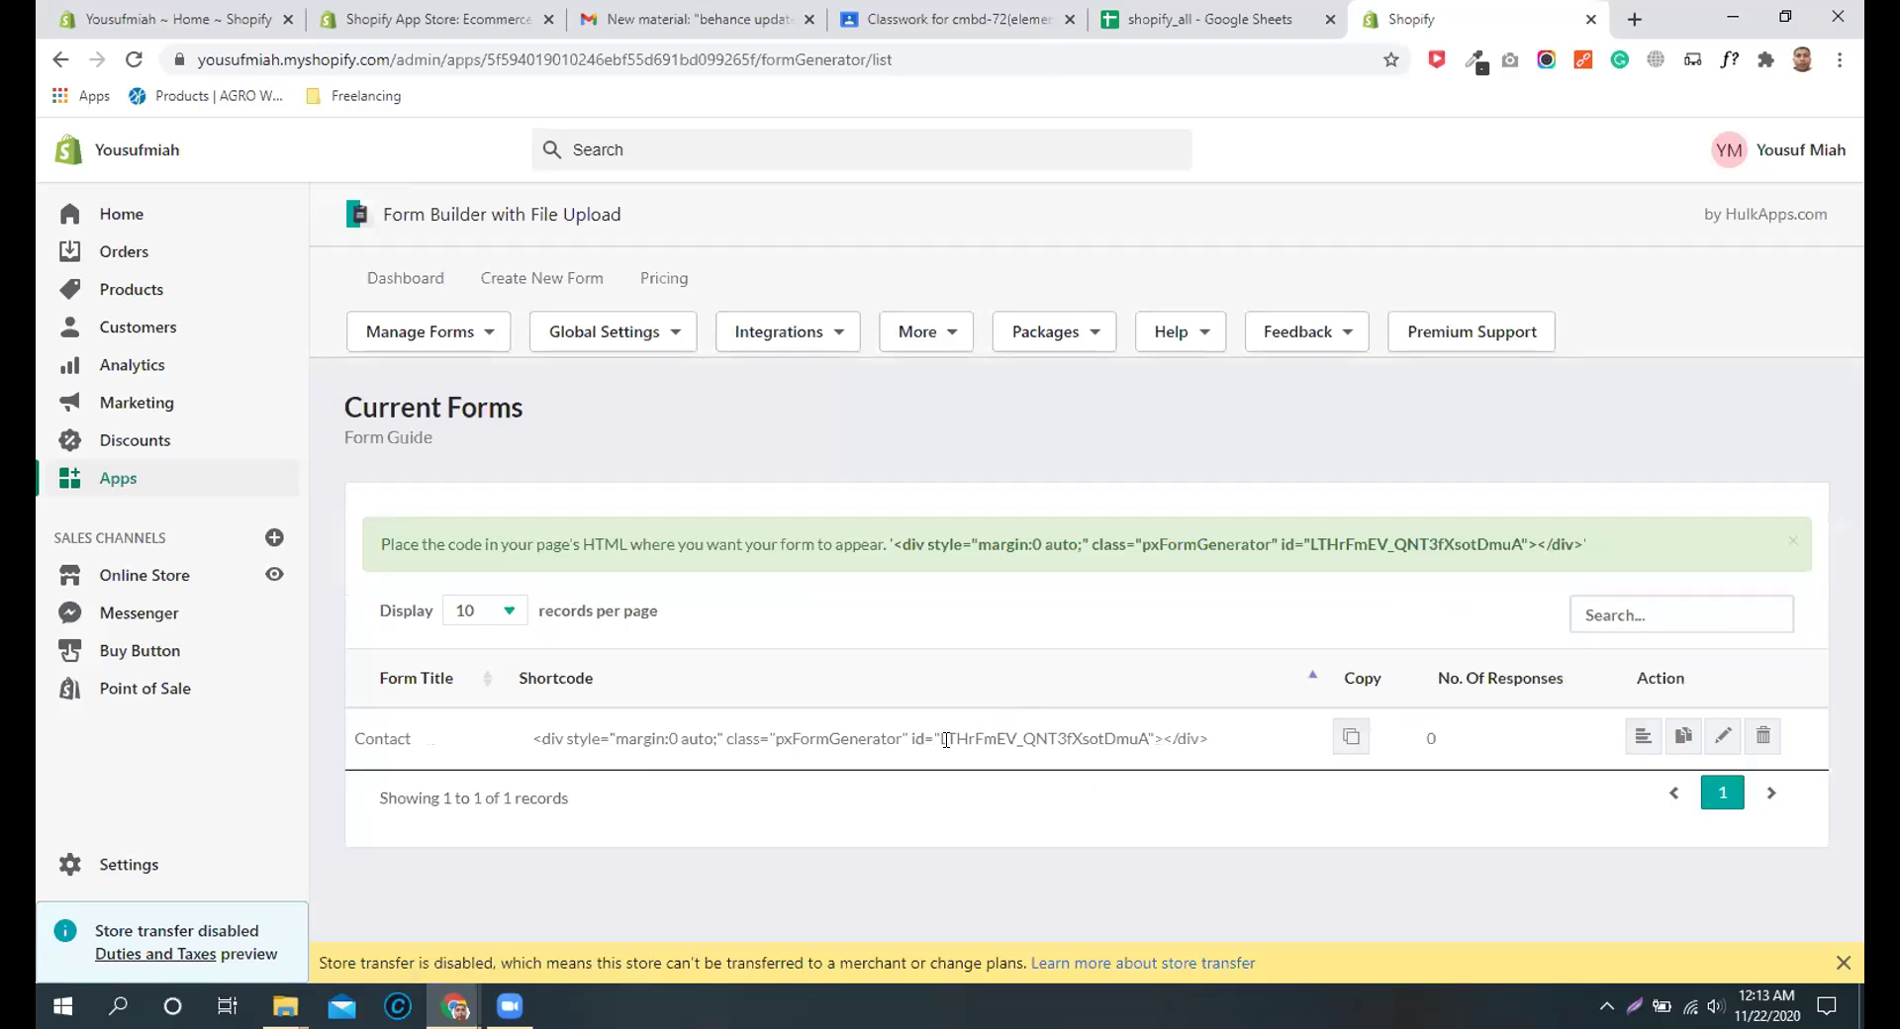
Step: Copy the Contact form's shortcode and open the Contact page under Online Store > Pages
triple_click(893, 732)
right_click(896, 741)
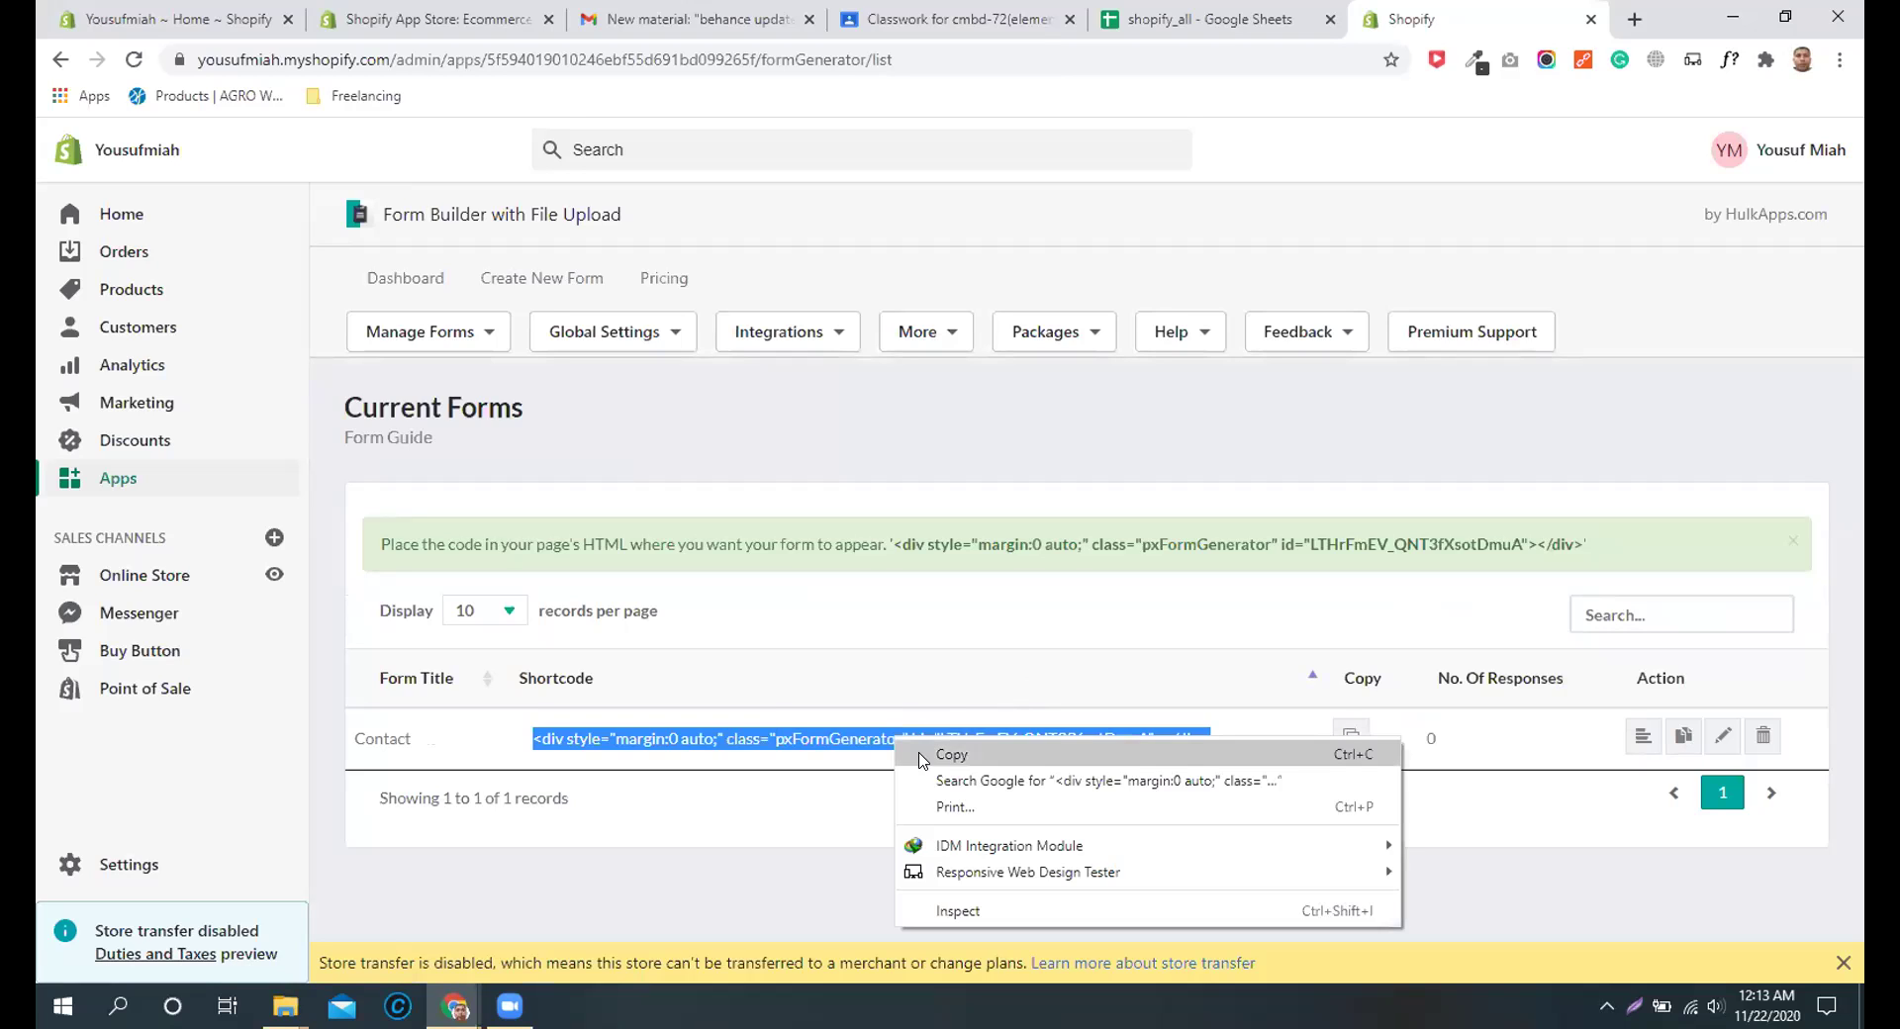
left_click(945, 758)
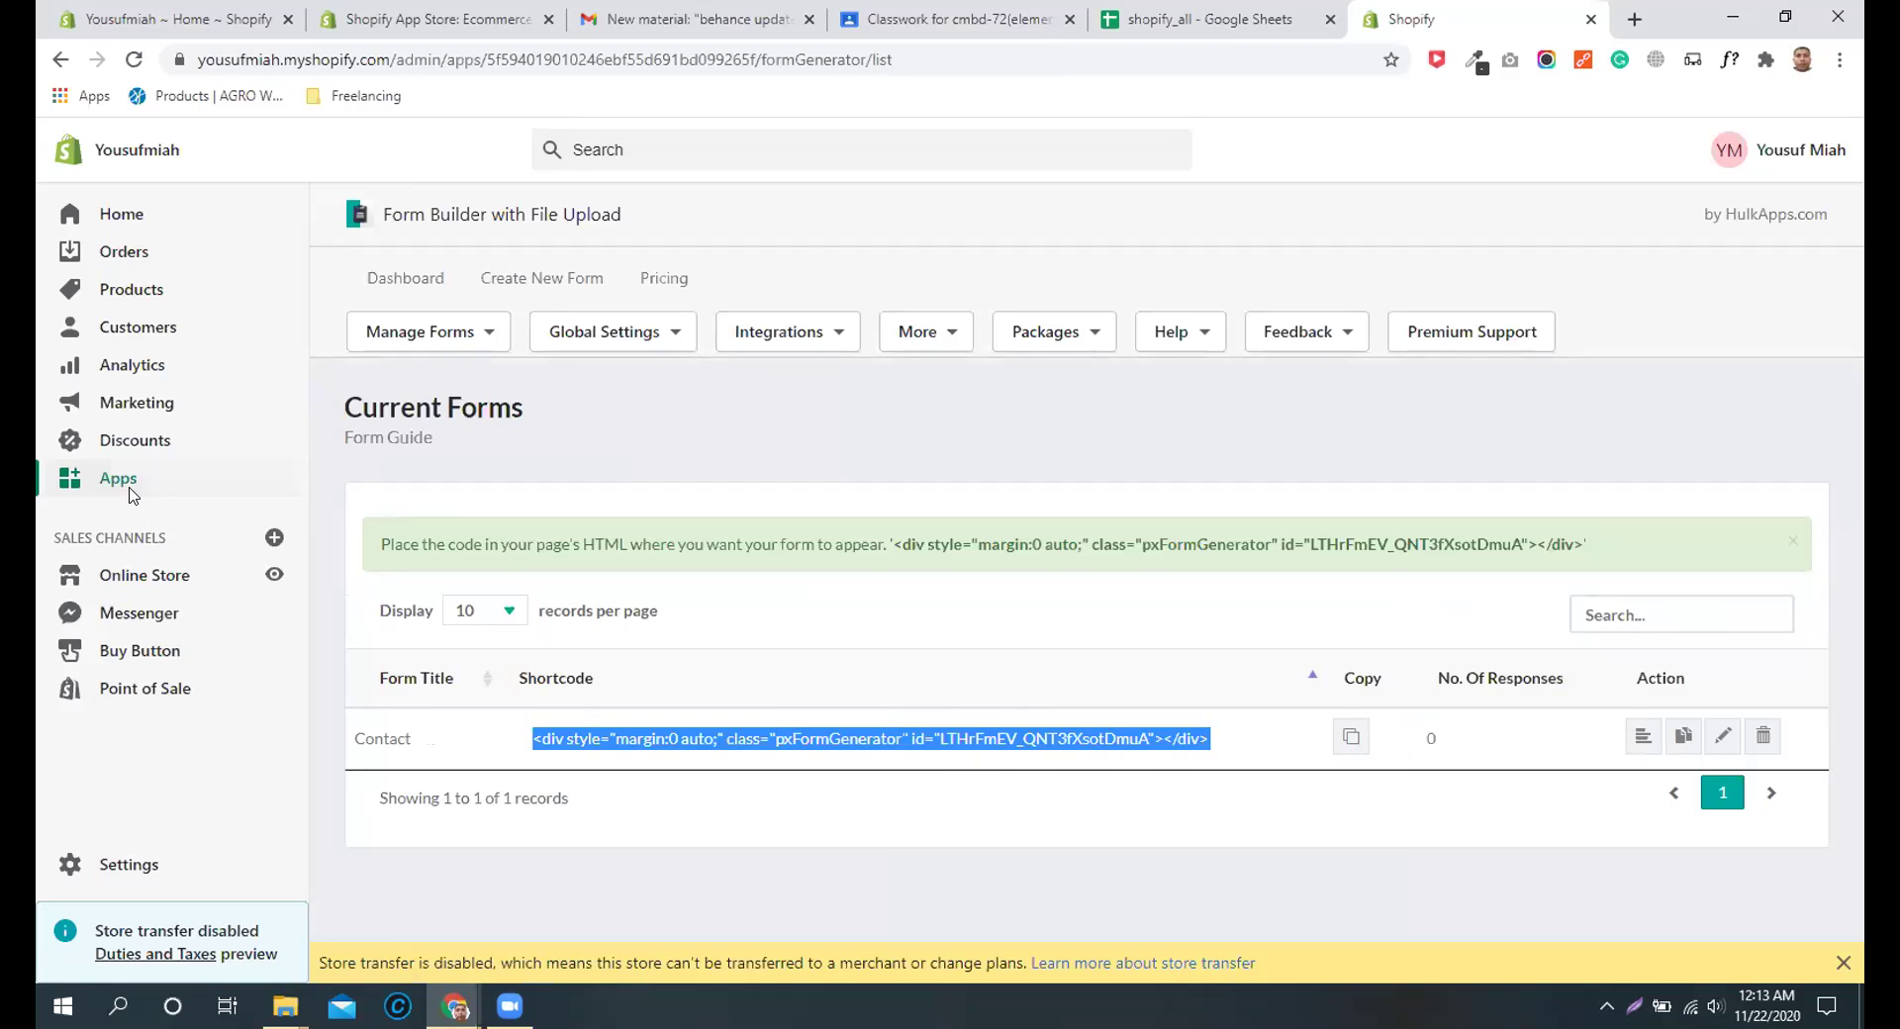
left_click(154, 582)
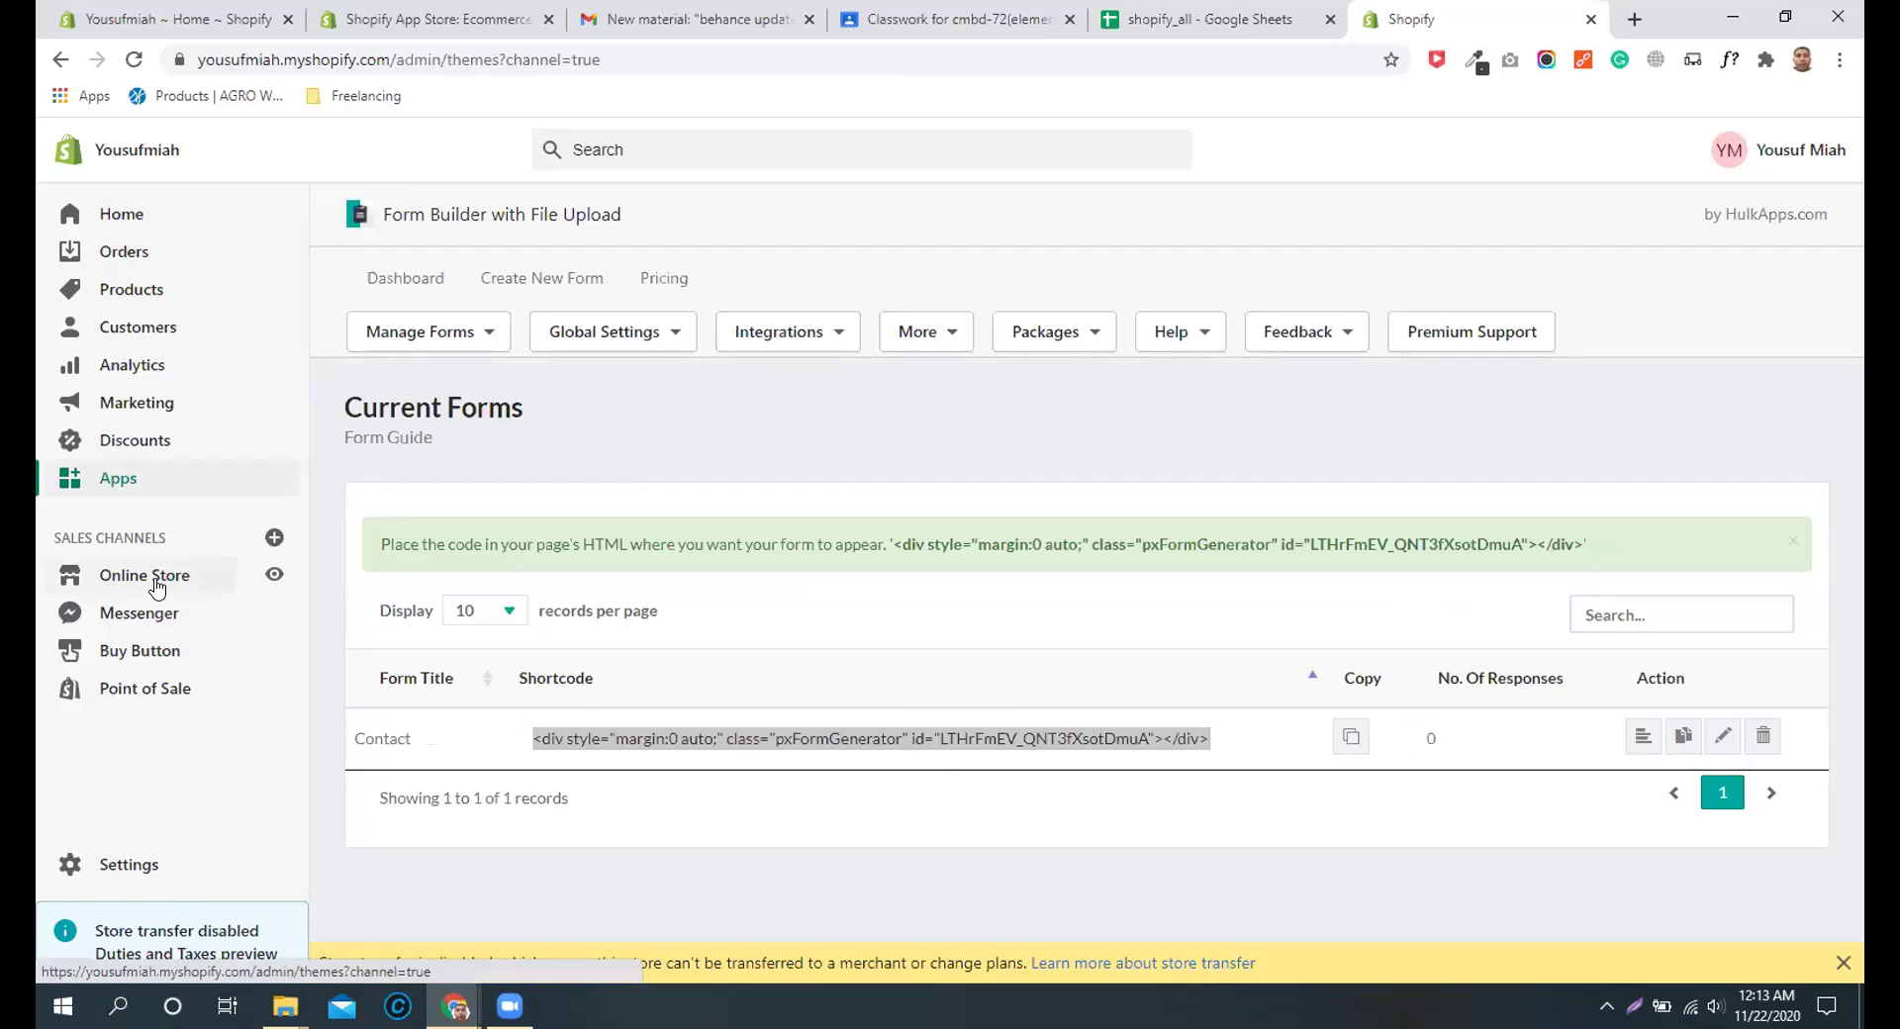
left_click(124, 690)
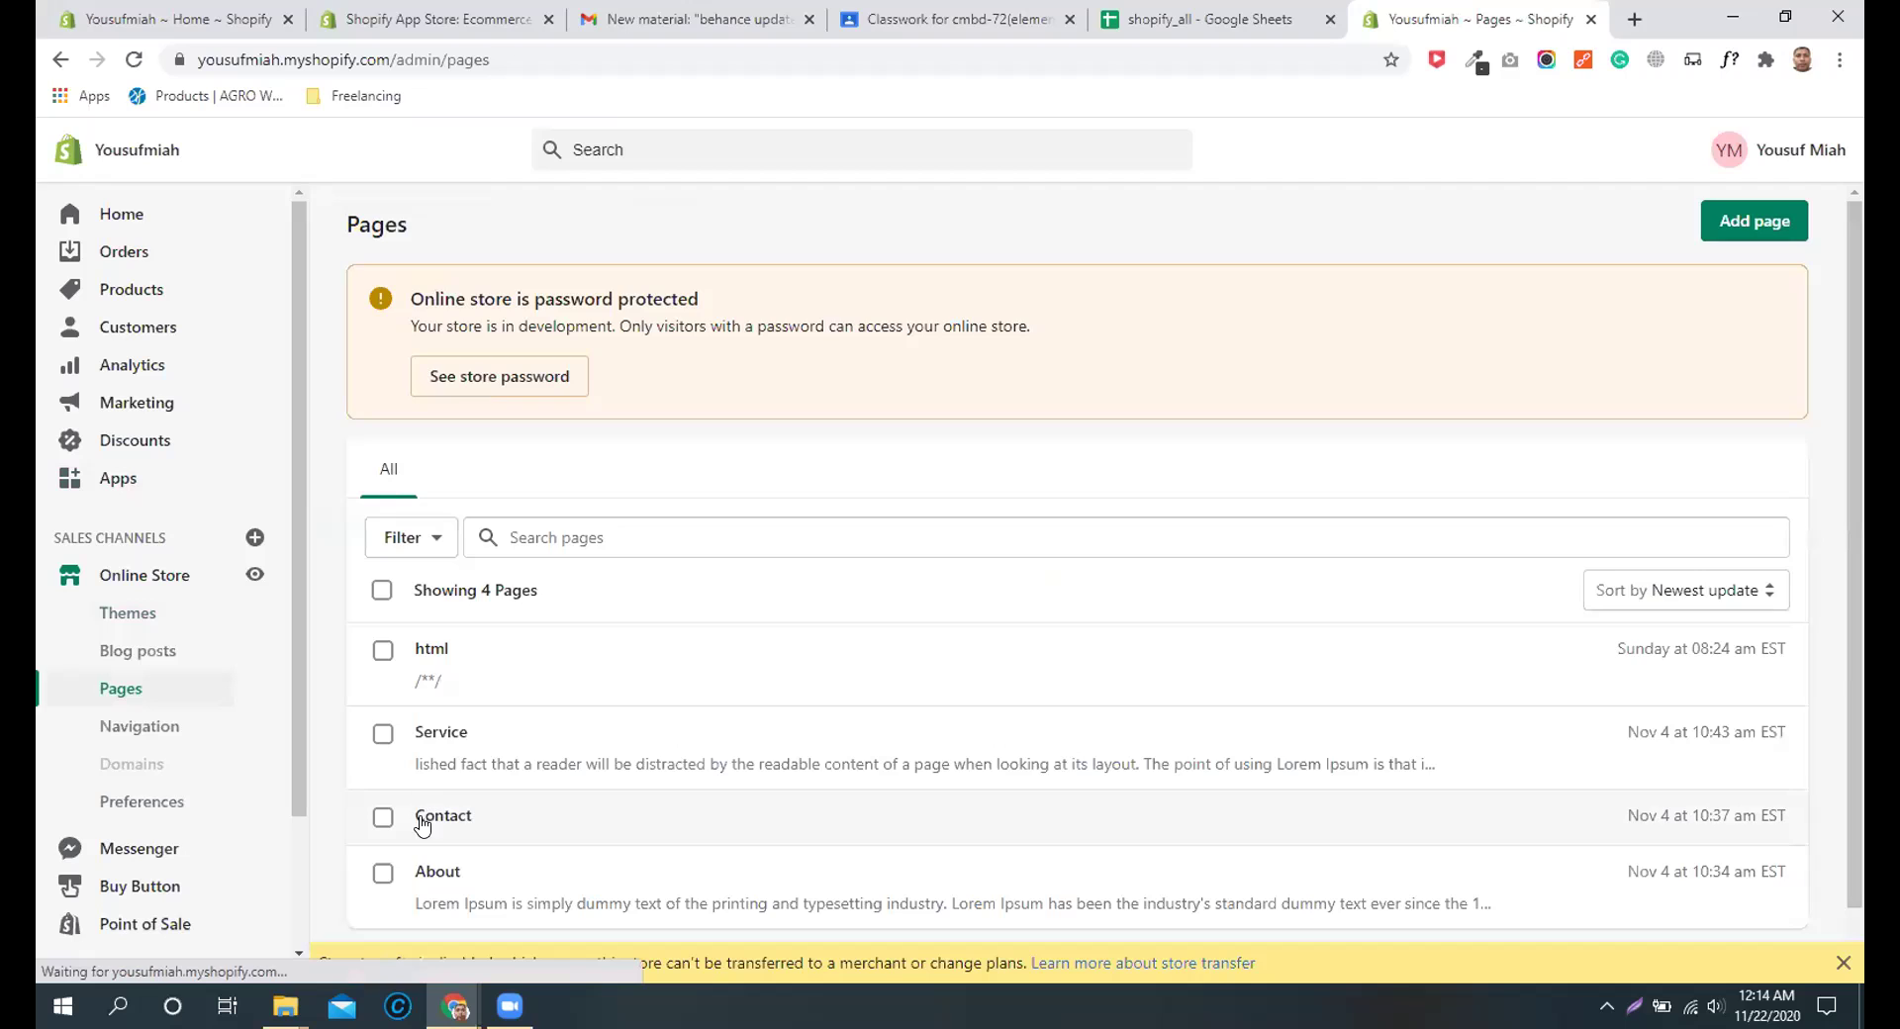
left_click(422, 822)
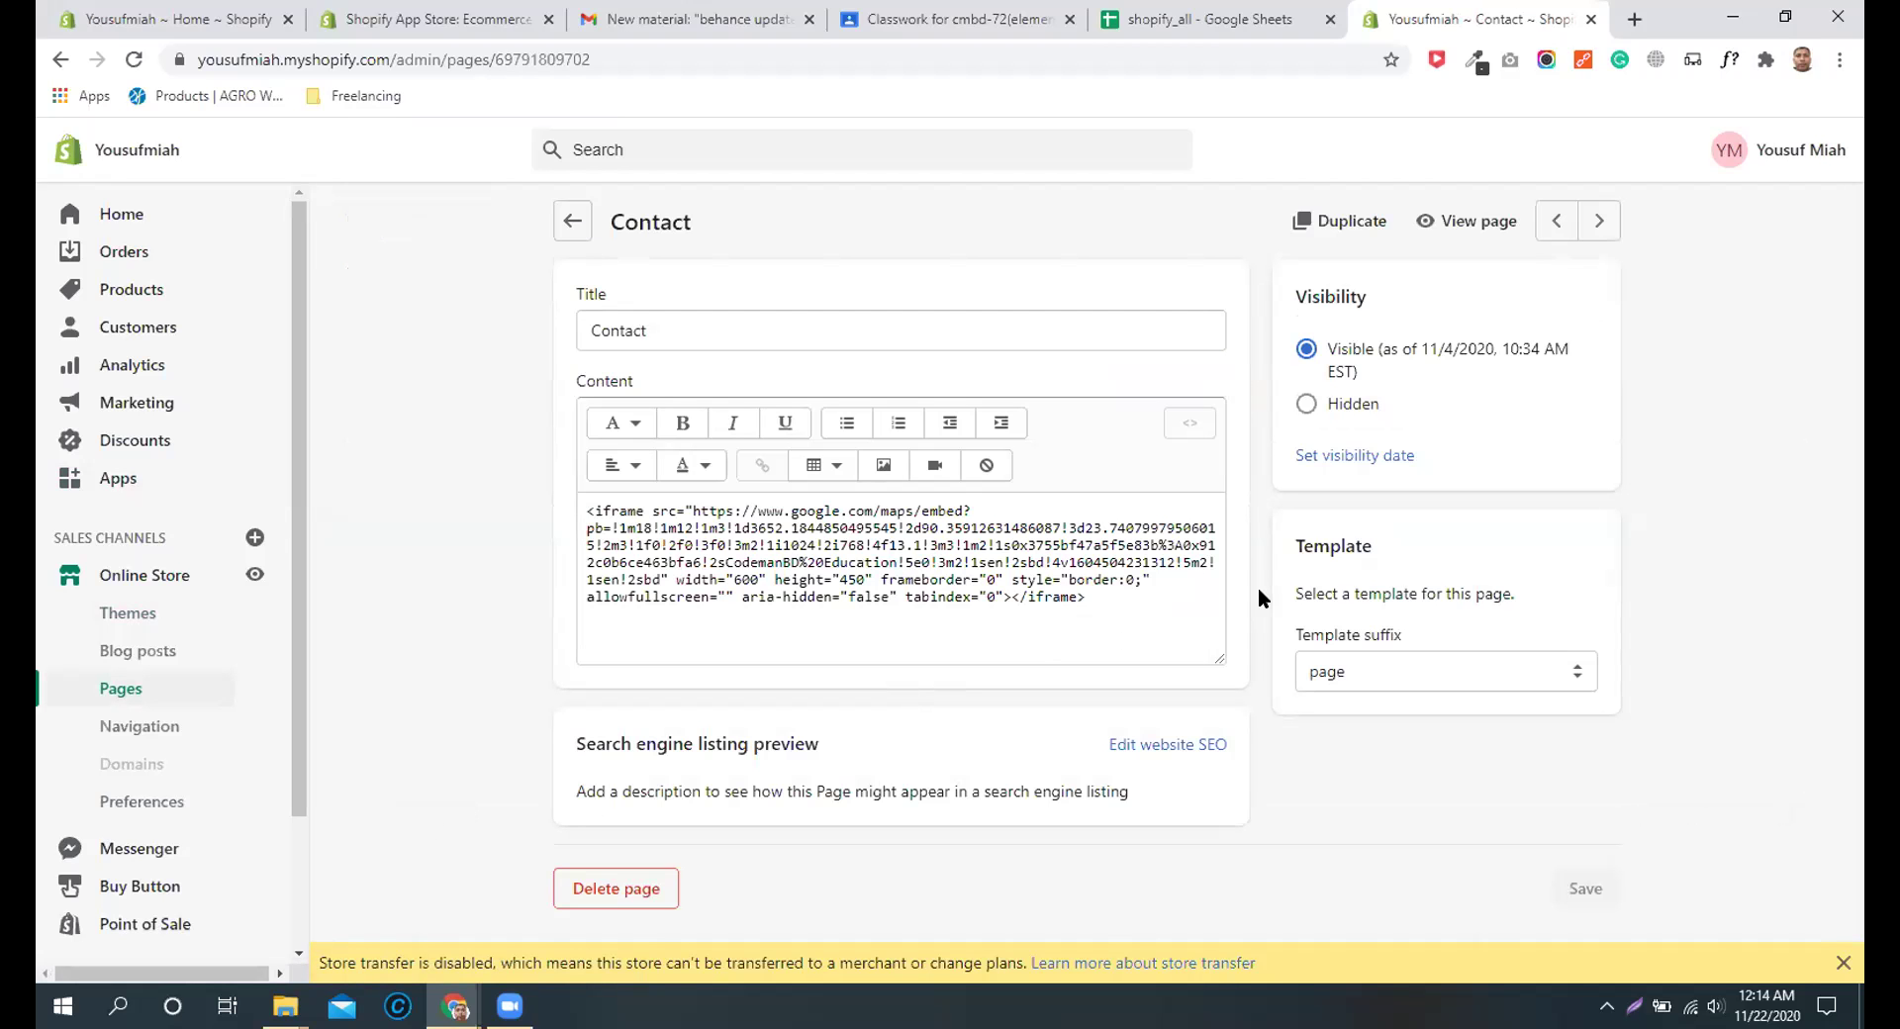
Step: Paste the shortcode below the map iframe in HTML view, save the page and view it live
left_click(1192, 423)
left_click(817, 634)
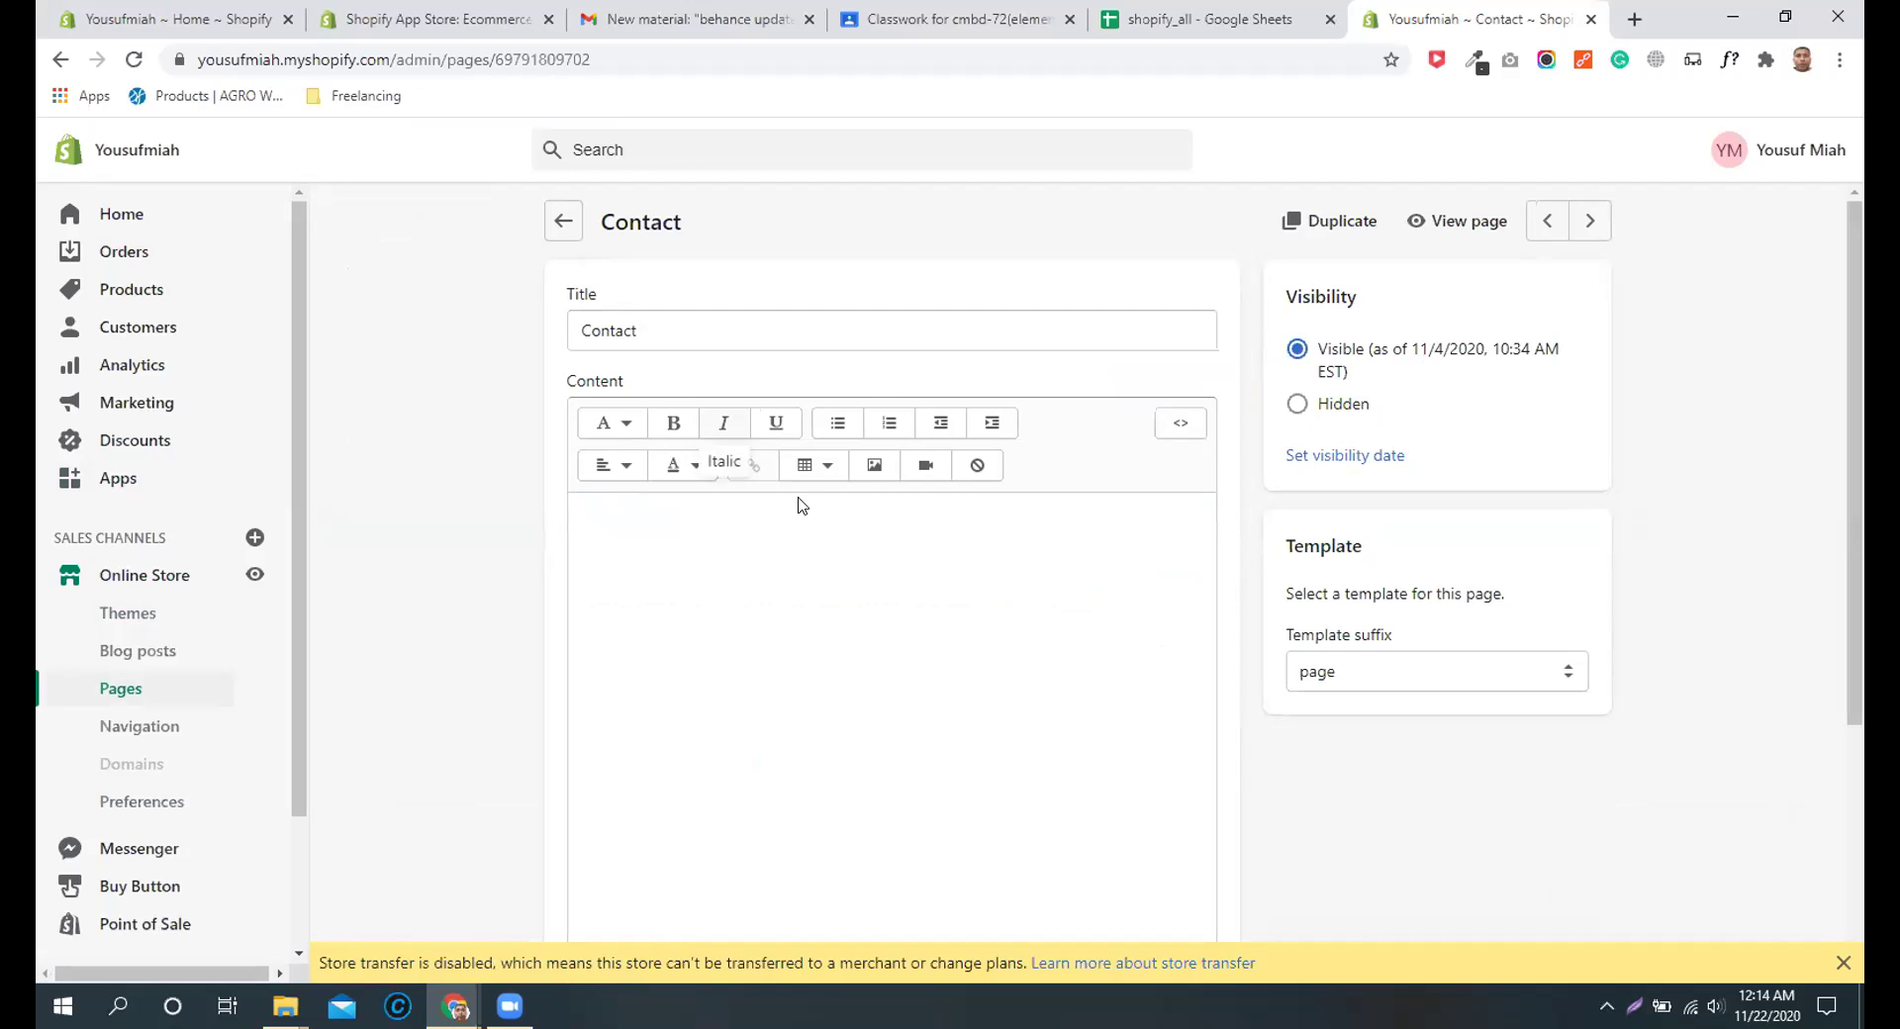
left_click(1179, 424)
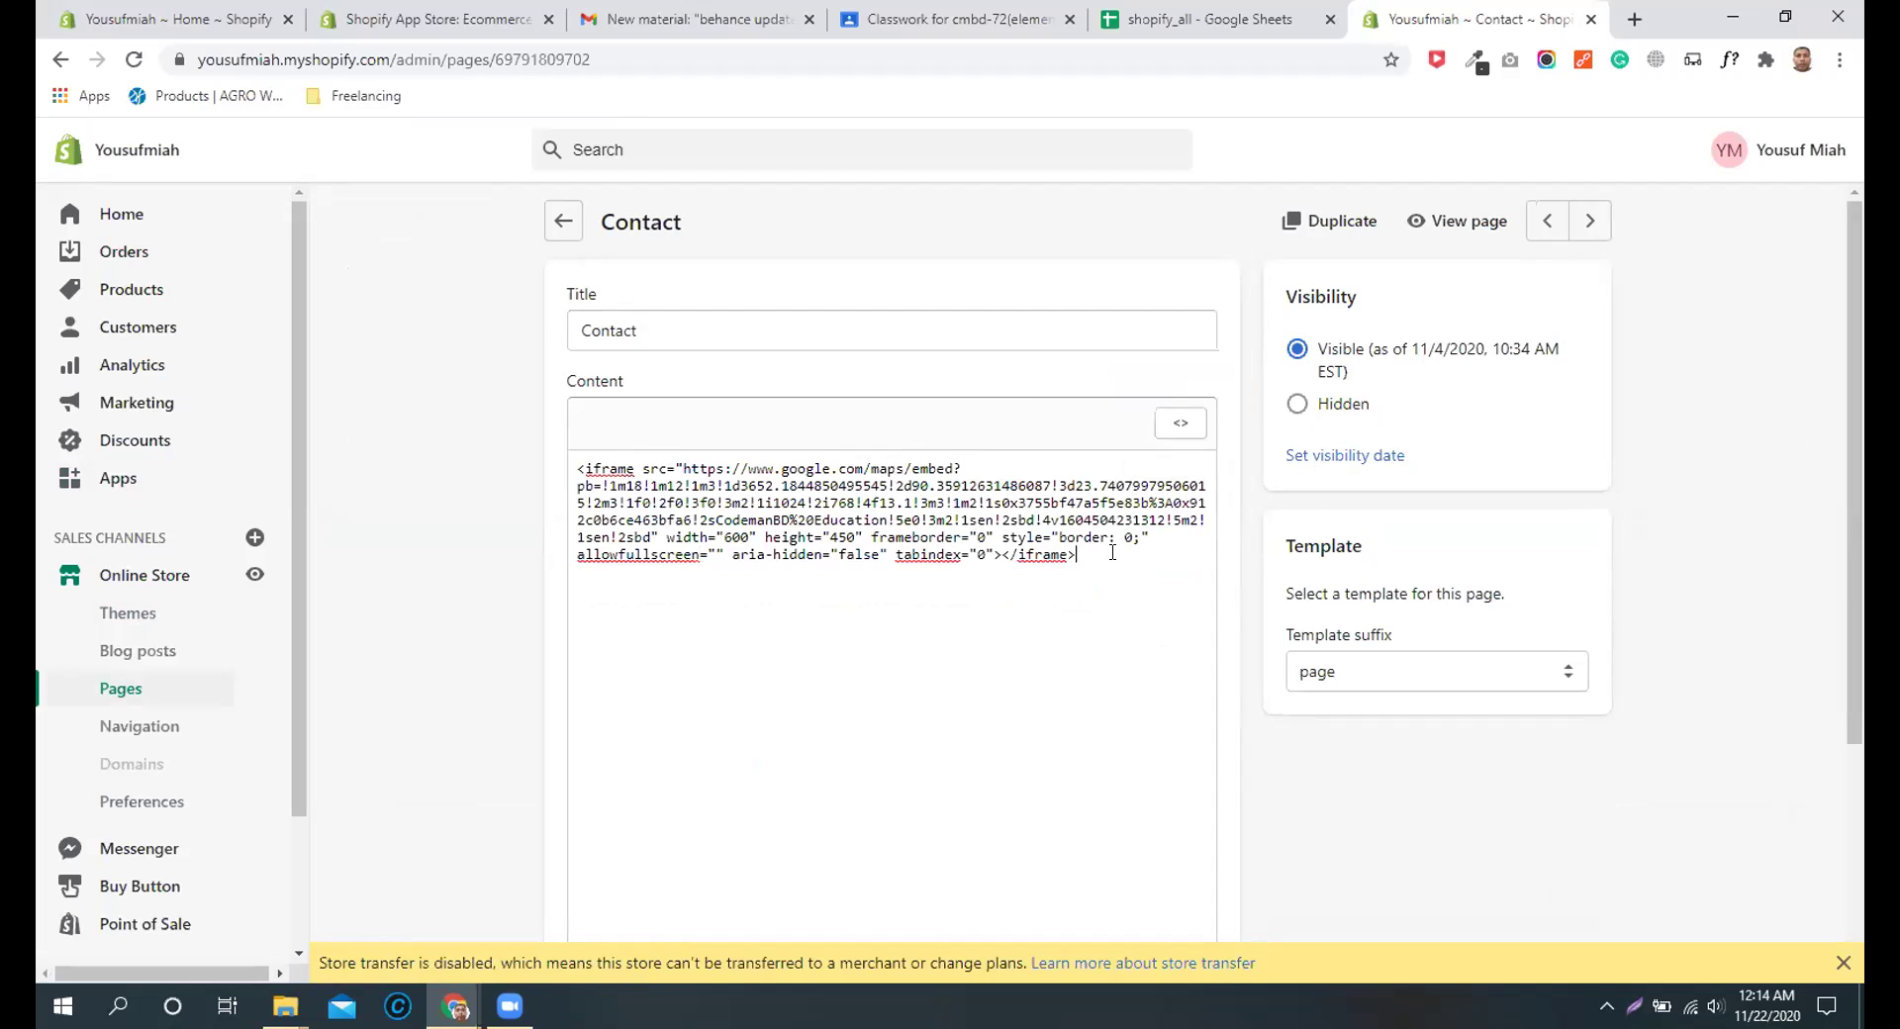
key("Return")
key("Return")
key("Return")
key("Return")
key("Return")
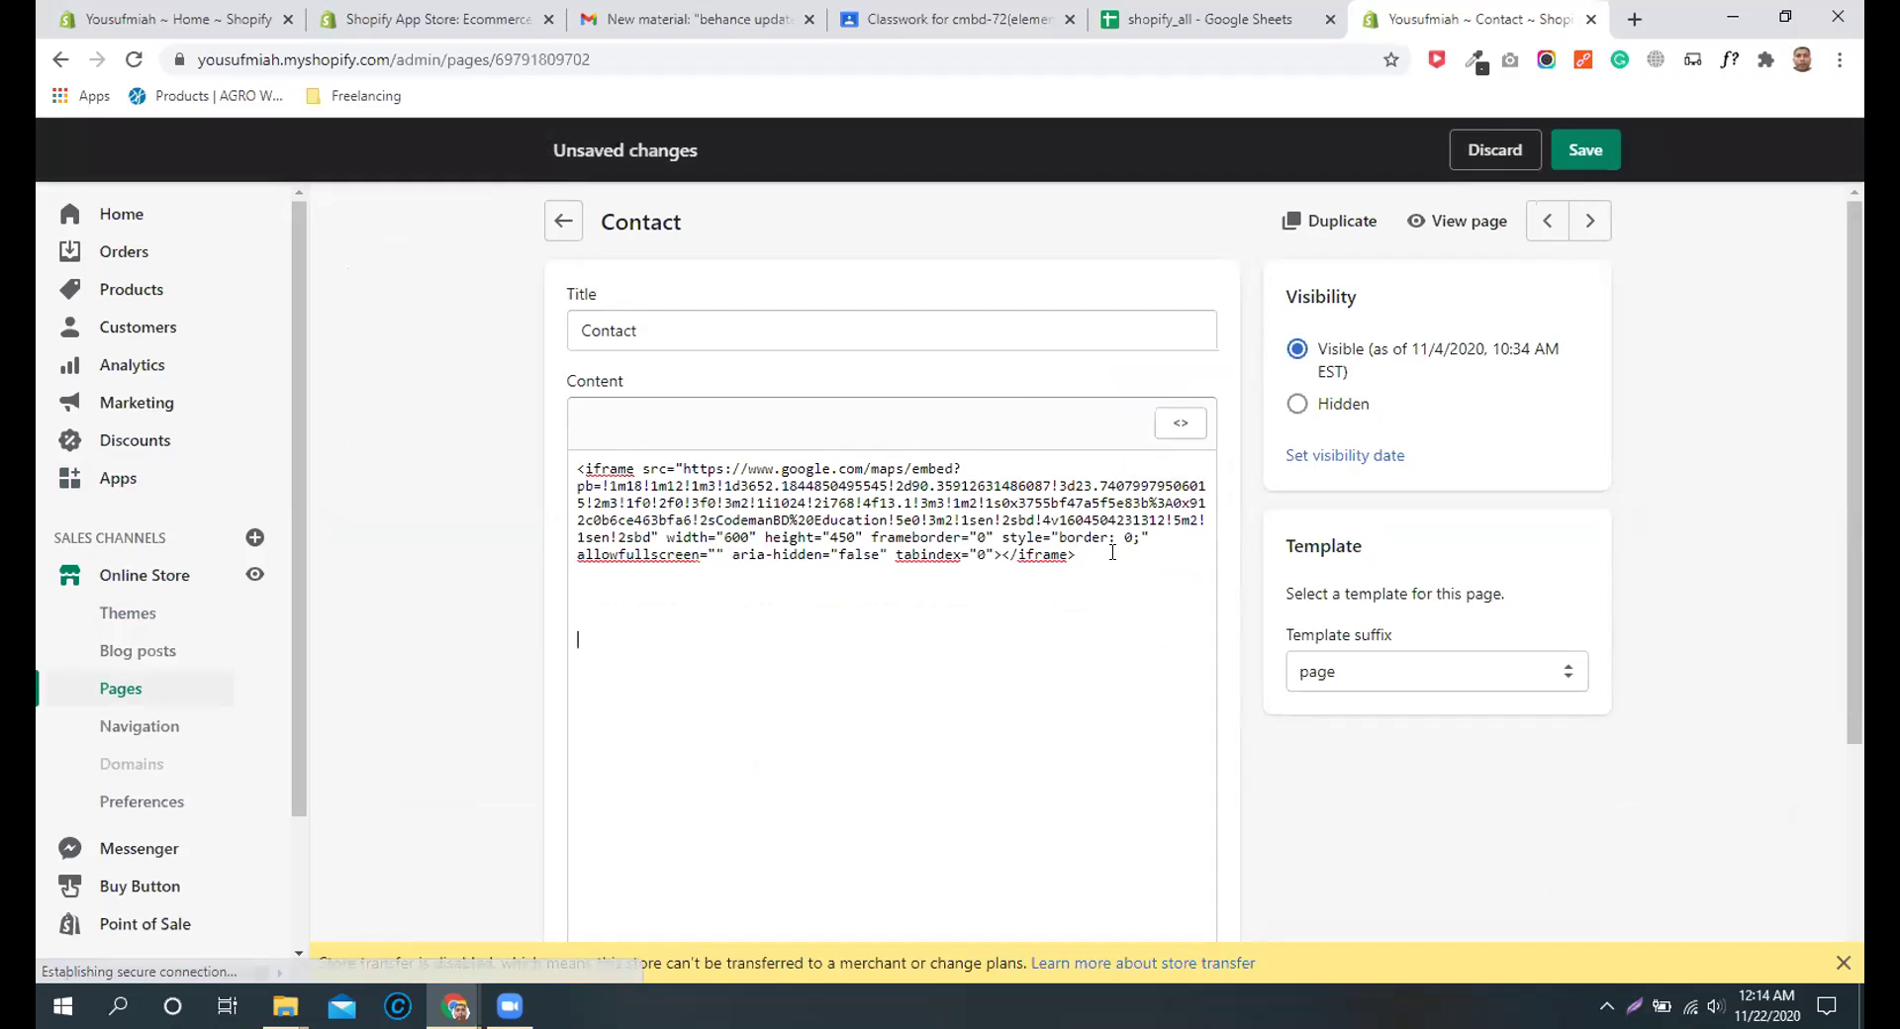
key("ctrl+v")
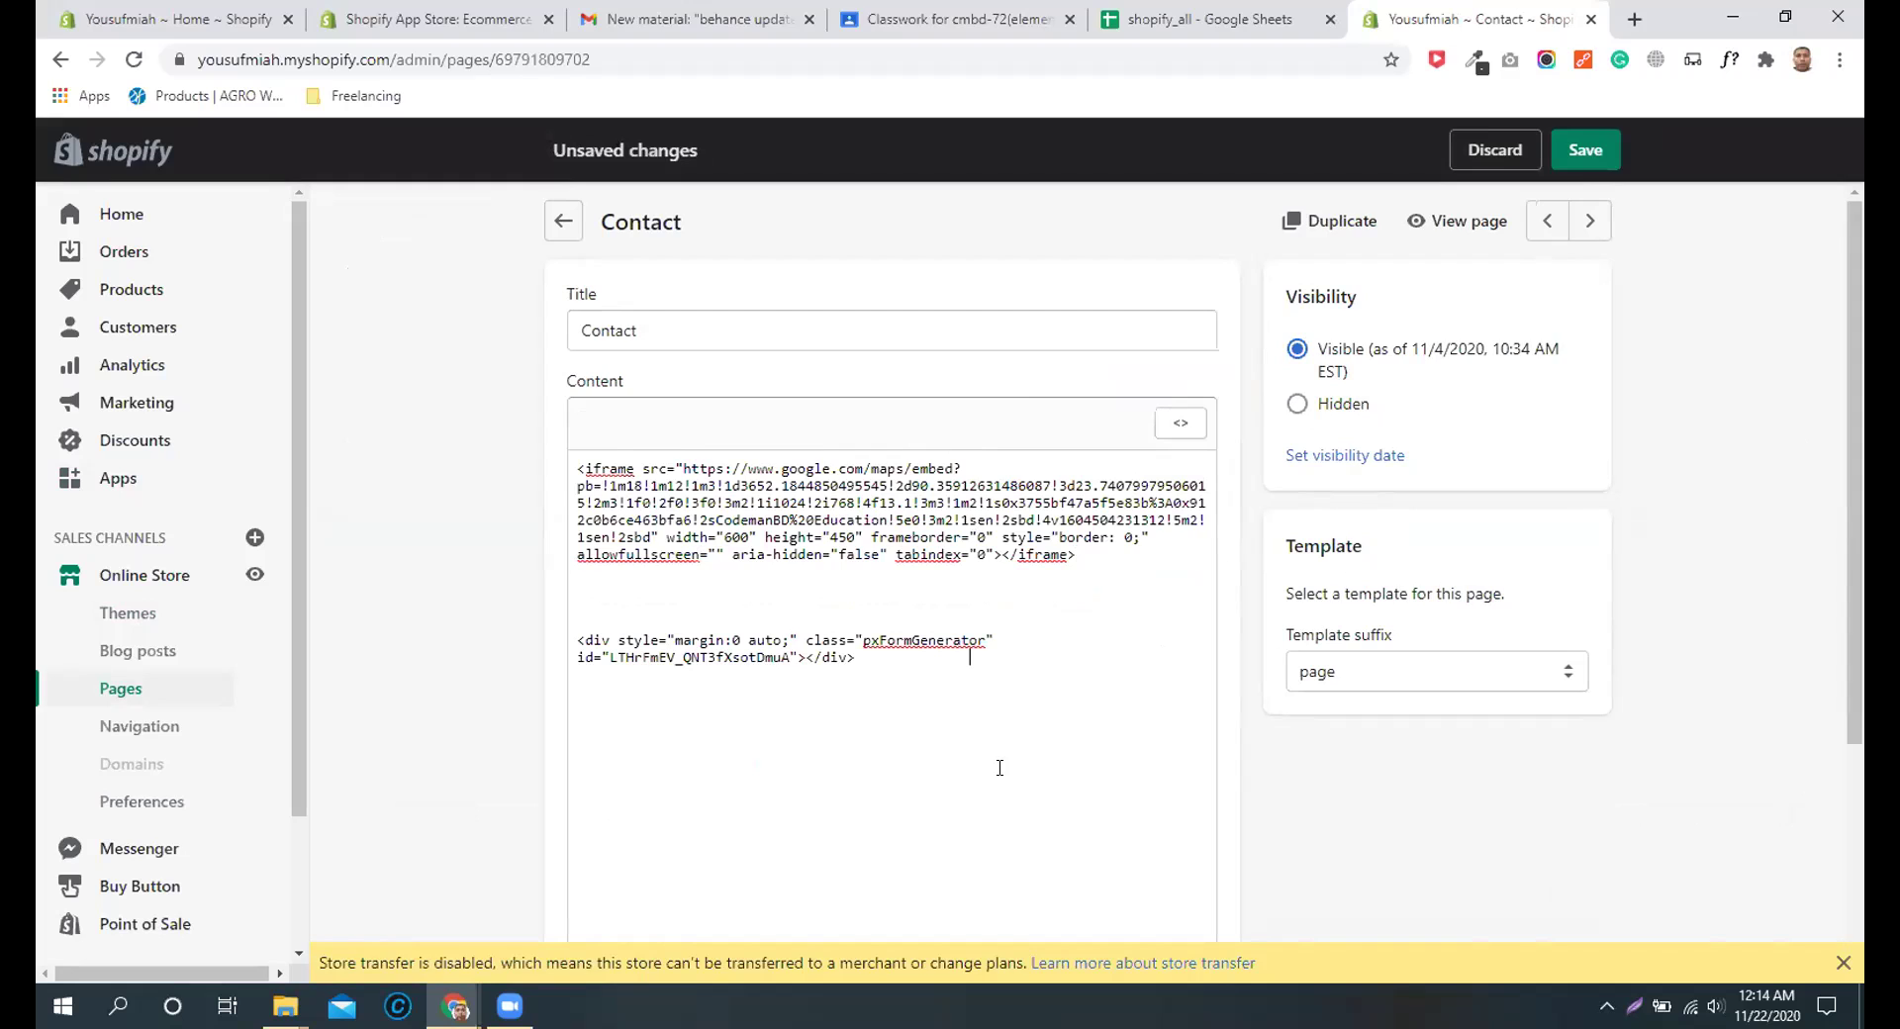
left_click(1586, 153)
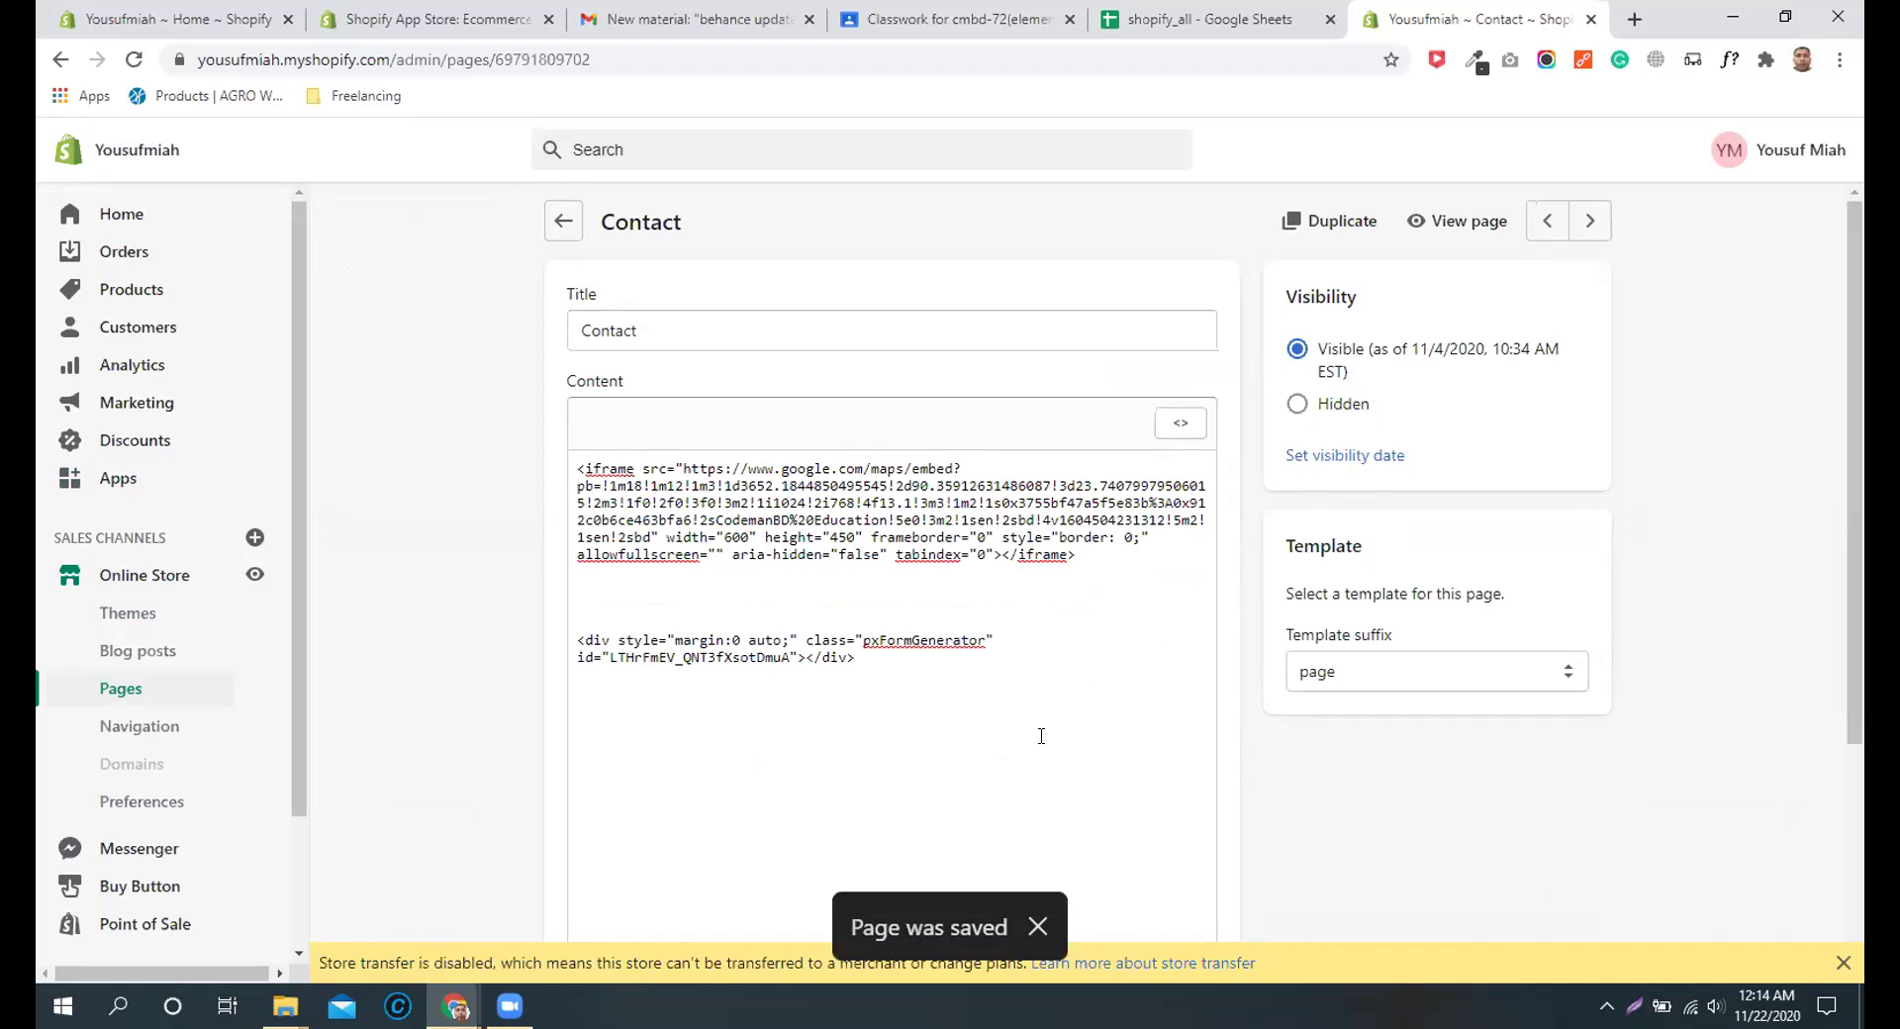
left_click(1472, 221)
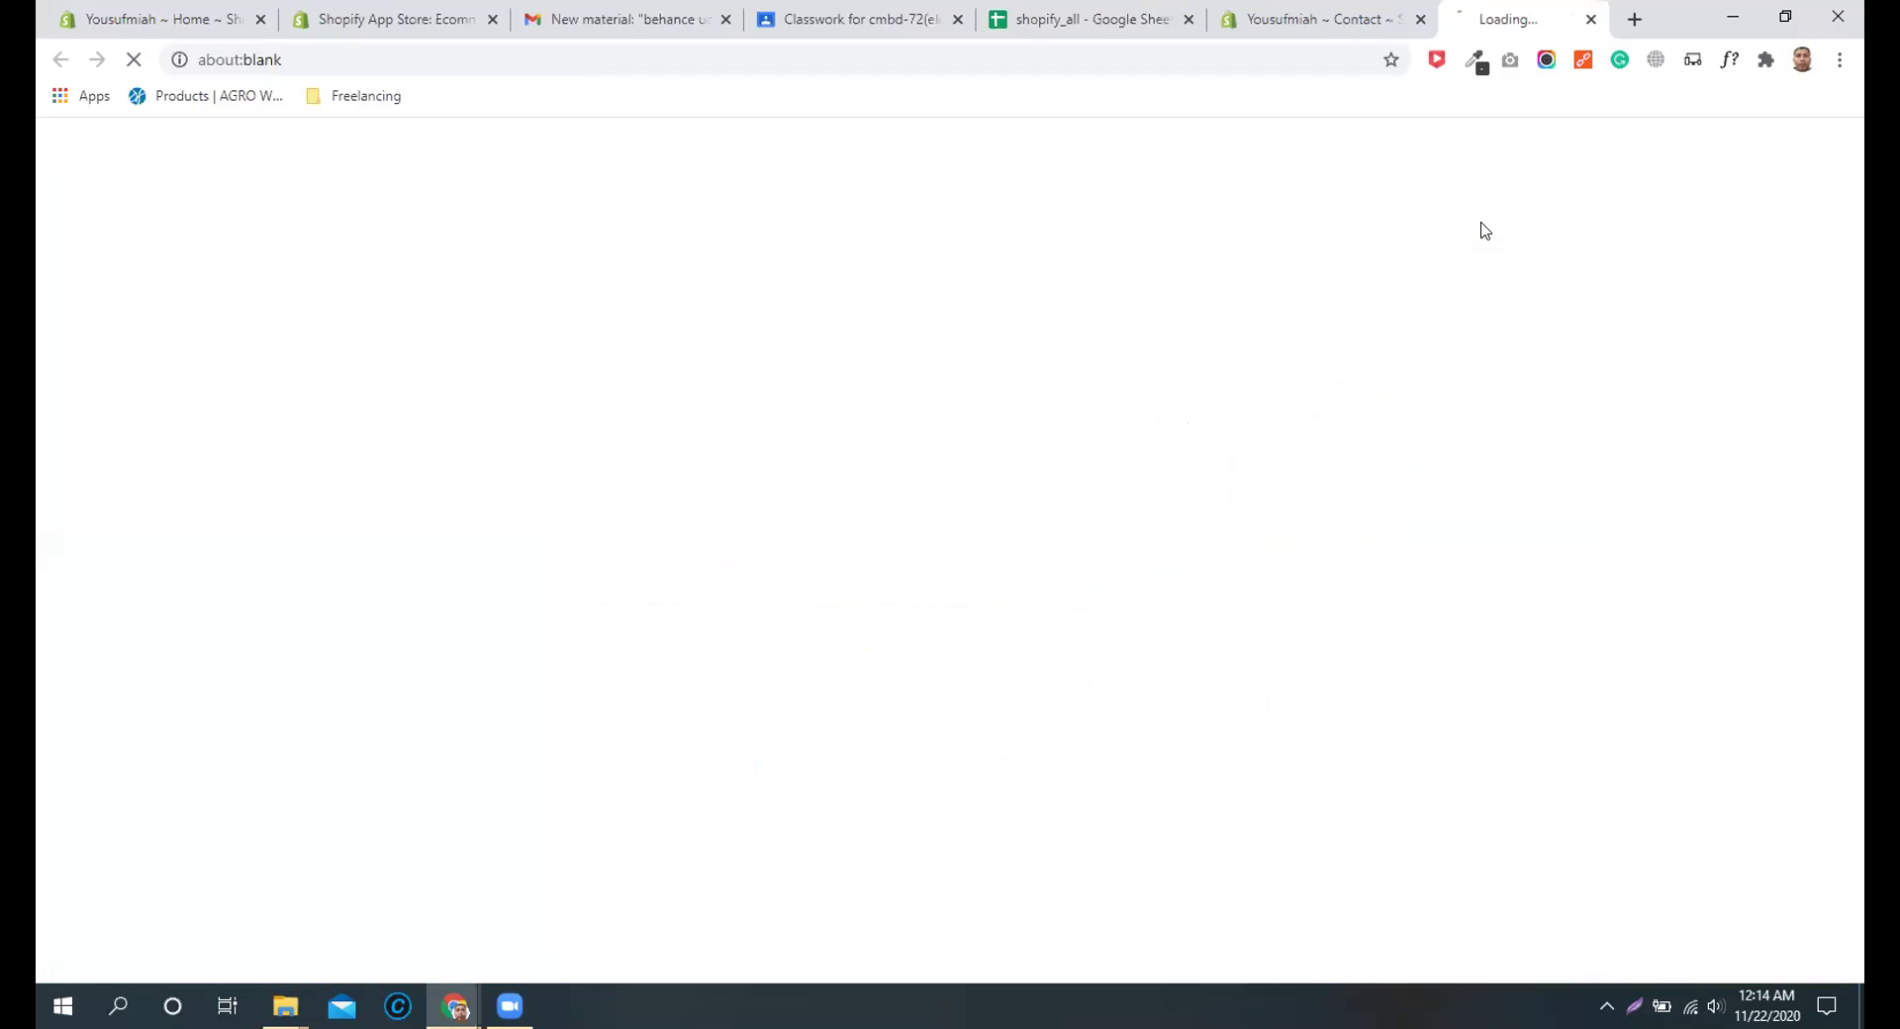
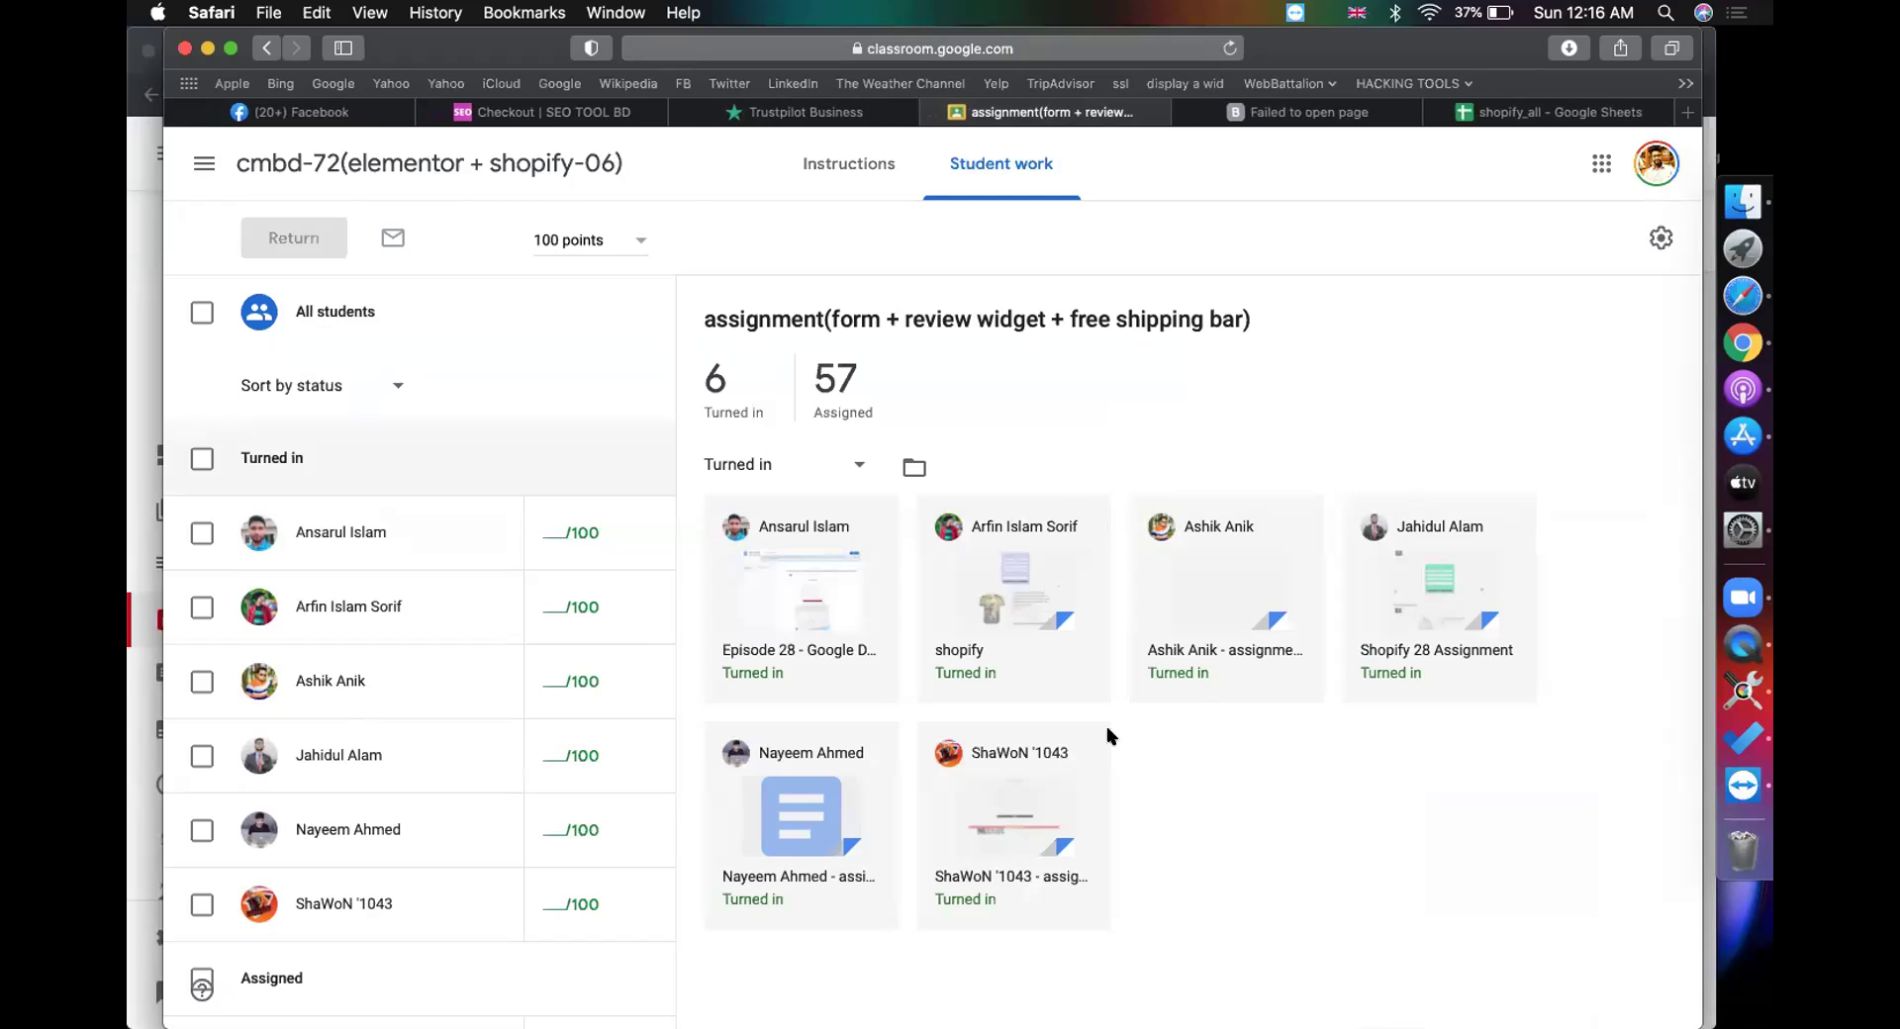
Step: Compare the submission against the Judge.me review widget tab of the shopify_all spreadsheet
left_click(1123, 115)
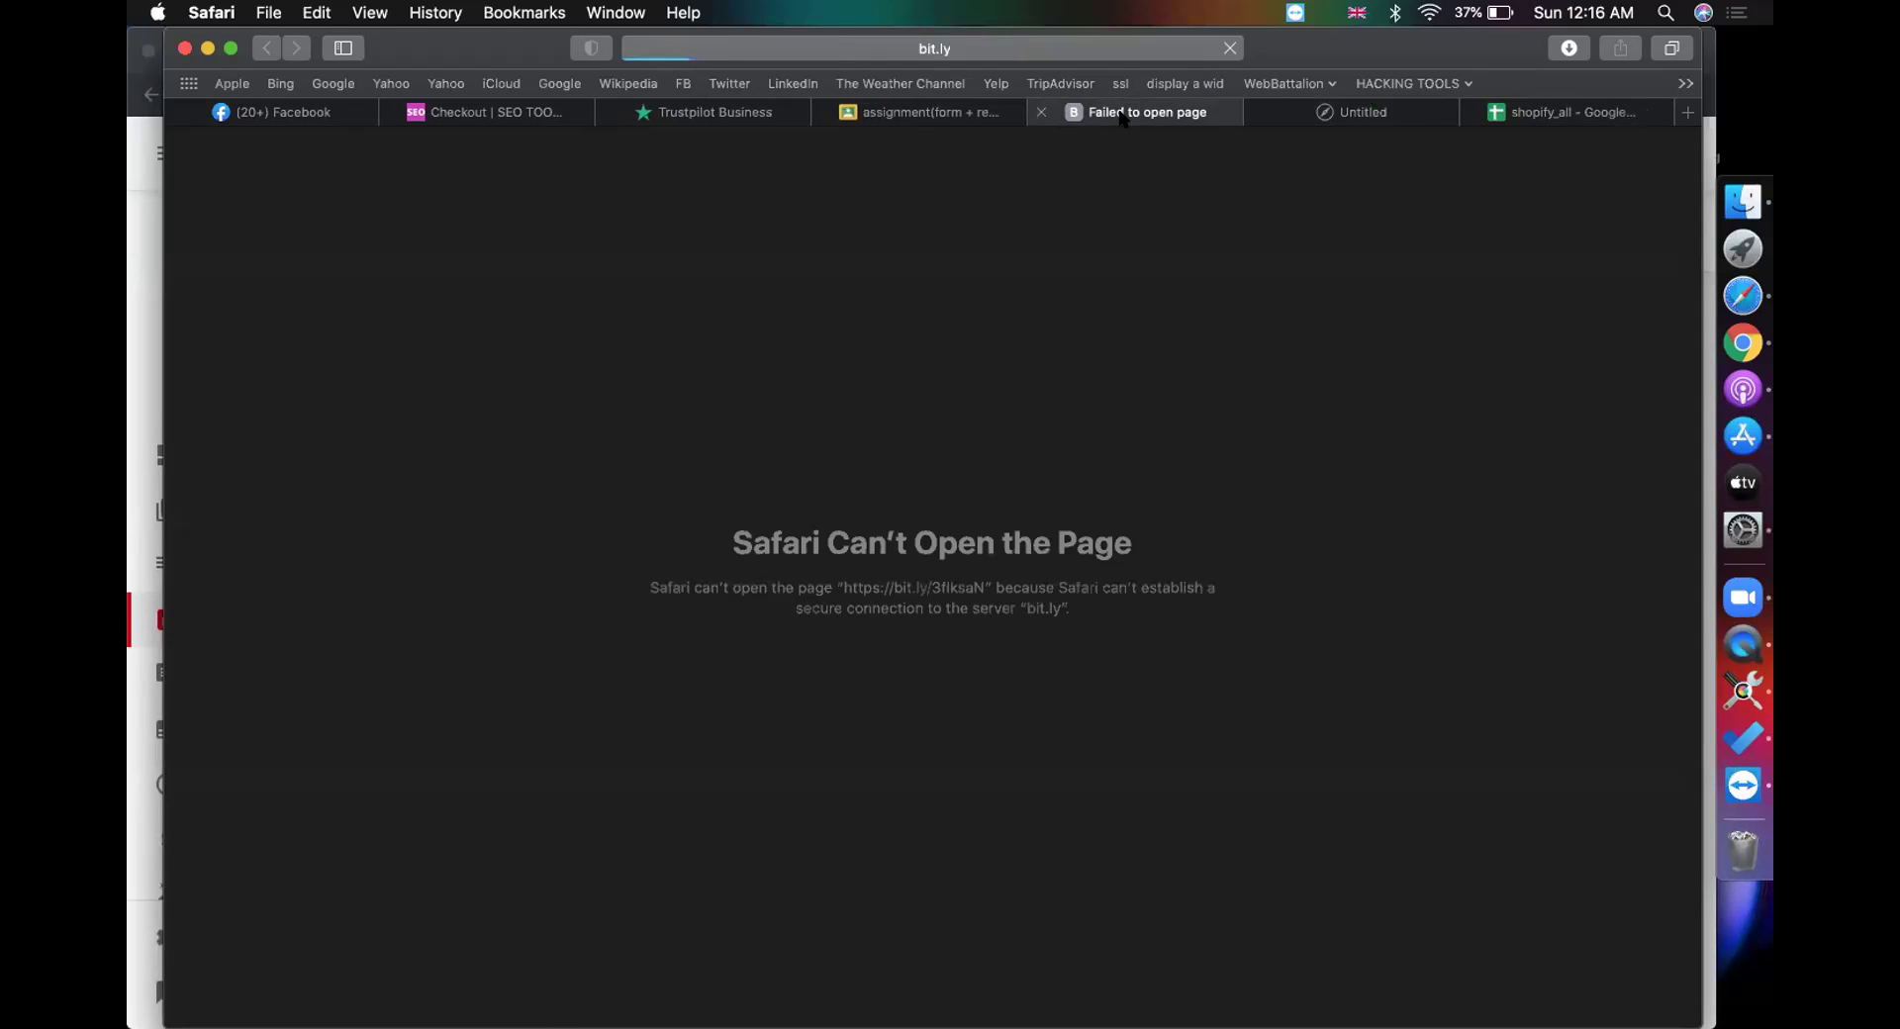
left_click(1313, 117)
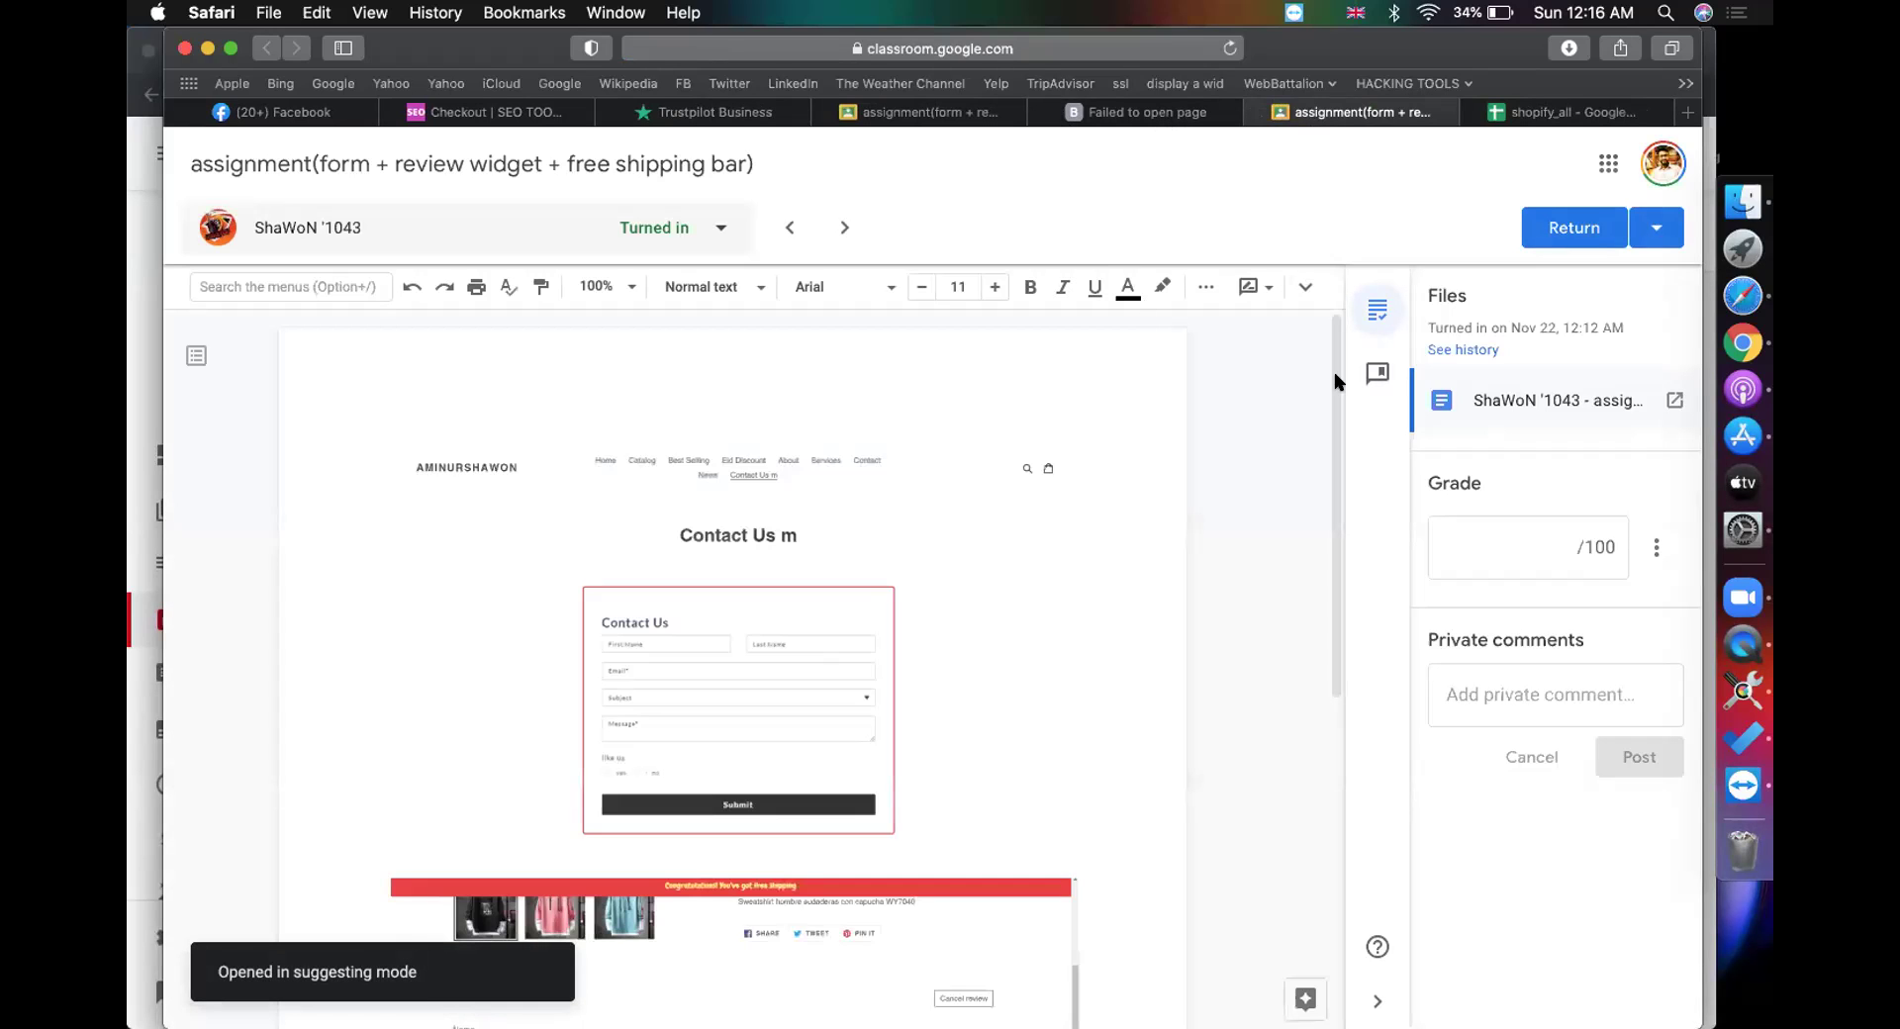
left_click(1577, 117)
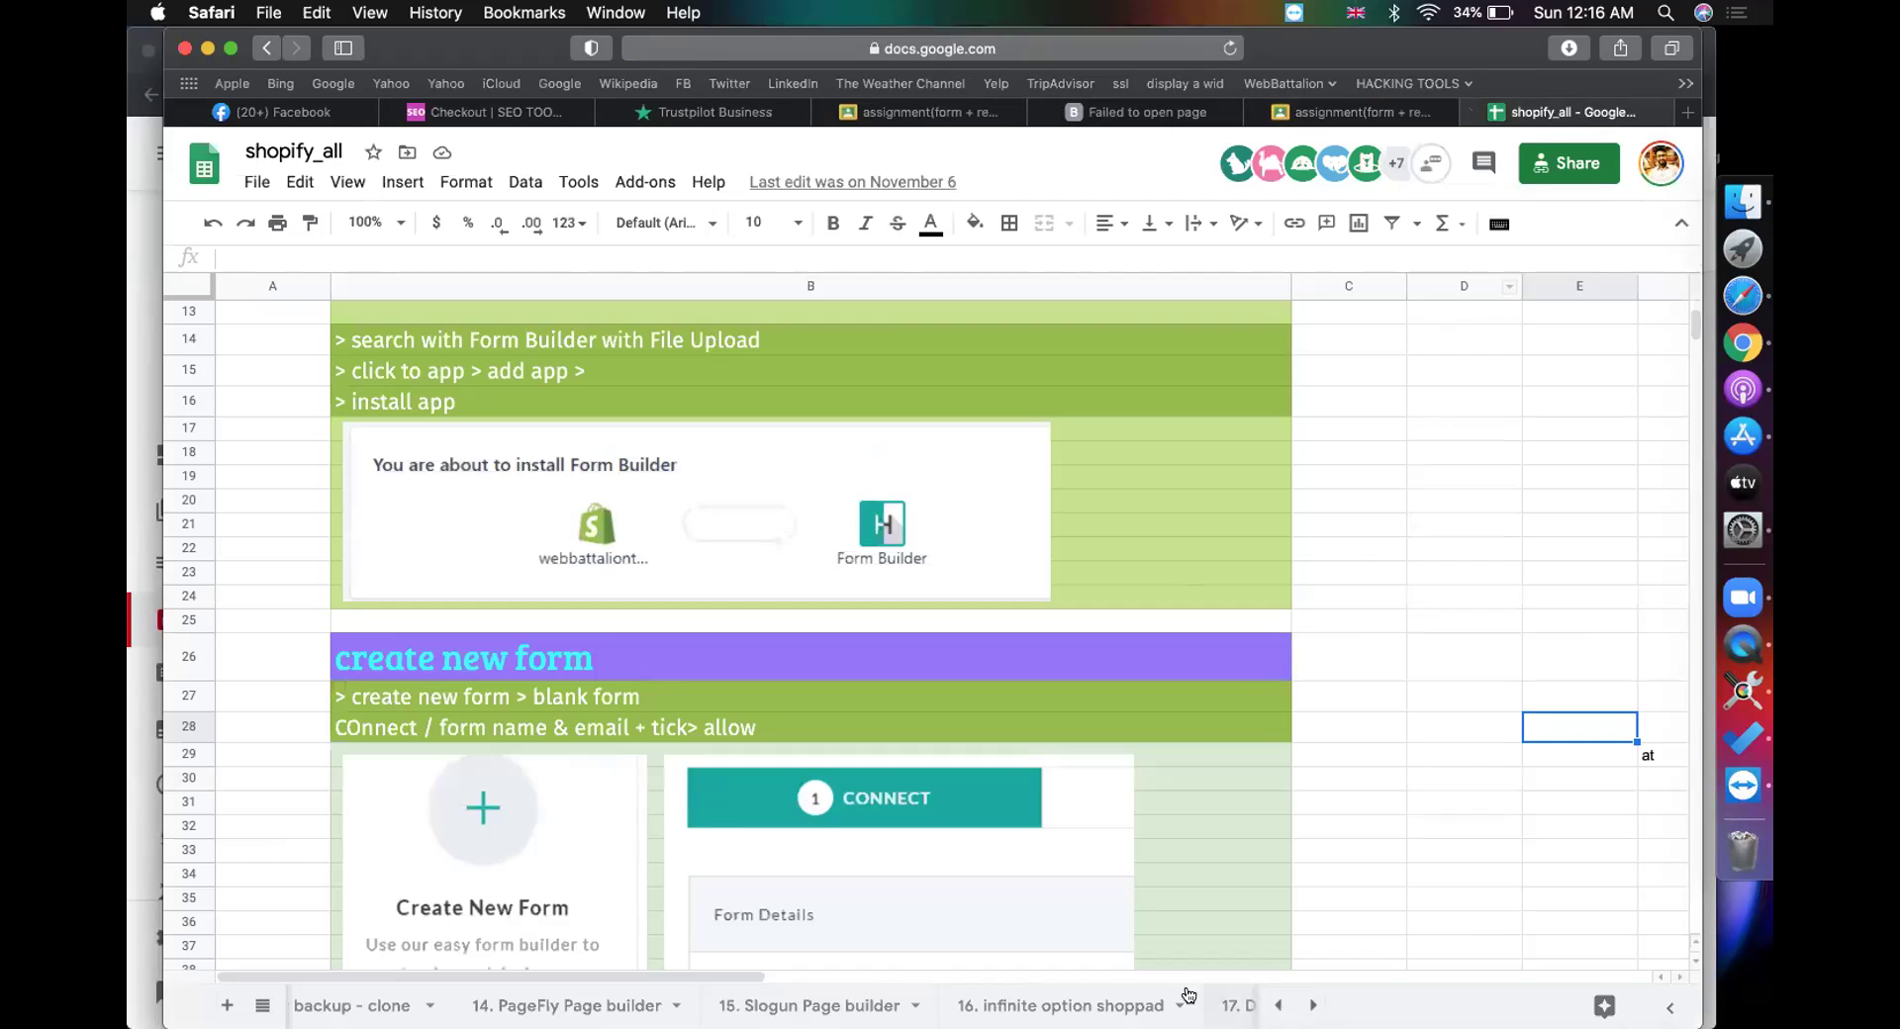
scroll(772, 1006, "right", 5)
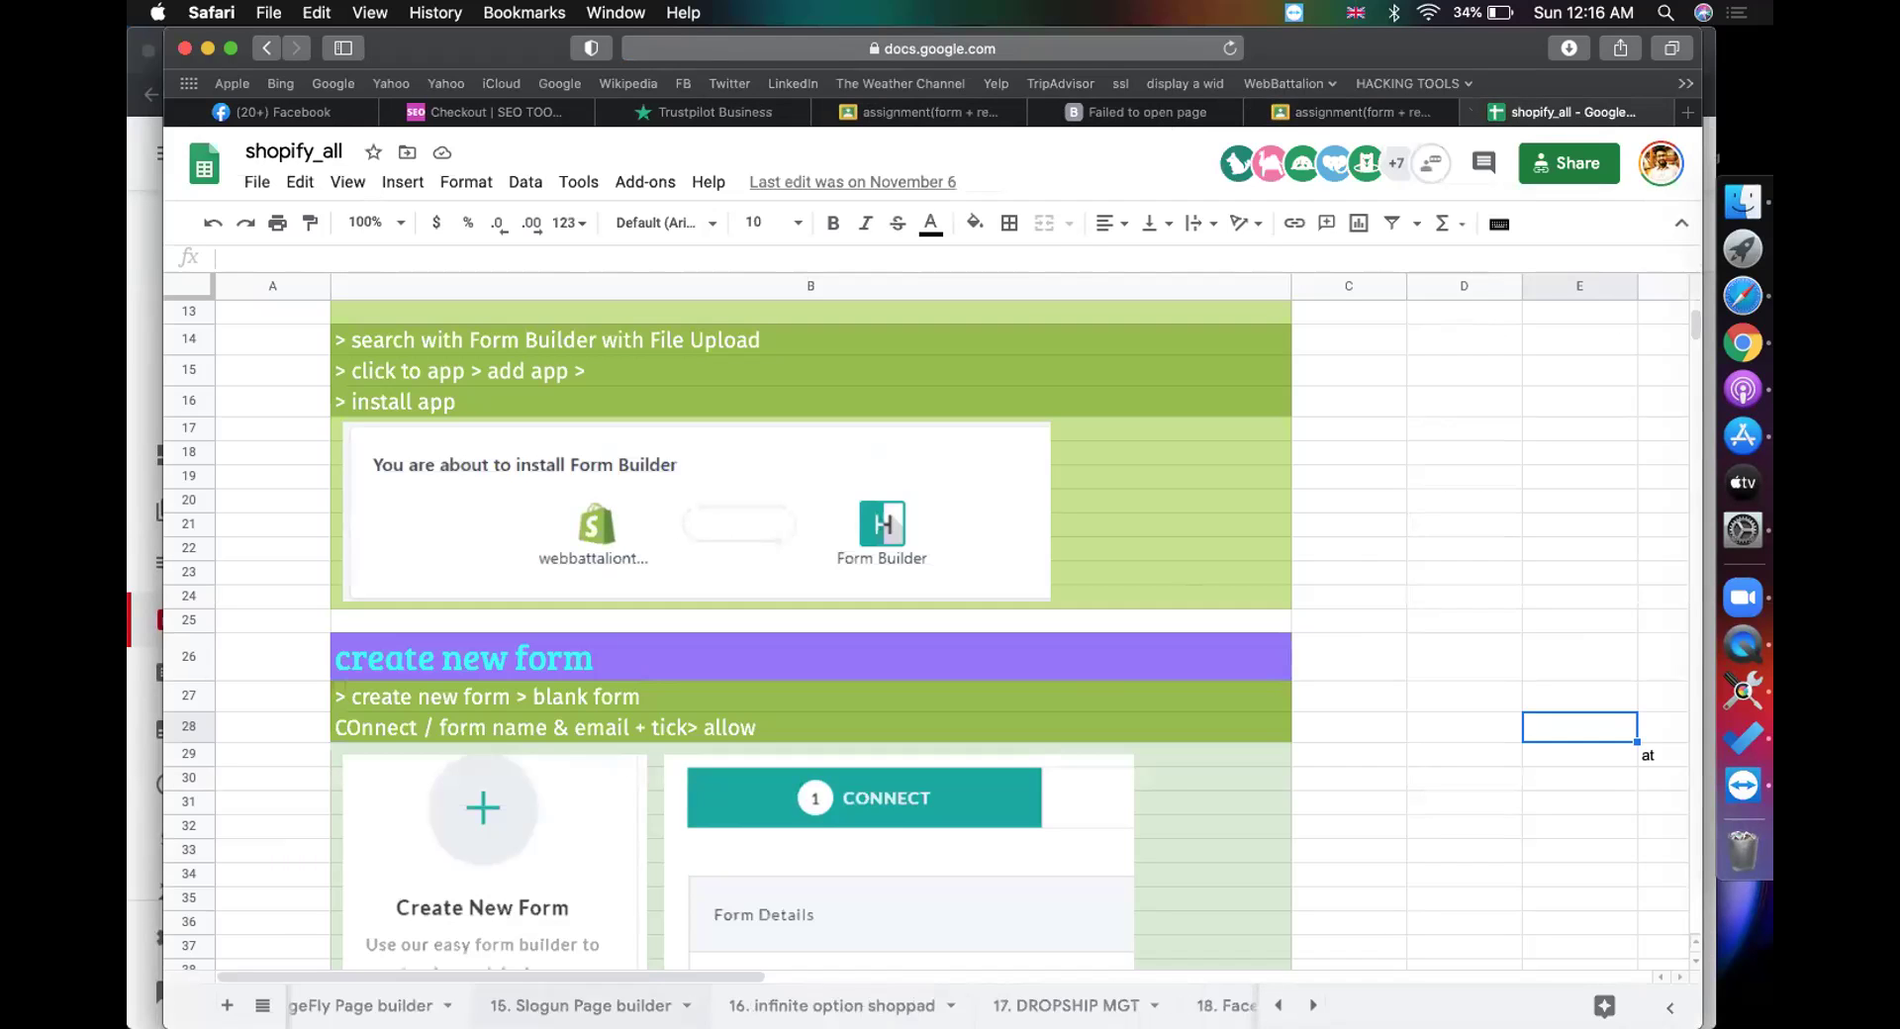
left_click(1148, 1006)
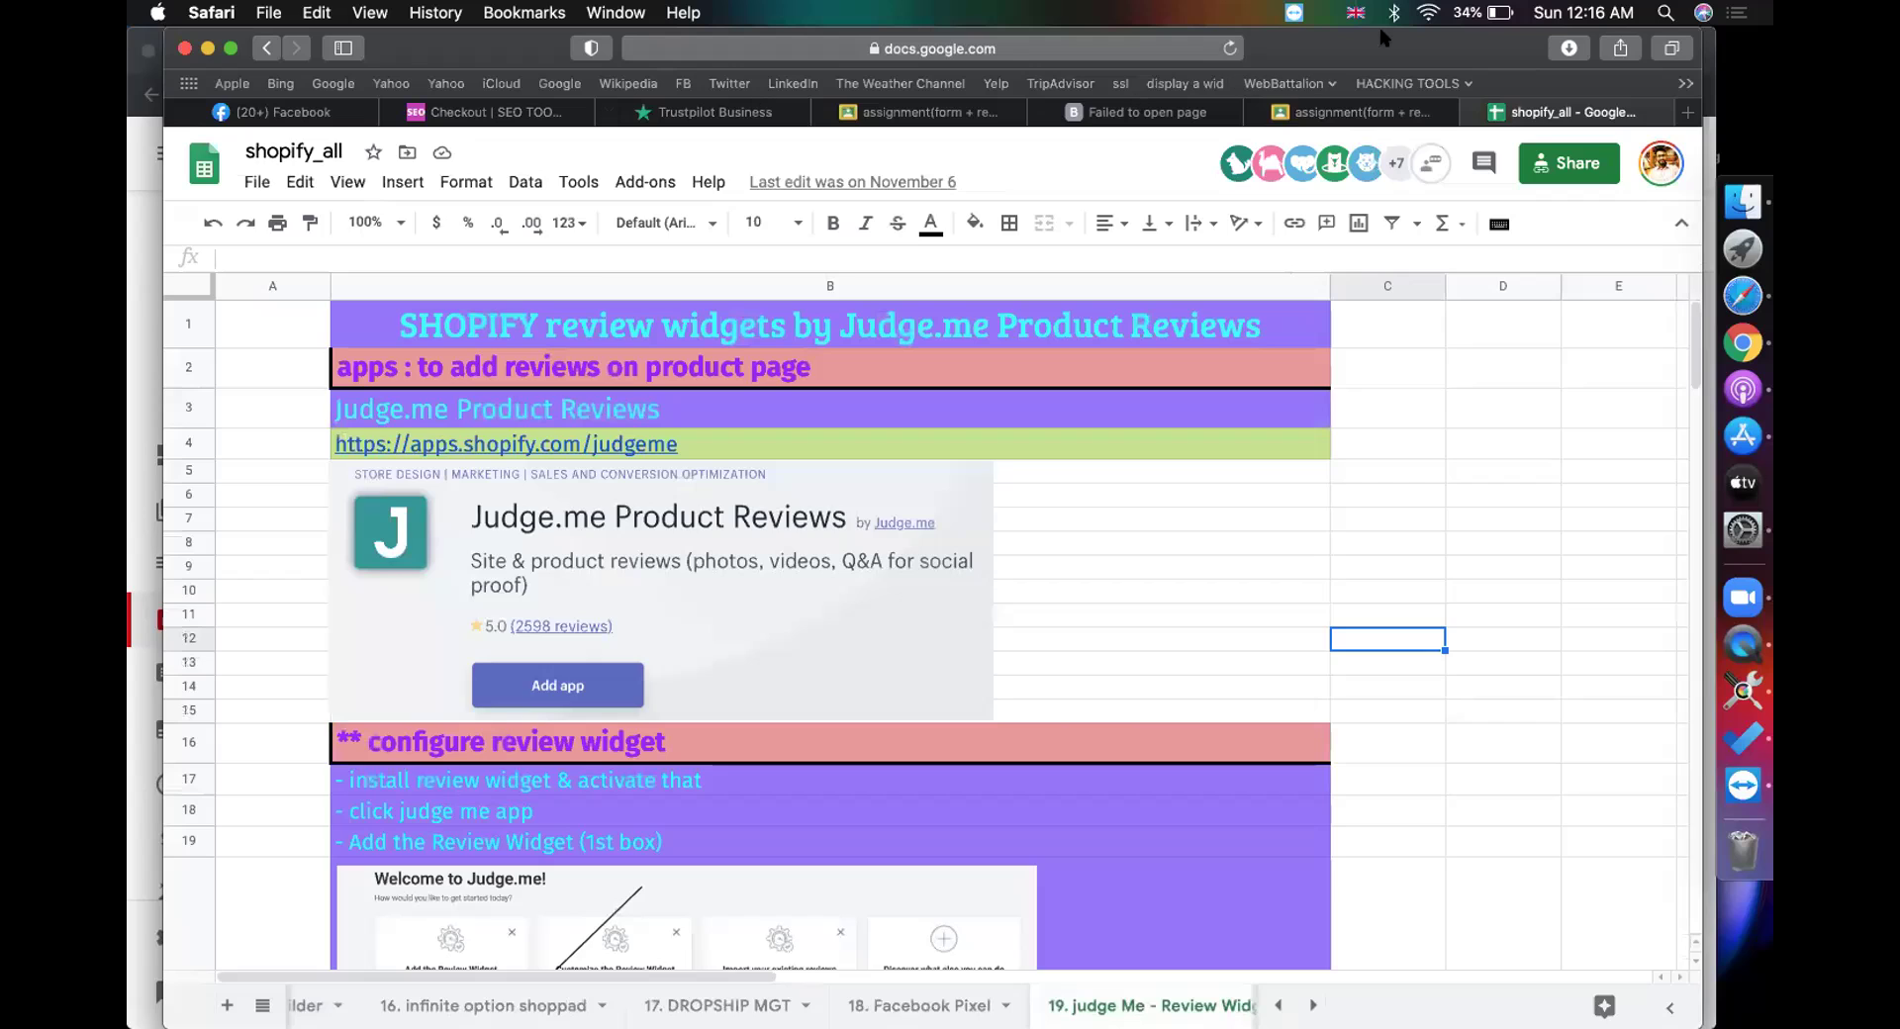
left_click(1333, 112)
scroll(1104, 413, "down", 2)
scroll(1104, 413, "down", 5)
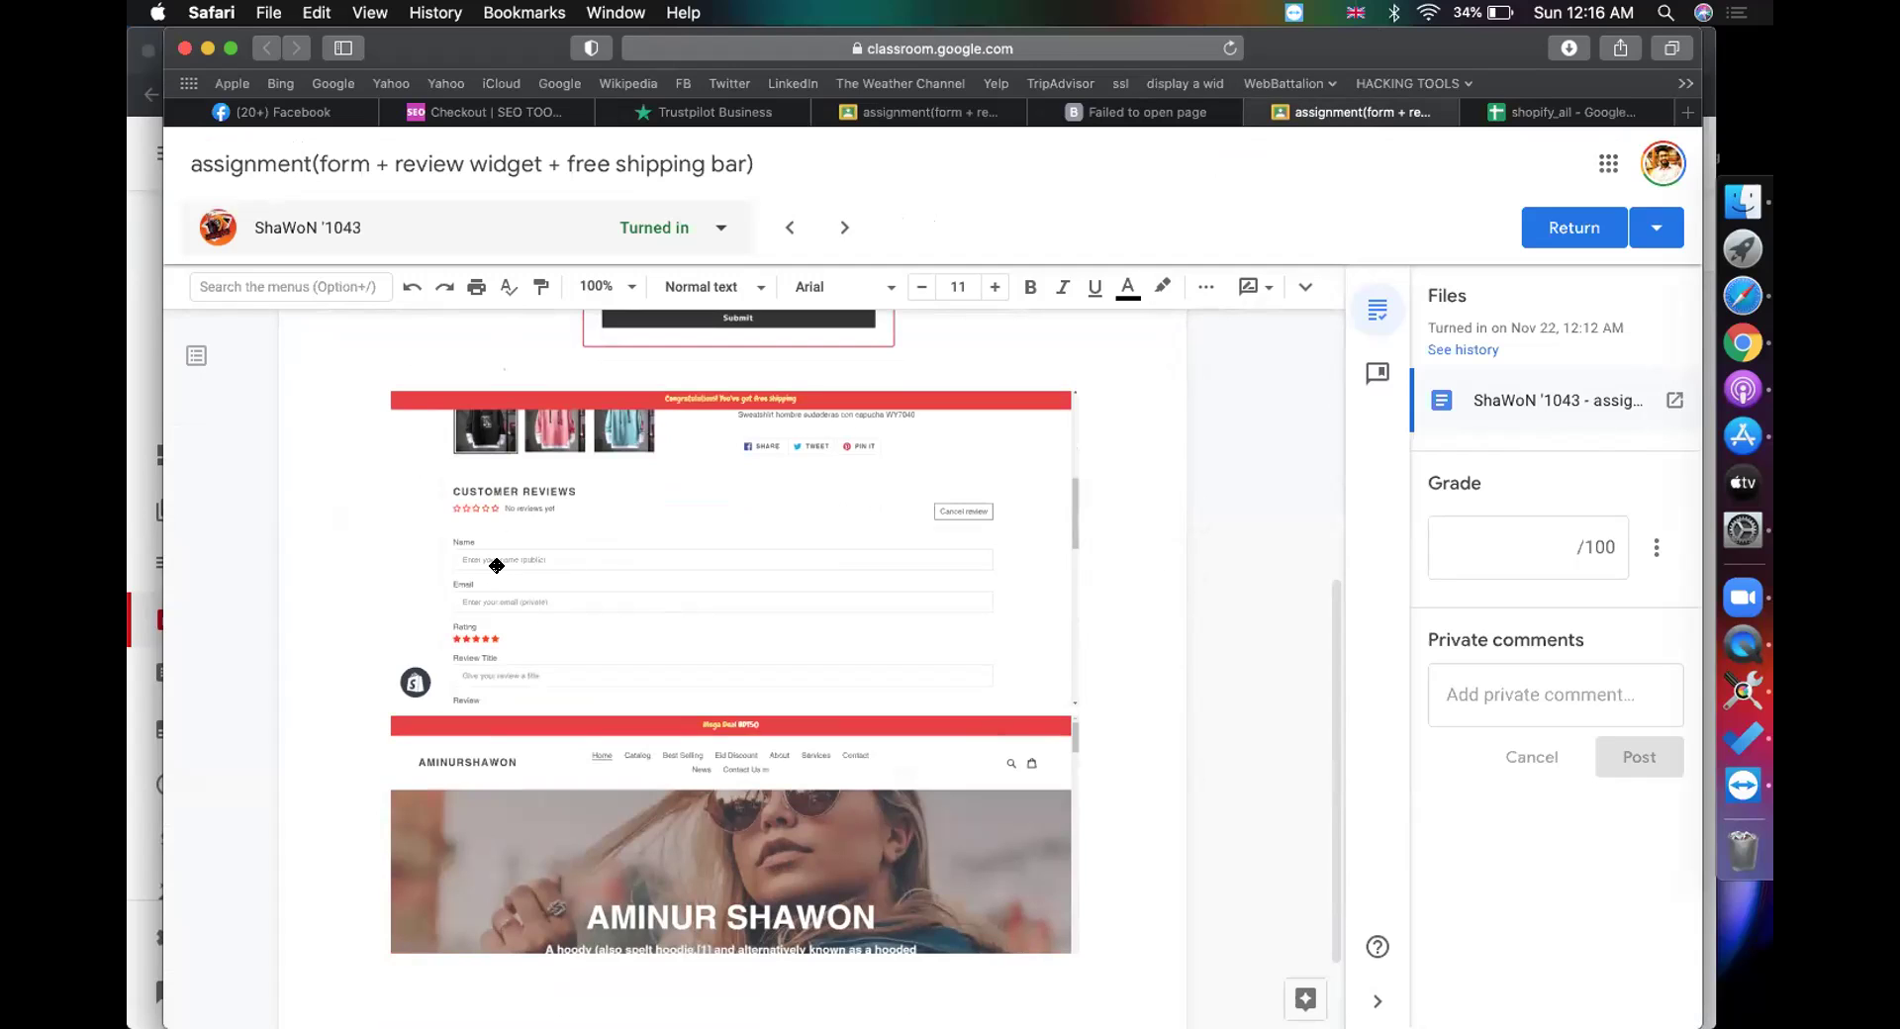
scroll(548, 531, "up", 2)
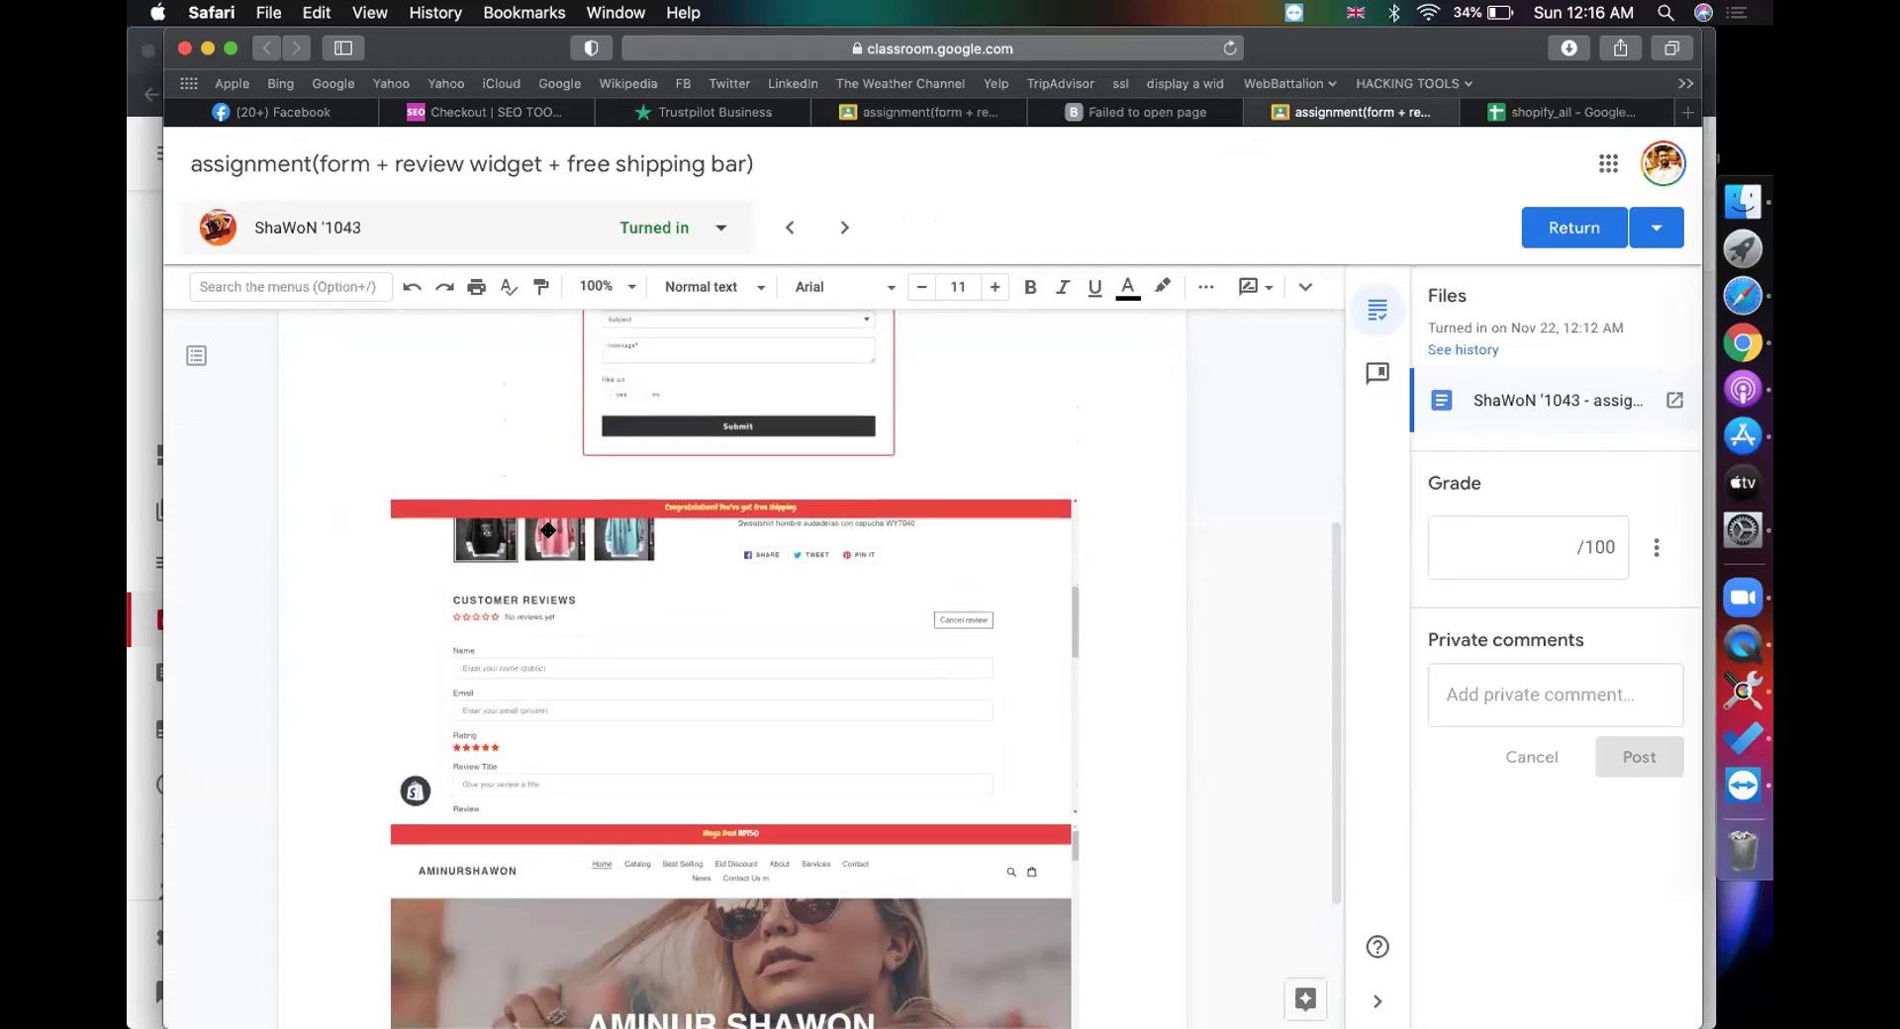
Step: Return to the Student work list and scroll down to the Graded section
left_click(894, 112)
scroll(519, 694, "down", 10)
scroll(519, 699, "down", 10)
Step: Open the graded student's shopify document from their submission details and scroll through it
left_click(486, 906)
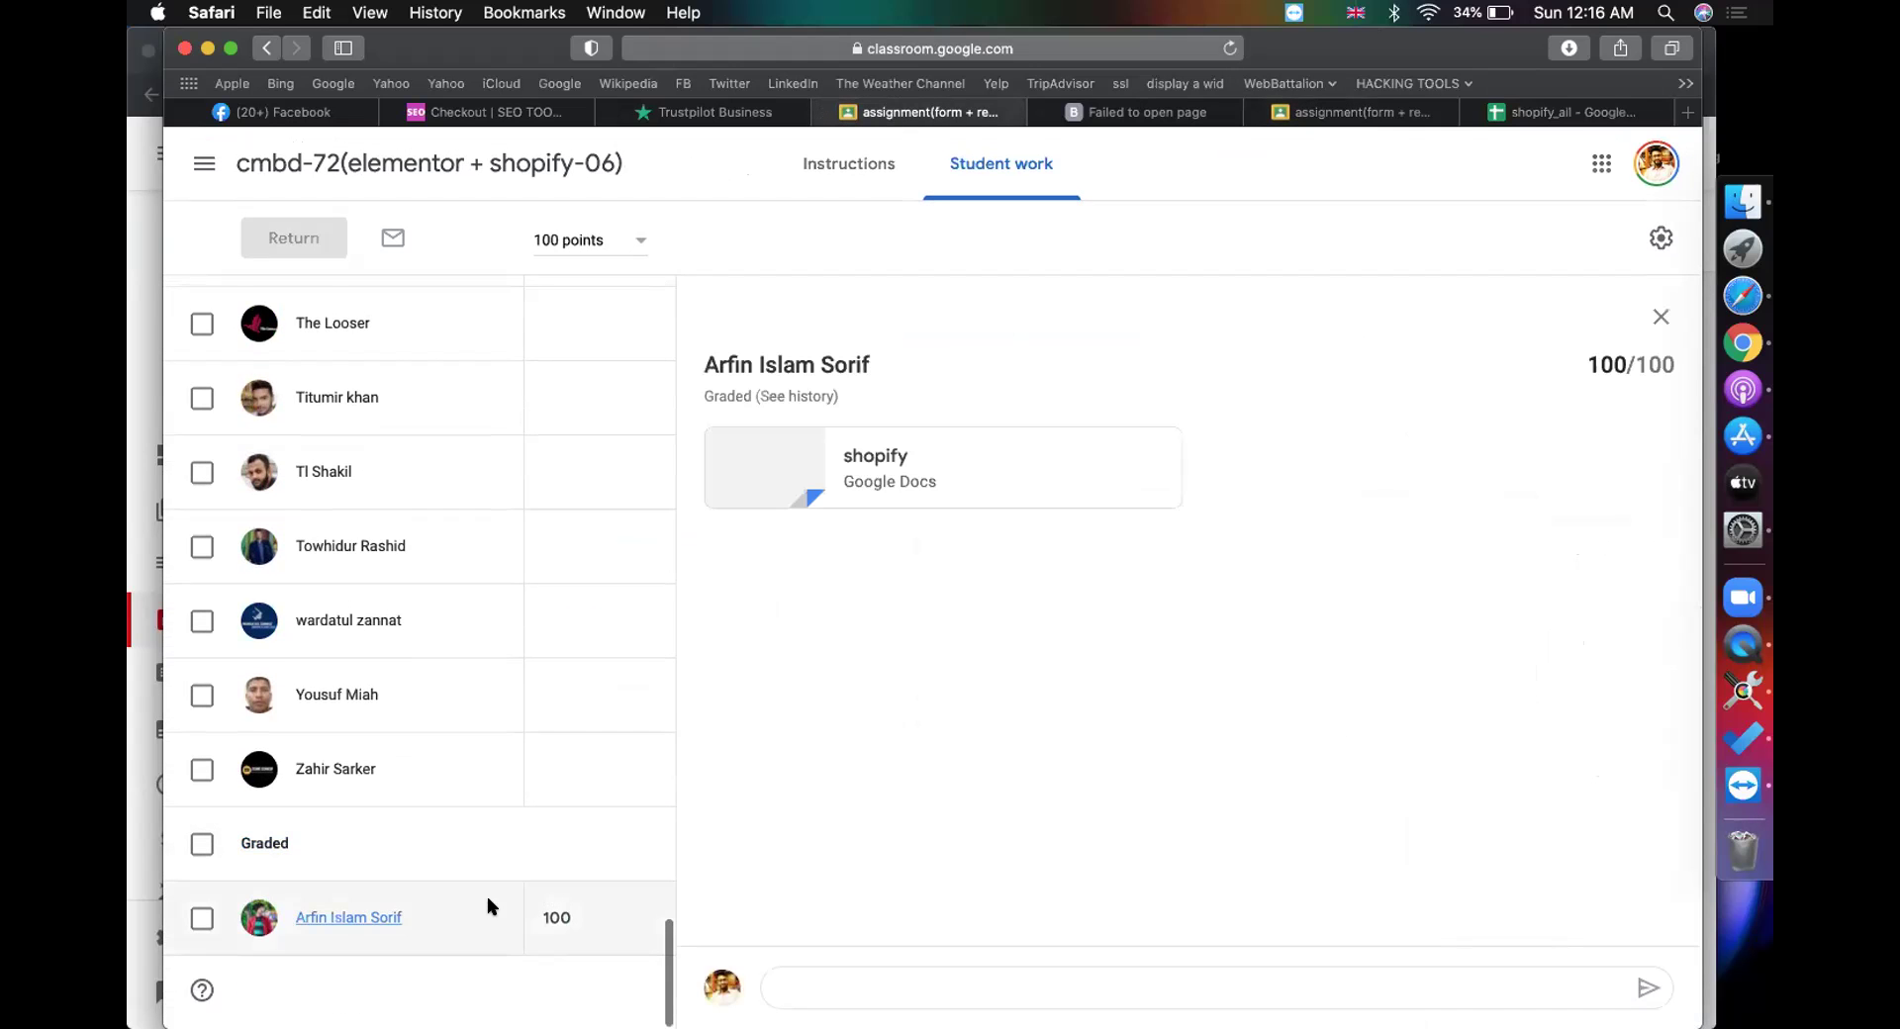
left_click(856, 457)
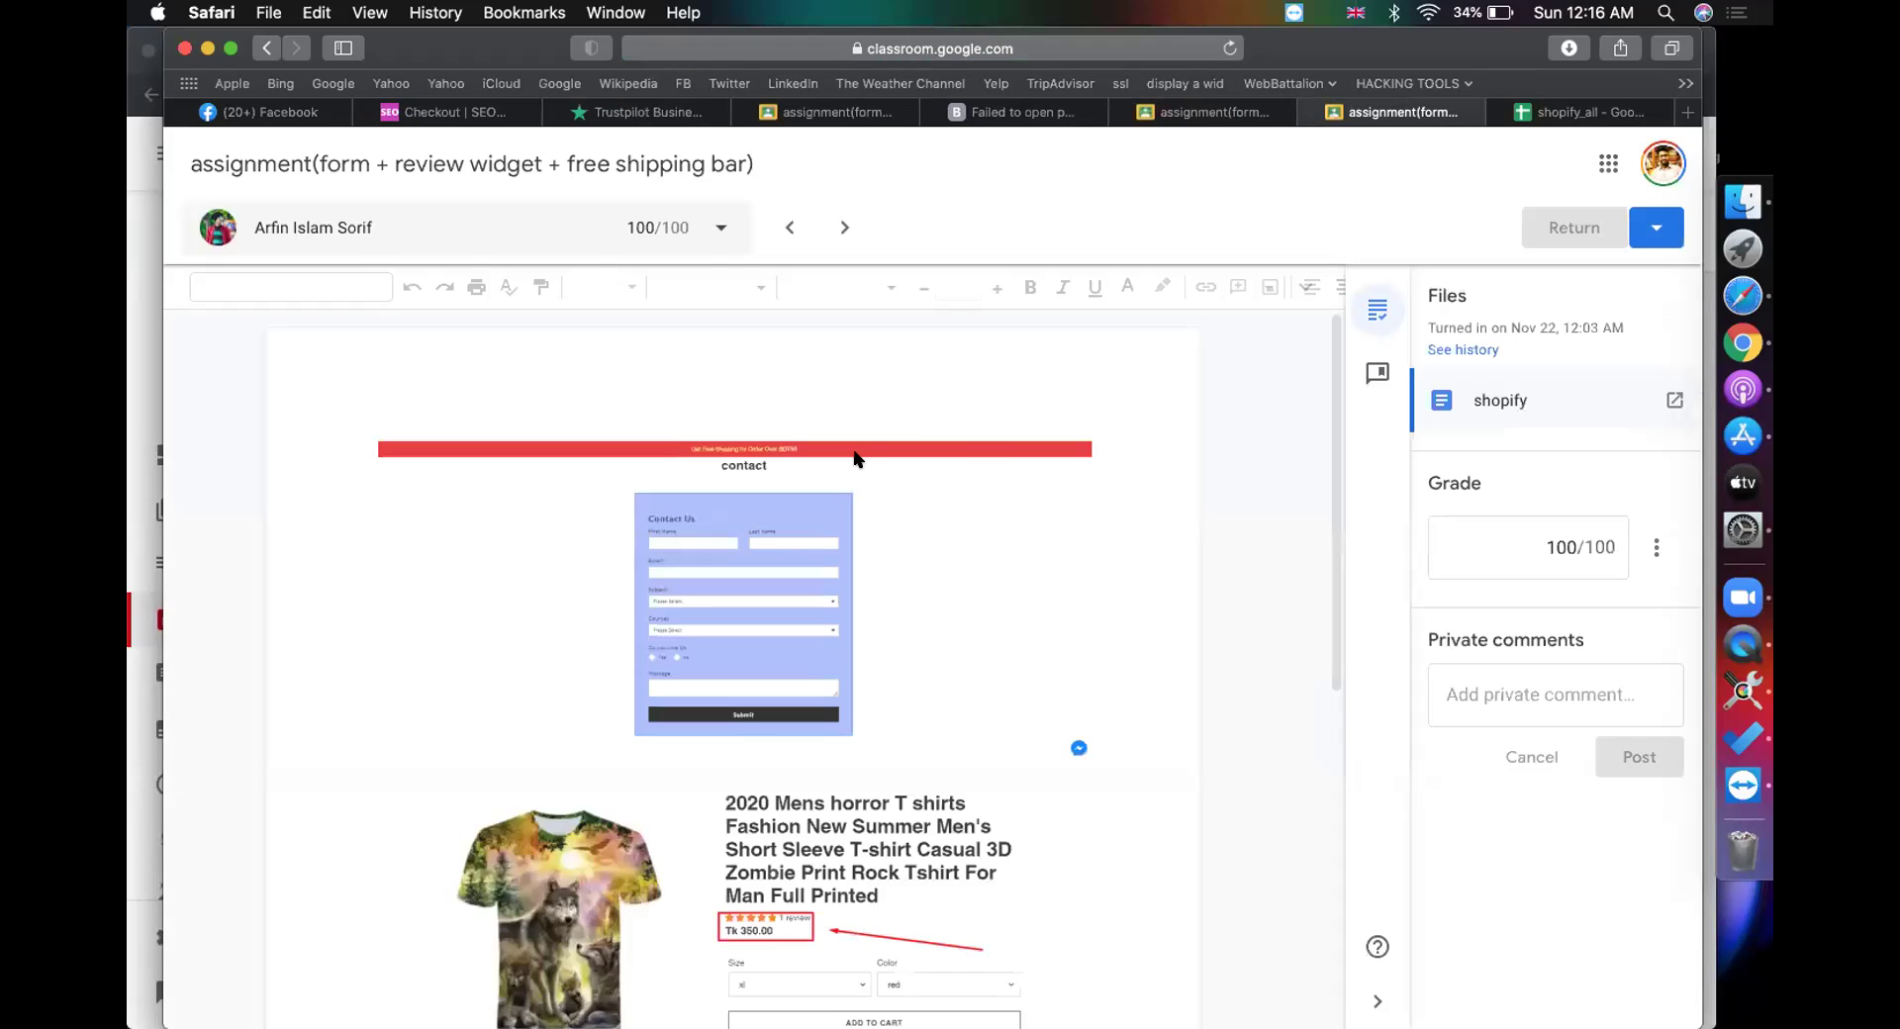
scroll(887, 586, "down", 5)
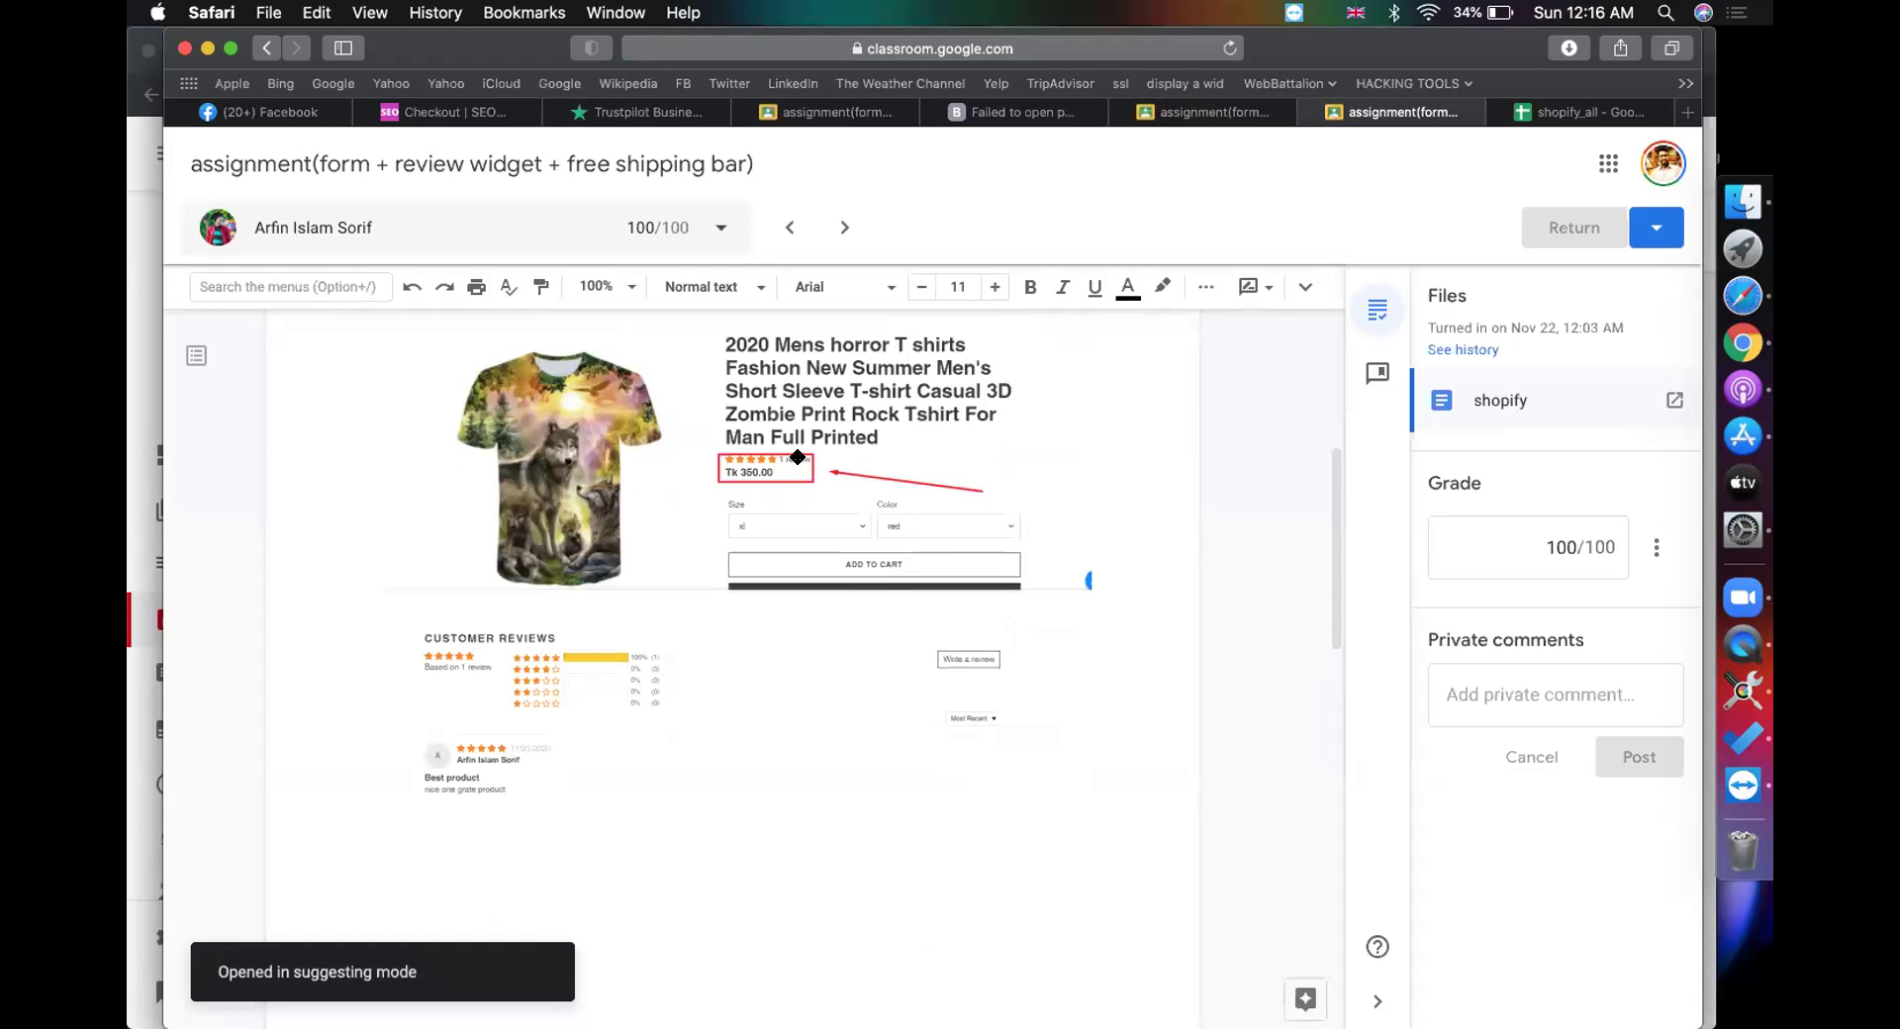
Step: Give the other student's submission a grade of 8 and return it
left_click(1188, 104)
scroll(712, 620, "down", 3)
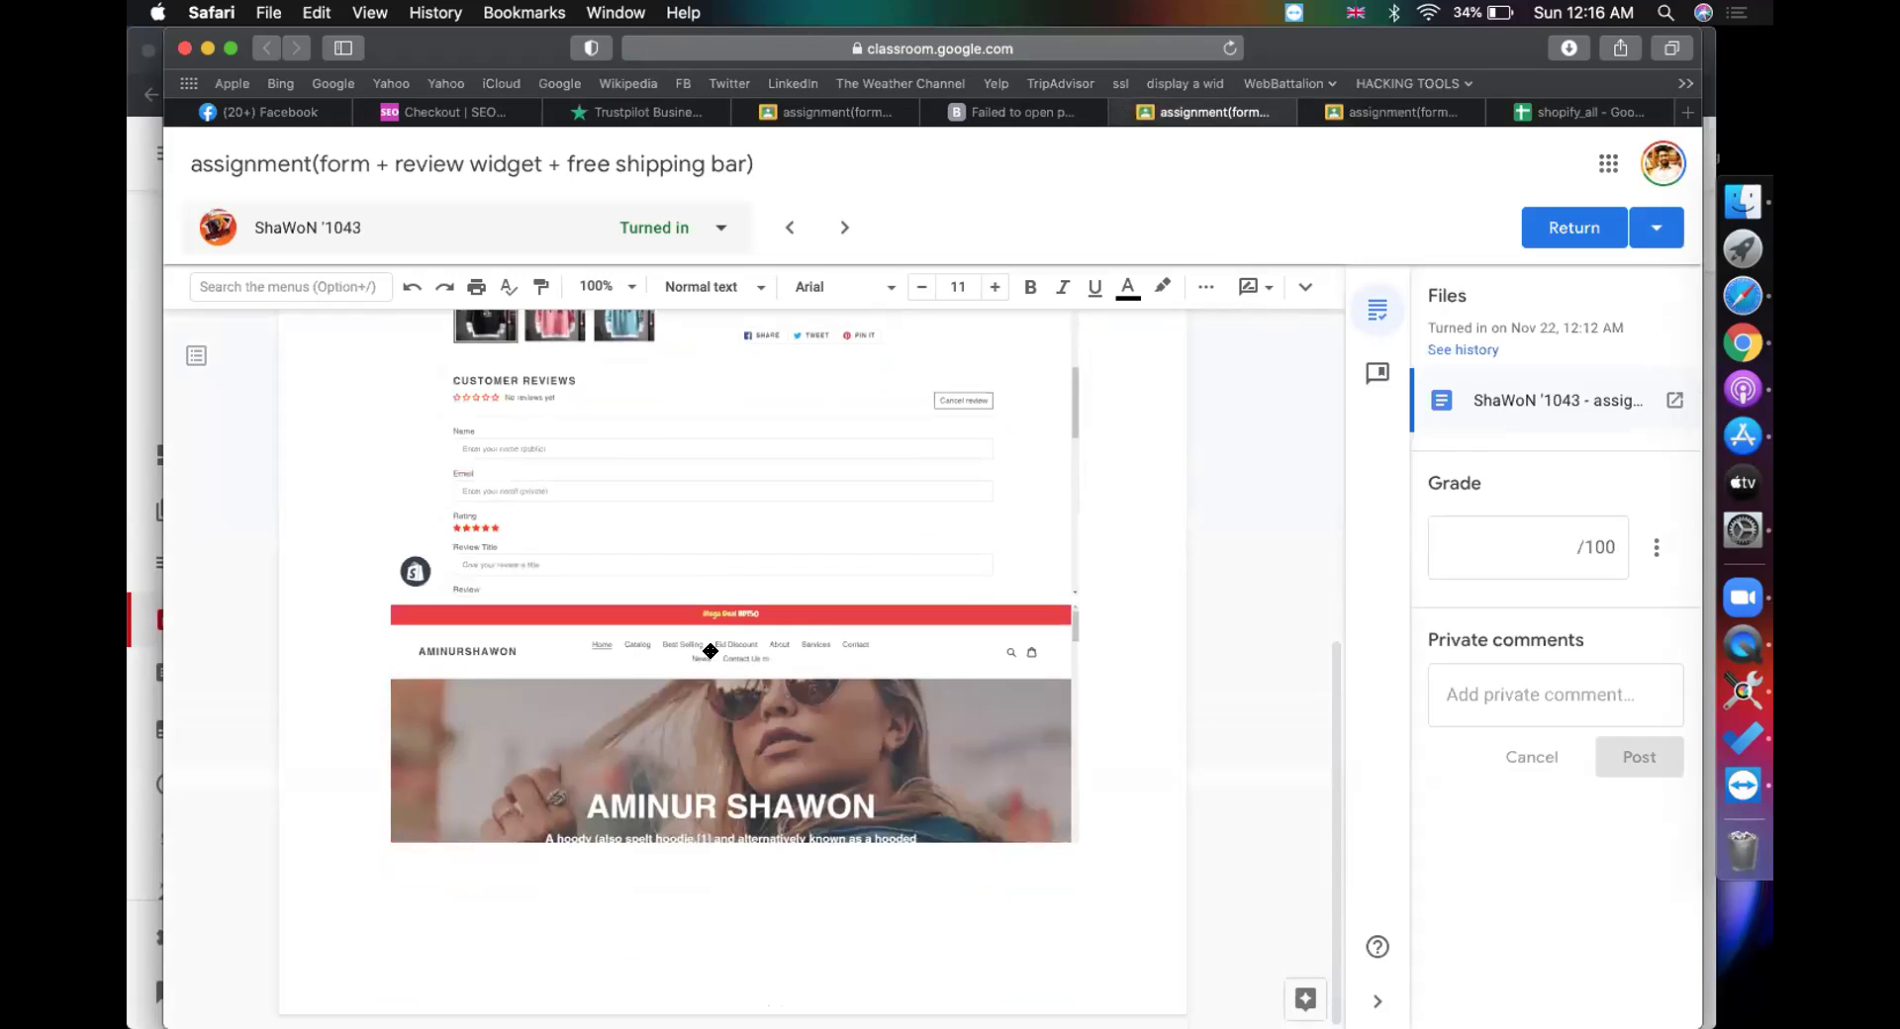
left_click(1446, 542)
type("8")
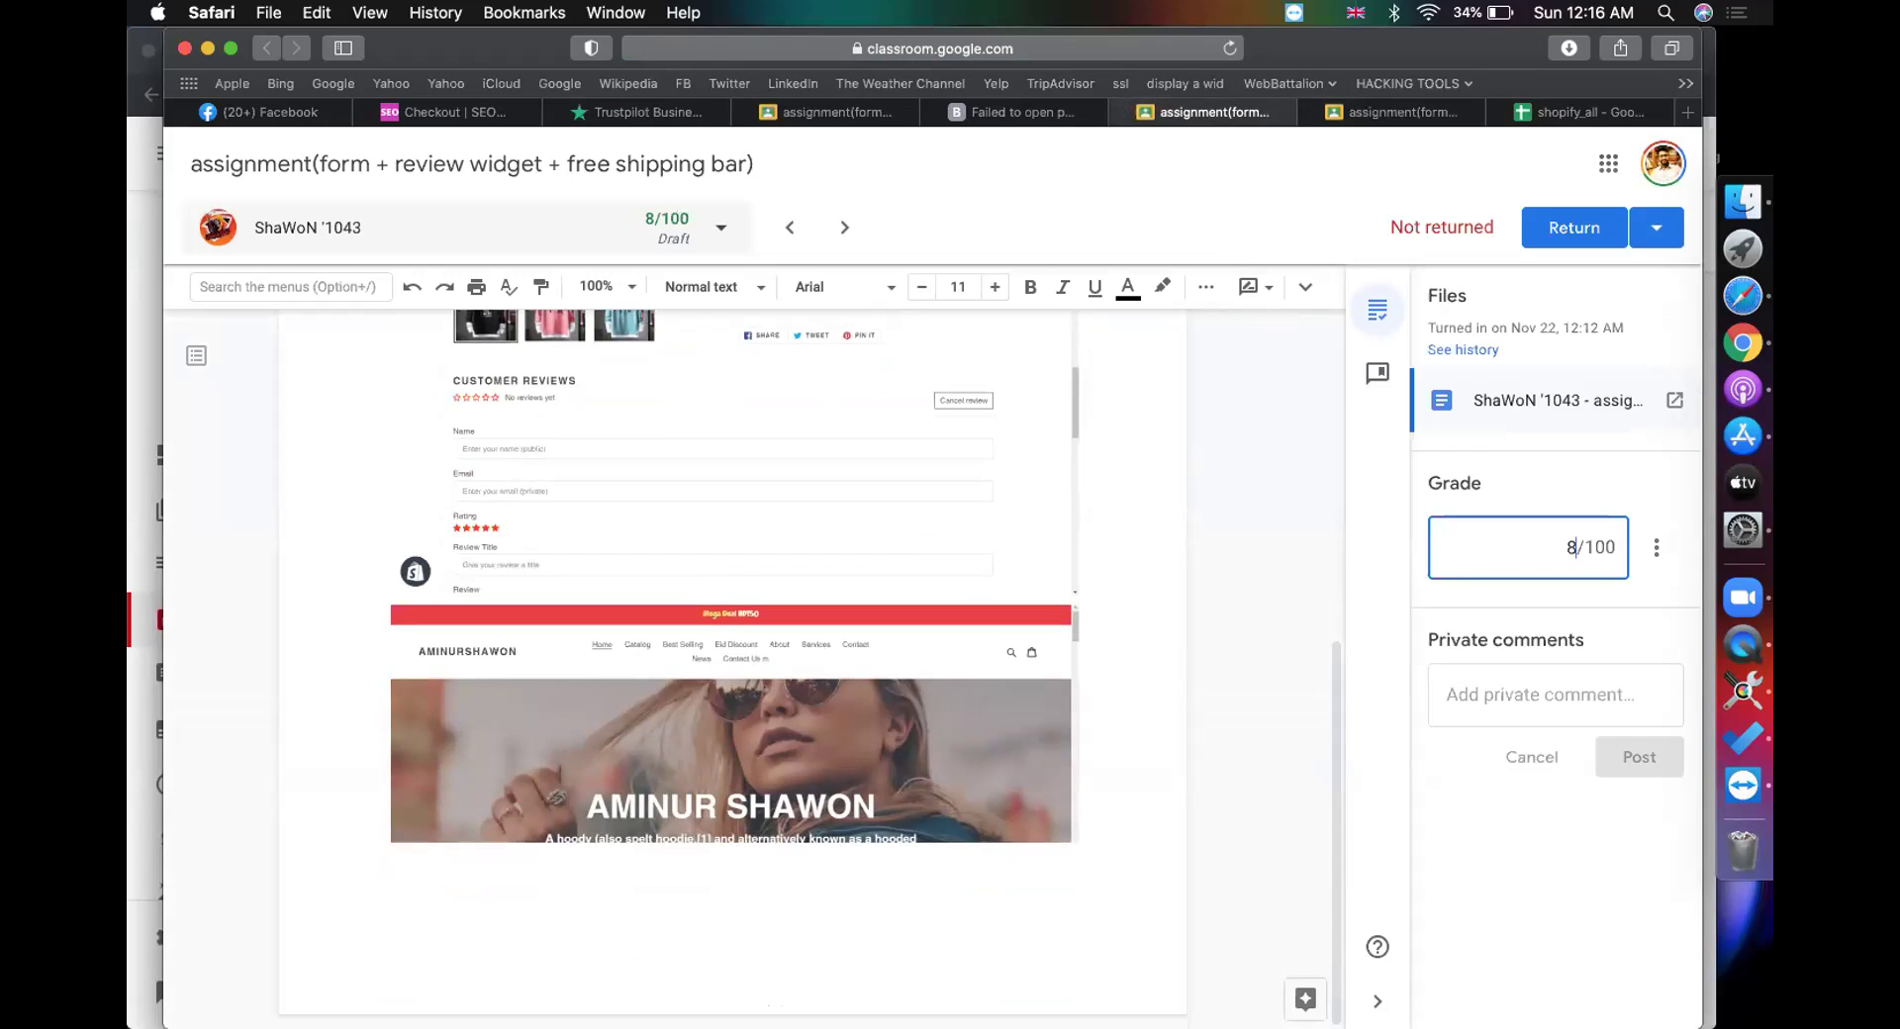
left_click(1574, 227)
left_click(1128, 664)
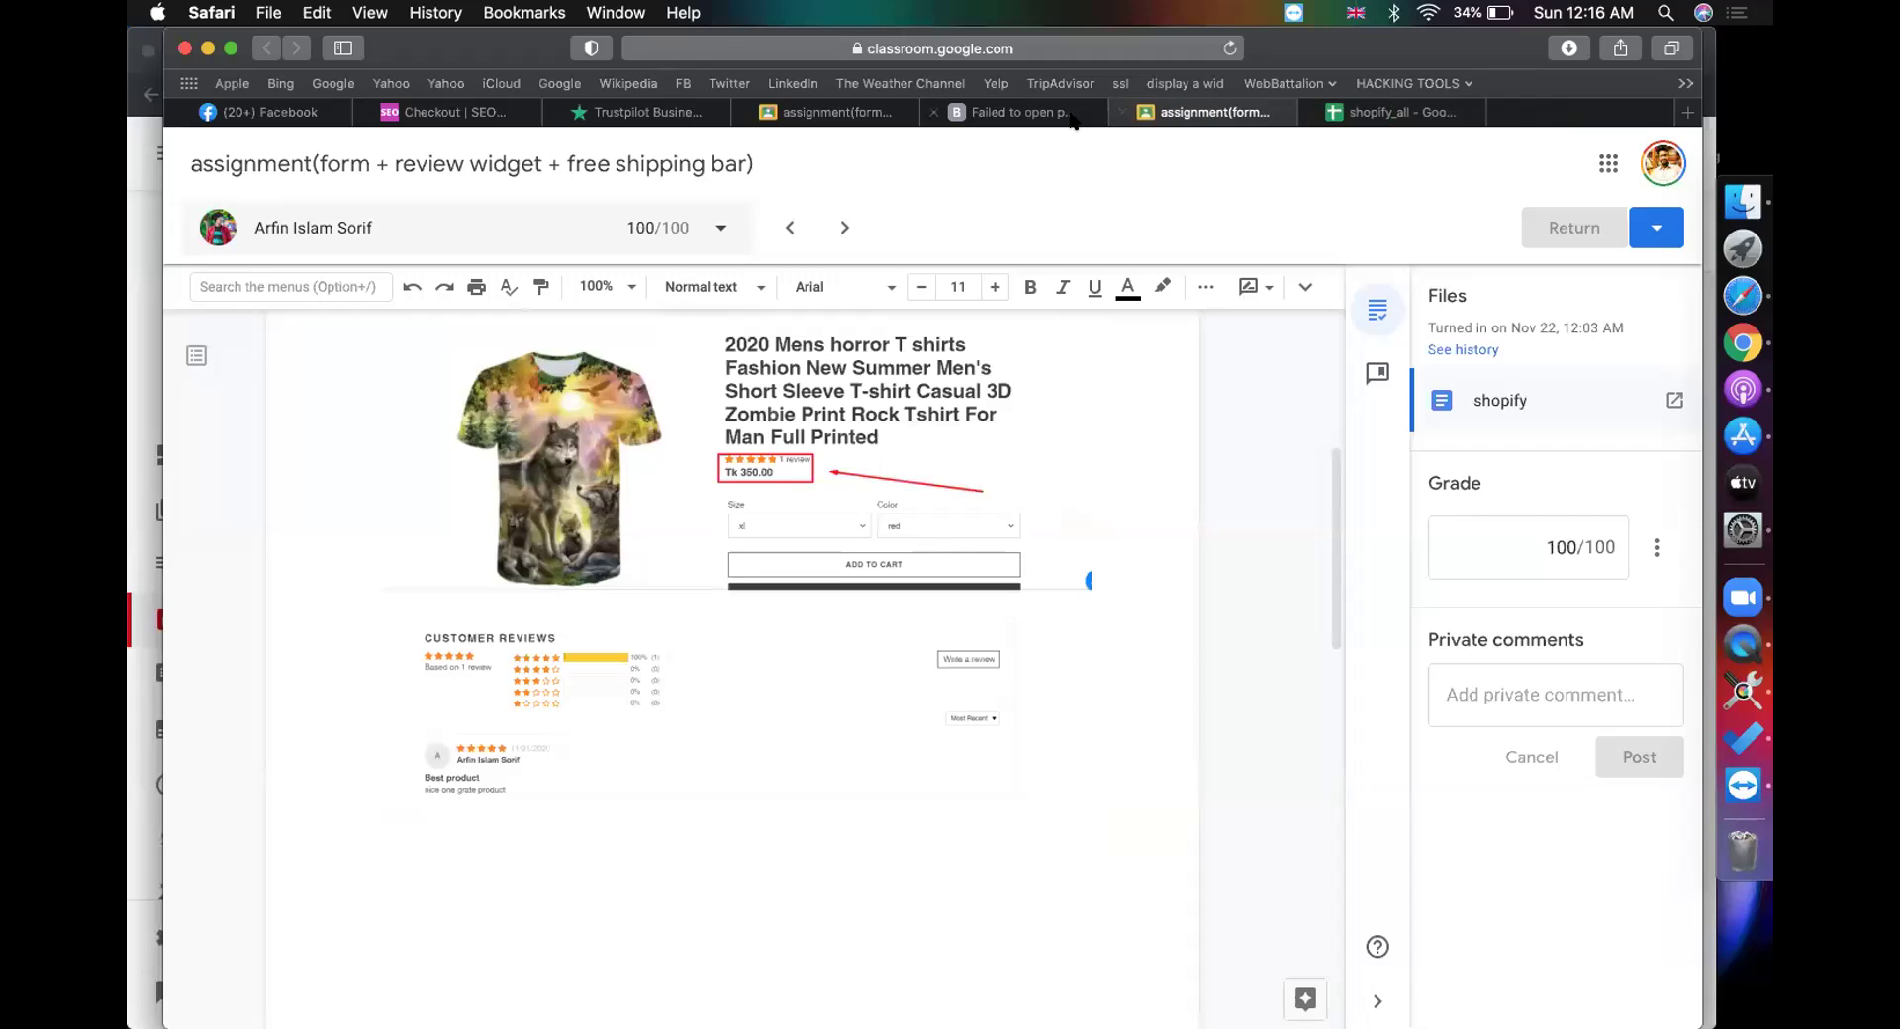
Step: Close the 'Failed to open page' tab and go back to the Student work list
left_click(1073, 115)
left_click(933, 112)
left_click(871, 111)
scroll(551, 423, "up", 10)
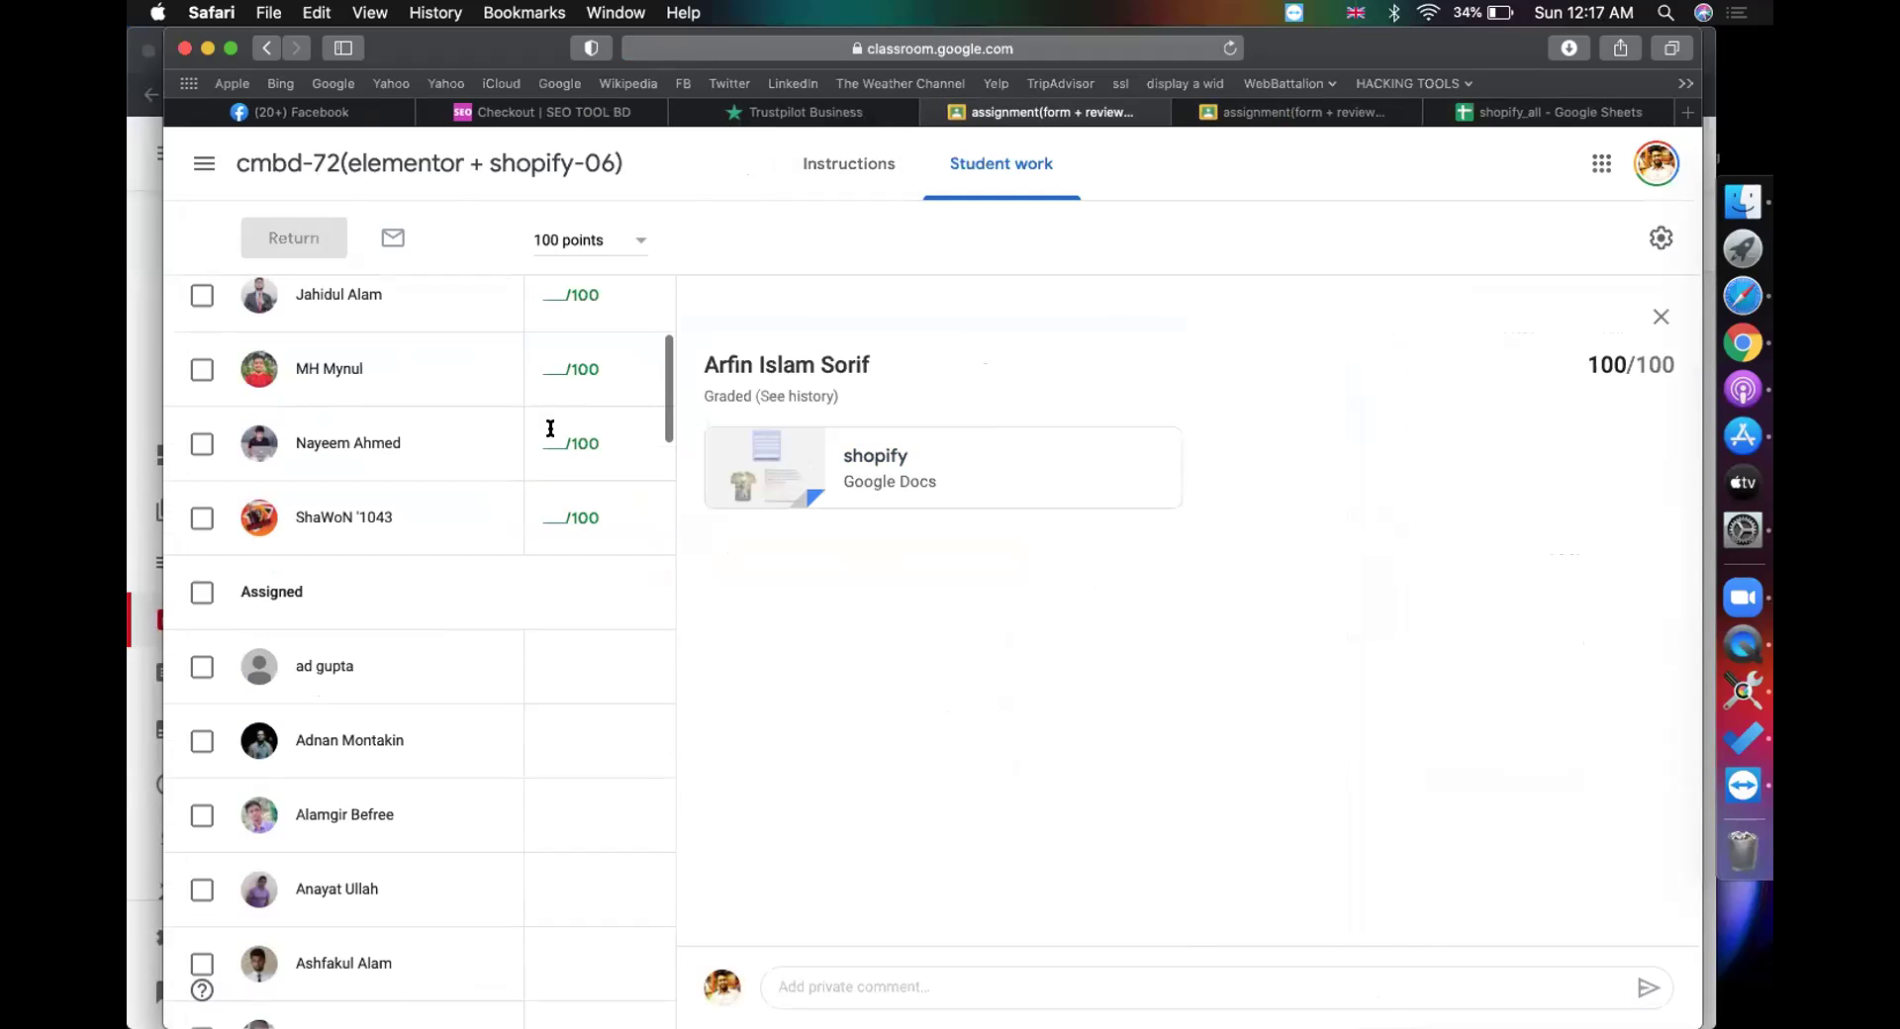
Step: Close the extra submission grading page and the blank loading tab, keeping the Student work overview
left_click(983, 165)
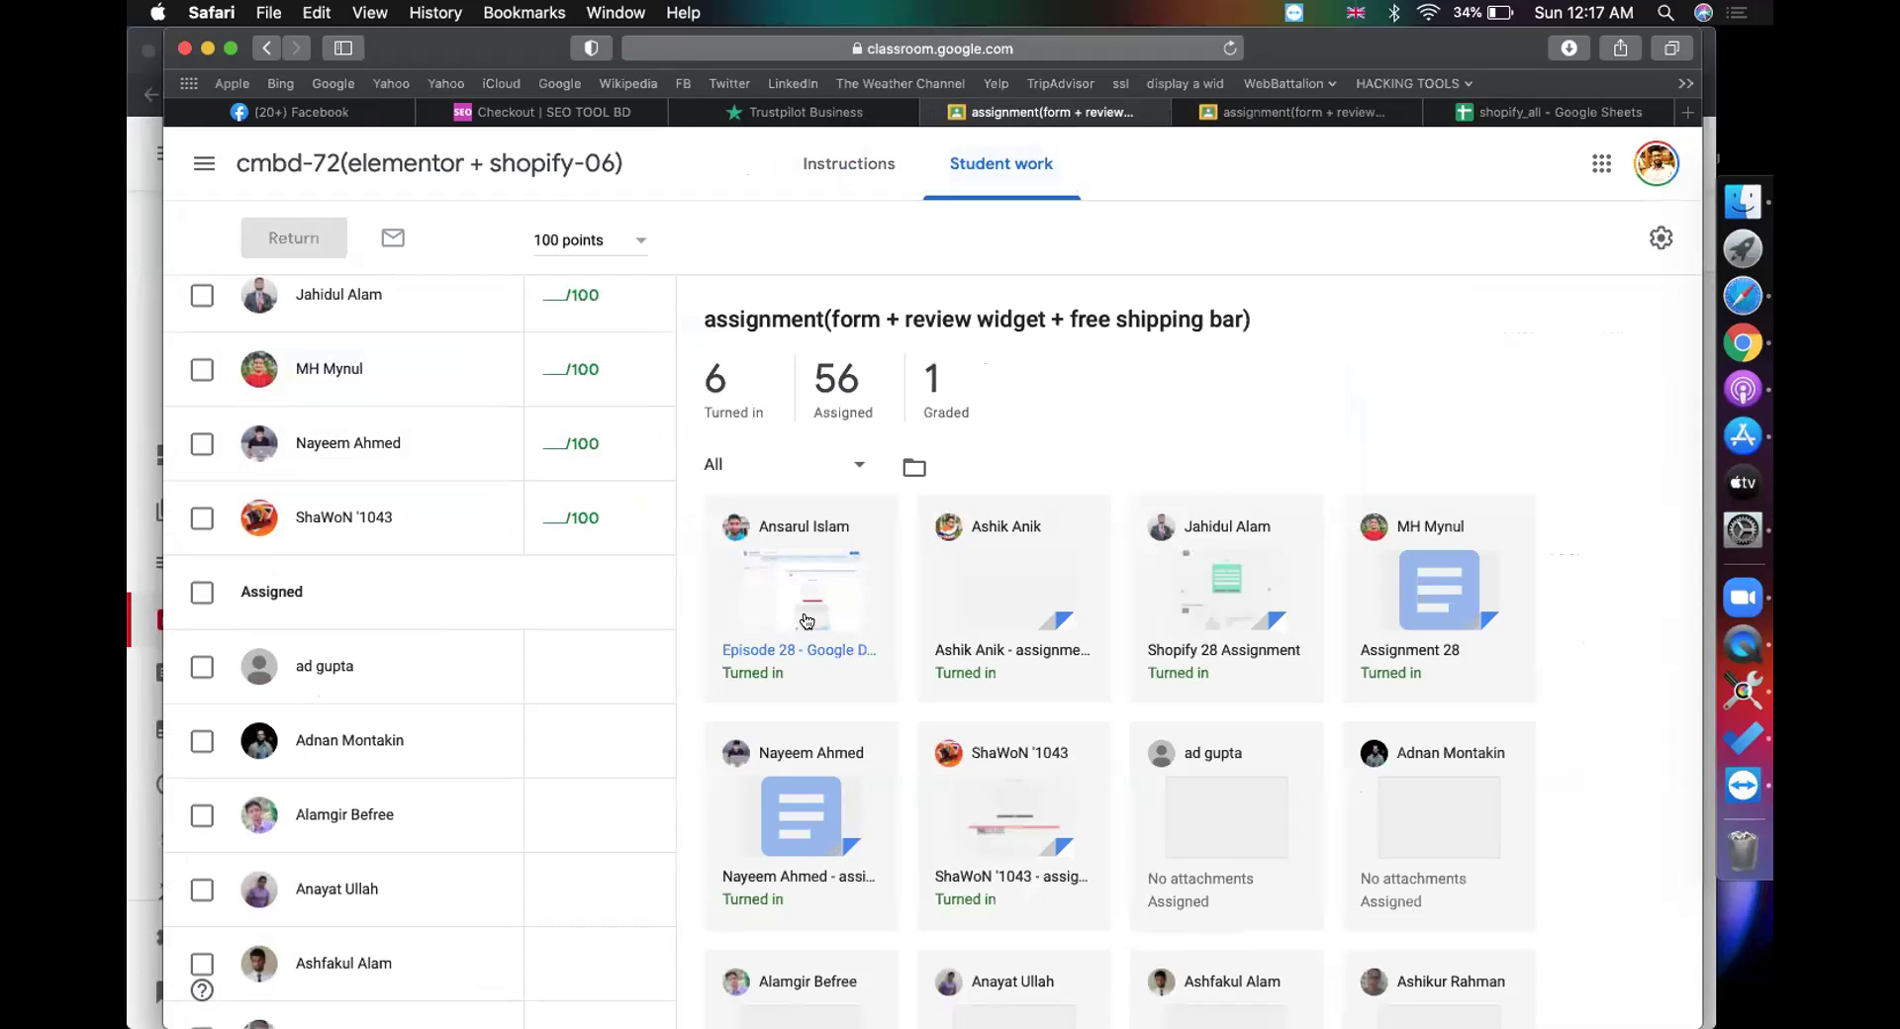
left_click(804, 622)
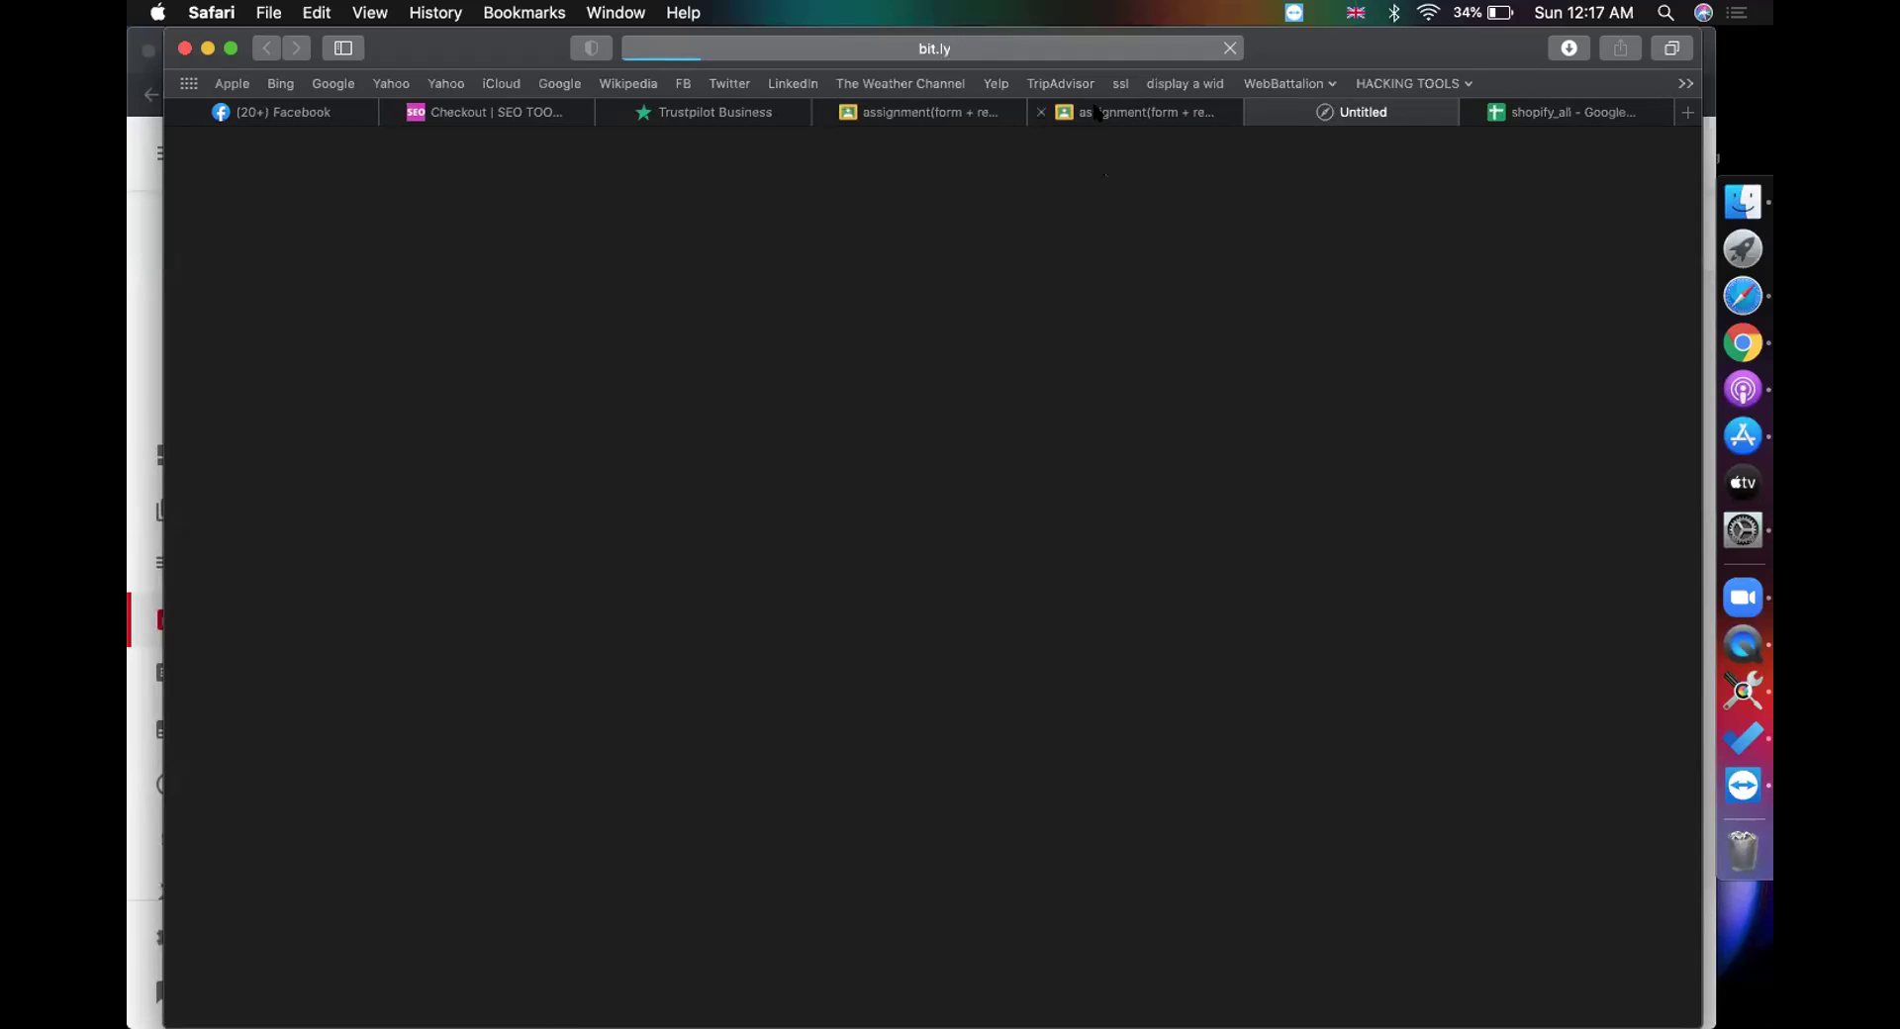
left_click(1096, 112)
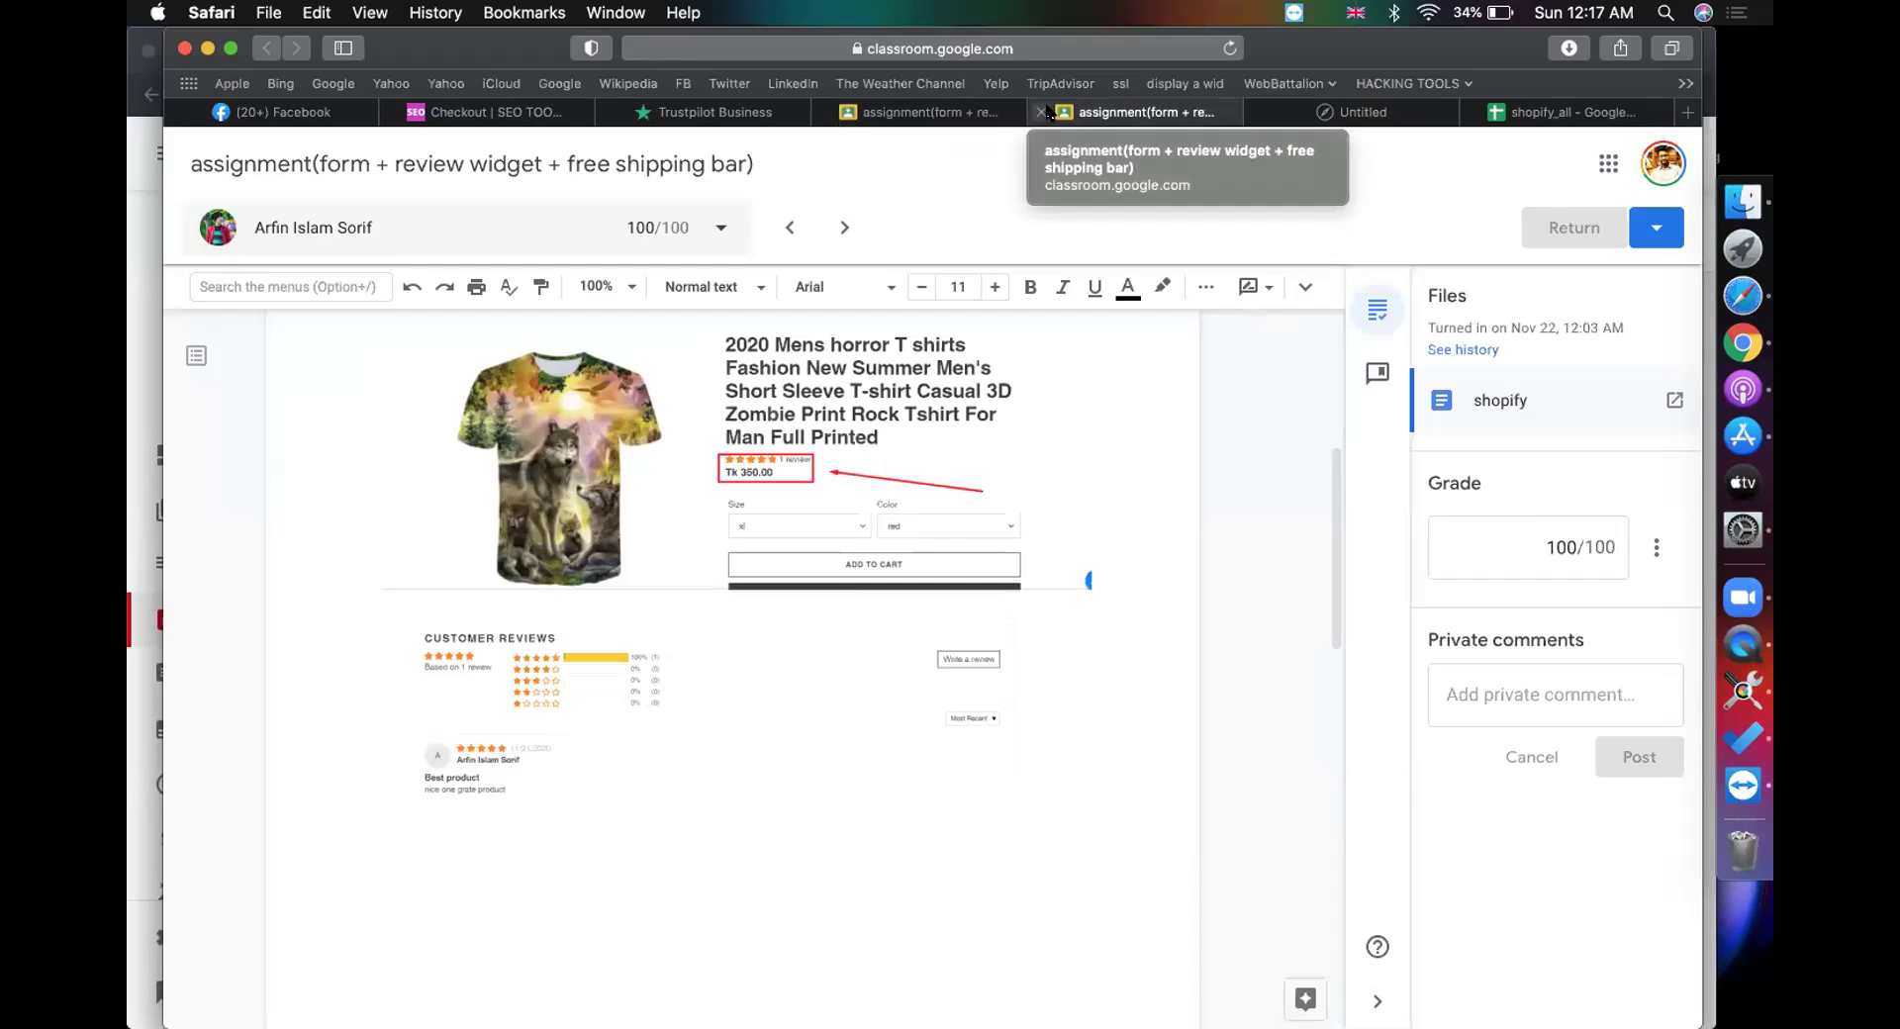
left_click(1045, 112)
left_click(1047, 112)
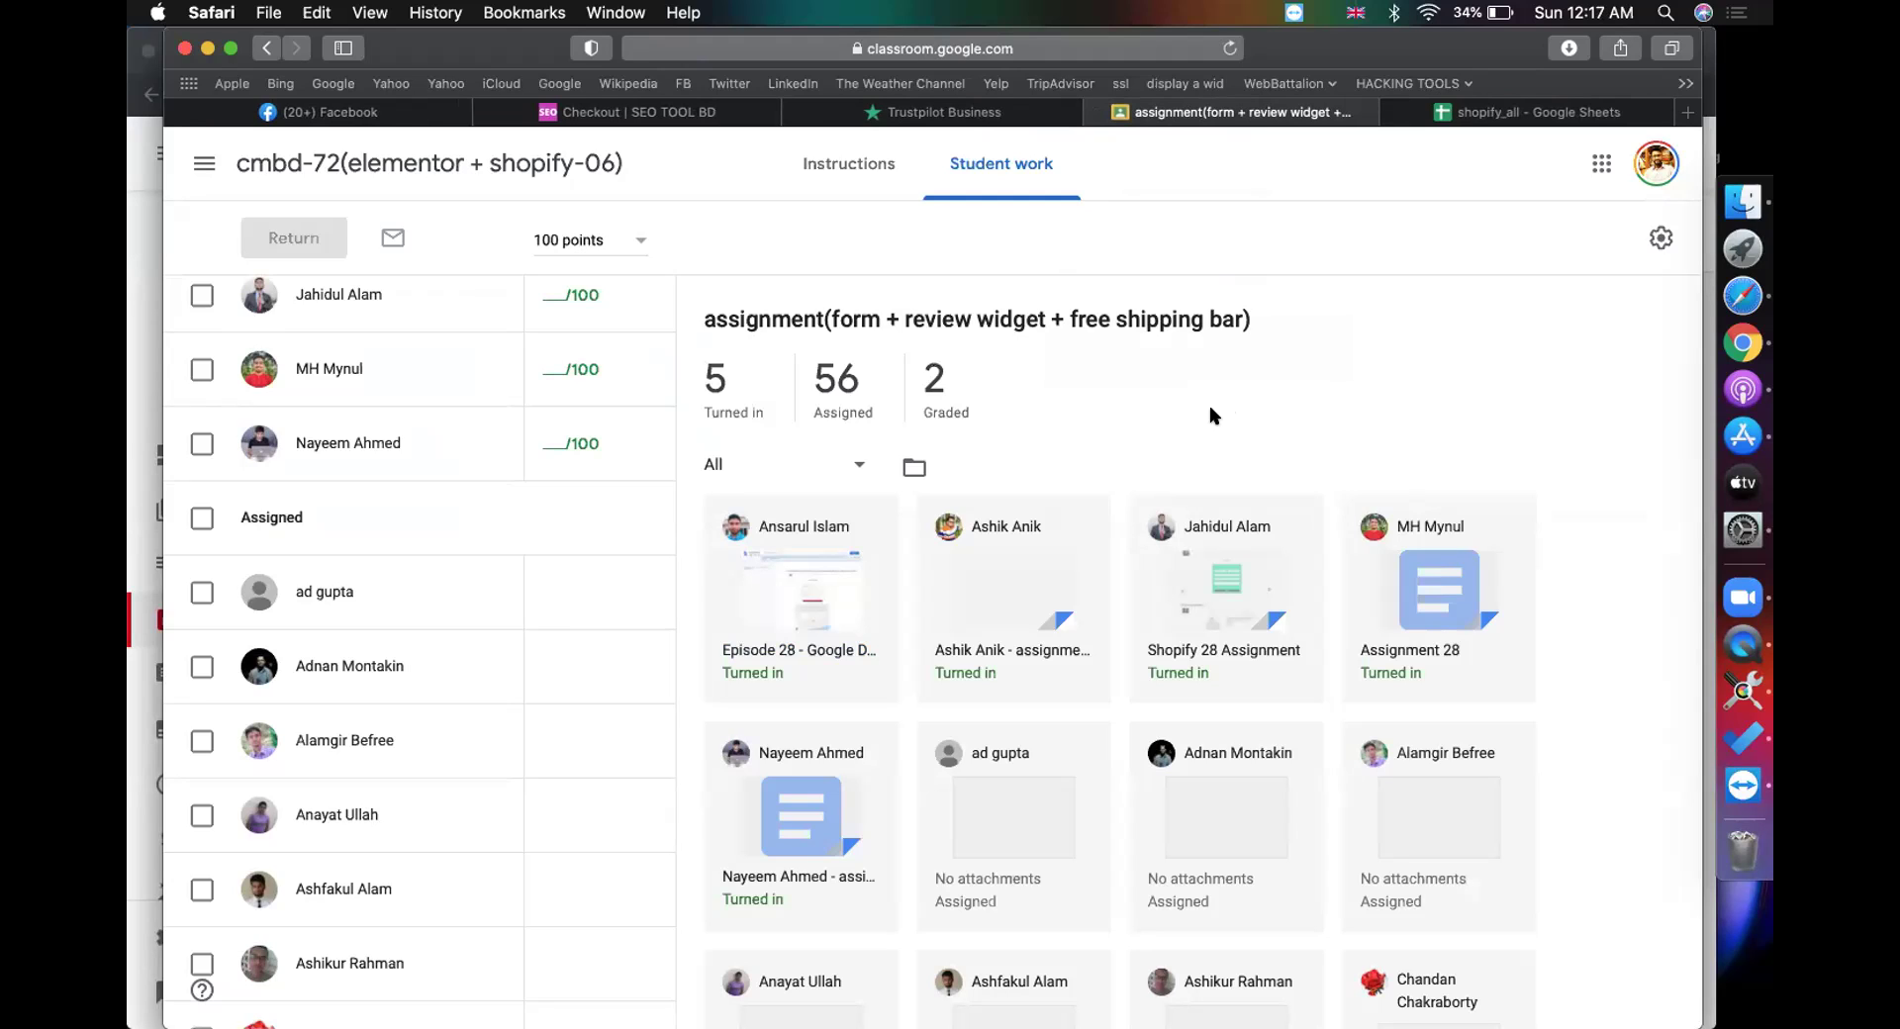
scroll(1346, 396, "down", 2)
scroll(1345, 395, "up", 2)
Step: Grade the Shopify 28 Assignment submission 100 after checking its Free Shipping Bar, and return it
left_click(1223, 650)
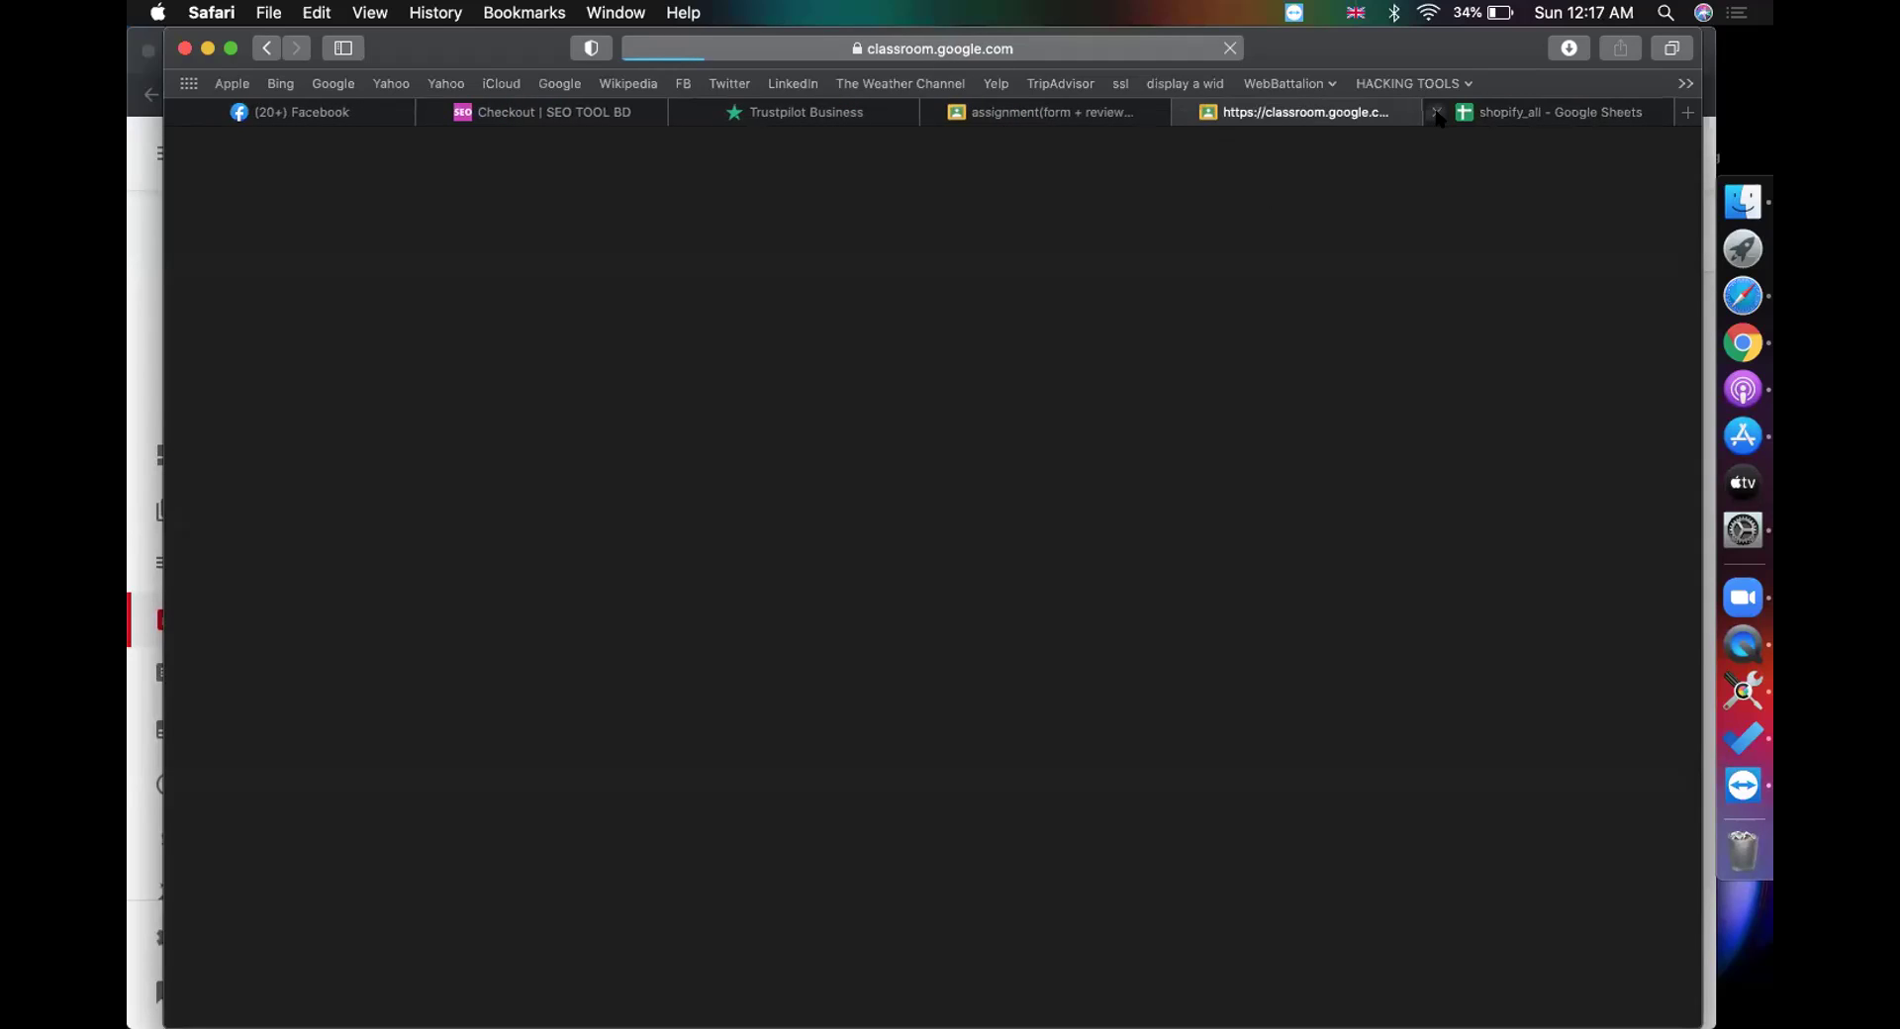
left_click(1438, 115)
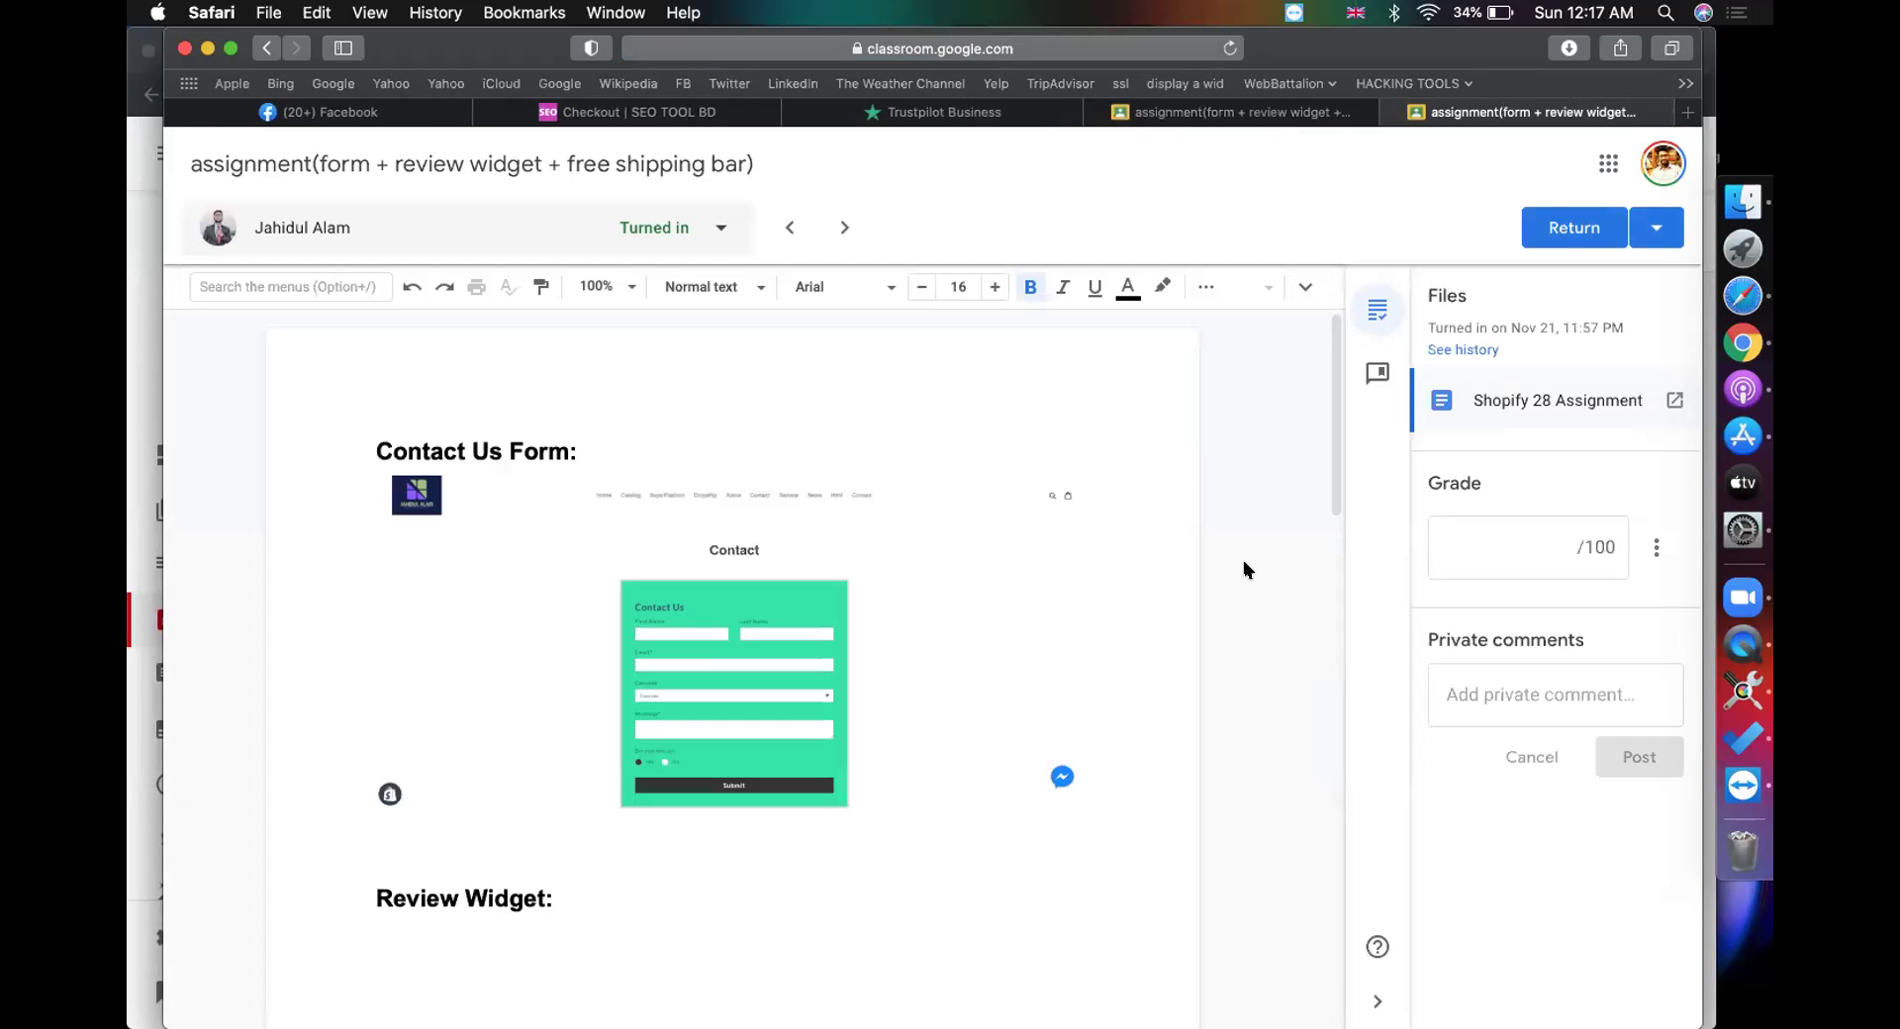
scroll(1166, 614, "down", 10)
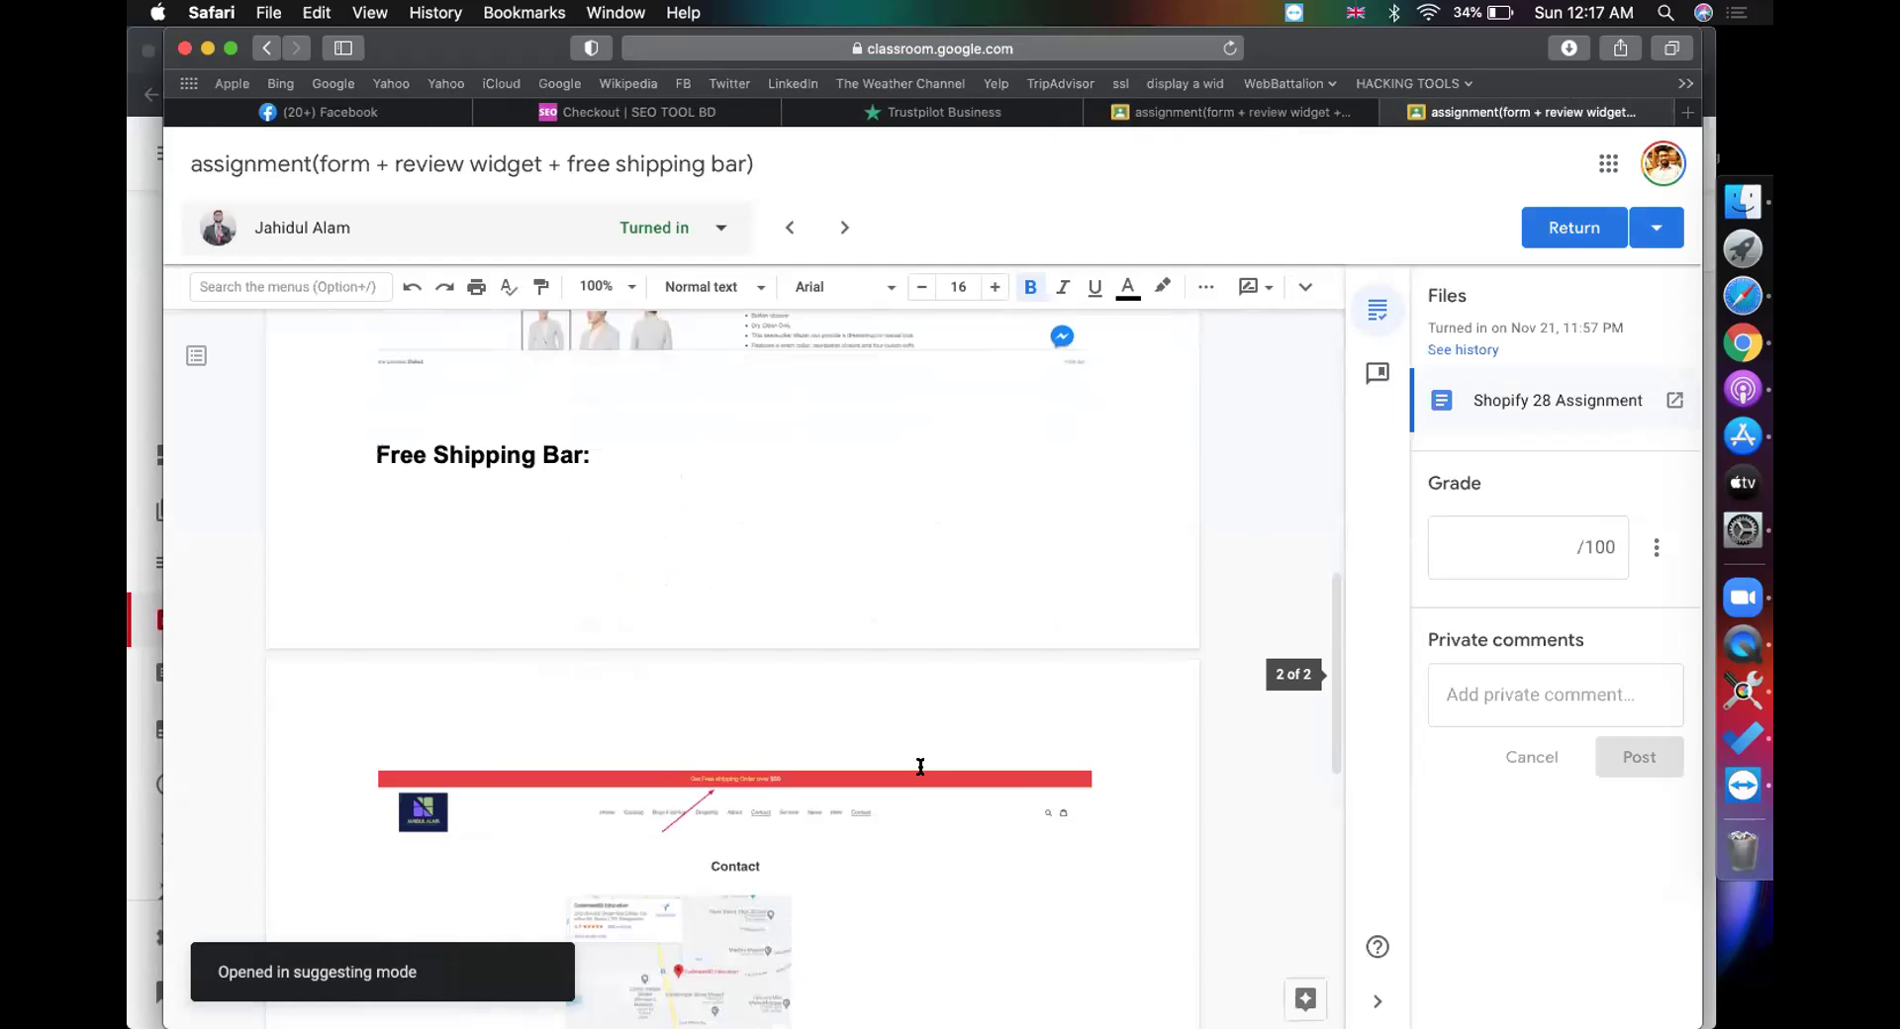
left_click(1533, 533)
type("1")
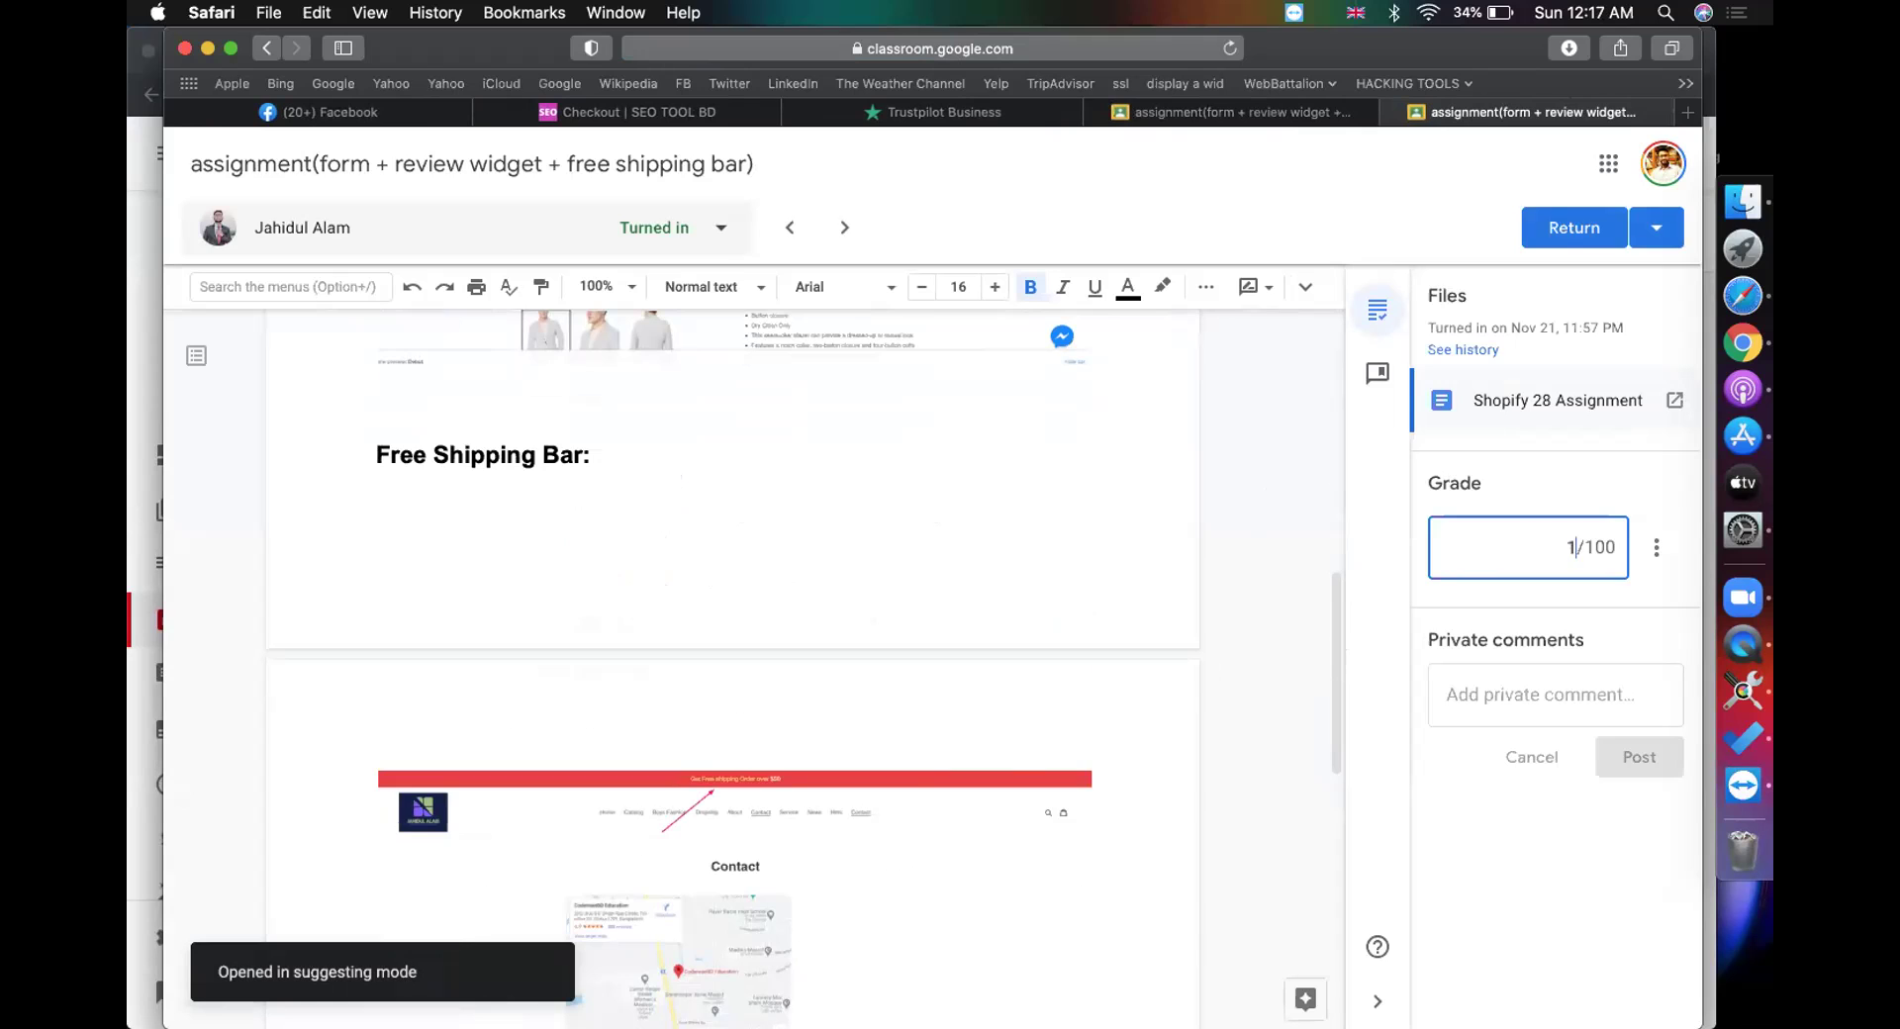
type("00")
left_click(1583, 223)
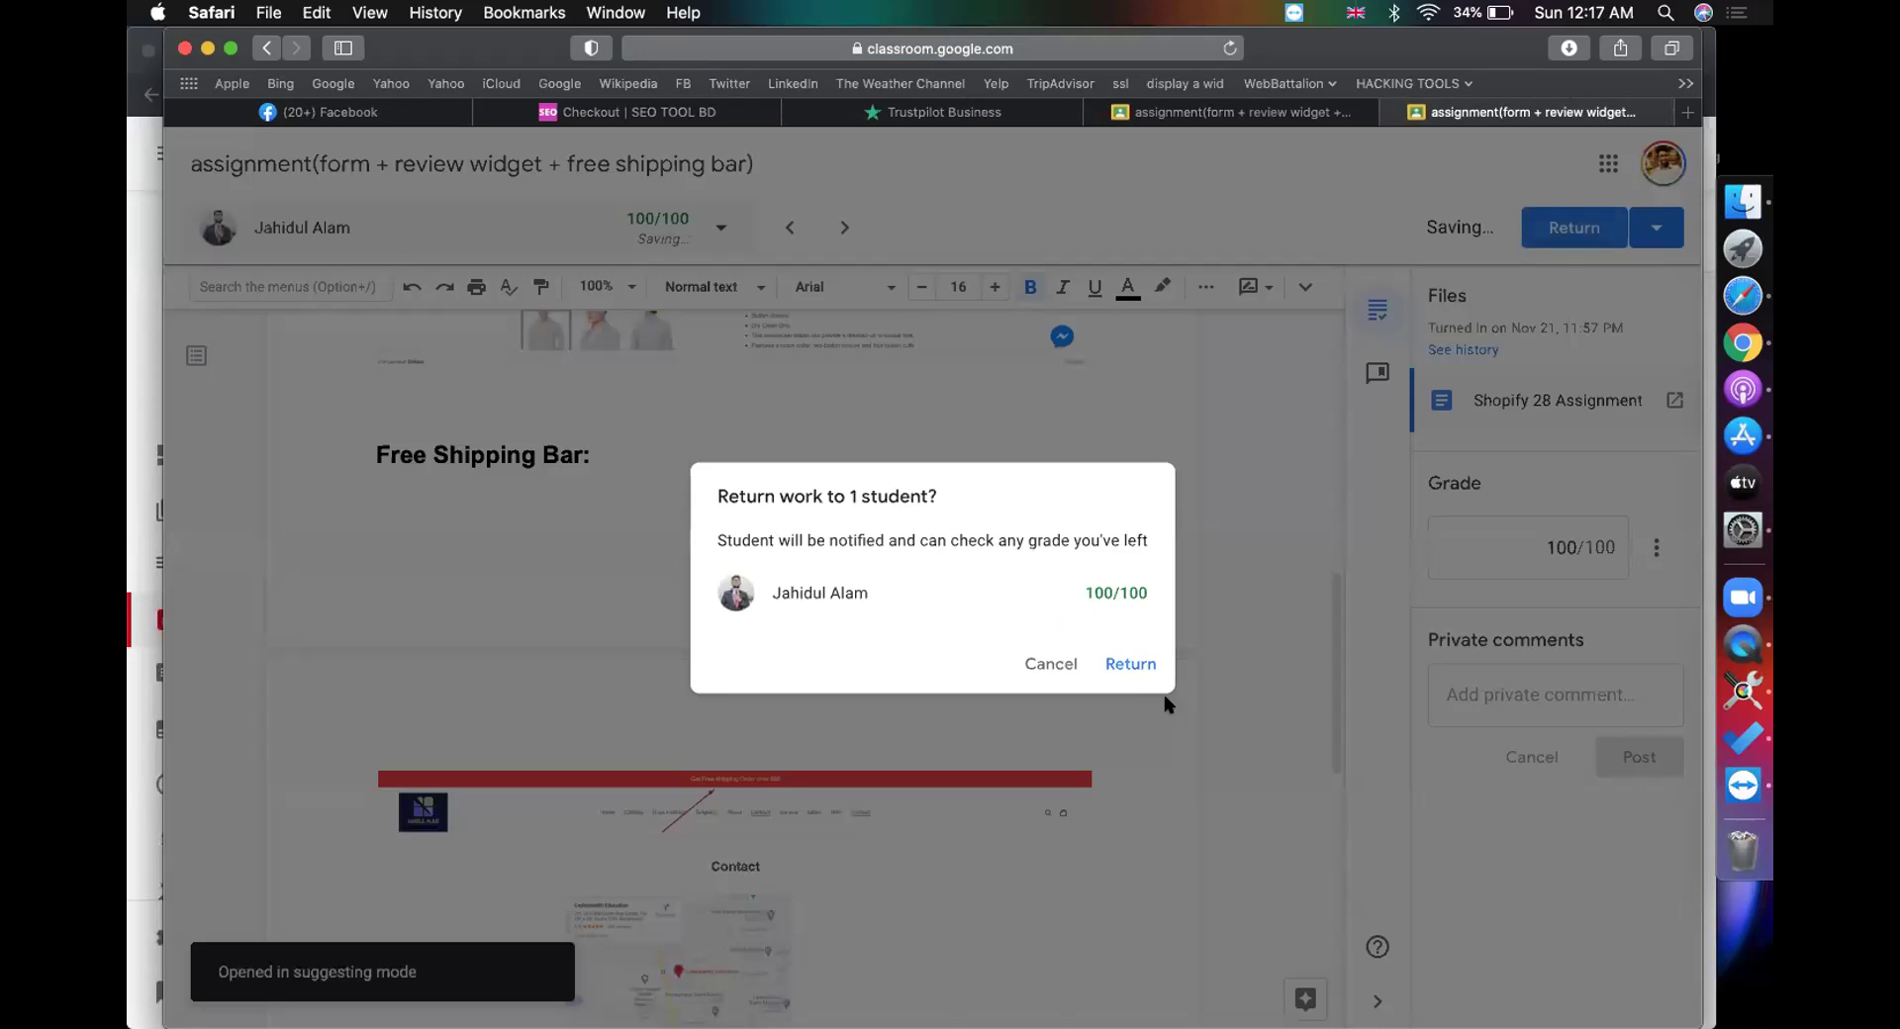
left_click(1145, 661)
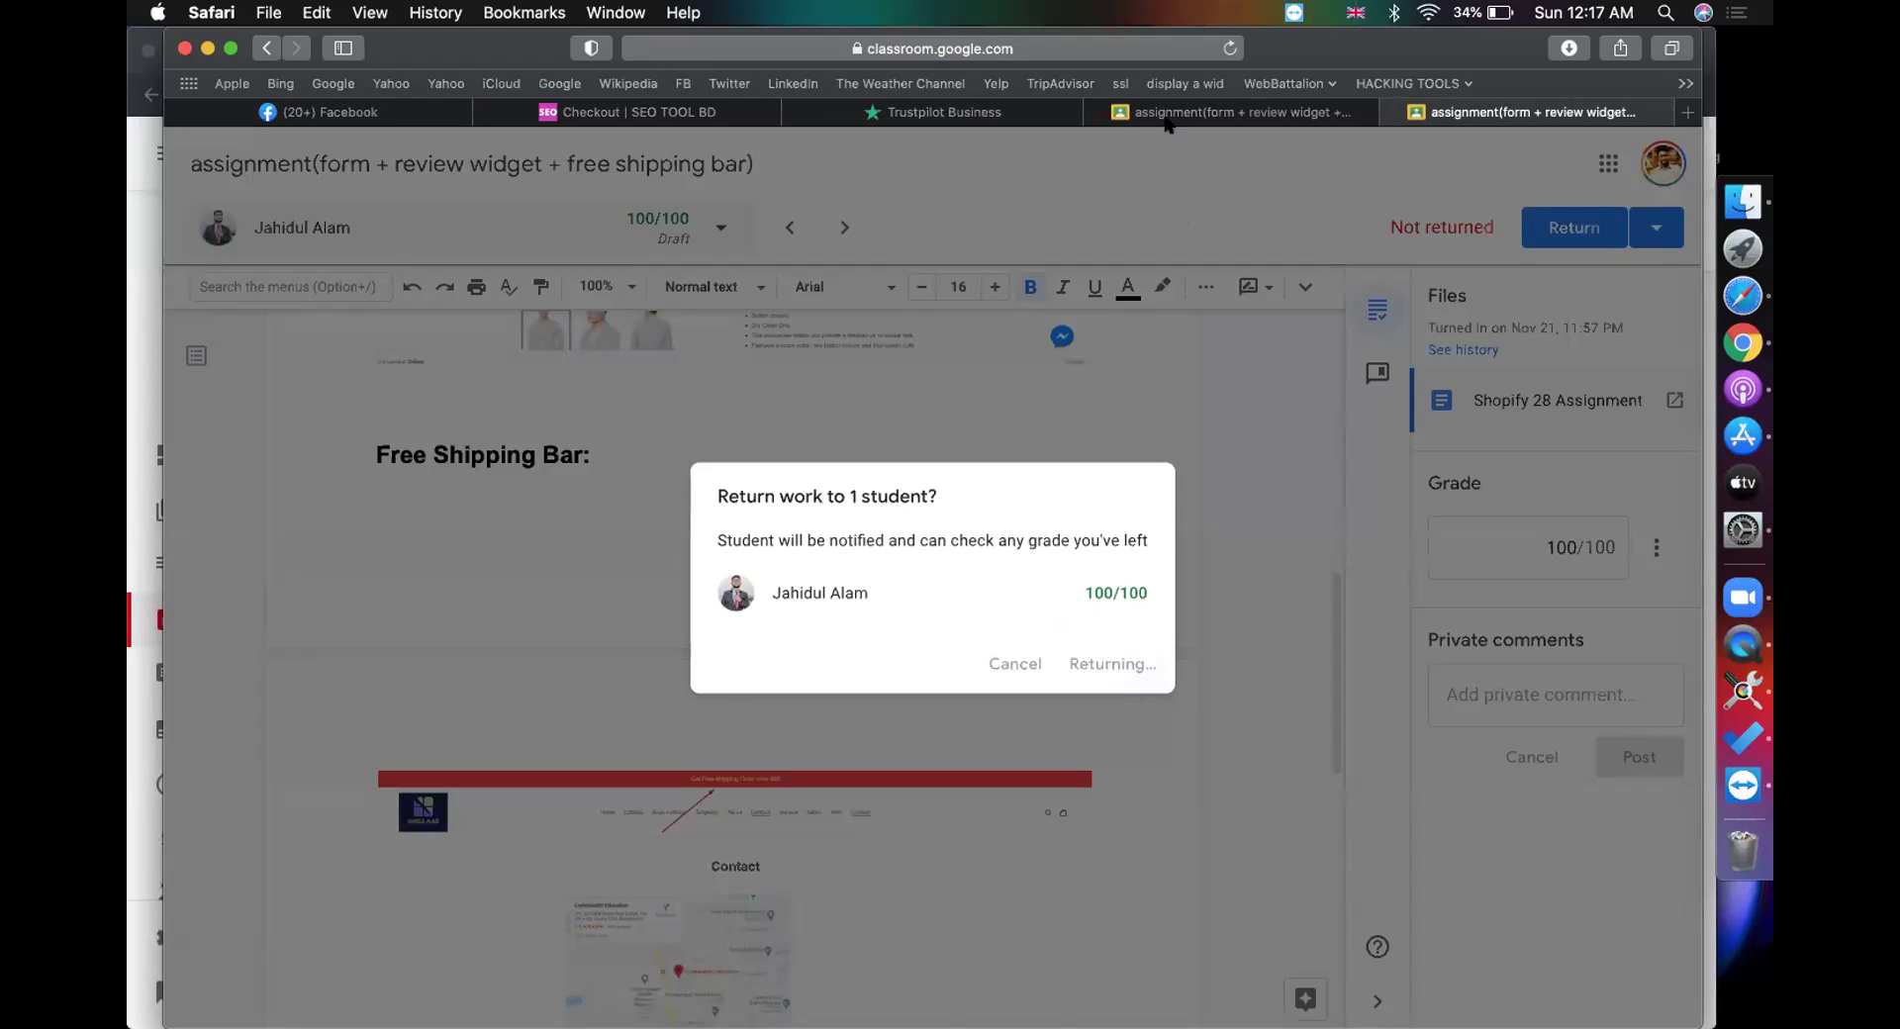
left_click(1138, 114)
scroll(1089, 284, "down", 1)
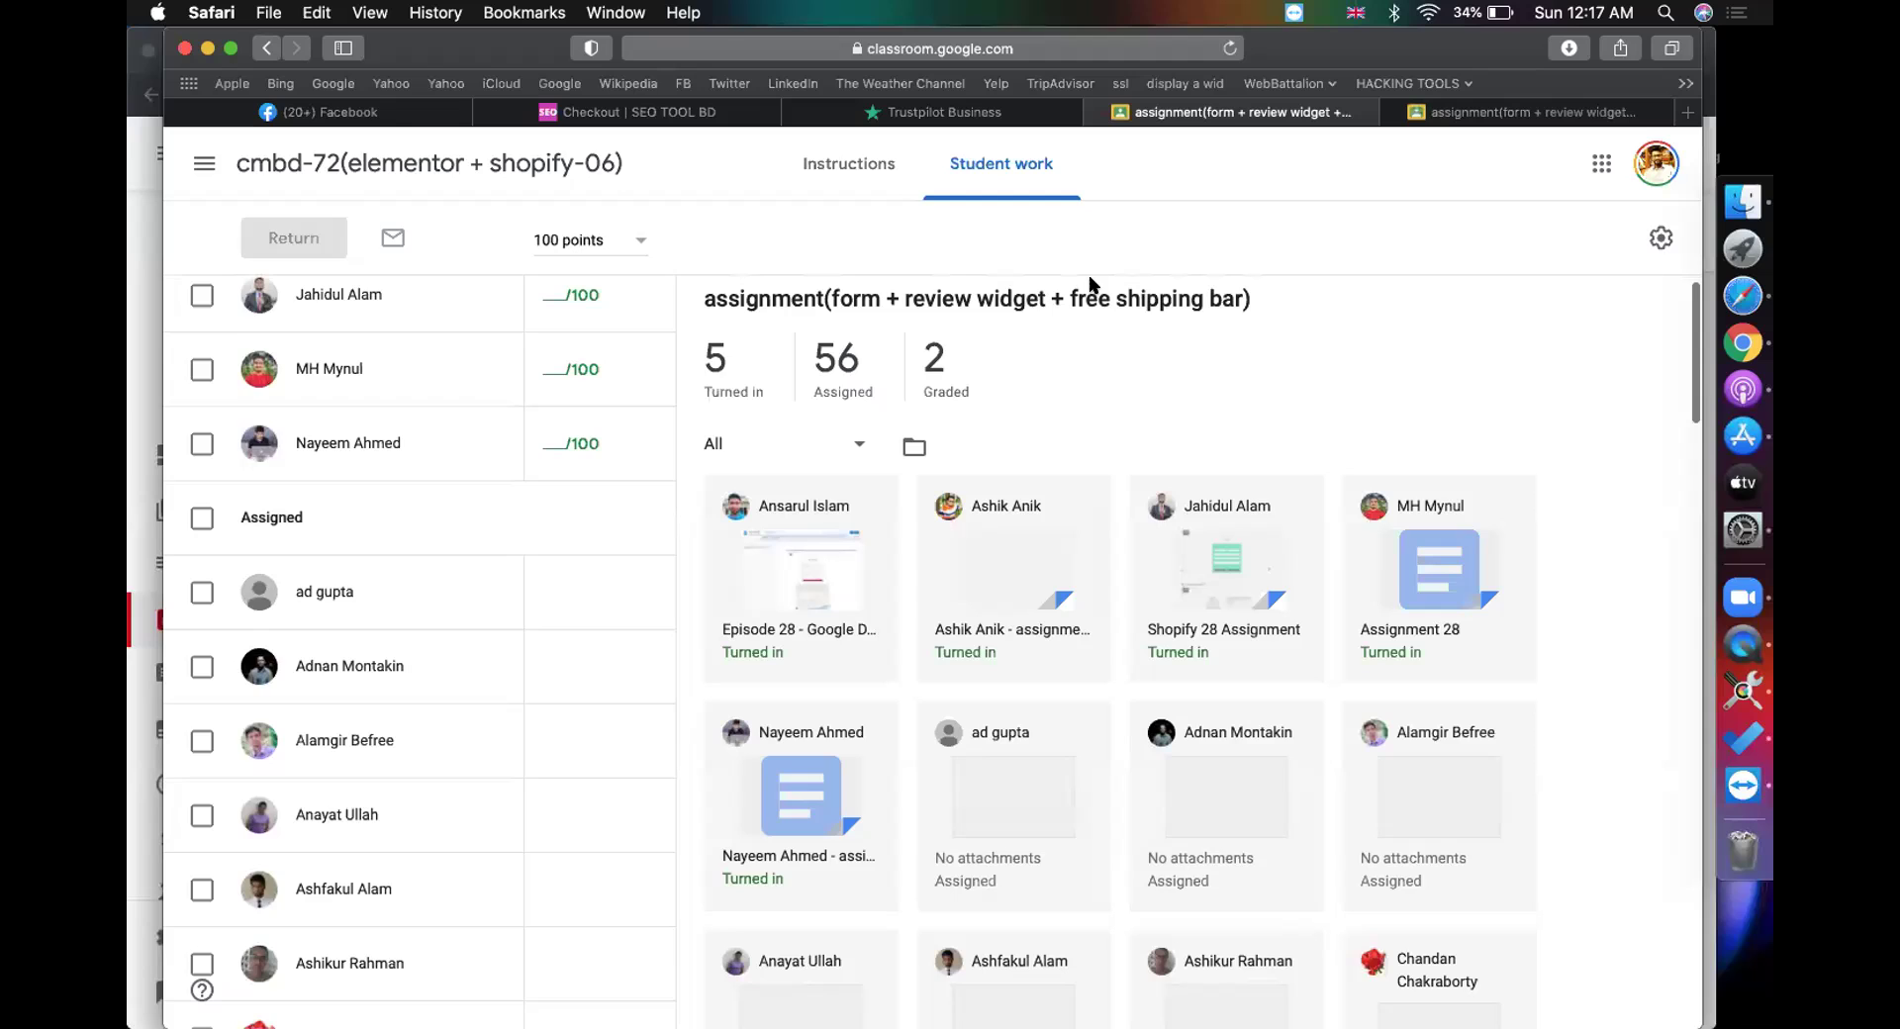
Step: Open the student's contact form and unicorn product page submission and scroll through it
left_click(1148, 507)
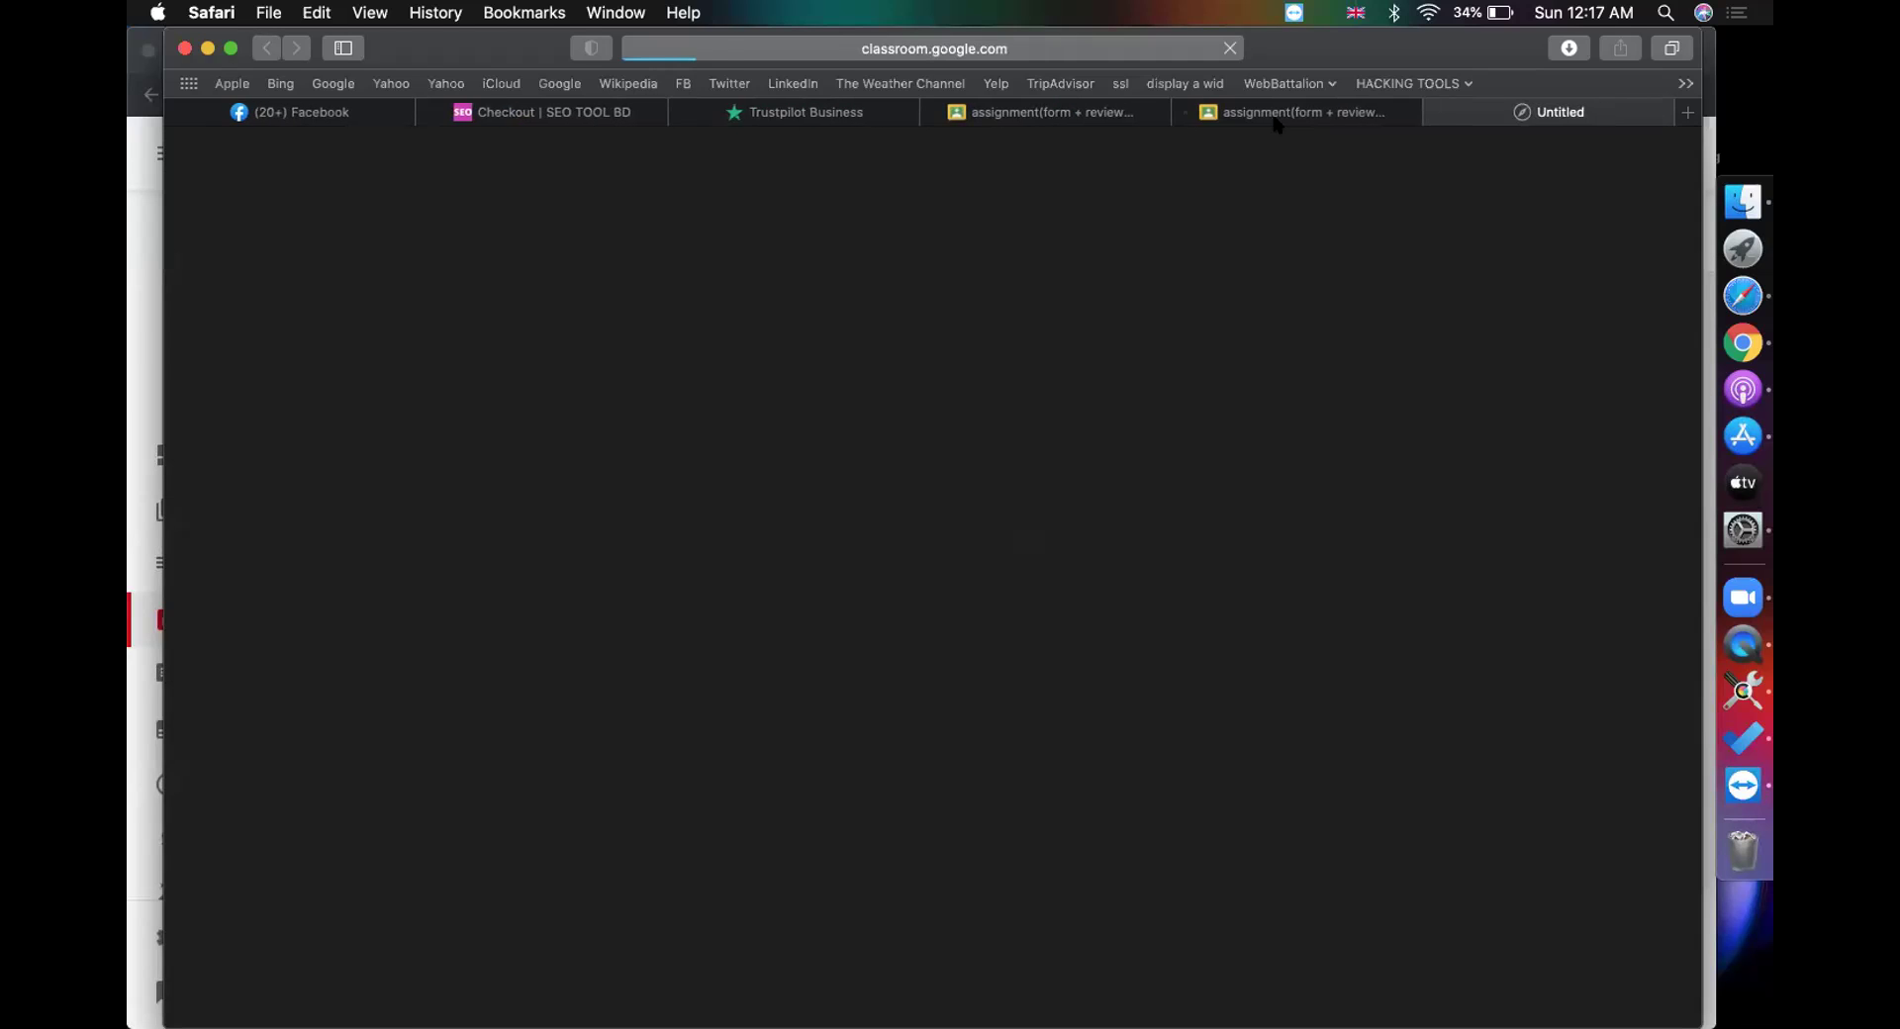
left_click(1219, 119)
left_click(1184, 112)
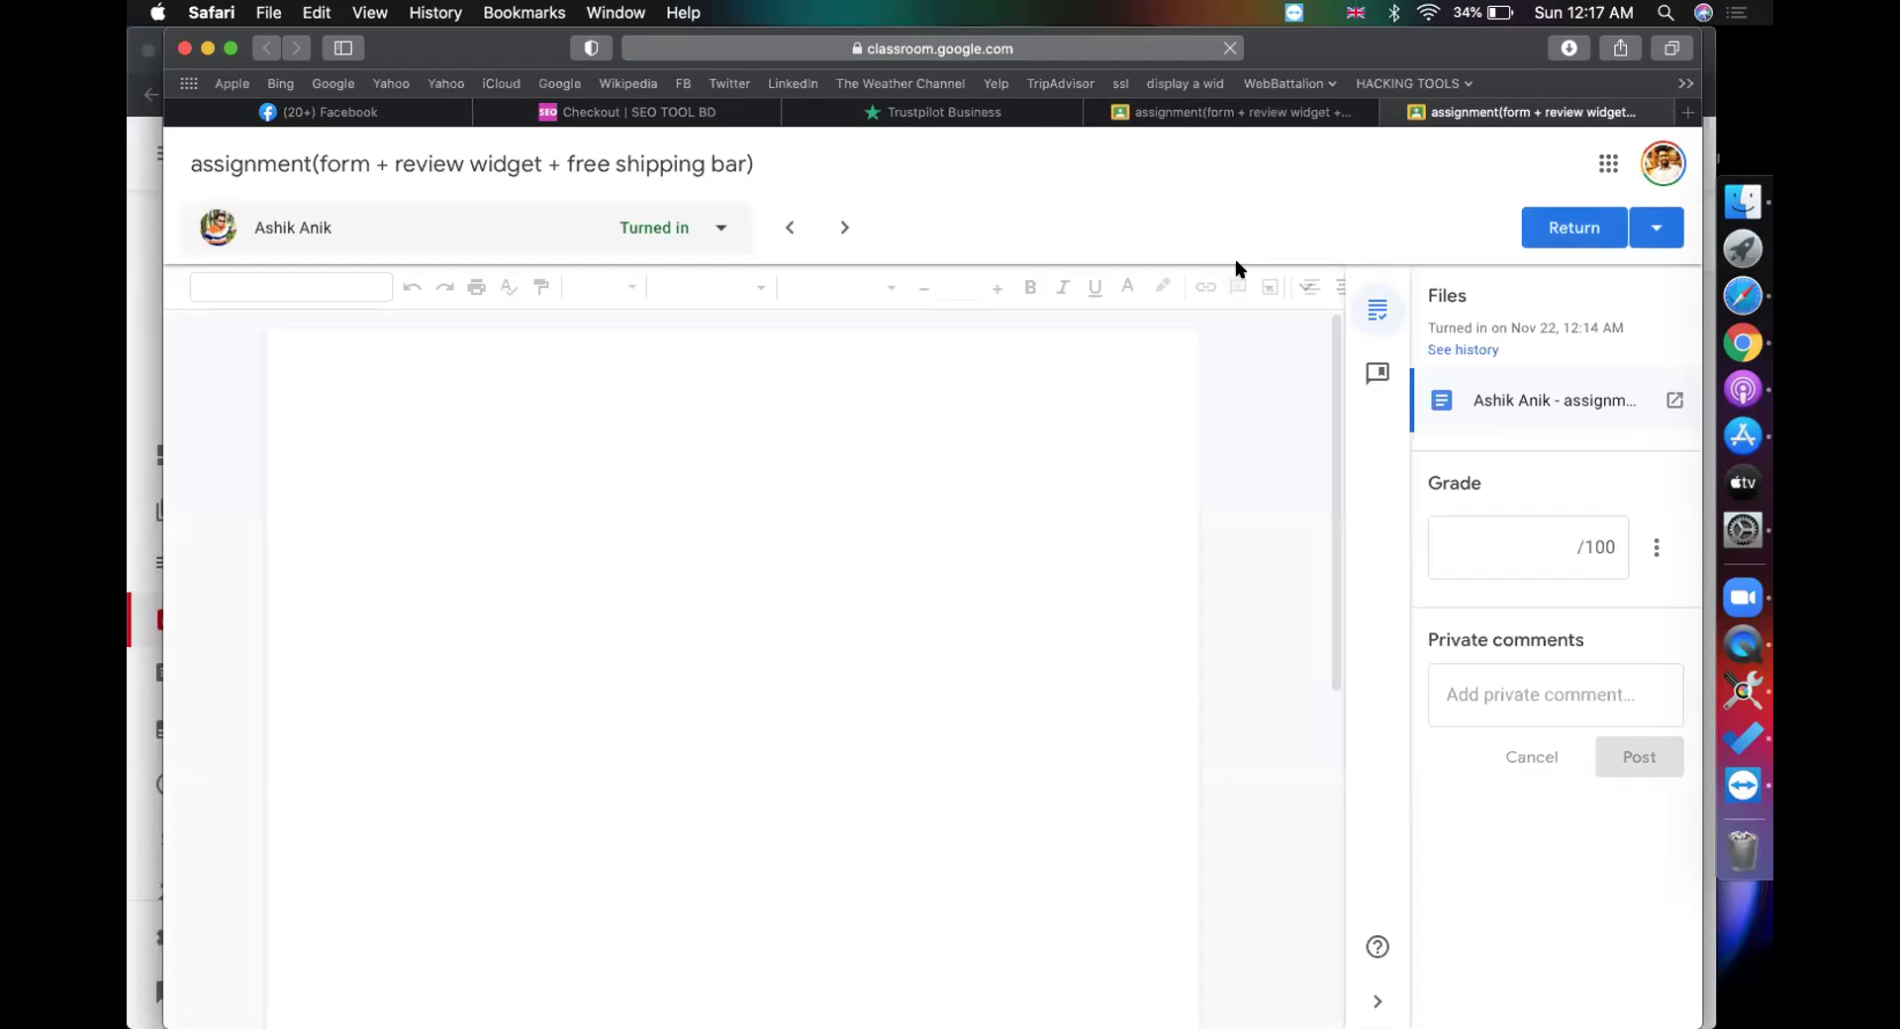
scroll(960, 578, "down", 5)
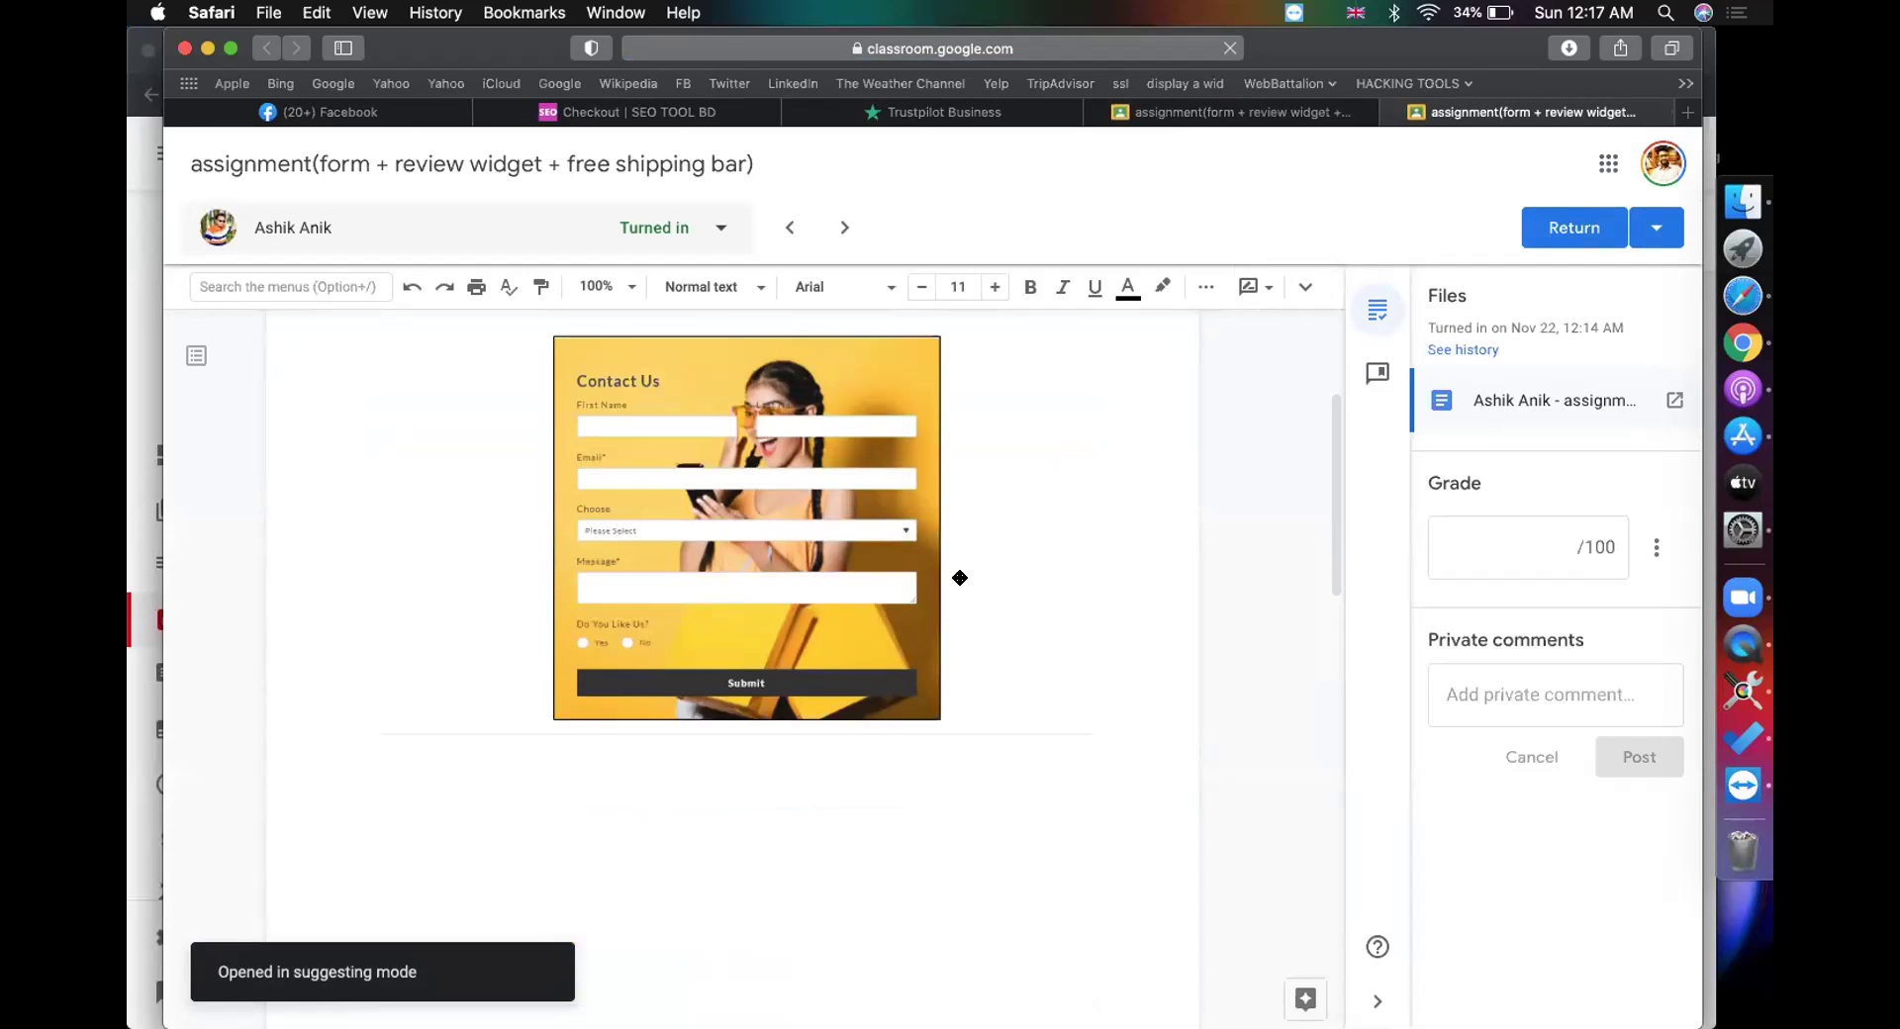
scroll(960, 577, "down", 20)
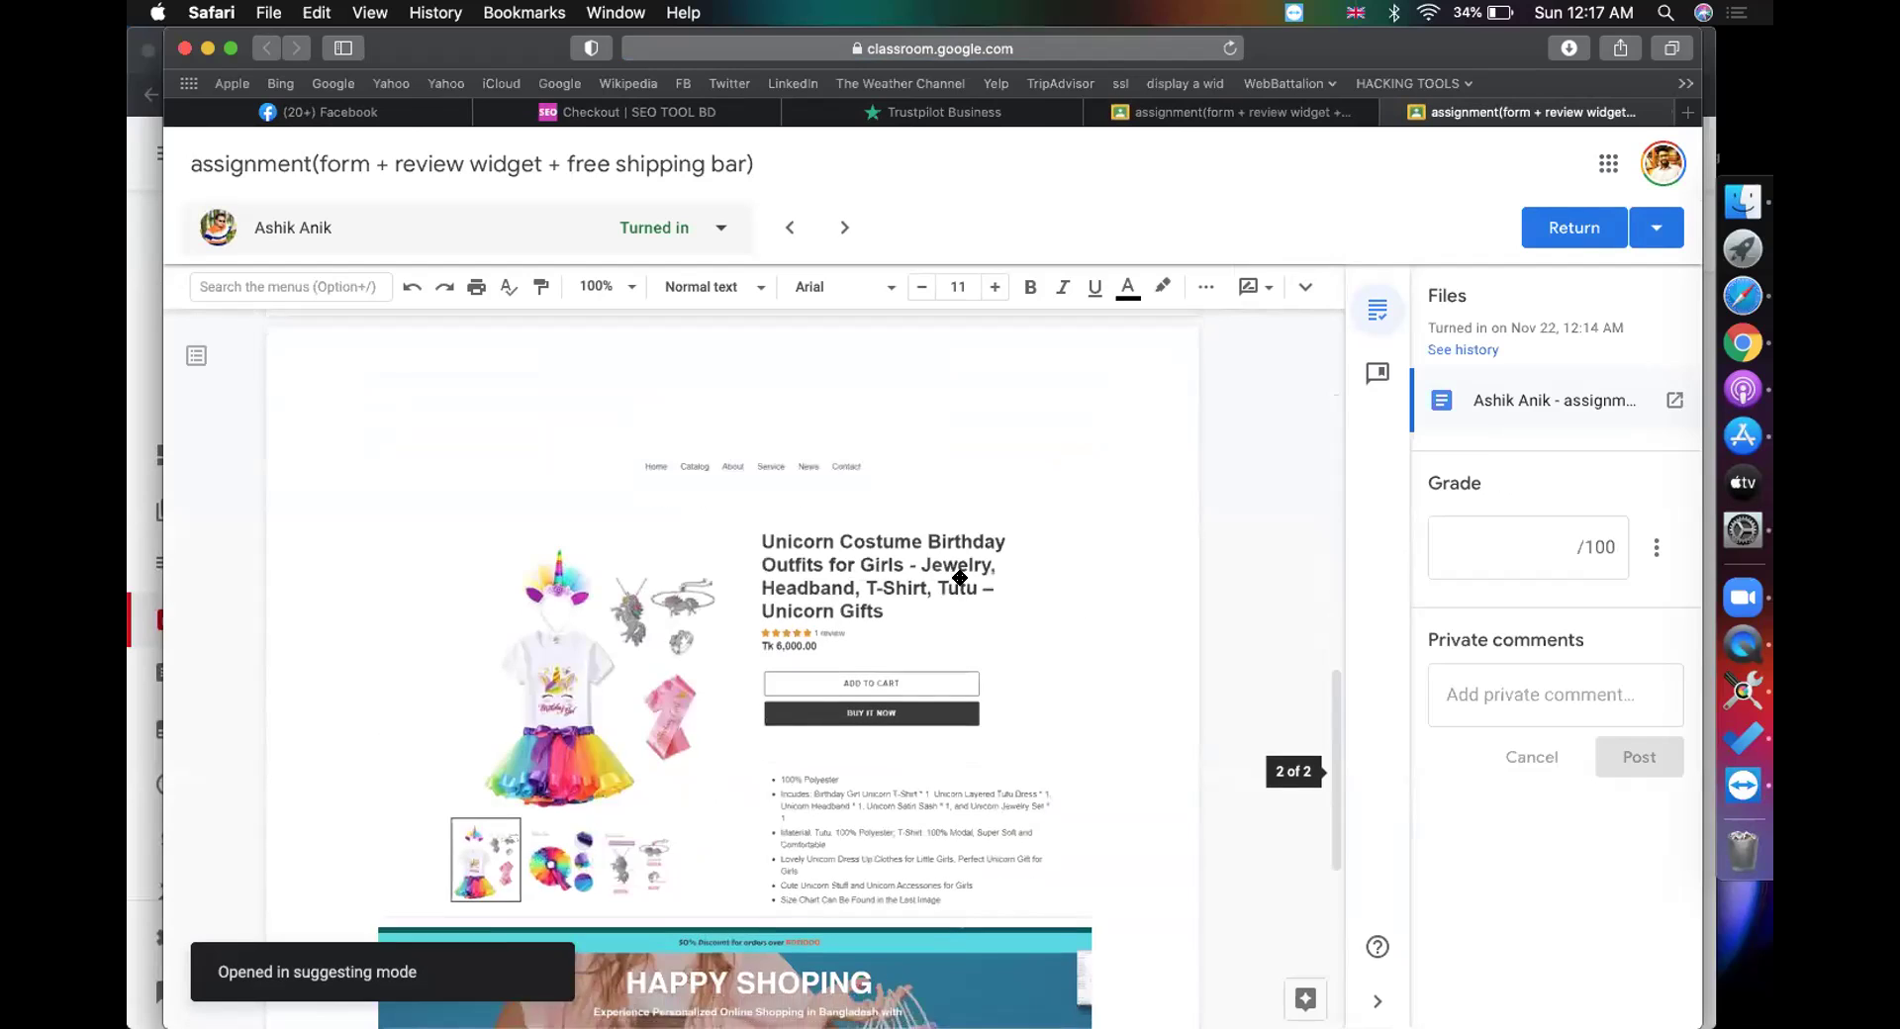
scroll(960, 578, "down", 5)
Step: Grade the submission 100 and return it, then open the Episode 28 attachment from Student work
left_click(1496, 548)
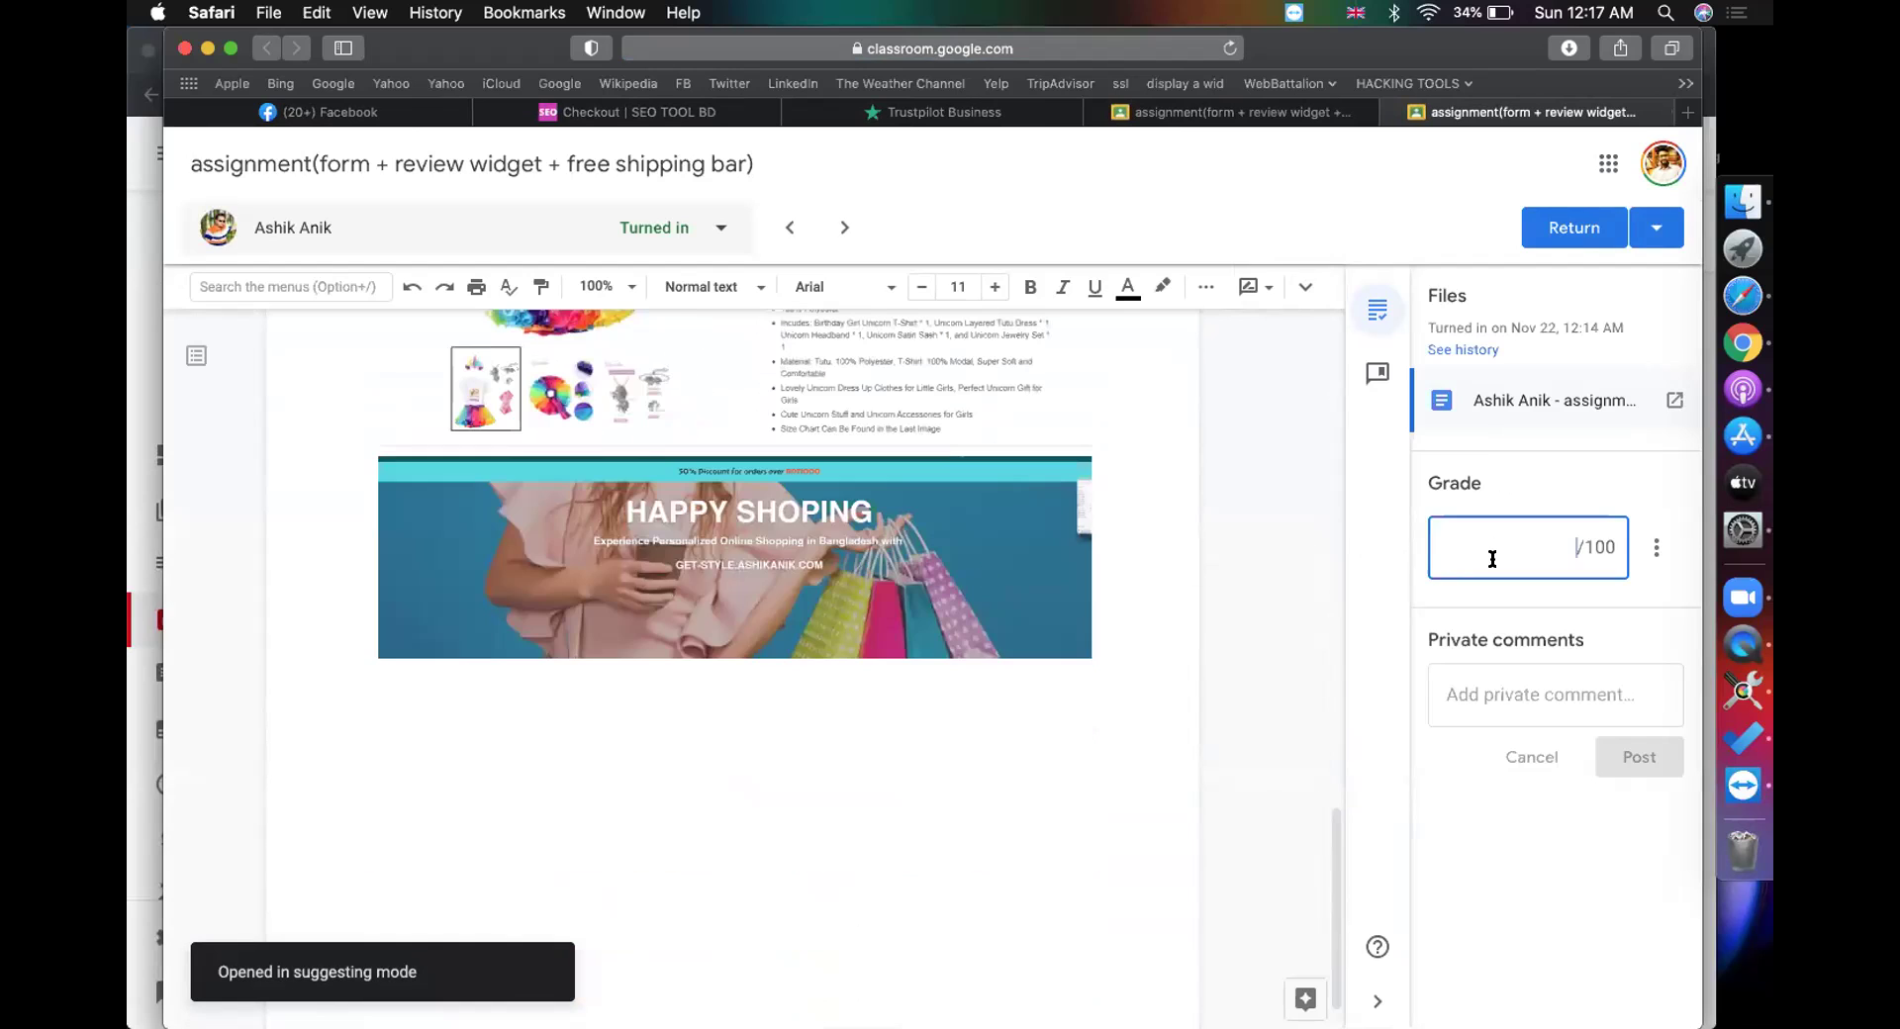
type("100")
left_click(1568, 234)
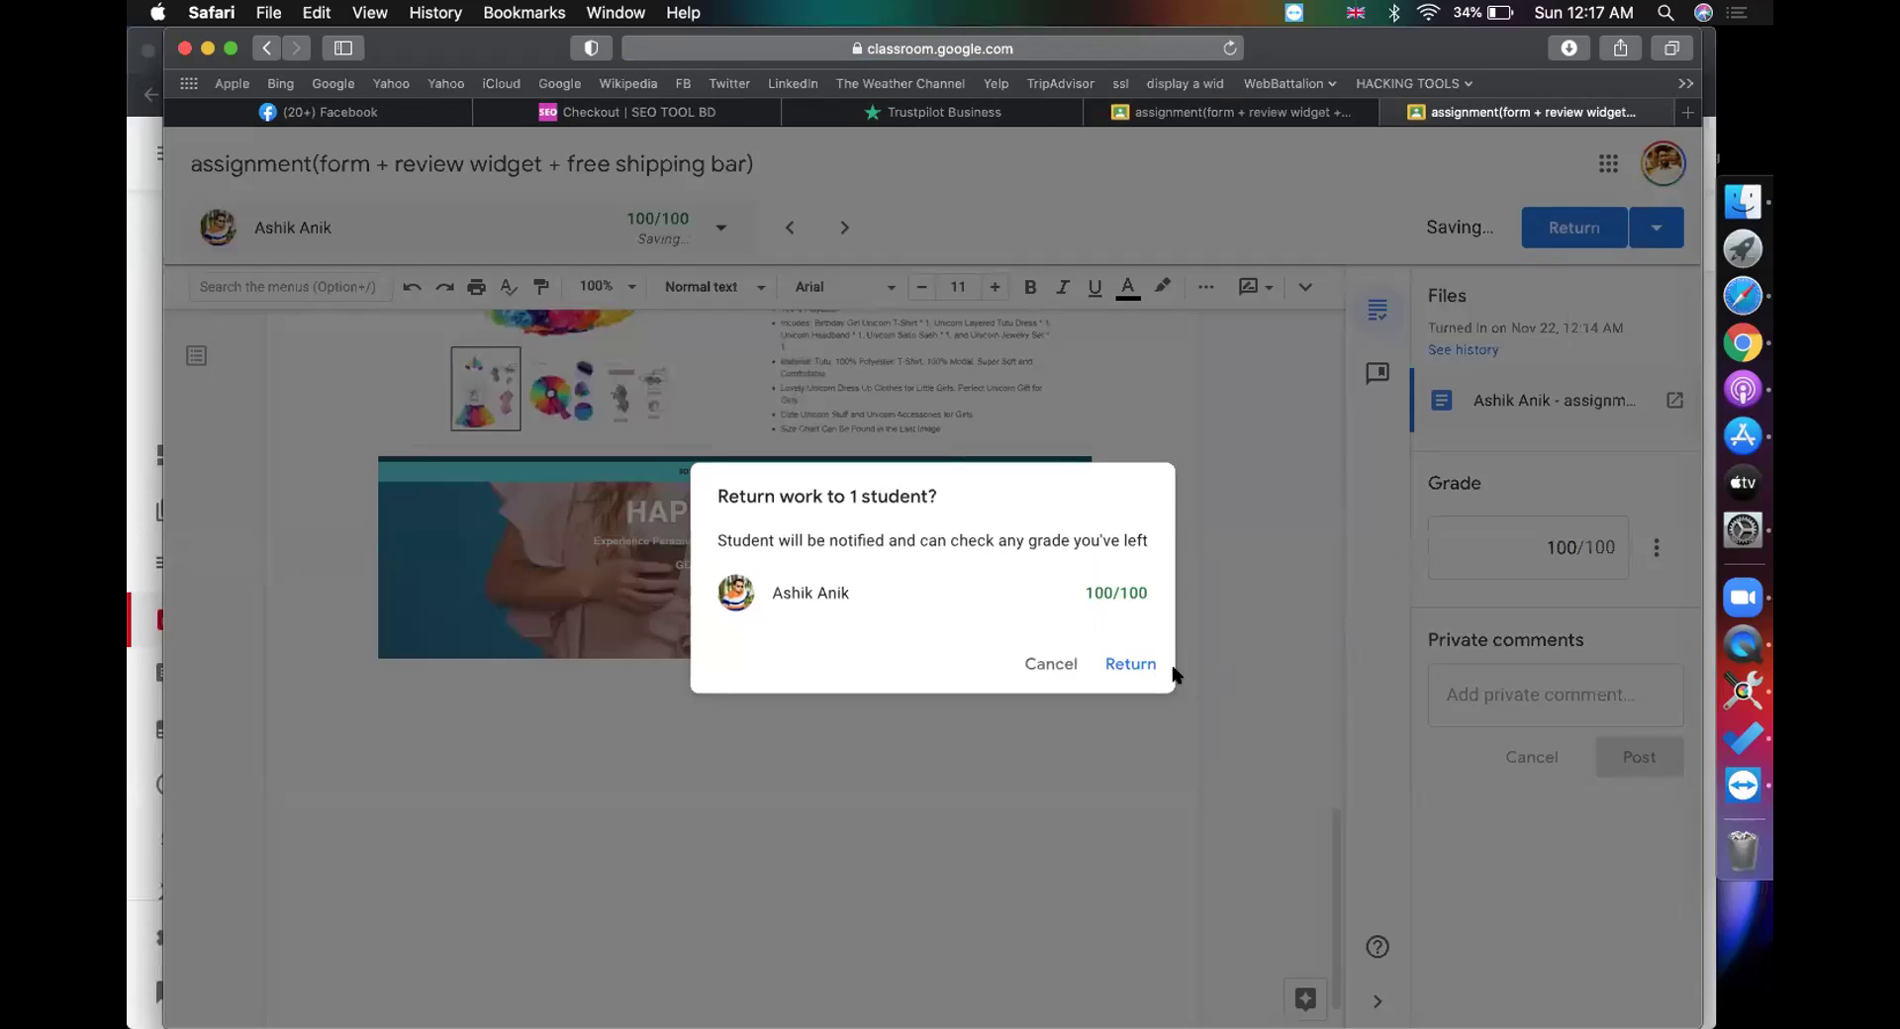
left_click(1136, 665)
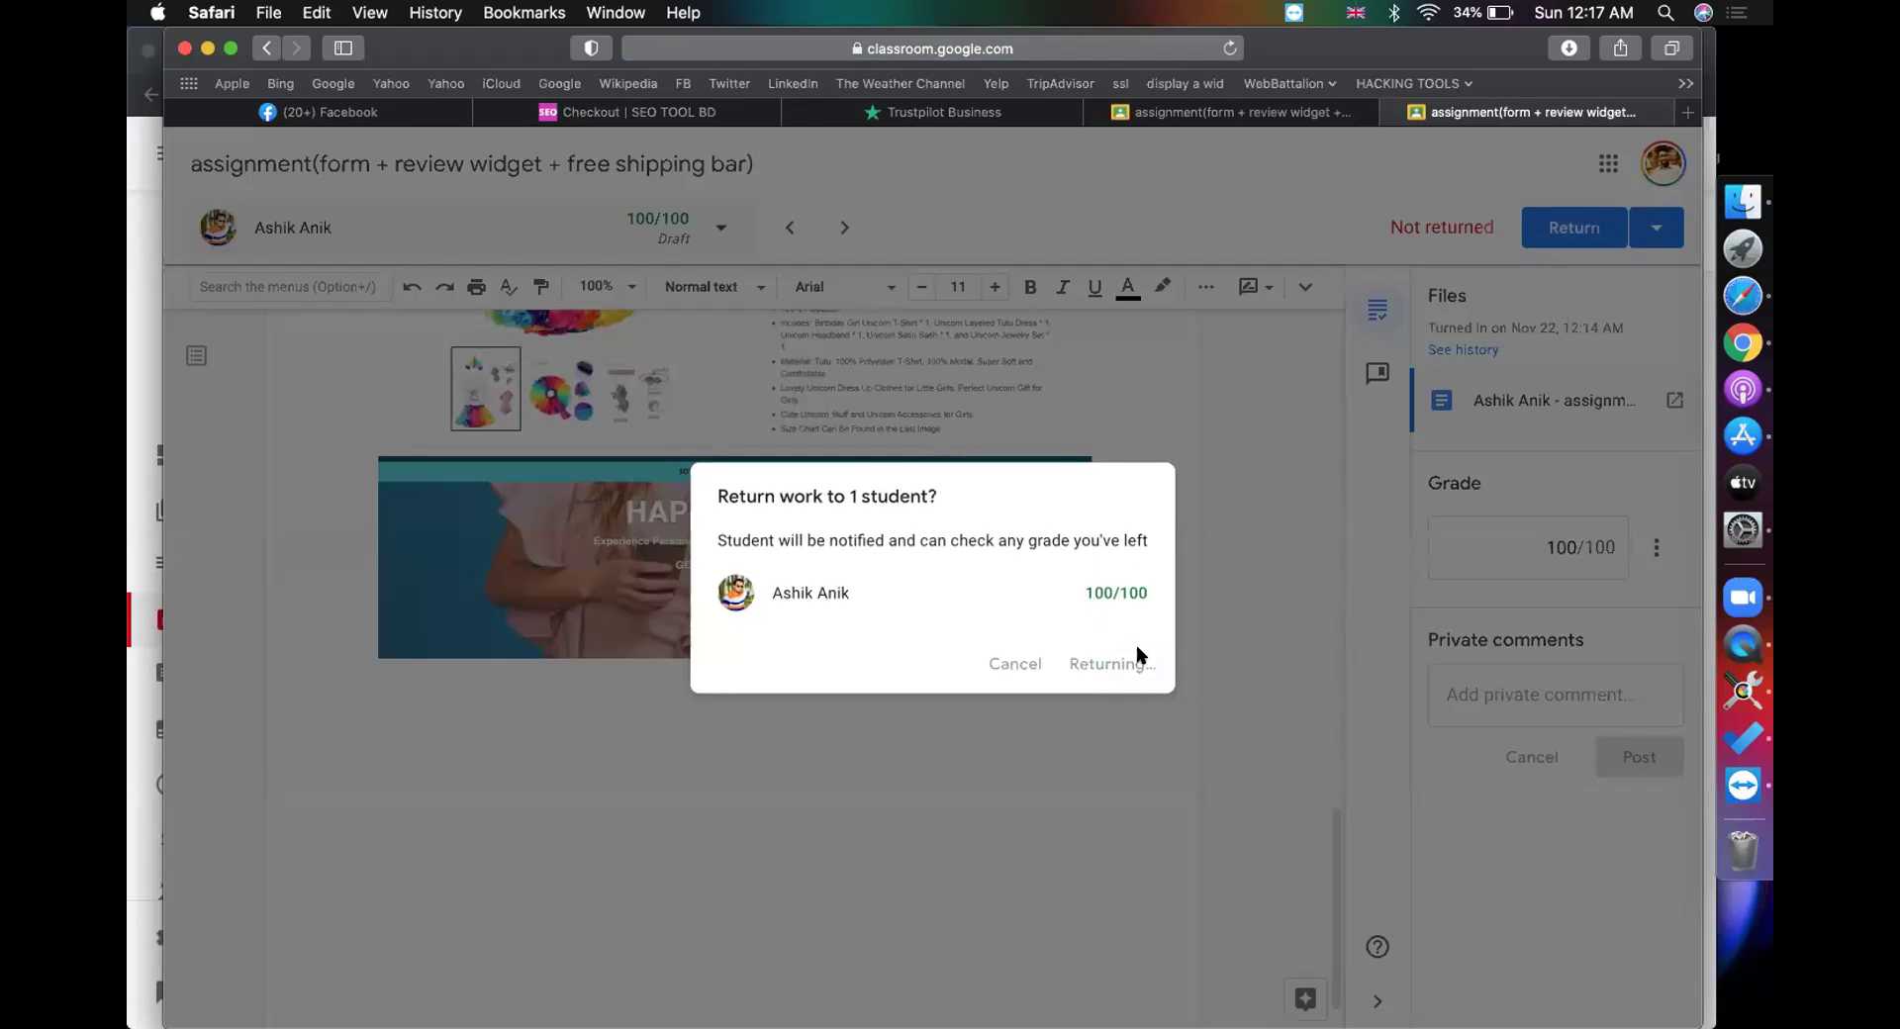
left_click(1223, 117)
left_click(818, 534)
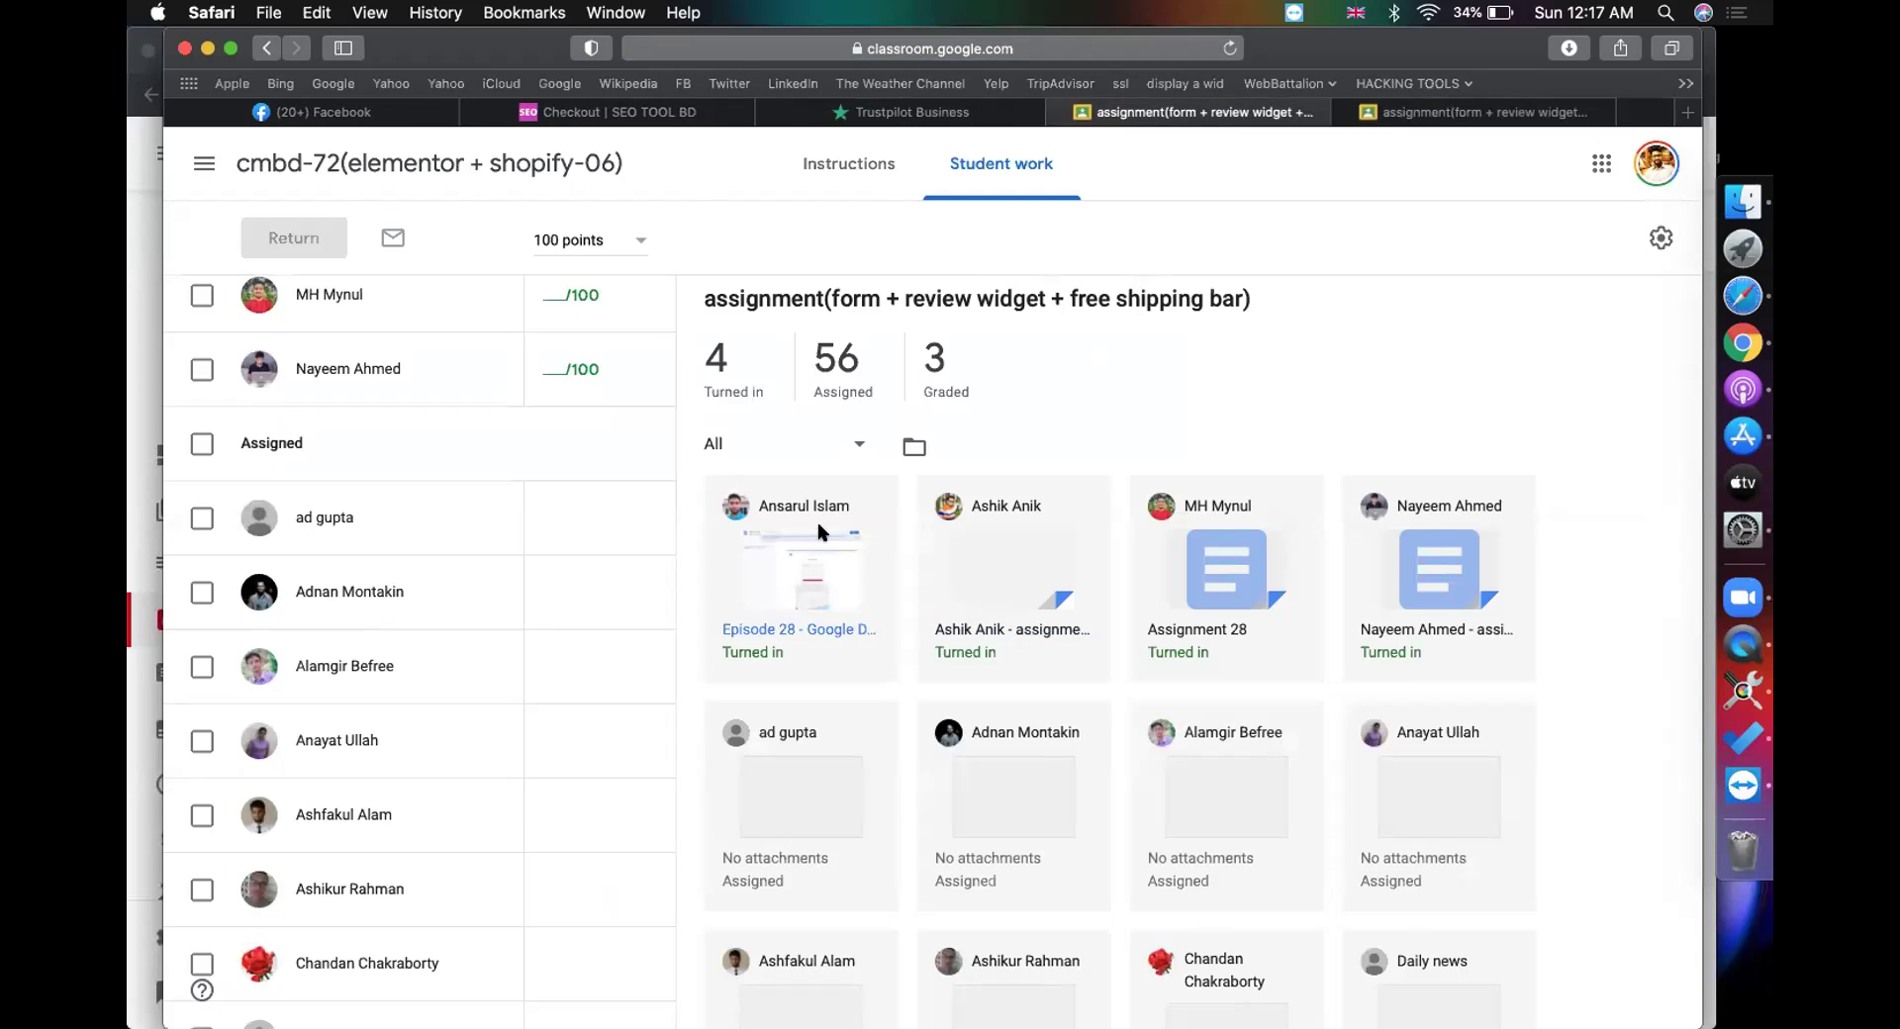
left_click(1291, 119)
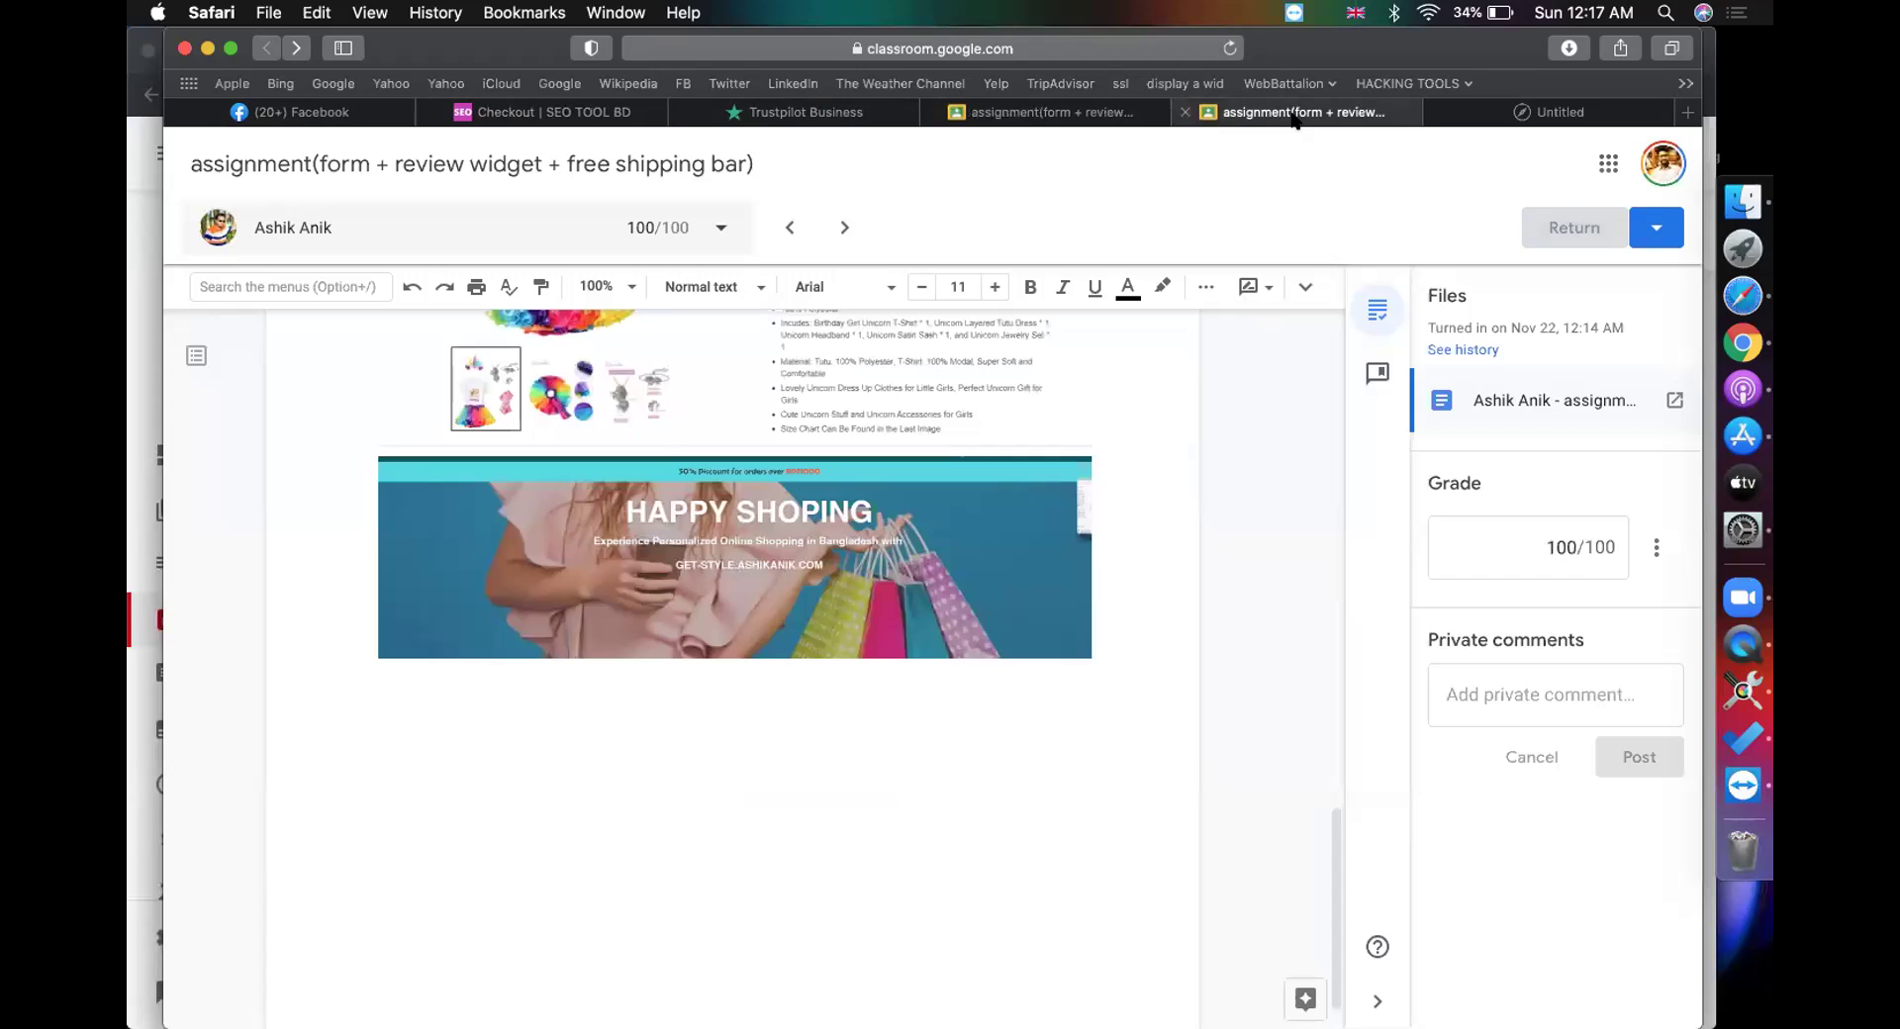
Step: Close the leftover grading view and the pages that failed to load
left_click(1185, 113)
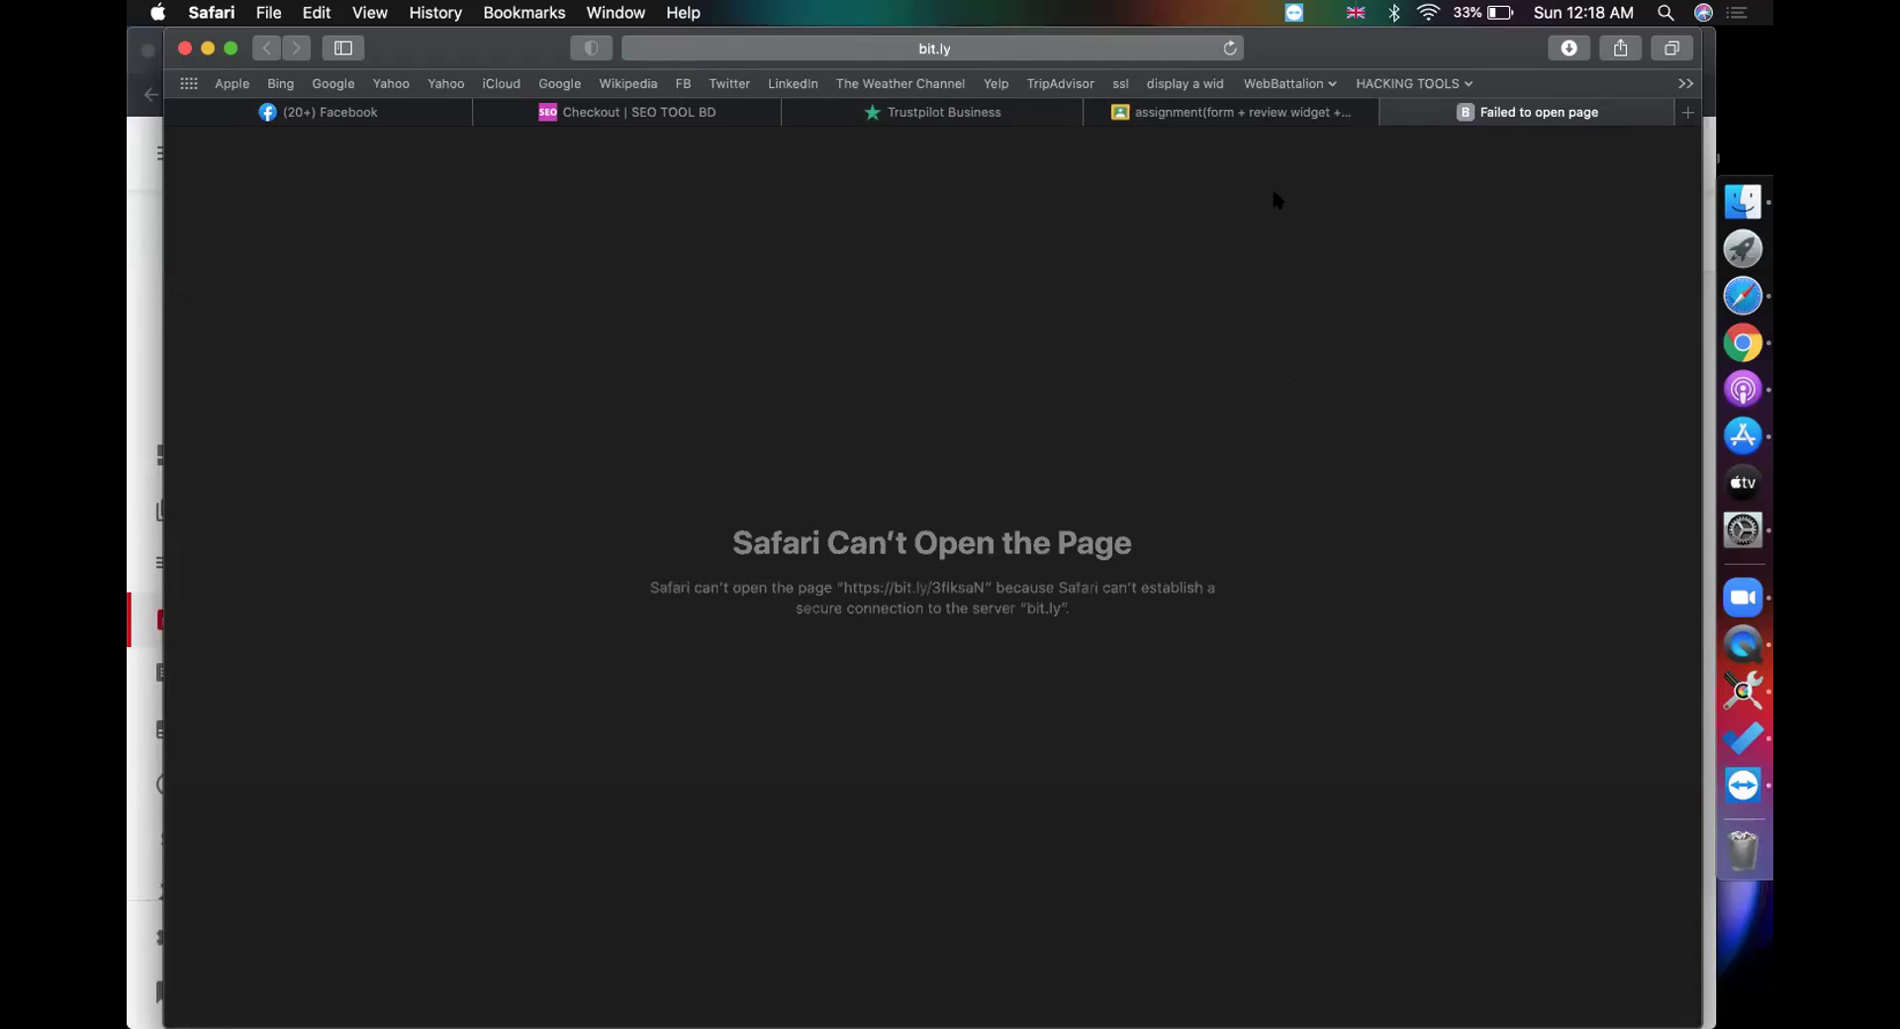
left_click(1262, 116)
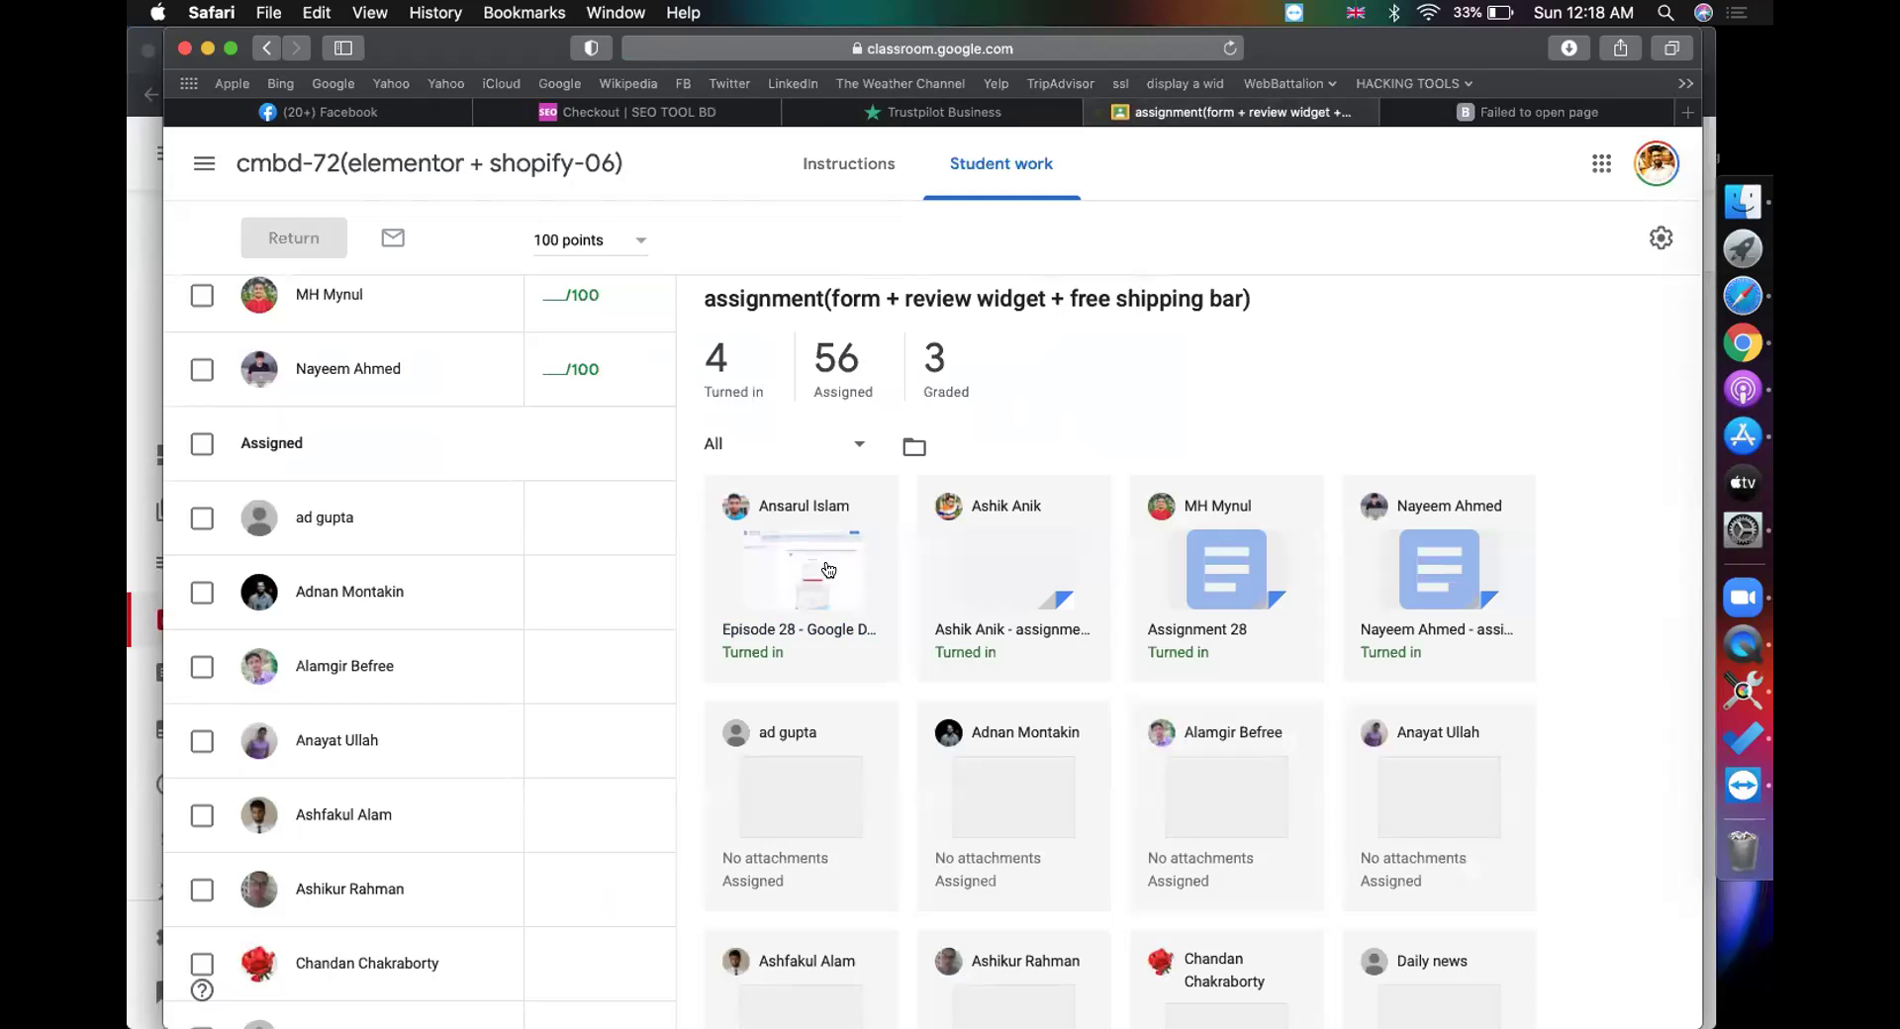
left_click(1418, 108)
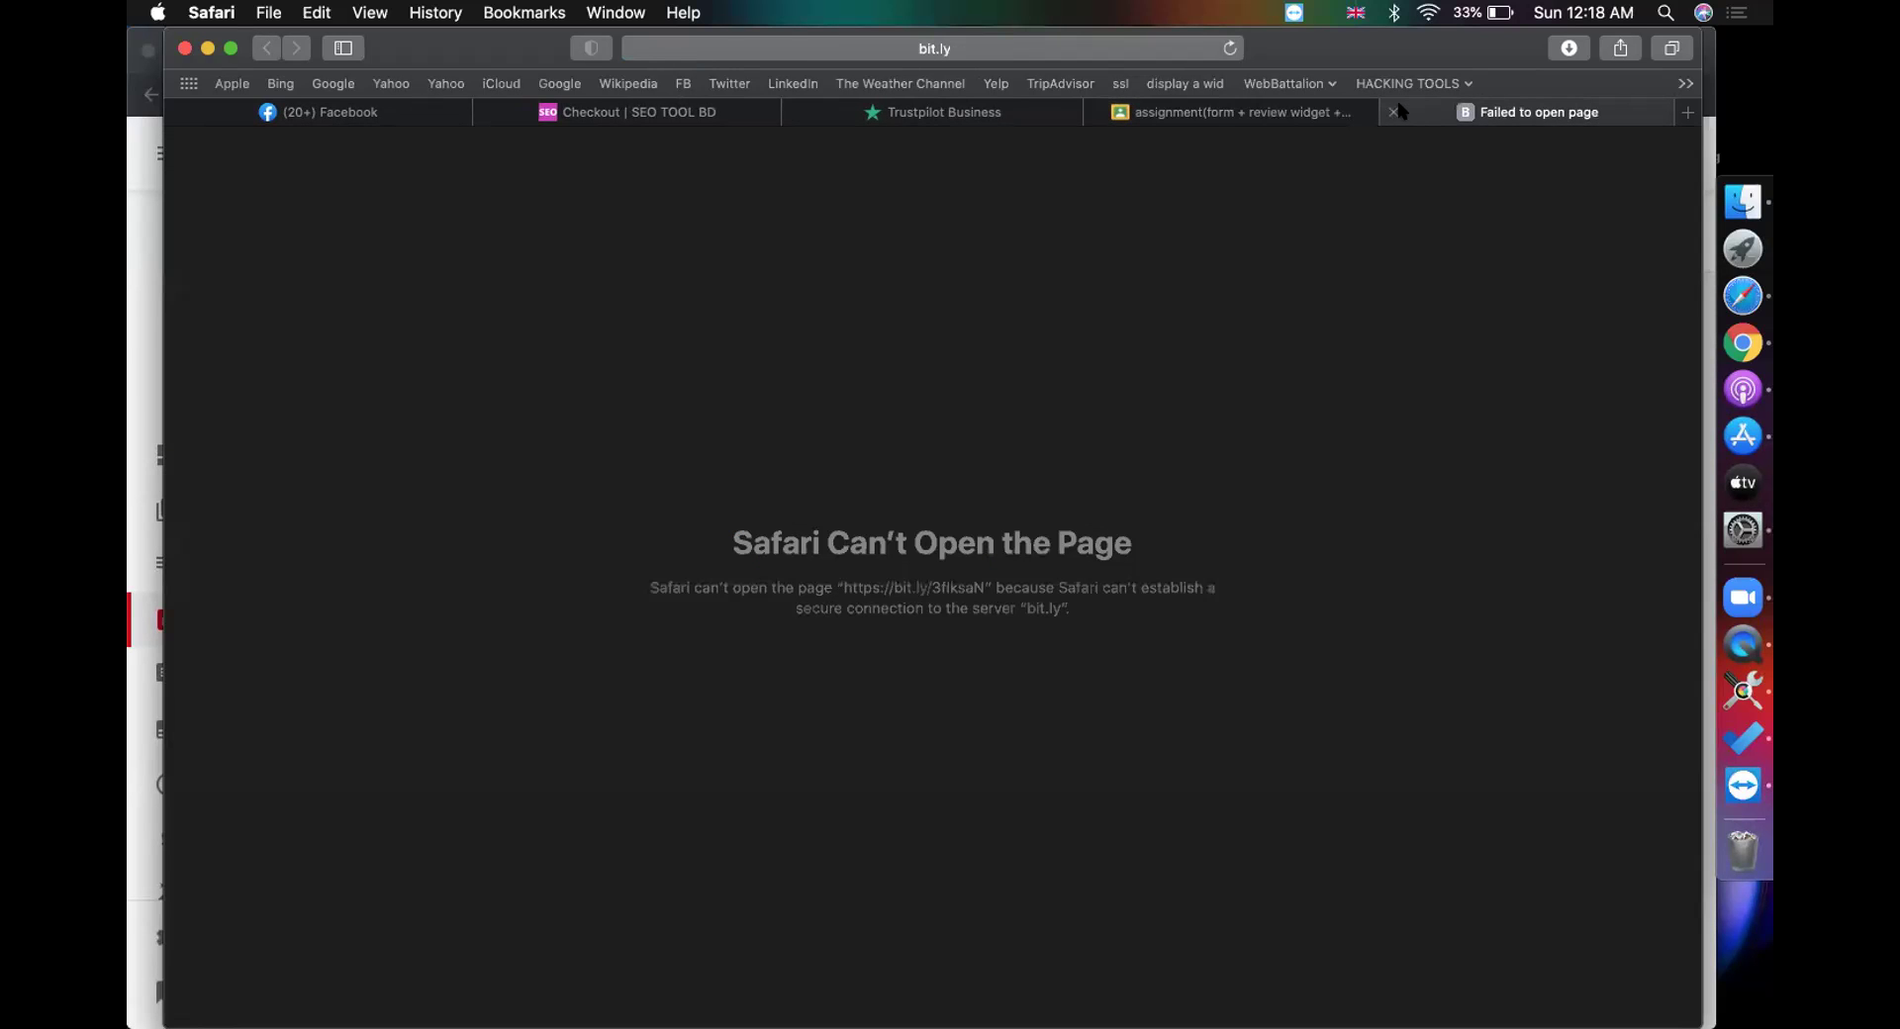
left_click(1395, 111)
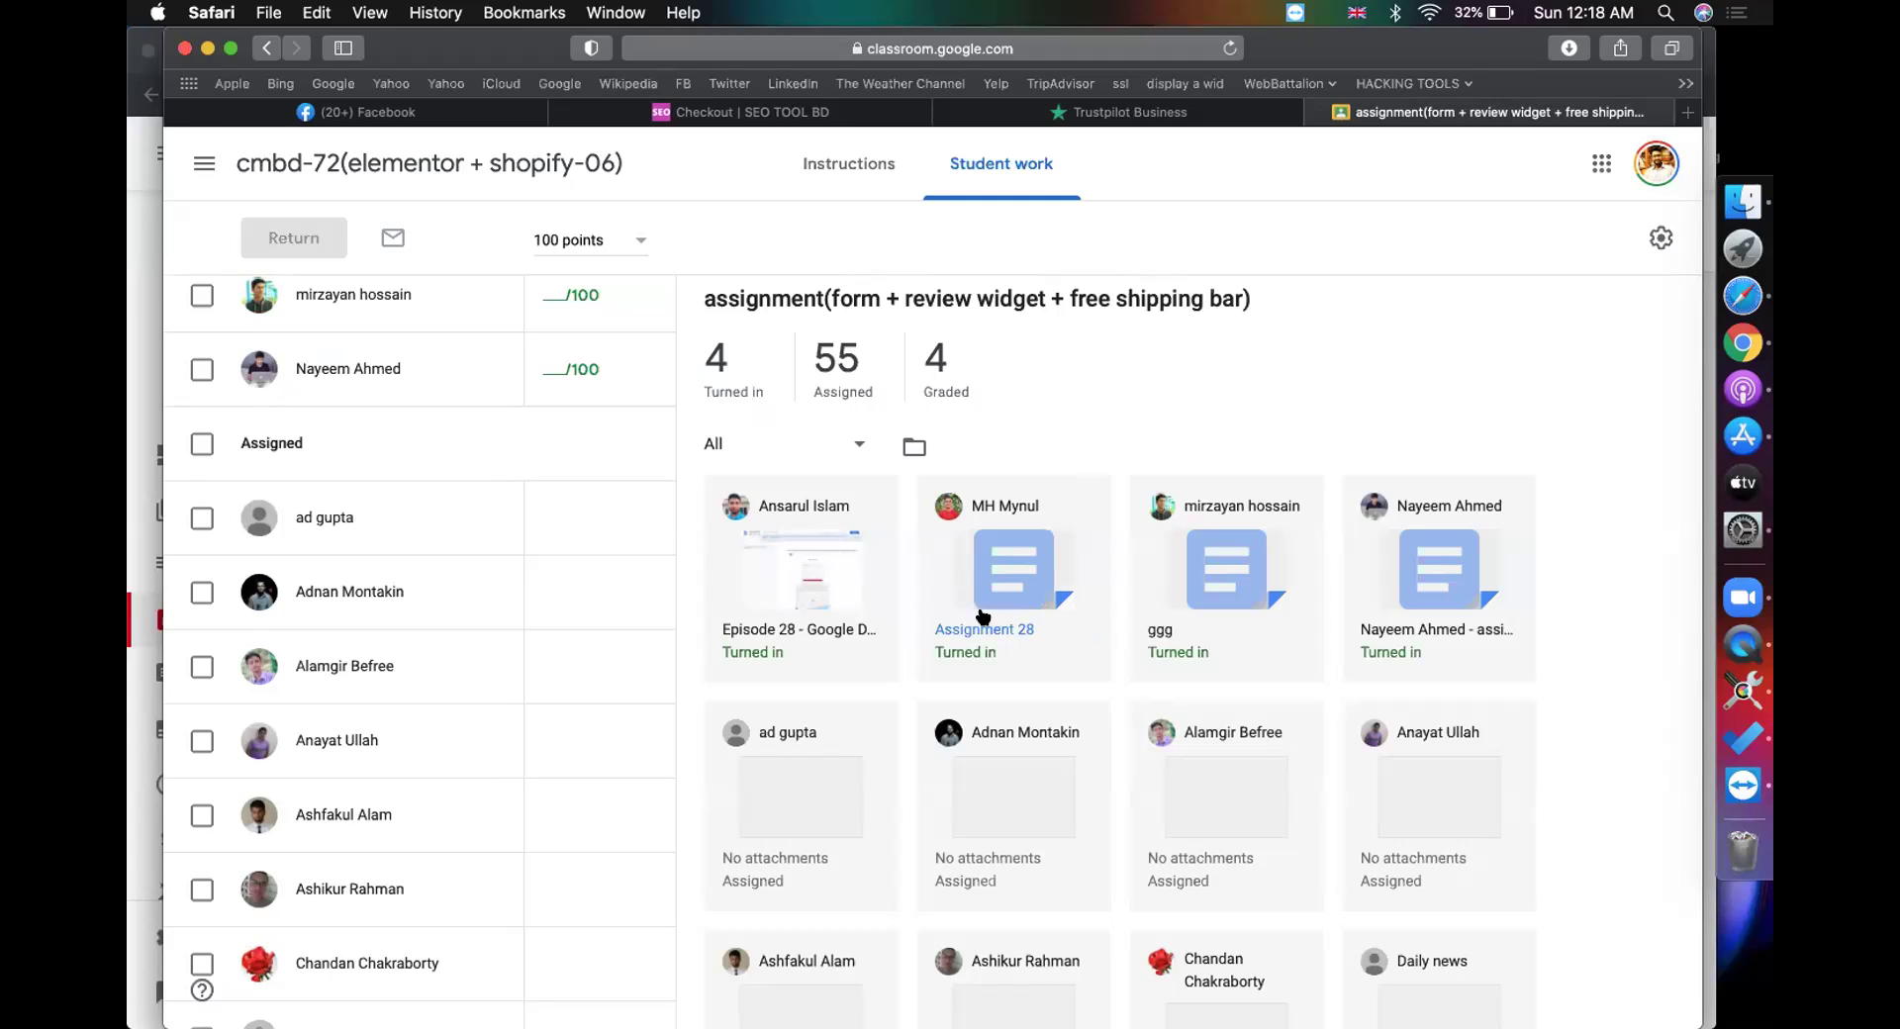
Step: Open the Assignment 28 submission and scroll through its green contact form and free shipping bar
left_click(985, 629)
left_click(1245, 114)
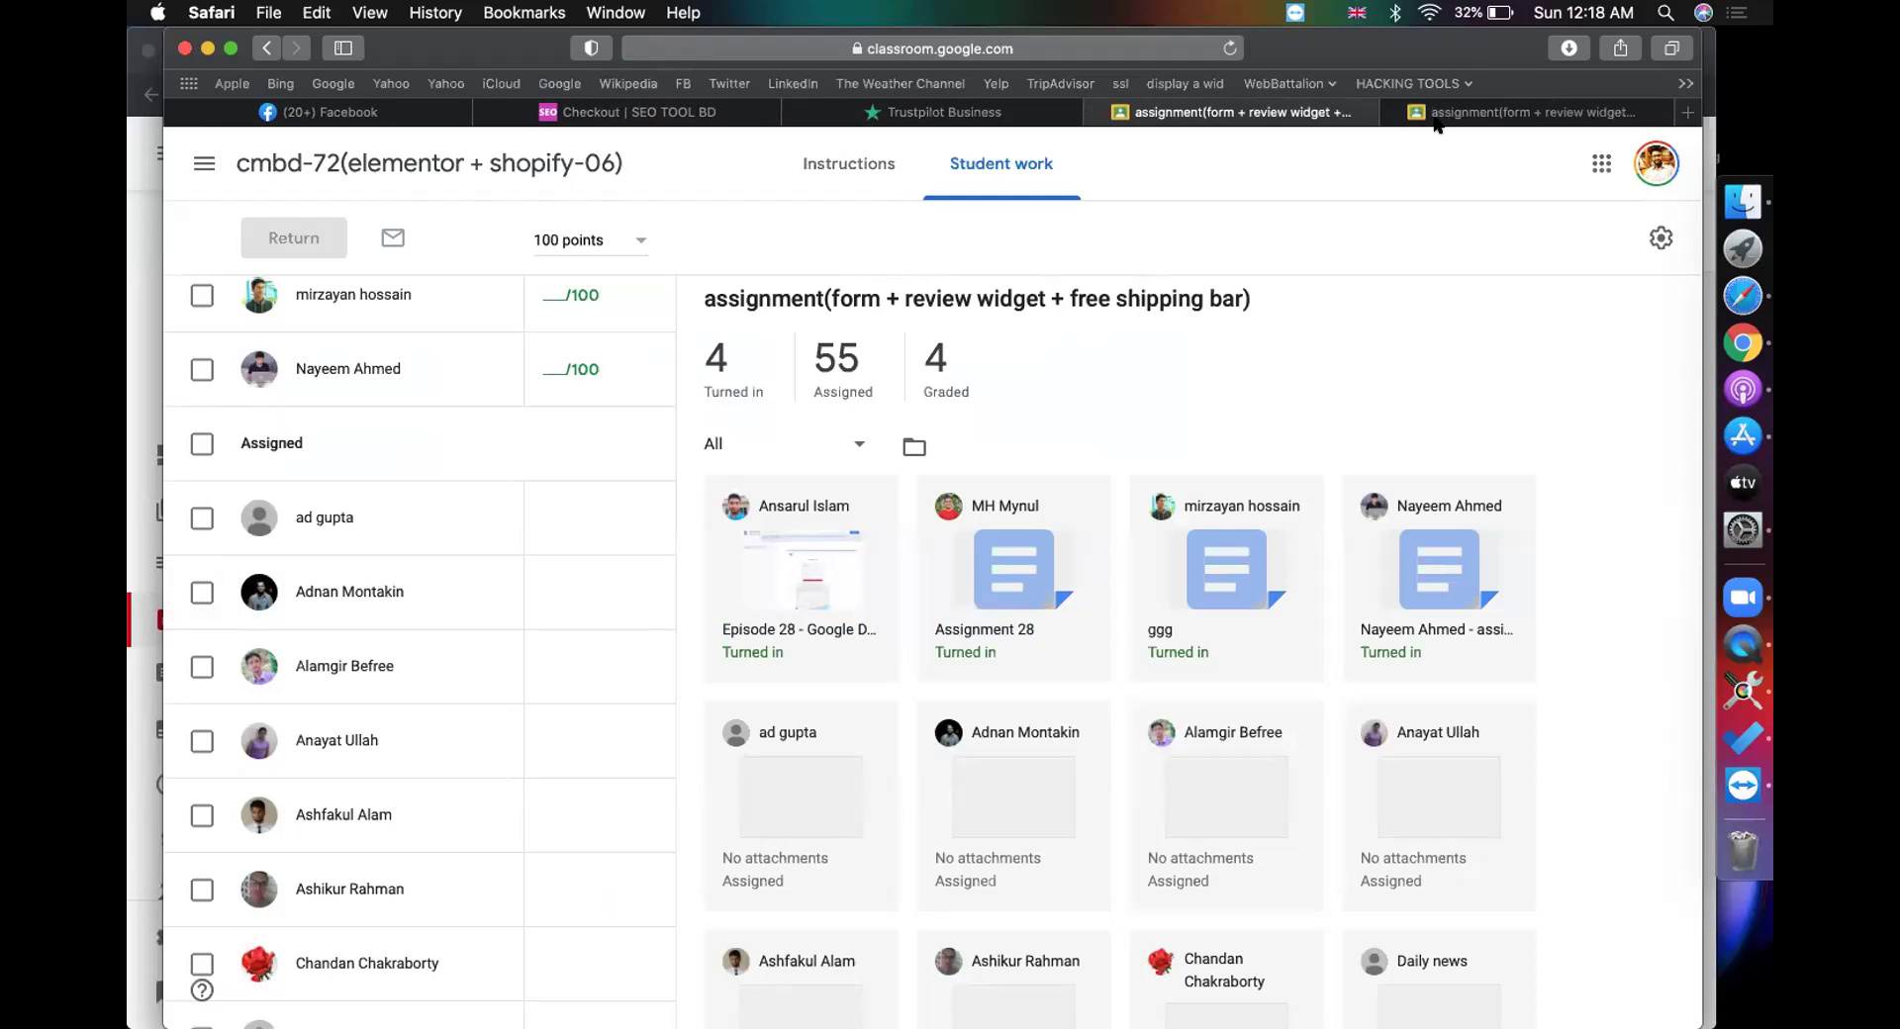
left_click(1437, 117)
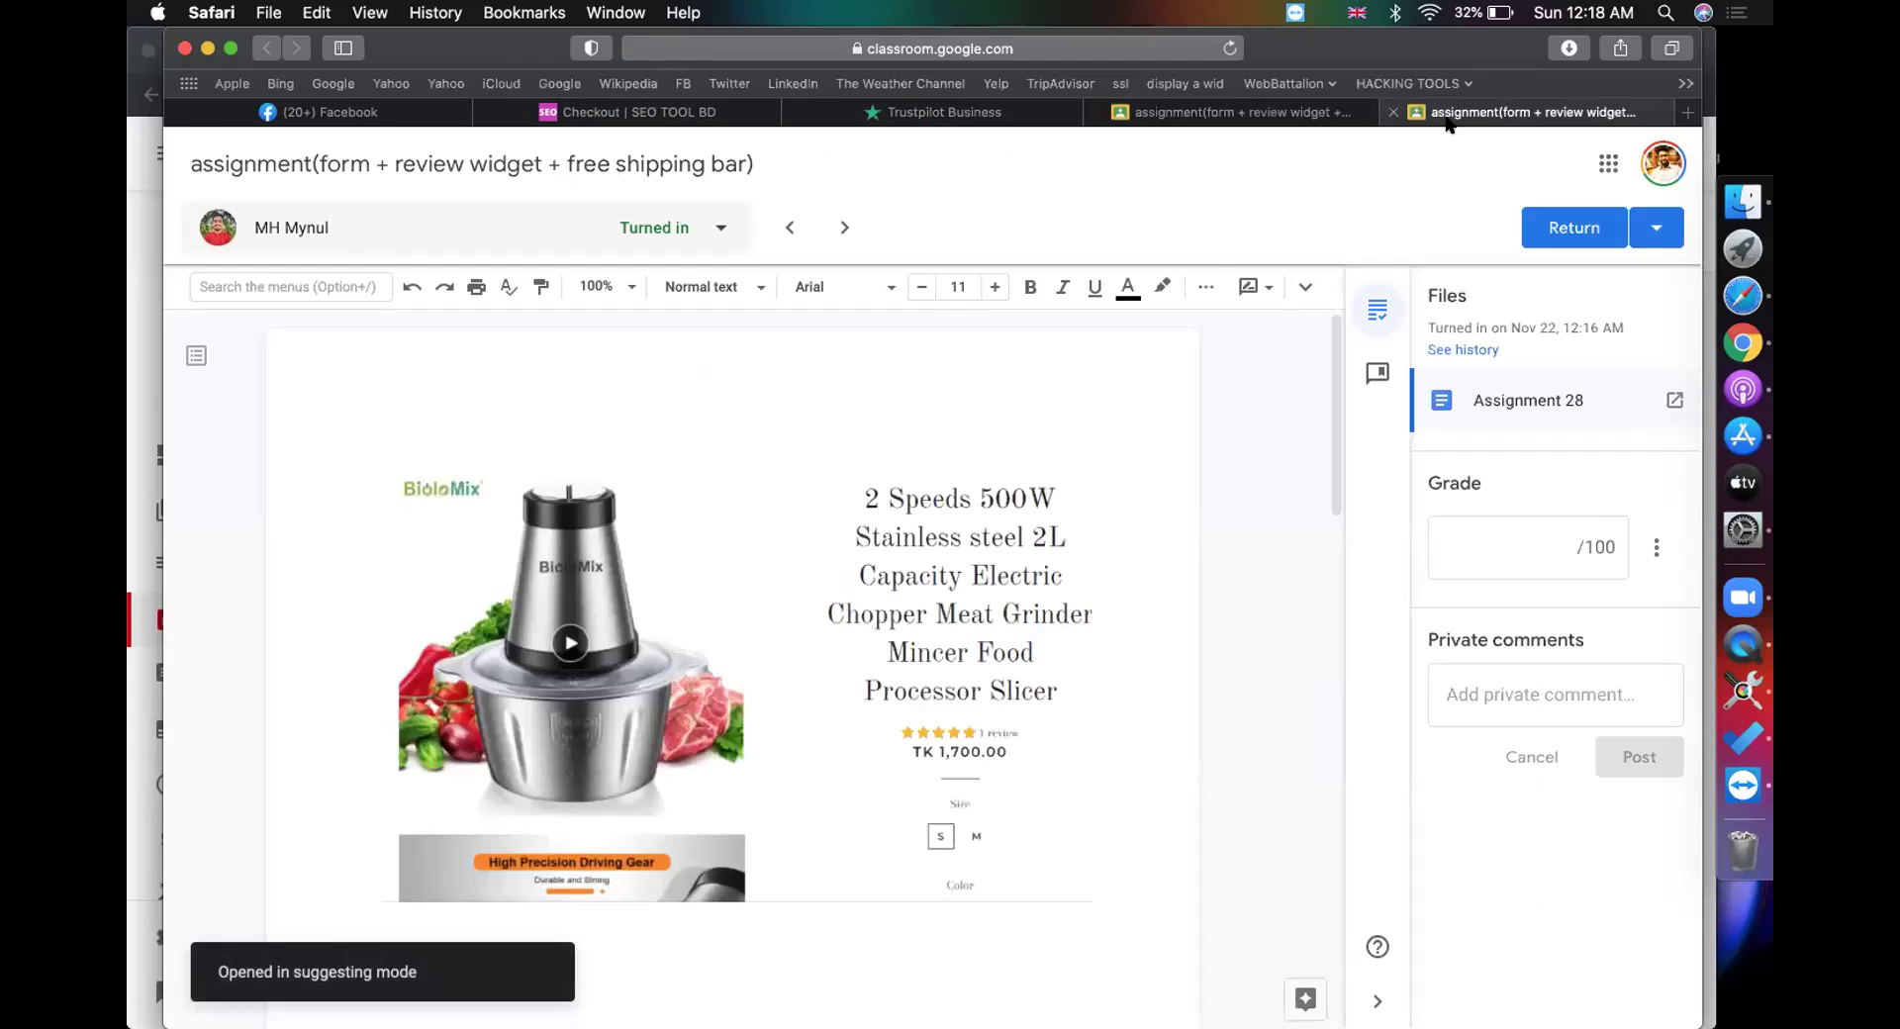
scroll(970, 528, "down", 10)
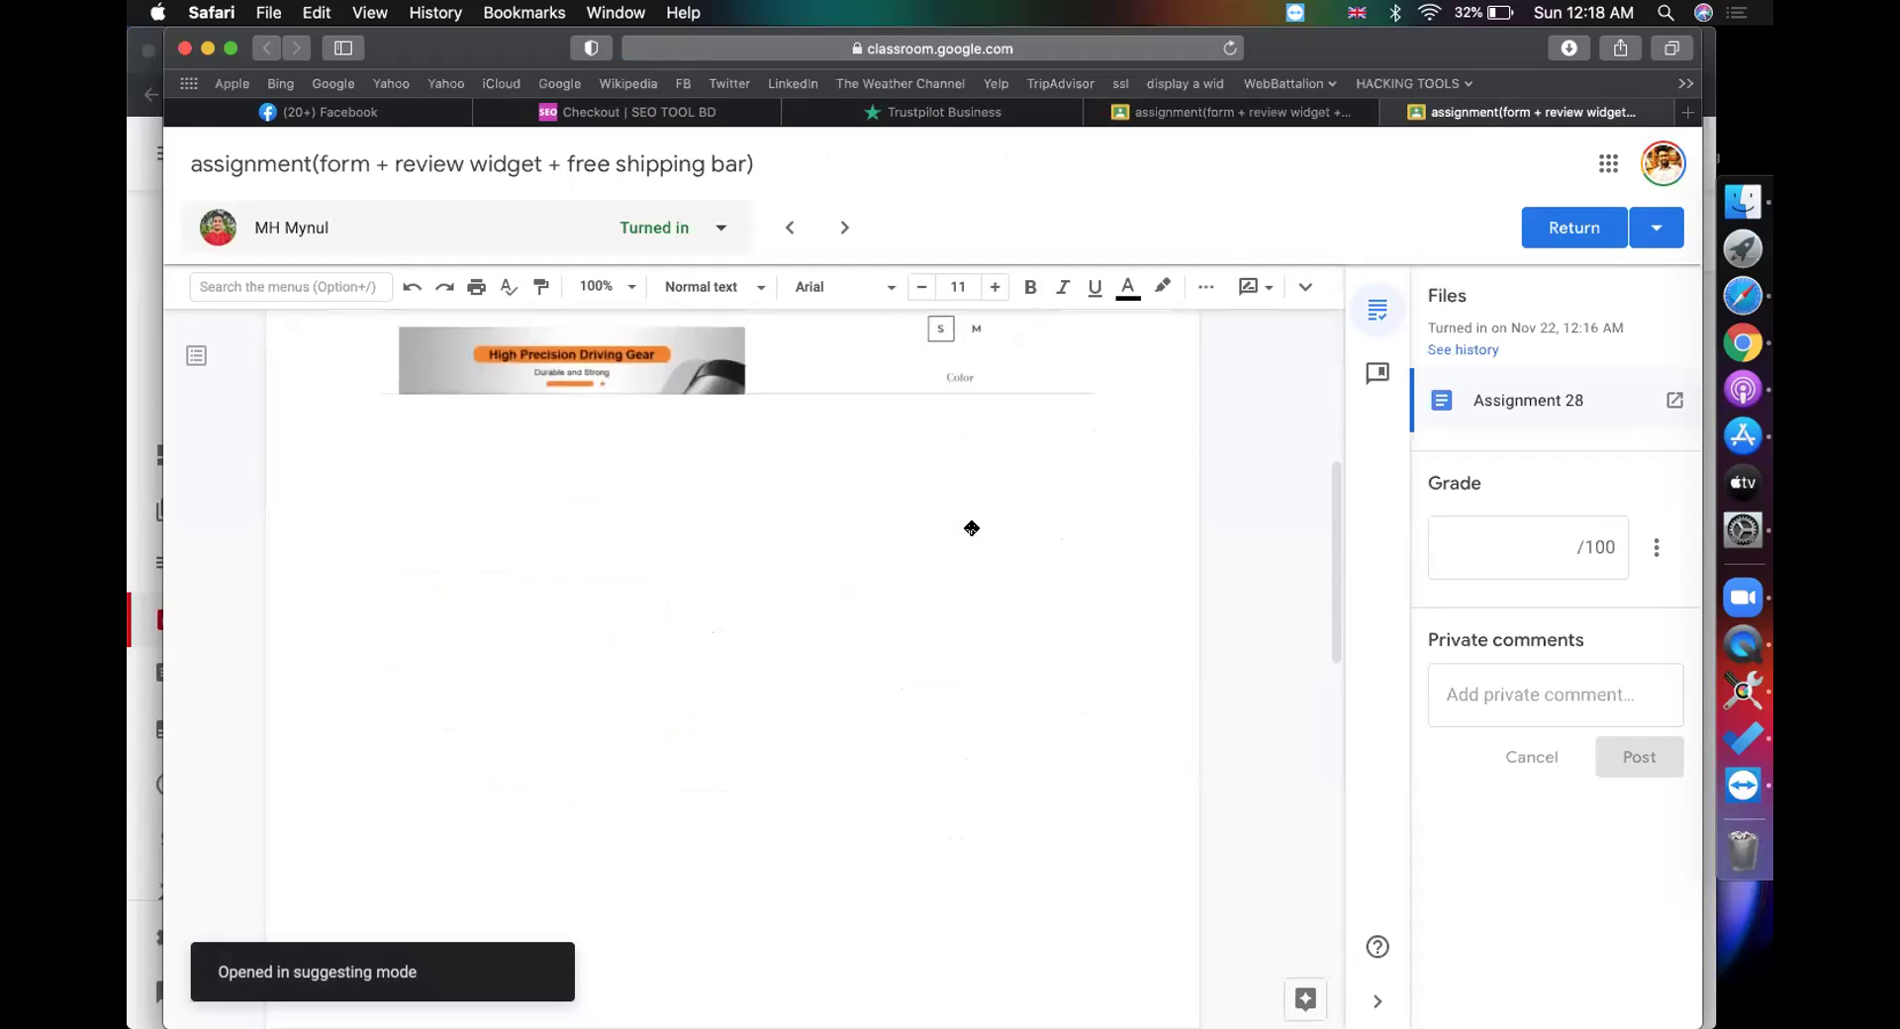
scroll(971, 527, "down", 3)
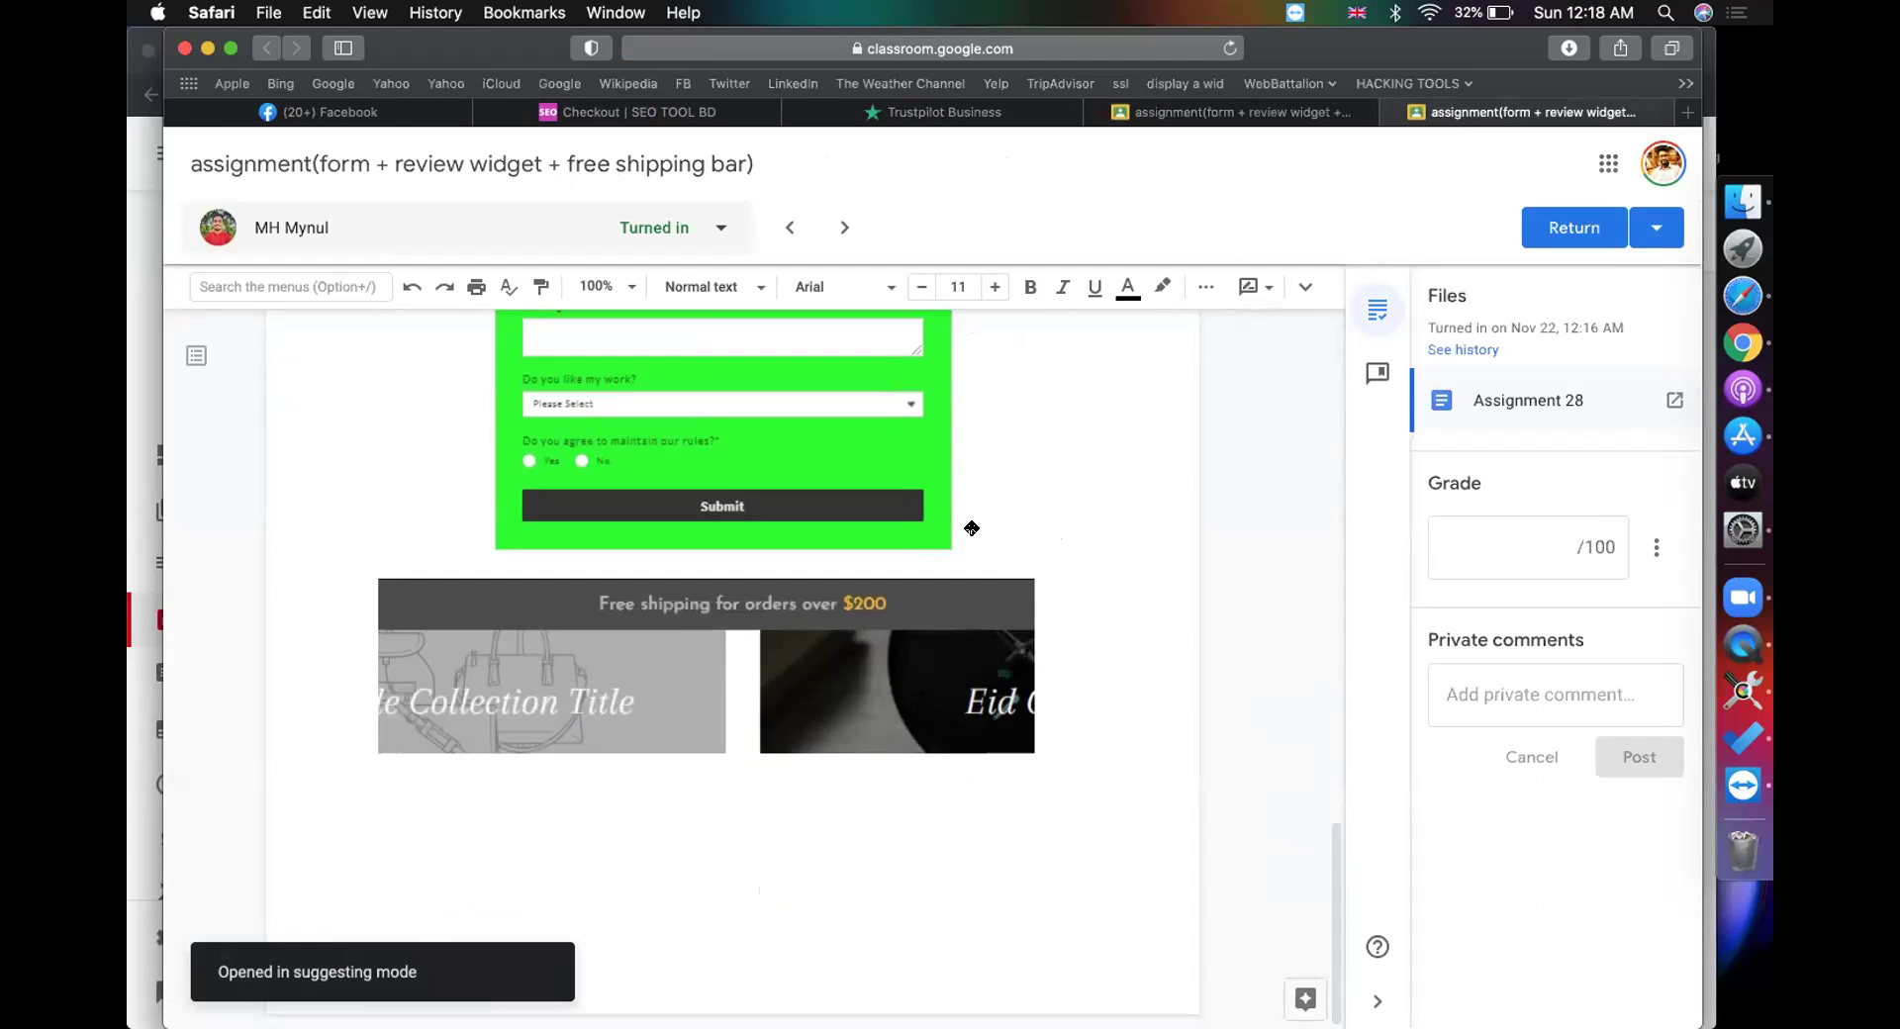
scroll(816, 613, "up", 6)
scroll(816, 613, "down", 3)
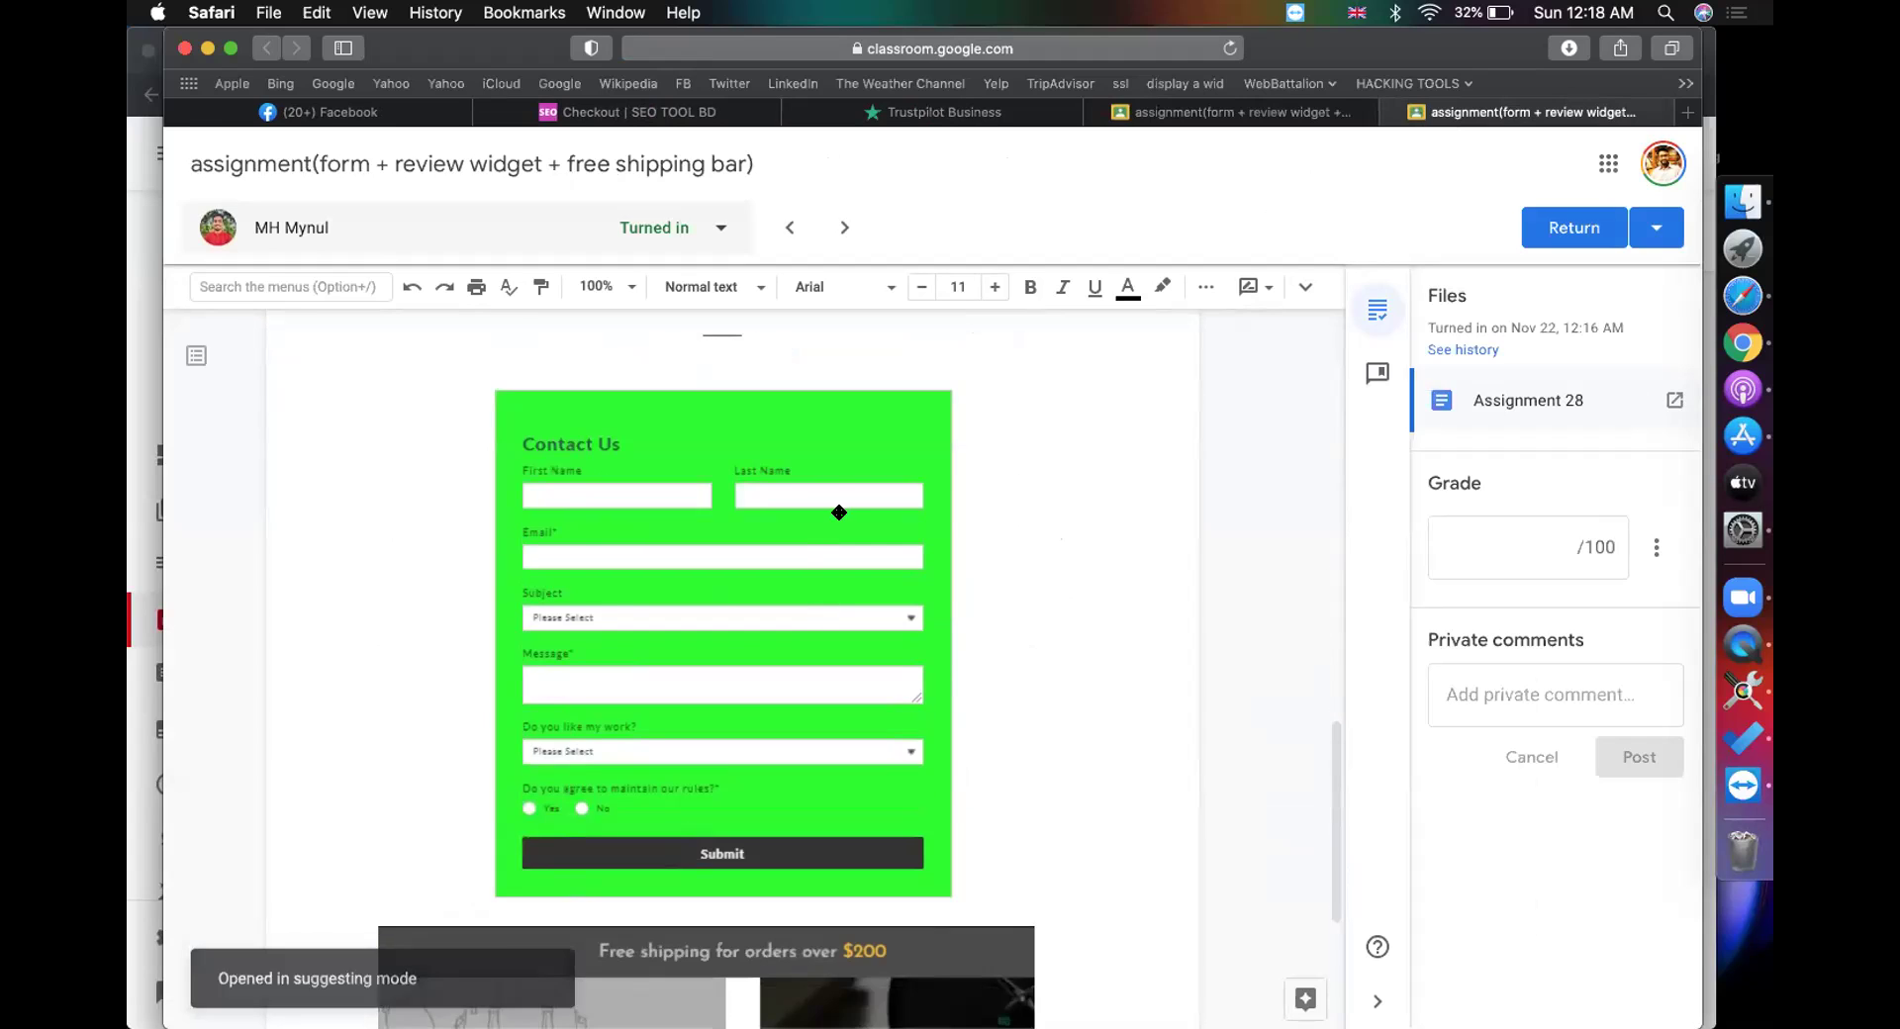
Step: Grade the Assignment 28 submission 100, return it, and close the grading tab
left_click(1476, 524)
type("100")
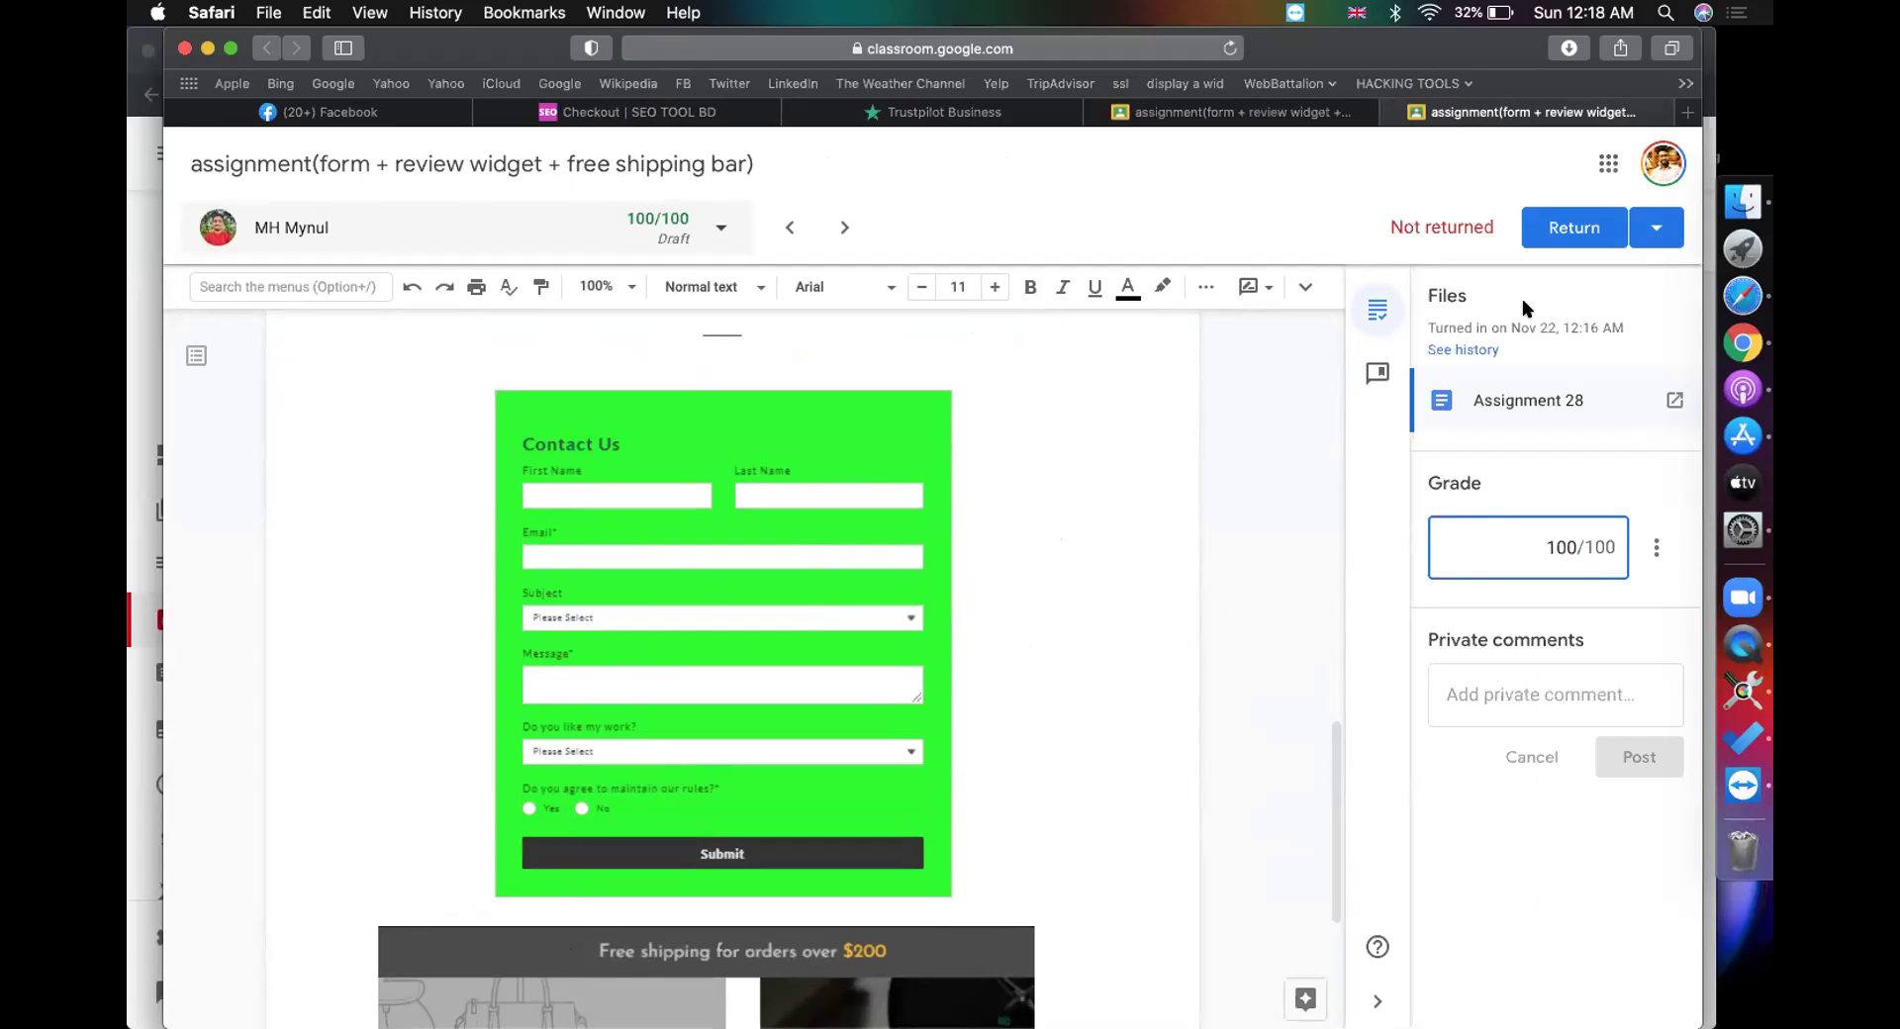
left_click(1573, 227)
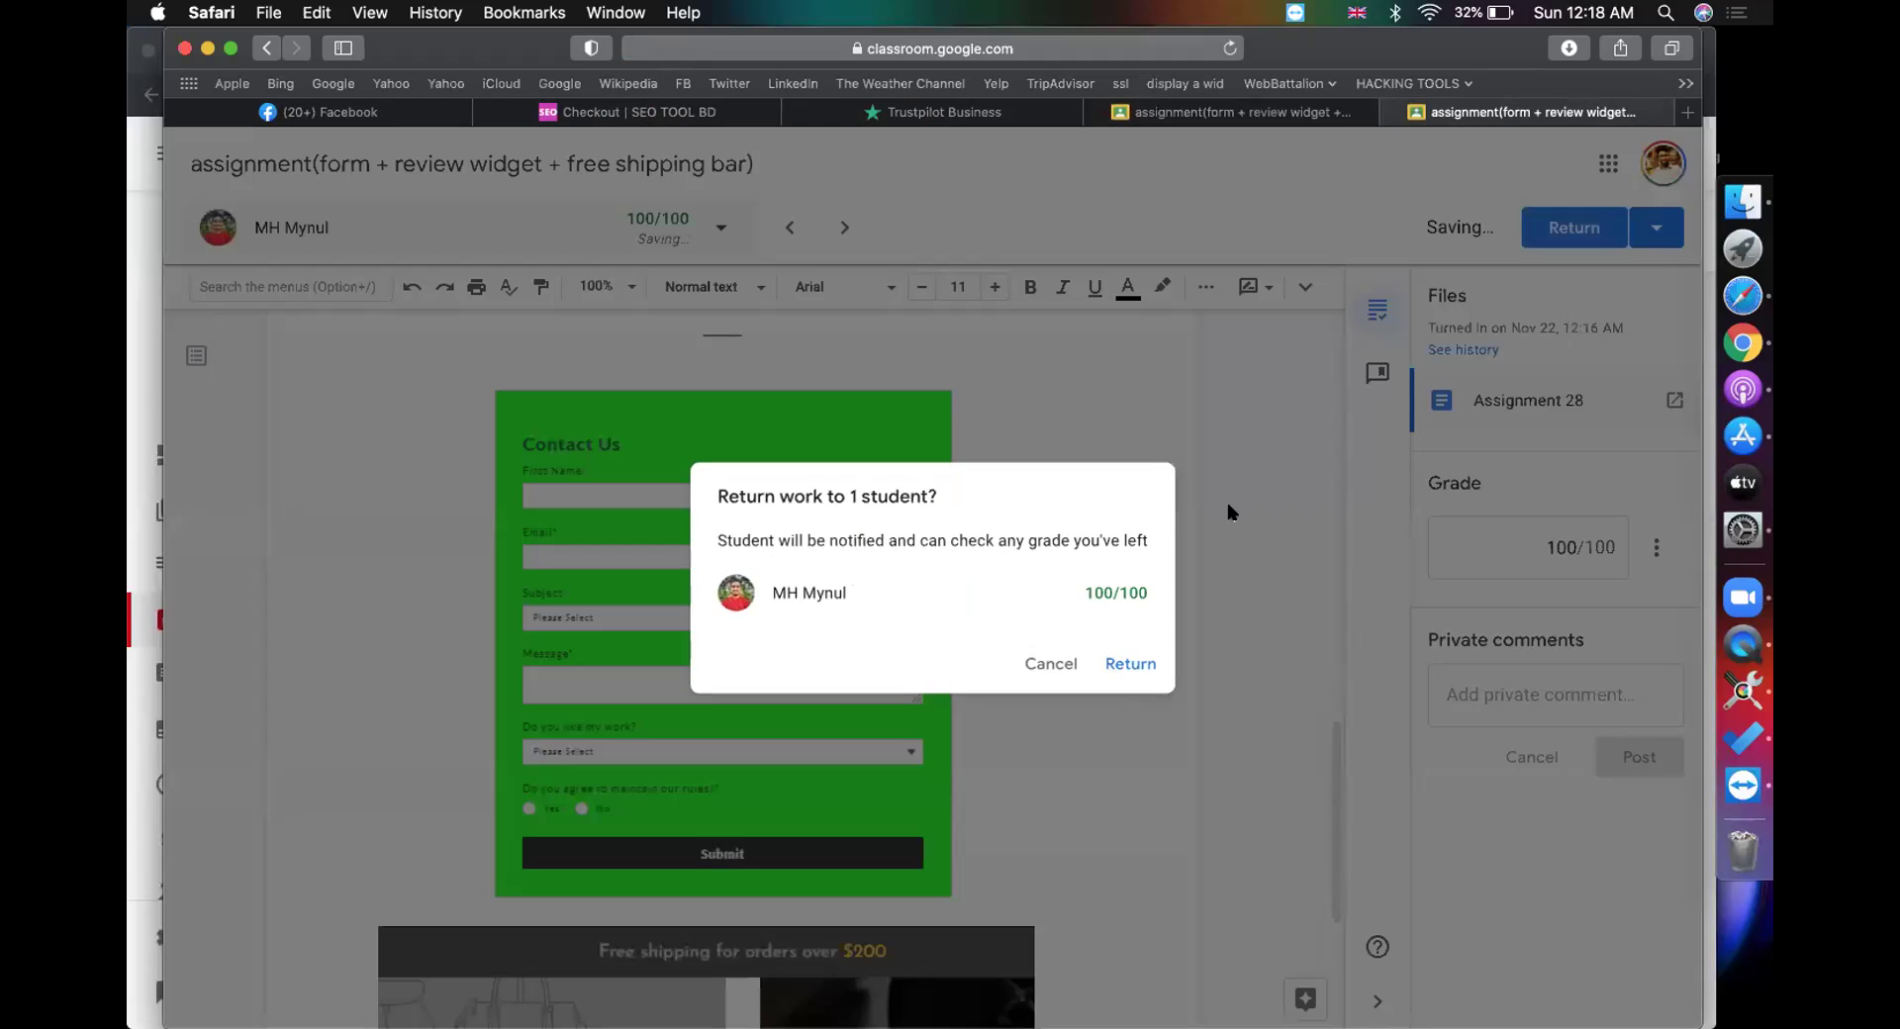
left_click(1143, 653)
left_click(1278, 121)
left_click(1421, 120)
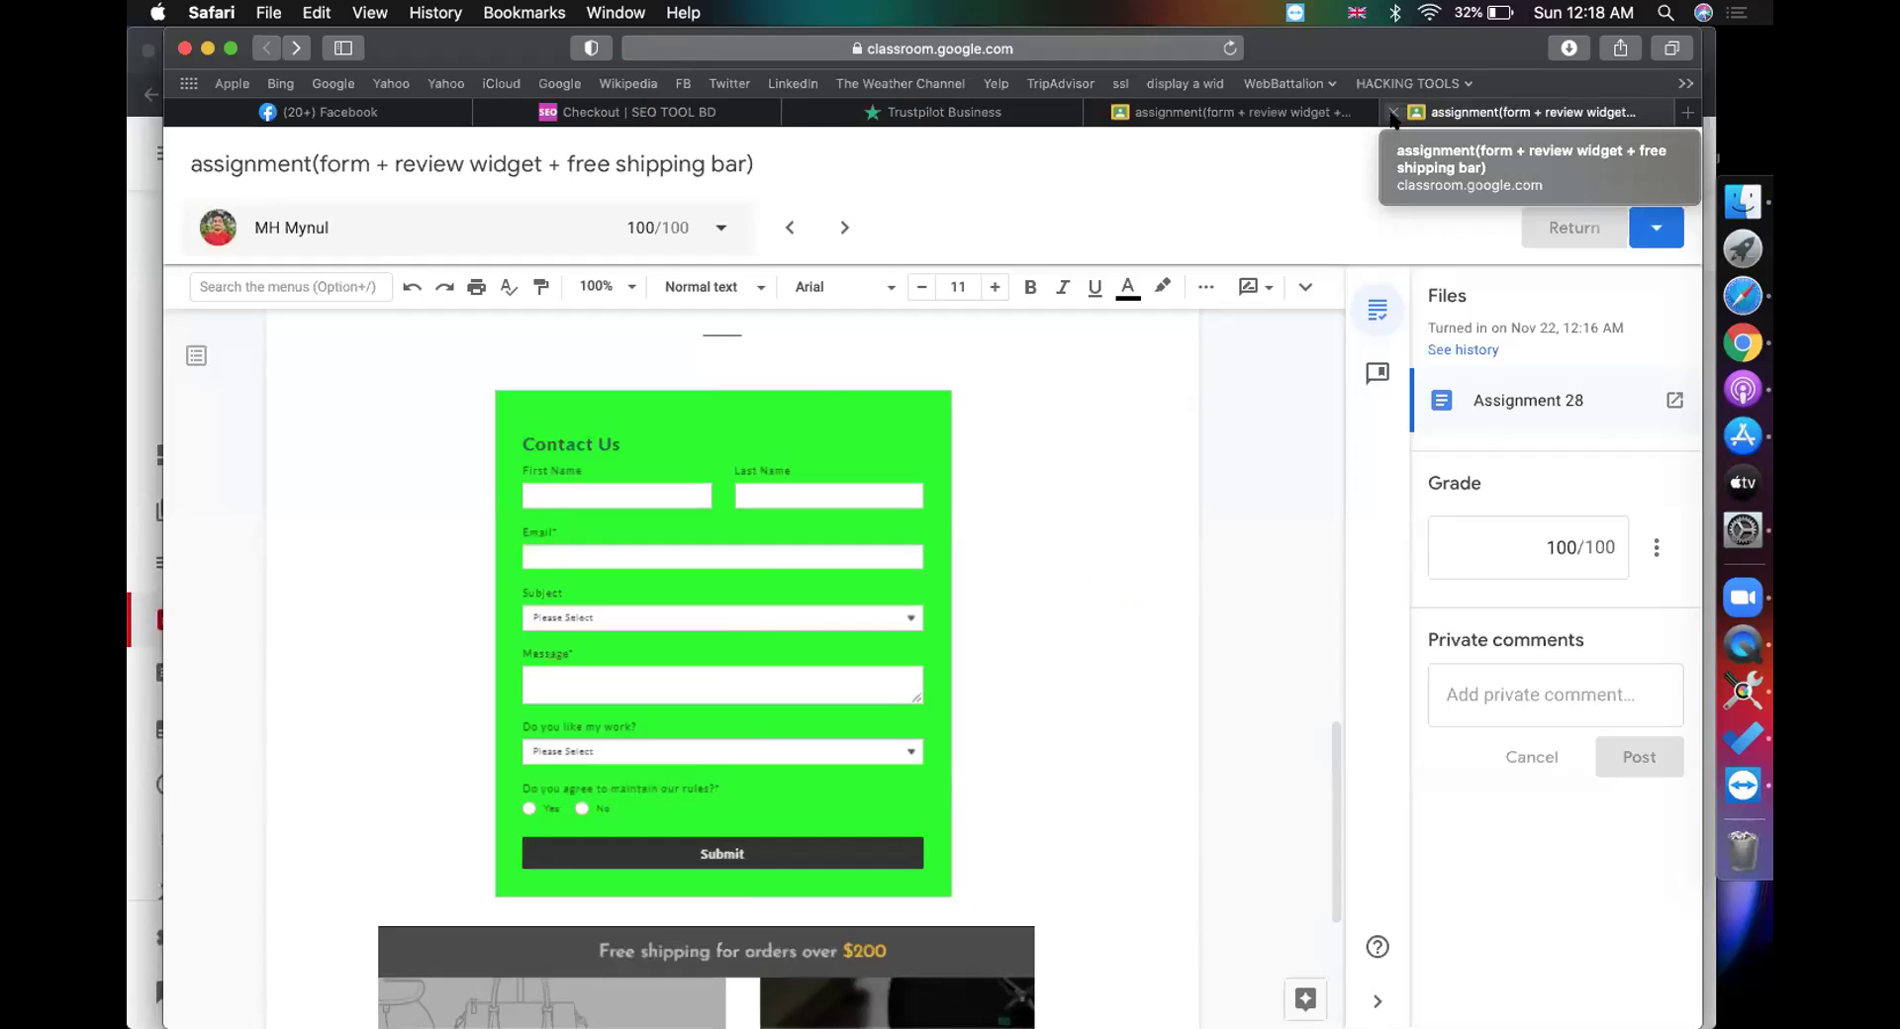
left_click(1392, 112)
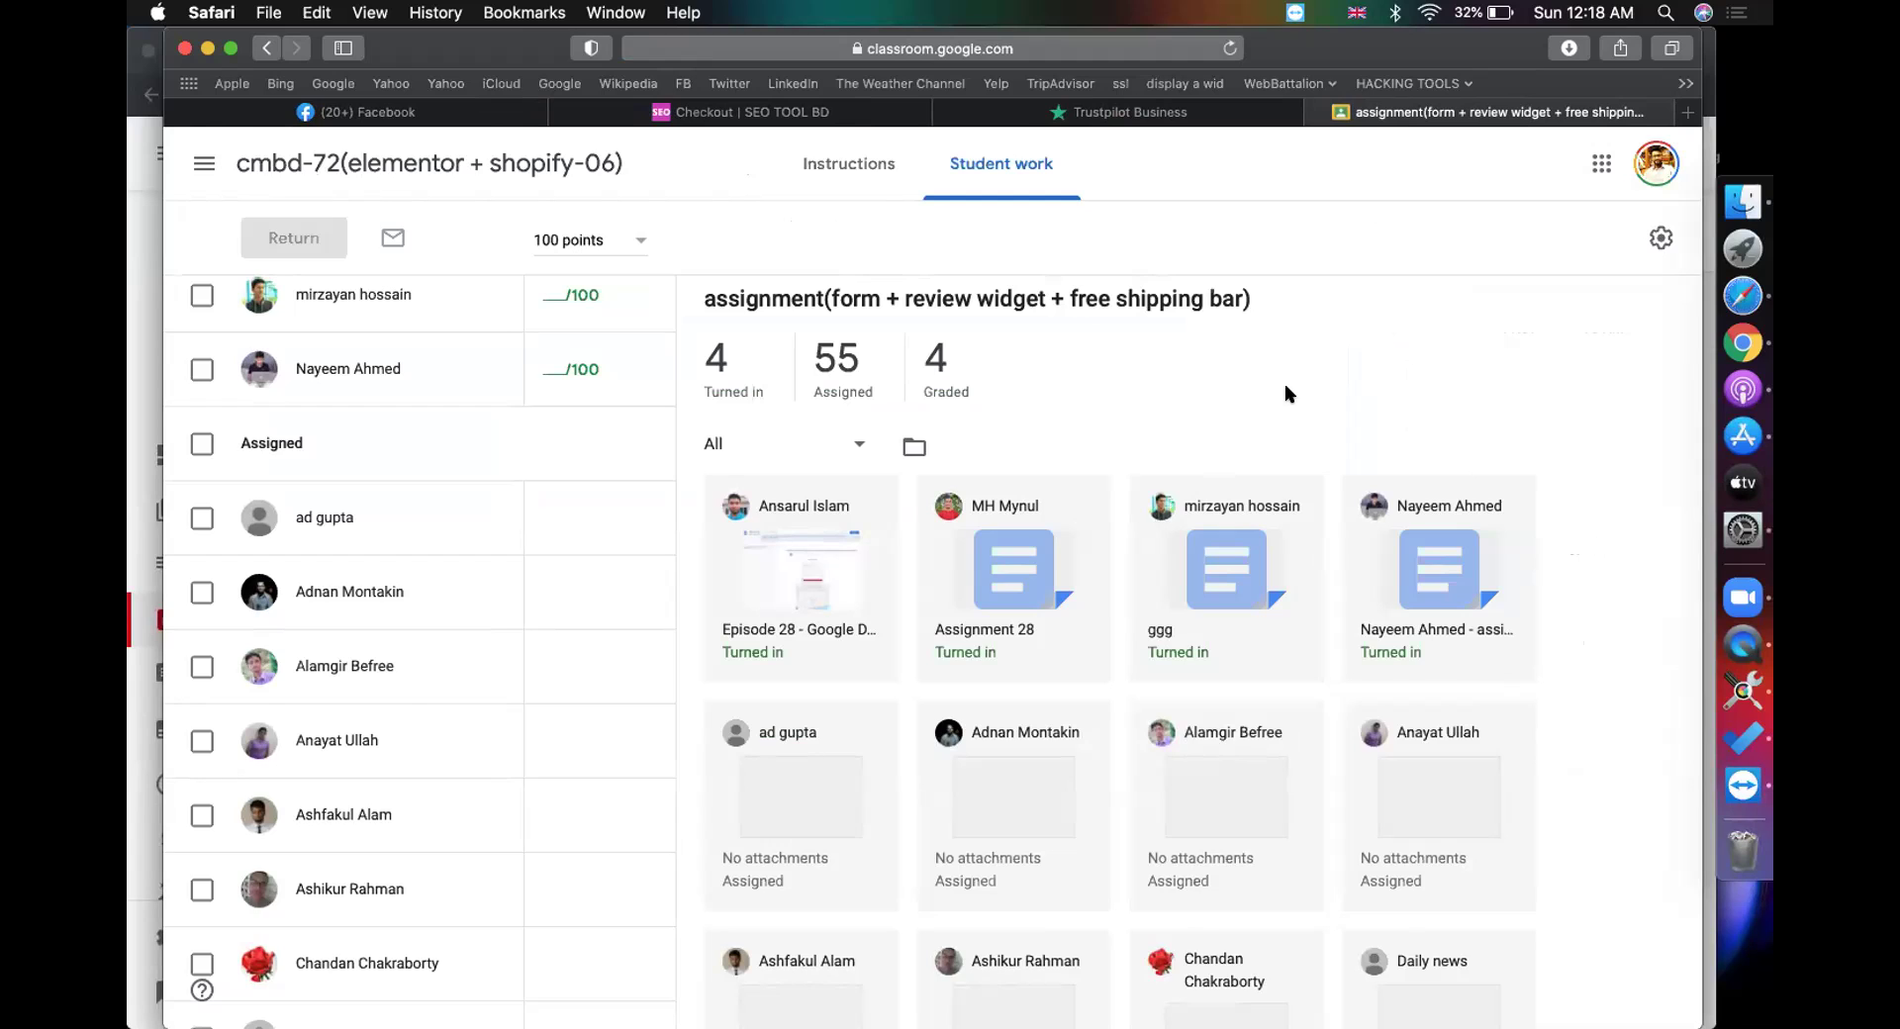
Step: Check the ggg submission's shipping-bar header image, grade it 100, return it and close the tab
left_click(1233, 579)
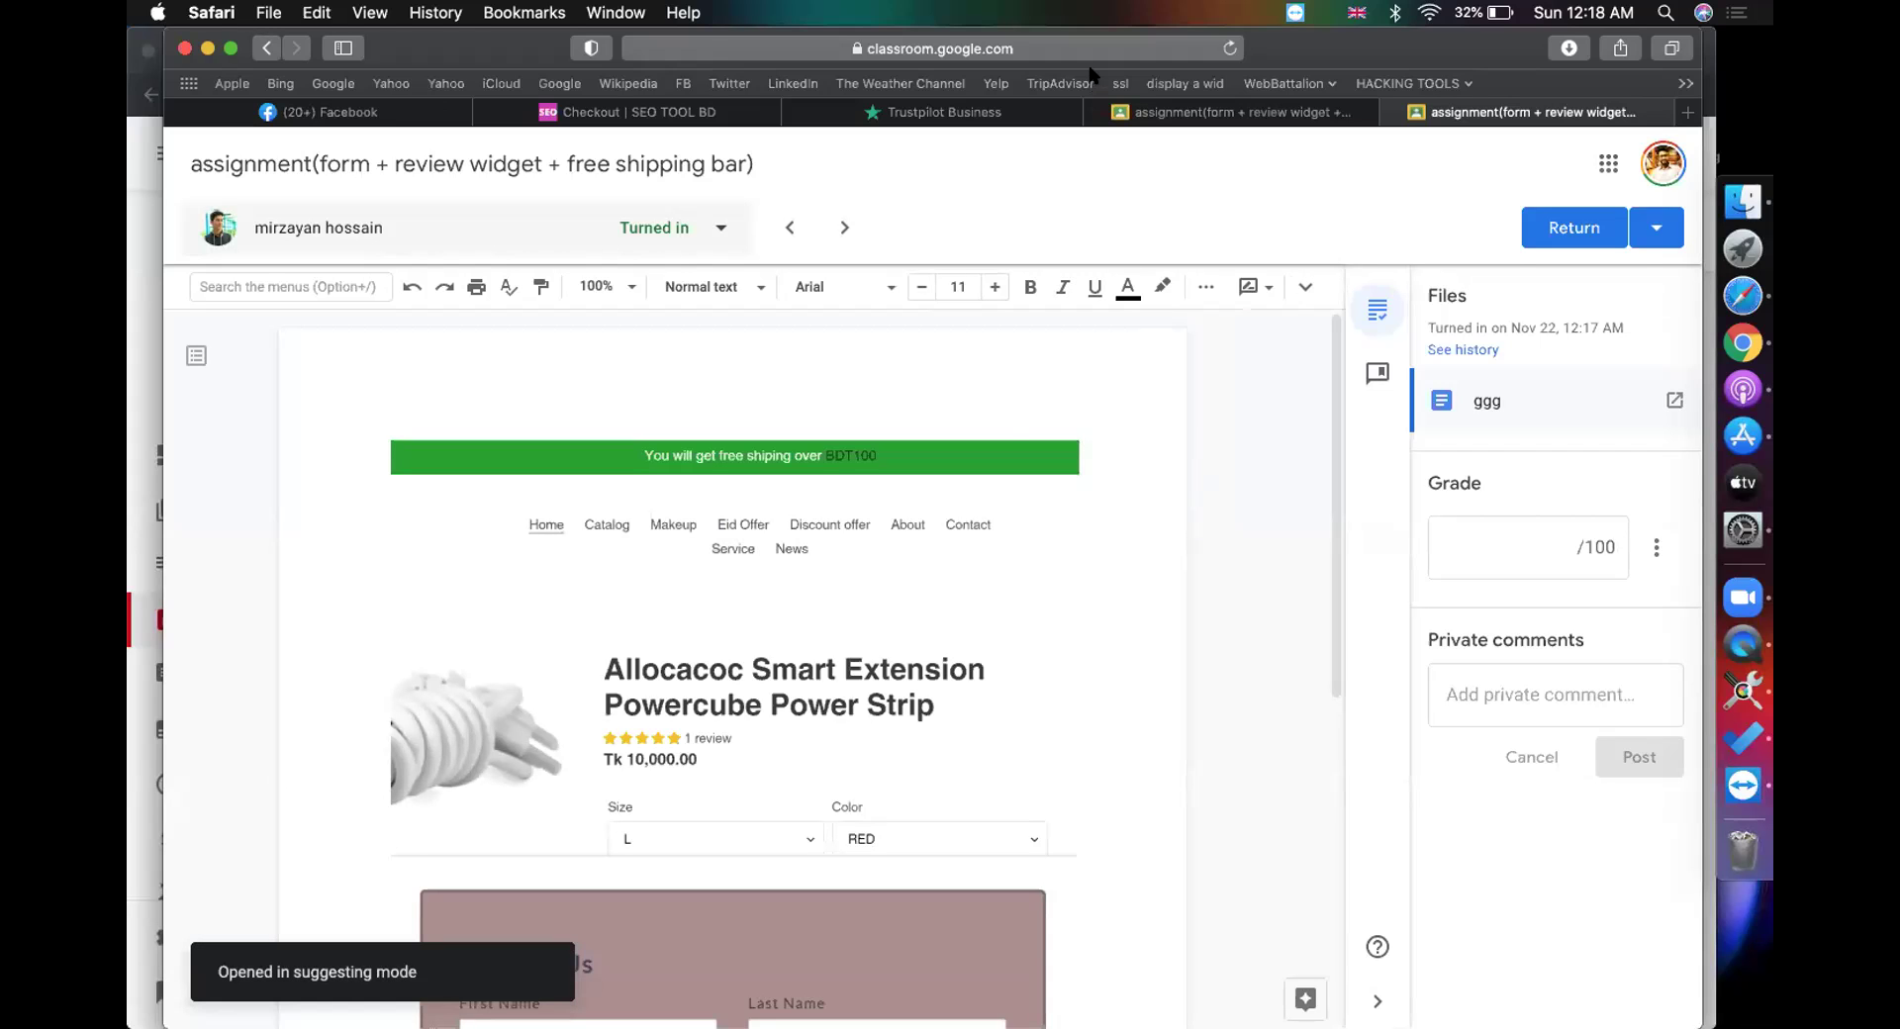
left_click(1017, 515)
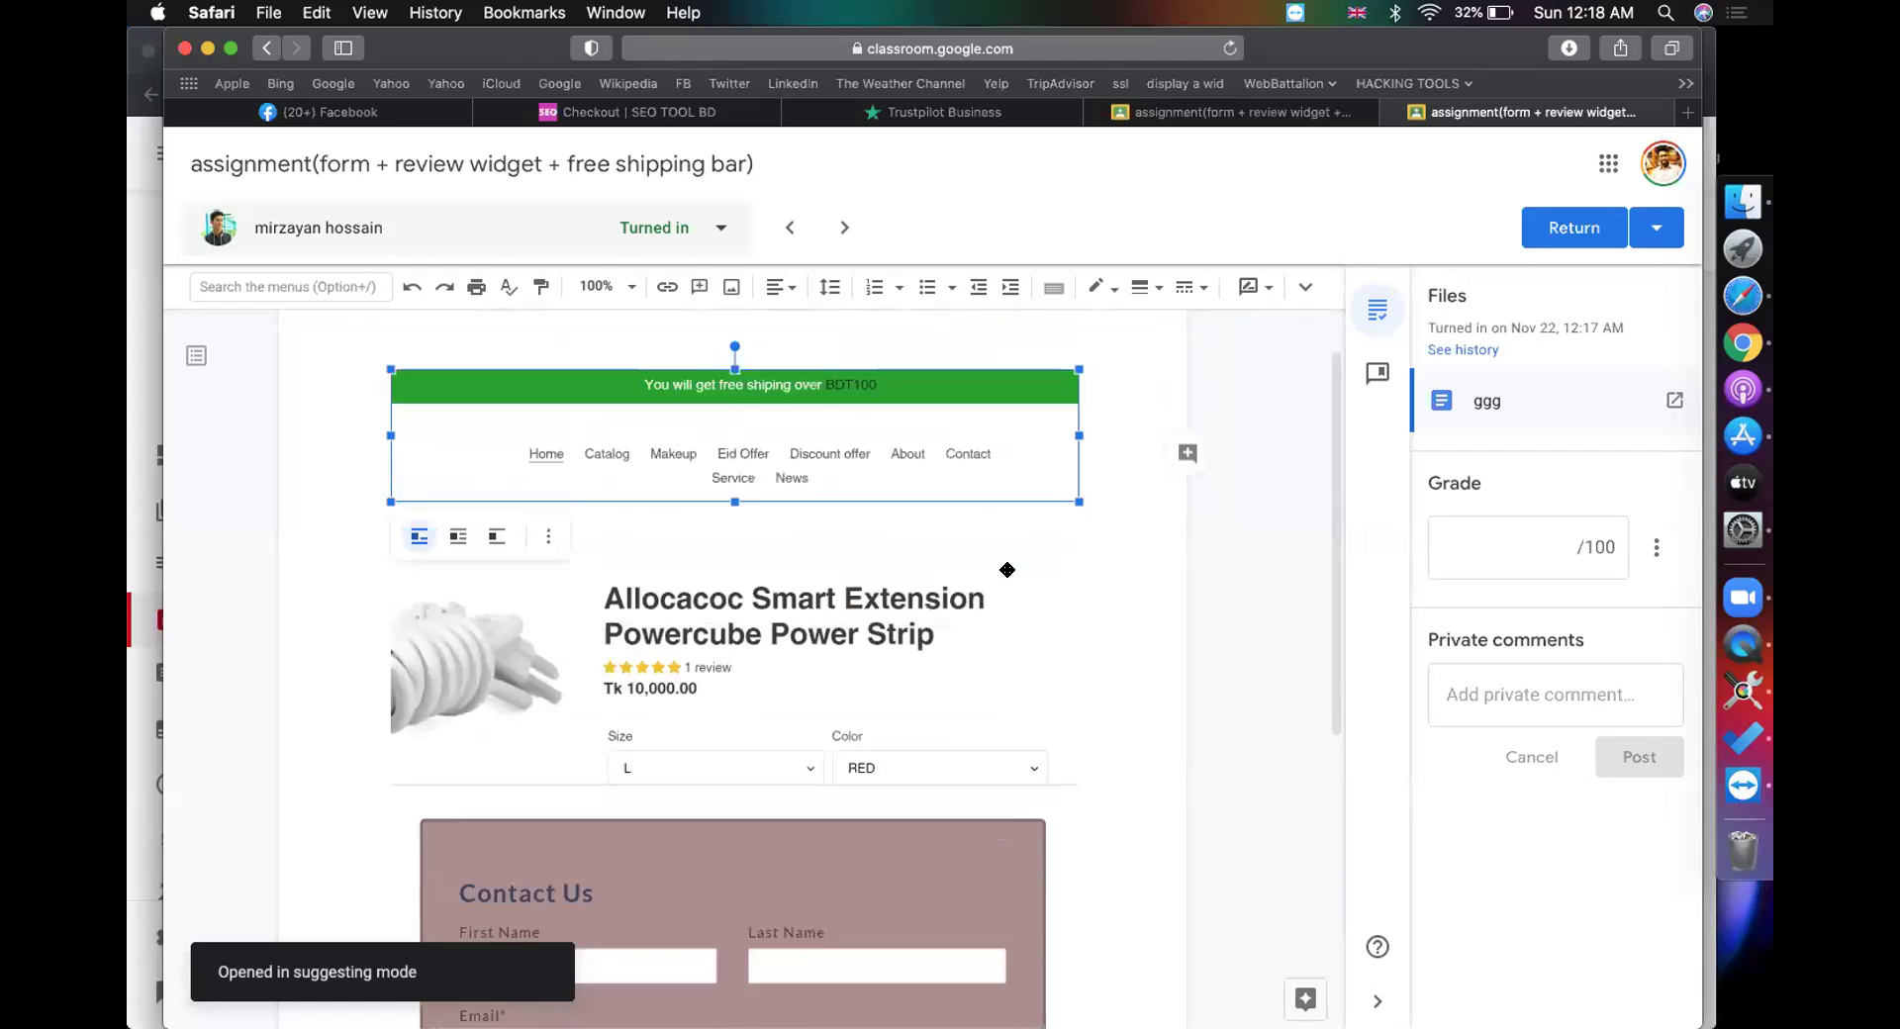
scroll(1219, 644, "down", 6)
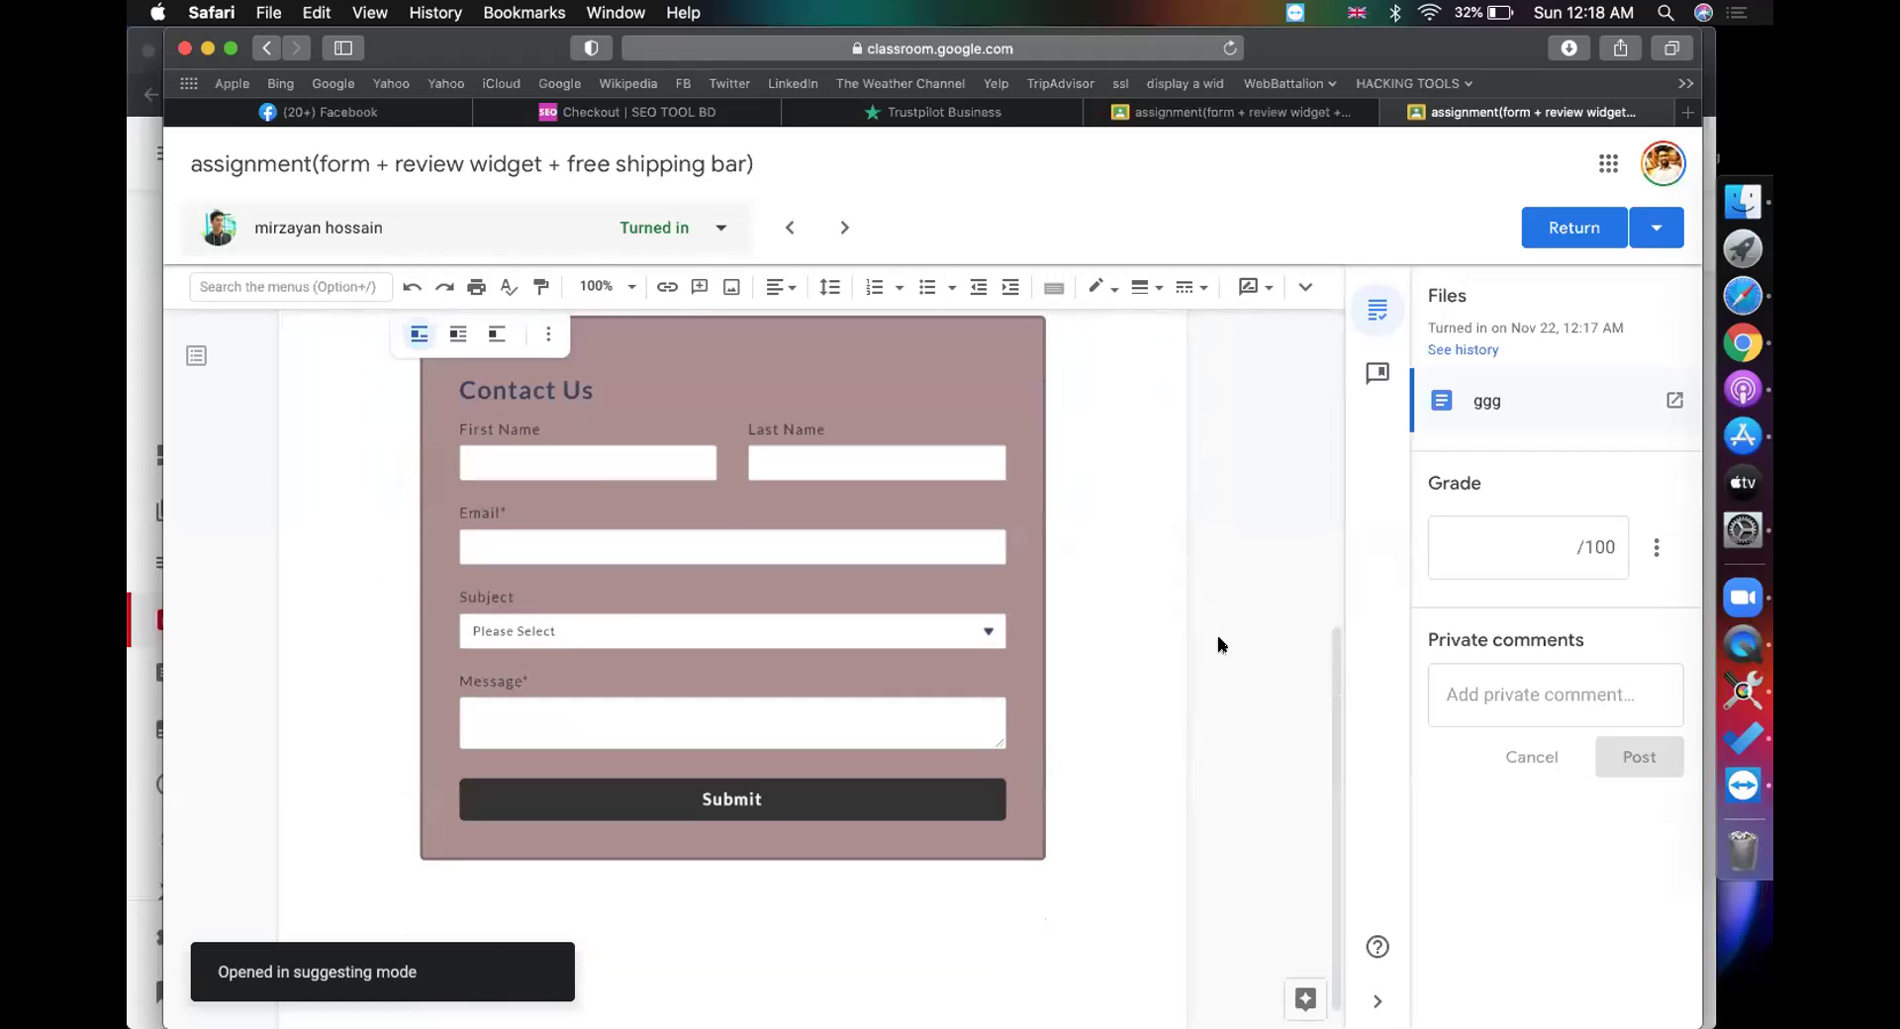
left_click(1469, 554)
scroll(1073, 639, "up", 5)
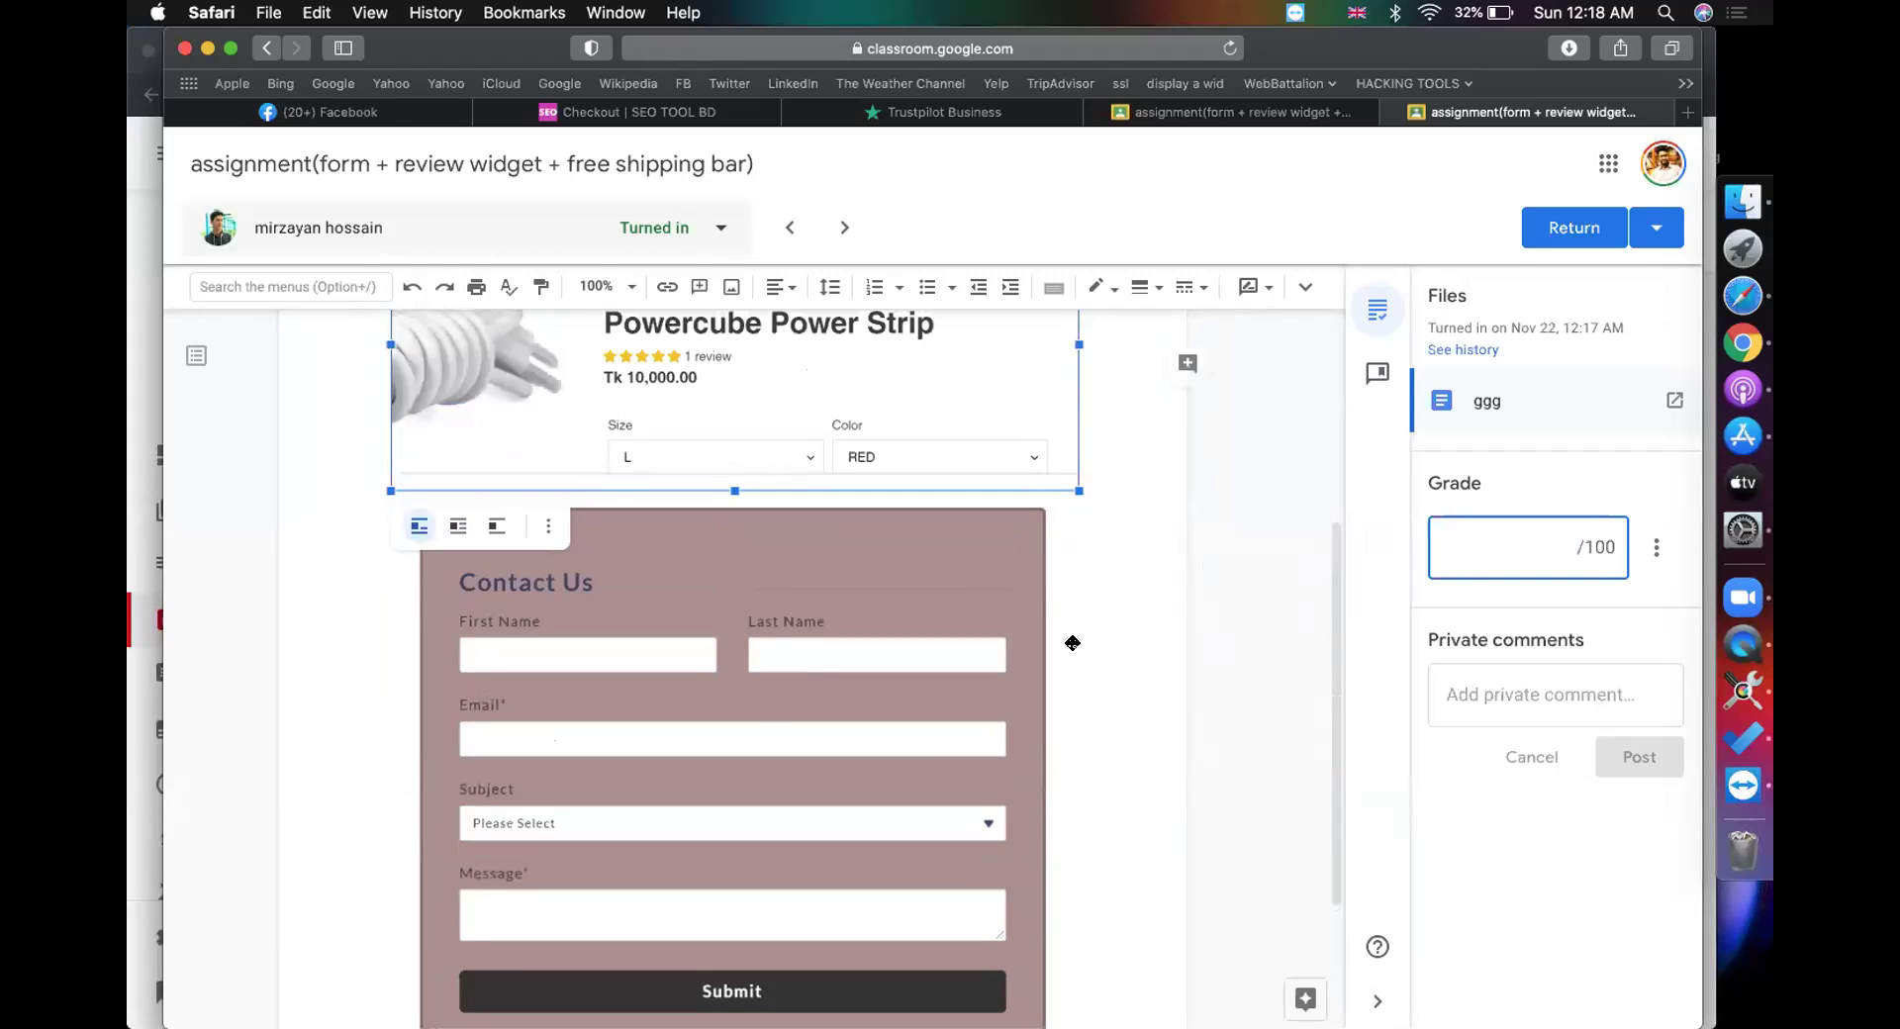
scroll(944, 717, "up", 1)
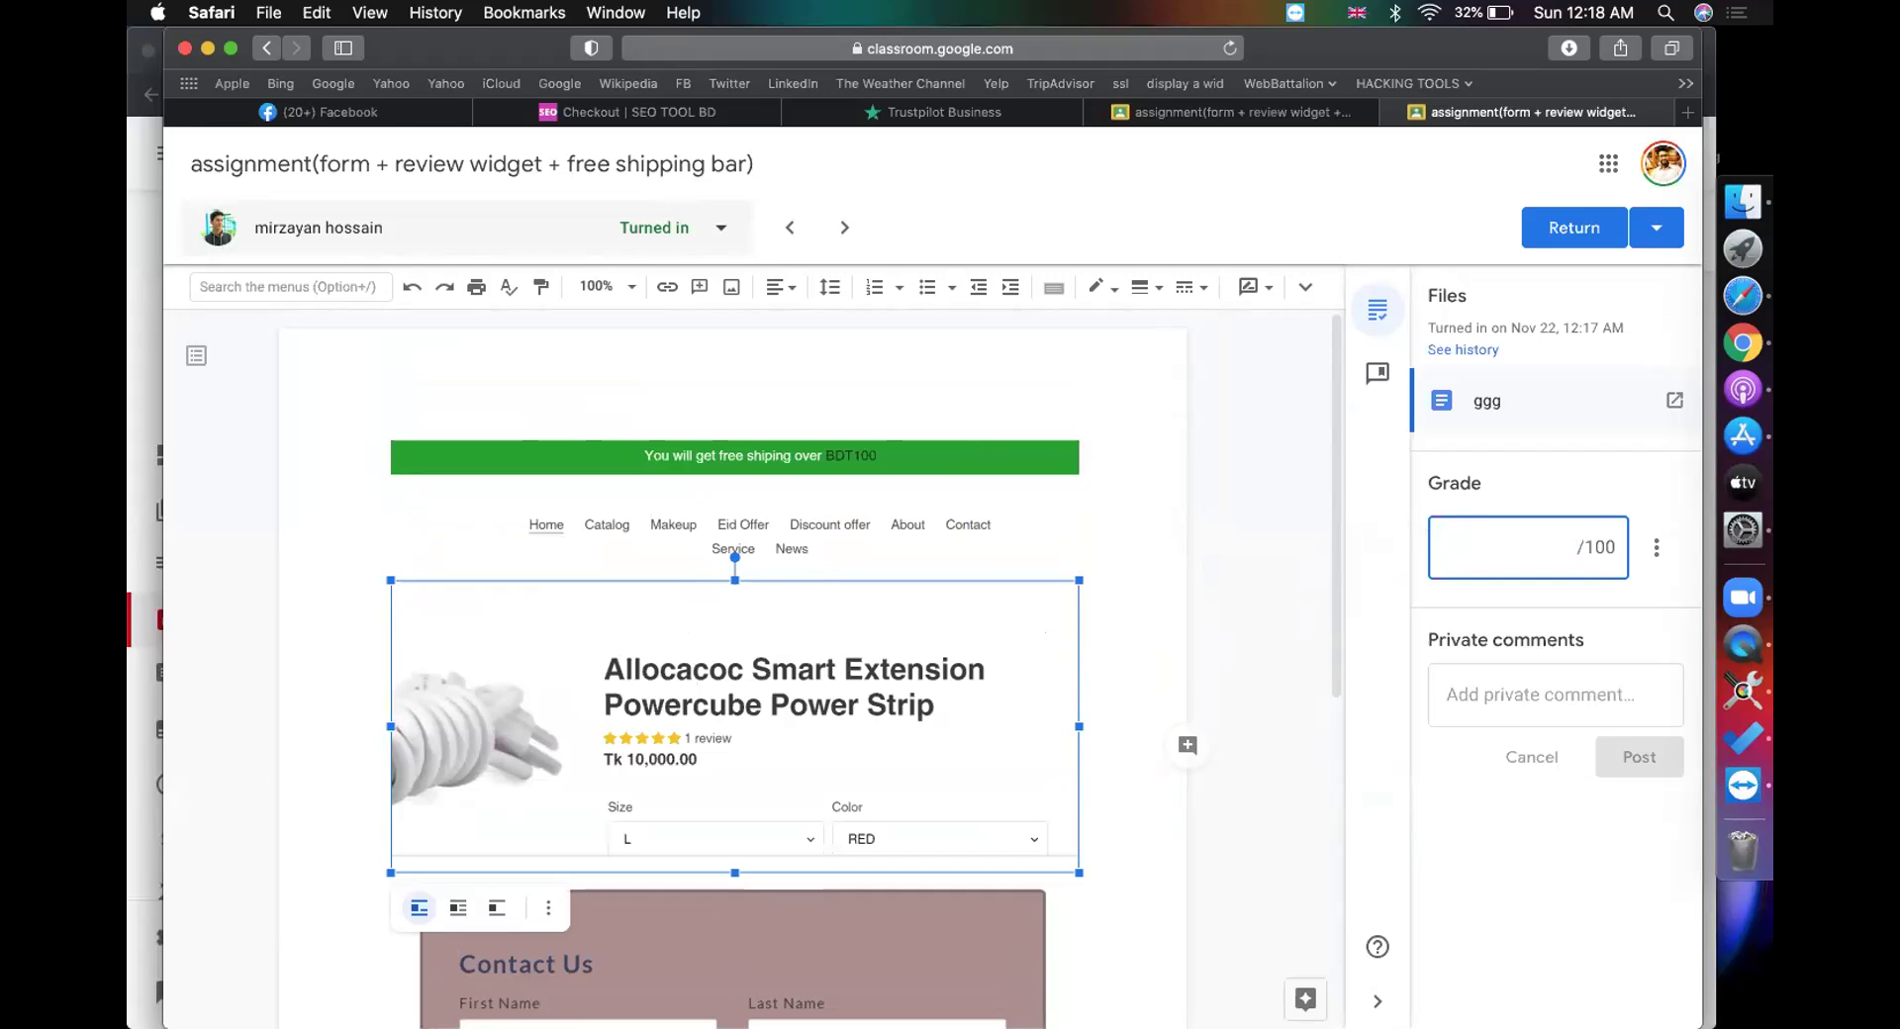
type("100")
left_click(1584, 234)
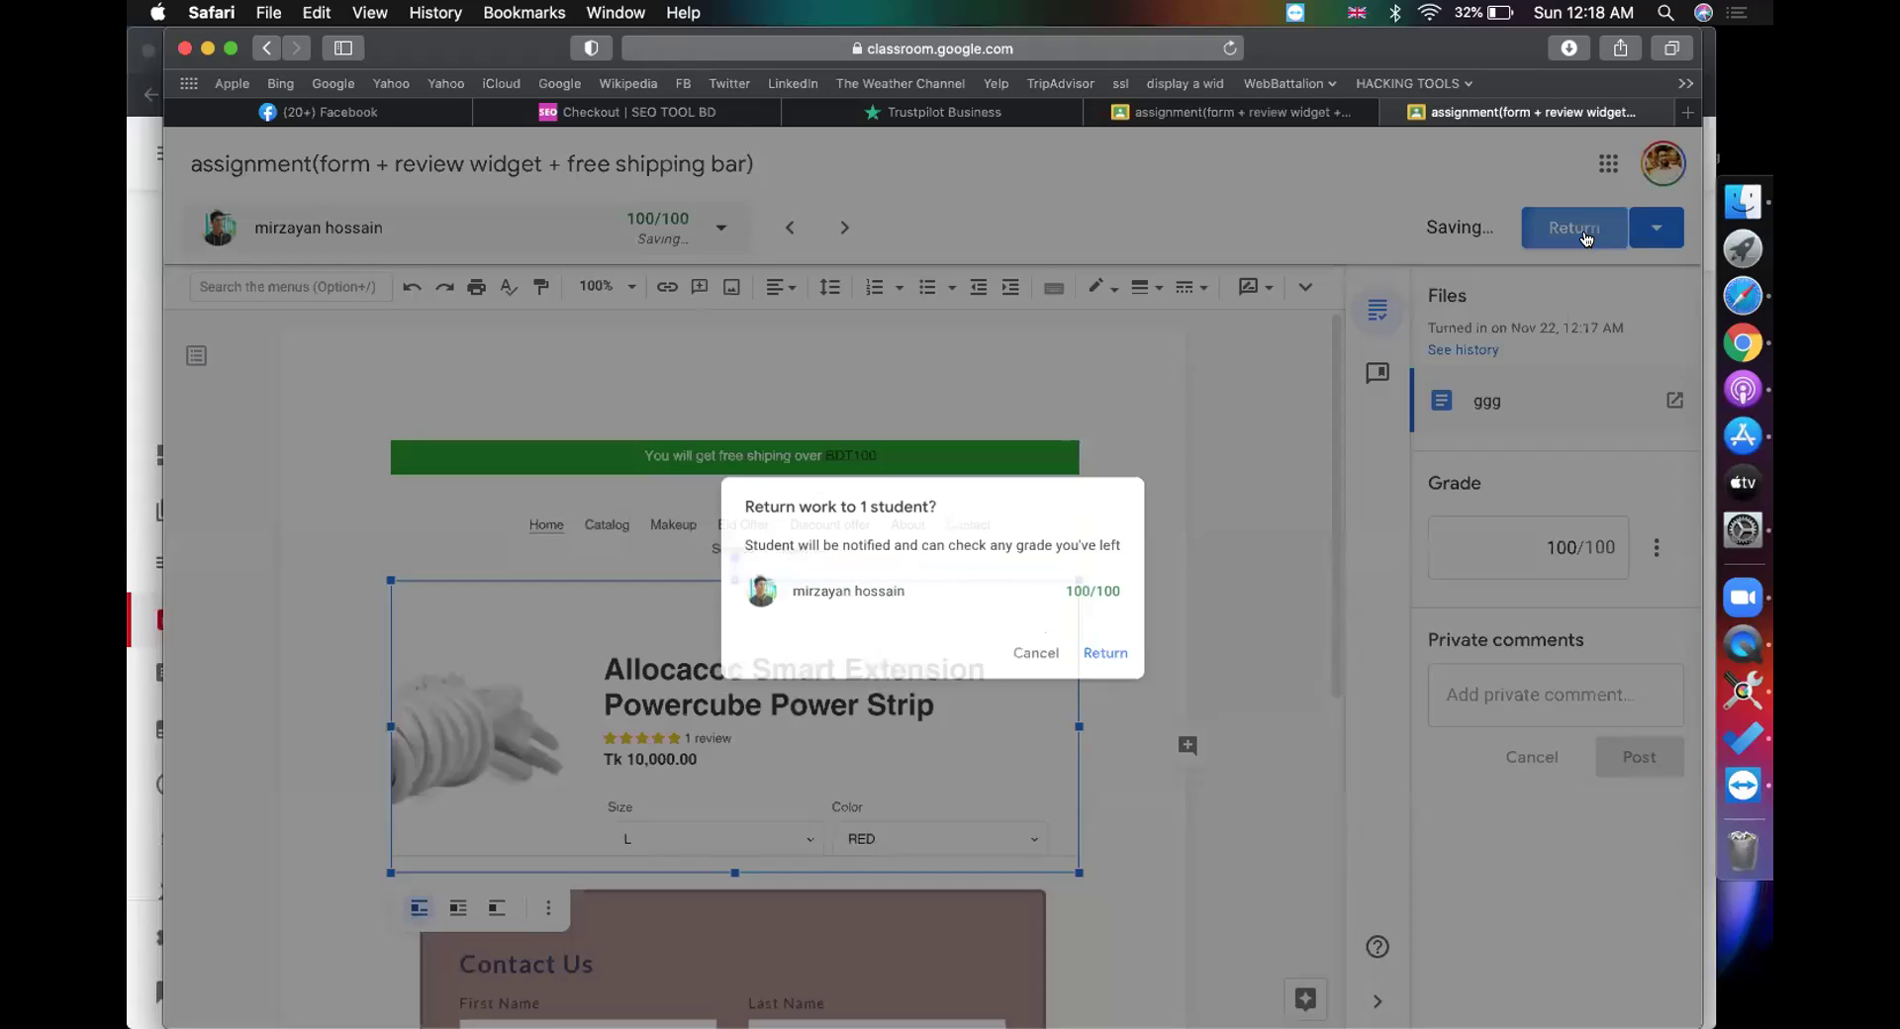
left_click(1144, 661)
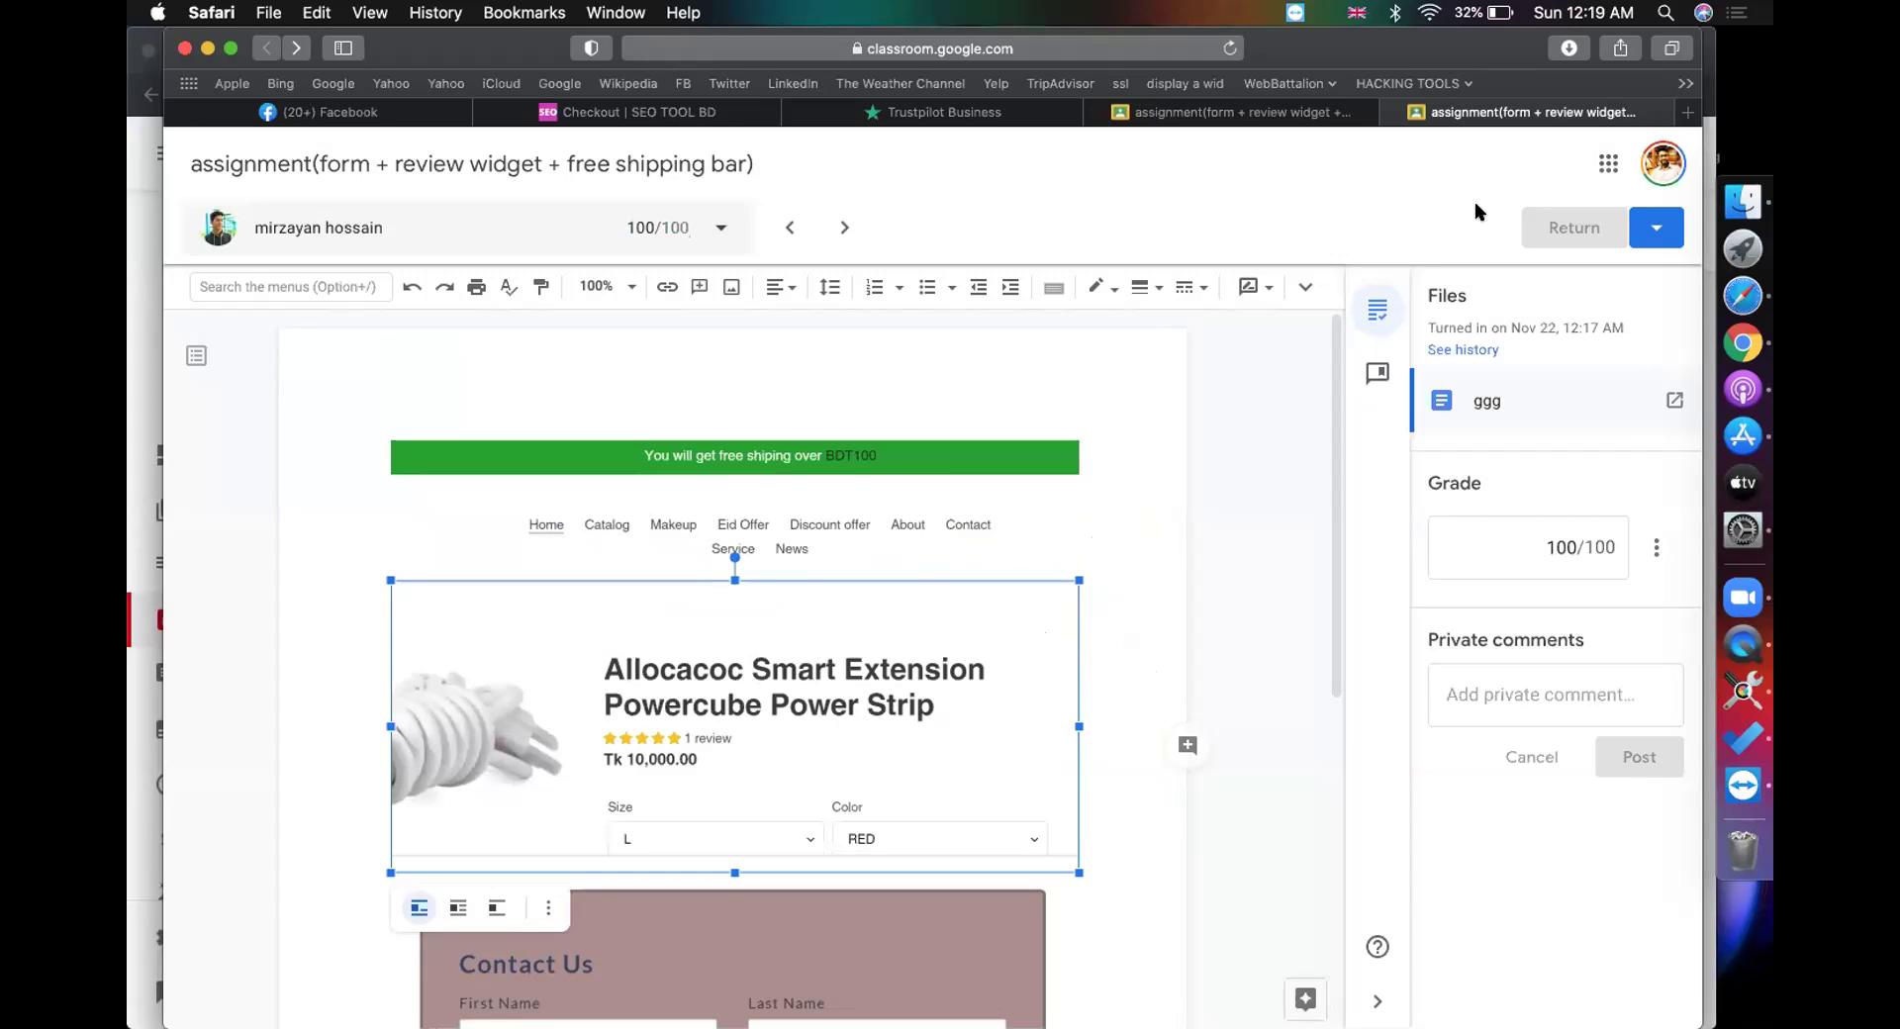
left_click(1392, 113)
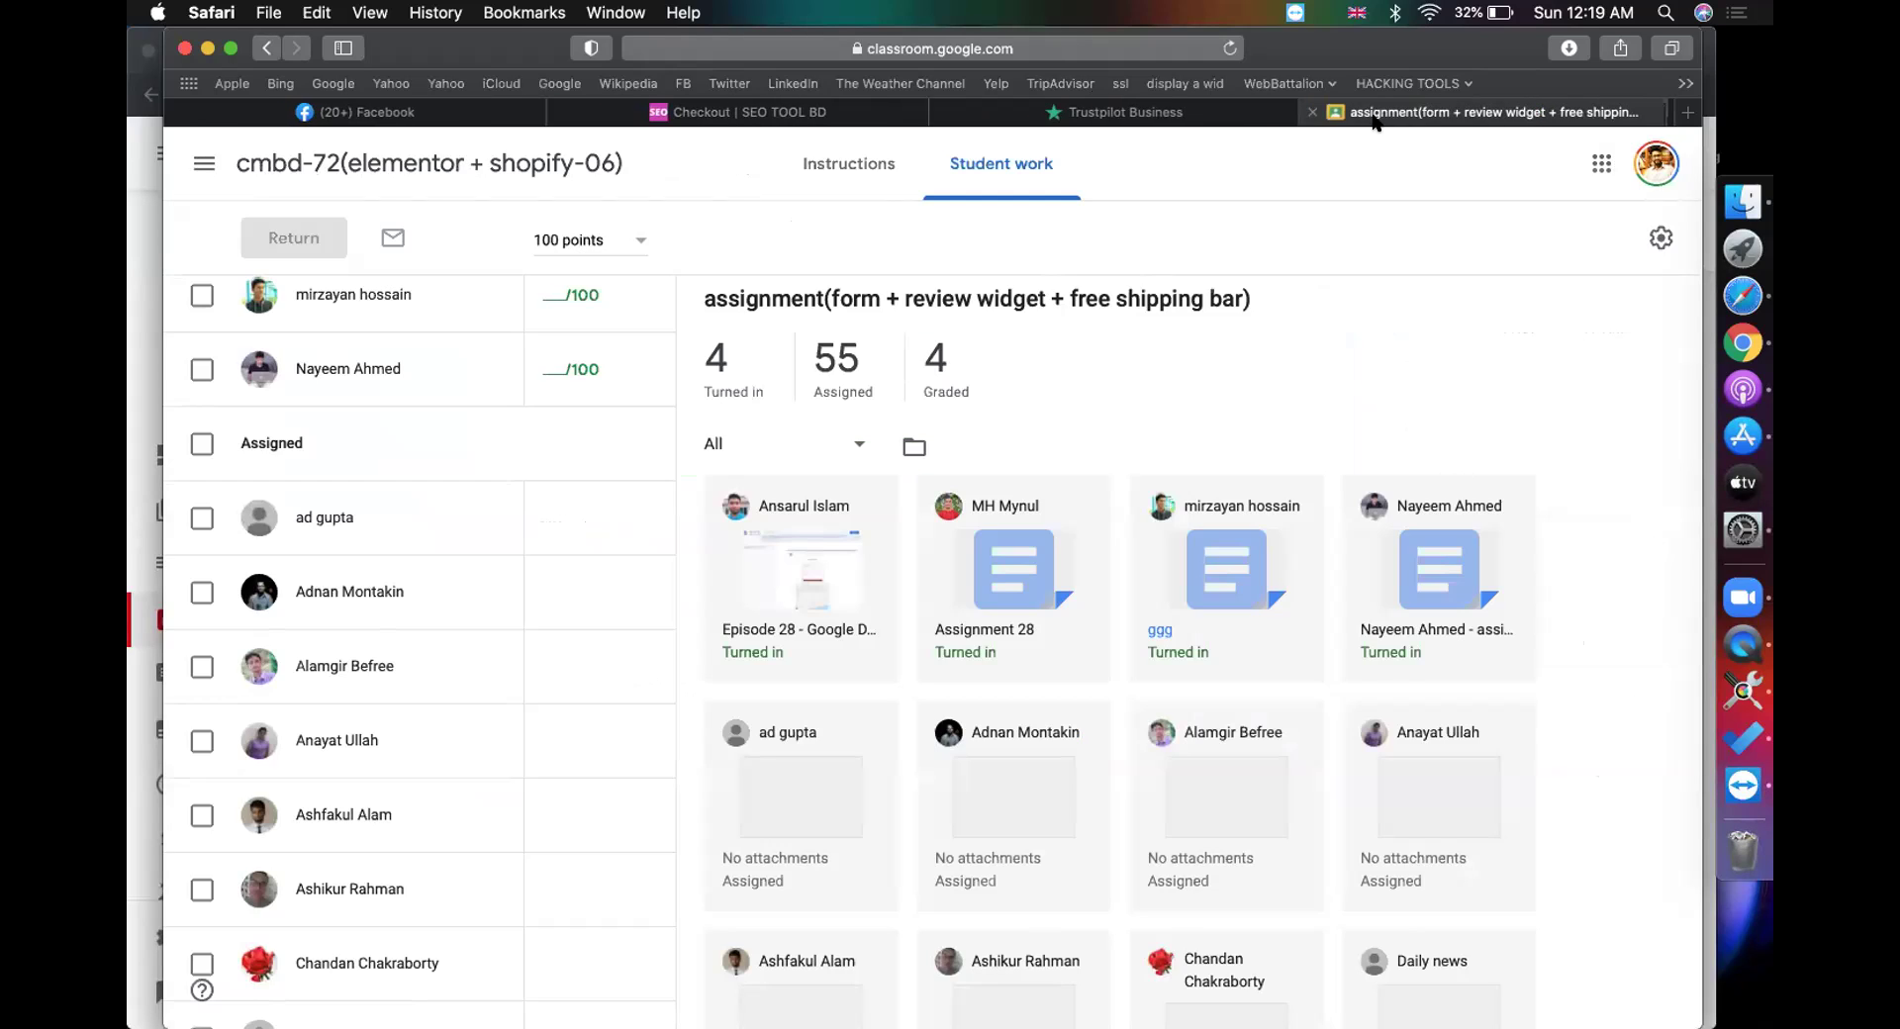
Step: Open the next student's submission and inspect its contact form, review widget and shipping bar screenshots
left_click(1404, 551)
left_click(1223, 113)
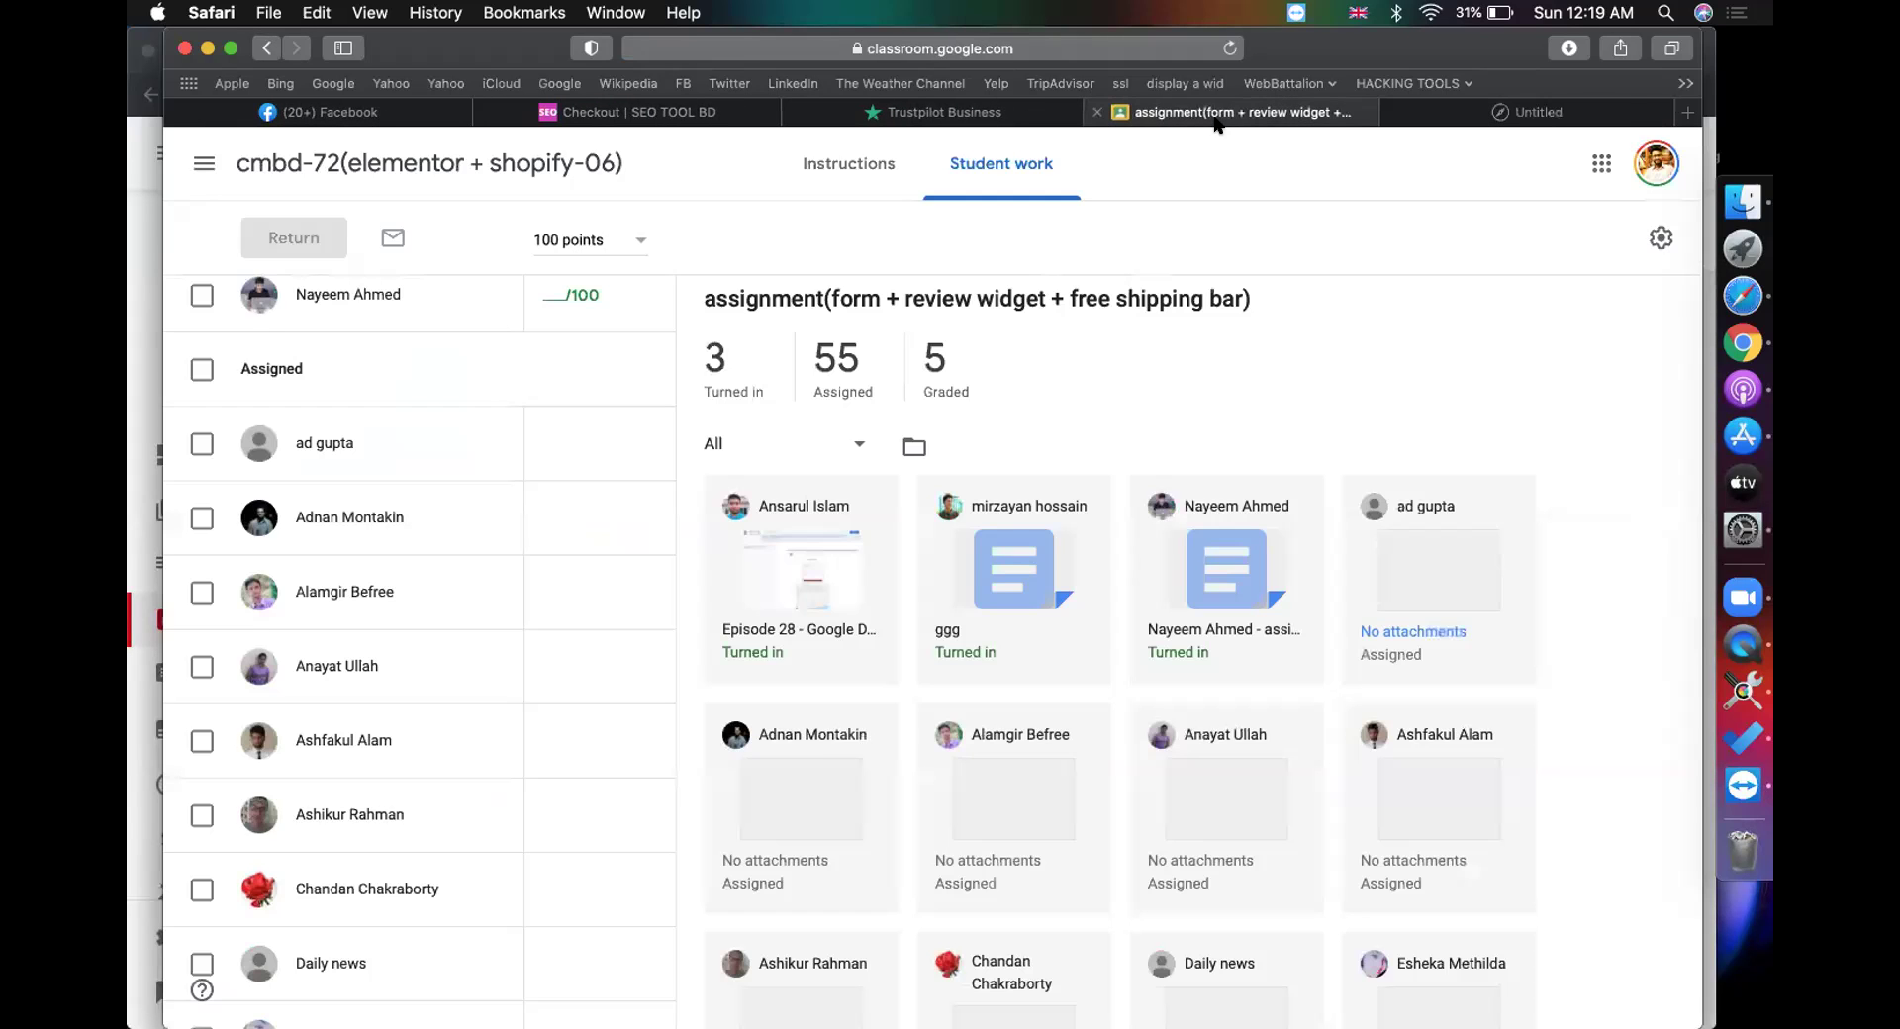
left_click(1455, 110)
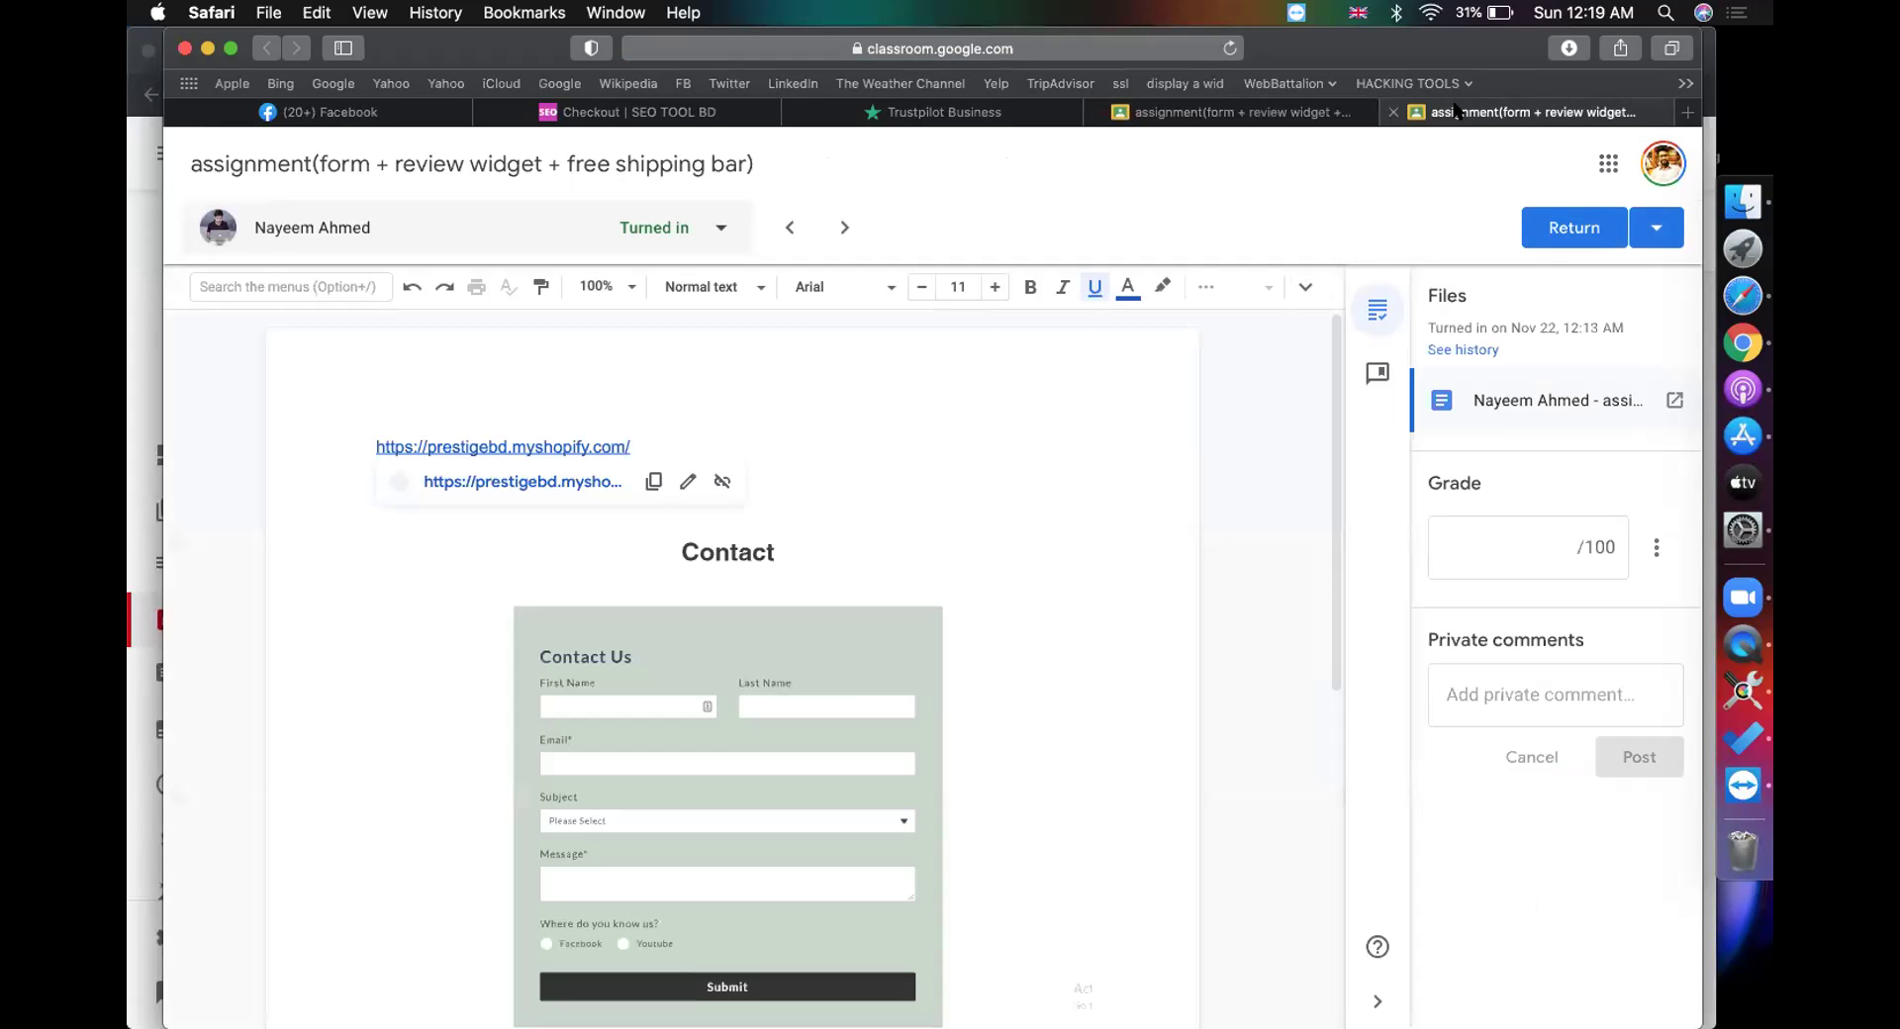
scroll(1069, 463, "down", 15)
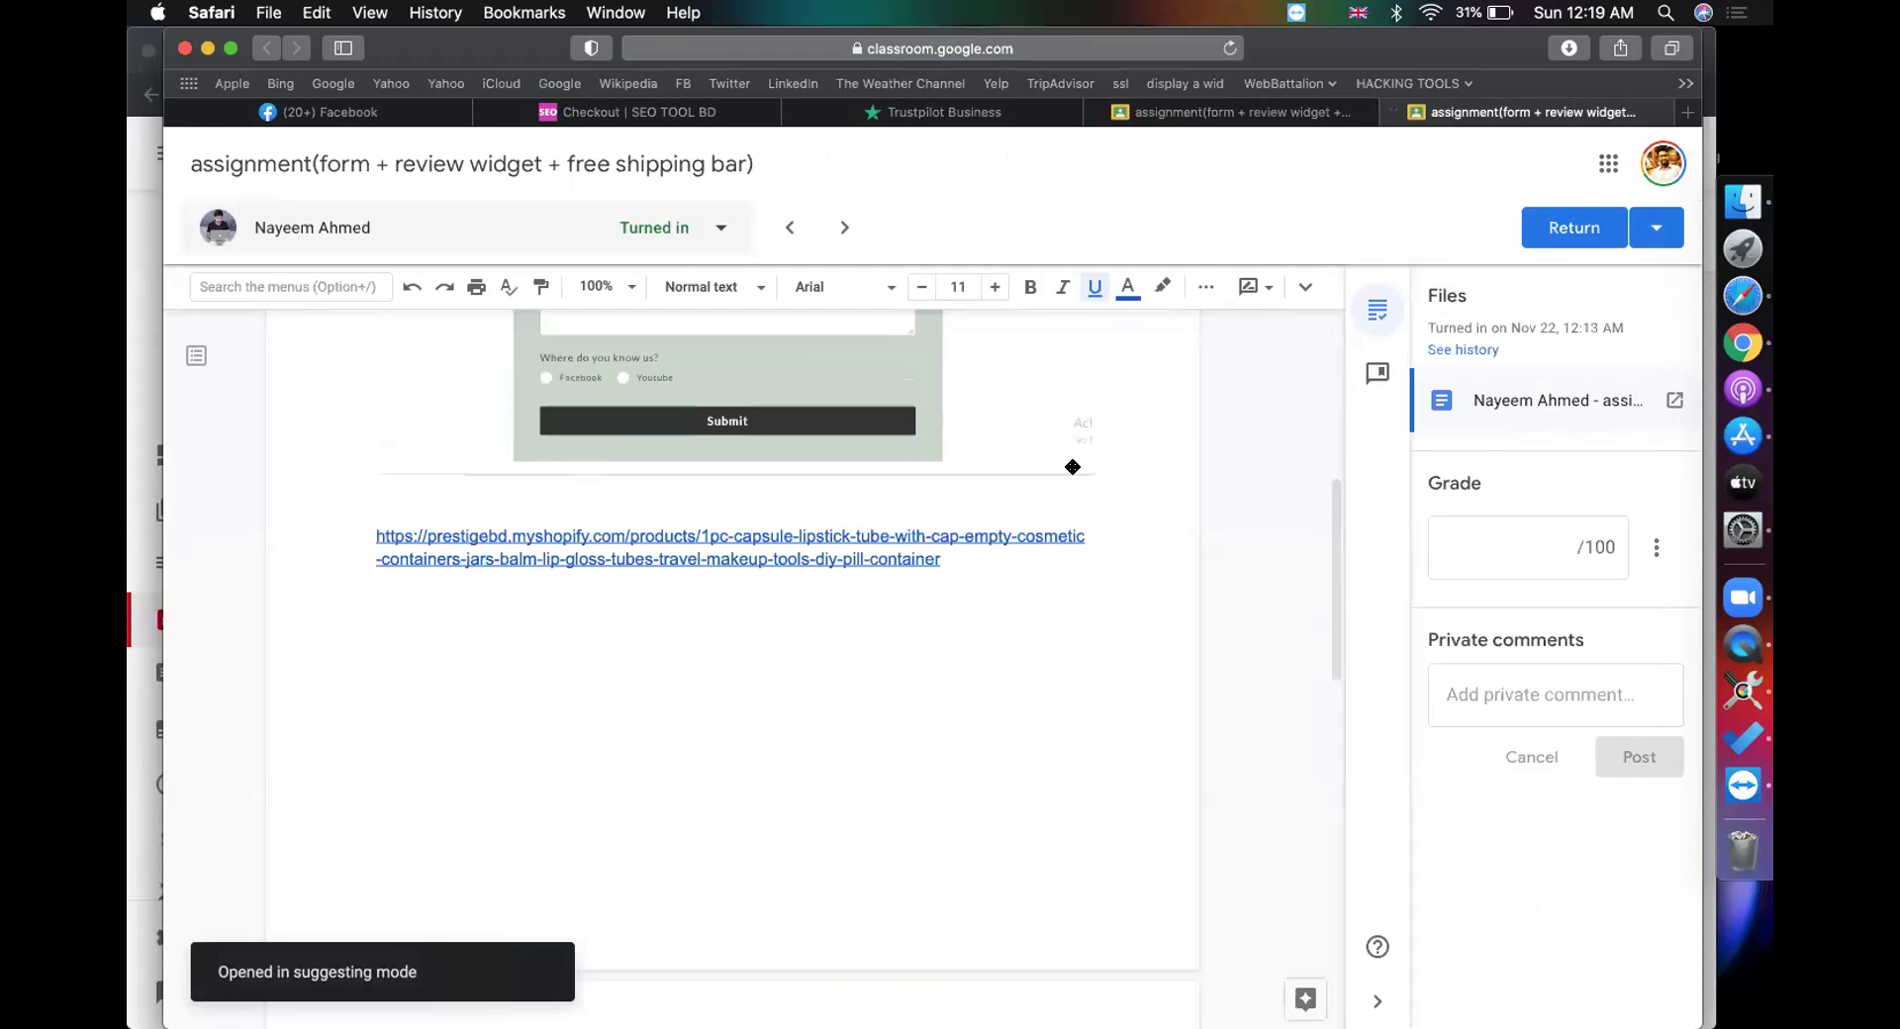
scroll(1071, 466, "down", 3)
left_click(1069, 463)
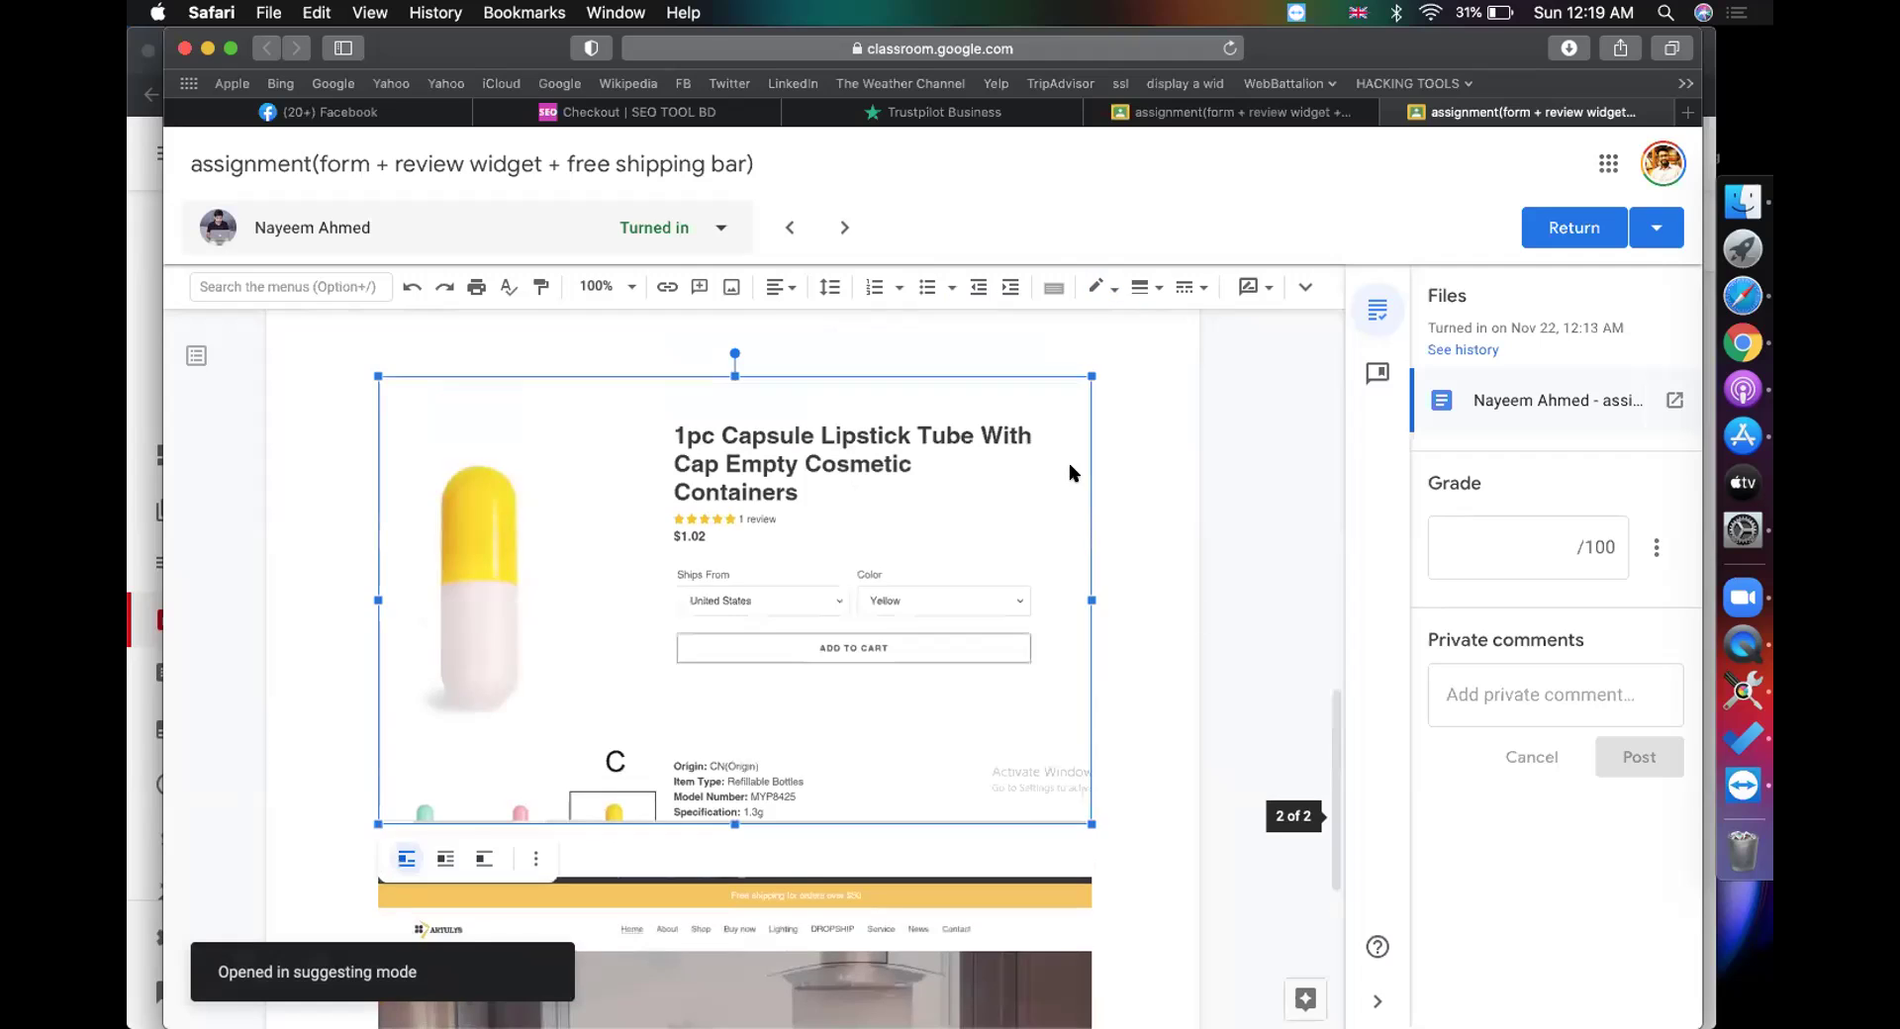
scroll(1069, 463, "down", 5)
scroll(1071, 466, "up", 4)
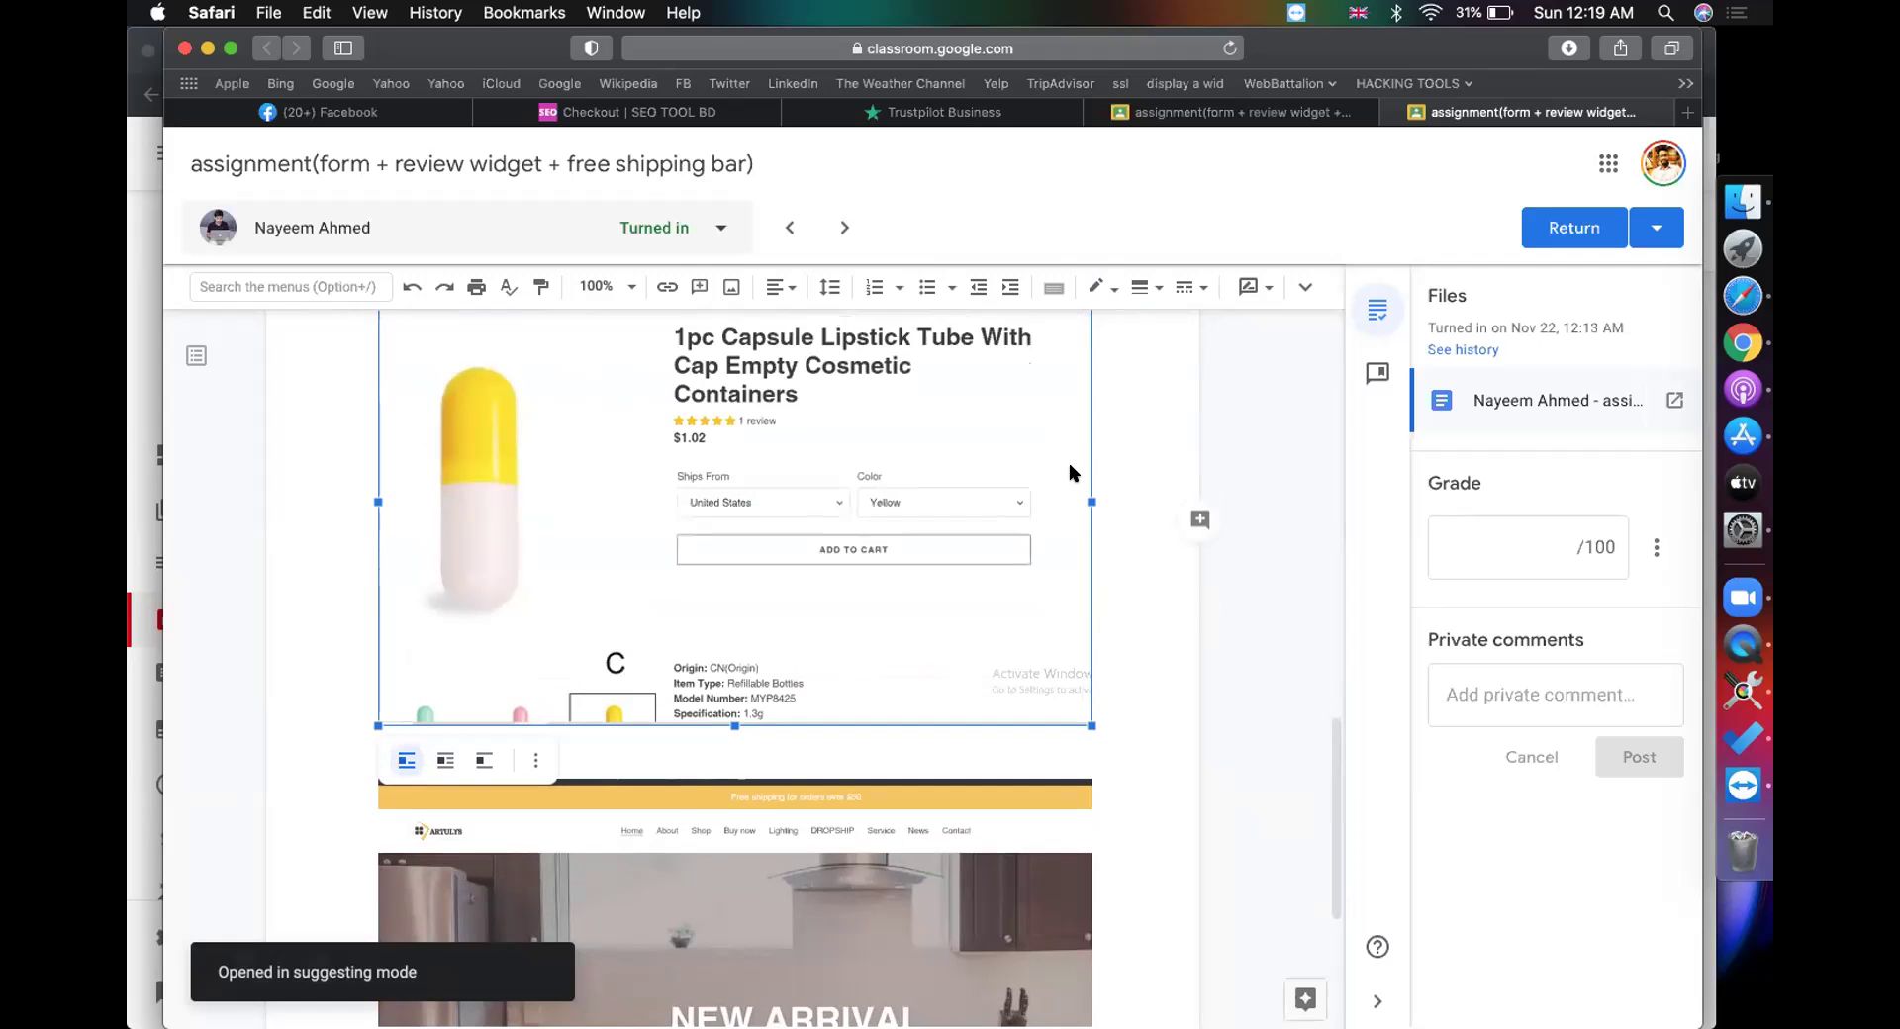
scroll(1069, 463, "down", 1)
scroll(1069, 463, "up", 2)
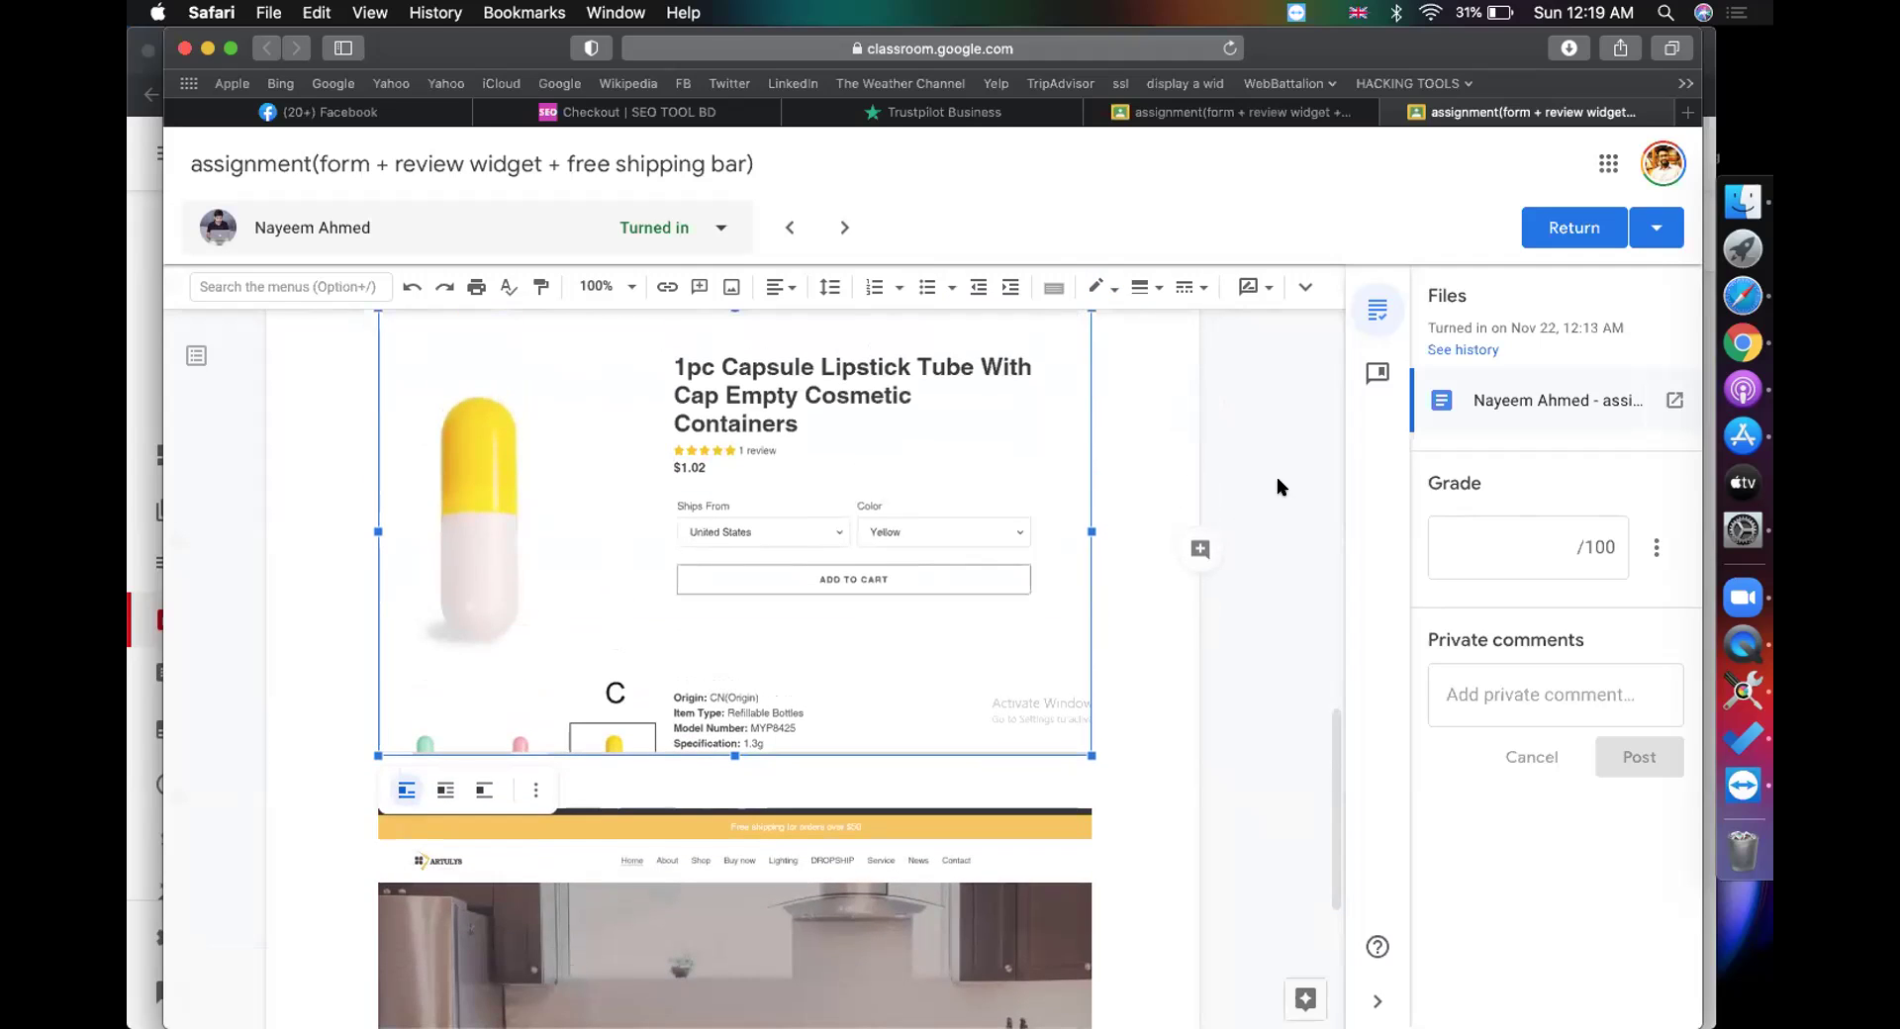
left_click(1282, 480)
scroll(952, 650, "down", 4)
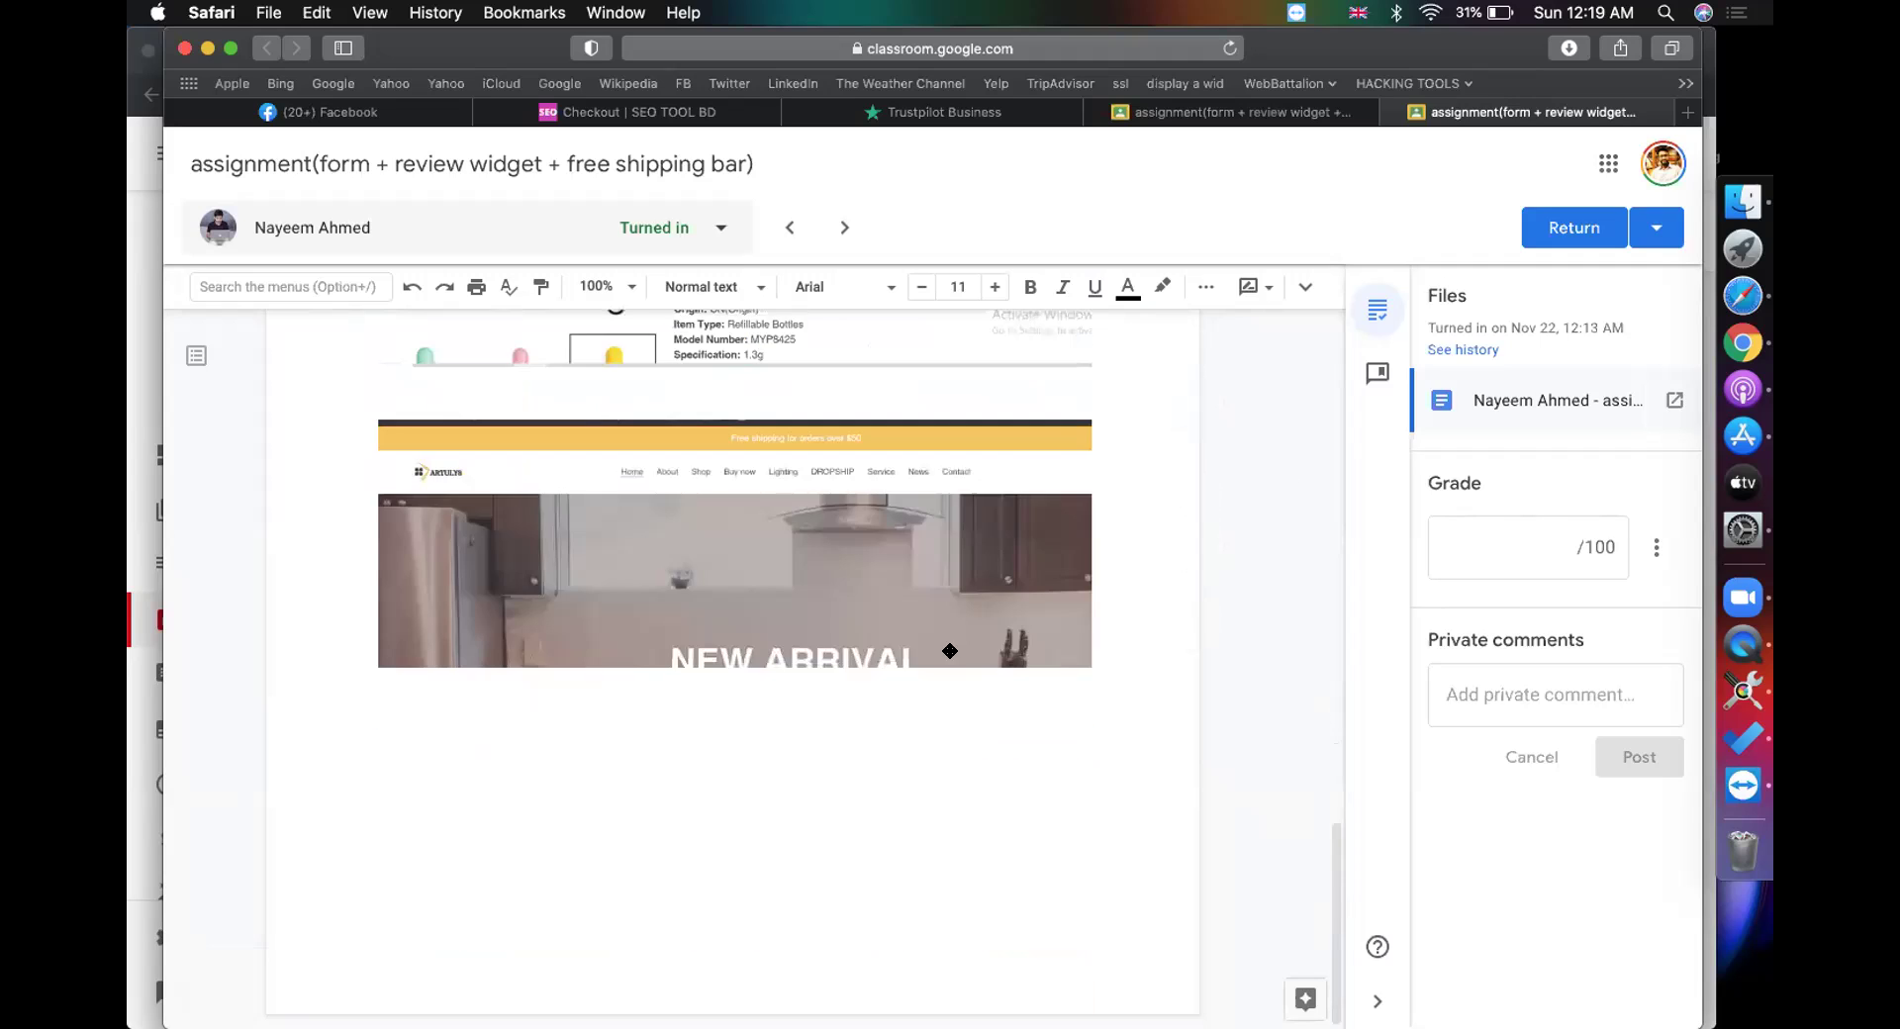
scroll(949, 650, "up", 10)
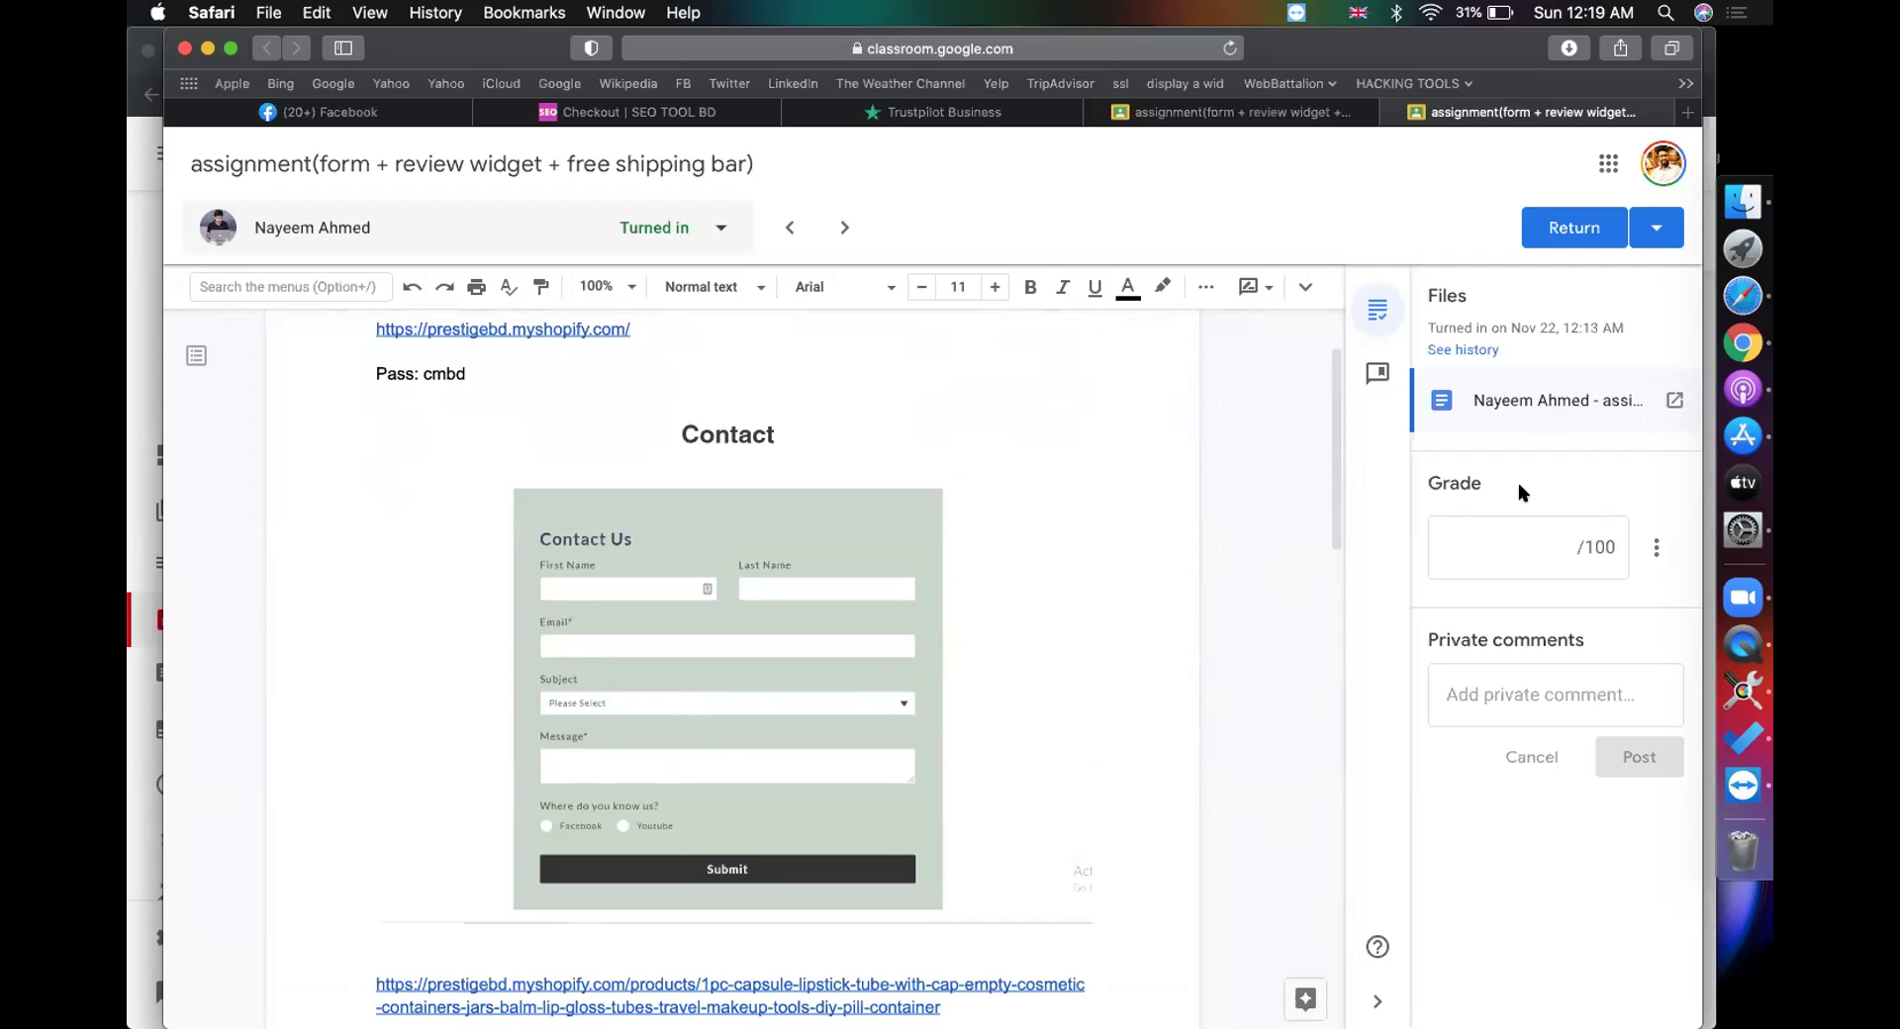
Step: Grade the work 95, return it, and close the extra grading tab
left_click(1502, 557)
type("95")
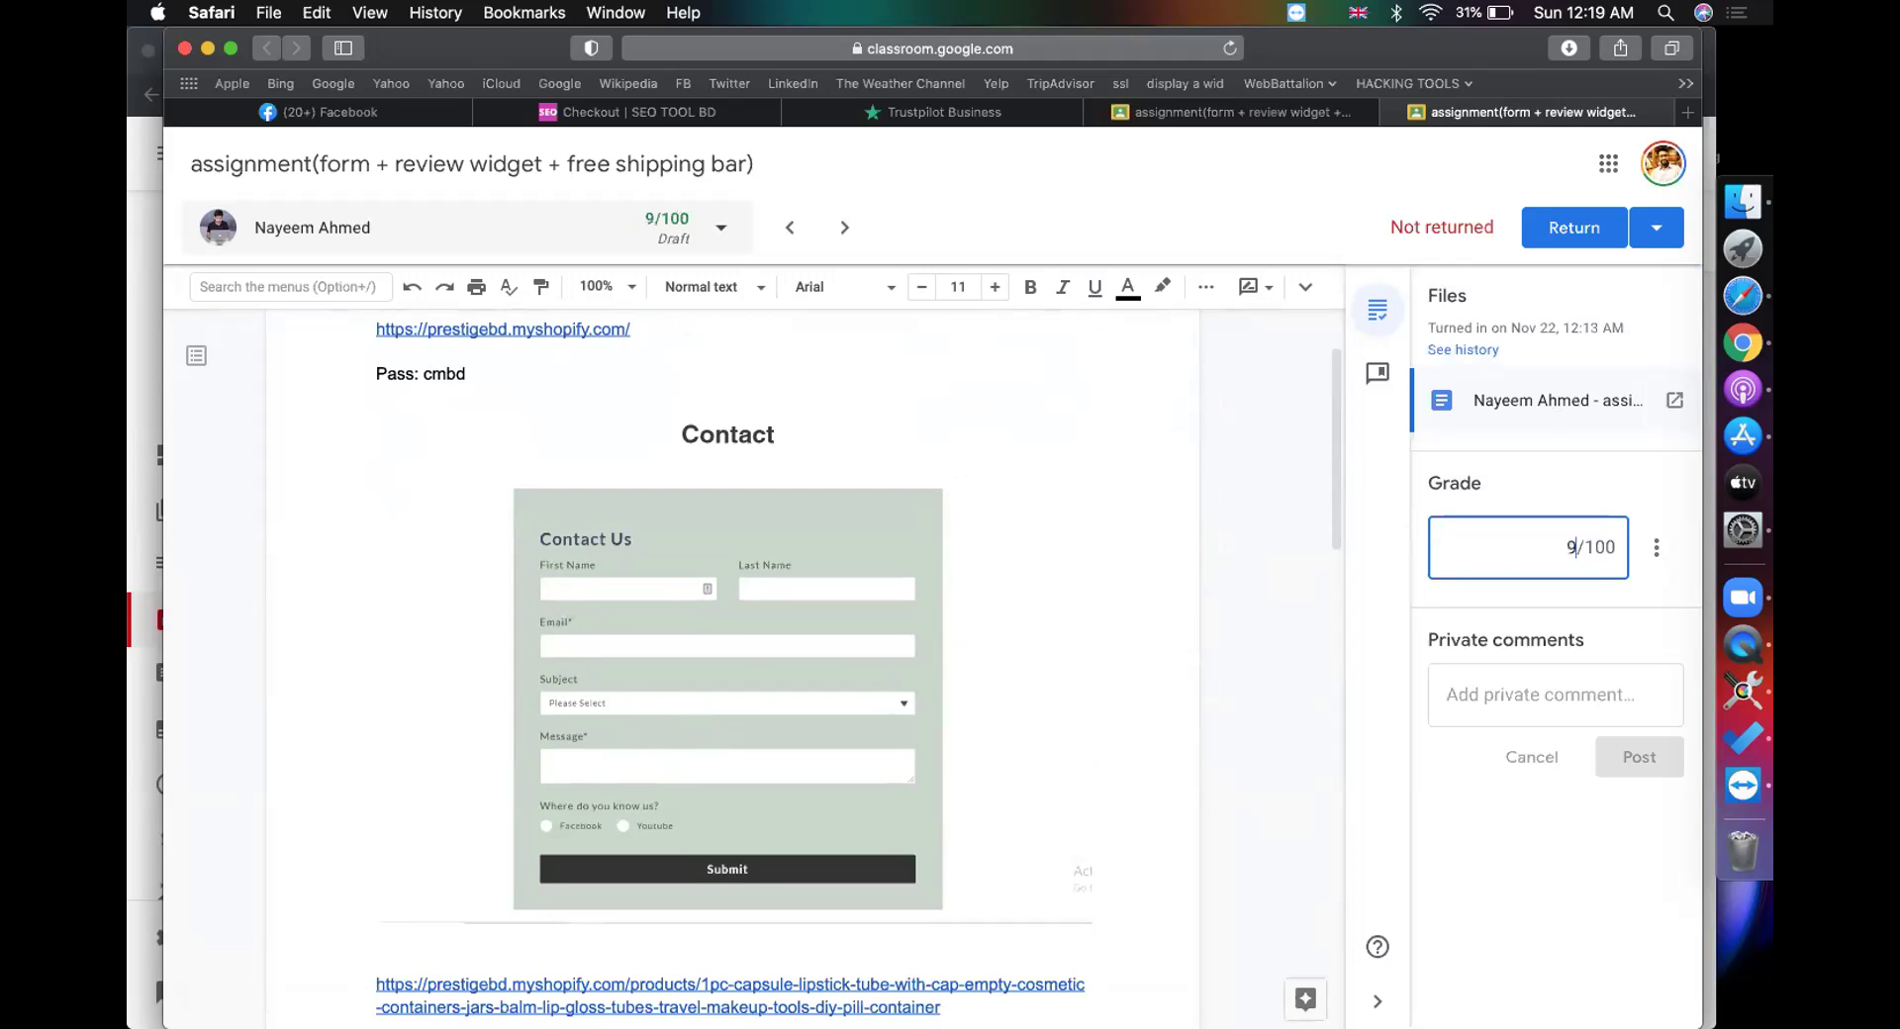
left_click(1555, 234)
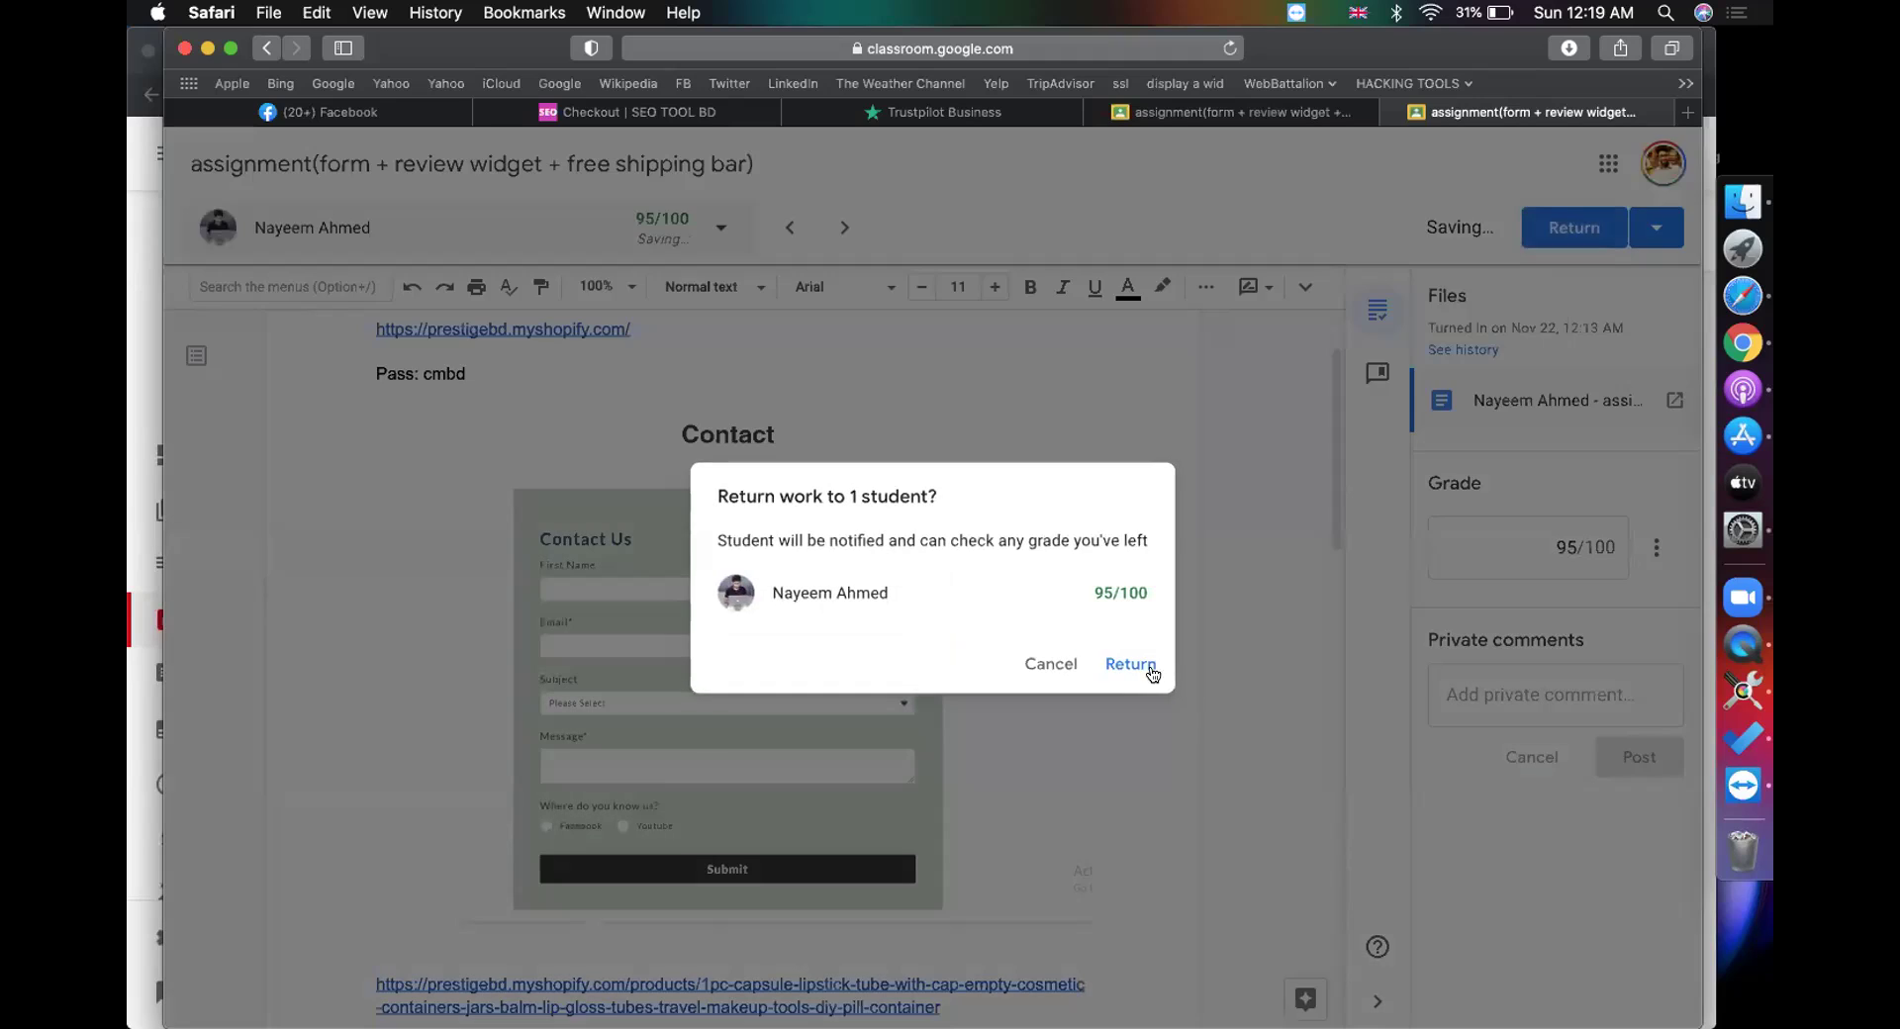
left_click(1140, 670)
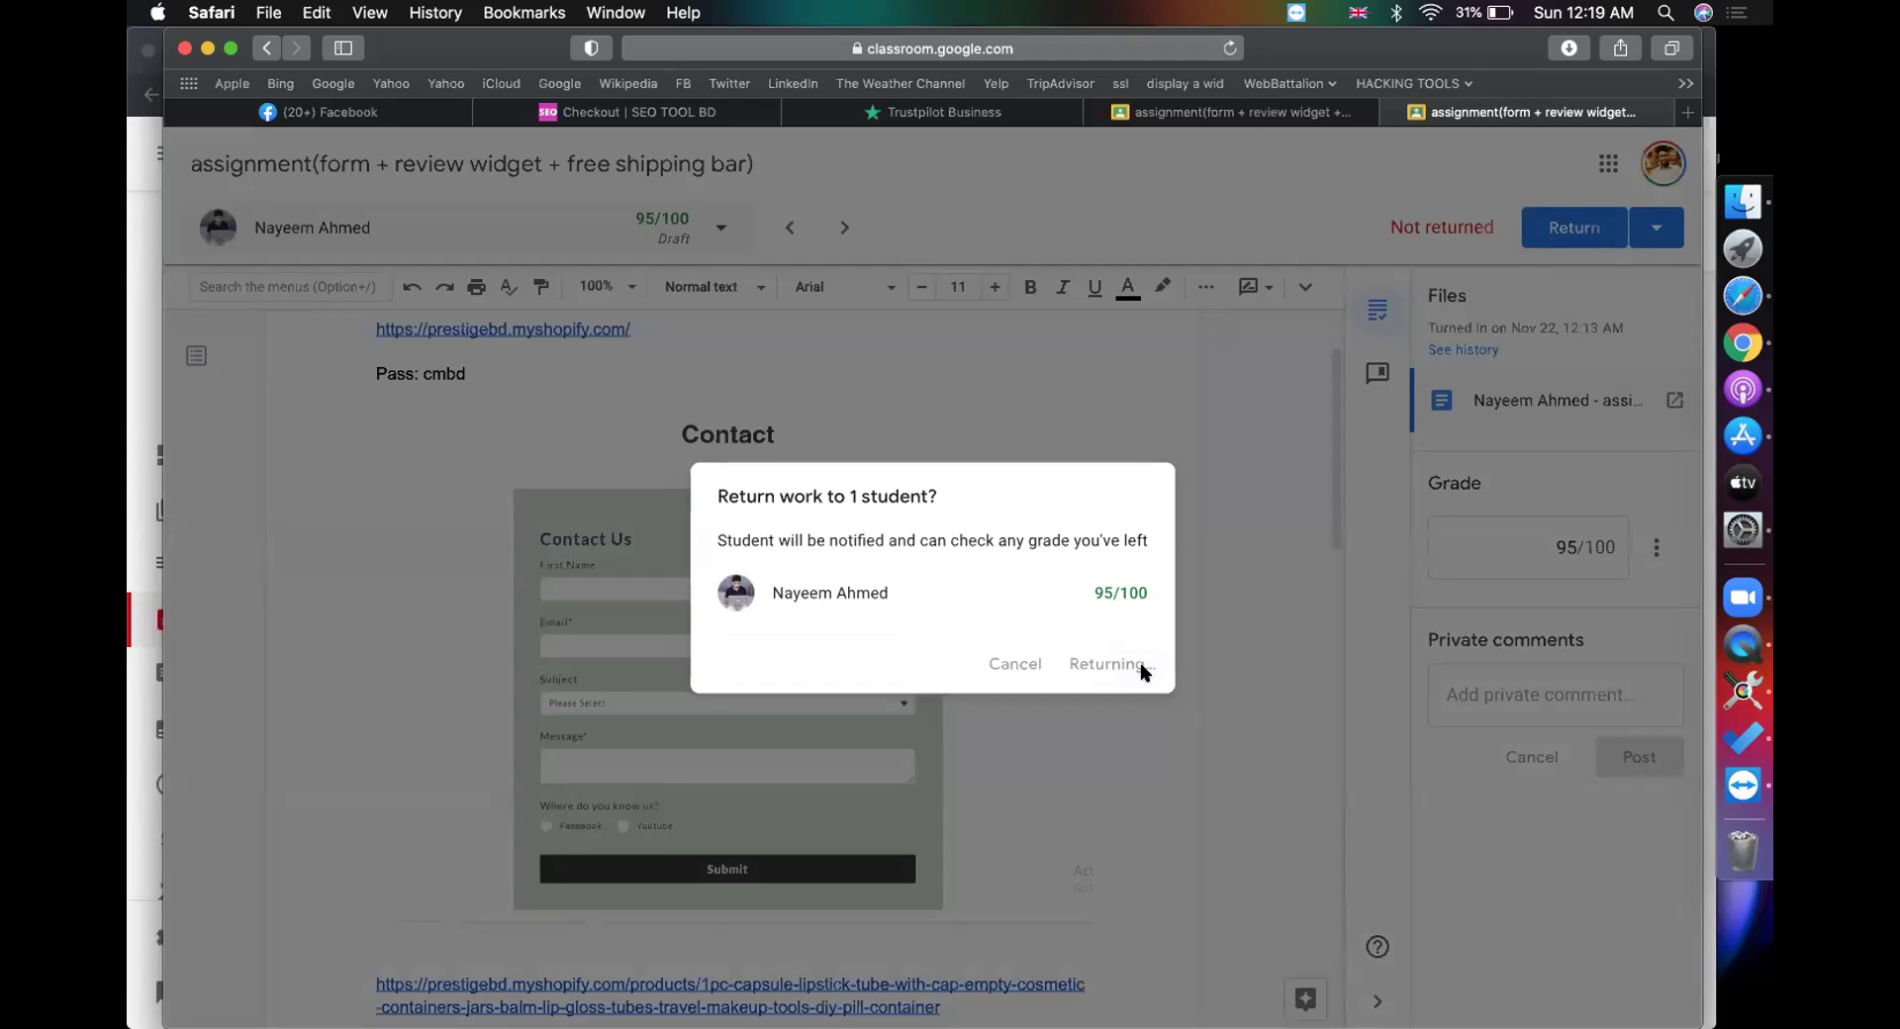
mouse_move(1246, 118)
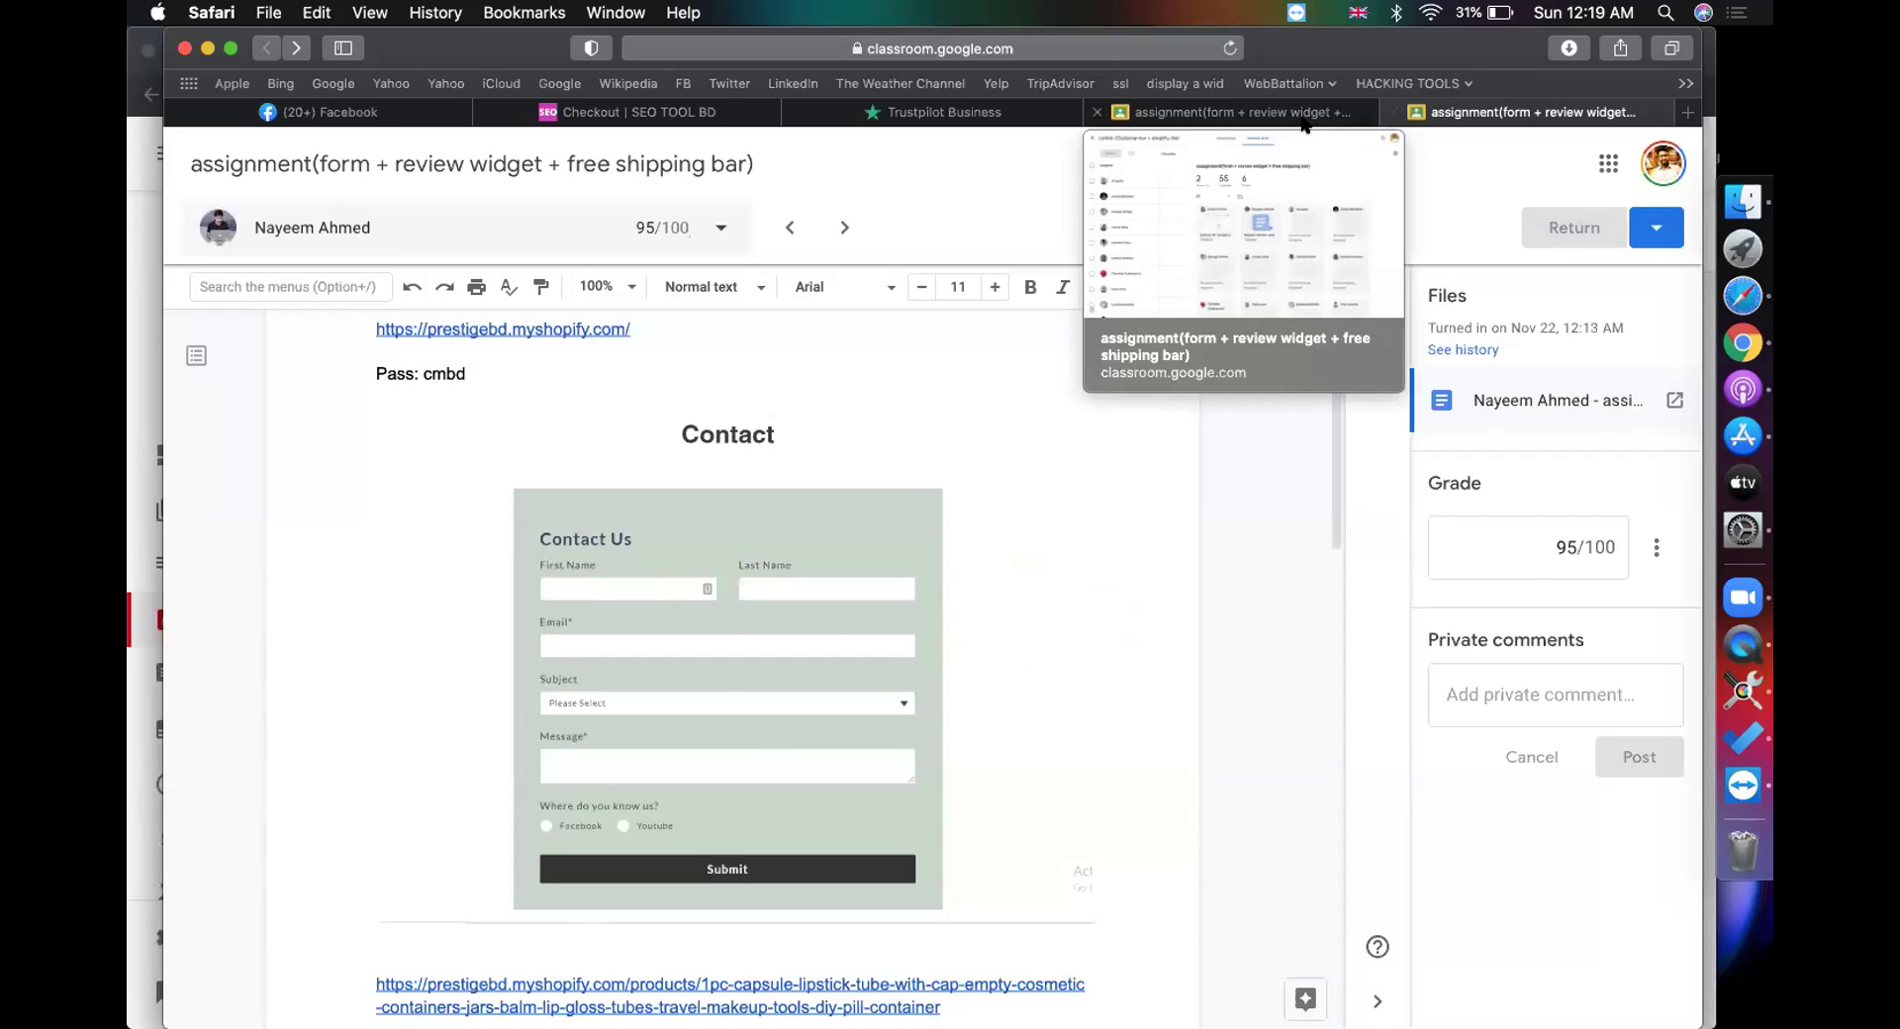
left_click(1289, 116)
left_click(1393, 112)
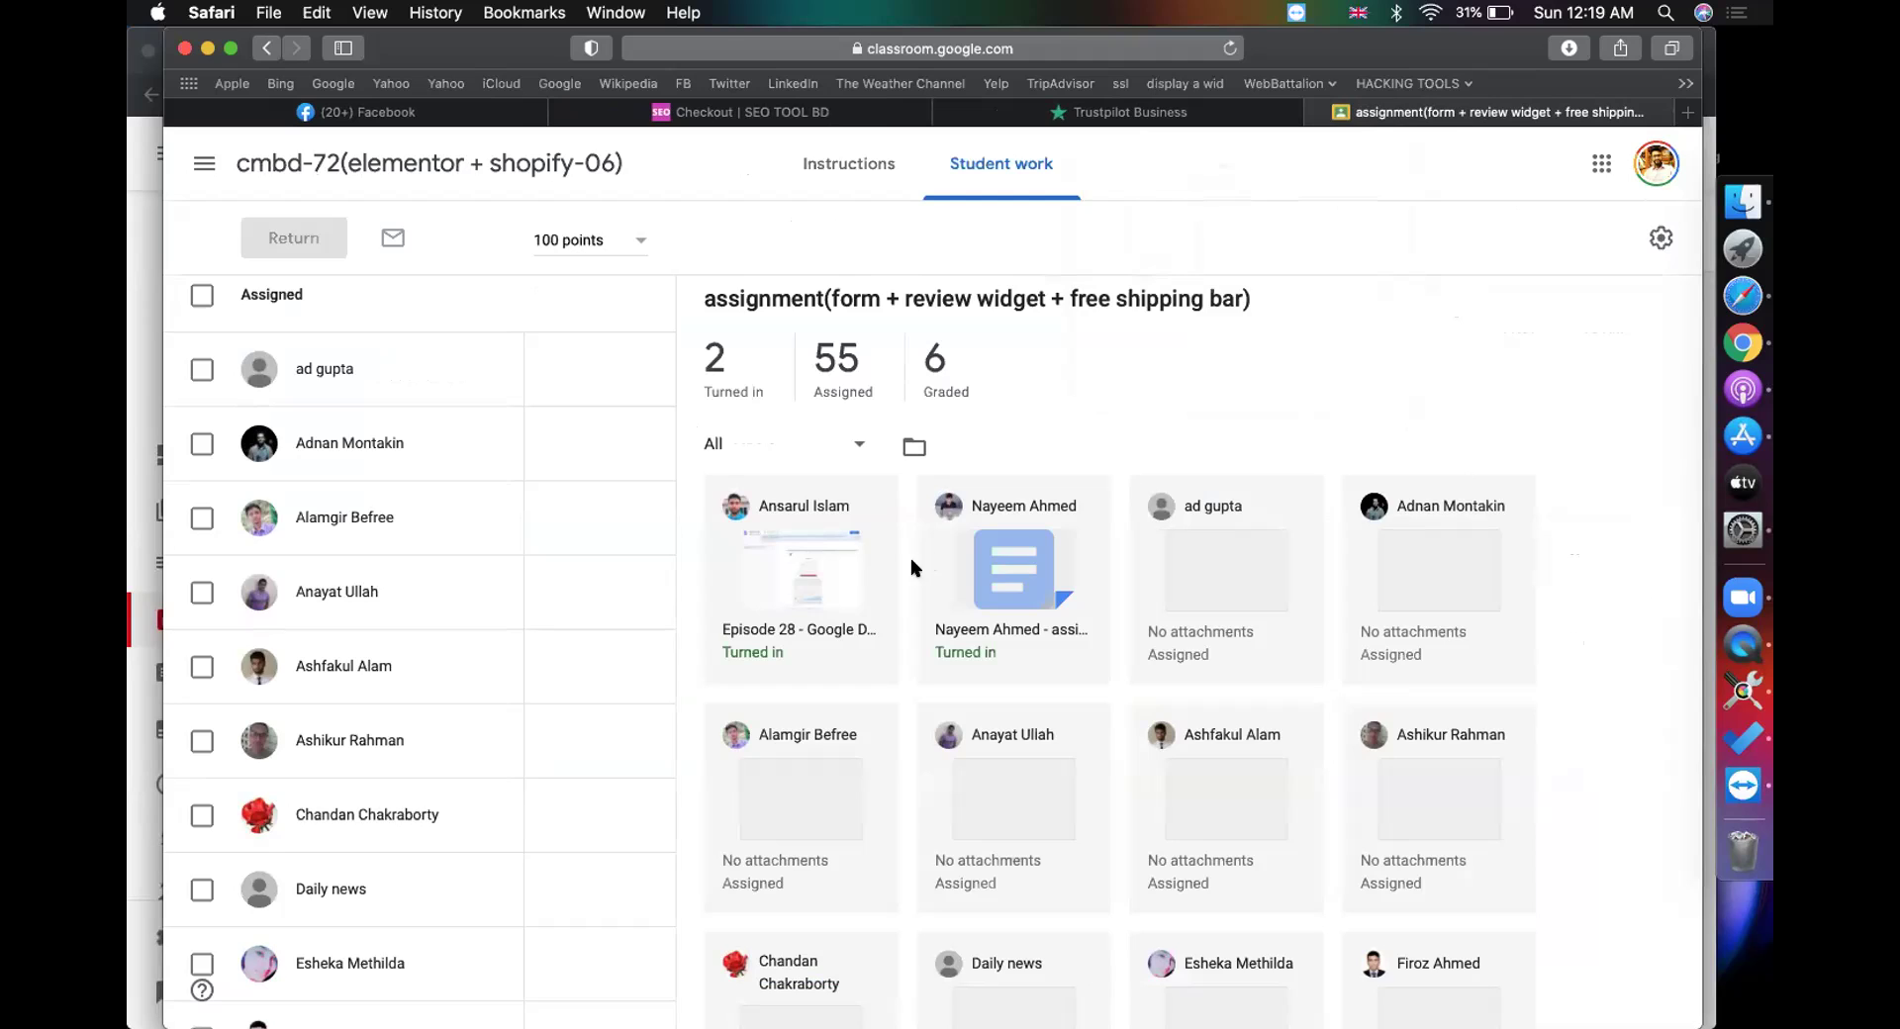
Step: Reopen the graded student's submission tab and then close it
left_click(995, 574)
left_click(1264, 117)
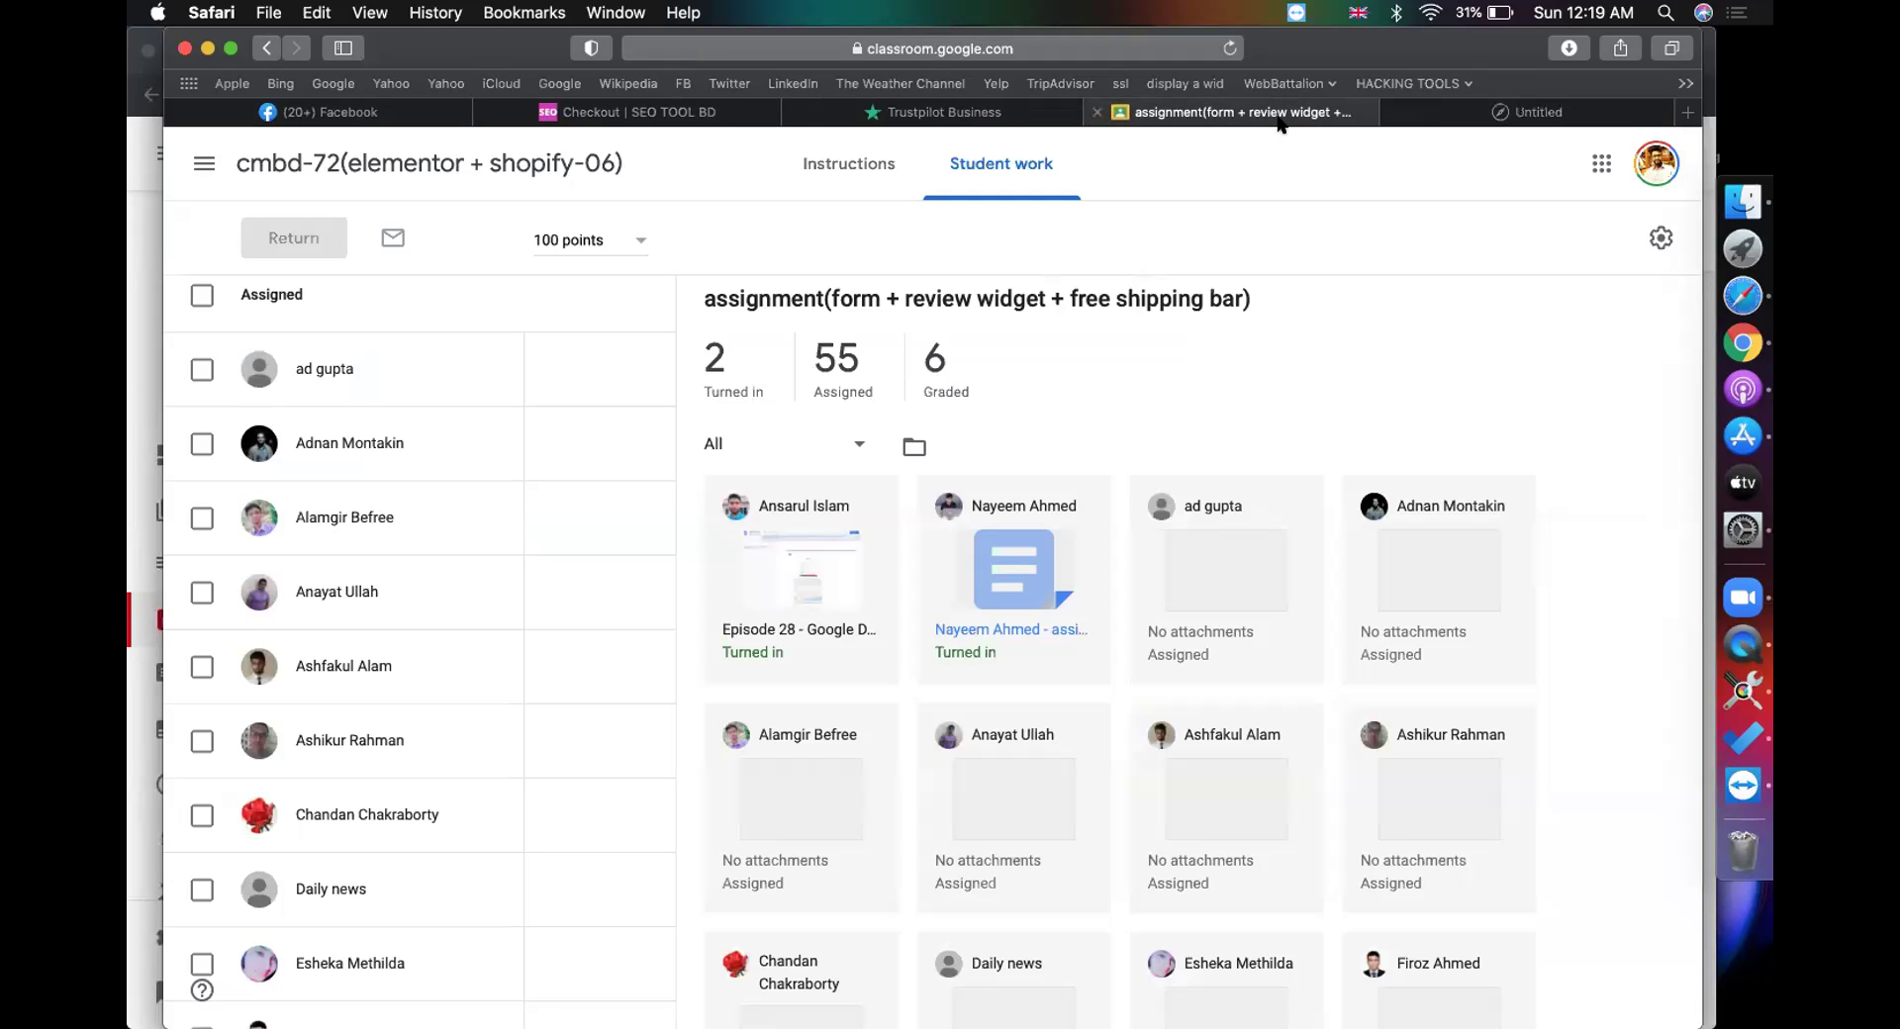
left_click(1461, 115)
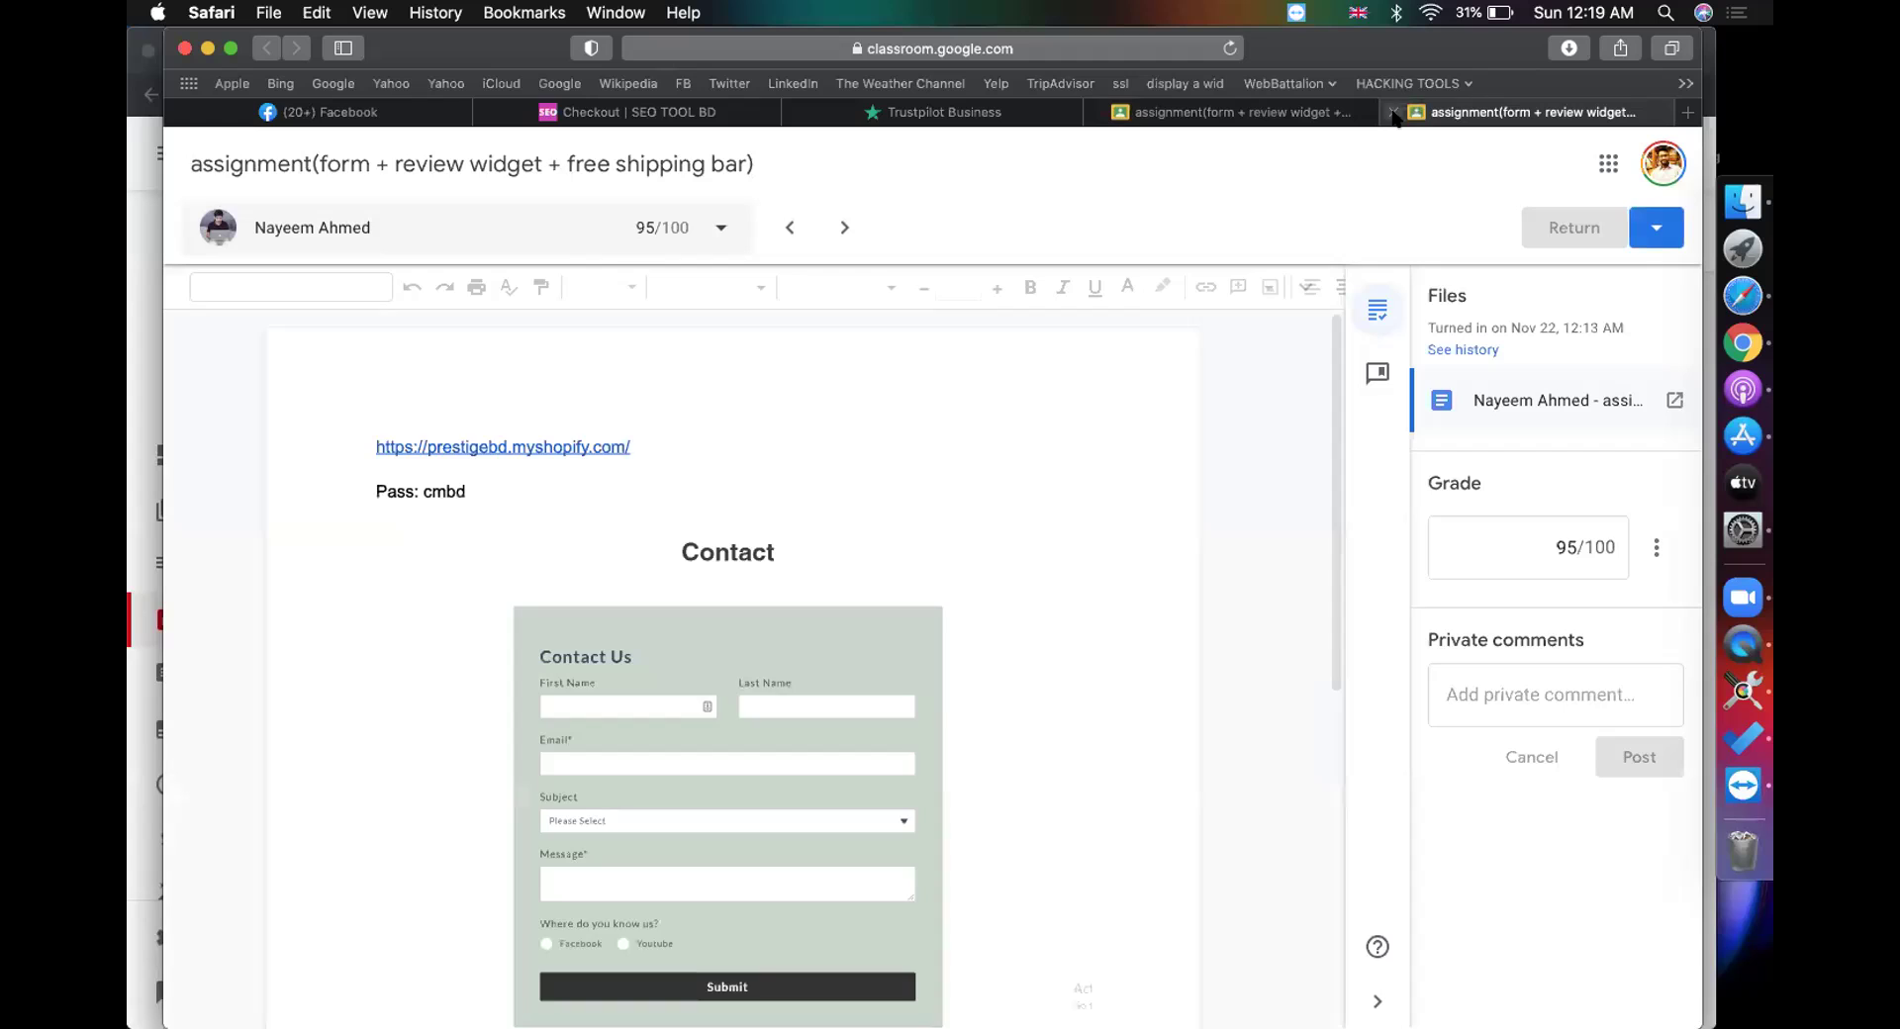
left_click(1392, 112)
Step: Open the remaining turned-in student's Episode 28 attachment in its new tab
left_click(839, 548)
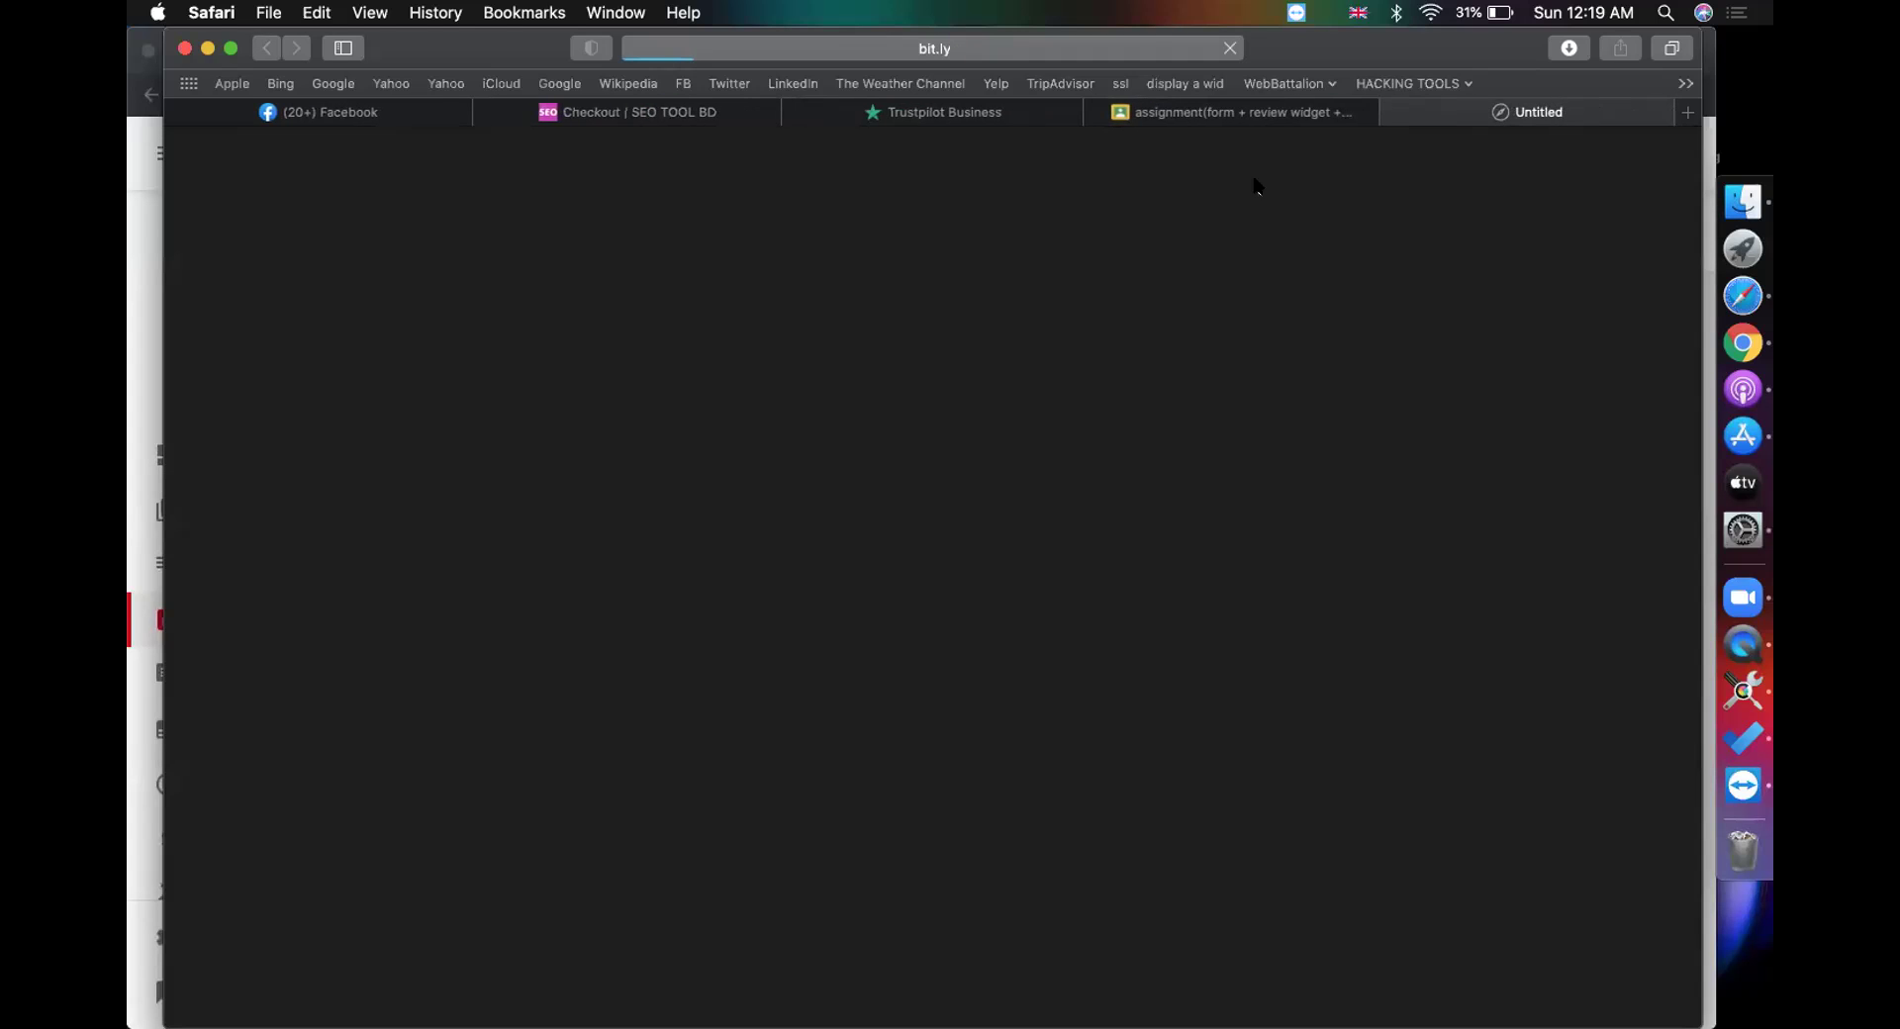
left_click(1251, 121)
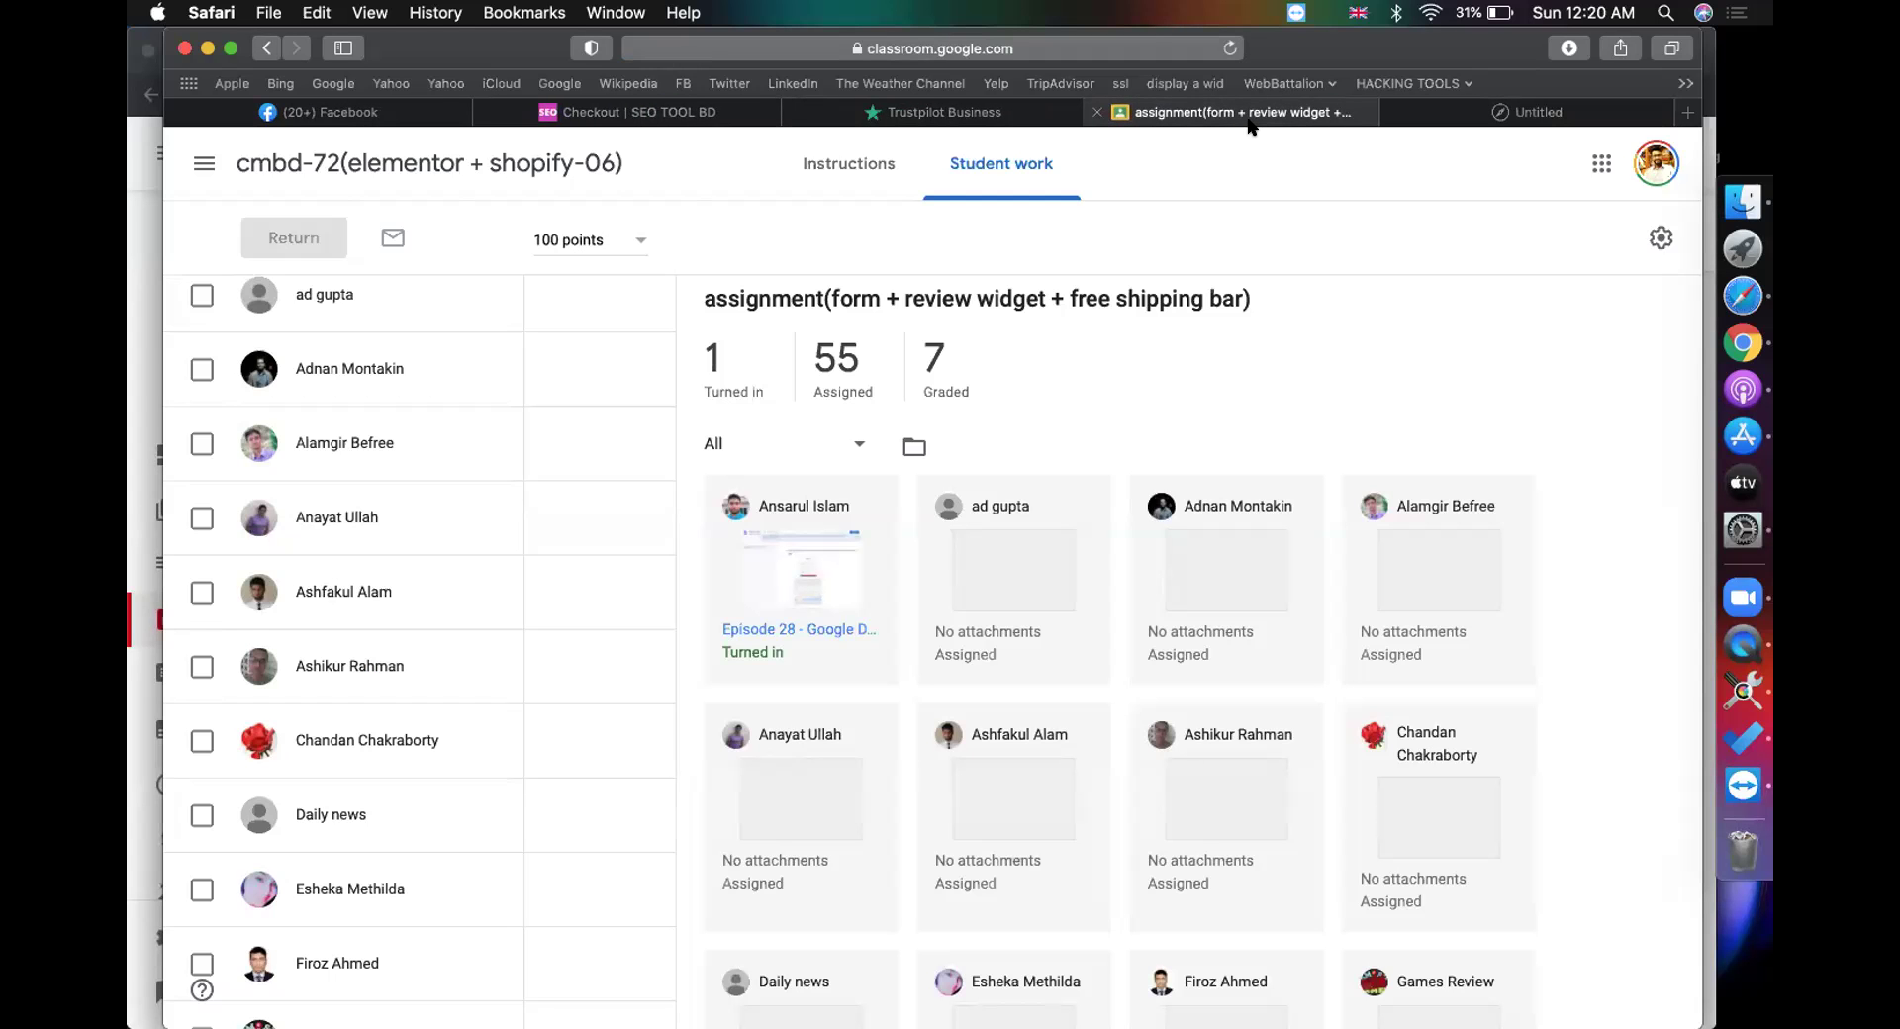
left_click(1474, 111)
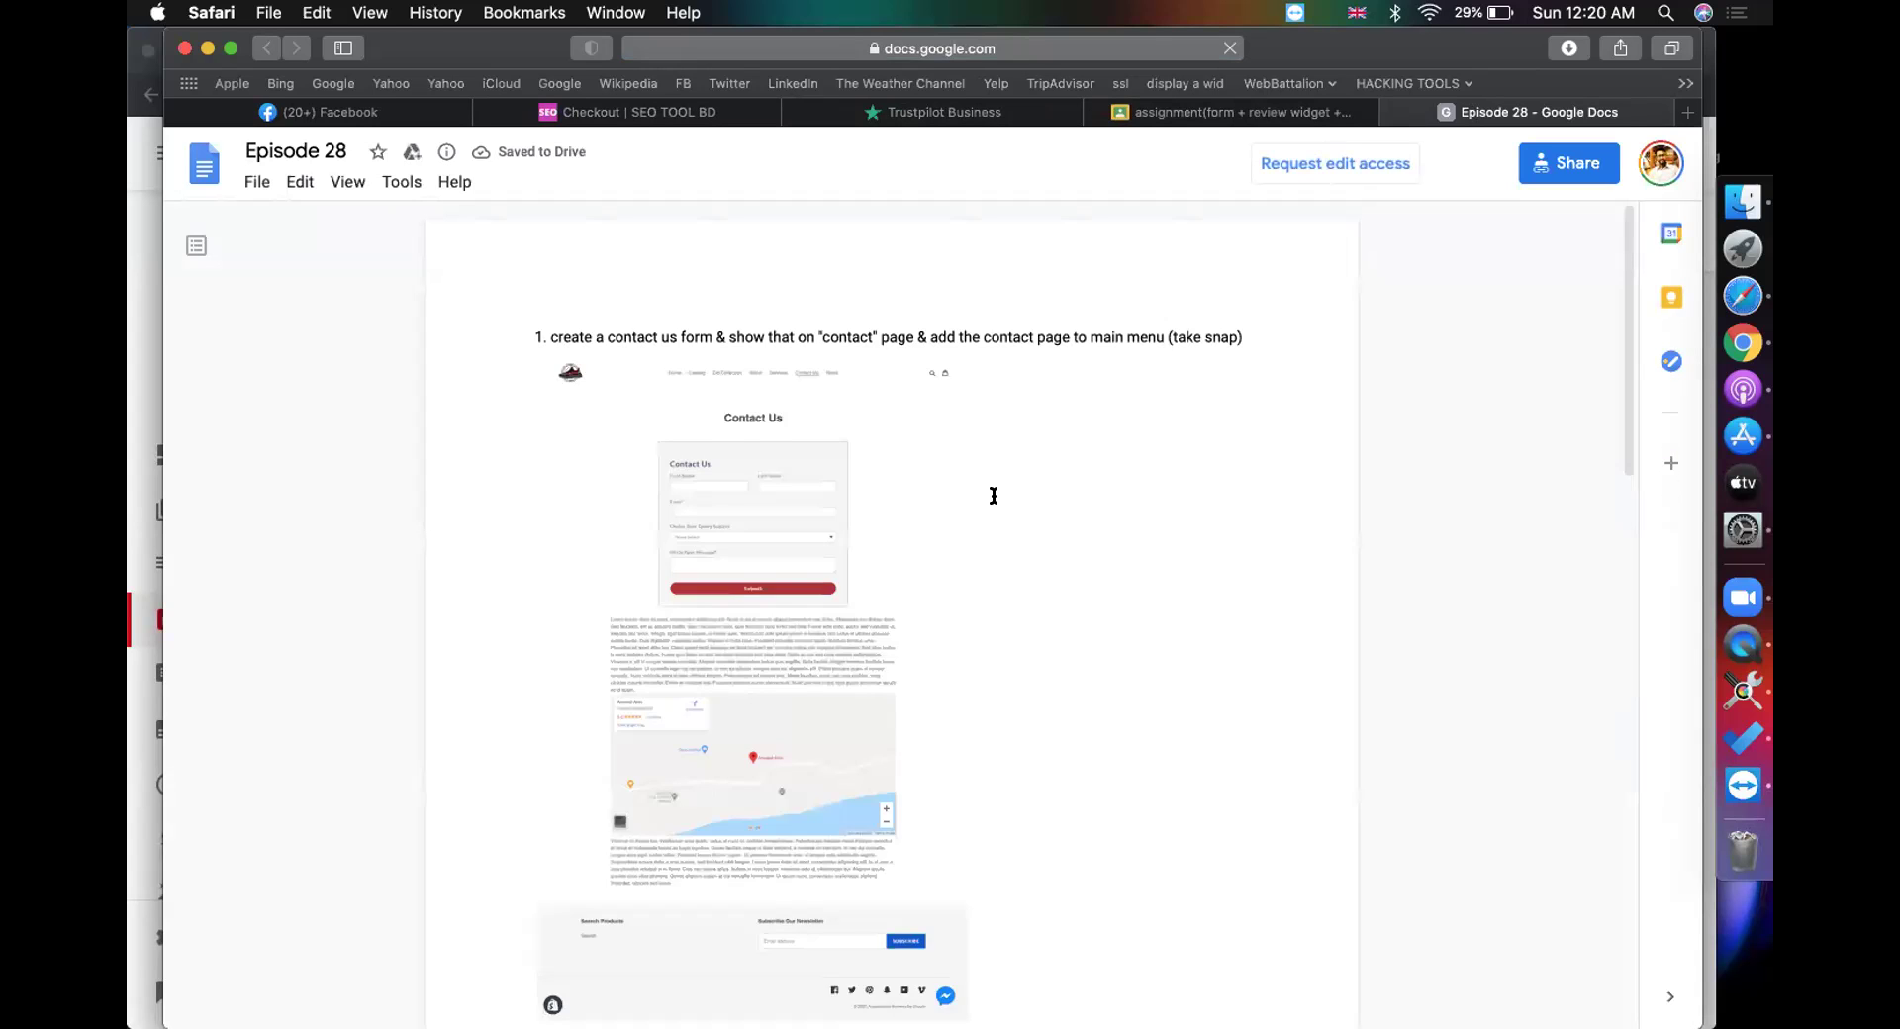
Step: Scroll the Episode 28 doc and open the student's product link in a new tab
scroll(993, 492, "down", 5)
scroll(992, 494, "down", 3)
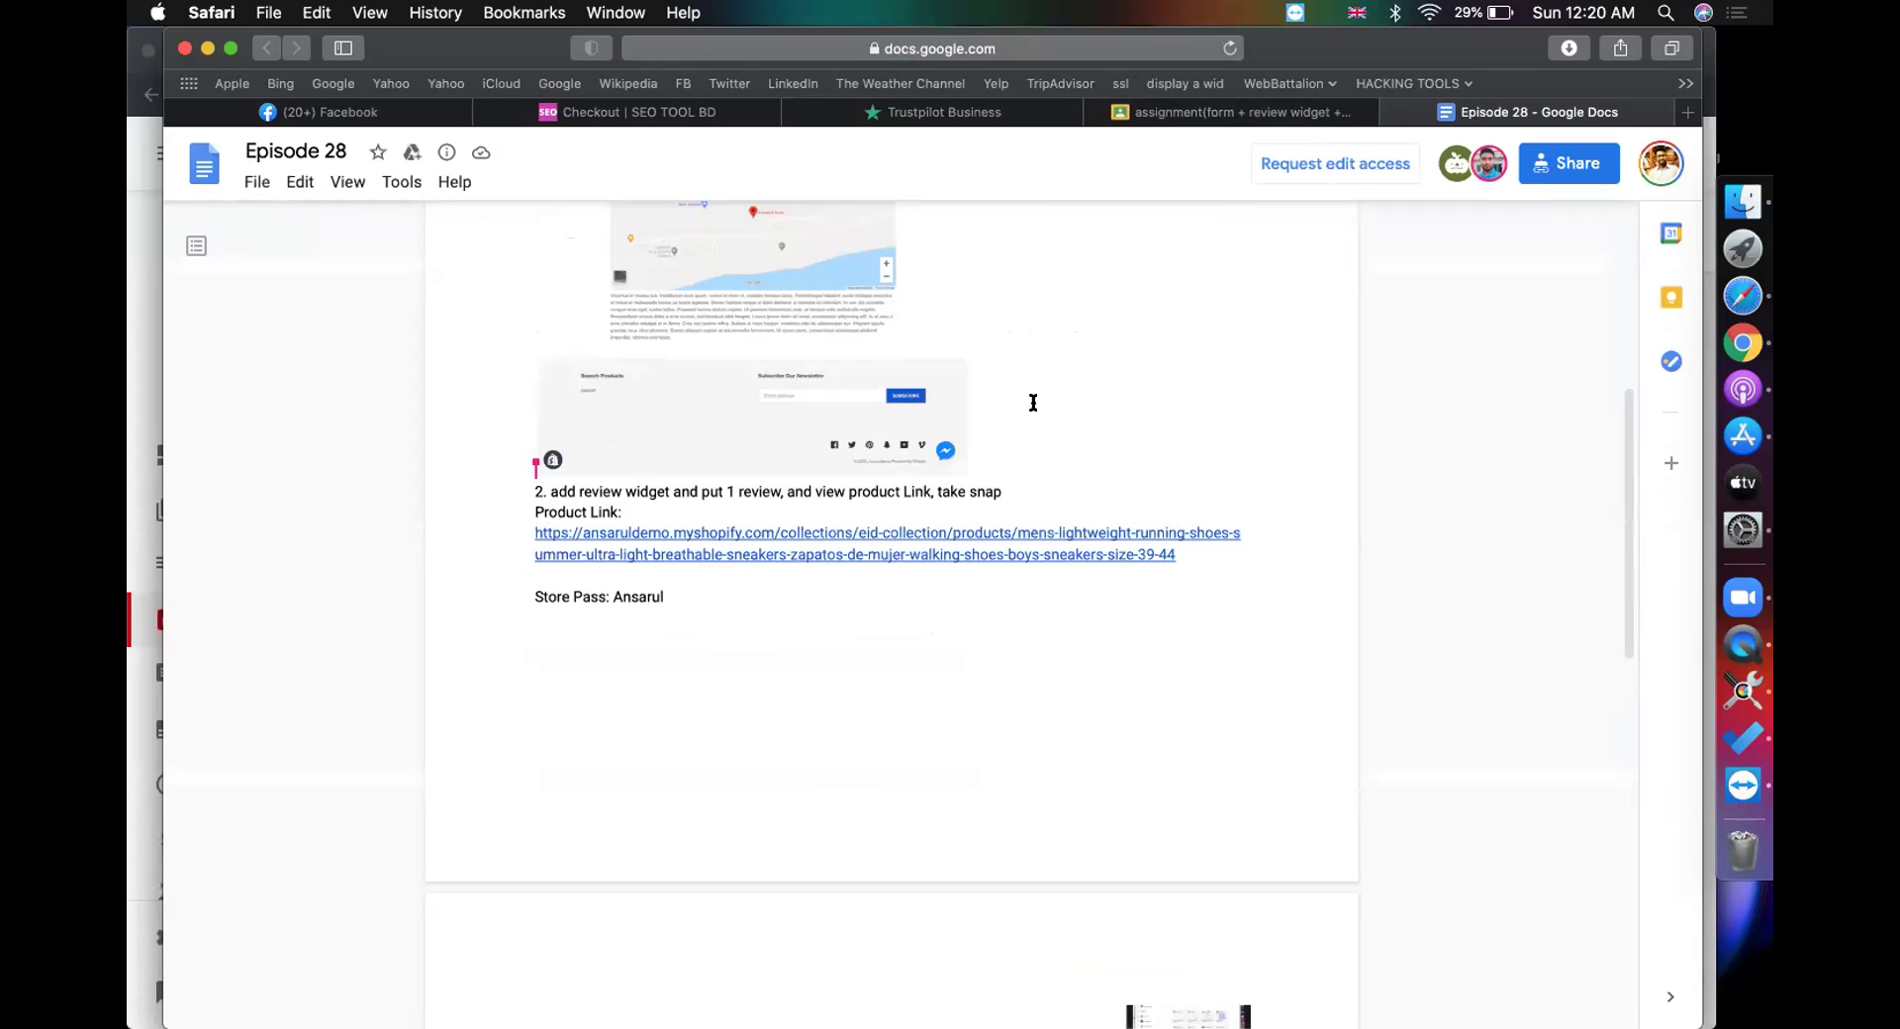
scroll(1033, 403, "down", 9)
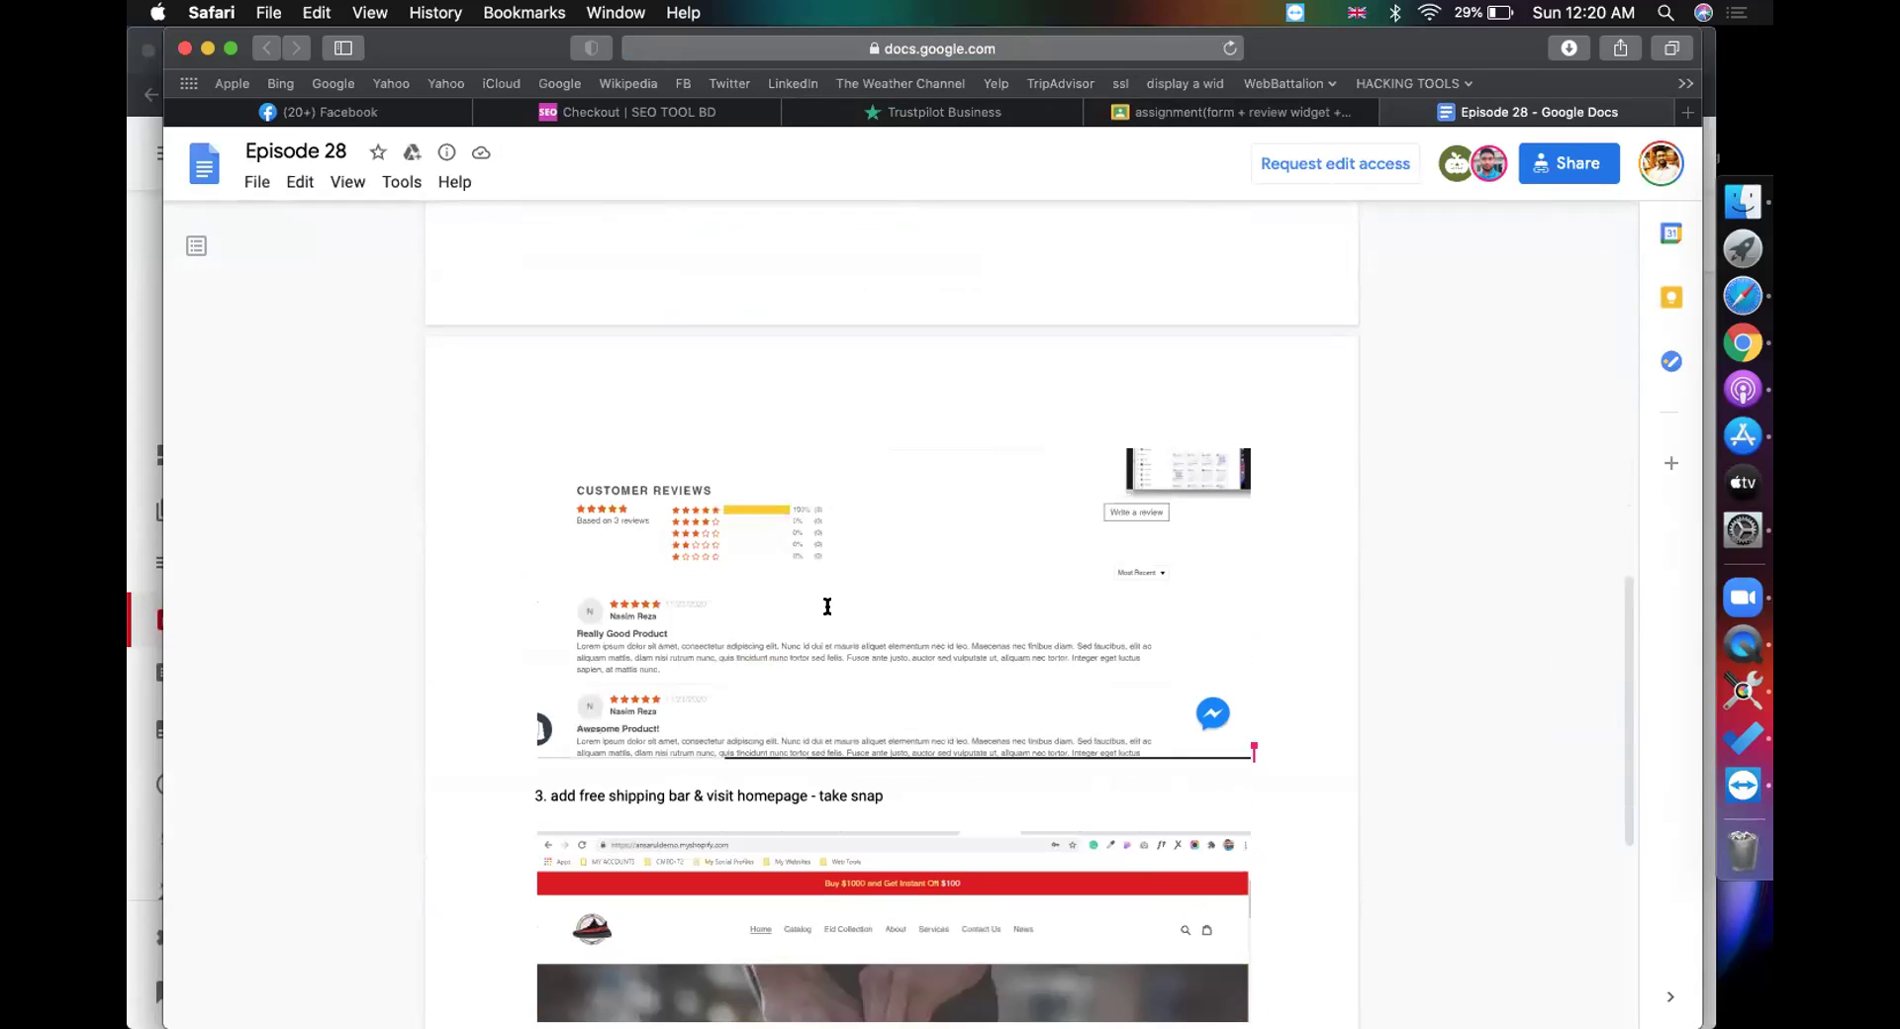
scroll(814, 591, "up", 8)
left_click(732, 480)
left_click(698, 516)
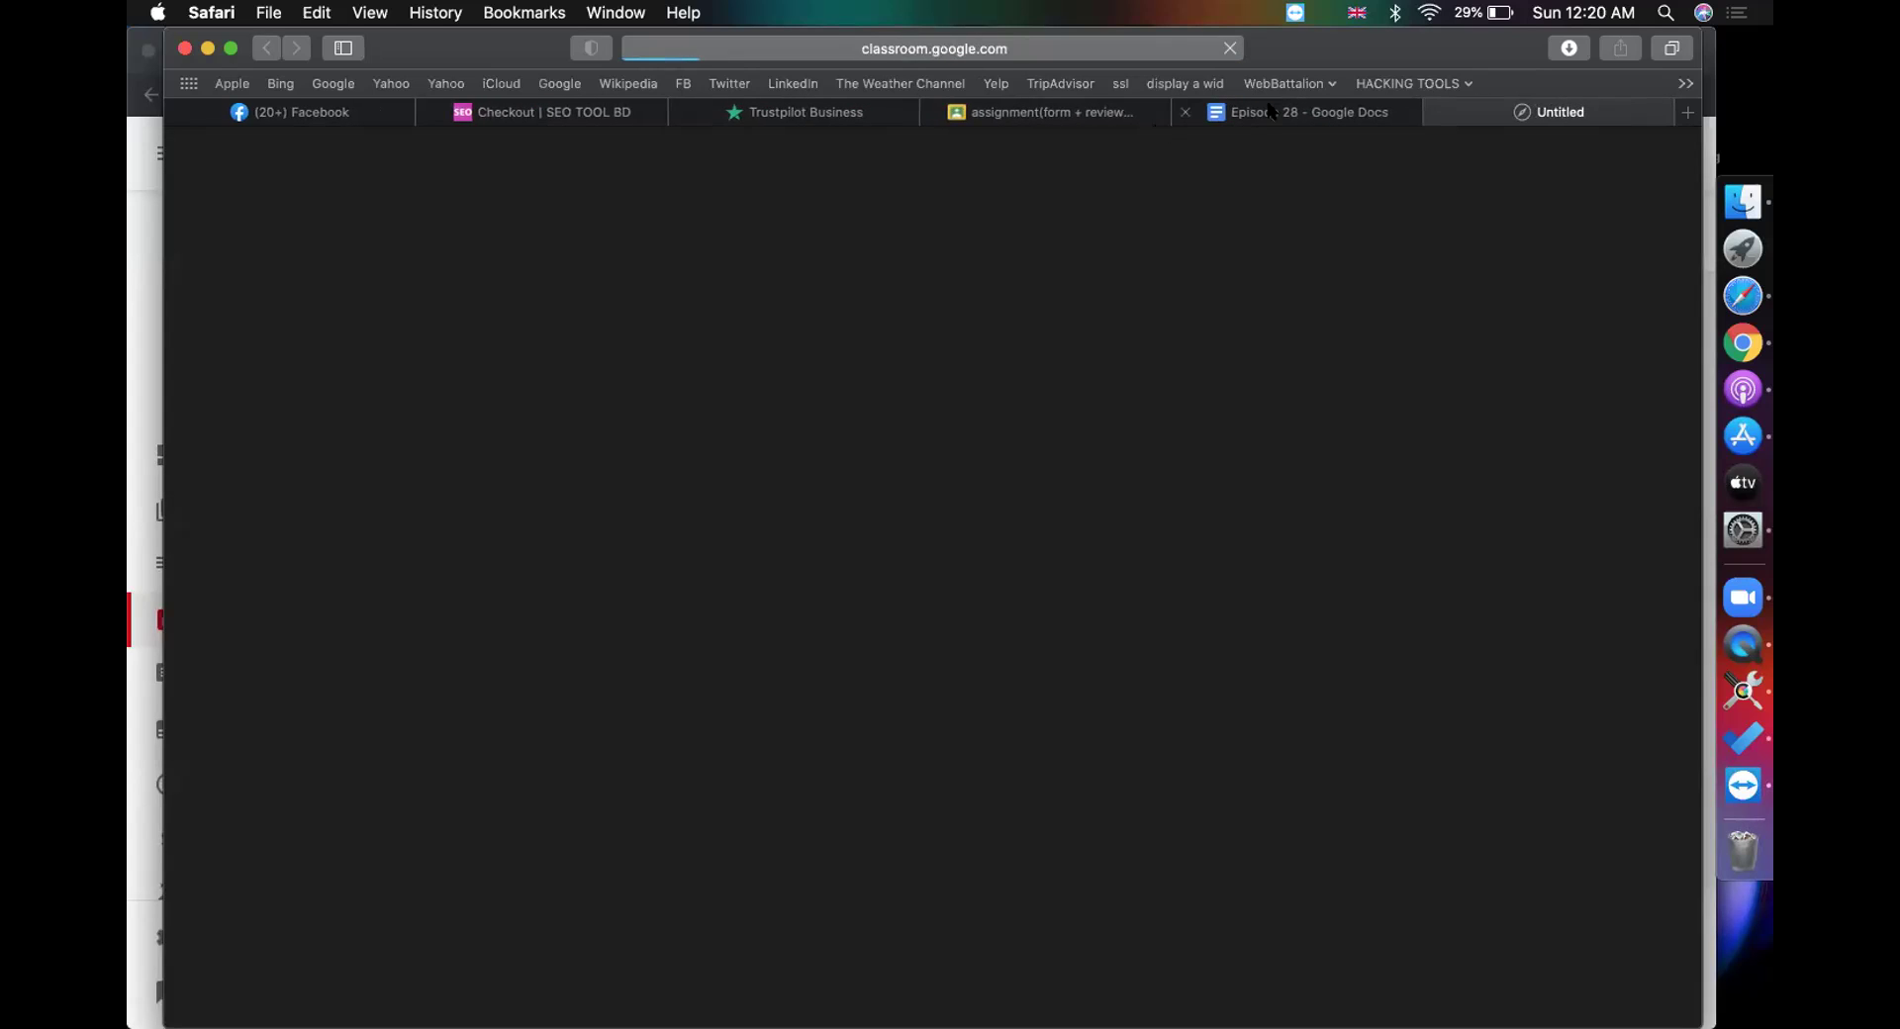
left_click(1272, 111)
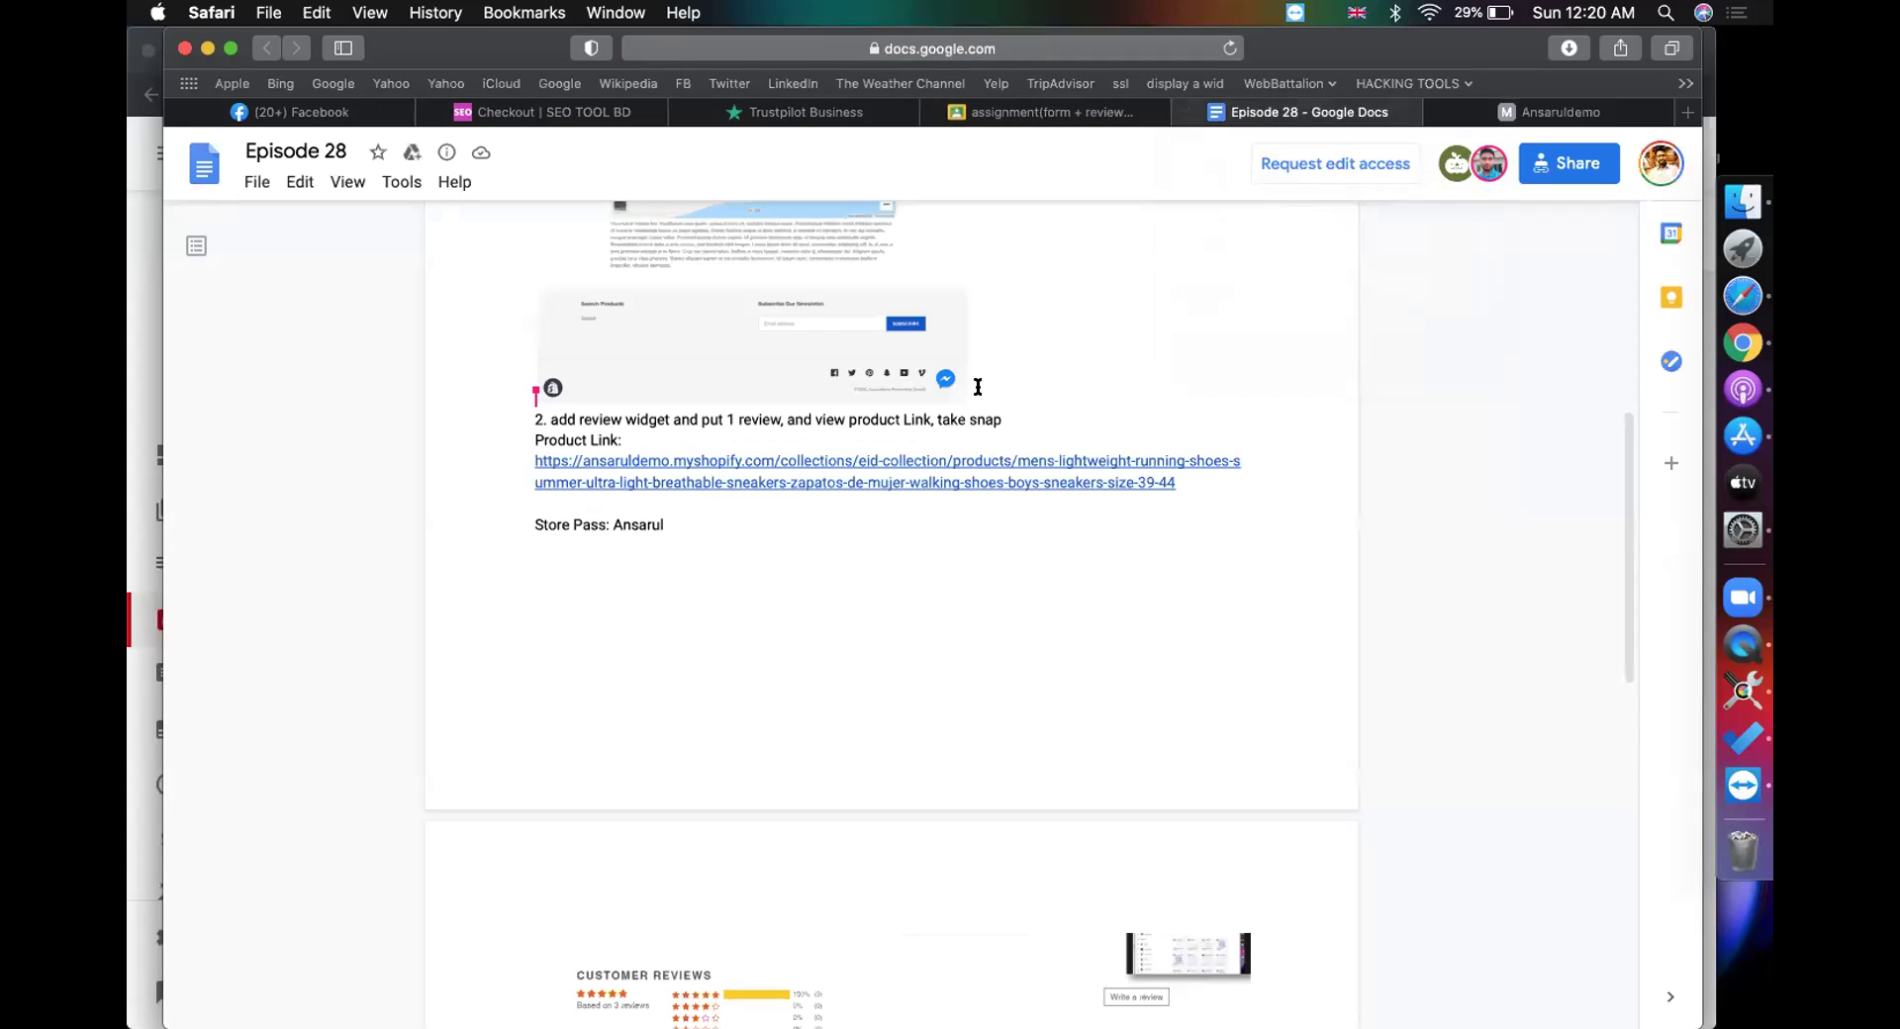
Step: Scroll through item 2's review widget and item 3's free shipping bar screenshots
scroll(978, 387, "up", 10)
scroll(923, 344, "down", 20)
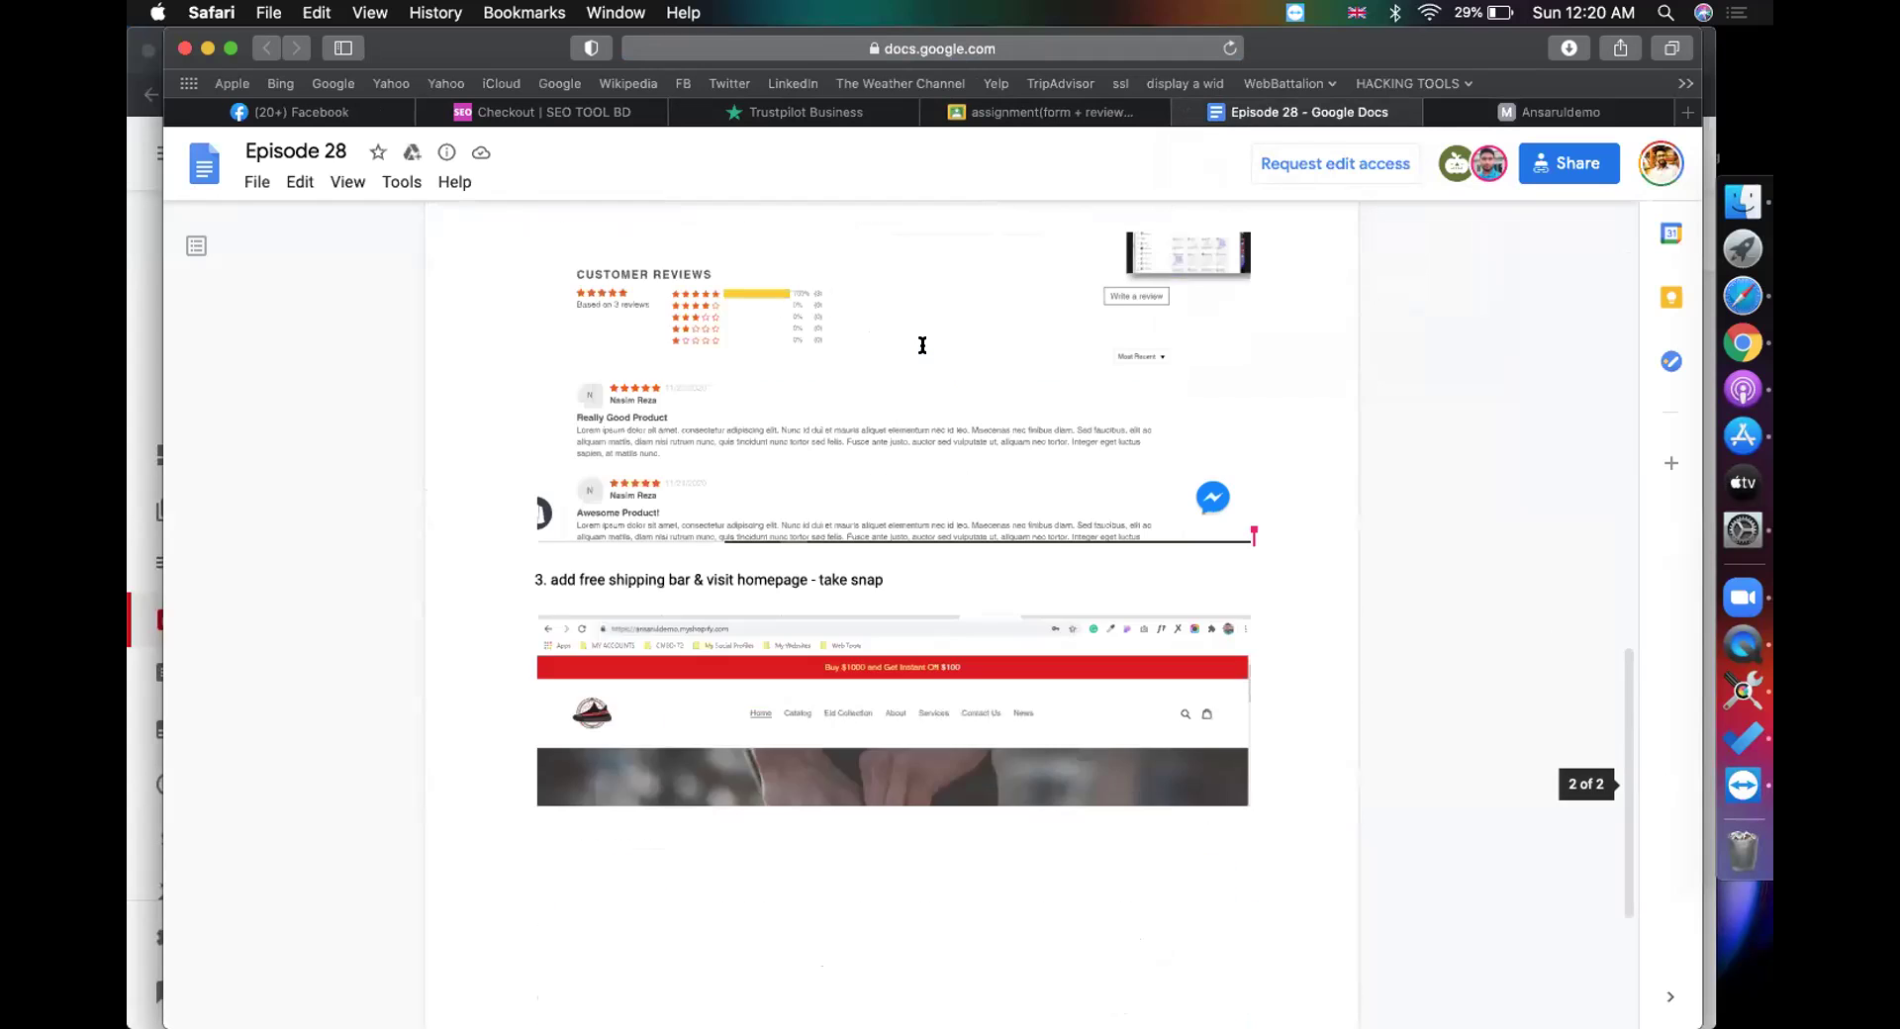
scroll(922, 344, "up", 5)
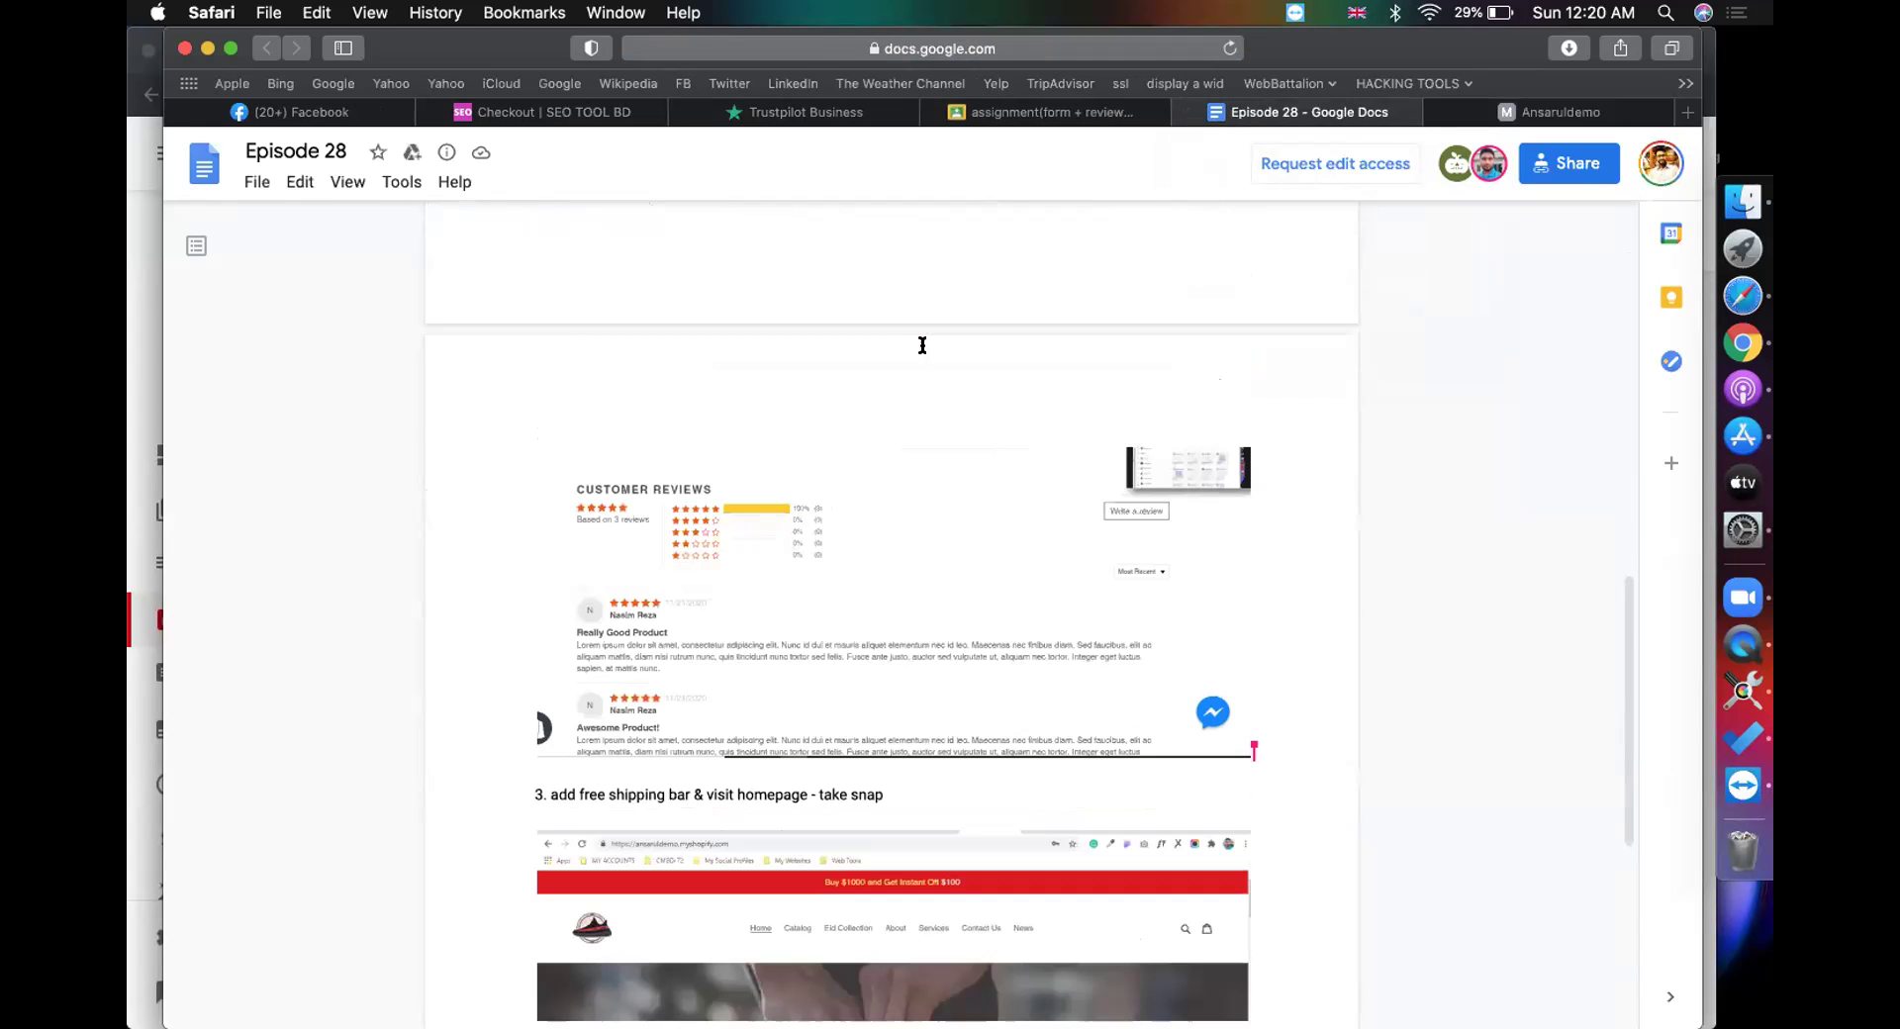
scroll(923, 344, "up", 5)
scroll(923, 344, "down", 4)
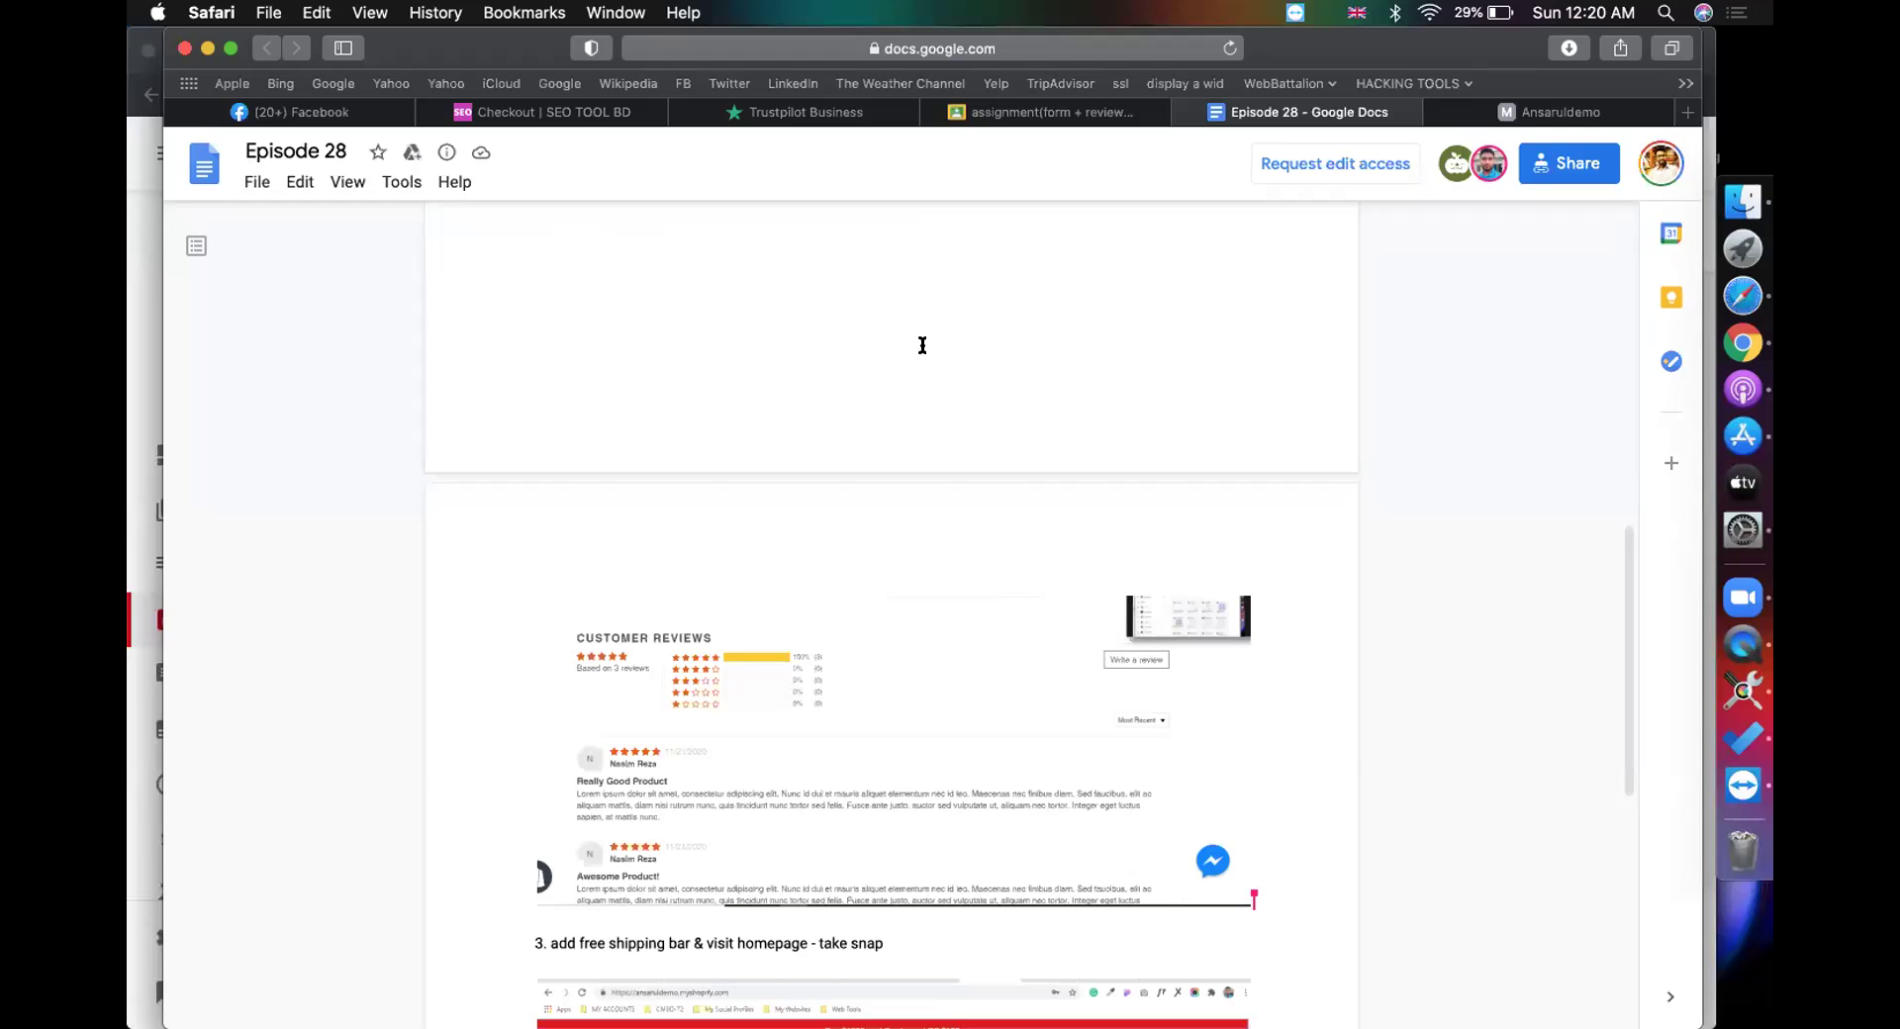
scroll(883, 496, "down", 4)
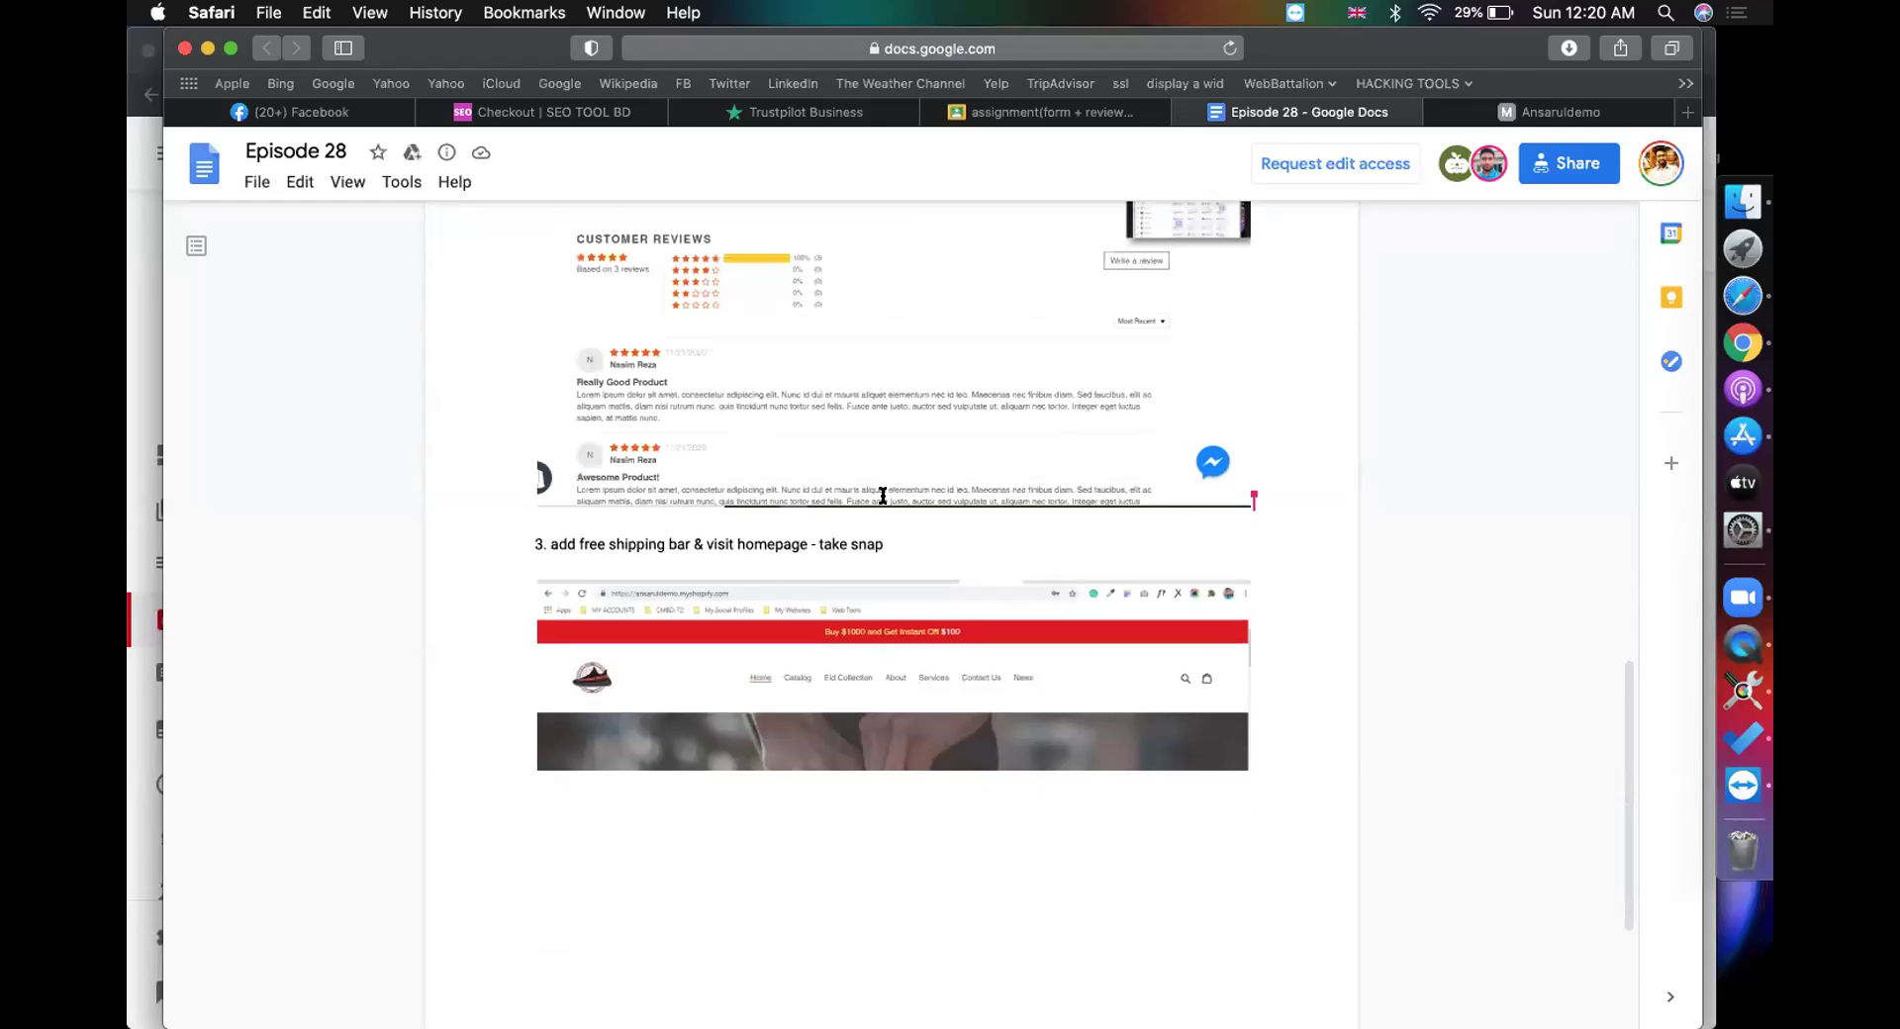
scroll(882, 496, "up", 15)
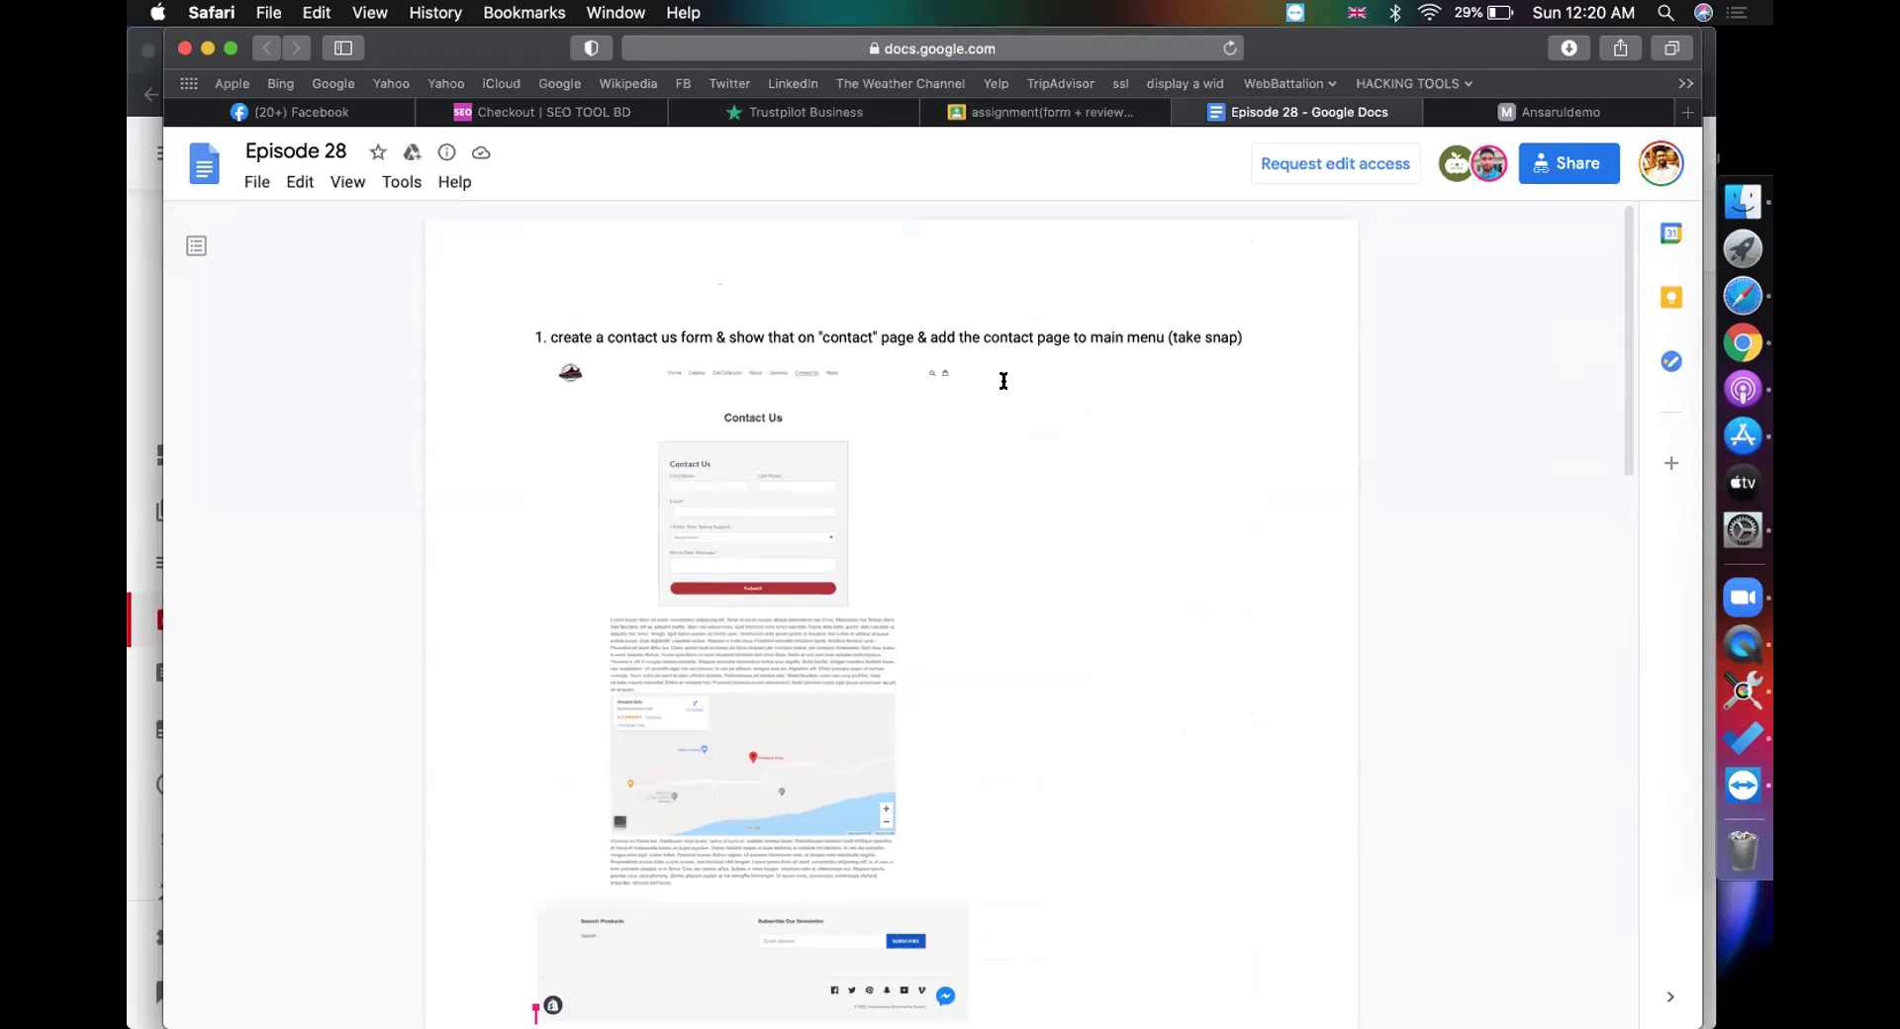
scroll(1003, 381, "down", 12)
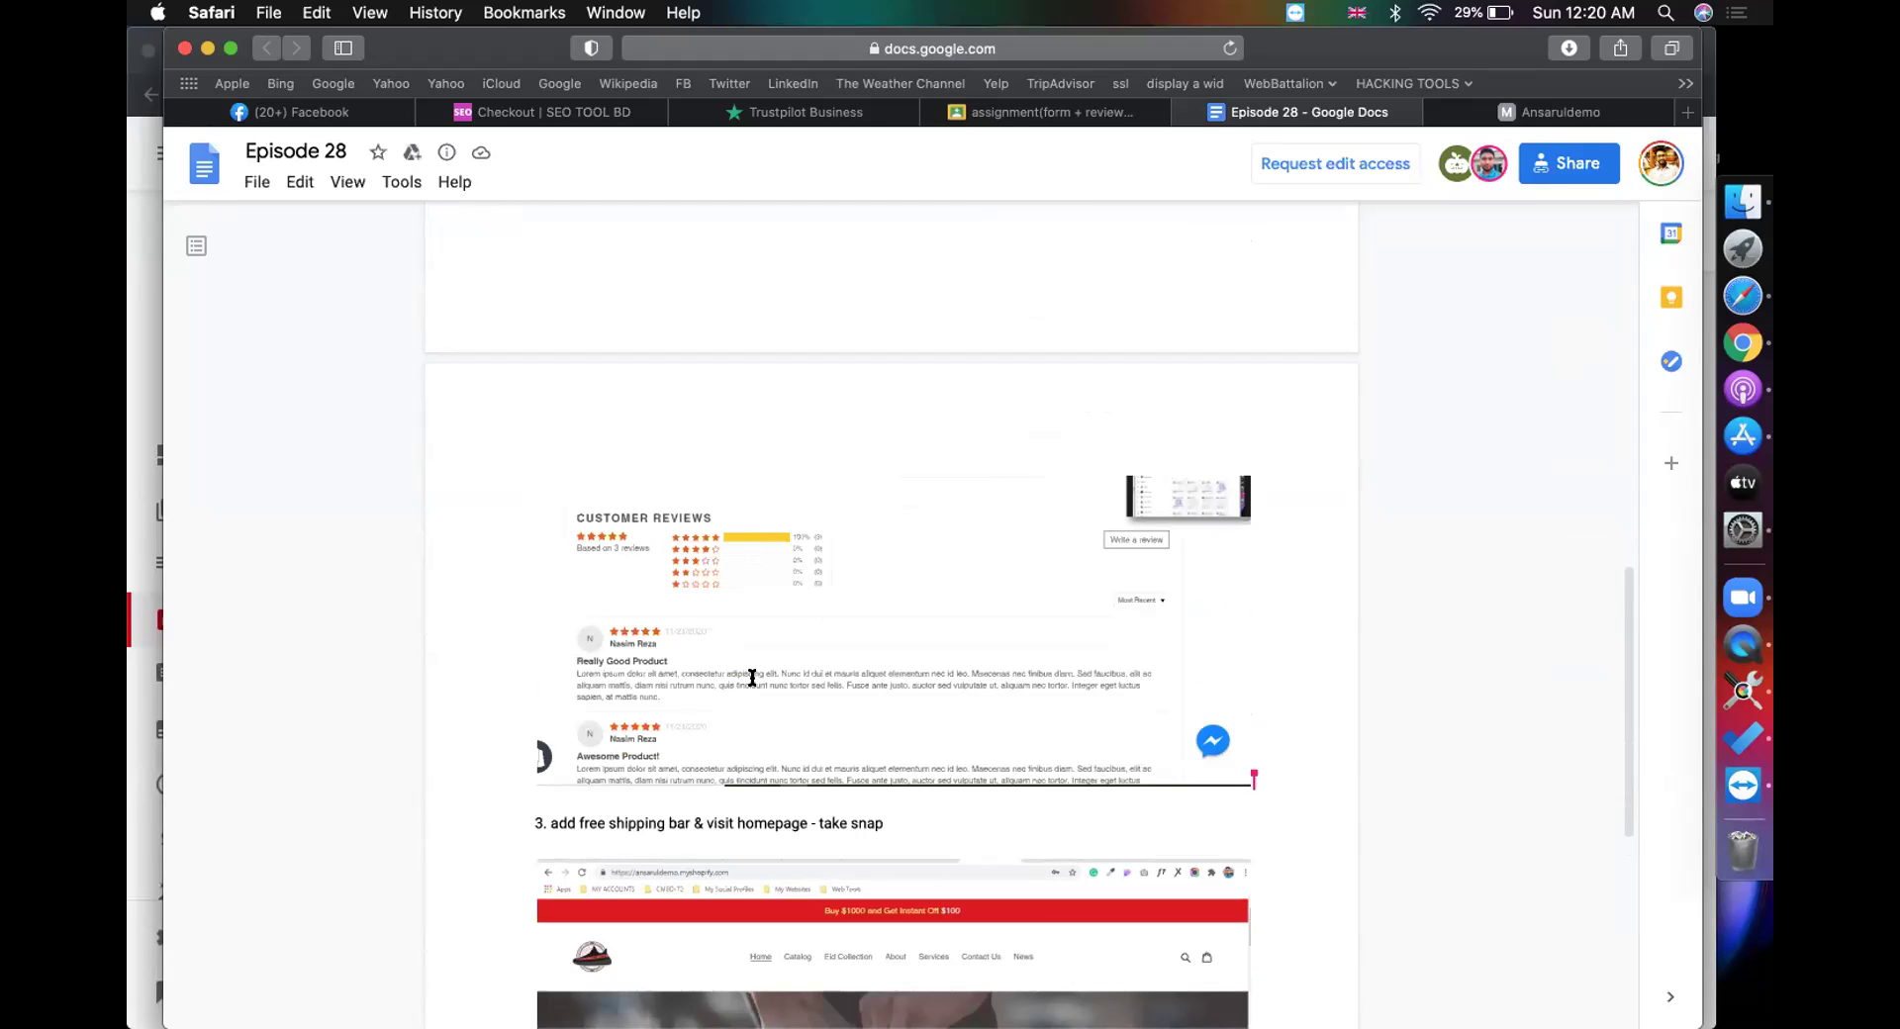
scroll(752, 677, "down", 1)
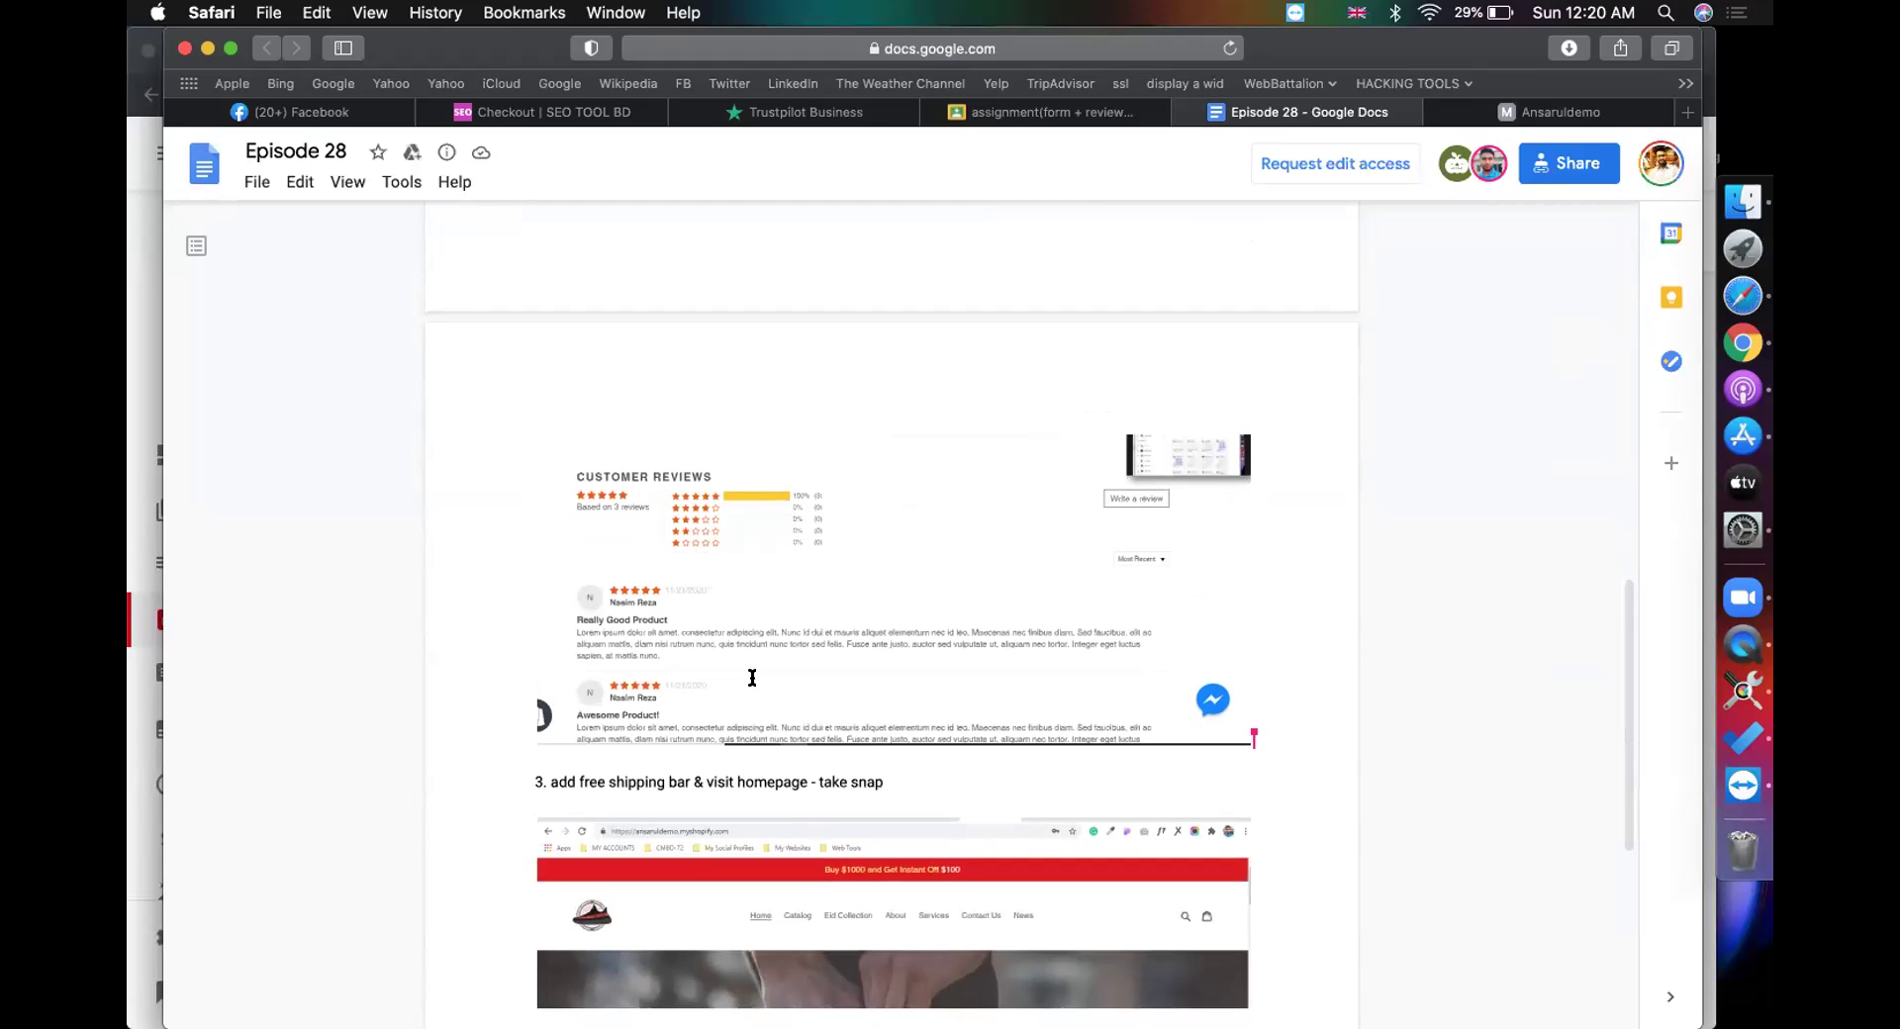
Step: Unlock the student's Shopify store with its password and view the storefront
left_click(1502, 108)
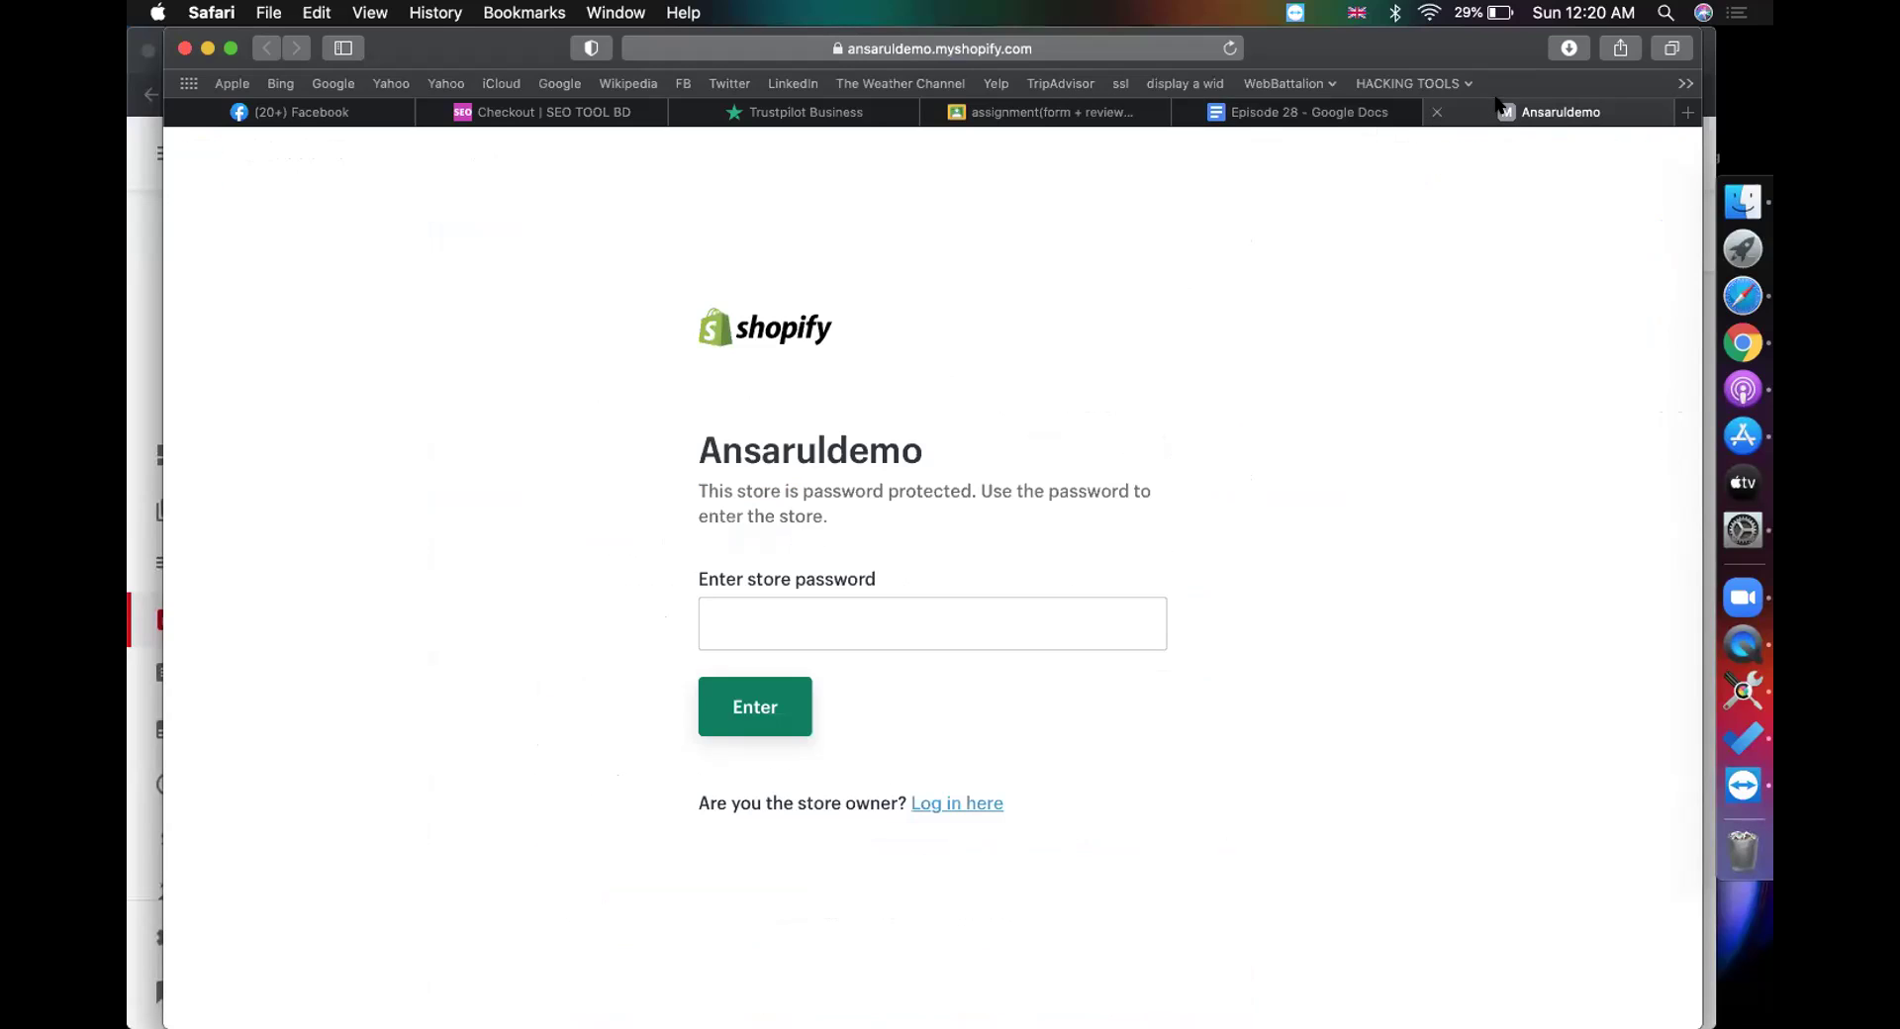
left_click(899, 624)
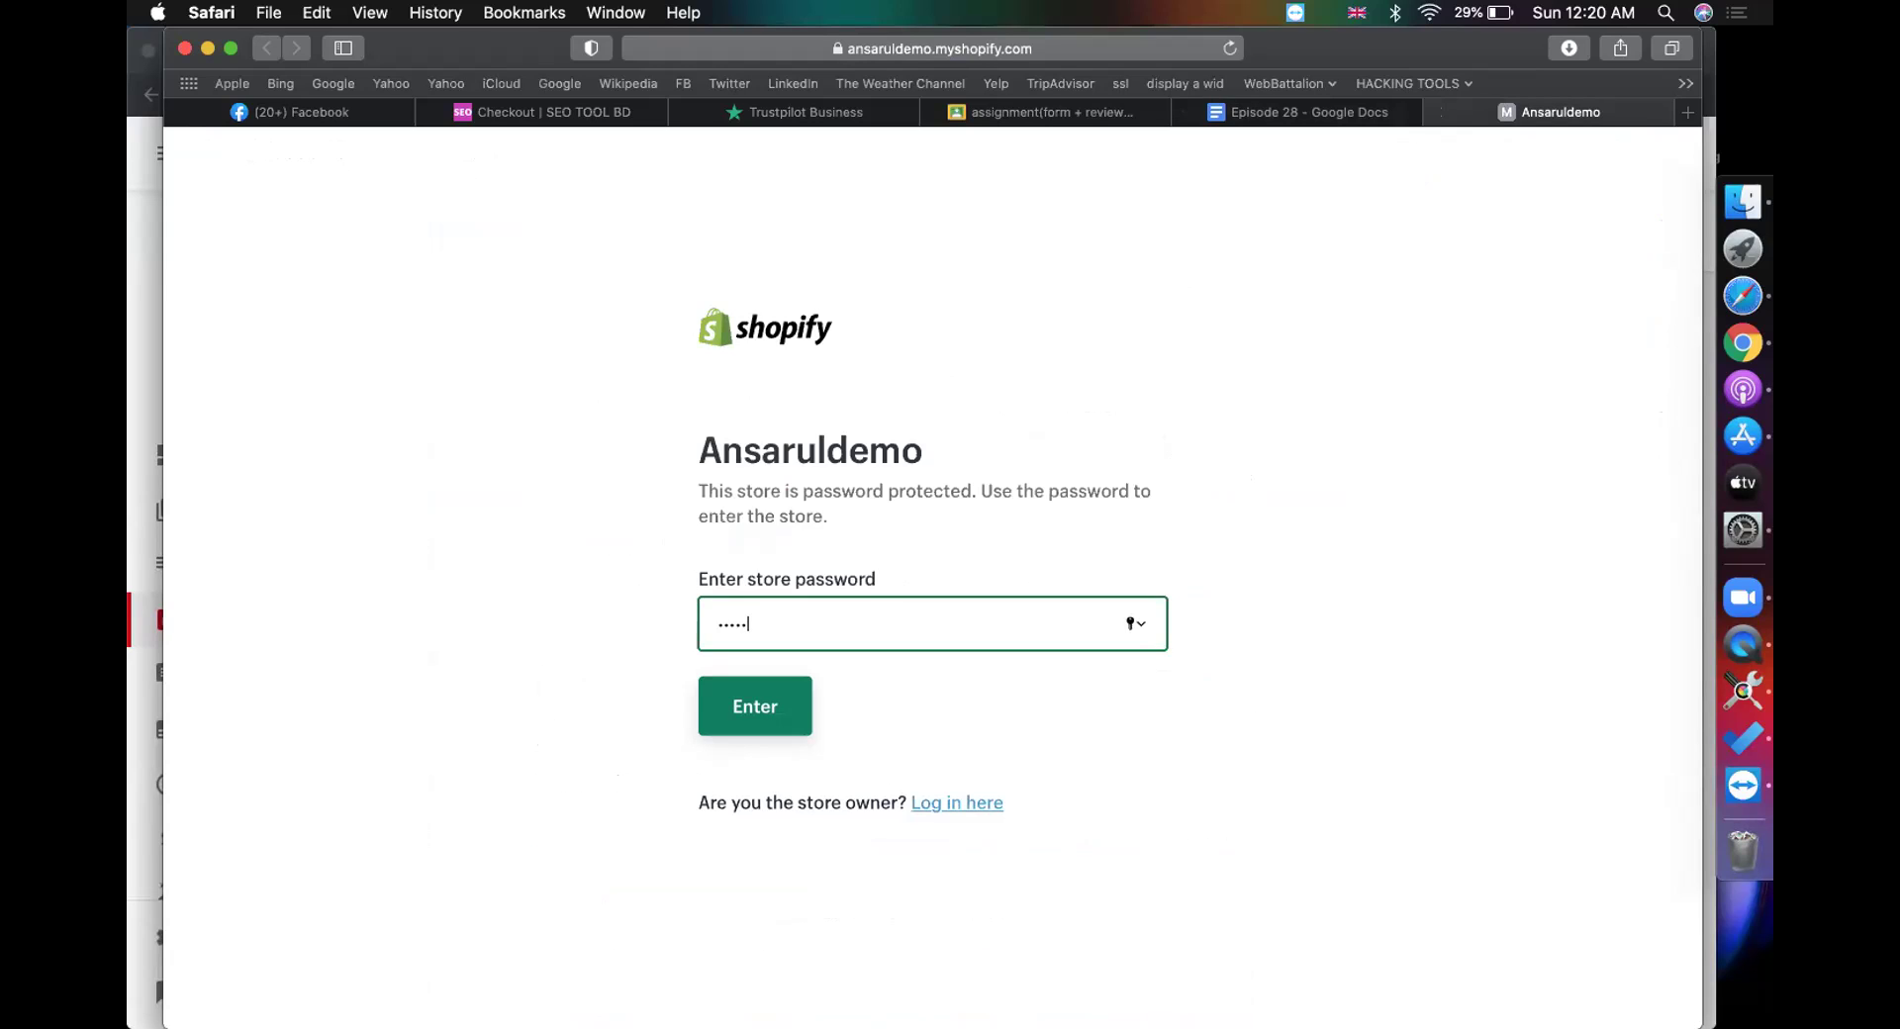
key("Return")
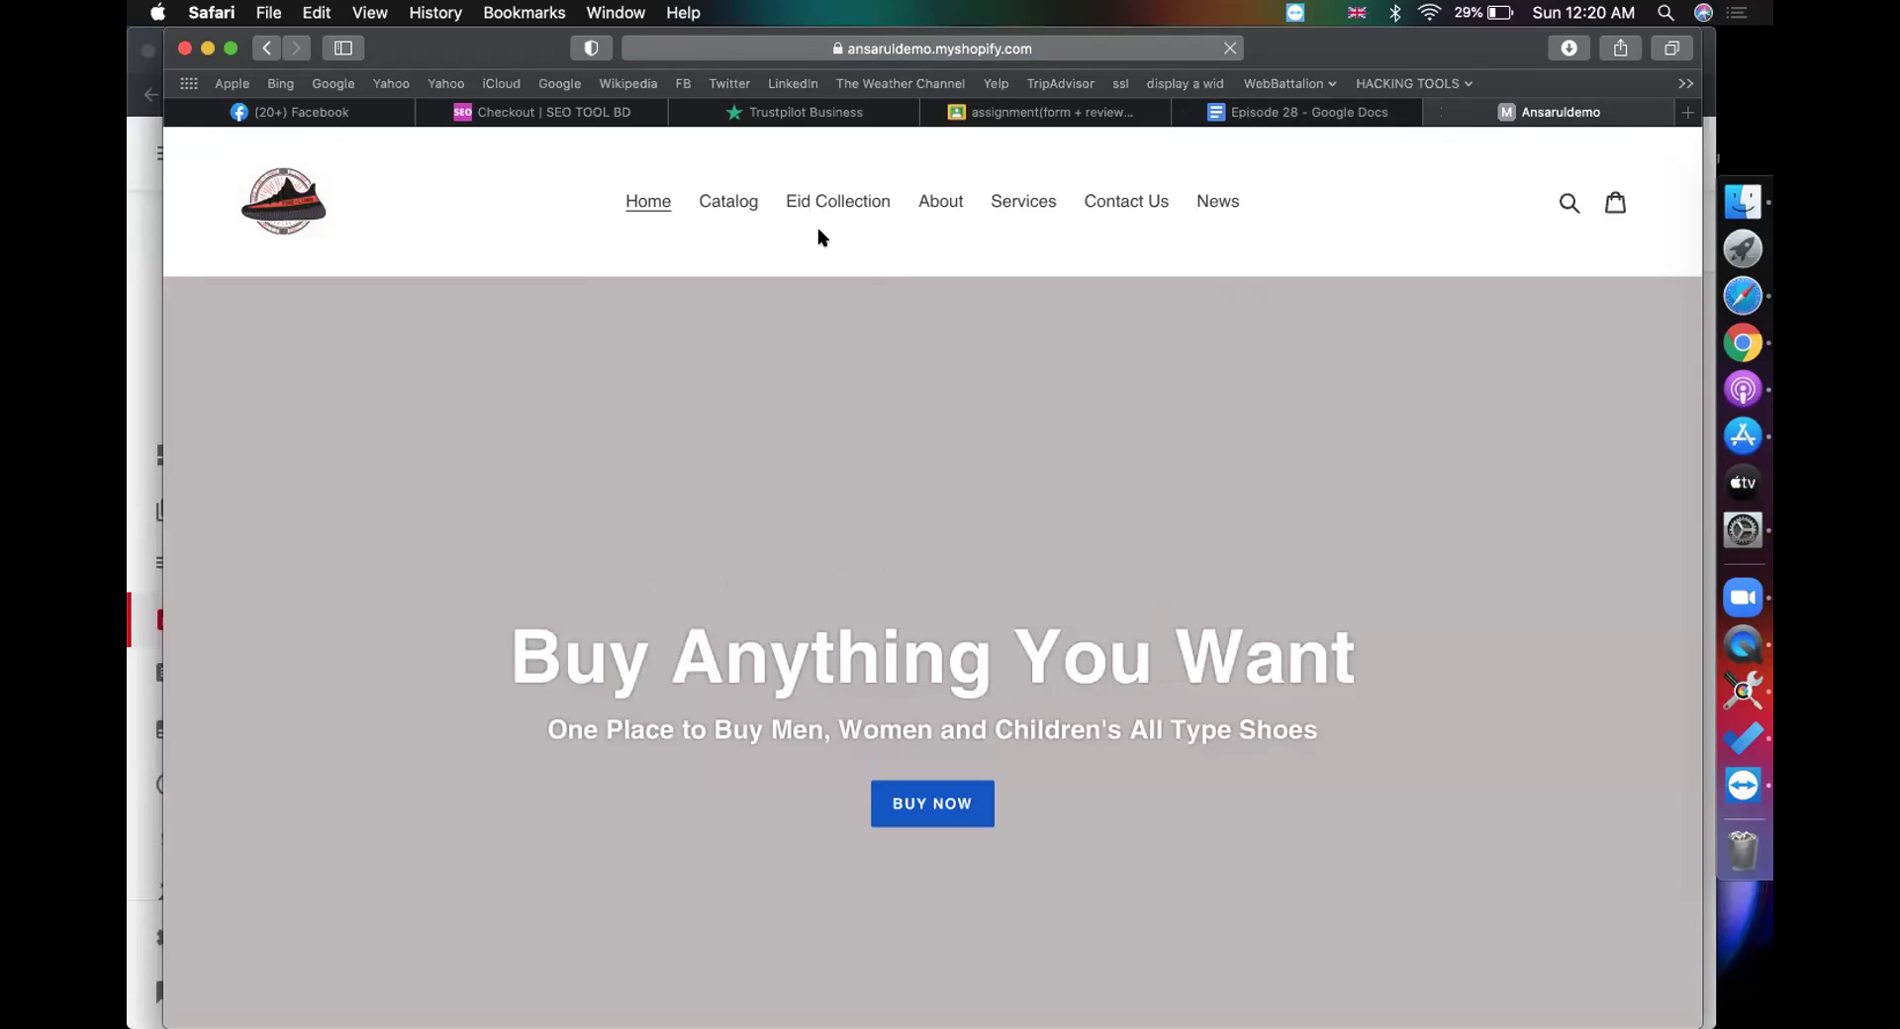
scroll(849, 596, "down", 5)
scroll(984, 447, "up", 3)
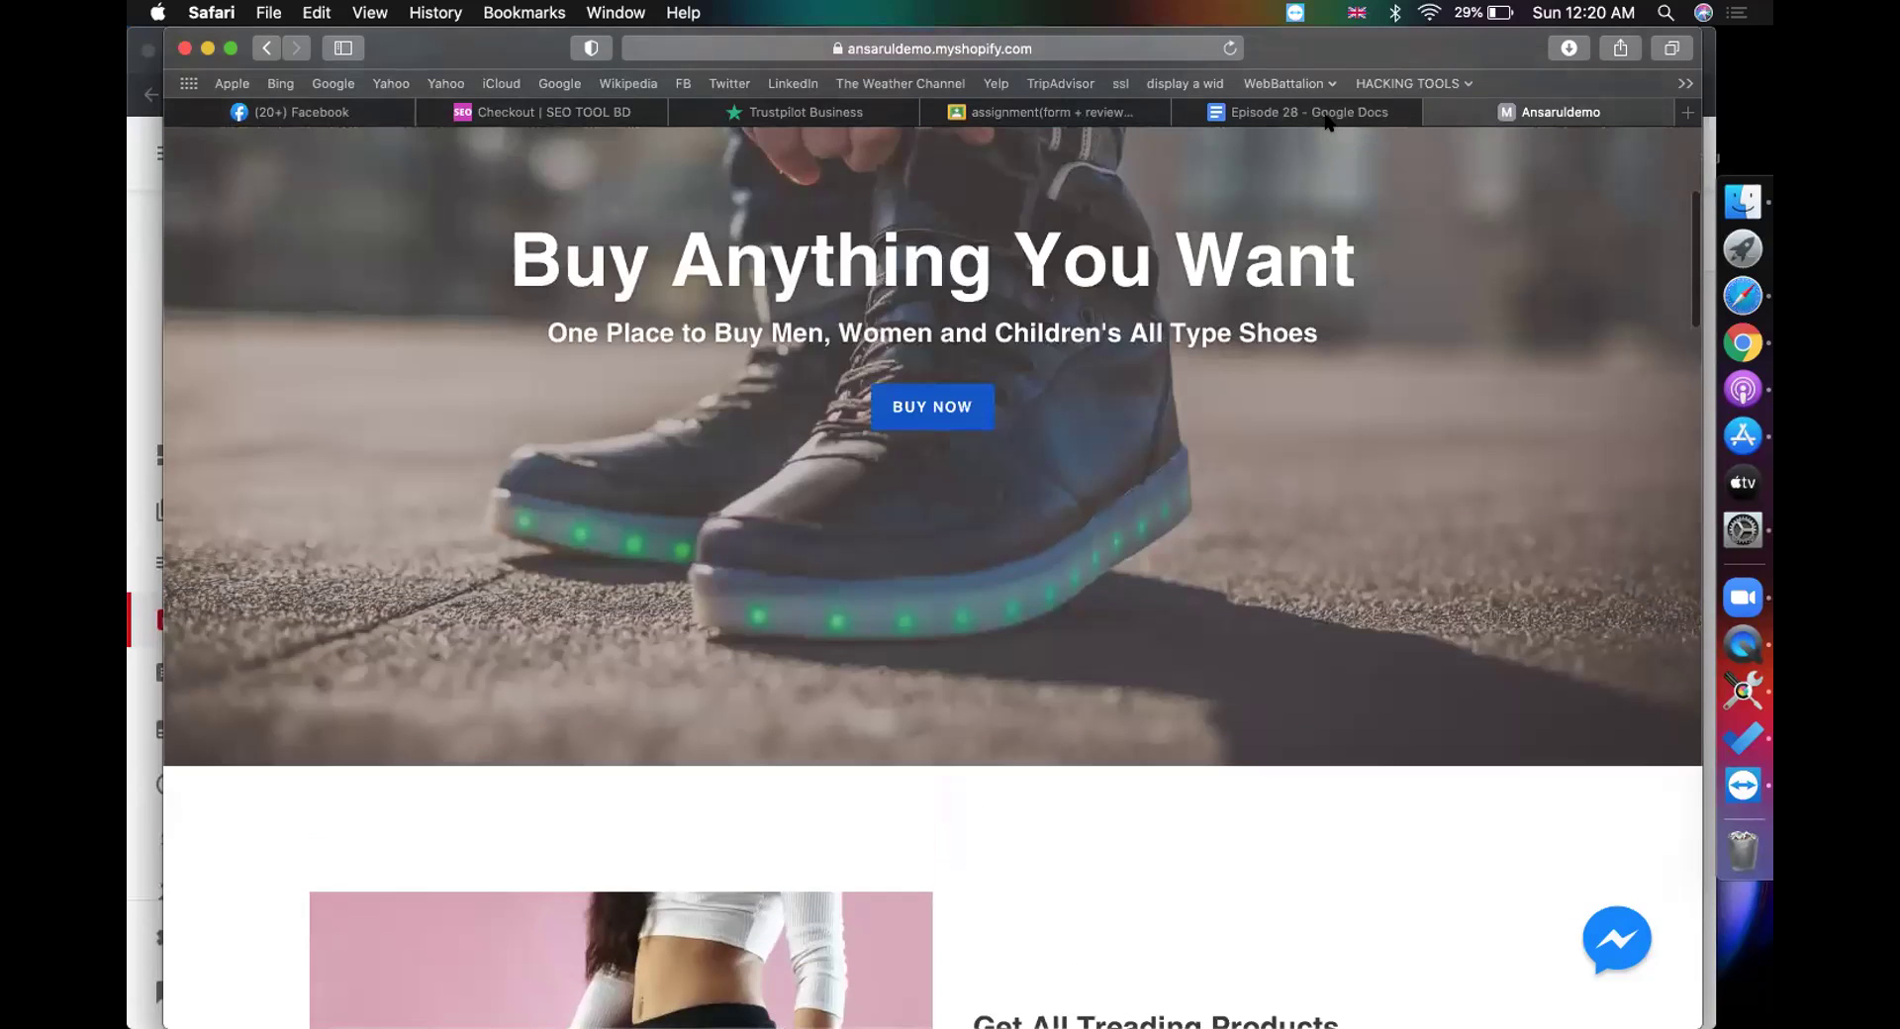
Step: Open the submitted product link in a new tab to check the 3 reviews and shipping bar
left_click(1311, 112)
left_click(1504, 112)
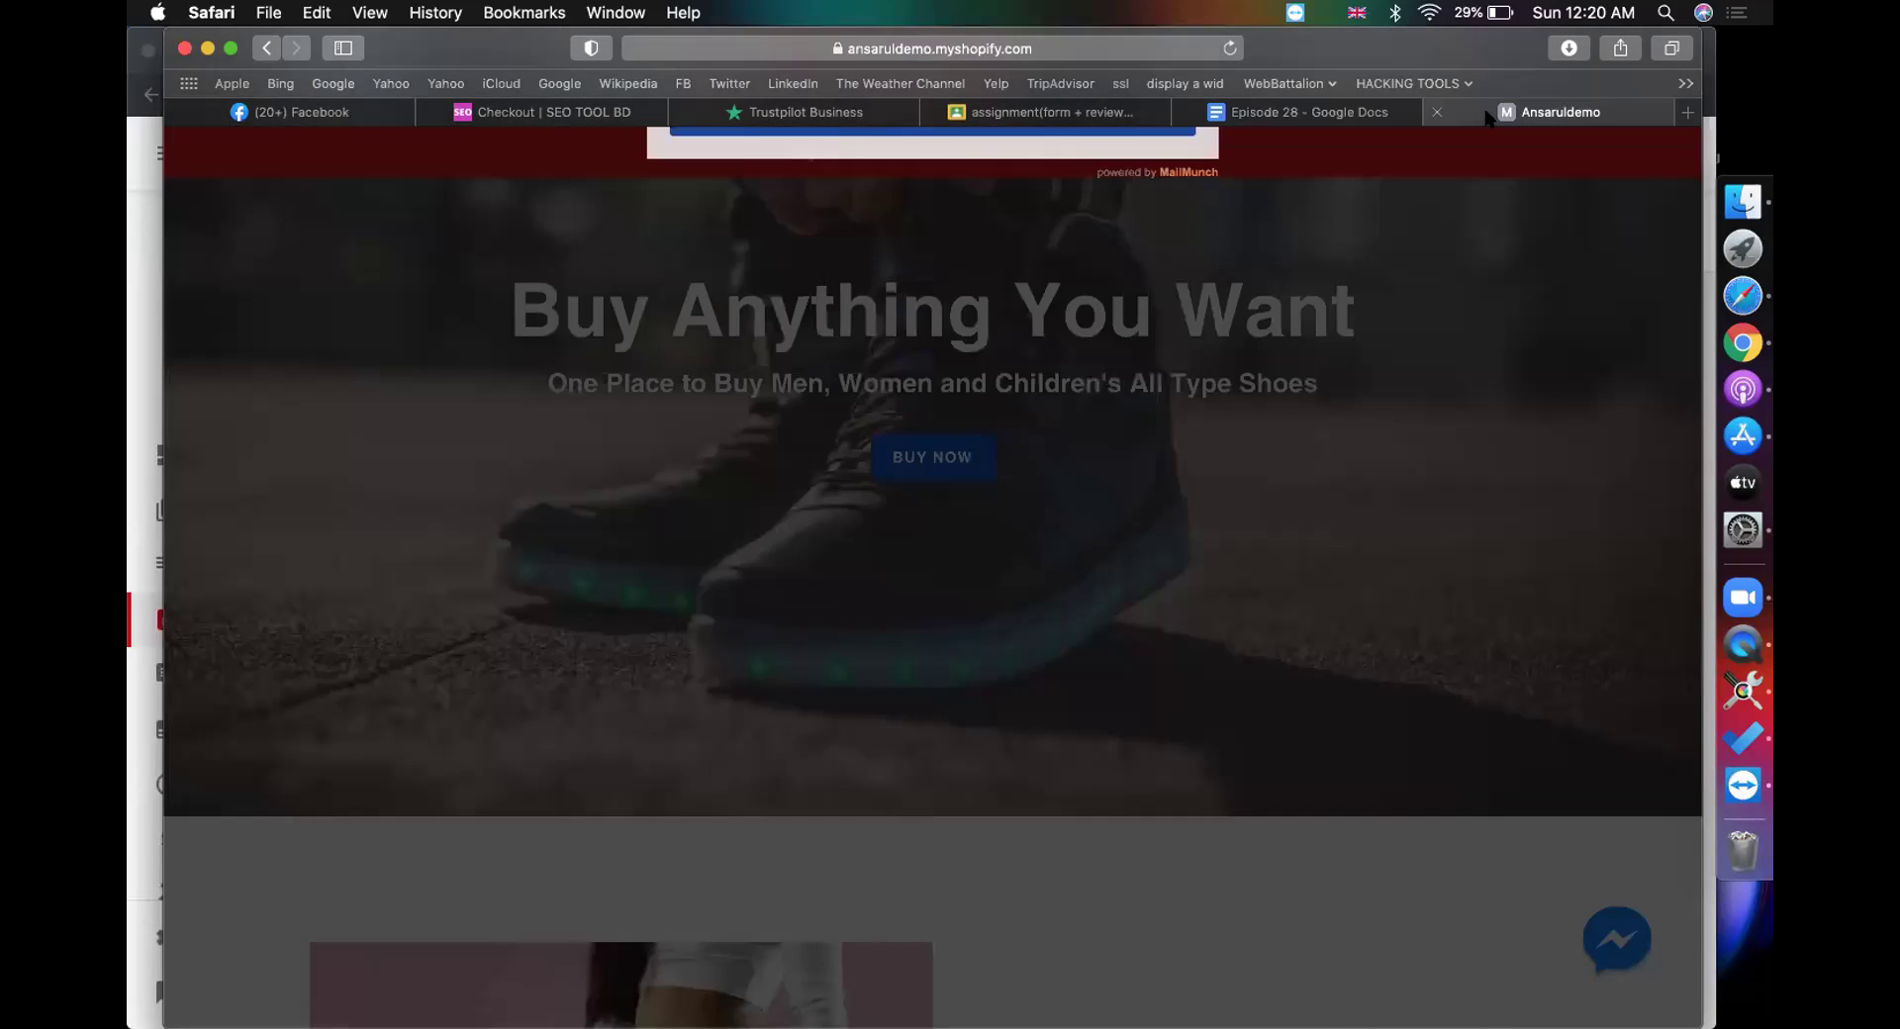
left_click(1342, 111)
scroll(1031, 605, "down", 3)
scroll(1031, 606, "up", 8)
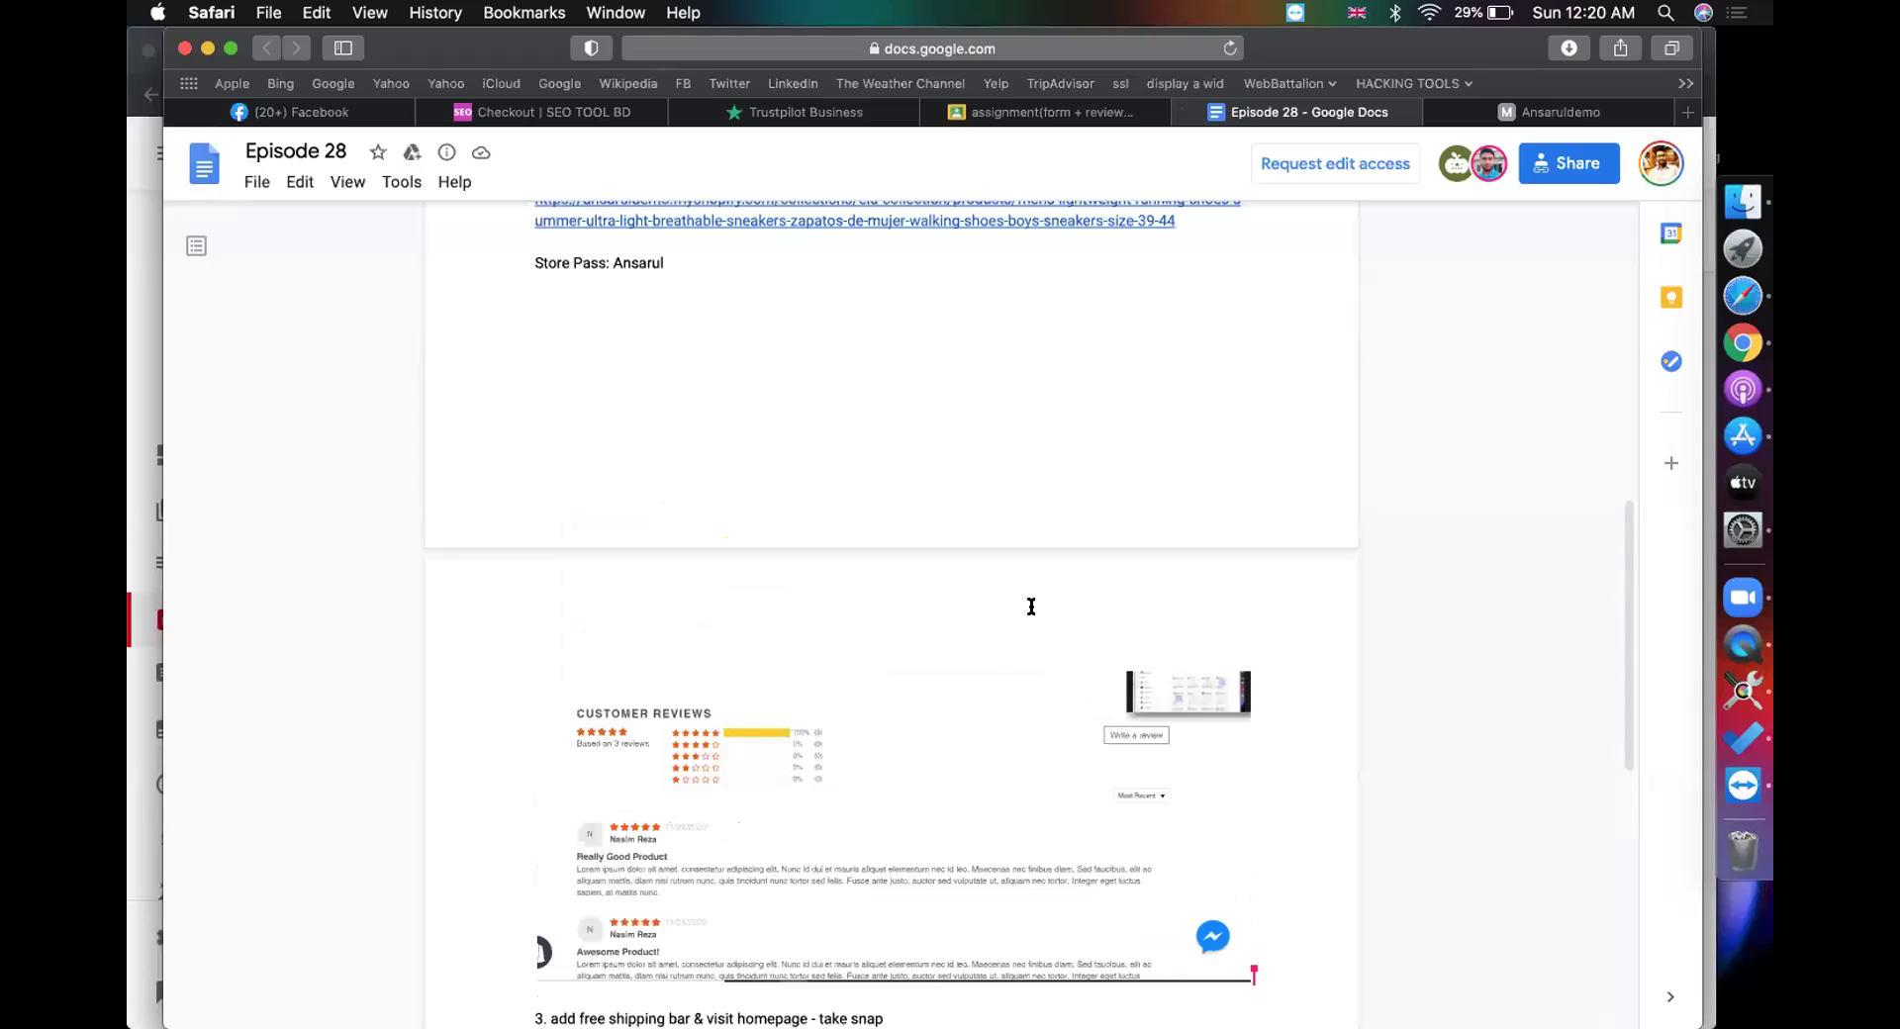
scroll(827, 414, "up", 4)
left_click(774, 506)
left_click(732, 560)
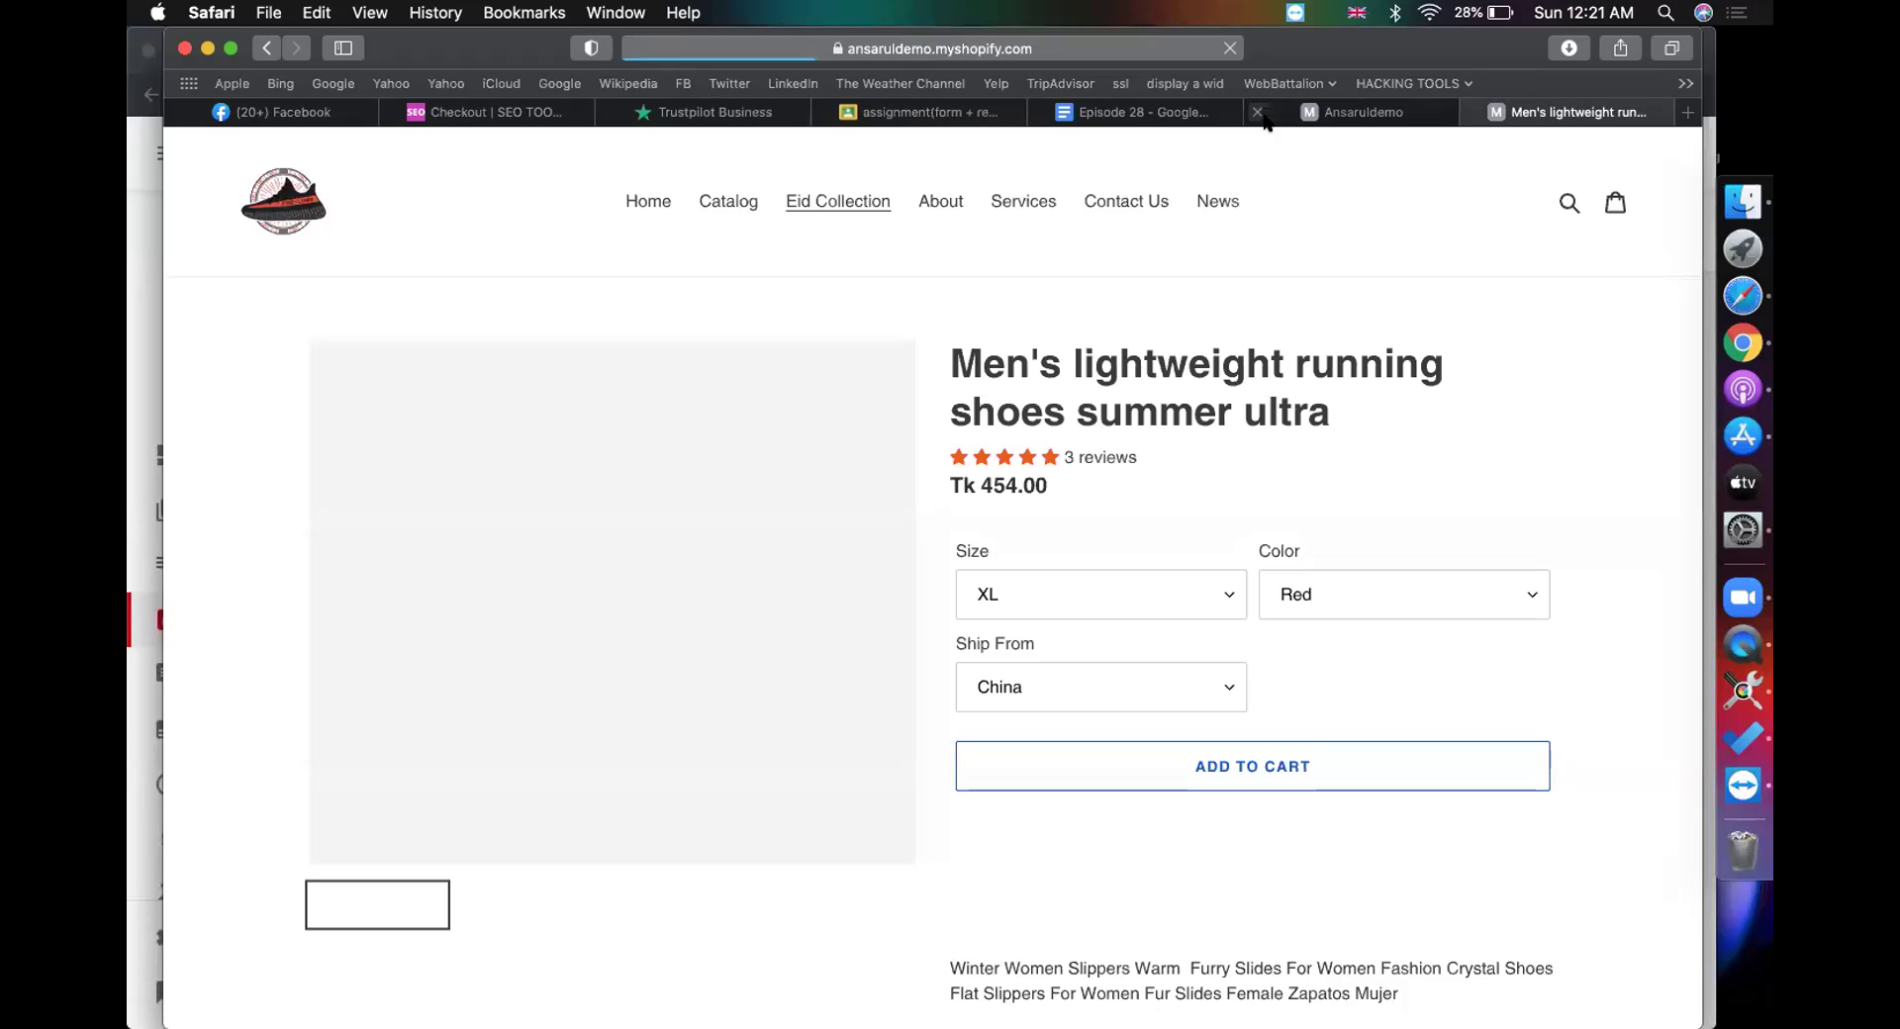
Step: Close the older storefront tab and go back to the assignment's Student work page
left_click(1257, 111)
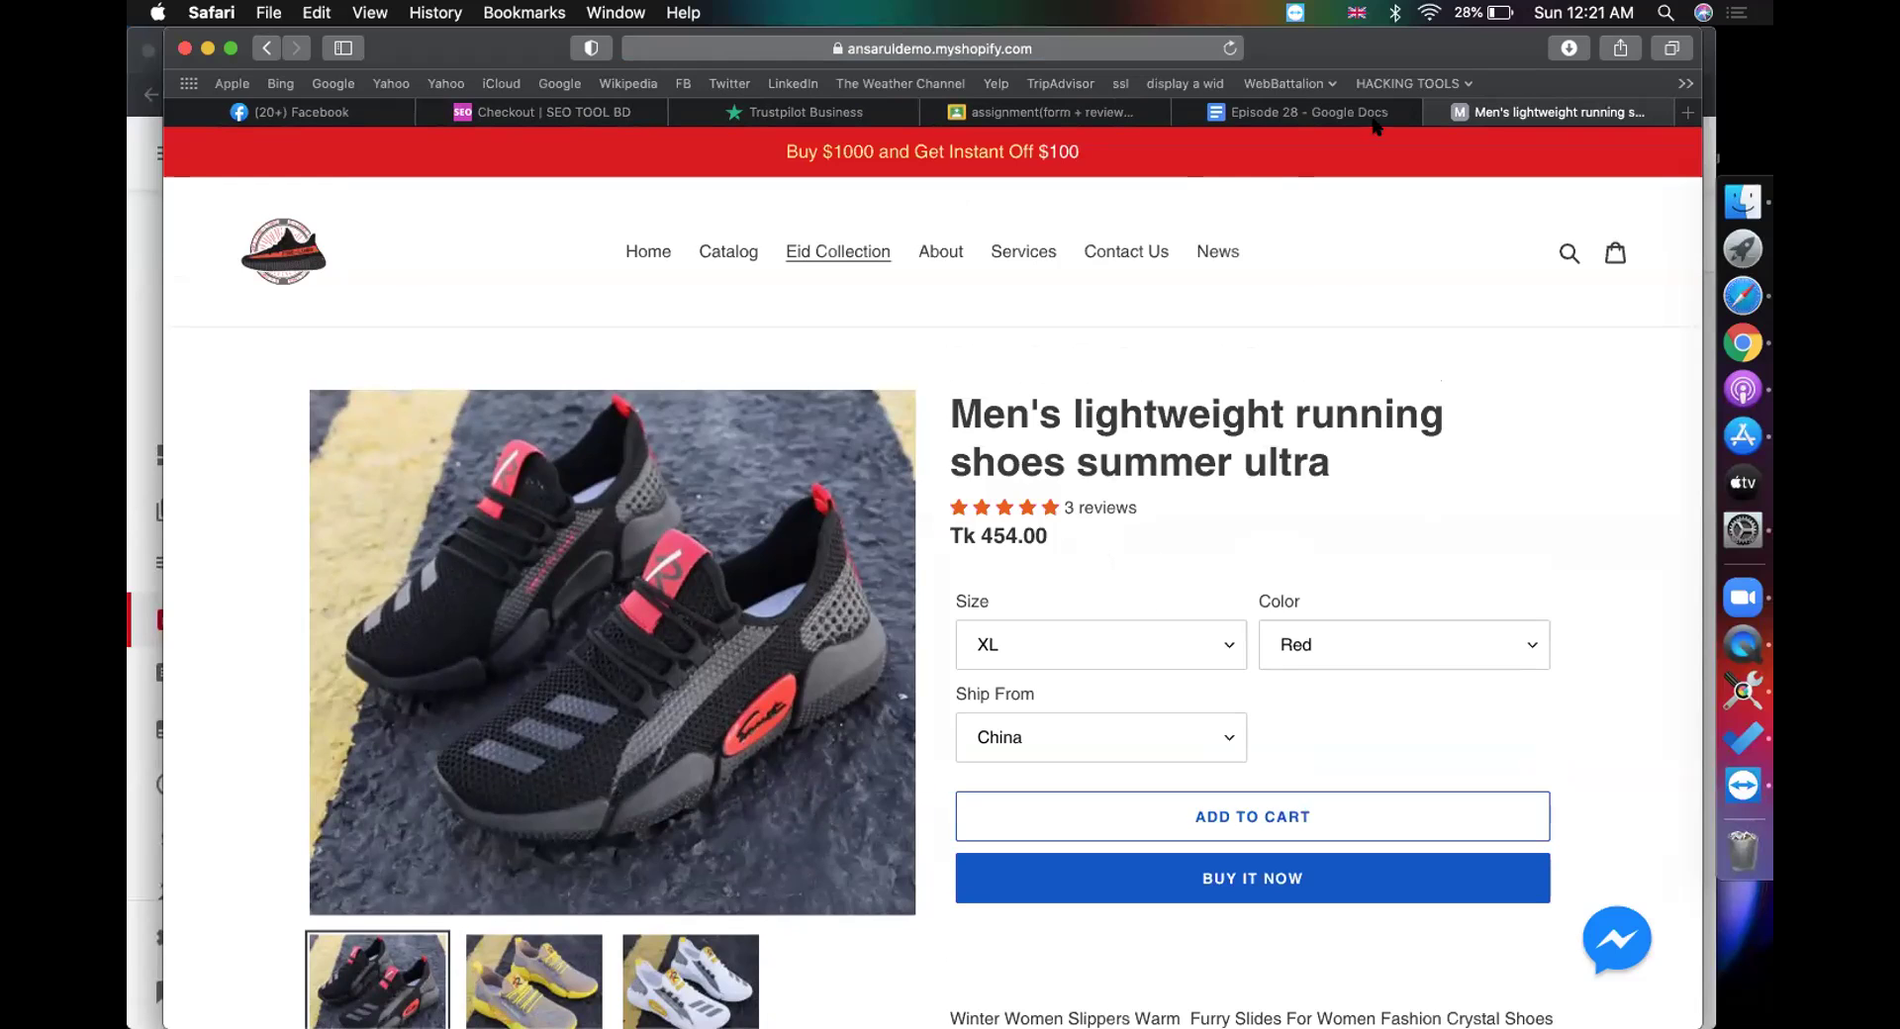
left_click(1293, 117)
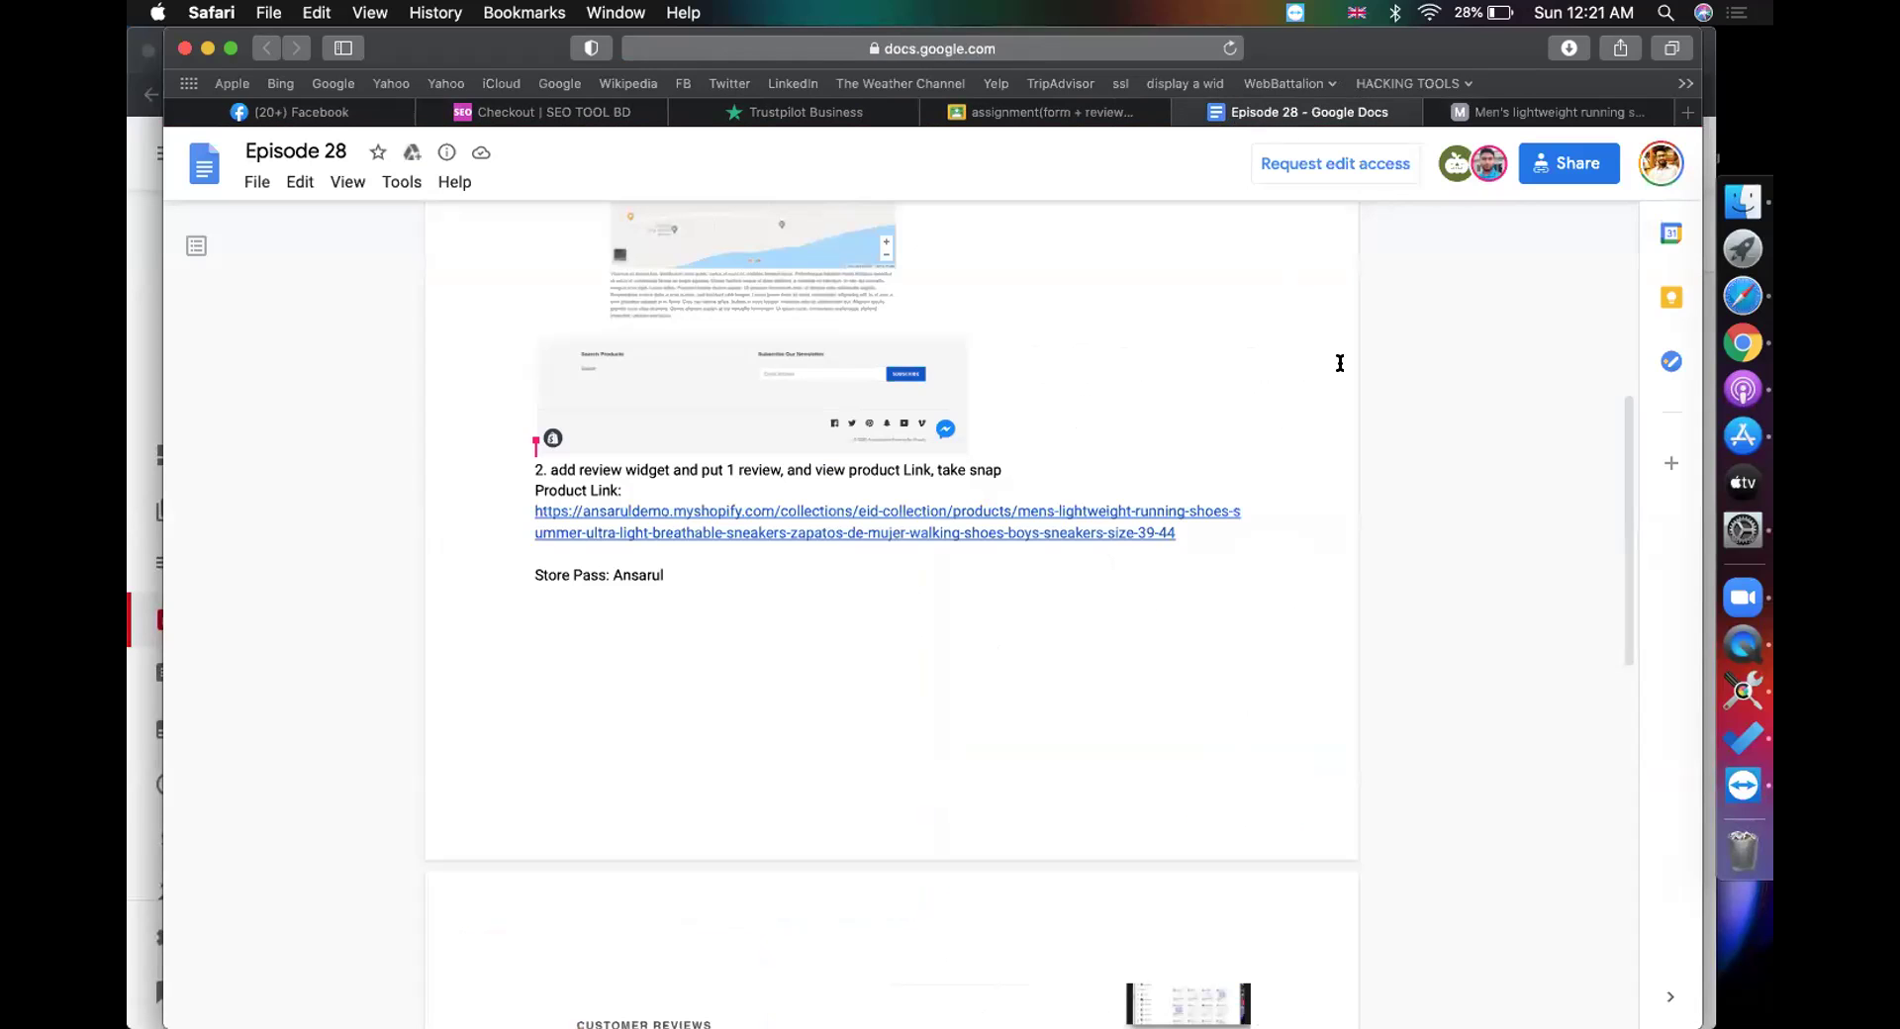
scroll(1339, 363, "up", 5)
left_click(1086, 115)
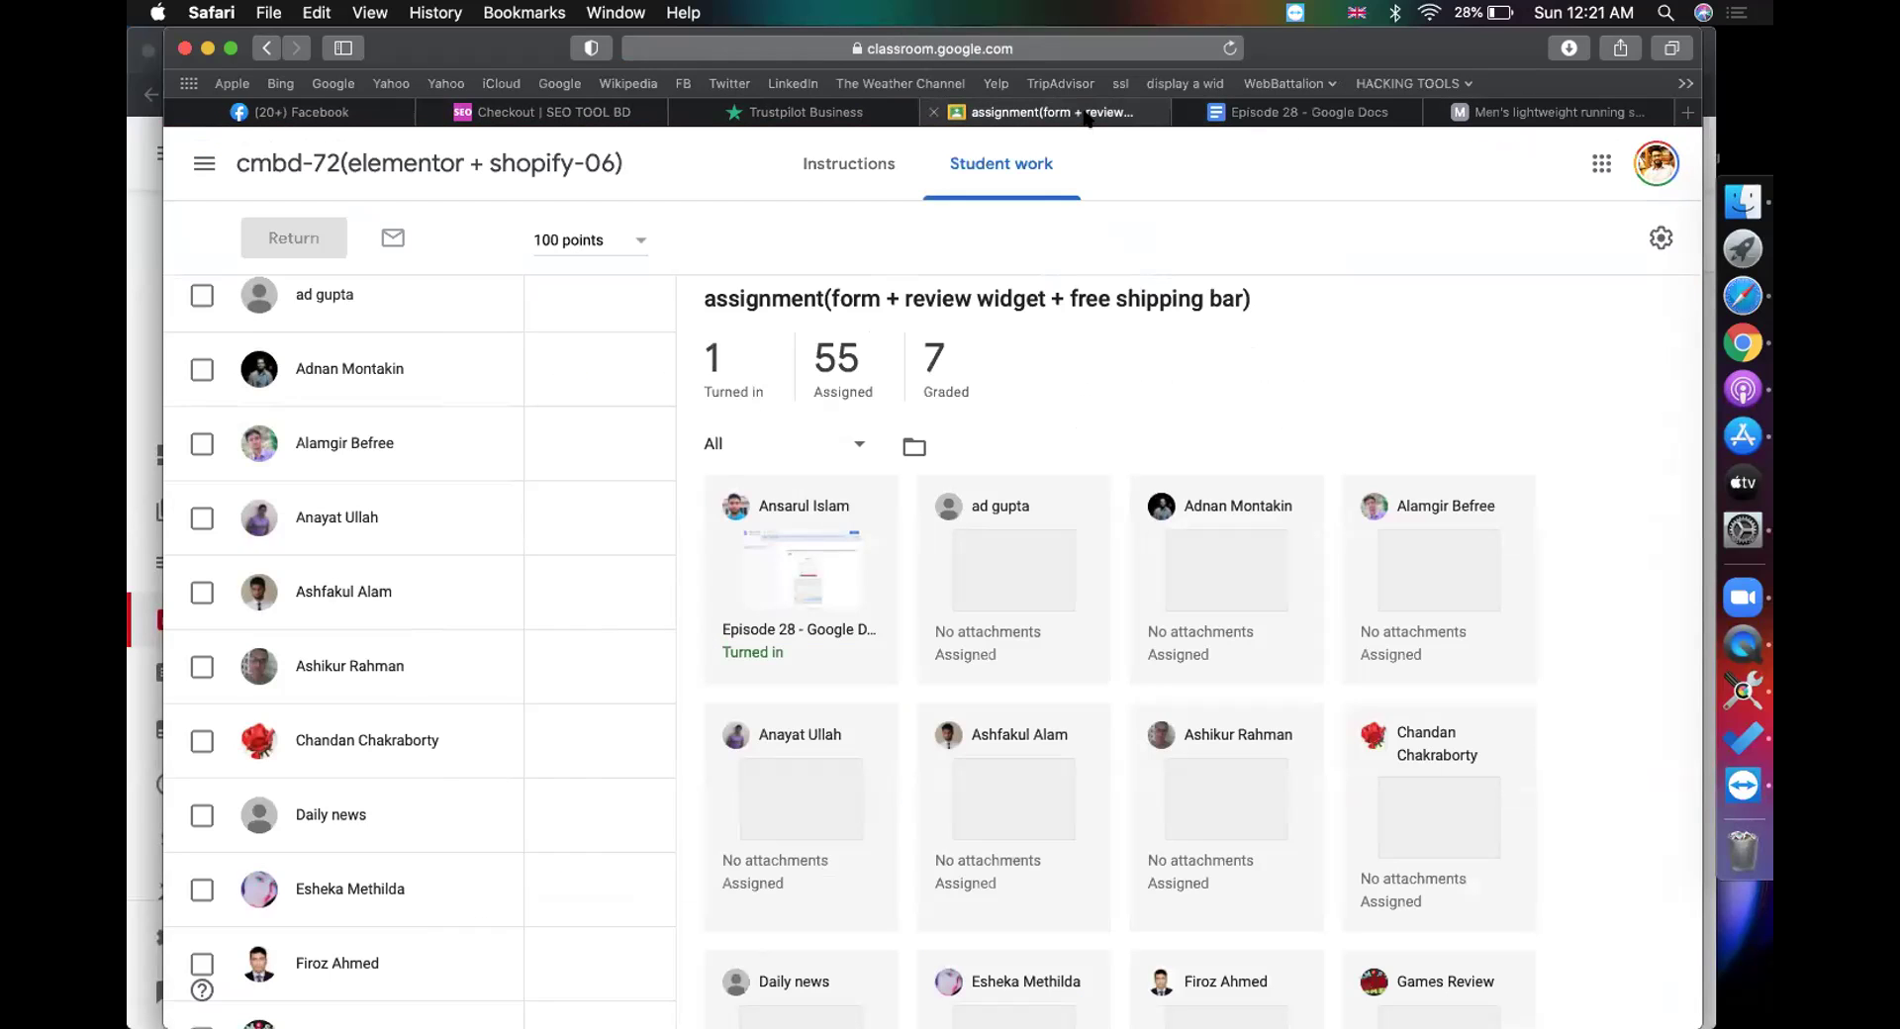
Step: Enter 100 as the turned-in student's grade and confirm returning the work
scroll(593, 802, "down", 20)
scroll(596, 797, "down", 4)
scroll(589, 669, "up", 1)
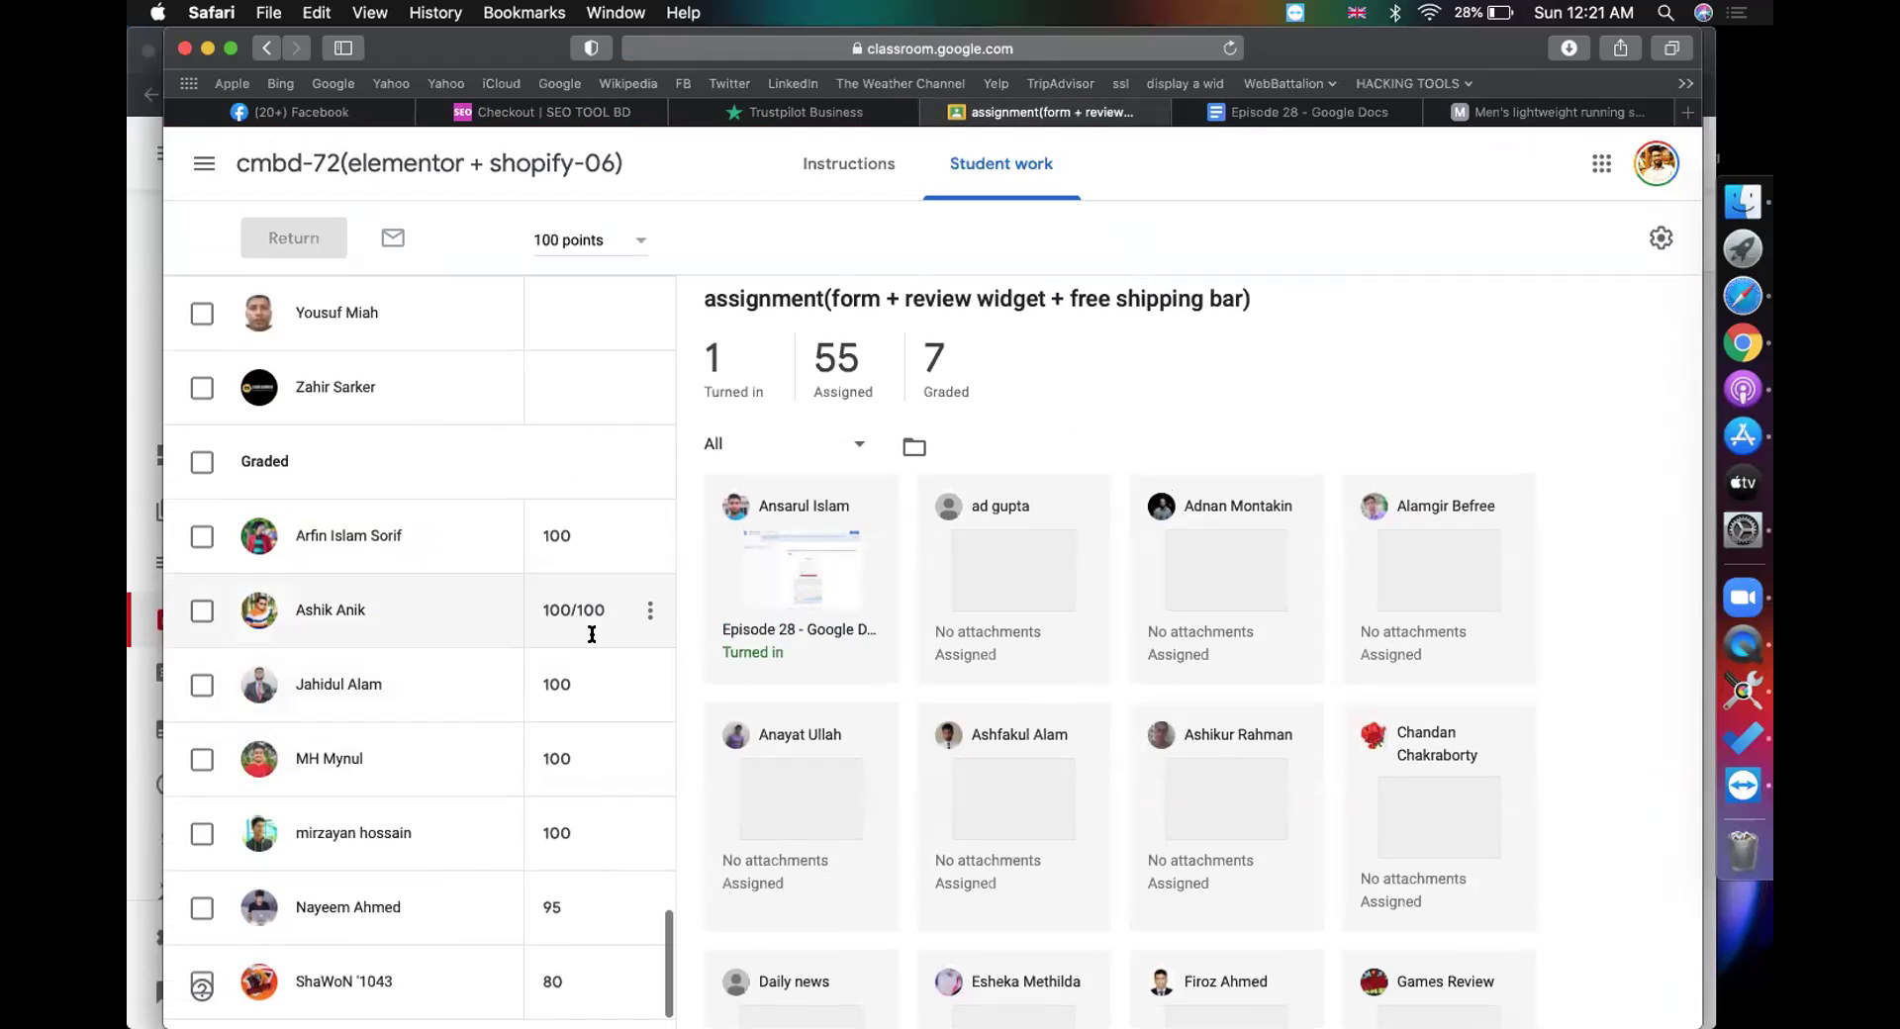
scroll(591, 636, "up", 10)
left_click(545, 544)
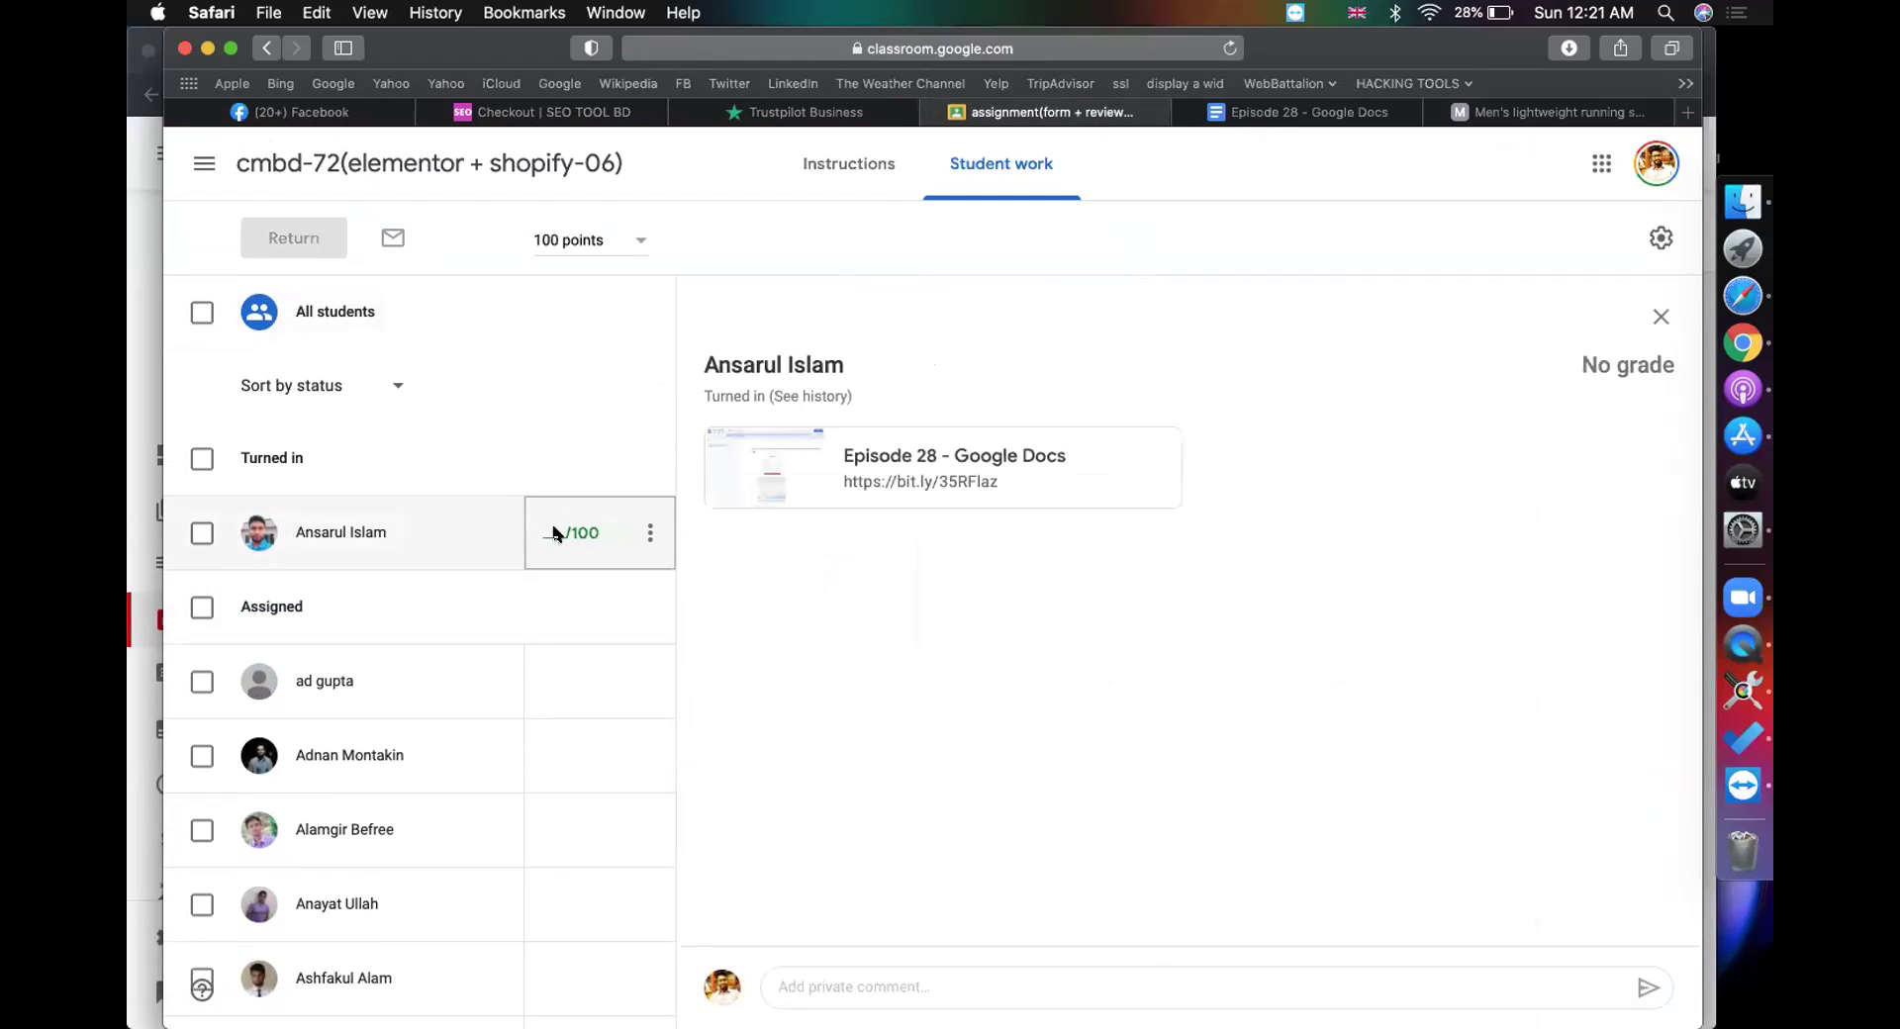
type("100")
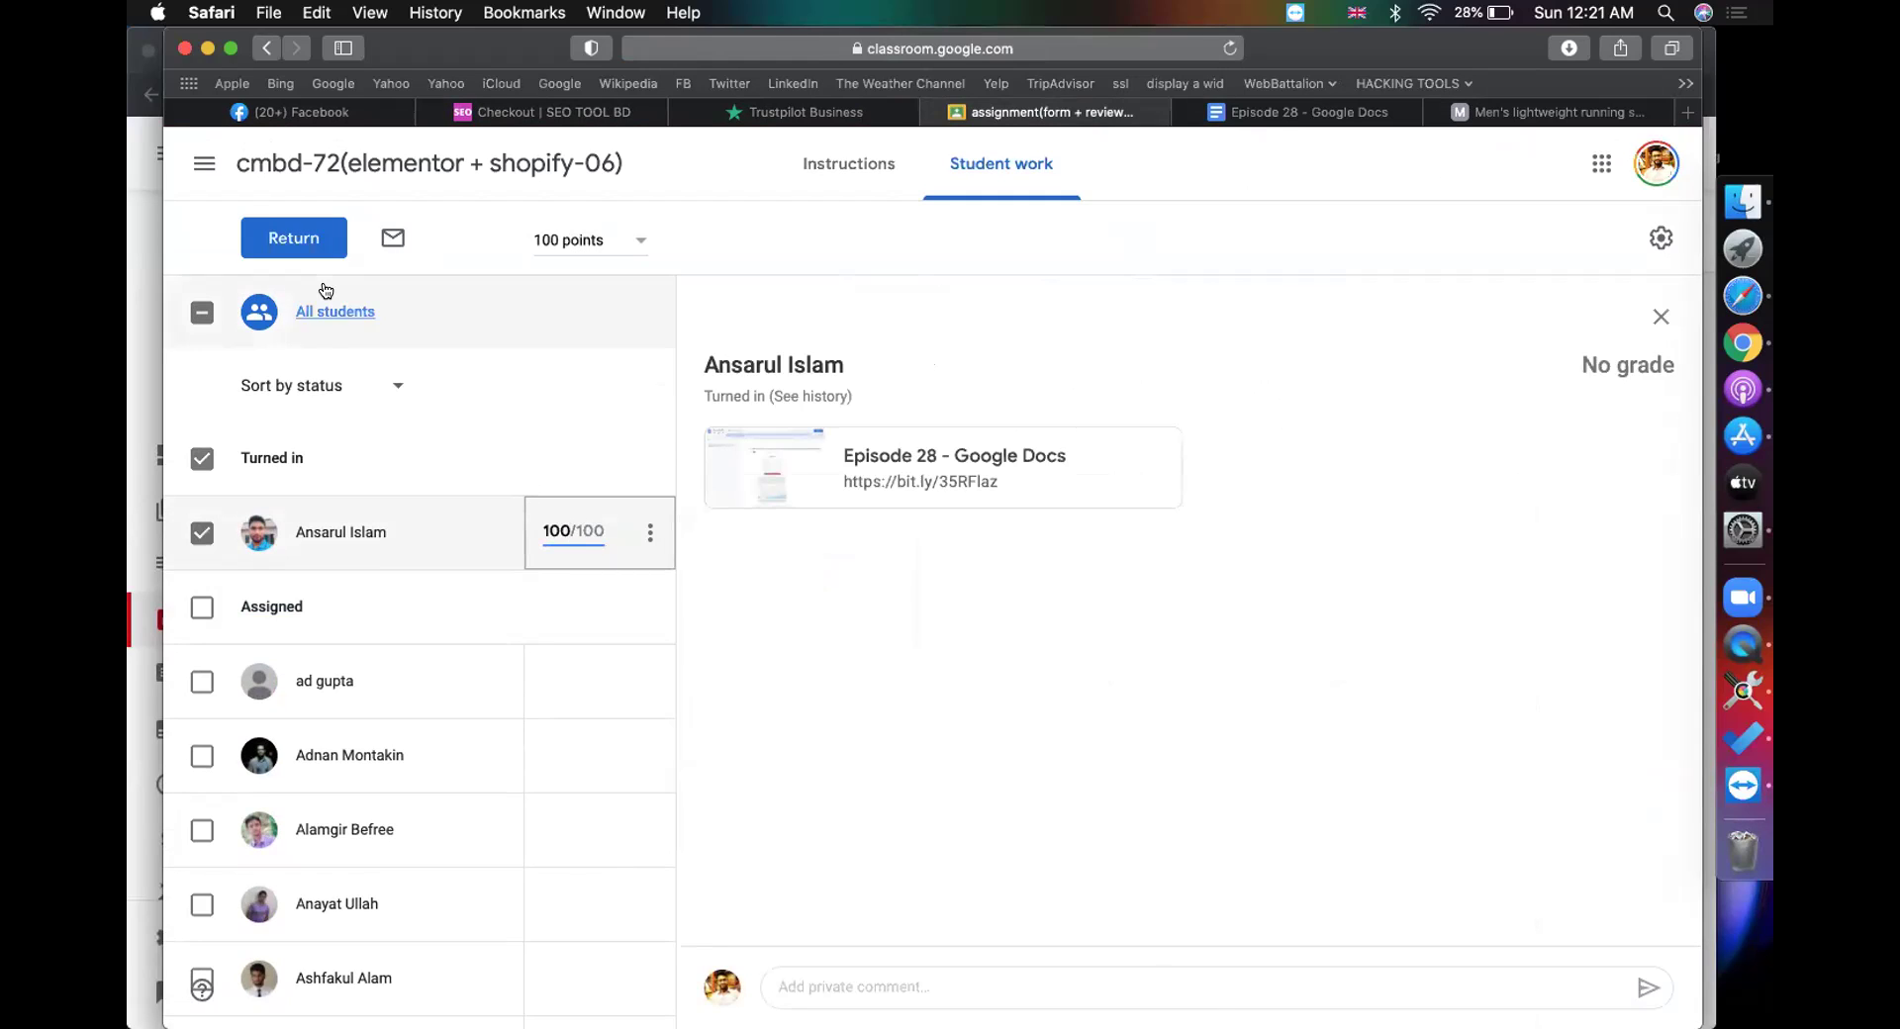
left_click(295, 238)
left_click(1121, 687)
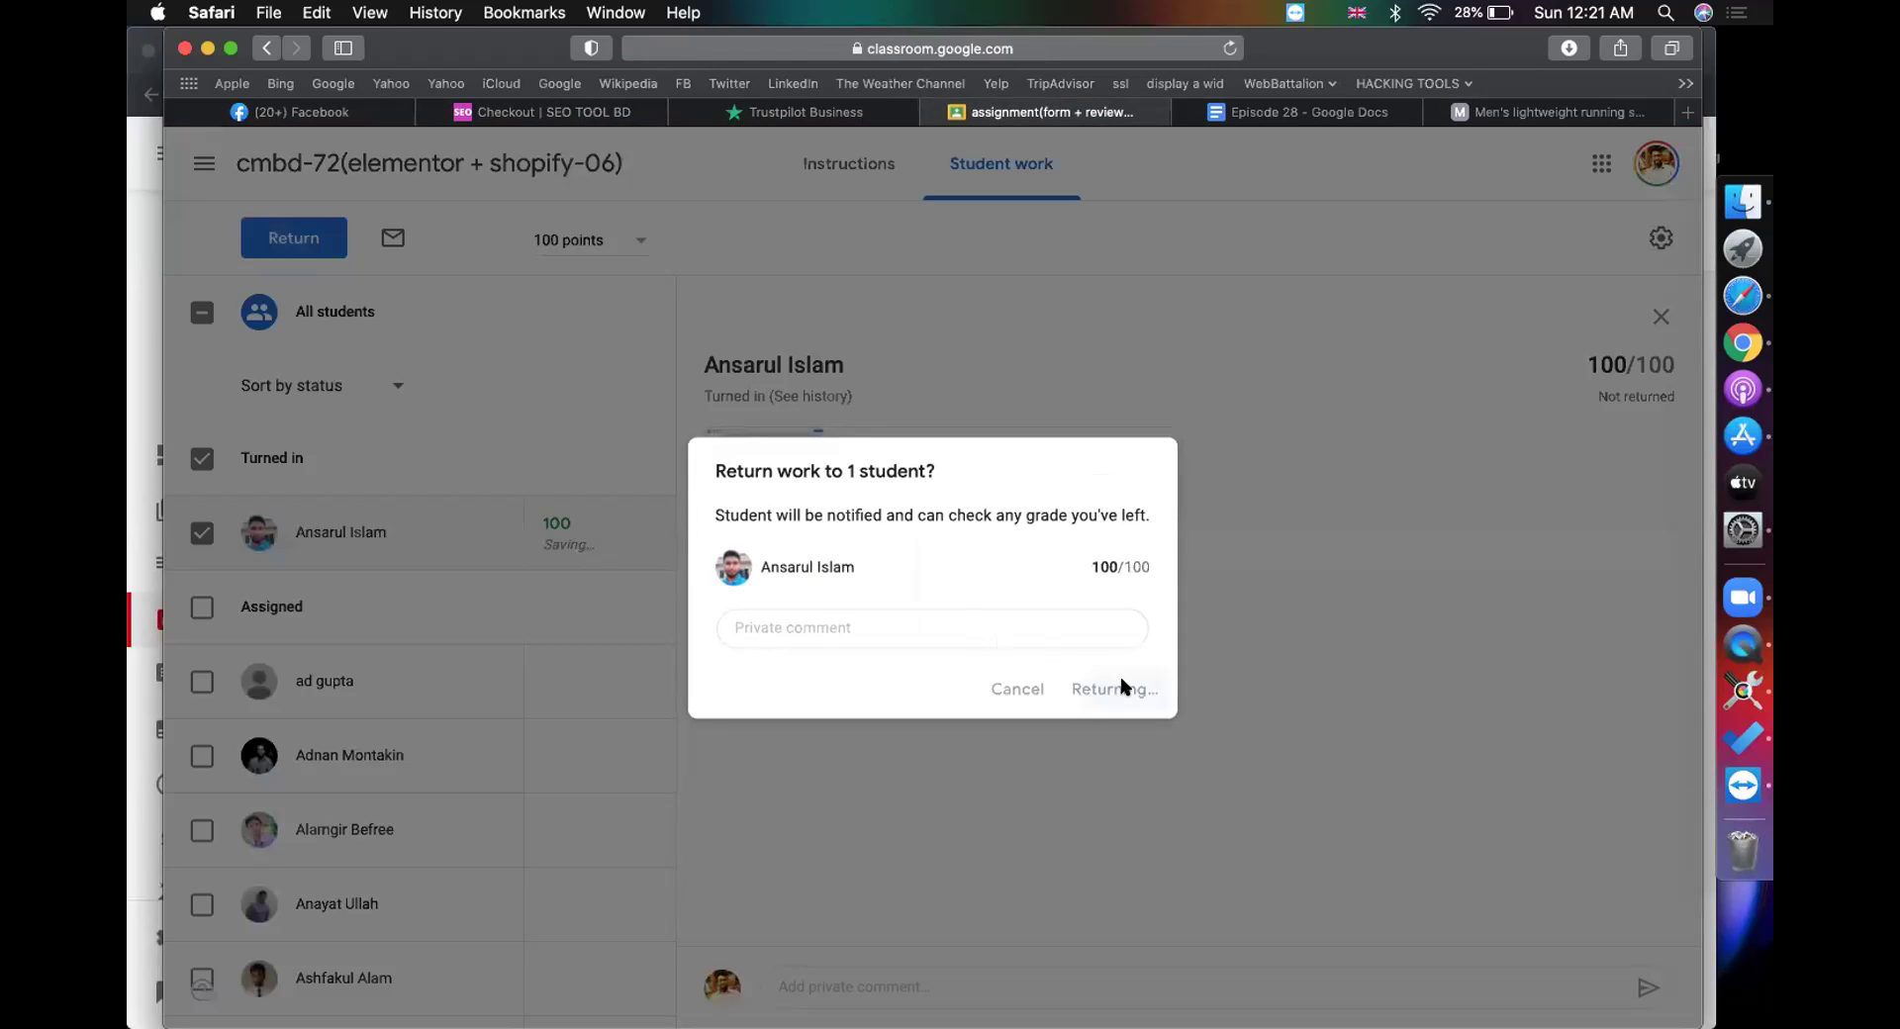
left_click(1358, 116)
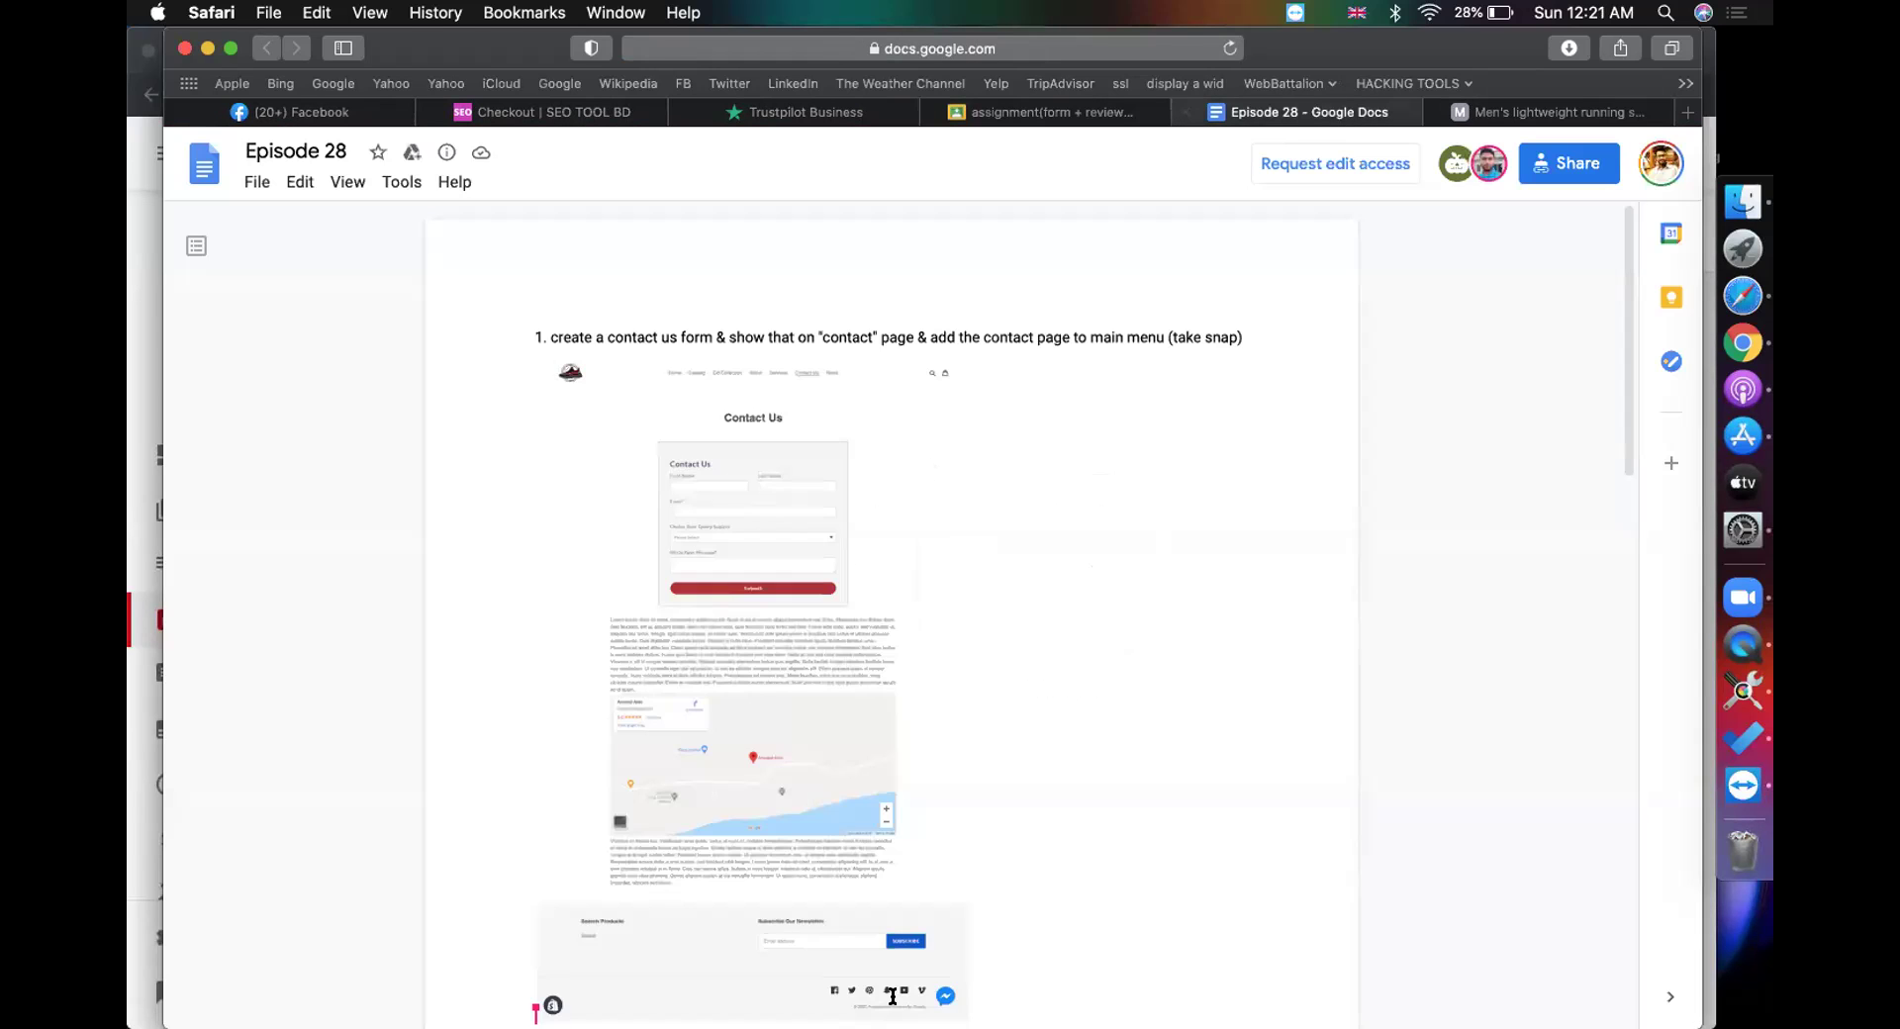
Step: Scroll the Episode 28 doc to review the contact form screenshot
scroll(893, 996, "down", 20)
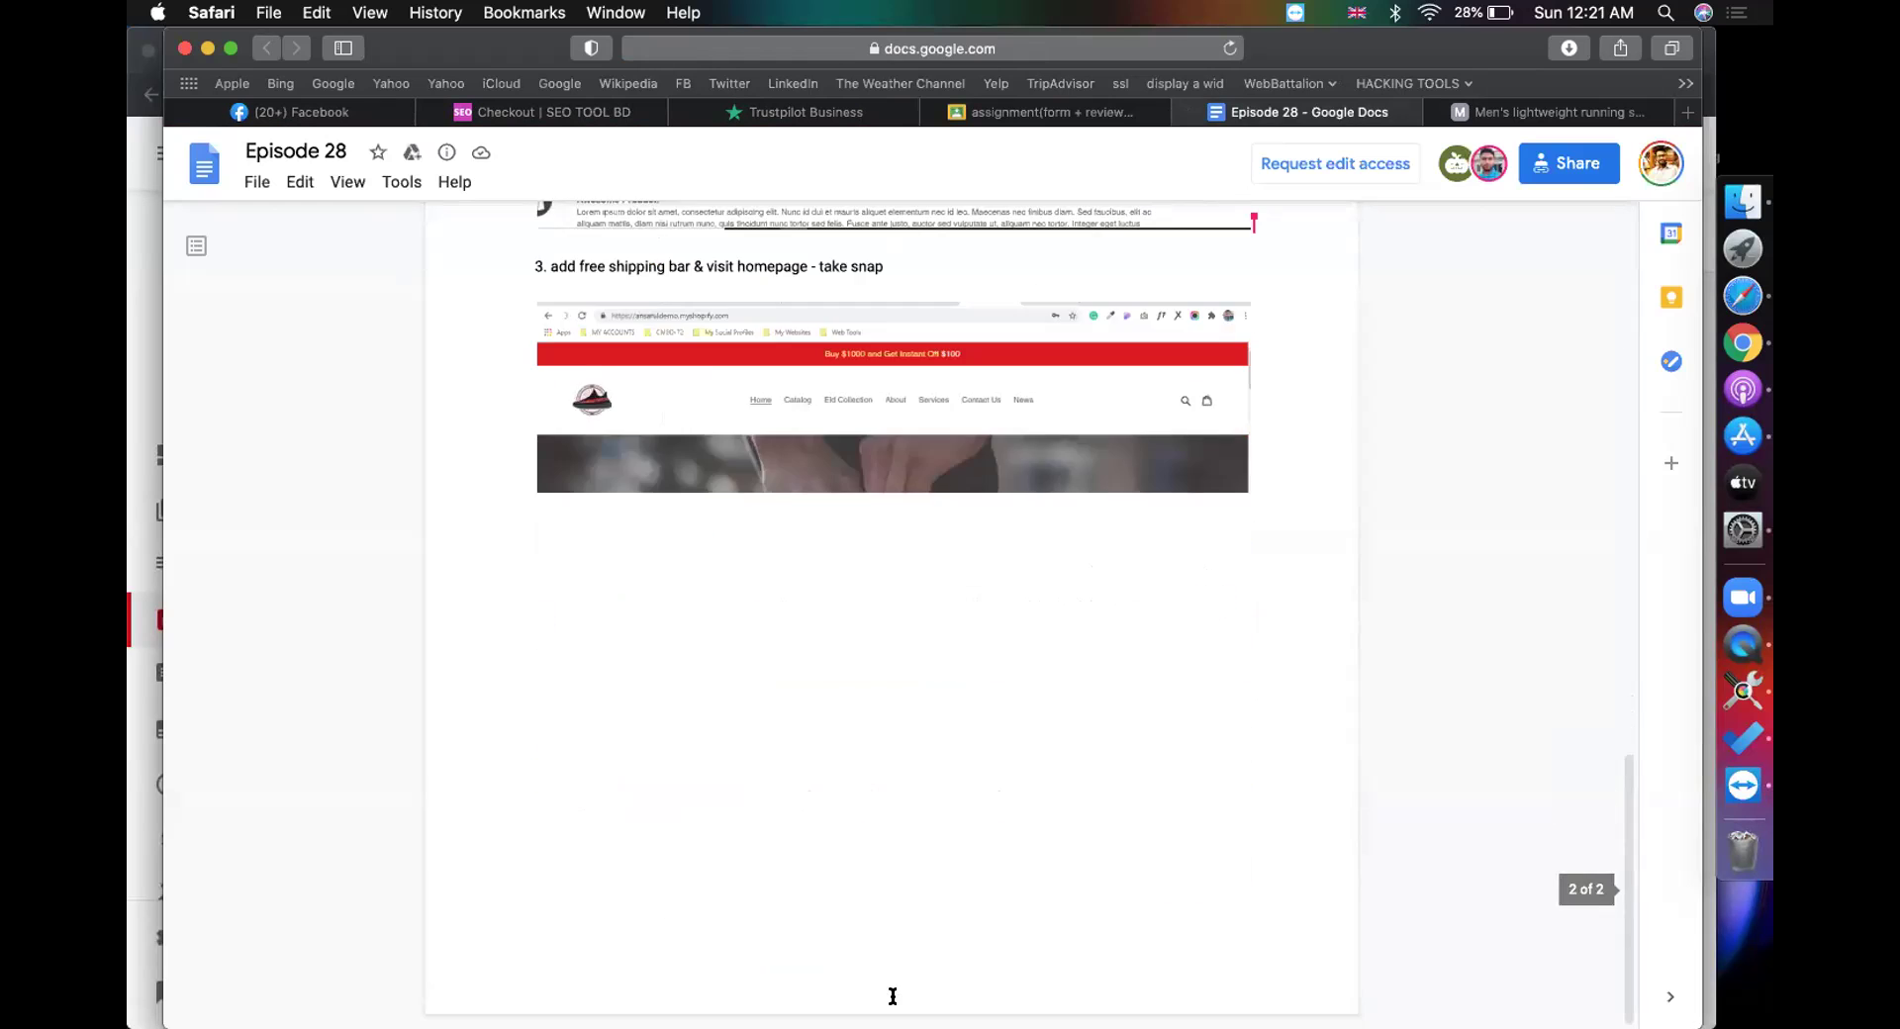
scroll(892, 996, "up", 20)
scroll(814, 577, "up", 3)
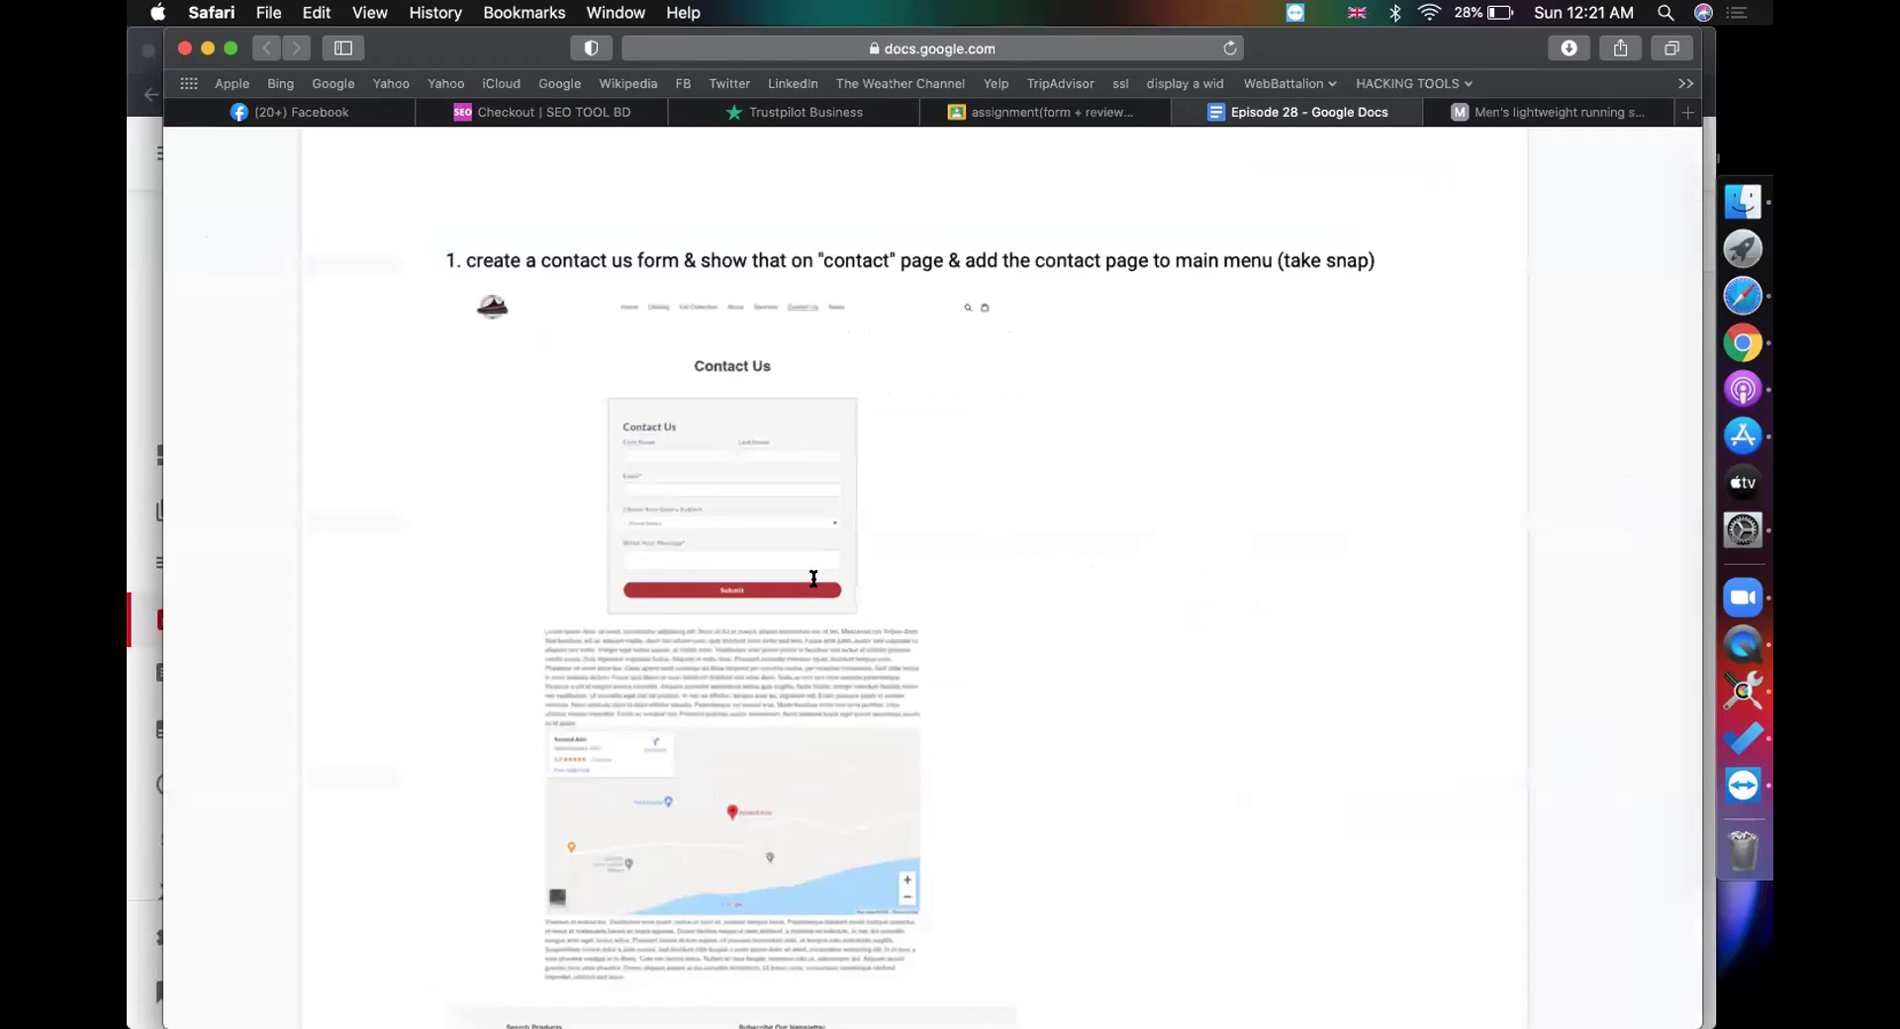
scroll(814, 578, "up", 5)
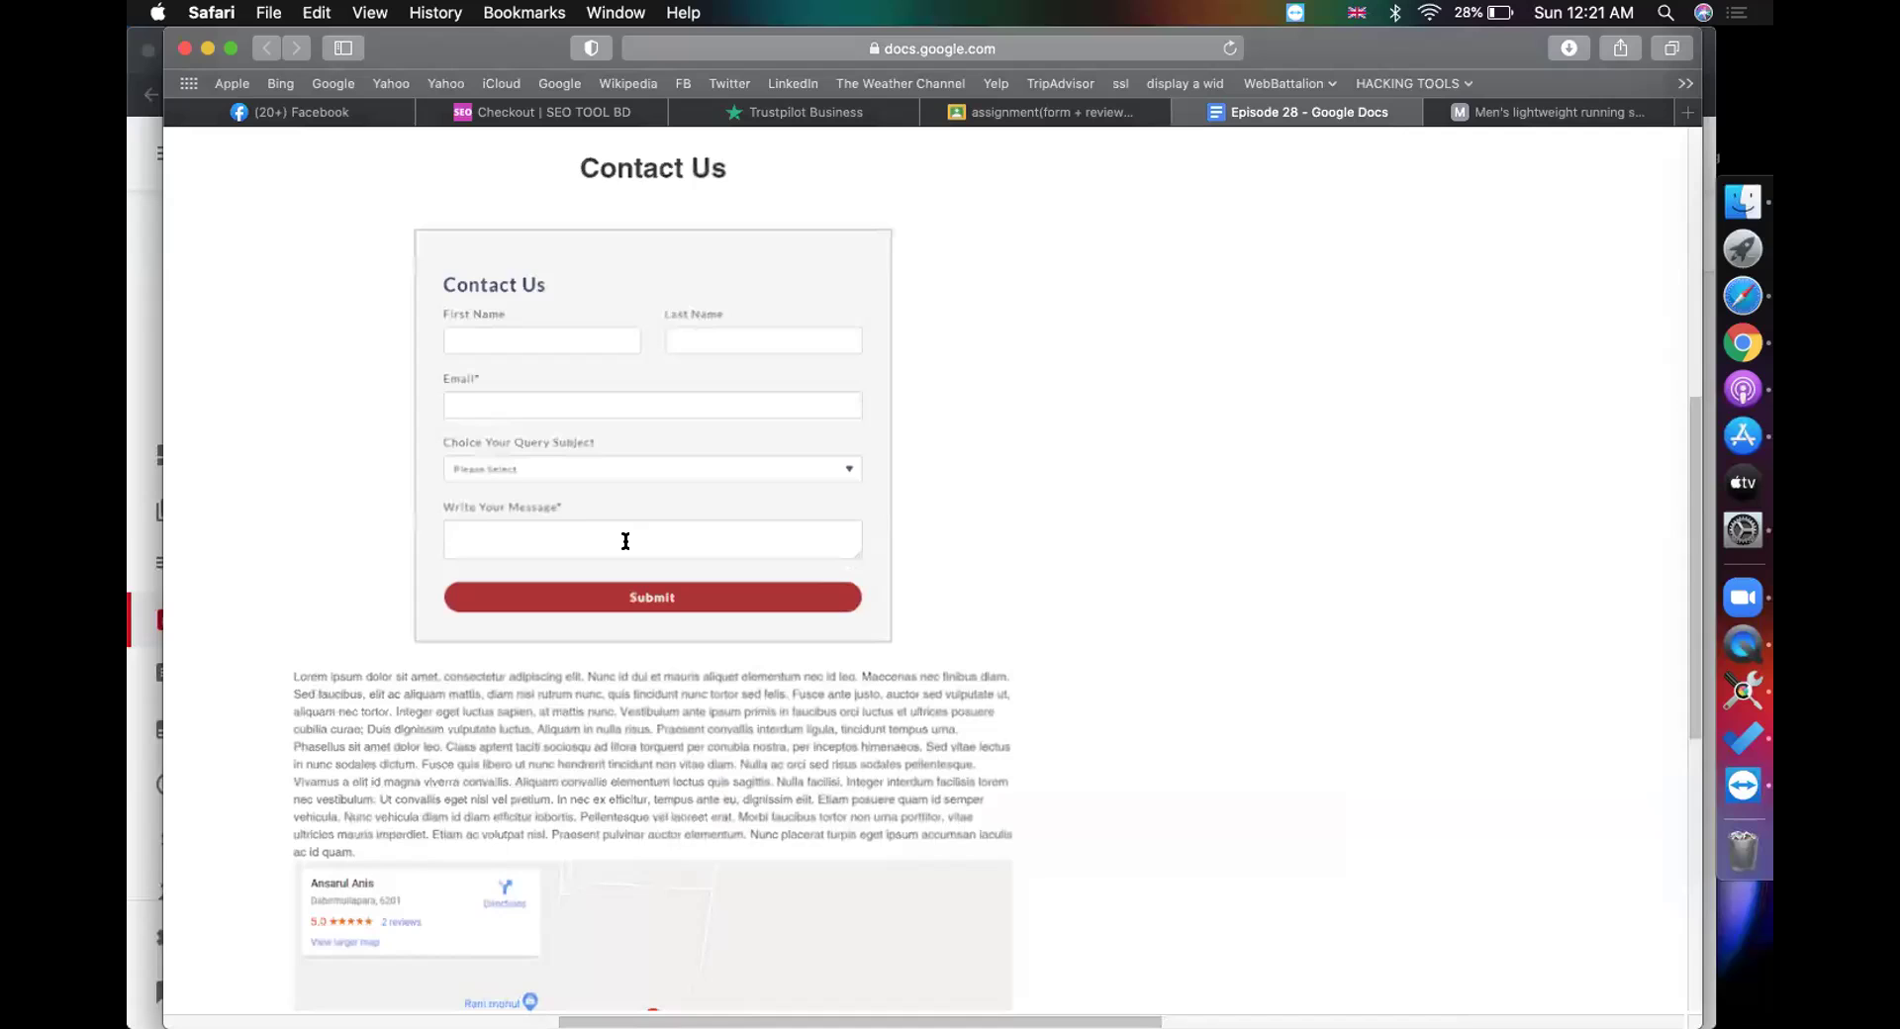
scroll(626, 540, "down", 8)
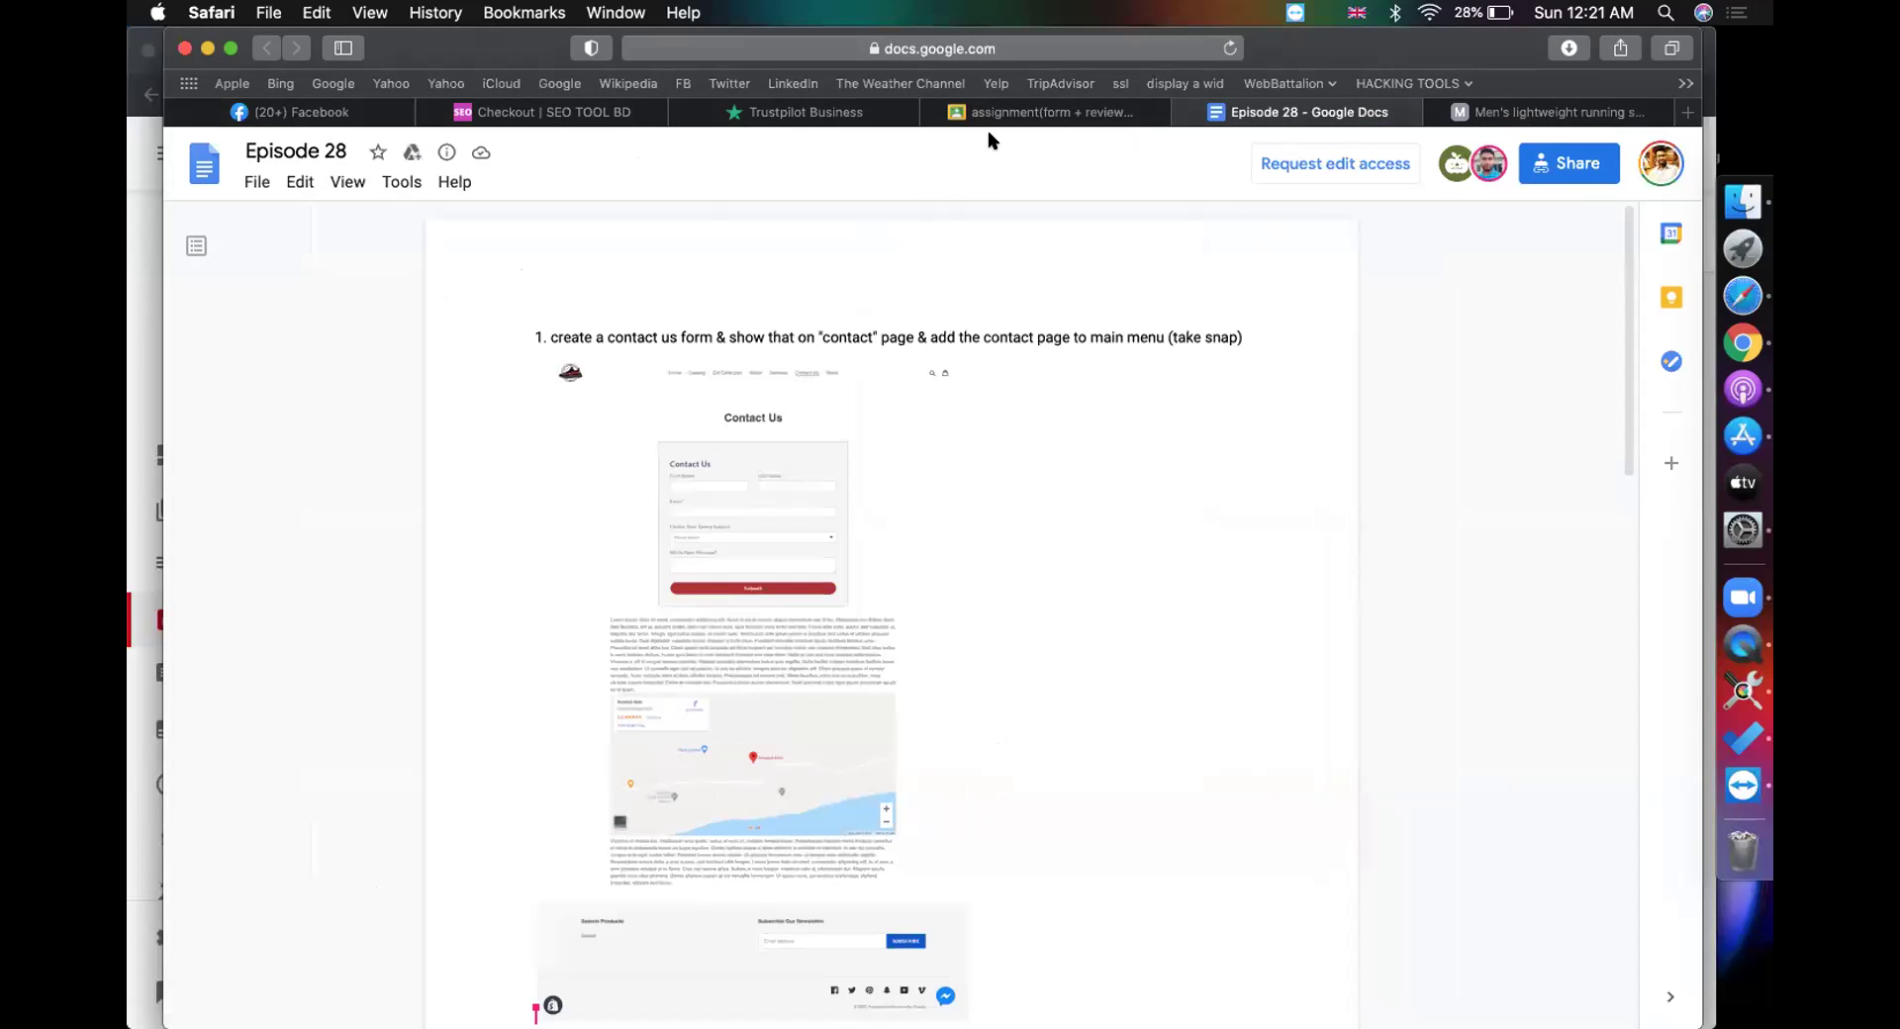
Step: Back in Classroom, find the student under Graded and select their grade to edit
left_click(1024, 115)
scroll(544, 479, "down", 10)
scroll(543, 479, "up", 10)
left_click(551, 403)
Step: Change the student's grade to 90 and confirm returning the updated work
key("BackSpace")
key("BackSpace")
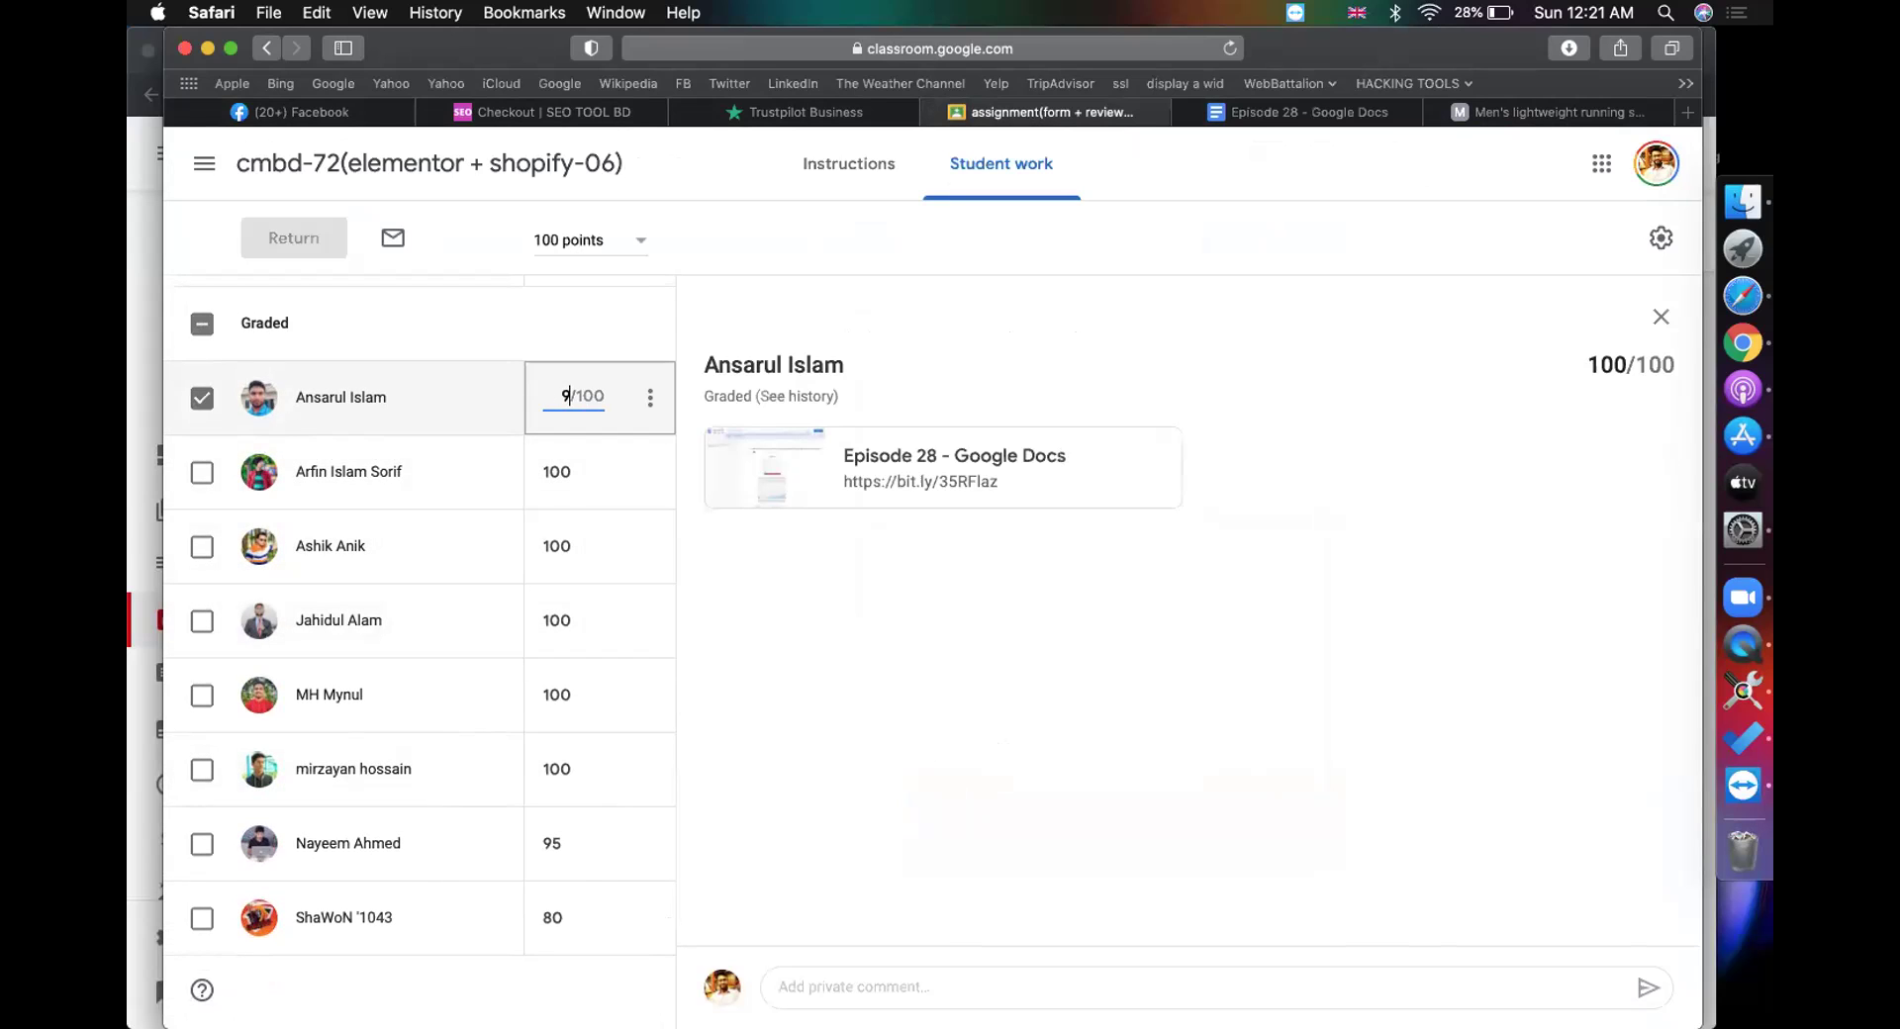
left_click(754, 695)
left_click(298, 252)
left_click(1111, 683)
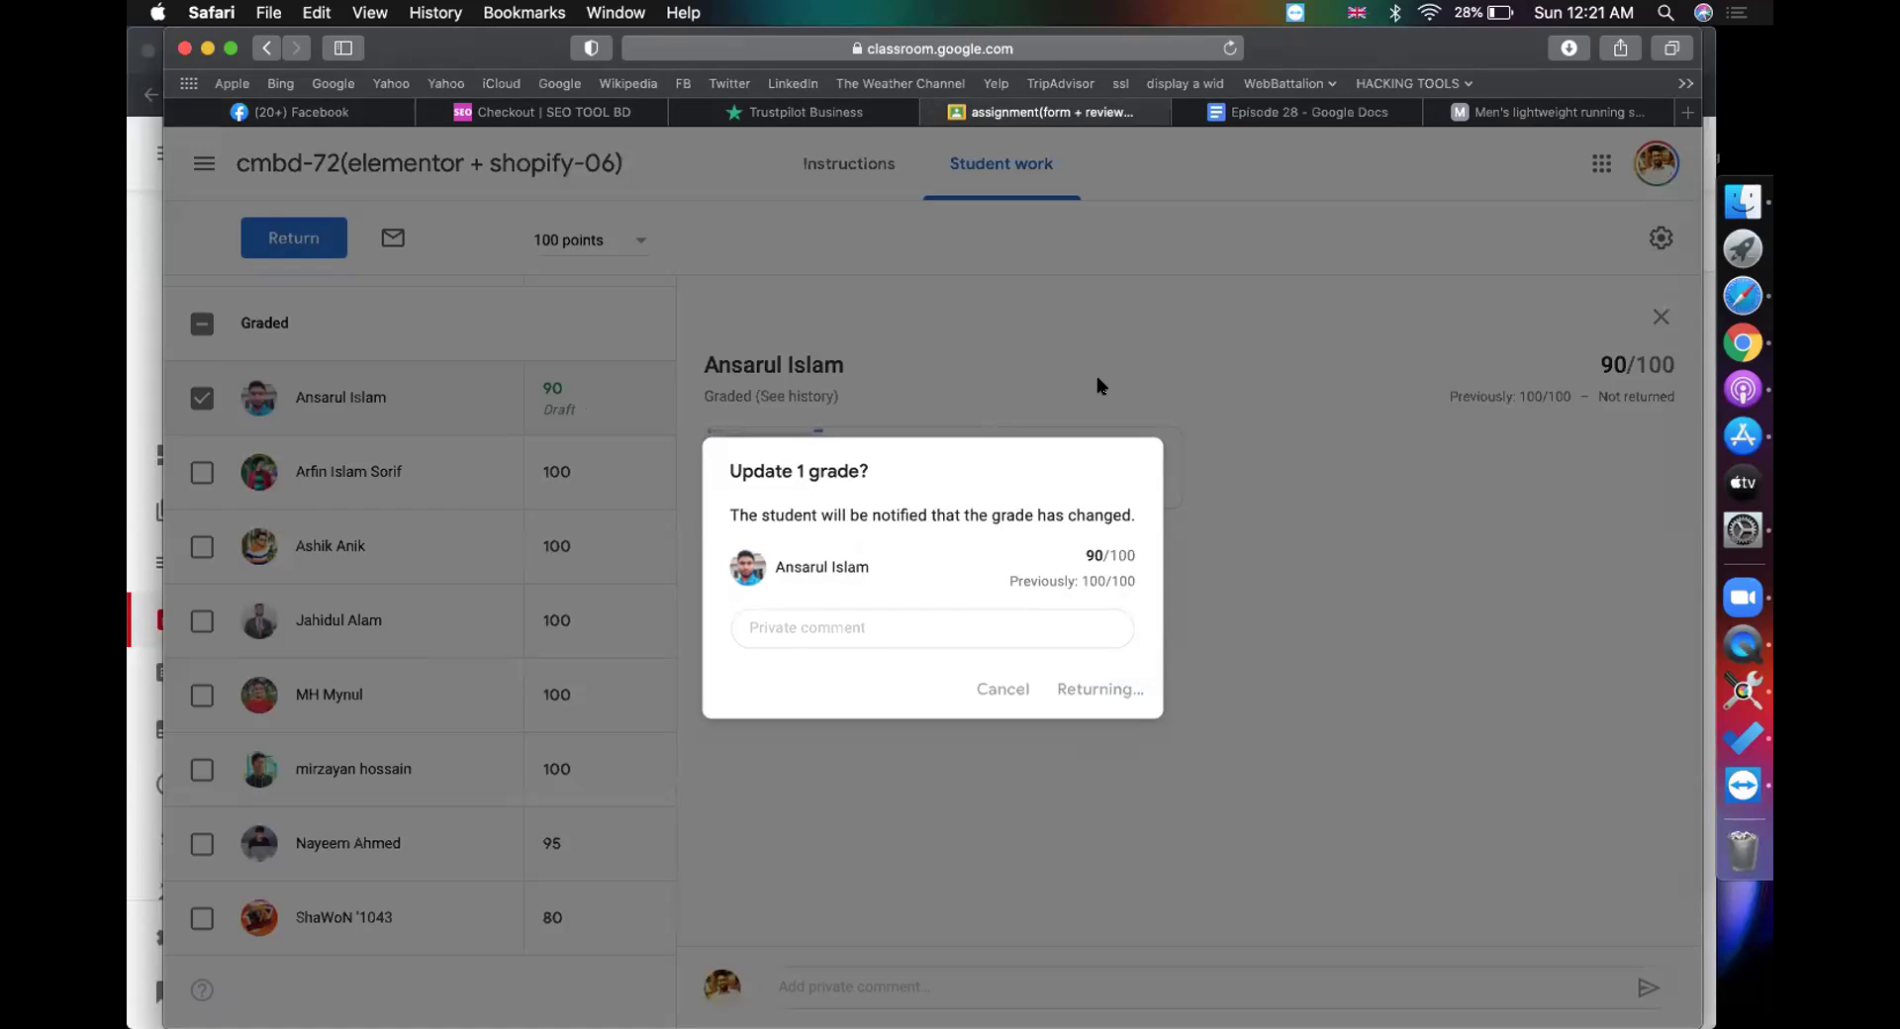
Step: Close the Episode 28 document and running shoes tabs
left_click(1279, 115)
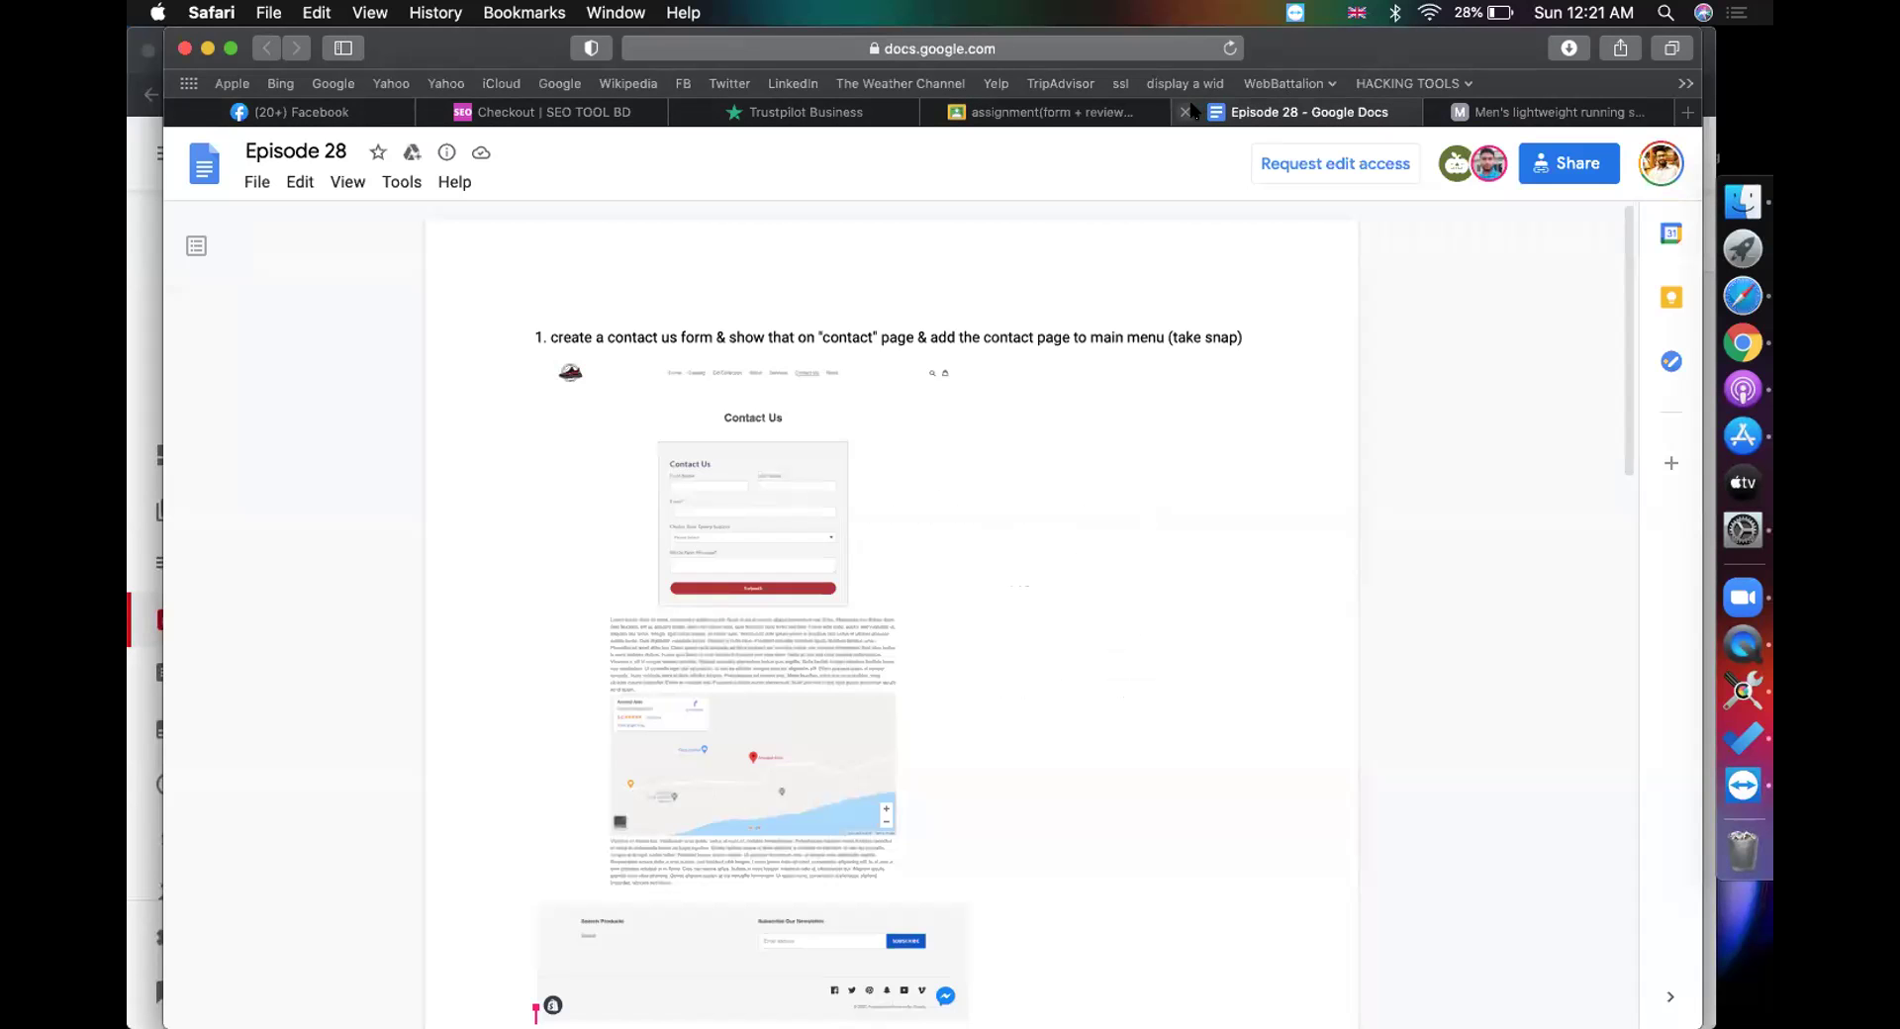
left_click(1185, 112)
left_click(1186, 111)
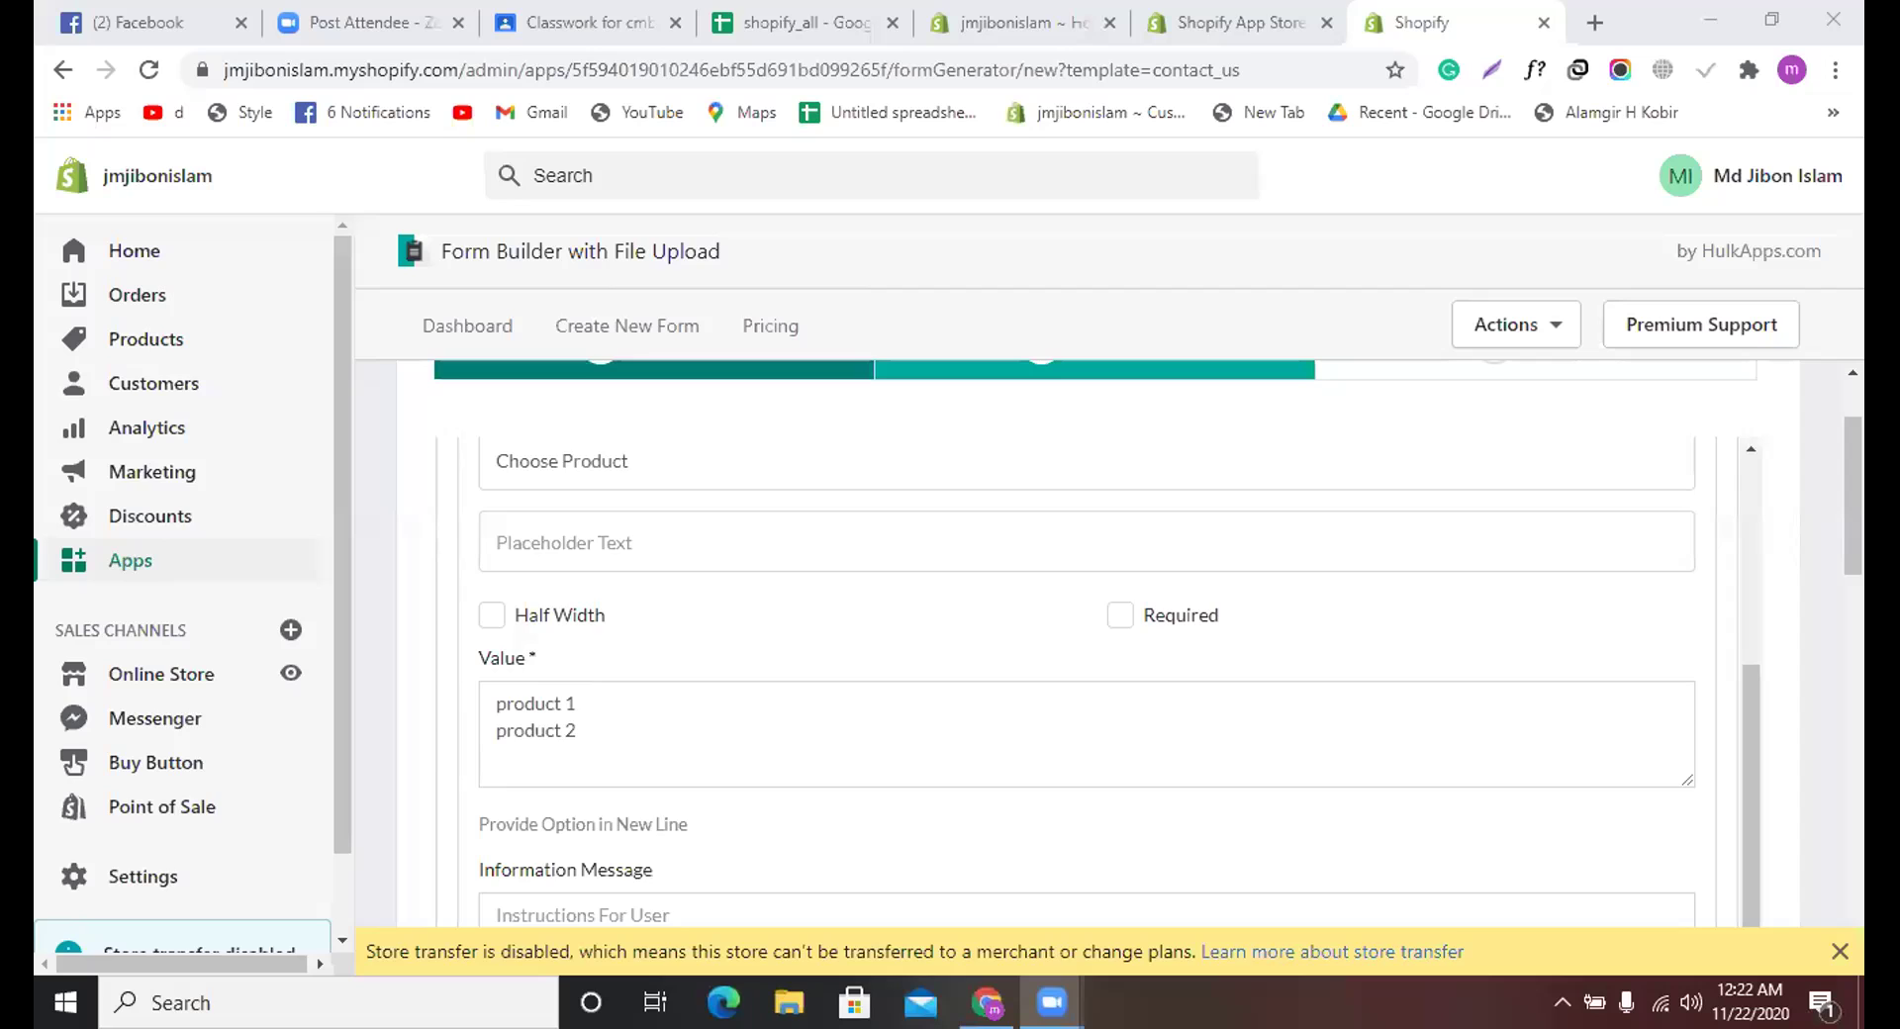
scroll(859, 576, "up", 3)
scroll(859, 575, "down", 3)
scroll(692, 659, "down", 3)
scroll(693, 645, "up", 5)
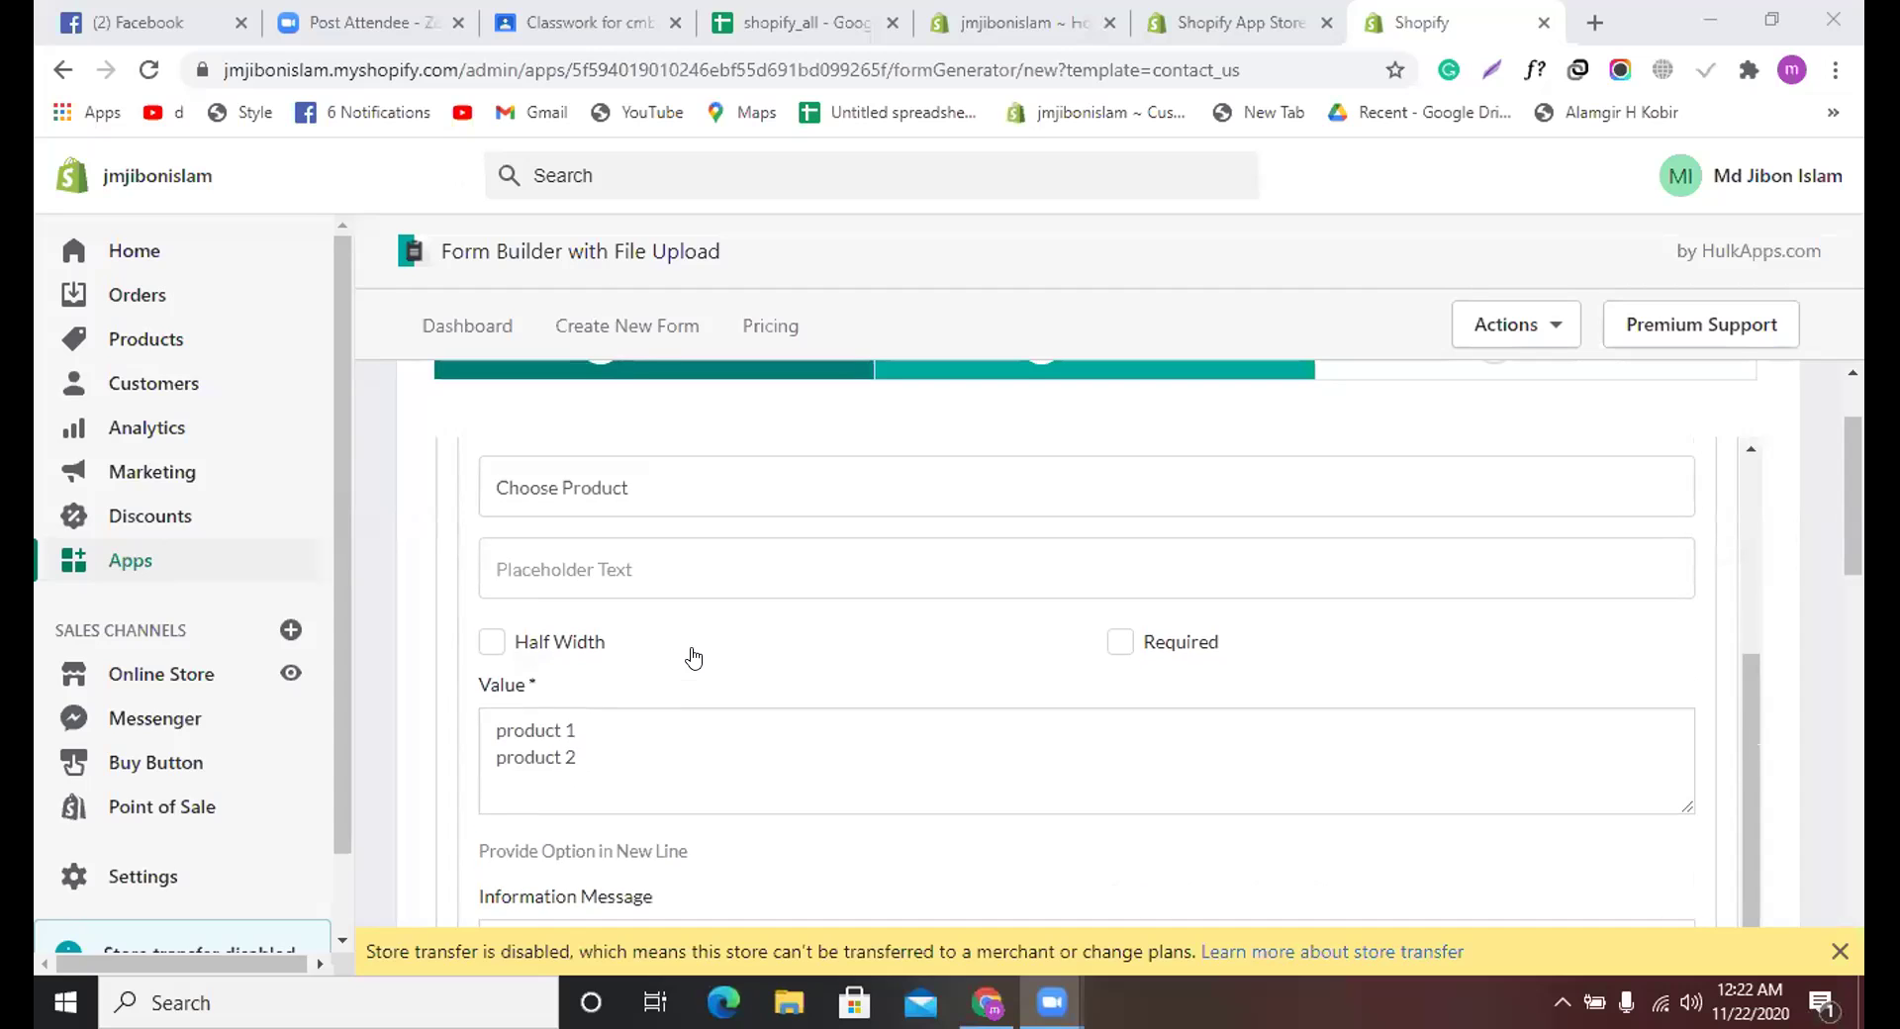
scroll(693, 659, "down", 2)
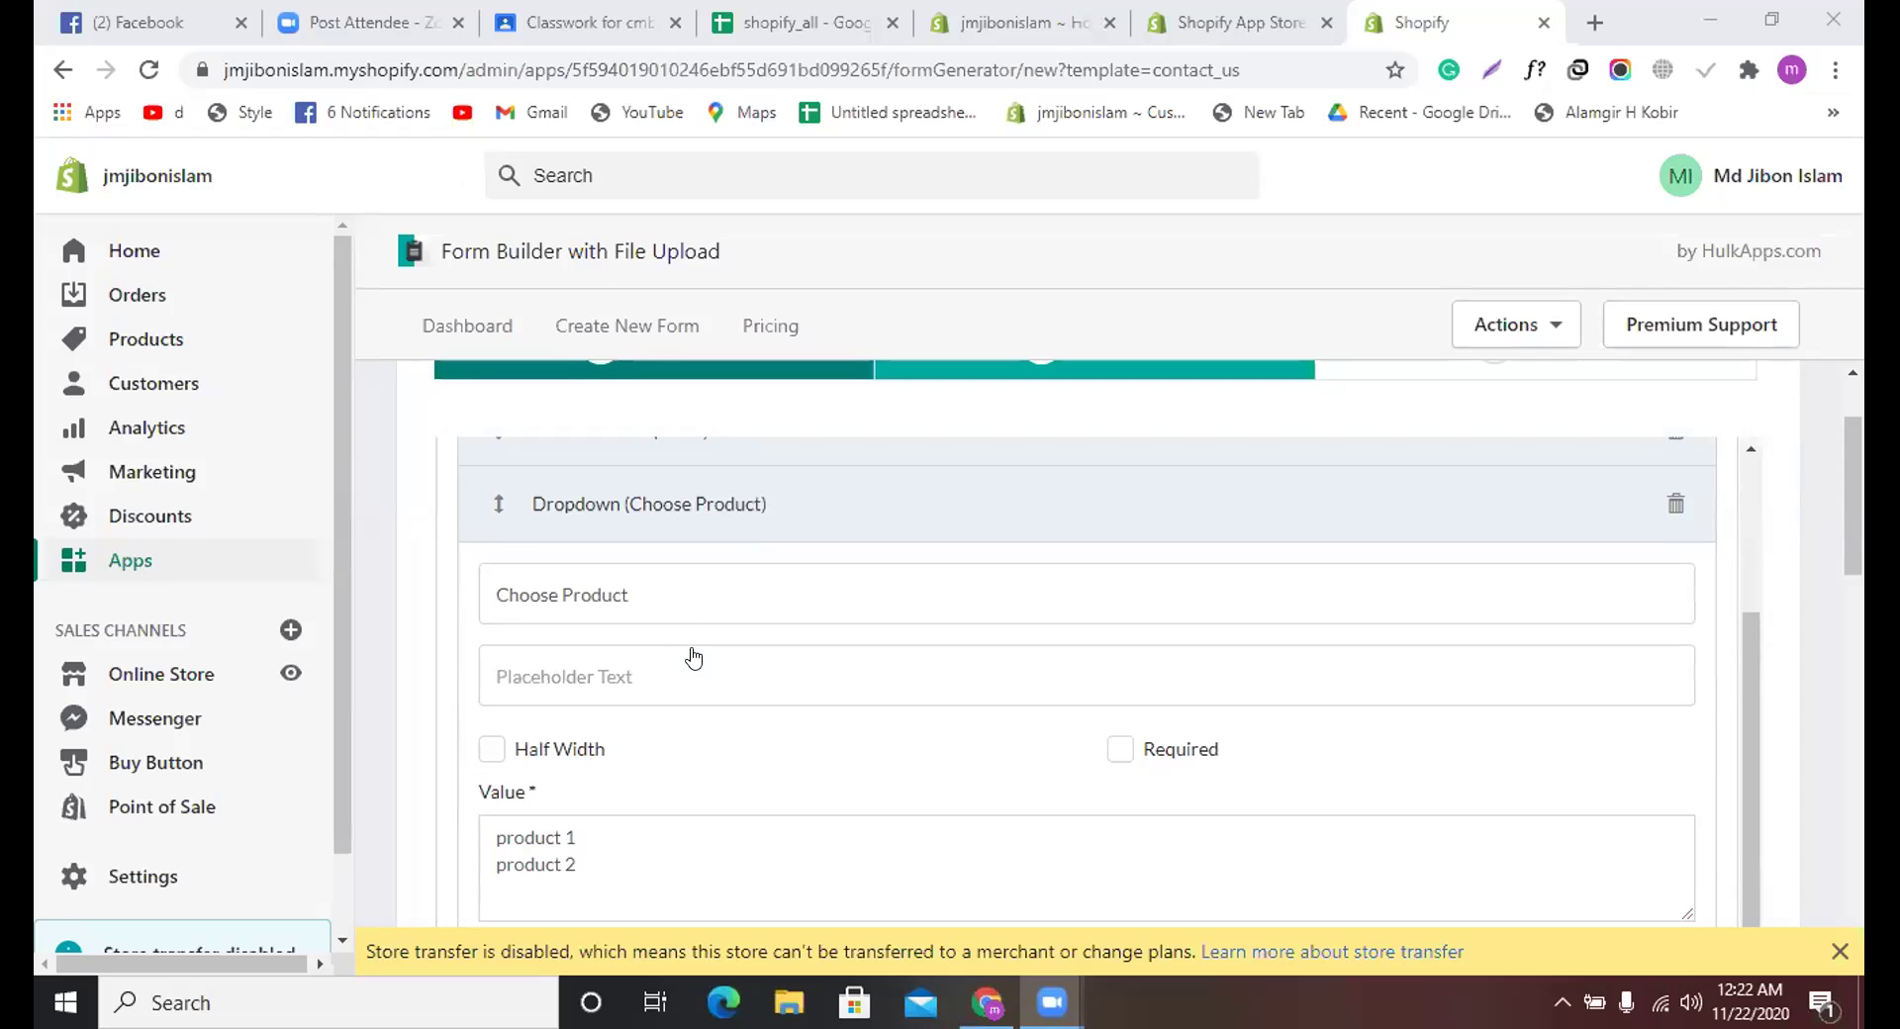
scroll(693, 659, "down", 2)
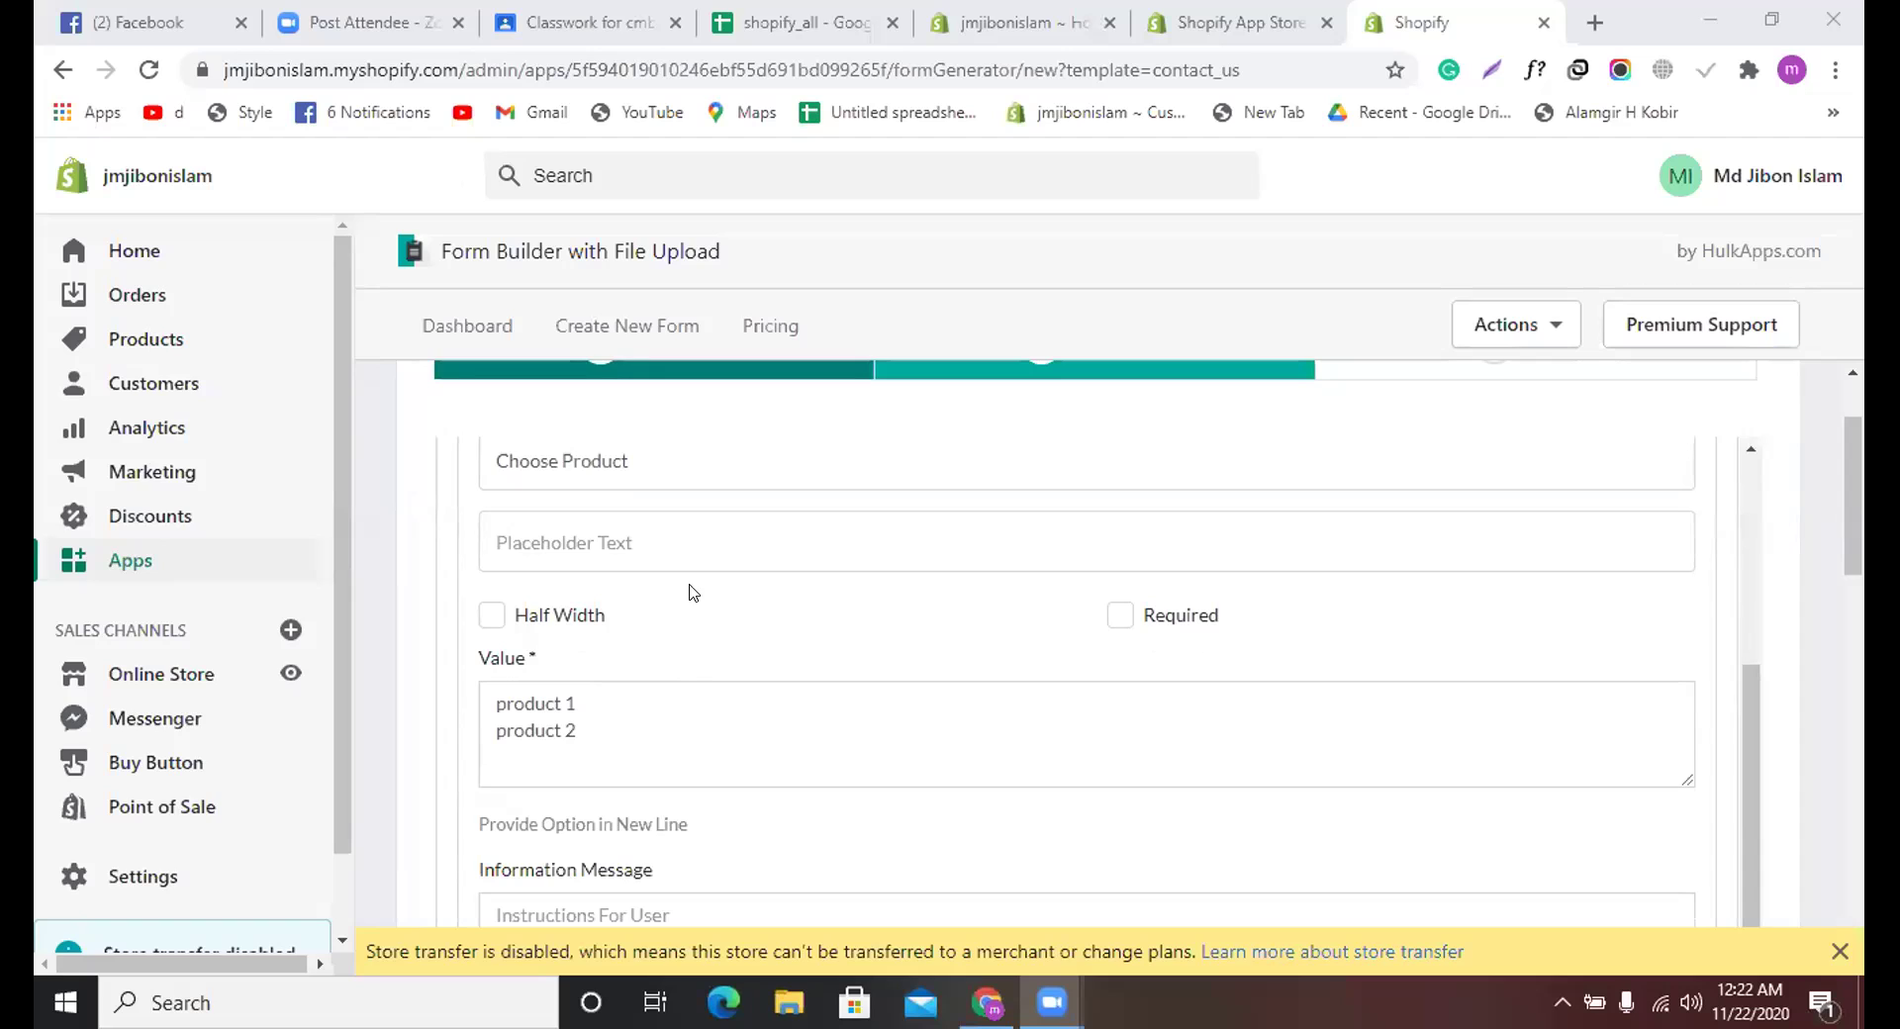
scroll(650, 693, "up", 2)
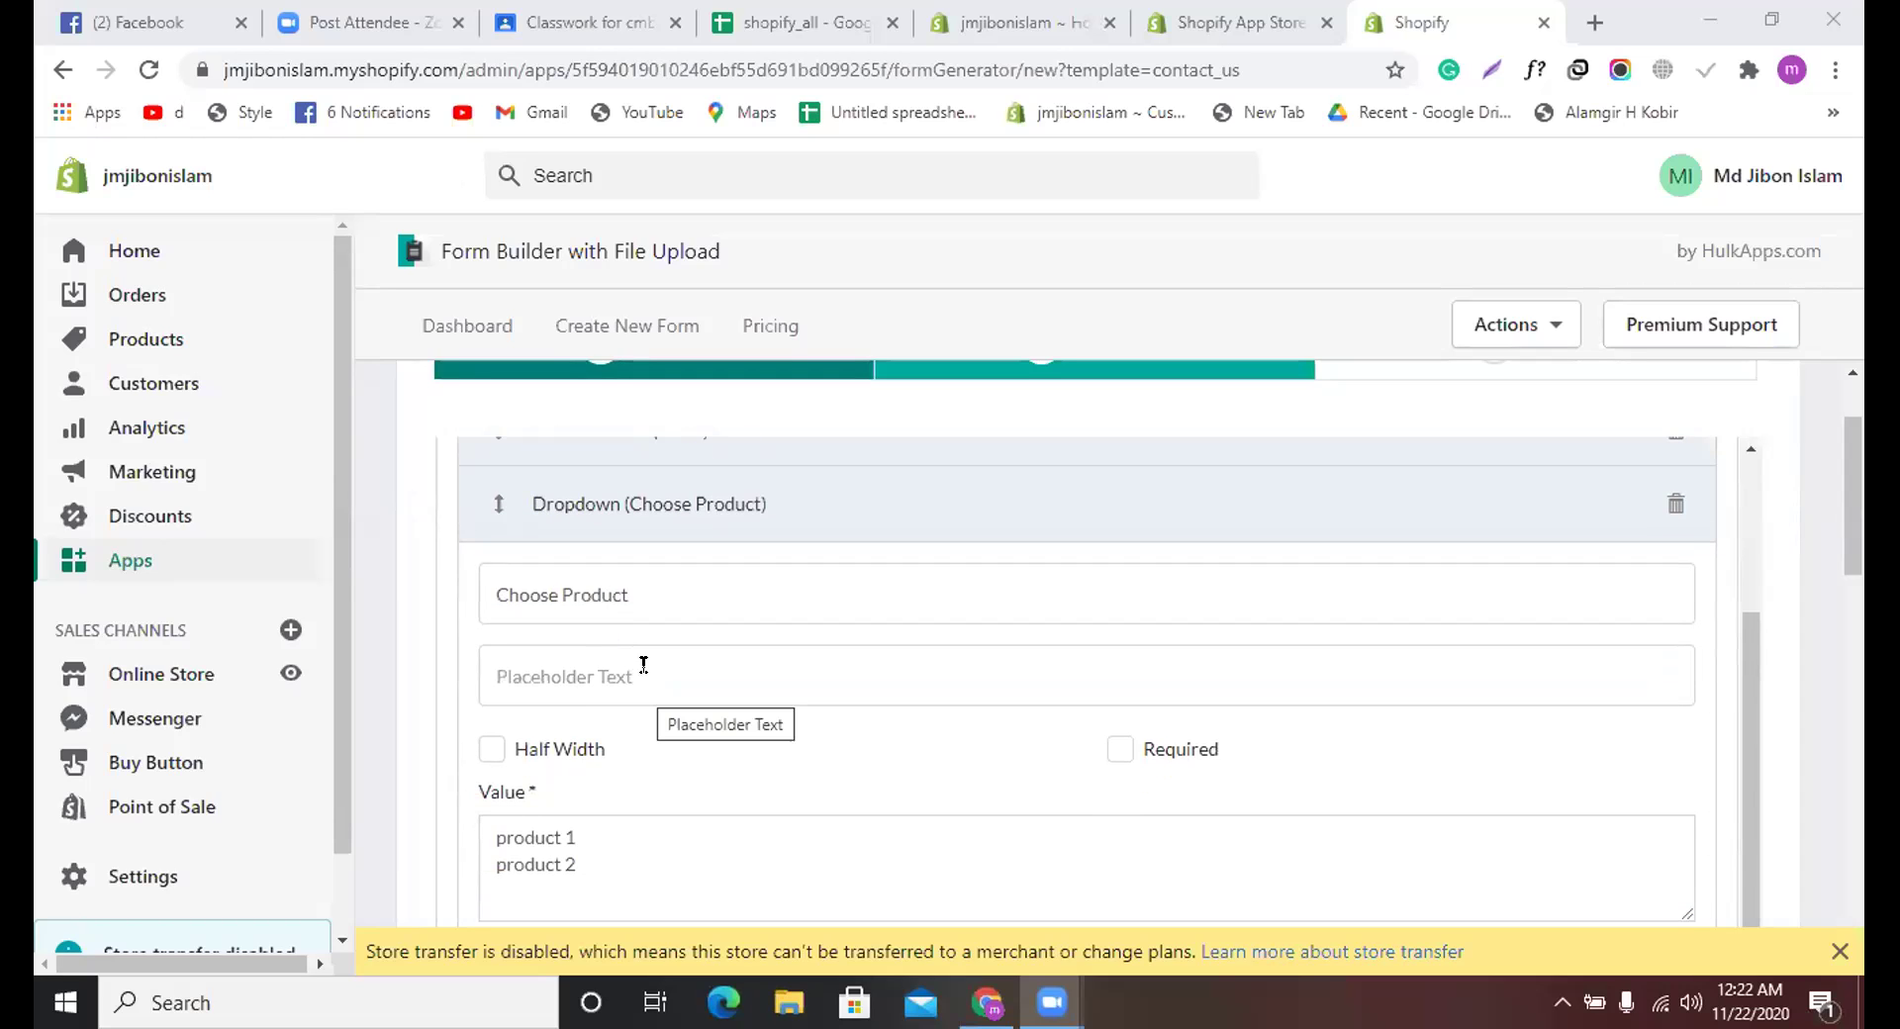
scroll(644, 664, "down", 6)
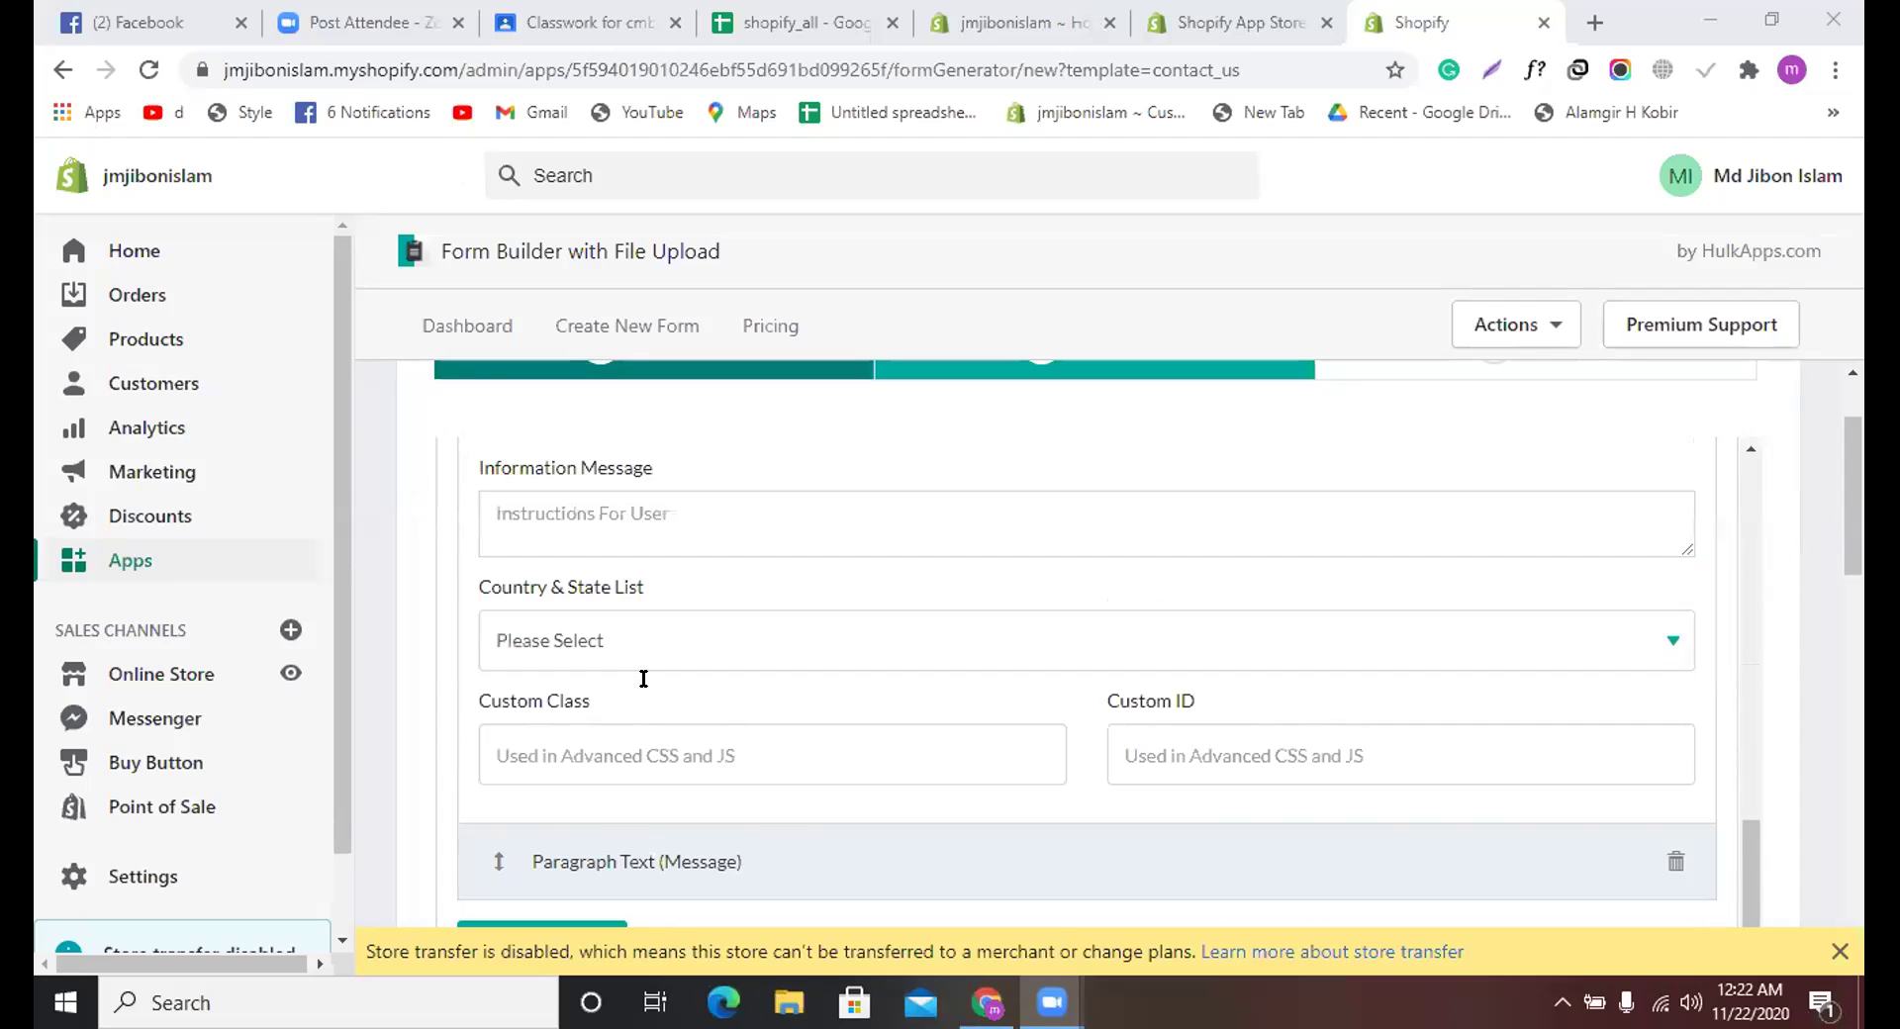
scroll(641, 678, "down", 4)
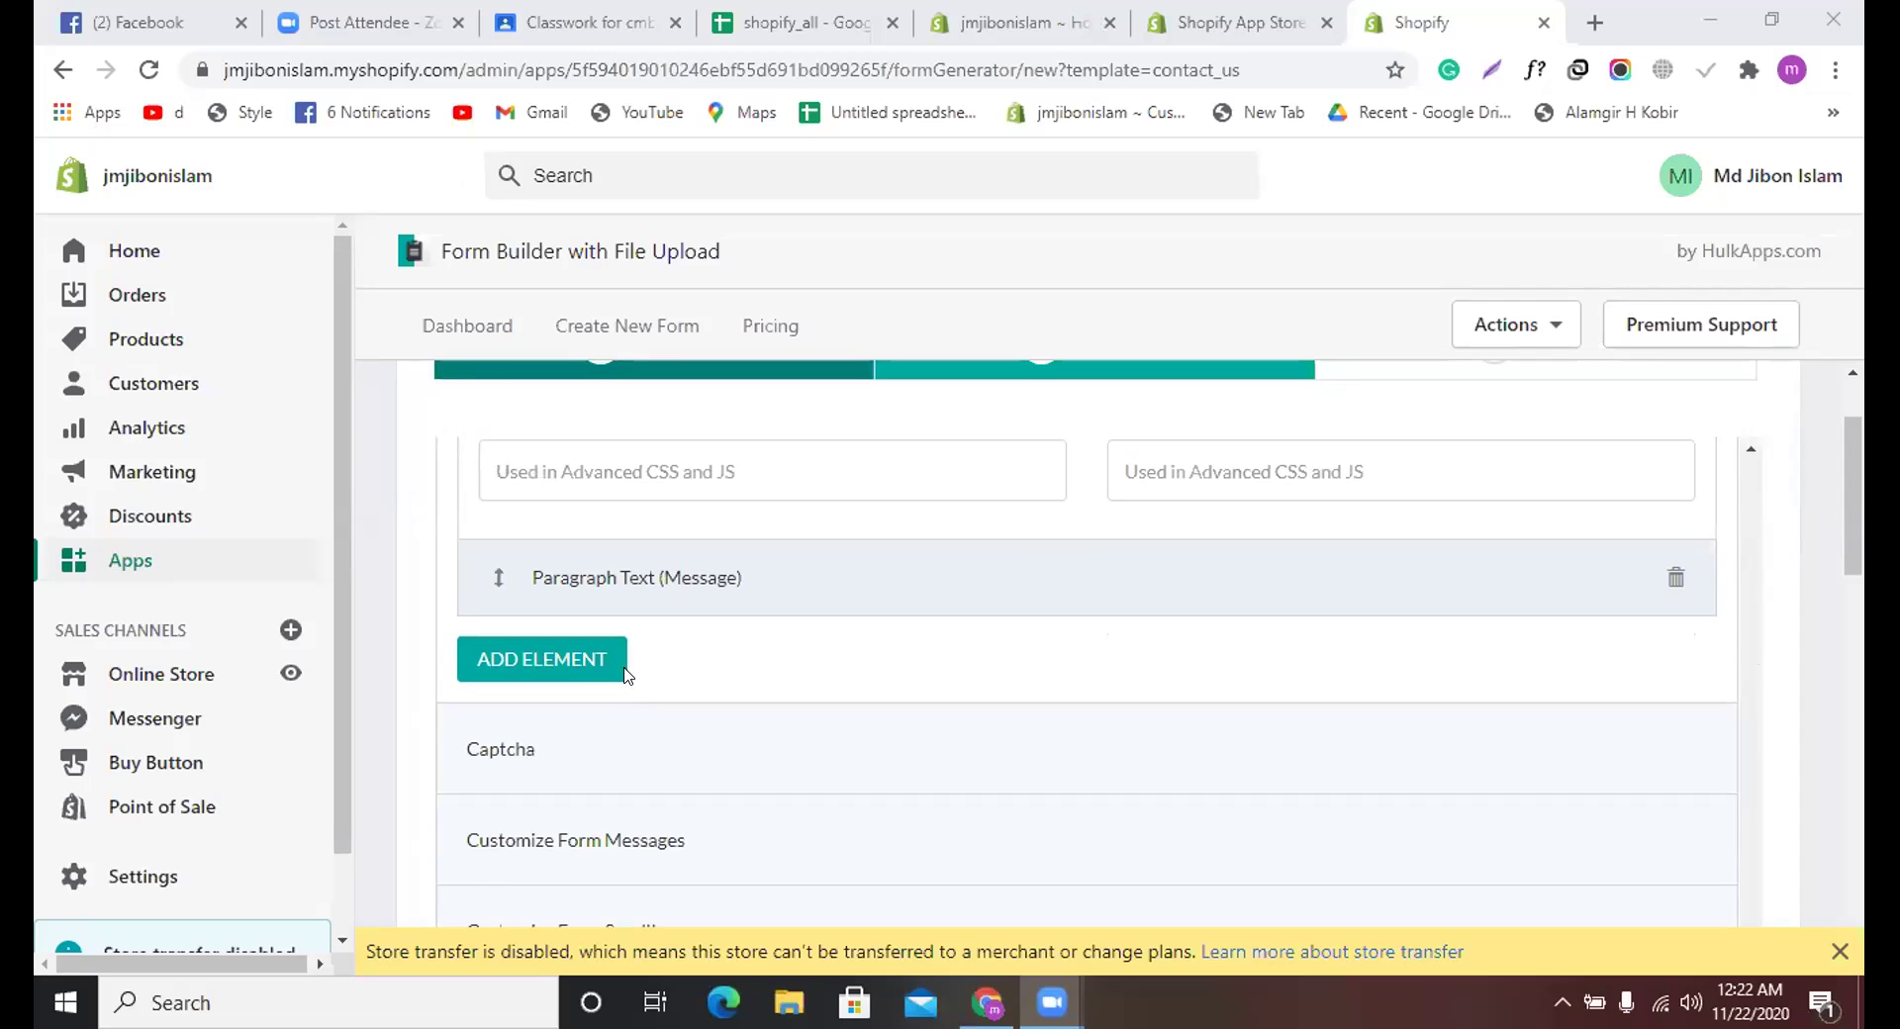
Step: Add a Radio Button element with the field label 'Do you like us'
left_click(567, 661)
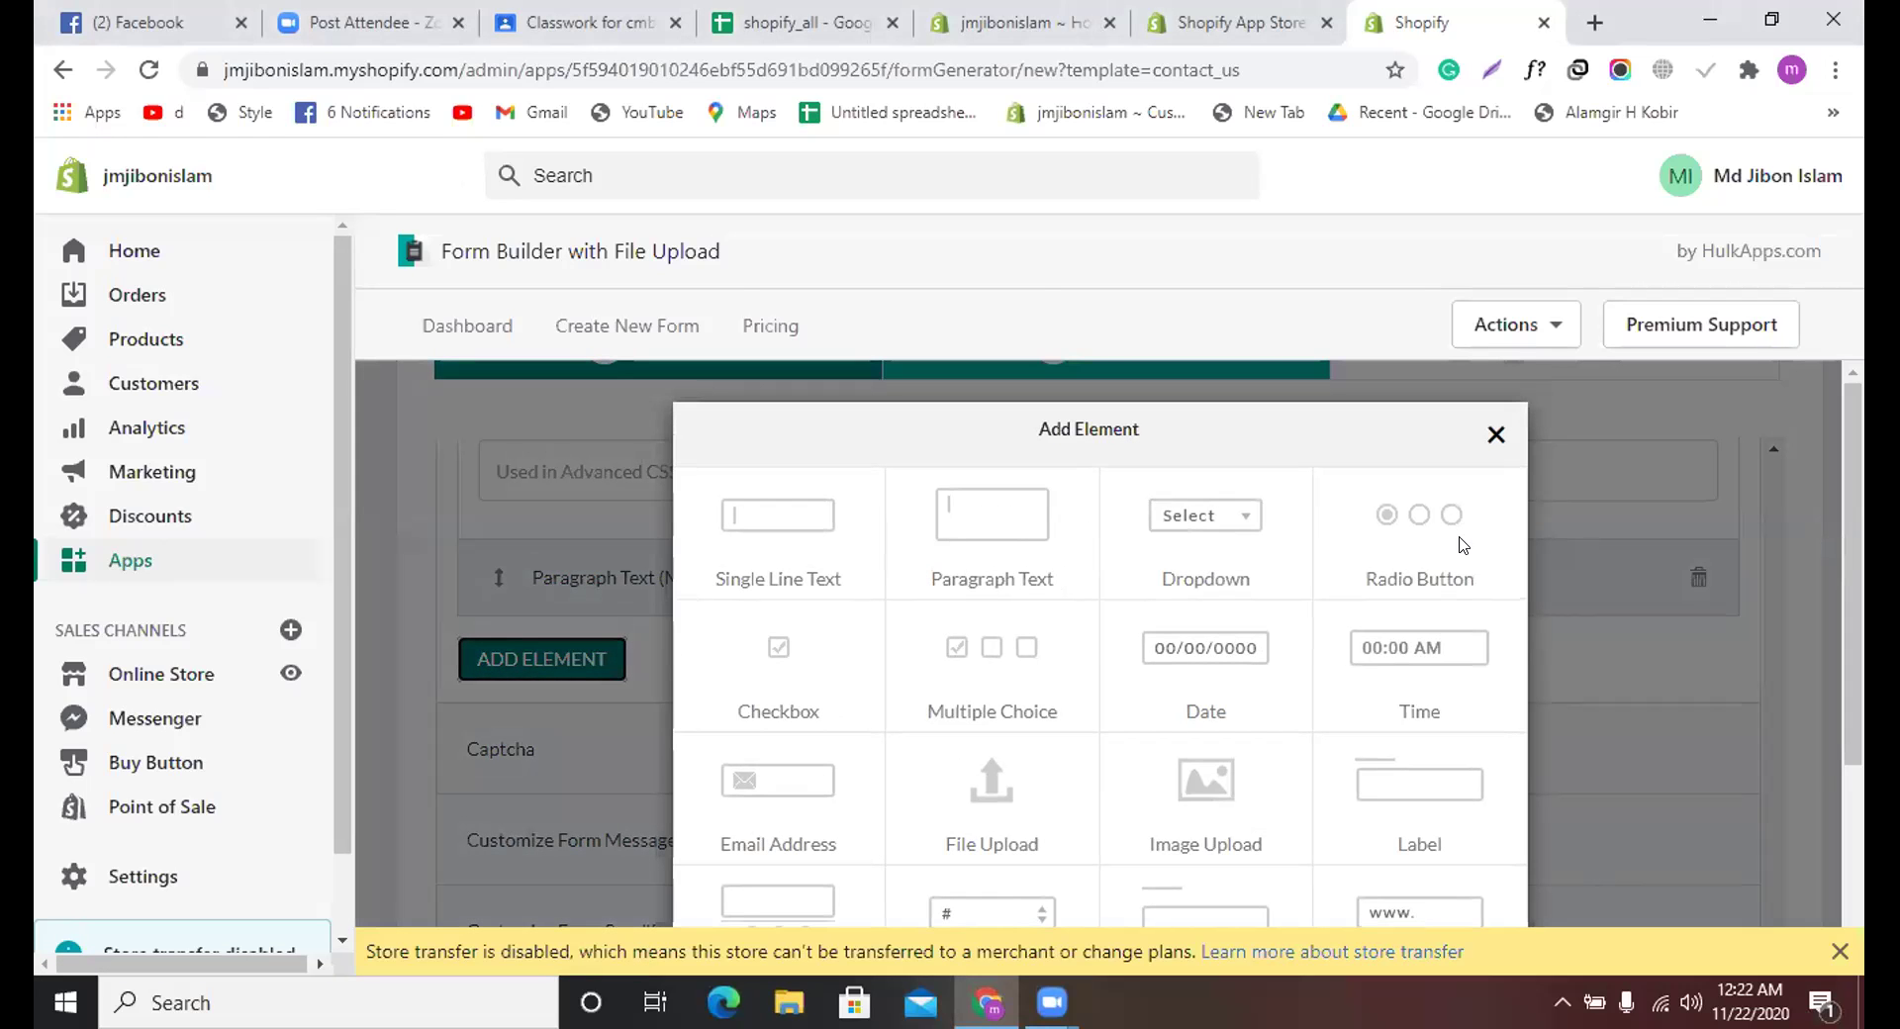
double_click(1407, 547)
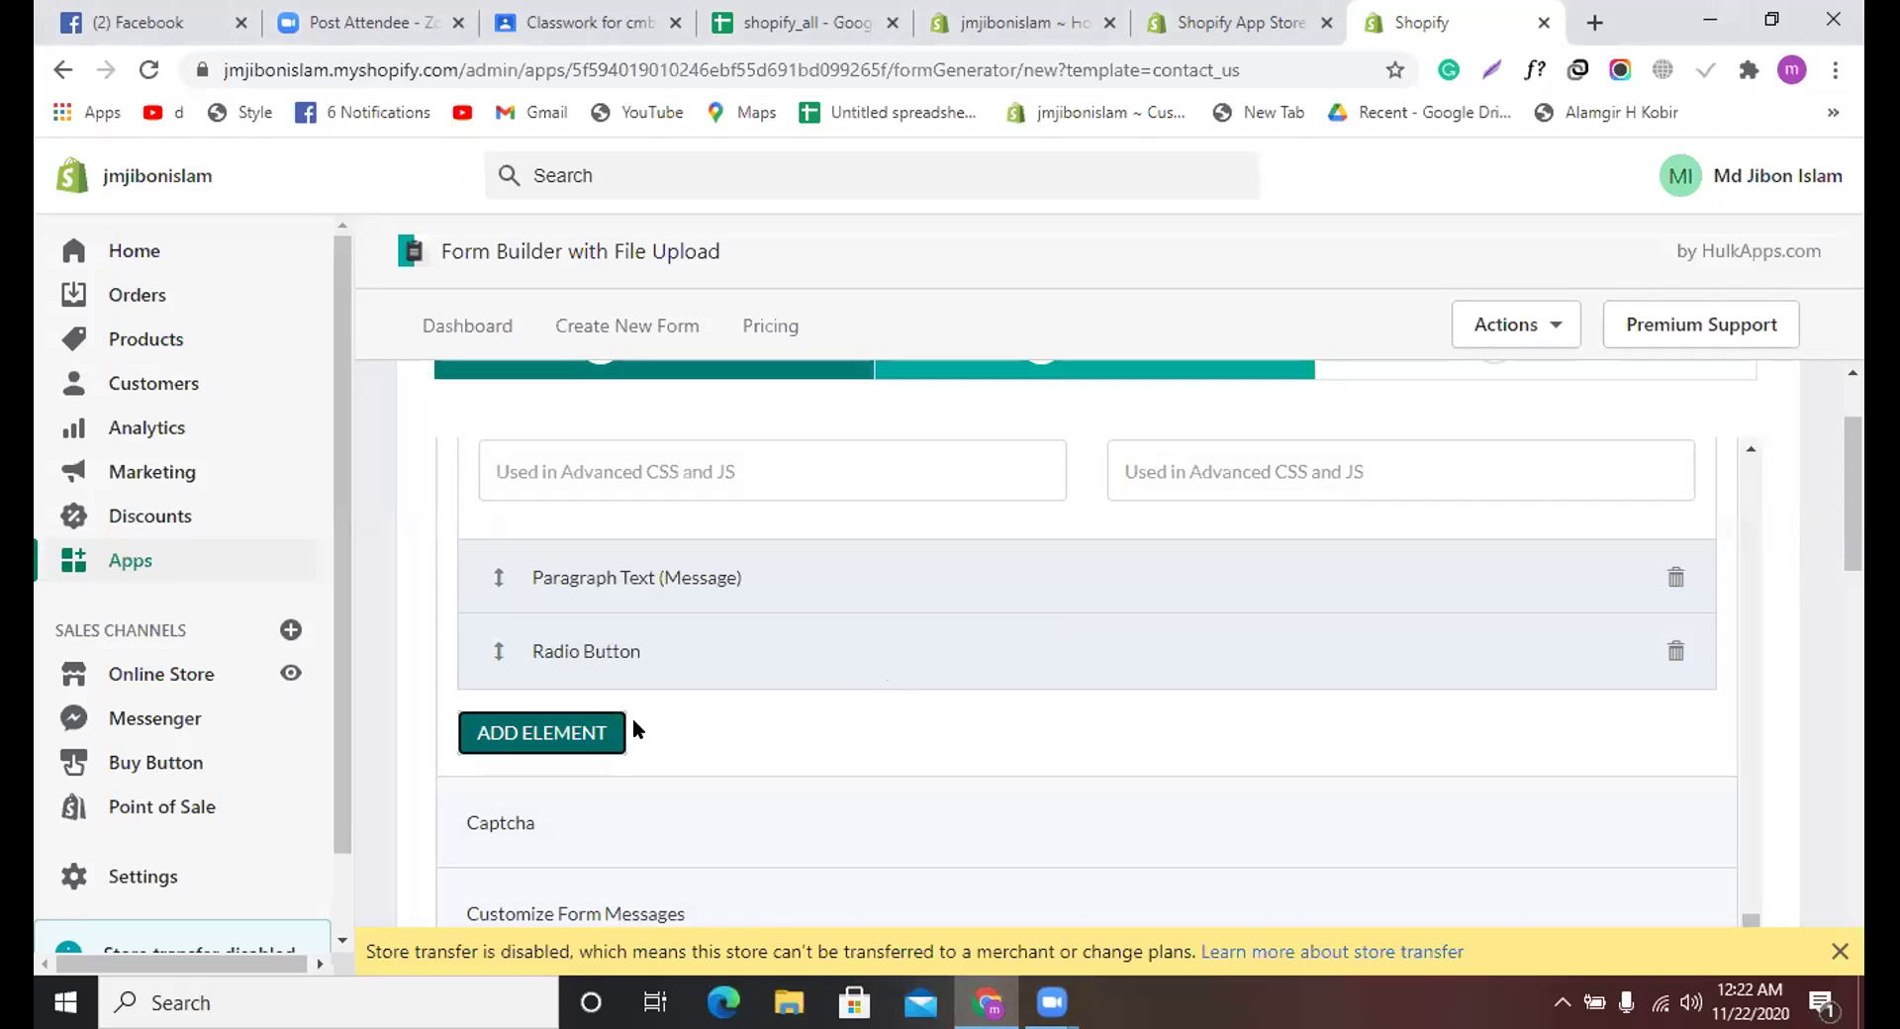
scroll(648, 663, "down", 3)
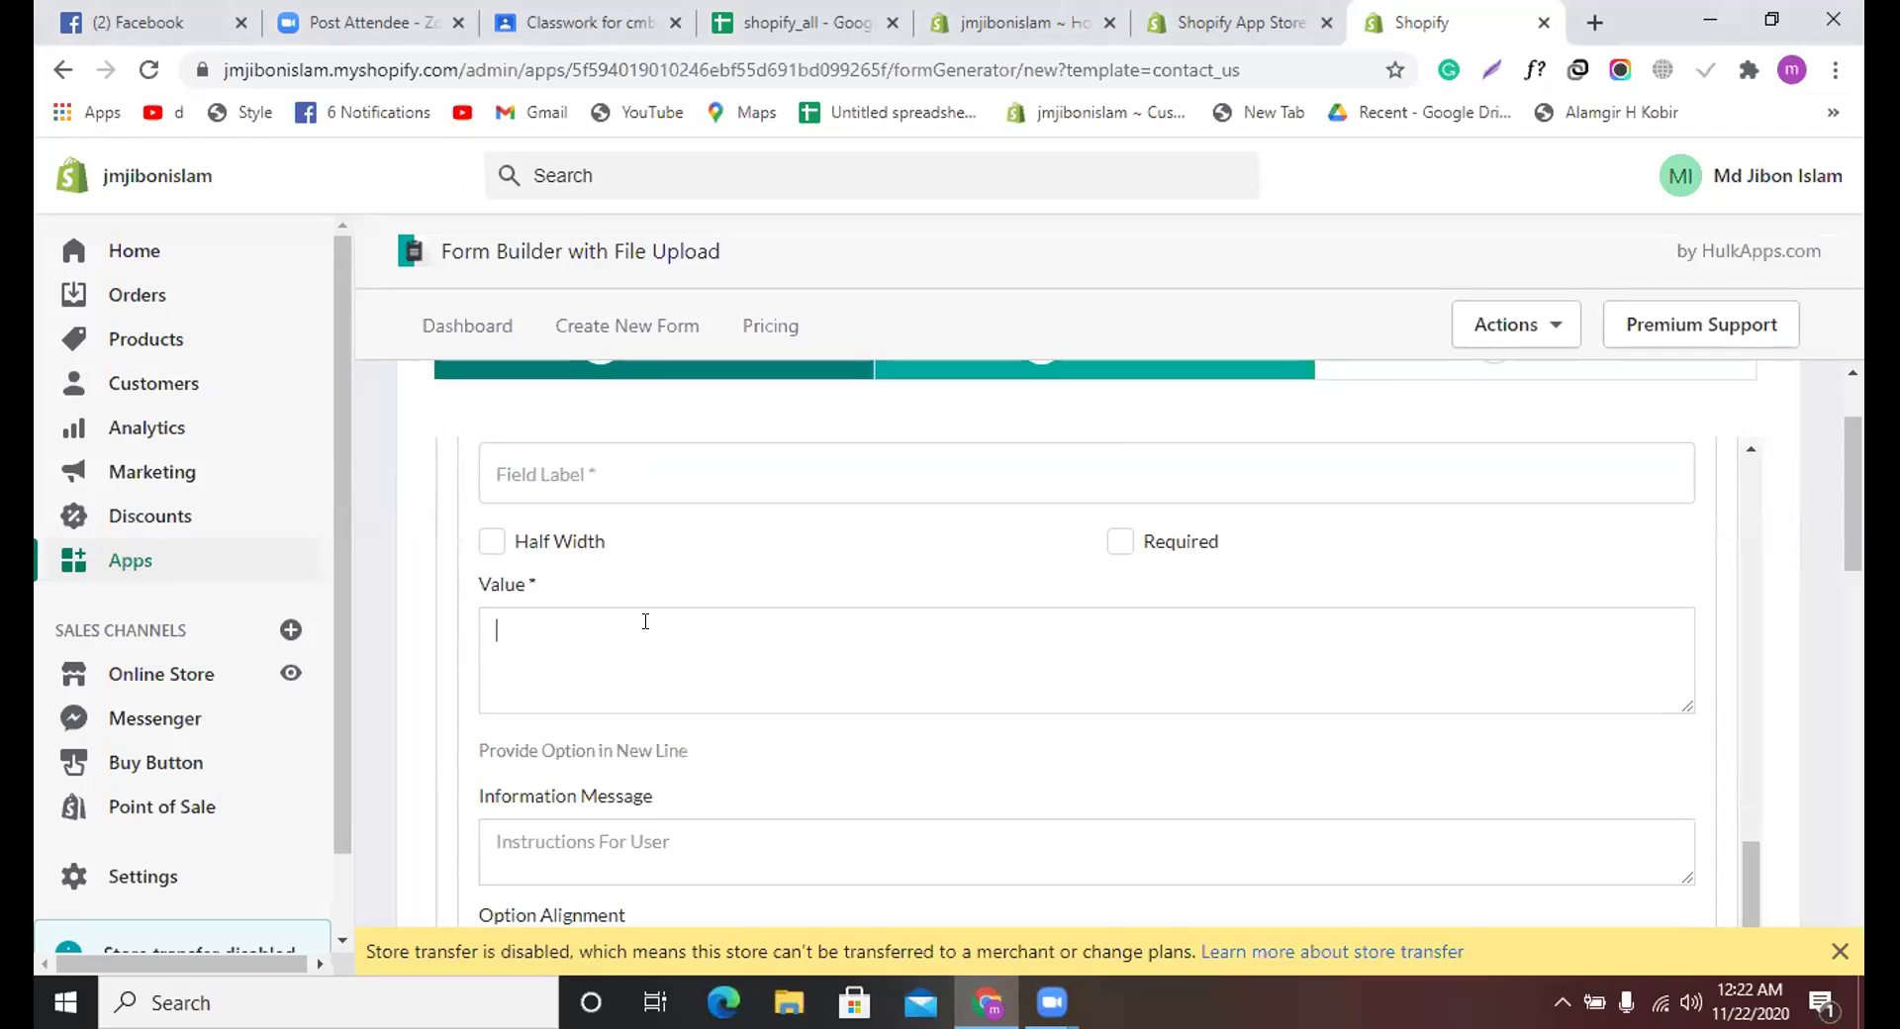
left_click(631, 473)
type("Do you like us")
Step: Enter 'yes' and 'no' as the radio button's option values
scroll(649, 509, "down", 2)
scroll(653, 508, "up", 2)
scroll(649, 512, "down", 1)
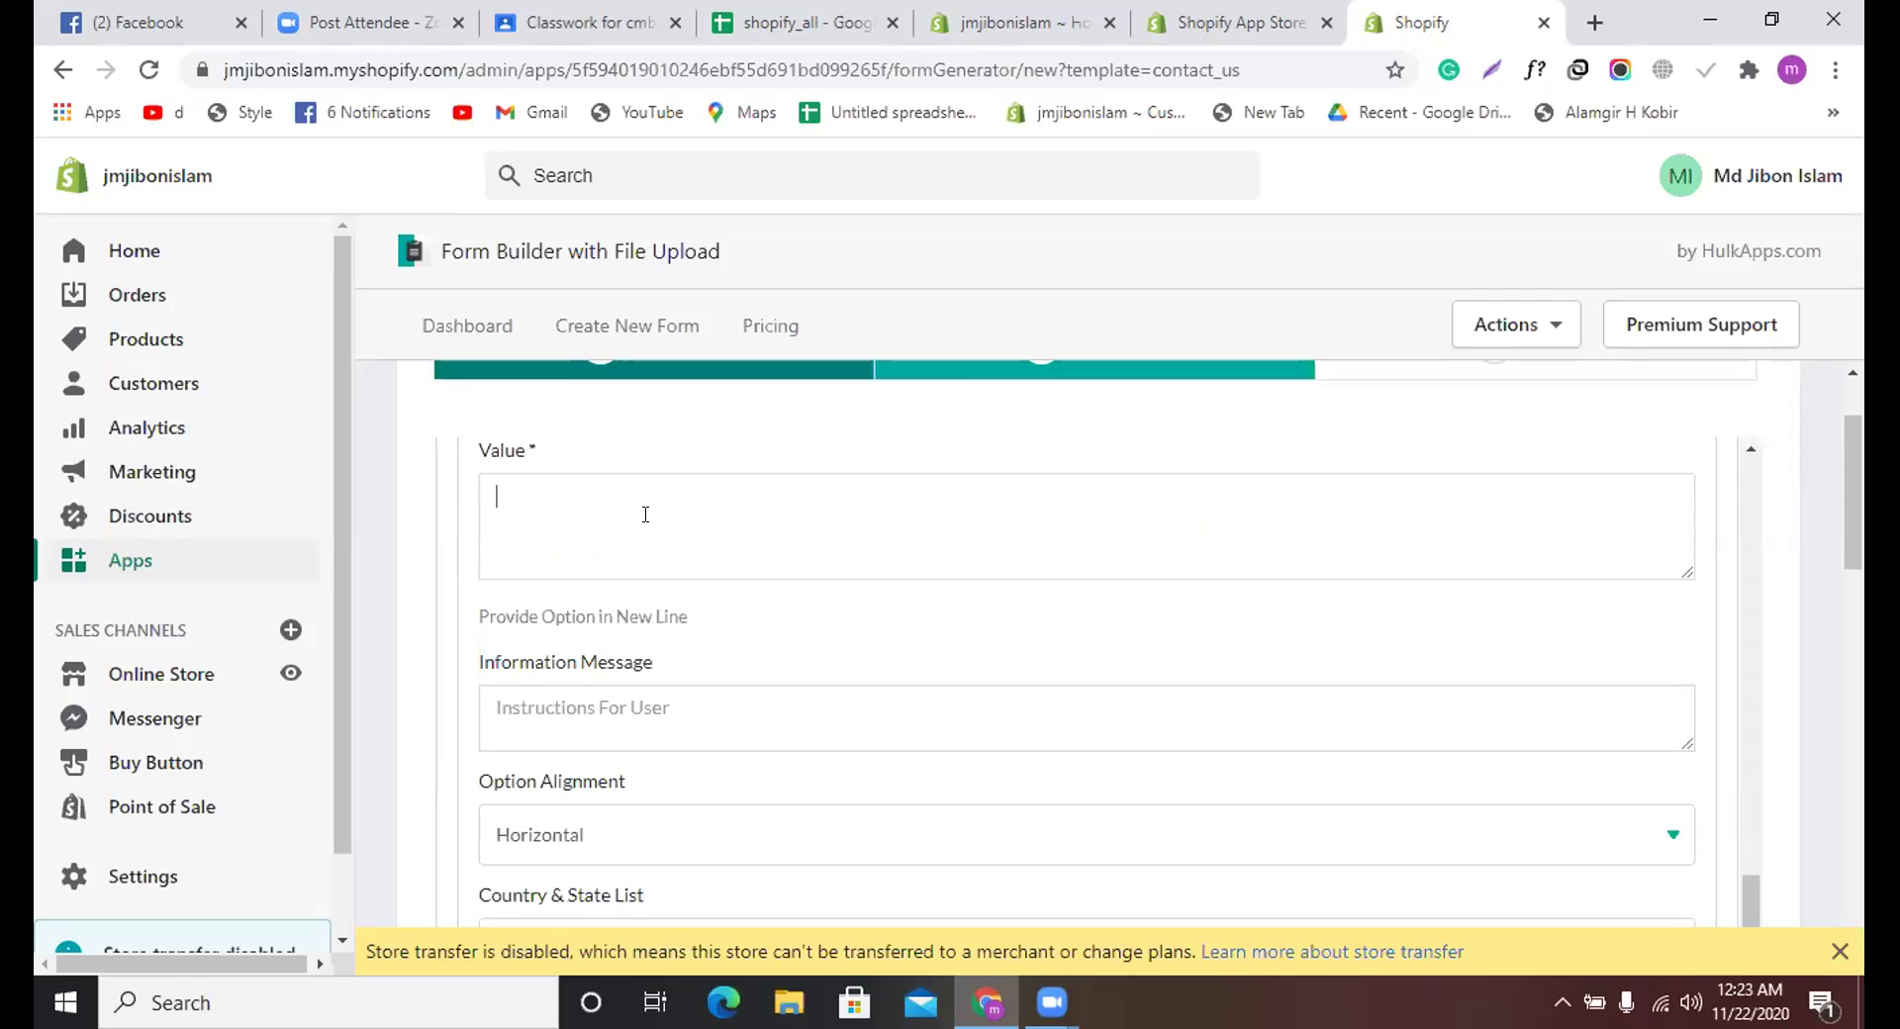
type("yes")
key("Return")
type("y")
key("BackSpace")
type("no")
scroll(653, 525, "up", 3)
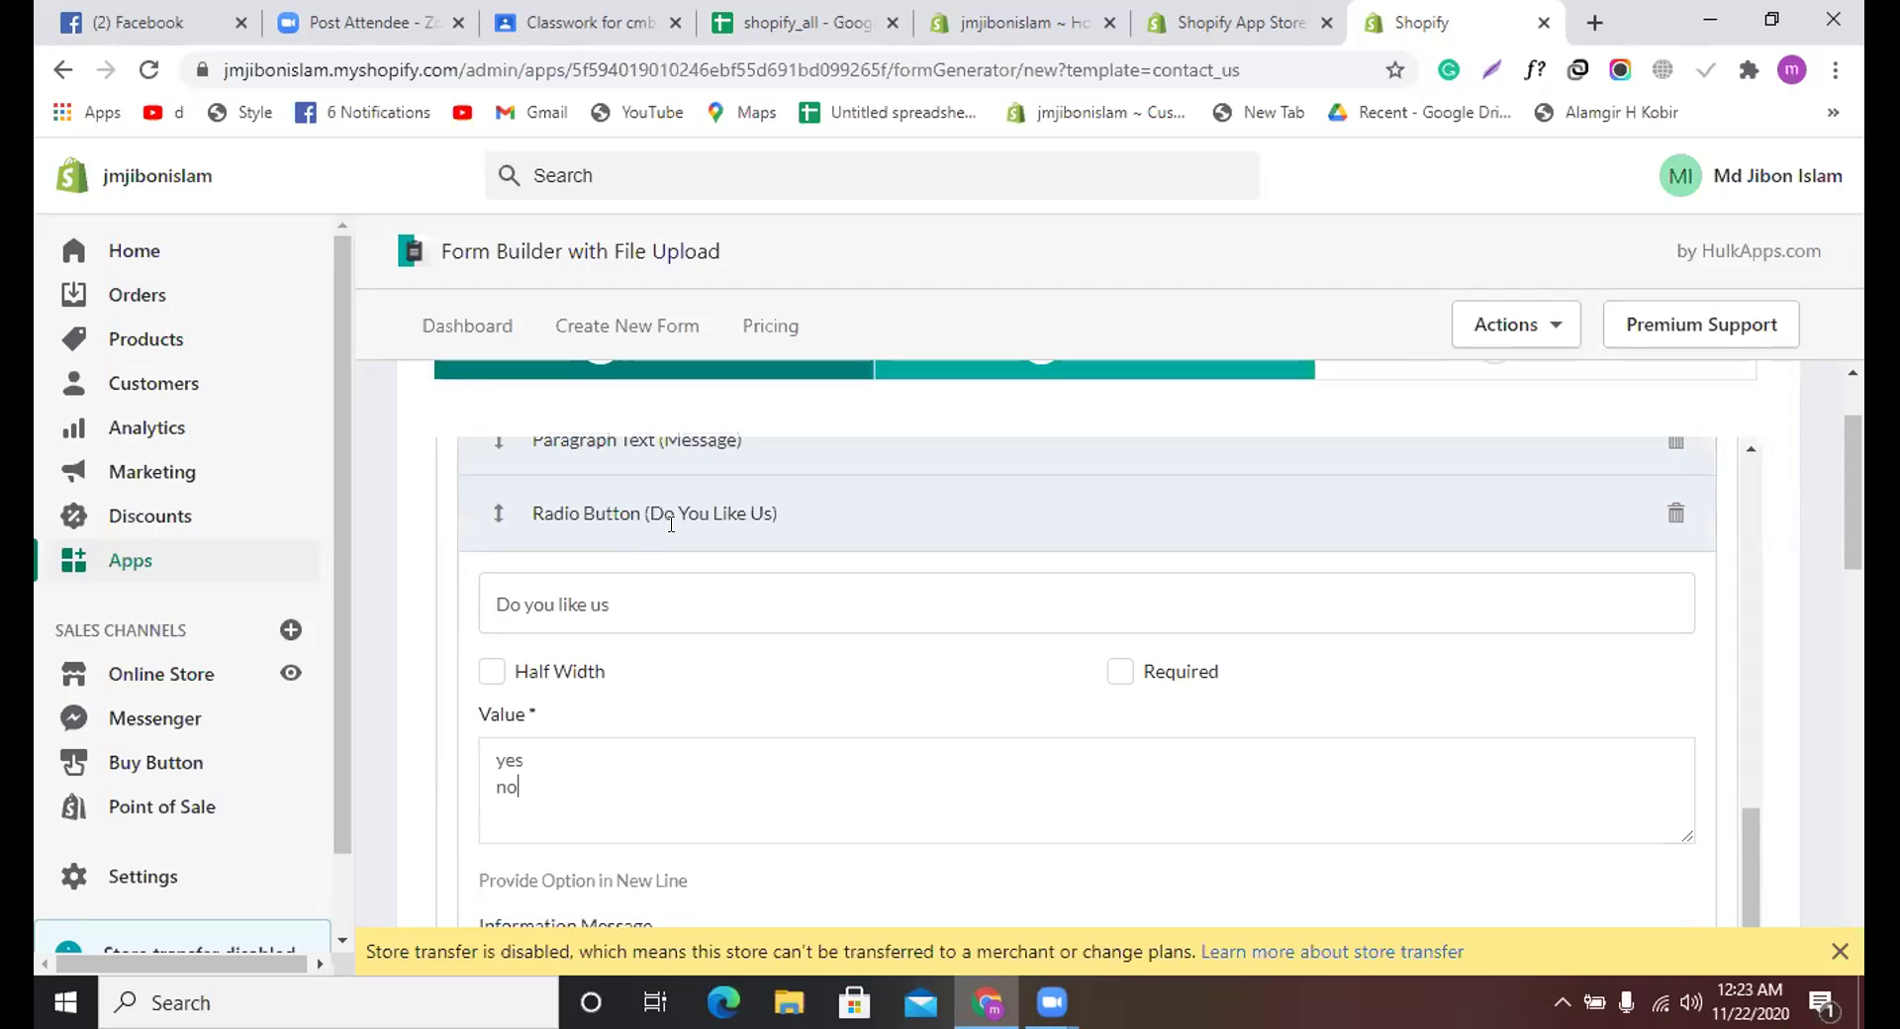
scroll(990, 475, "up", 10)
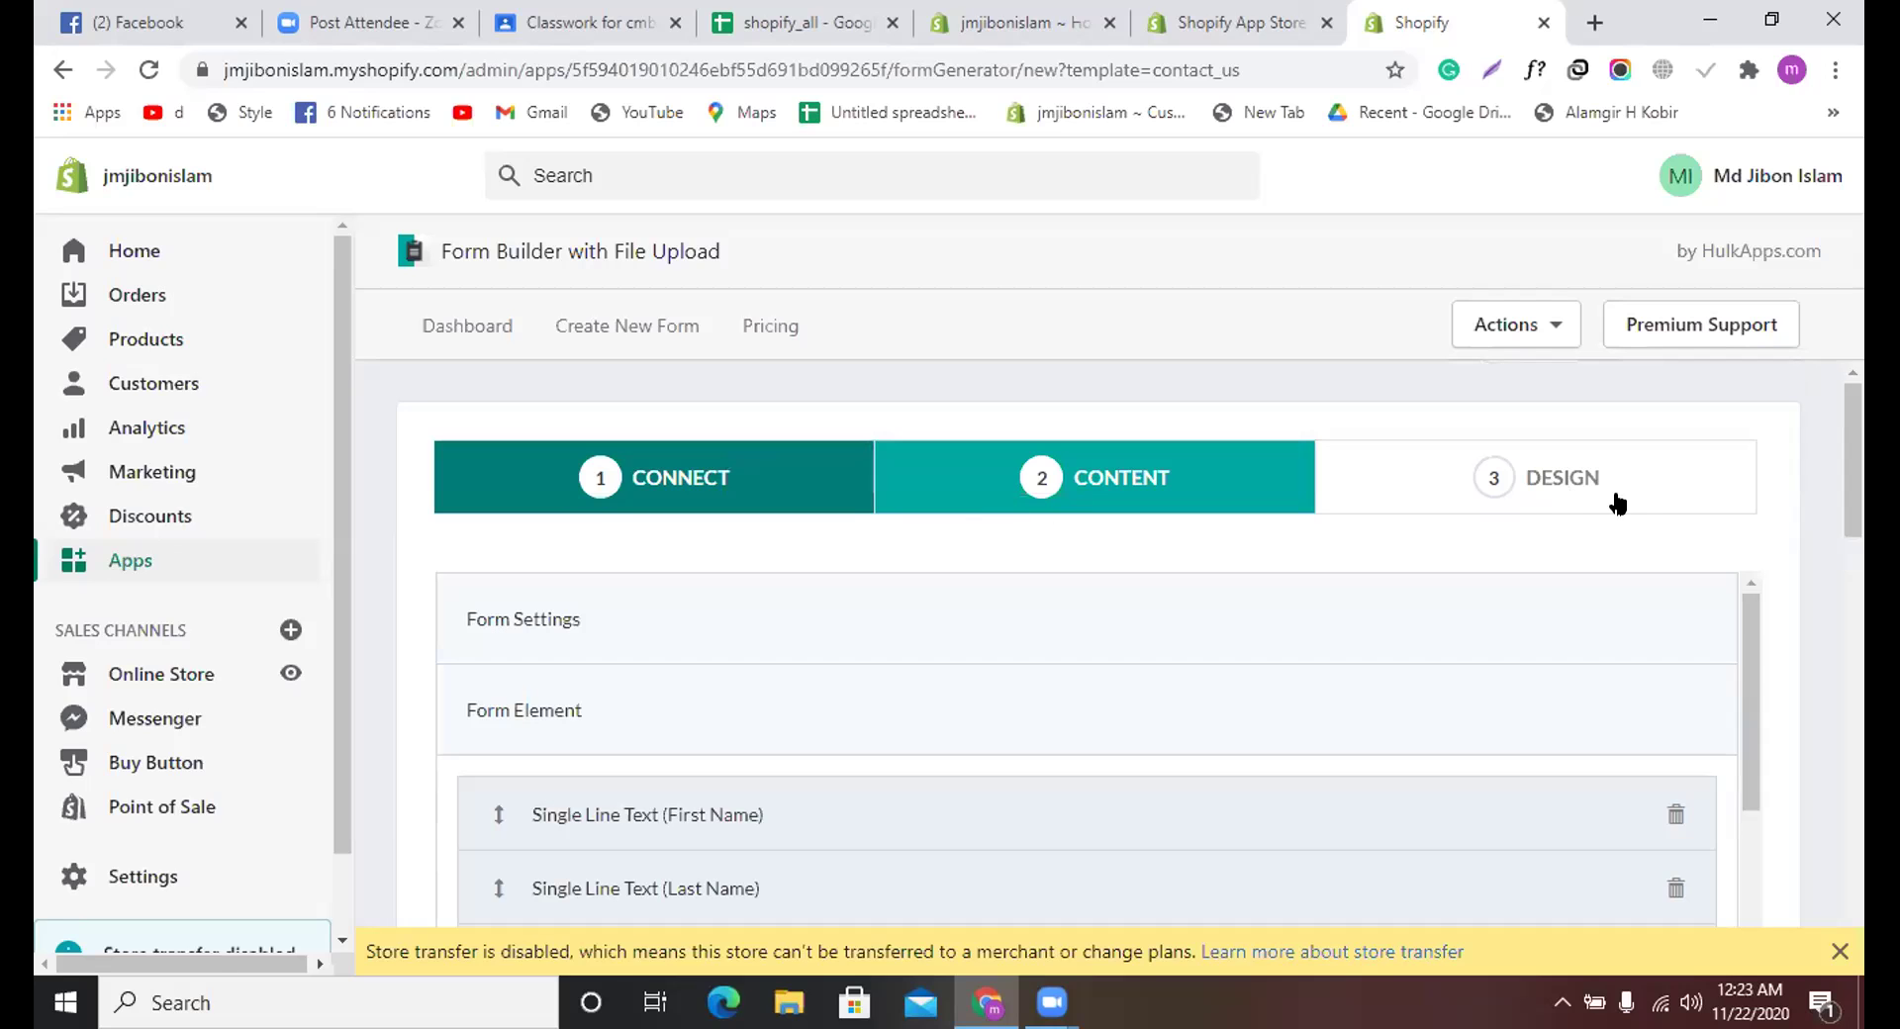
Step: In the DESIGN step's Form section, set Background Type to Color
left_click(1549, 482)
scroll(806, 693, "down", 5)
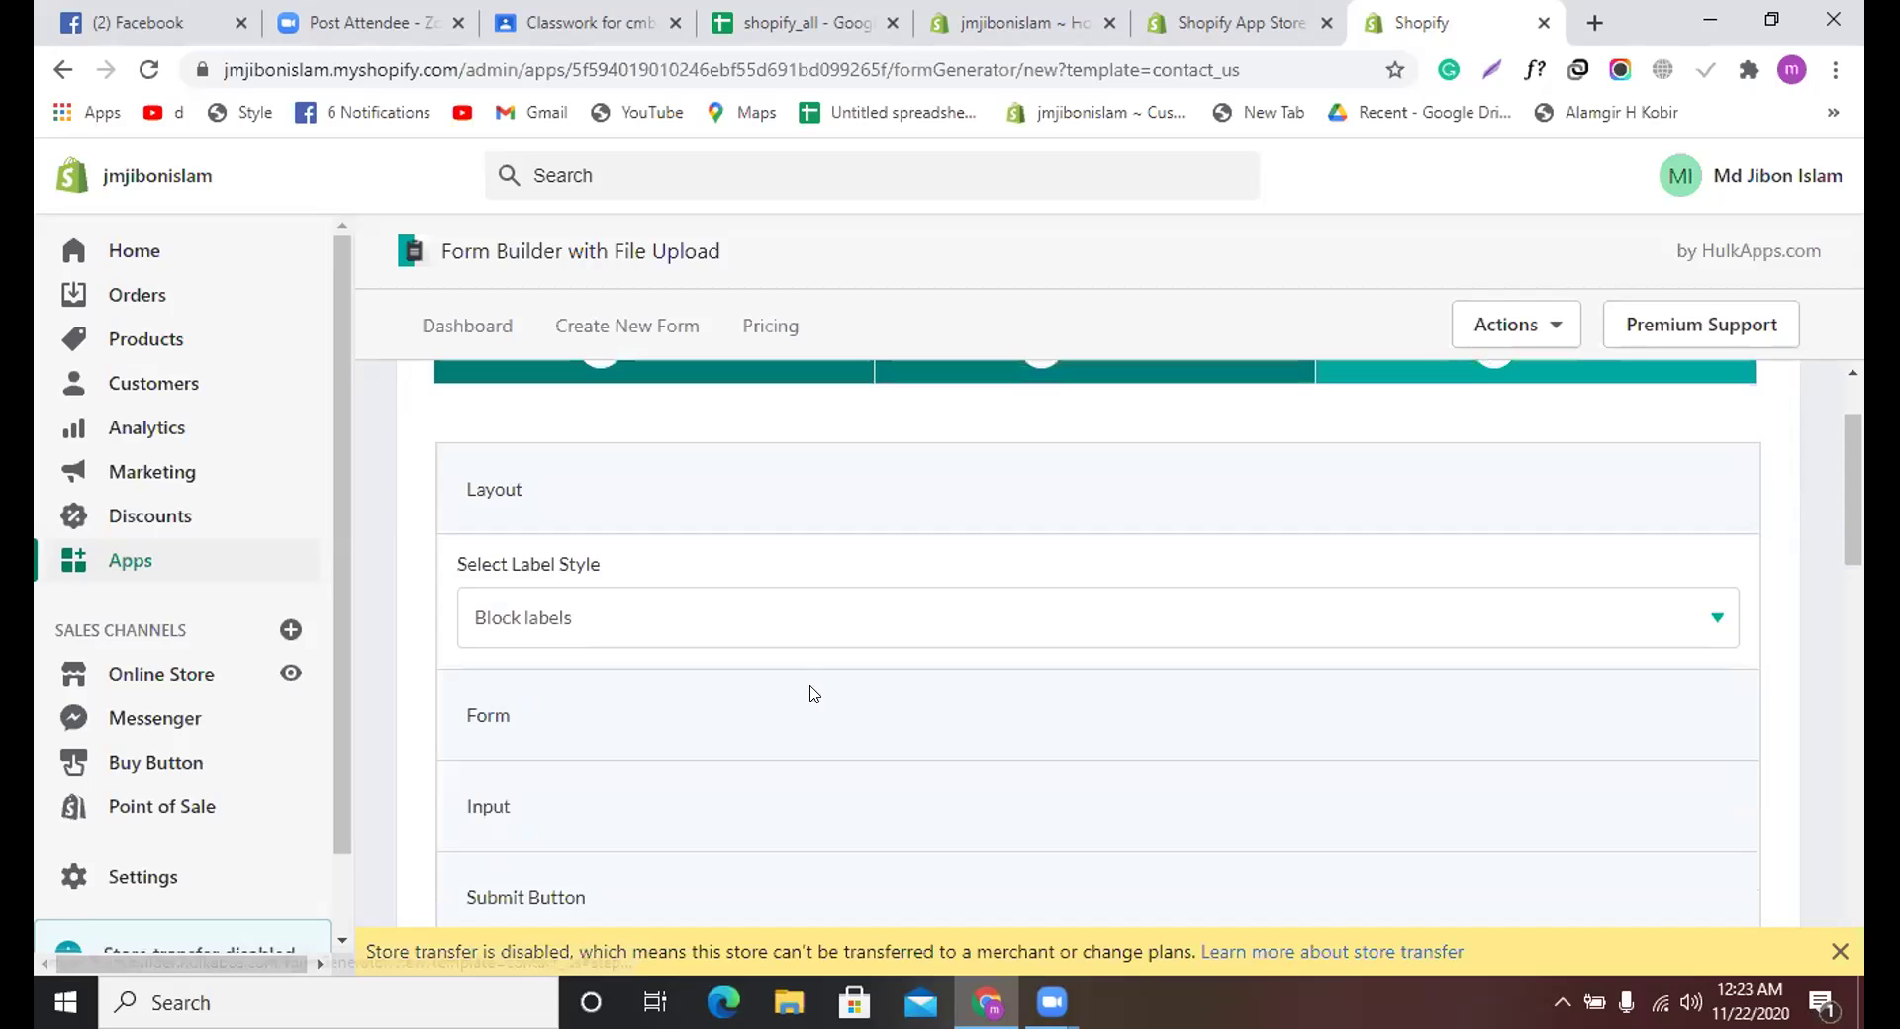
scroll(514, 554, "up", 4)
scroll(551, 633, "down", 1)
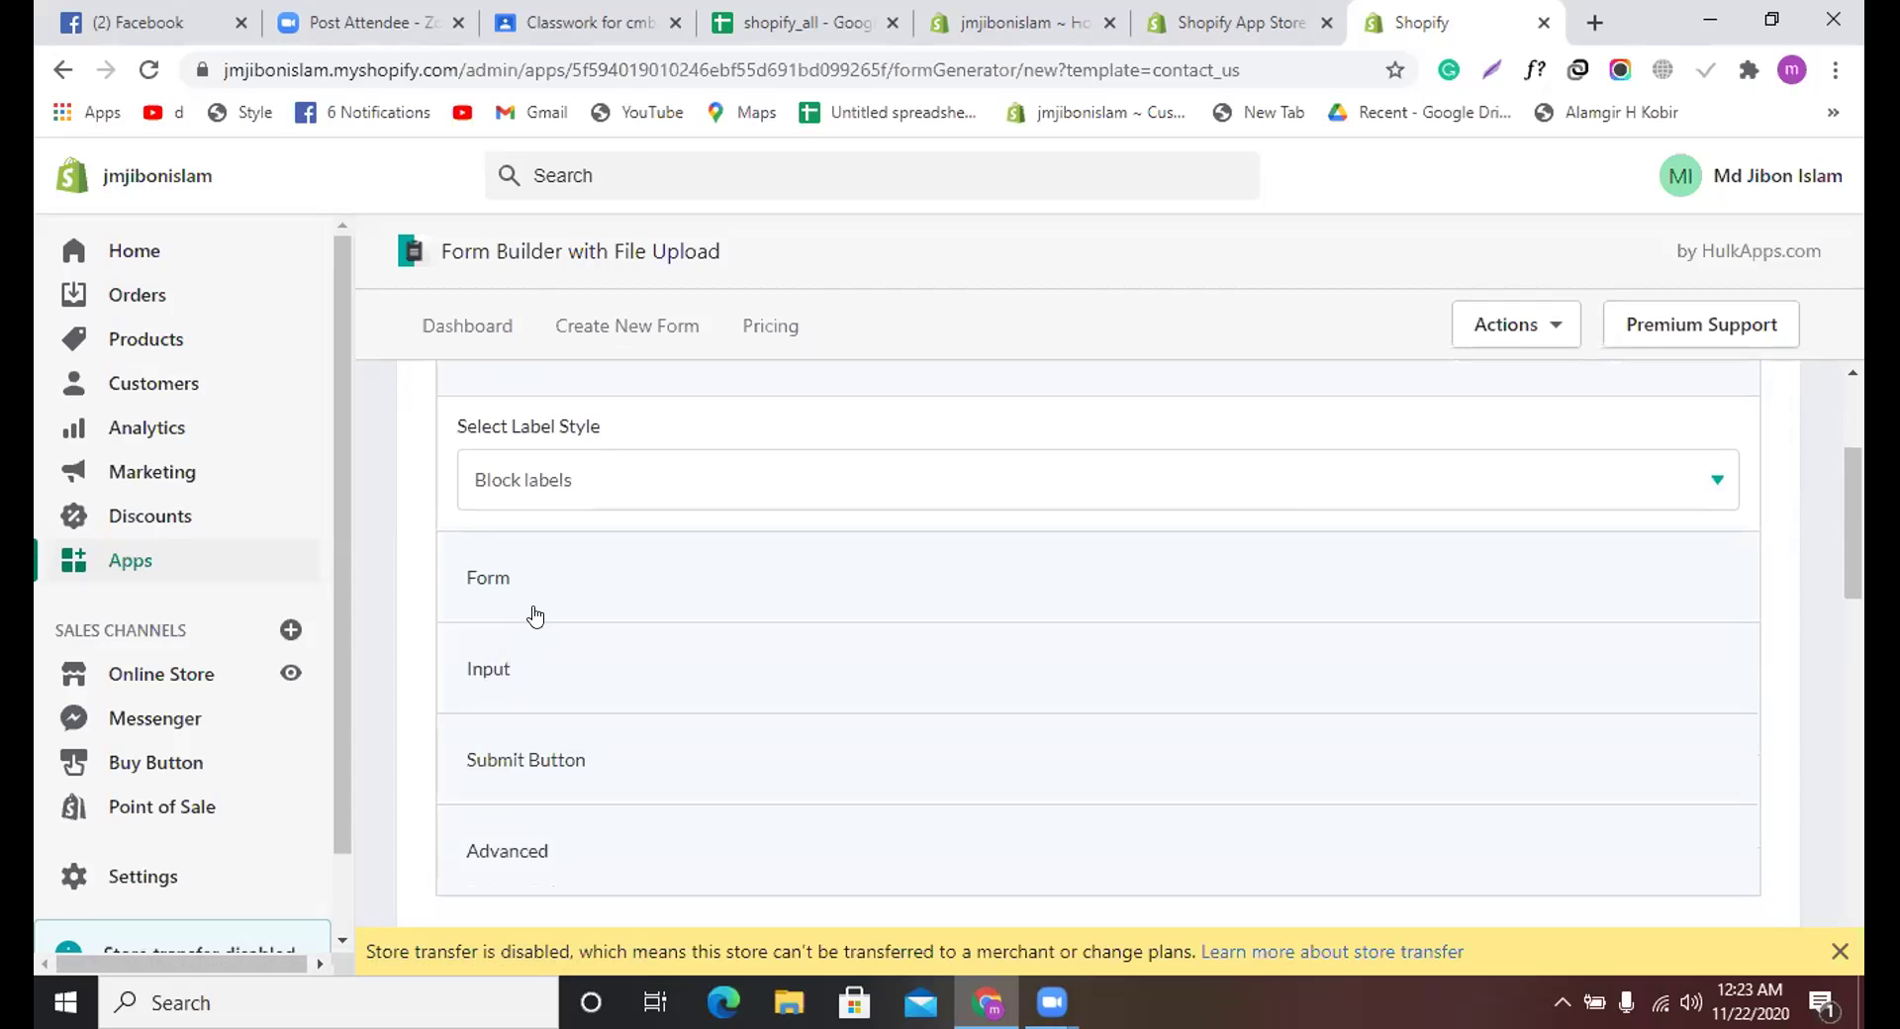
left_click(532, 589)
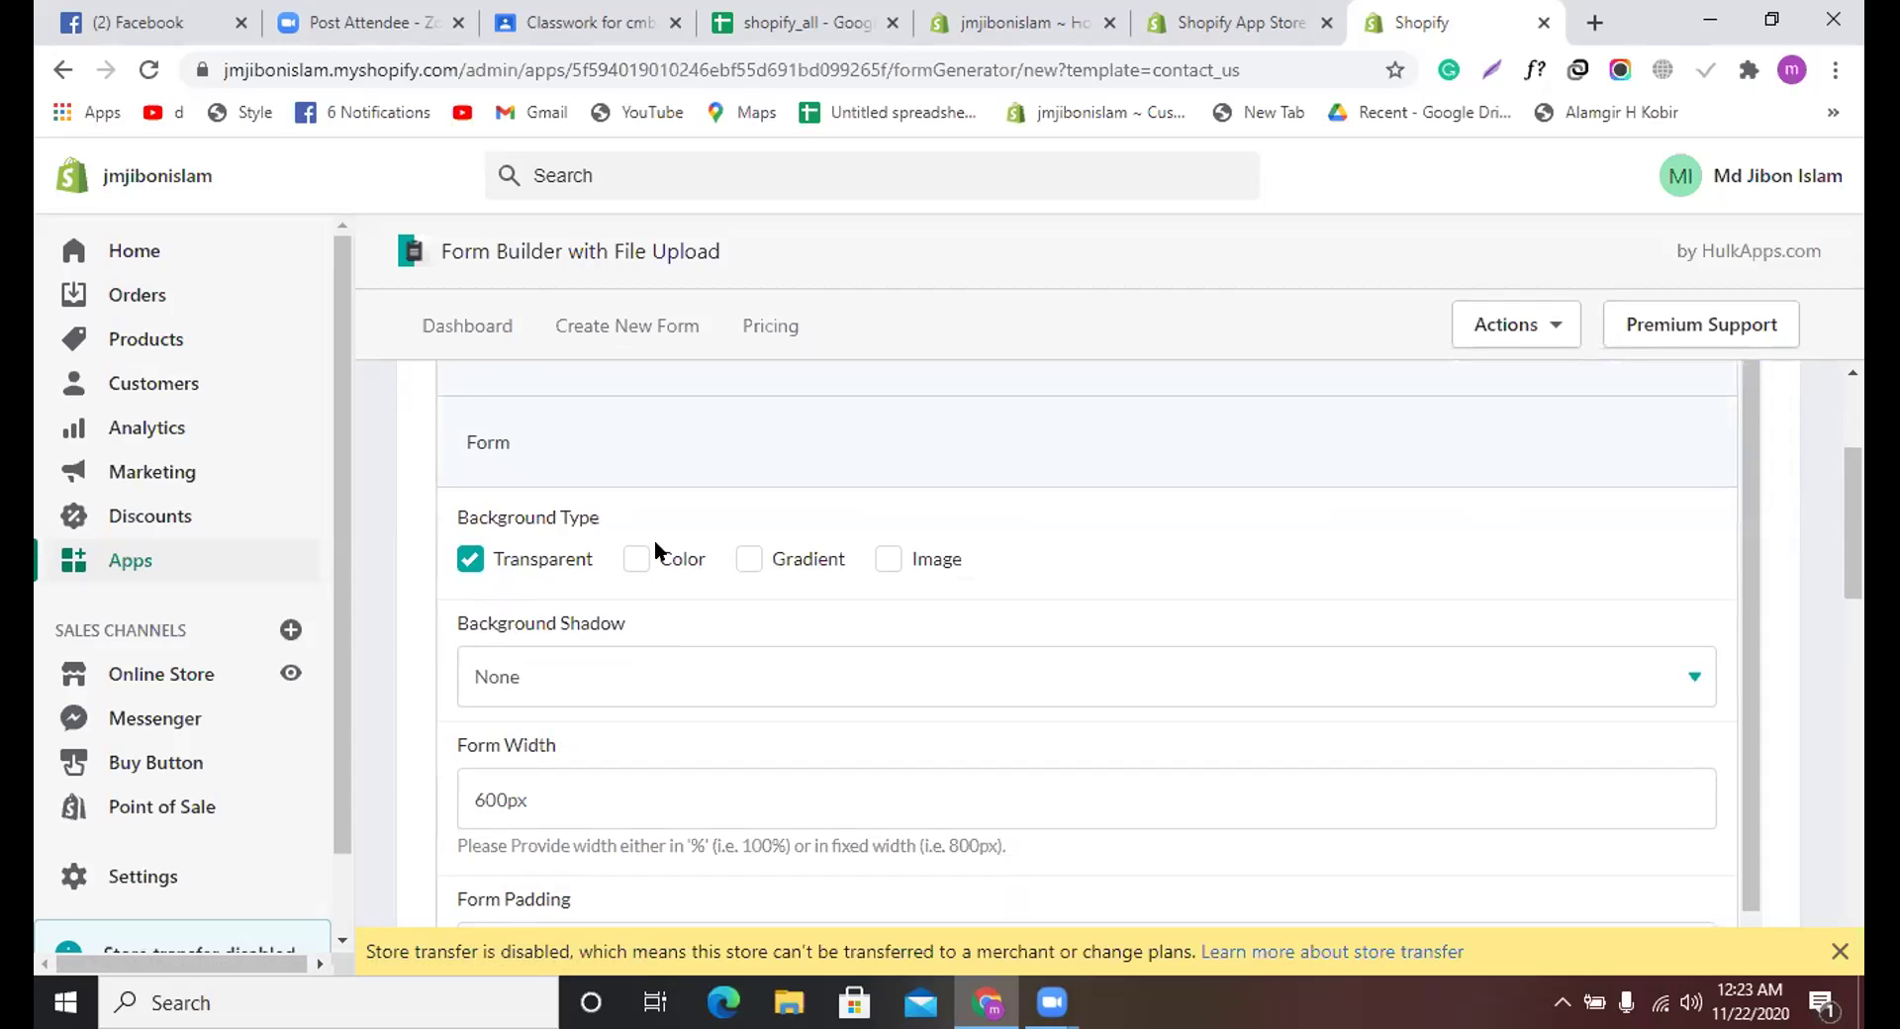
left_click(638, 560)
scroll(608, 633, "down", 1)
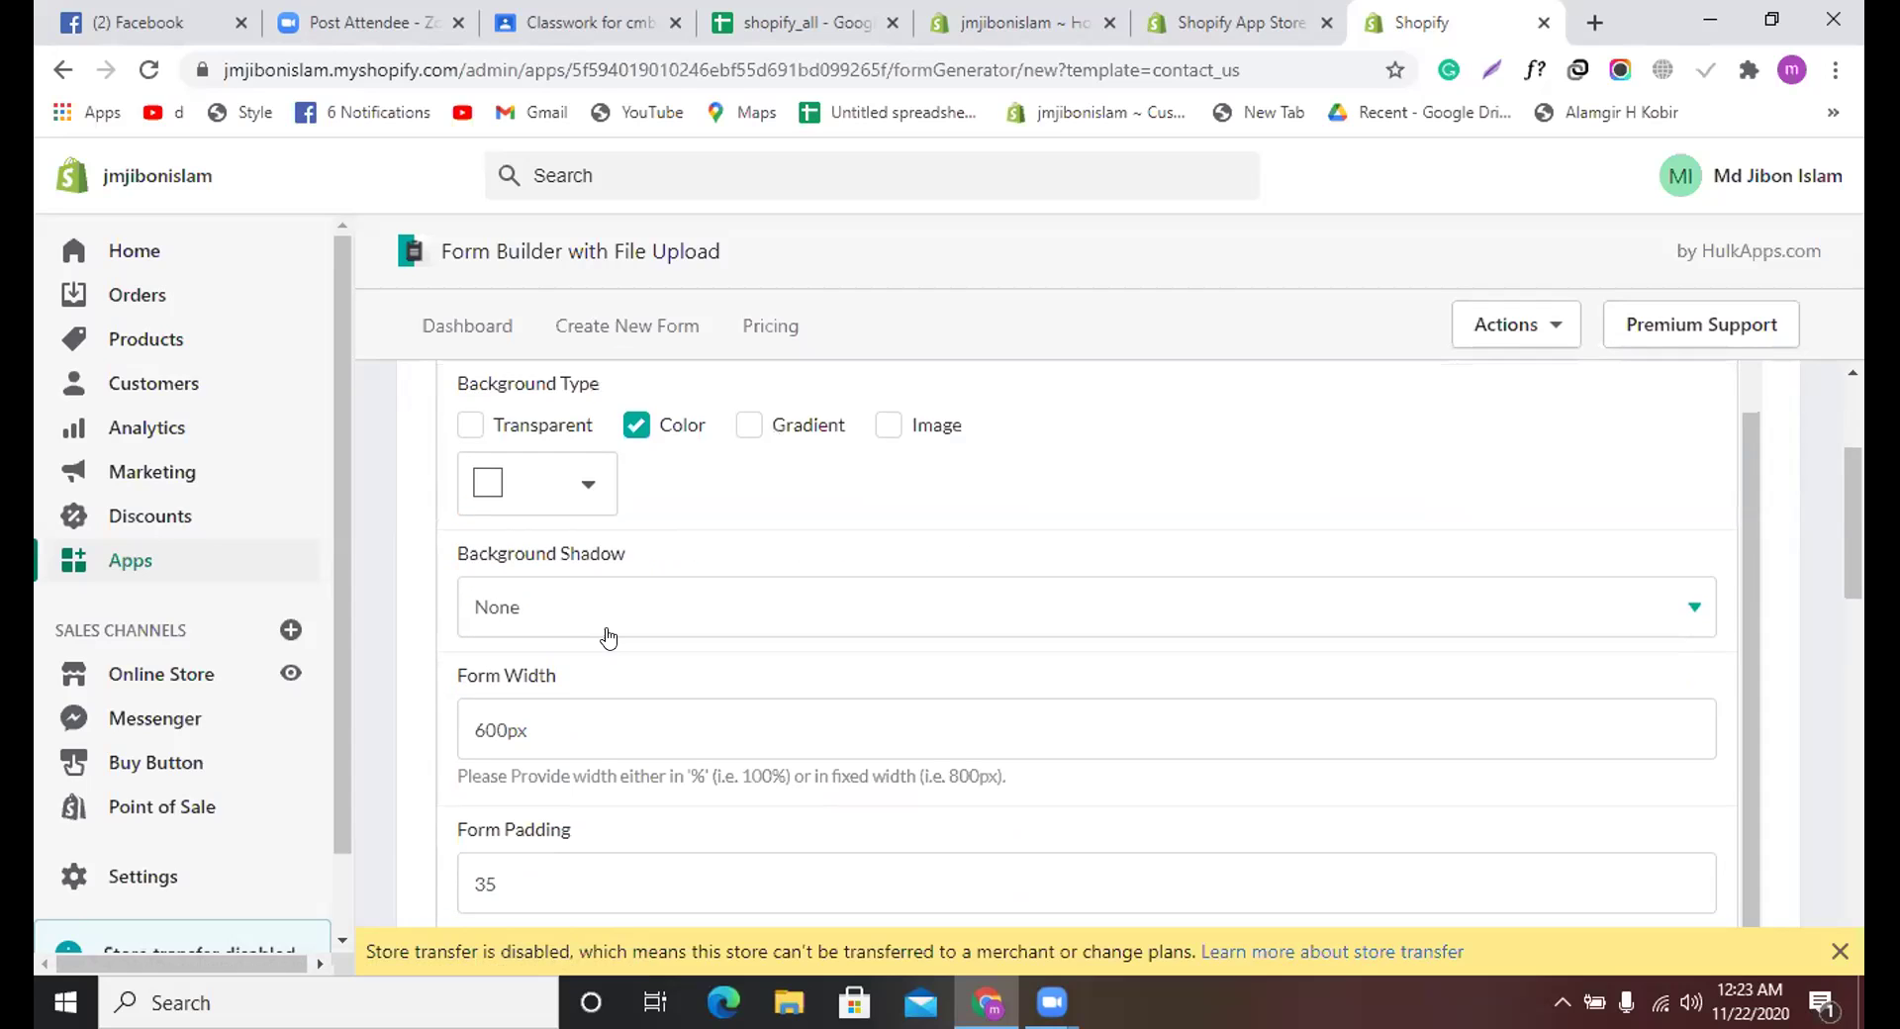
scroll(608, 634, "up", 1)
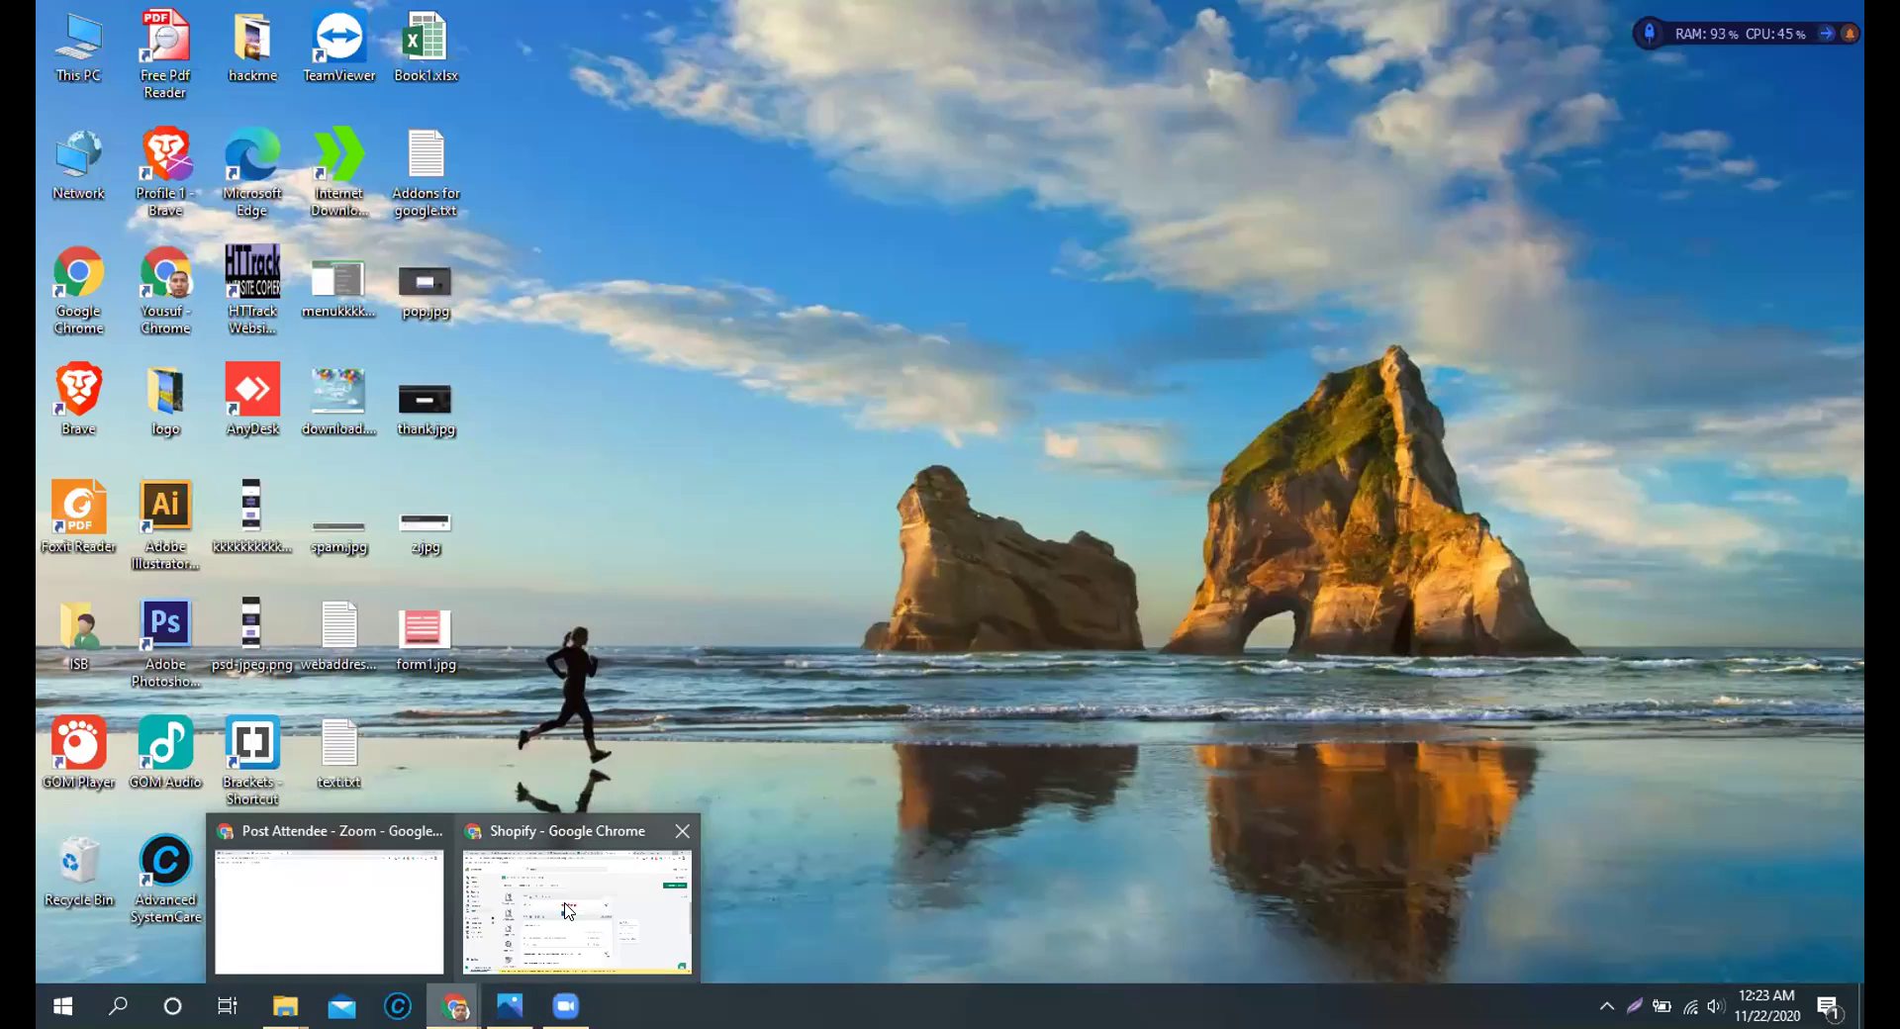
Step: Switch to the second Chrome window with the Judge.me review widget settings
left_click(482, 886)
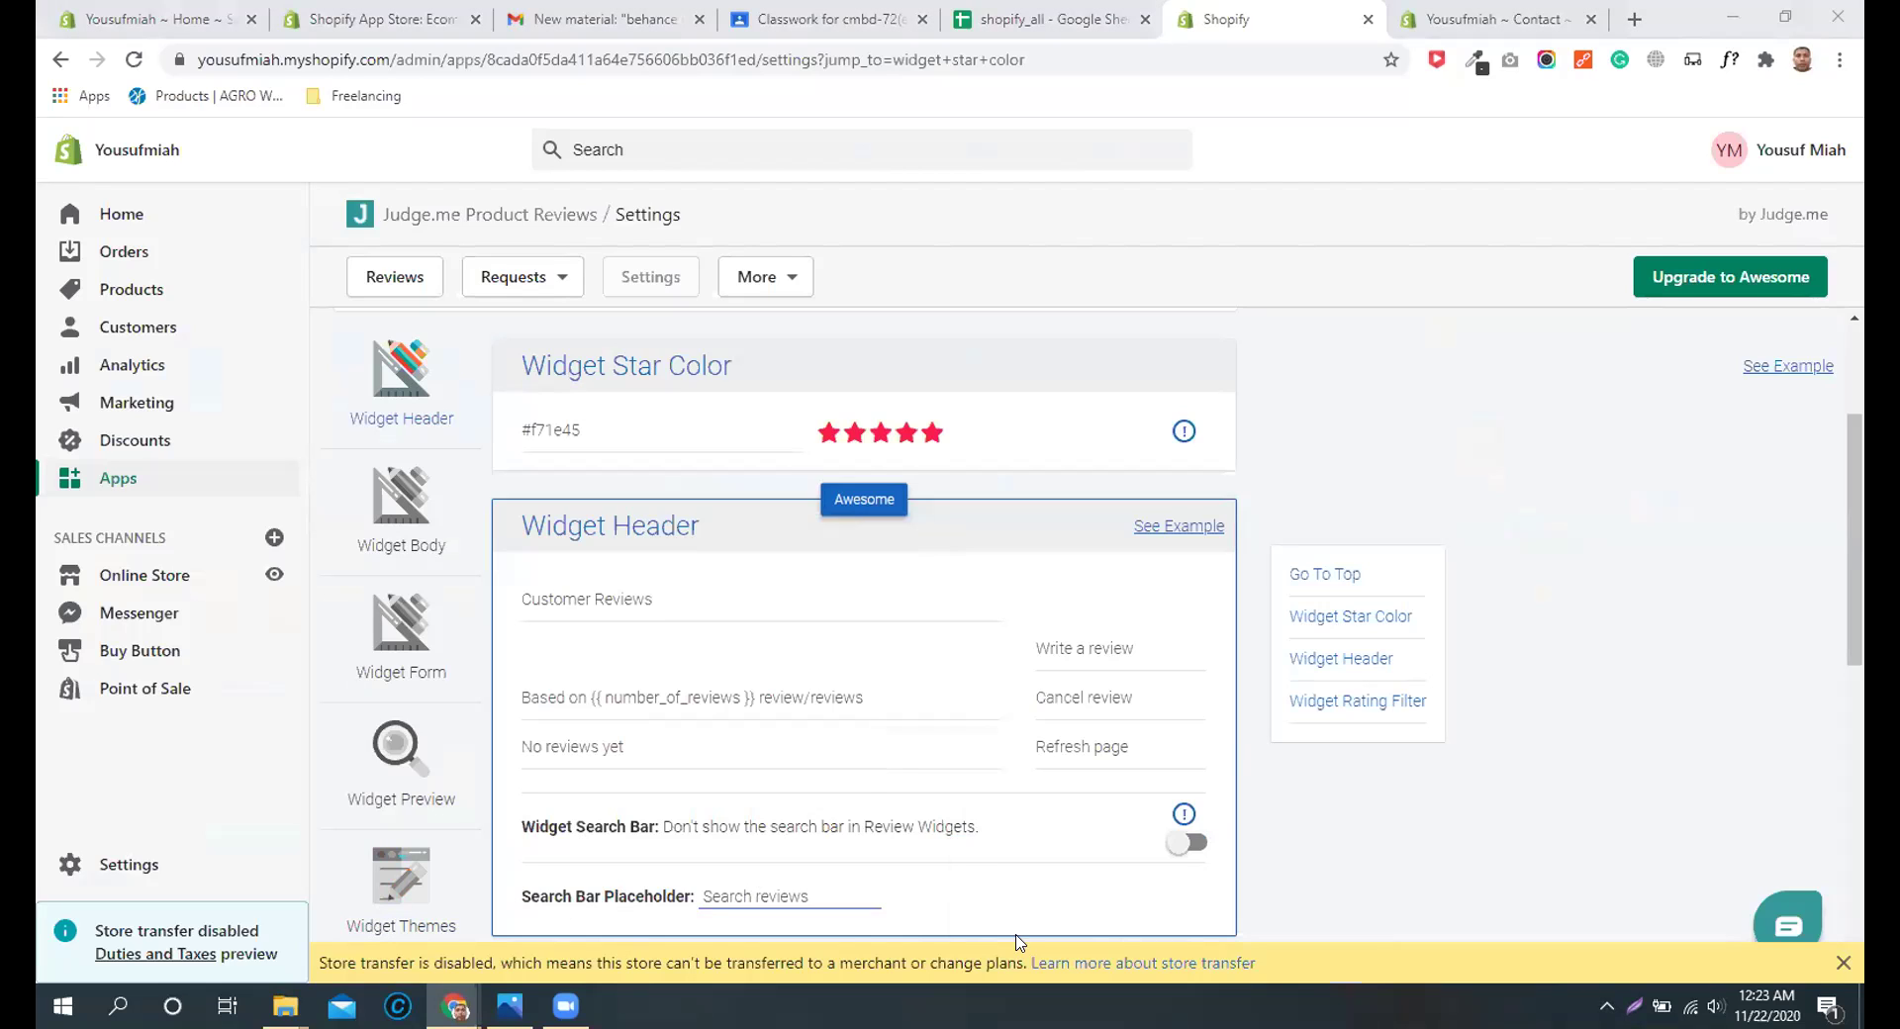
left_click(1363, 891)
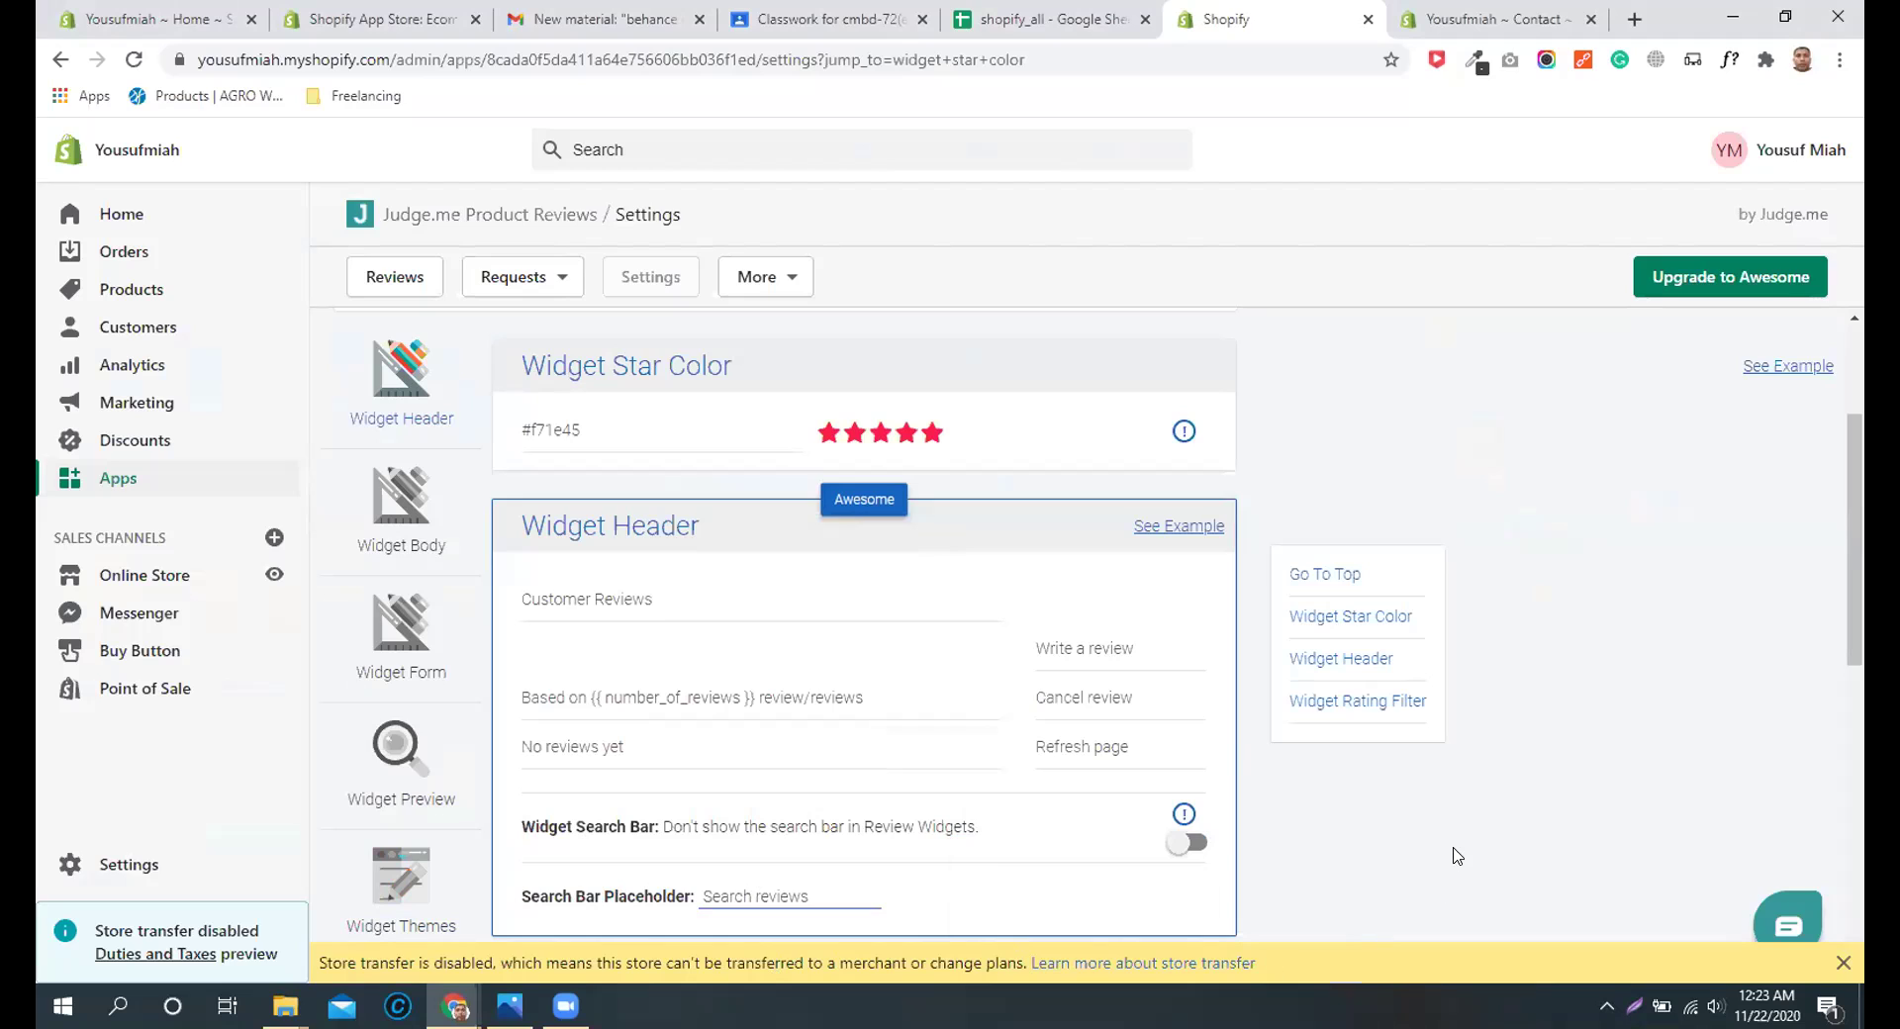
left_click(565, 1005)
Step: Minimize Chrome and refresh the desktop from its right-click menu
left_click(1732, 17)
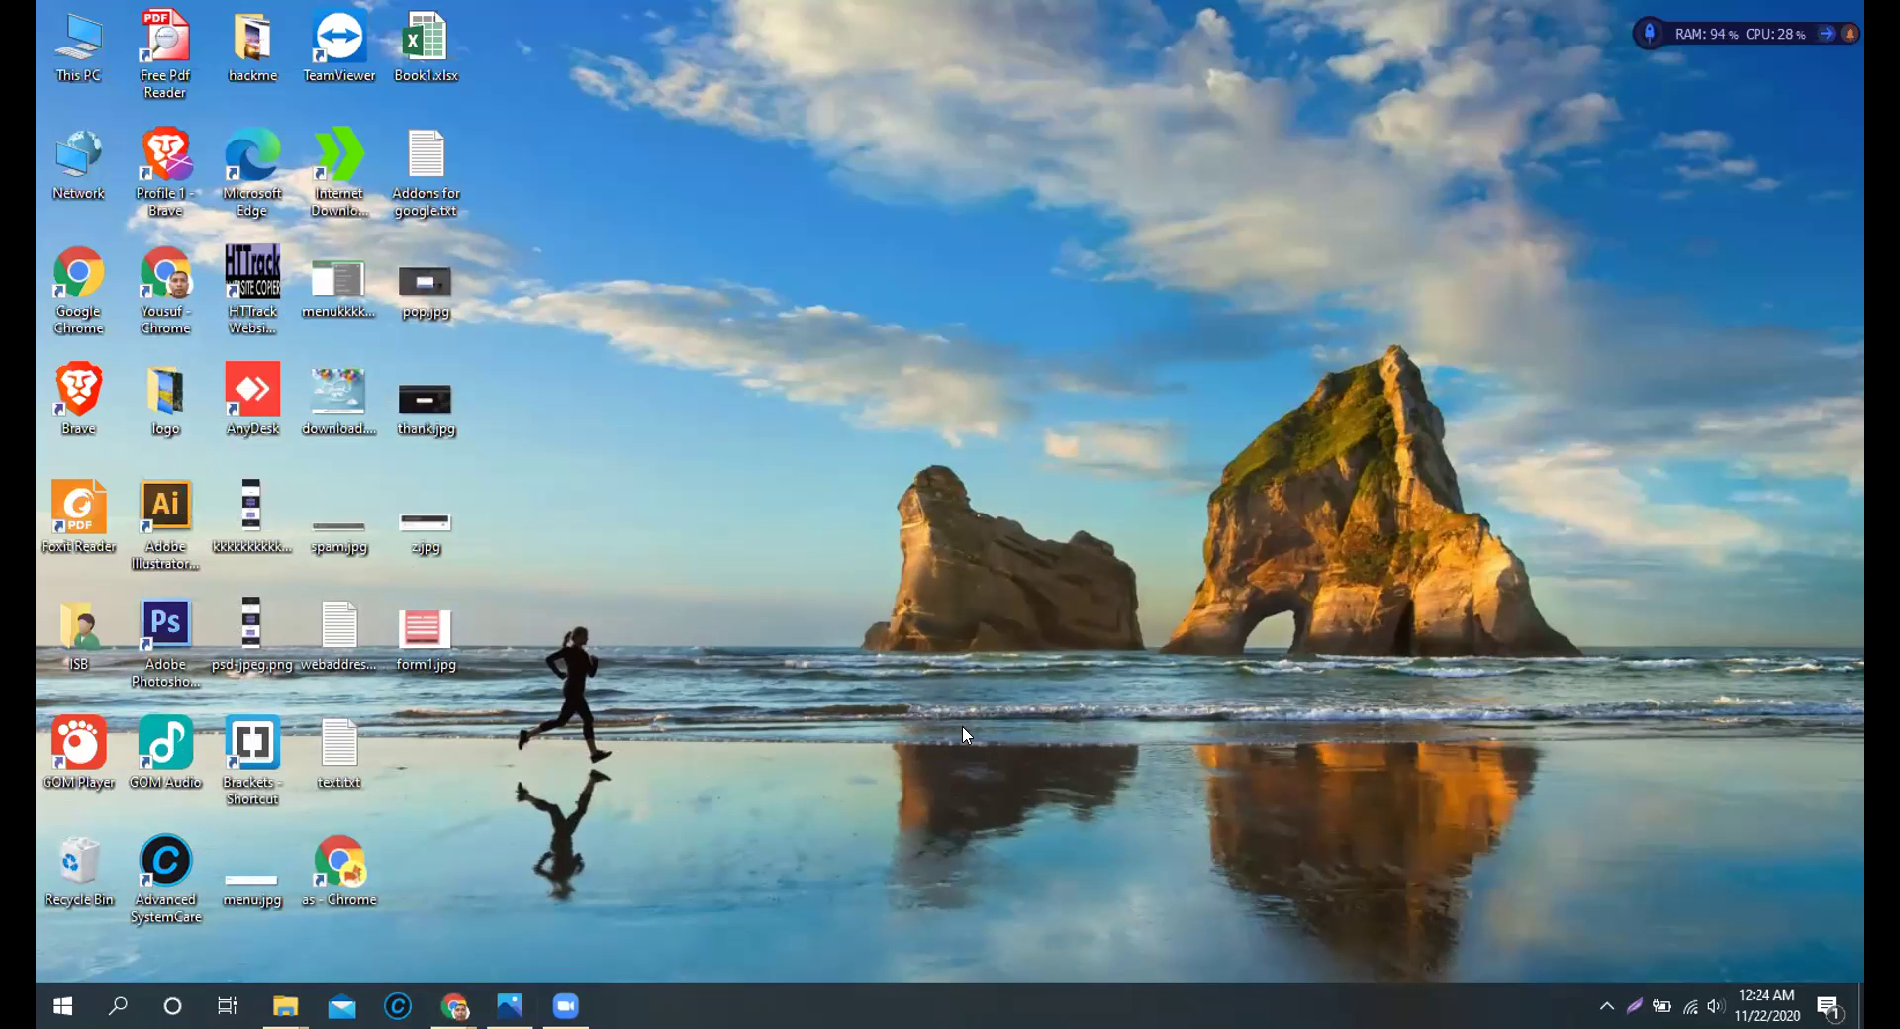
right_click(966, 388)
left_click(1074, 452)
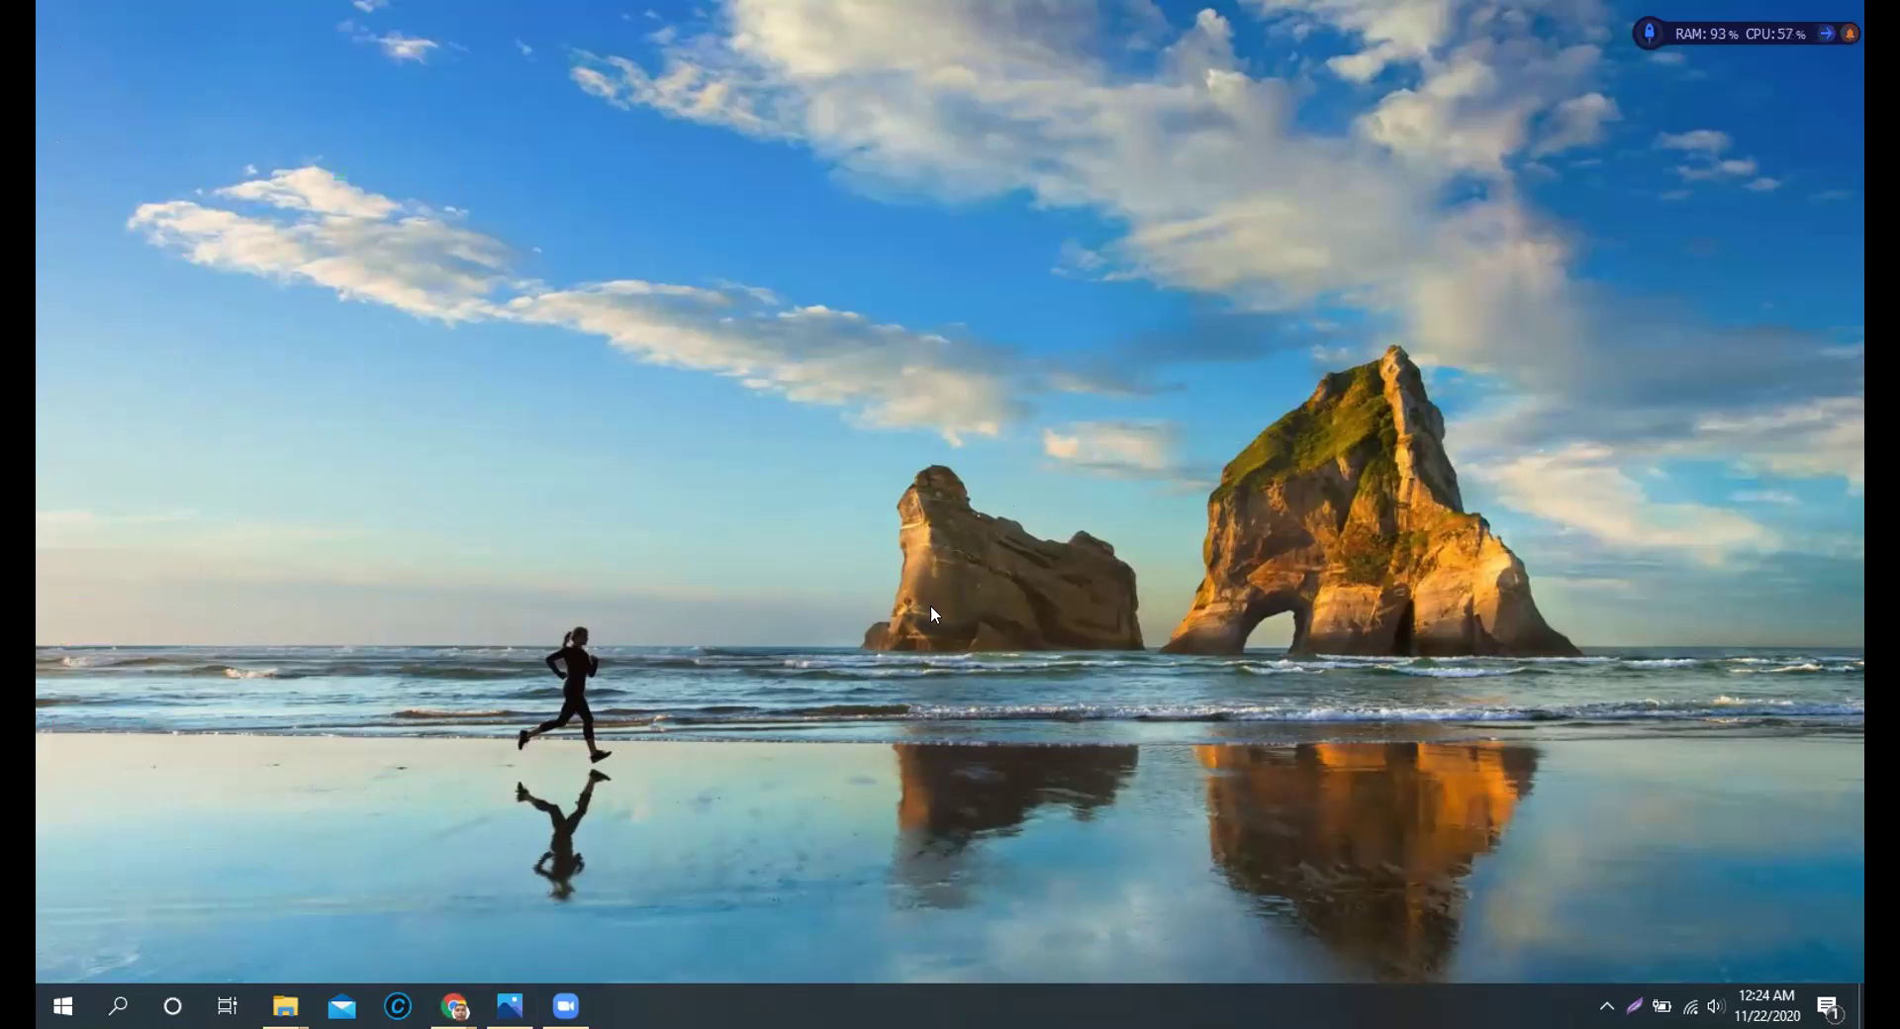
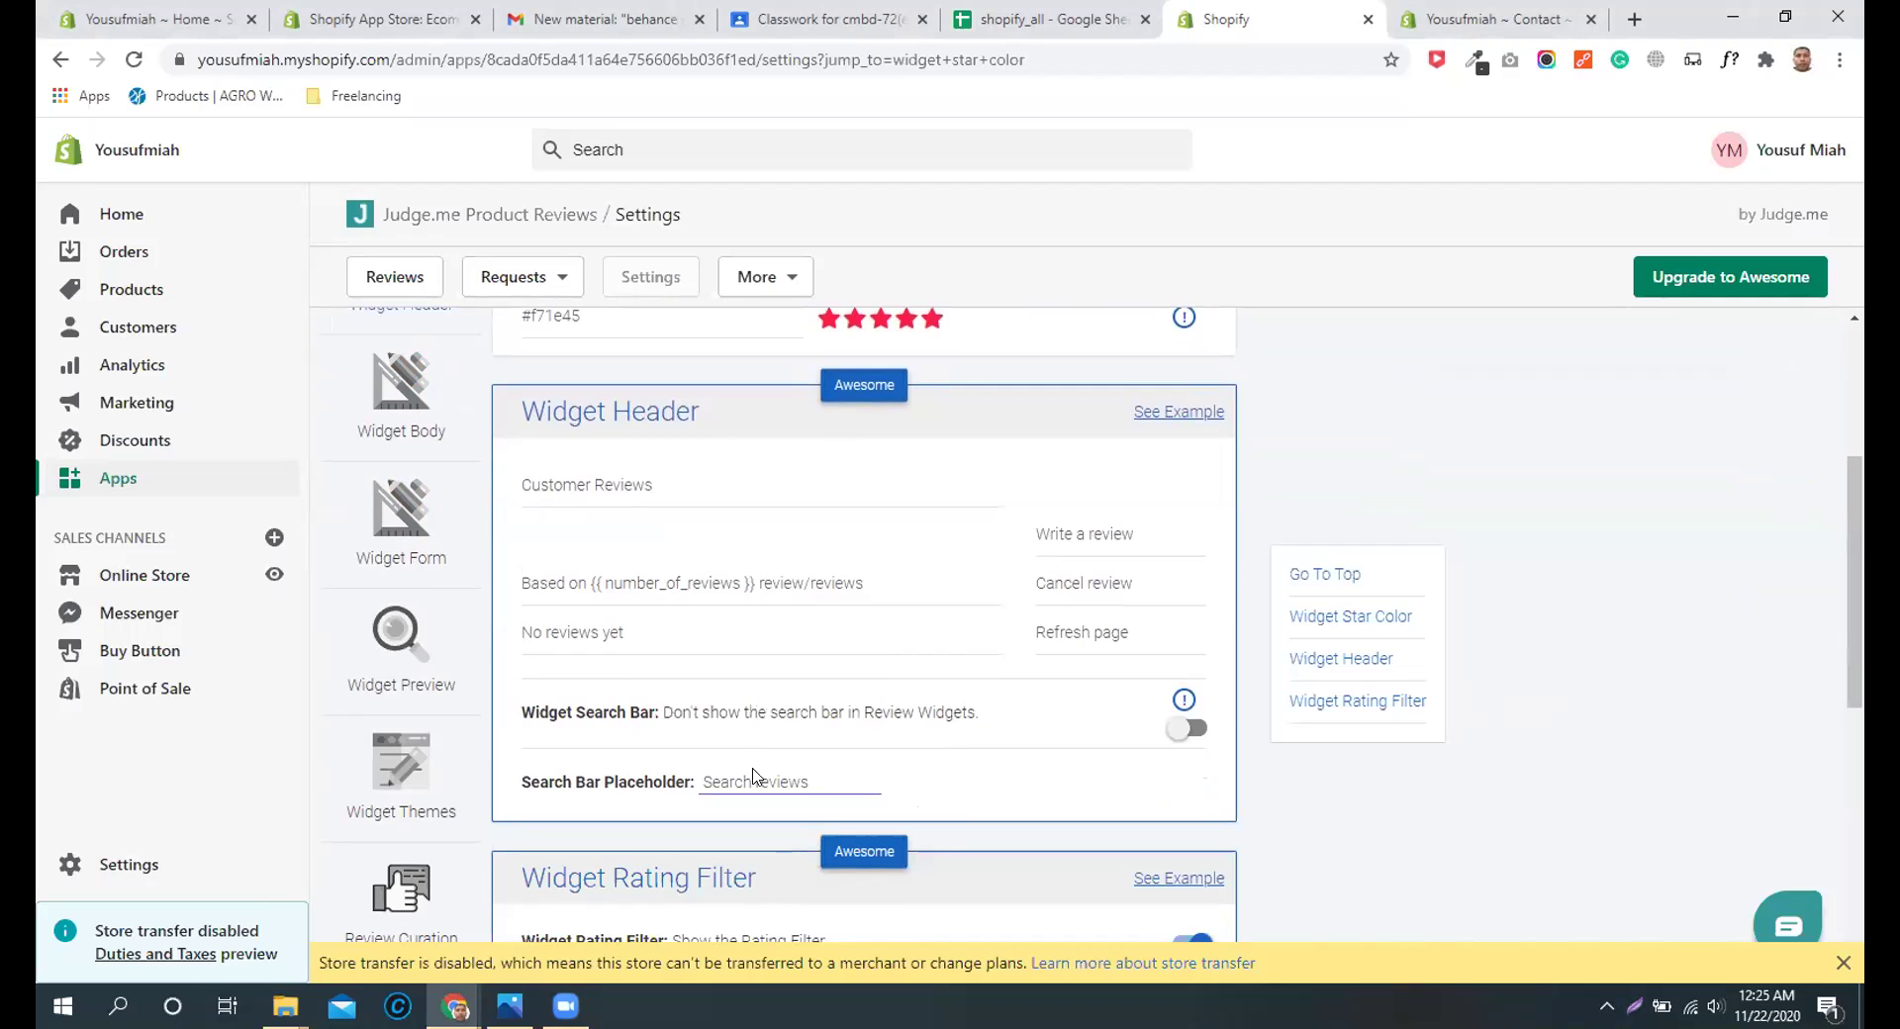
Step: Open the 2020 Autumn Men Shirt Button Corduroy Blouse from the Products list
scroll(752, 775, "up", 4)
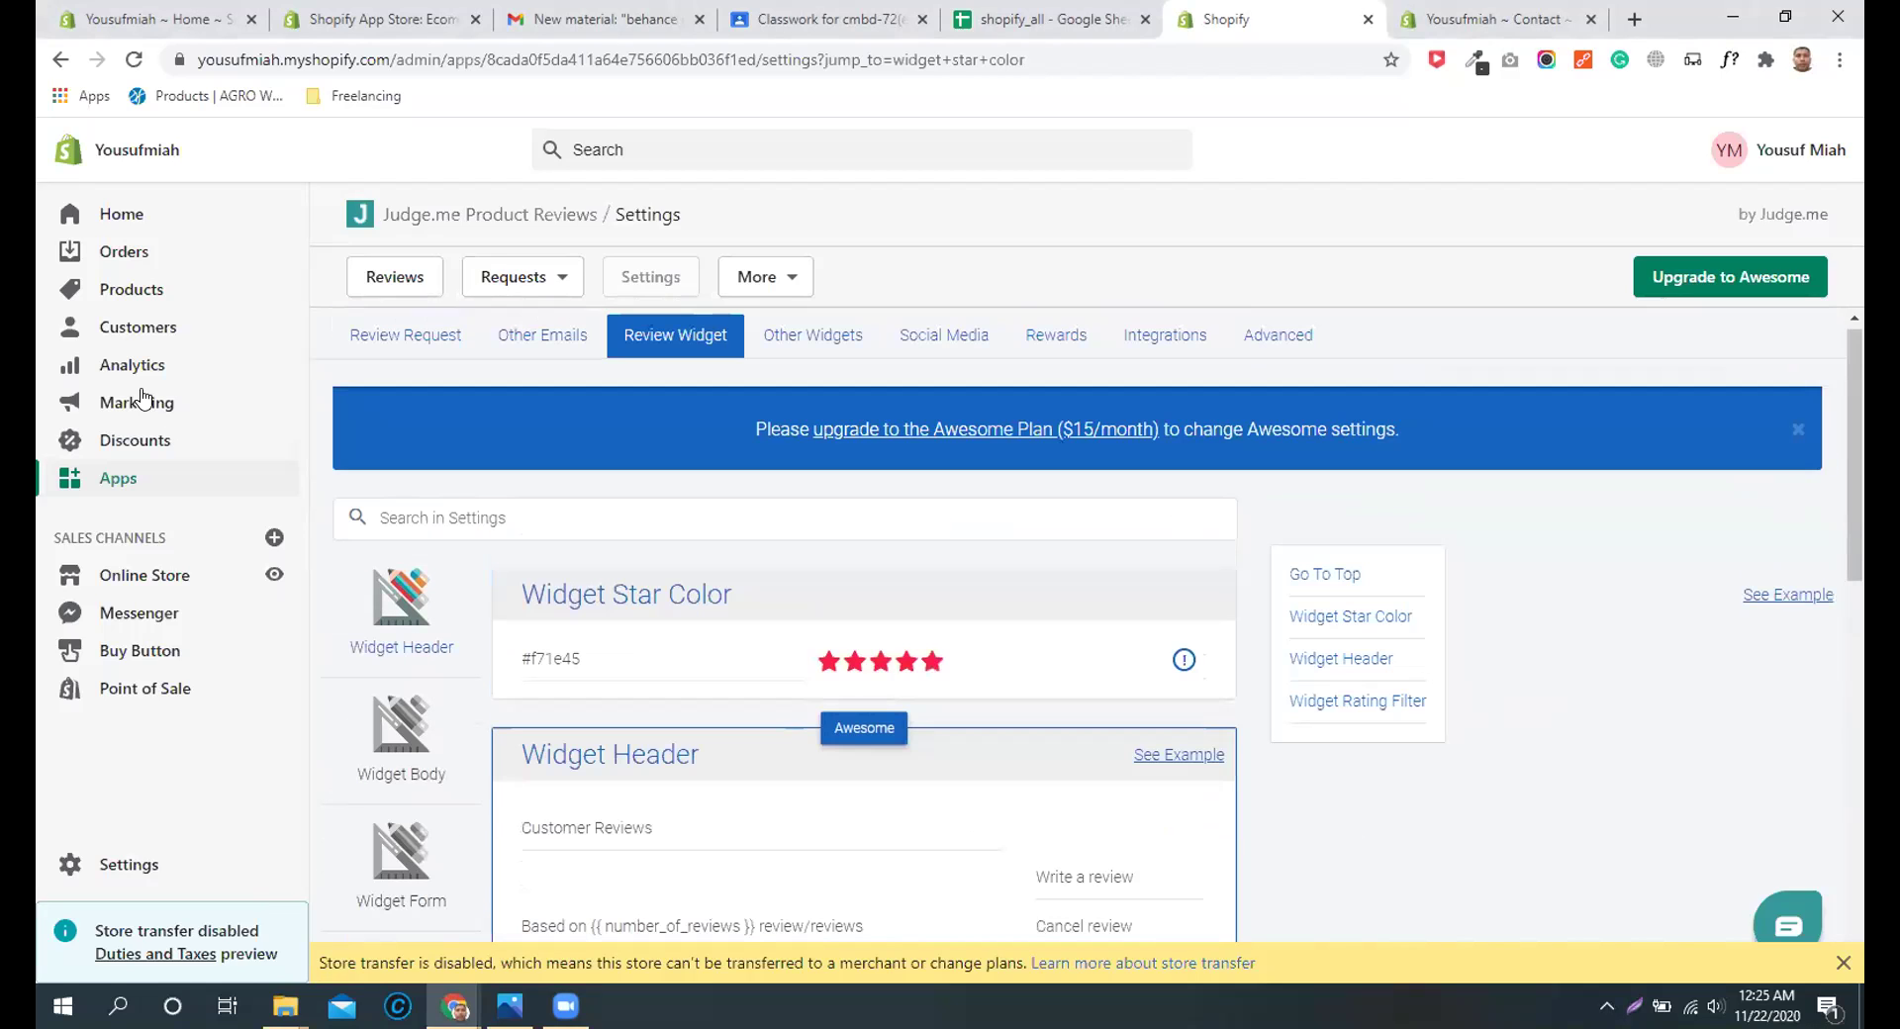
left_click(126, 289)
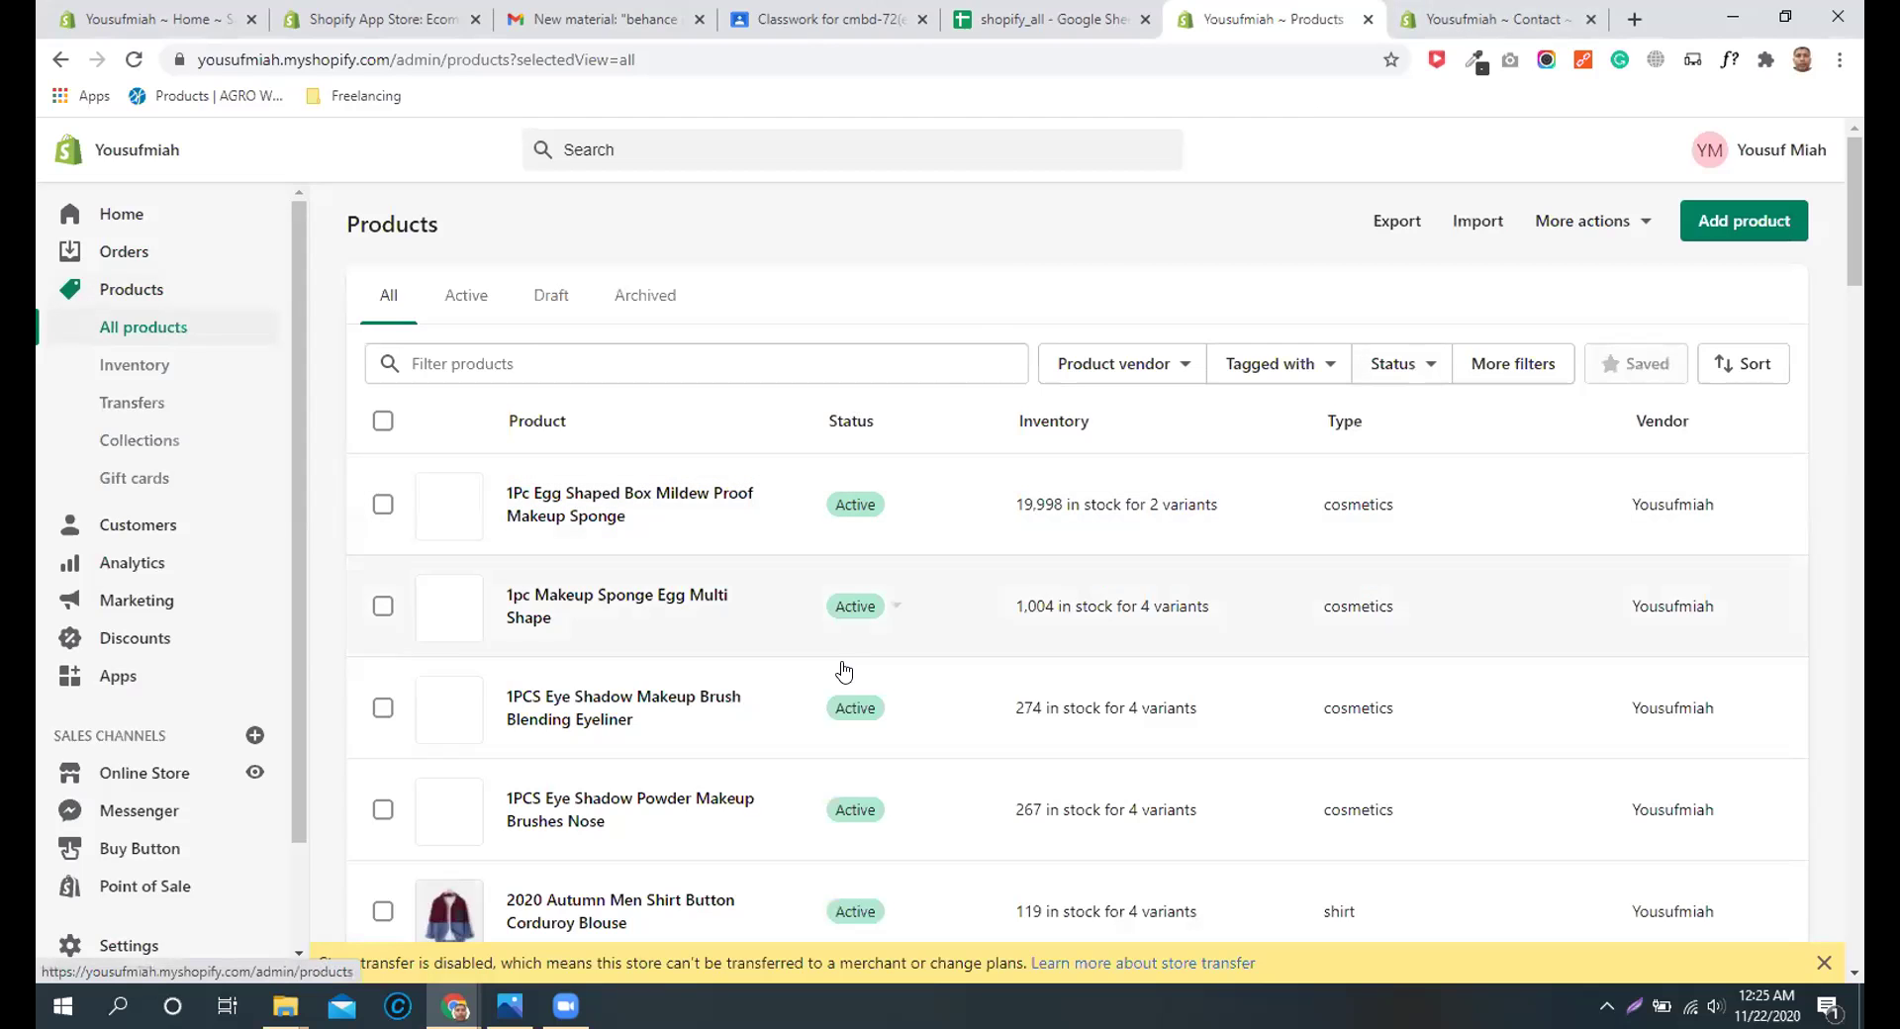
scroll(726, 693, "down", 5)
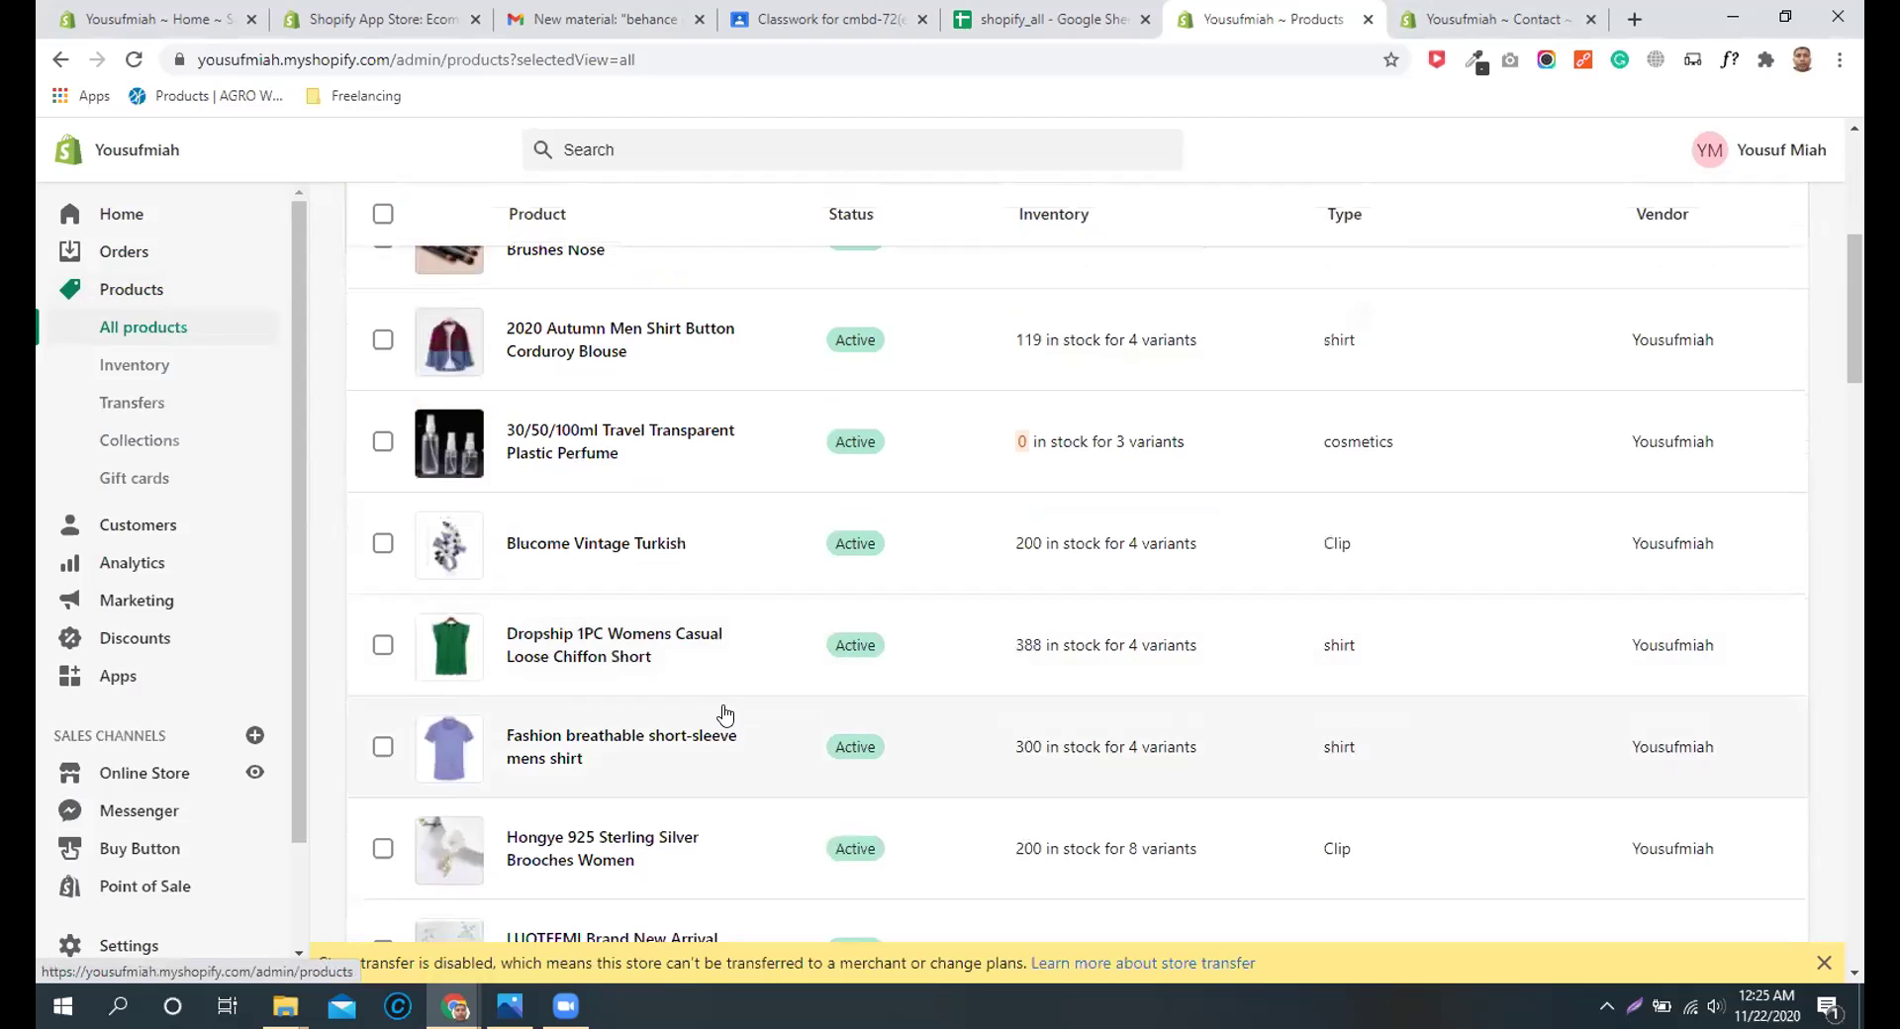
left_click(581, 328)
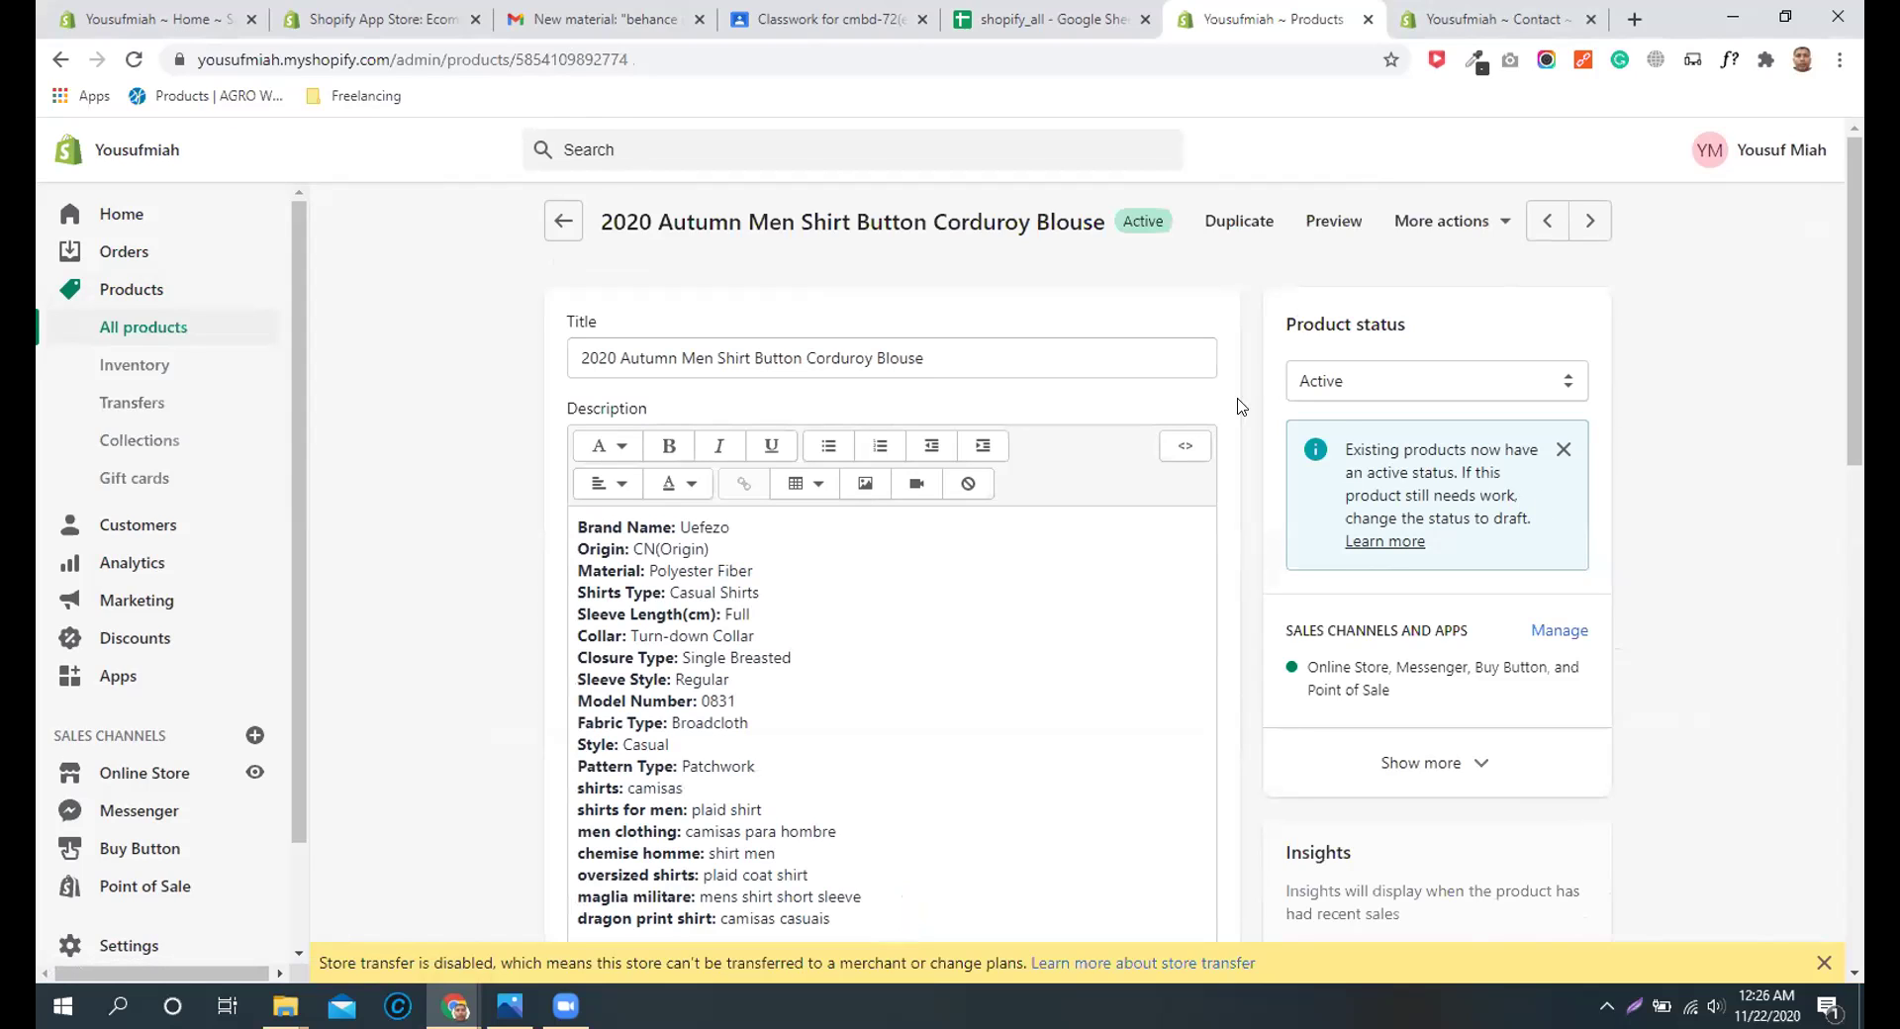
Step: Preview the corduroy blouse on the storefront and scroll through its page
left_click(1342, 229)
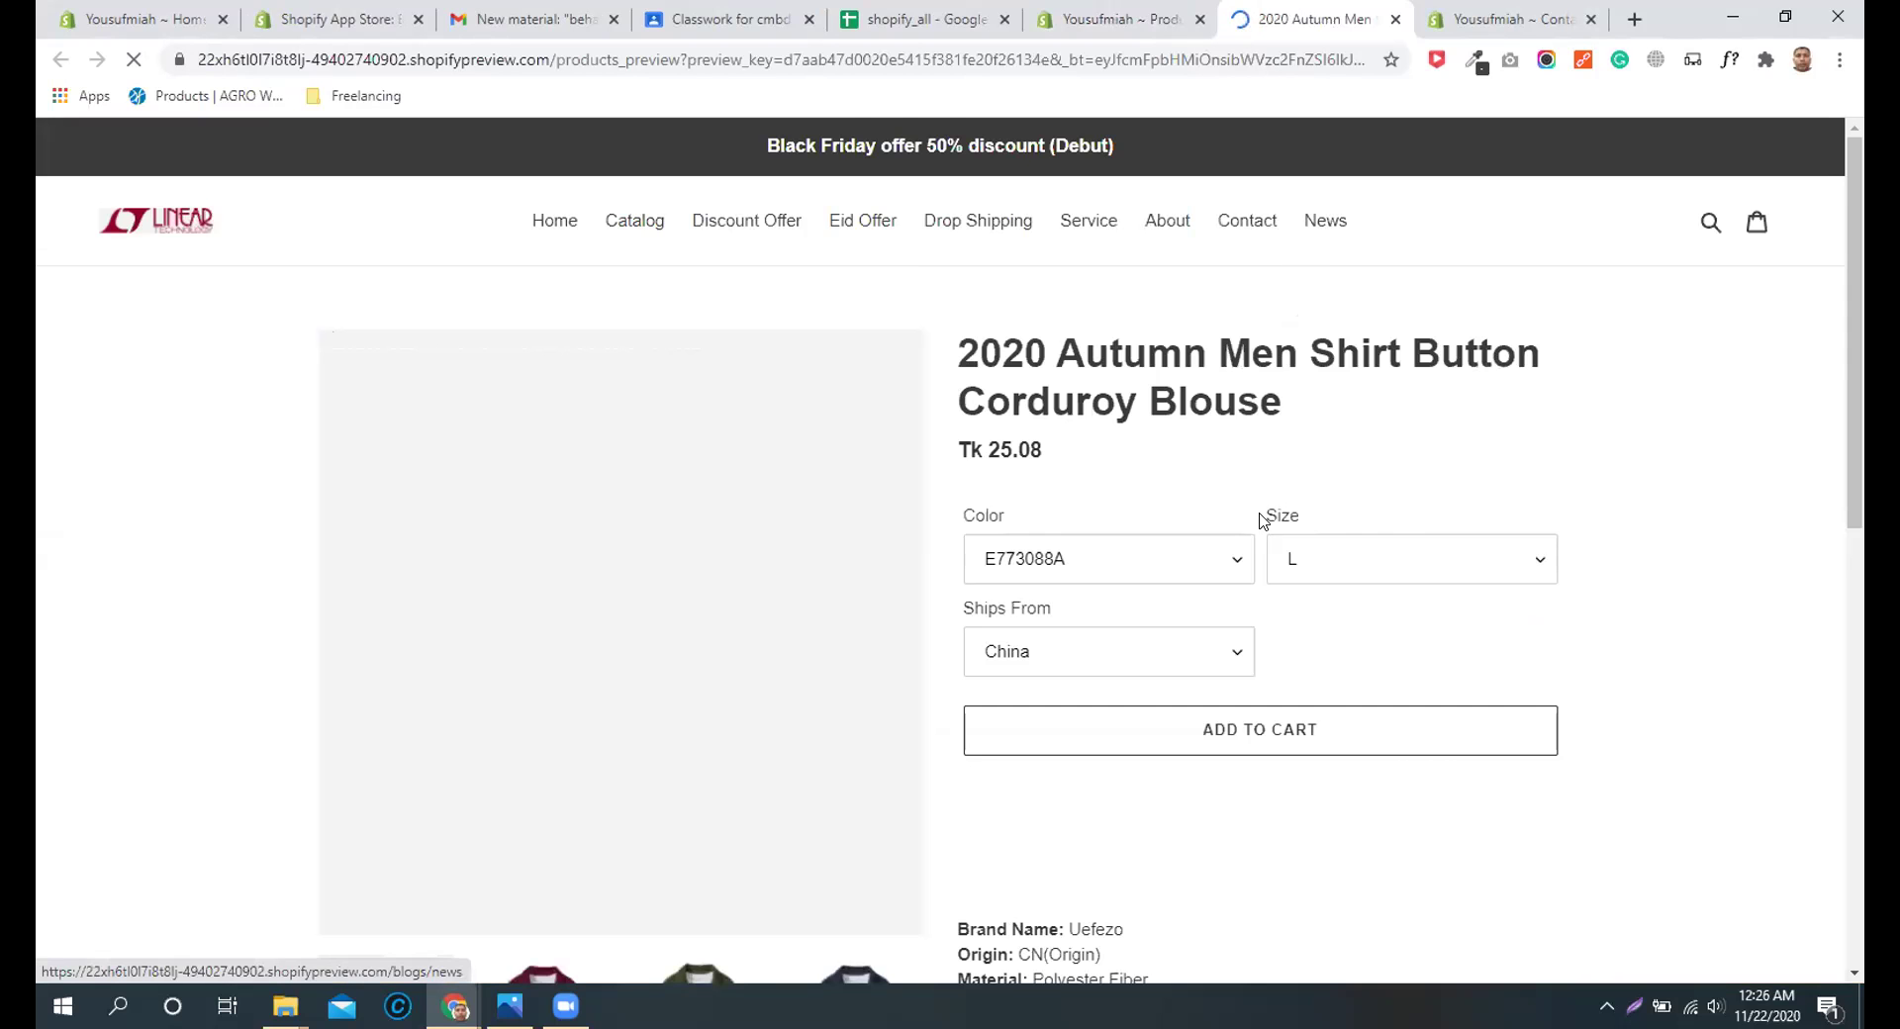
scroll(1263, 522, "down", 3)
scroll(1262, 522, "down", 5)
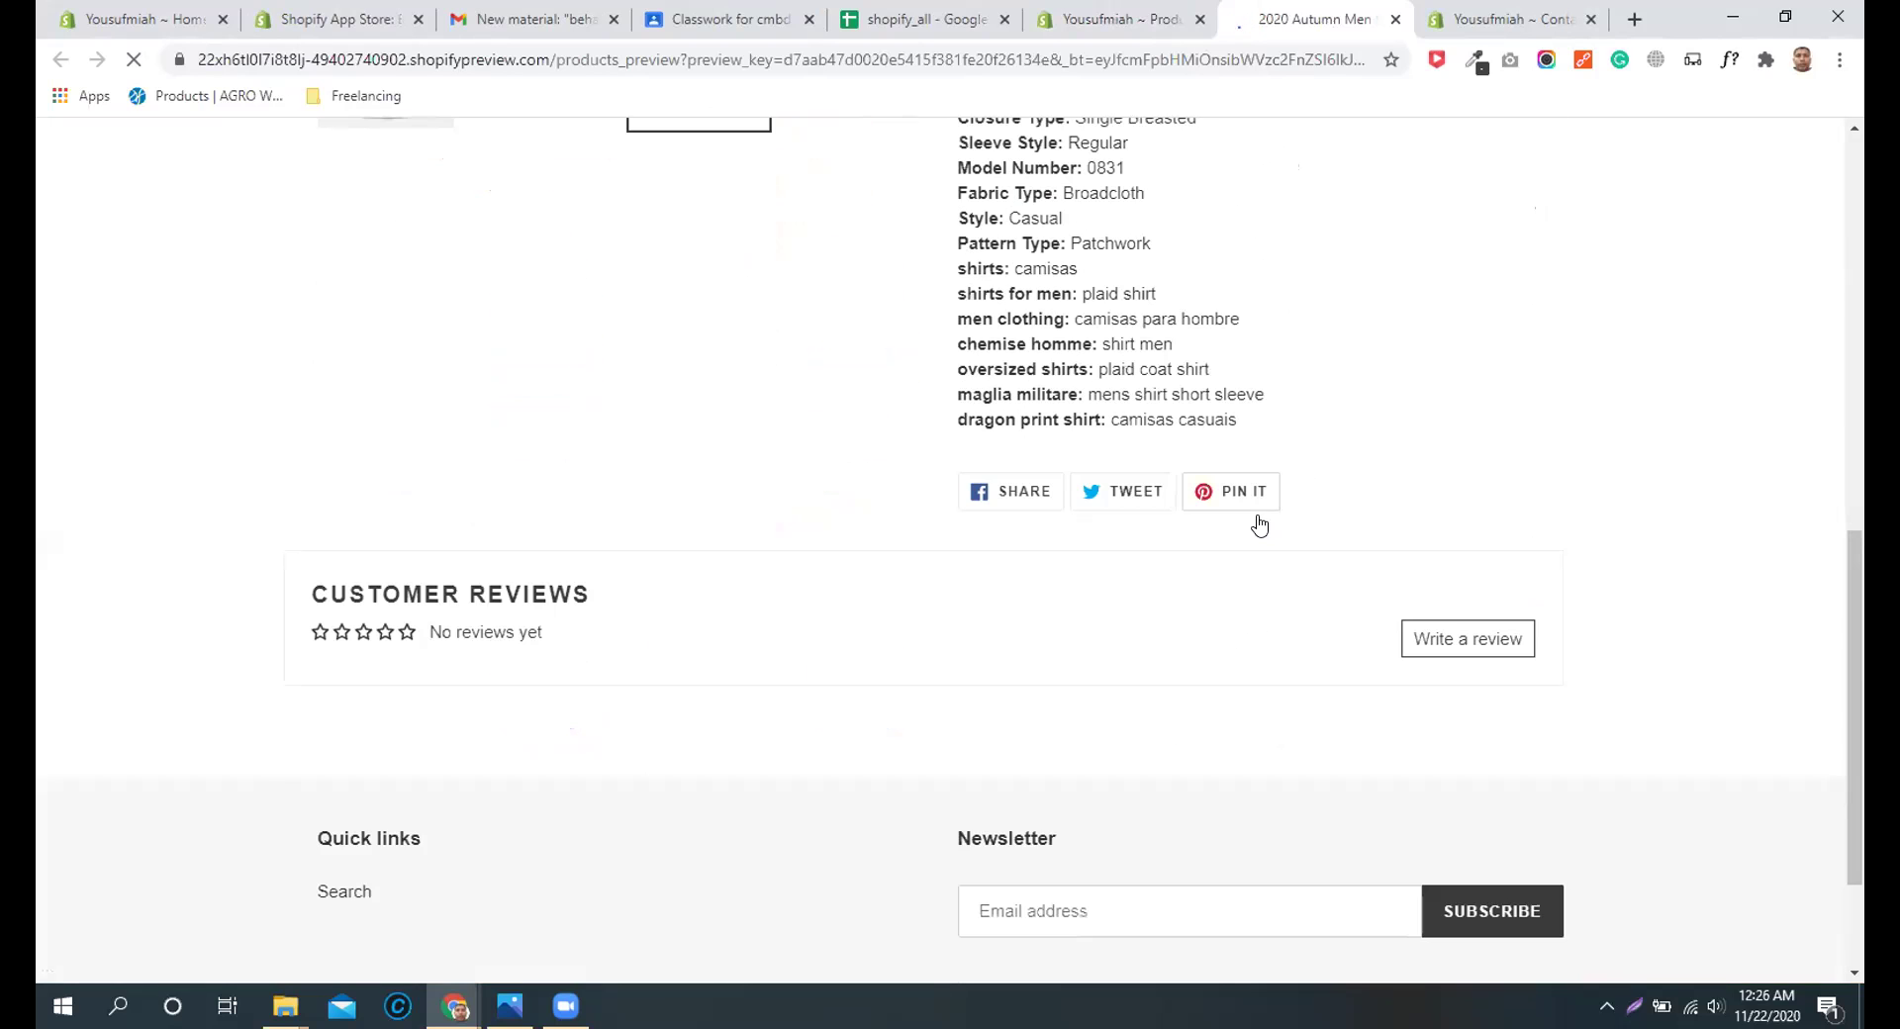
scroll(1262, 522, "down", 2)
scroll(1255, 522, "up", 2)
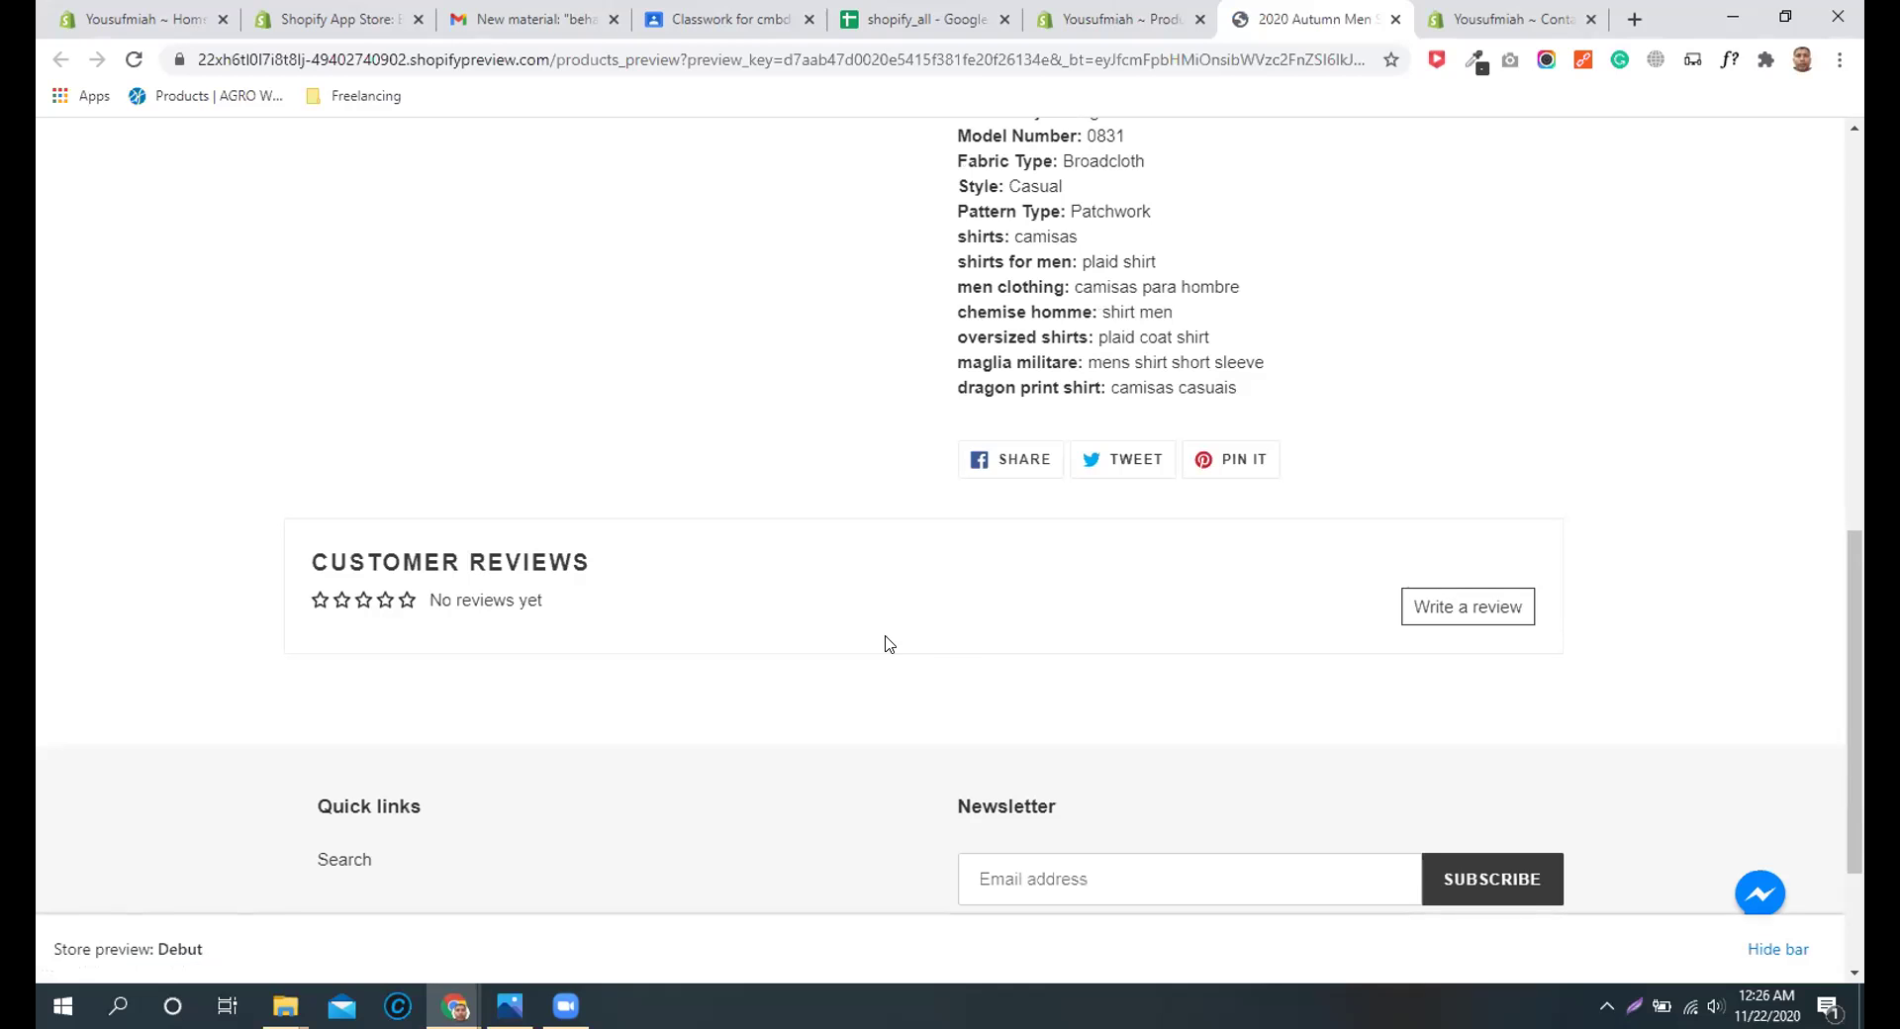
Step: Close the Contact page tab and the old storefront preview, dismissing the newsletter popup
left_click(1444, 25)
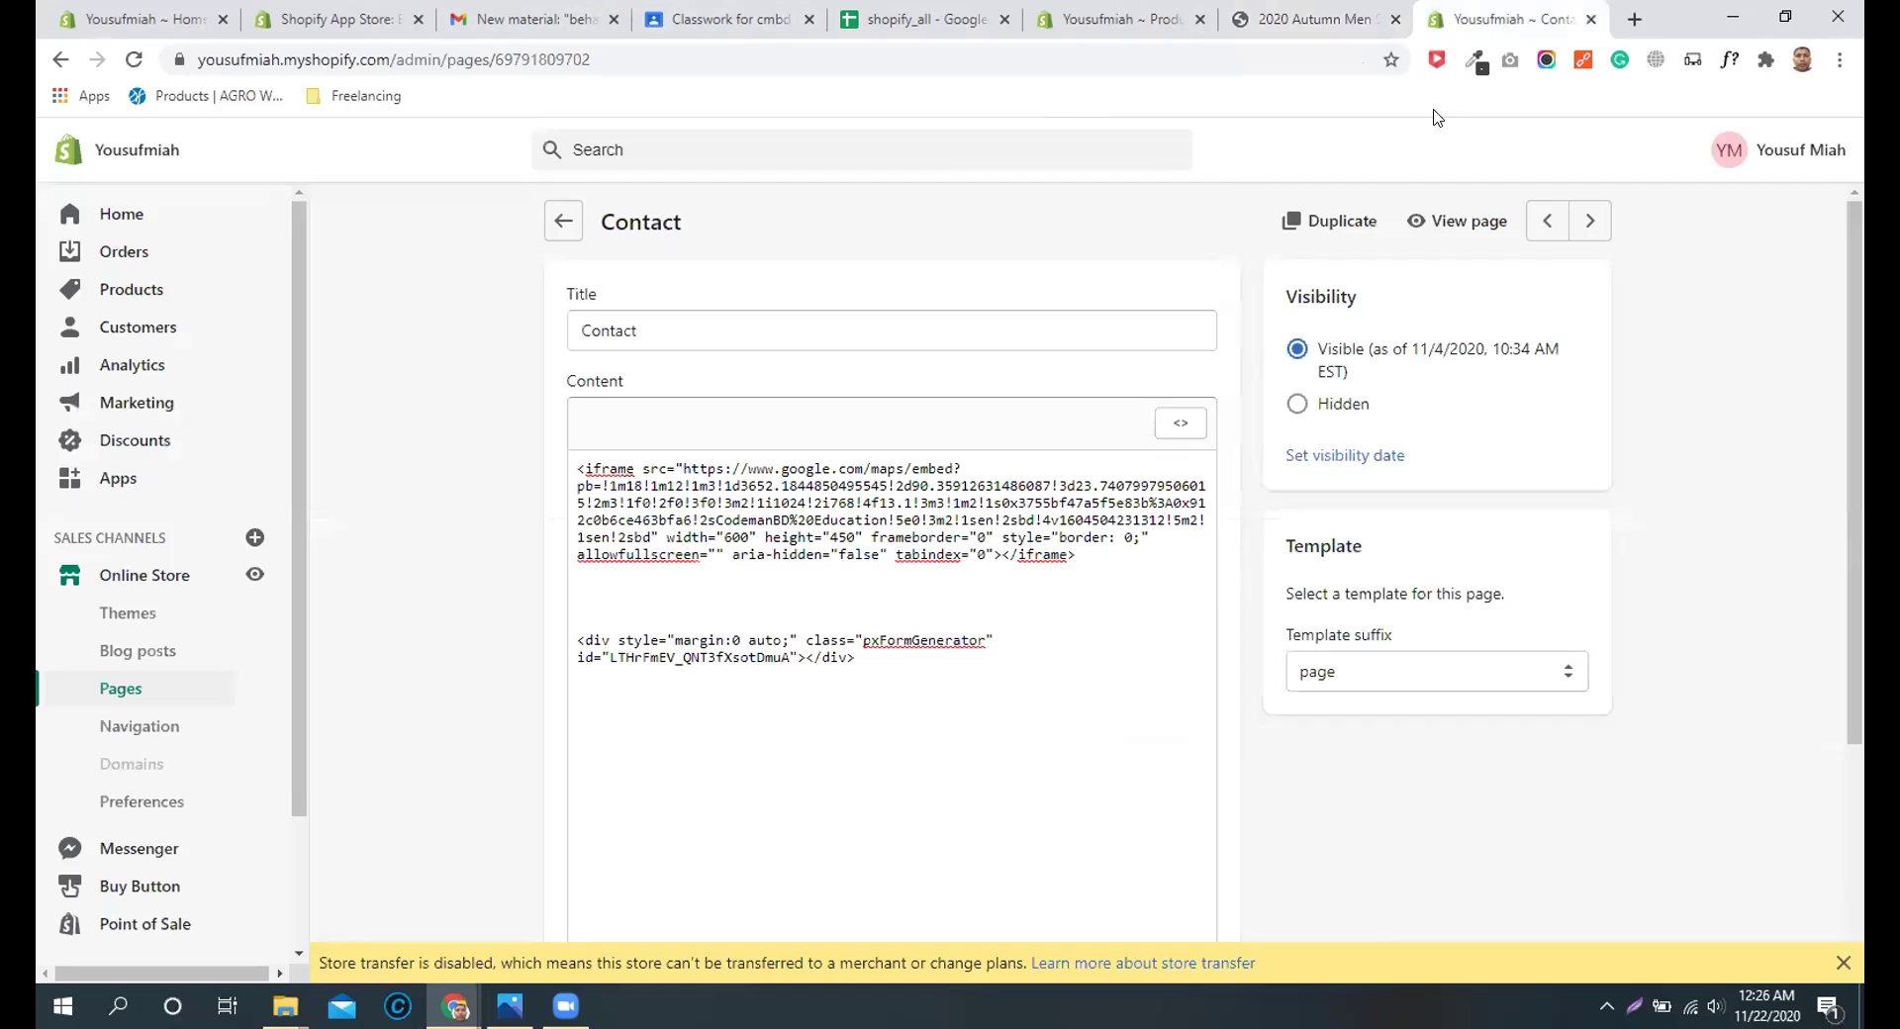
left_click(1589, 20)
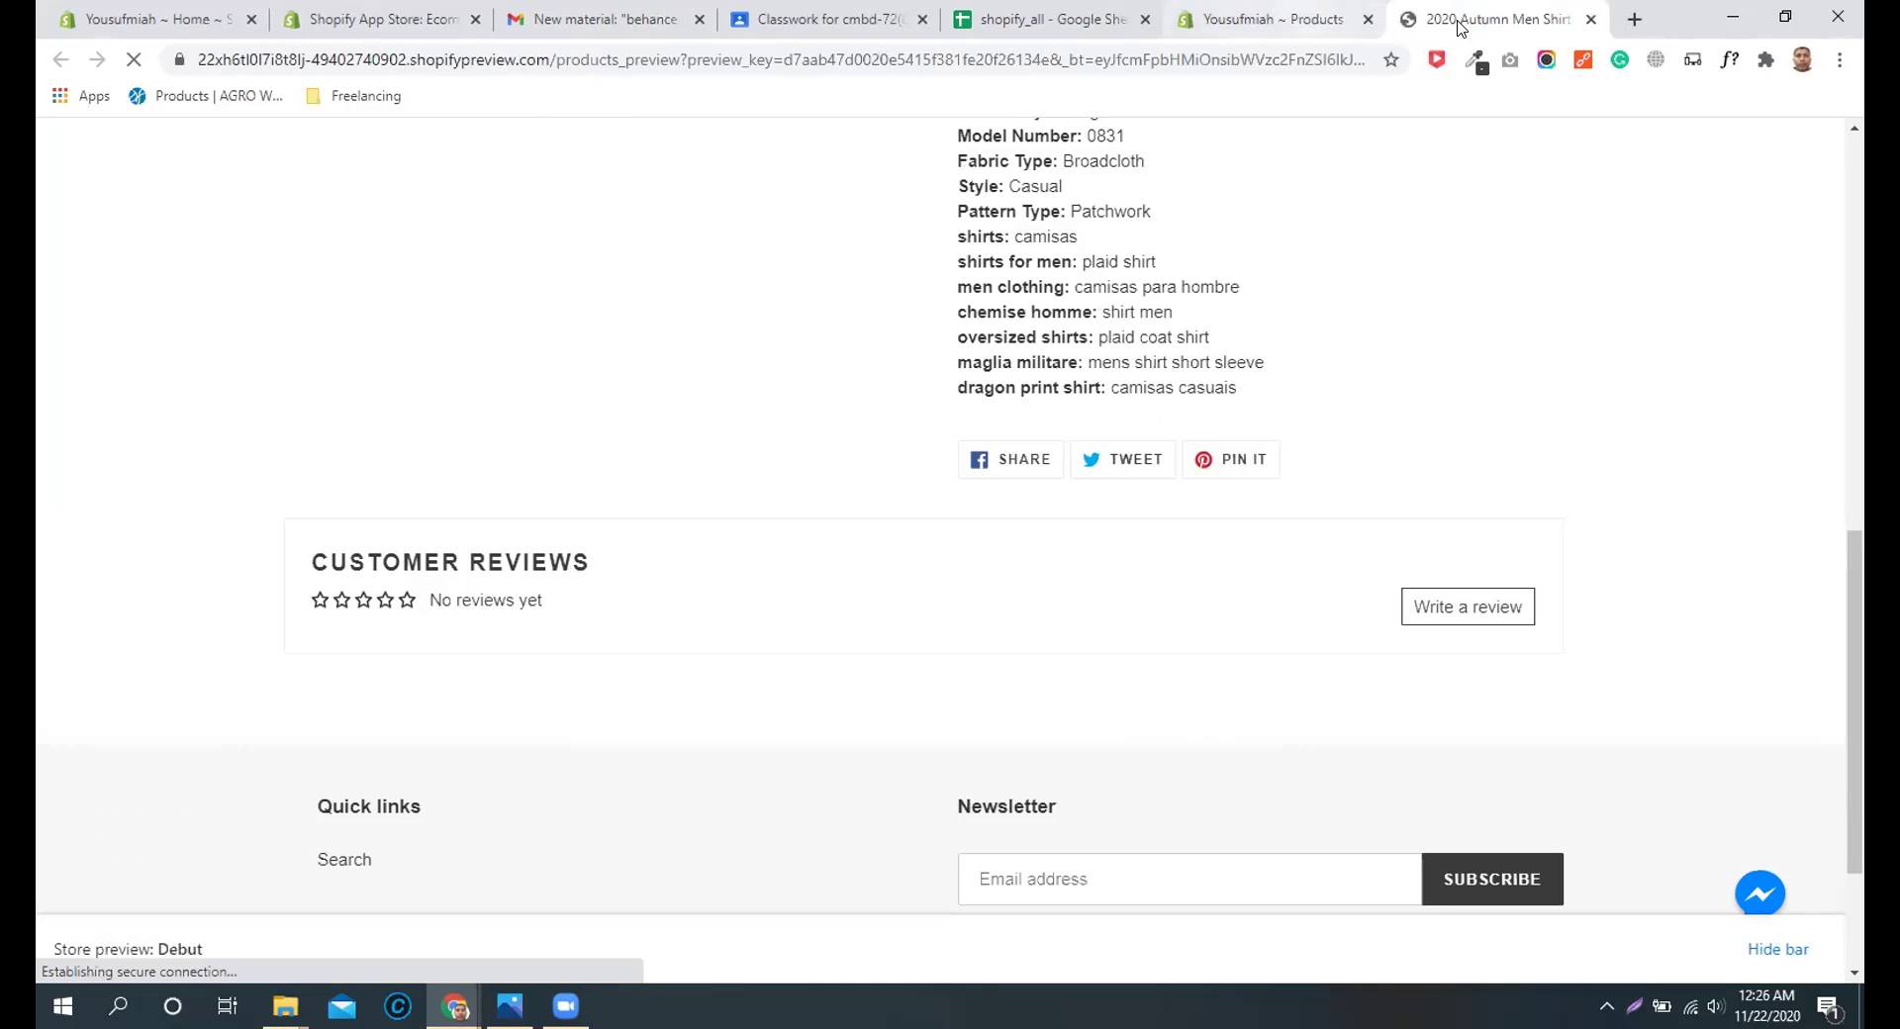
left_click(1241, 22)
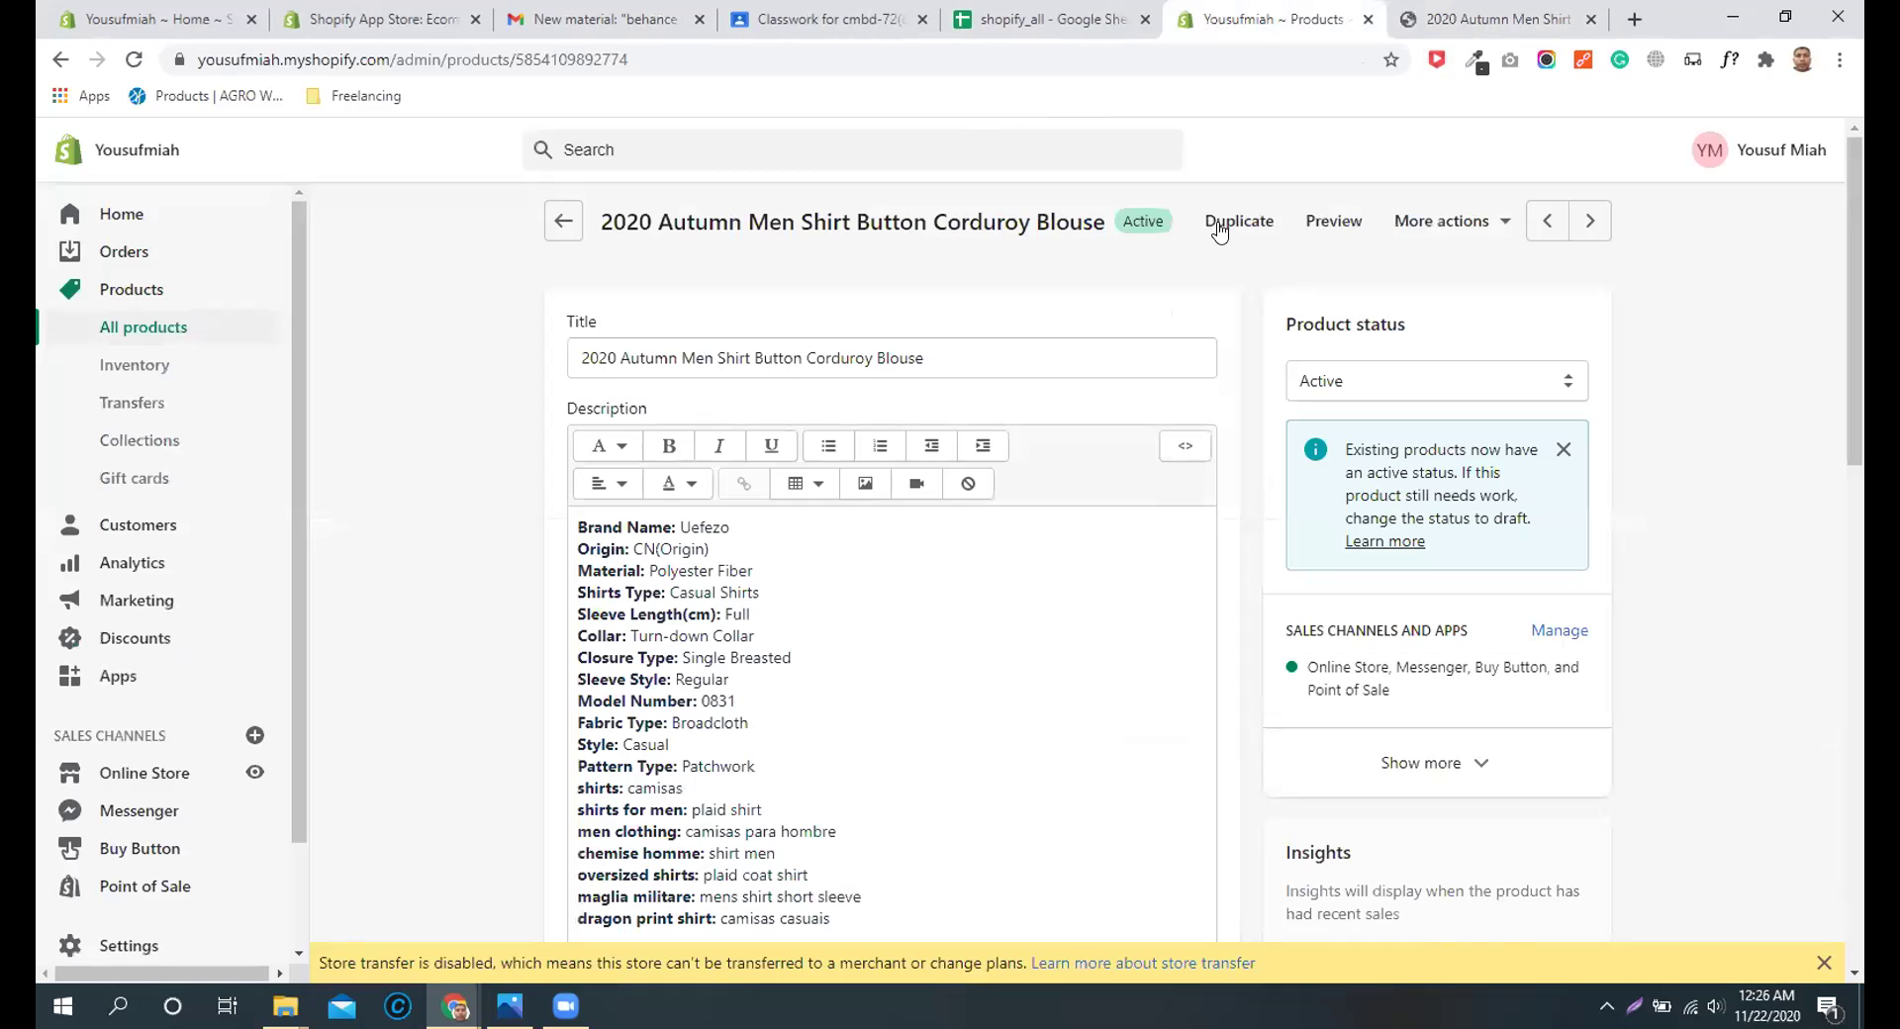
left_click(1494, 20)
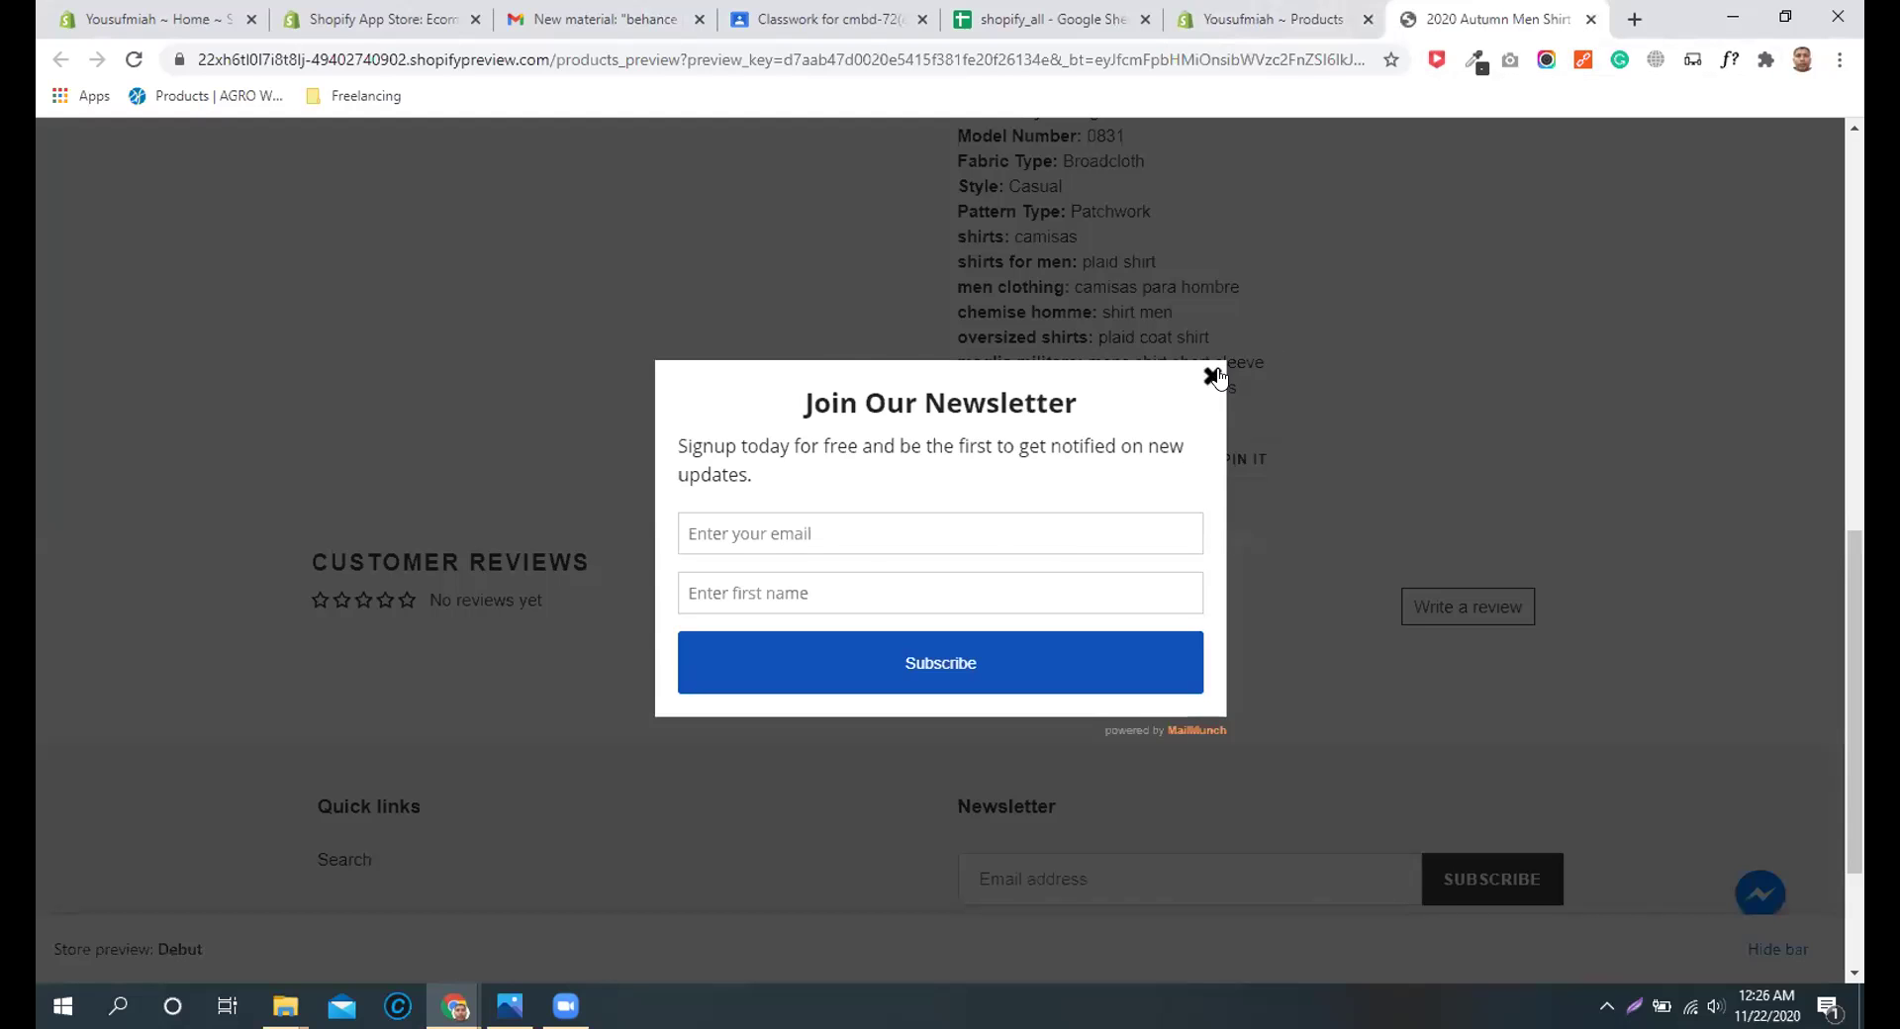
left_click(1211, 375)
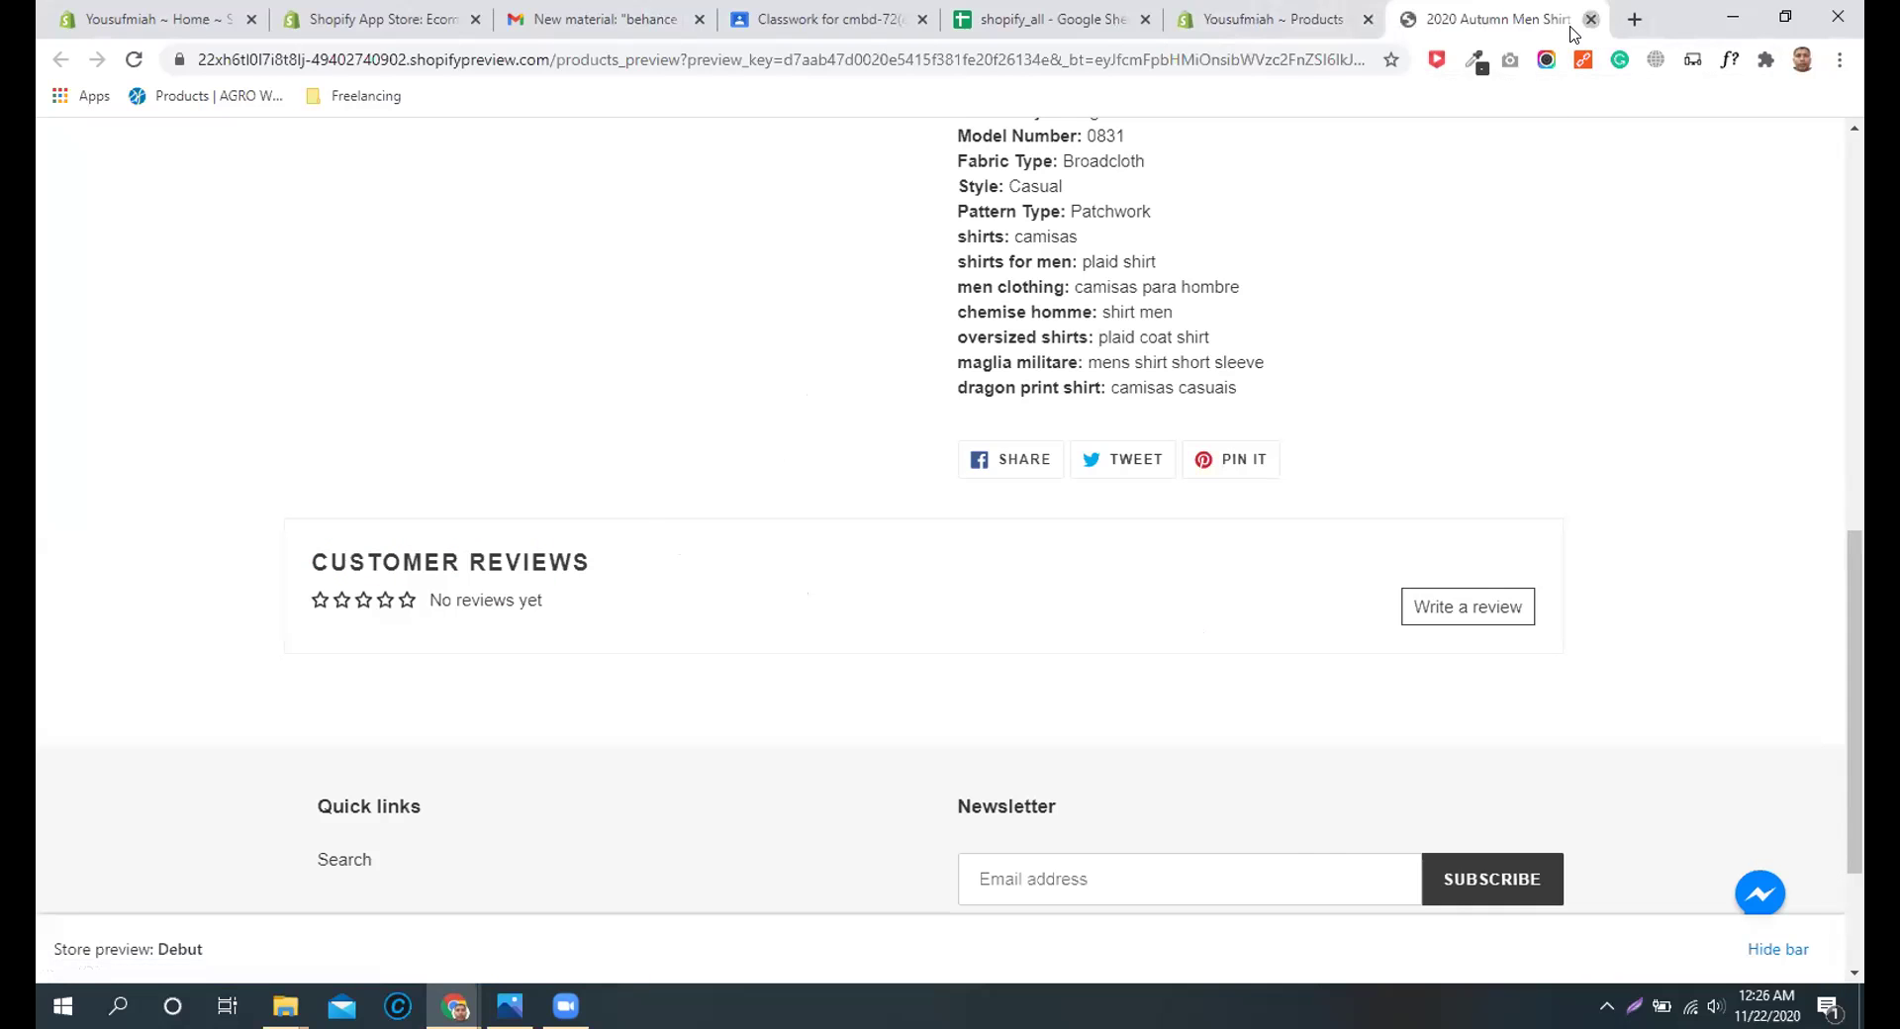
left_click(1590, 18)
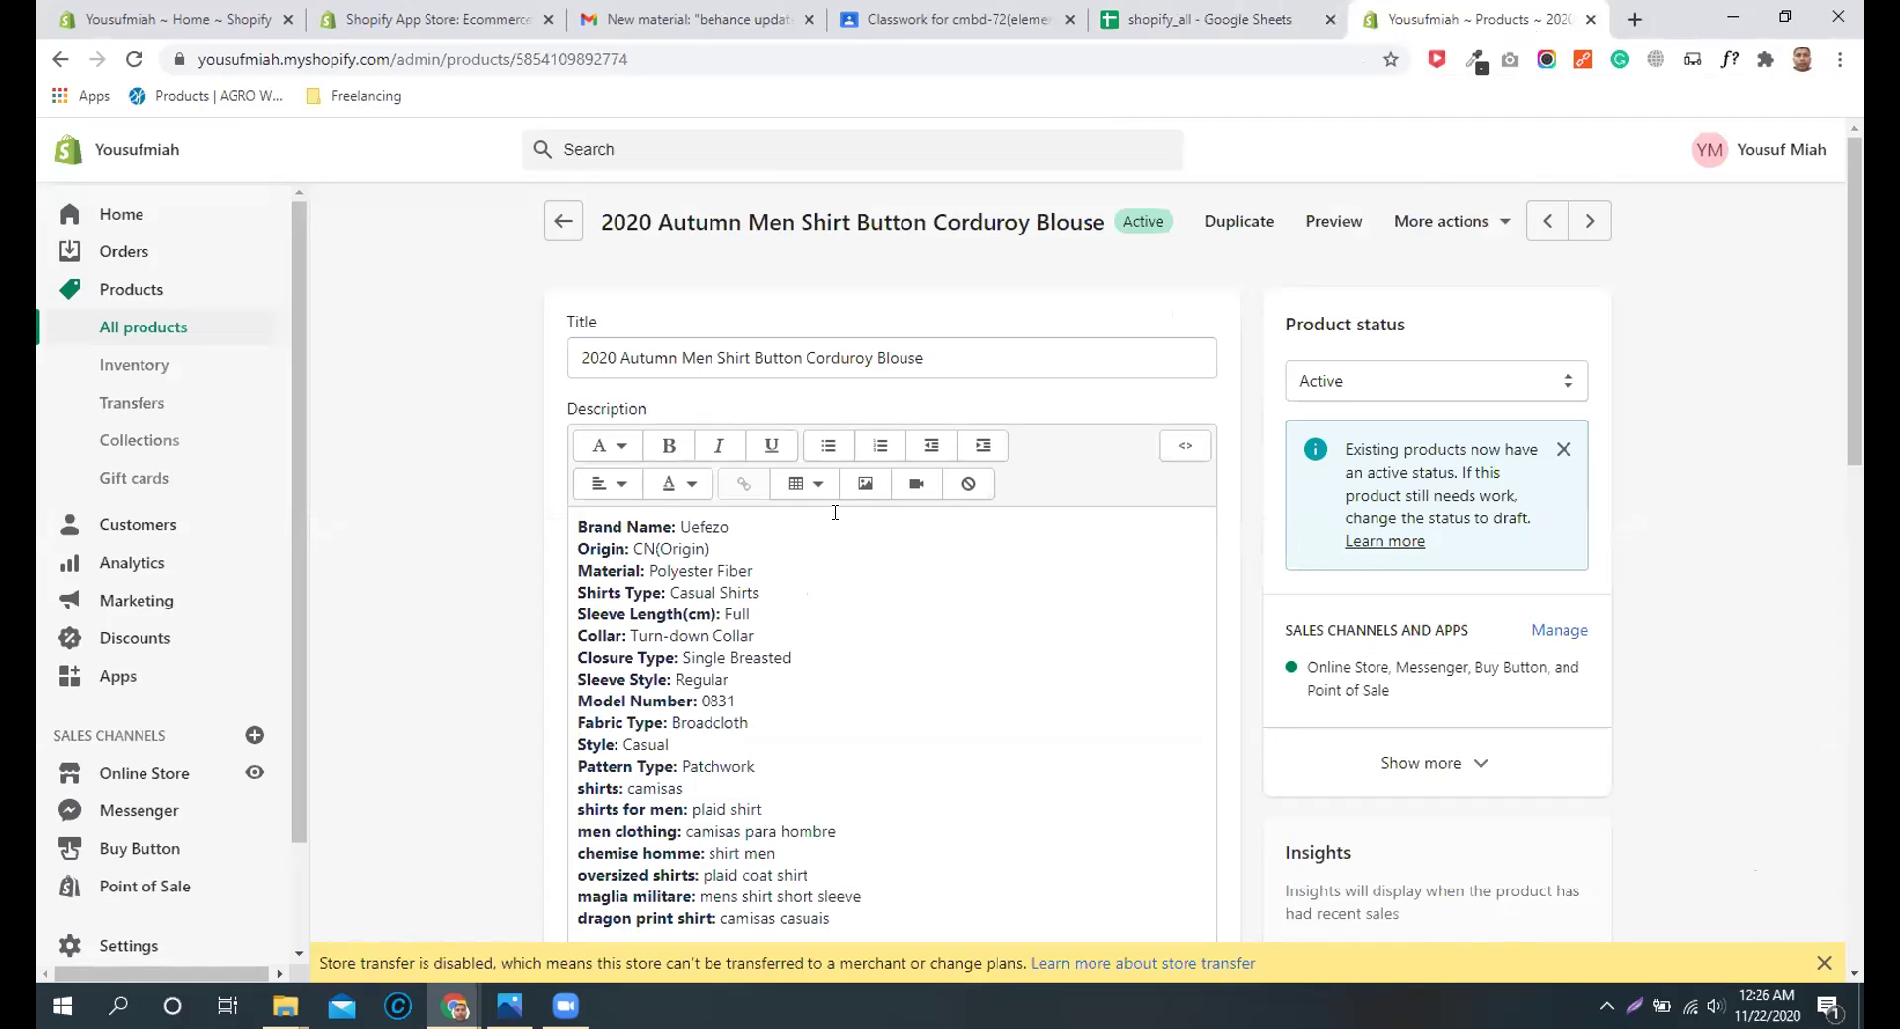
scroll(905, 509, "down", 7)
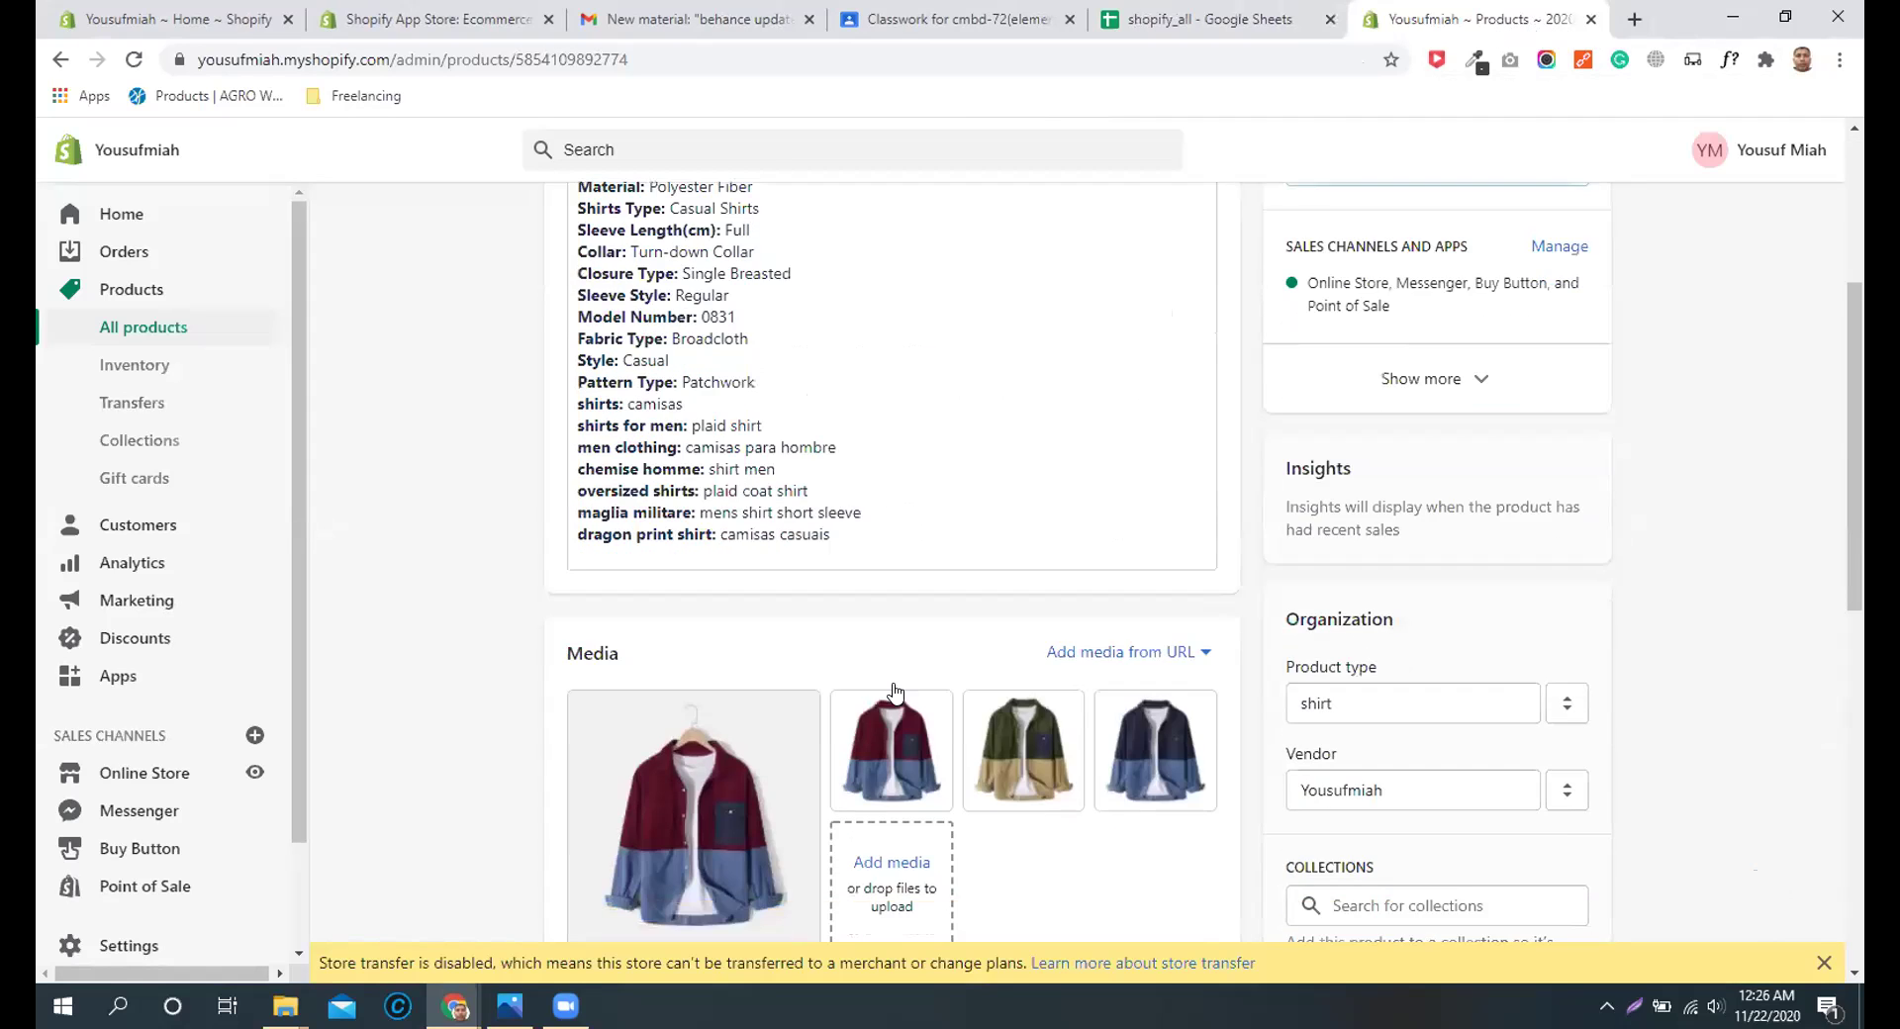
scroll(1000, 488, "up", 7)
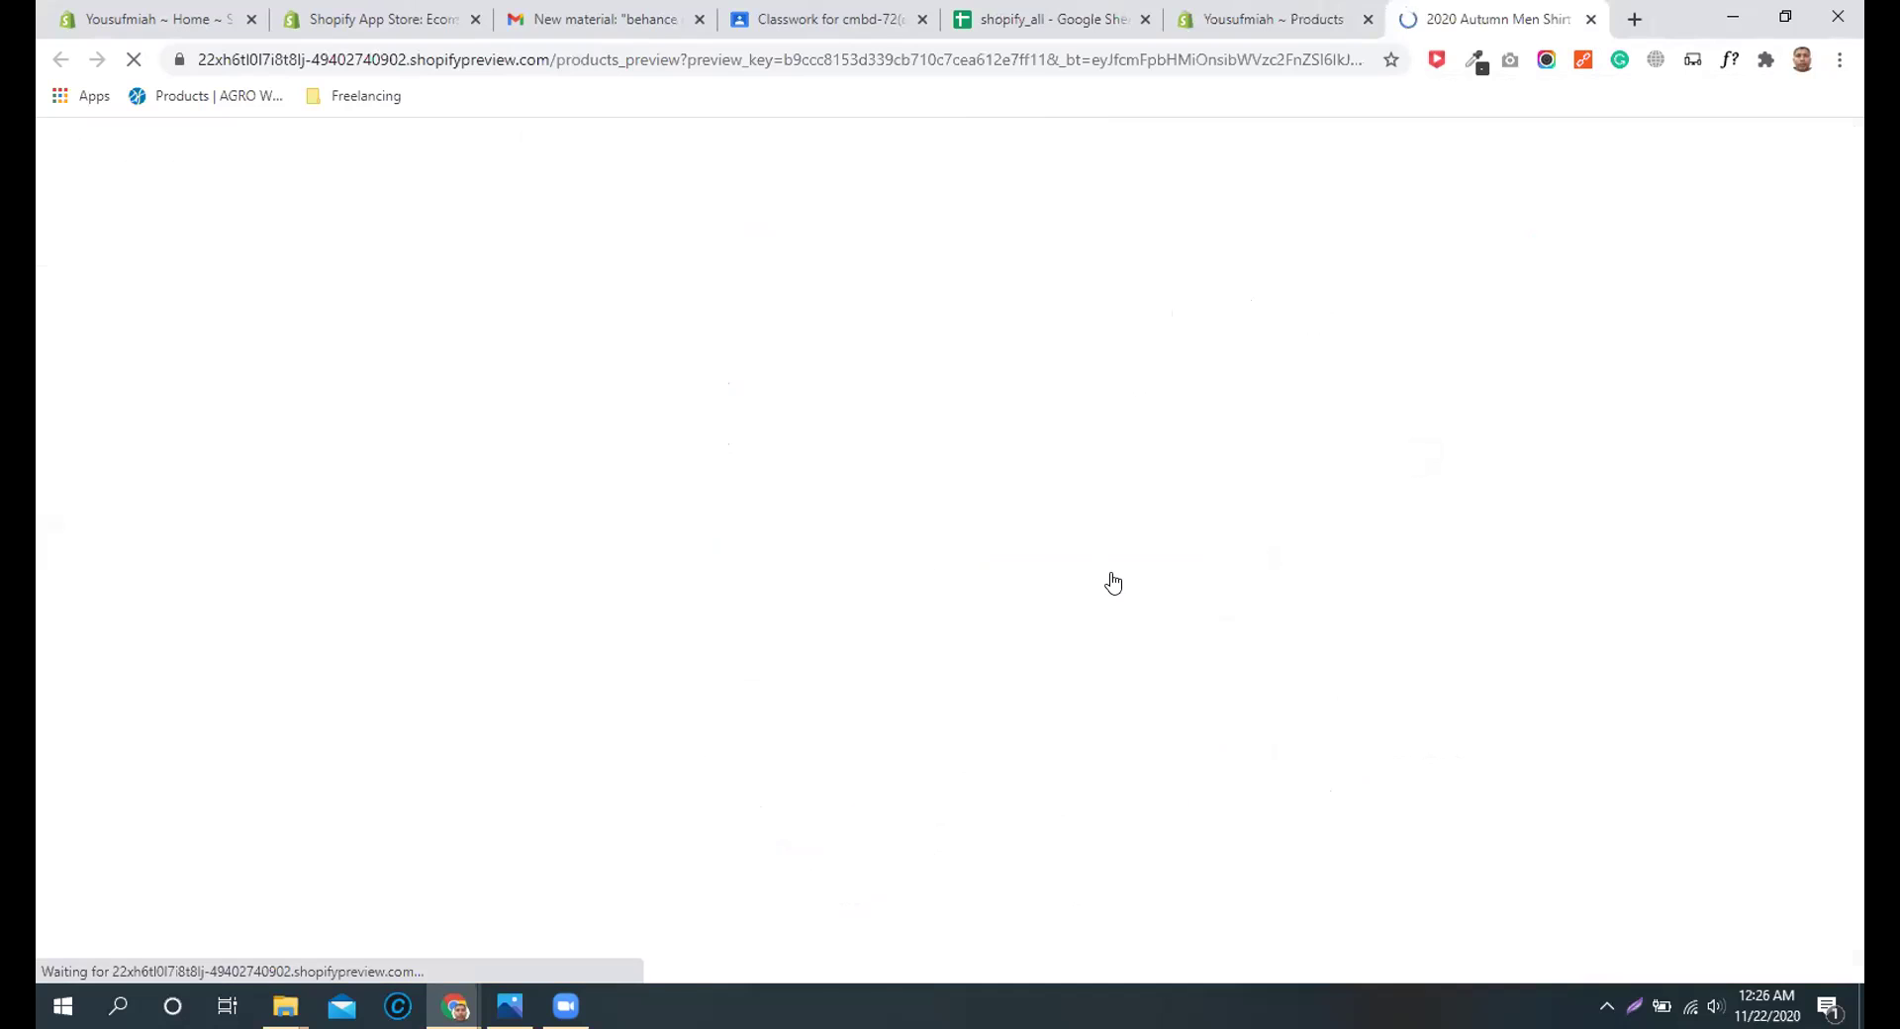
Step: Open the blouse's review form and enter the reviewer's name and e-mail address
scroll(1123, 557, "down", 1)
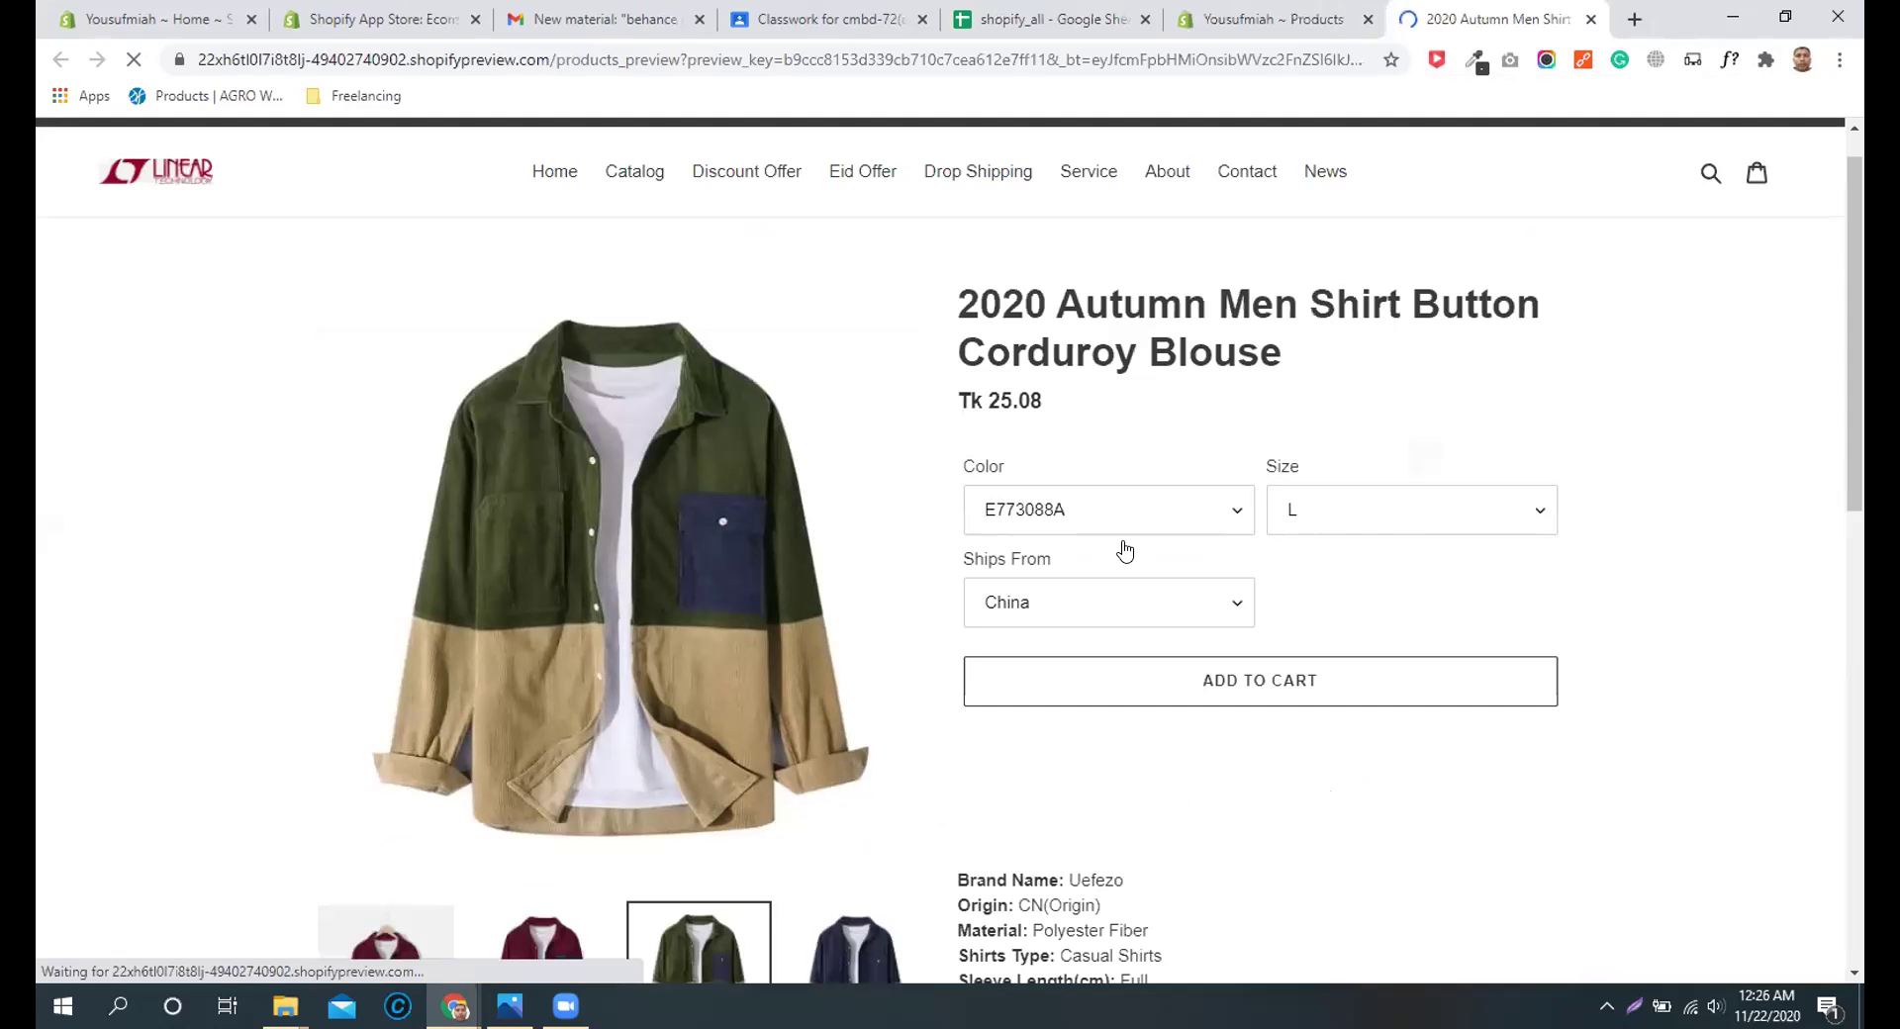
scroll(347, 487, "down", 15)
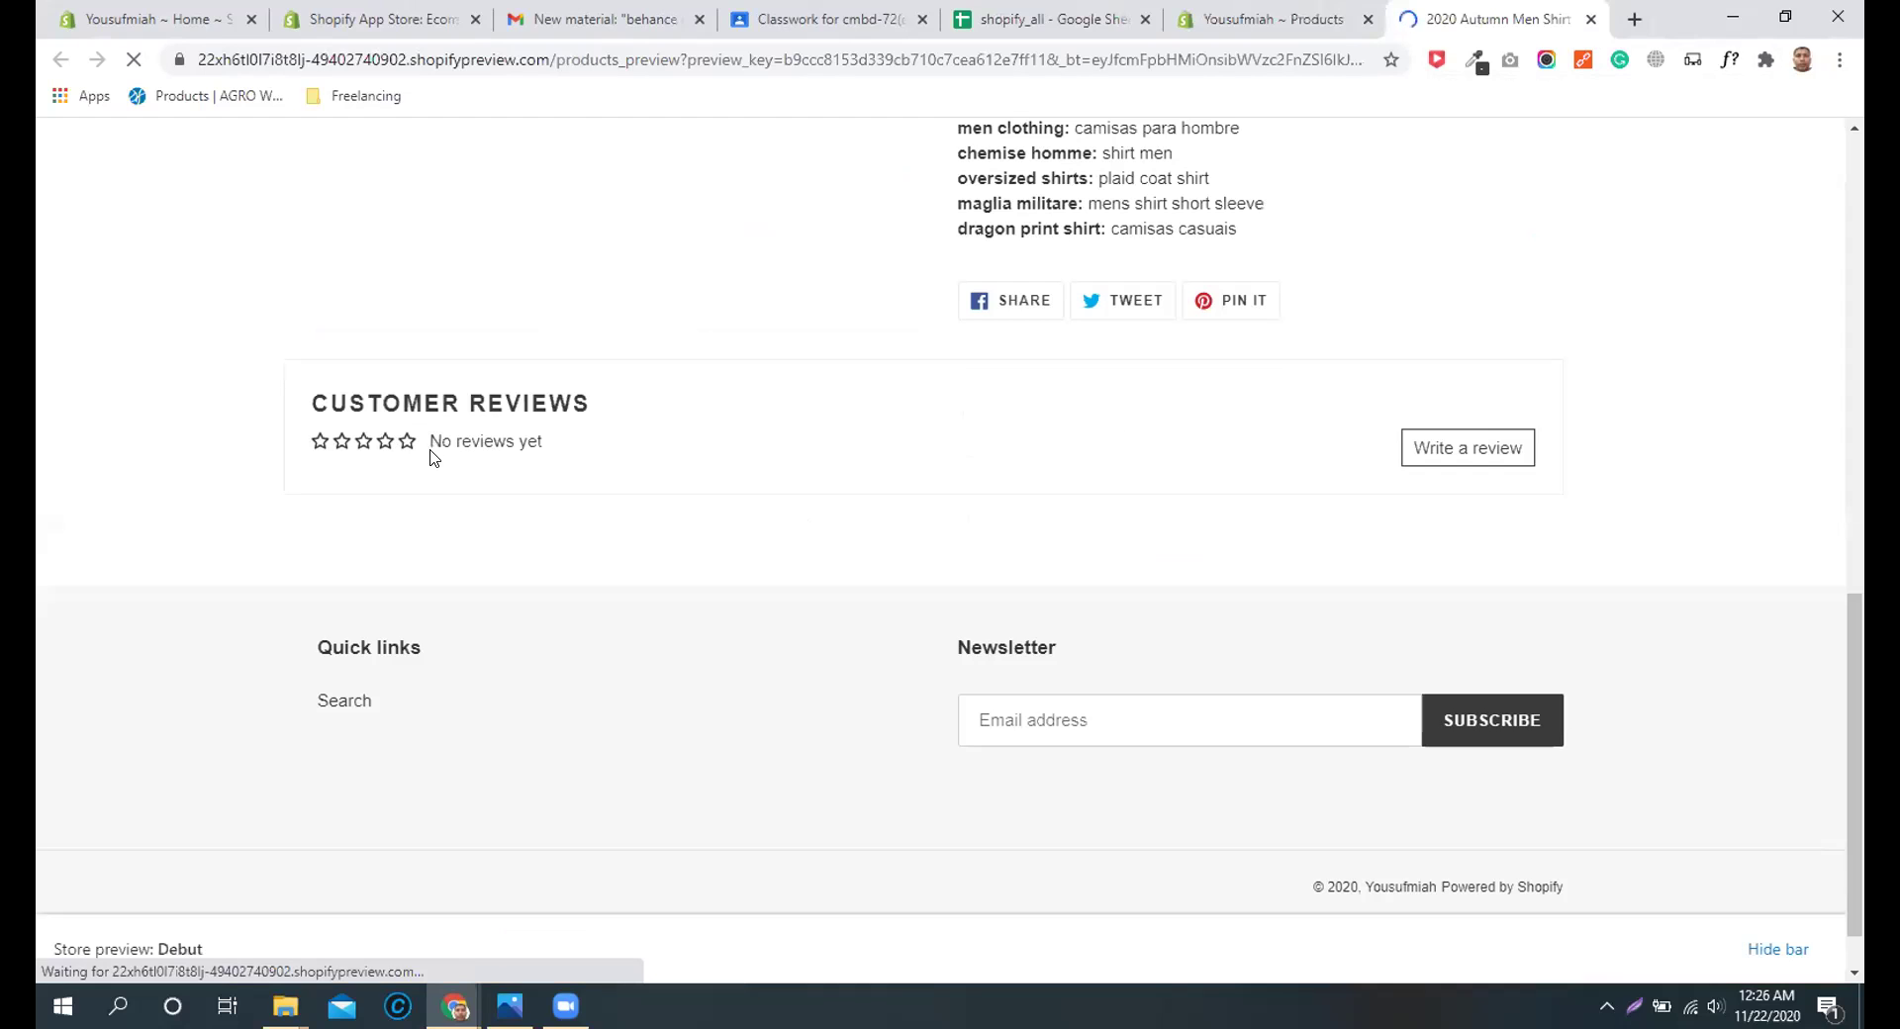
scroll(806, 503, "down", 1)
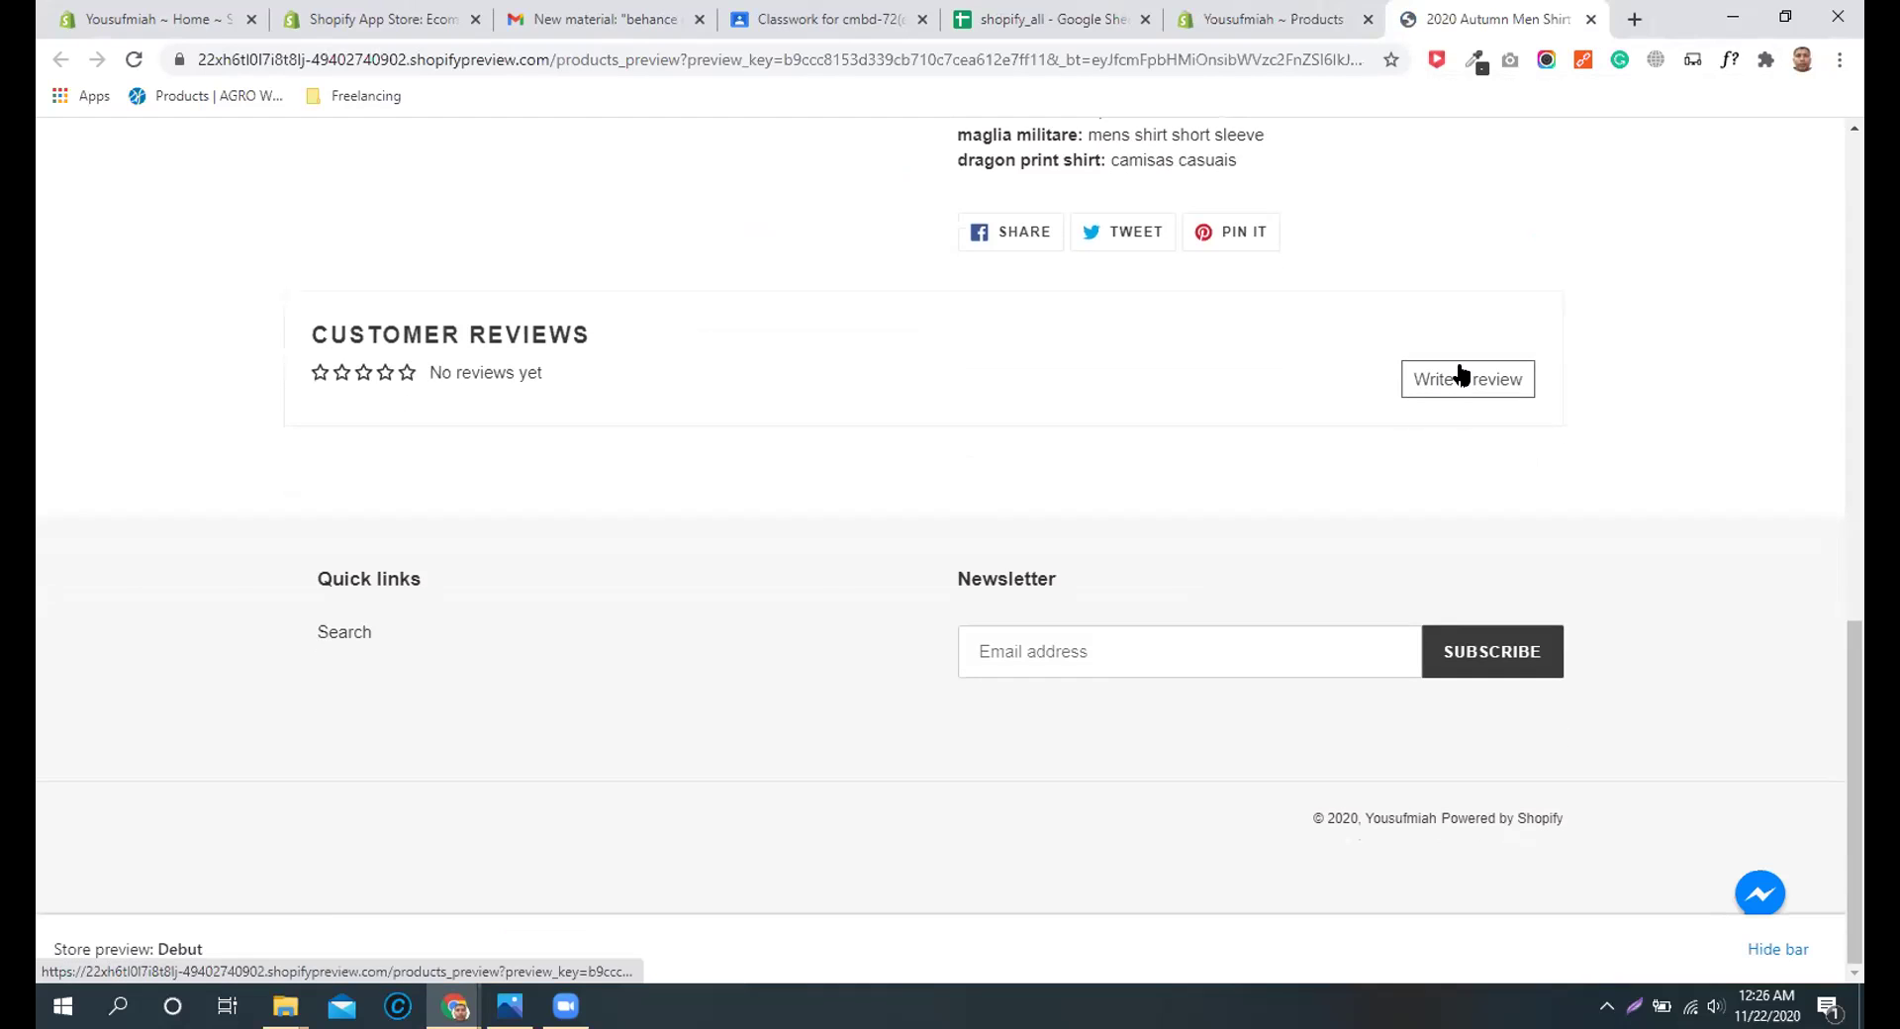
left_click(1462, 377)
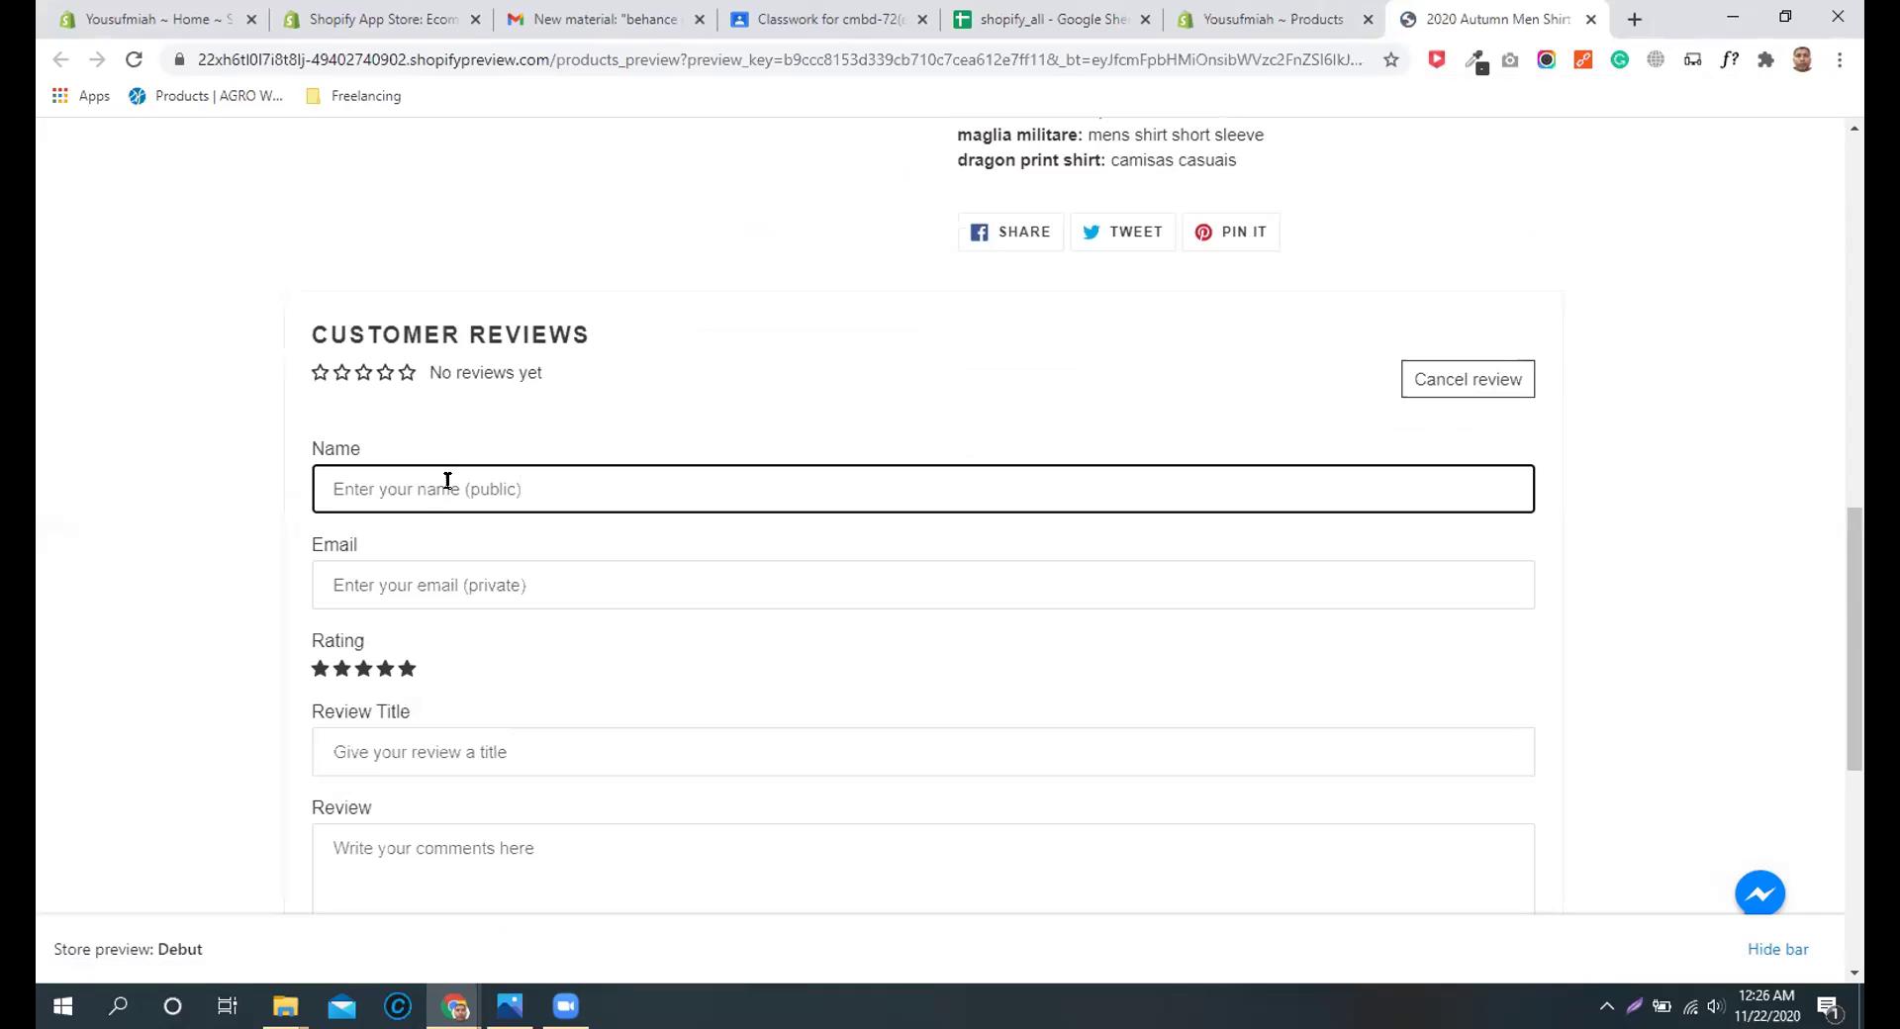
type("yoiusu")
key("BackSpace")
key("BackSpace")
key("BackSpace")
key("BackSpace")
type("us")
left_click(471, 585)
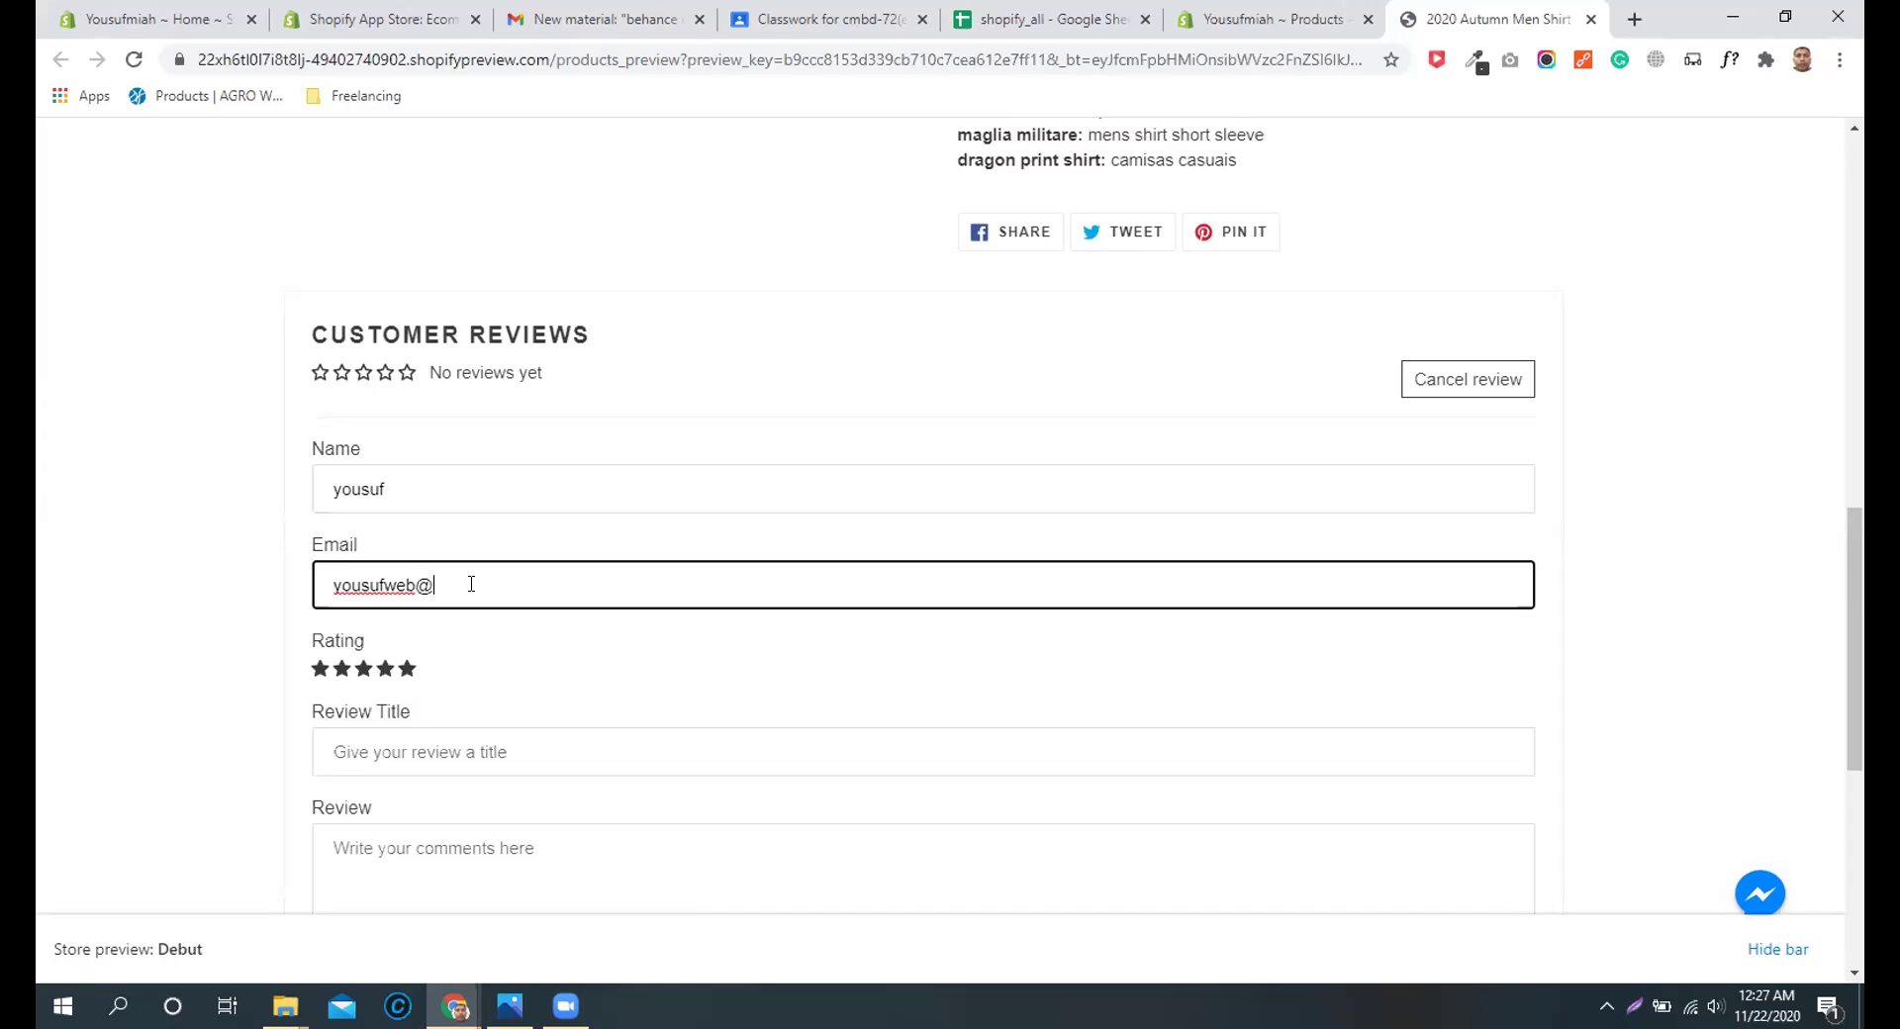
Step: Give five stars, title and body 'great product', and submit the review
left_click(407, 669)
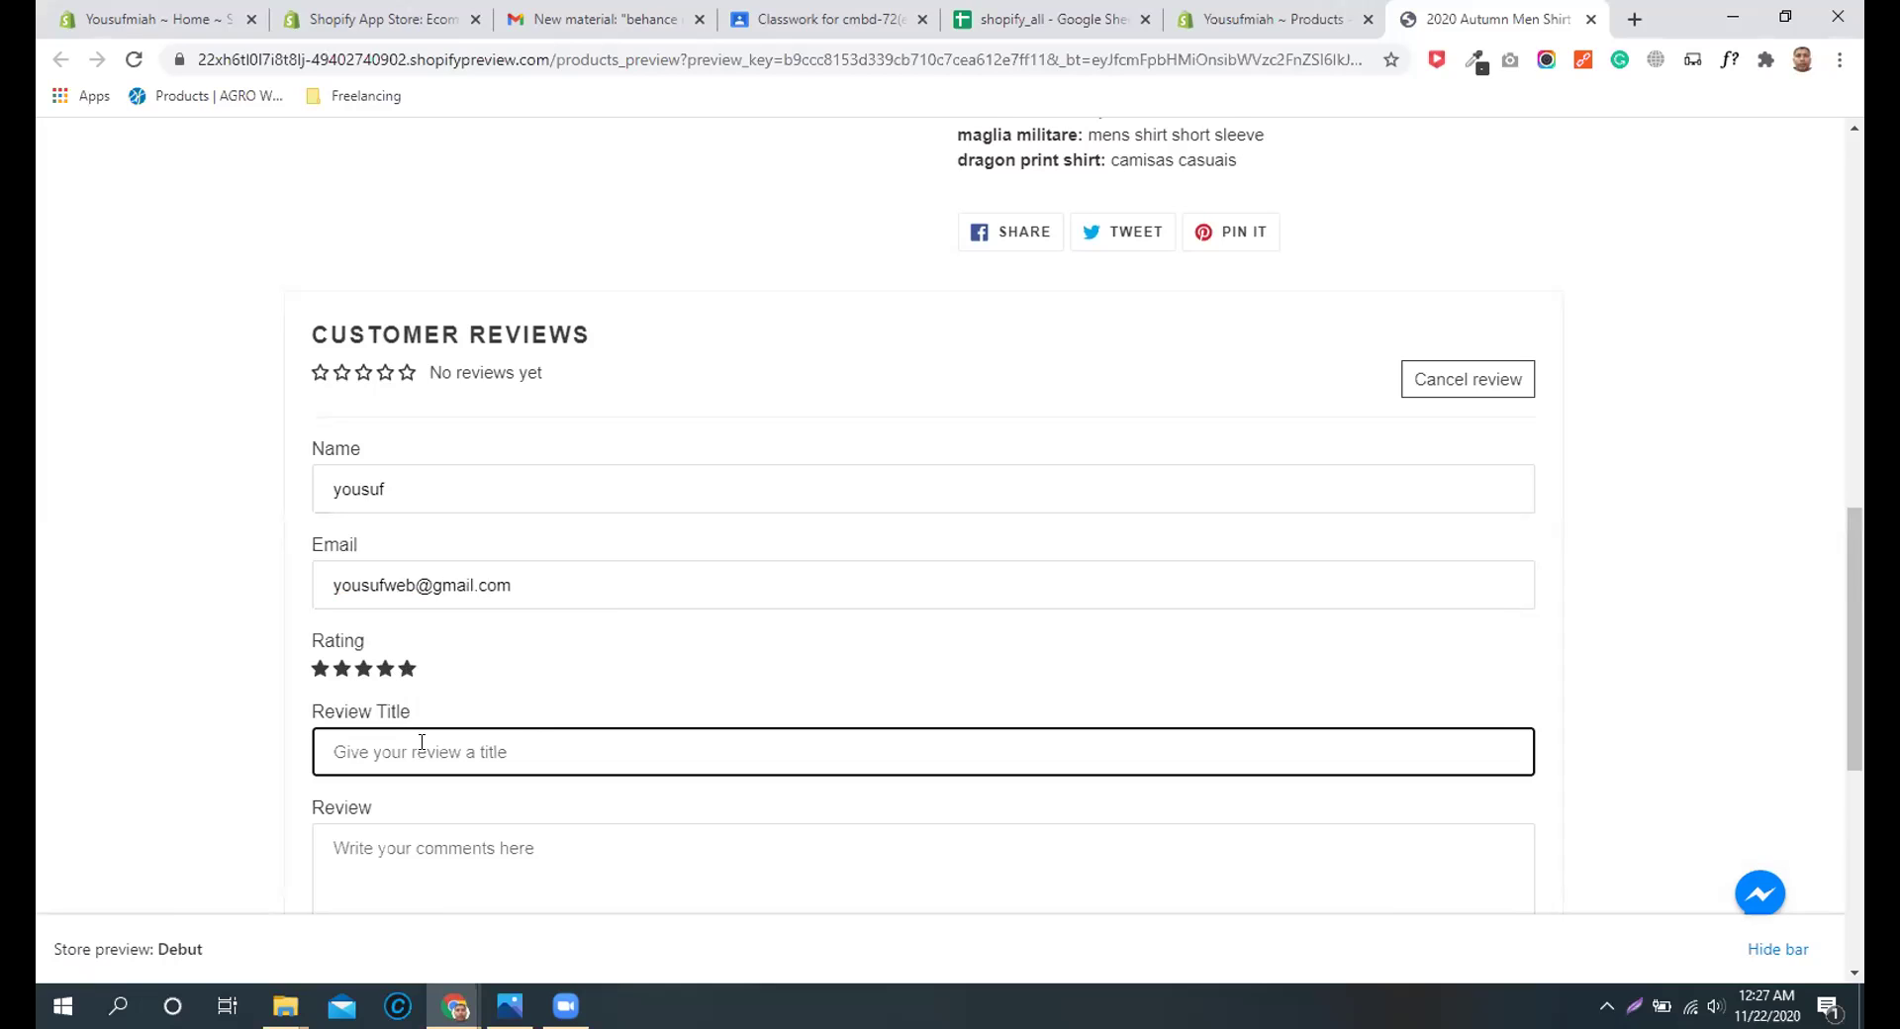
type("great product")
key("ctrl+a")
key("ctrl+c")
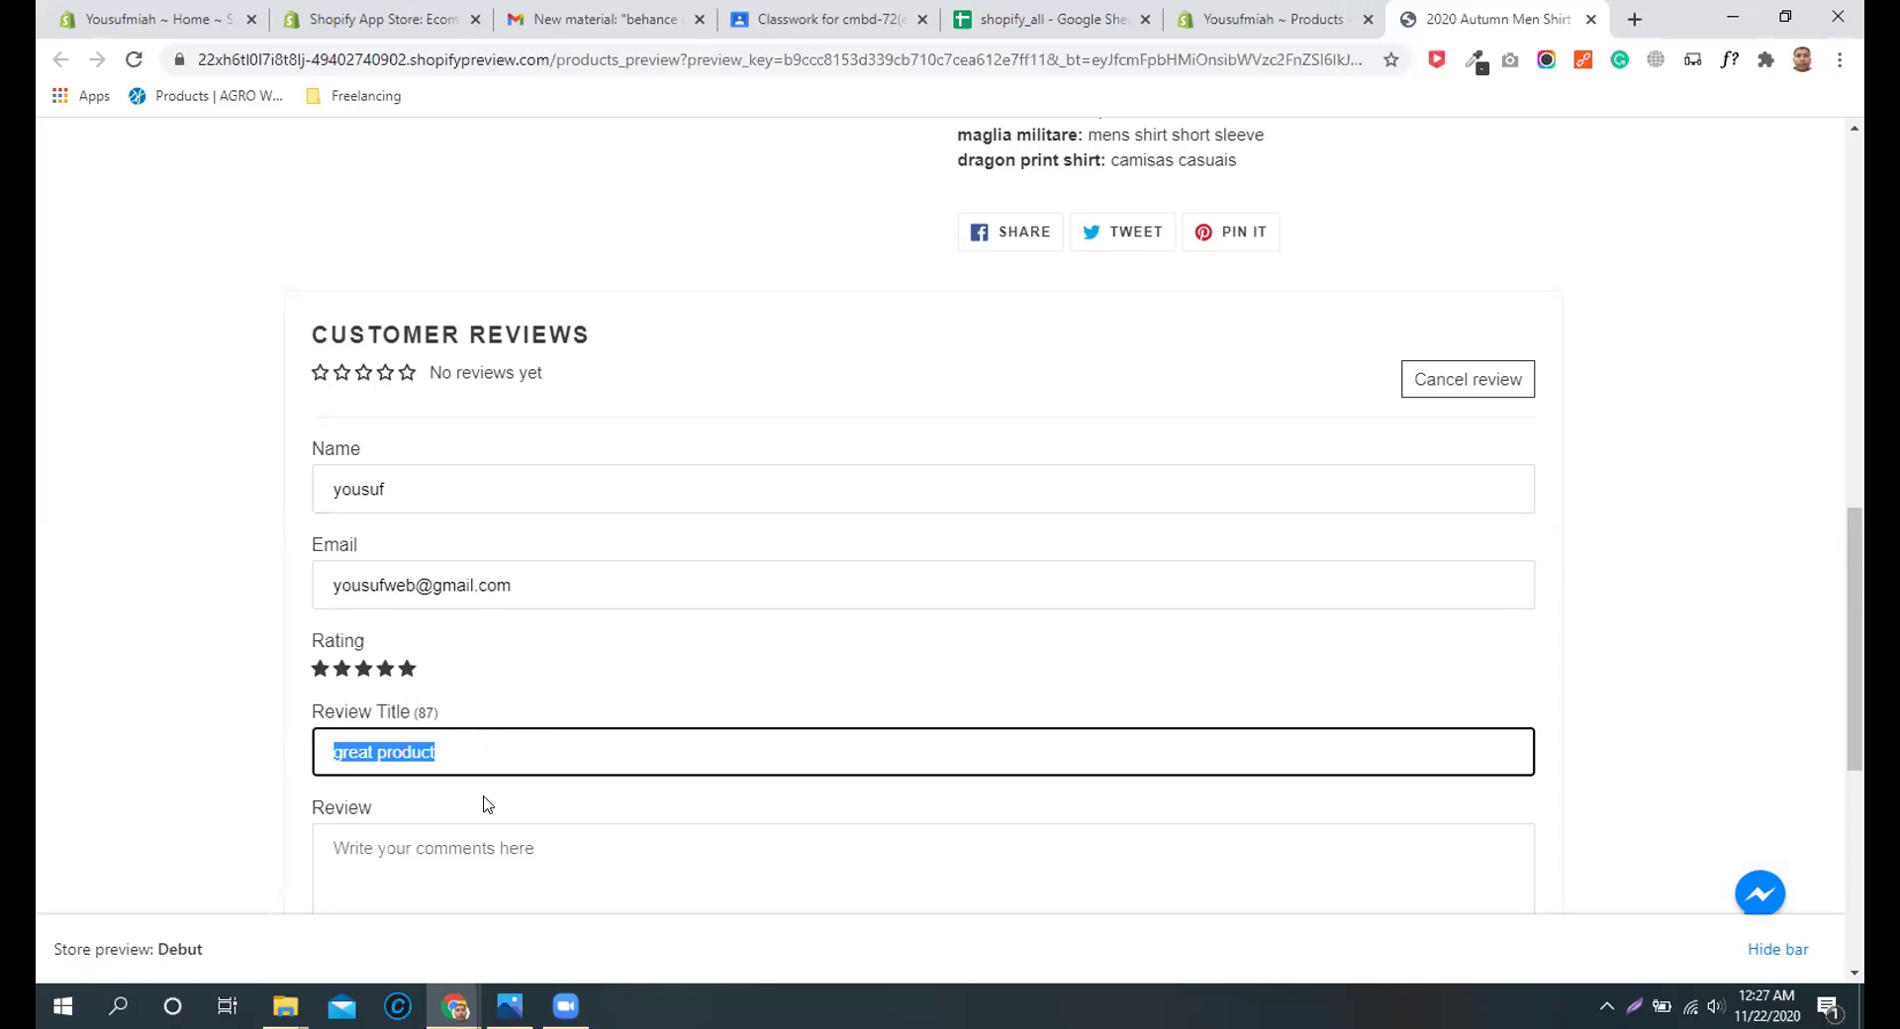
left_click(490, 870)
key("ctrl+v")
scroll(1259, 729, "down", 6)
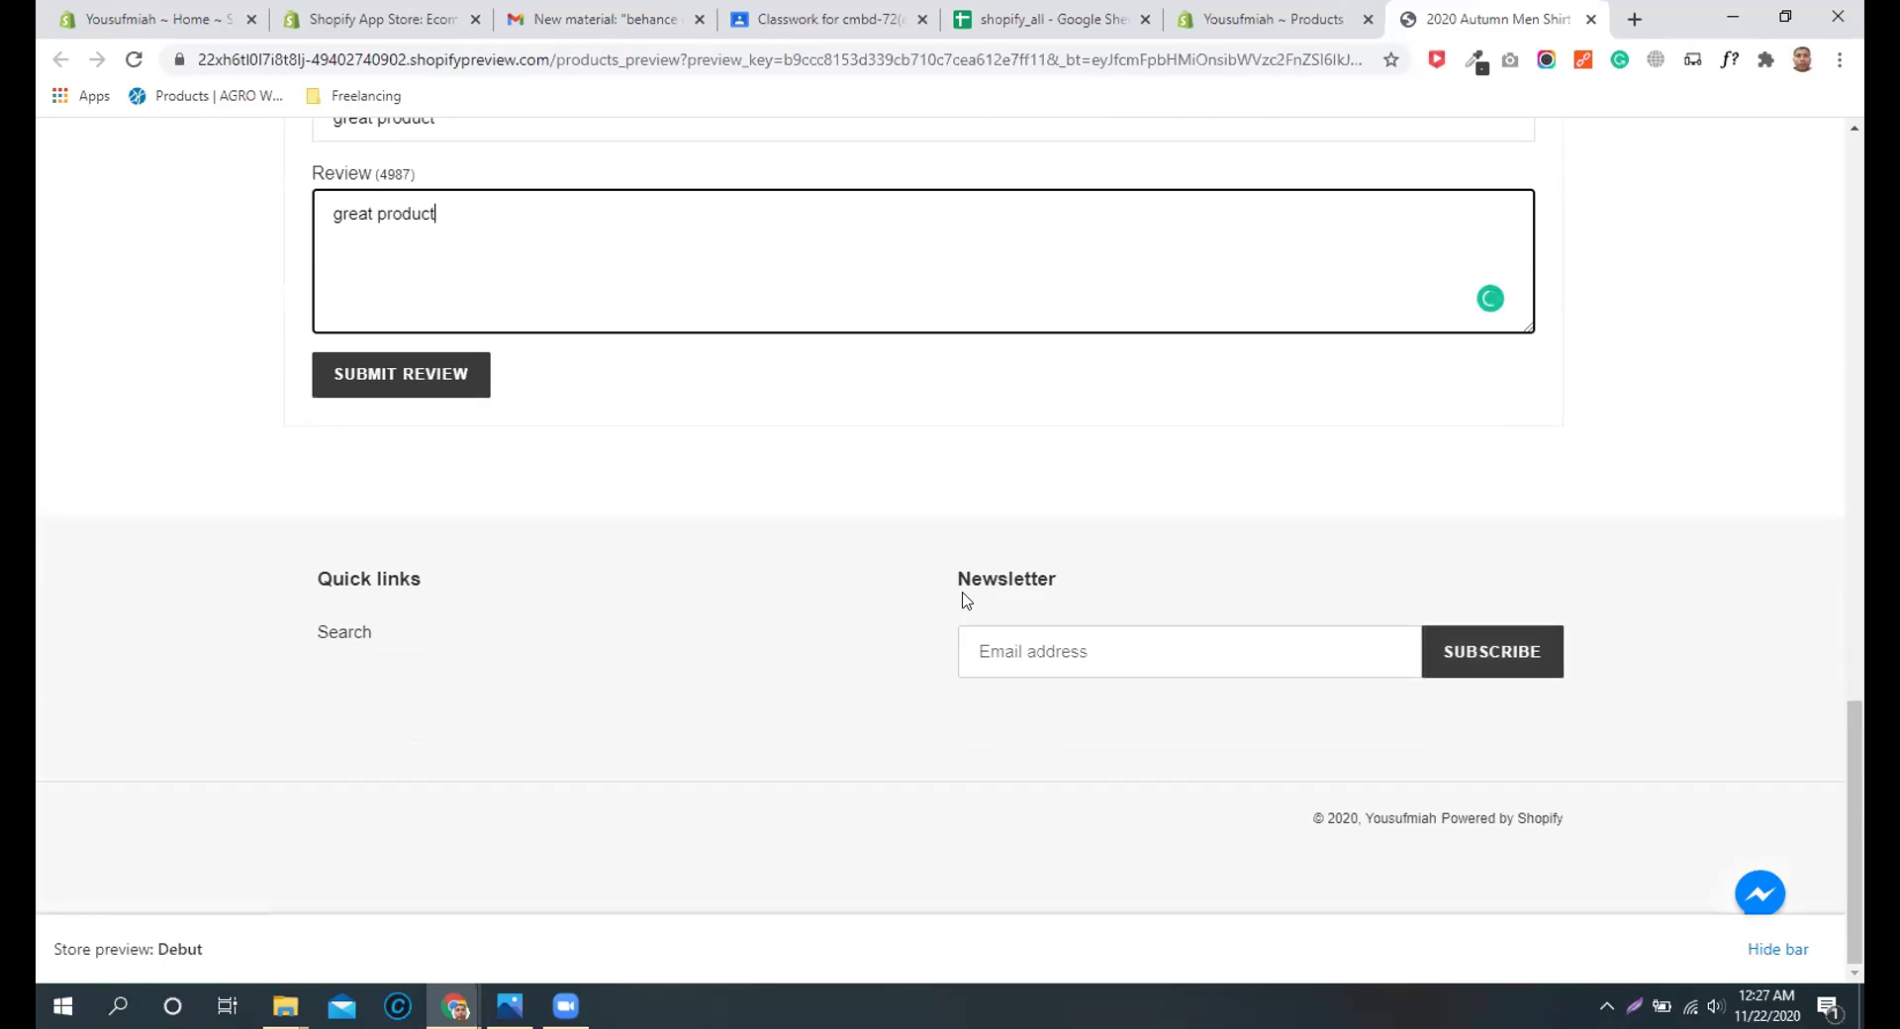
left_click(356, 382)
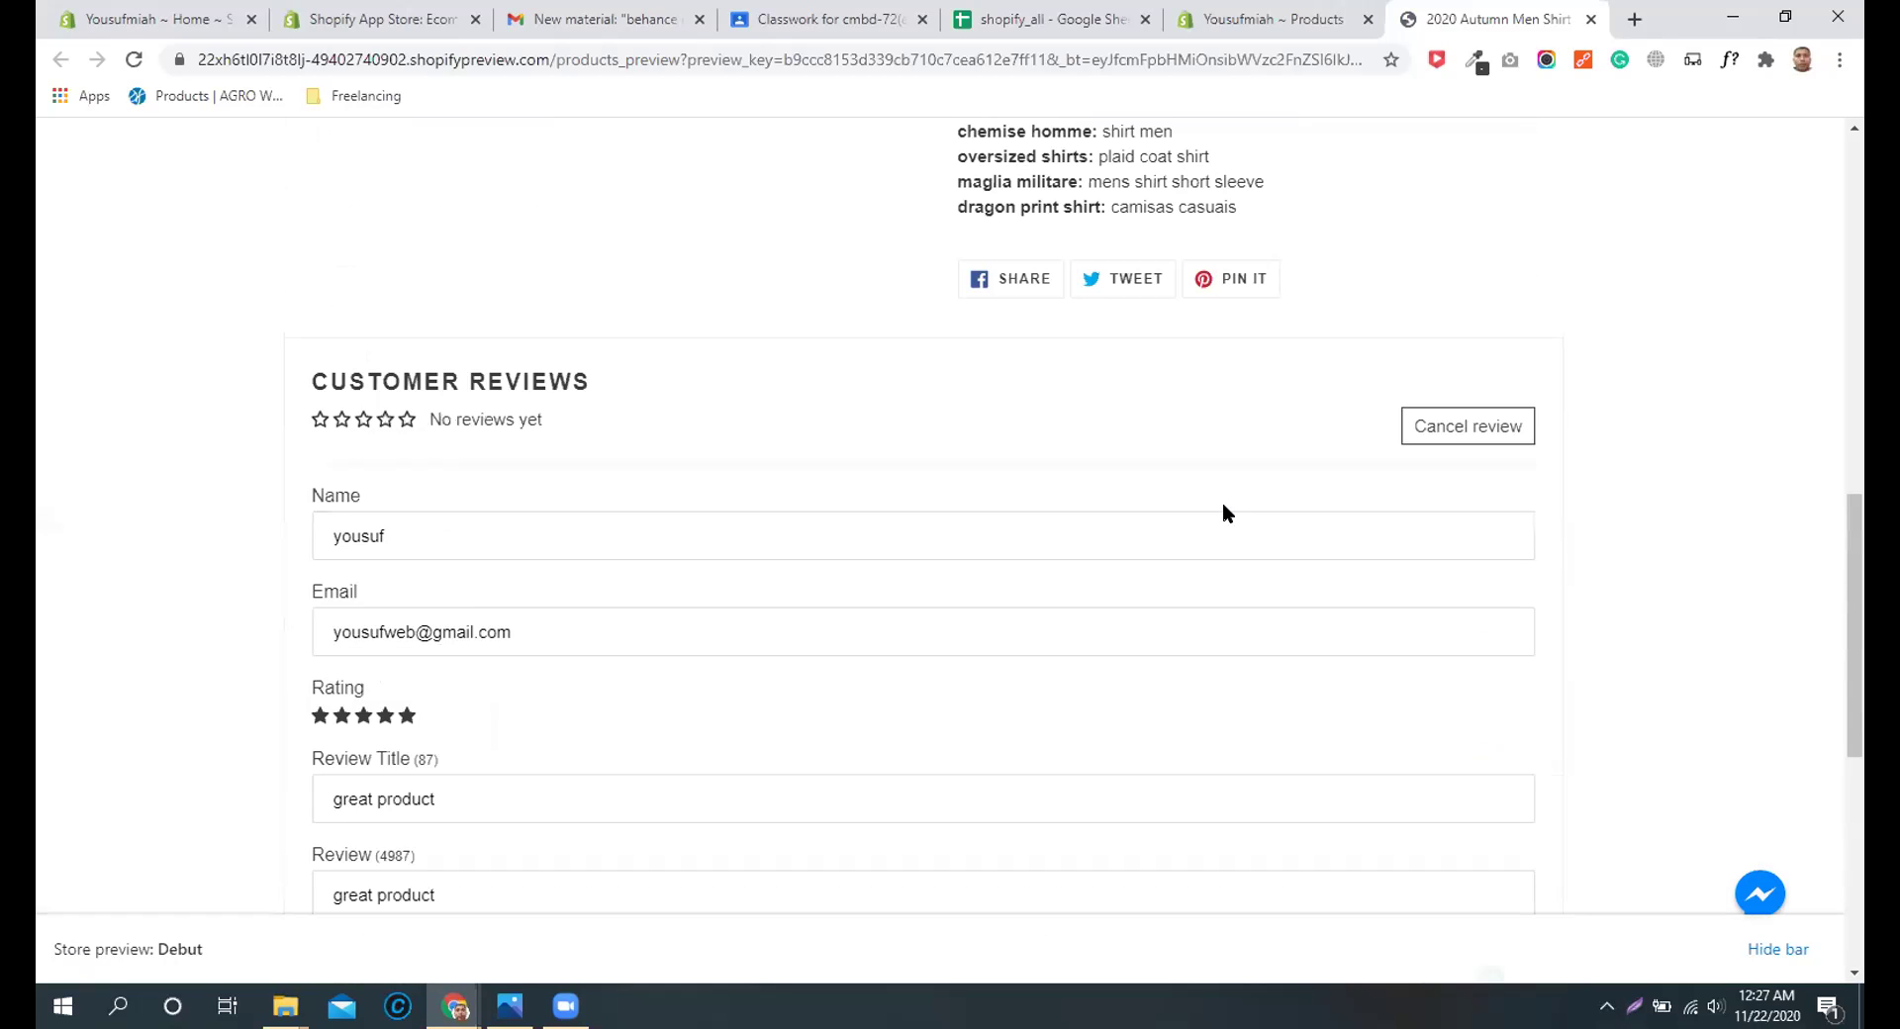
Step: Reload the storefront preview to check the submitted review
scroll(1286, 500, "up", 10)
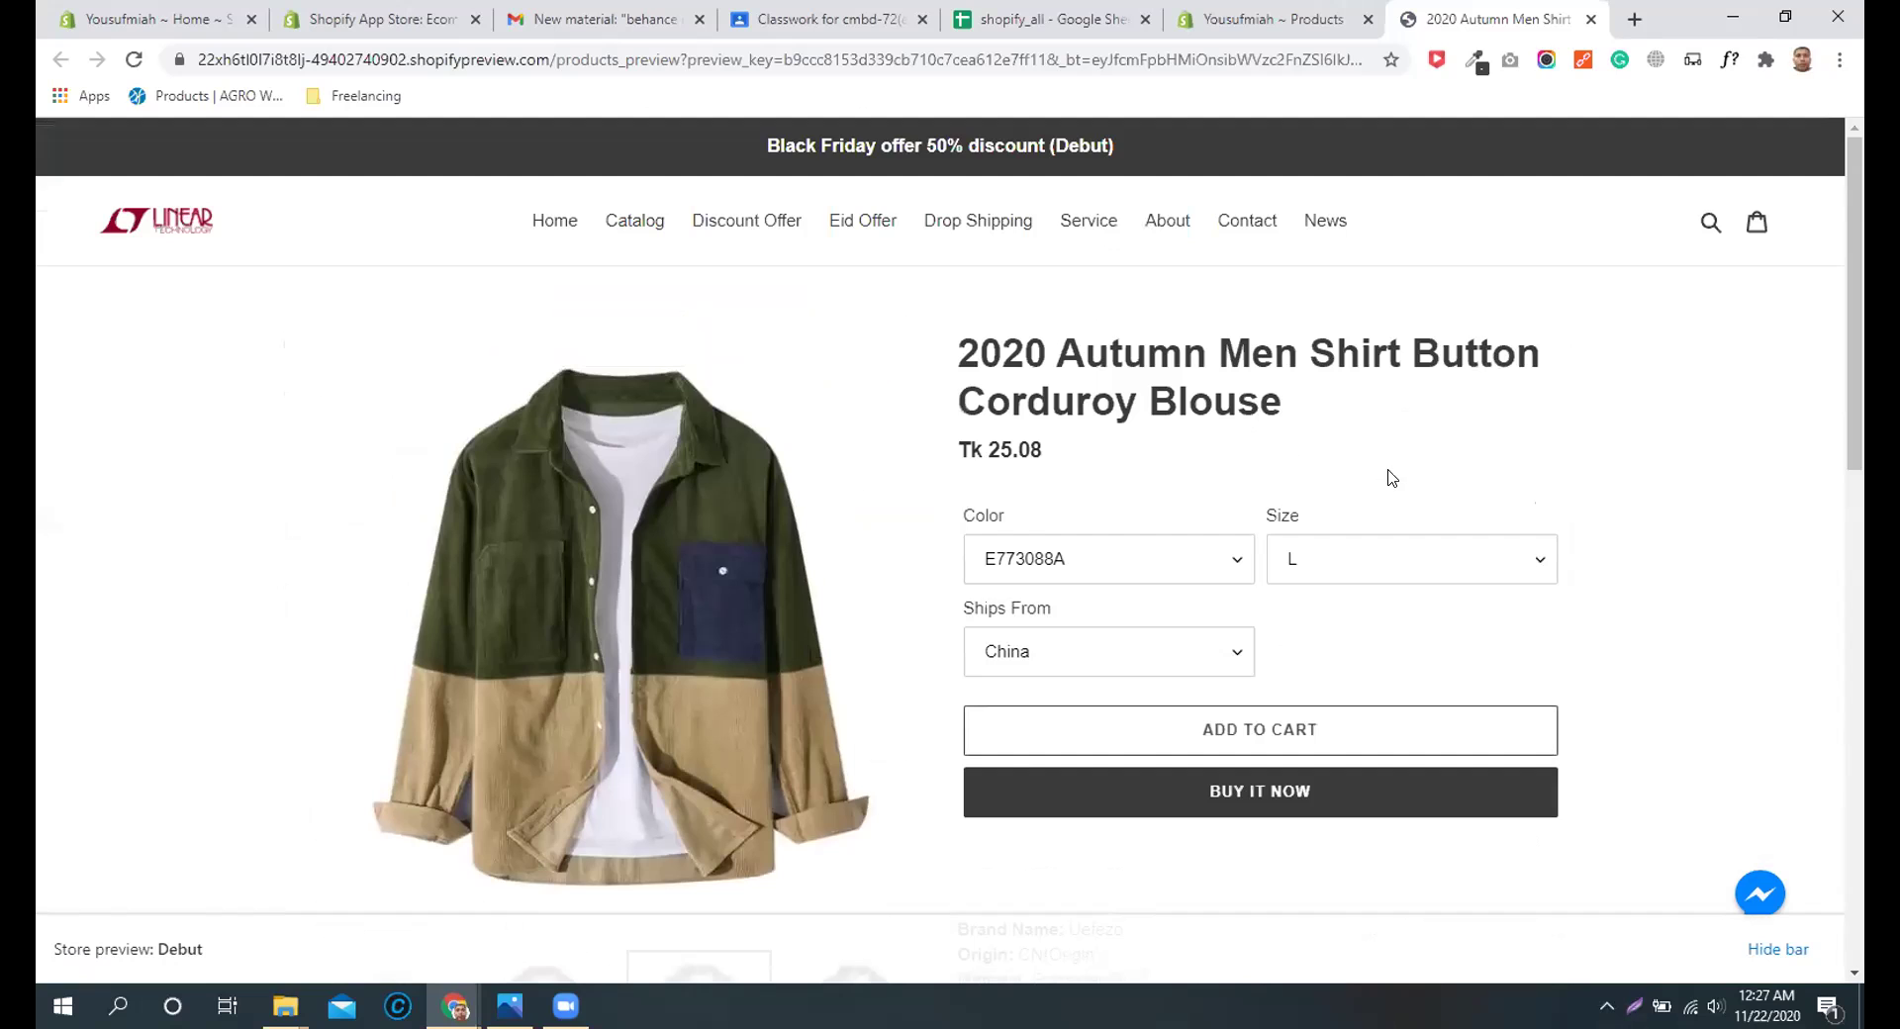
scroll(929, 534, "down", 3)
scroll(929, 534, "up", 3)
left_click(133, 59)
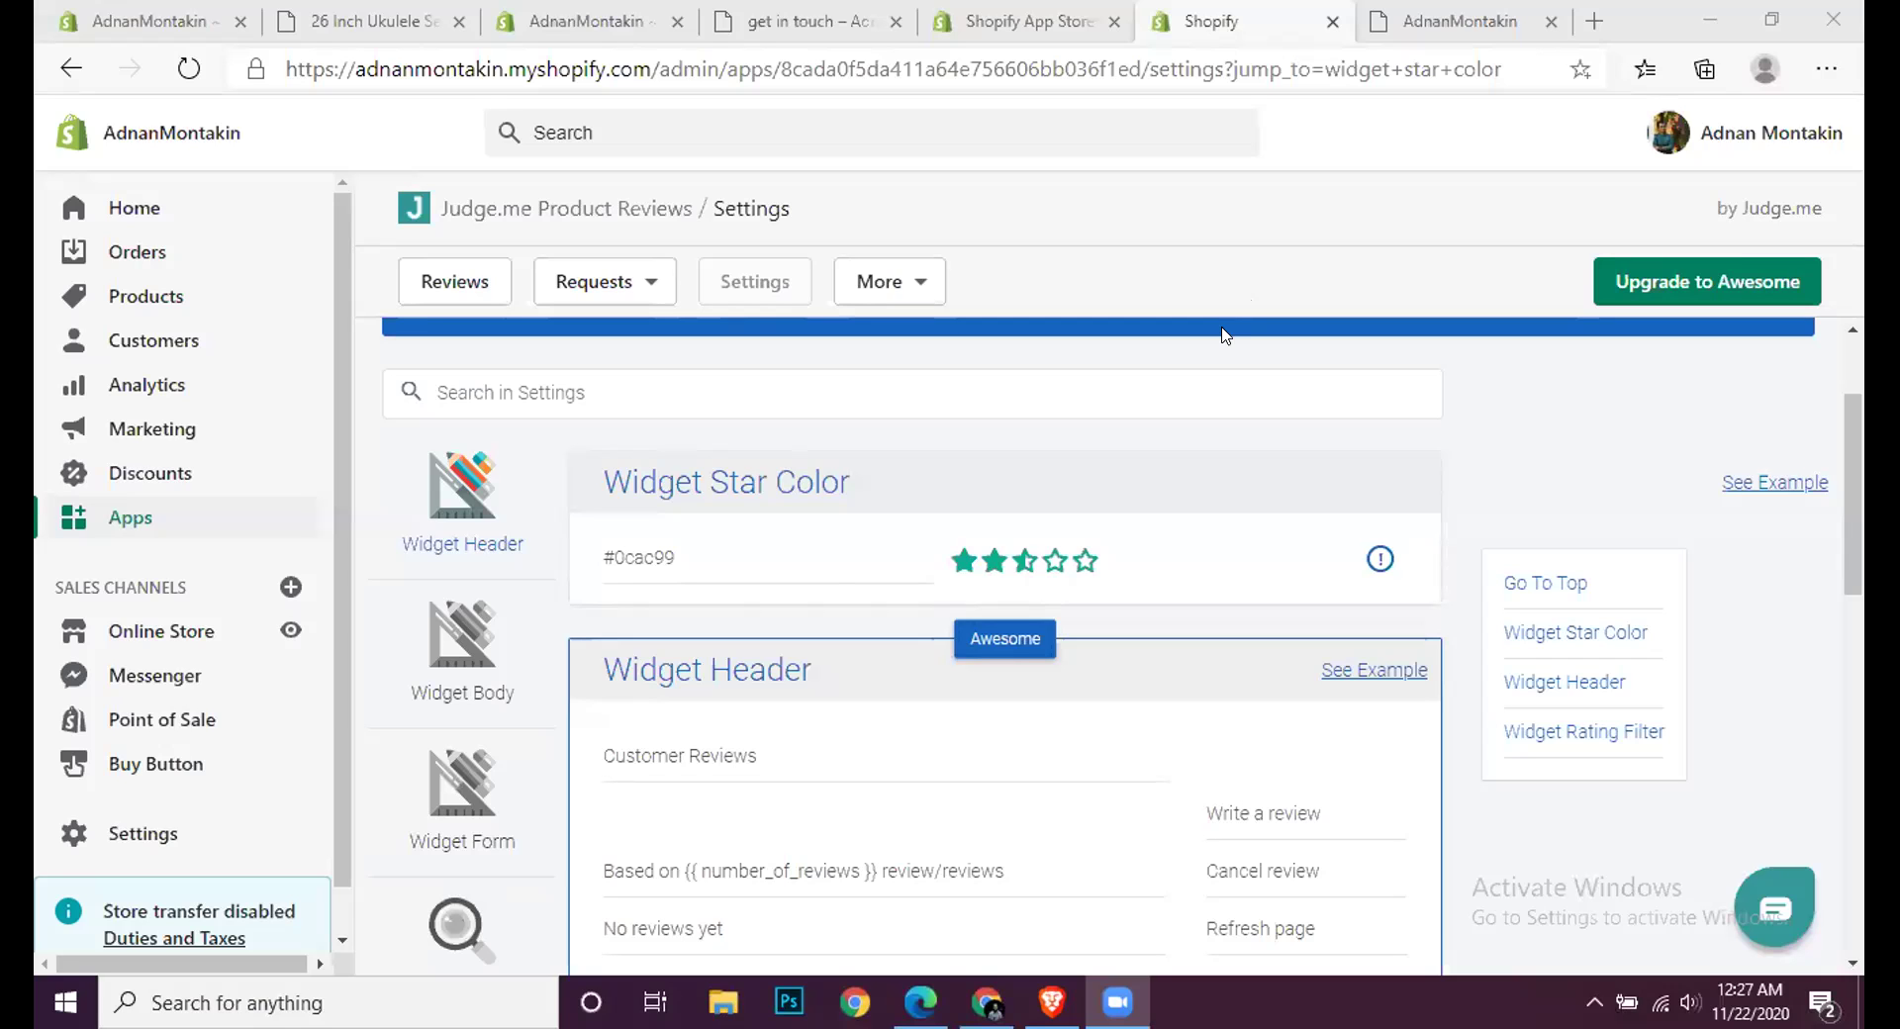
Step: Save the Judge.me free widget settings and go to the Products list
scroll(1224, 335, "down", 10)
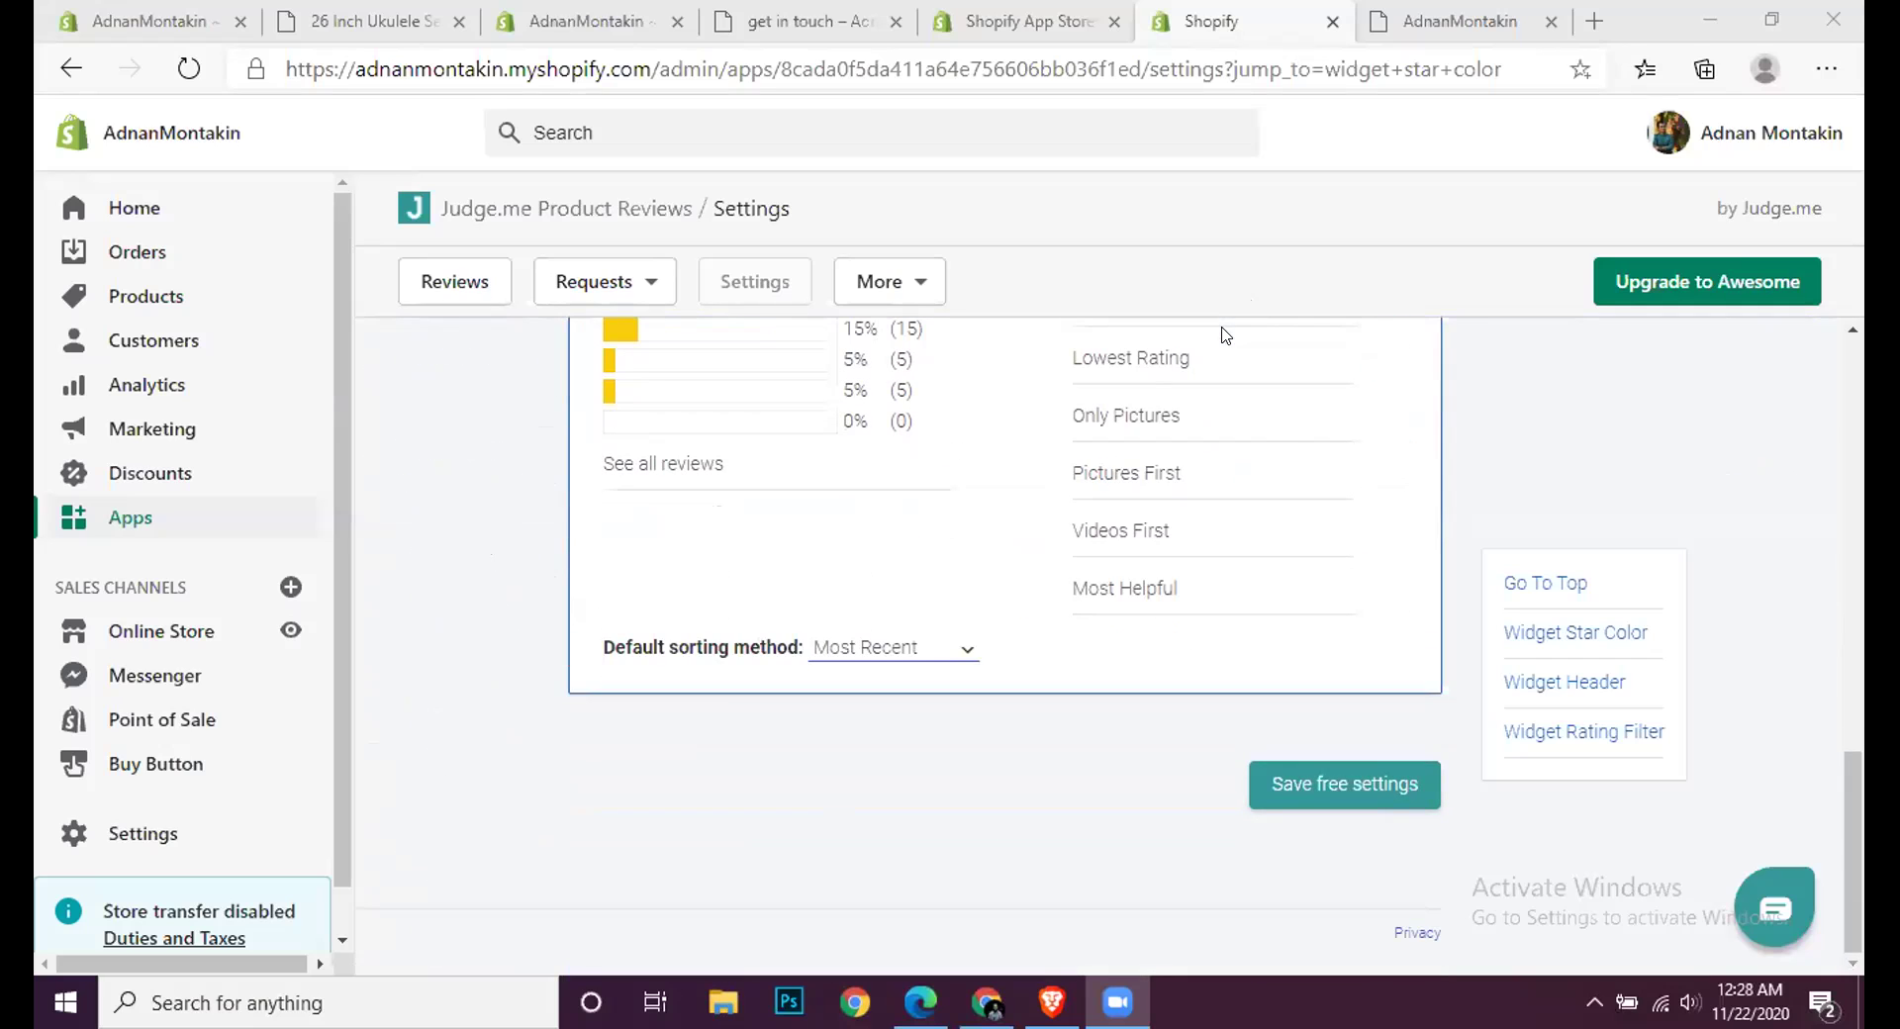
left_click(1373, 787)
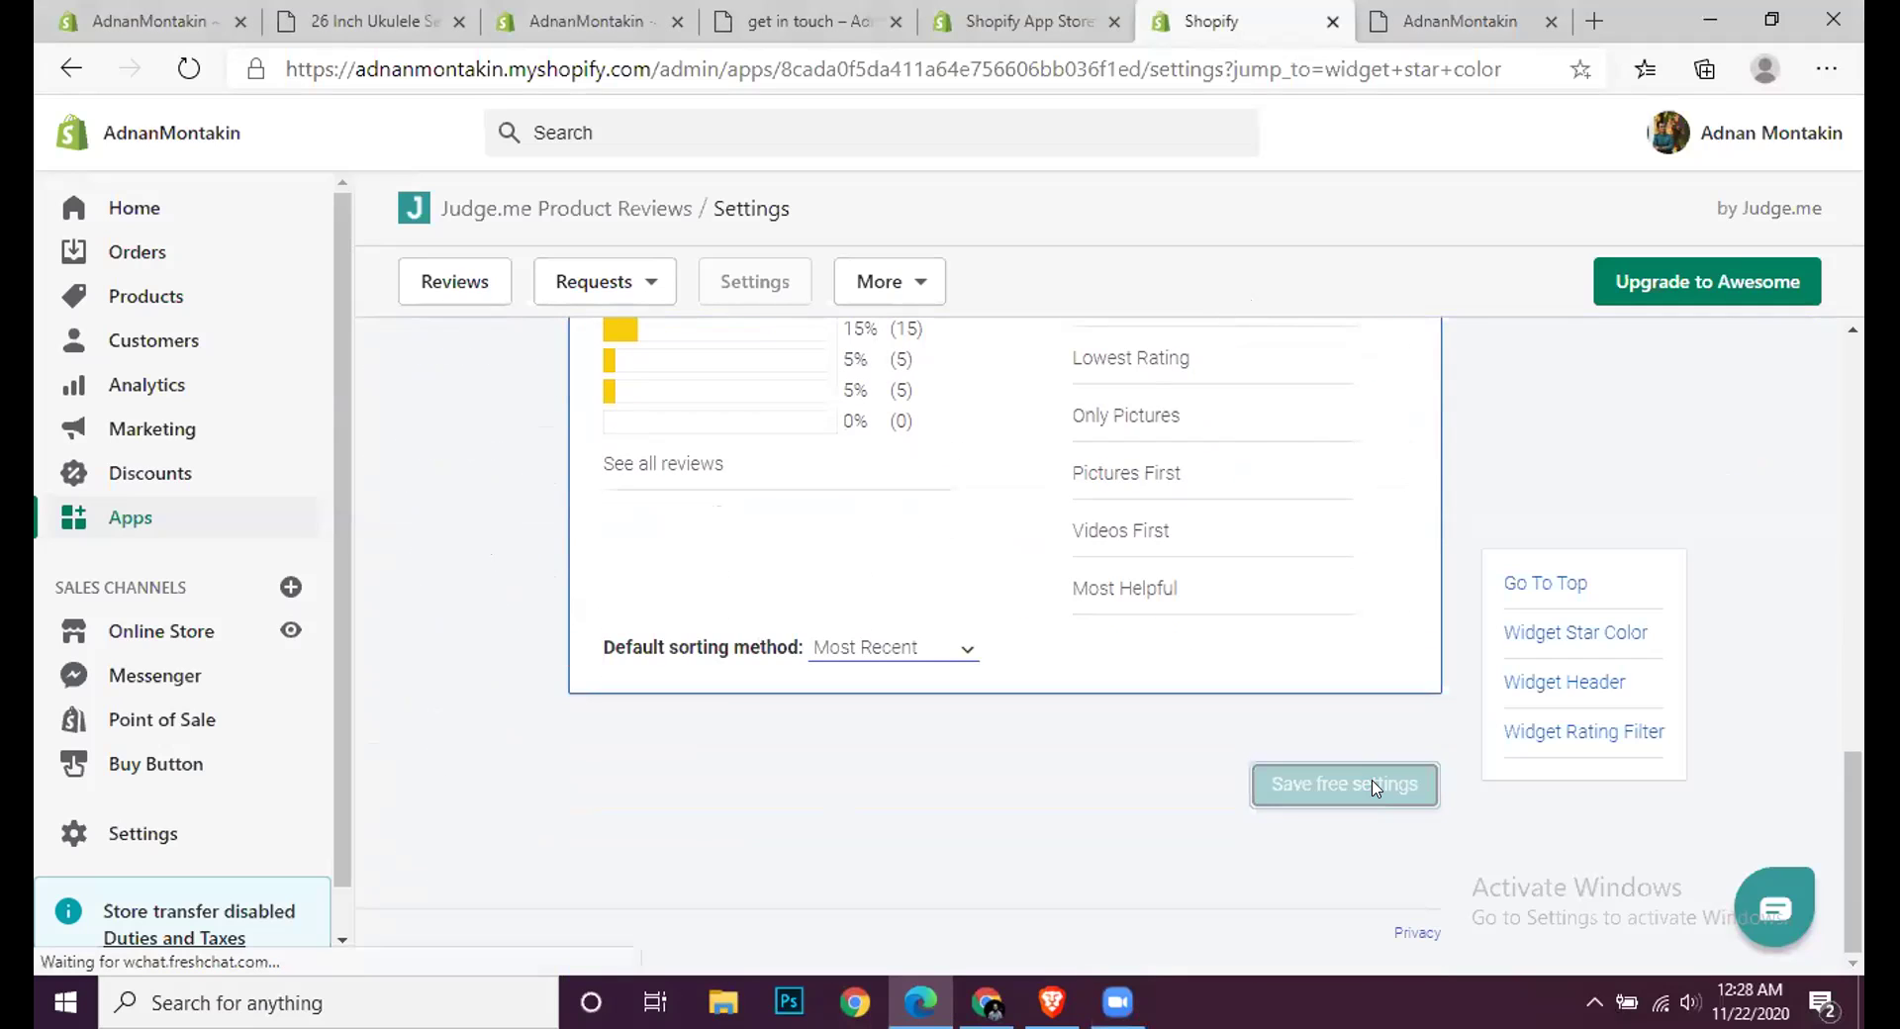
left_click(117, 300)
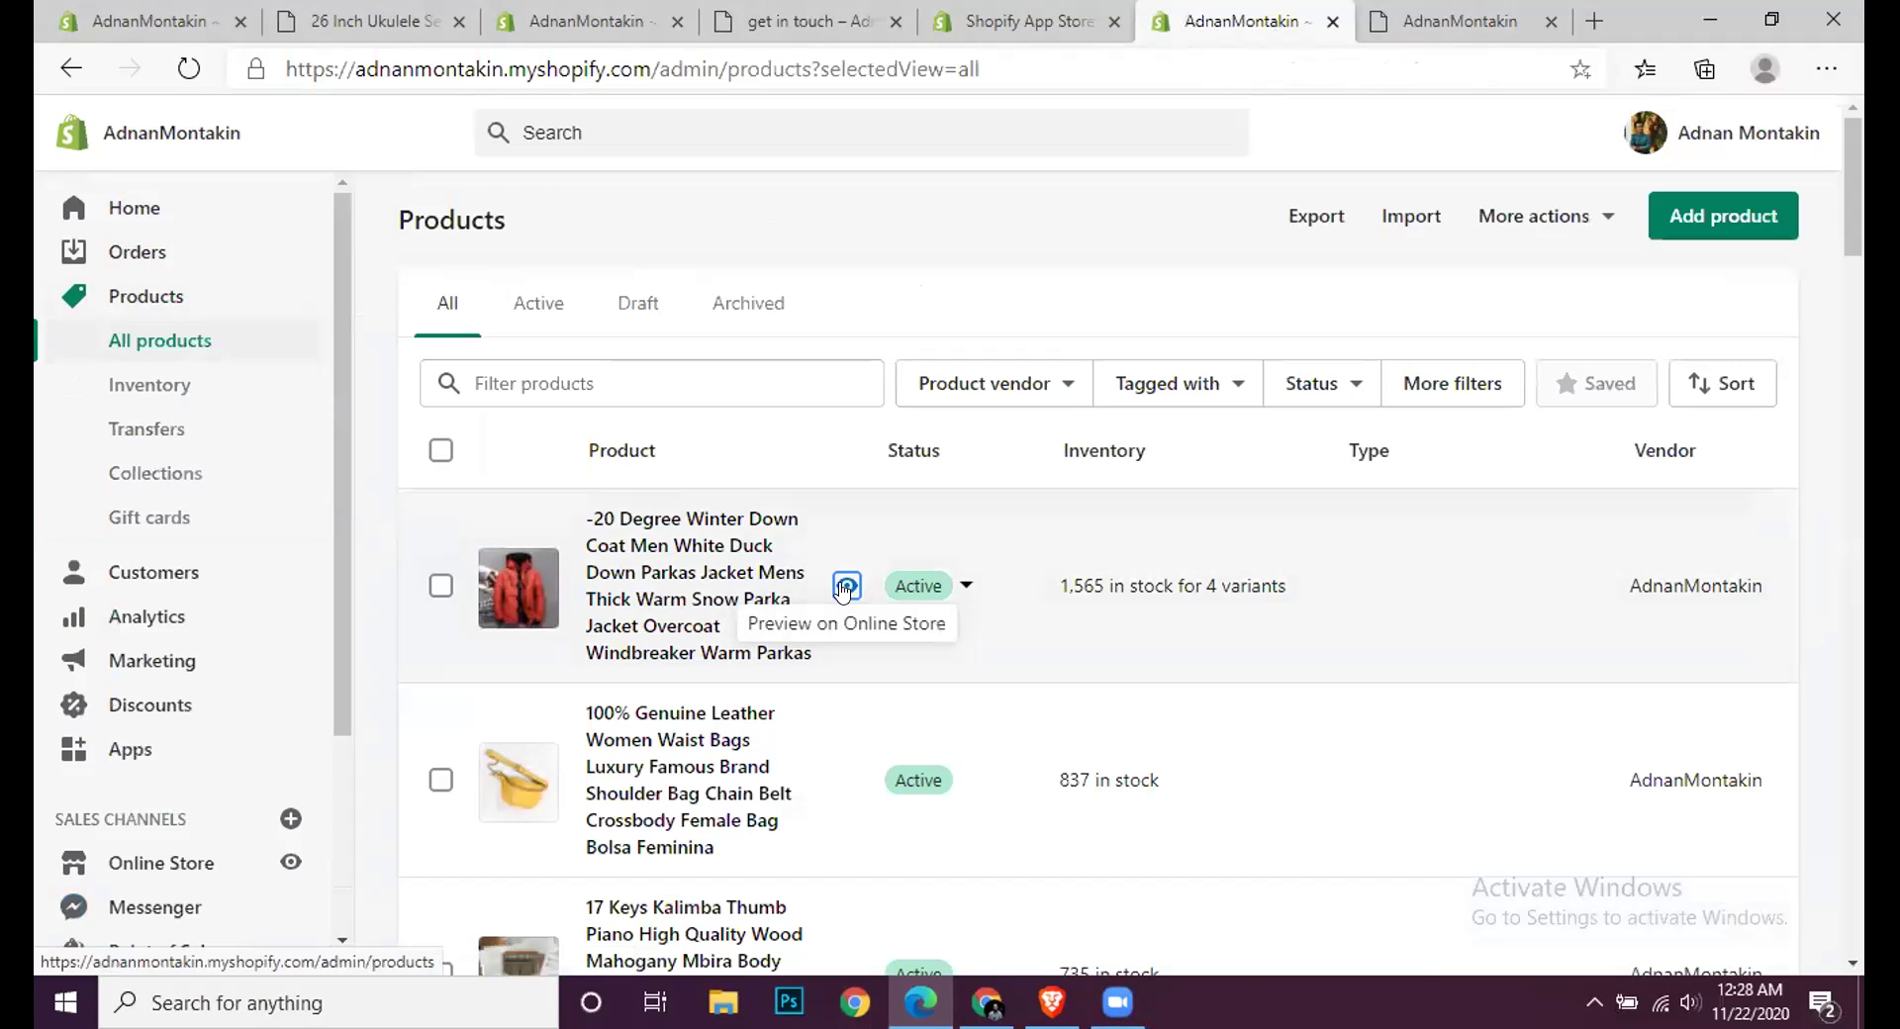
Step: Preview the winter down parka jacket and scroll through its images, options and related products
left_click(846, 587)
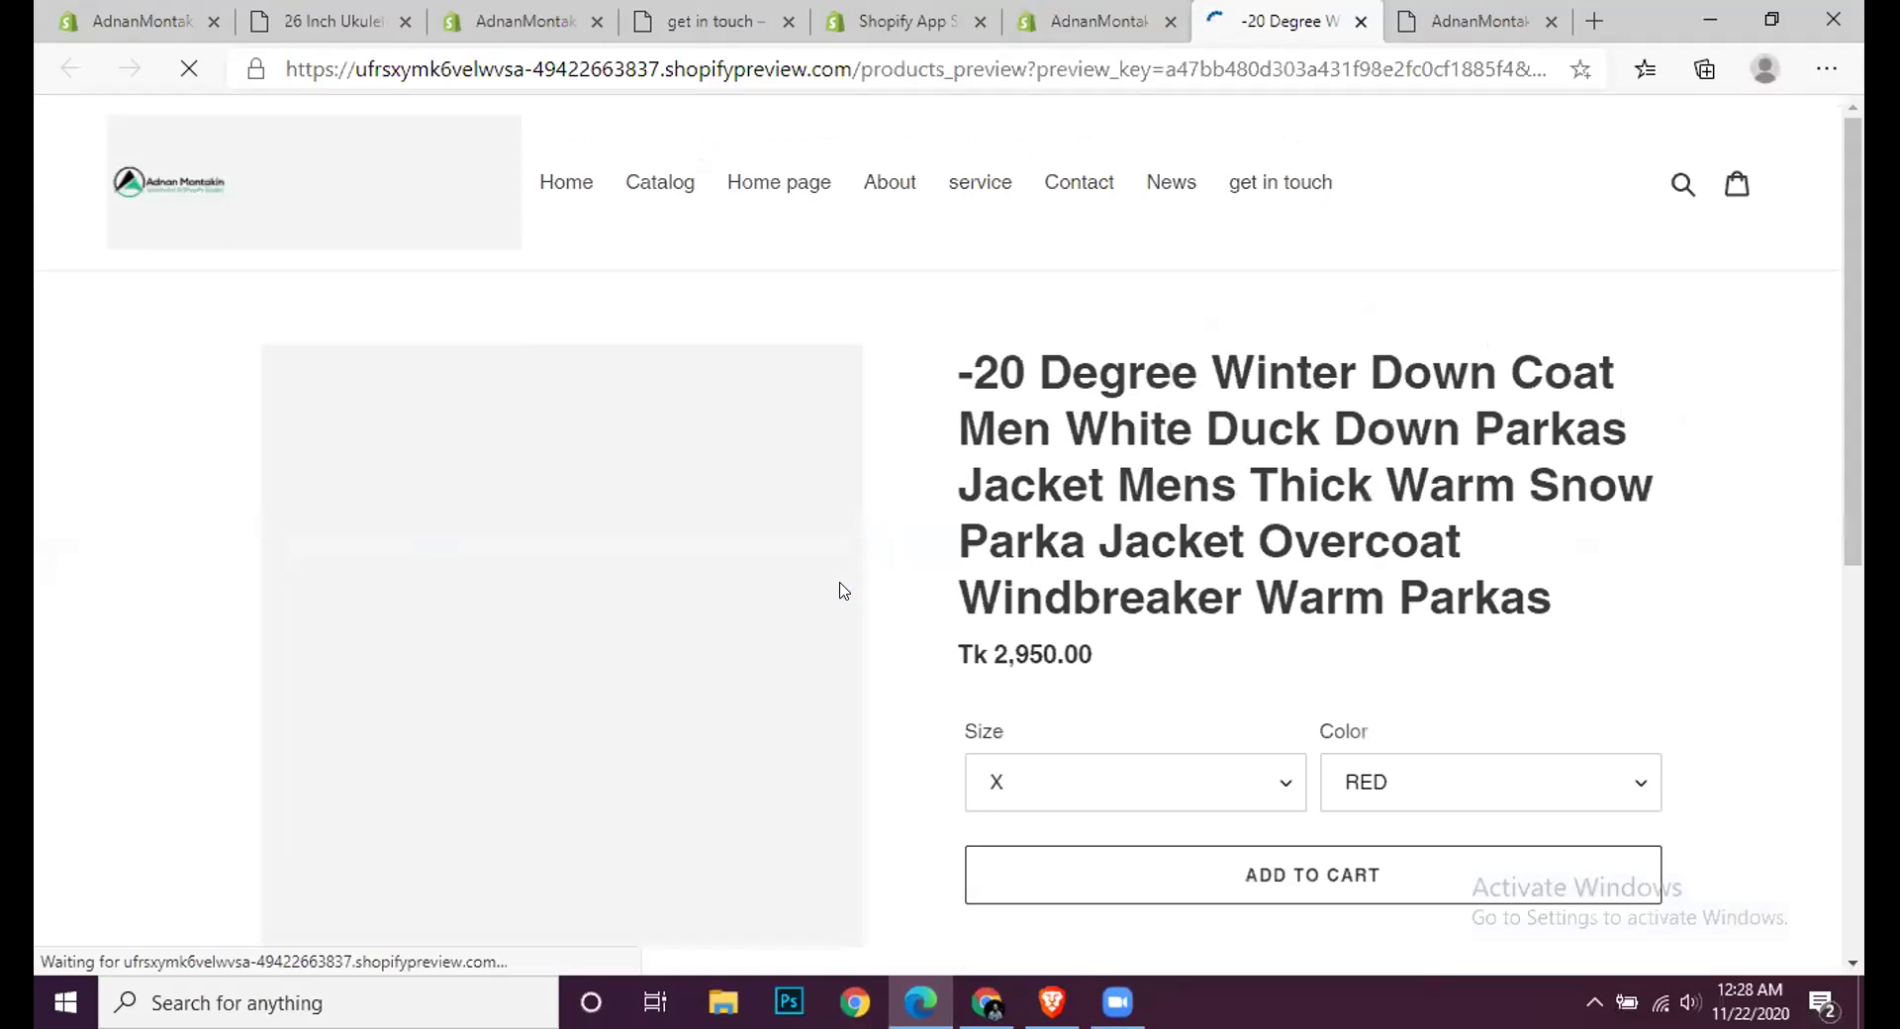
scroll(1107, 542, "down", 15)
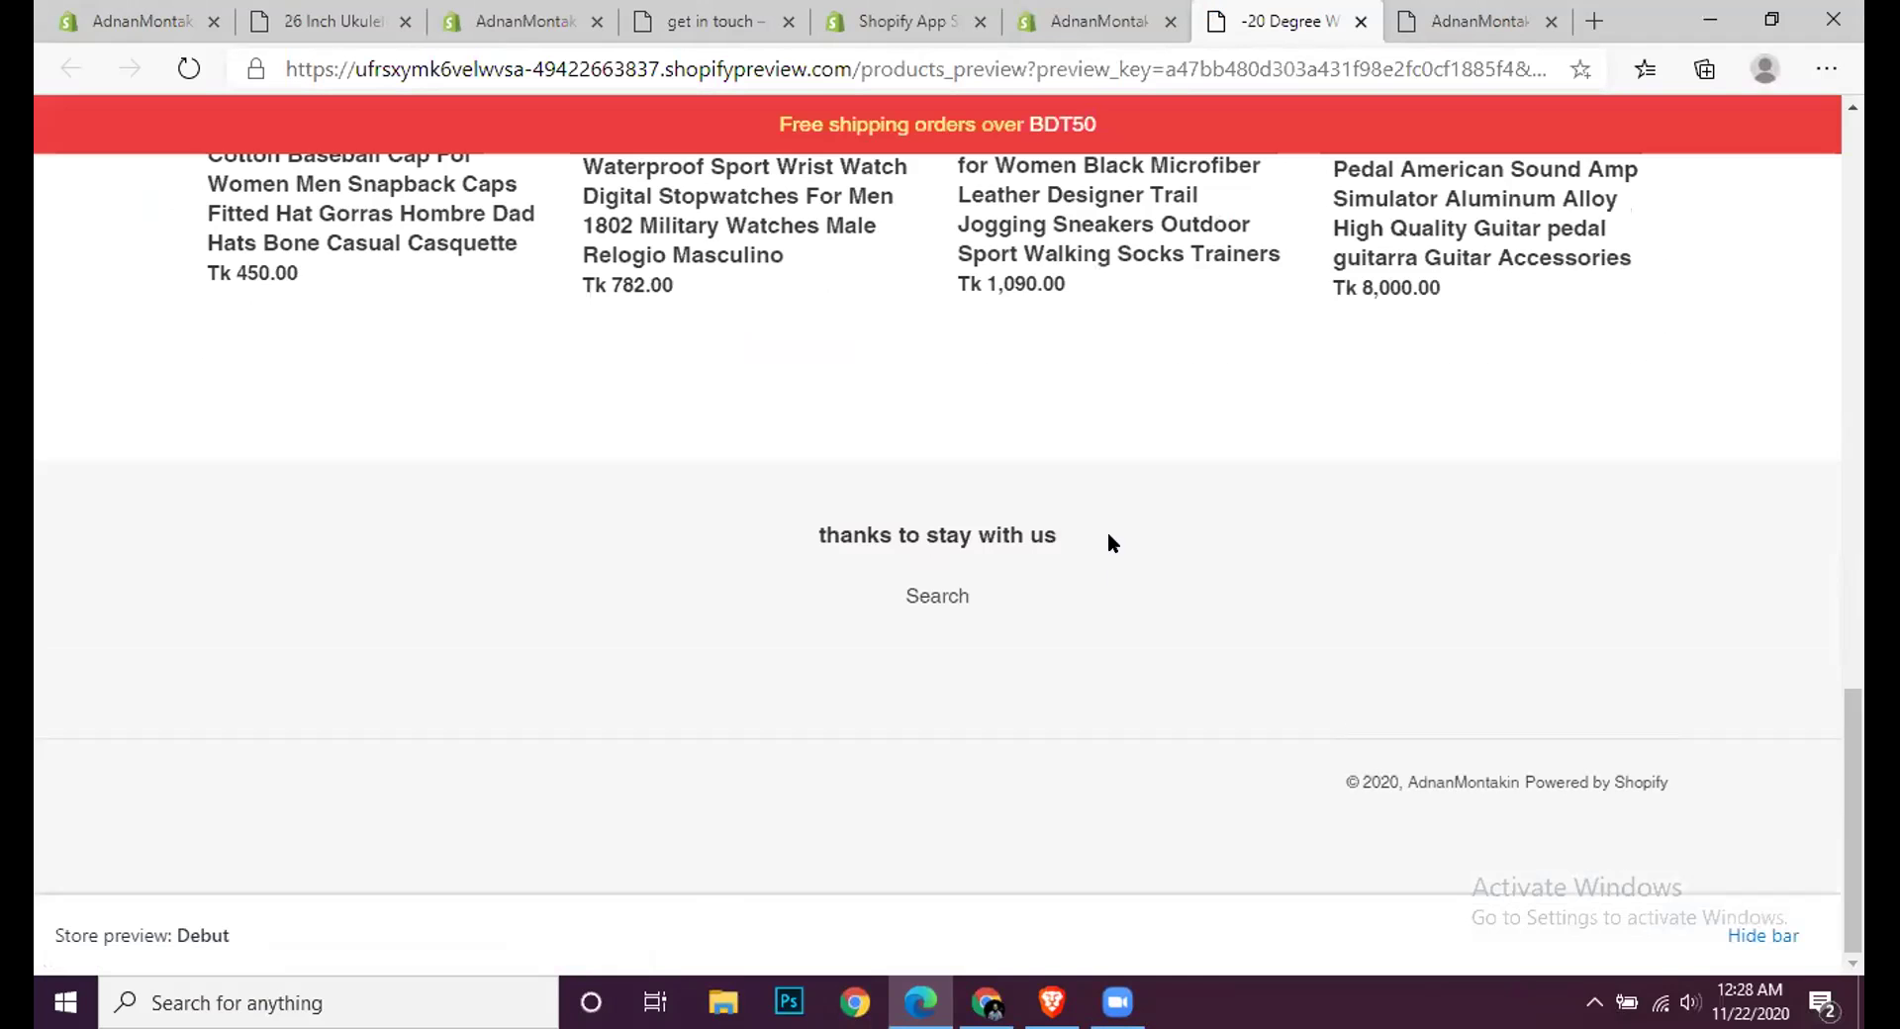
scroll(1108, 542, "up", 2)
scroll(1107, 541, "up", 6)
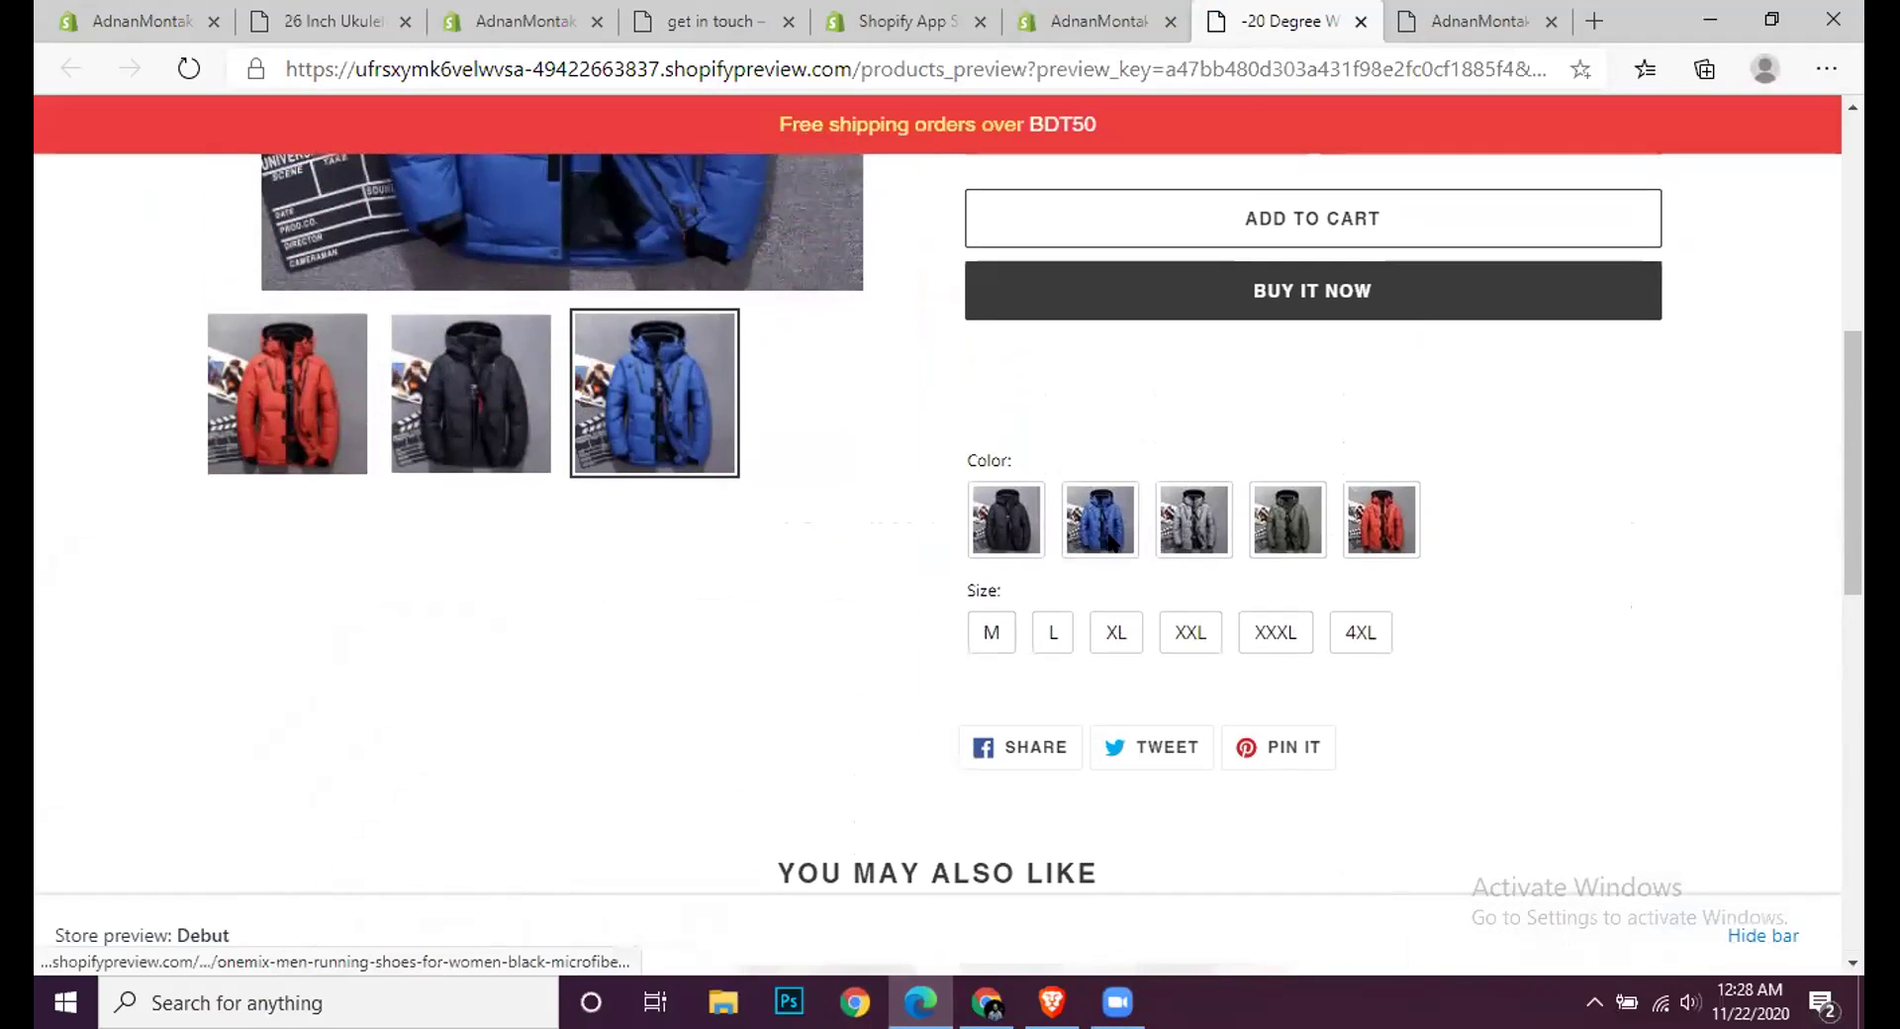
scroll(1110, 542, "up", 3)
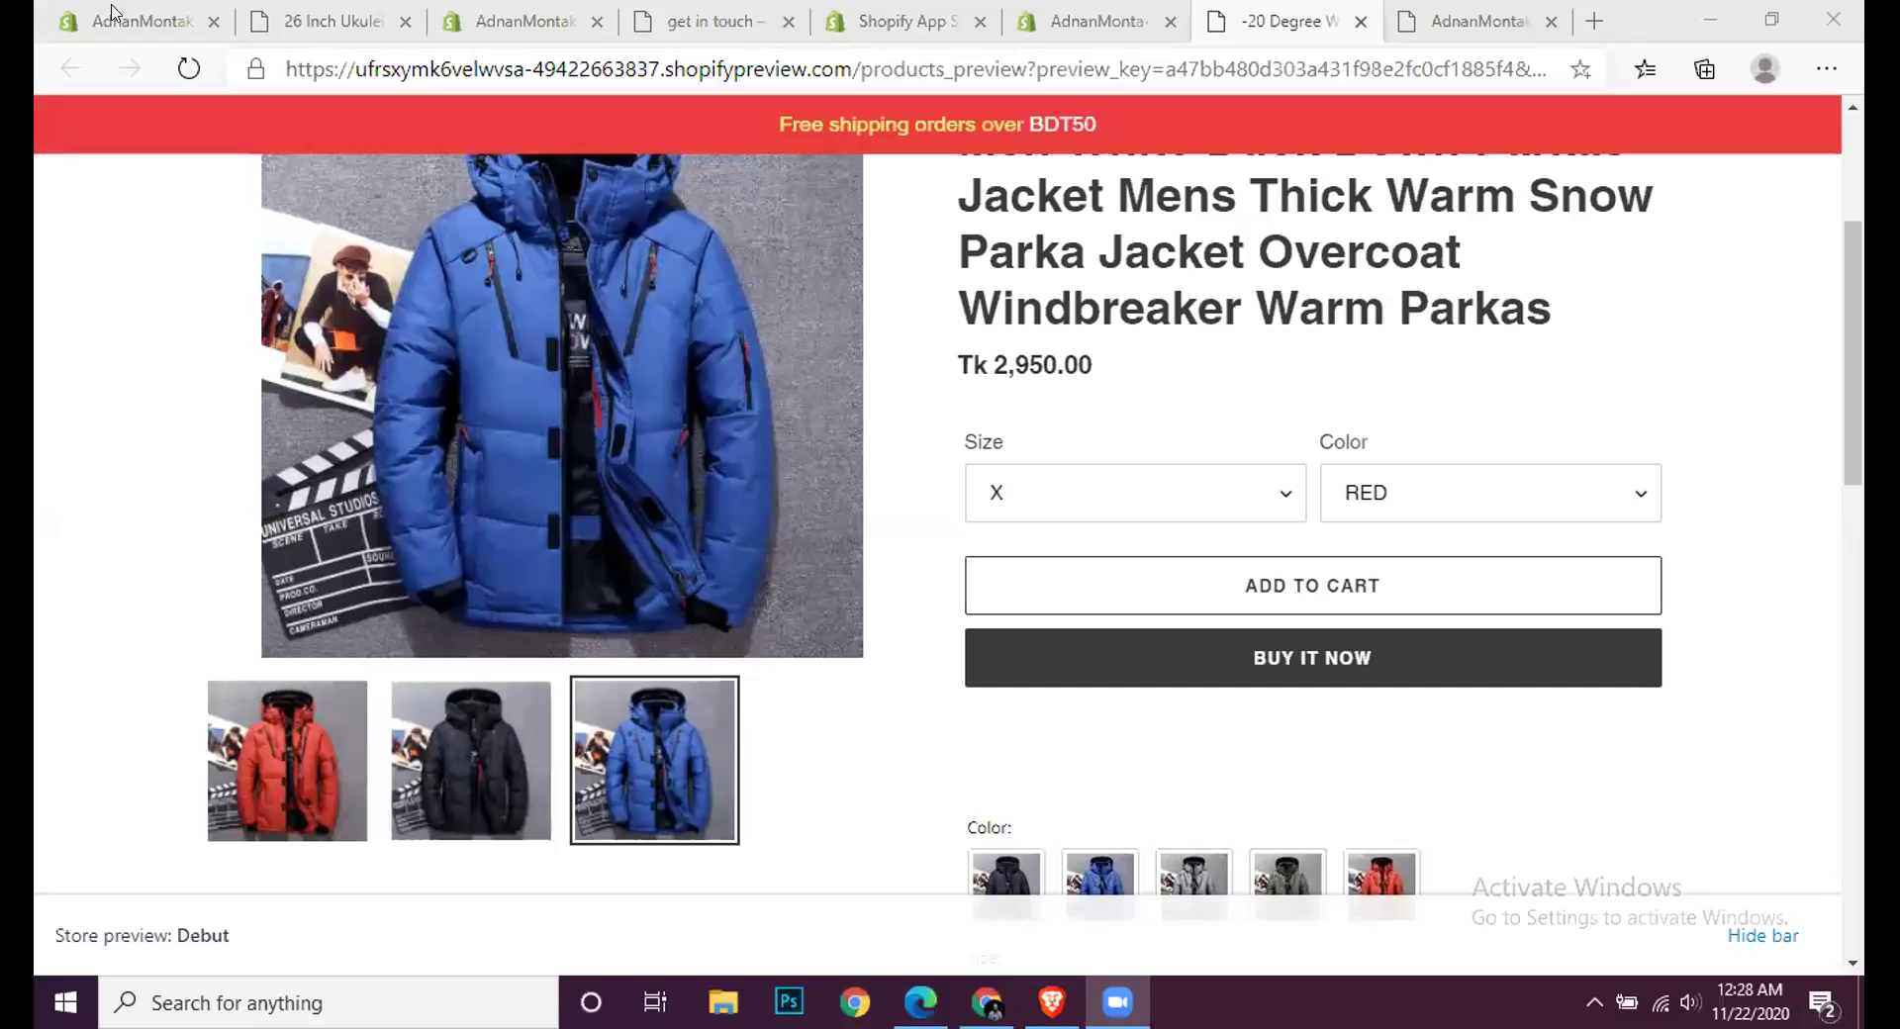
Step: Check the other browser tabs, then open the store's installed Apps list
left_click(112, 12)
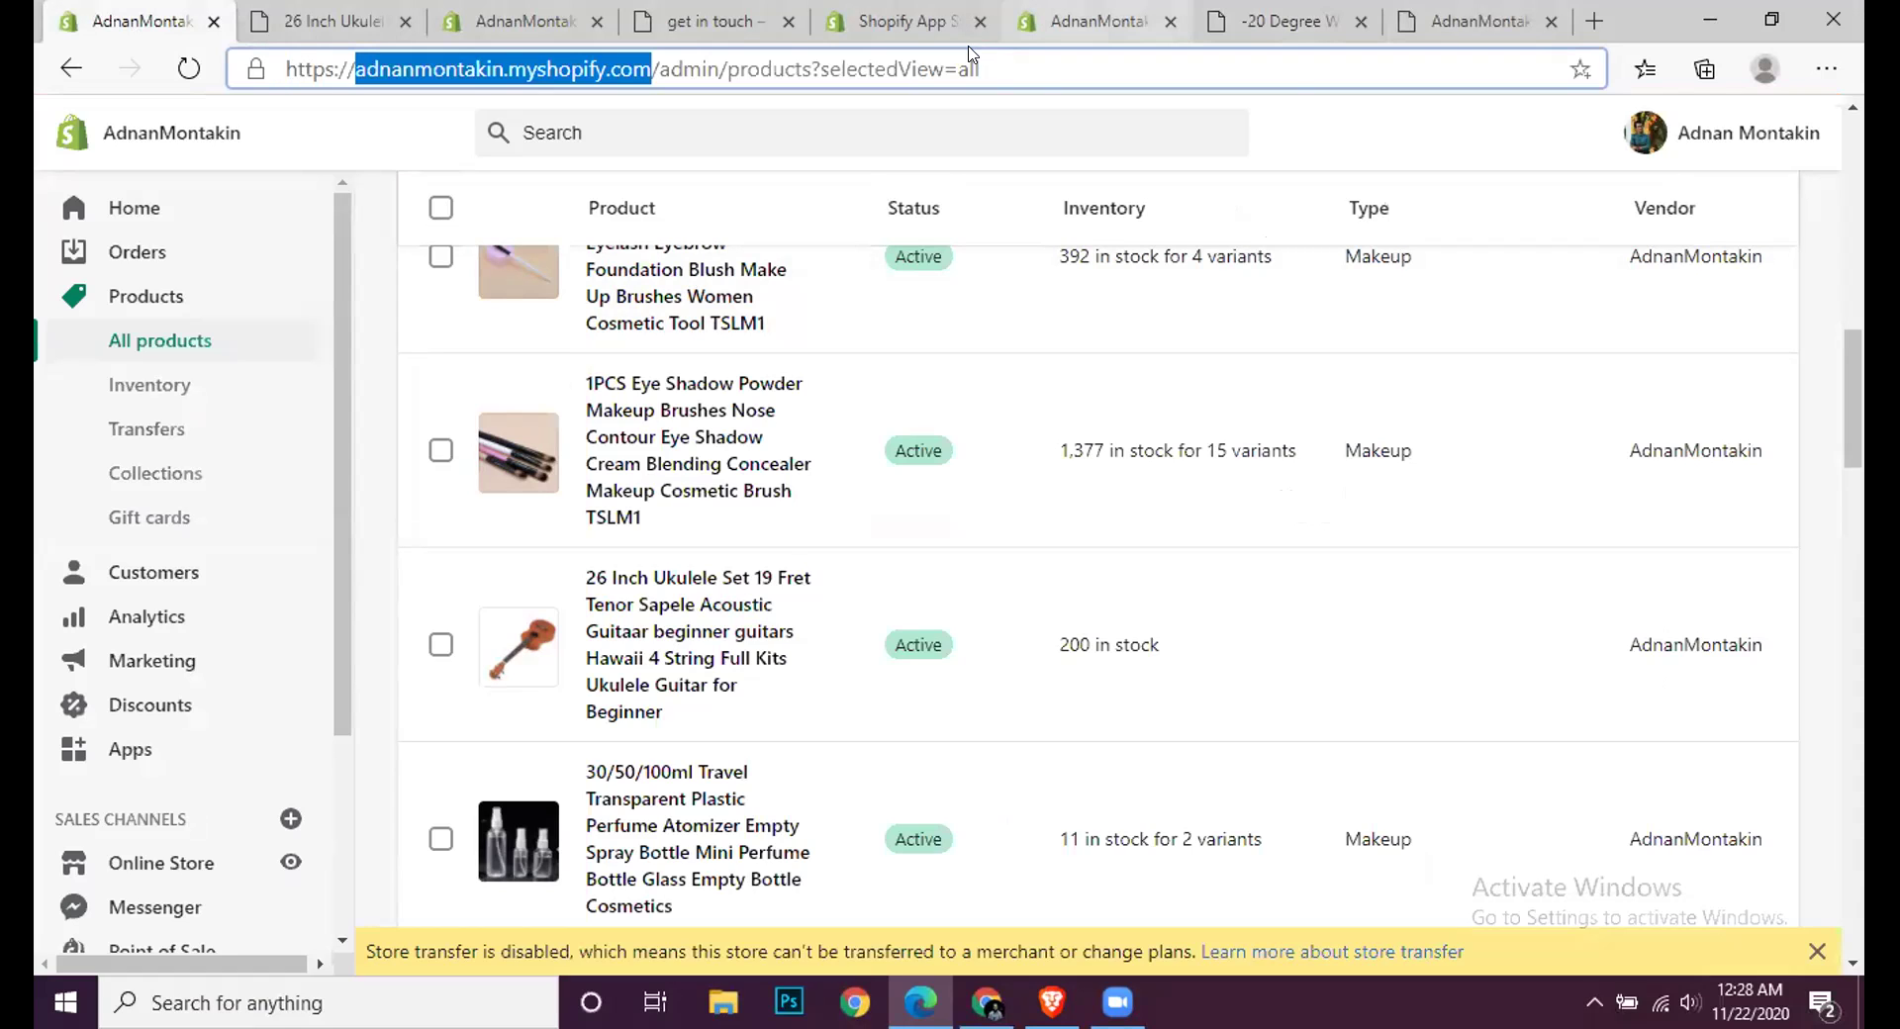
left_click(1058, 14)
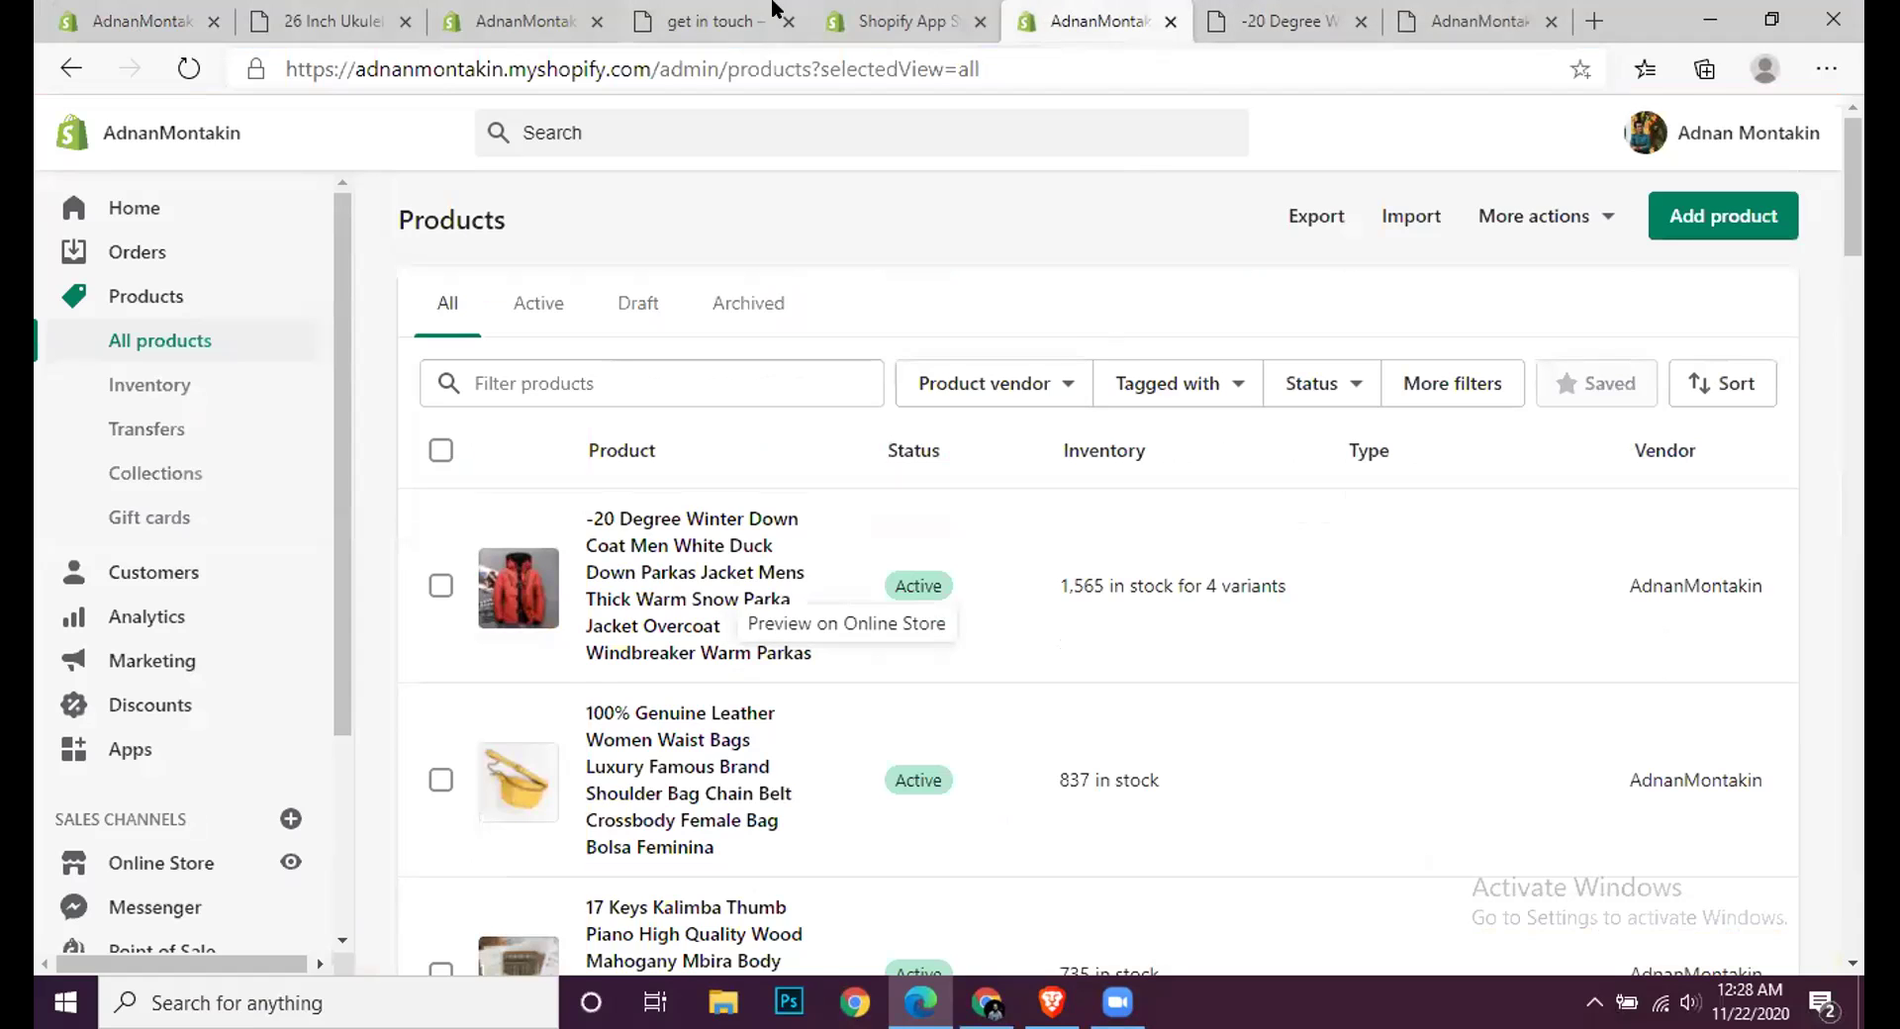
left_click(892, 10)
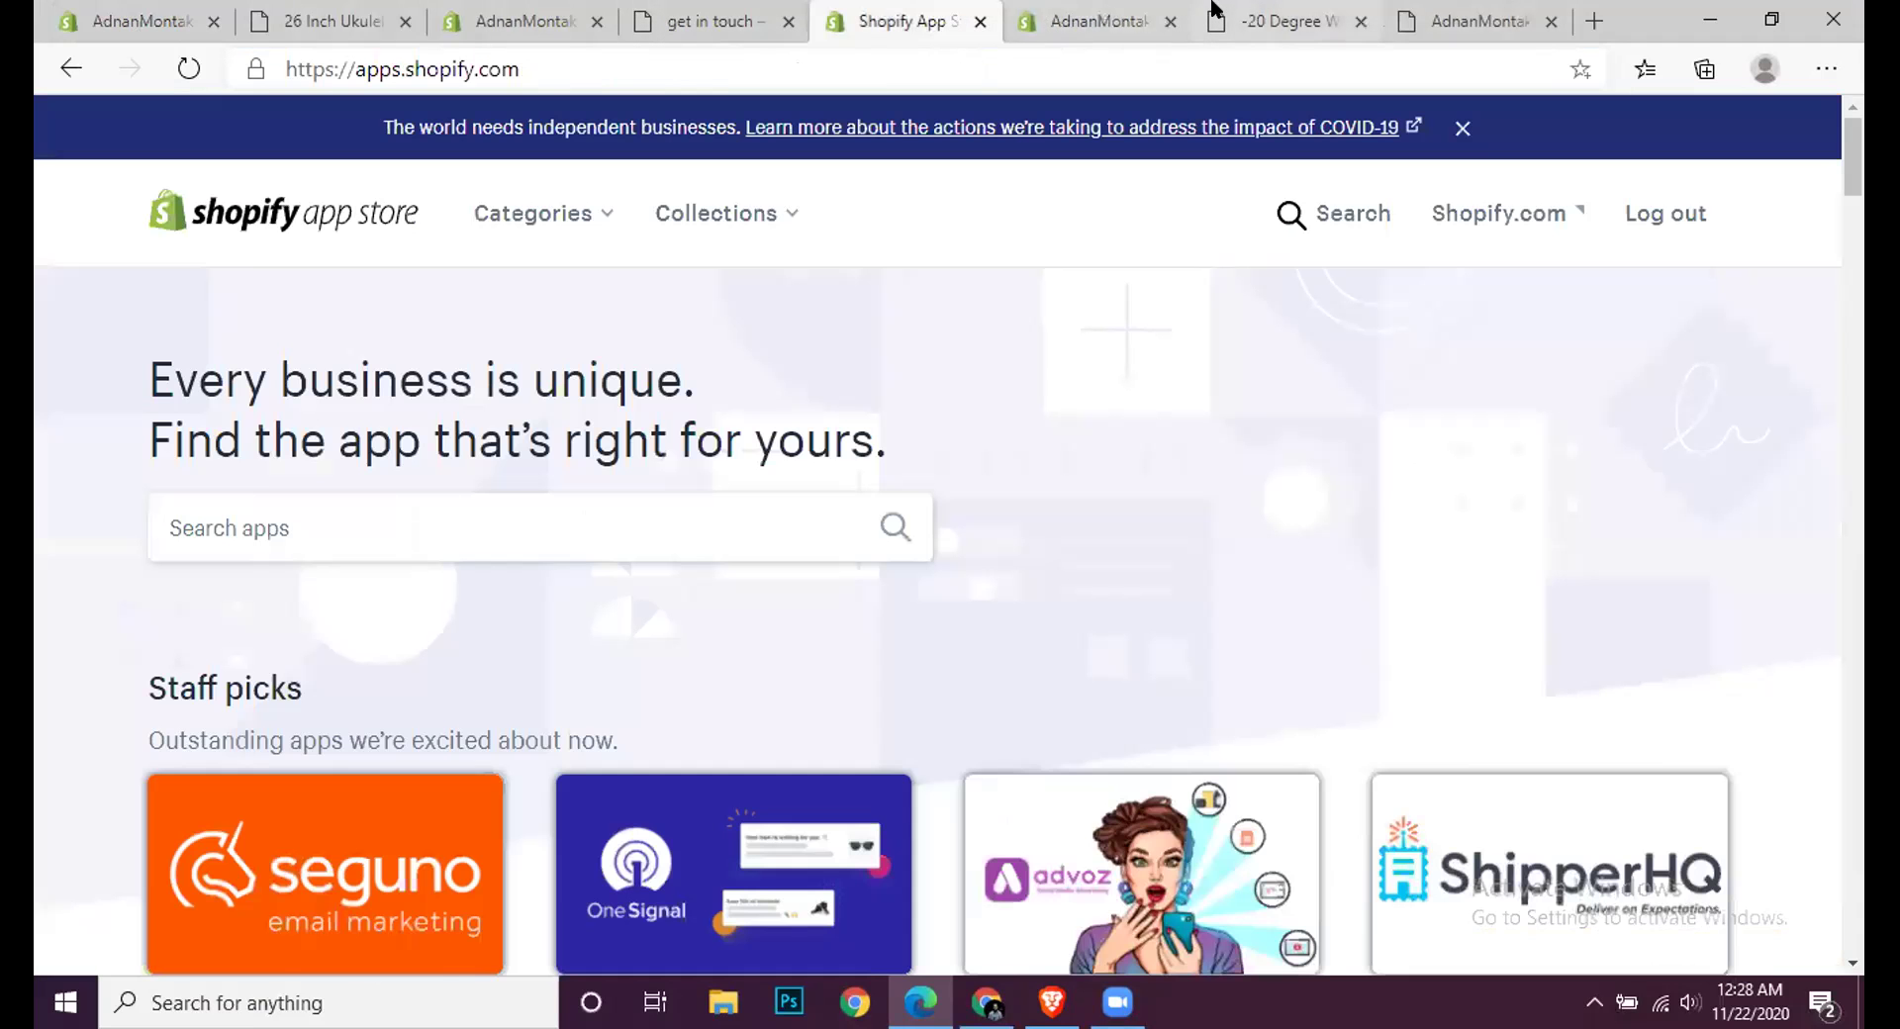
left_click(1086, 14)
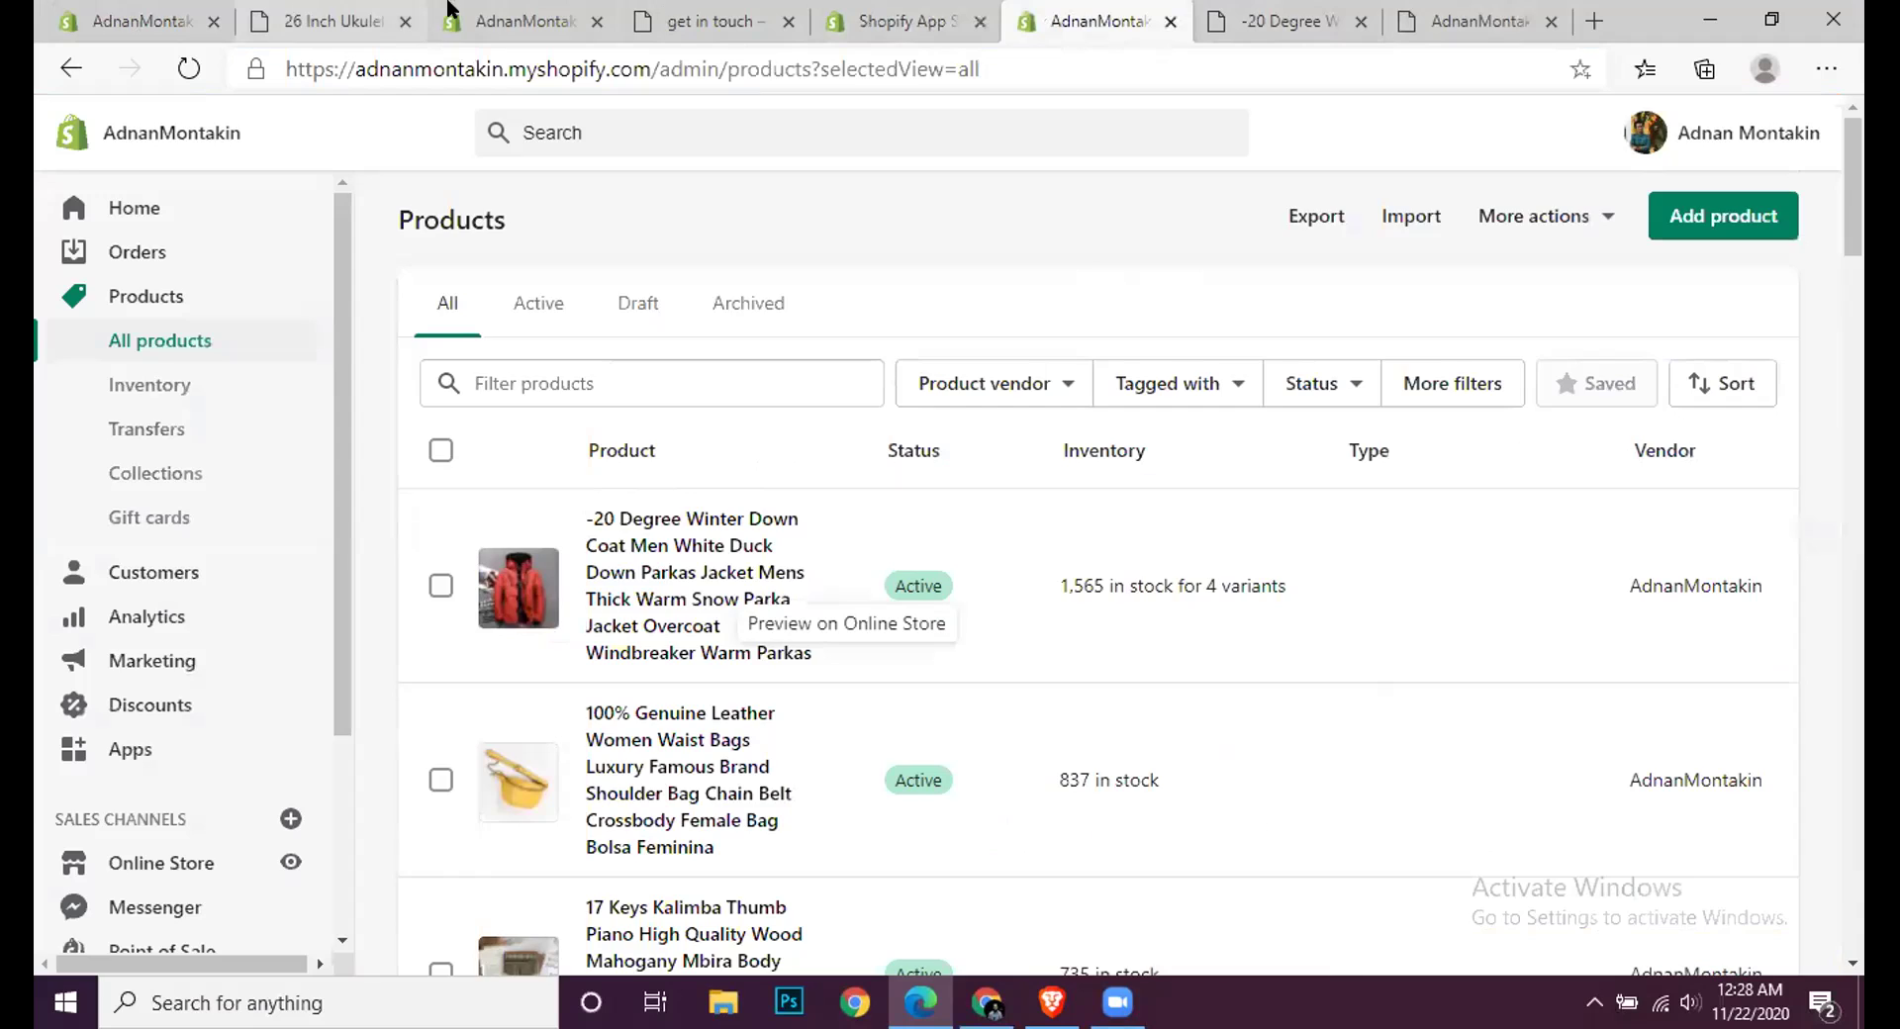
left_click(477, 10)
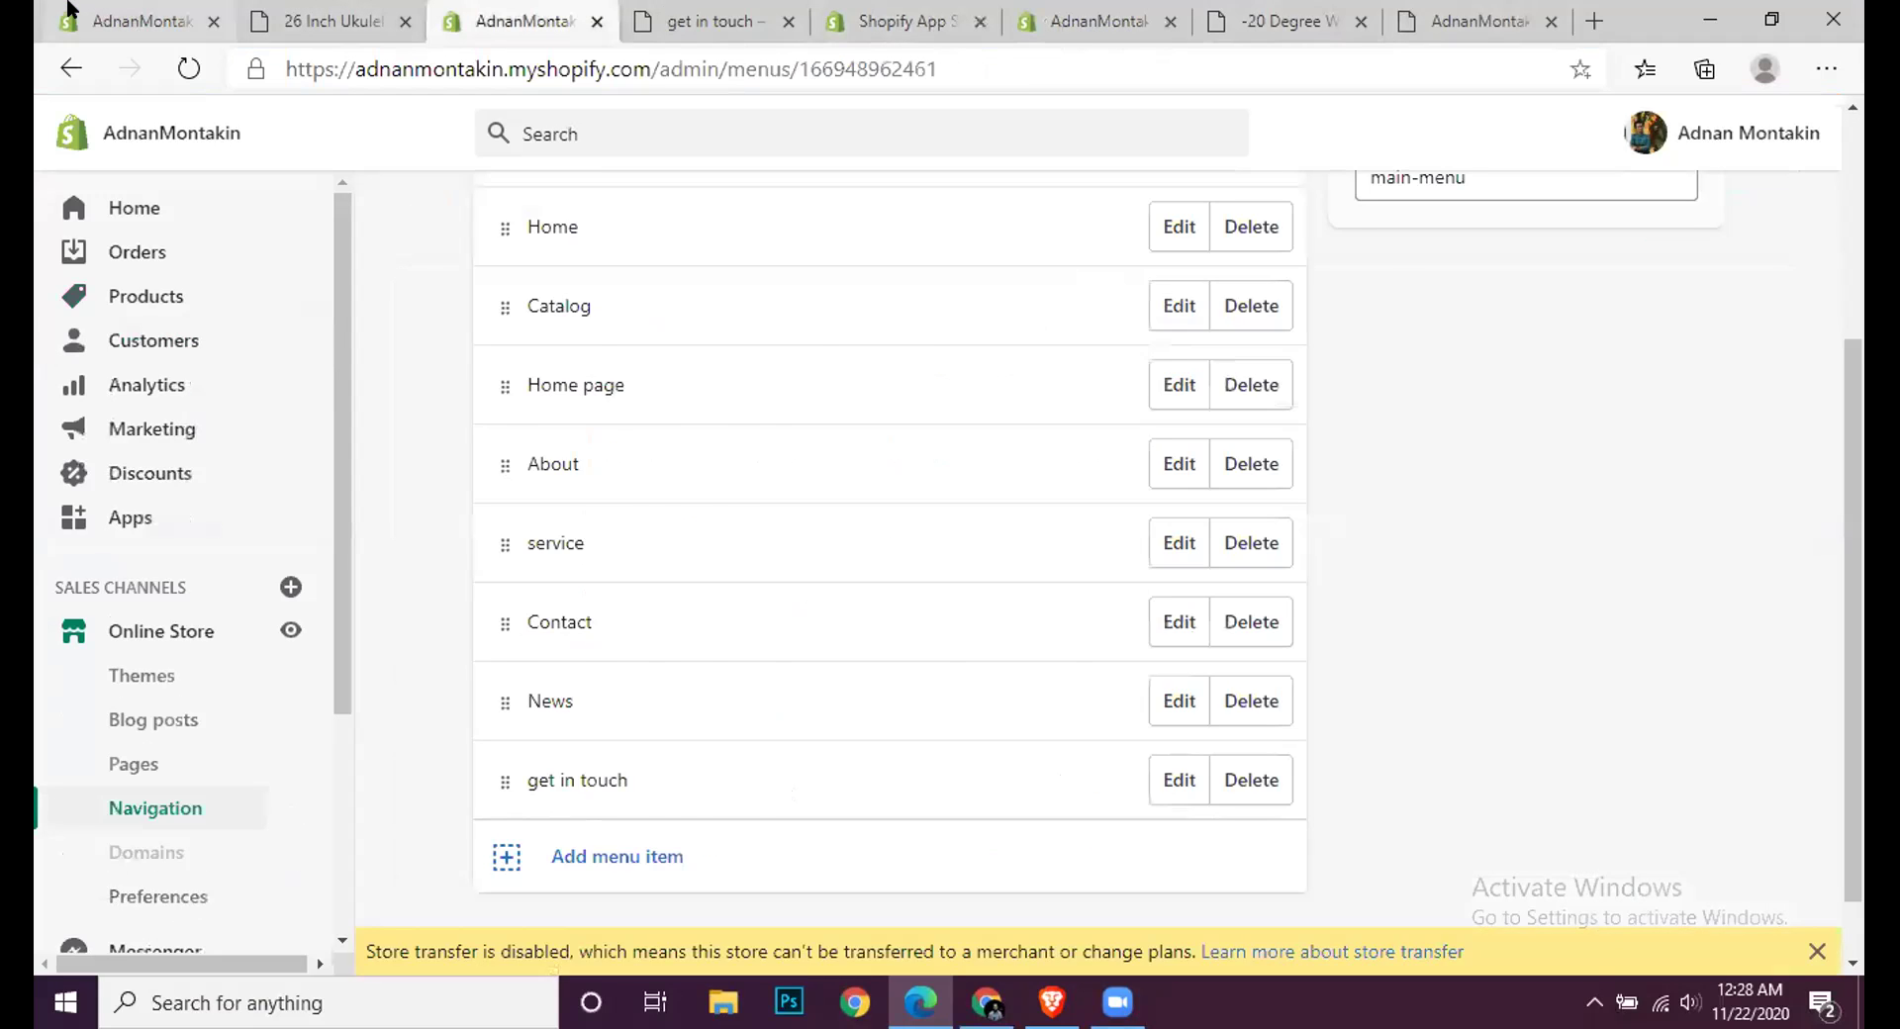
left_click(70, 12)
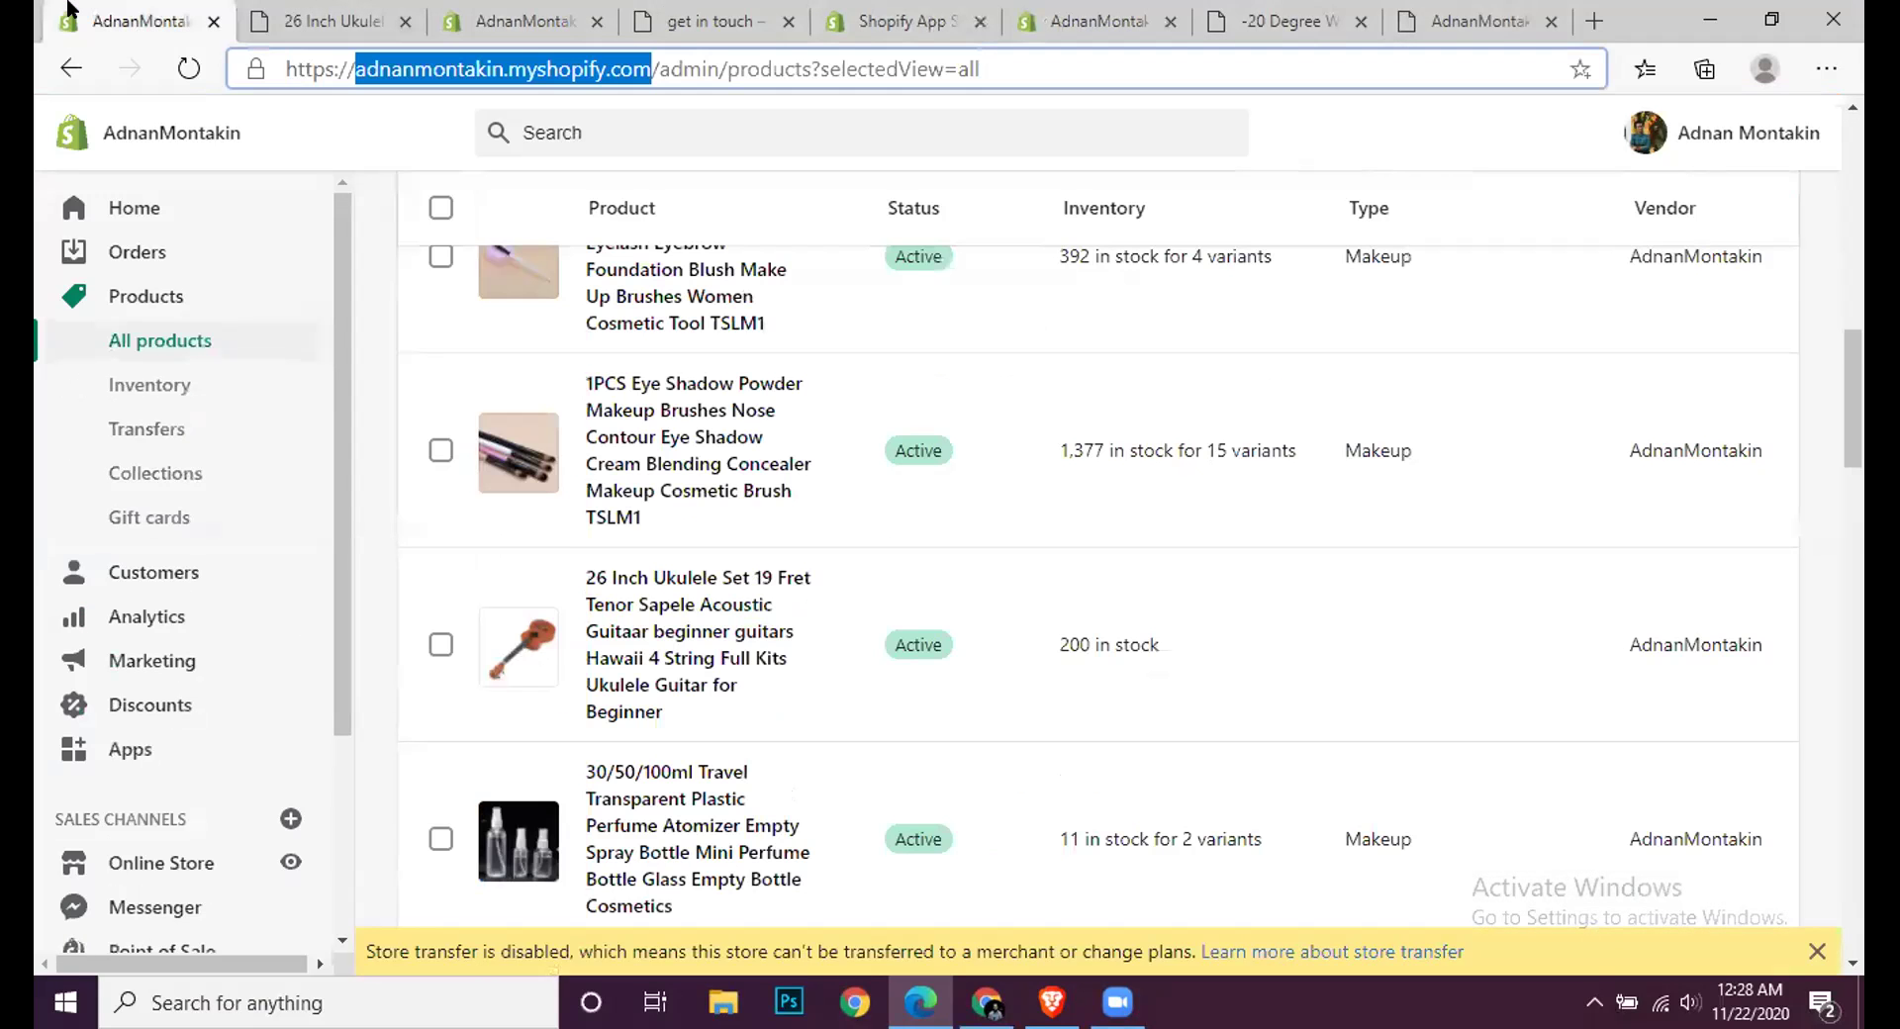
left_click(153, 744)
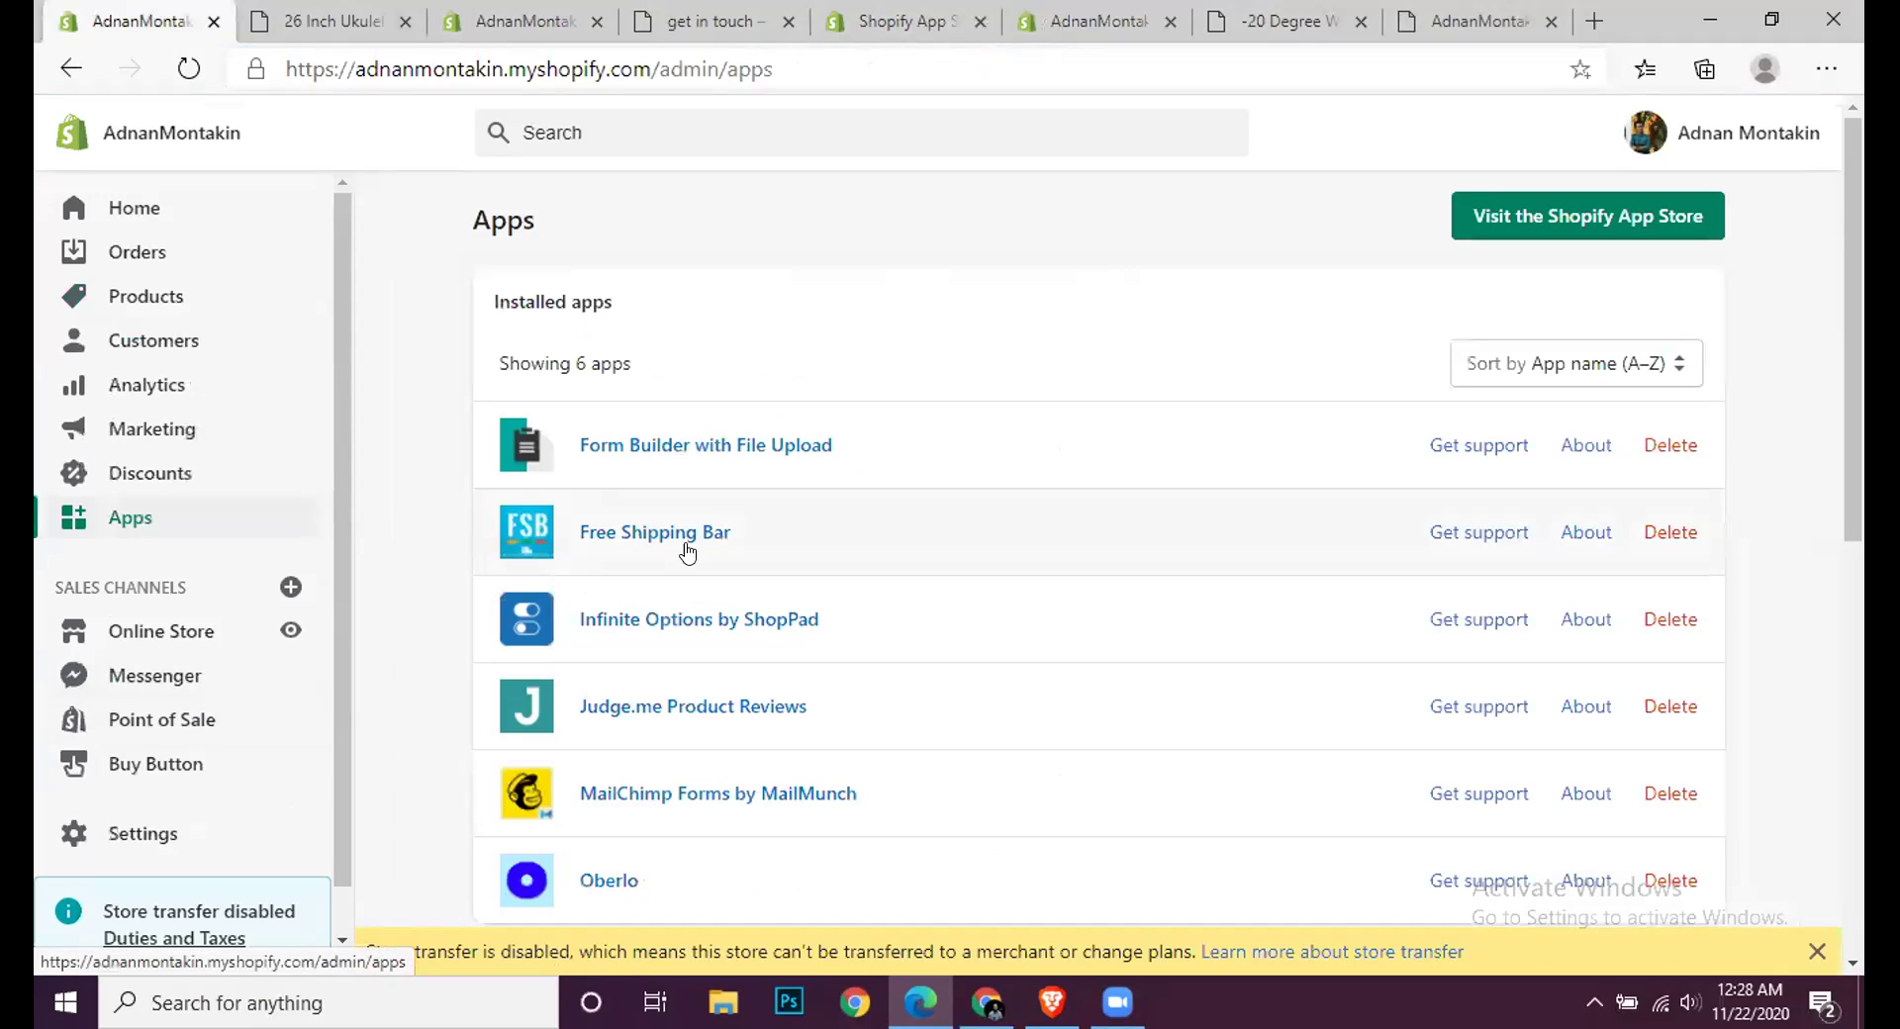
Step: Auto-install all three Judge.me review widgets into the Debut theme and confirm they look great
left_click(665, 716)
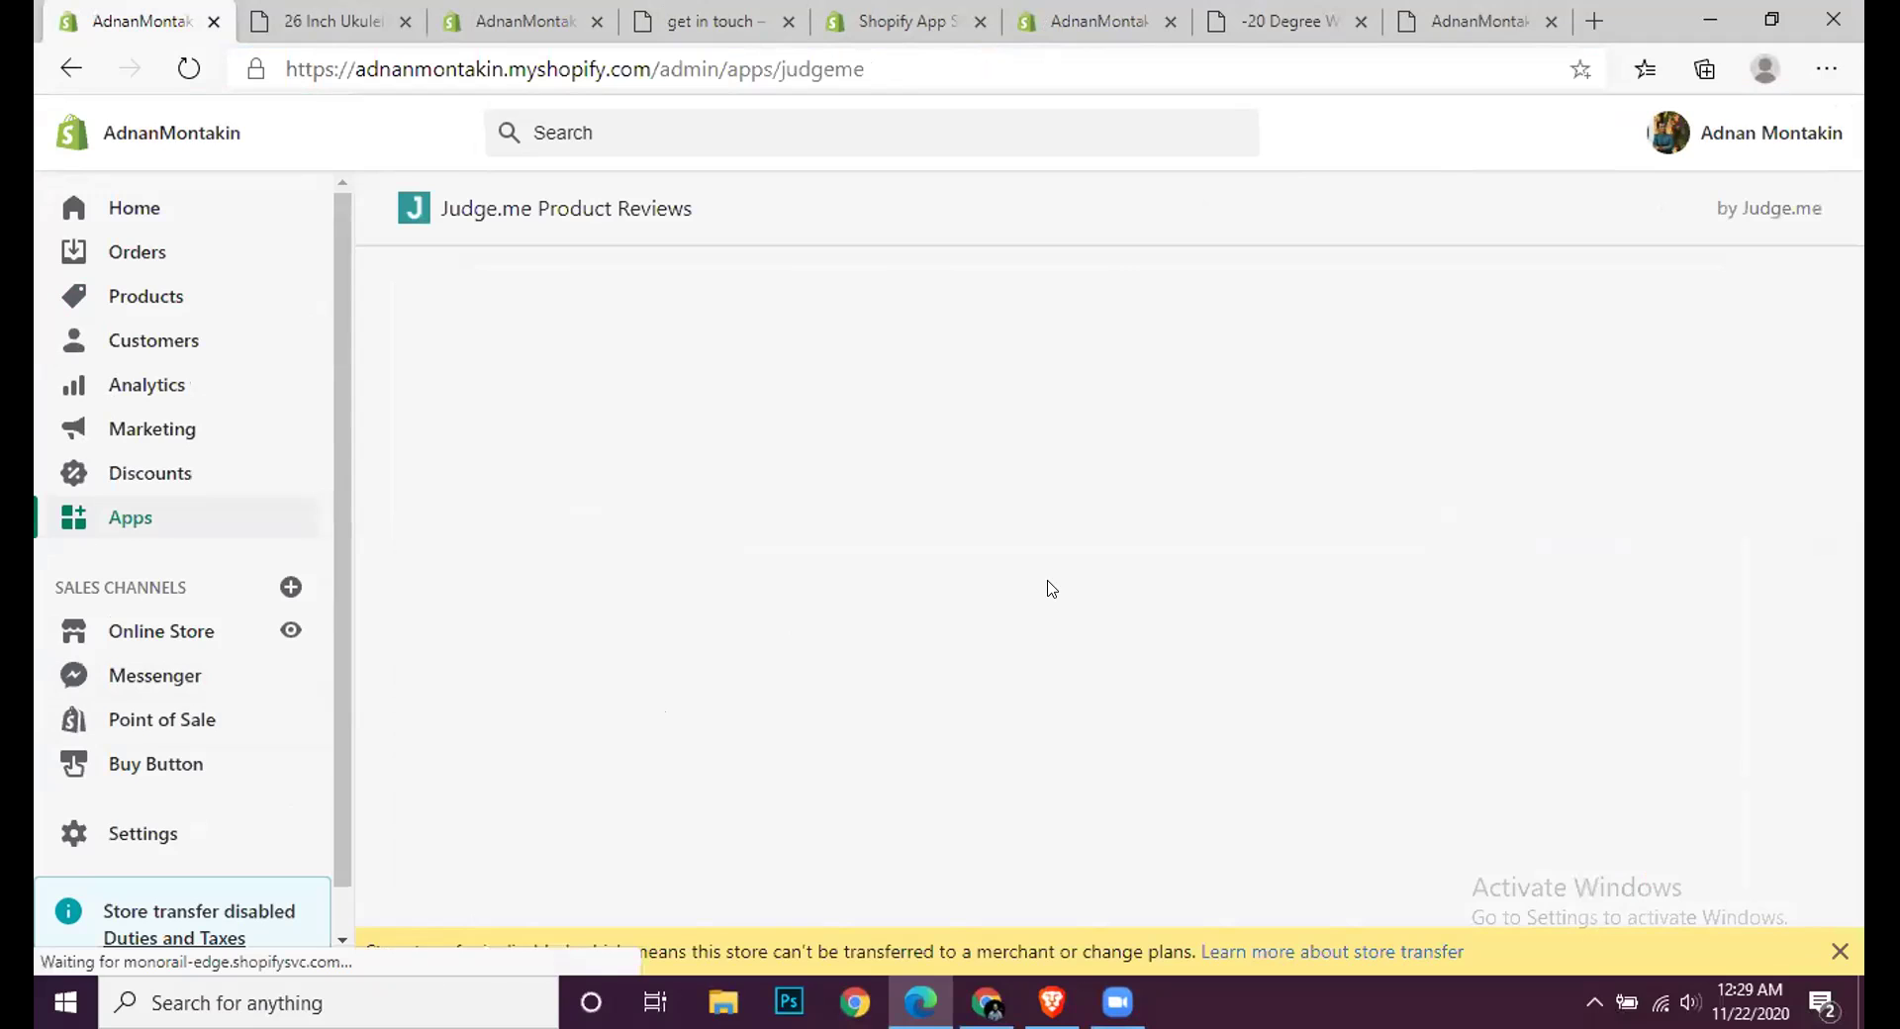
scroll(1051, 593, "down", 2)
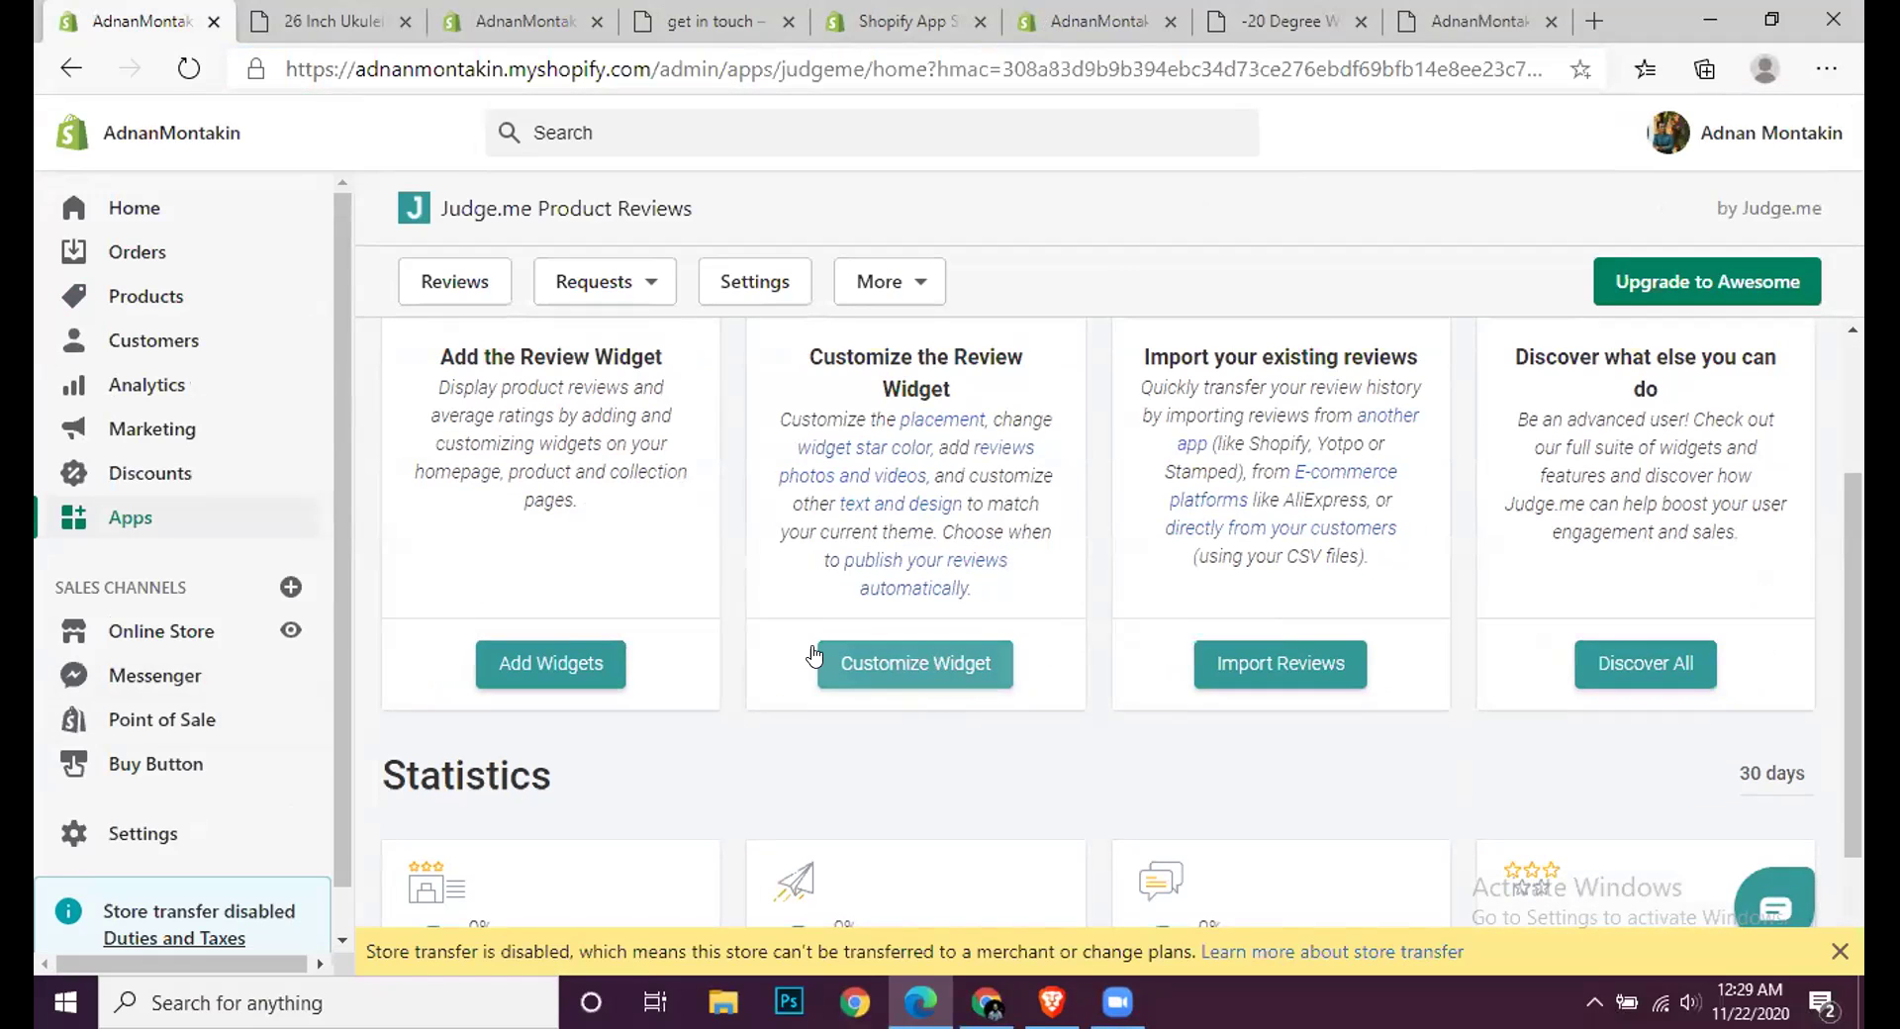
left_click(564, 662)
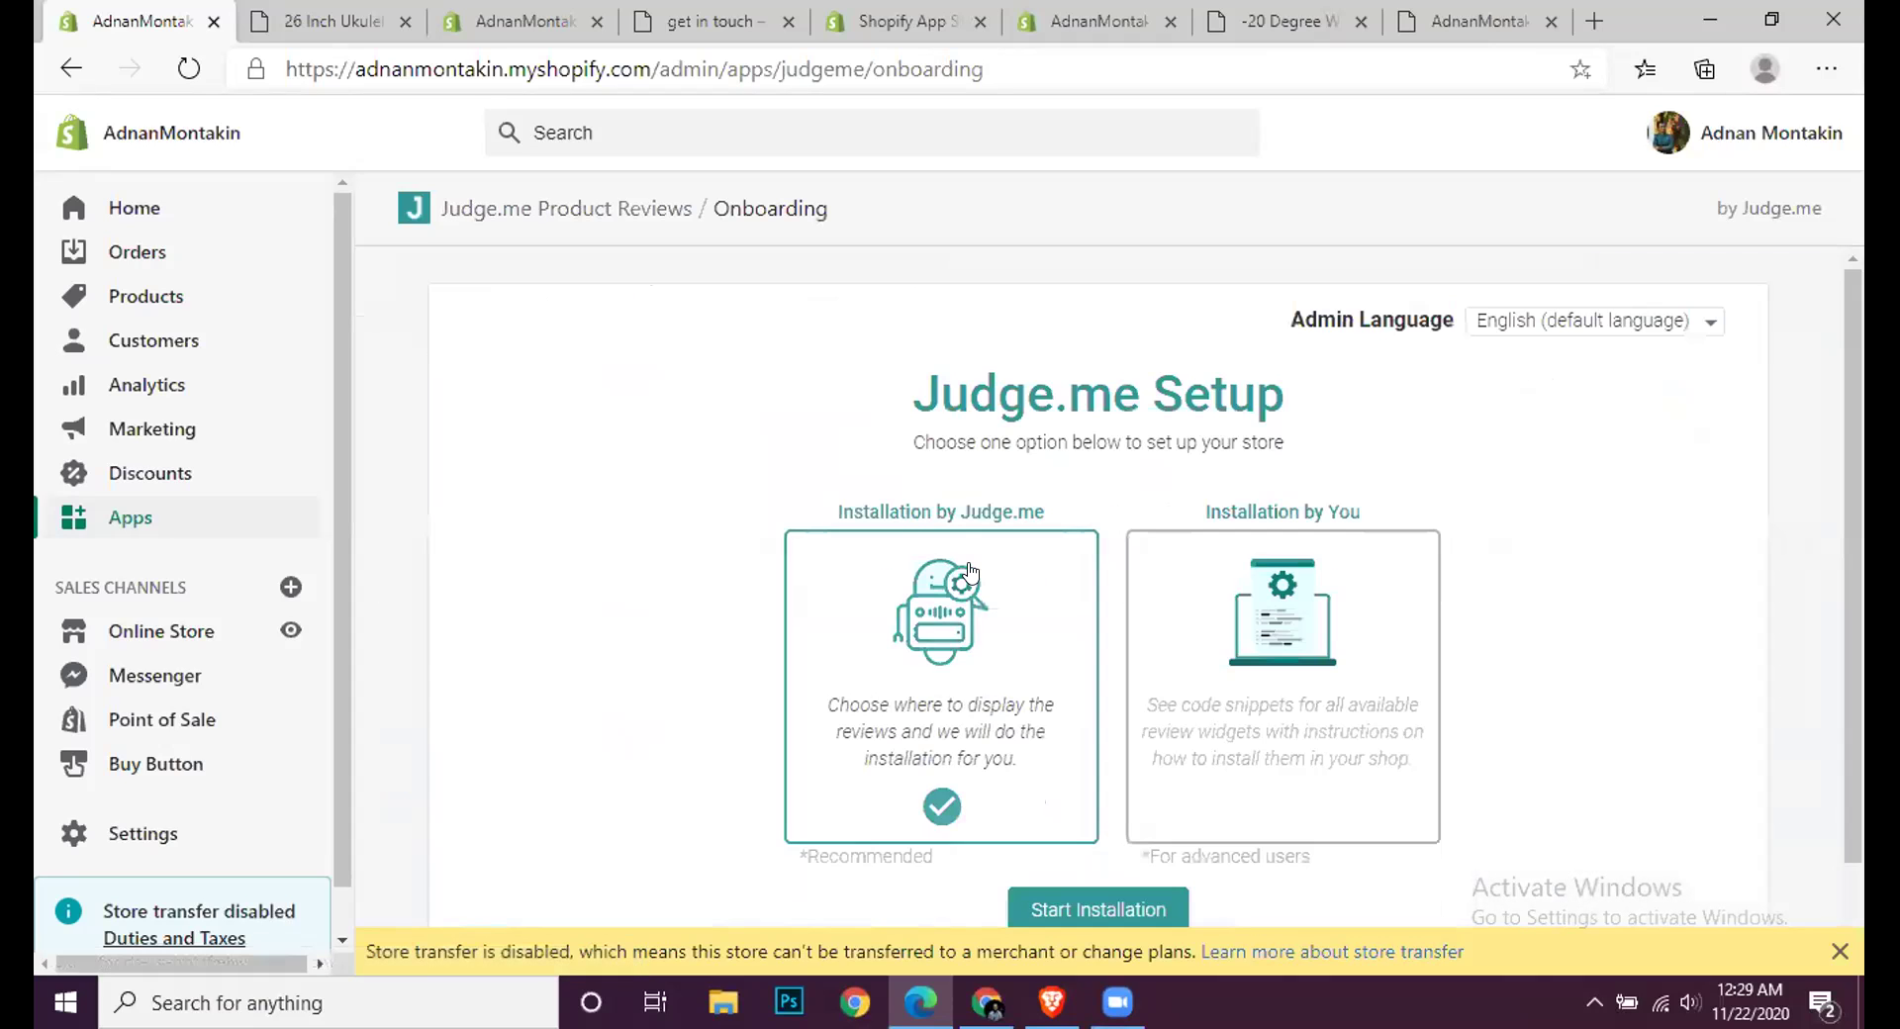
scroll(890, 683, "down", 1)
left_click(1061, 851)
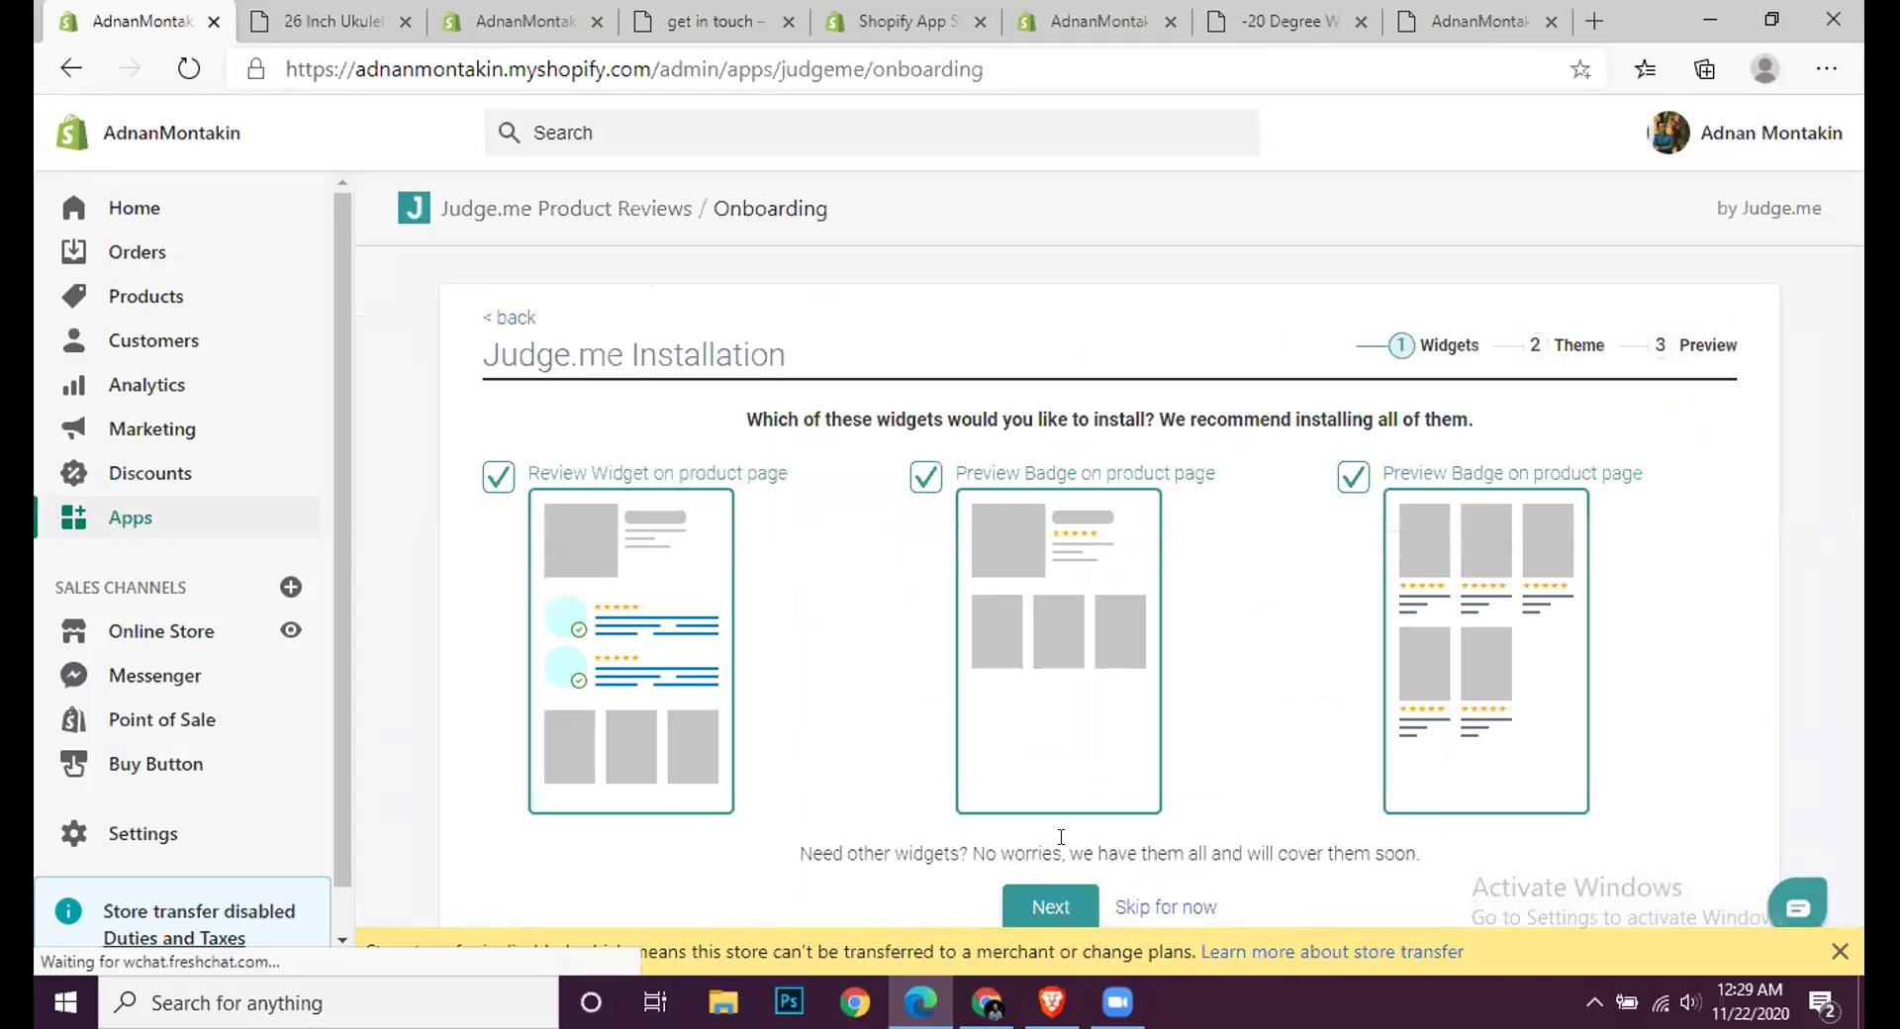
left_click(1044, 896)
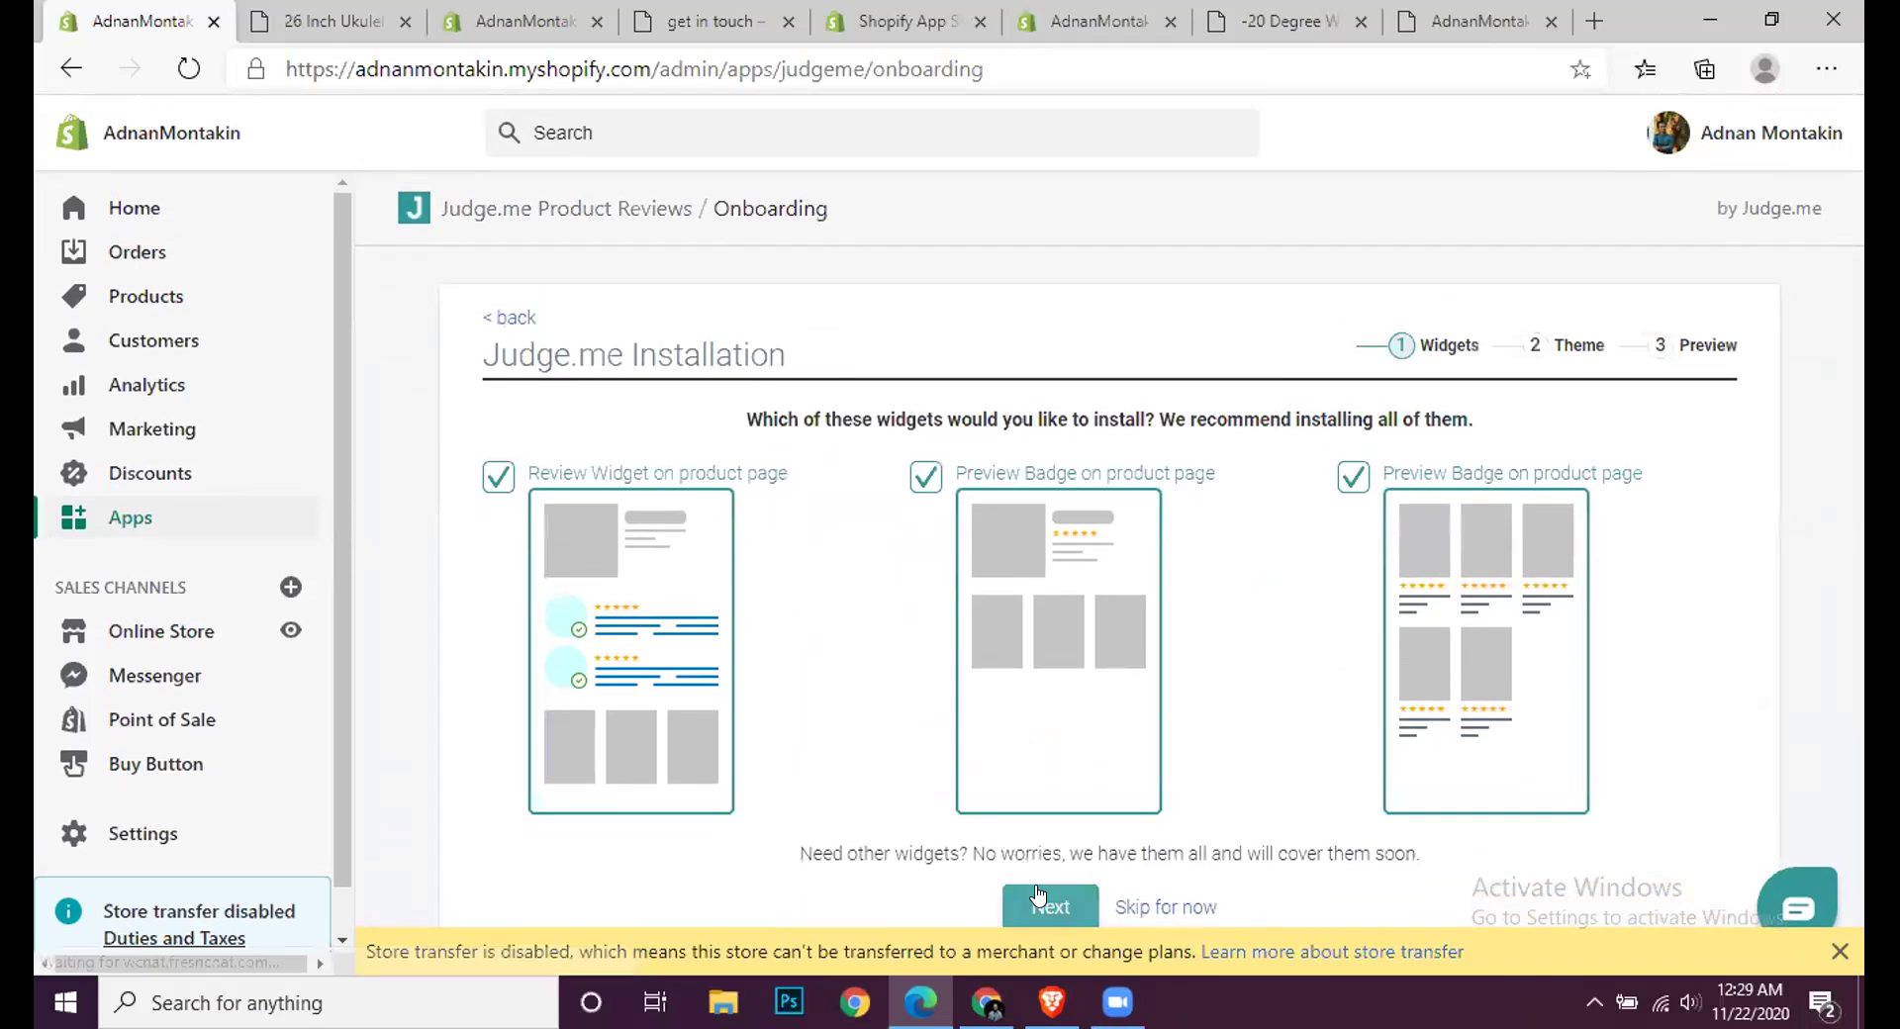
left_click(1037, 886)
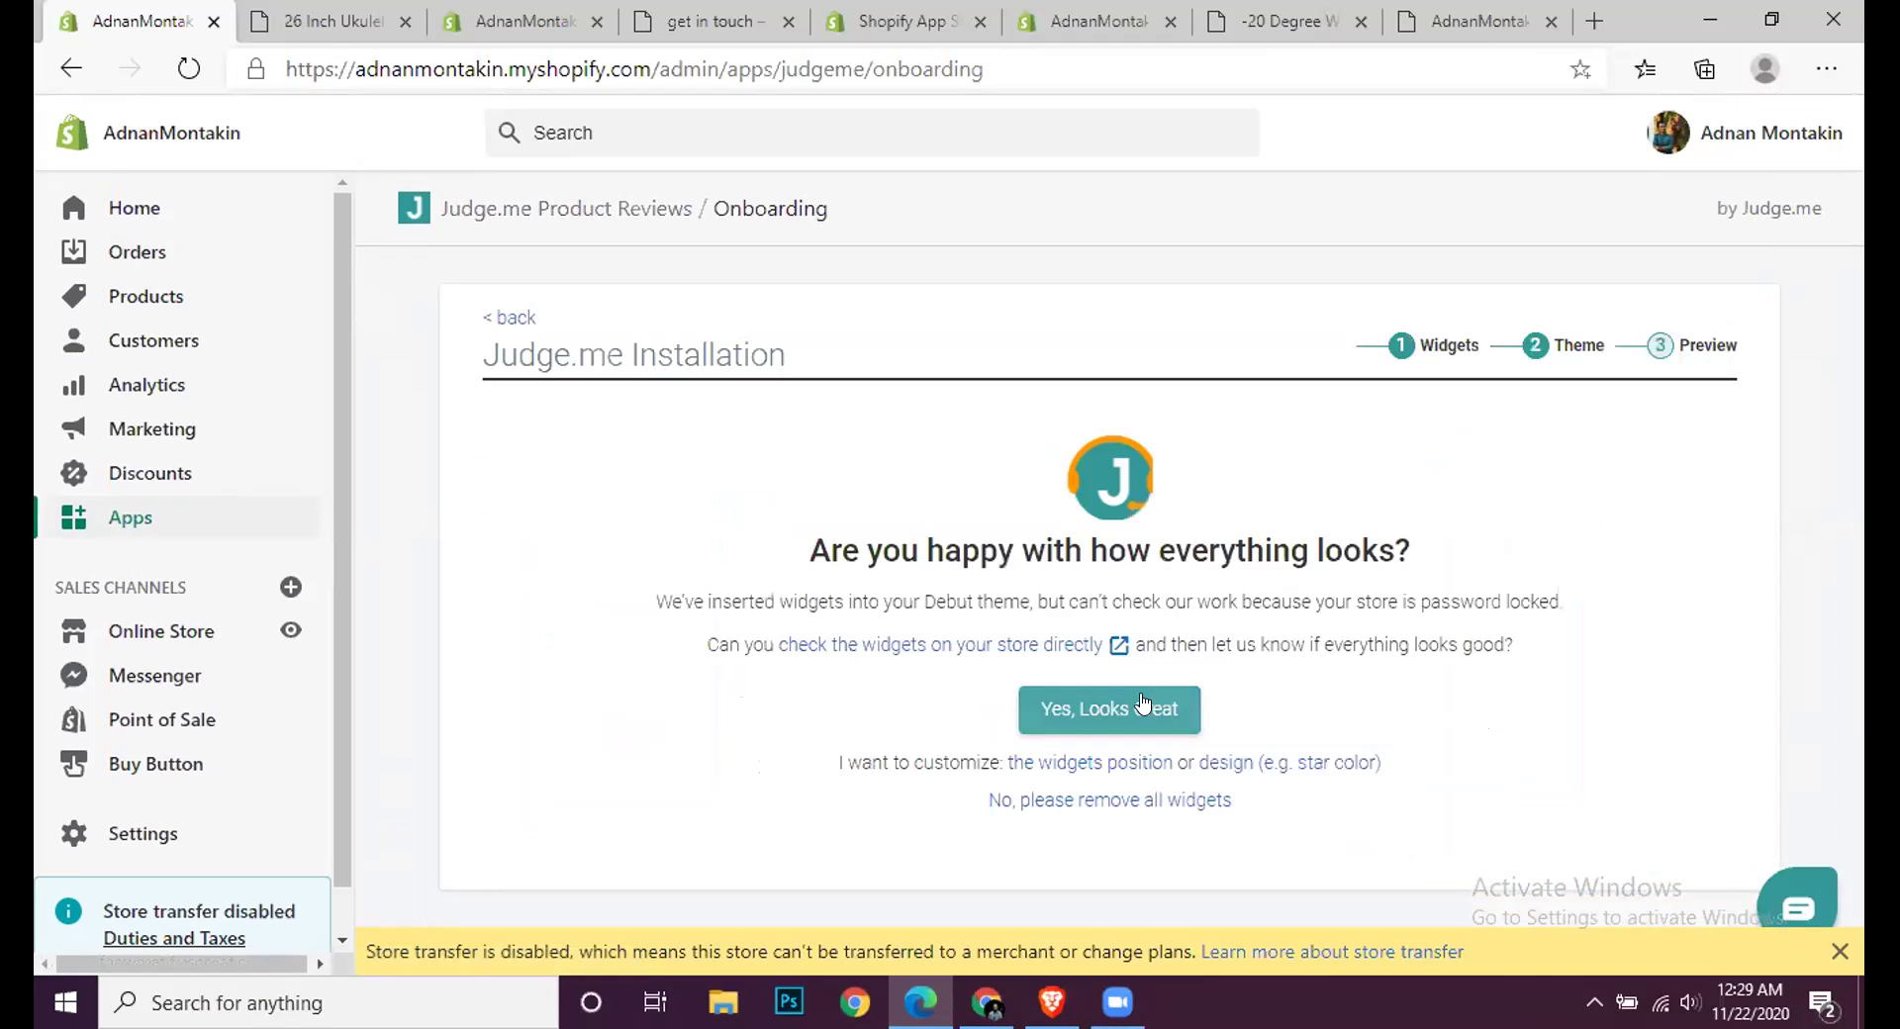
left_click(1143, 705)
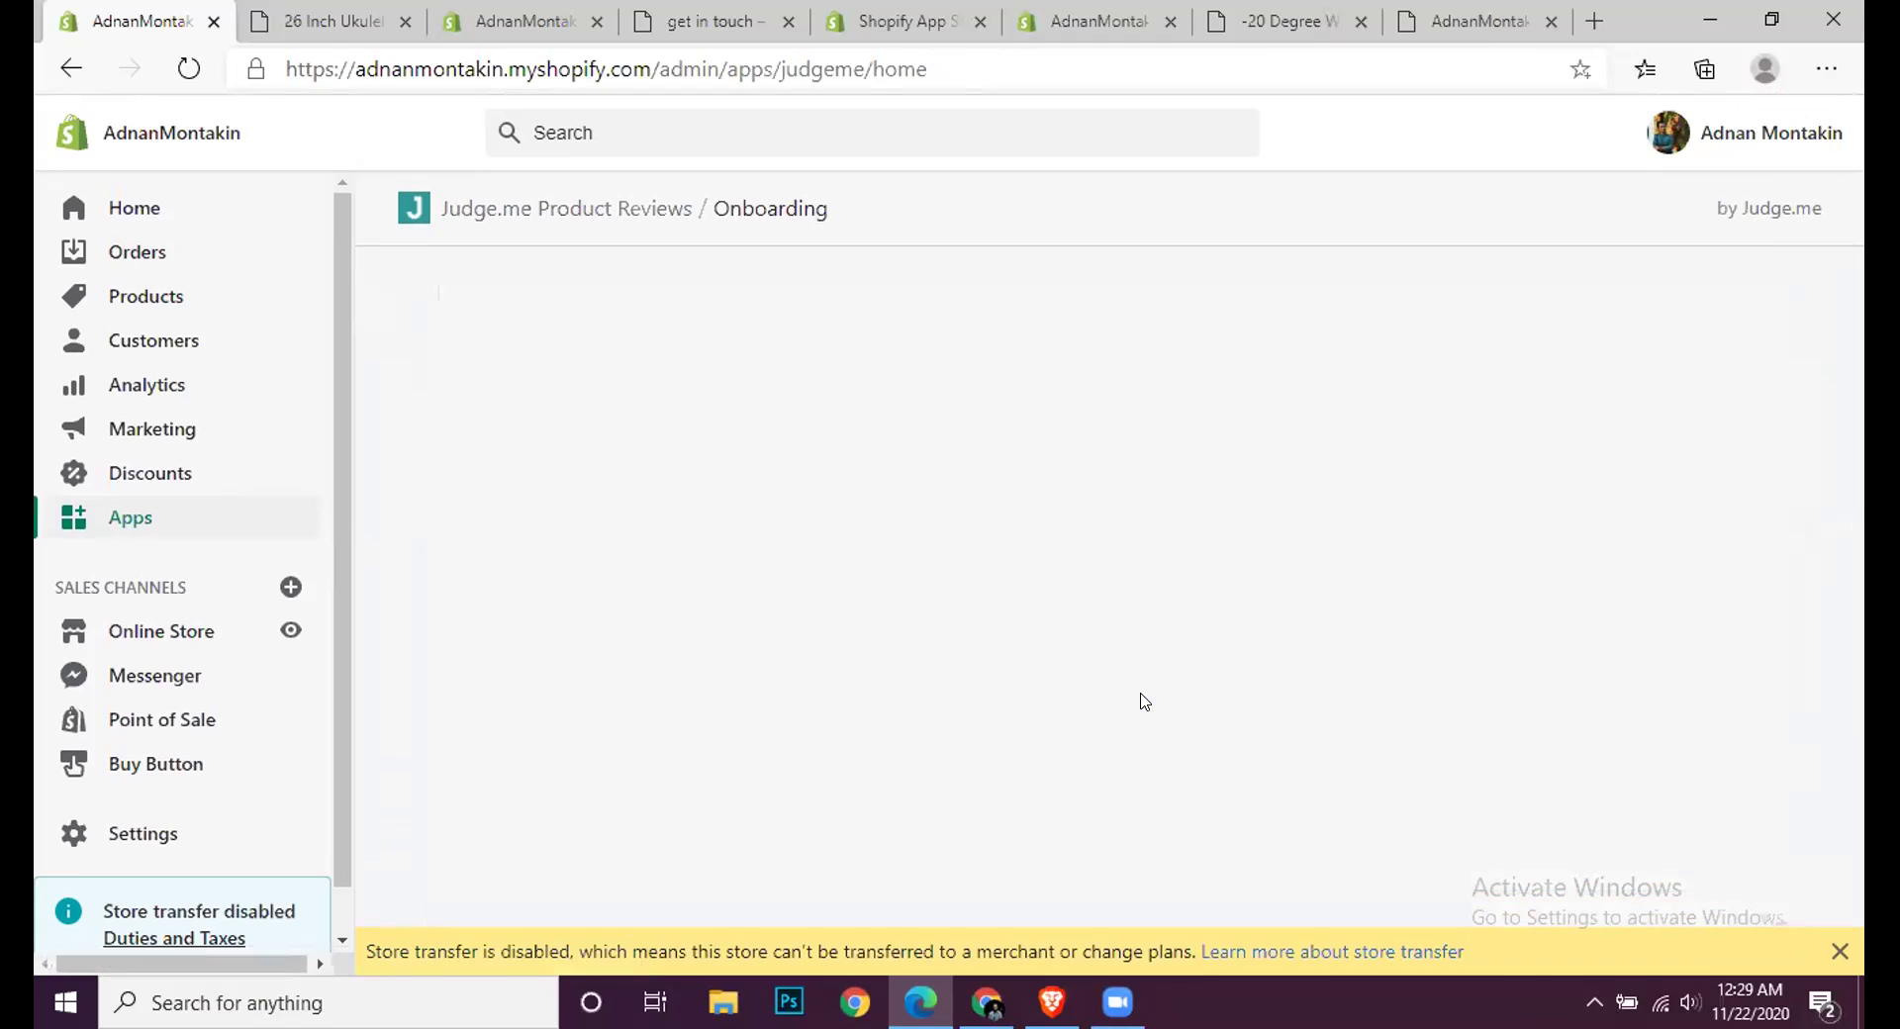
Step: Review the Judge.me widget star colour, save the free settings and return to Products
left_click(910, 895)
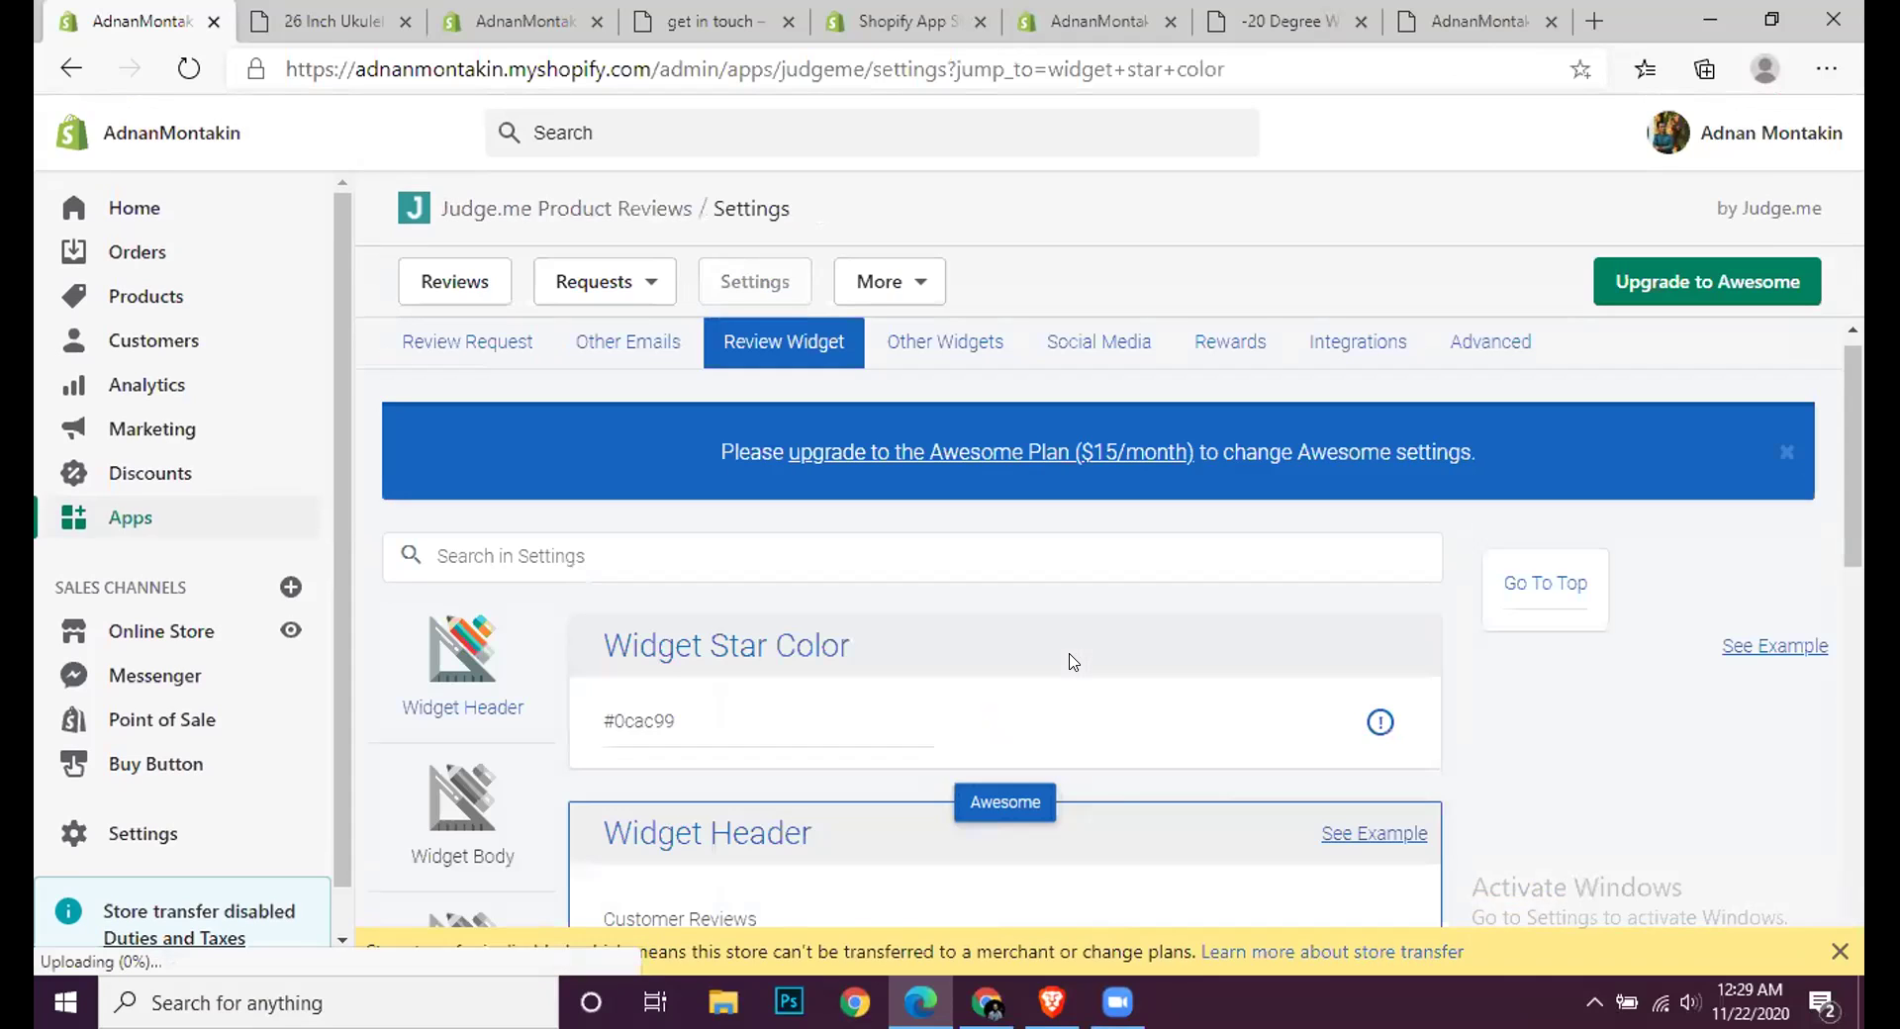
scroll(1074, 662, "down", 1)
left_click(678, 601)
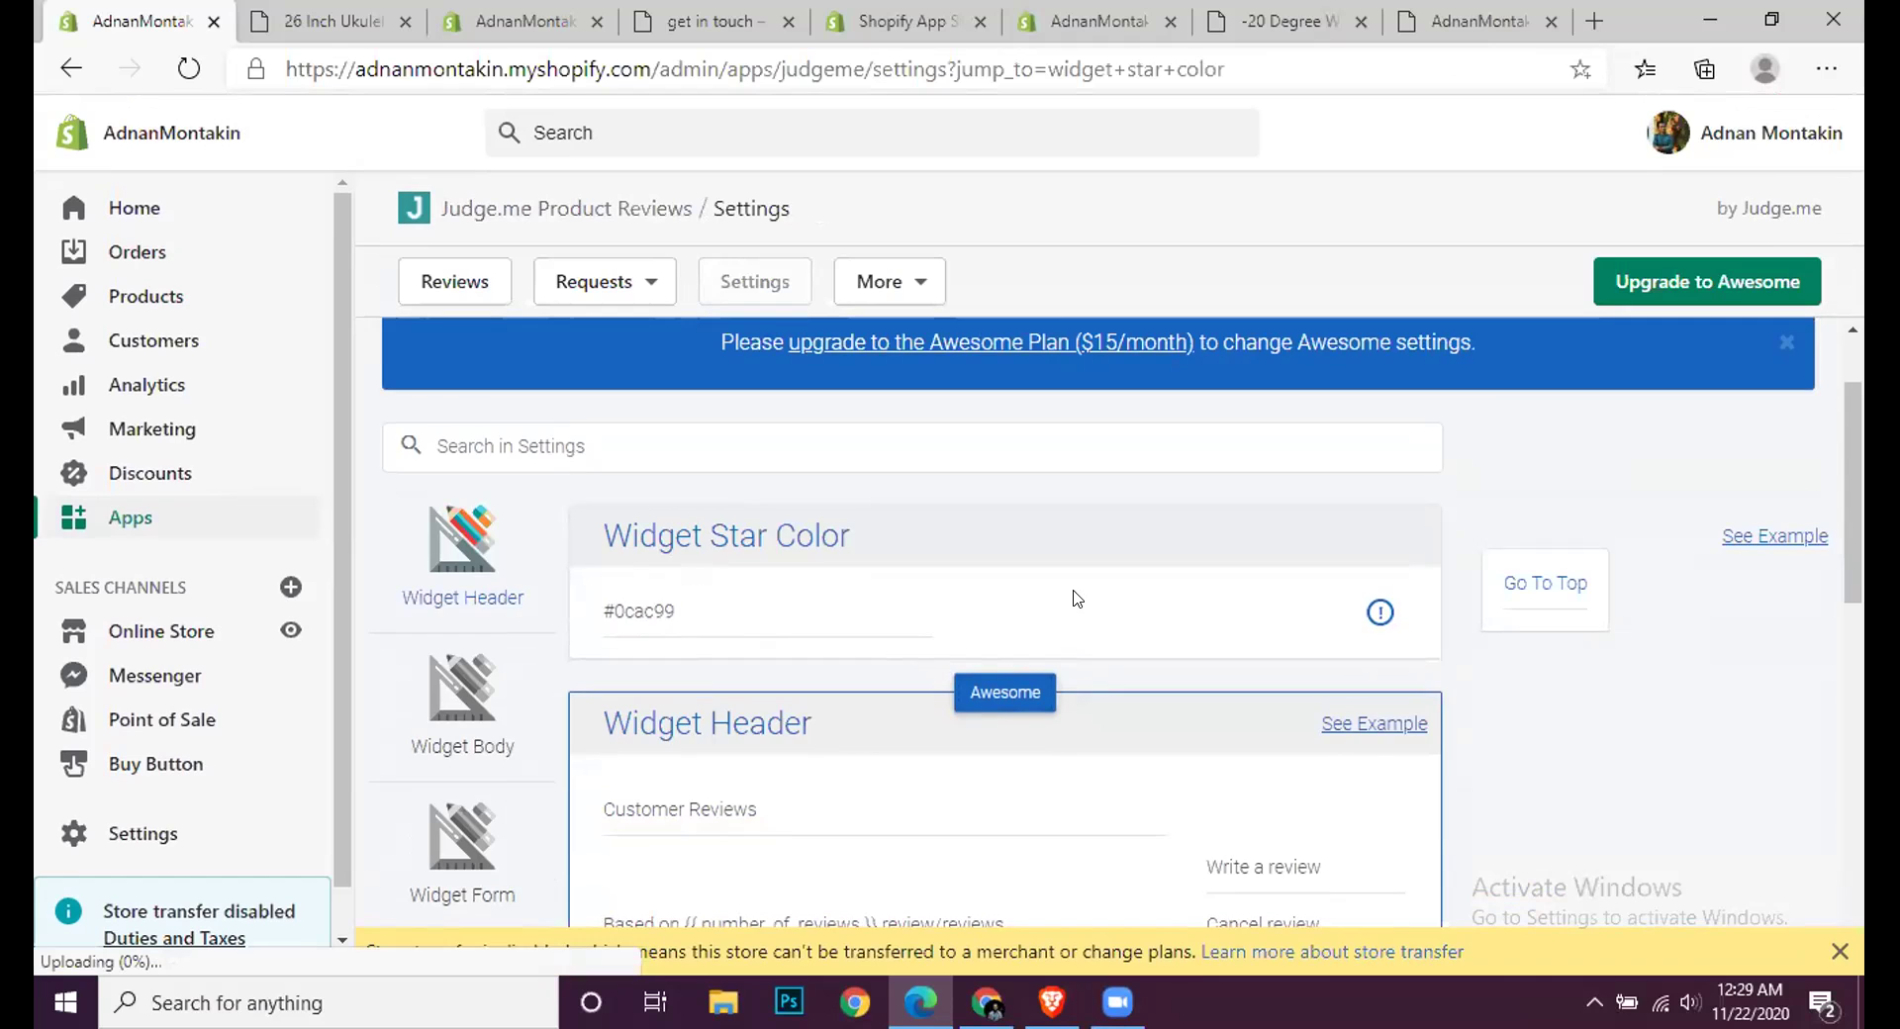
scroll(1077, 598, "down", 15)
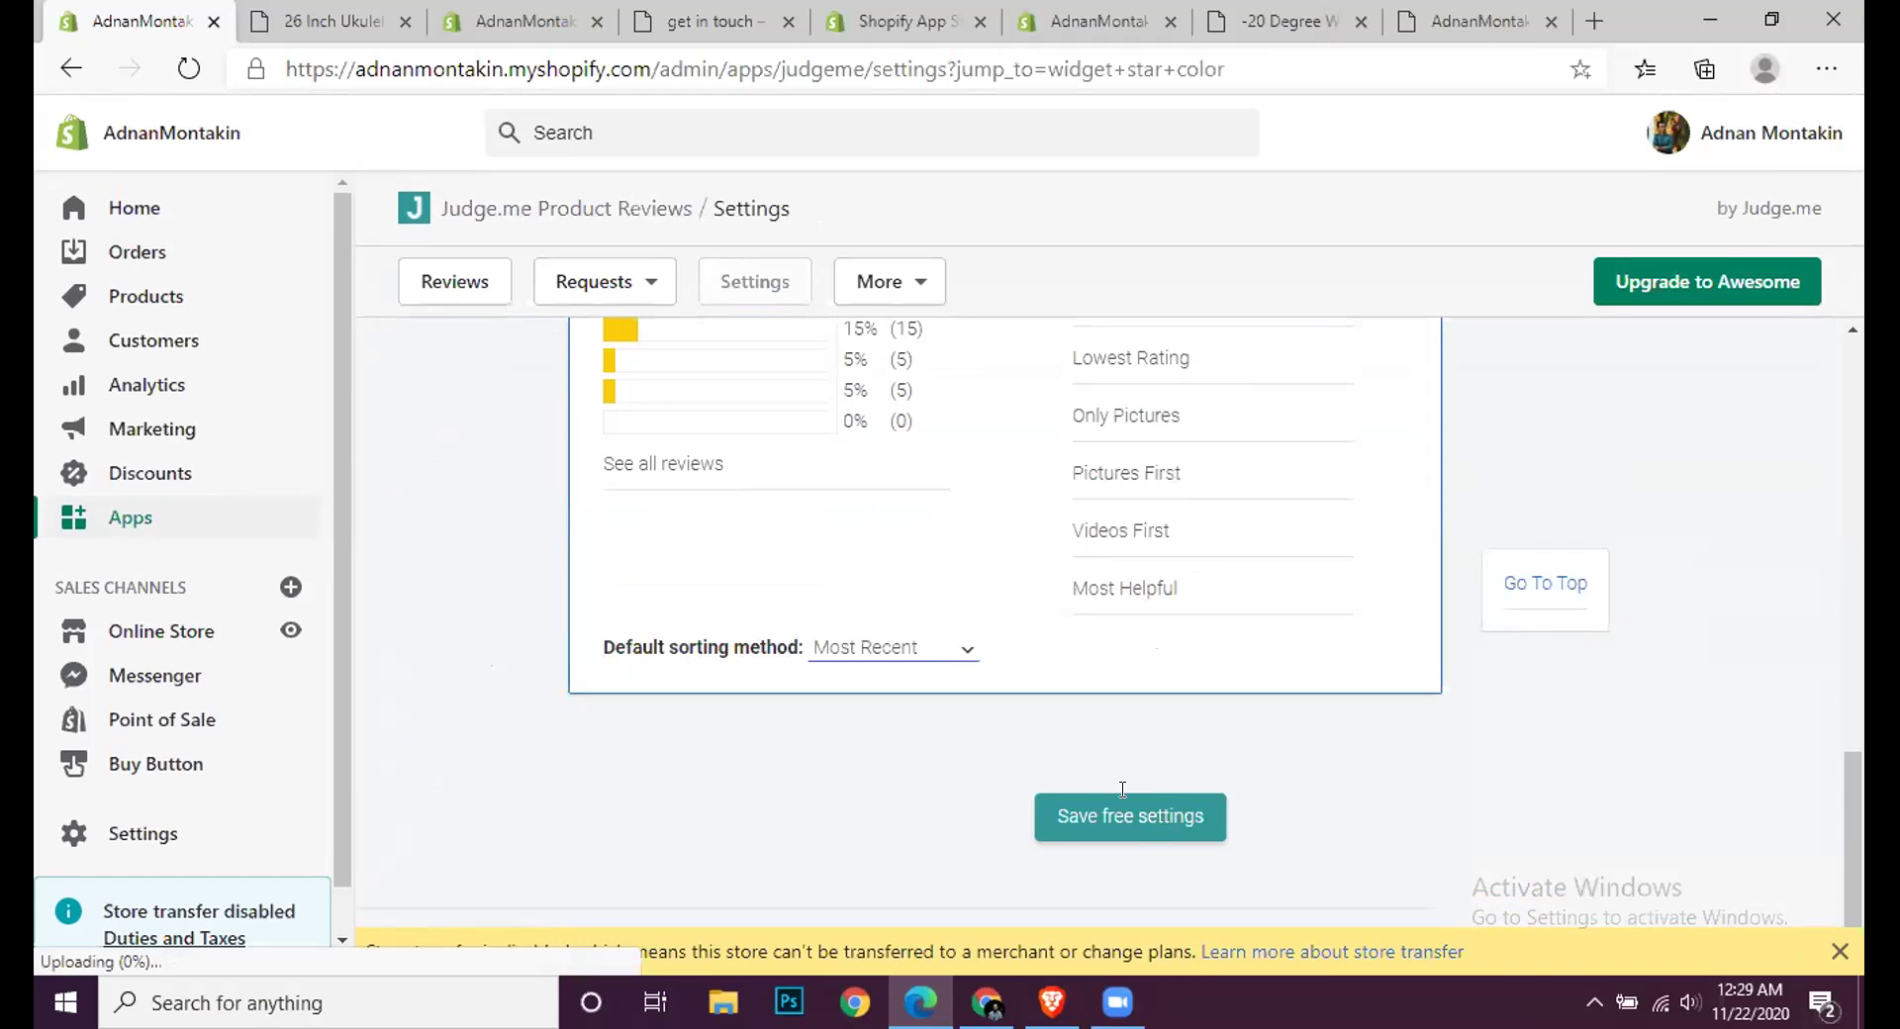
scroll(1052, 725, "down", 3)
scroll(1157, 769, "down", 3)
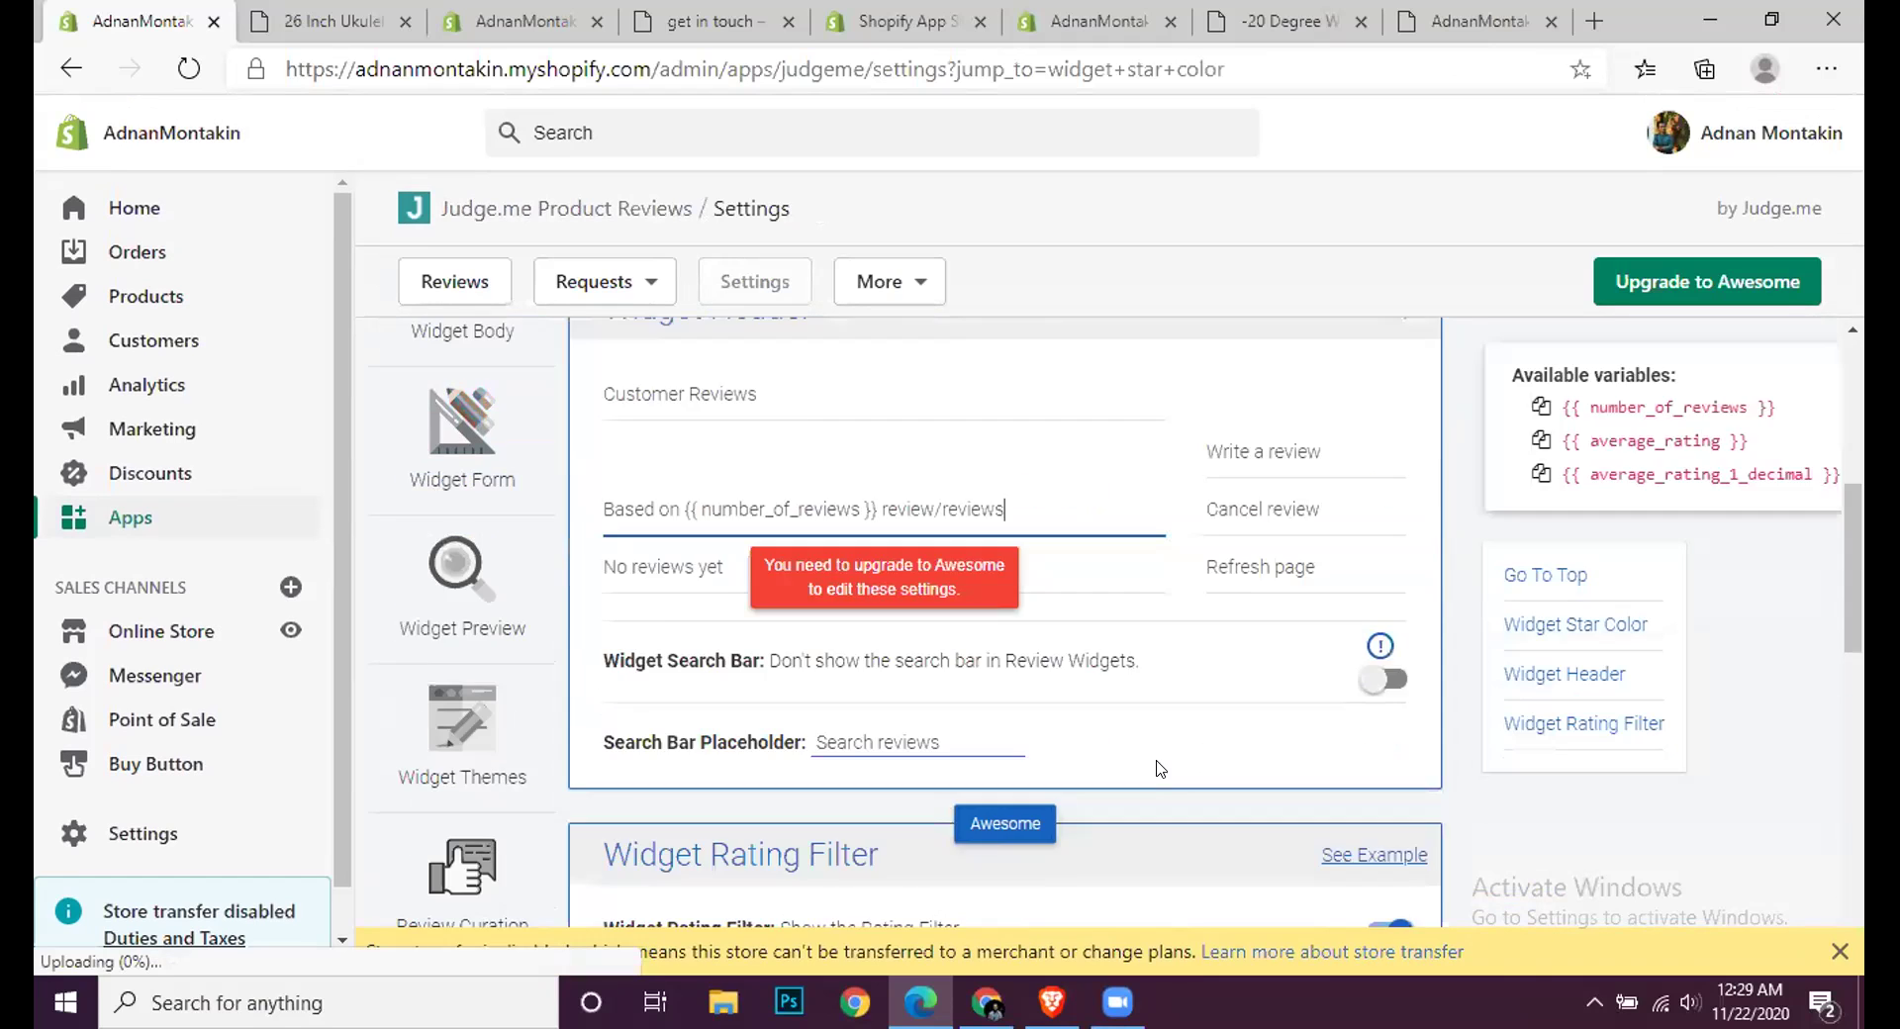
scroll(1158, 764, "down", 8)
scroll(1276, 757, "up", 3)
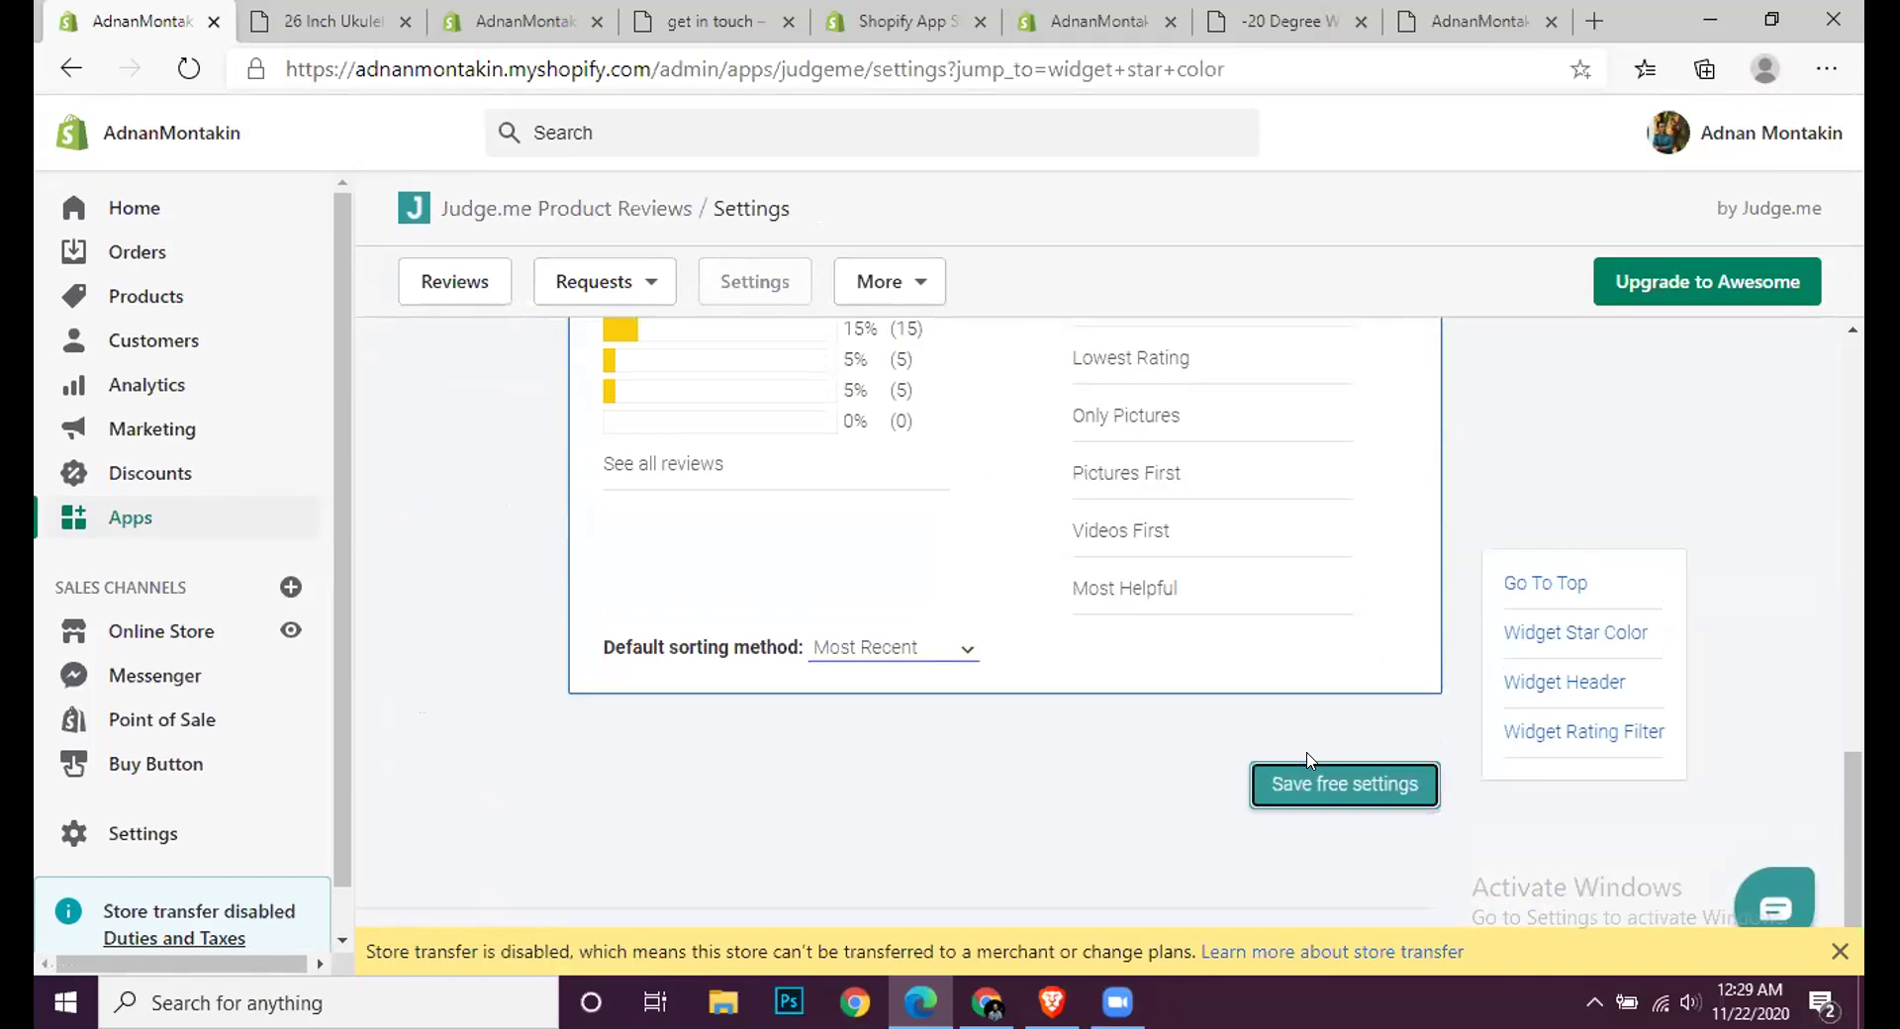
left_click(1304, 797)
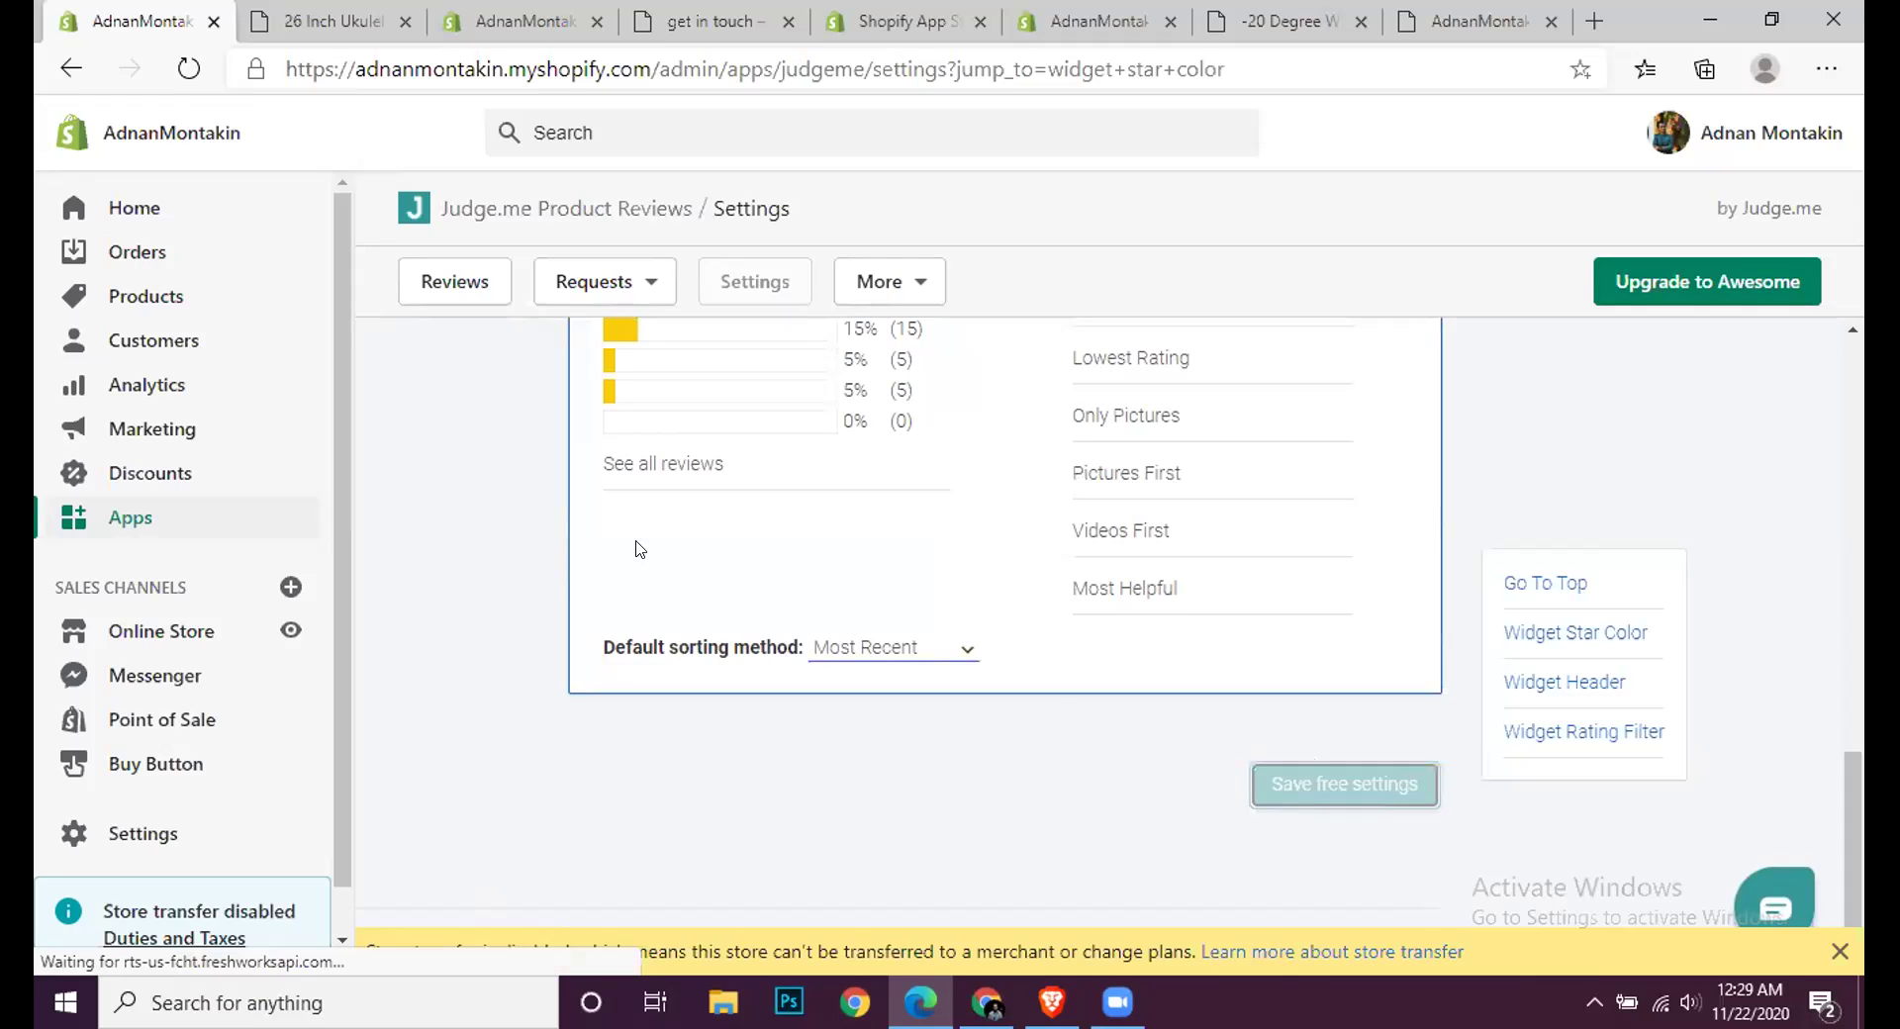
left_click(155, 289)
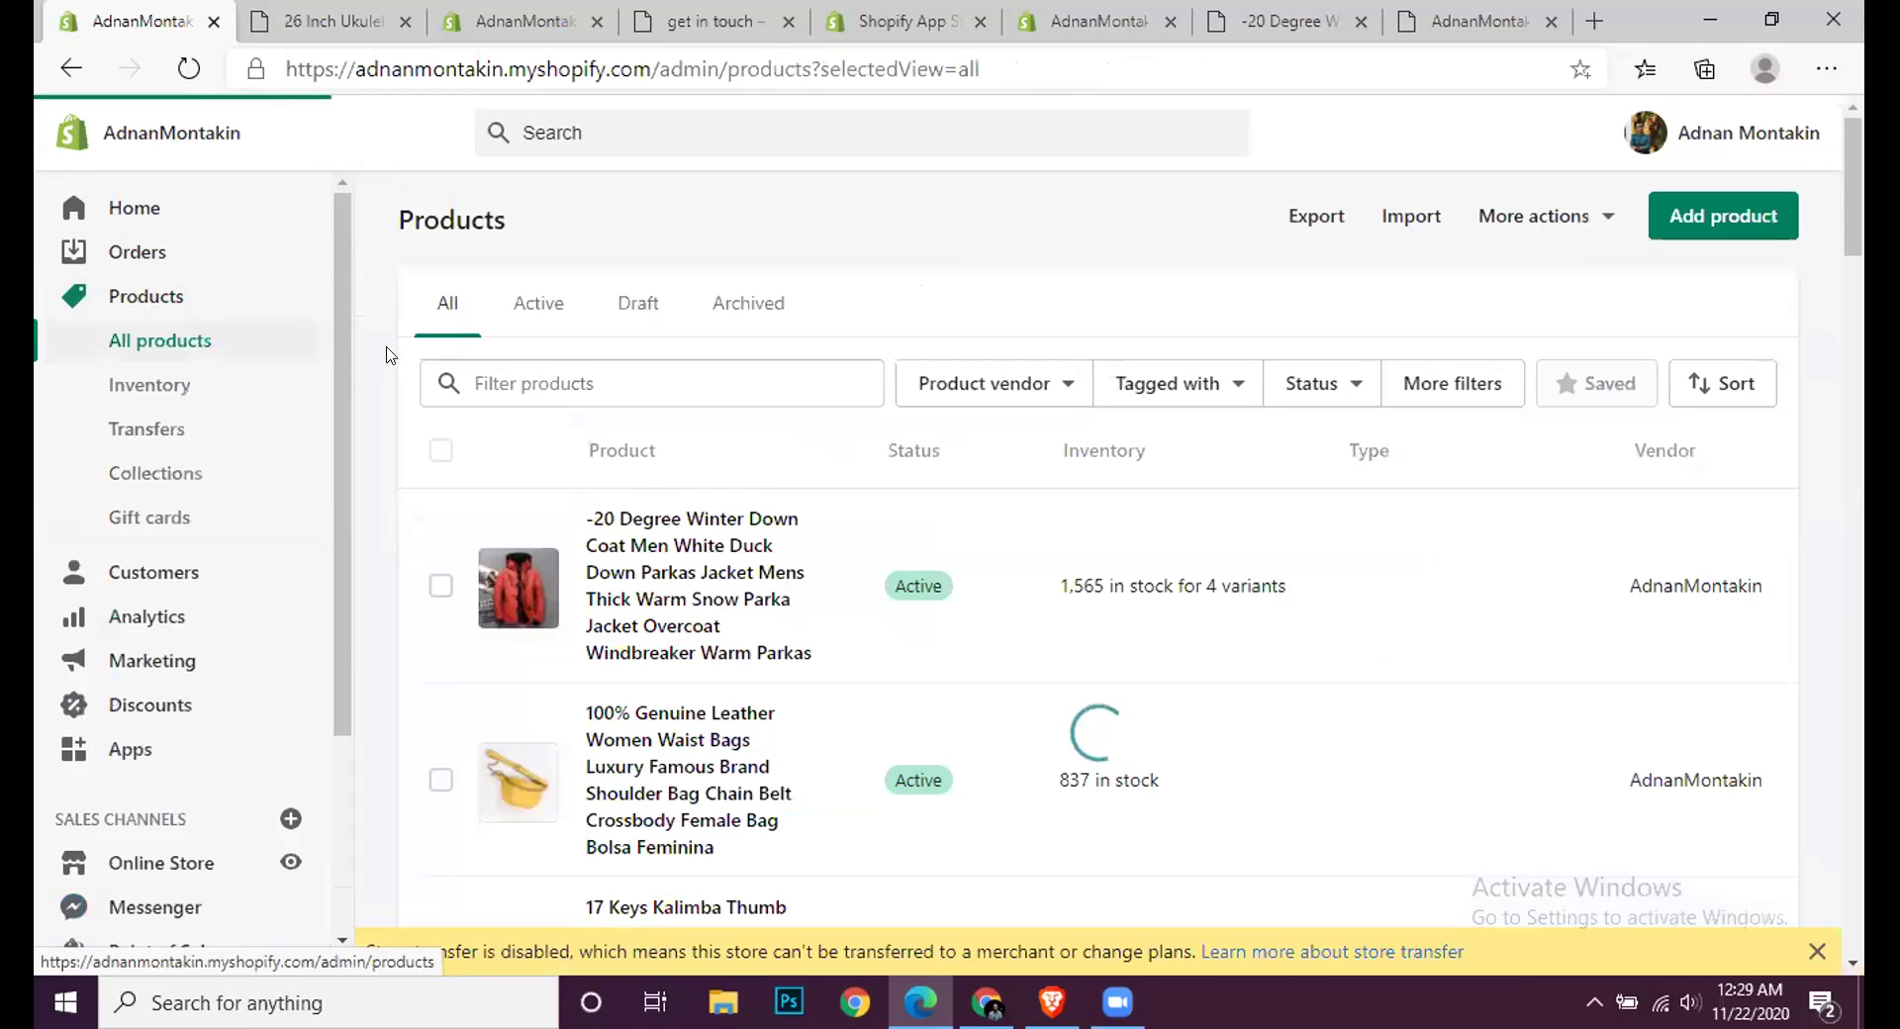
Step: Reload the ukulele preview and open Write a review under Customer Reviews
left_click(365, 8)
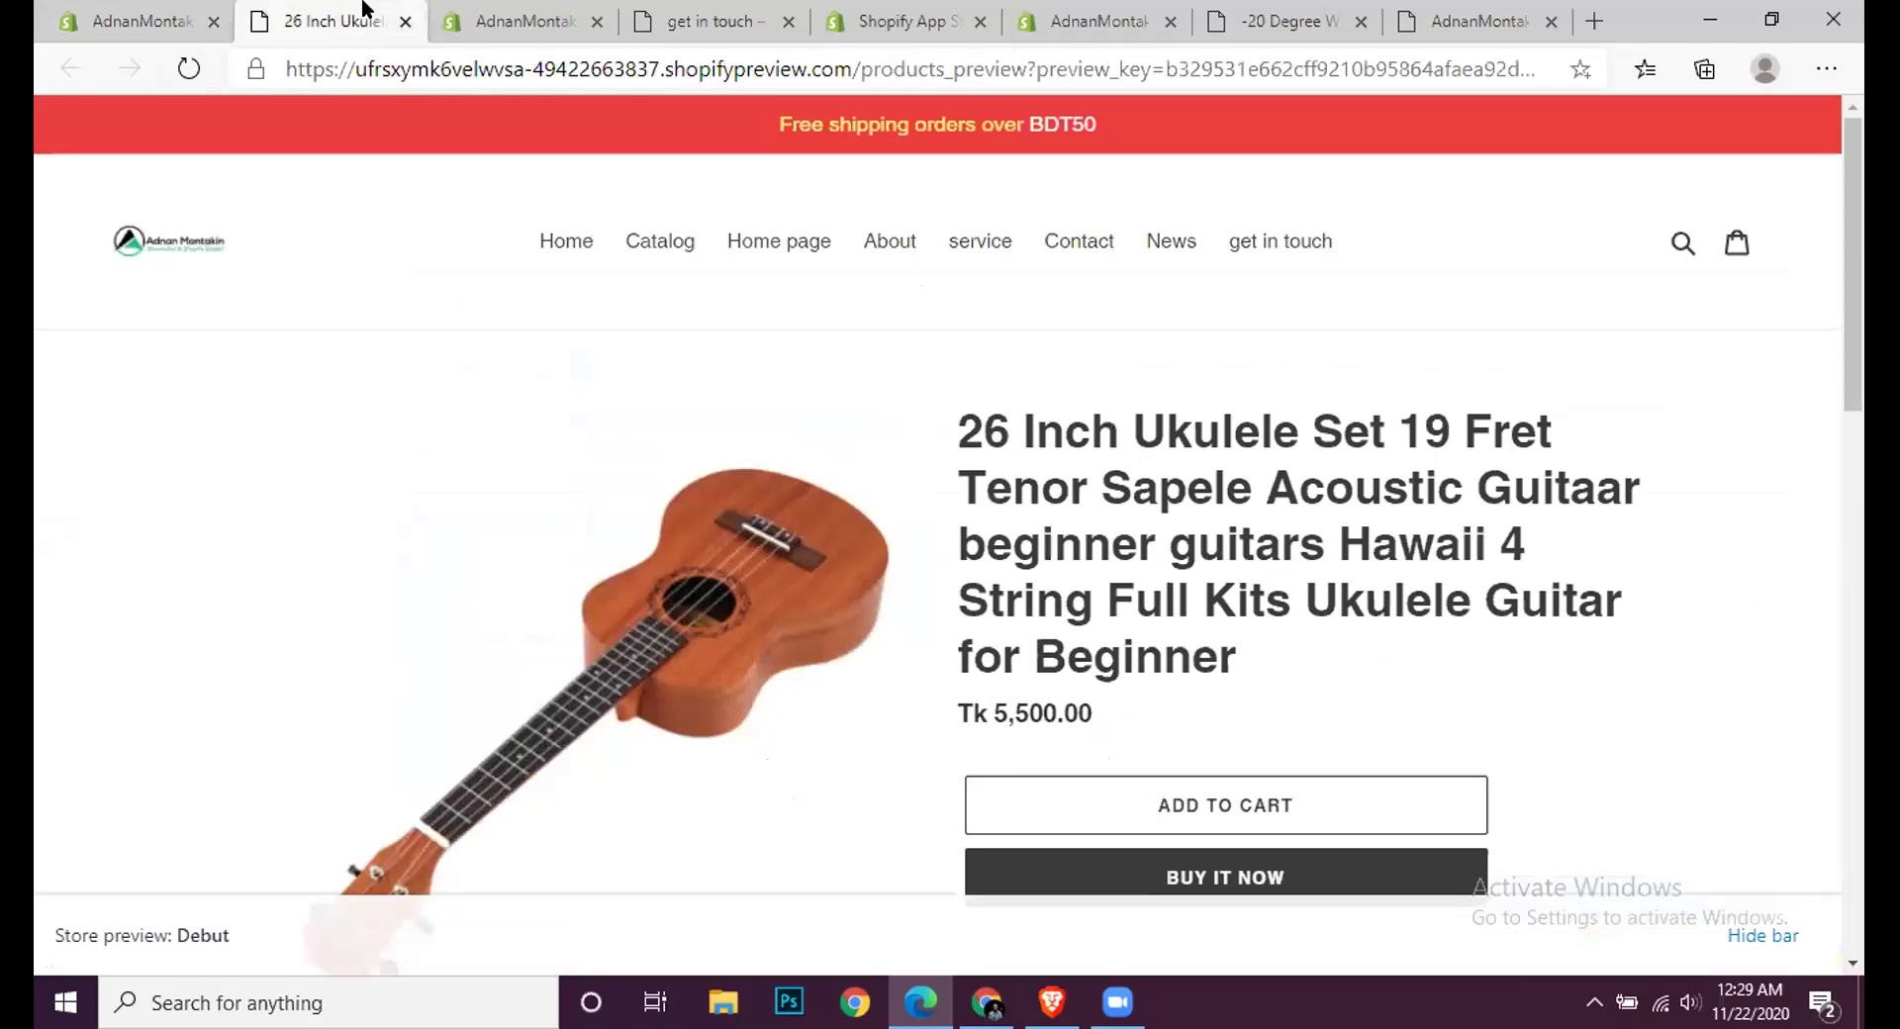
key("F5")
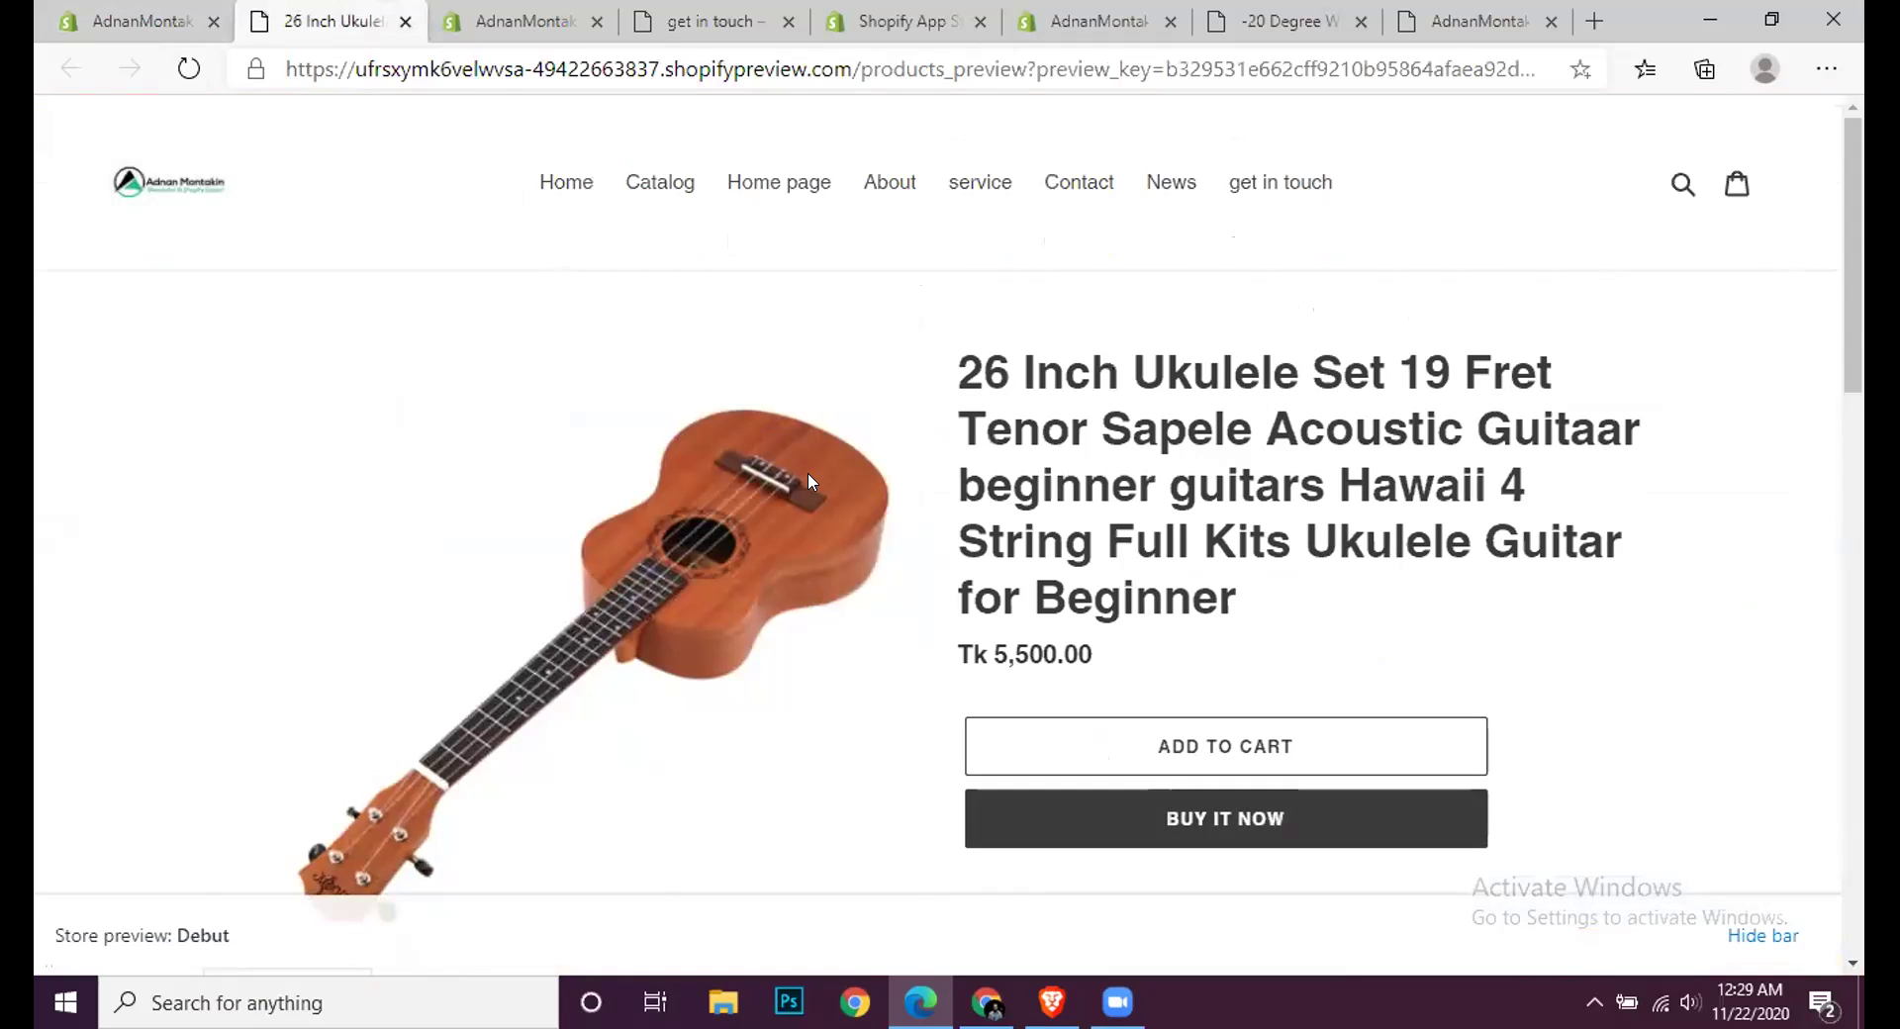
scroll(807, 472, "down", 10)
scroll(808, 482, "down", 6)
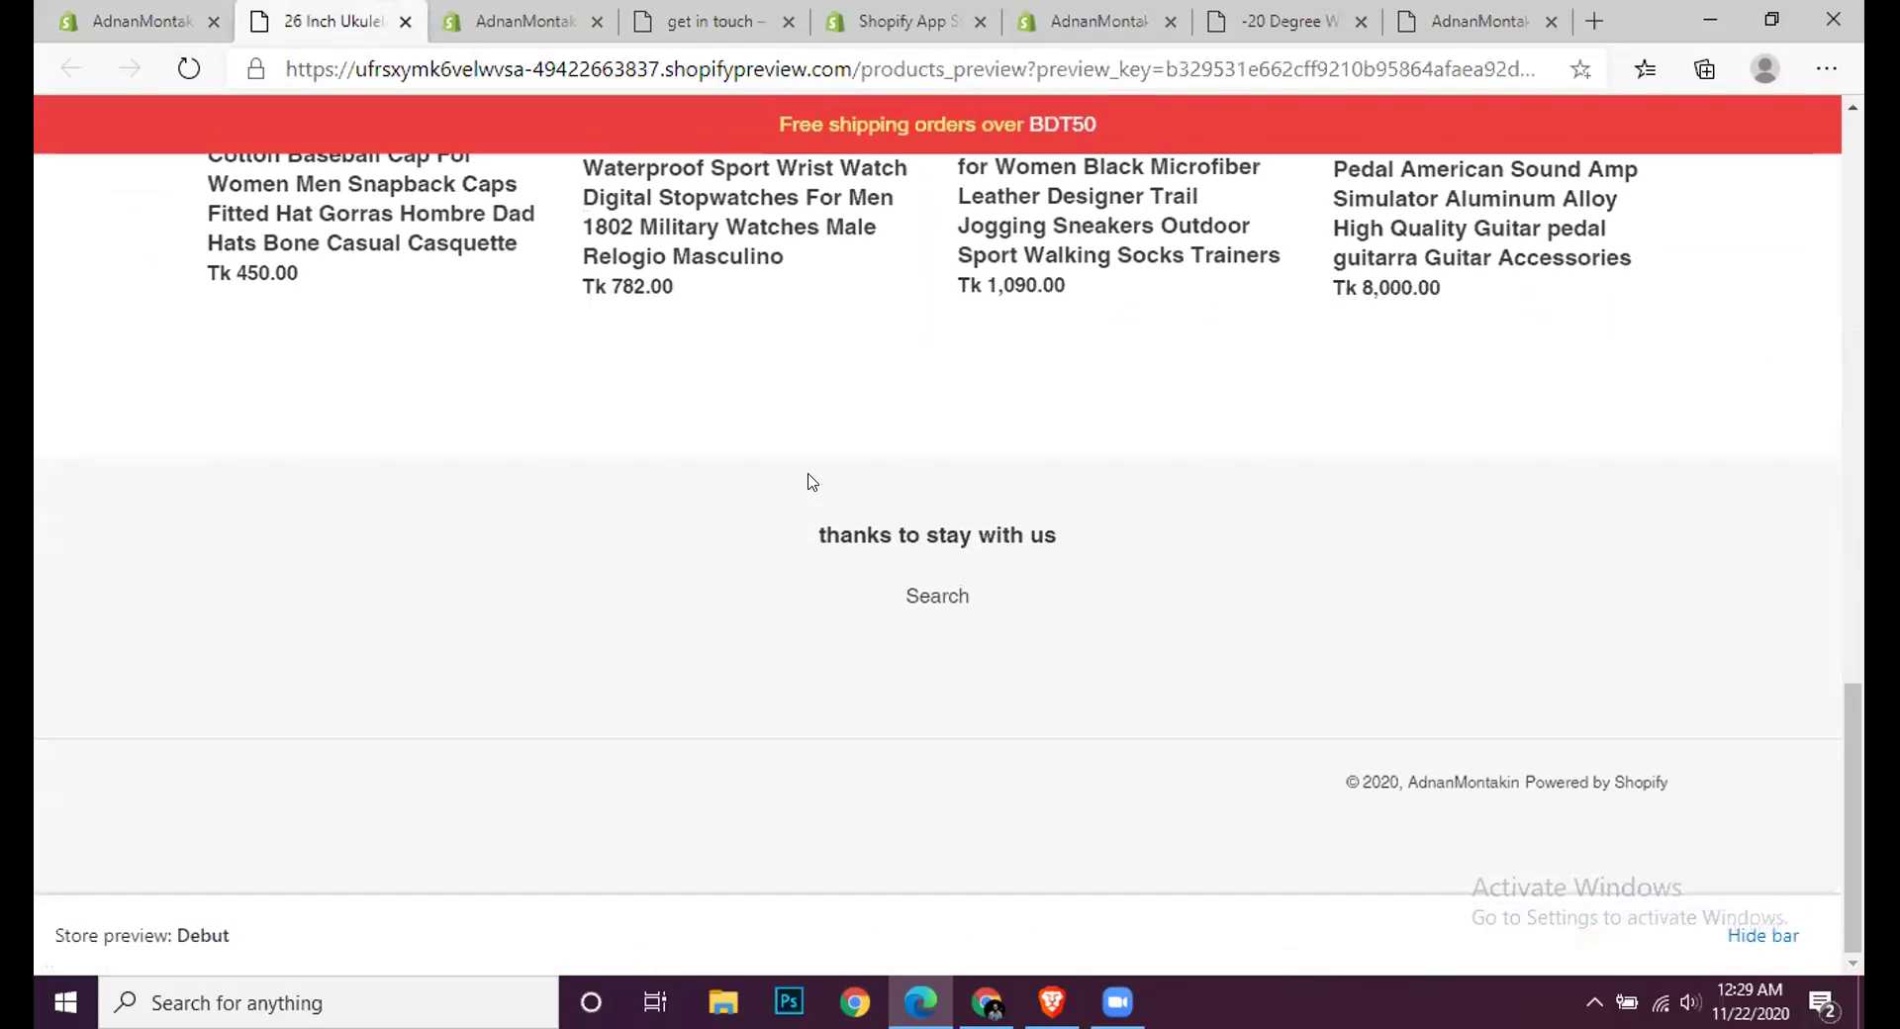
scroll(807, 482, "up", 4)
scroll(807, 482, "up", 5)
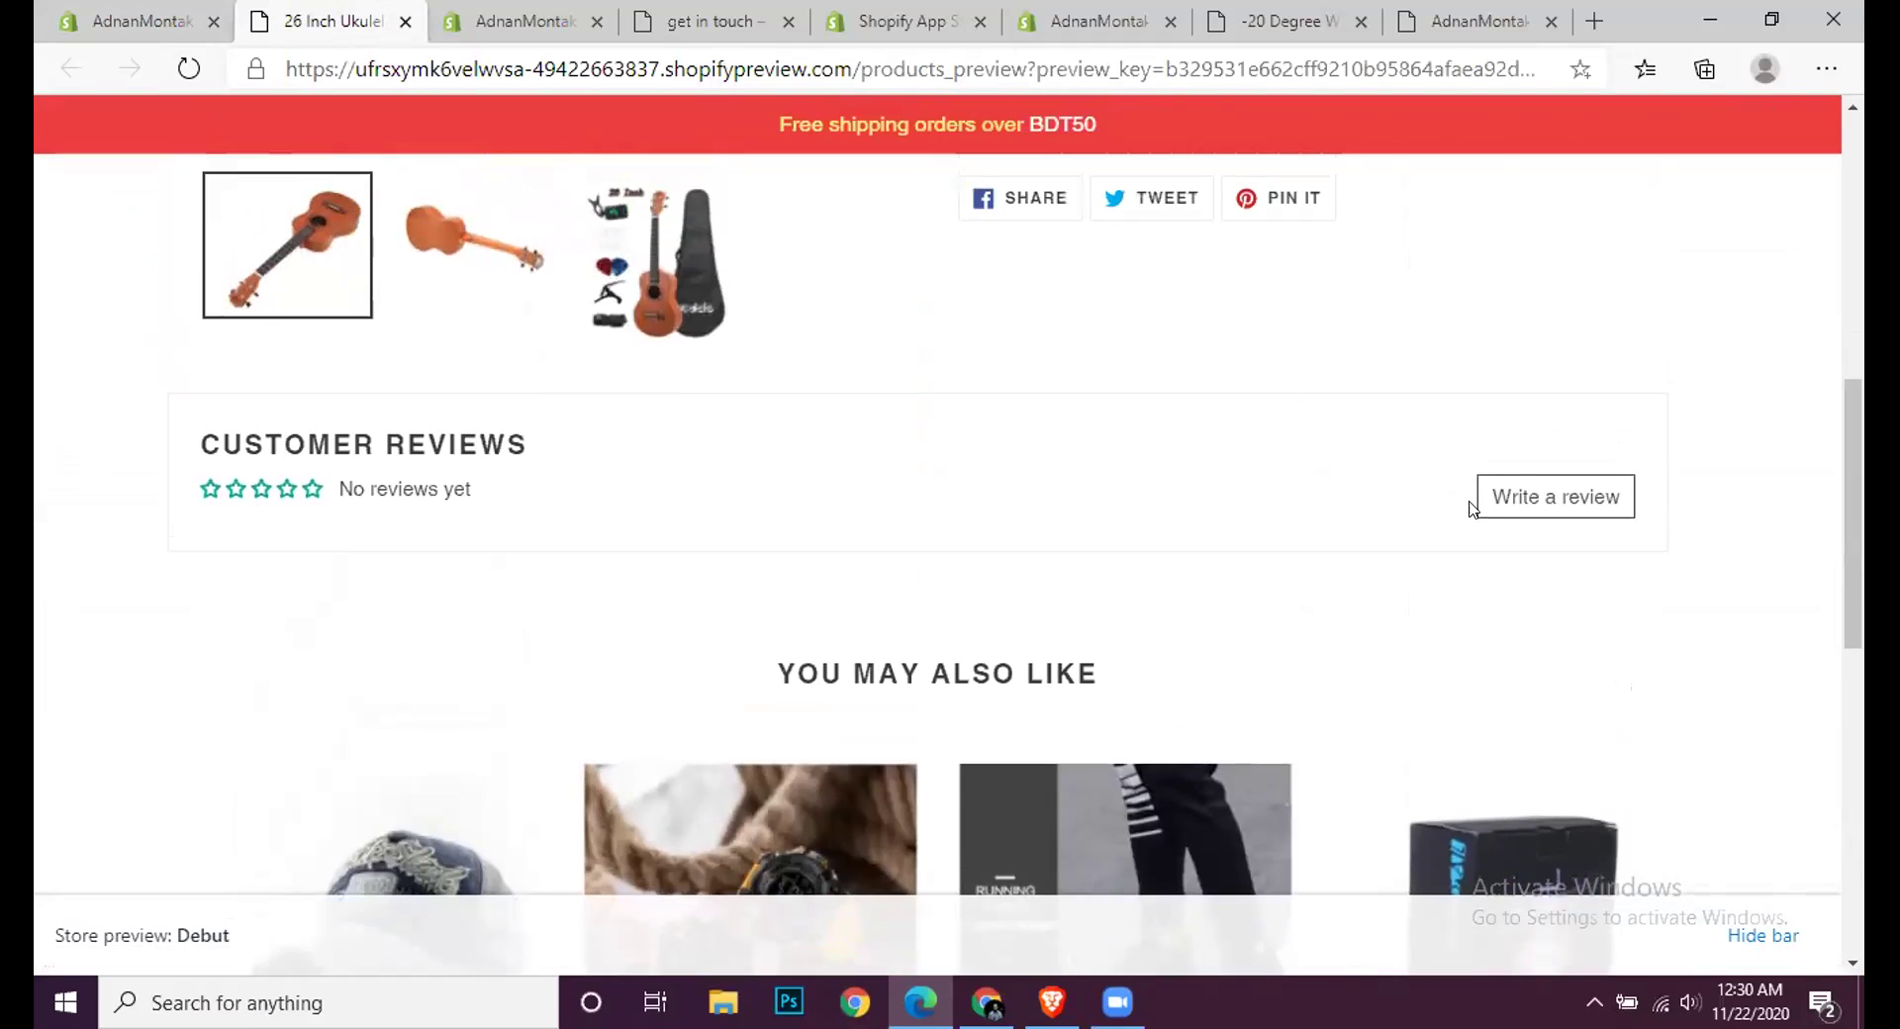
left_click(1551, 506)
scroll(796, 614, "down", 1)
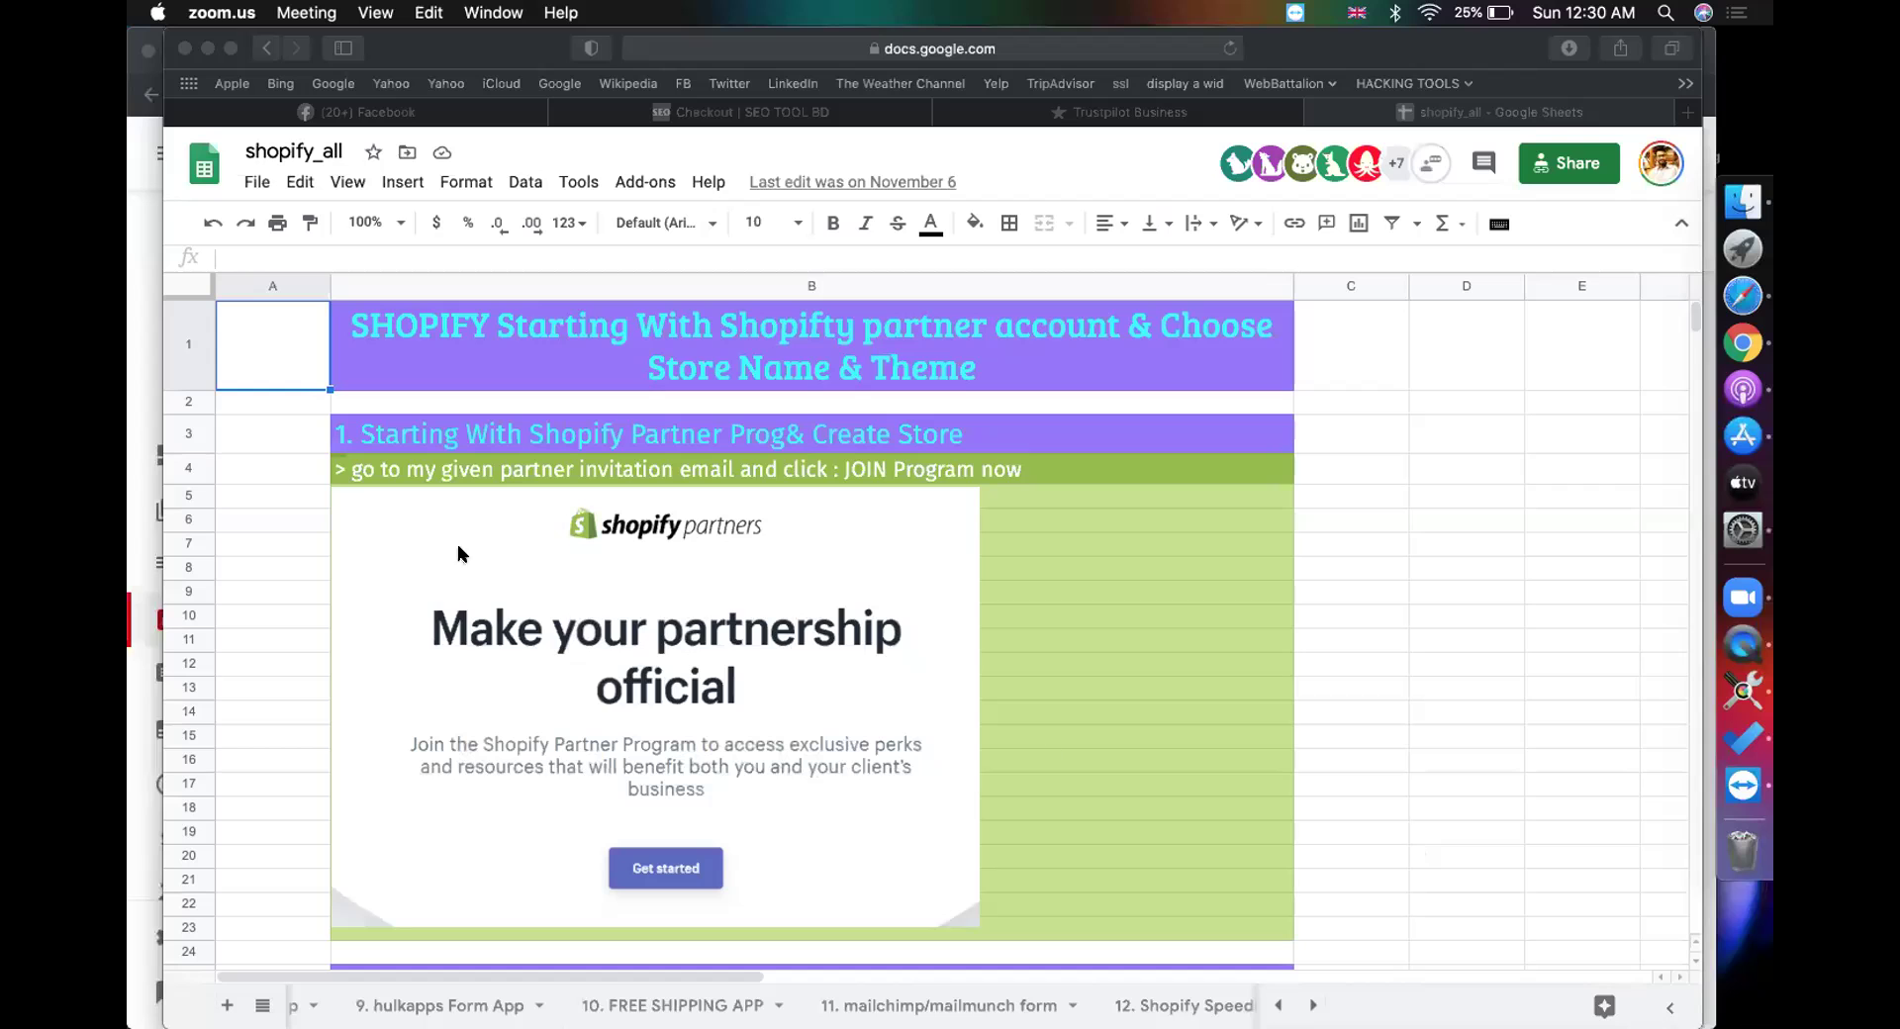
Step: Bring Safari forward and load Google Classroom by entering 'classroom' in the address bar
left_click(429, 536)
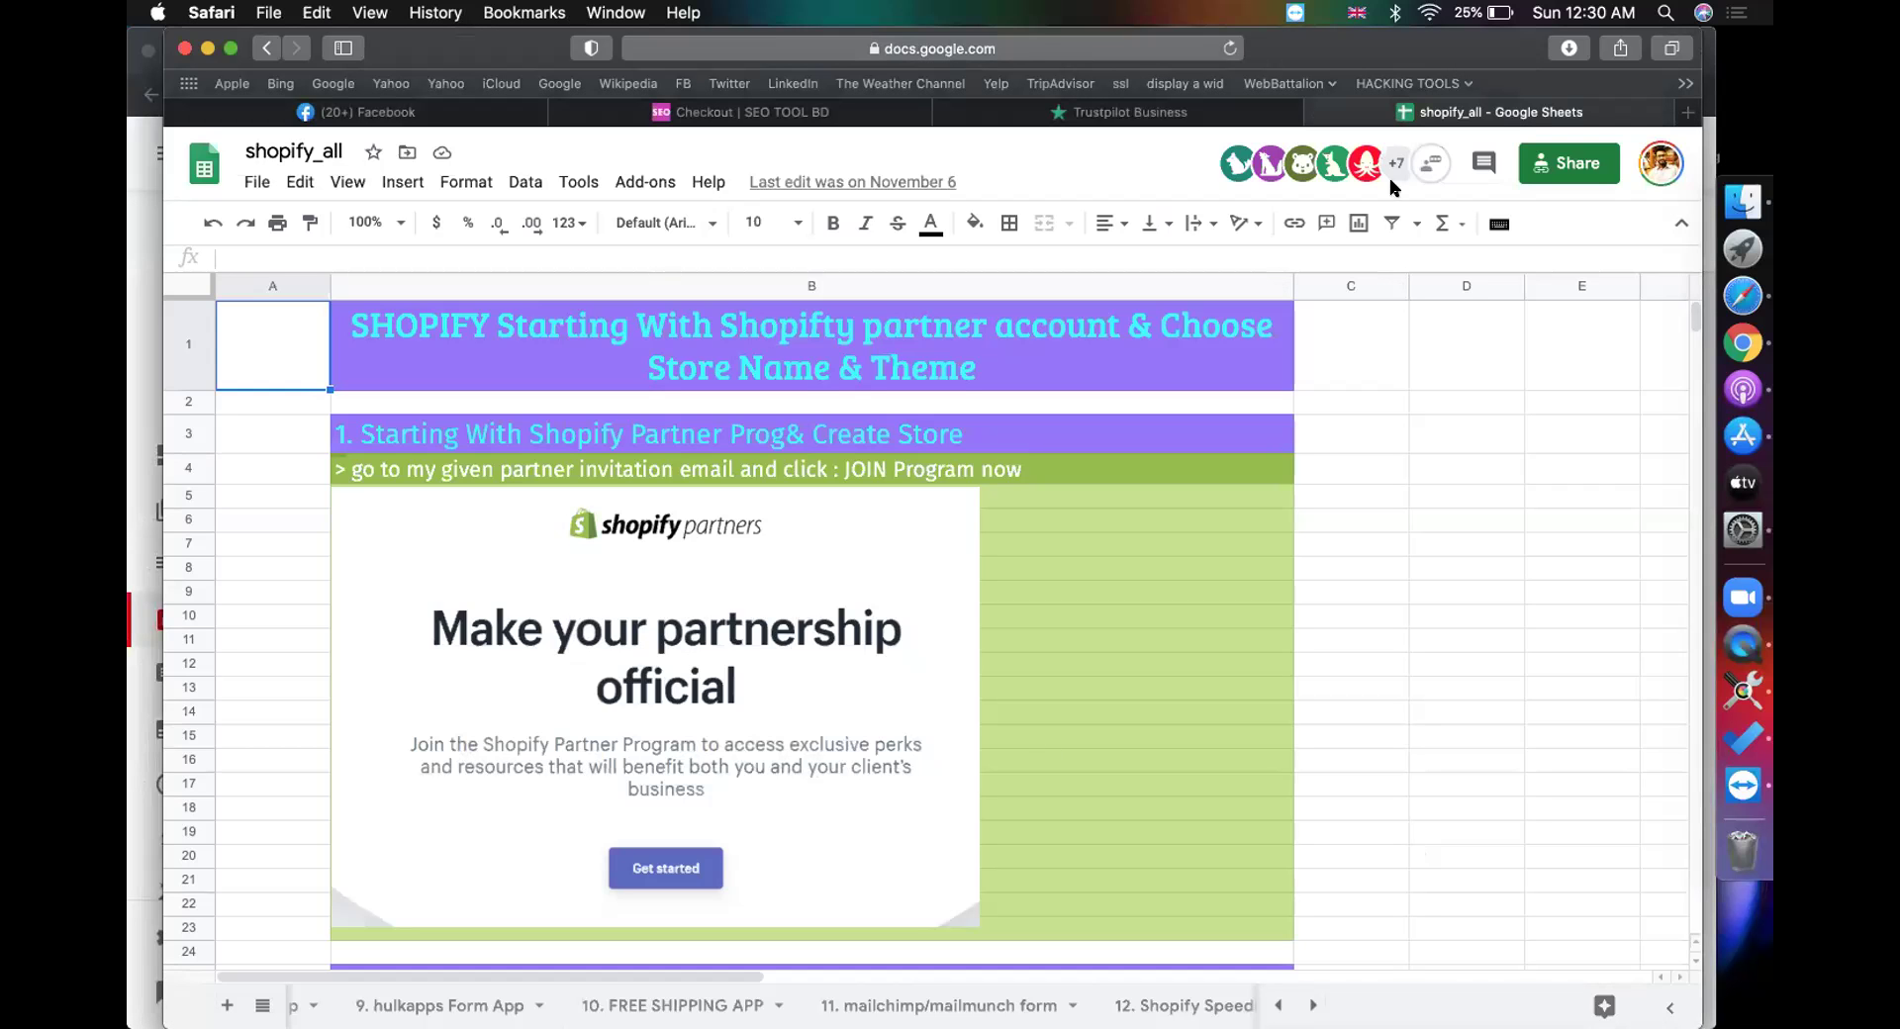
left_click(1159, 40)
type("classroom")
key("Return")
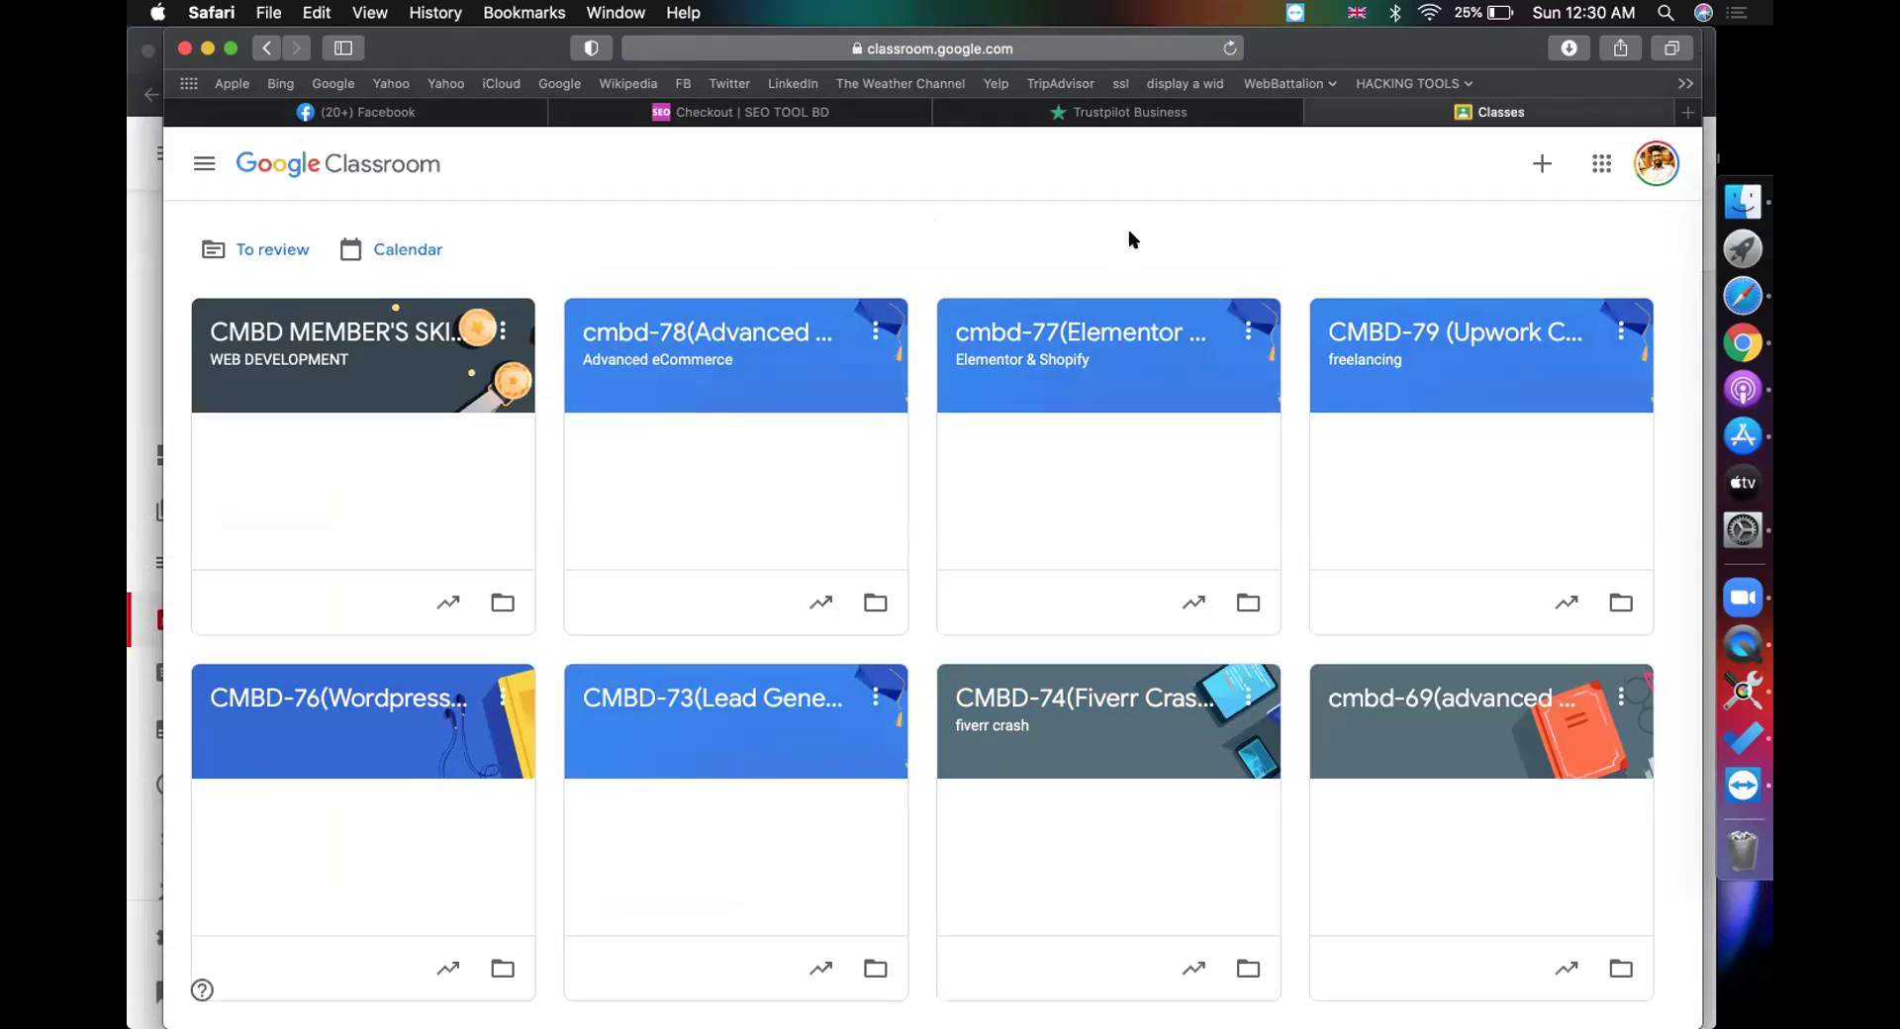
Step: Switch to Chrome and open the YouTube channel page in a new tab
left_click(1733, 346)
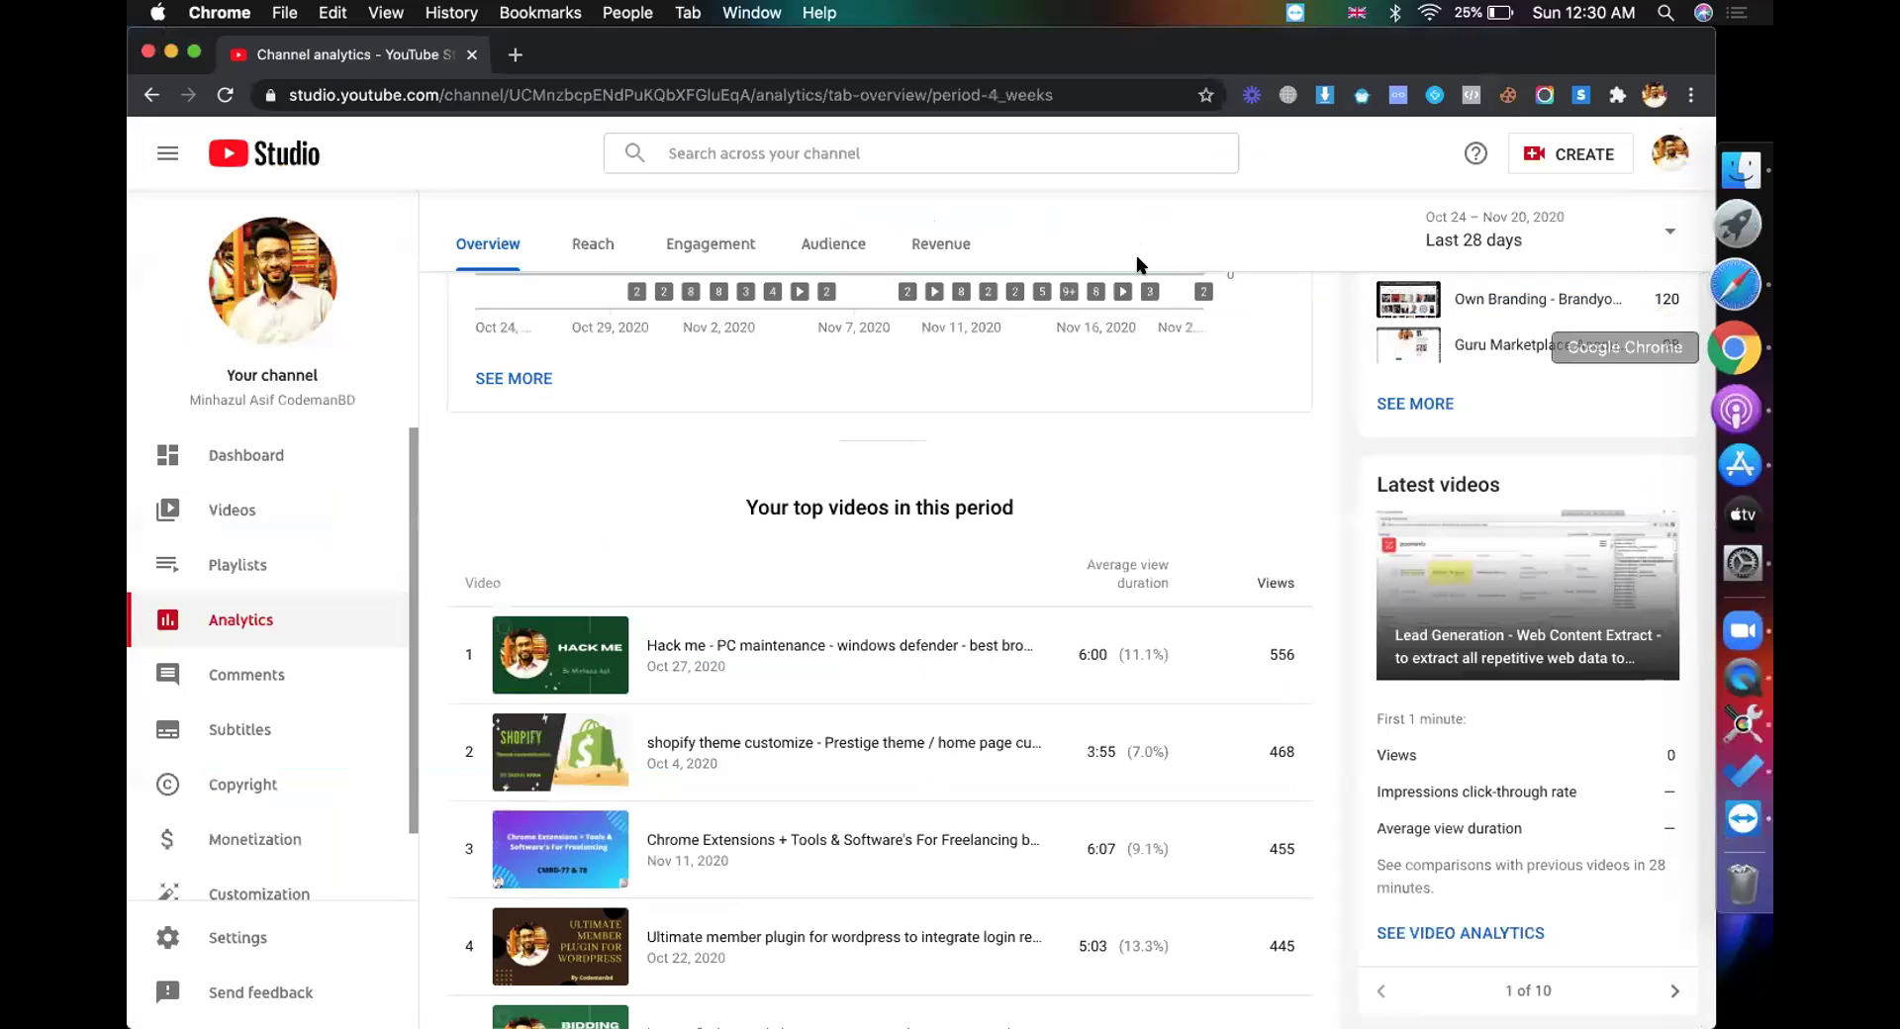
left_click(508, 56)
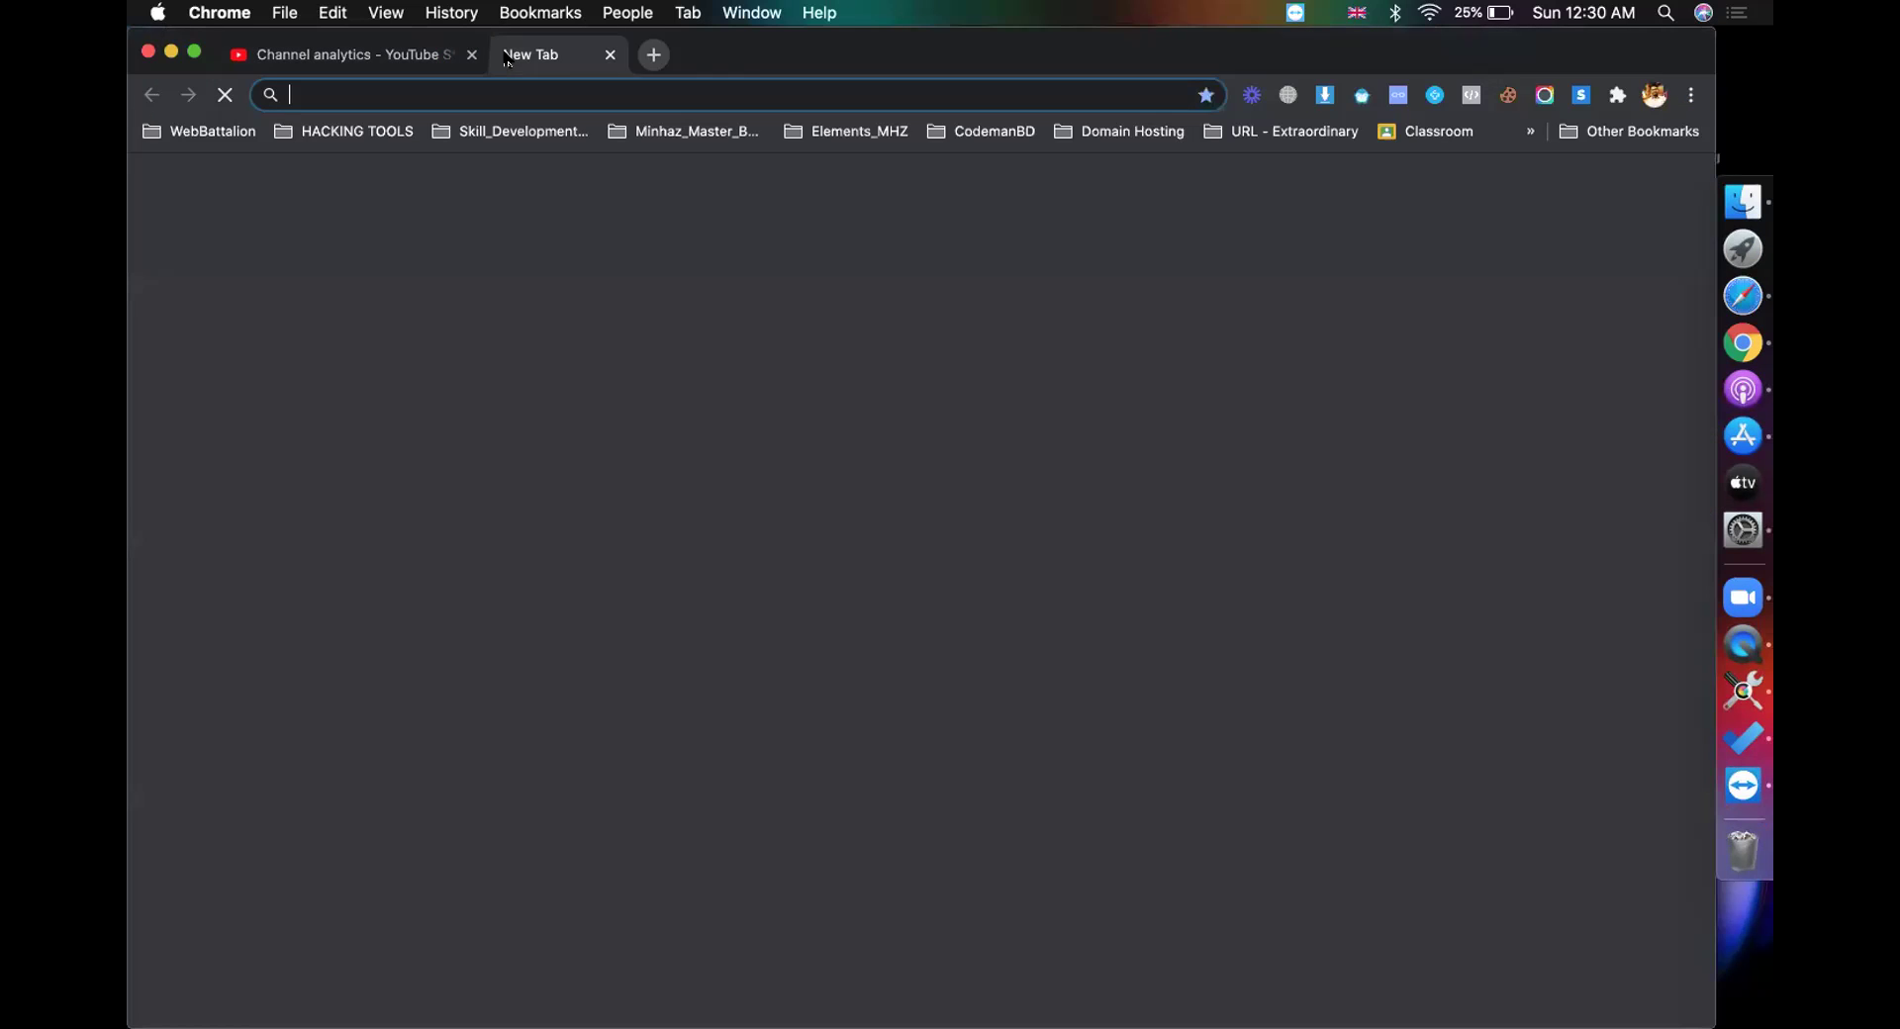
type("youtube.com")
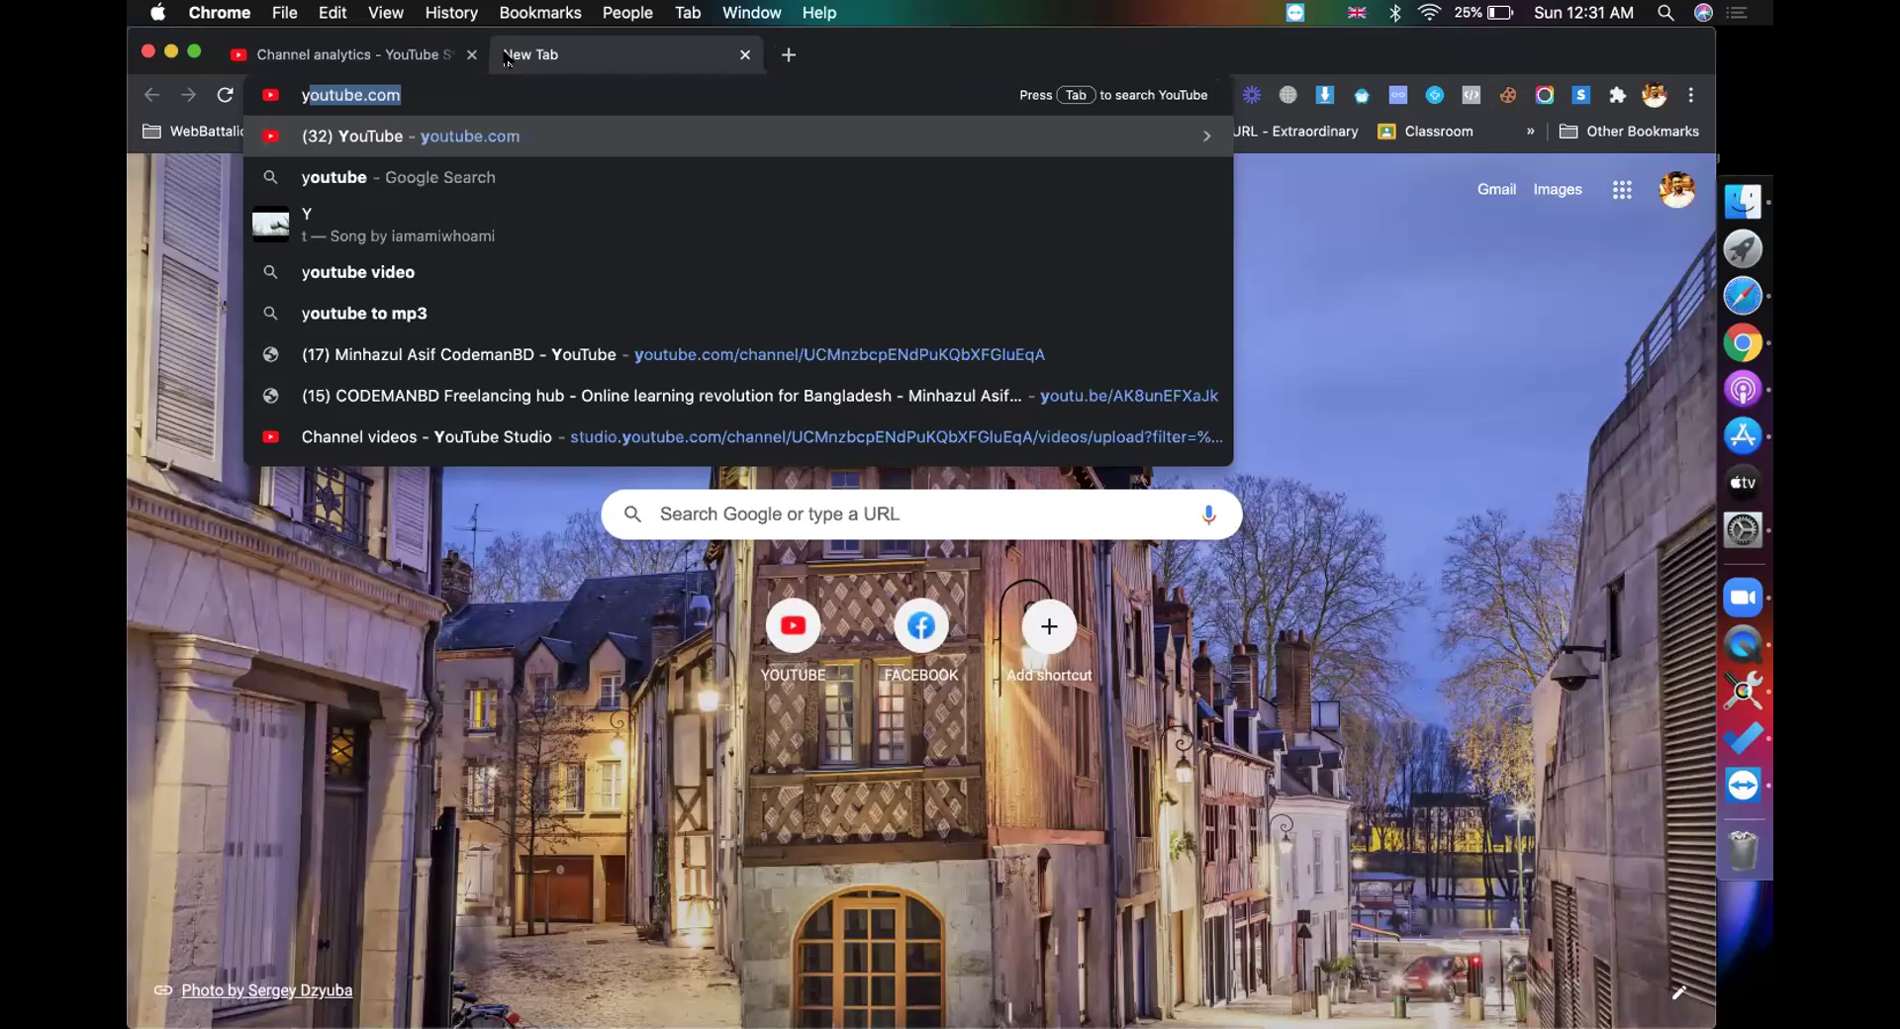
key("Right")
key("Down")
key("Down")
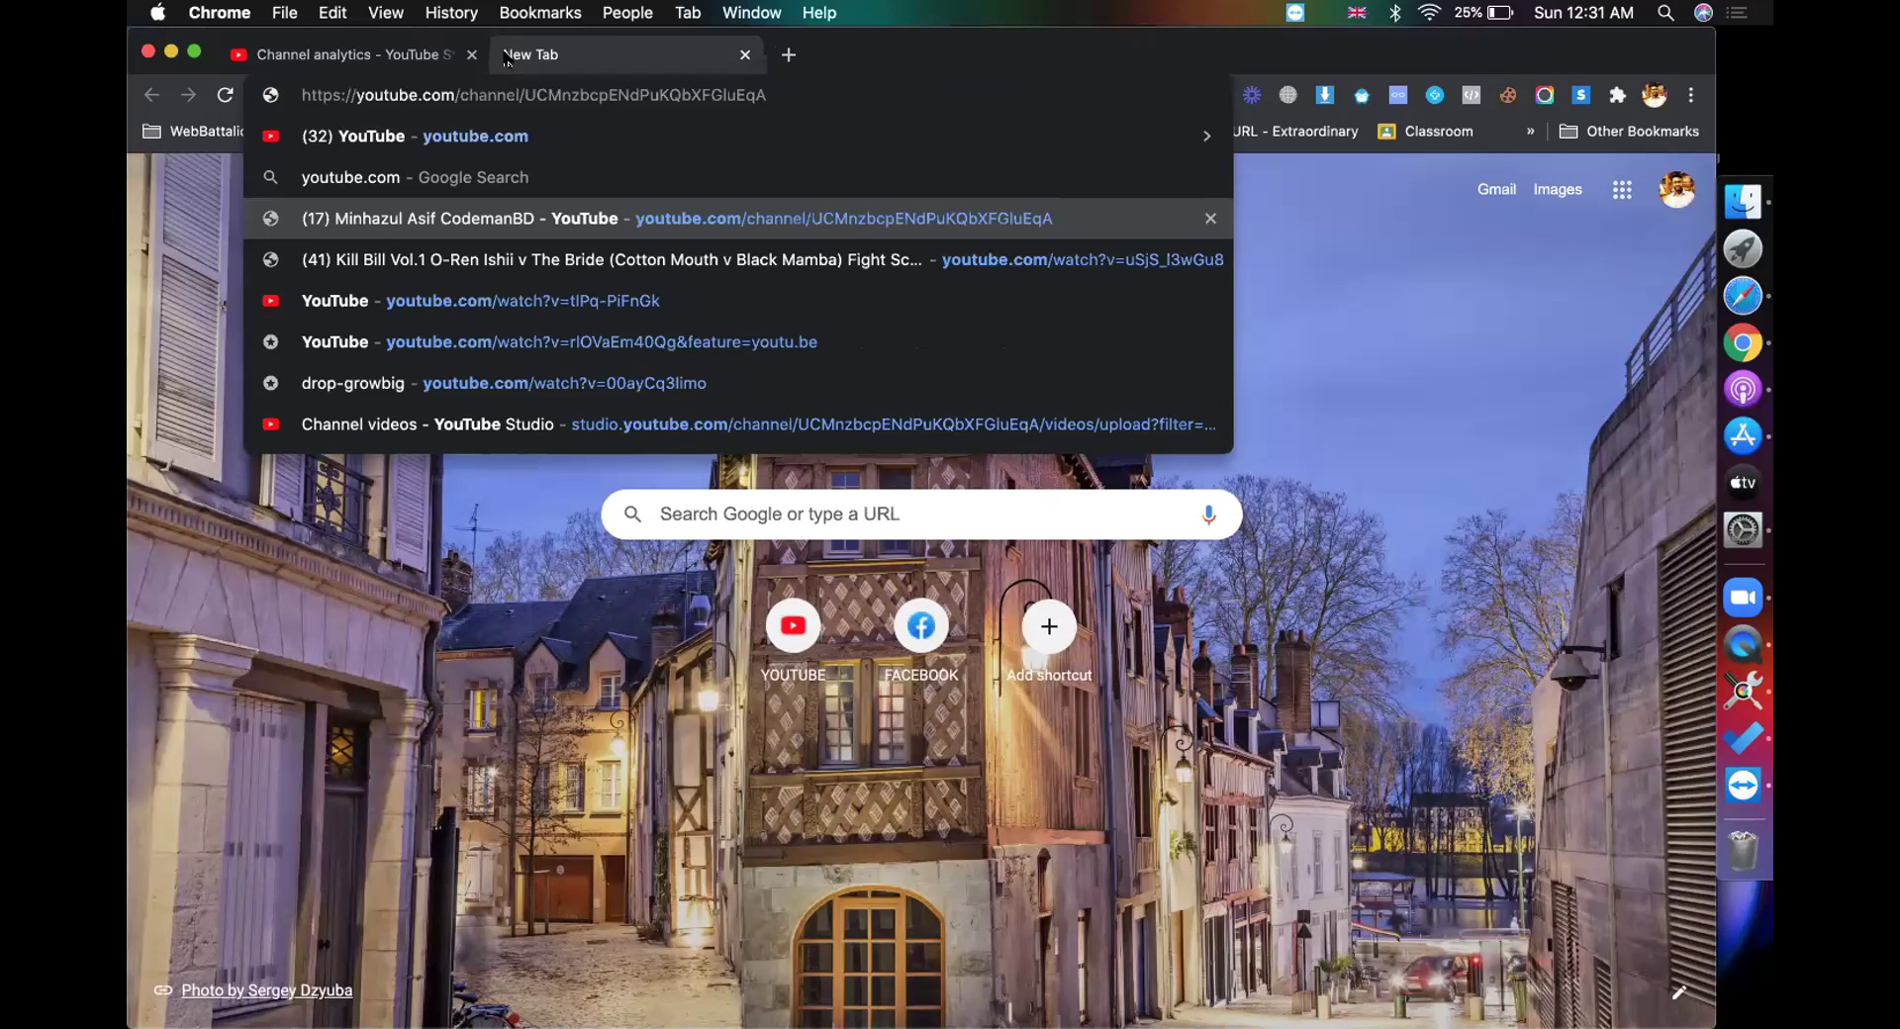
key("Return")
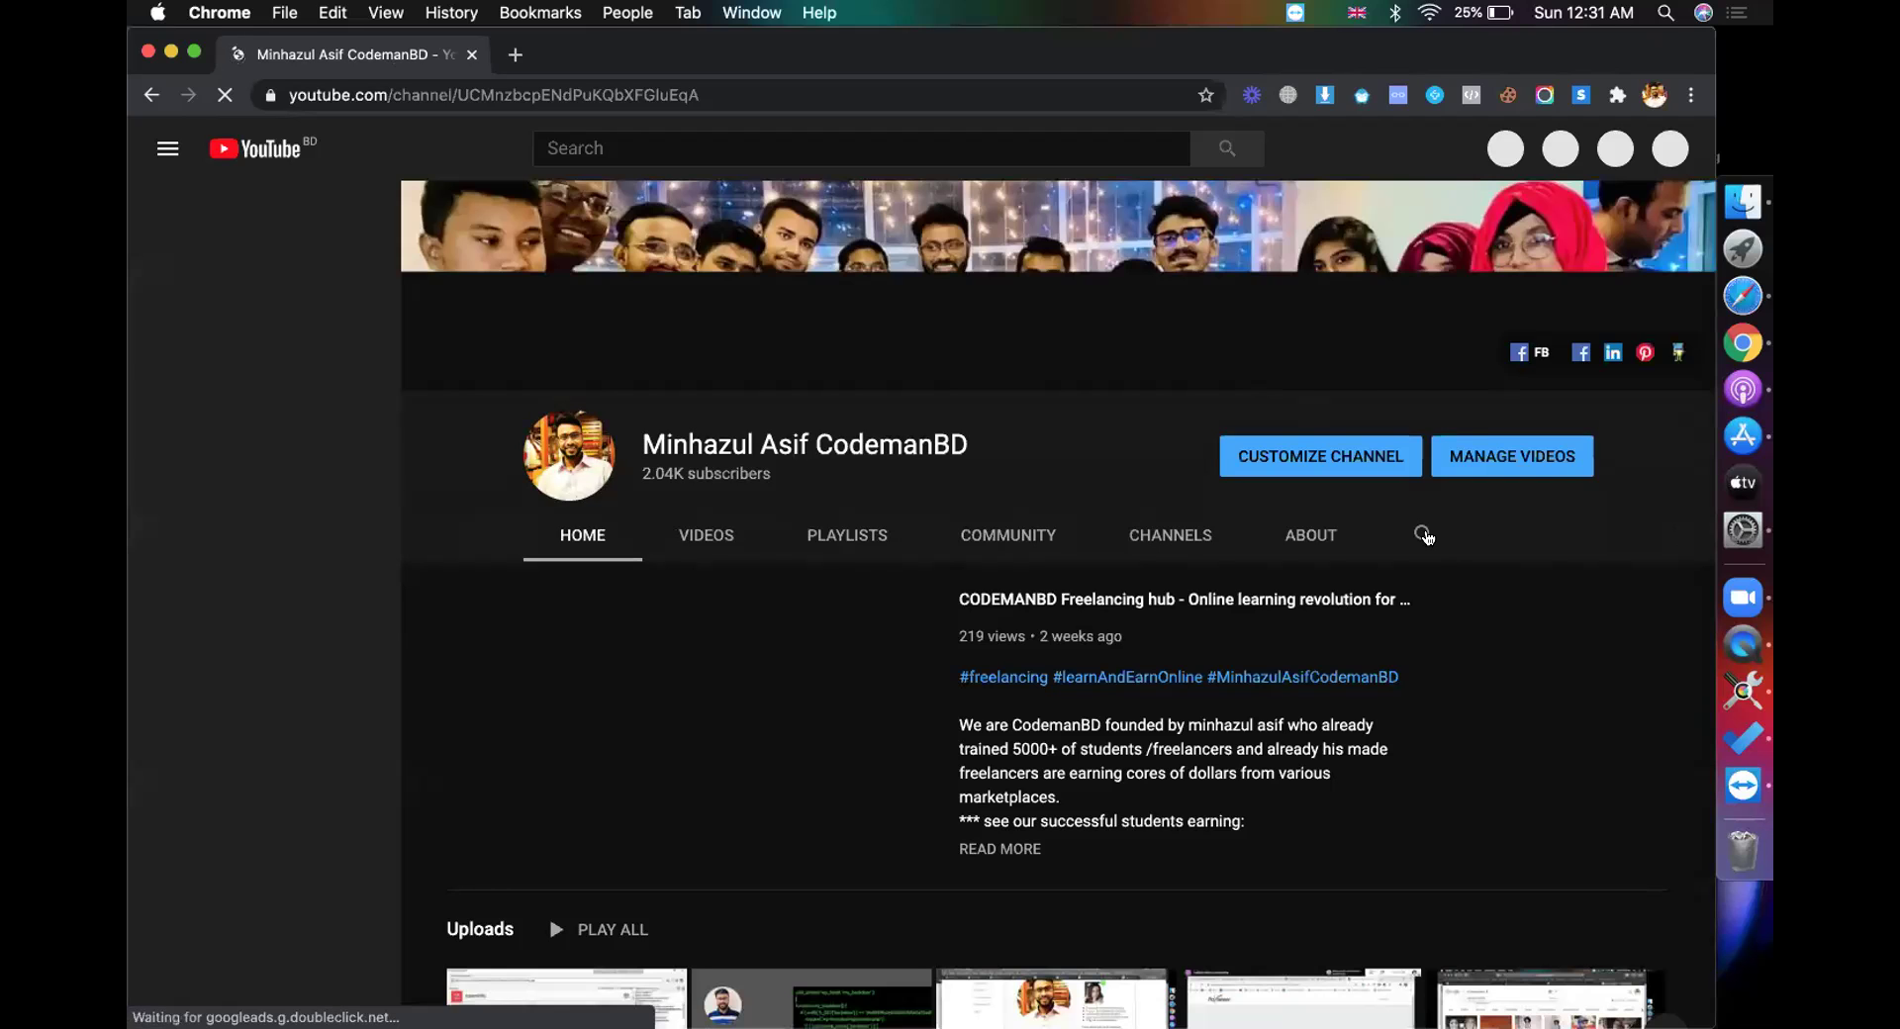
Step: Pause the featured video, search the channel for 'mid ter', and open a blank tab
left_click(1425, 536)
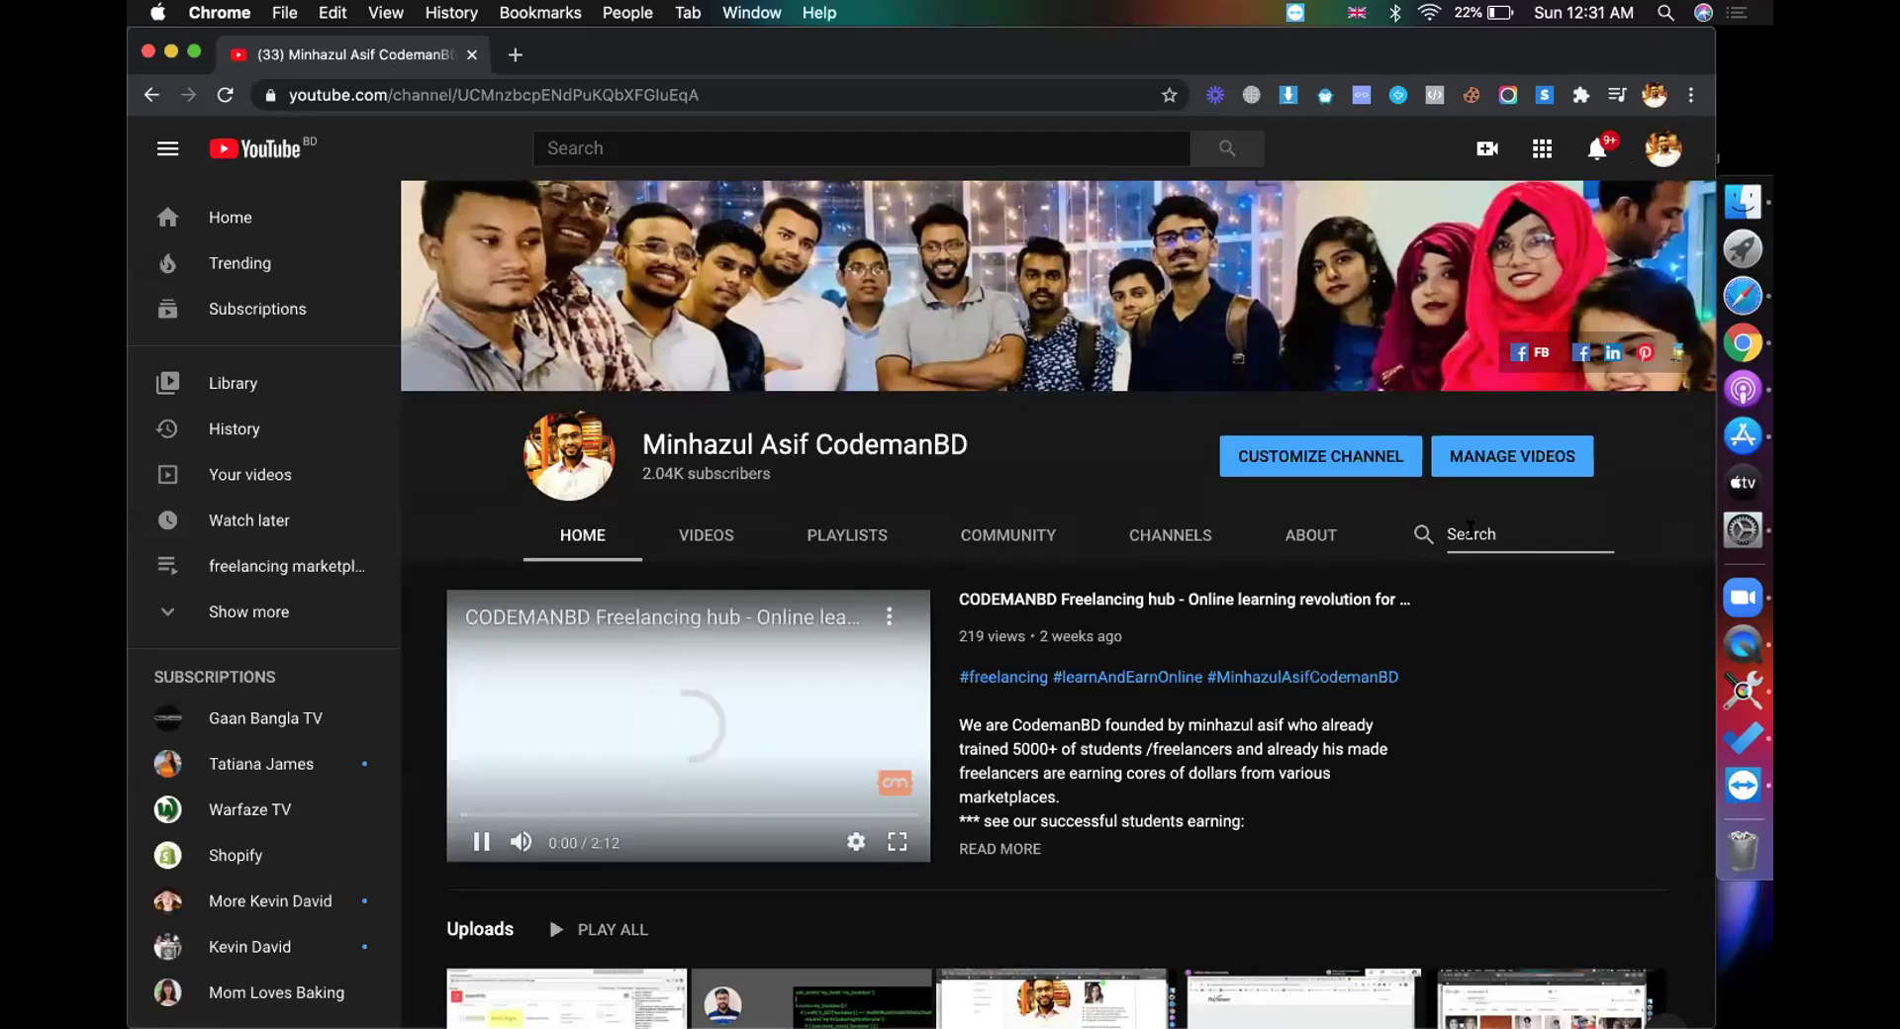
left_click(710, 749)
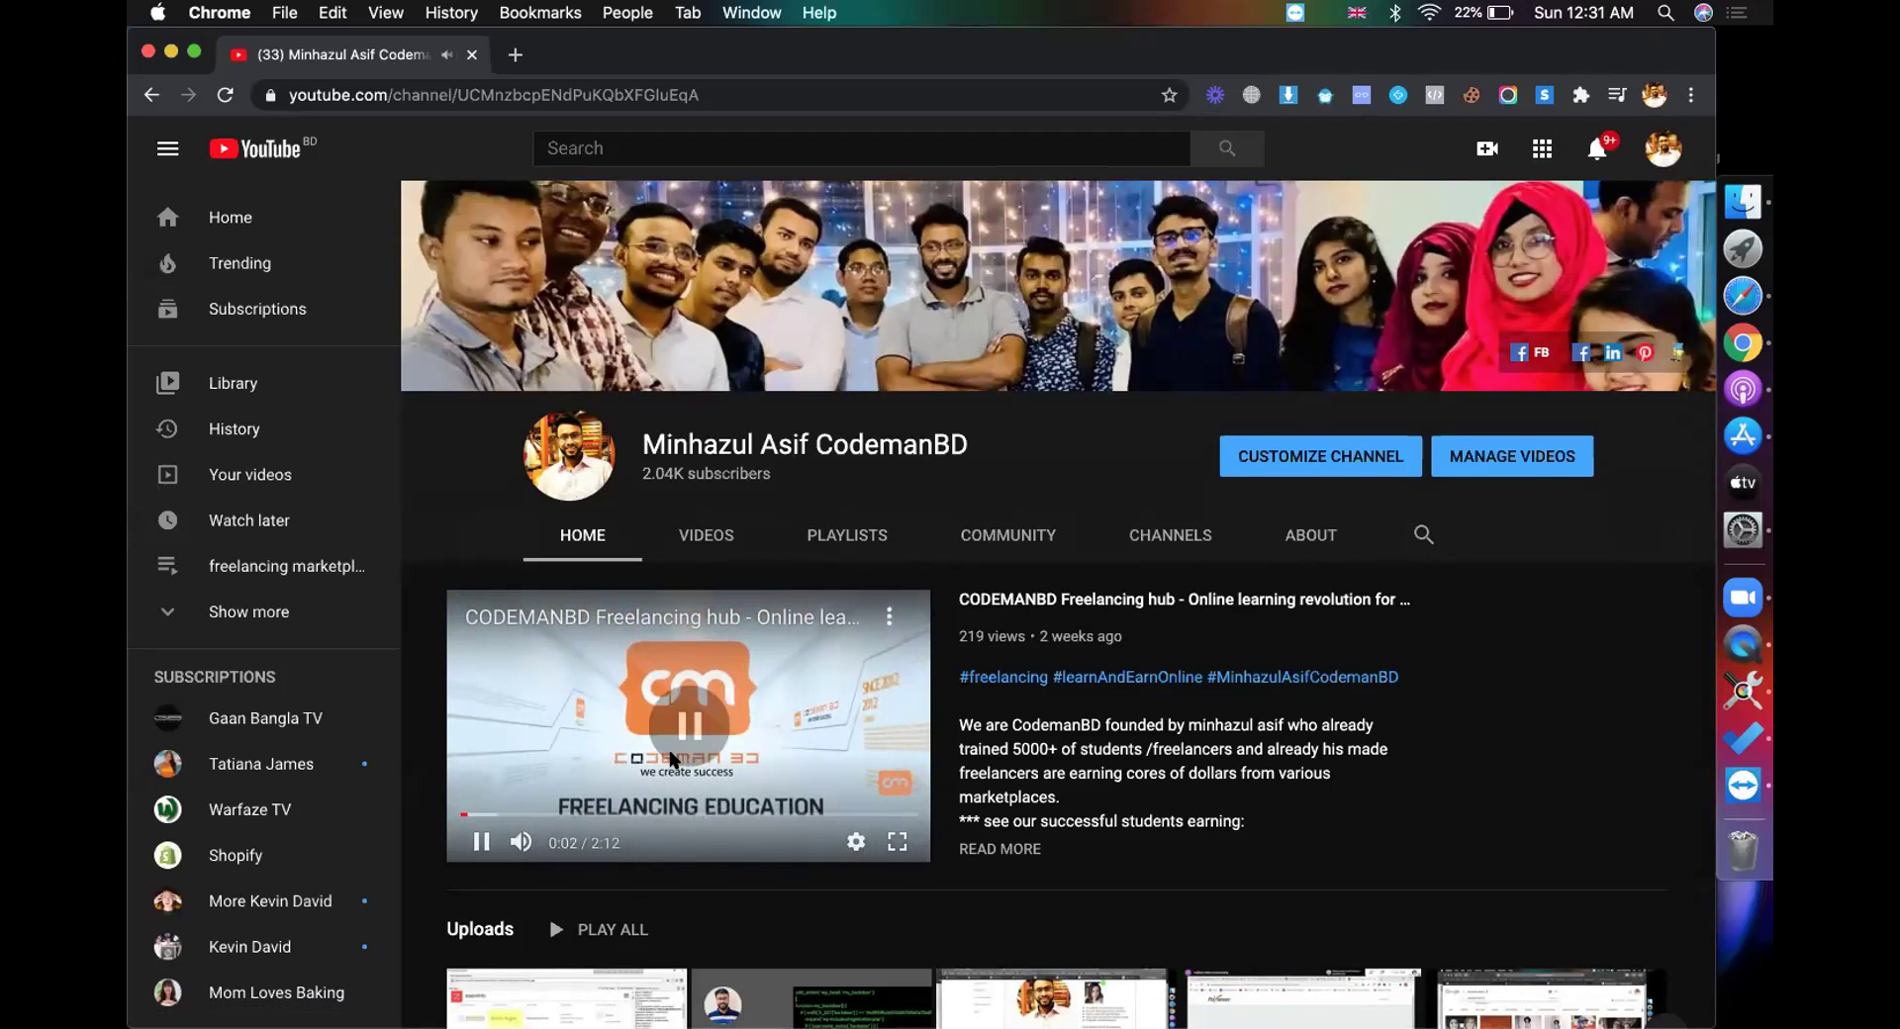
left_click(1425, 535)
type("mid term")
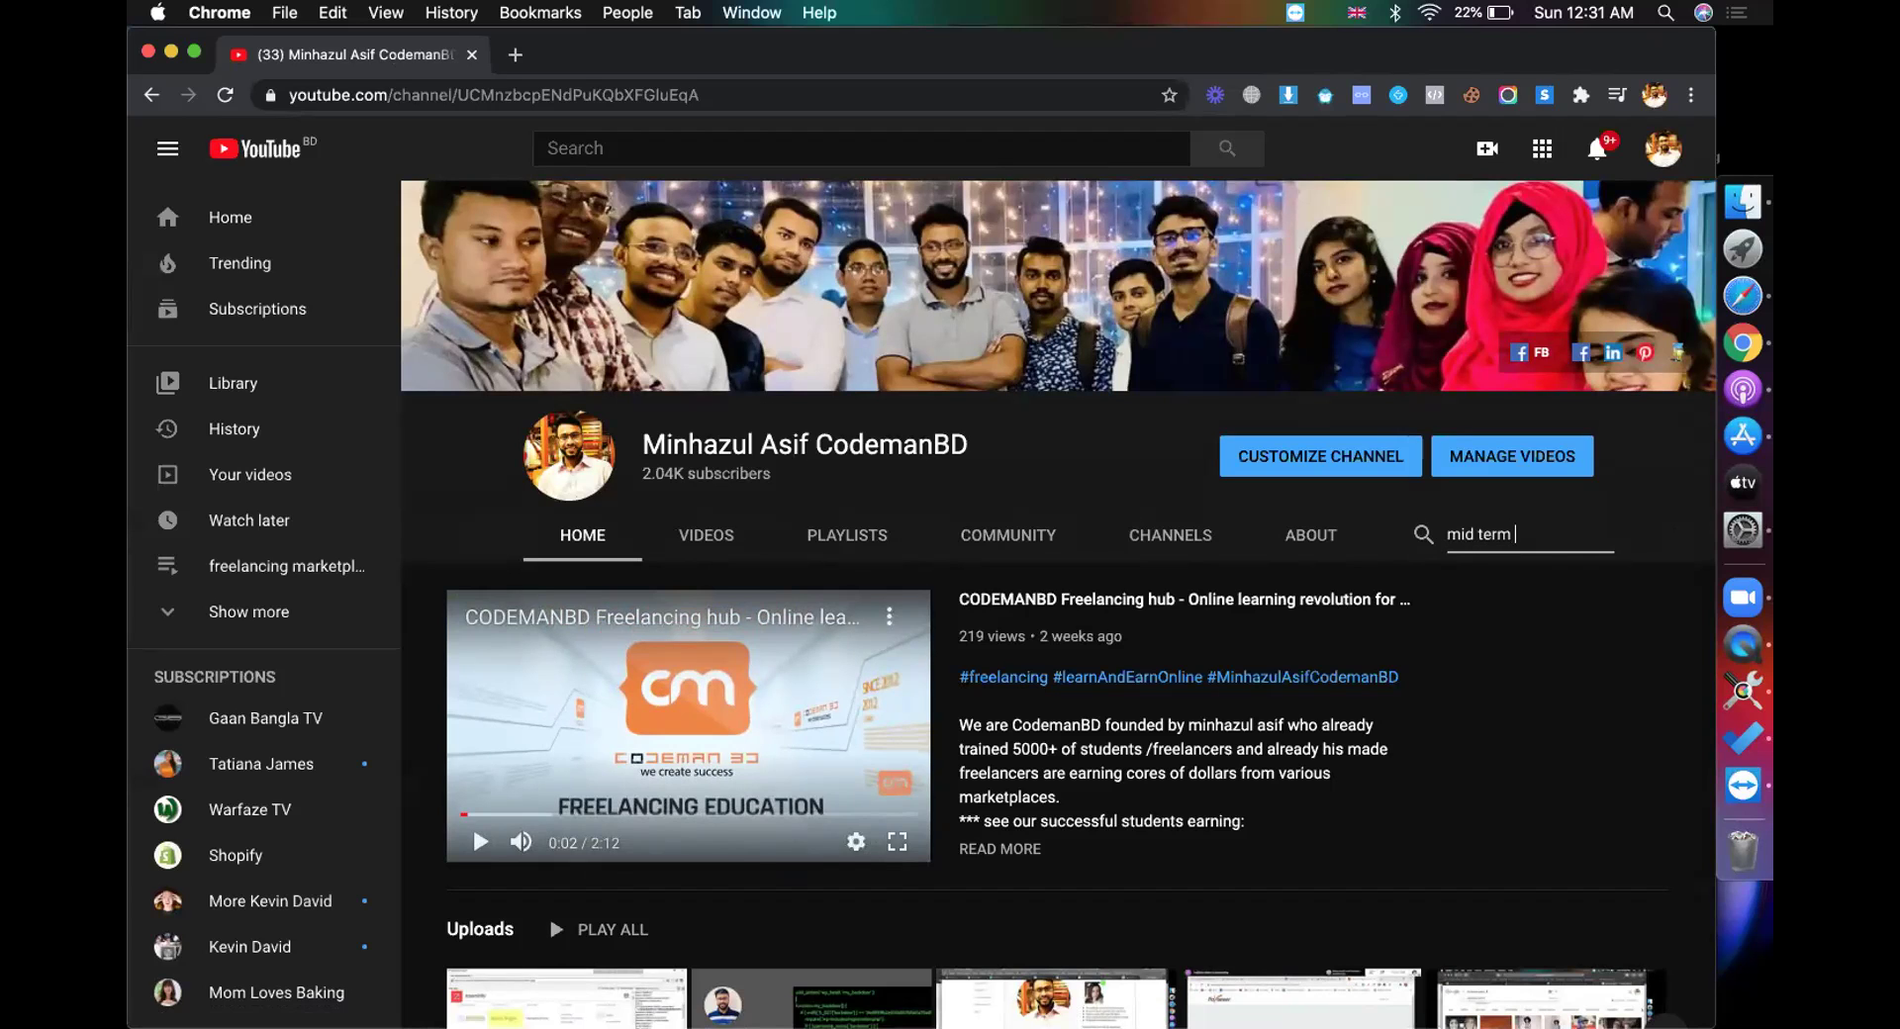
key("Return")
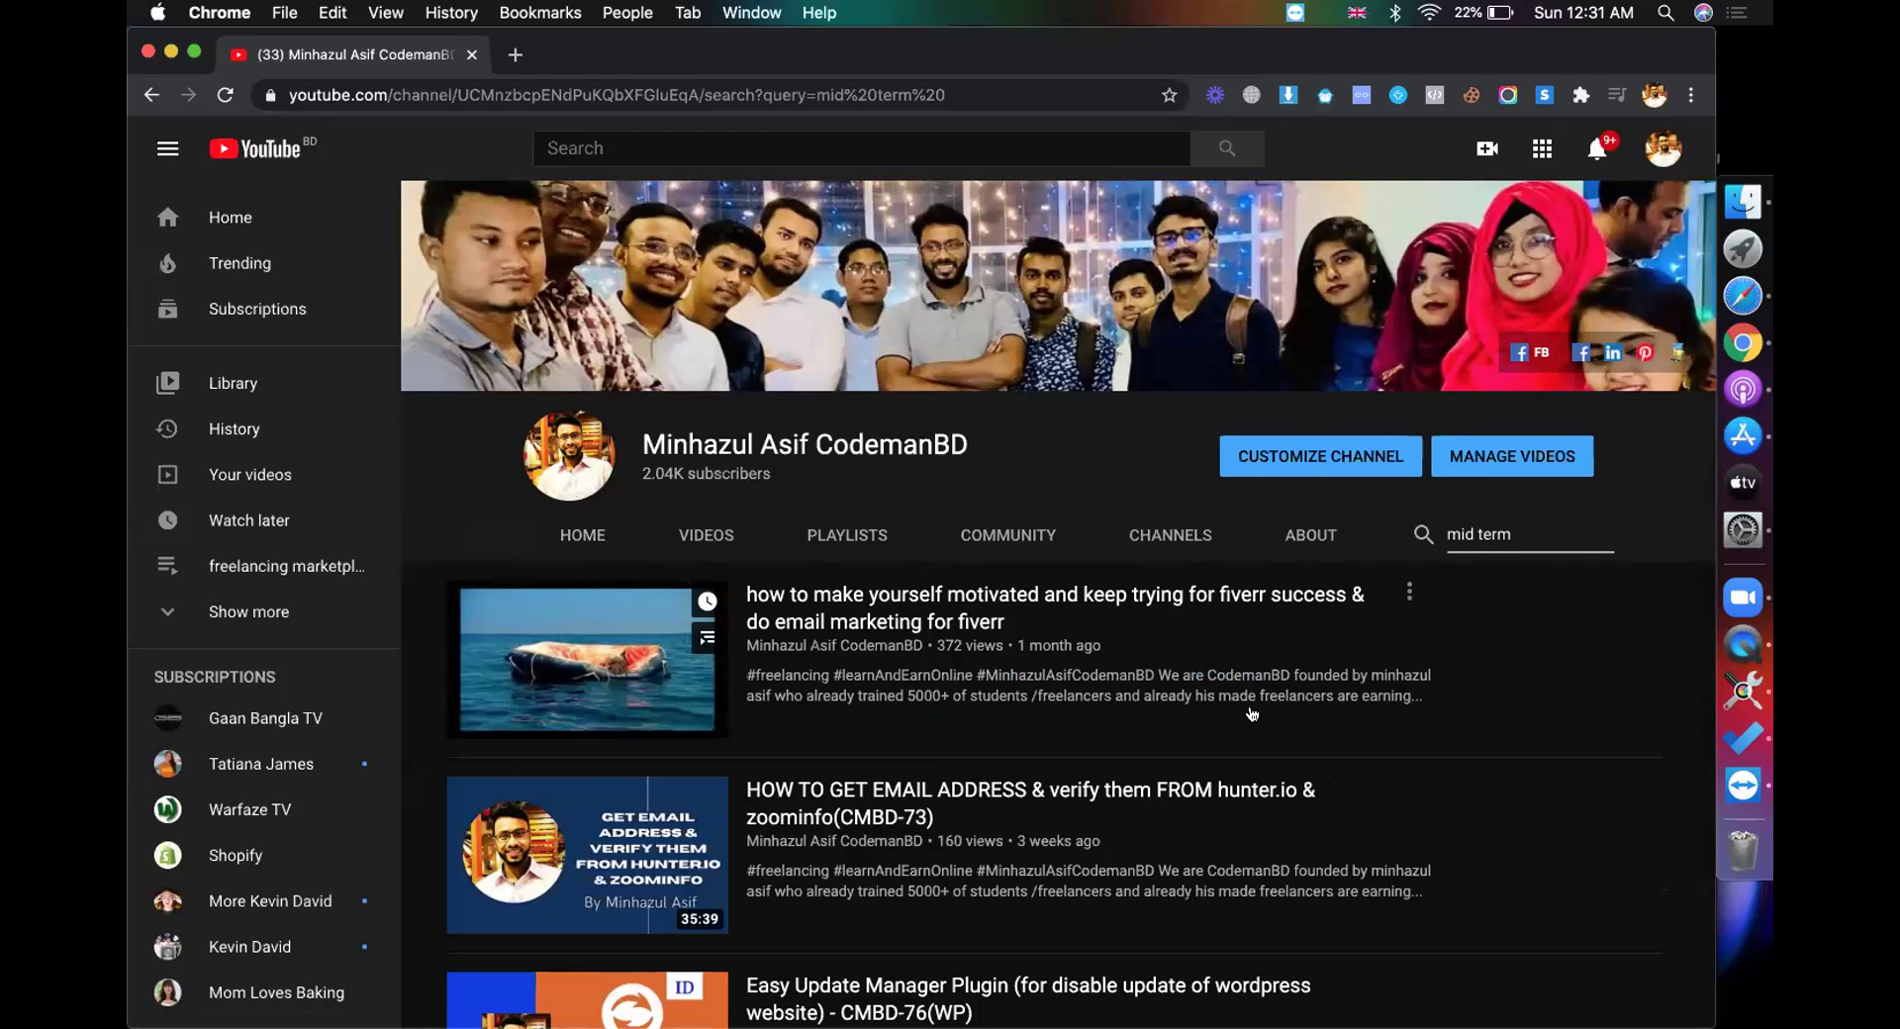
scroll(1252, 712, "down", 4)
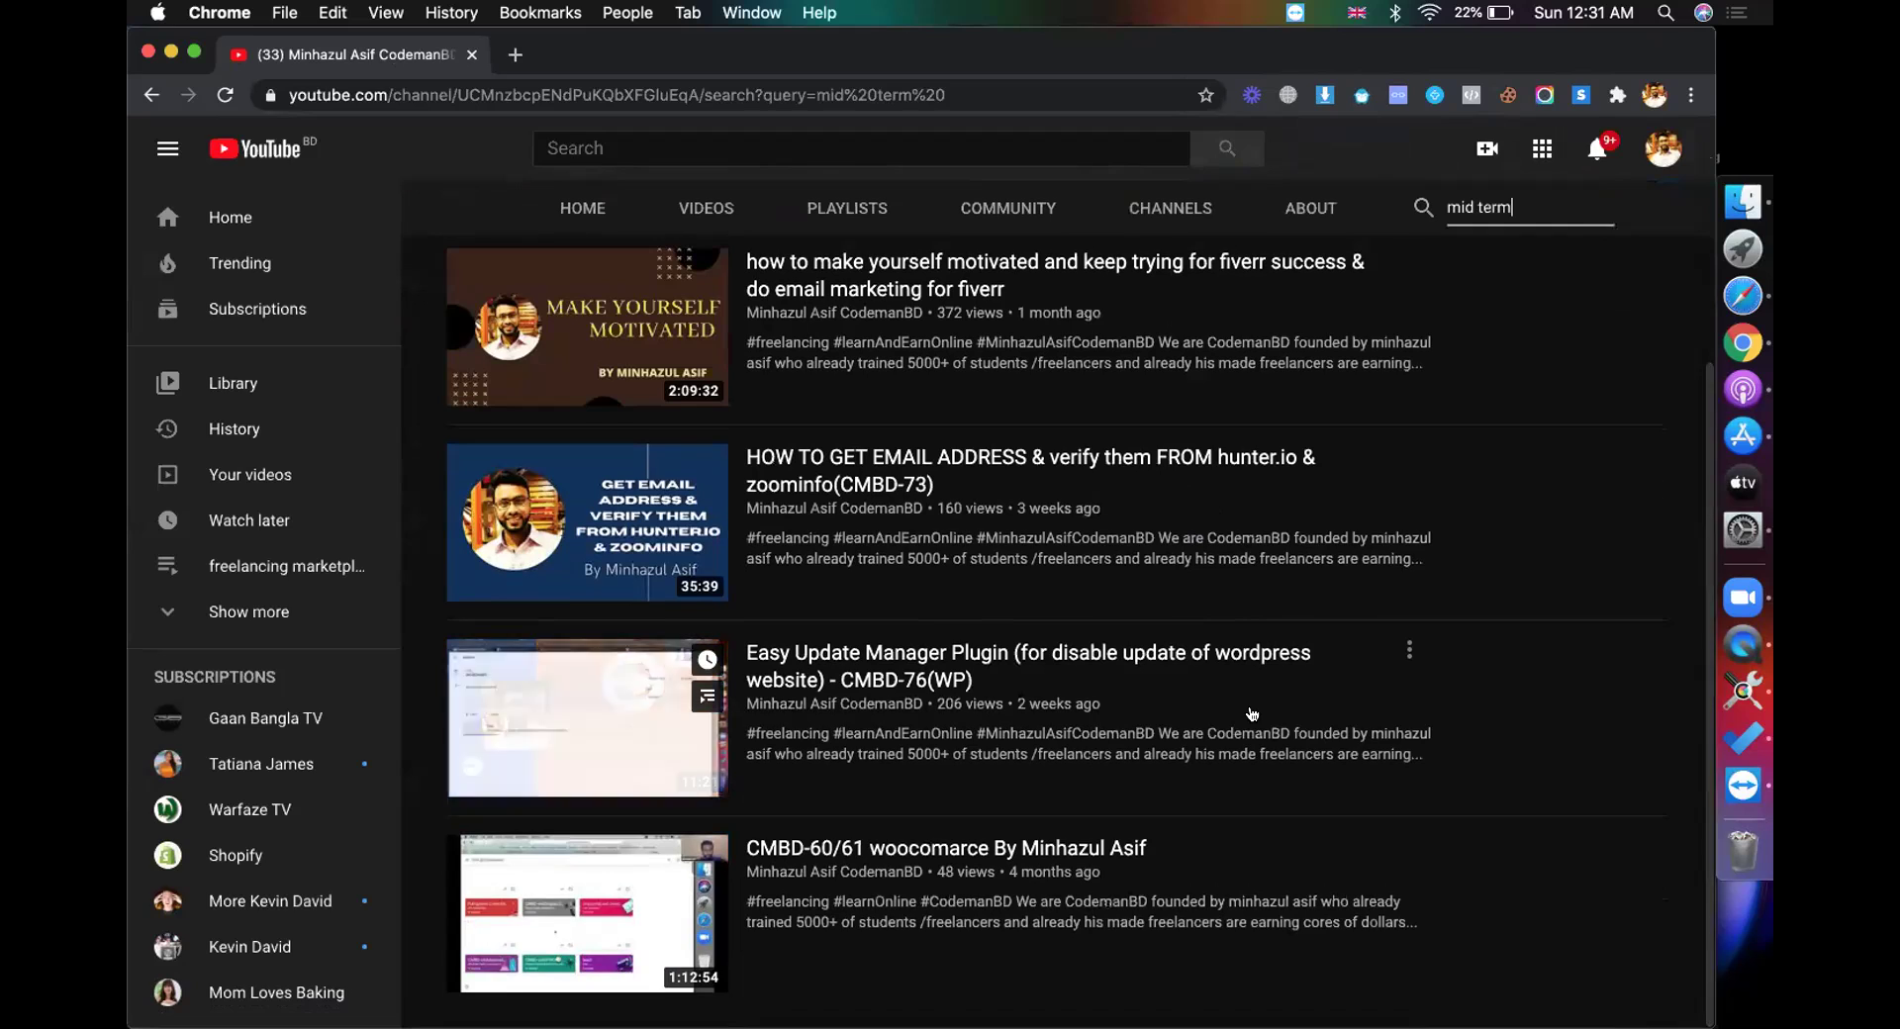
scroll(1111, 666, "up", 2)
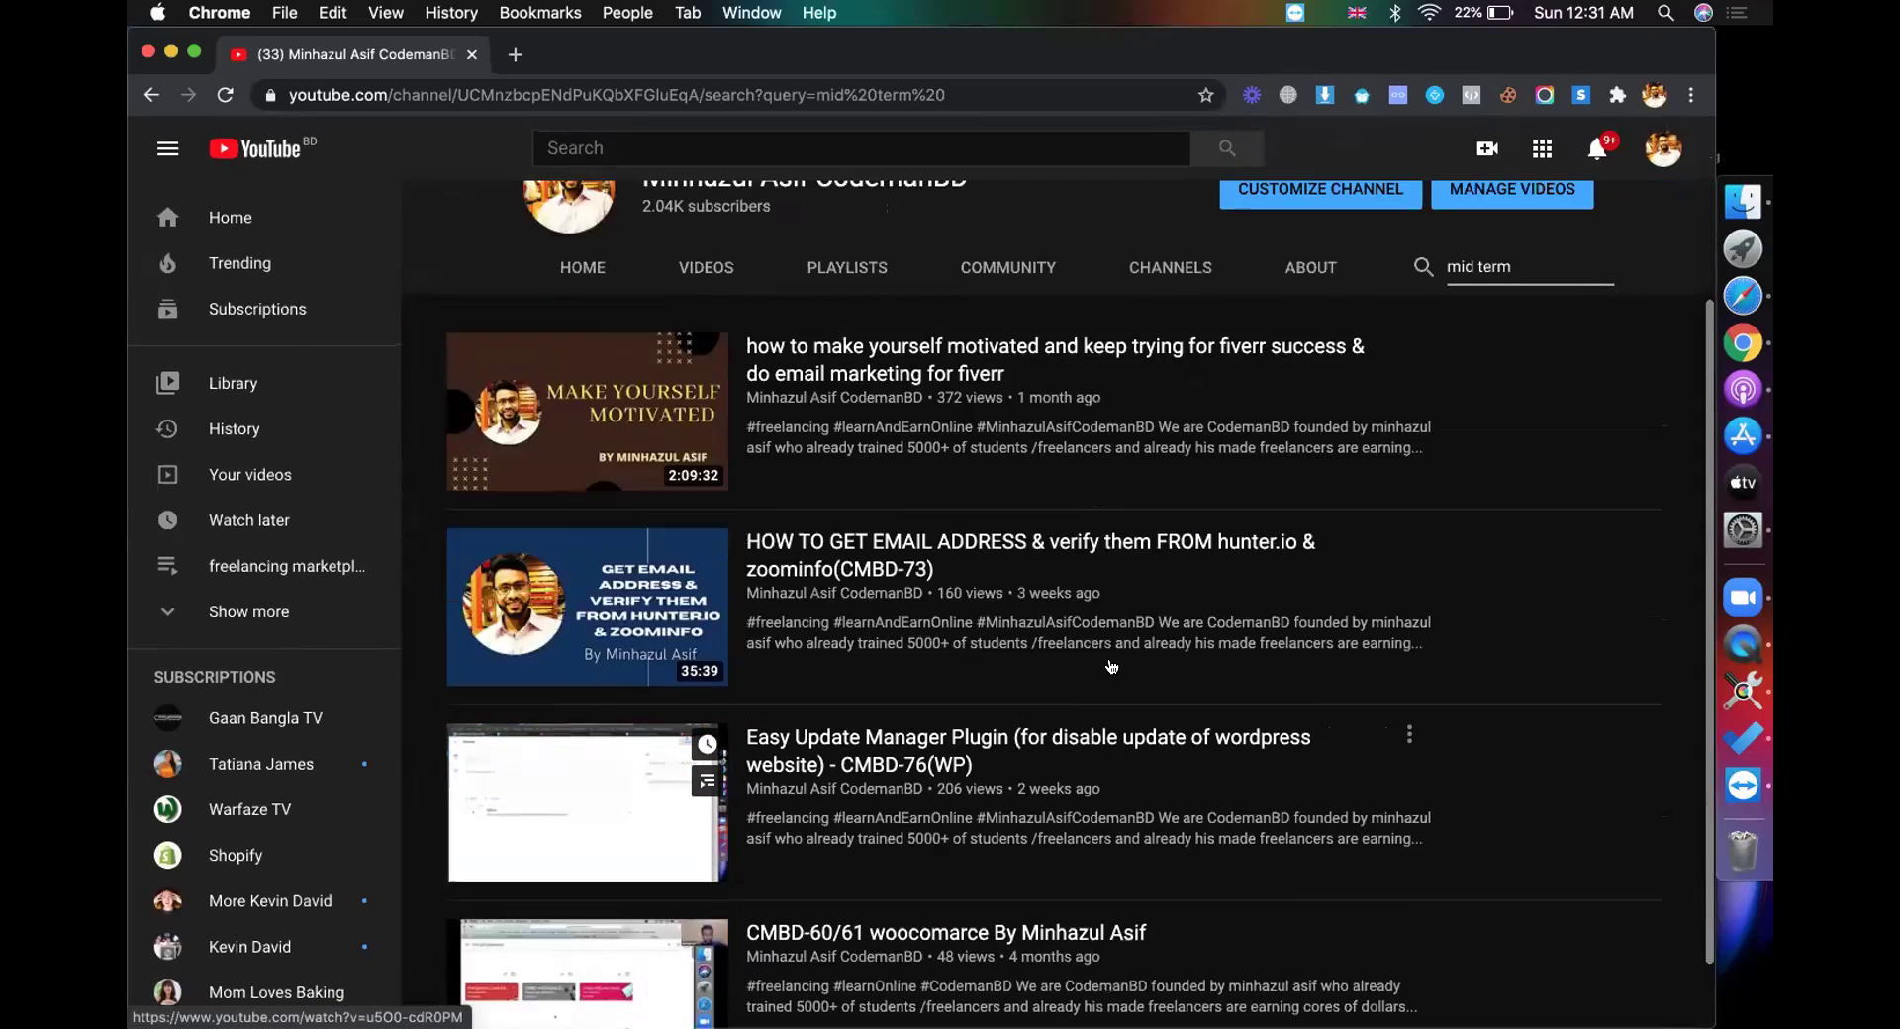
scroll(1111, 666, "up", 5)
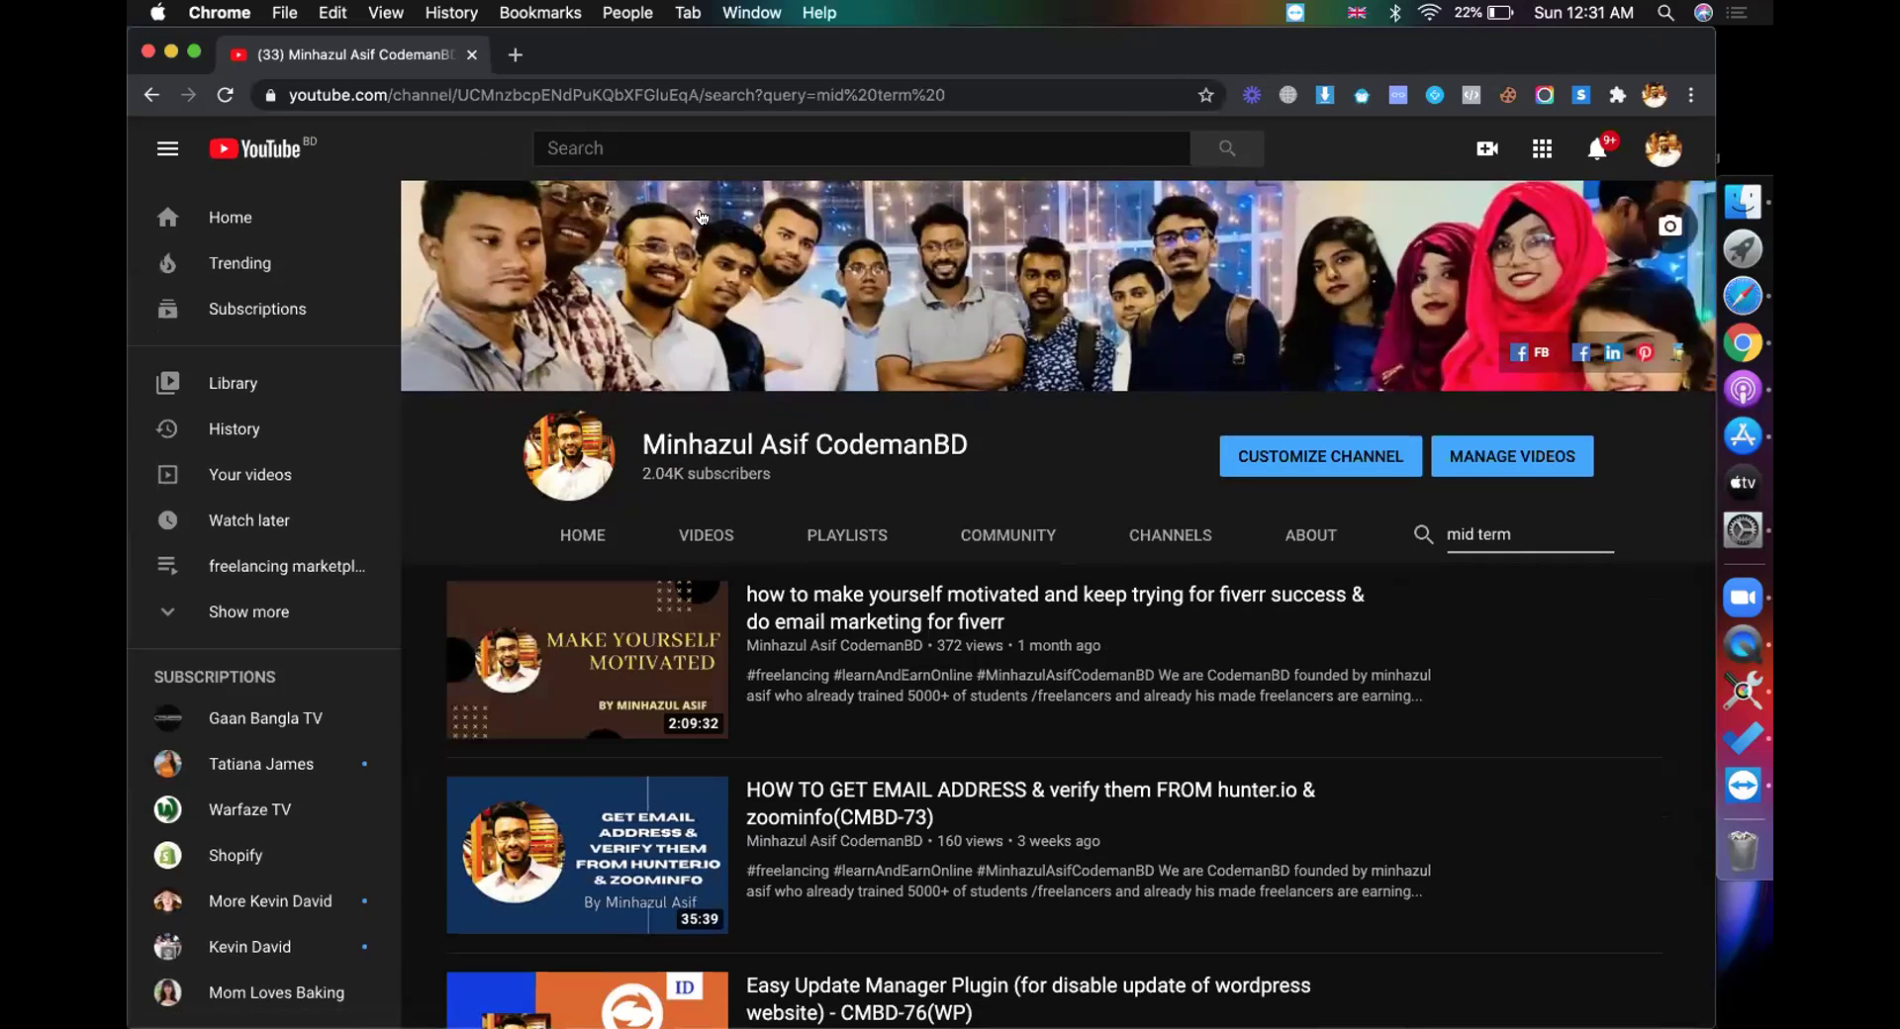
left_click(513, 55)
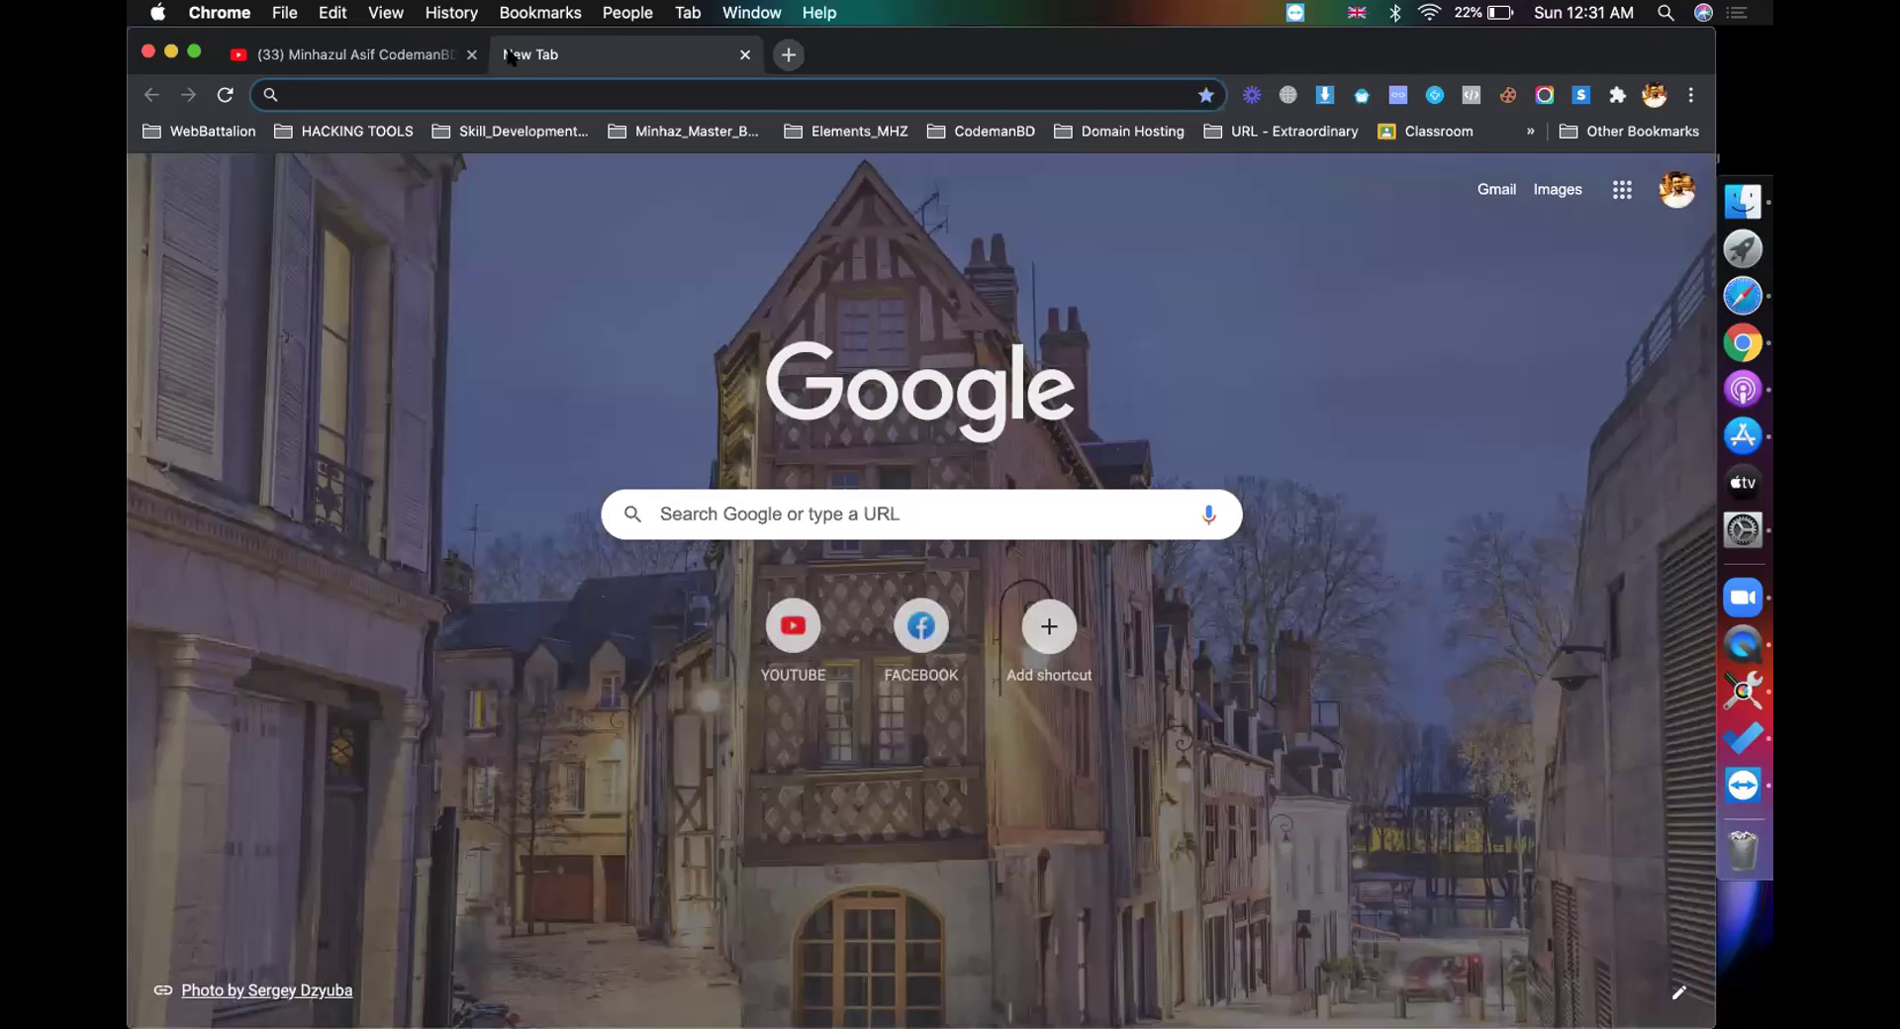
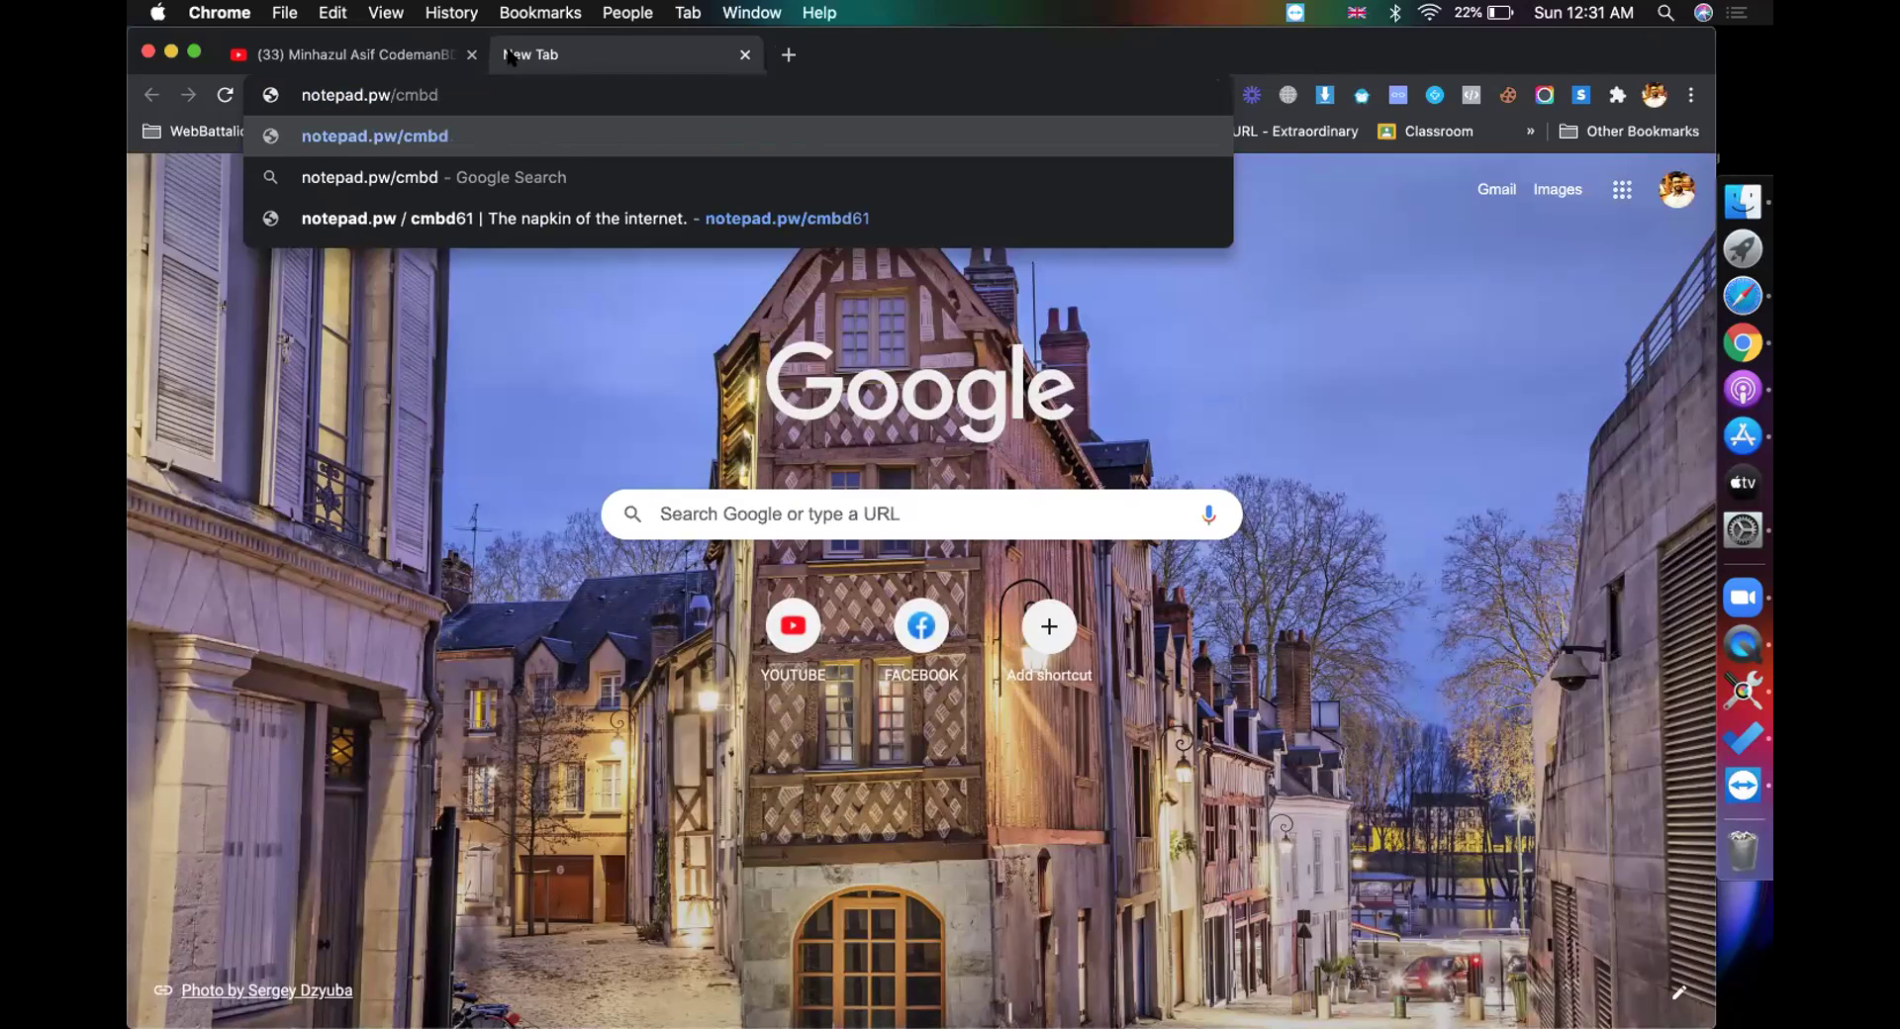
key("Return")
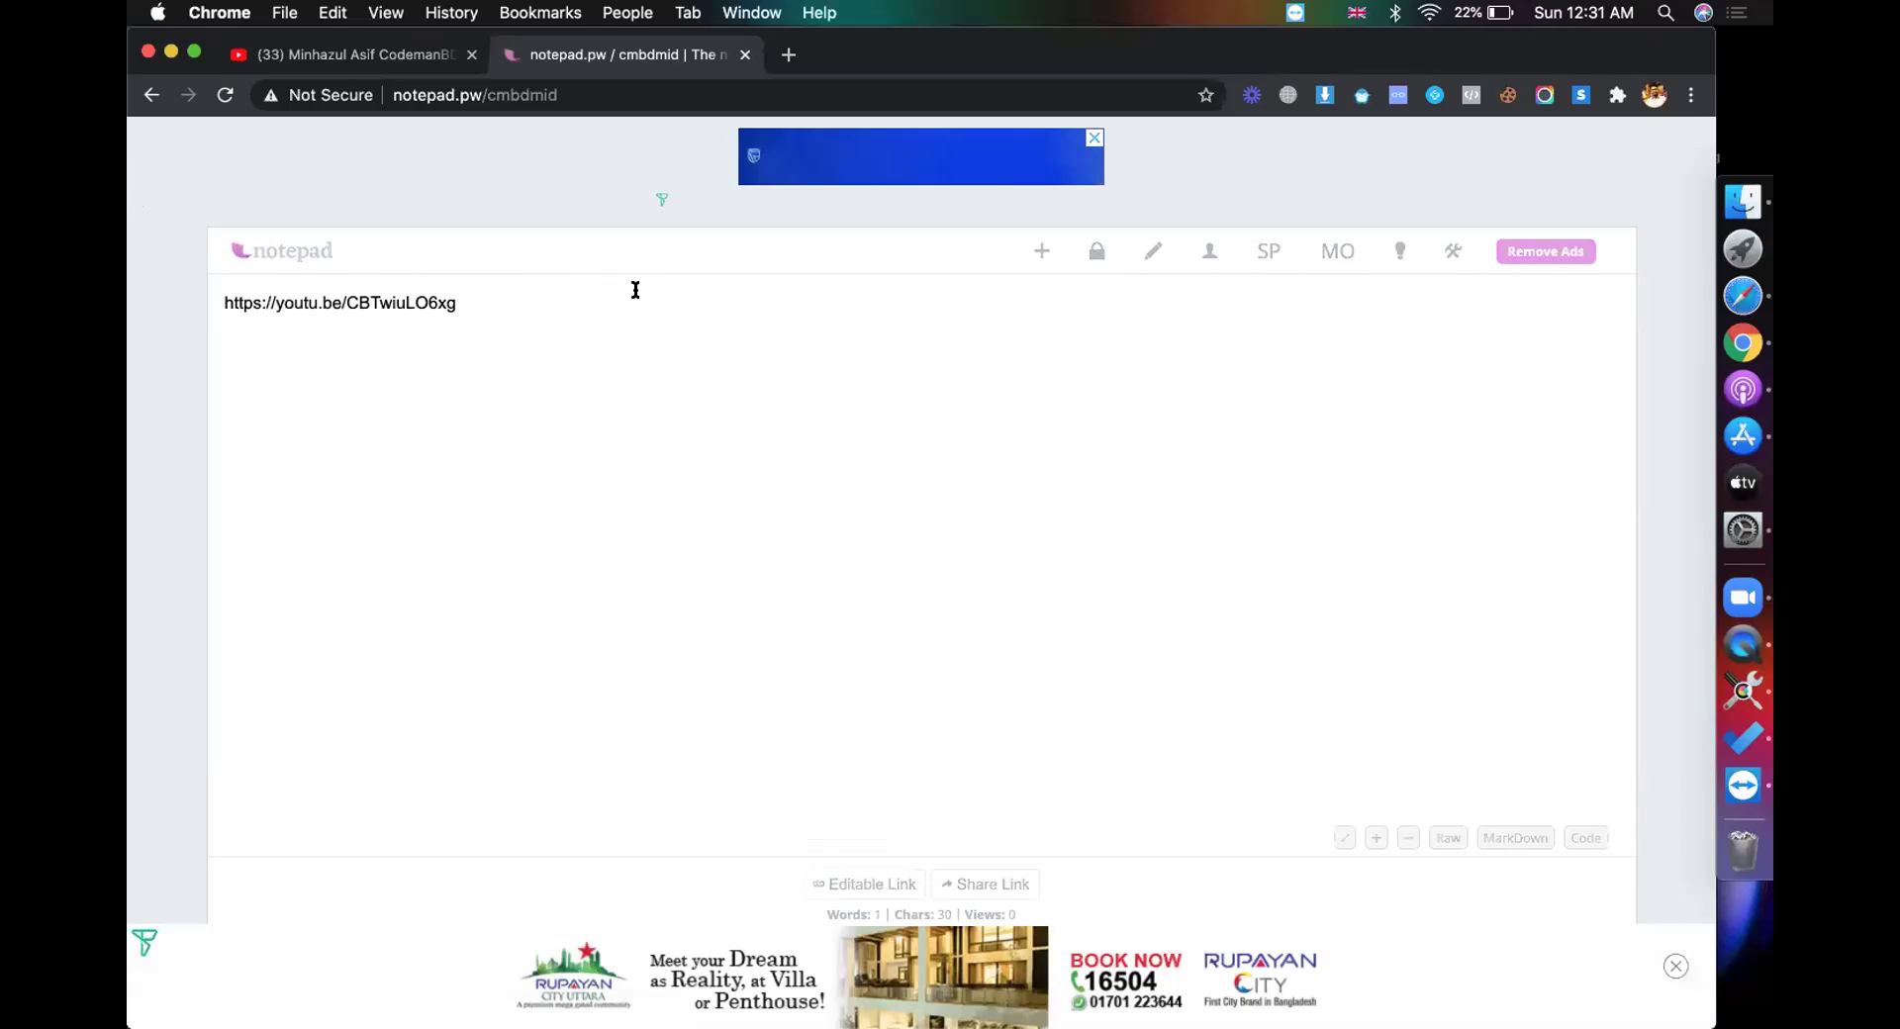
Step: Copy the note's video link, load it in a new tab, and pause the exam video
key("super+a")
key("super+c")
key("super+t")
key("super+v")
key("Return")
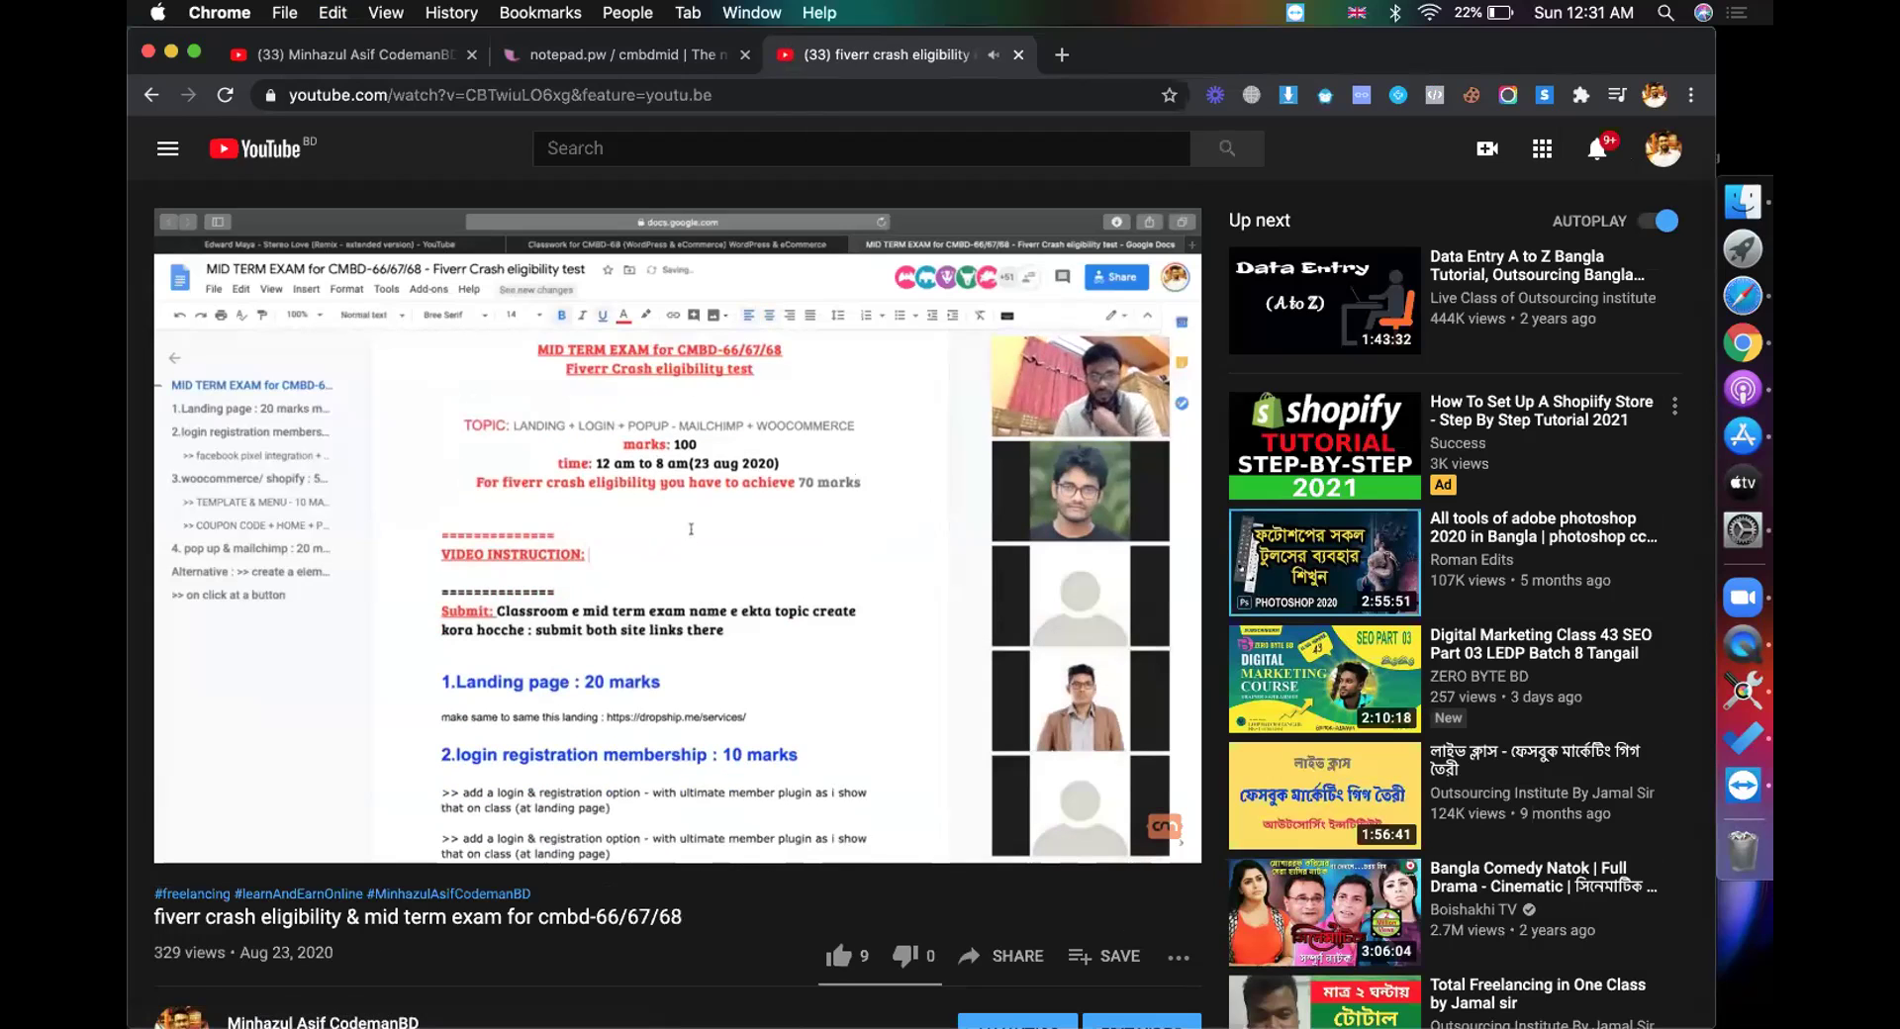
left_click(779, 546)
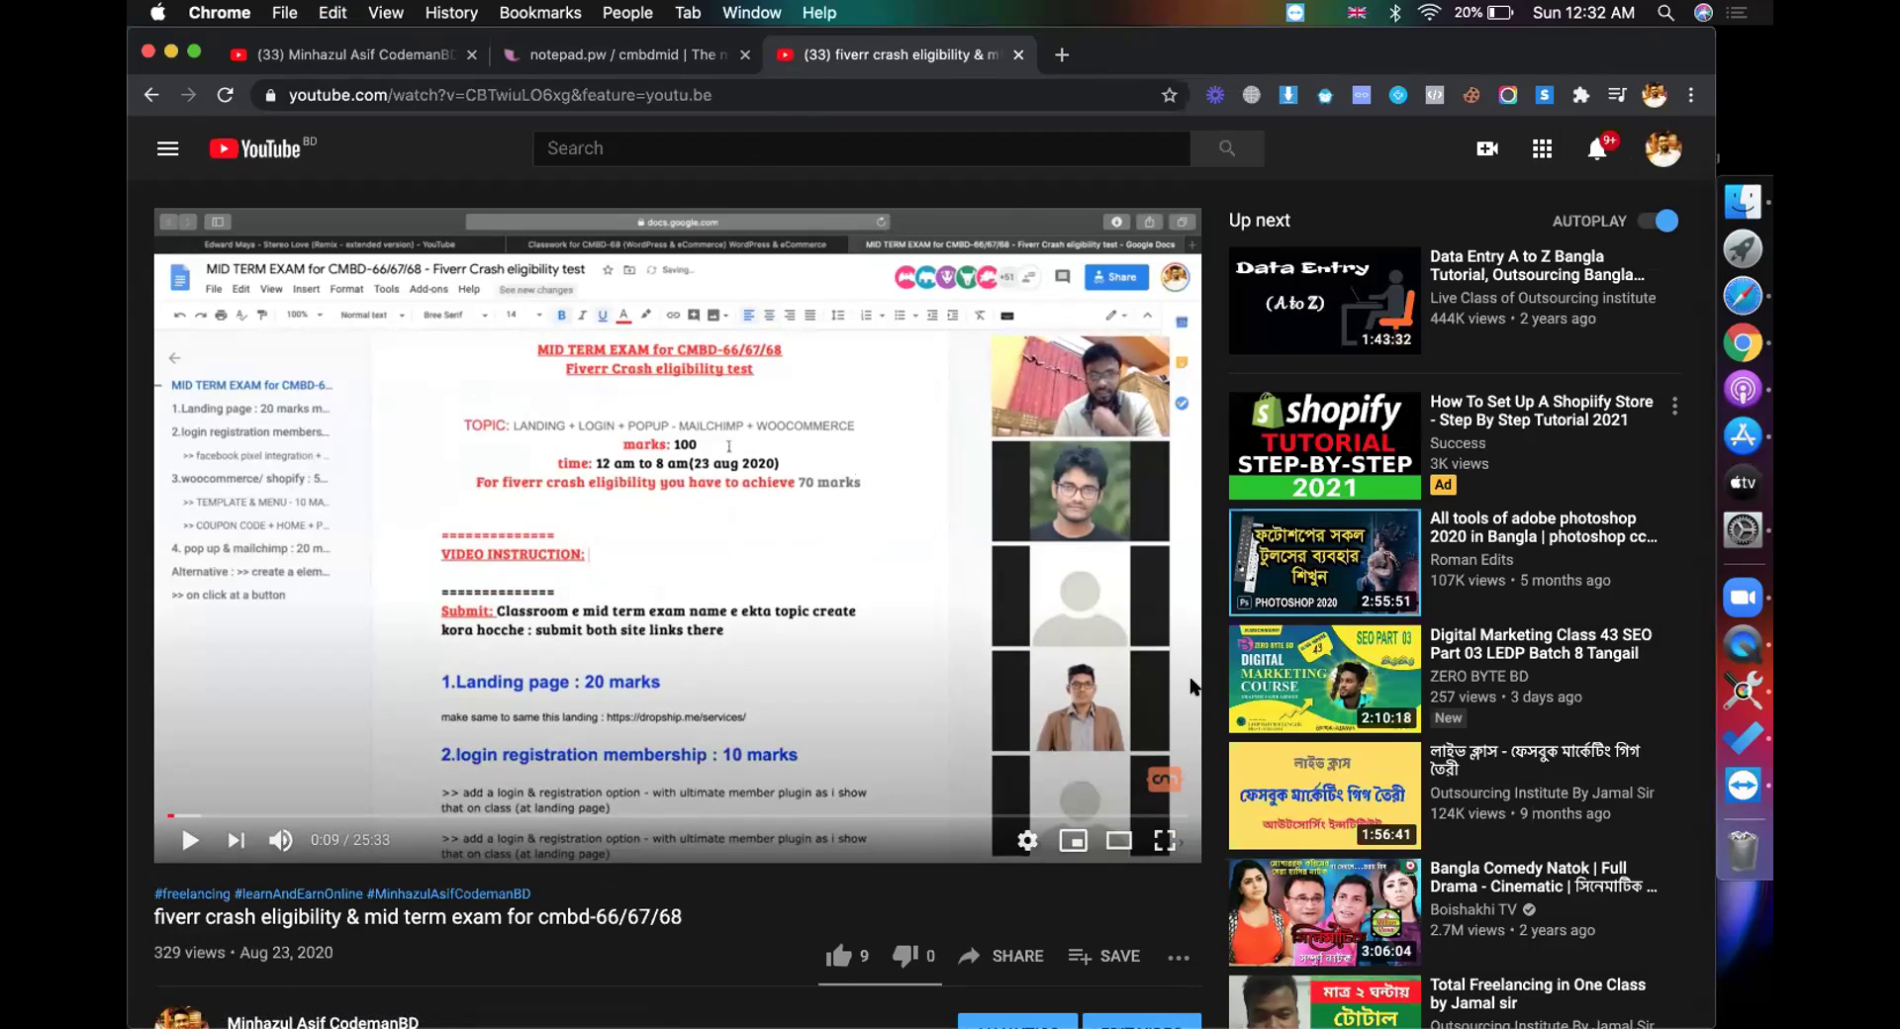
Step: Close the note and video tabs and switch back to the Google Classroom window
left_click(738, 61)
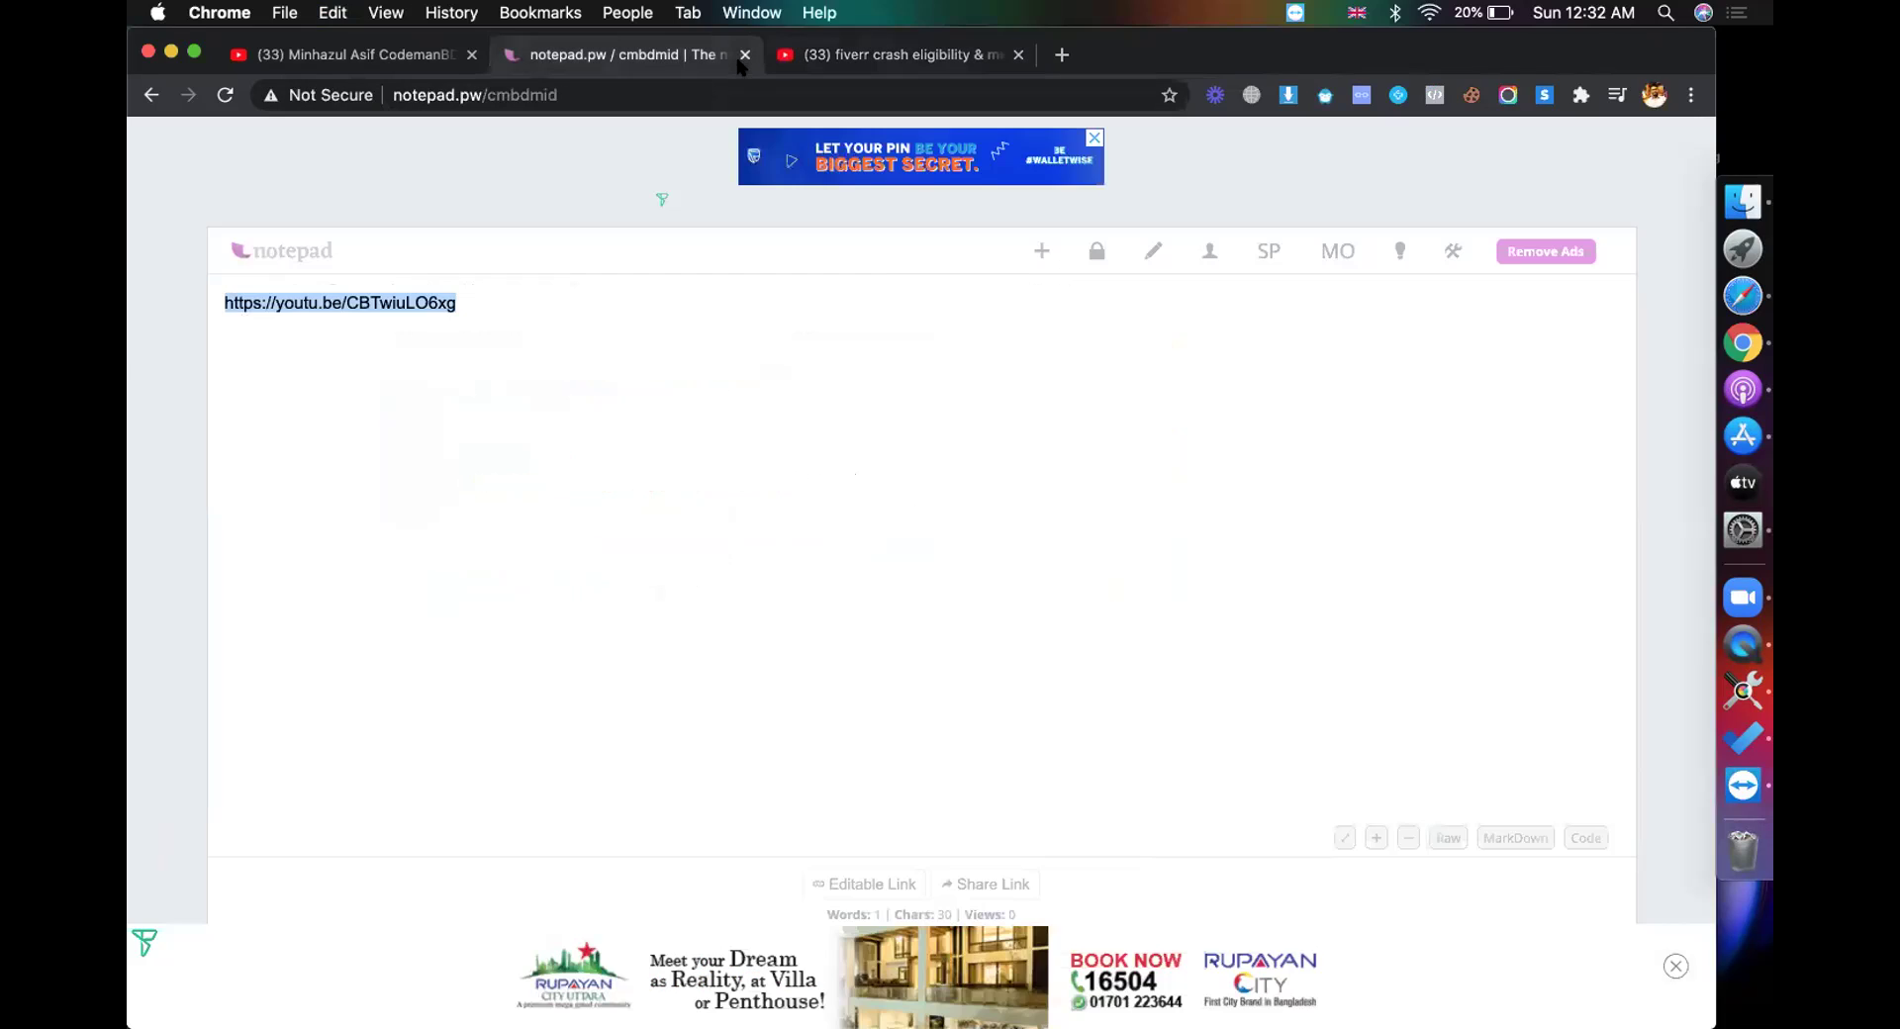
left_click(742, 54)
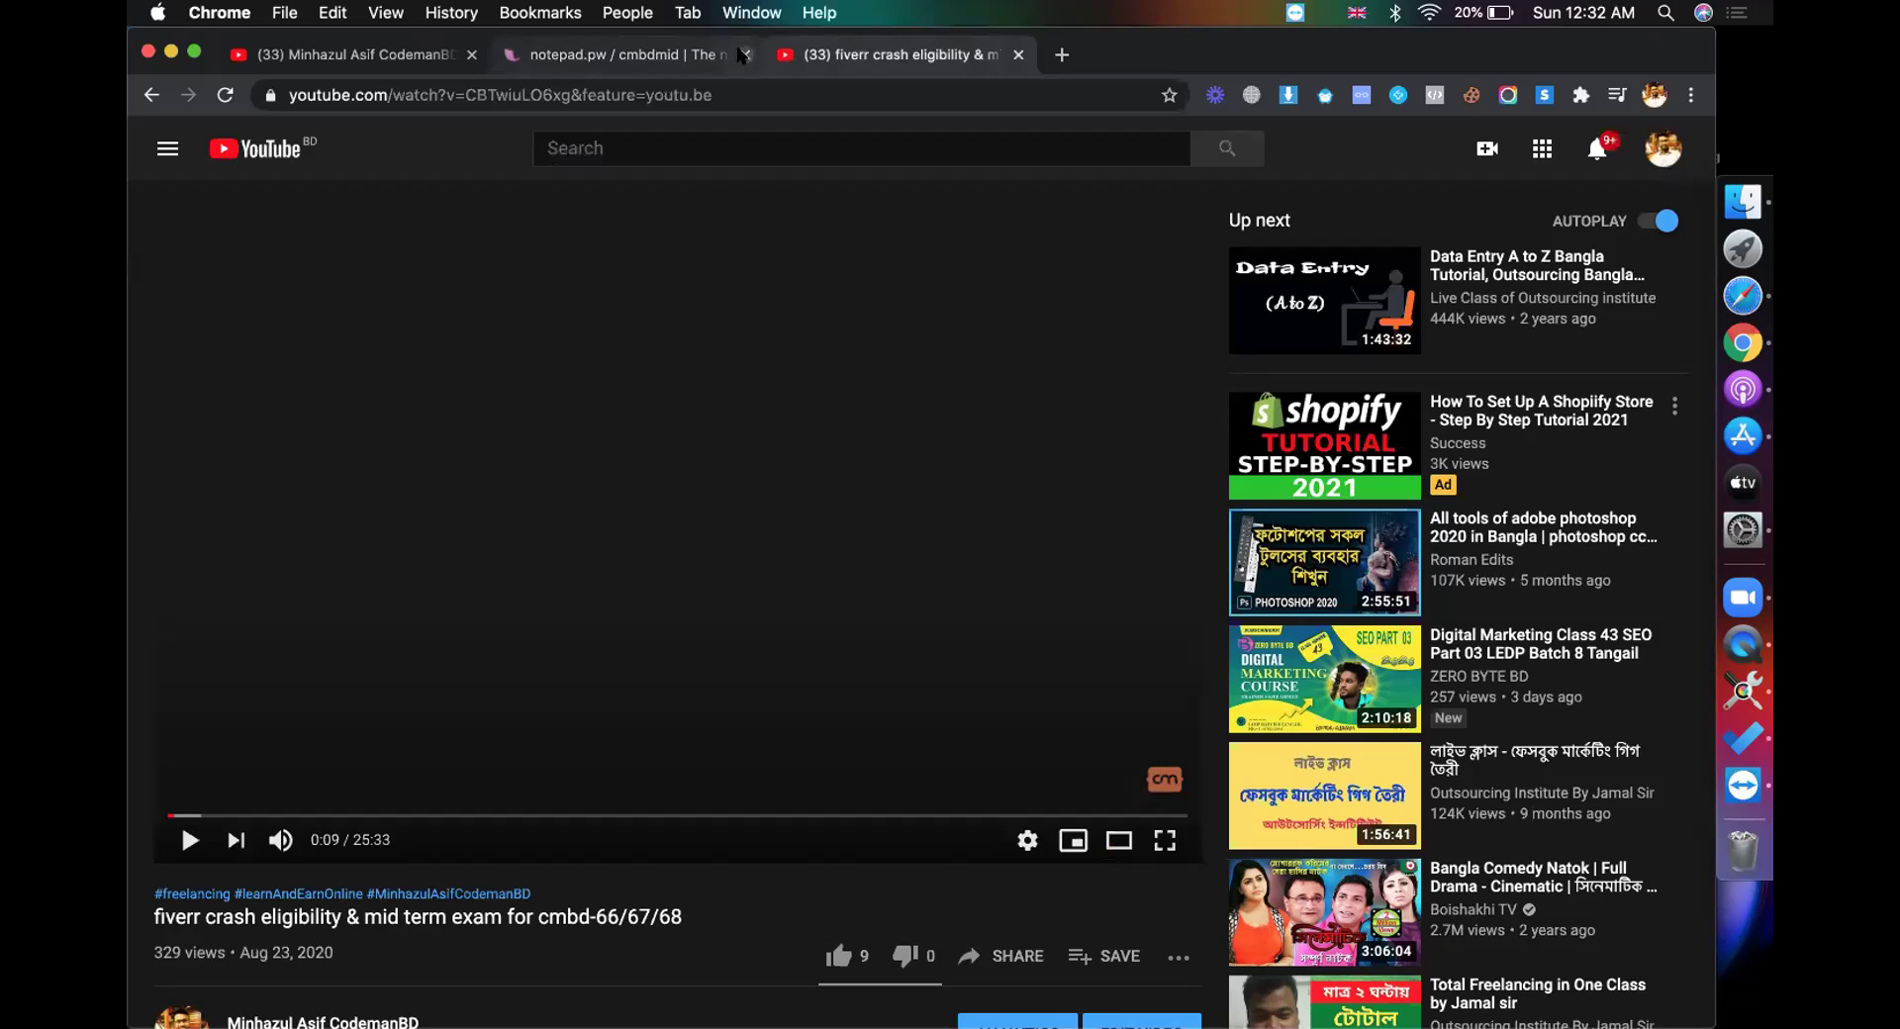
left_click(742, 54)
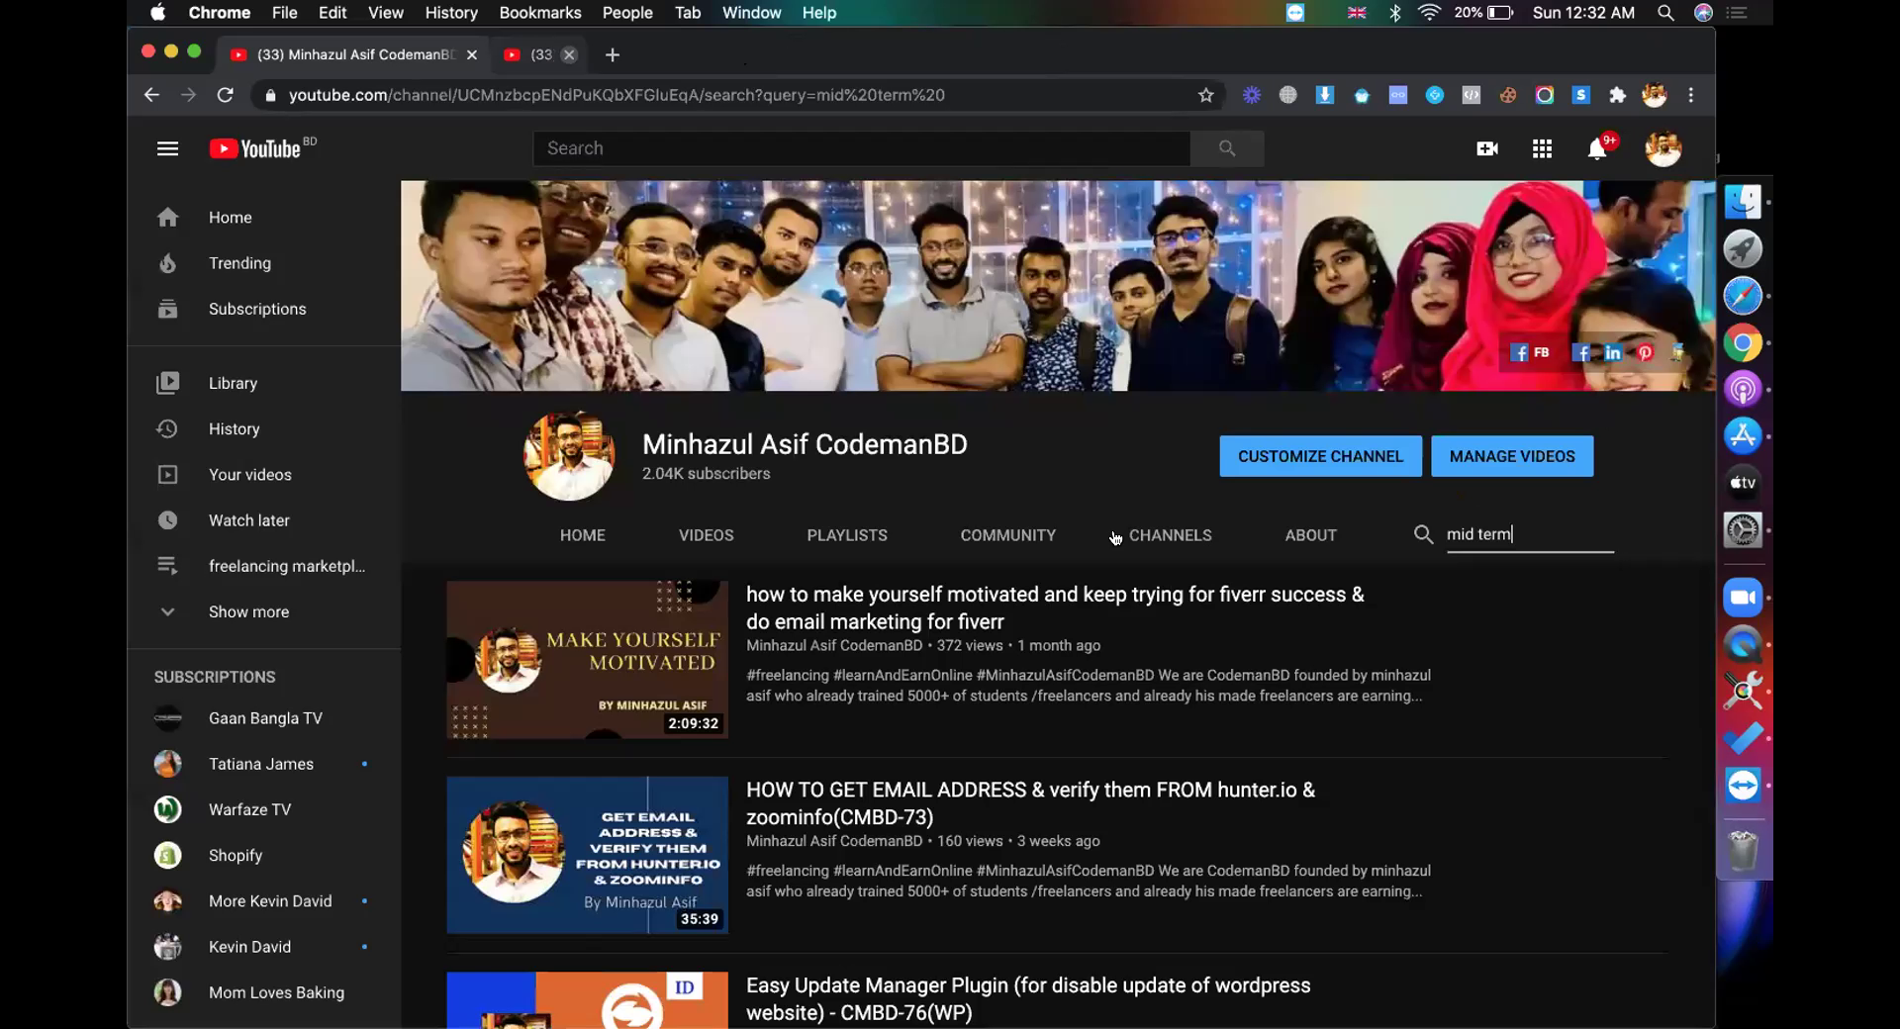
key("super+Tab")
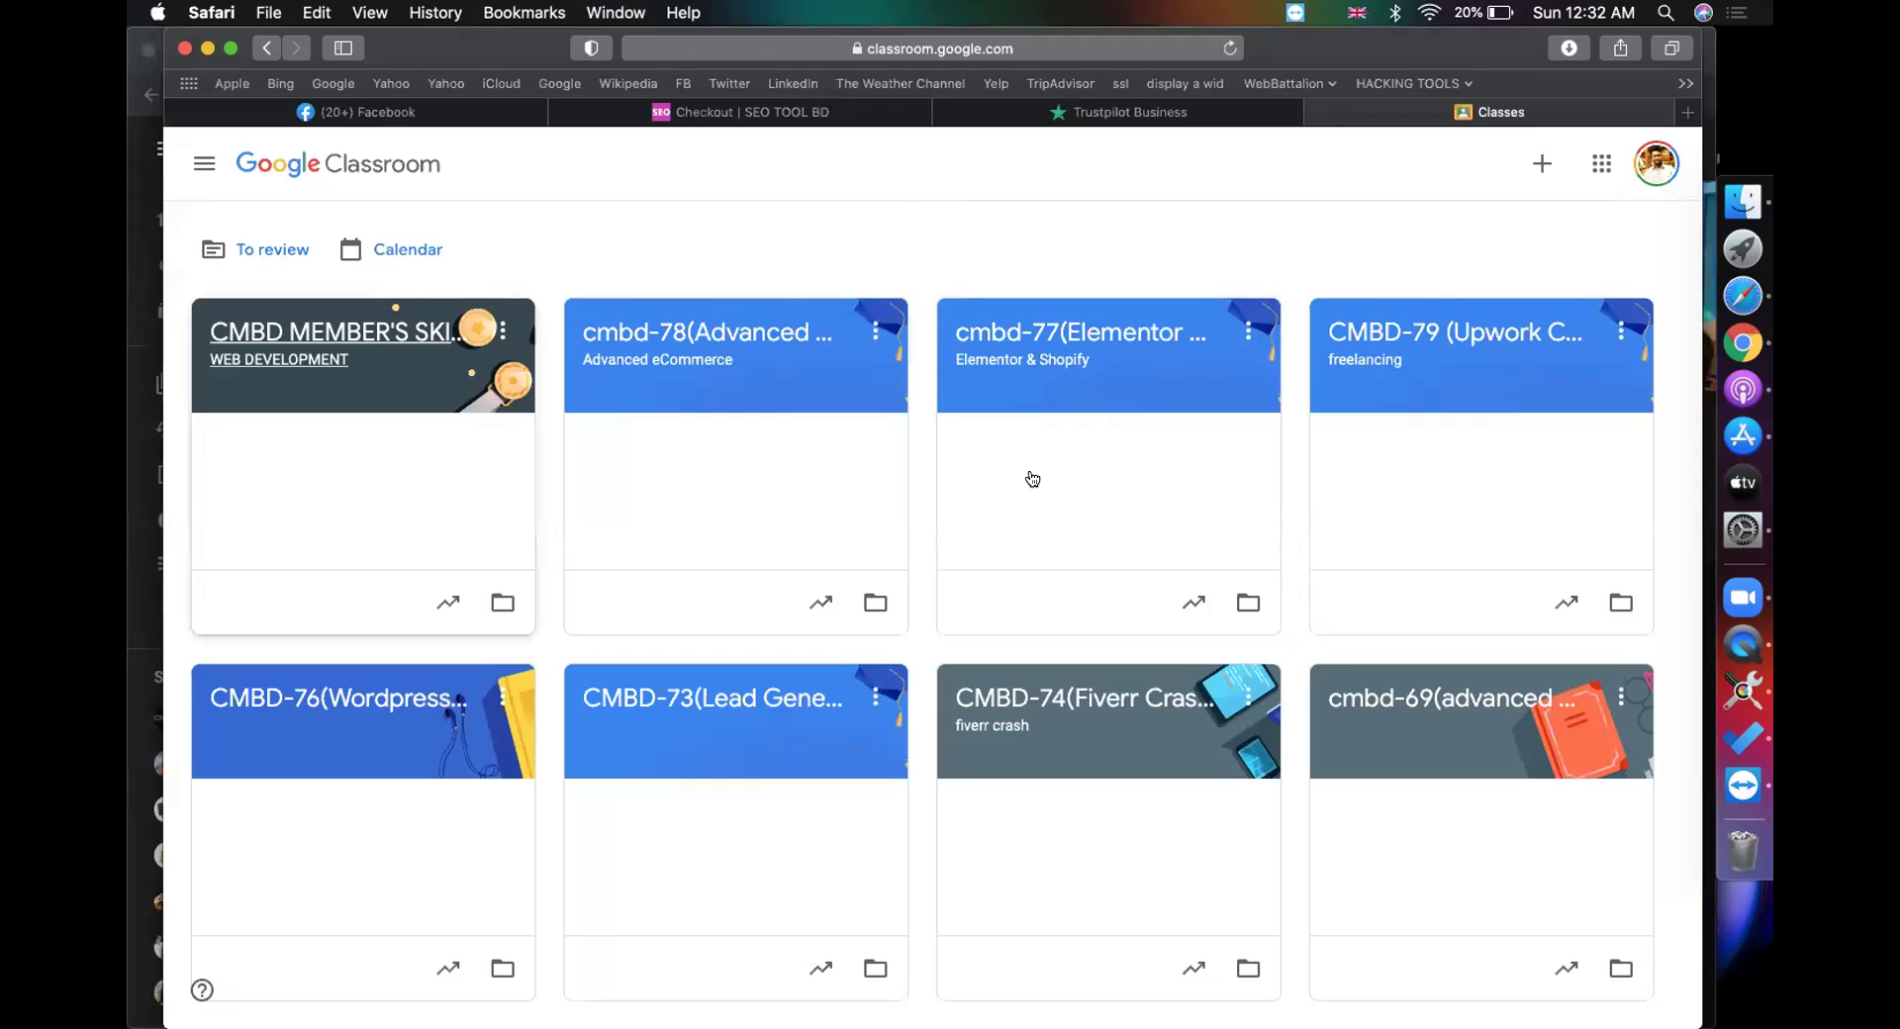
Step: Open class cmbd-72's Classwork, expand the epi-28 assignment, and view its 3 turned-in submissions
scroll(782, 656, "down", 1)
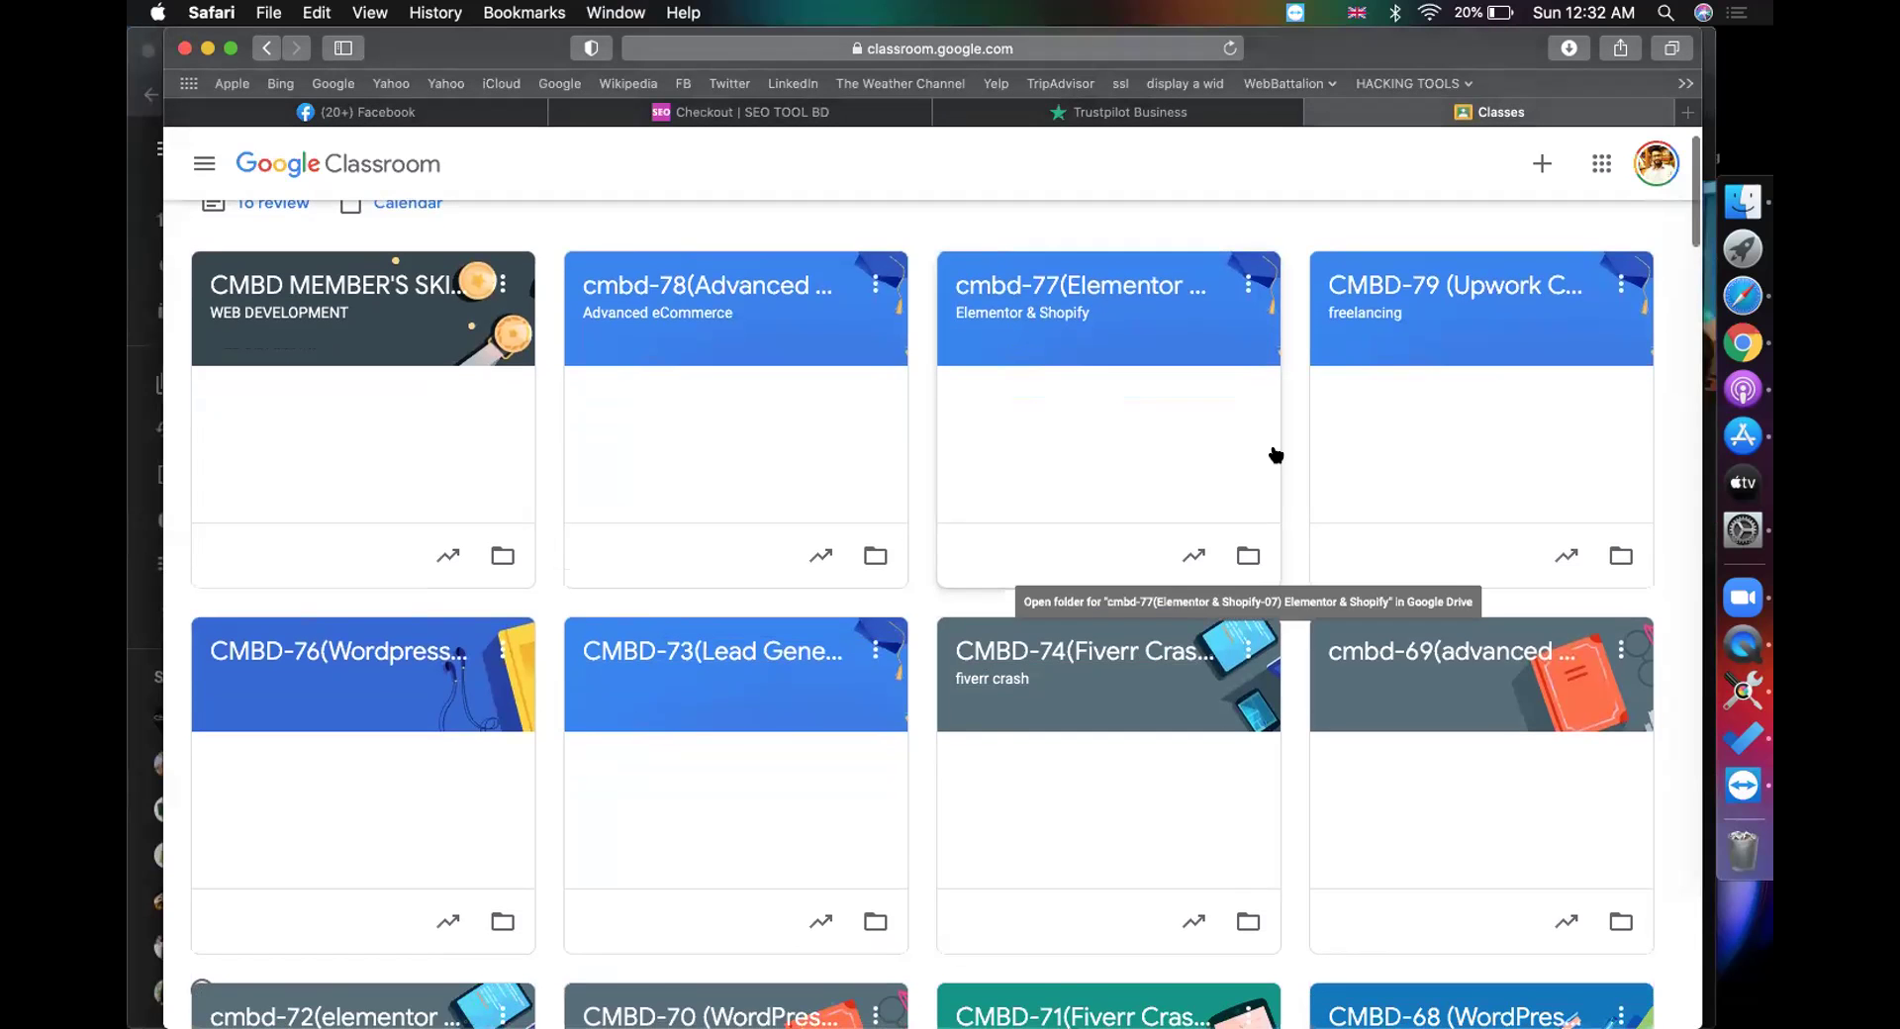
scroll(1275, 455, "down", 5)
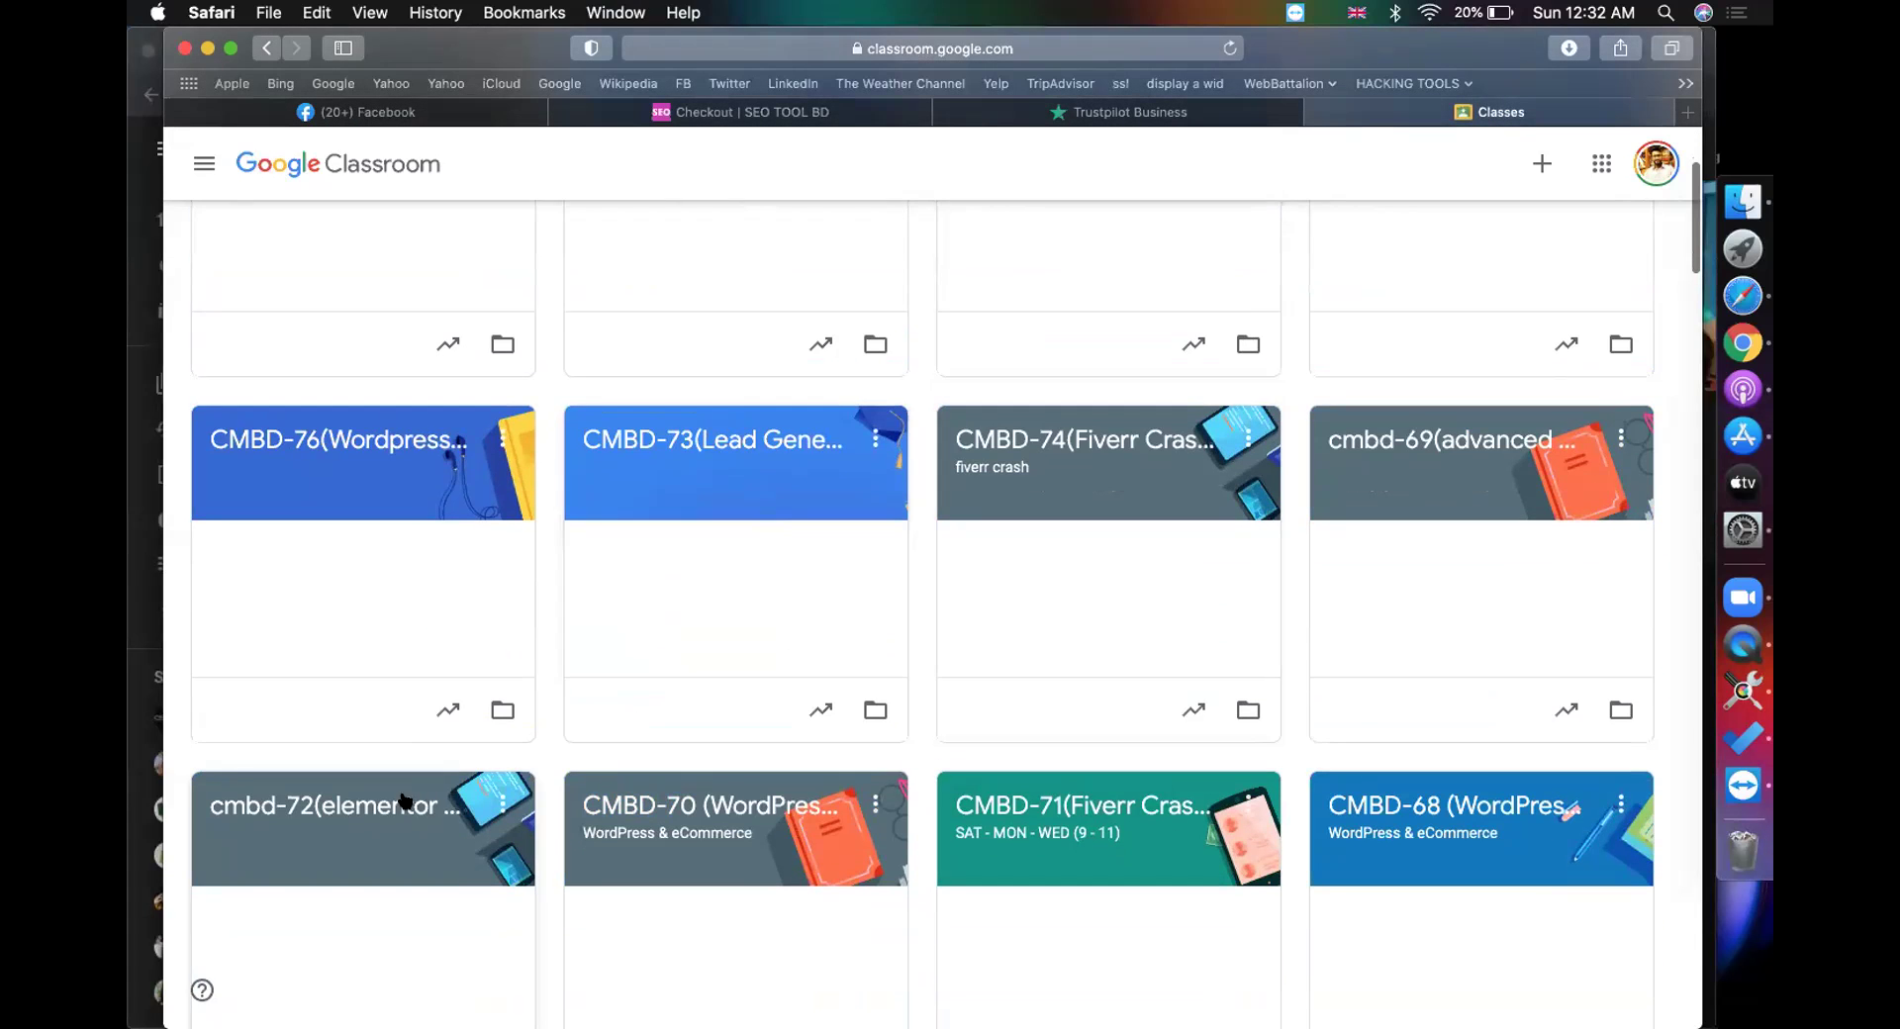
left_click(395, 798)
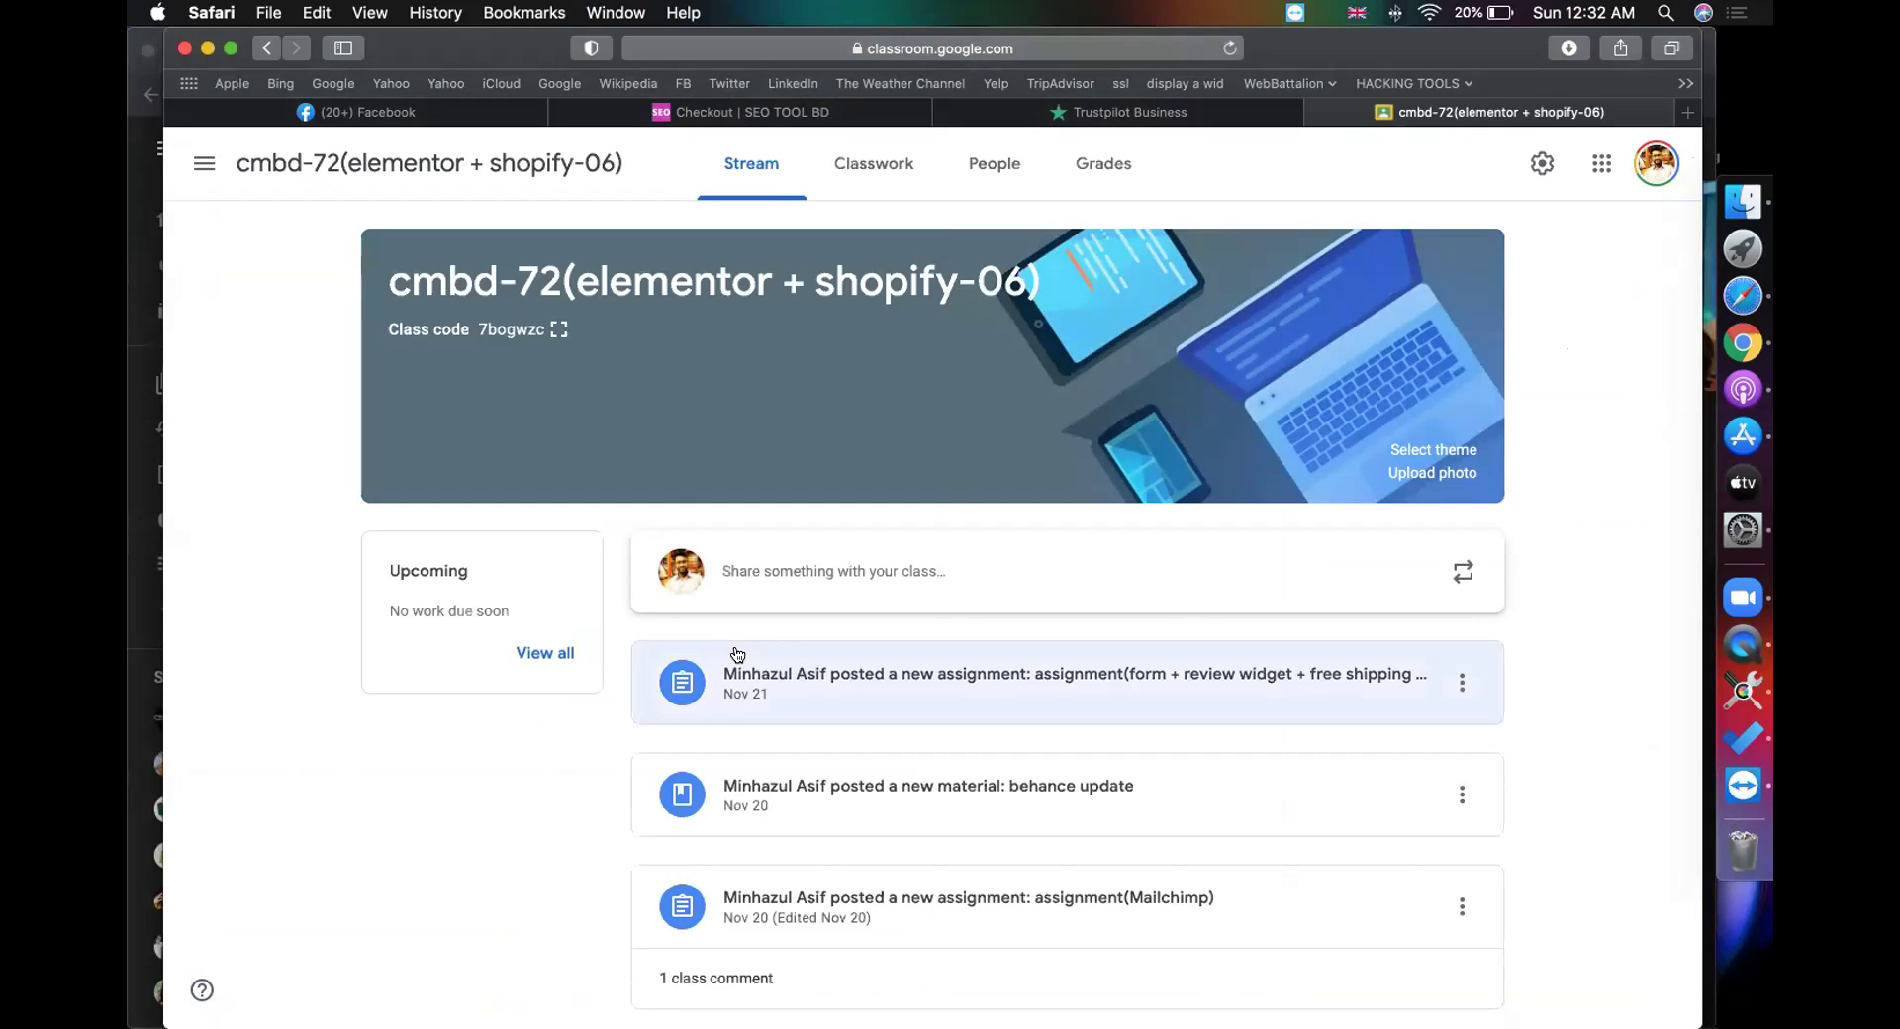
left_click(885, 188)
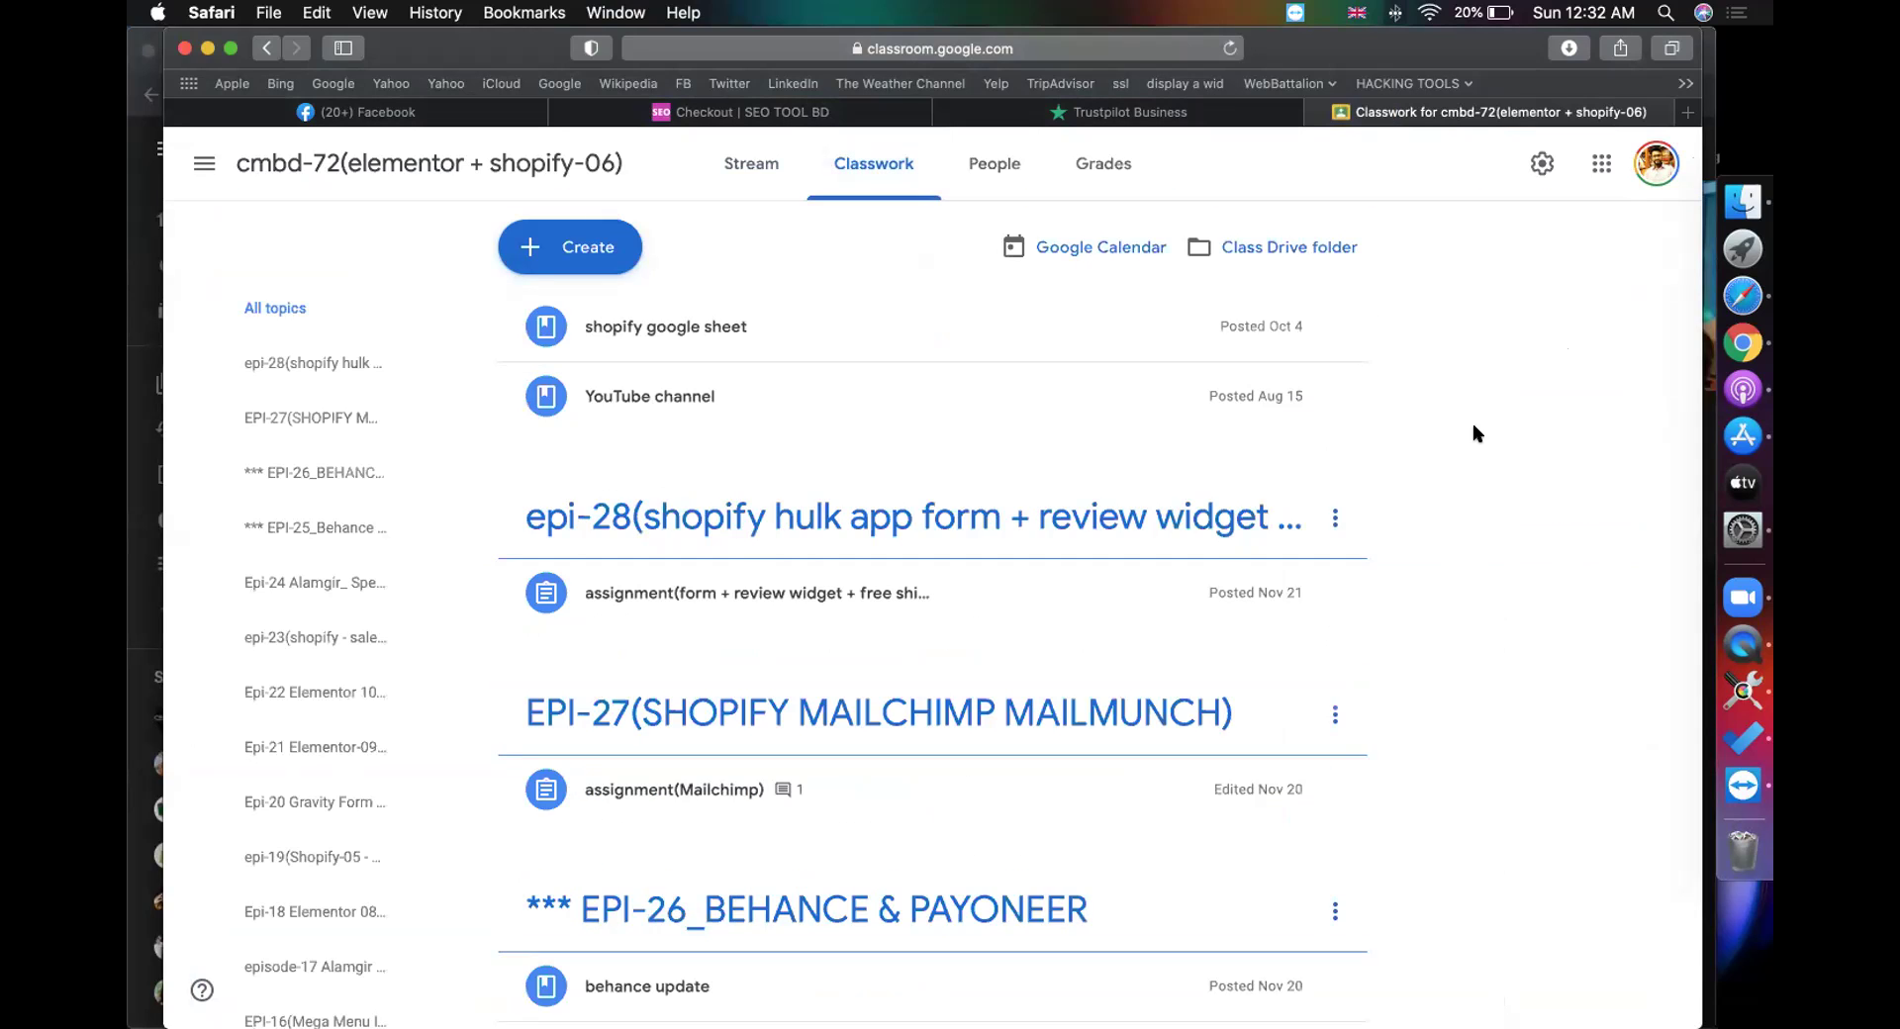
scroll(1455, 525, "down", 3)
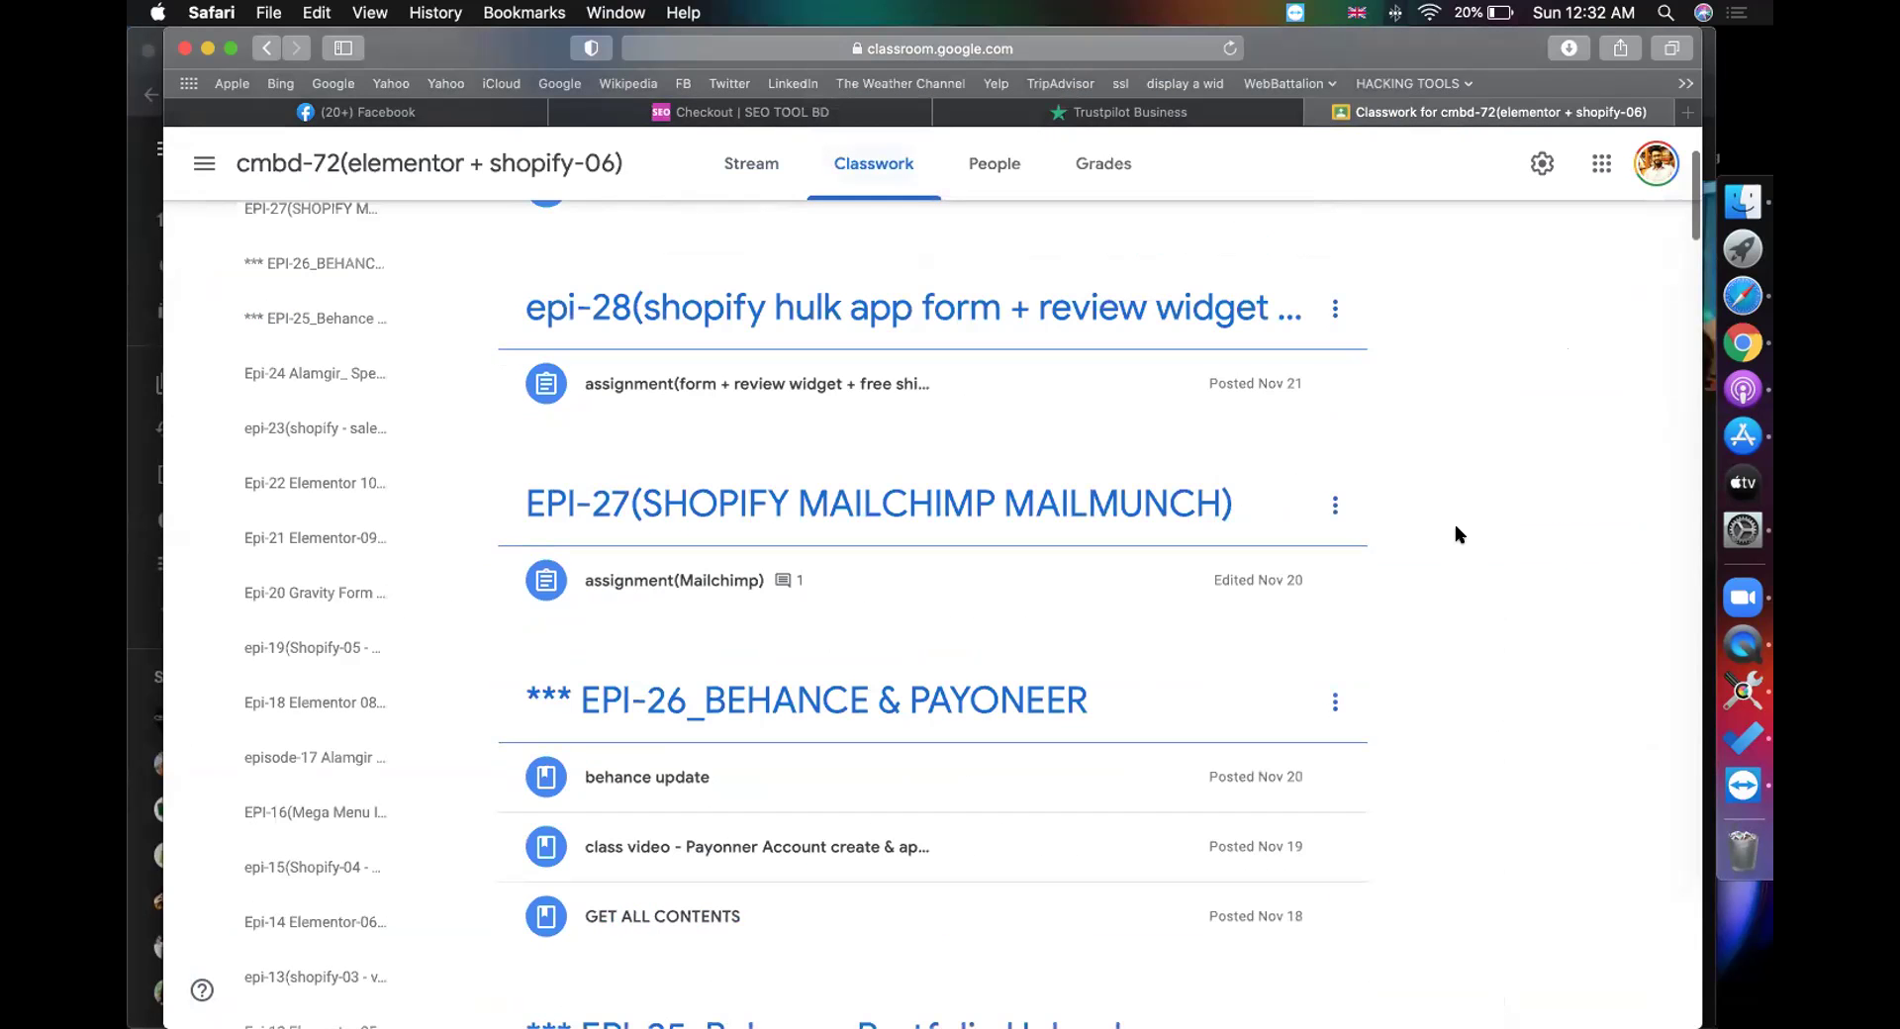
scroll(835, 500, "up", 3)
left_click(709, 605)
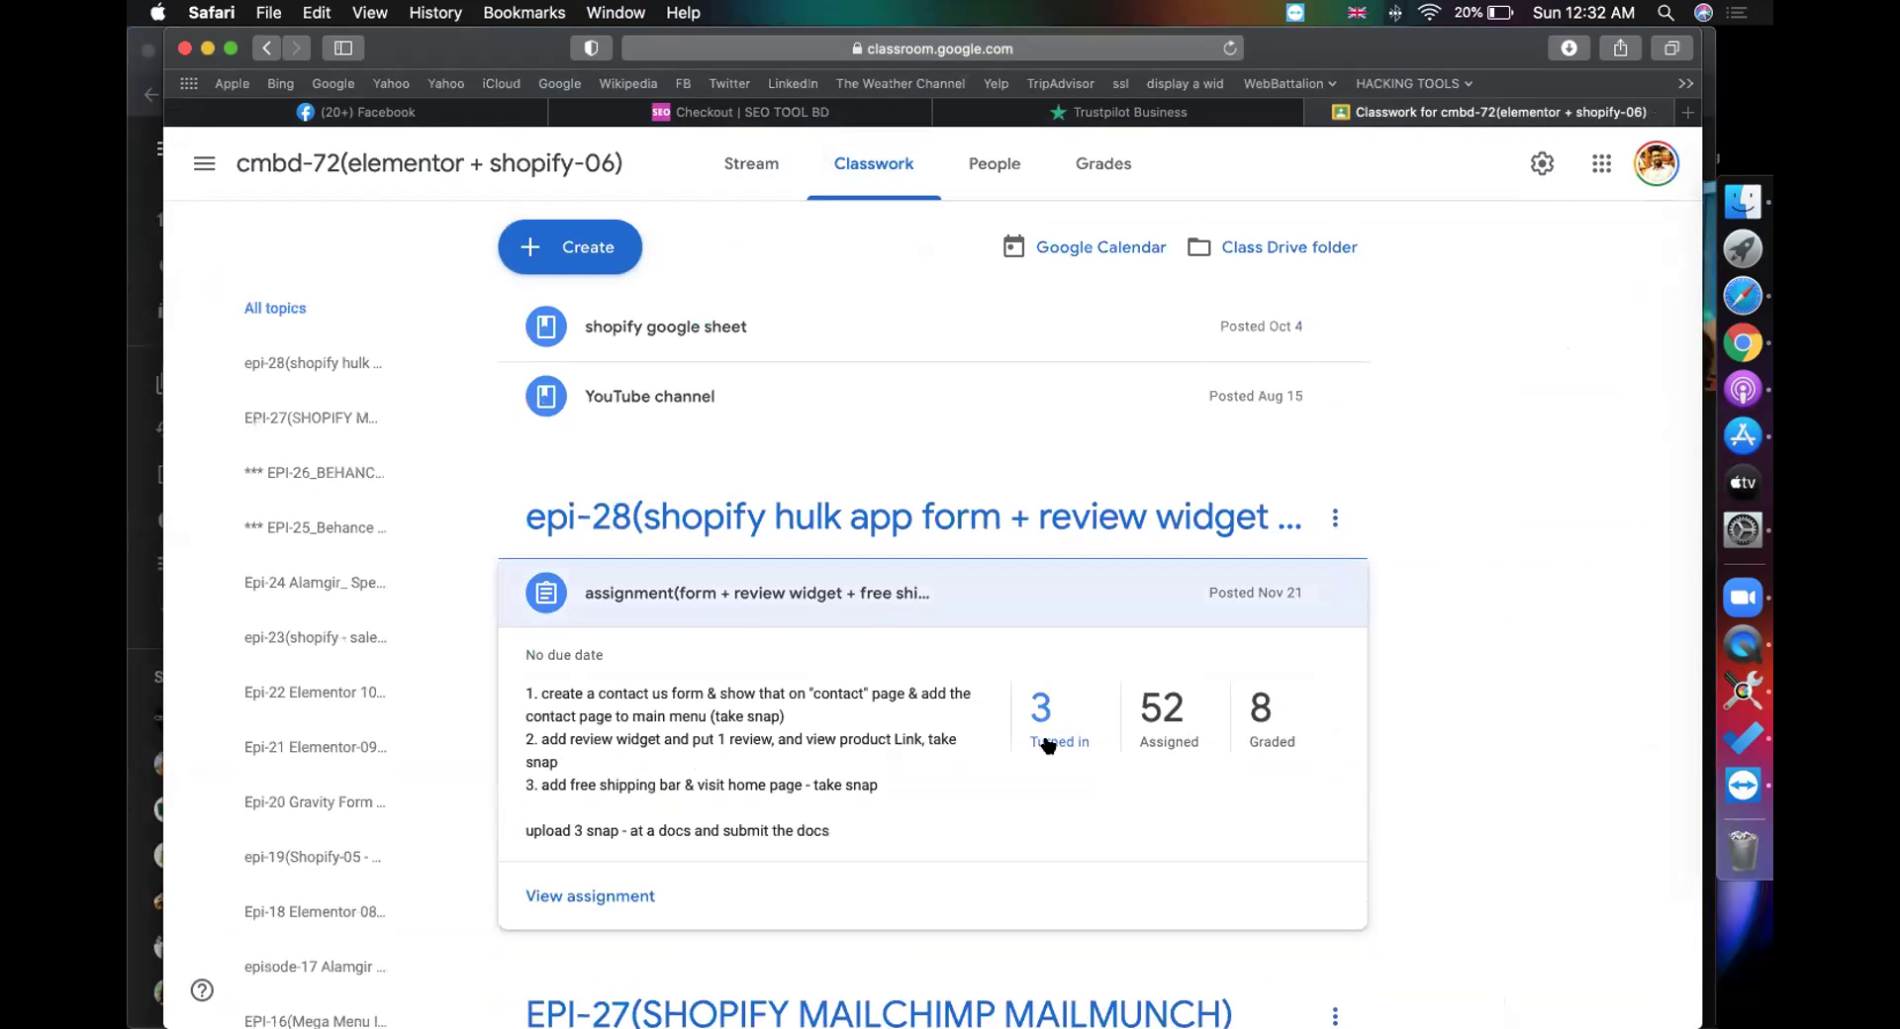
left_click(1049, 744)
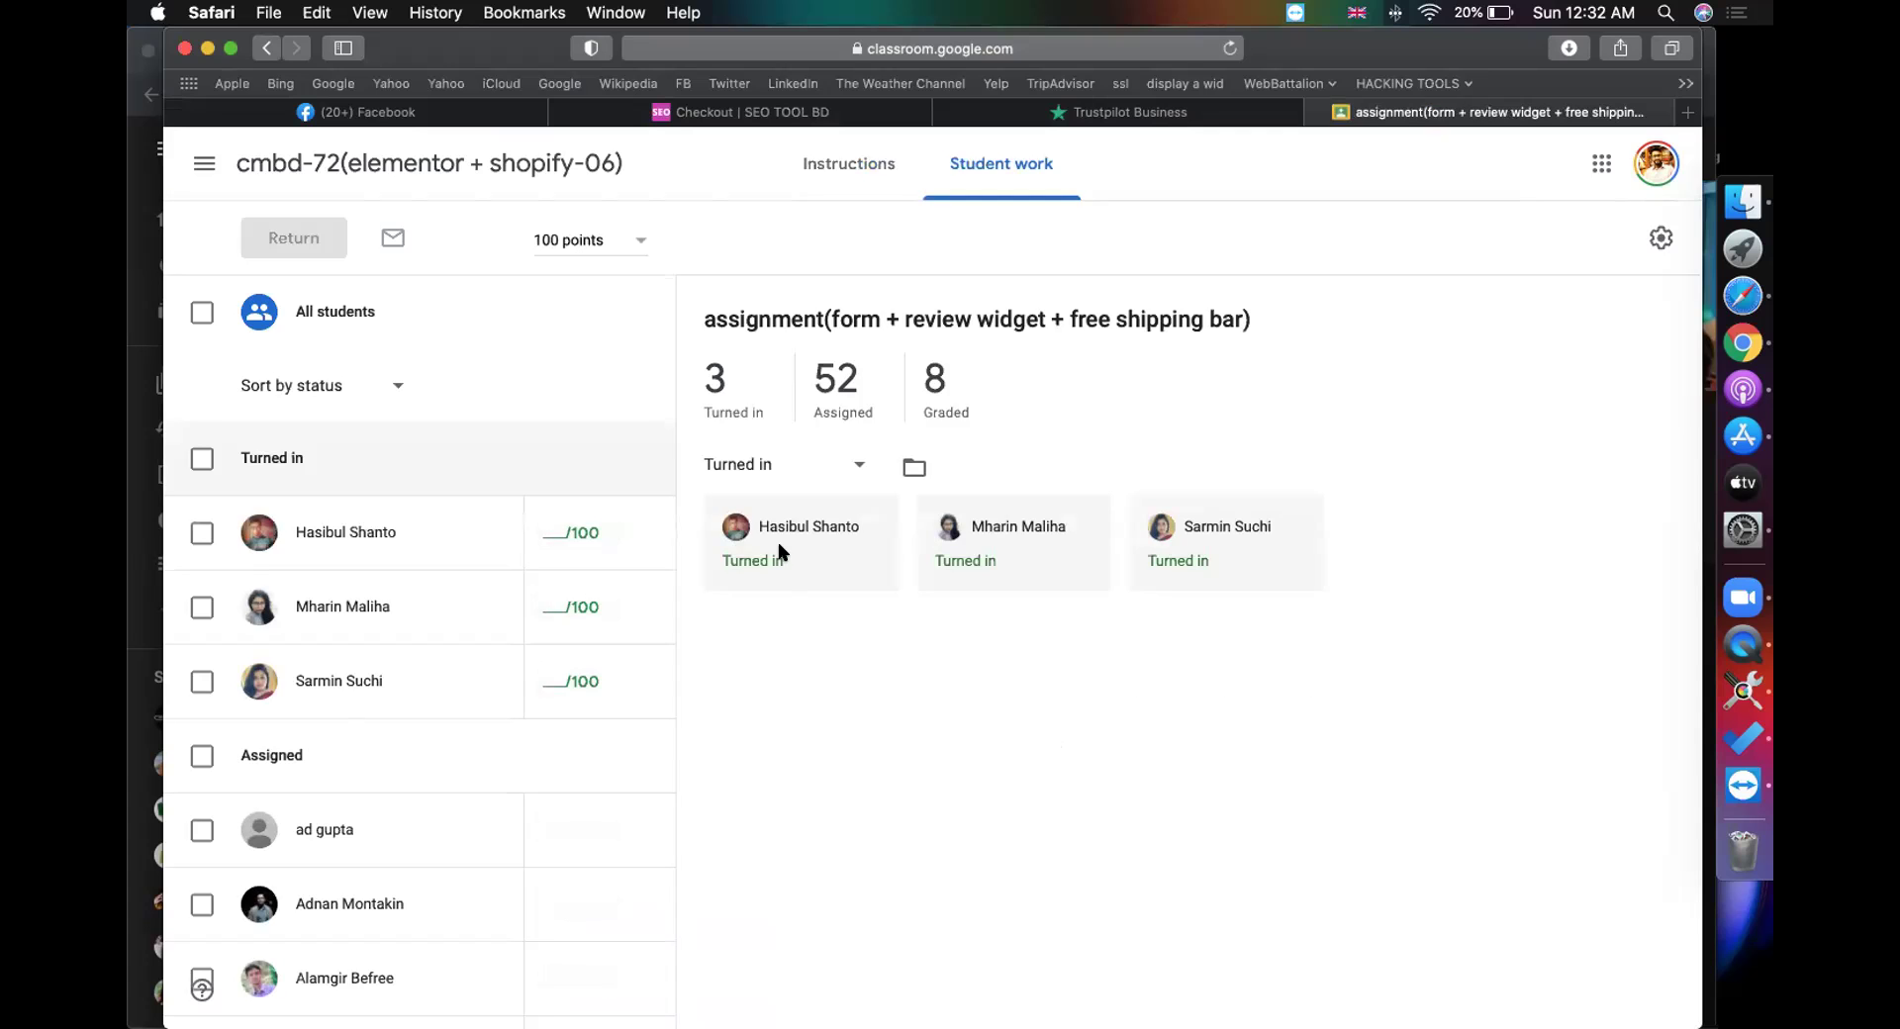
Step: Open the first student's turned-in submission and scroll through the document
left_click(782, 552)
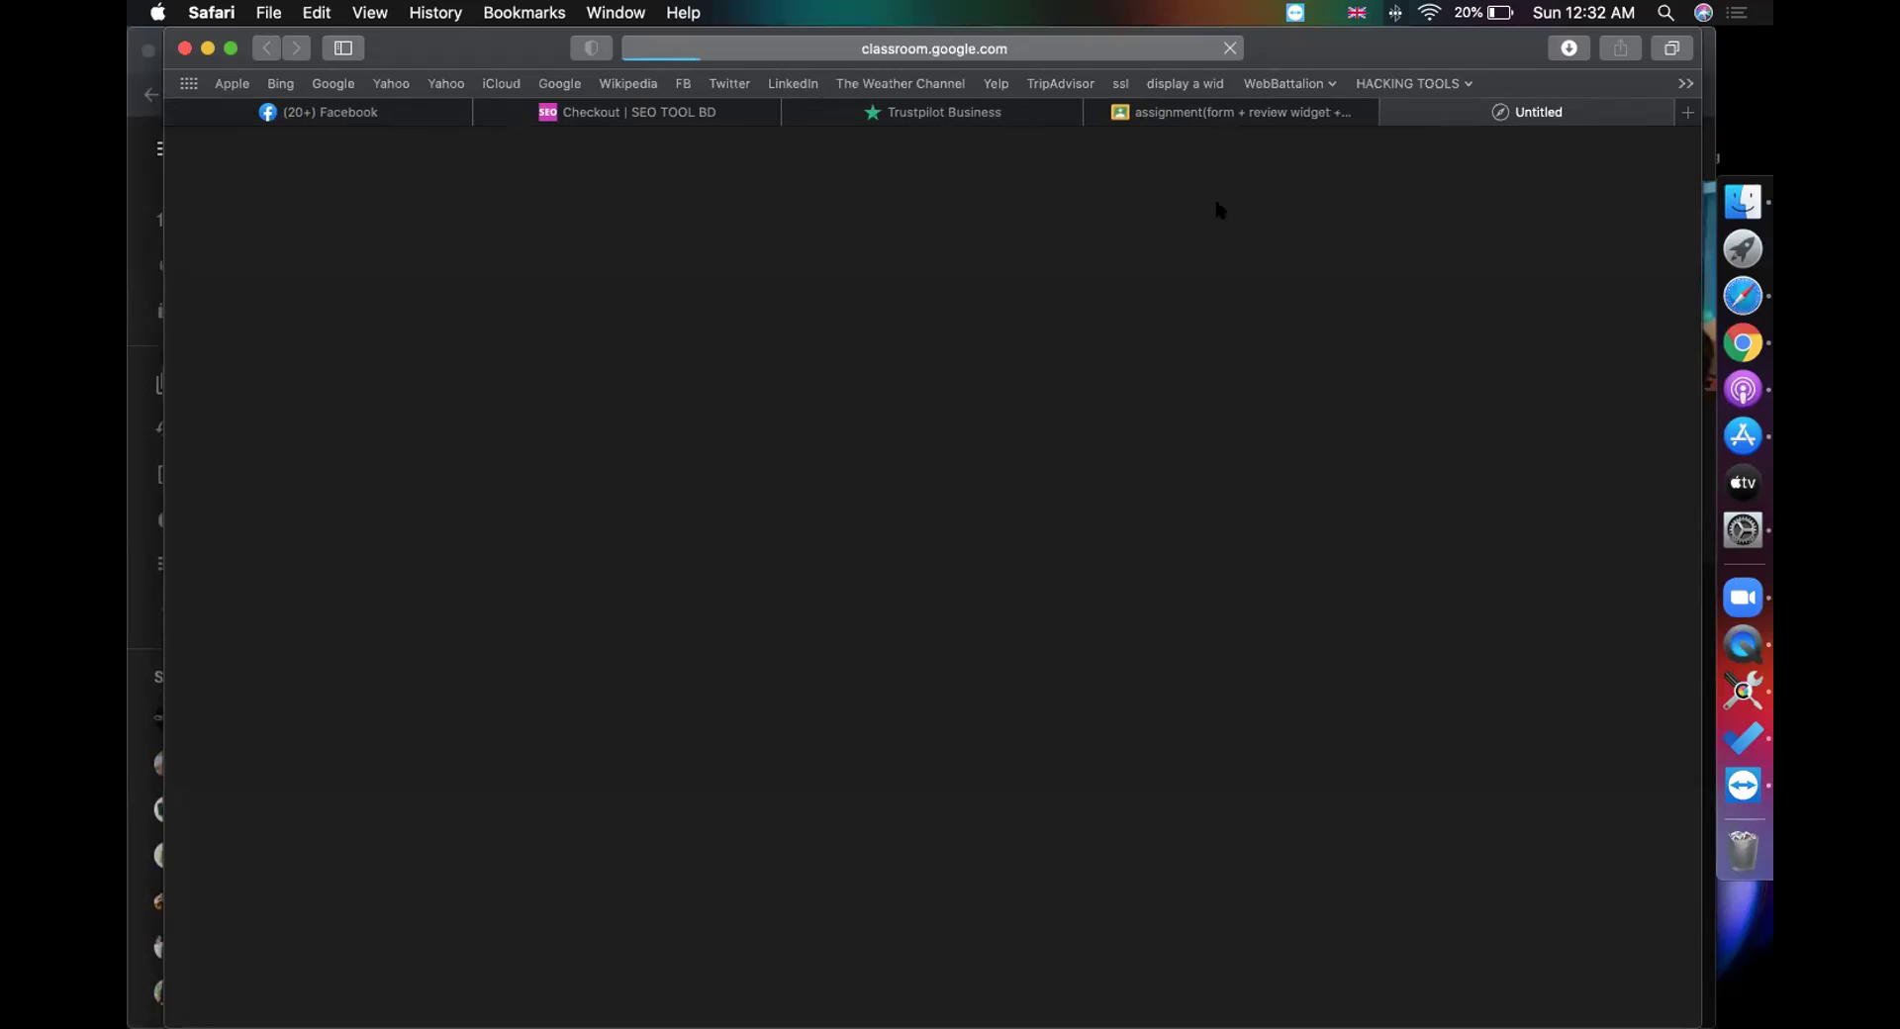
left_click(1180, 111)
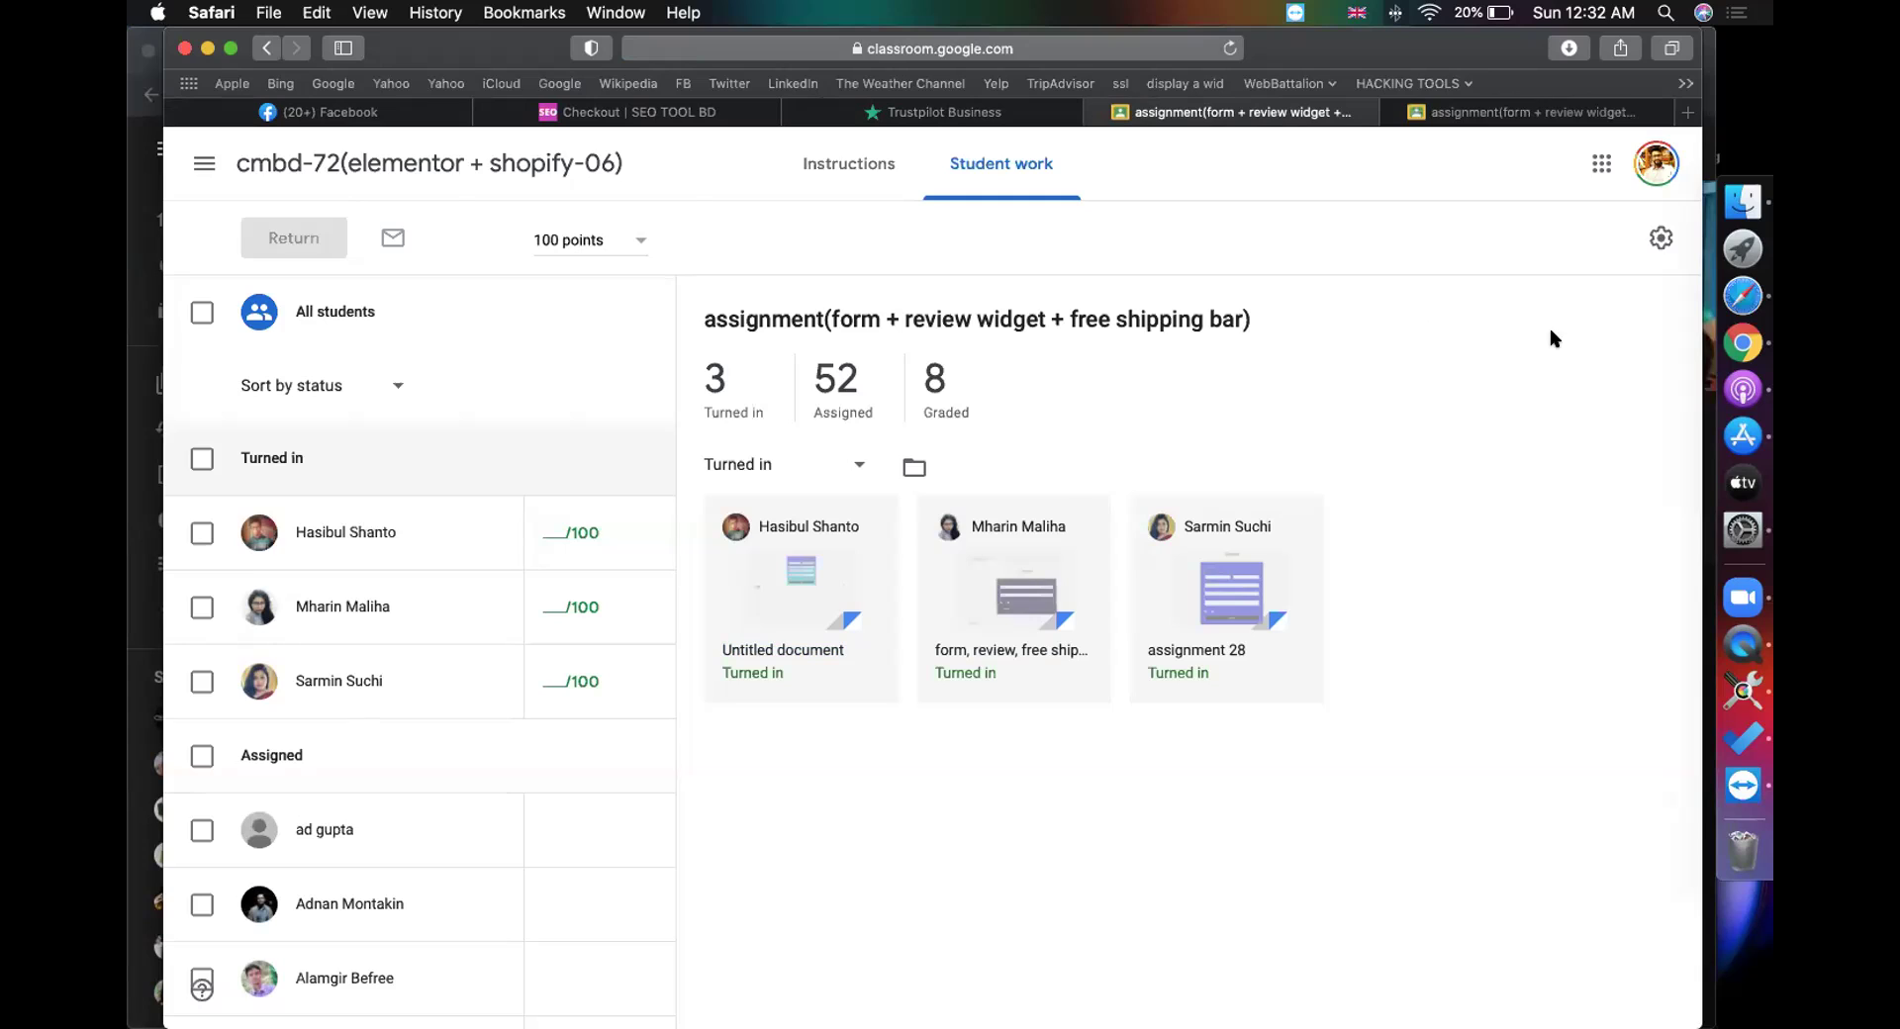
left_click(1474, 115)
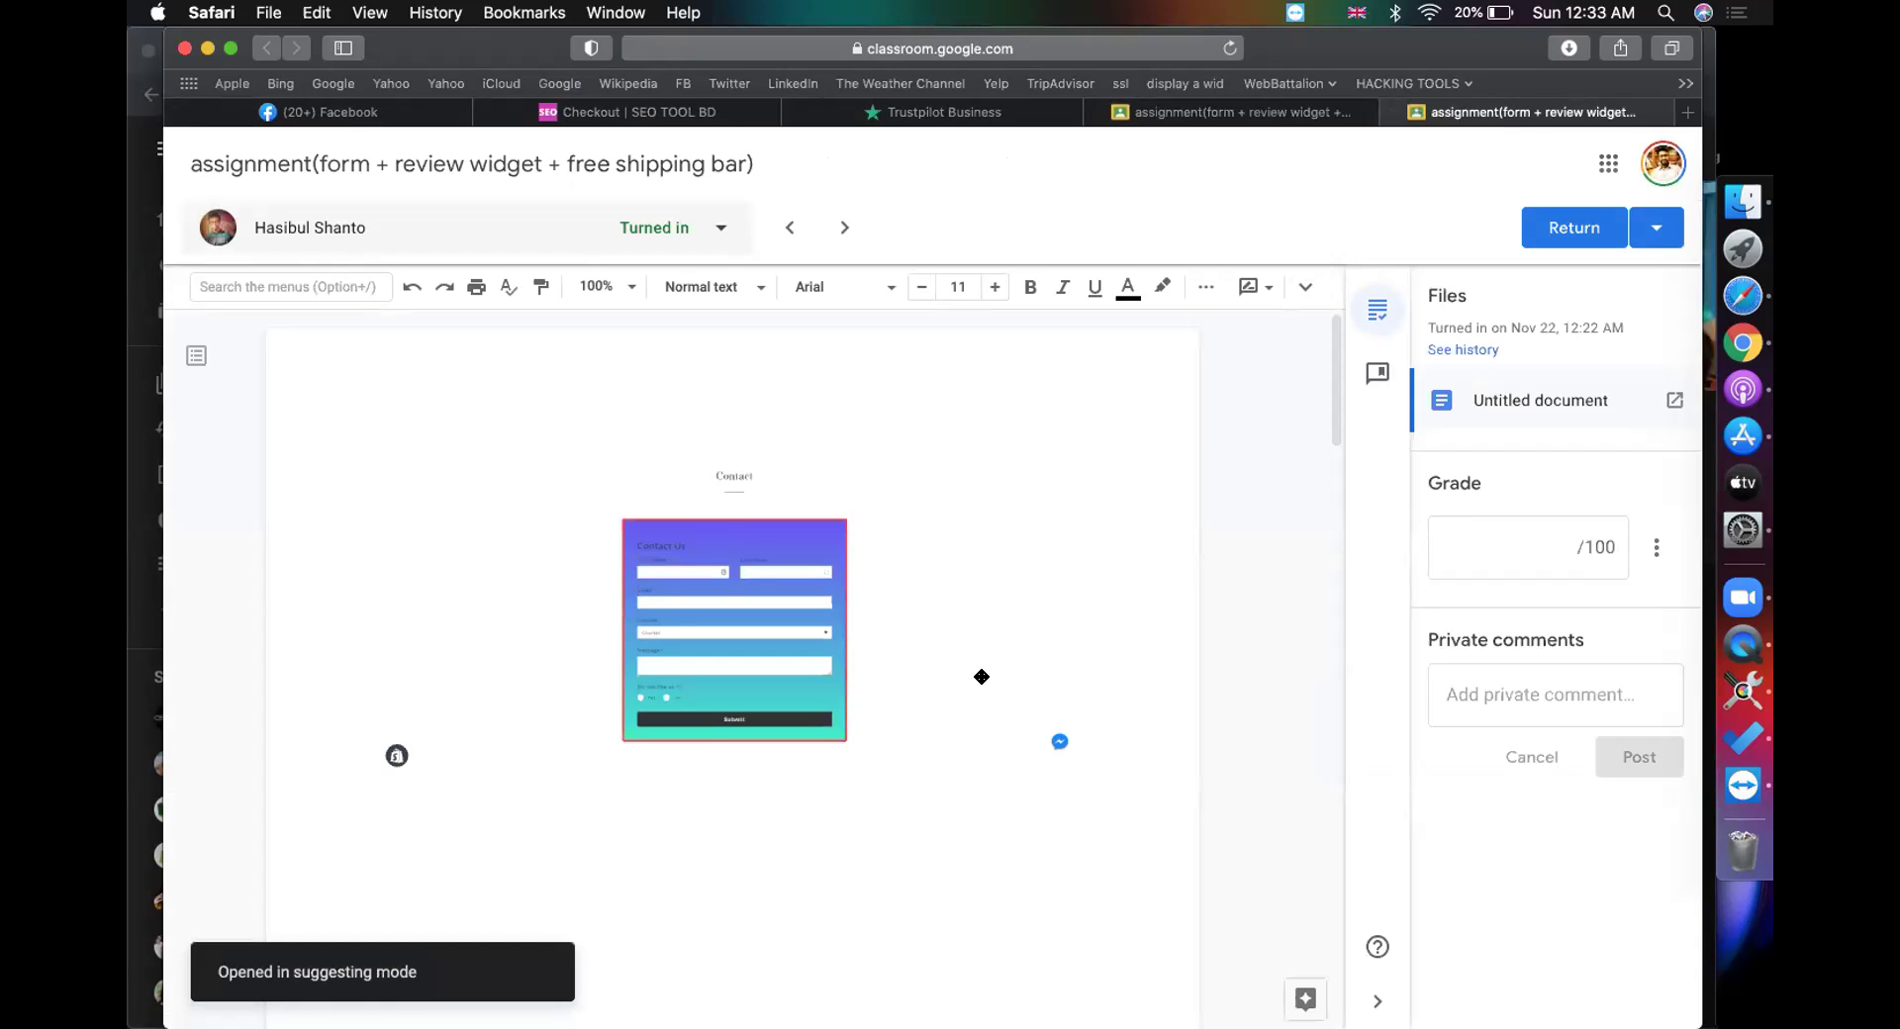
scroll(981, 675, "down", 5)
scroll(982, 676, "down", 5)
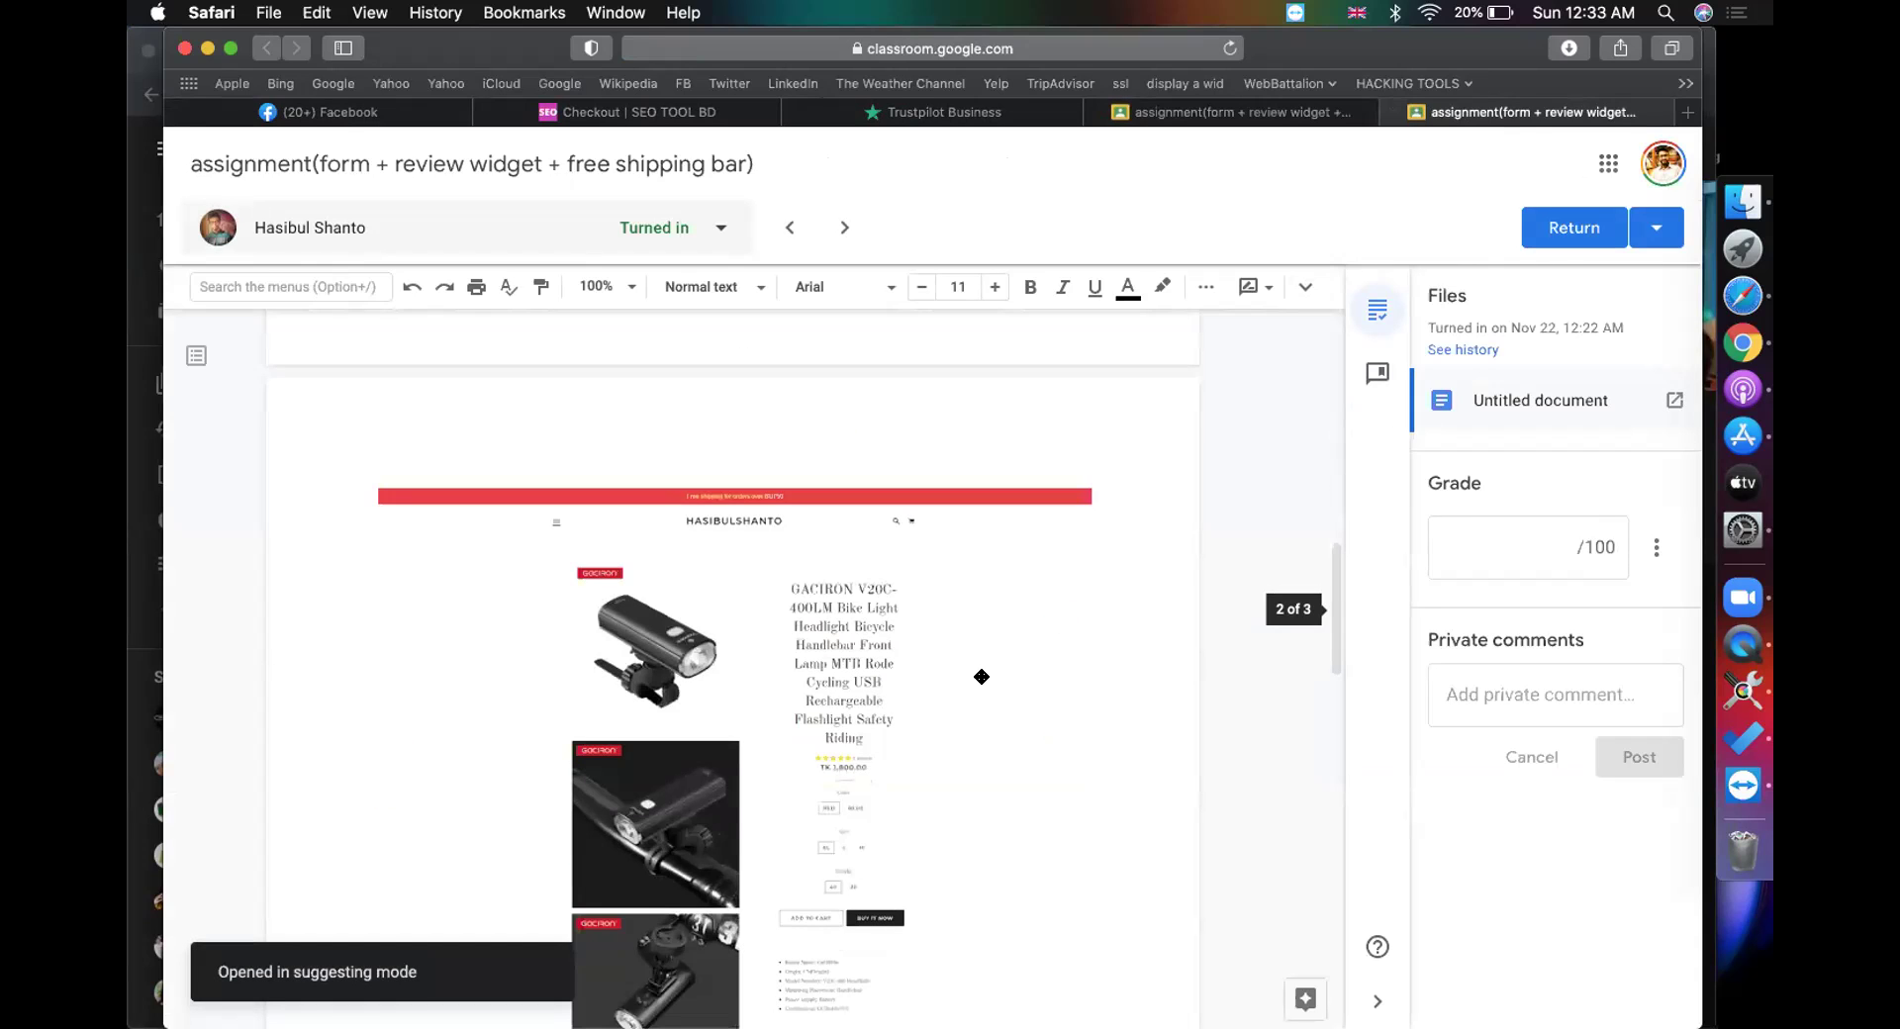
scroll(981, 675, "down", 3)
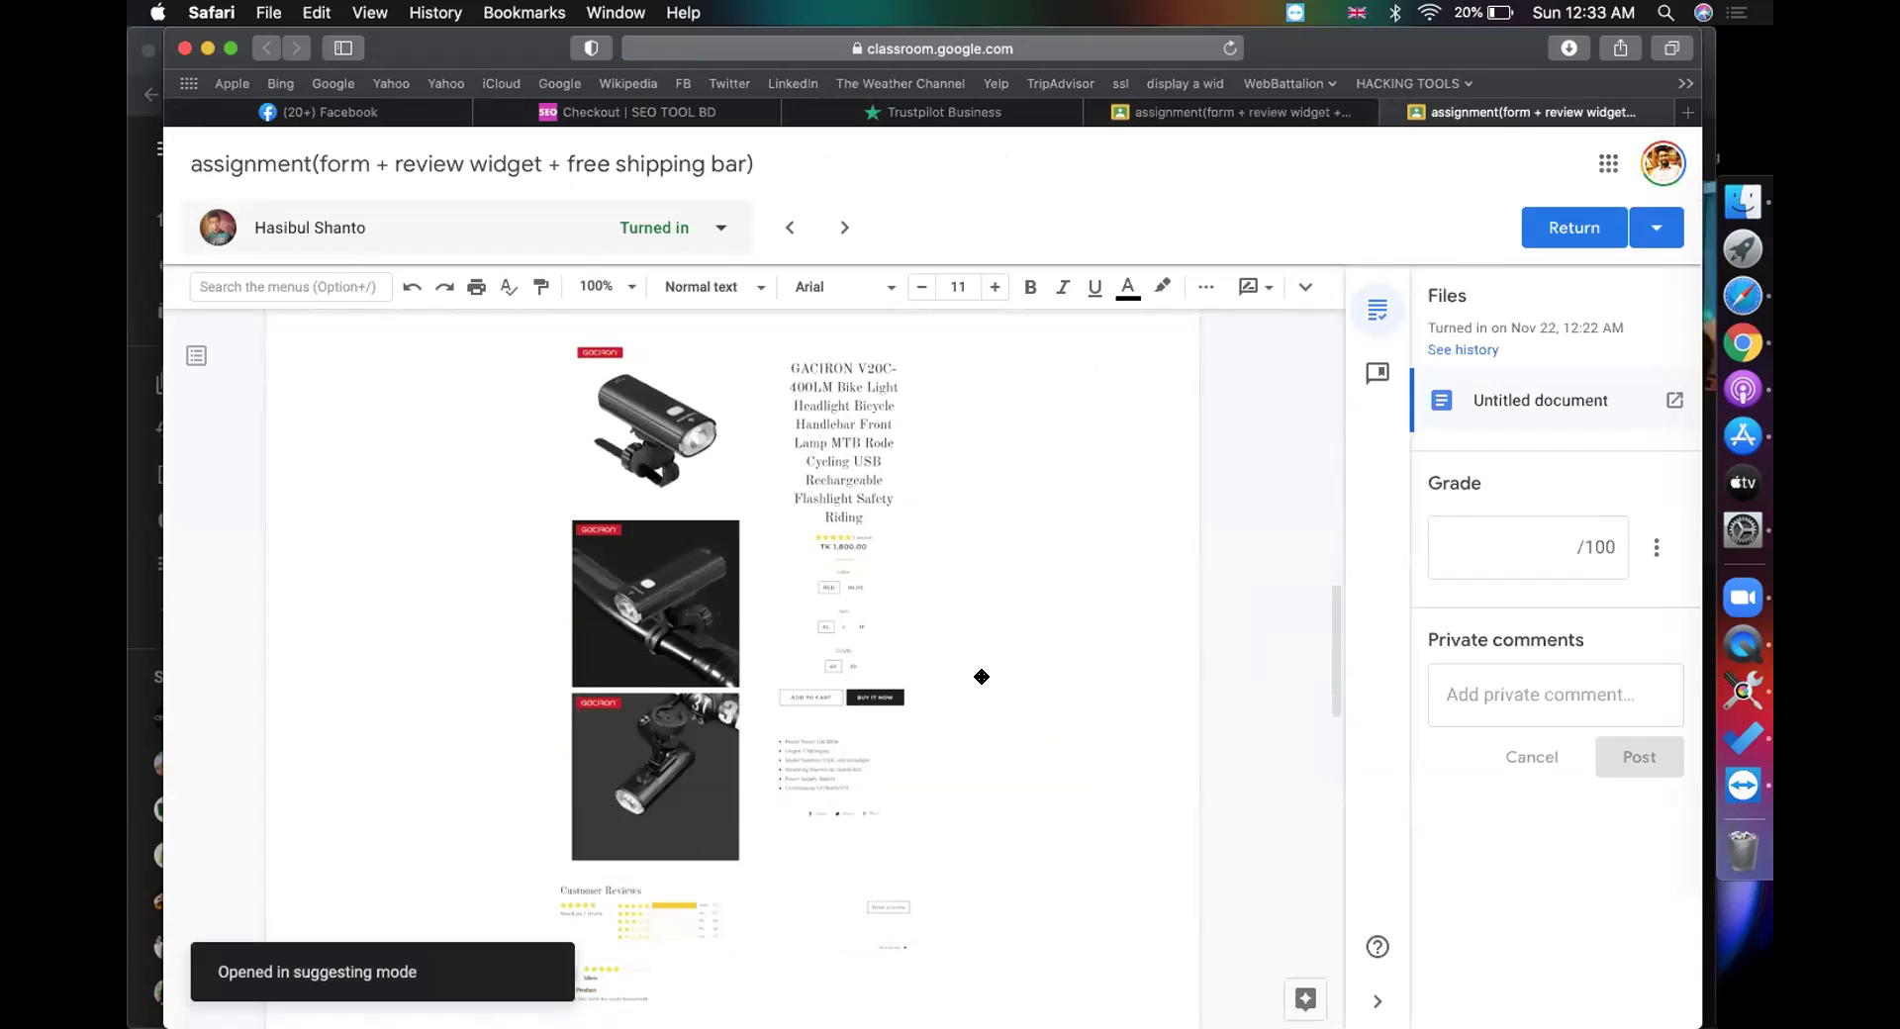
scroll(981, 676, "down", 8)
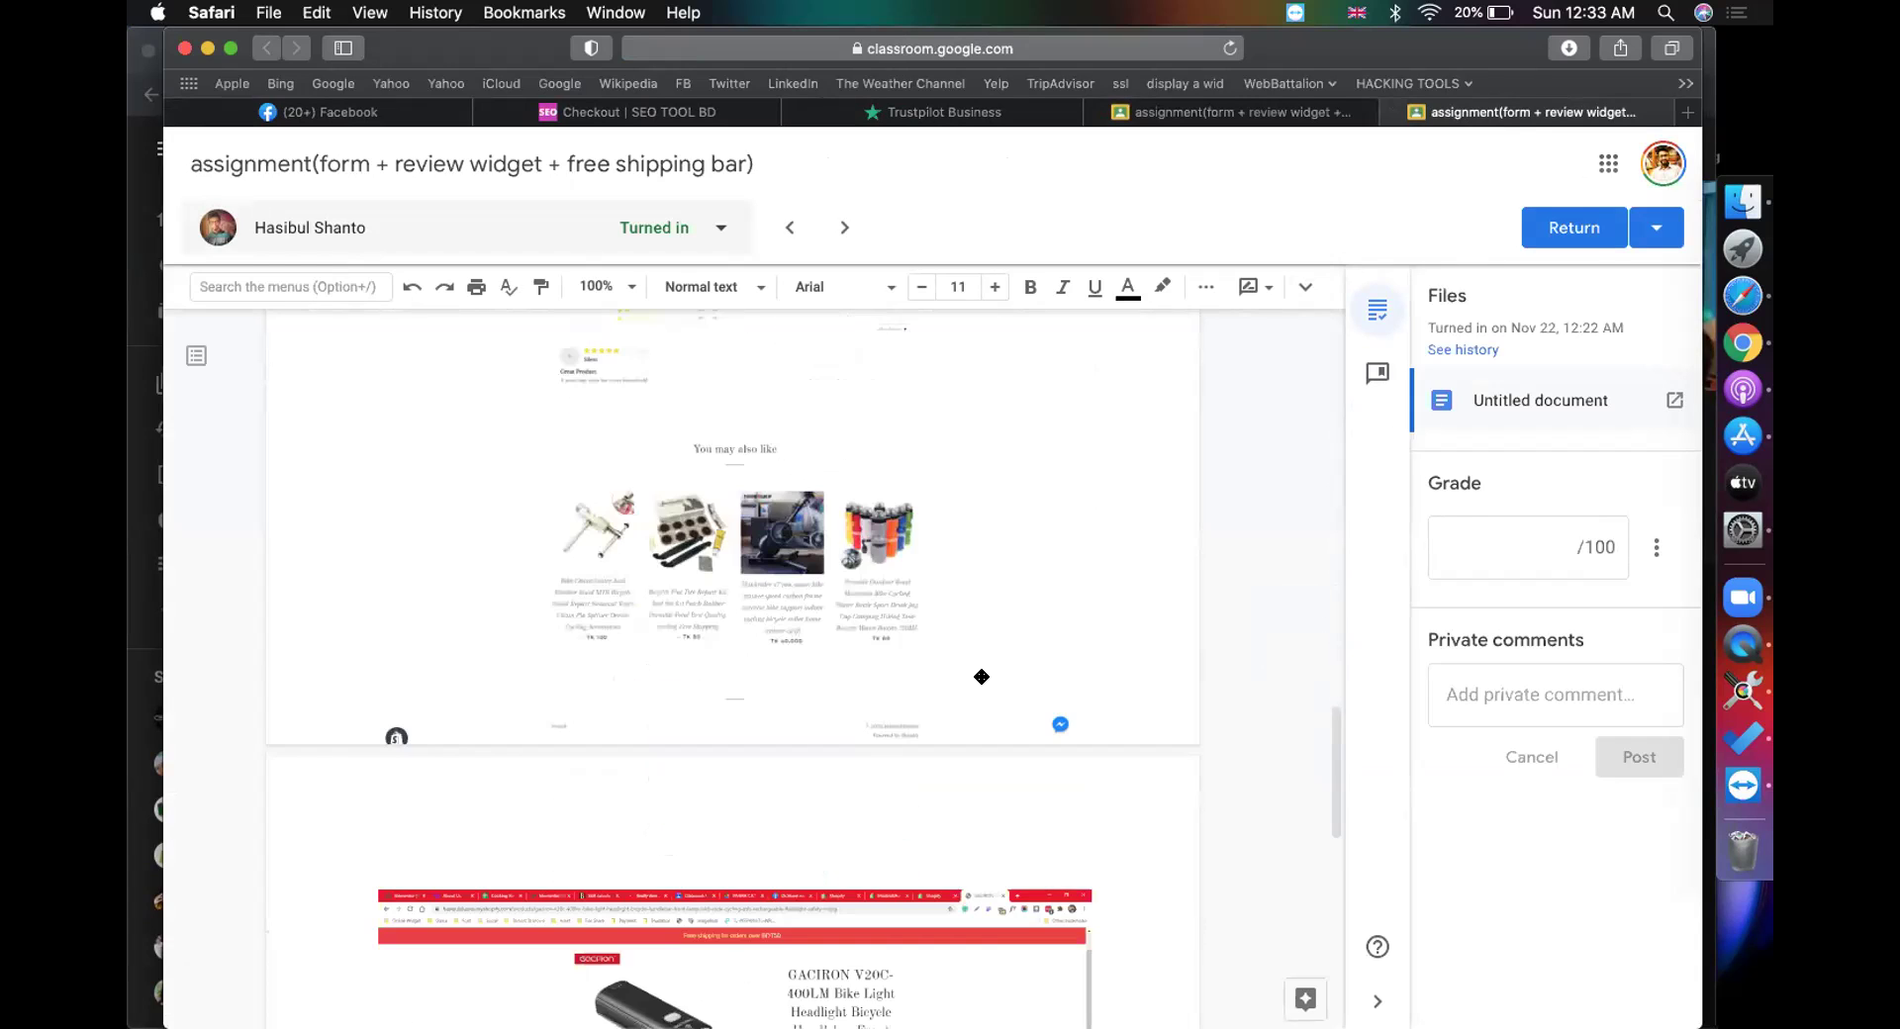
scroll(982, 676, "down", 5)
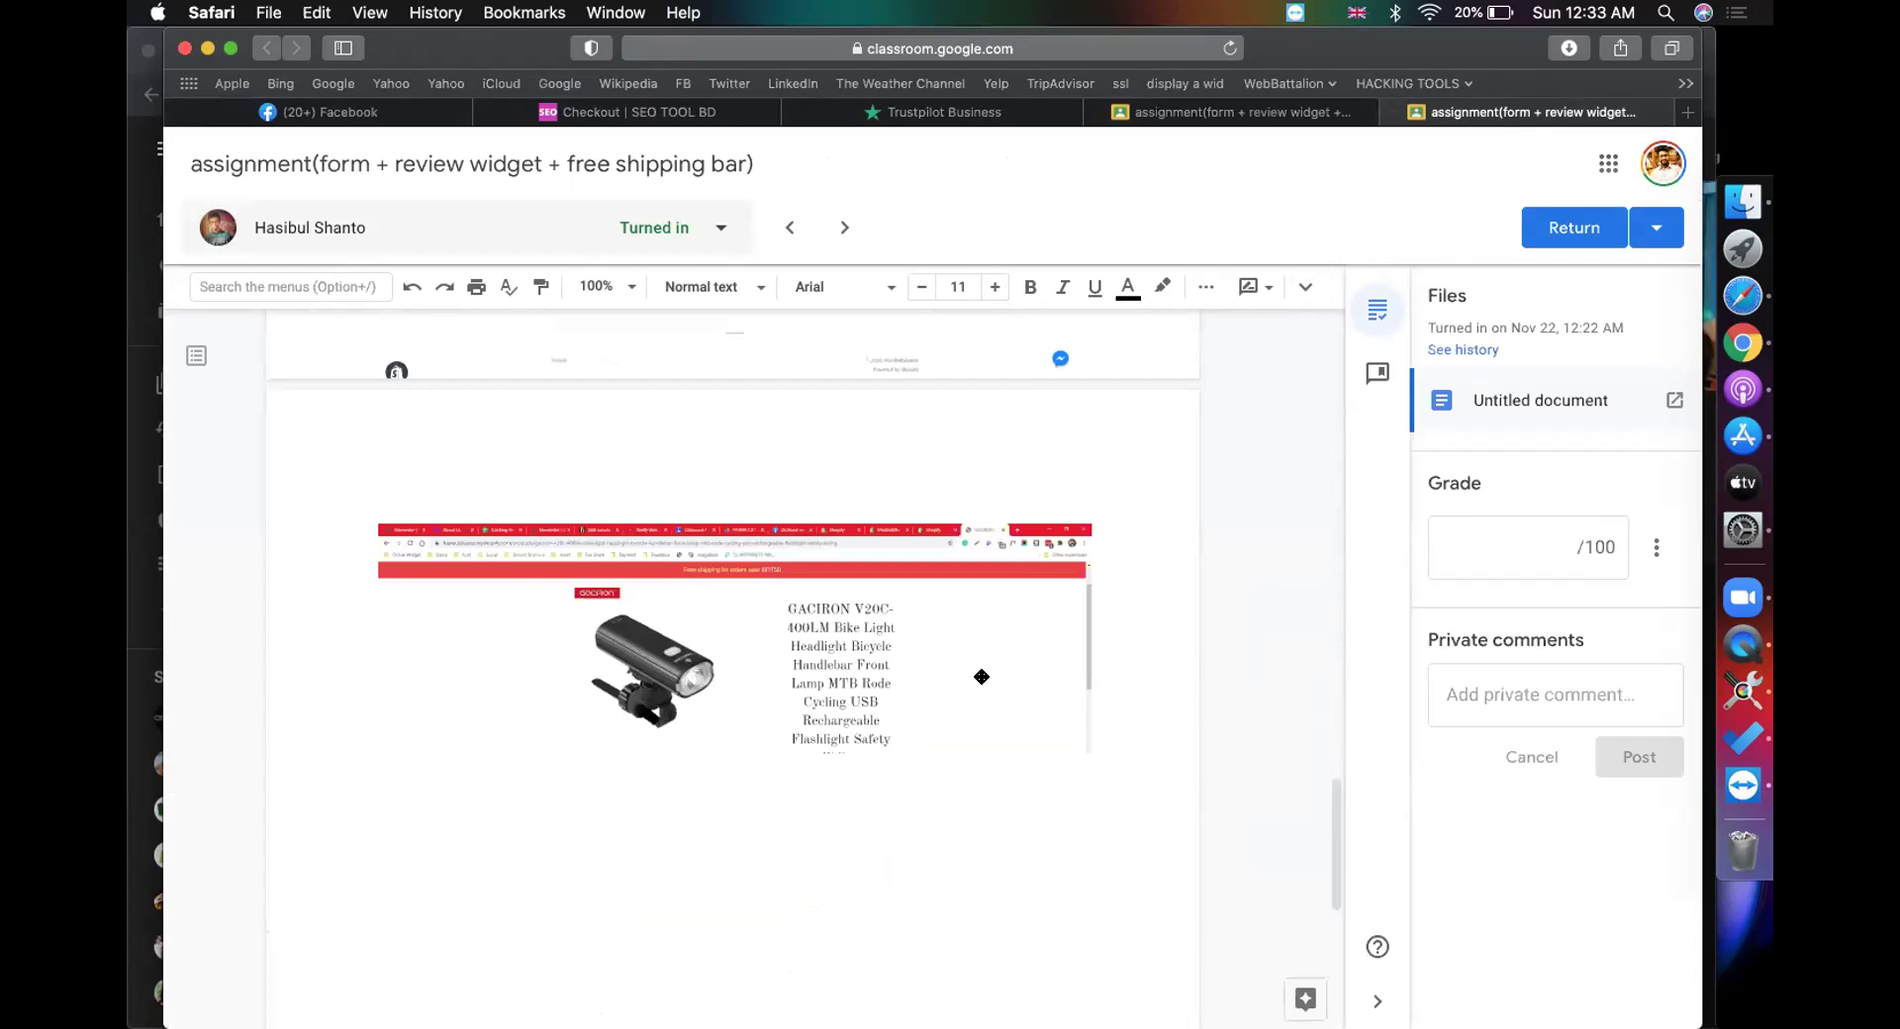
Step: Grade it 100 out of 100, return it to the student, and close the view
left_click(1577, 547)
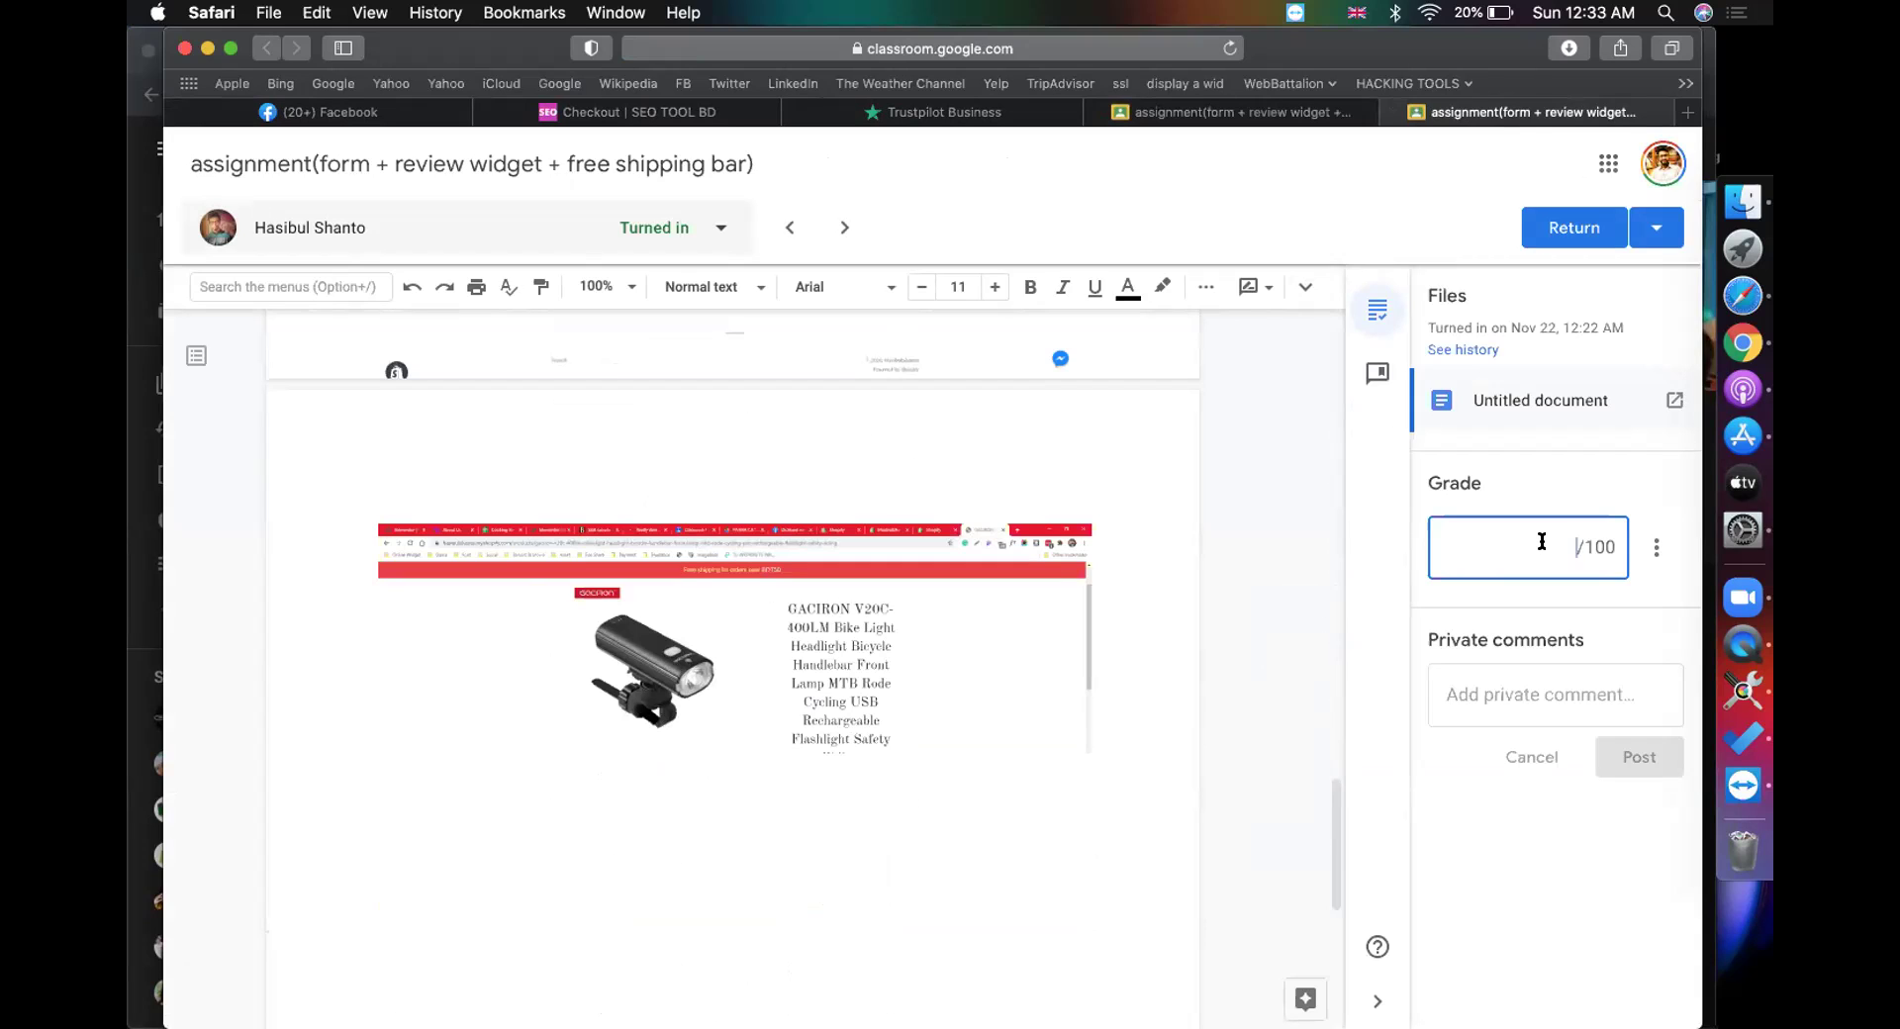
type("100")
left_click(1573, 227)
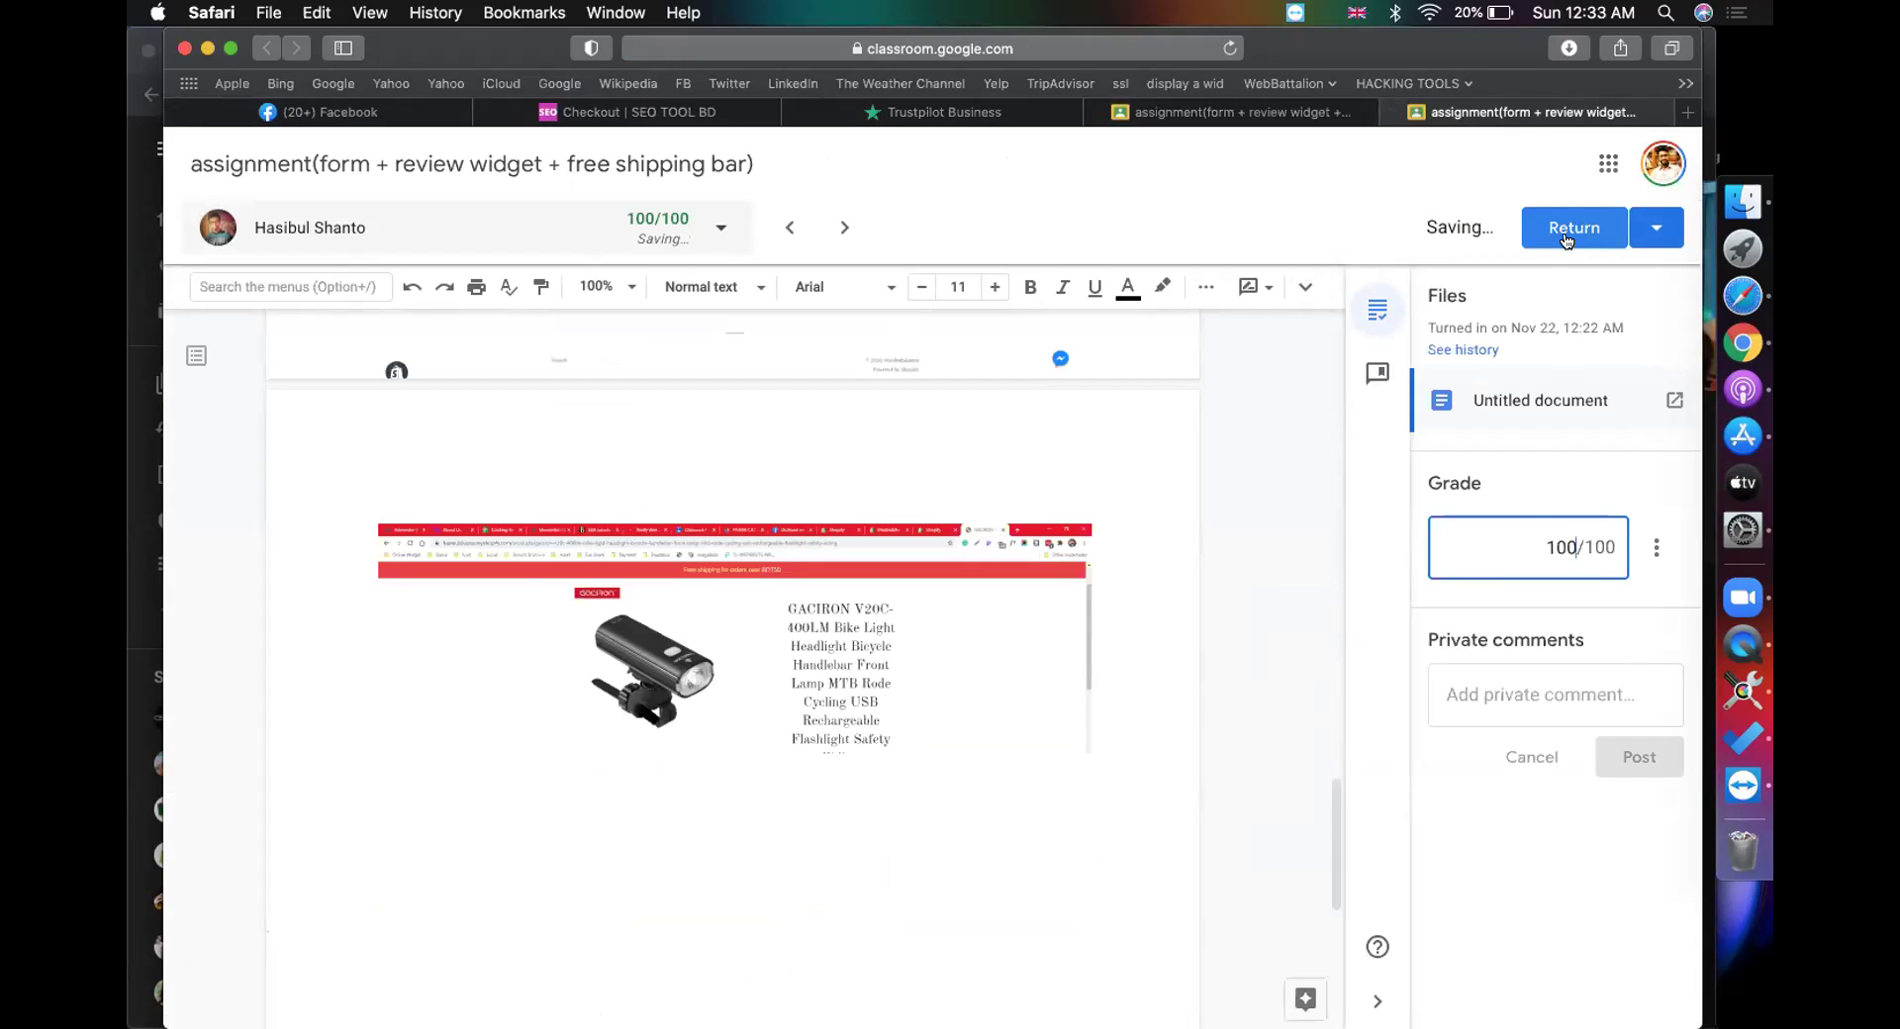
left_click(1133, 661)
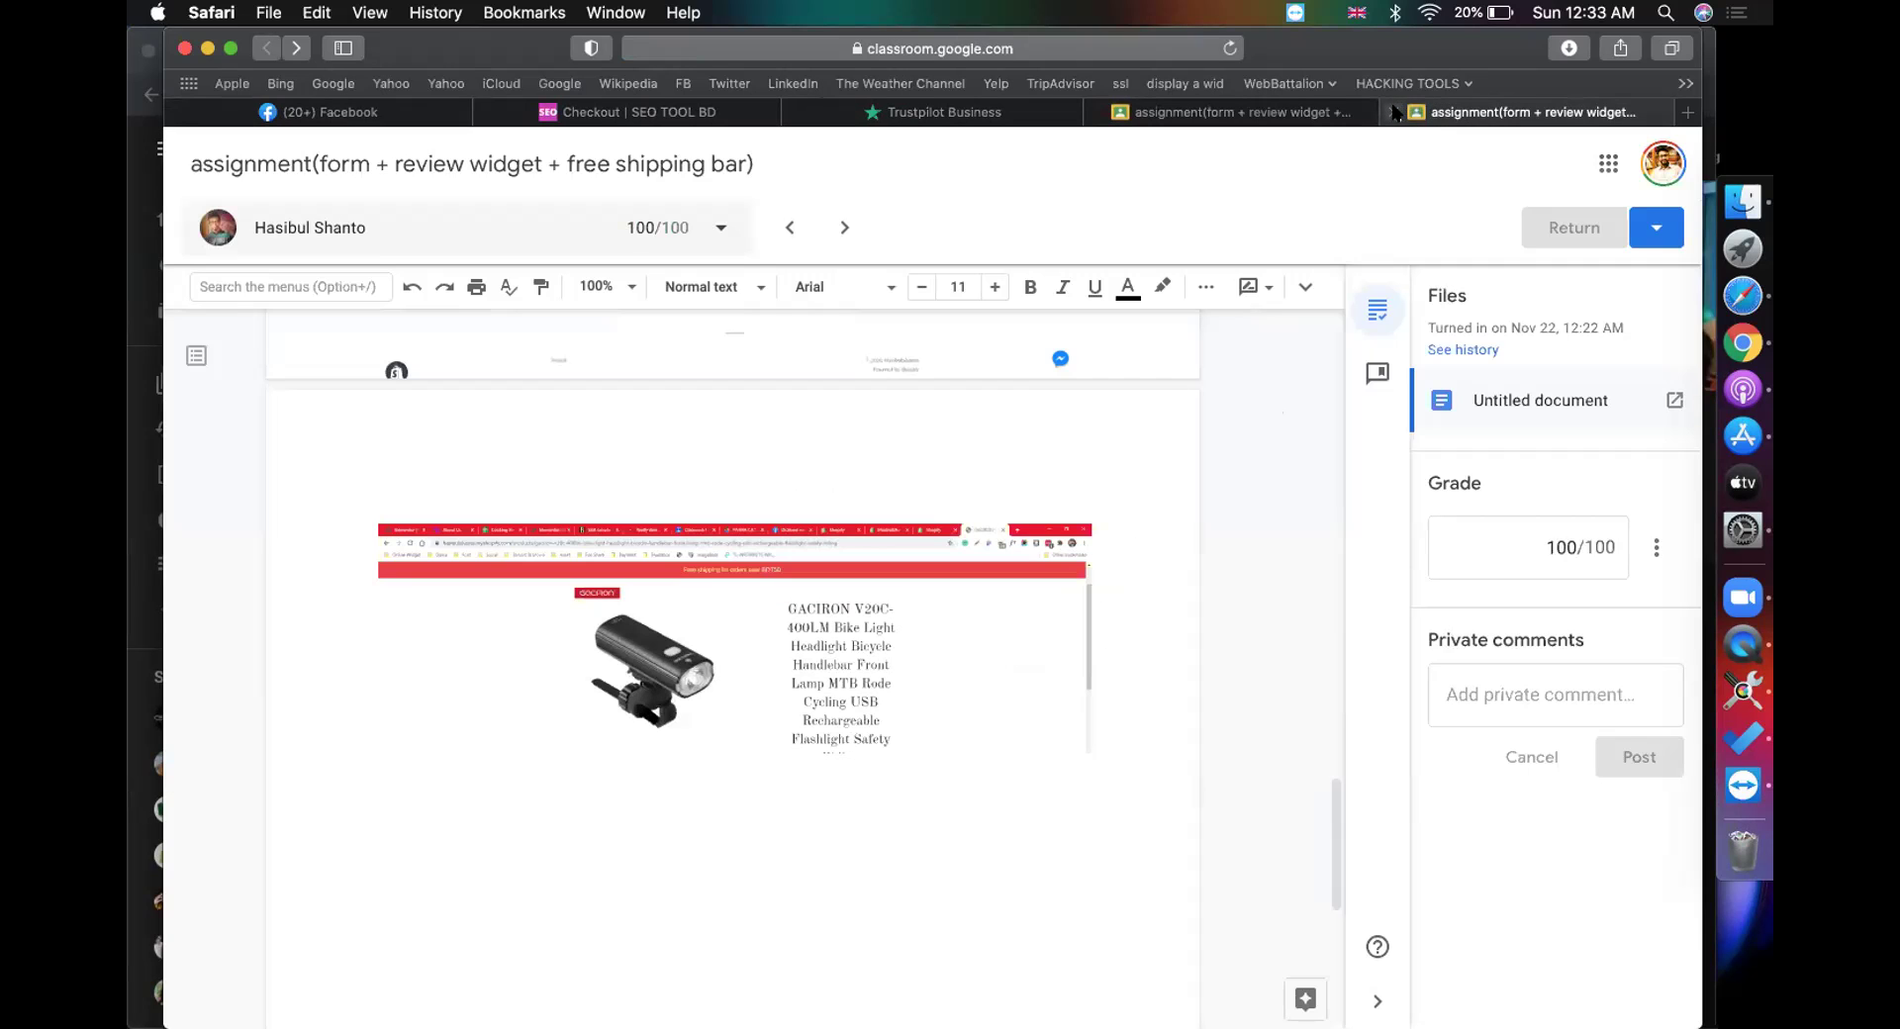
left_click(1394, 112)
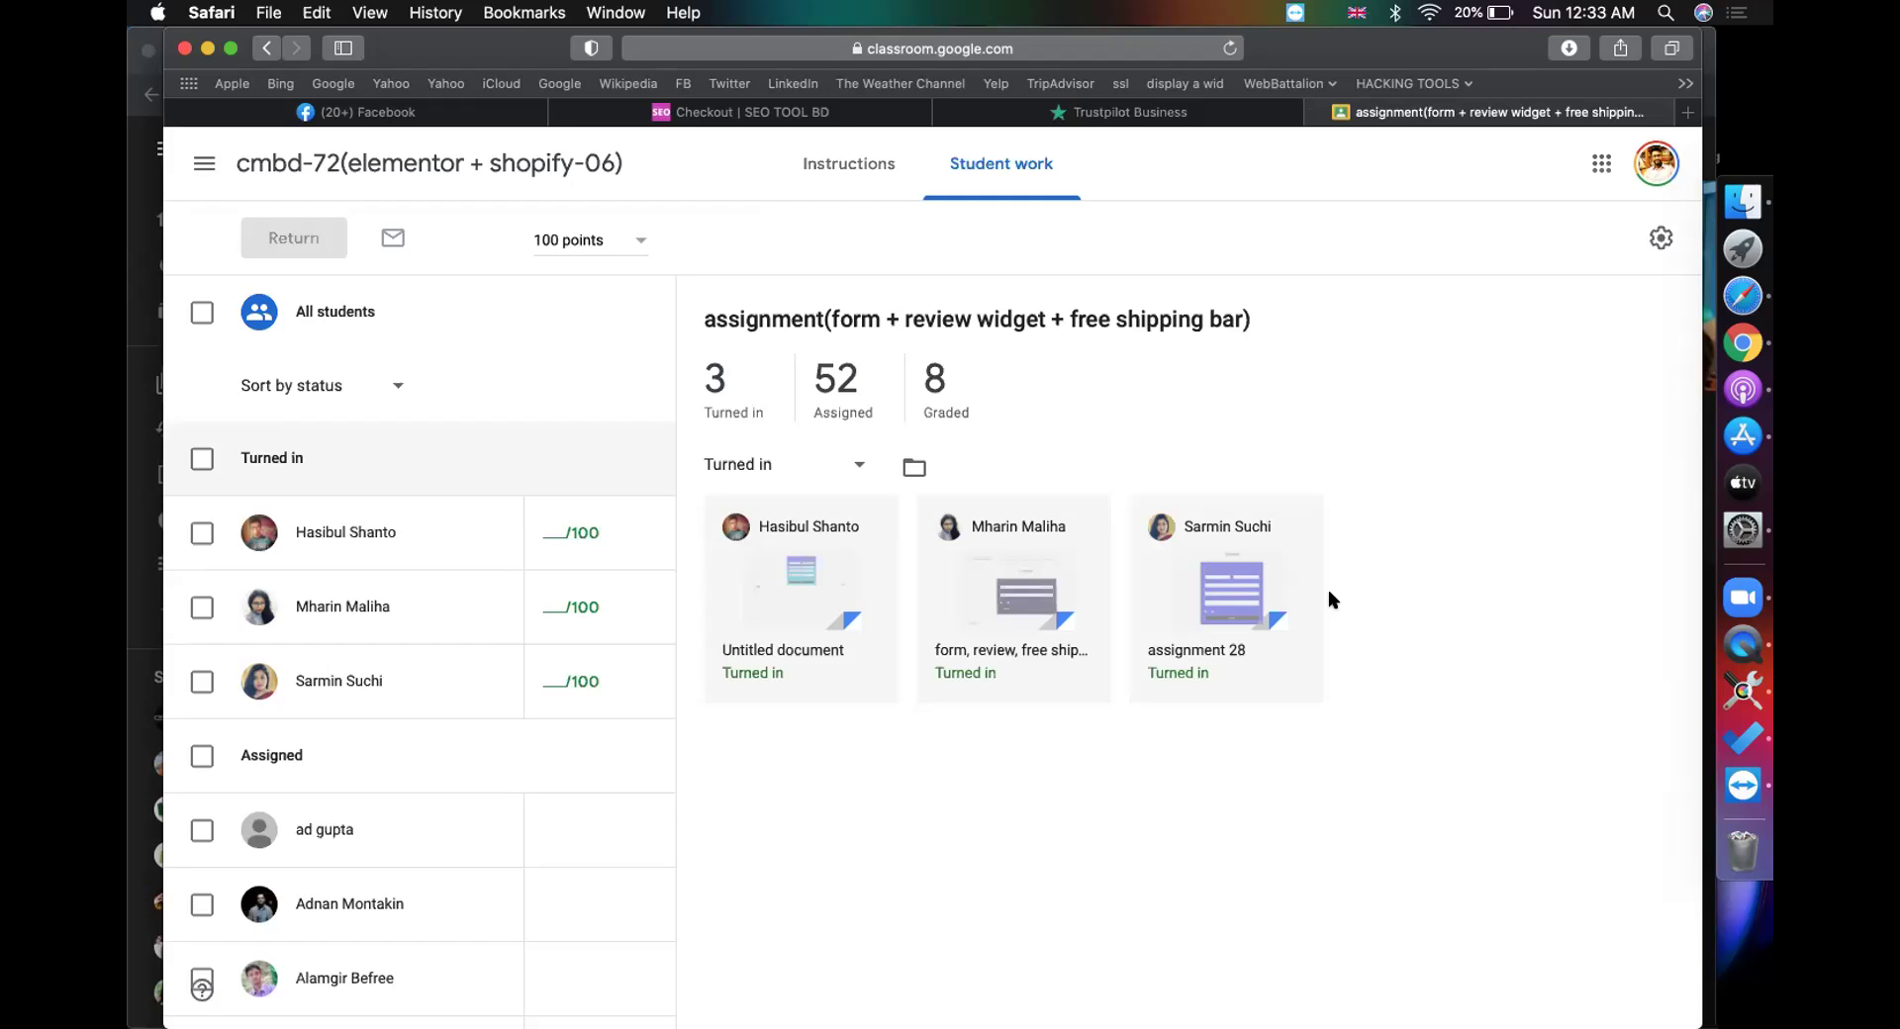
Step: Open the second student's submission and review its contact form, review and free shipping screenshots
left_click(826, 608)
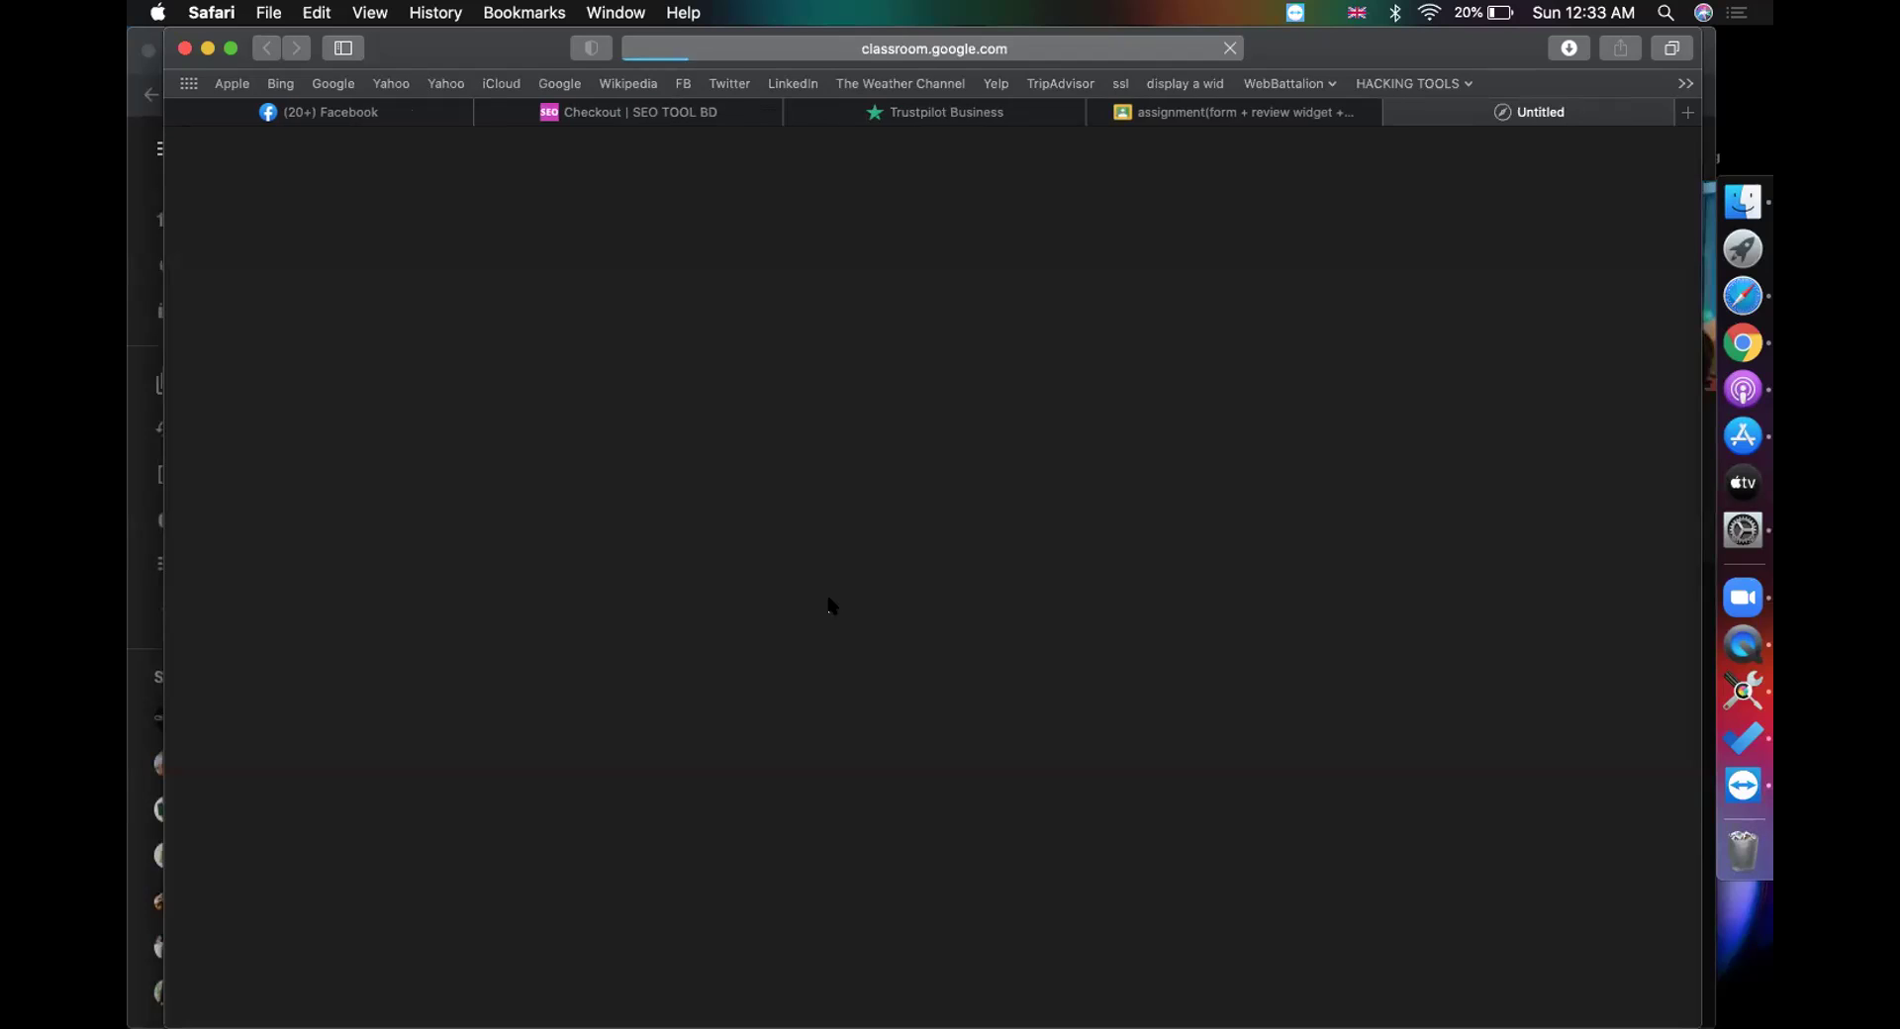
left_click(1230, 117)
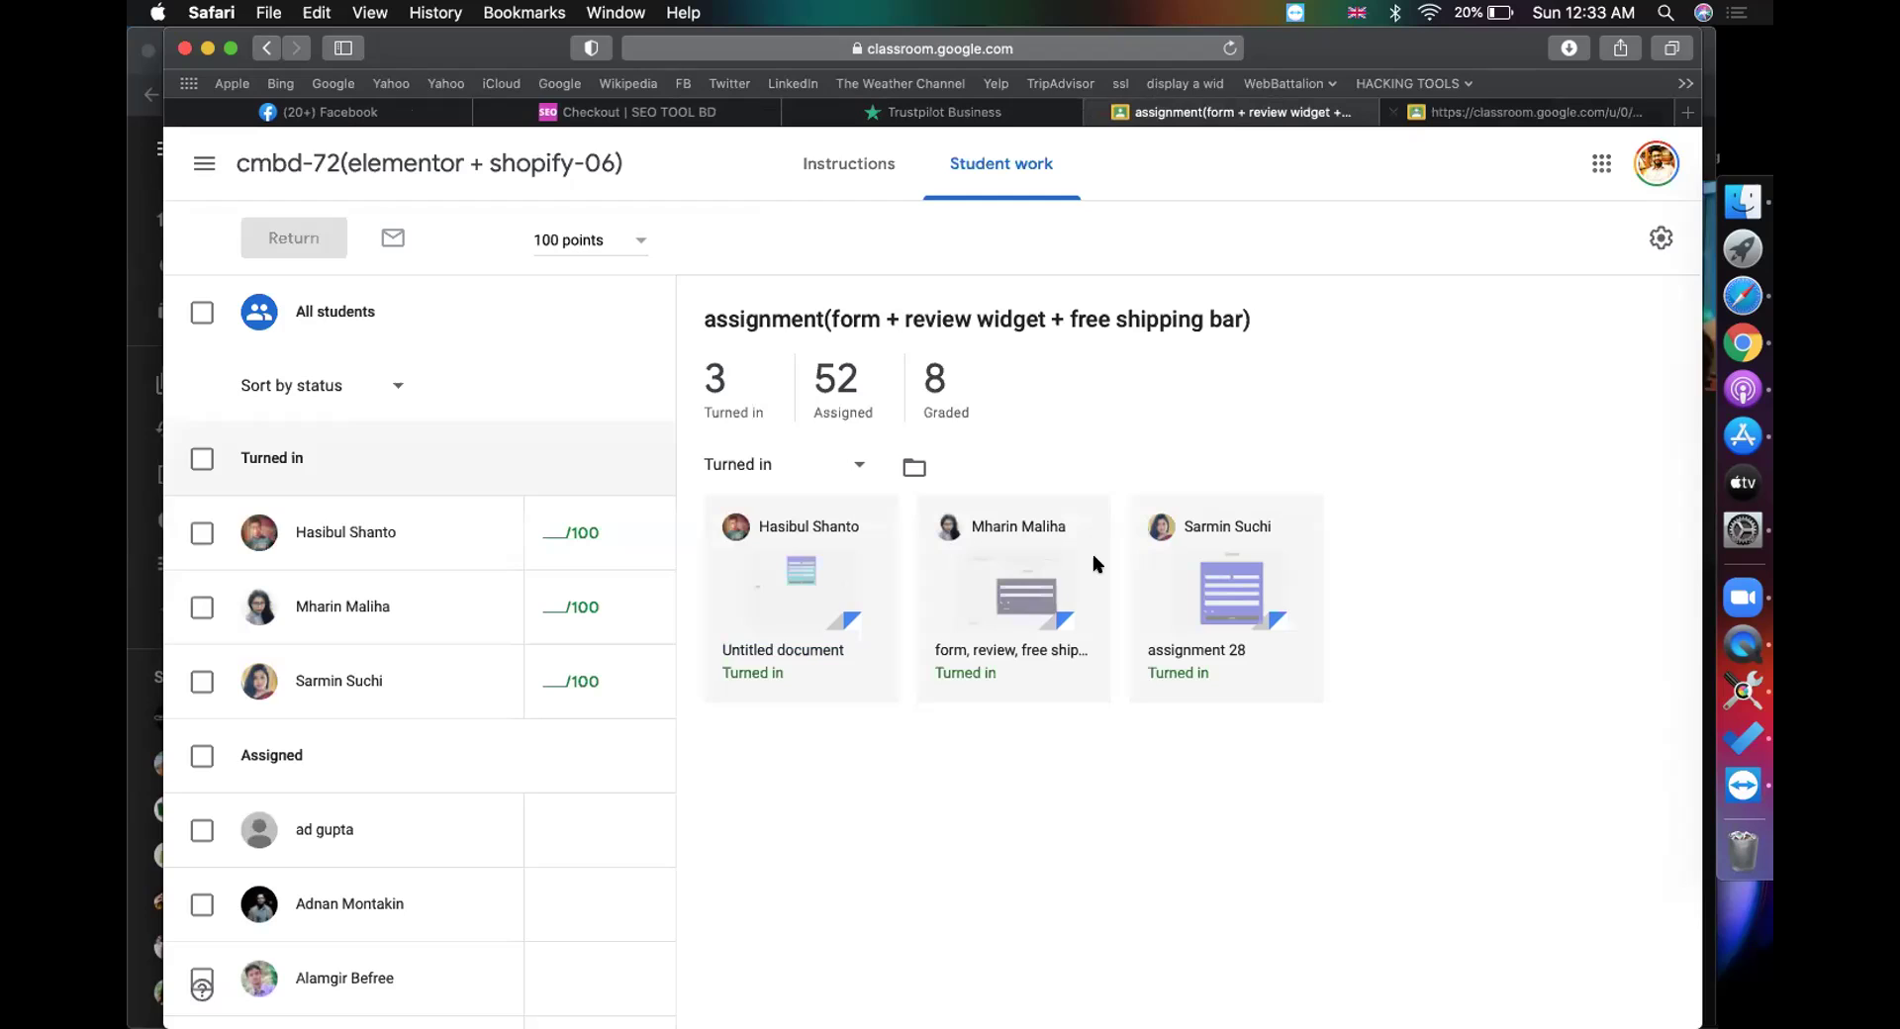
left_click(1030, 598)
left_click(1184, 112)
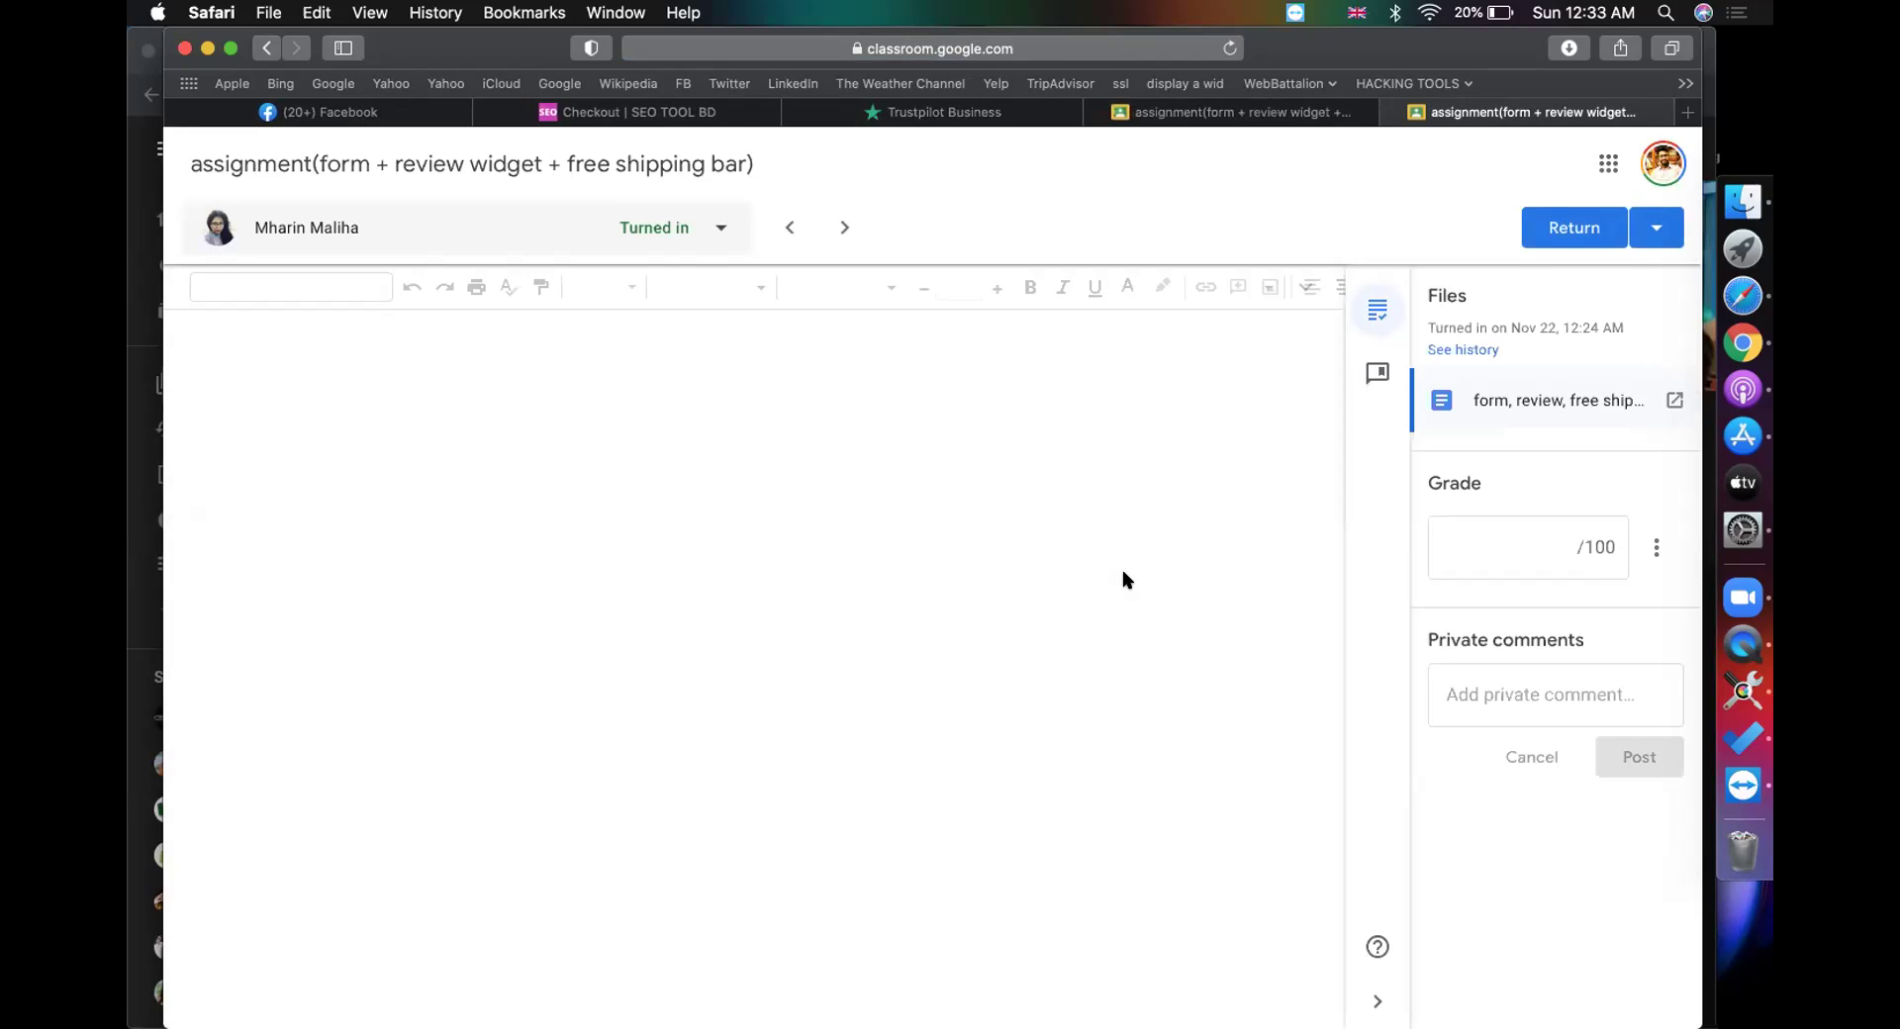
scroll(1008, 706, "down", 5)
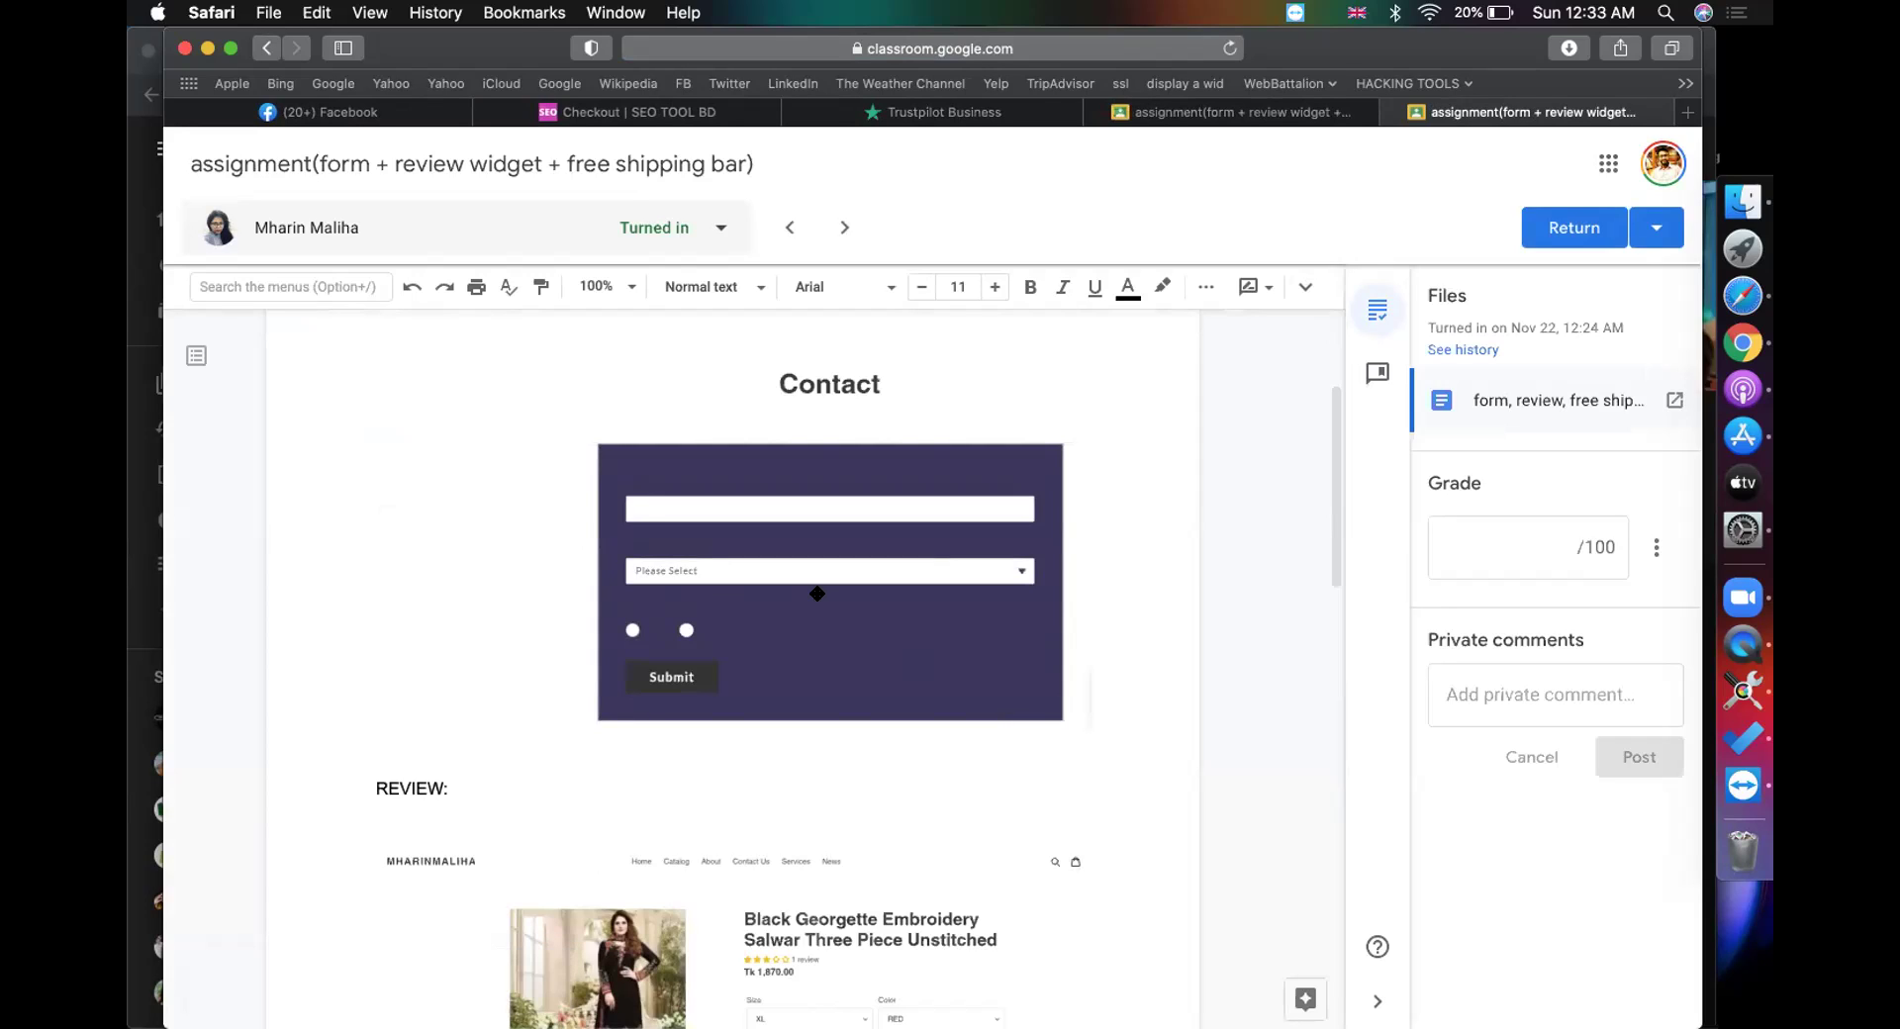
scroll(818, 594, "down", 10)
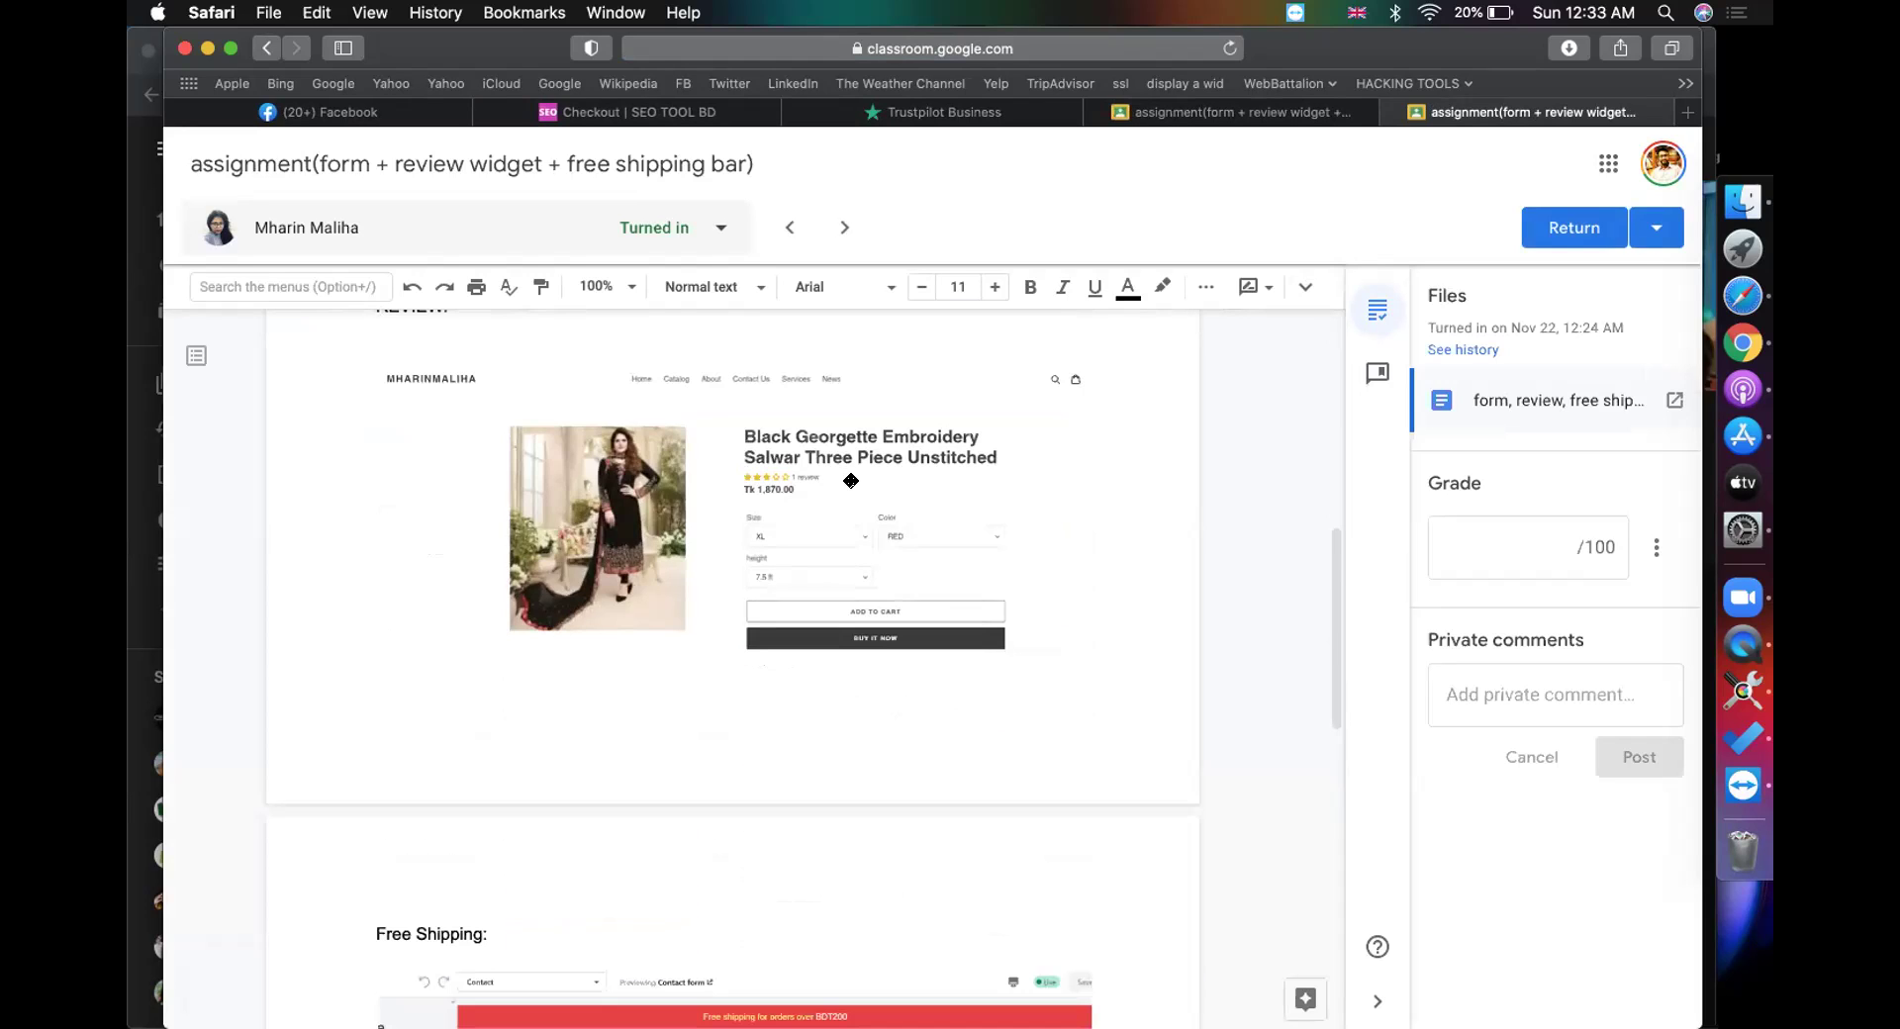
scroll(846, 479, "down", 8)
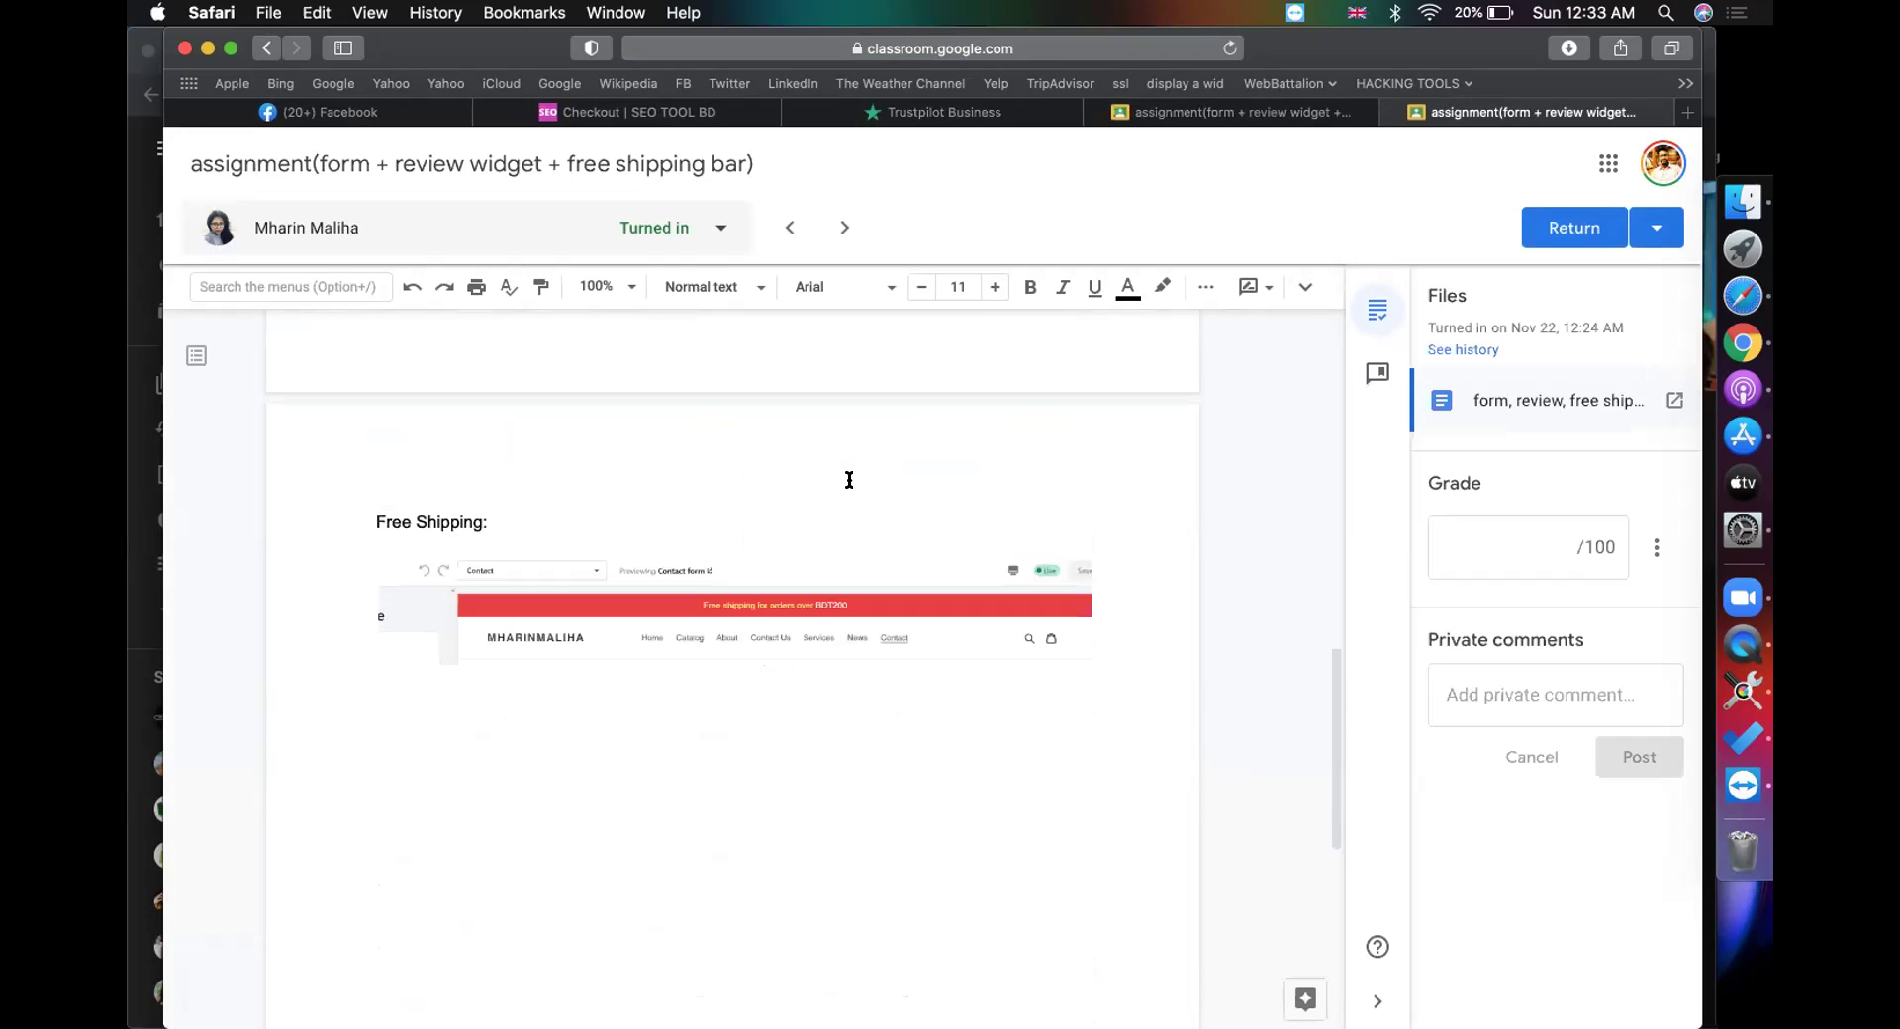
scroll(849, 480, "up", 15)
scroll(849, 480, "down", 15)
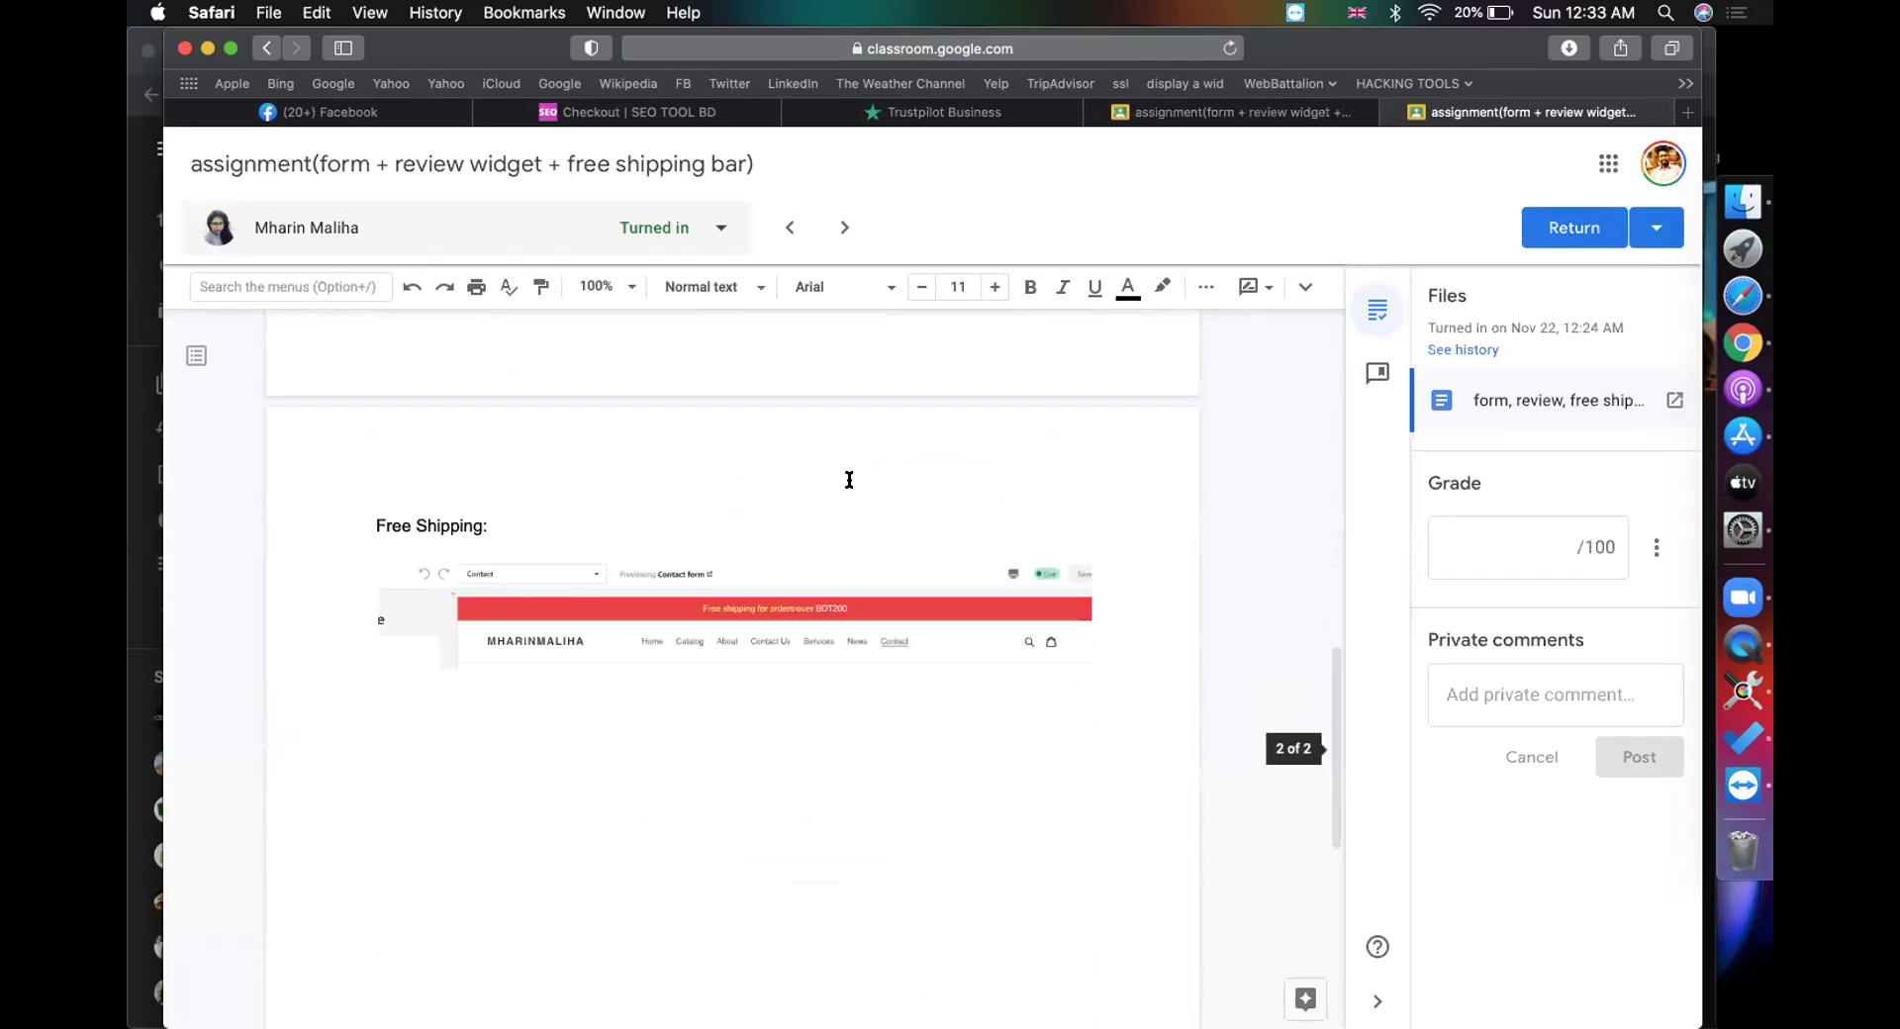
scroll(849, 480, "up", 10)
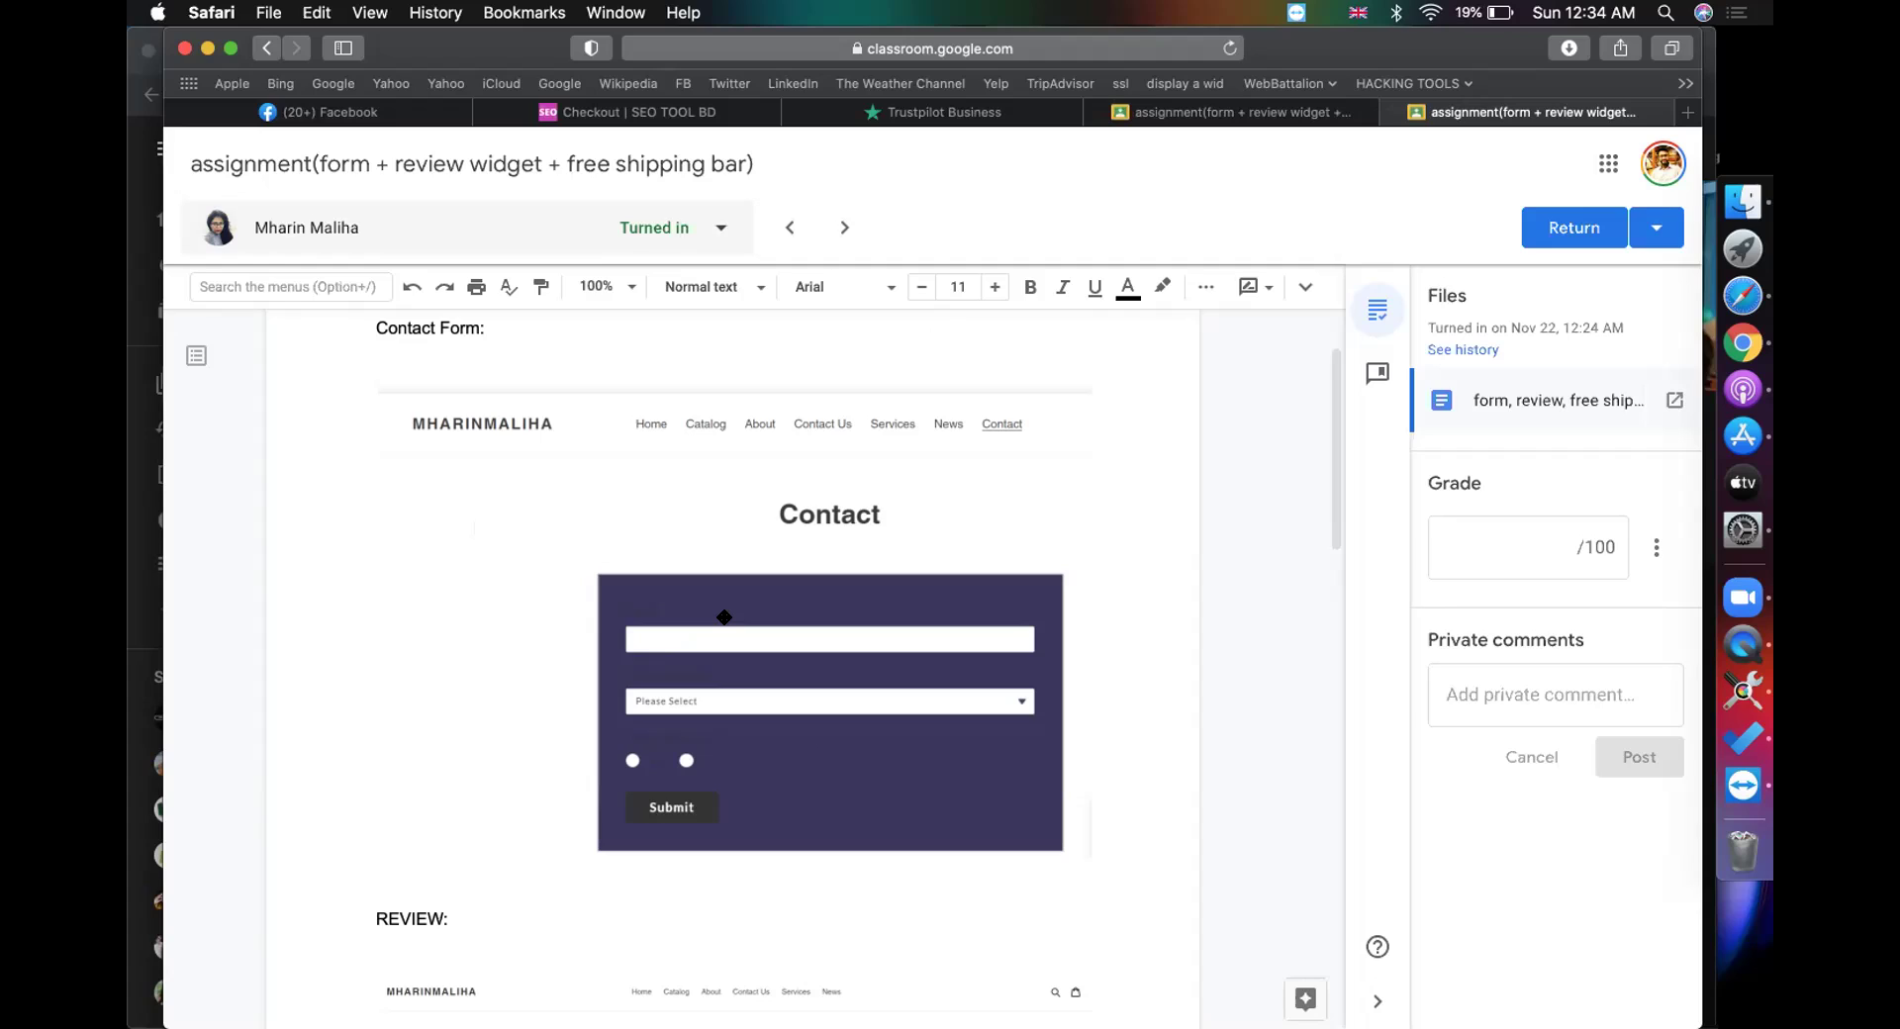
Step: Grade the submission 90 out of 100 and return it to the student
left_click(1576, 547)
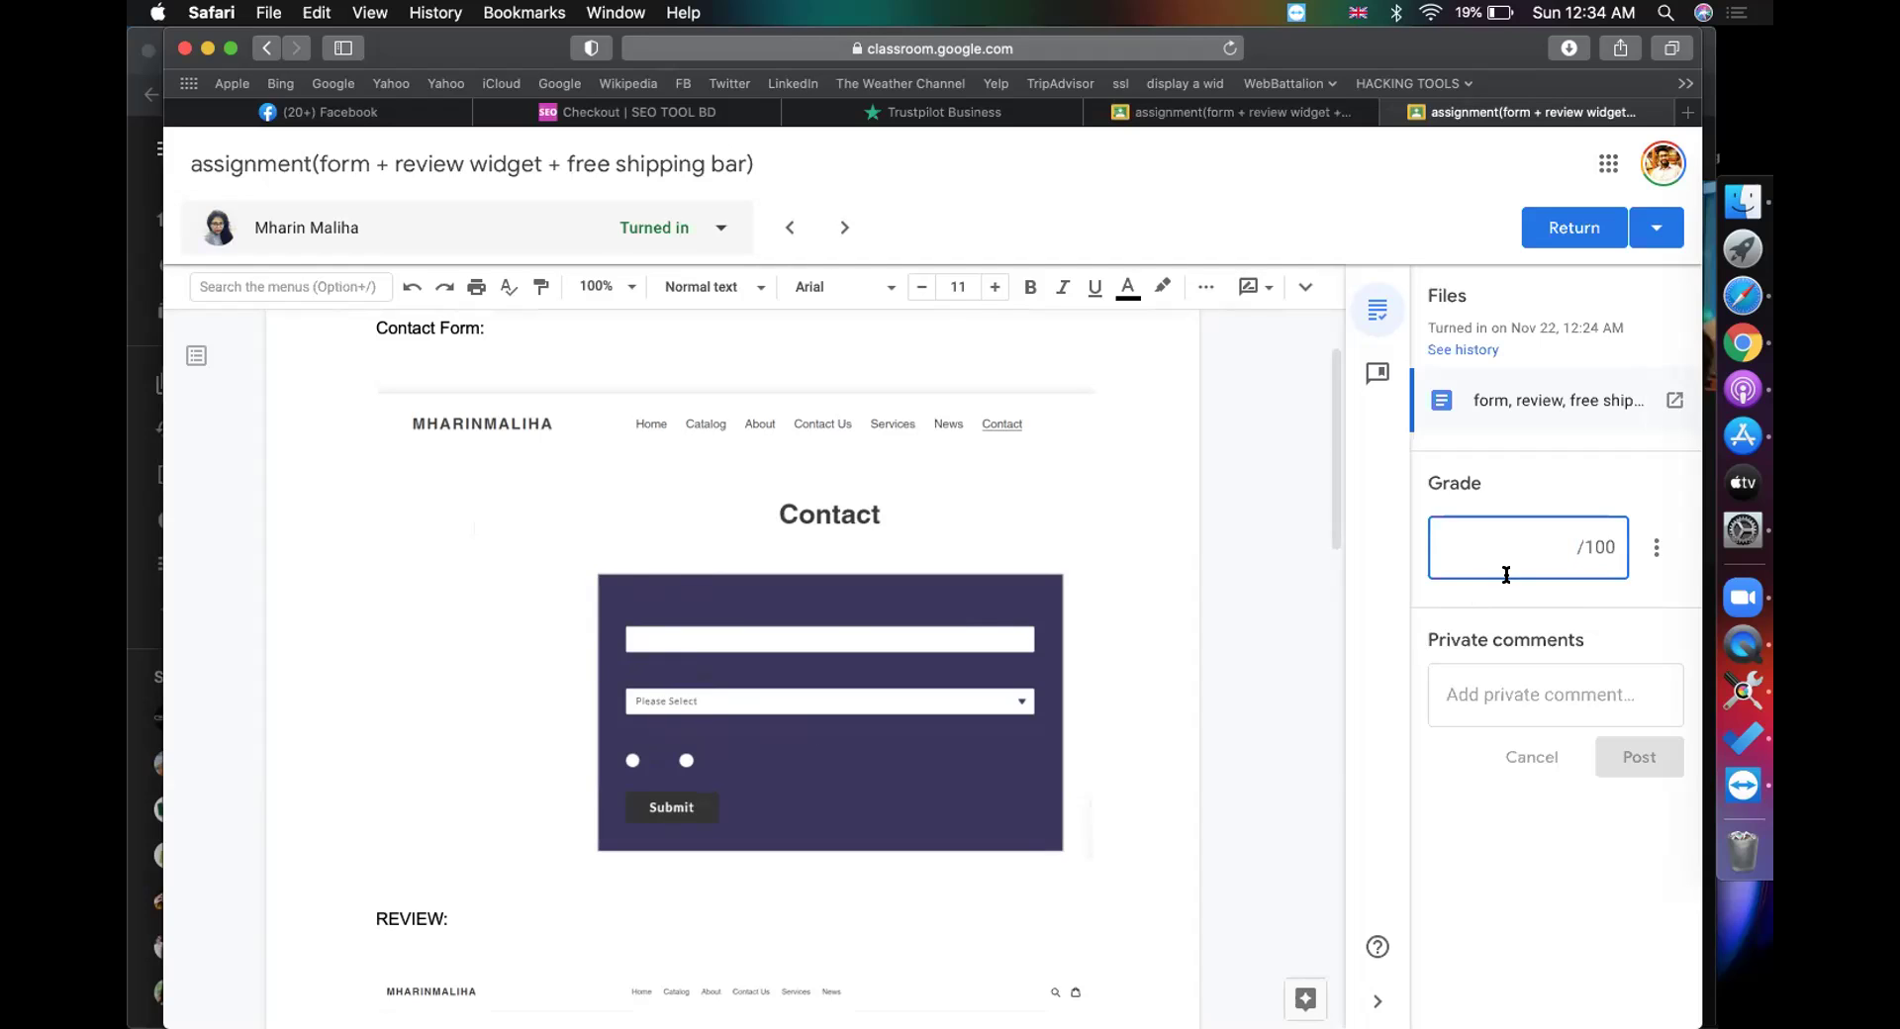
type("90")
left_click(1573, 227)
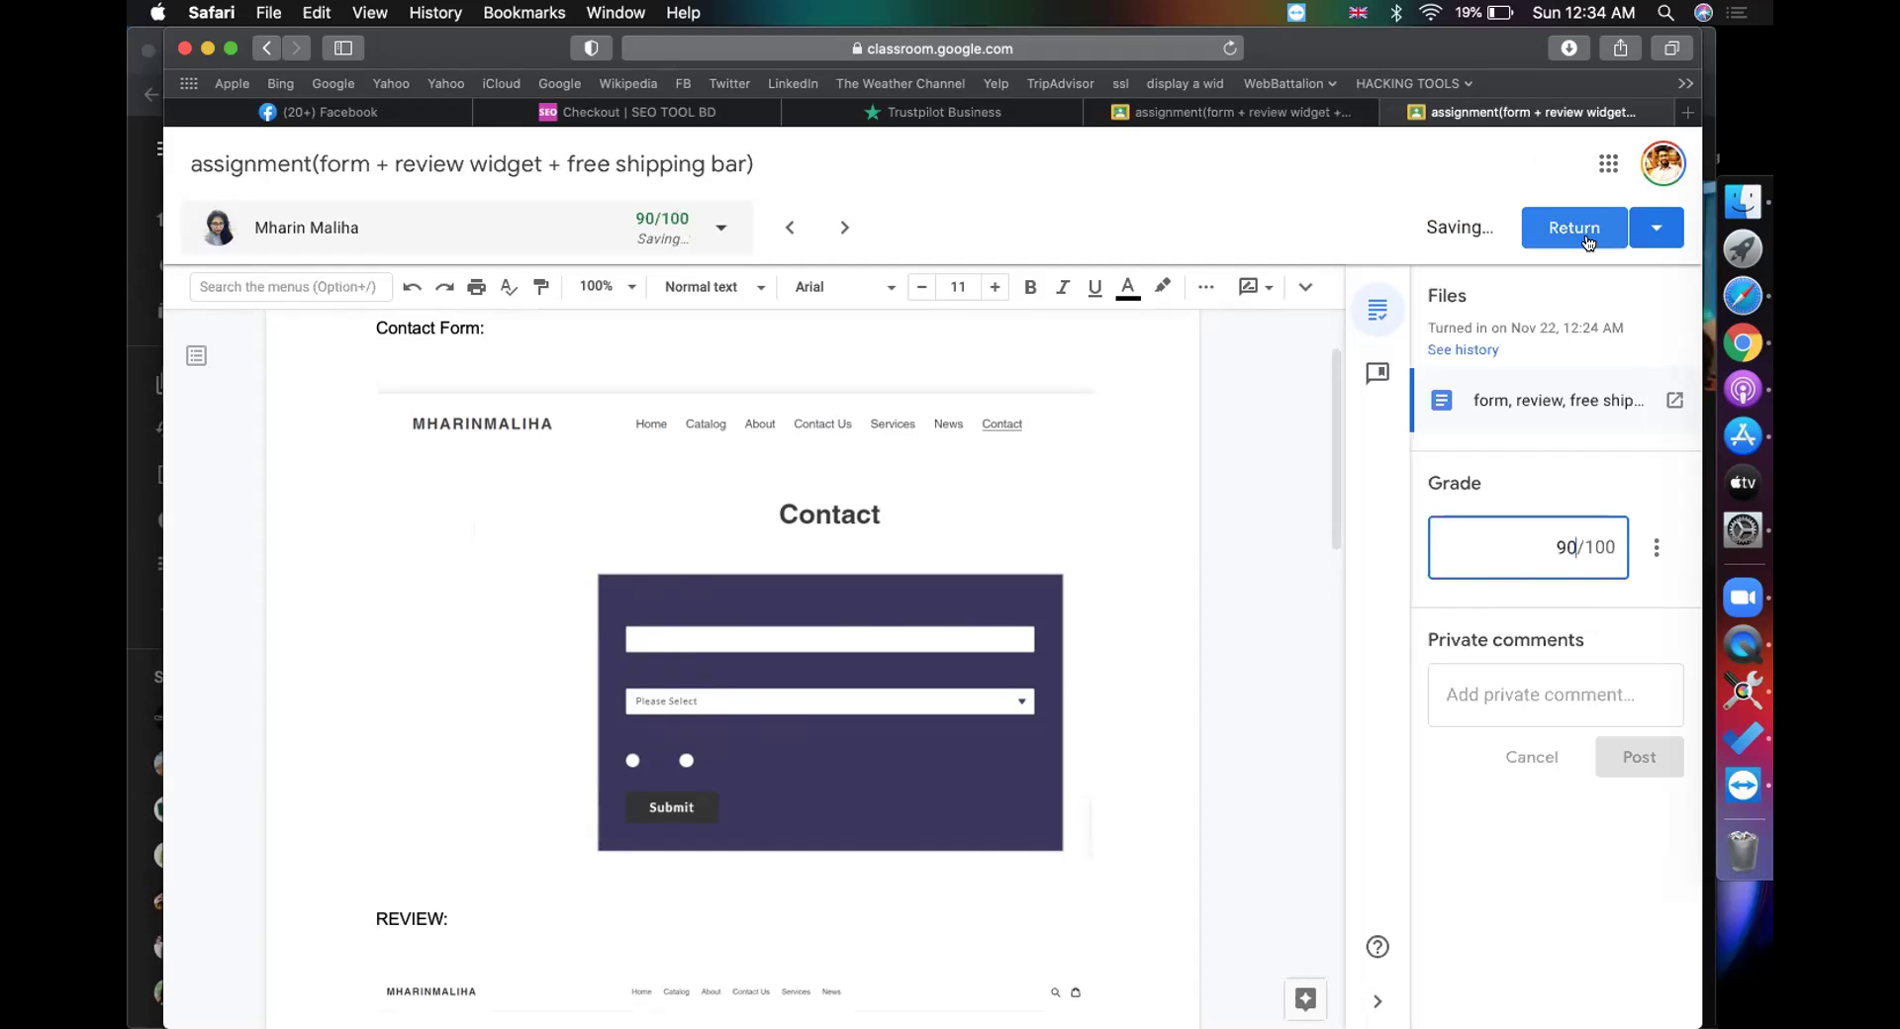
left_click(1110, 669)
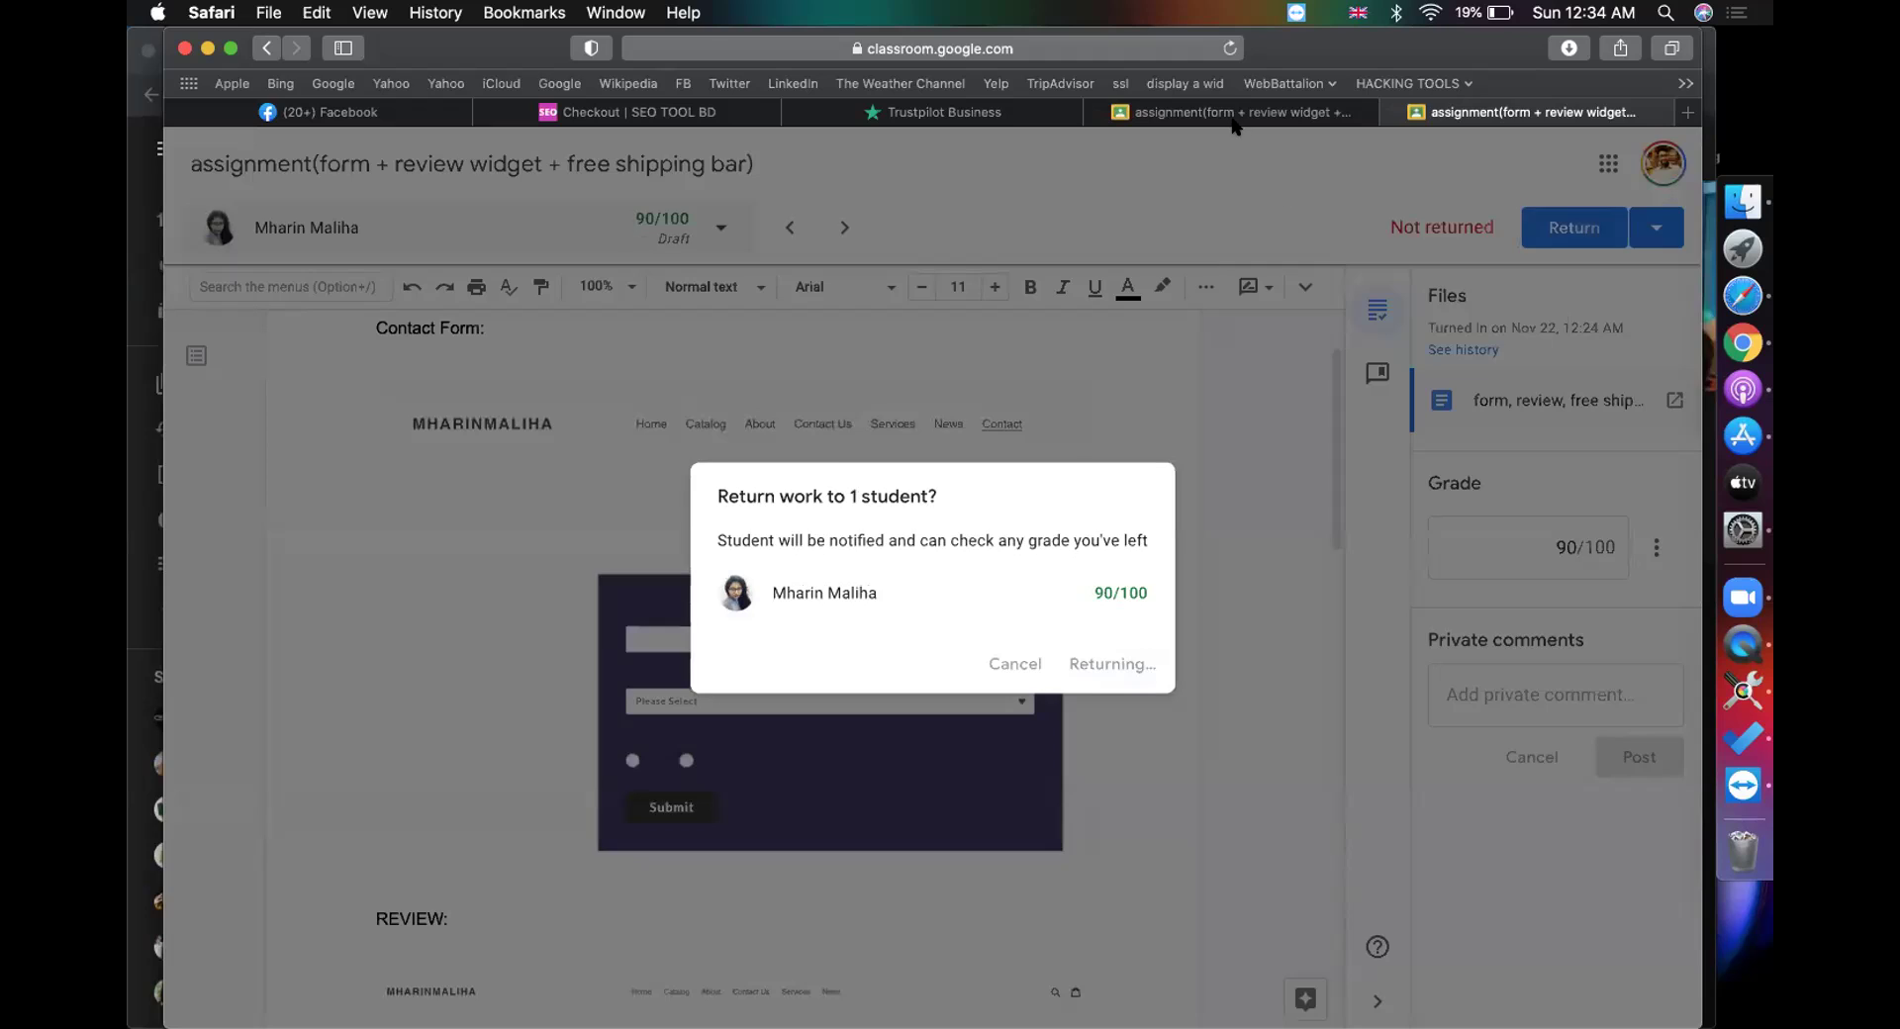
left_click(1217, 566)
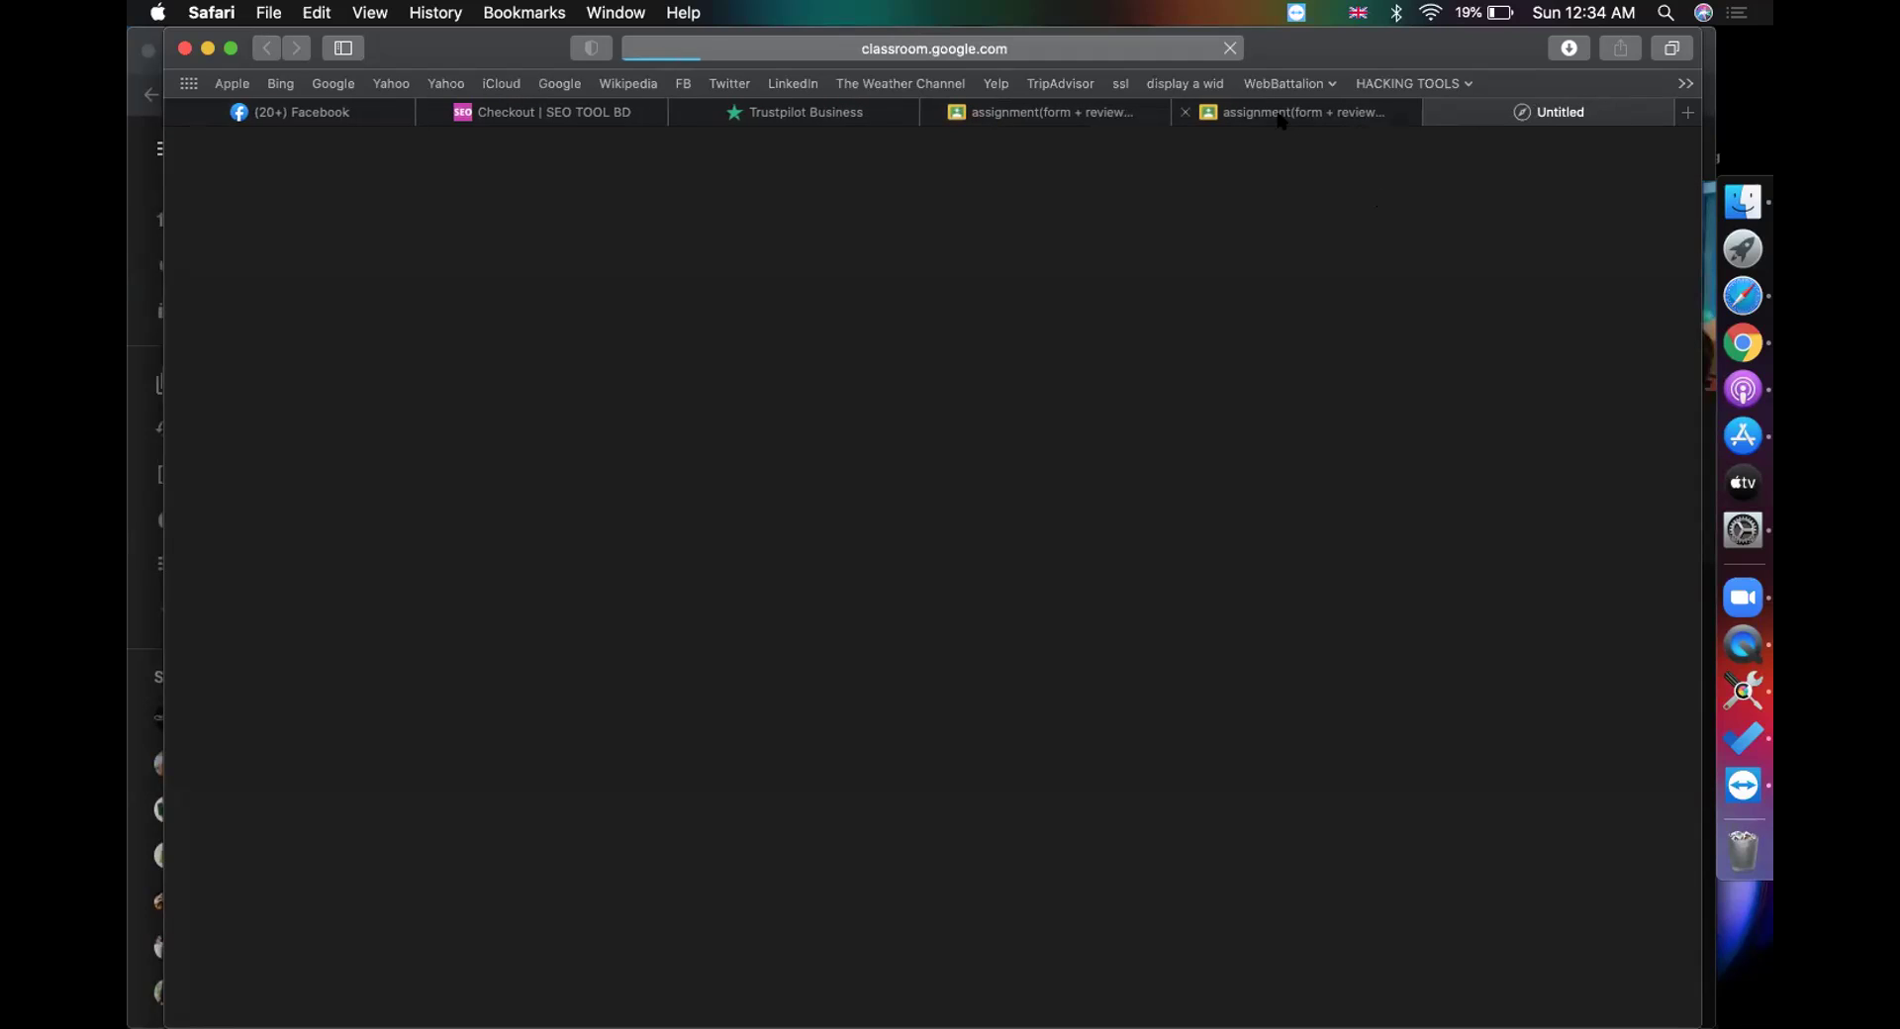
Step: Grade the contact-form submission 100/100, return it, then open the next student's document
left_click(1185, 113)
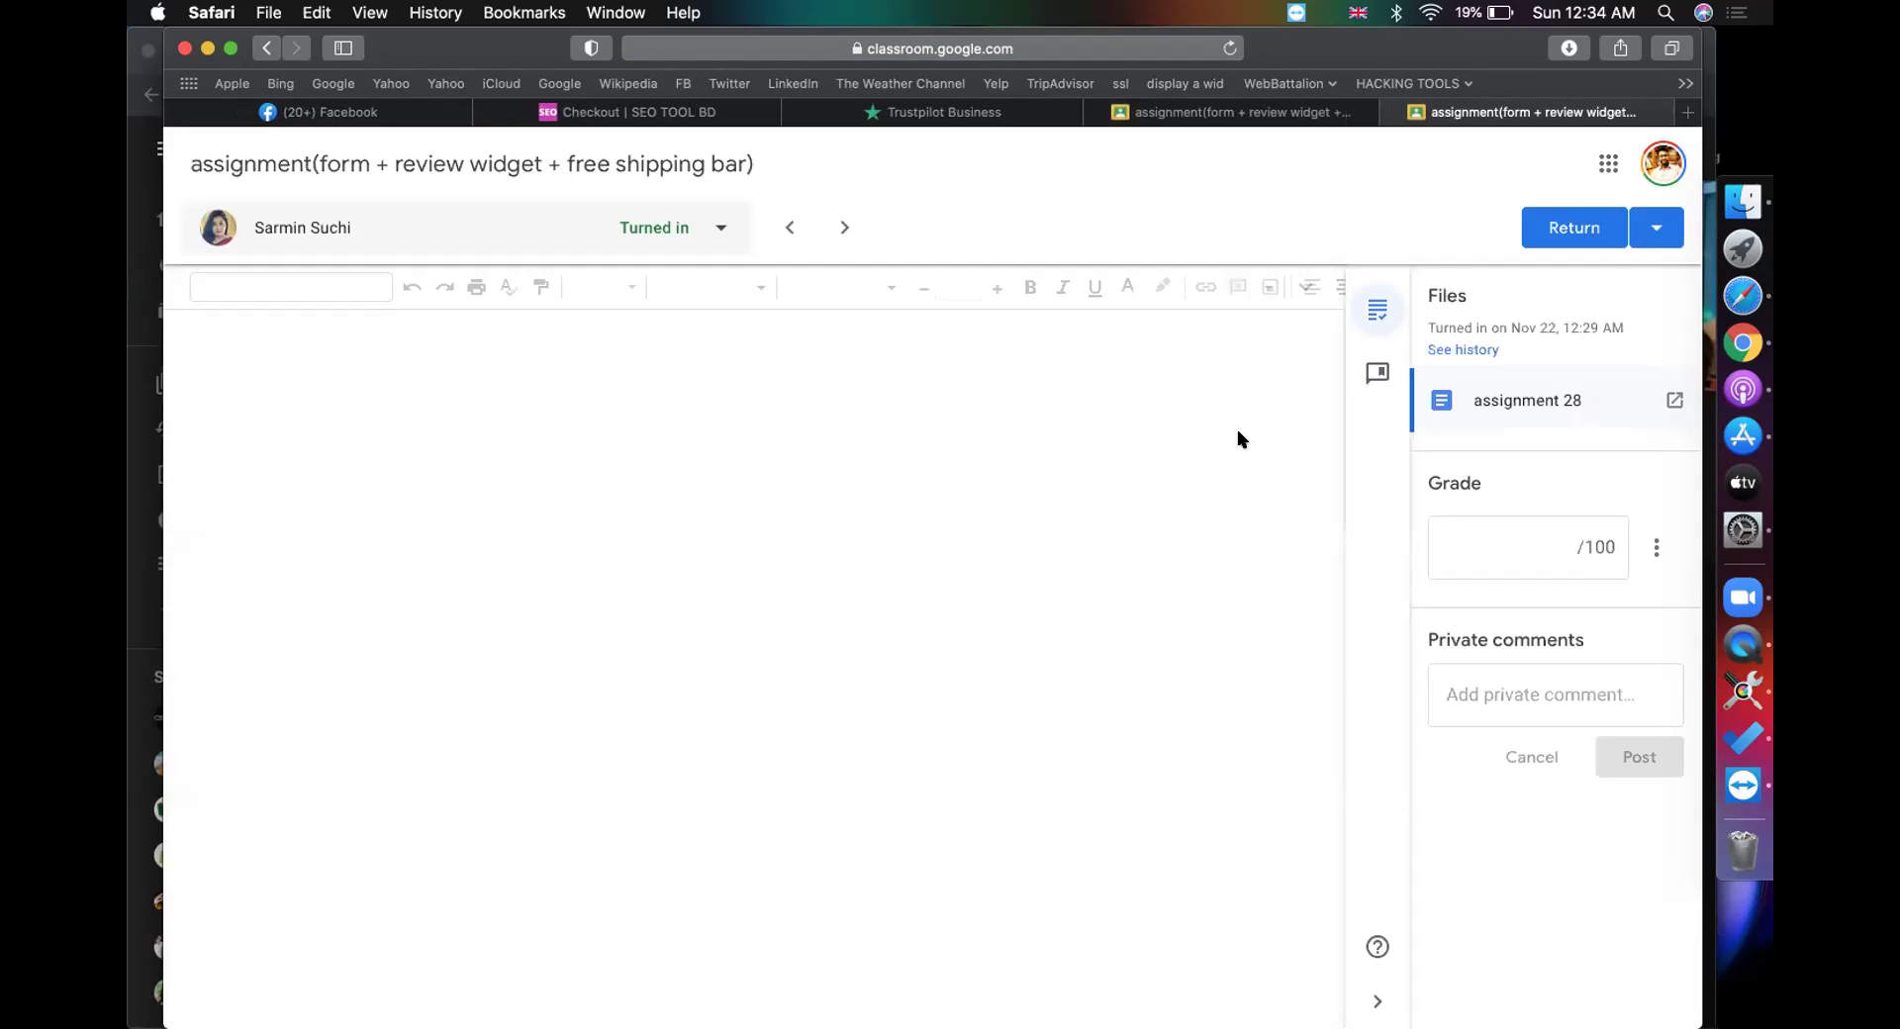
scroll(982, 541, "down", 3)
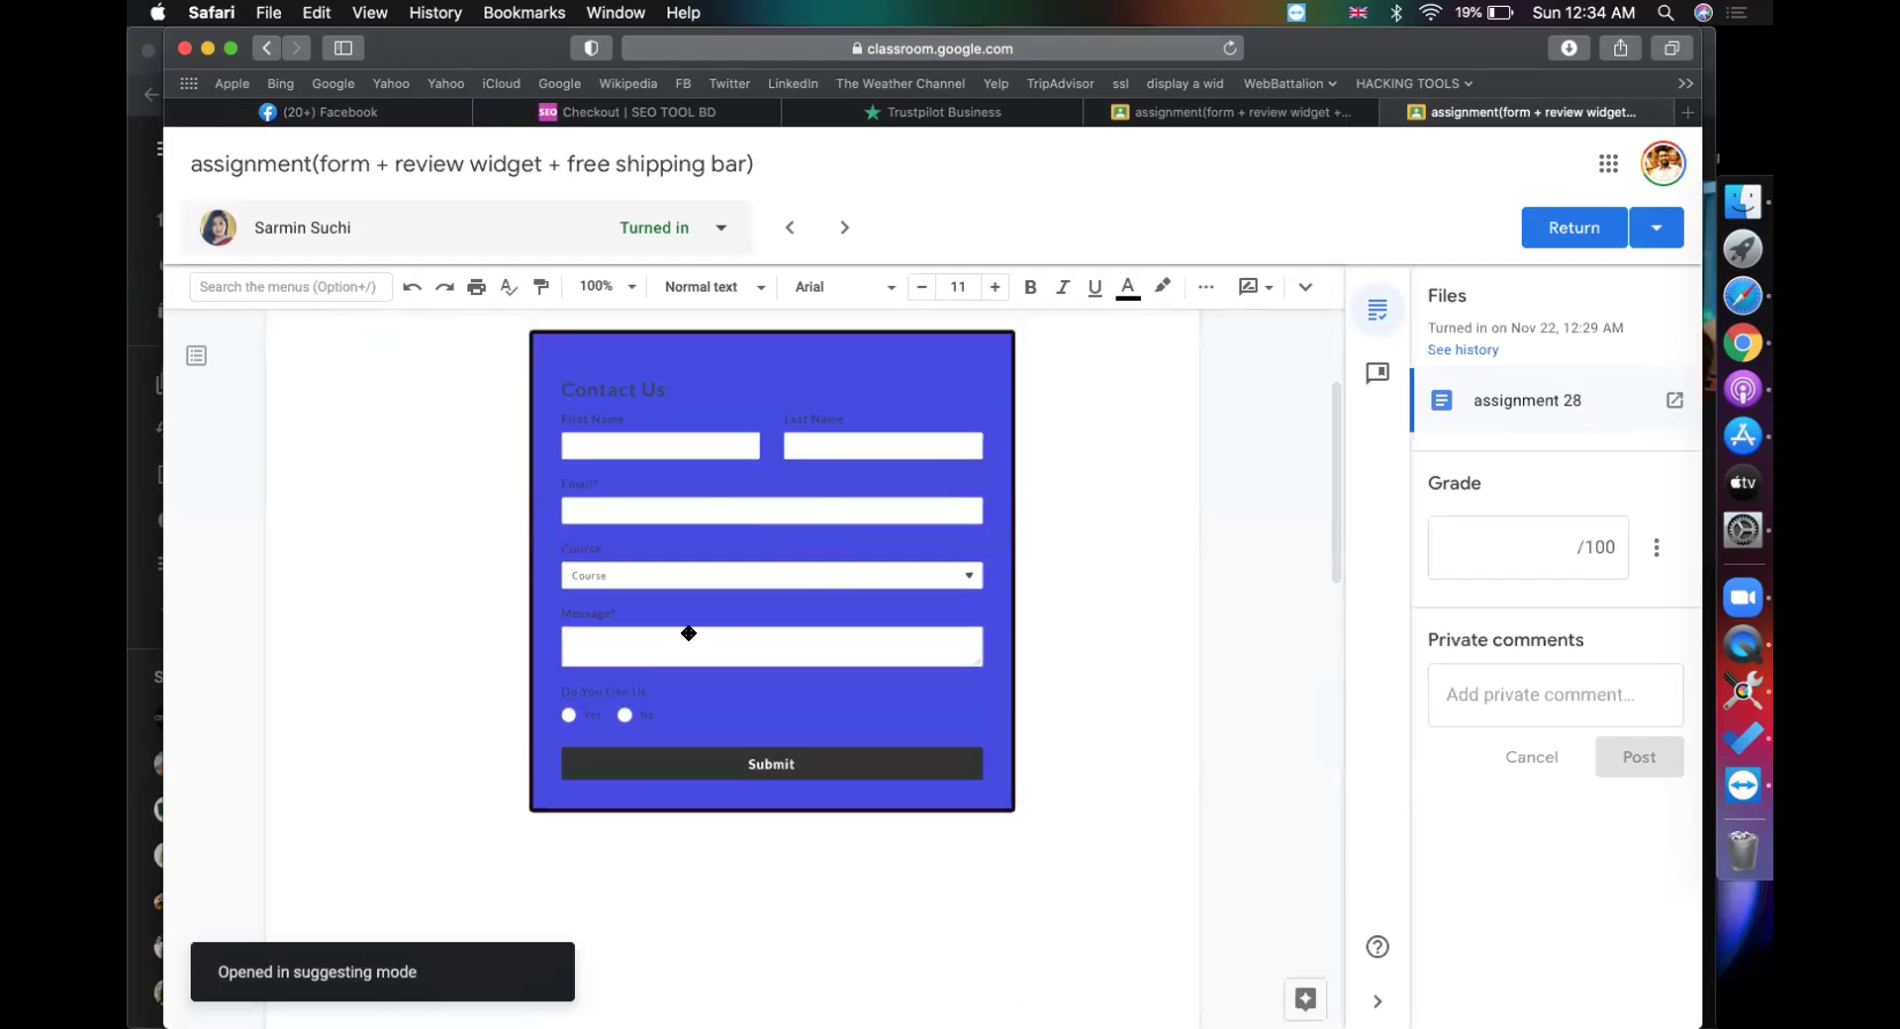
scroll(689, 633, "down", 10)
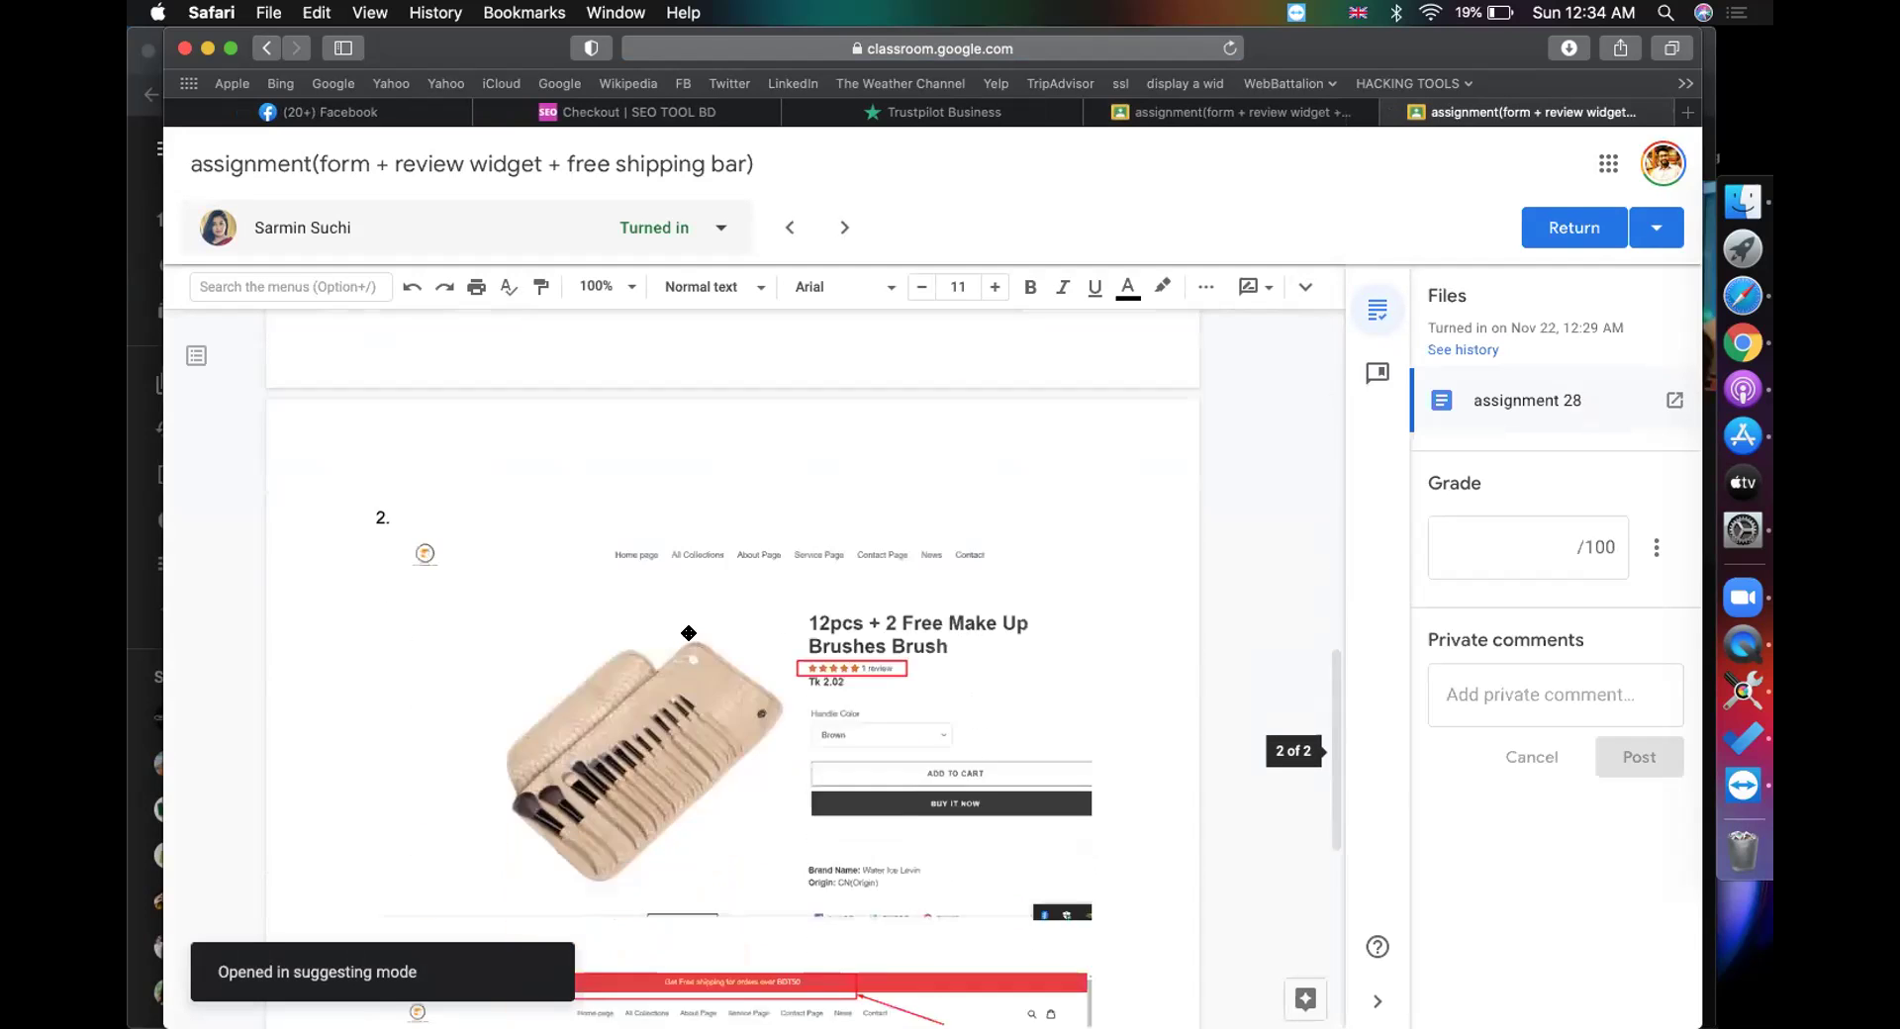
scroll(689, 633, "down", 6)
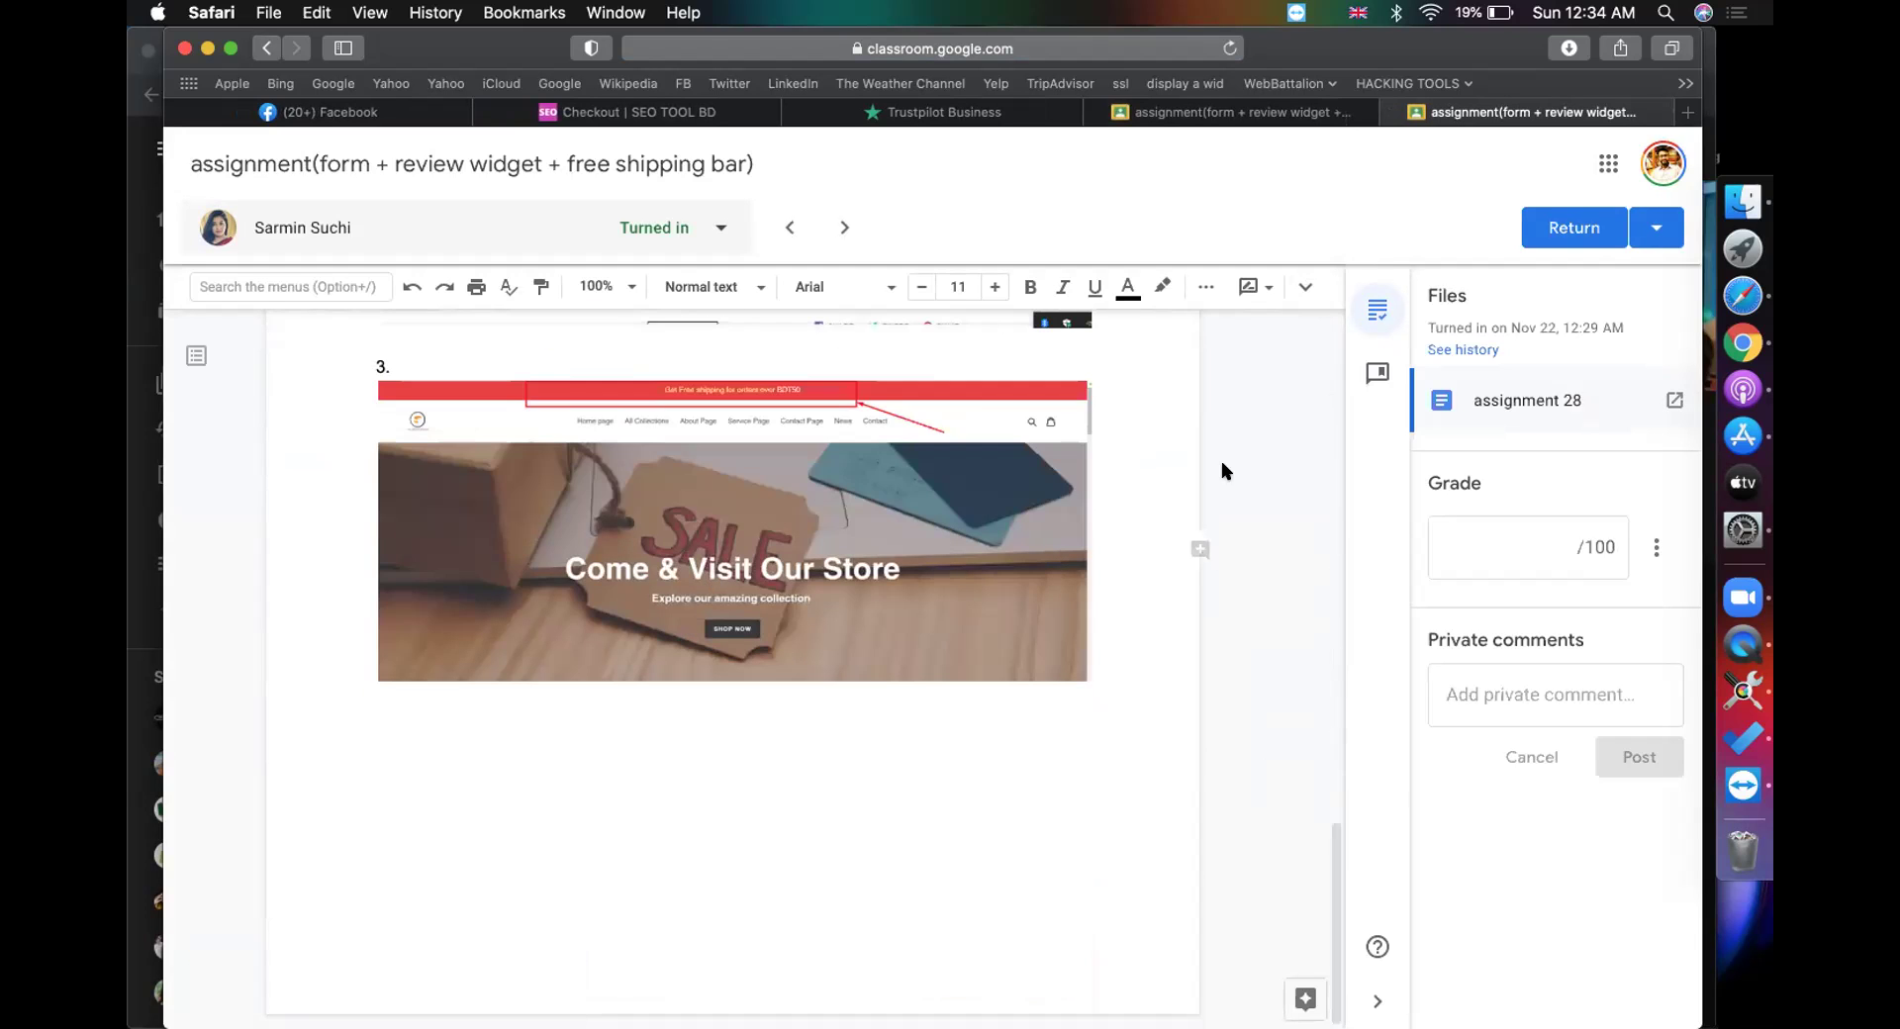
left_click(1488, 525)
type("100")
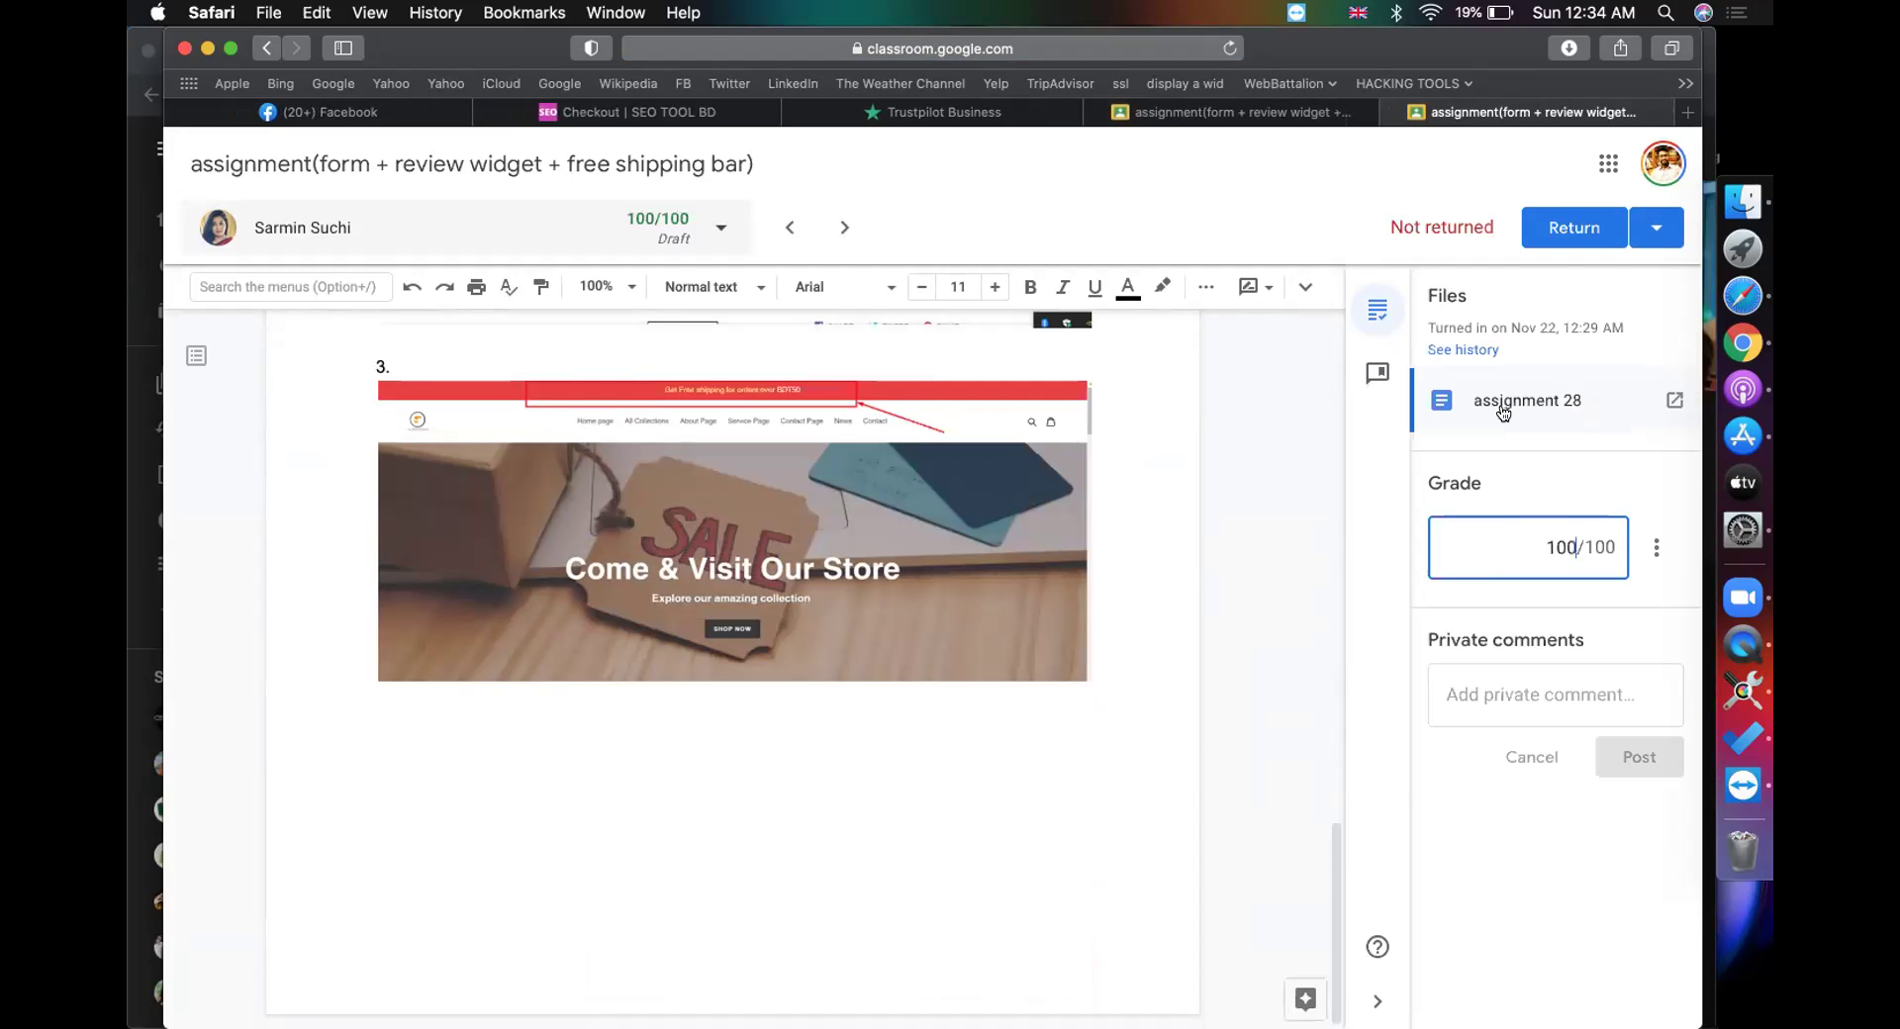
left_click(1552, 242)
left_click(1111, 664)
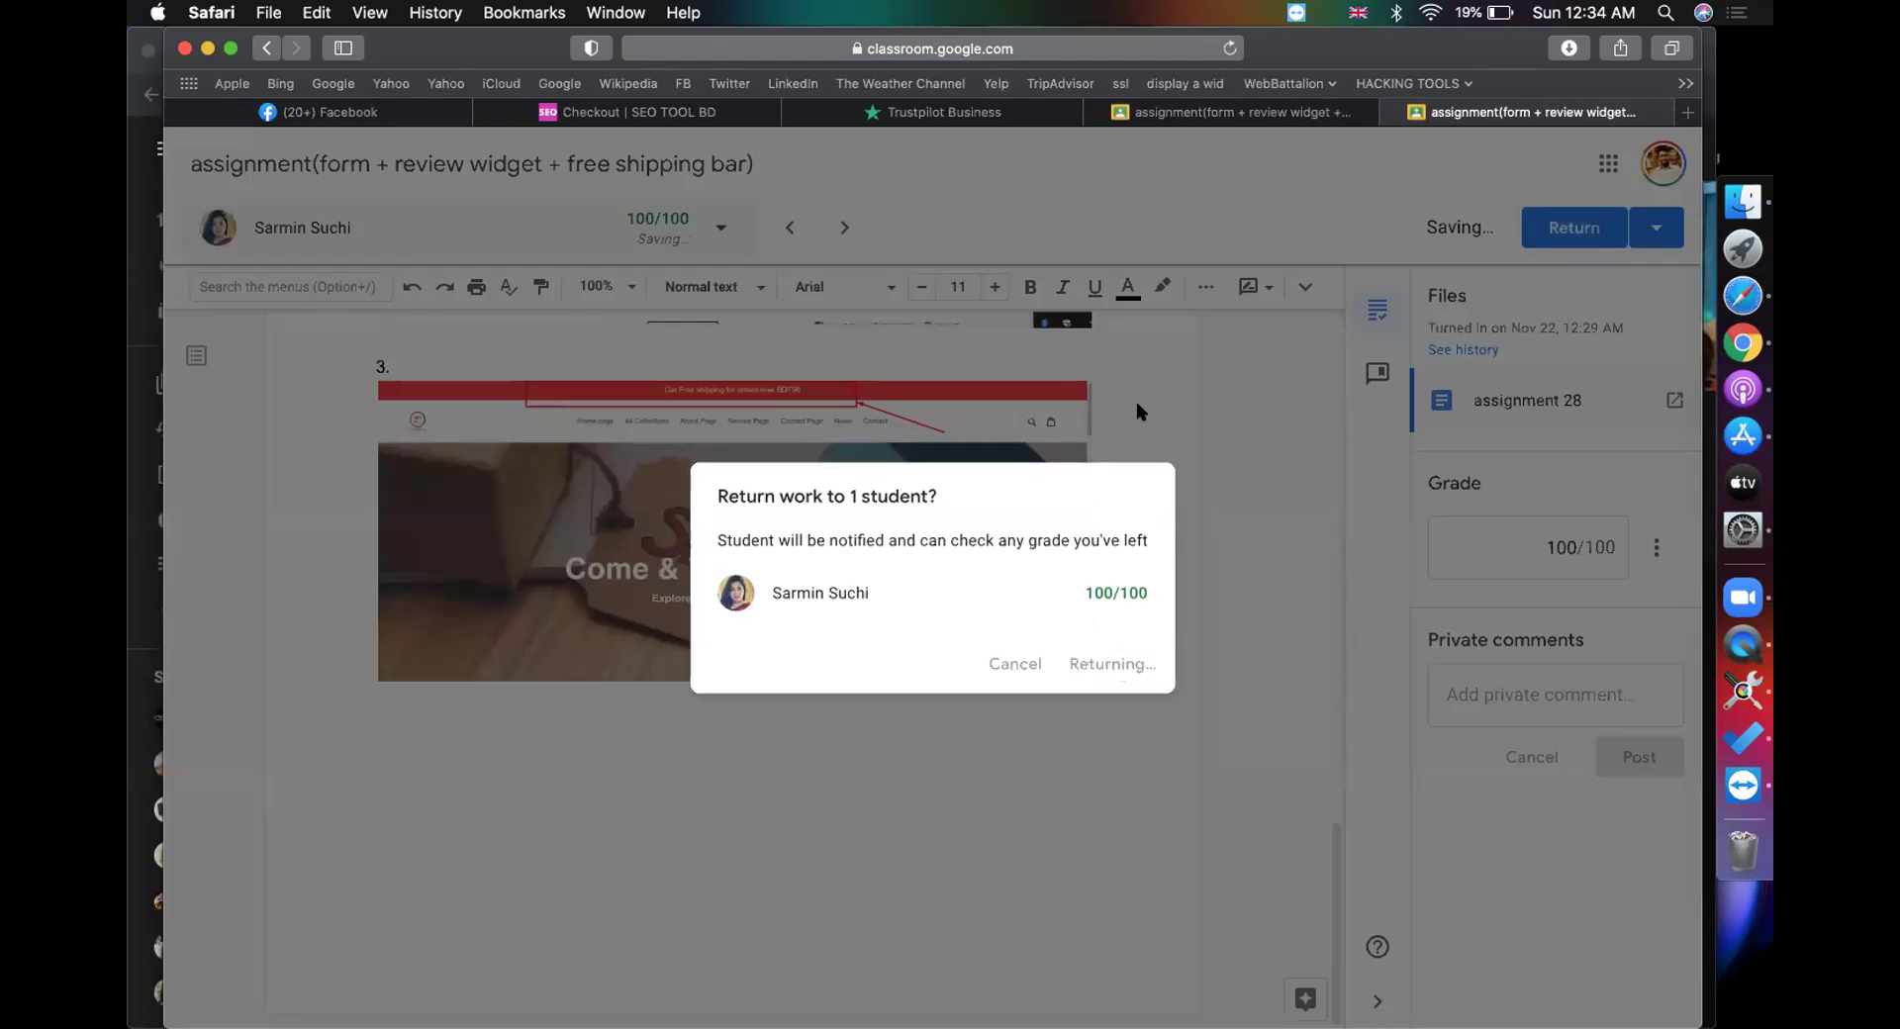
left_click(1162, 117)
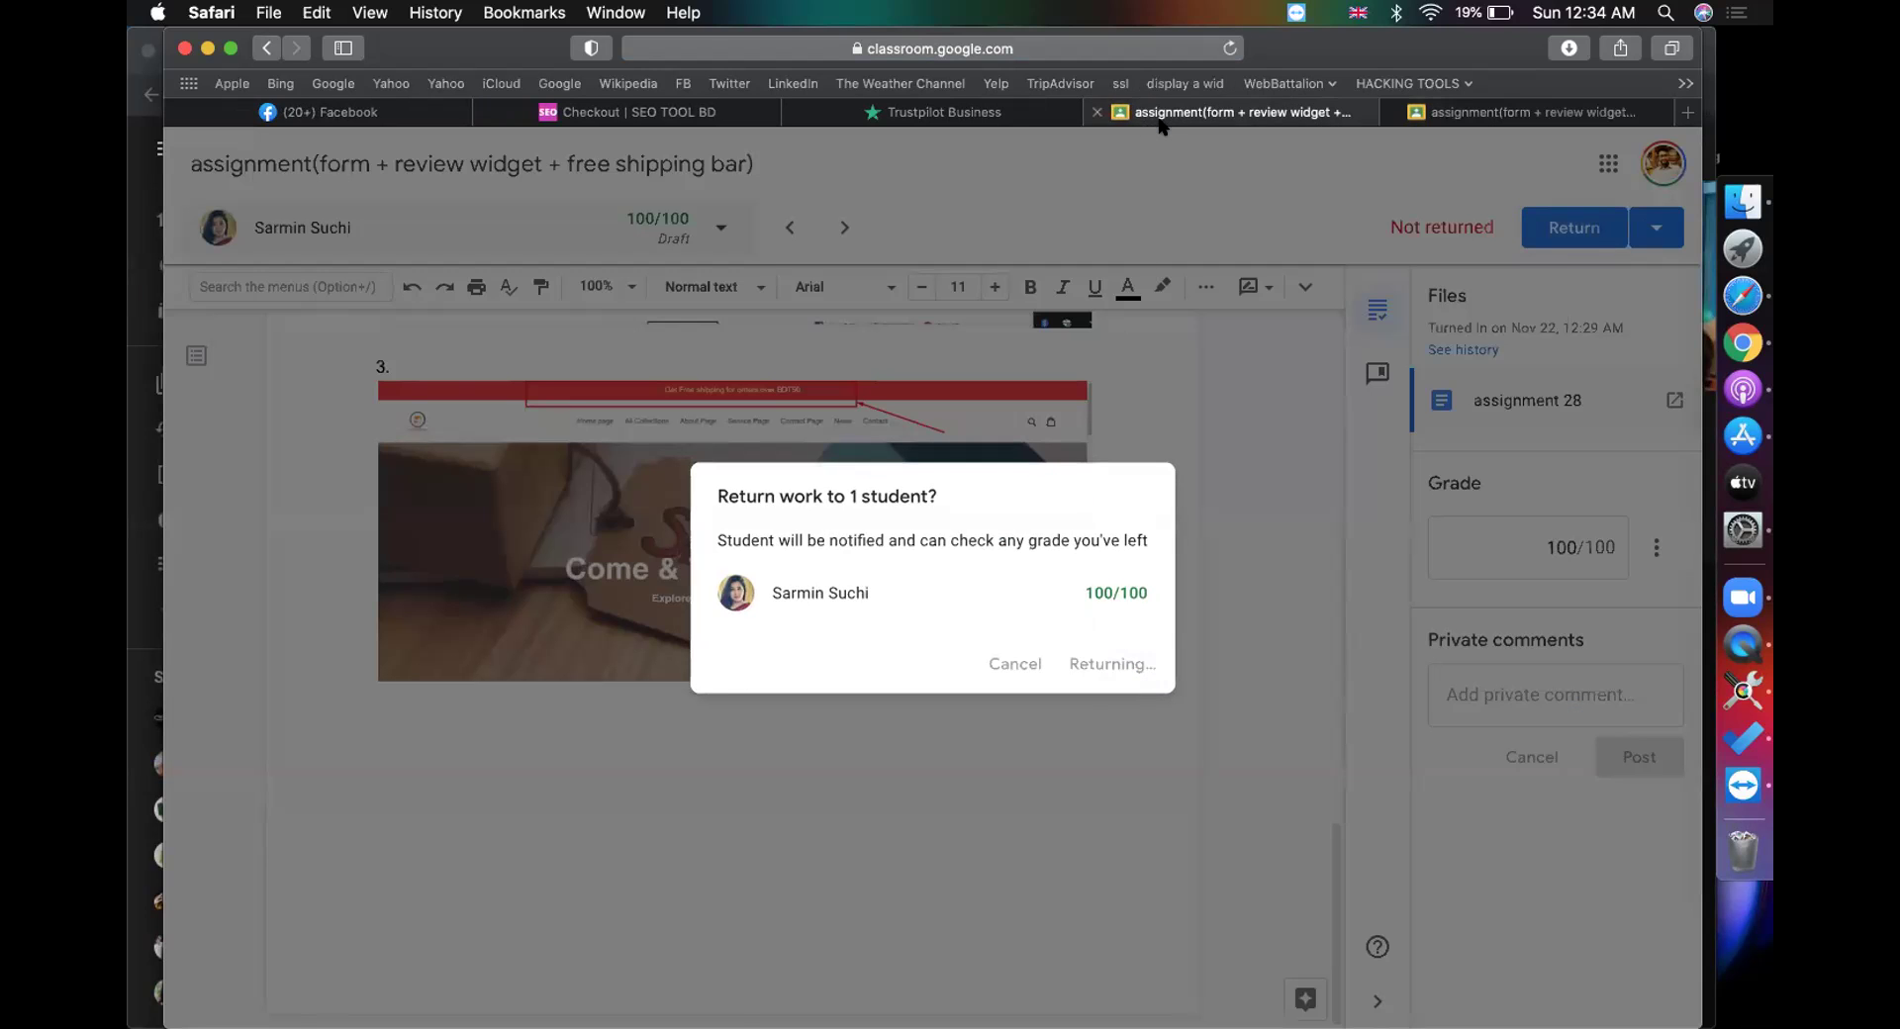
left_click(777, 649)
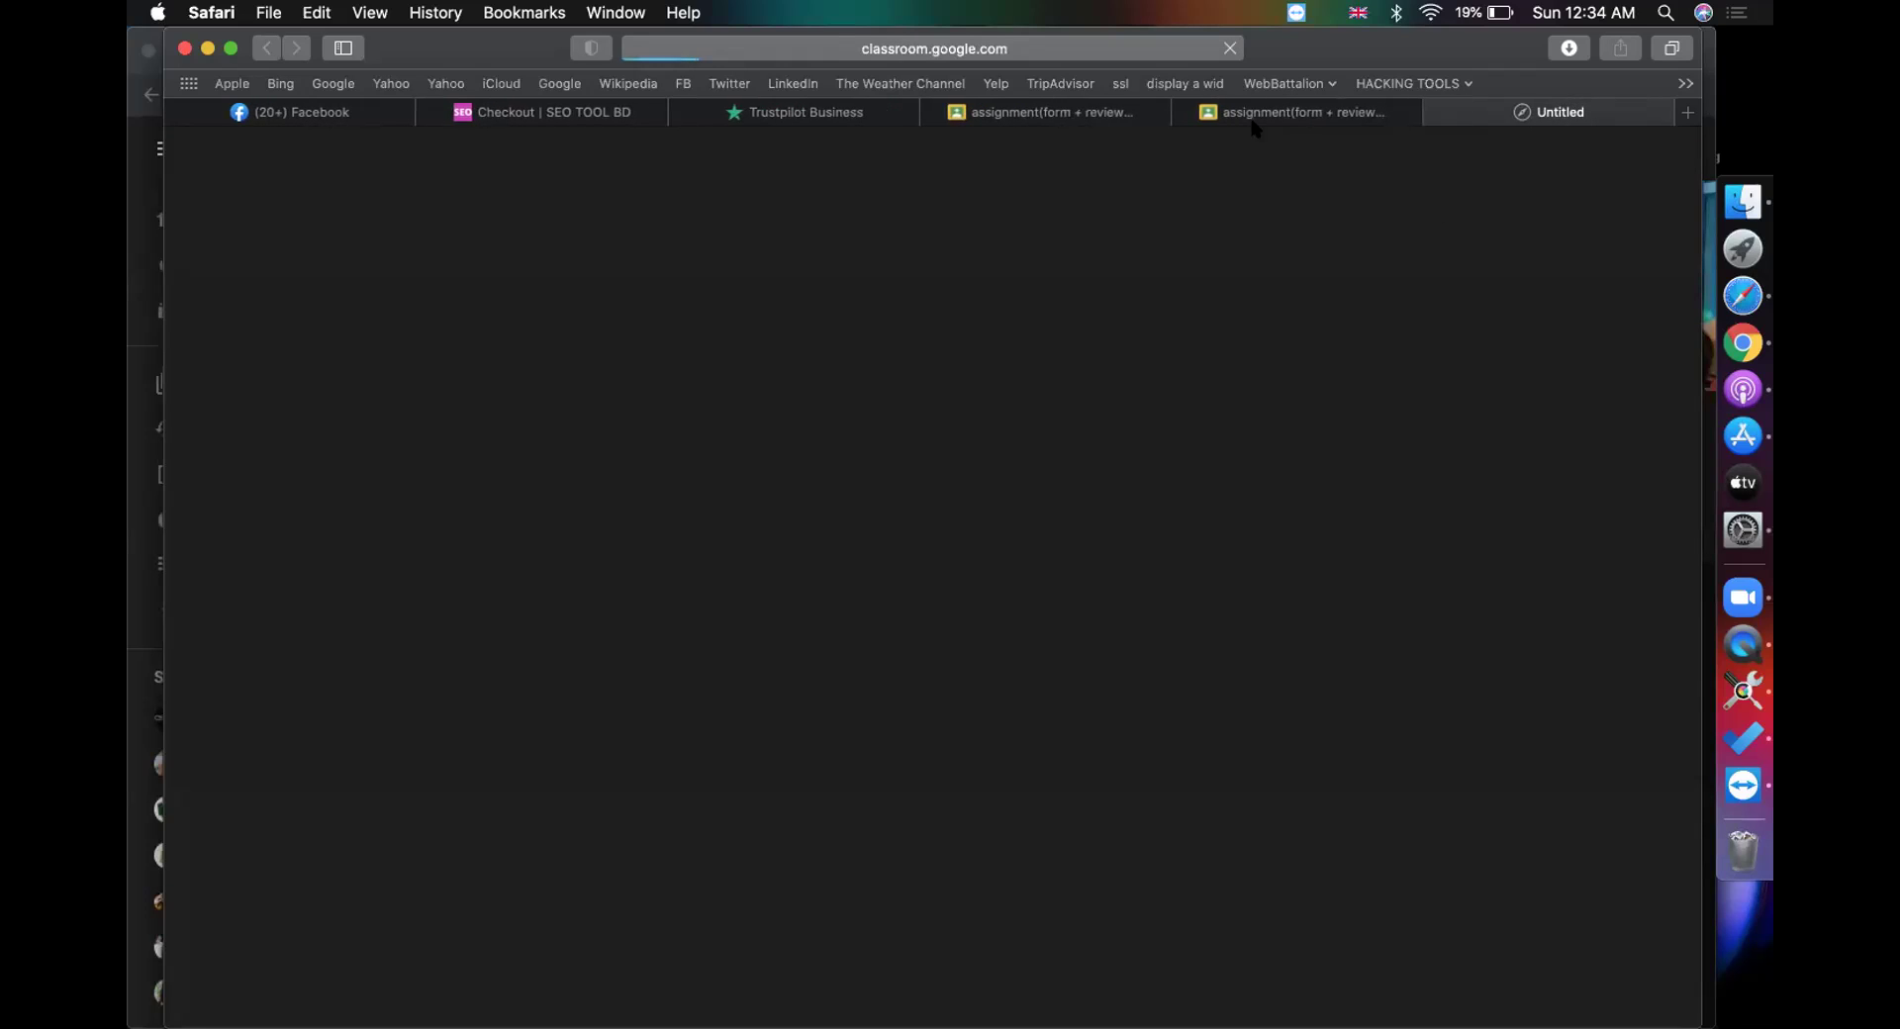
Step: Close the duplicate fifth tab so the next student's submission loads
left_click(1184, 112)
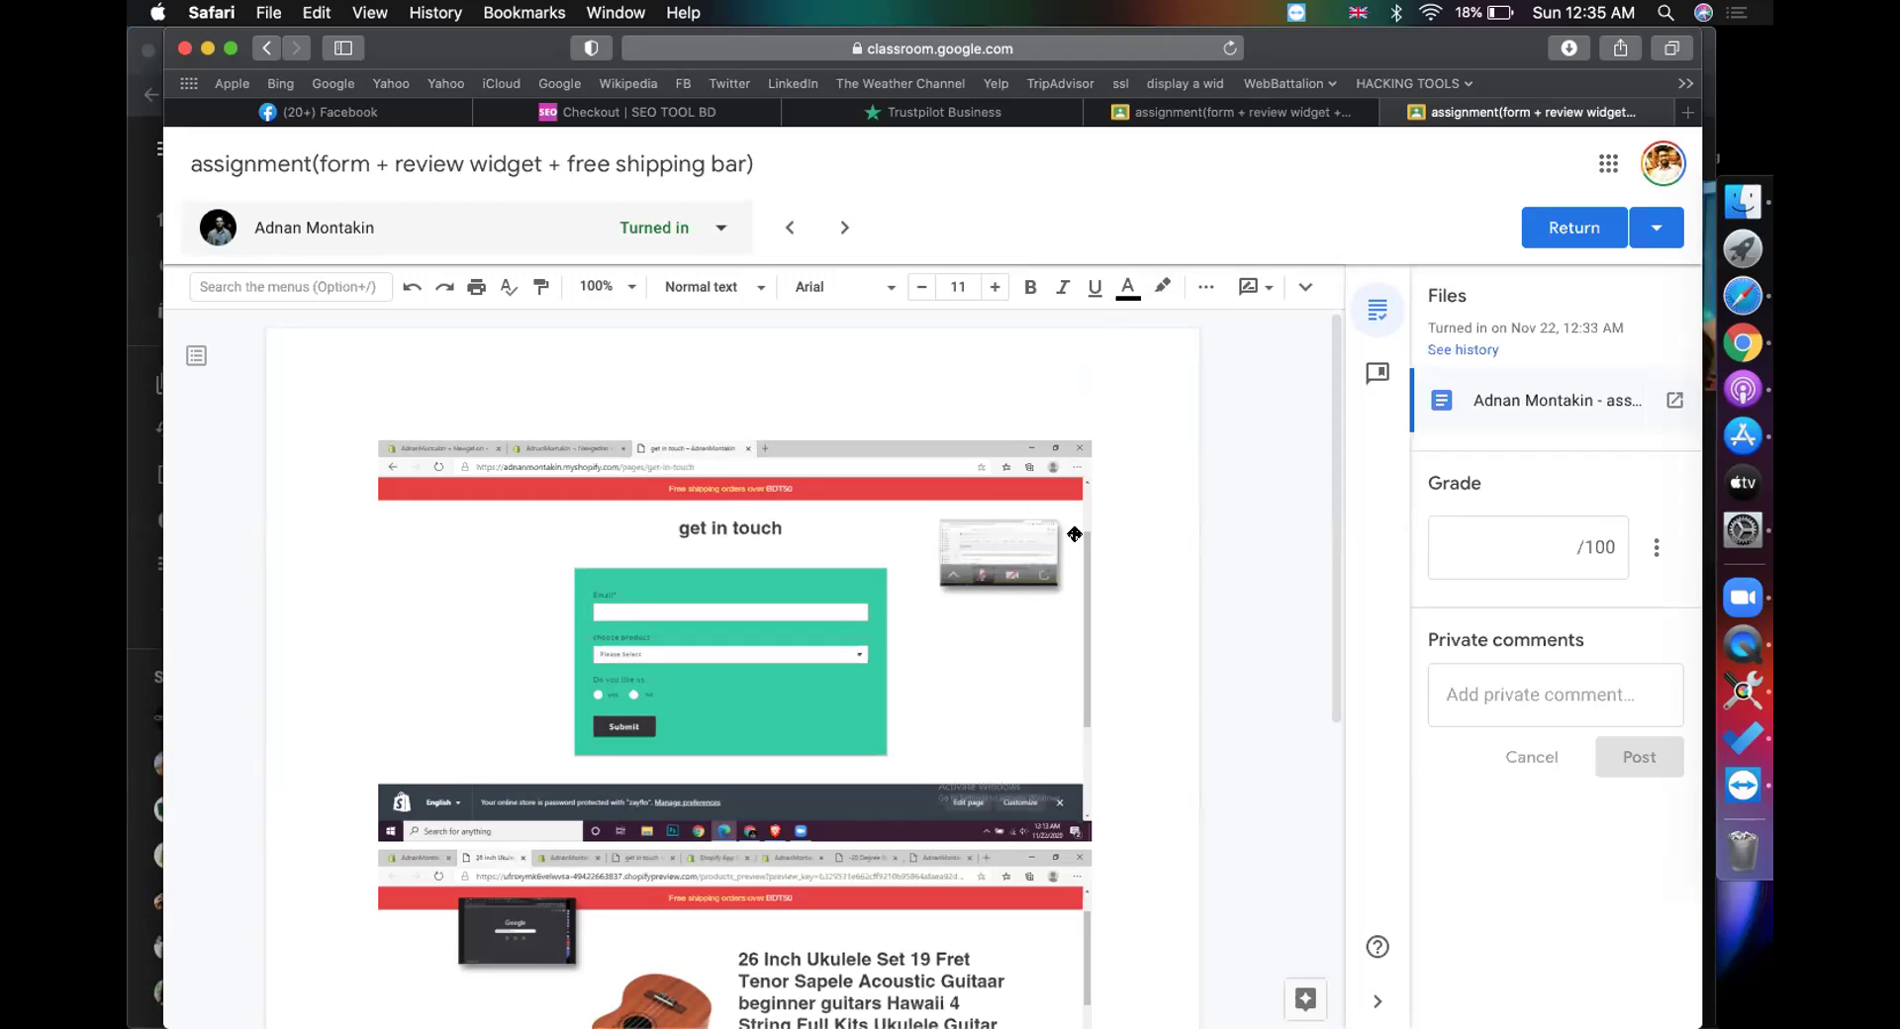
Step: Inspect the screenshots in the student's submitted document
left_click(904, 562)
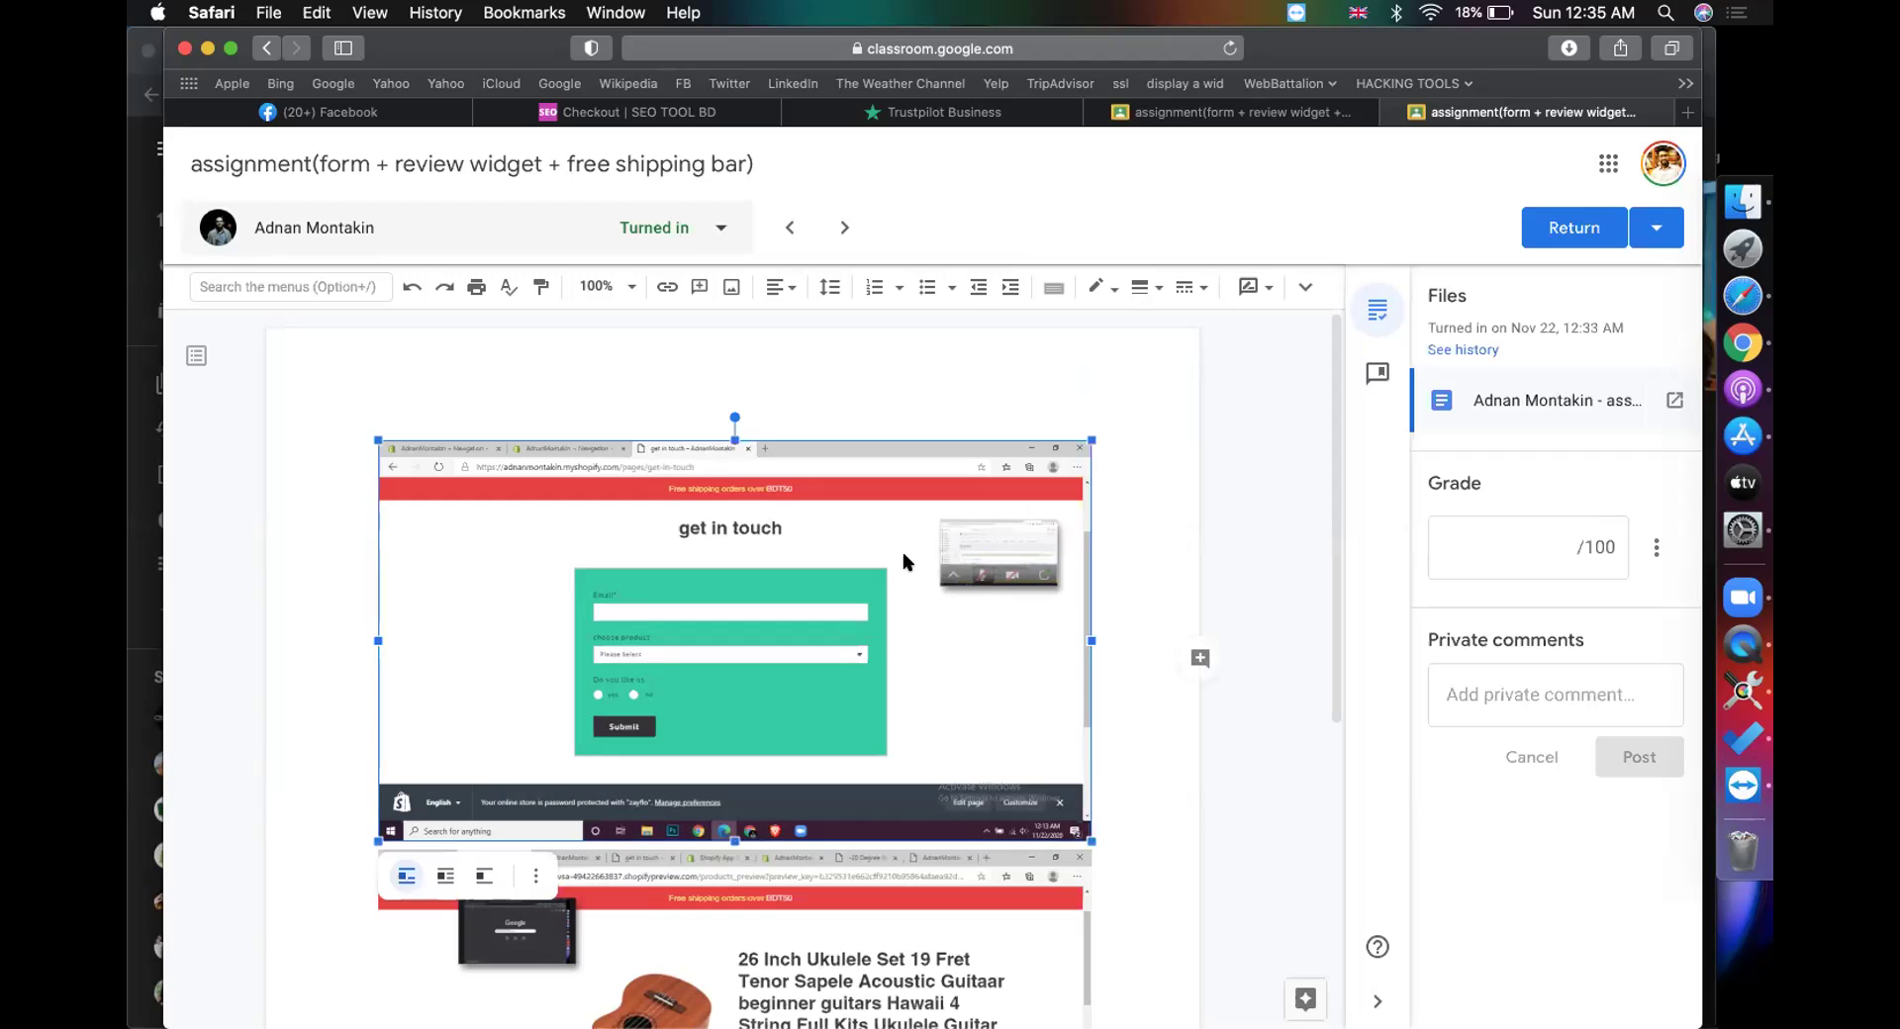
right_click(1220, 483)
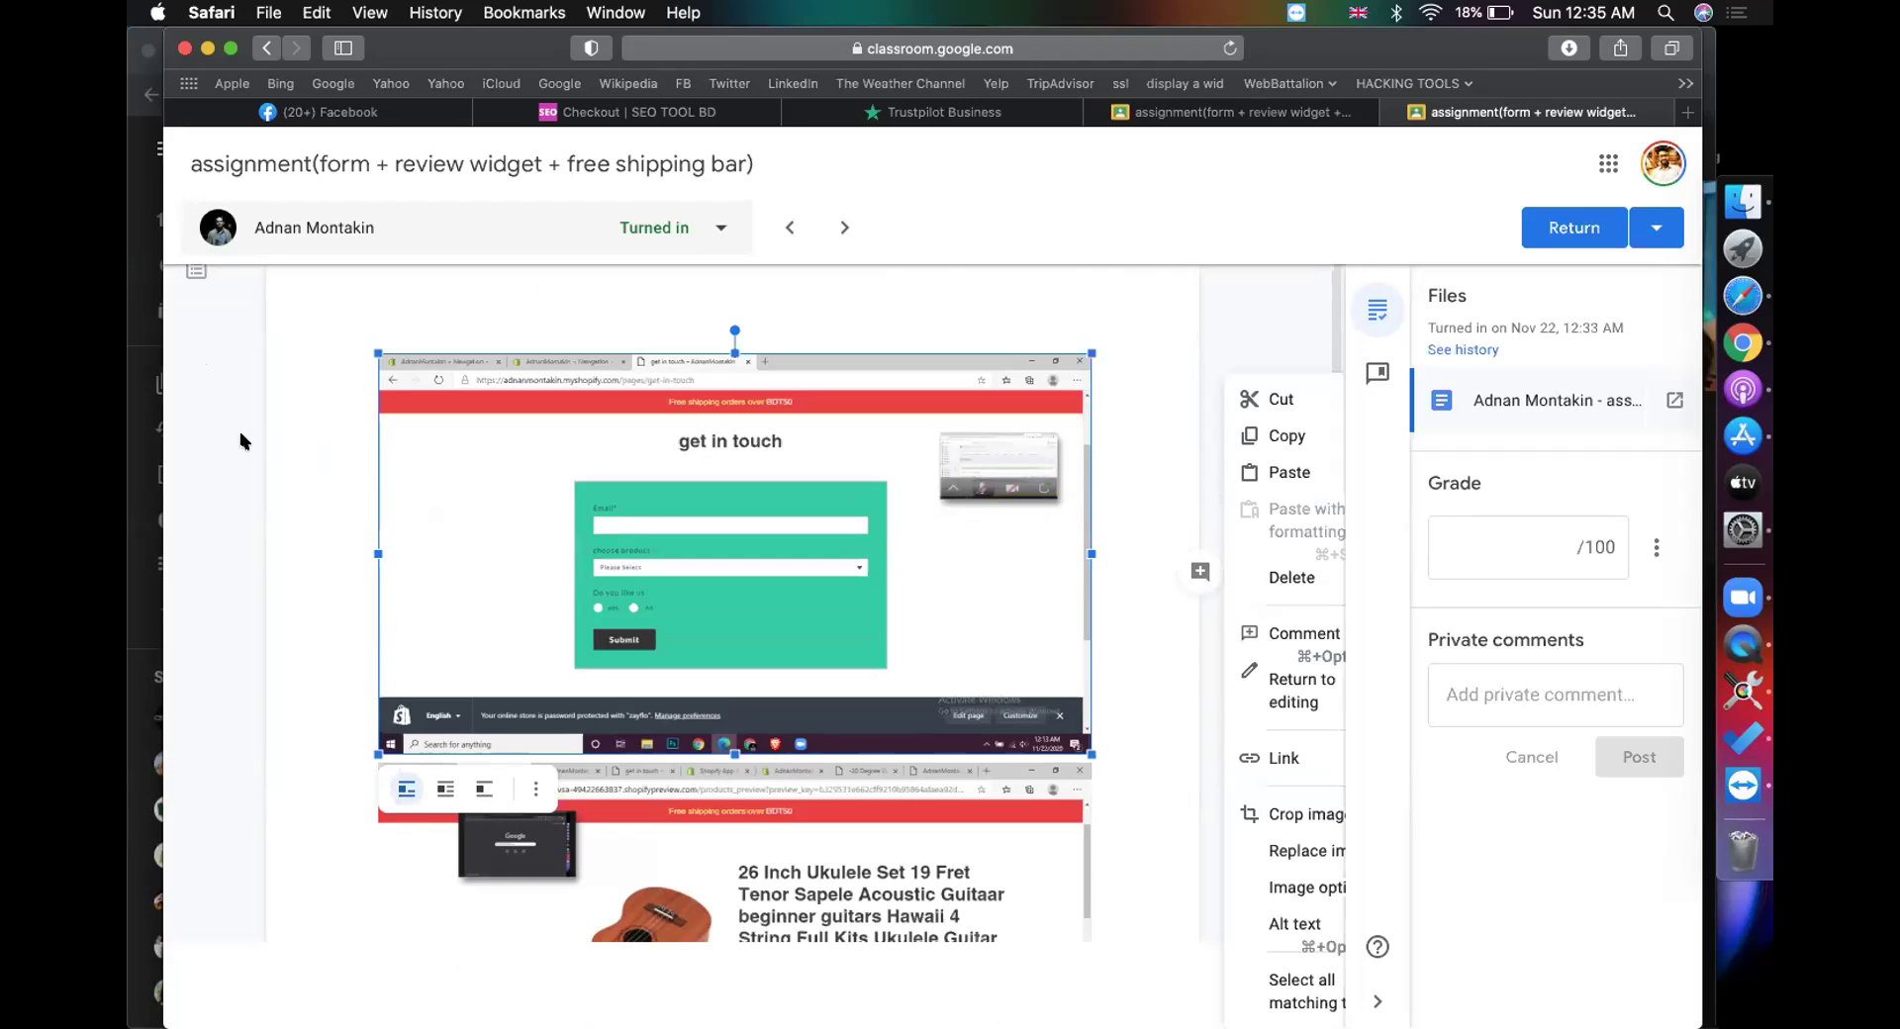
left_click(245, 441)
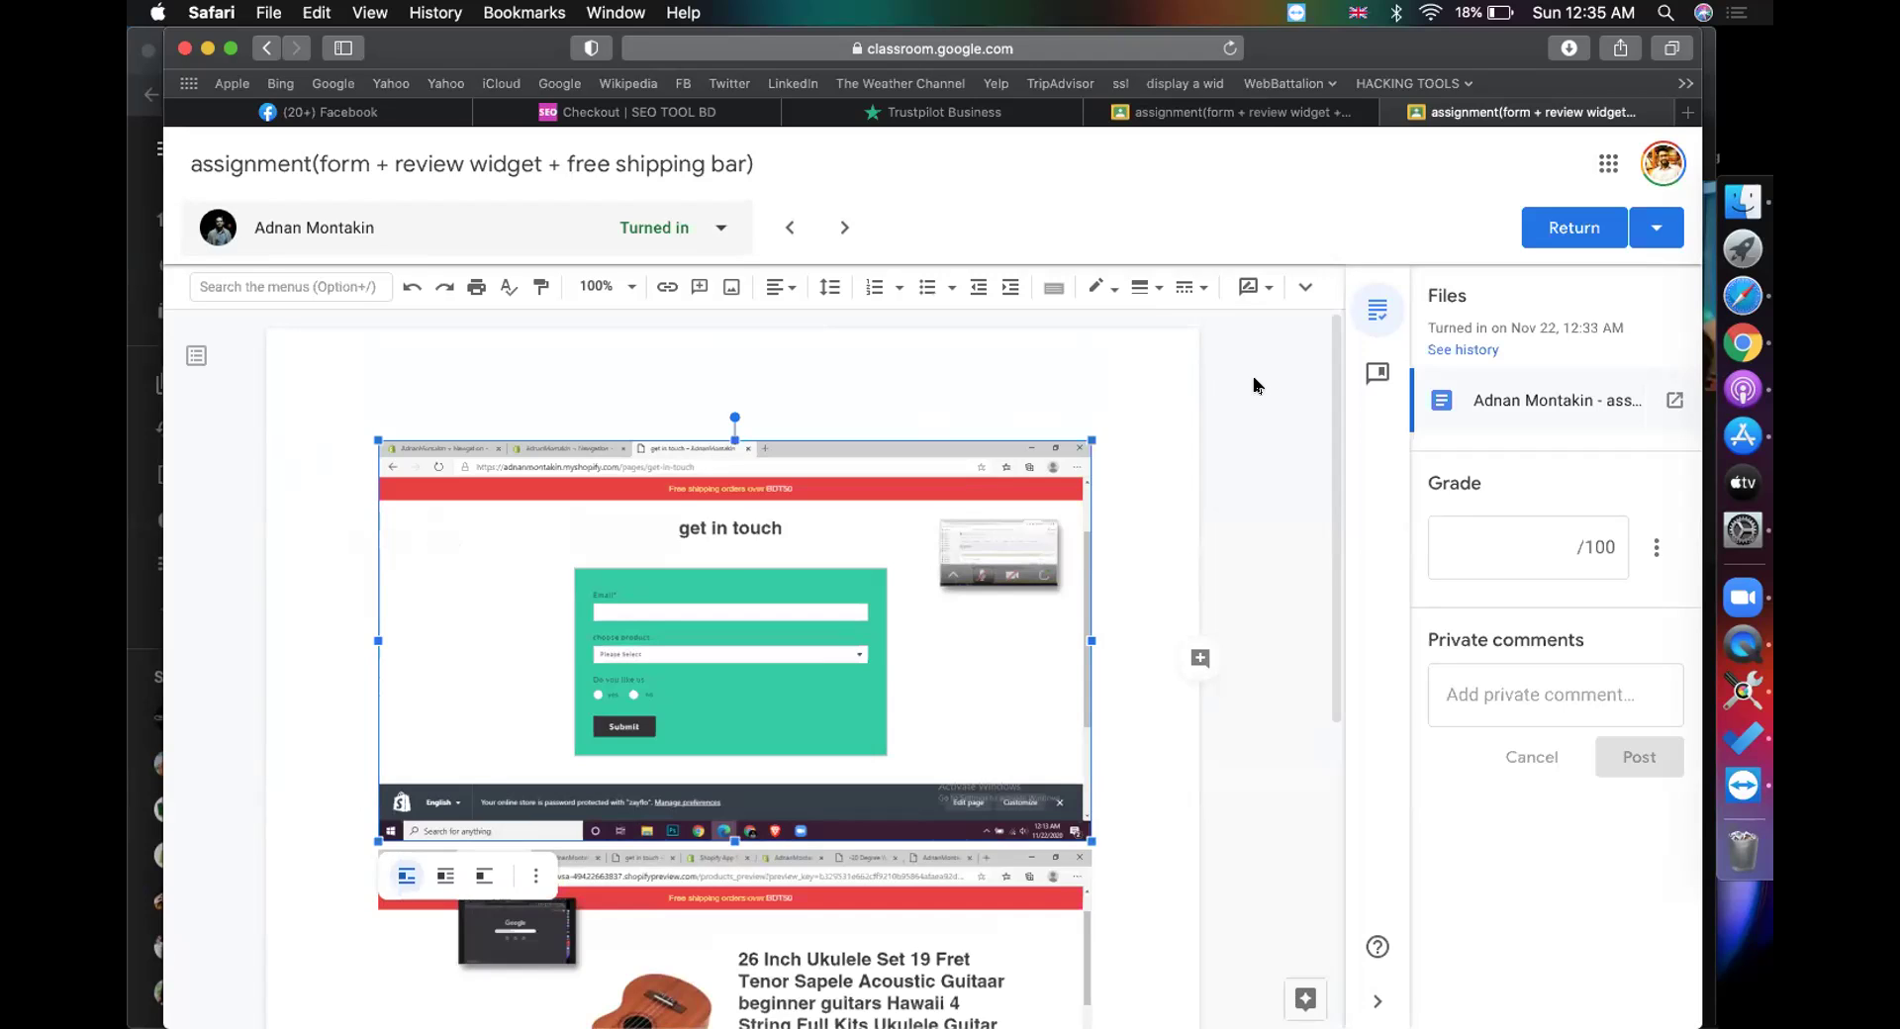
scroll(959, 365, "down", 4)
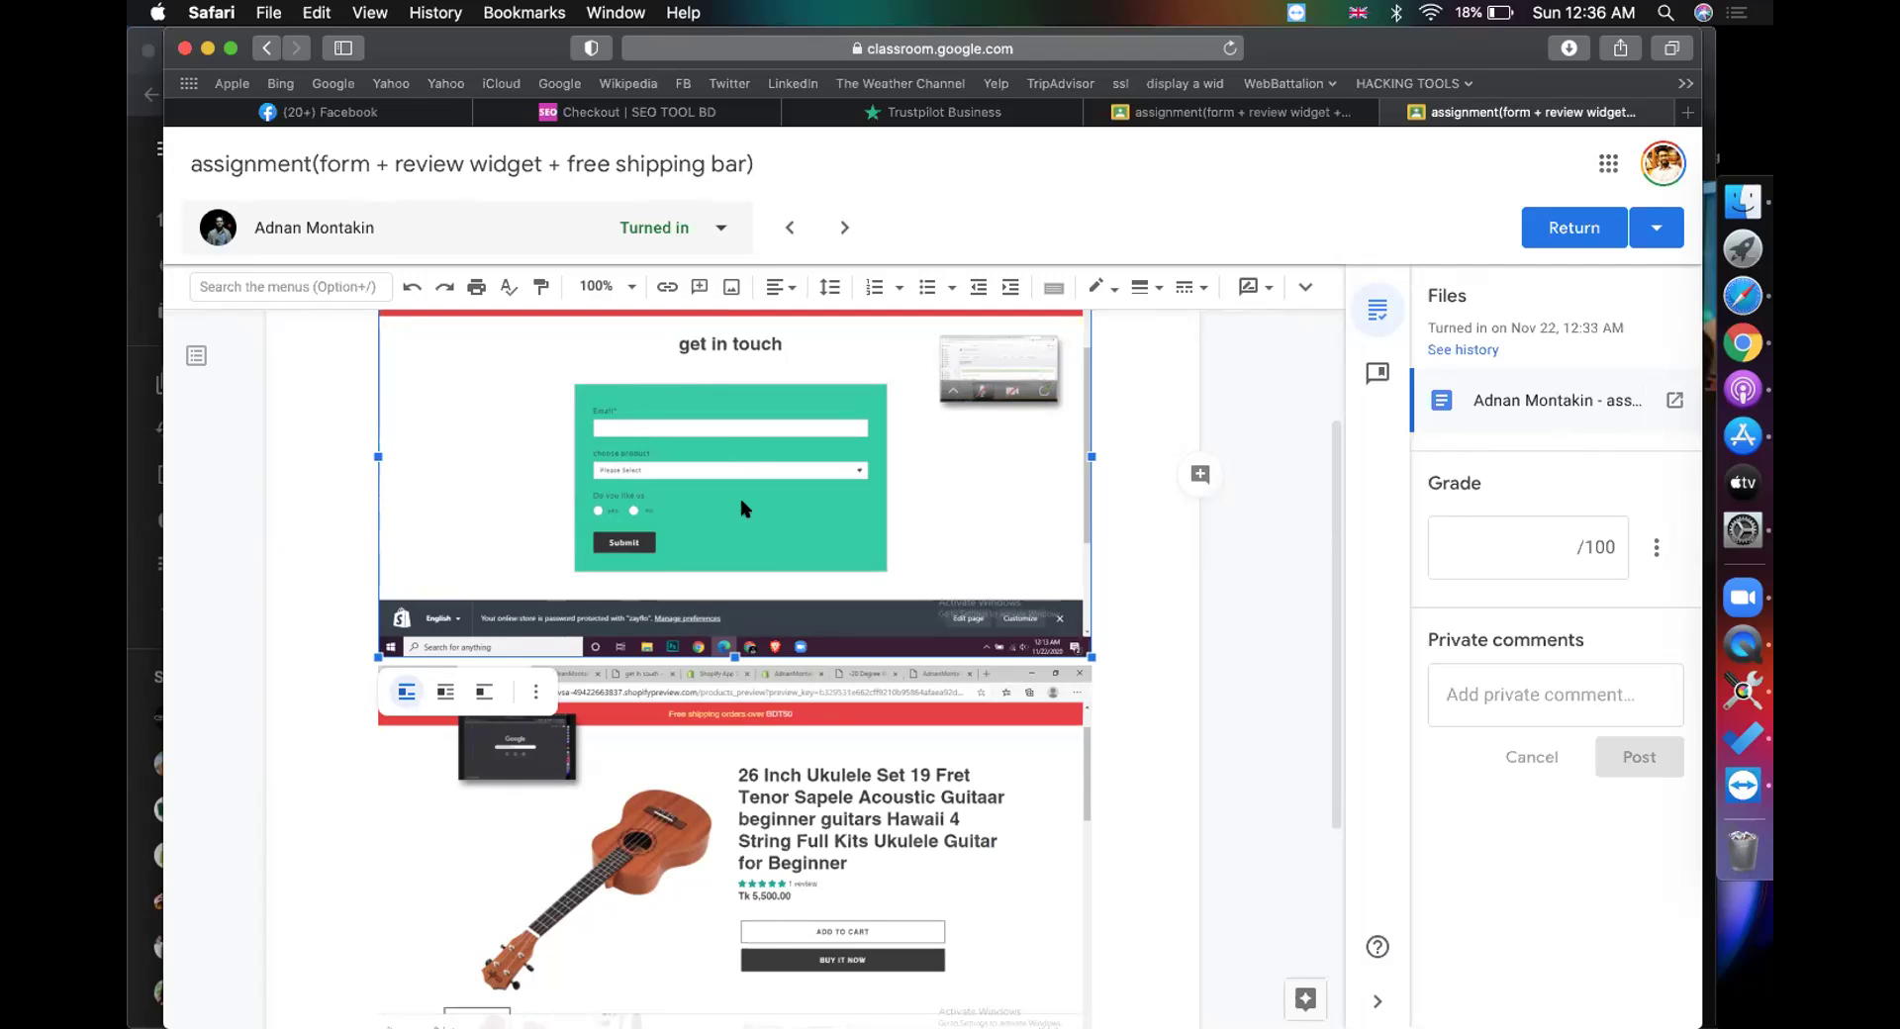
scroll(745, 507, "up", 1)
scroll(630, 485, "down", 1)
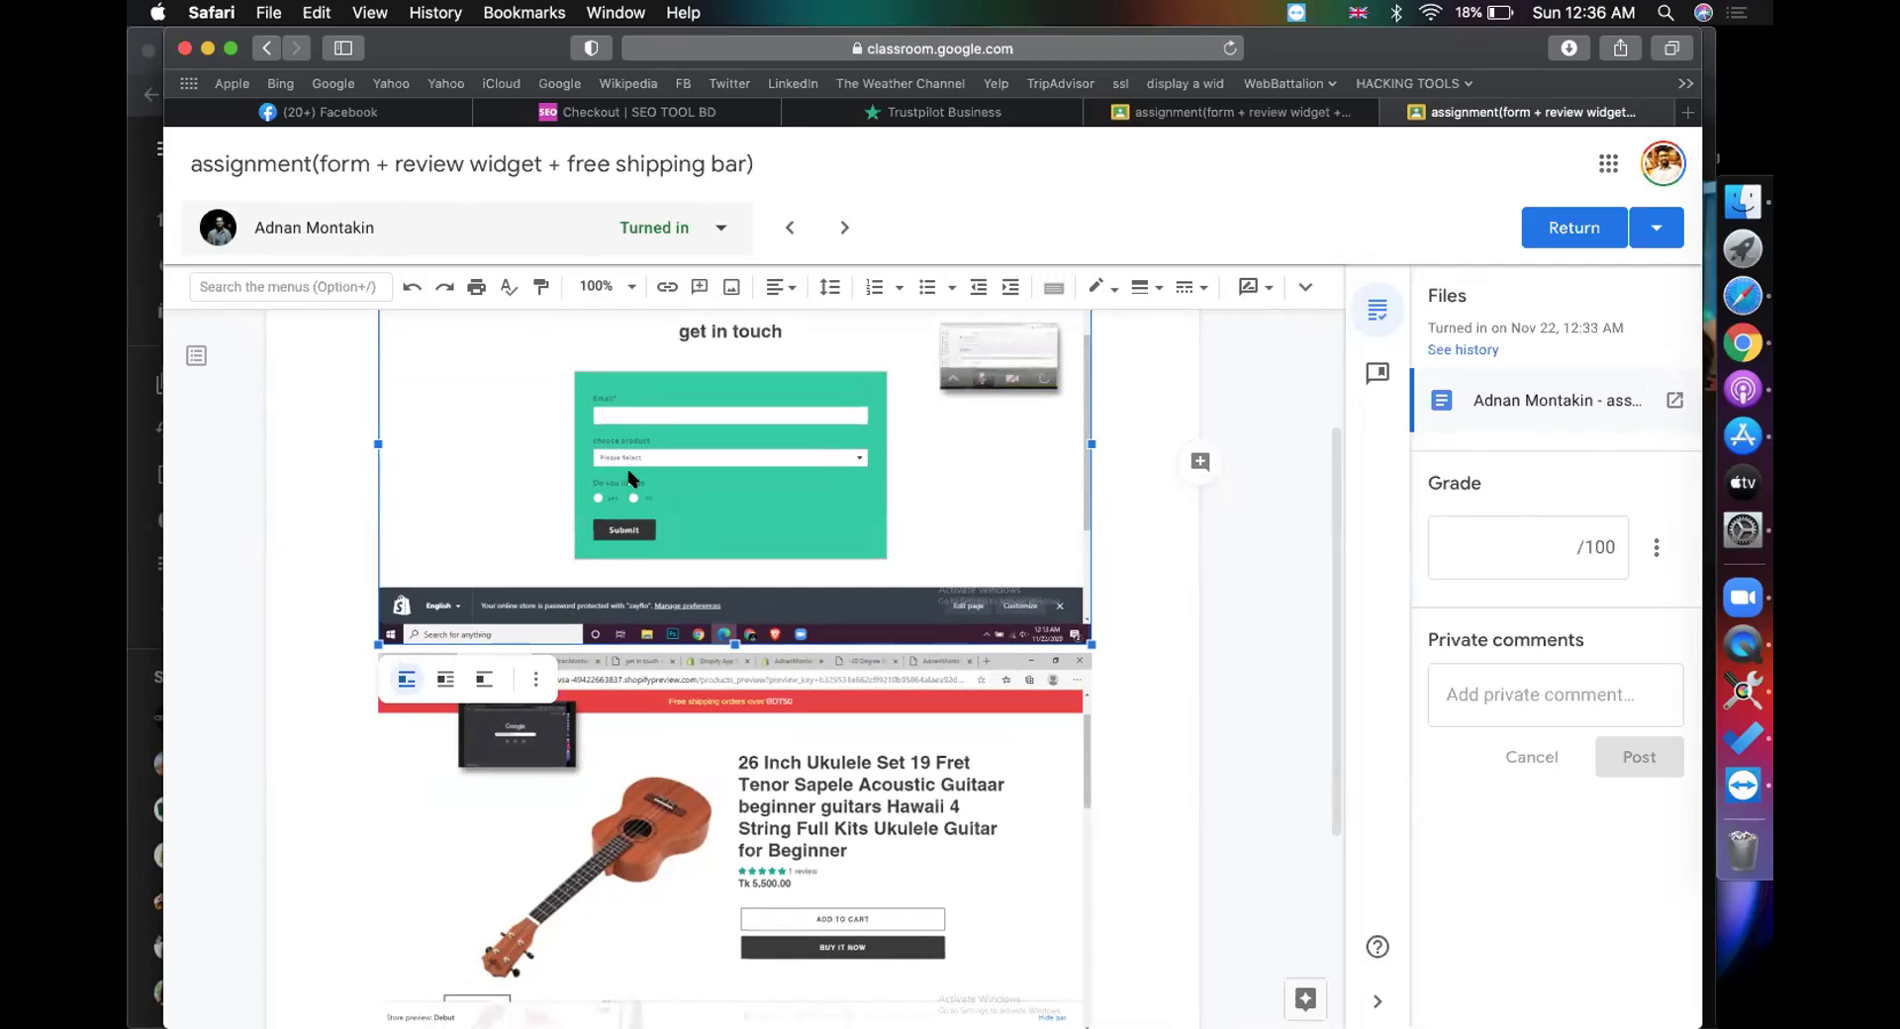
scroll(633, 452, "down", 5)
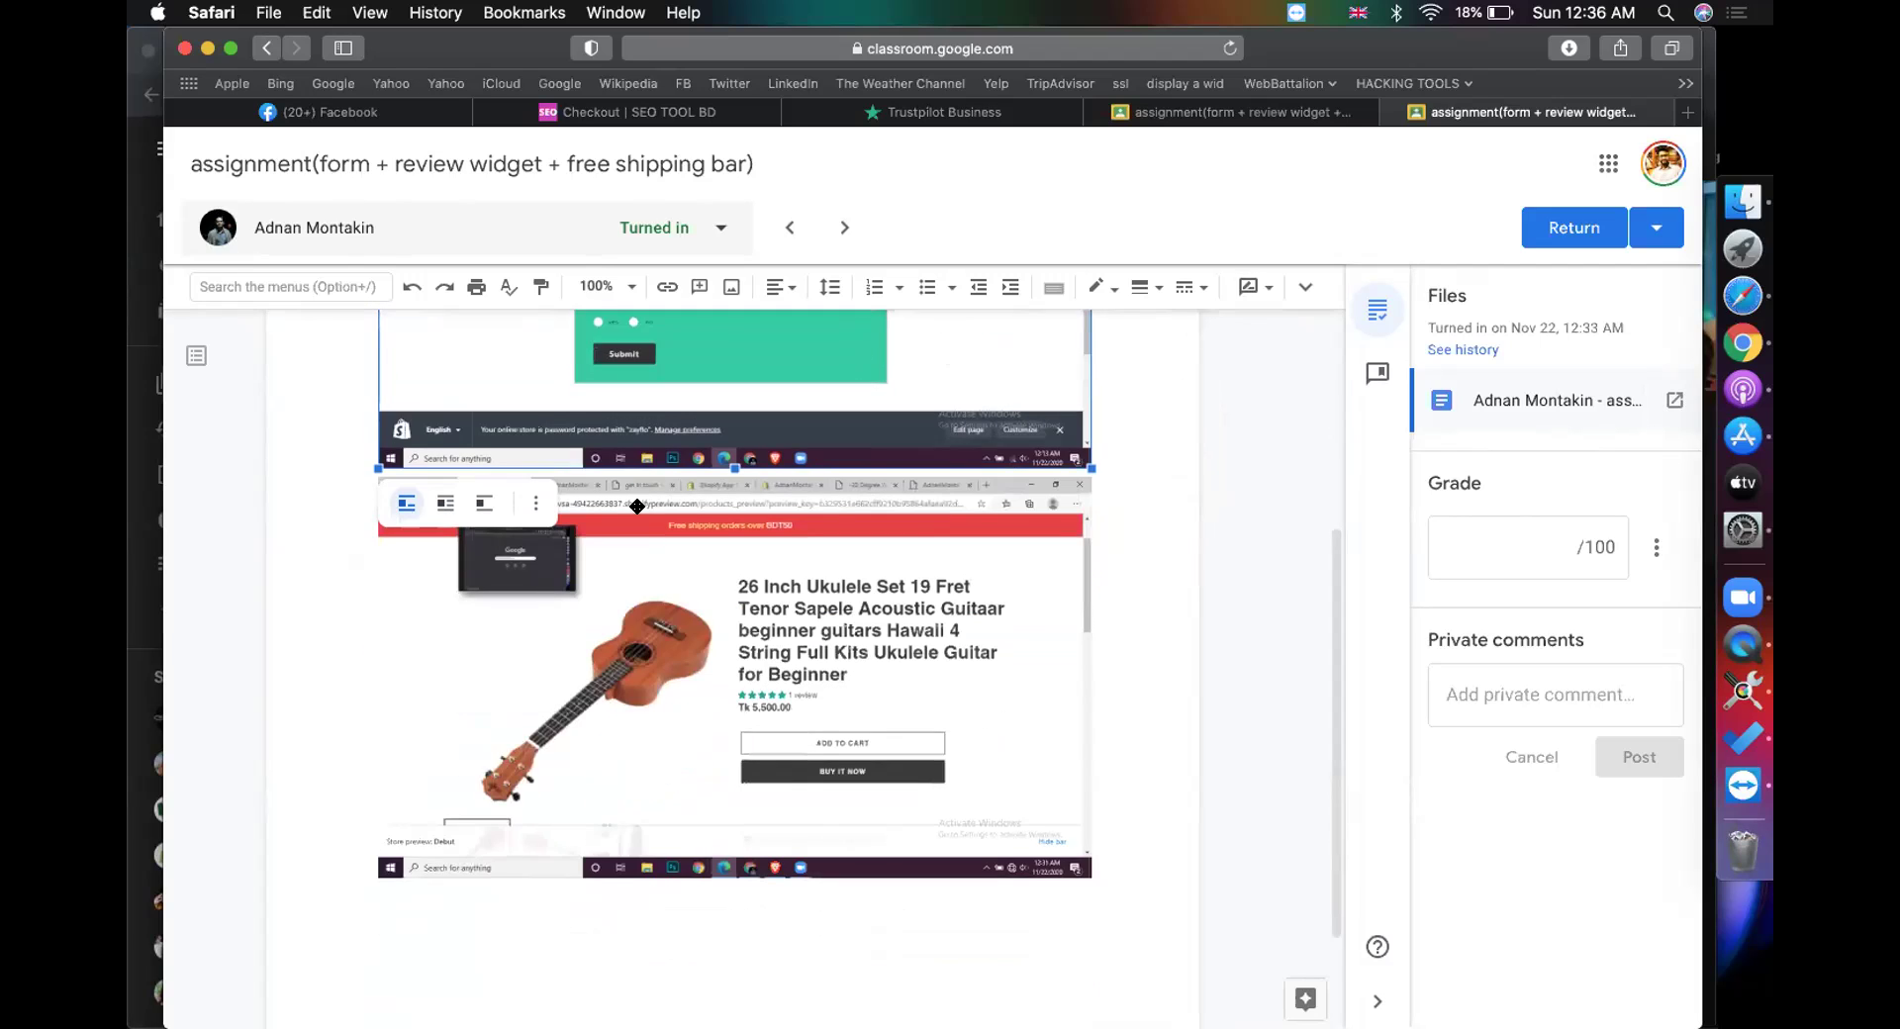
scroll(693, 514, "up", 8)
scroll(792, 535, "down", 8)
scroll(853, 552, "up", 8)
scroll(853, 552, "down", 6)
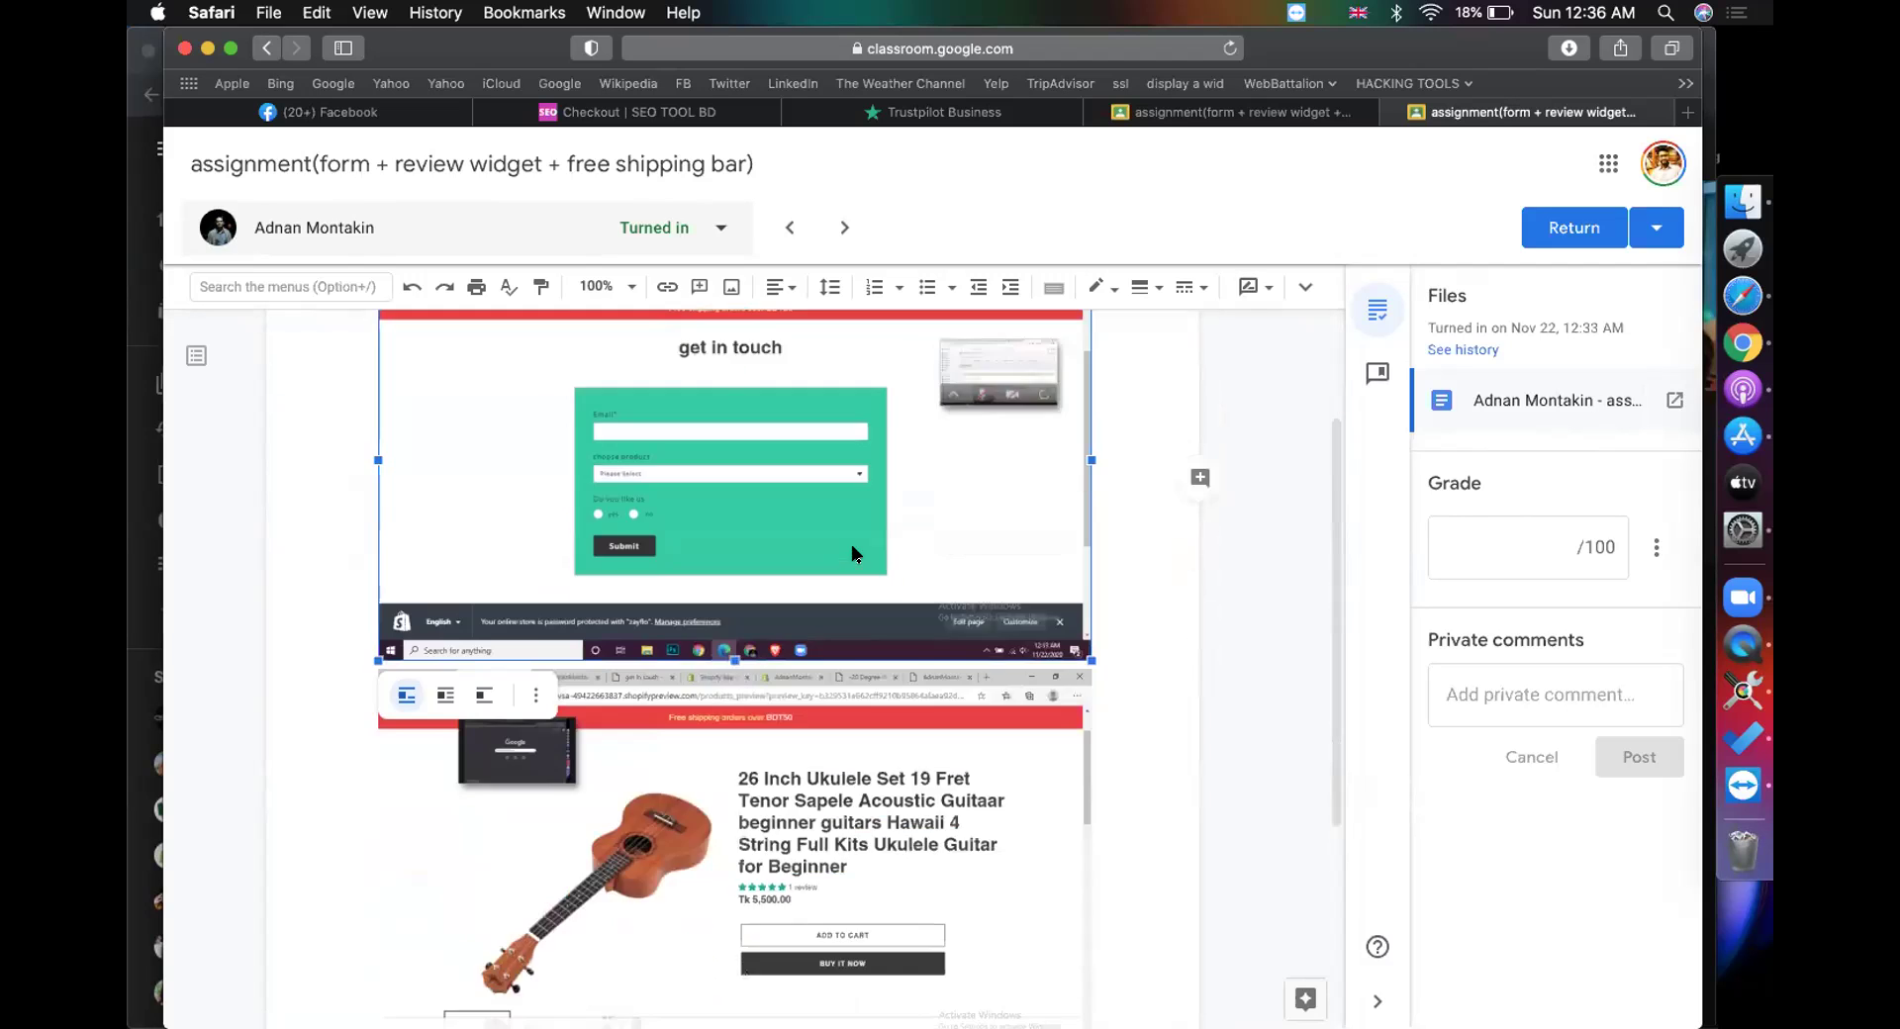
Step: Grade the submission 95 out of 100 and return it to the student
left_click(1549, 542)
type("95")
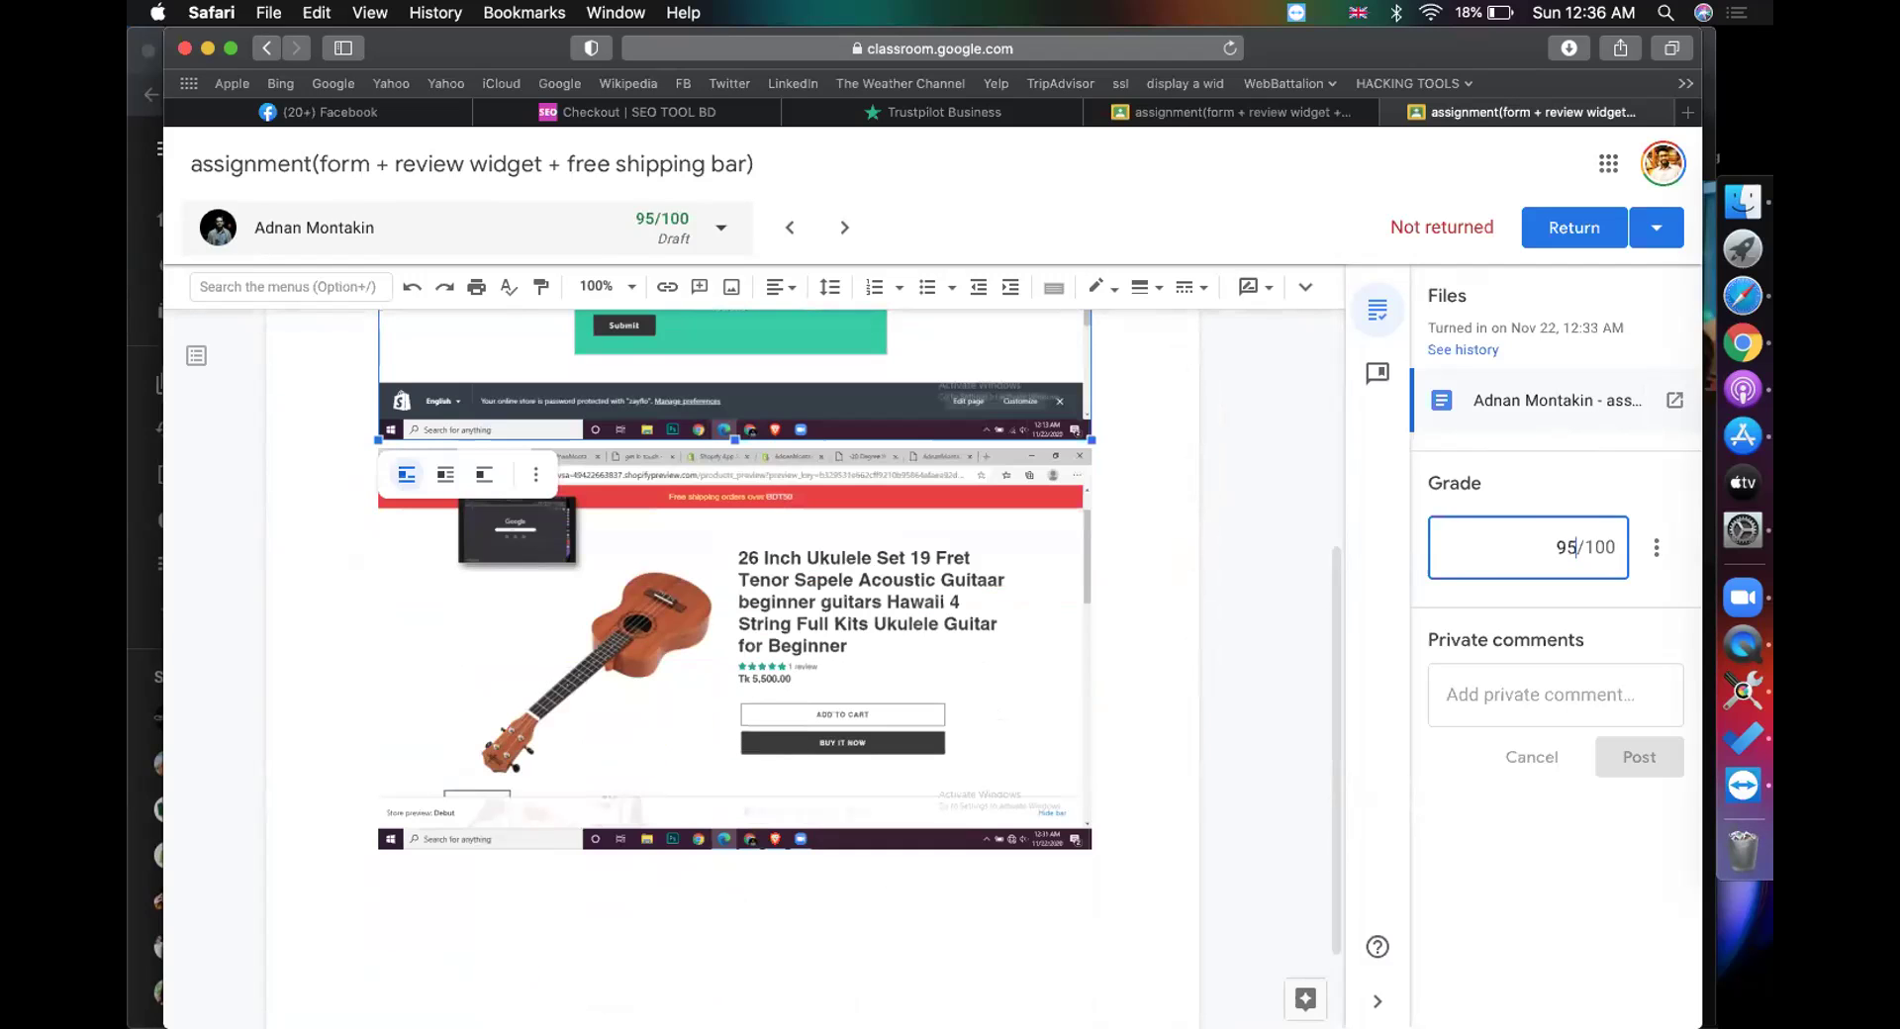
left_click(1573, 227)
left_click(1140, 661)
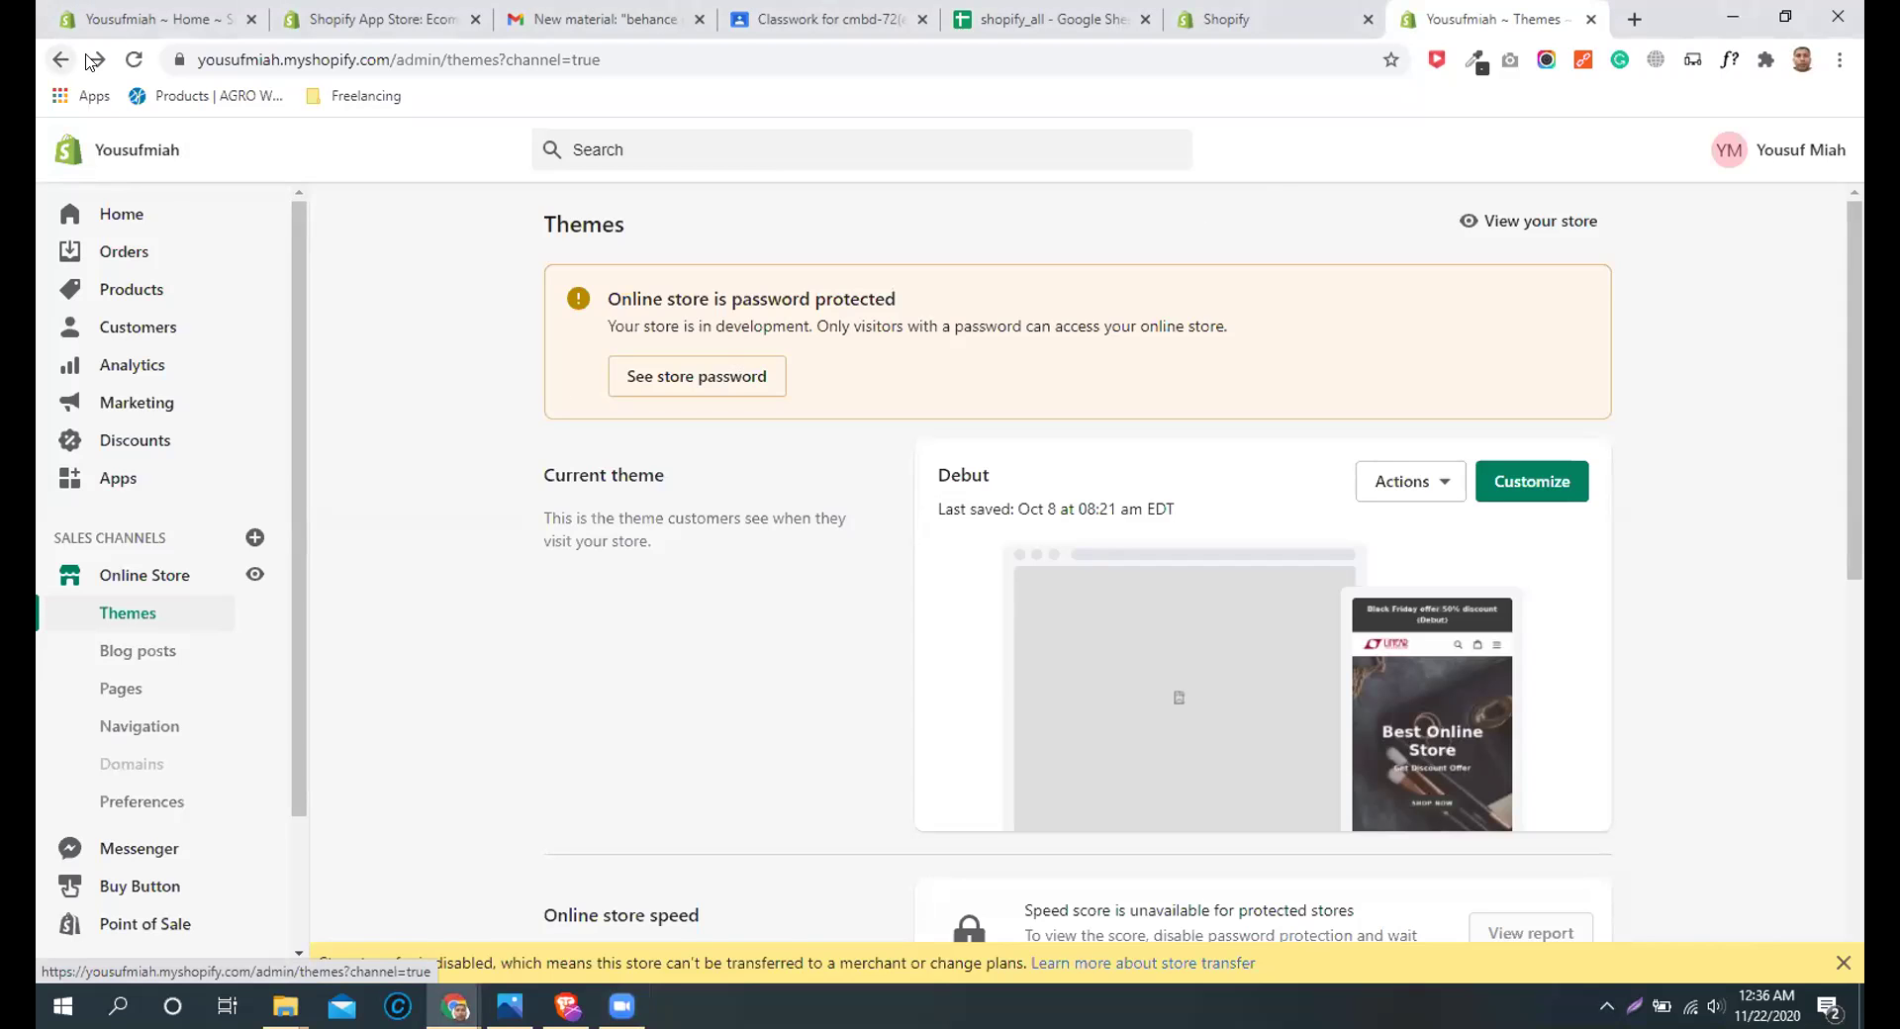
Step: Review the Free Shipping Bar dashboard, edit 'My First Free Shipping Bar', then go to Online Store
left_click(1227, 20)
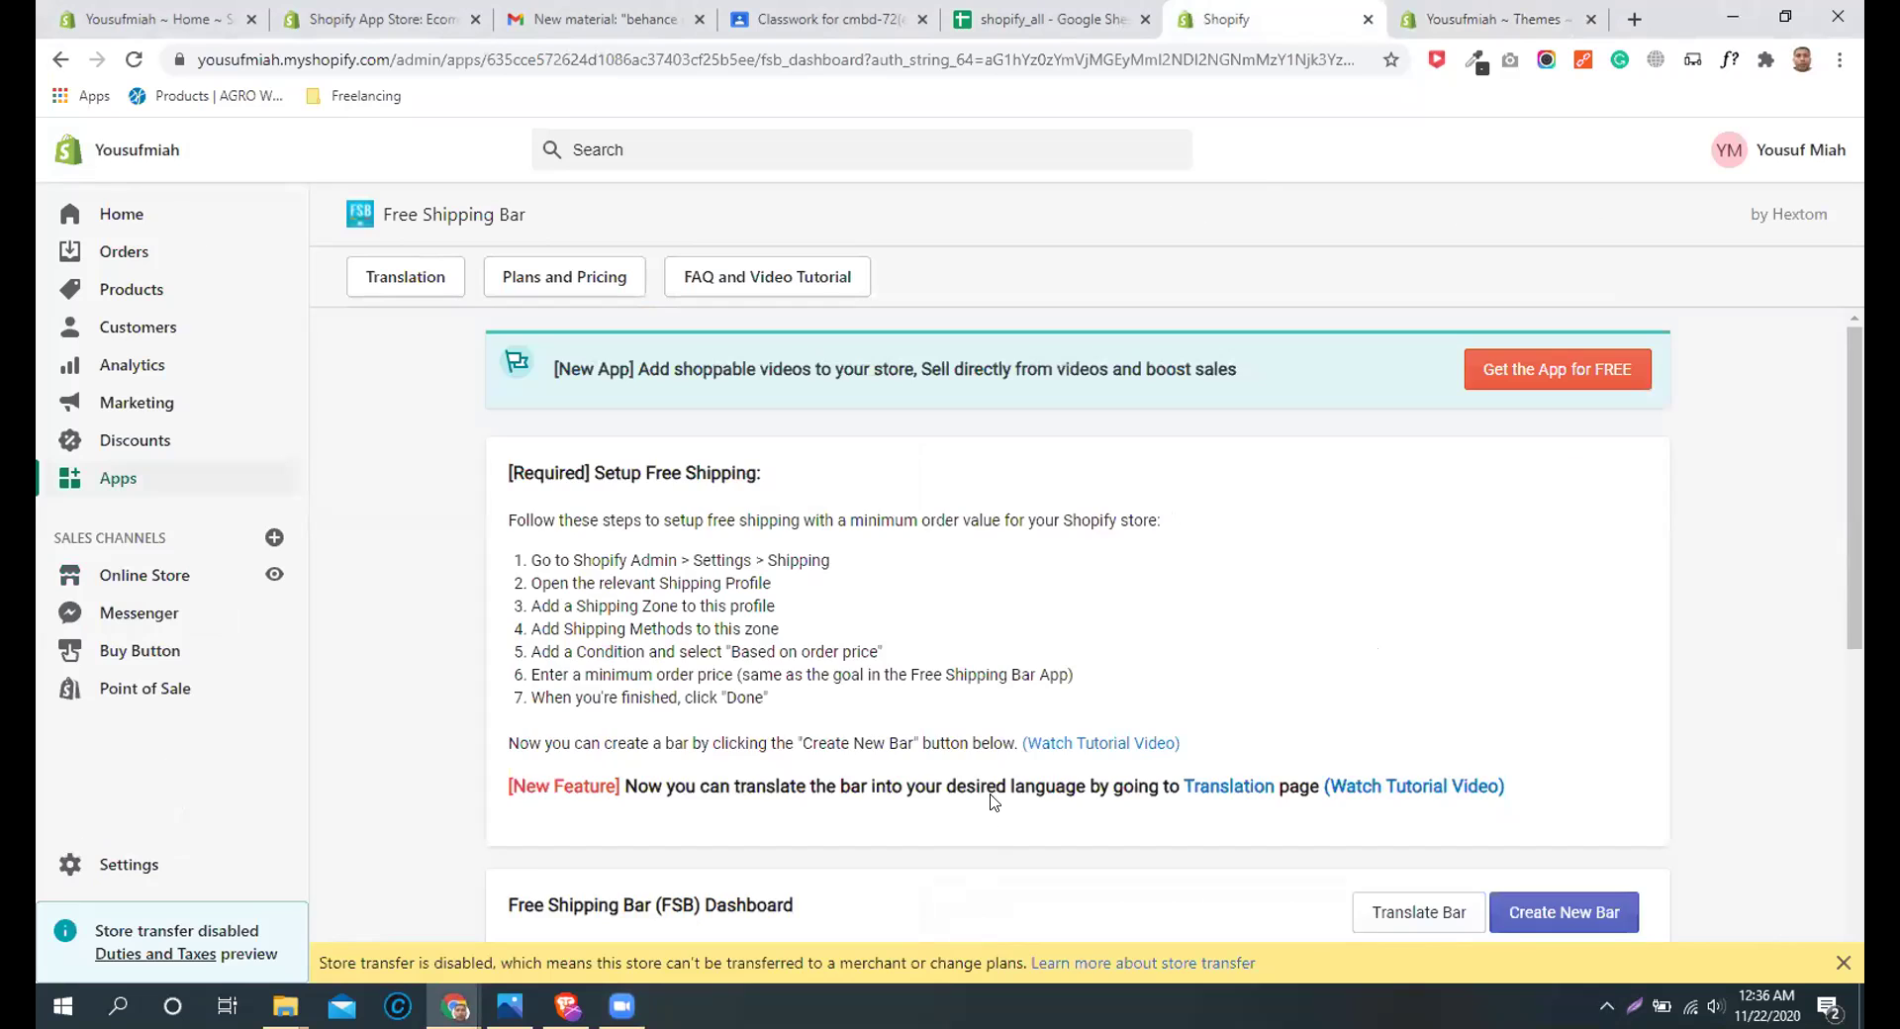
scroll(993, 799, "down", 2)
scroll(994, 799, "down", 4)
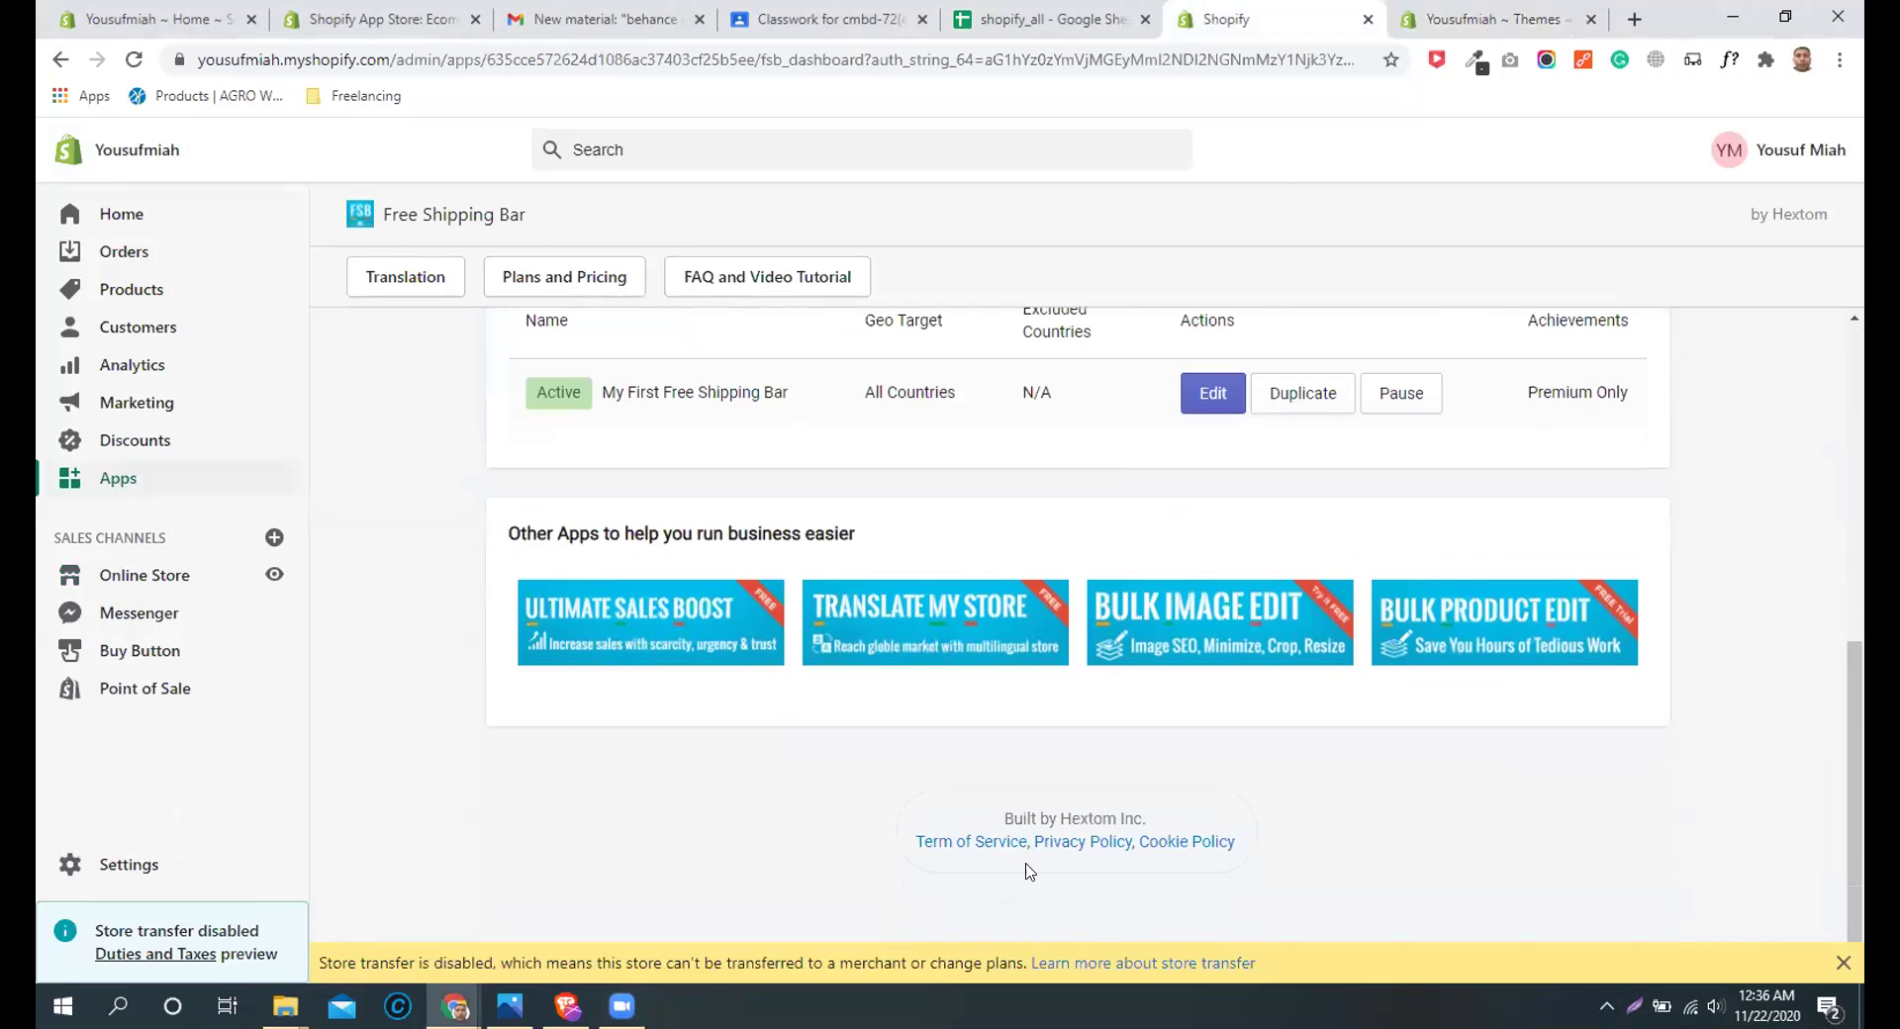
scroll(1329, 802, "up", 7)
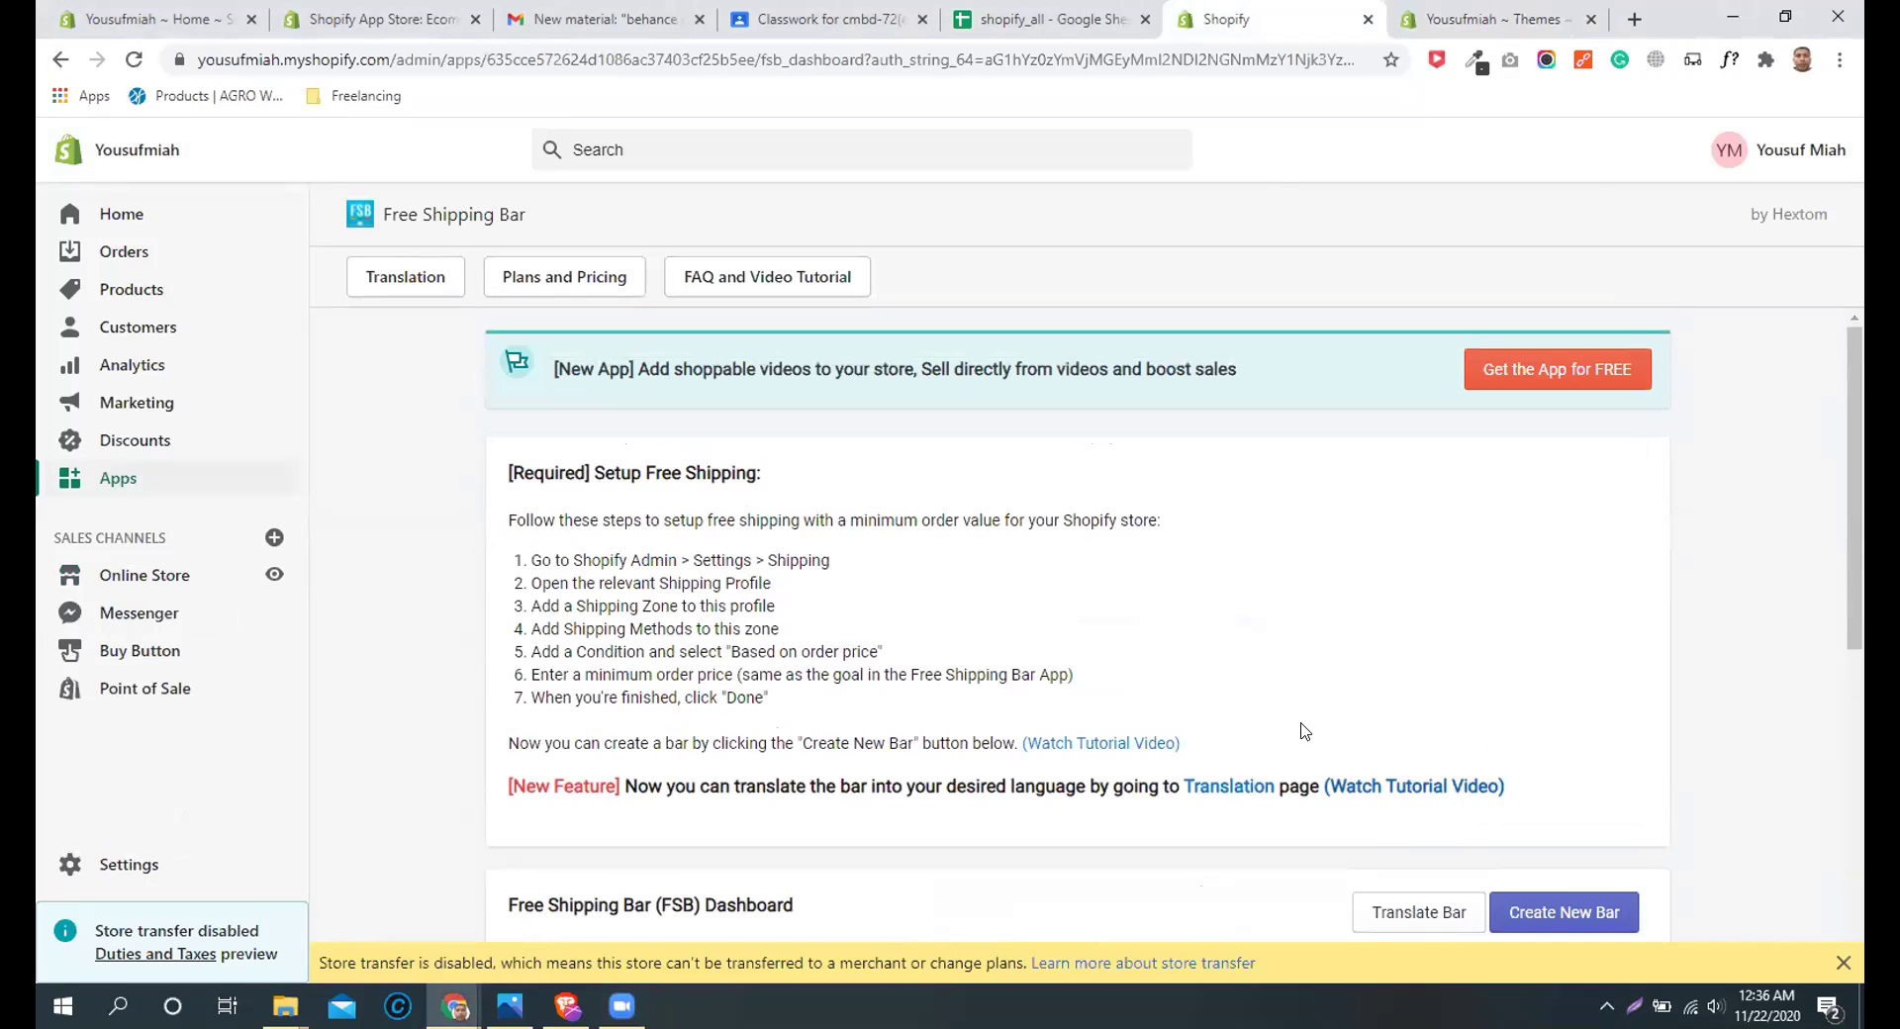
scroll(1301, 712, "down", 4)
scroll(1290, 740, "down", 3)
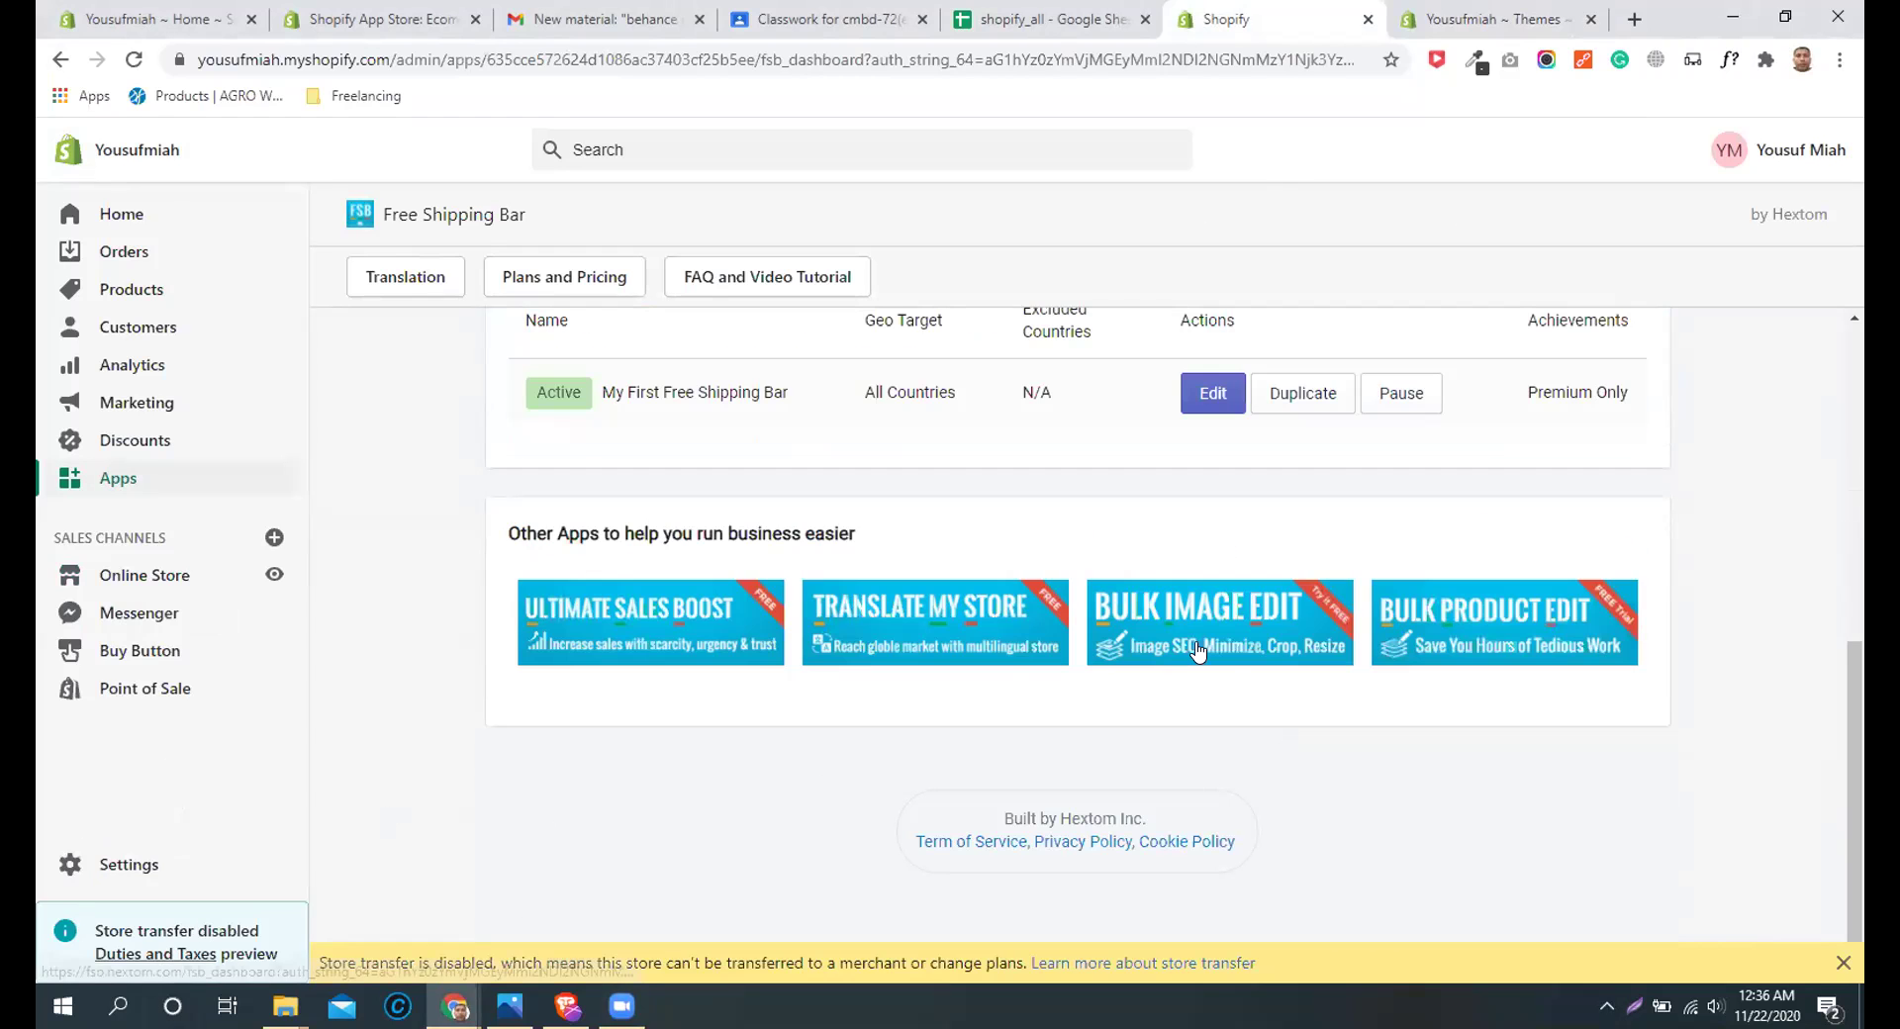
scroll(1242, 712, "up", 3)
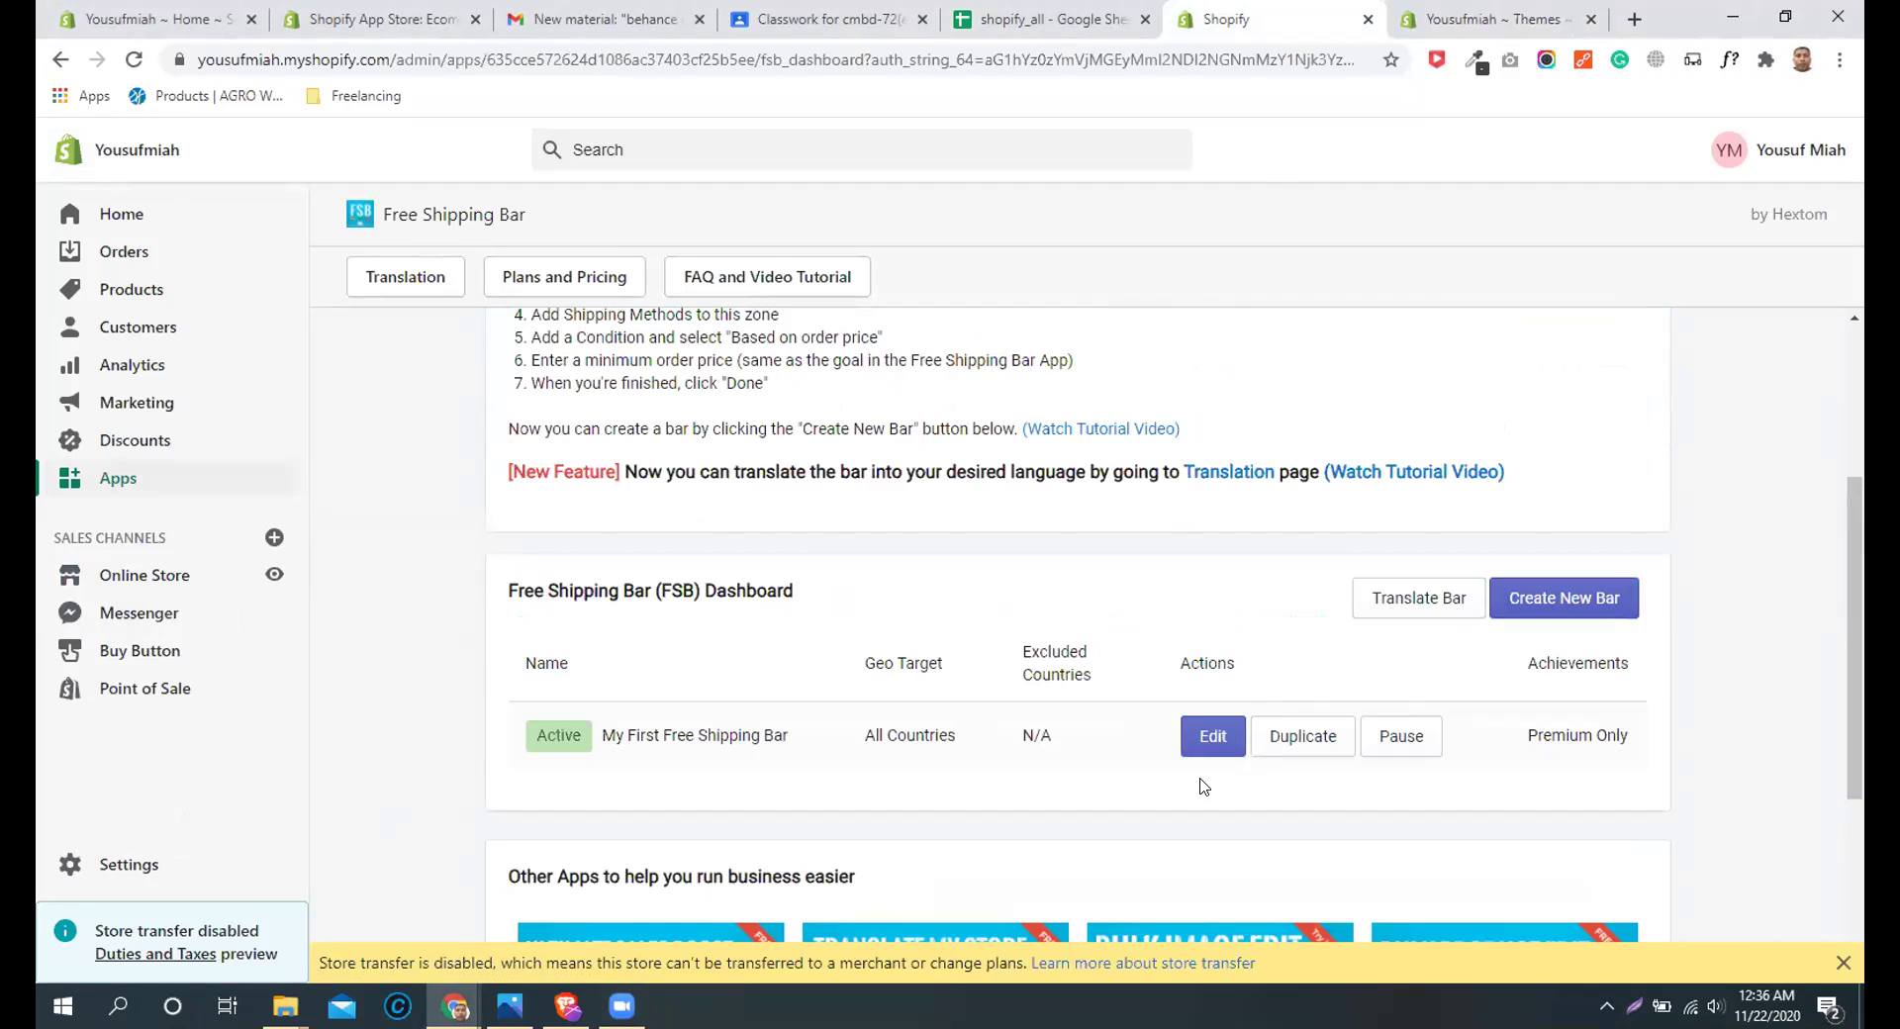
left_click(1206, 742)
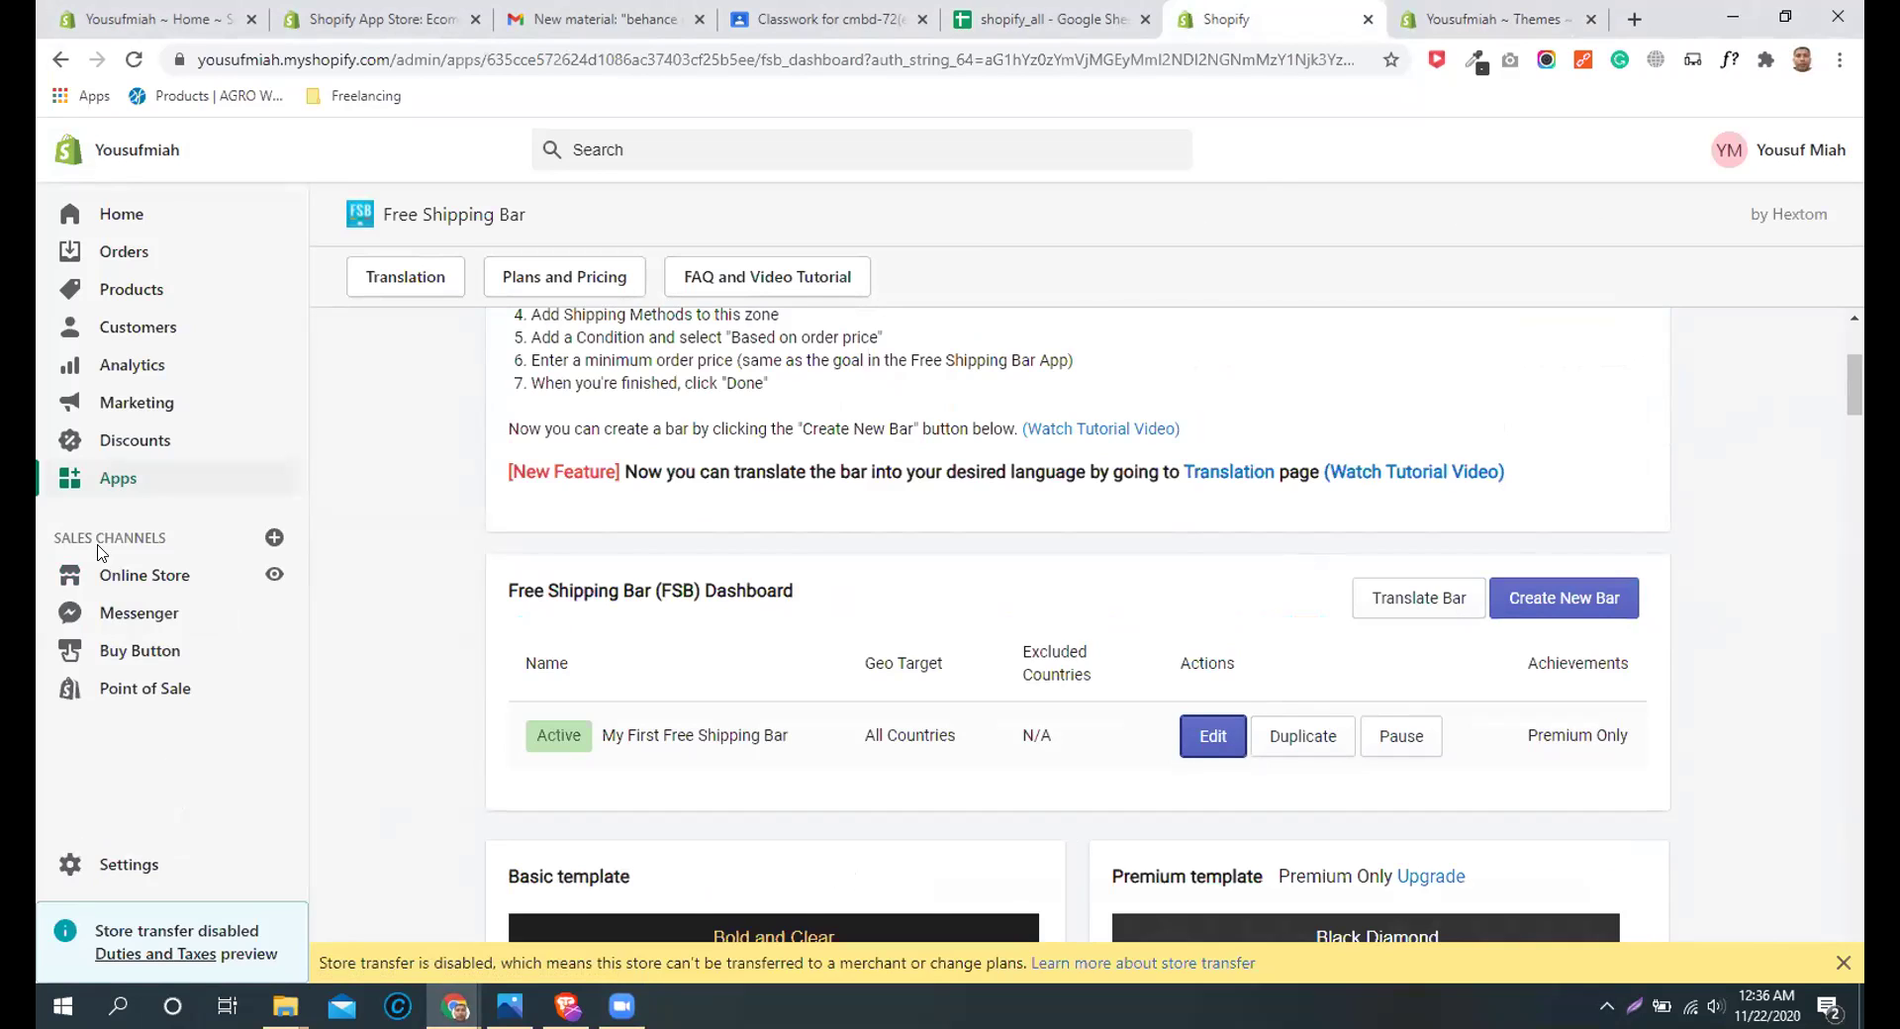
left_click(254, 586)
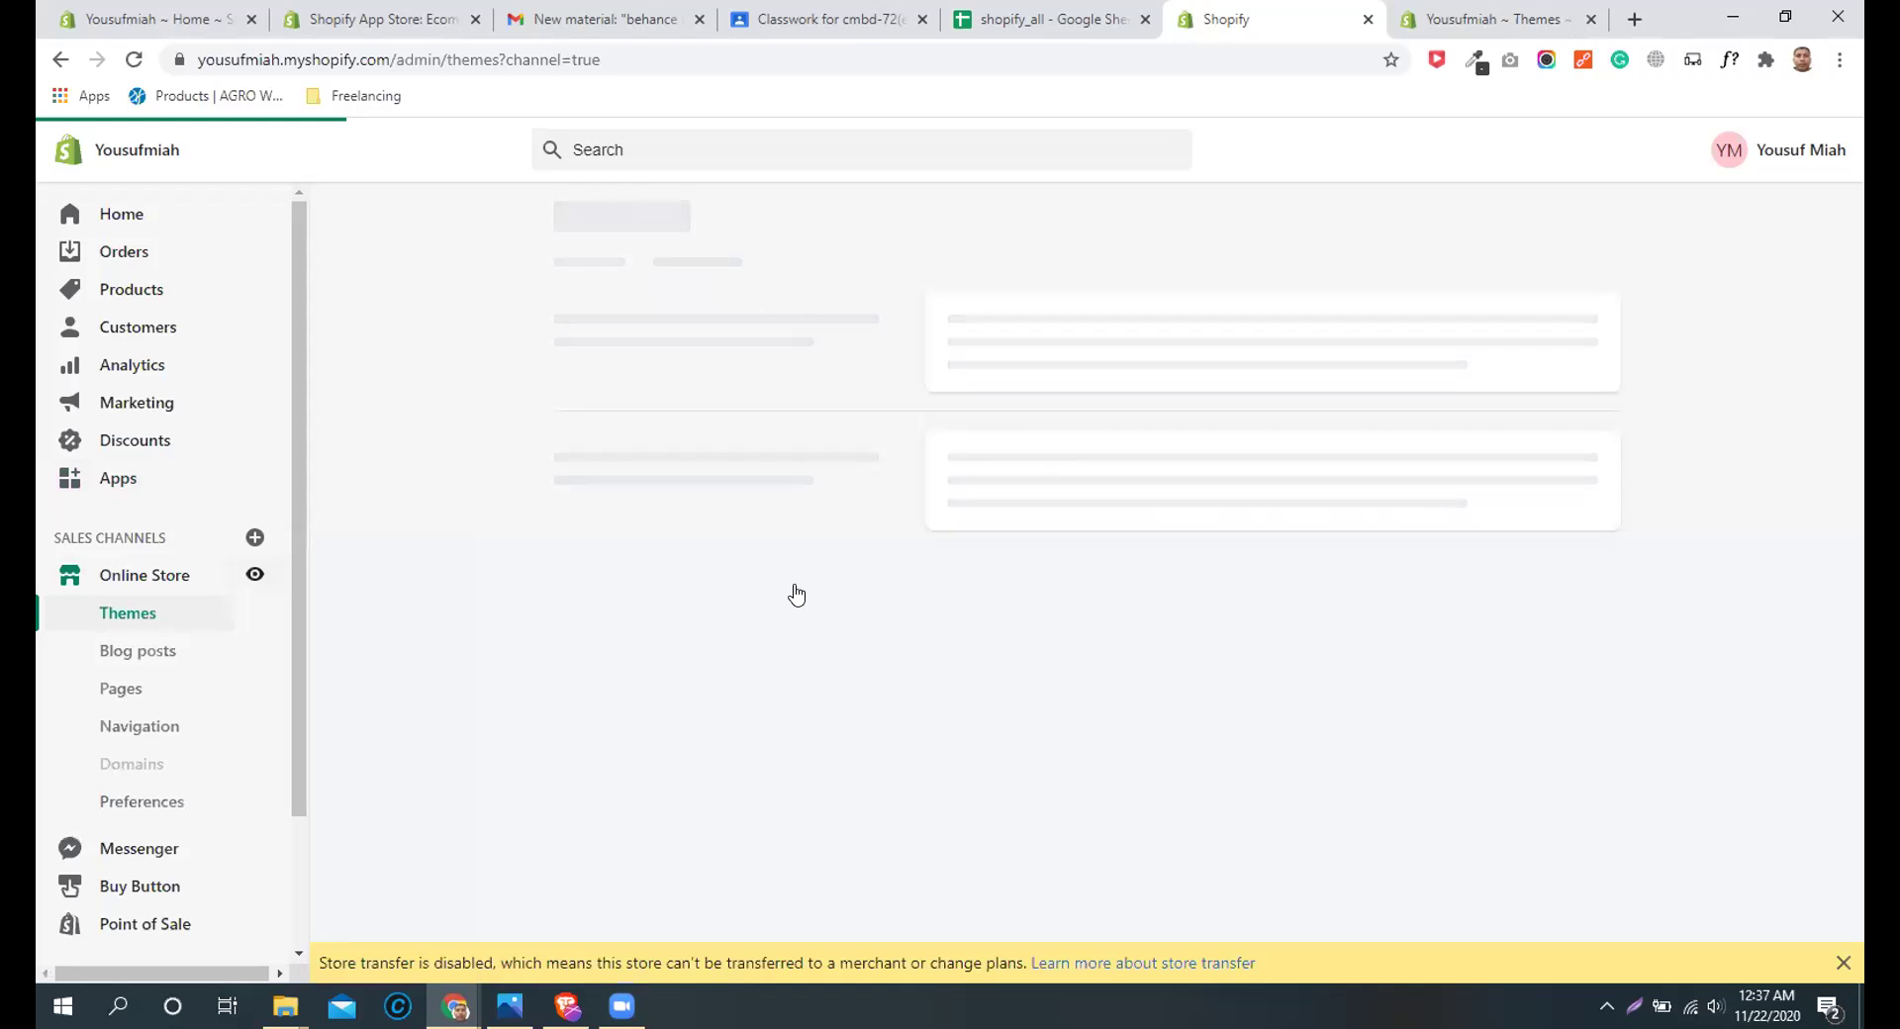
Step: View the live storefront in a new tab, then bring the YouTube mid term video forward
left_click(255, 575)
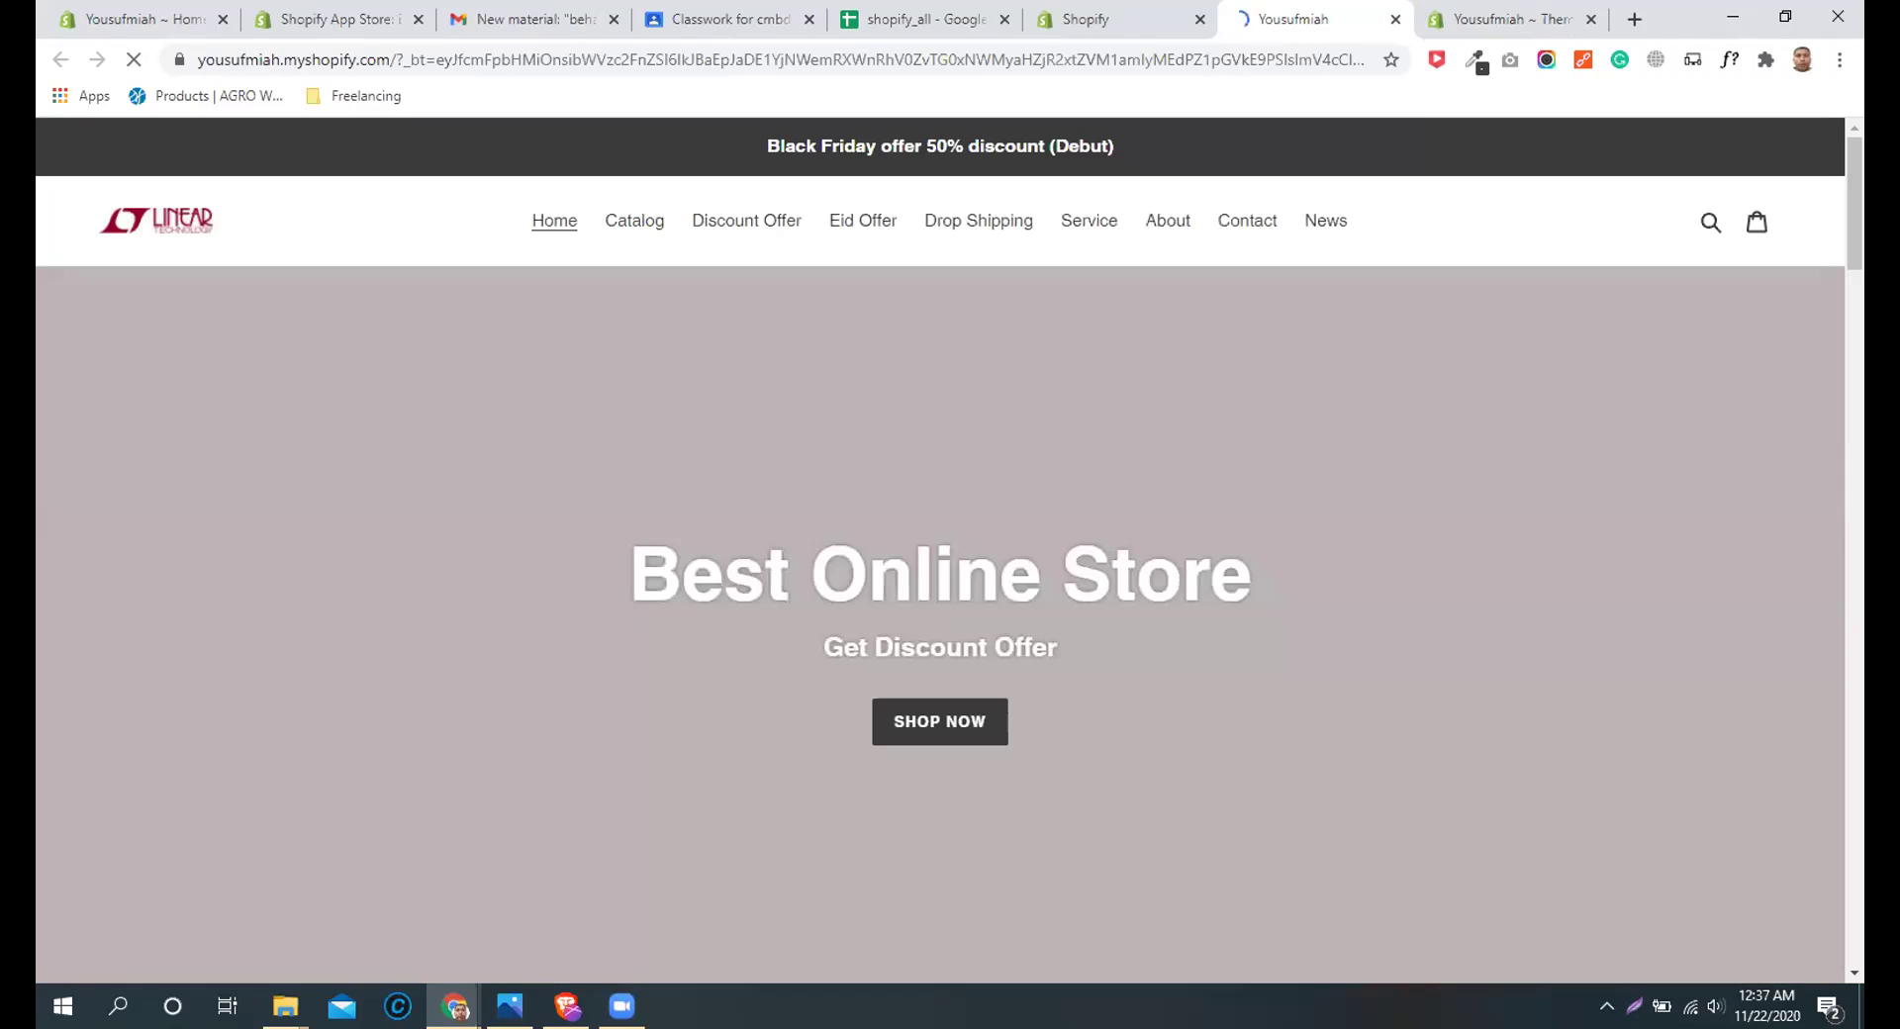
left_click(566, 1006)
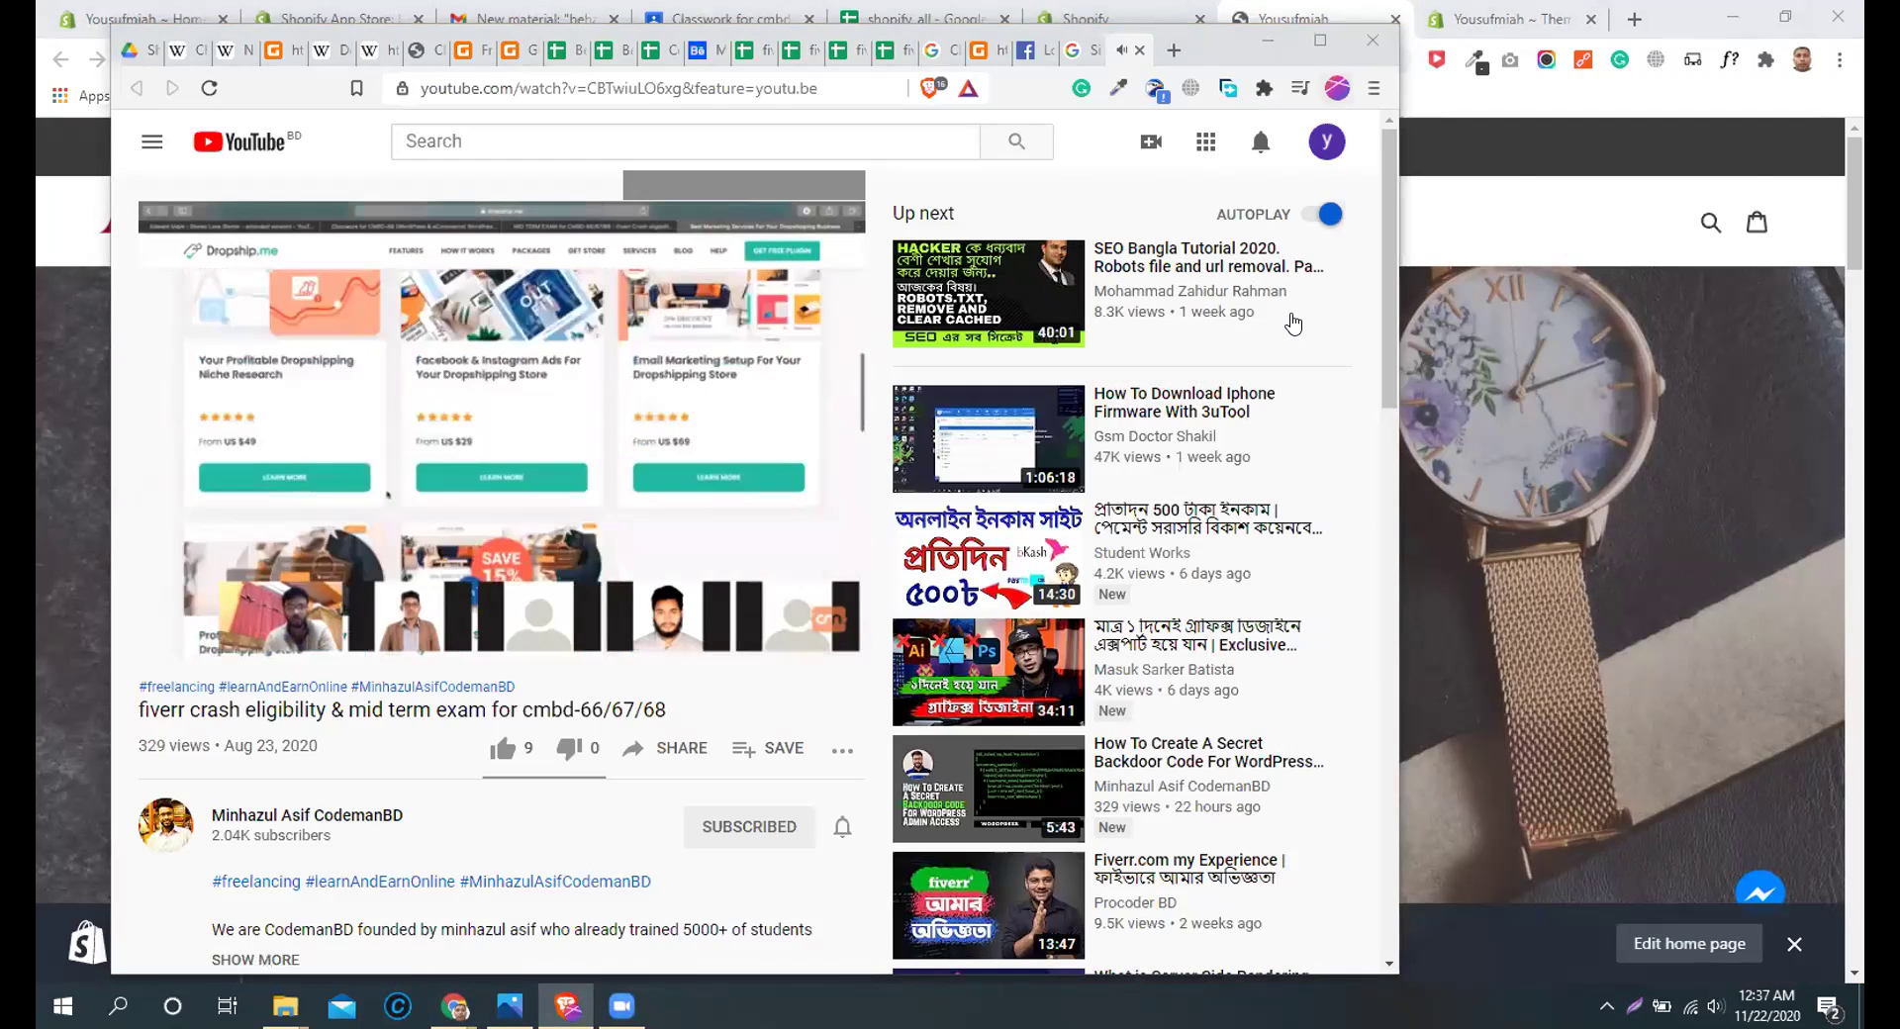
Step: Switch from the YouTube video window back to the store's Shopify admin window
key("alt+Tab")
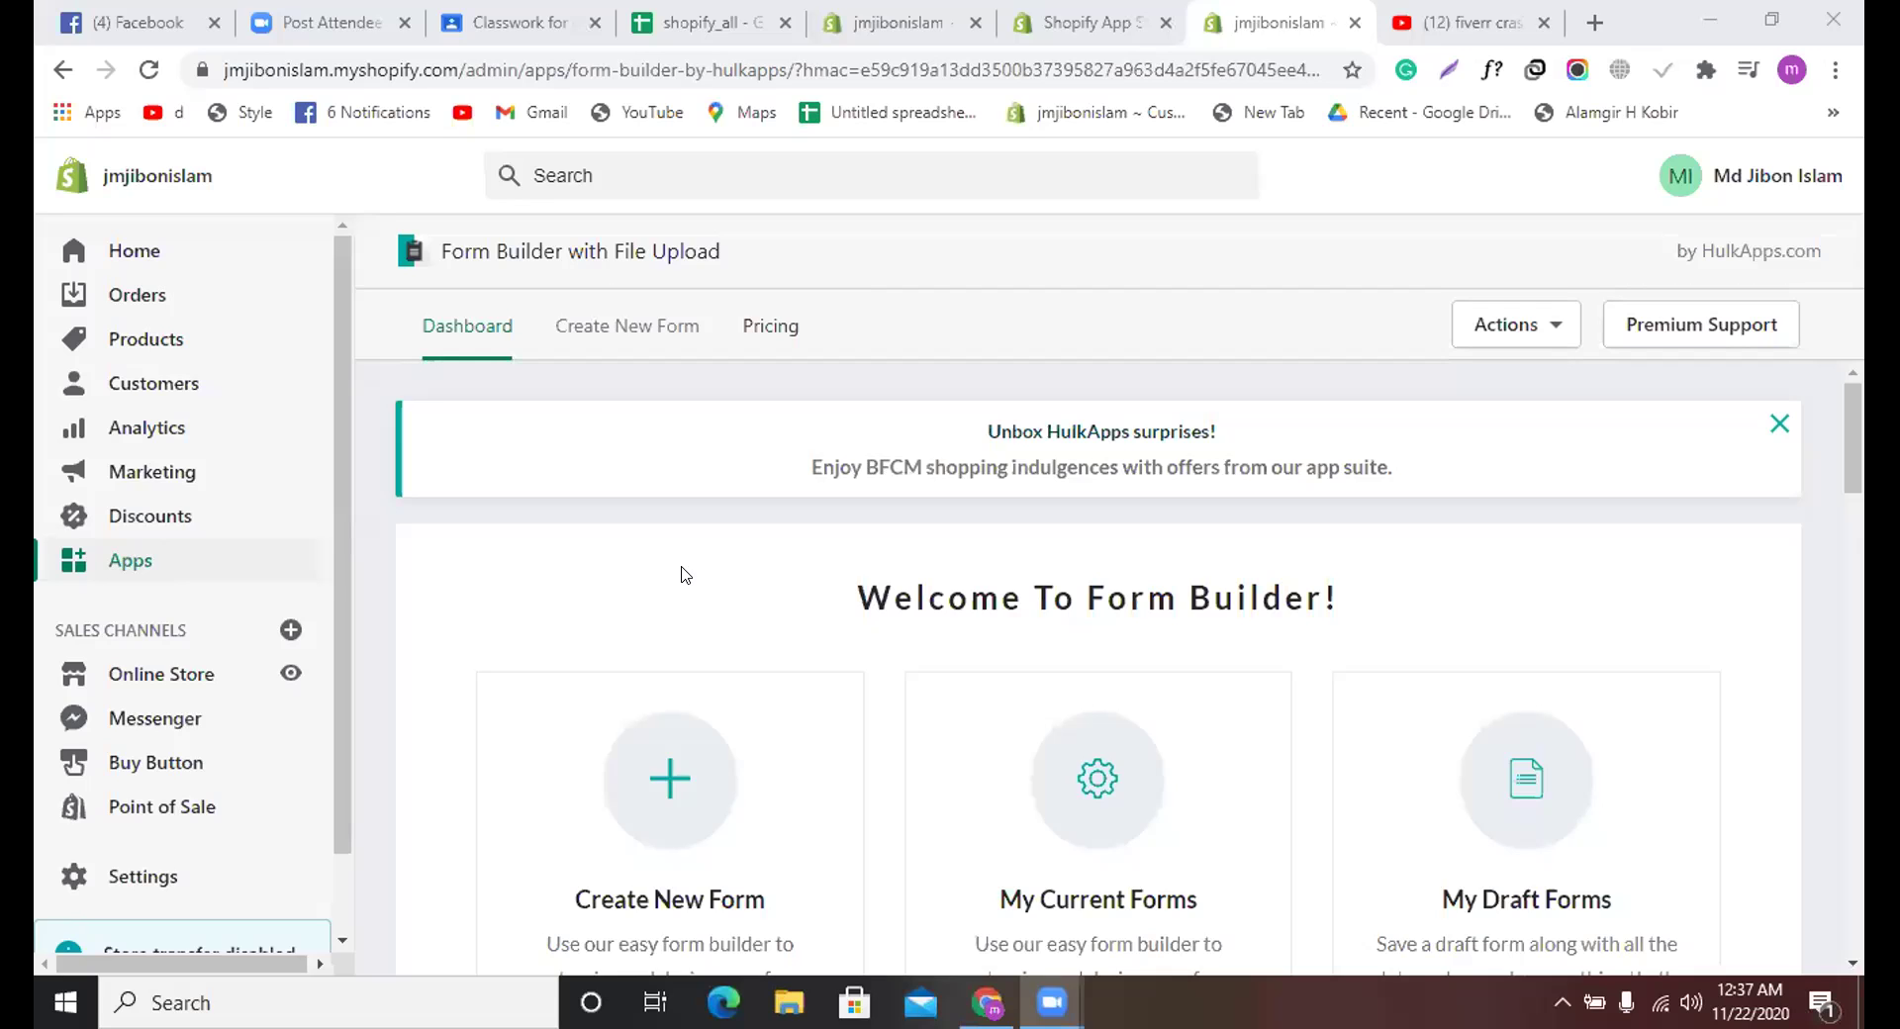
Step: In Form Builder with File Upload, create a new form from the Contact Us template
scroll(683, 569, "down", 1)
scroll(682, 564, "up", 1)
scroll(682, 556, "down", 3)
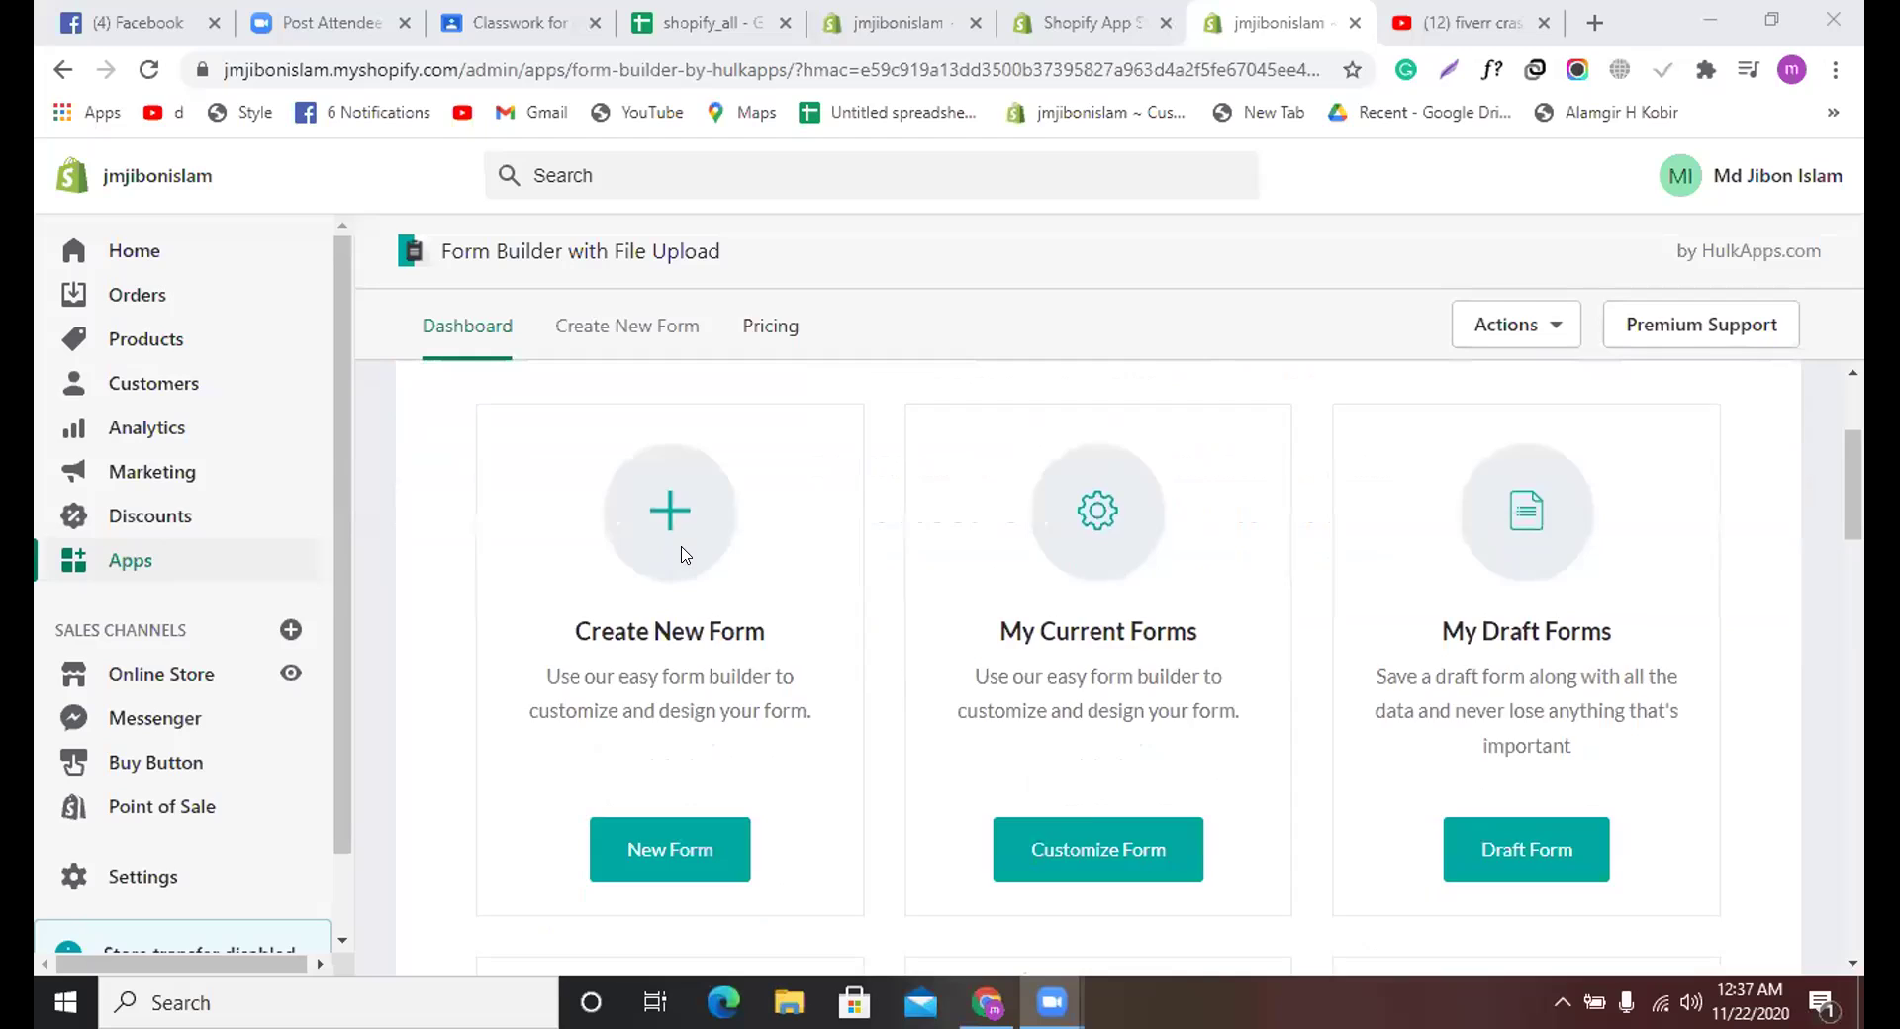
scroll(685, 554, "down", 6)
scroll(678, 551, "up", 3)
scroll(686, 554, "up", 1)
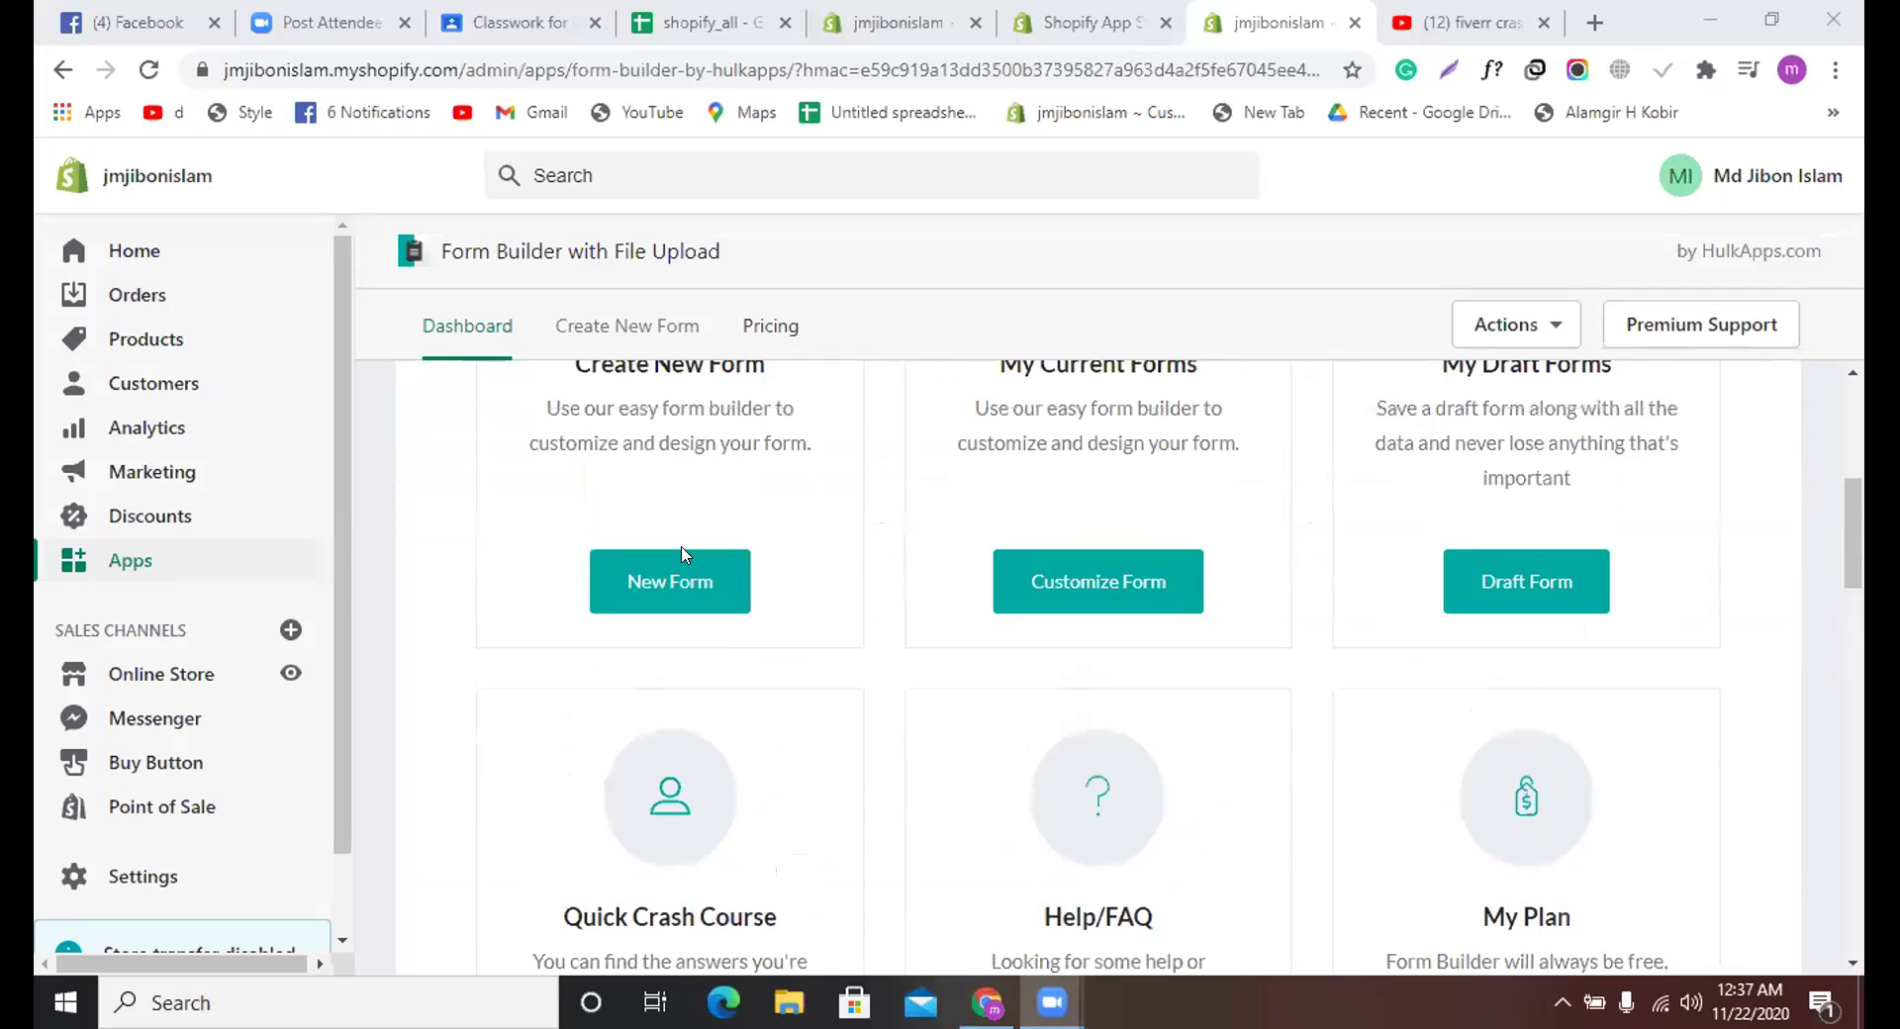
left_click(685, 580)
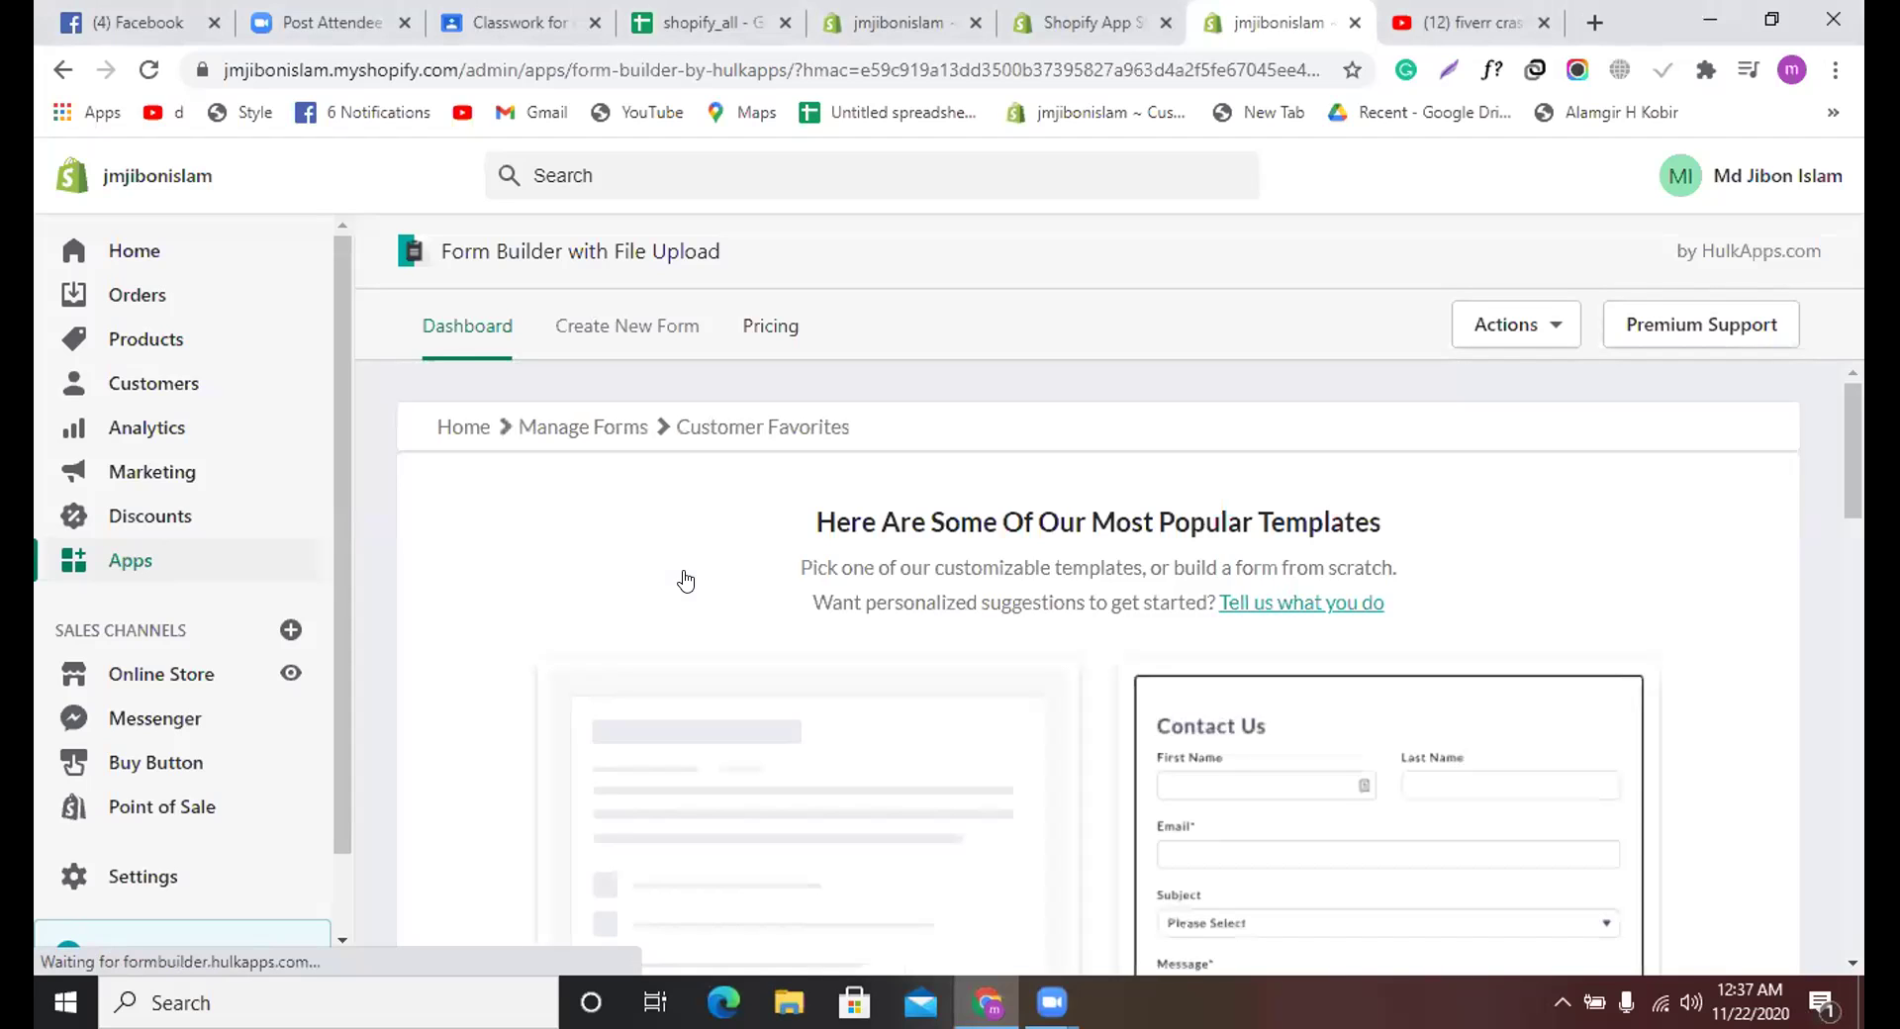
scroll(1225, 792, "down", 1)
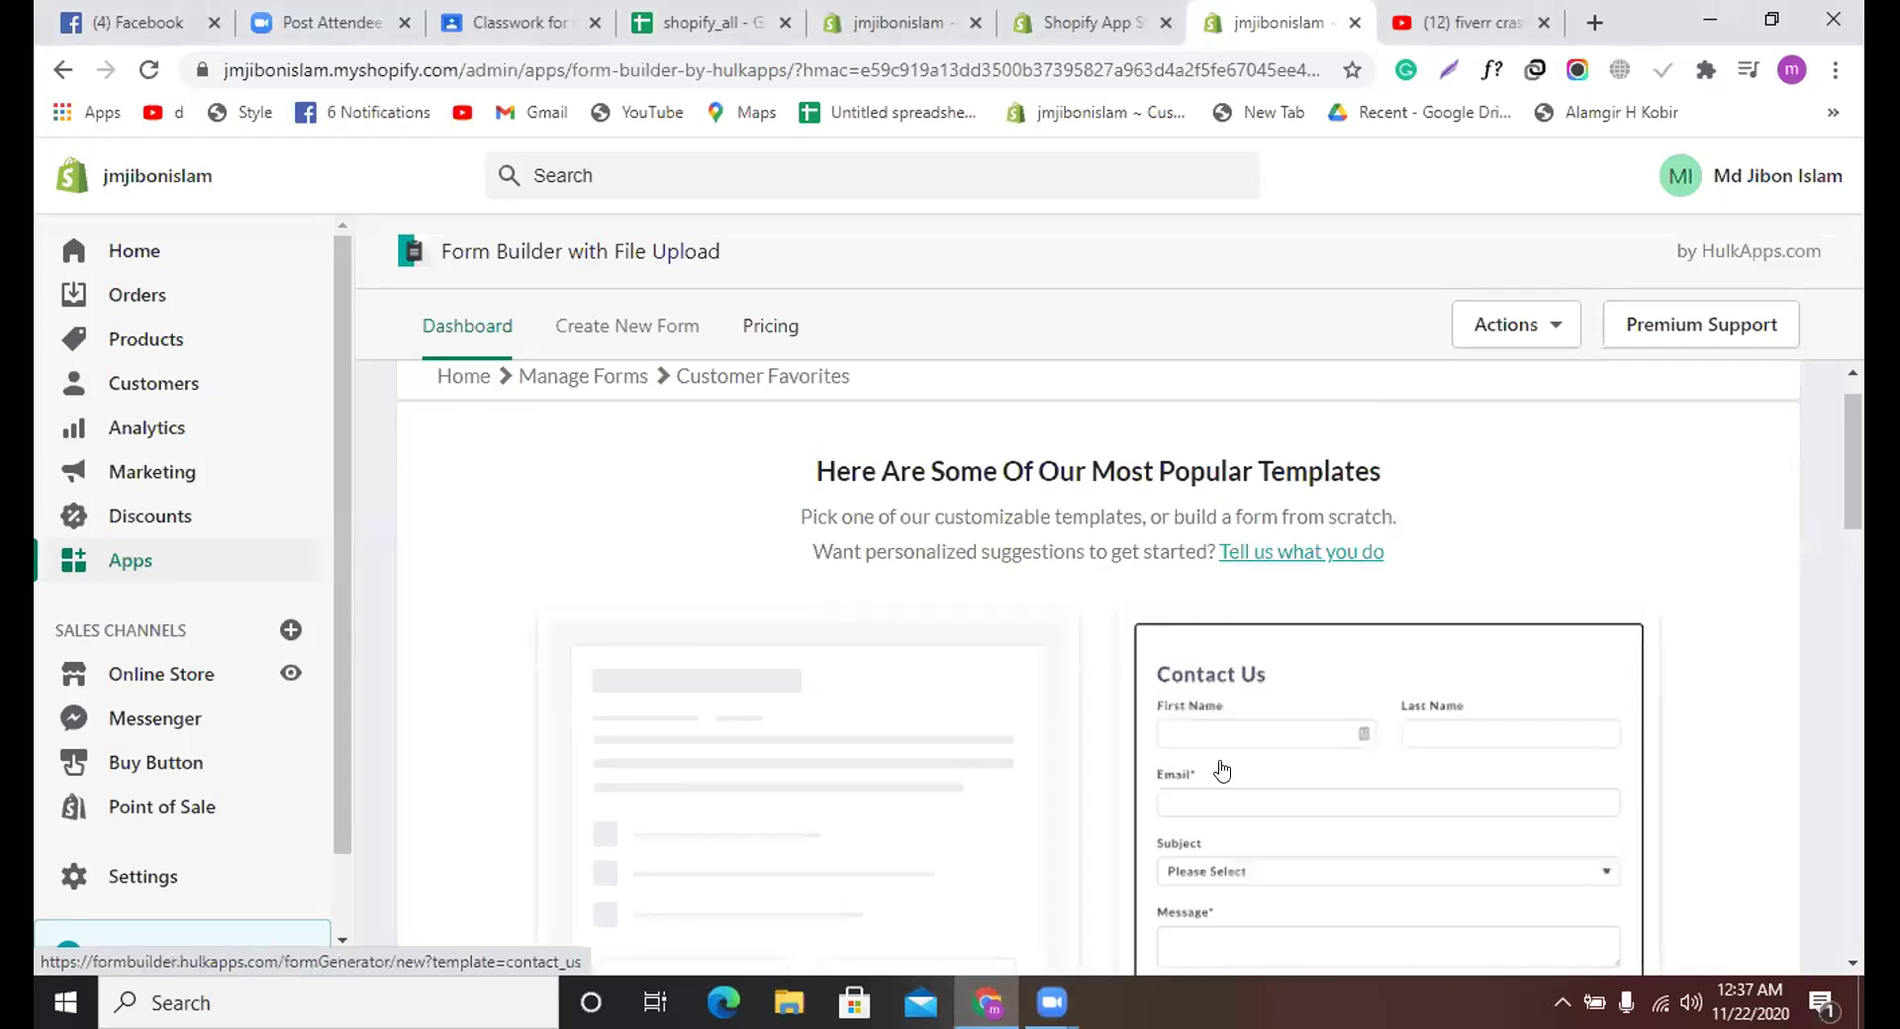
scroll(1227, 752, "down", 1)
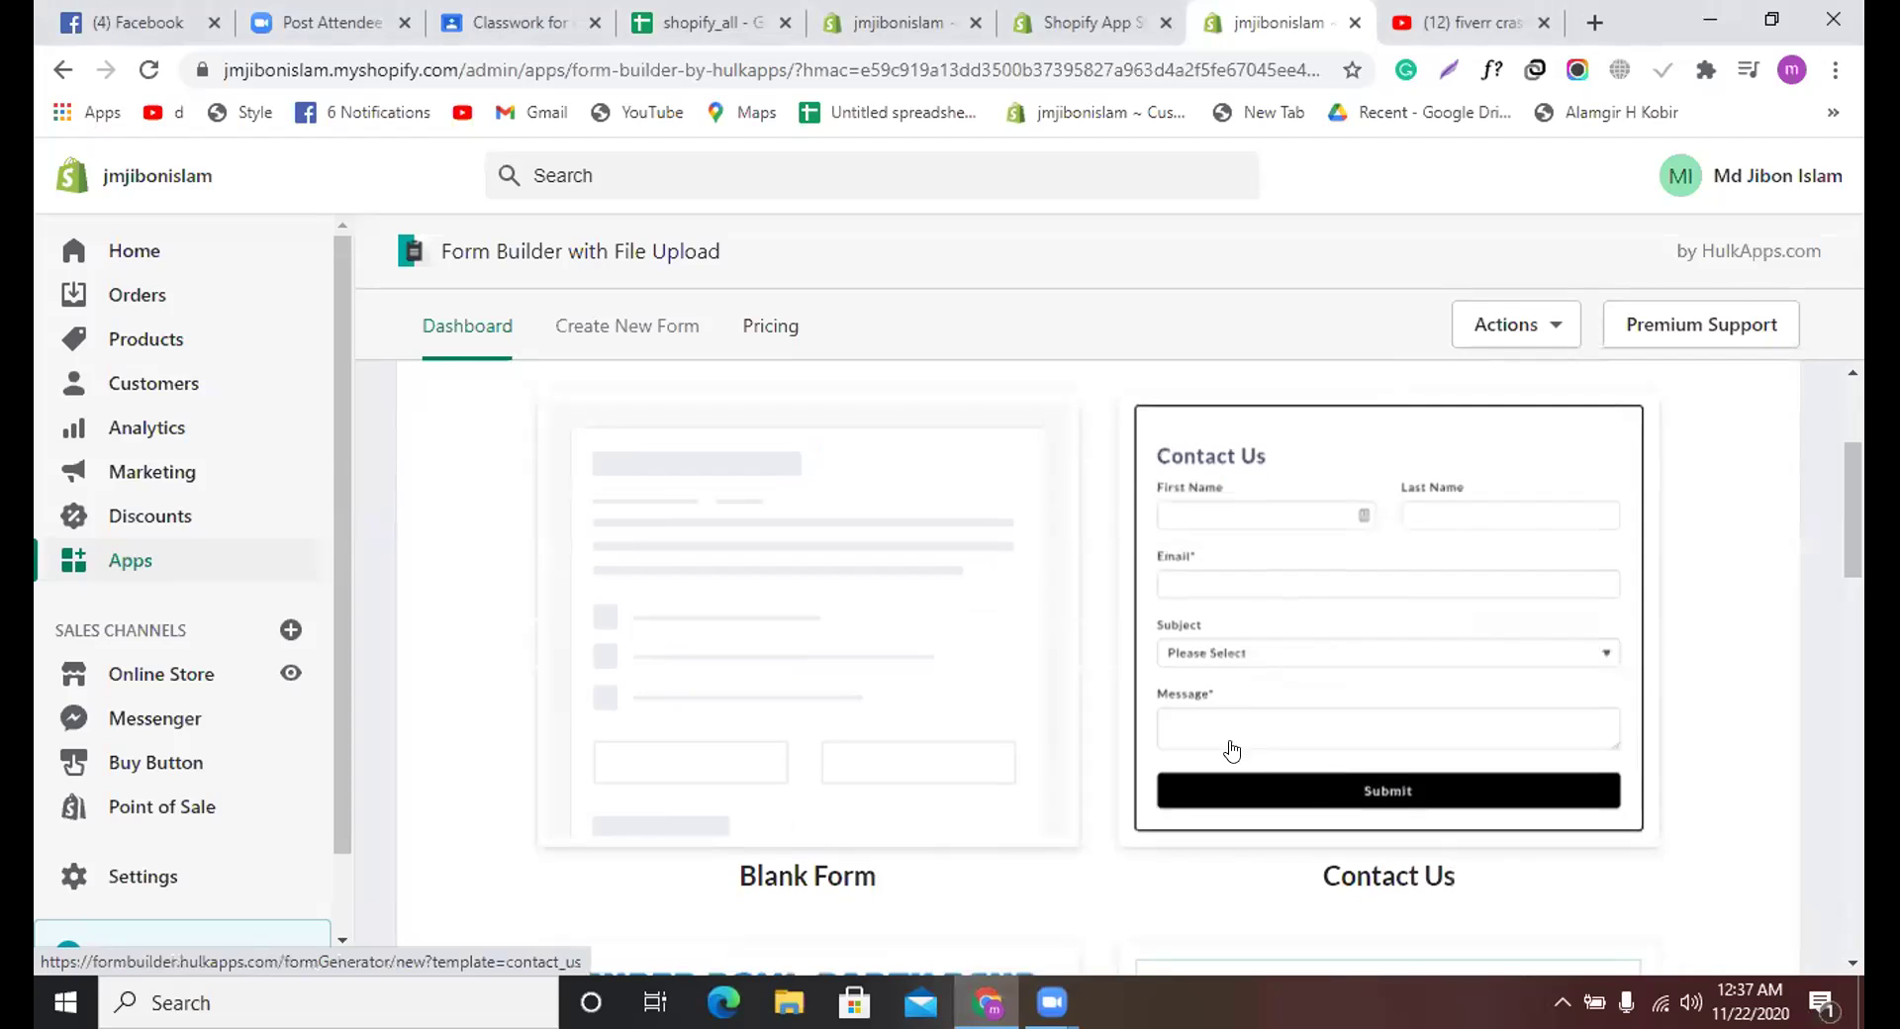
left_click(1269, 687)
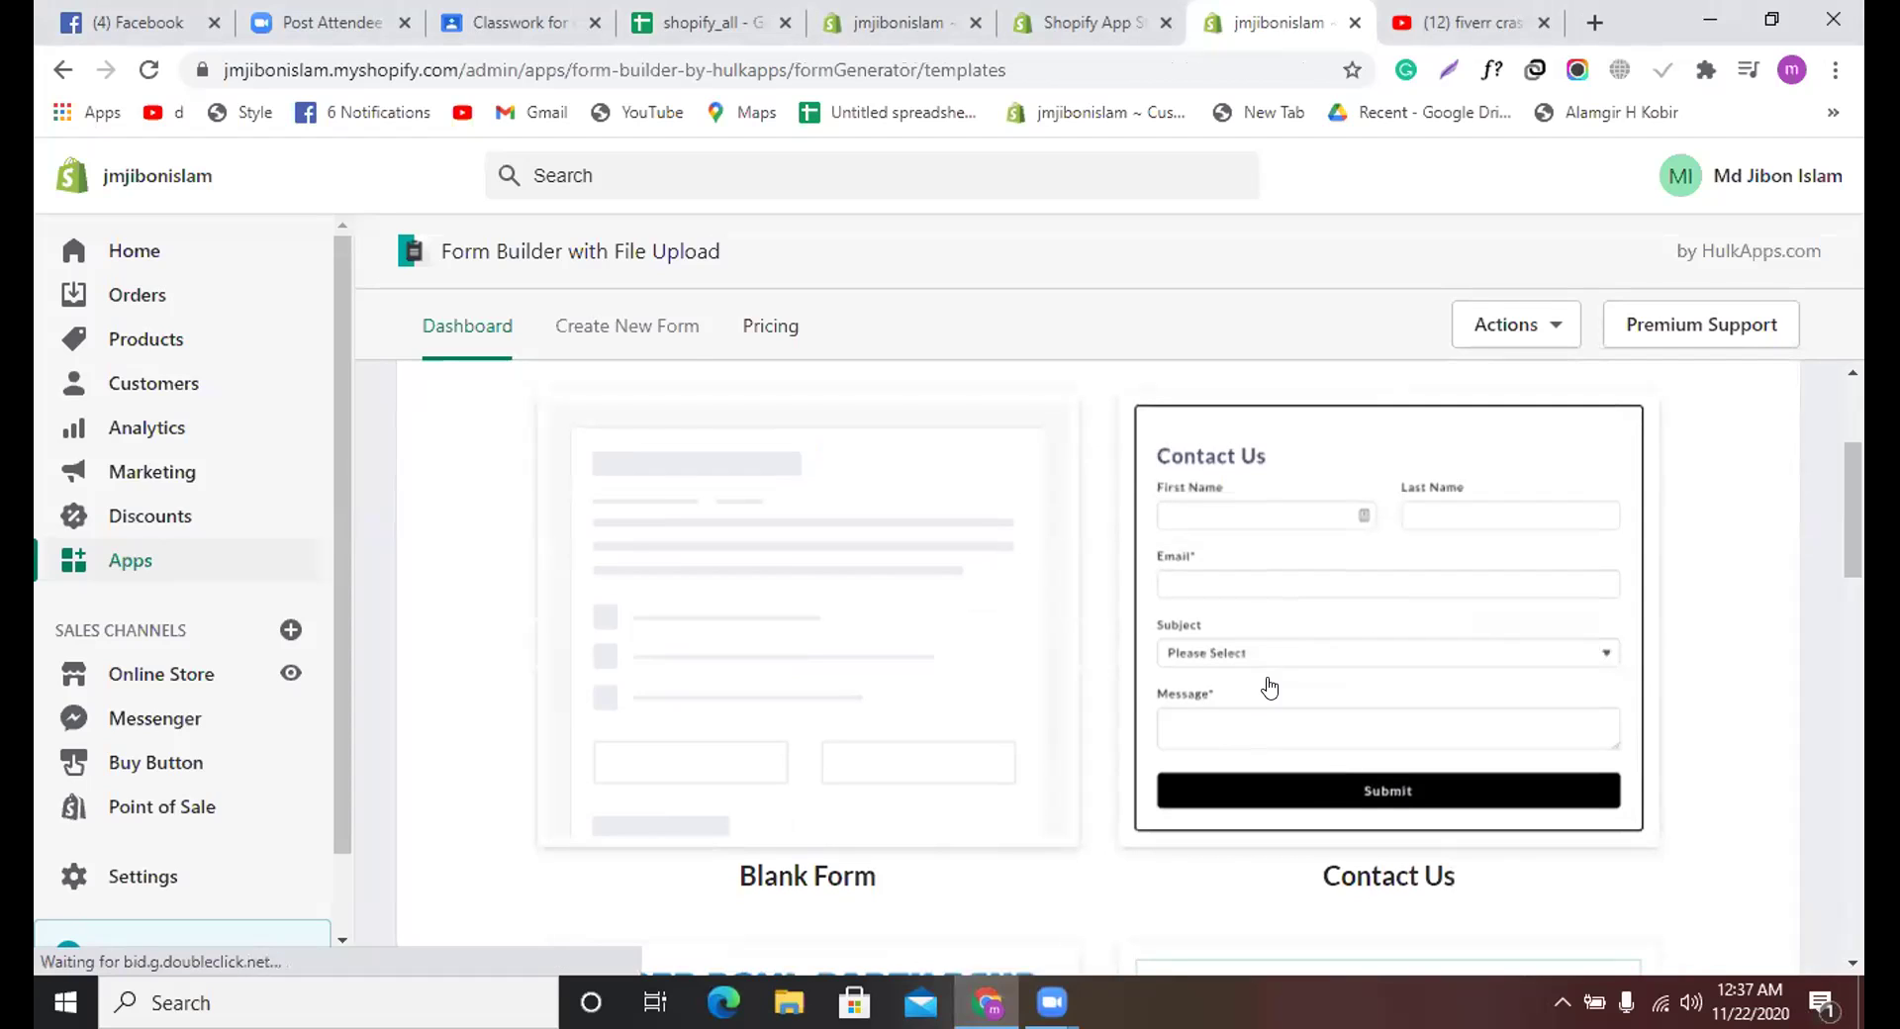
scroll(732, 574, "down", 2)
scroll(762, 566, "up", 2)
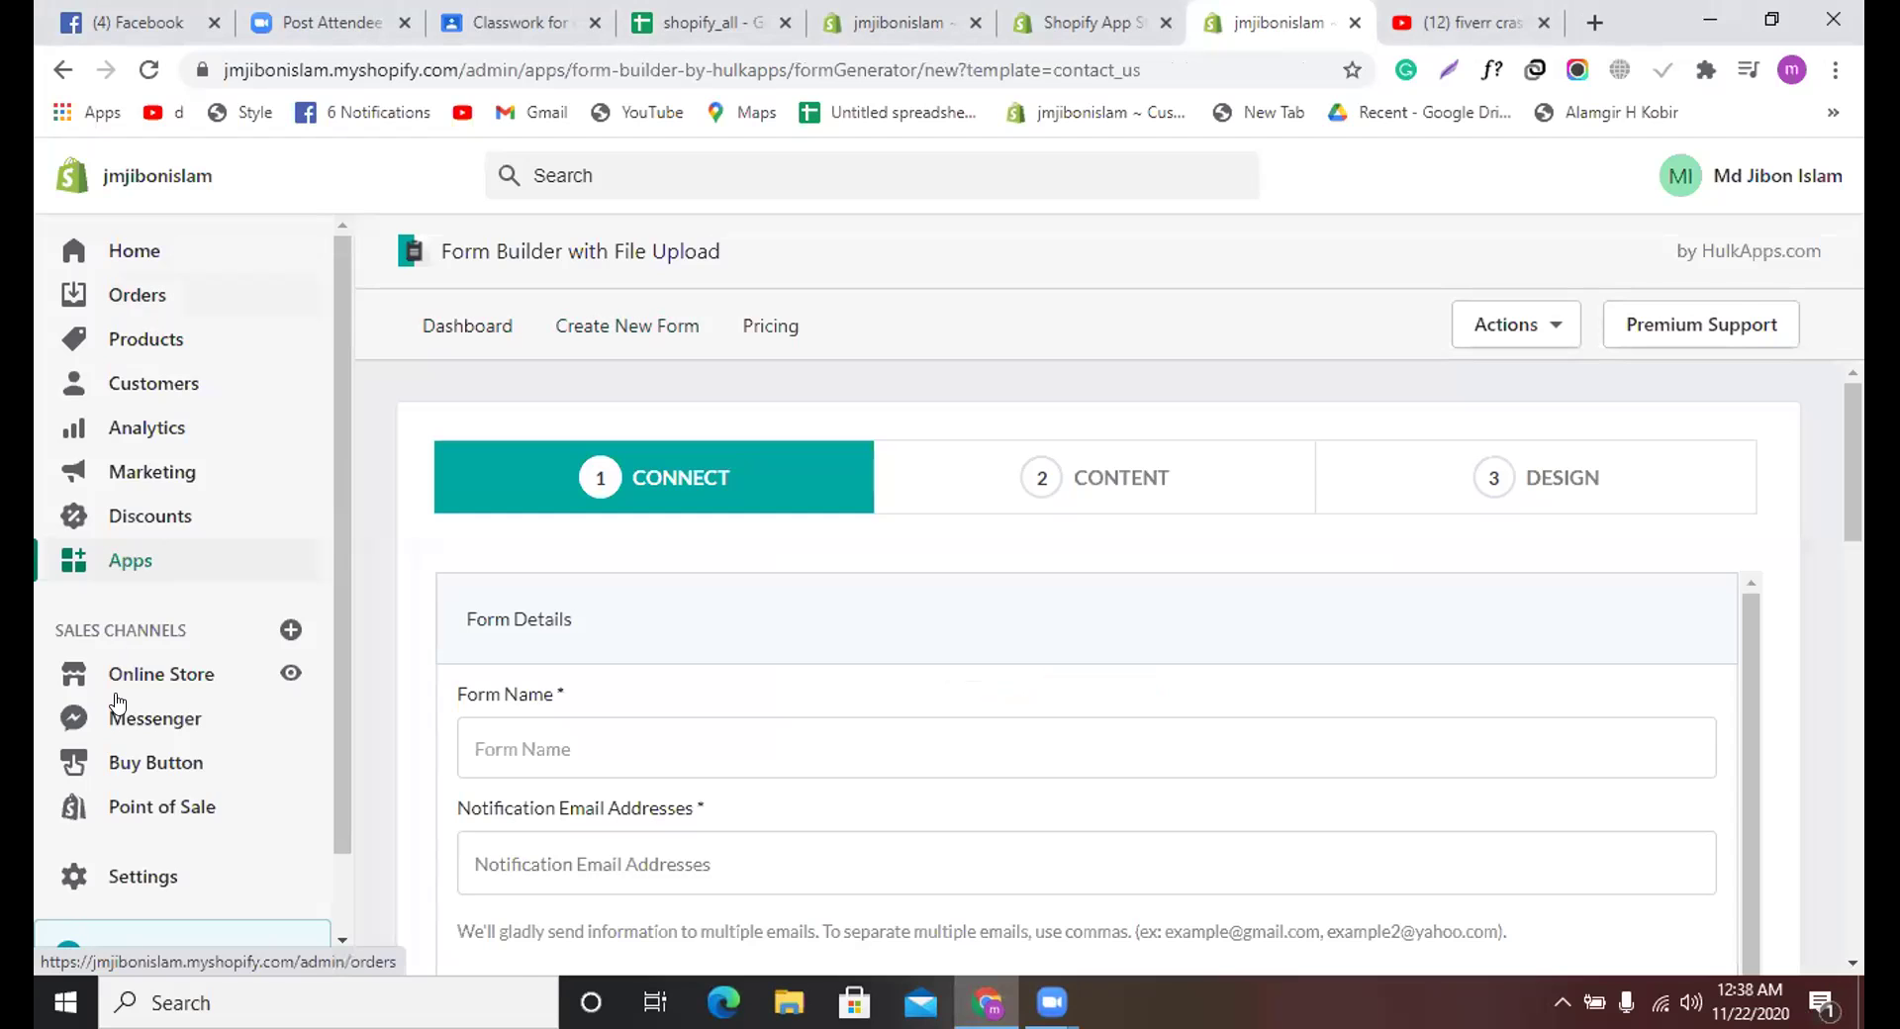
Step: Go to Online Store > Pages and review the five pages: jibon, shop, About, Contact, Service
left_click(152, 676)
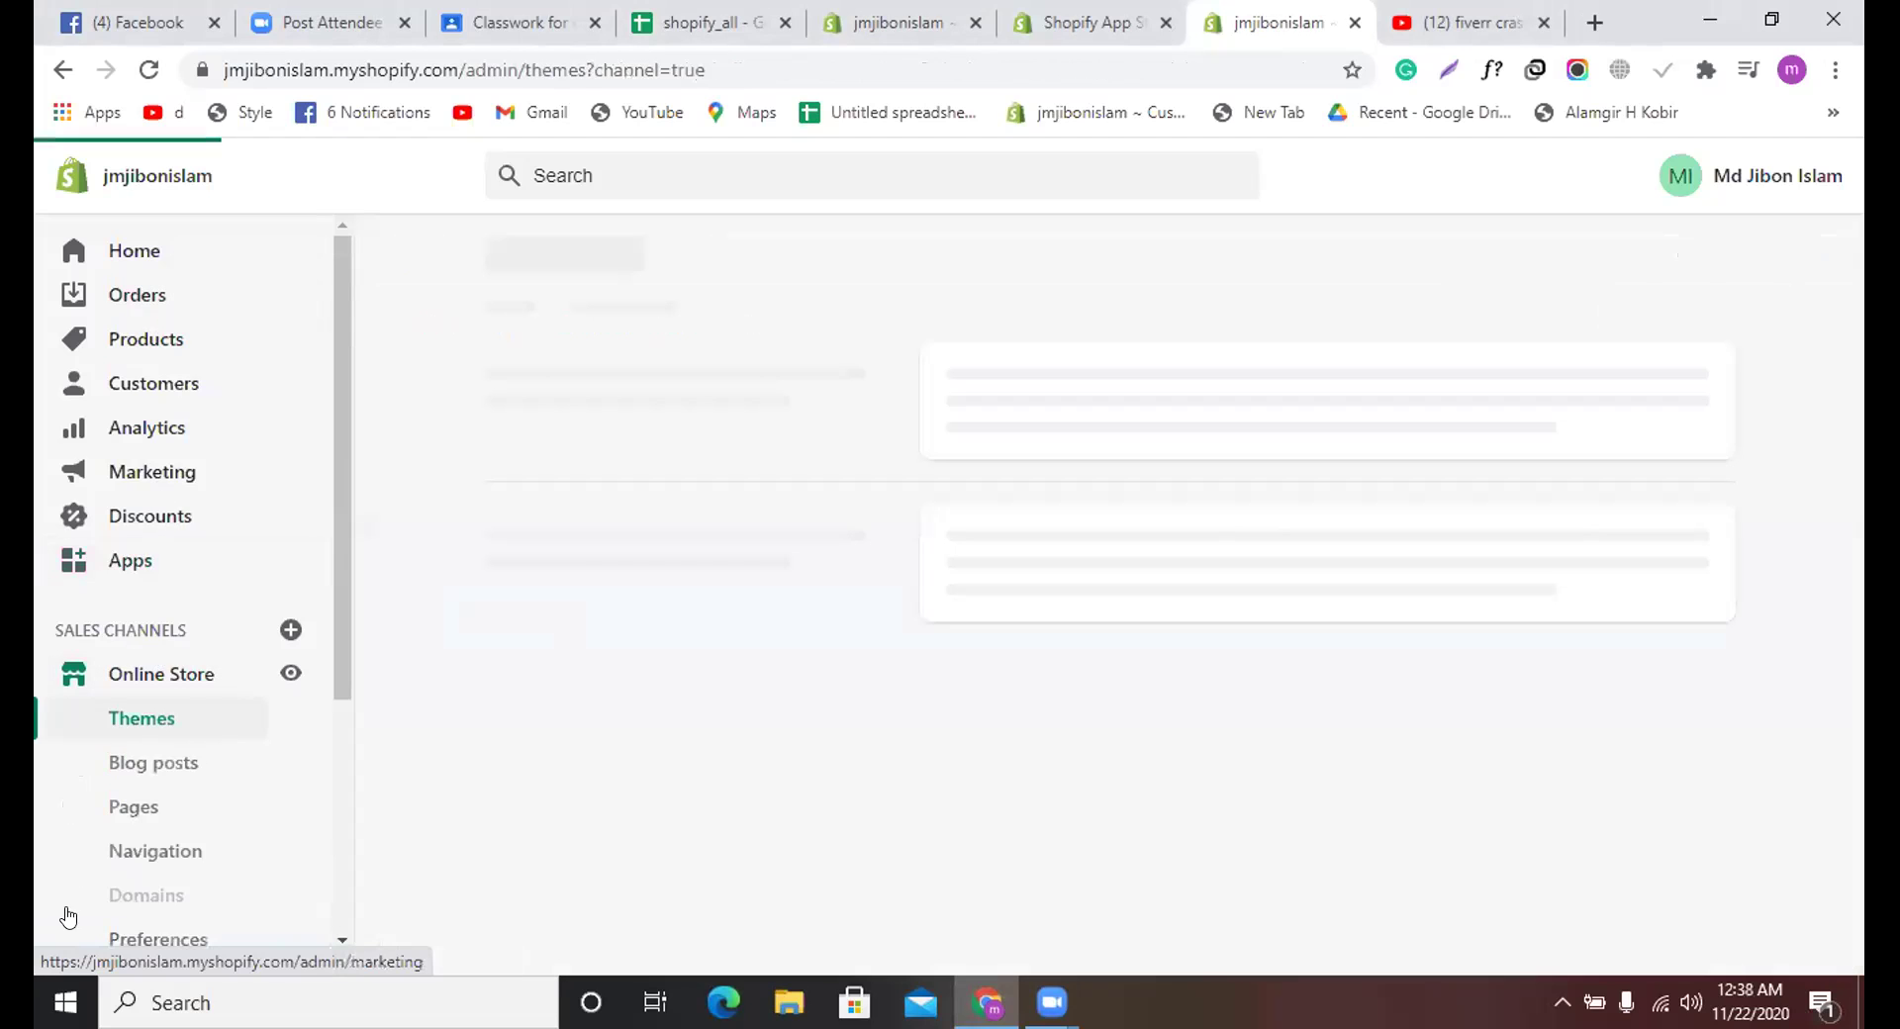
left_click(156, 813)
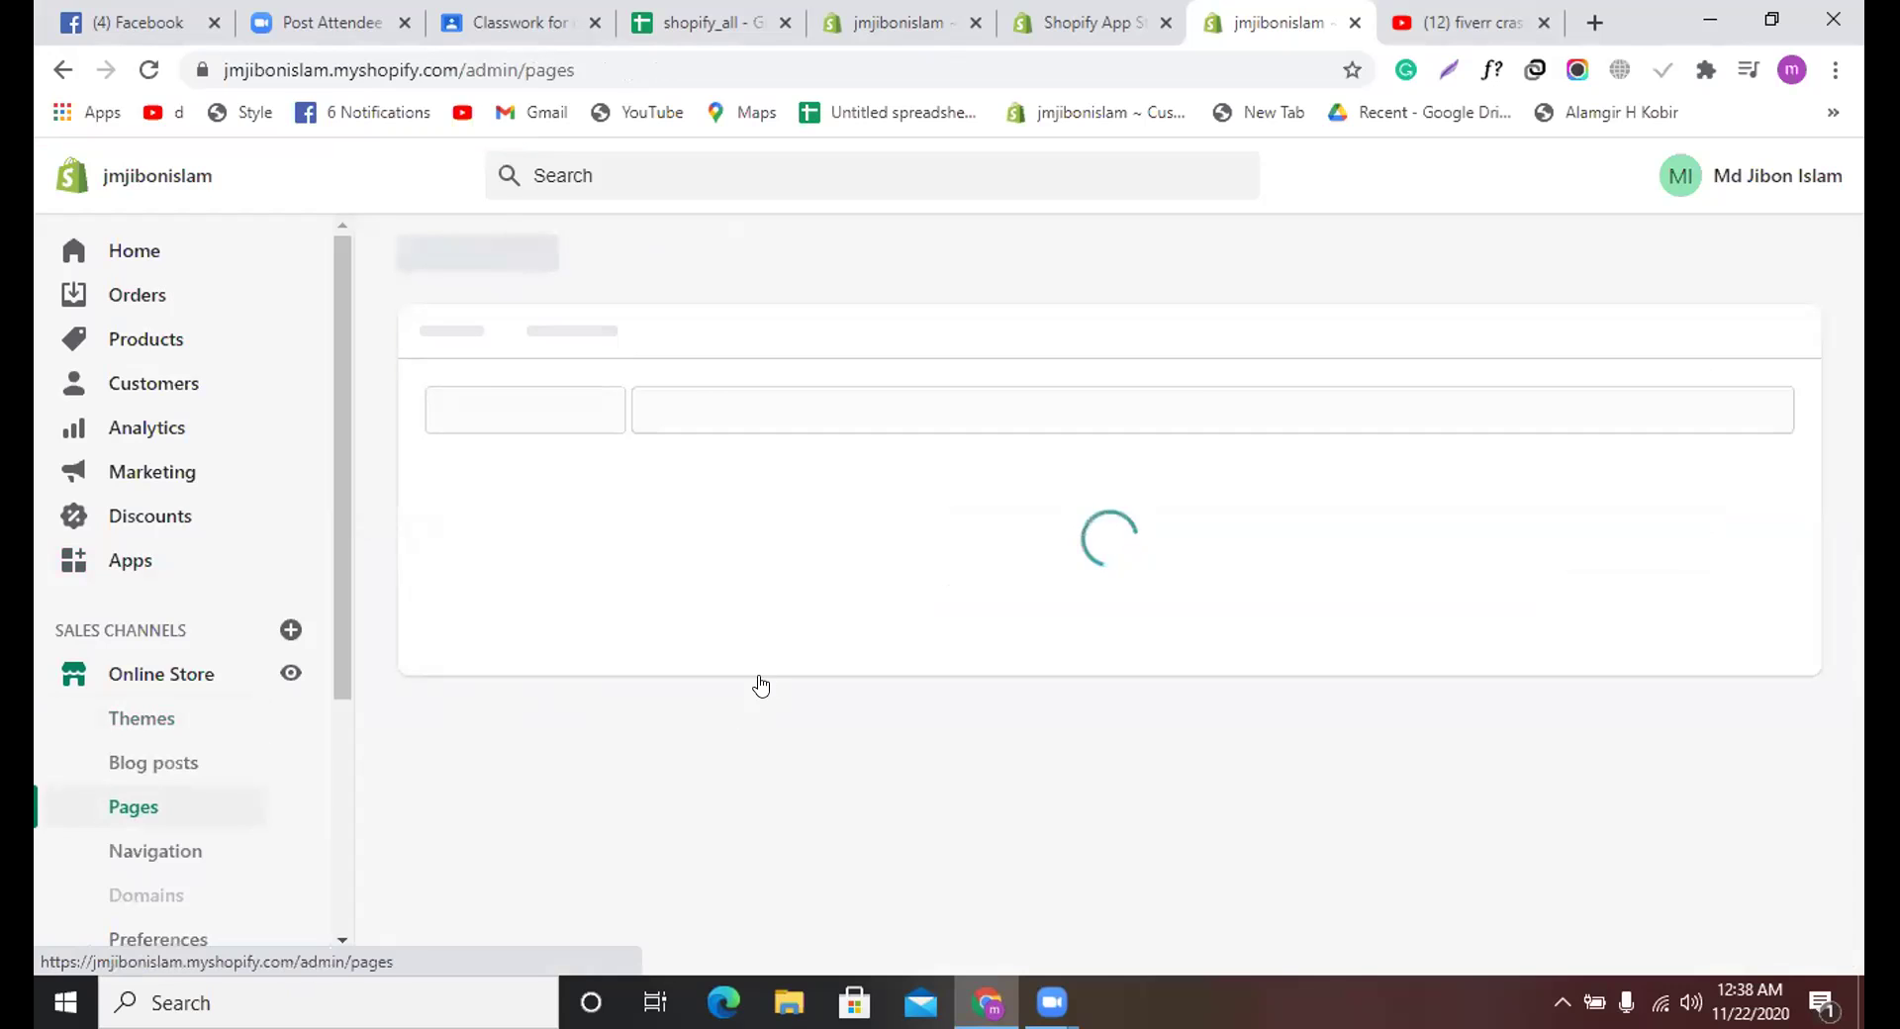
scroll(760, 685, "down", 3)
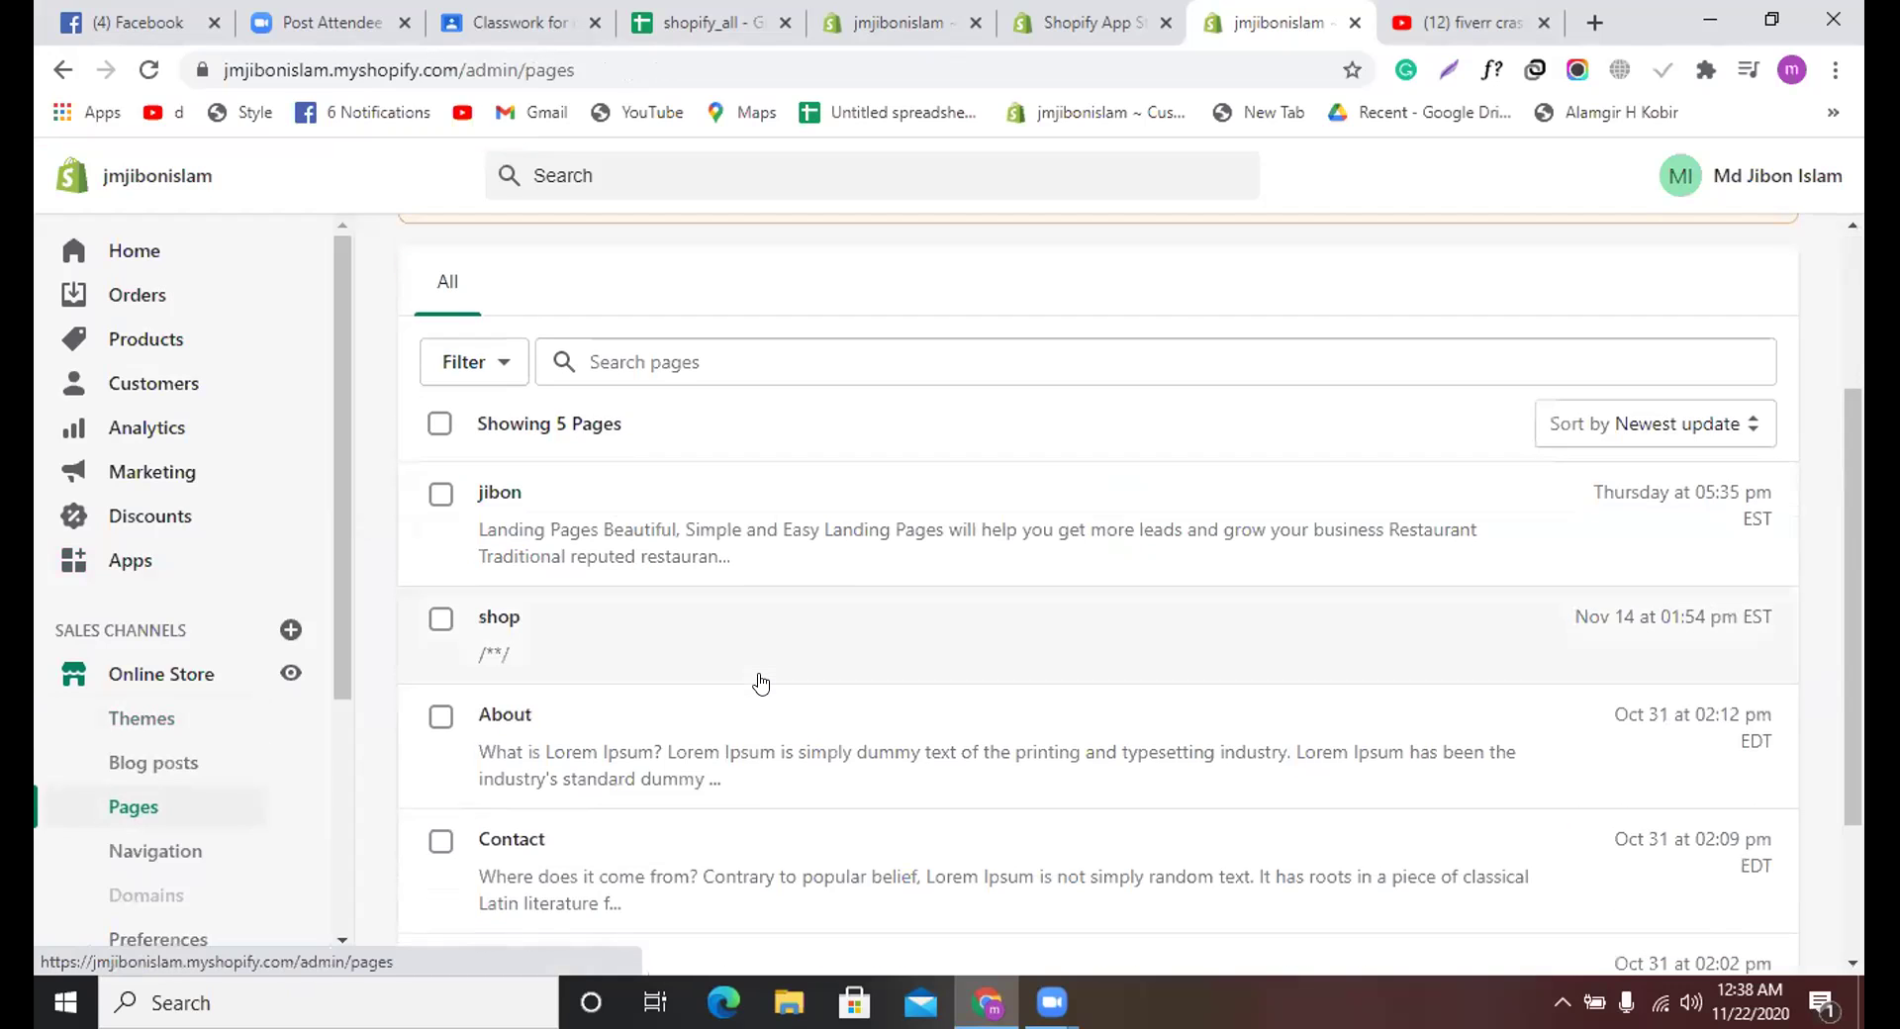
scroll(759, 681, "up", 3)
scroll(796, 638, "down", 5)
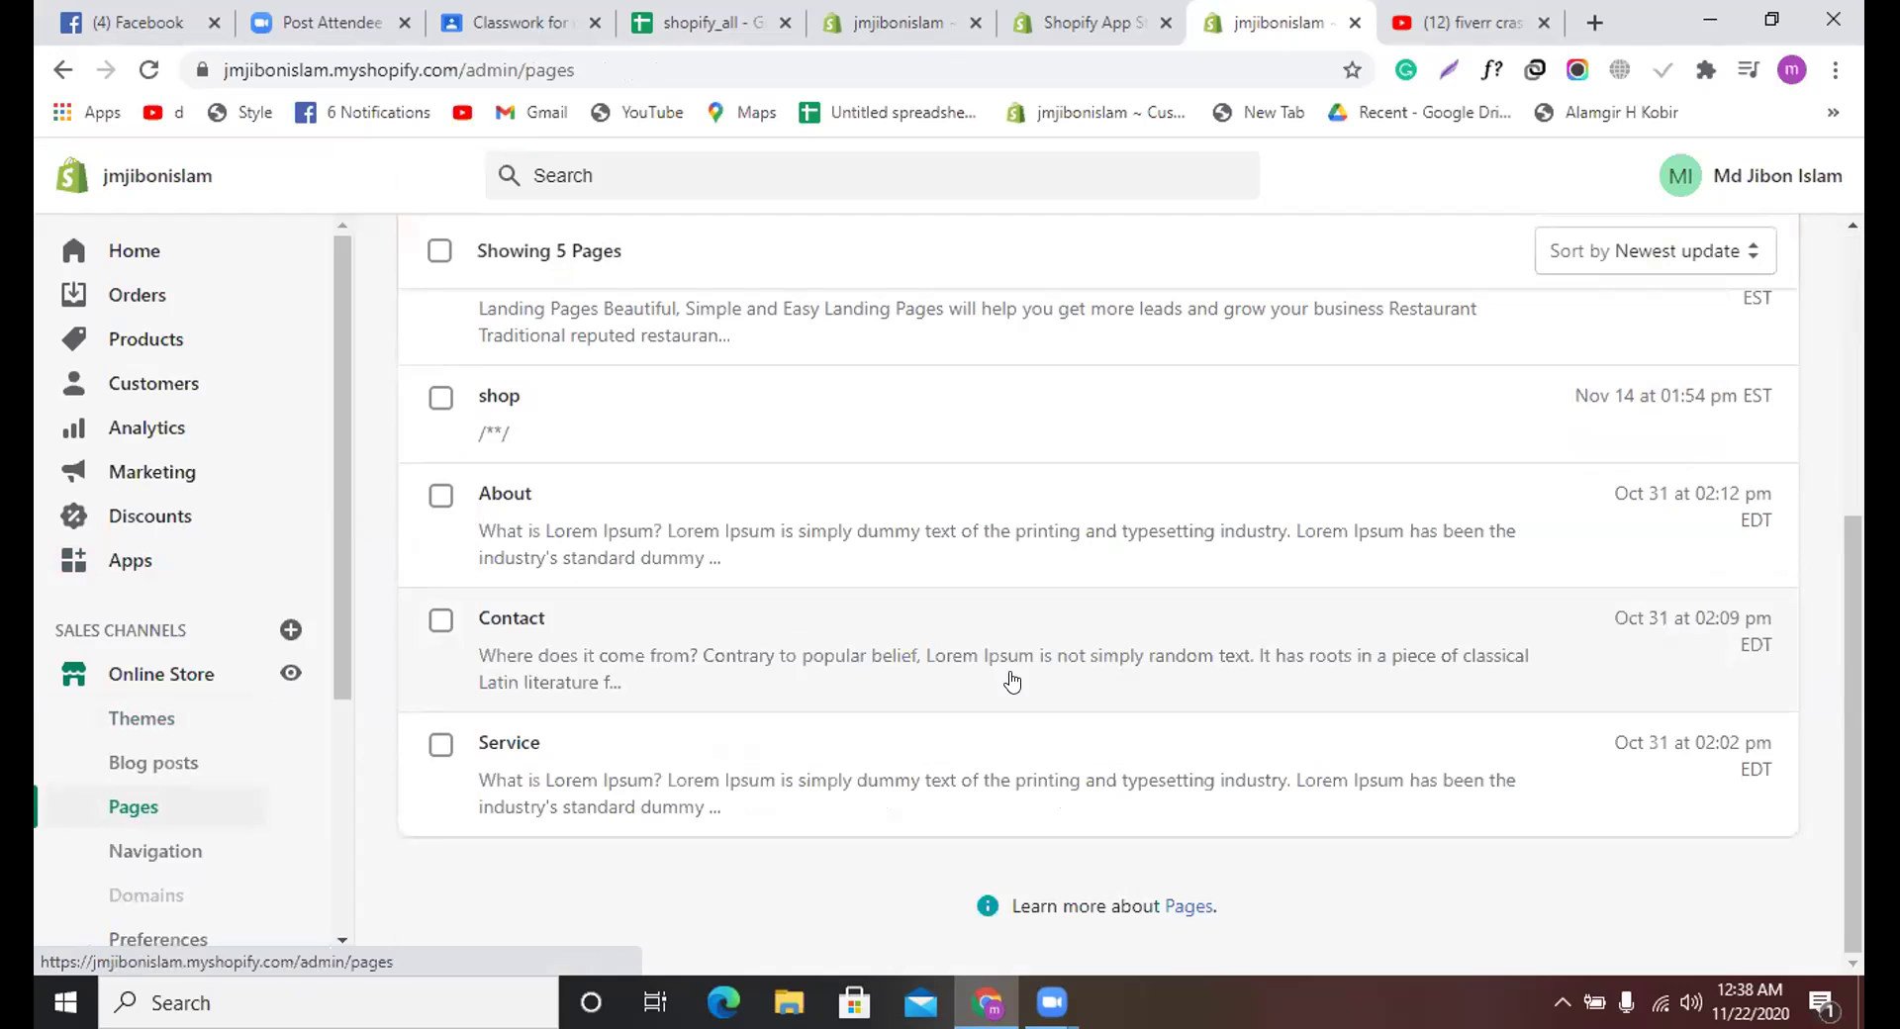
scroll(1011, 677, "up", 5)
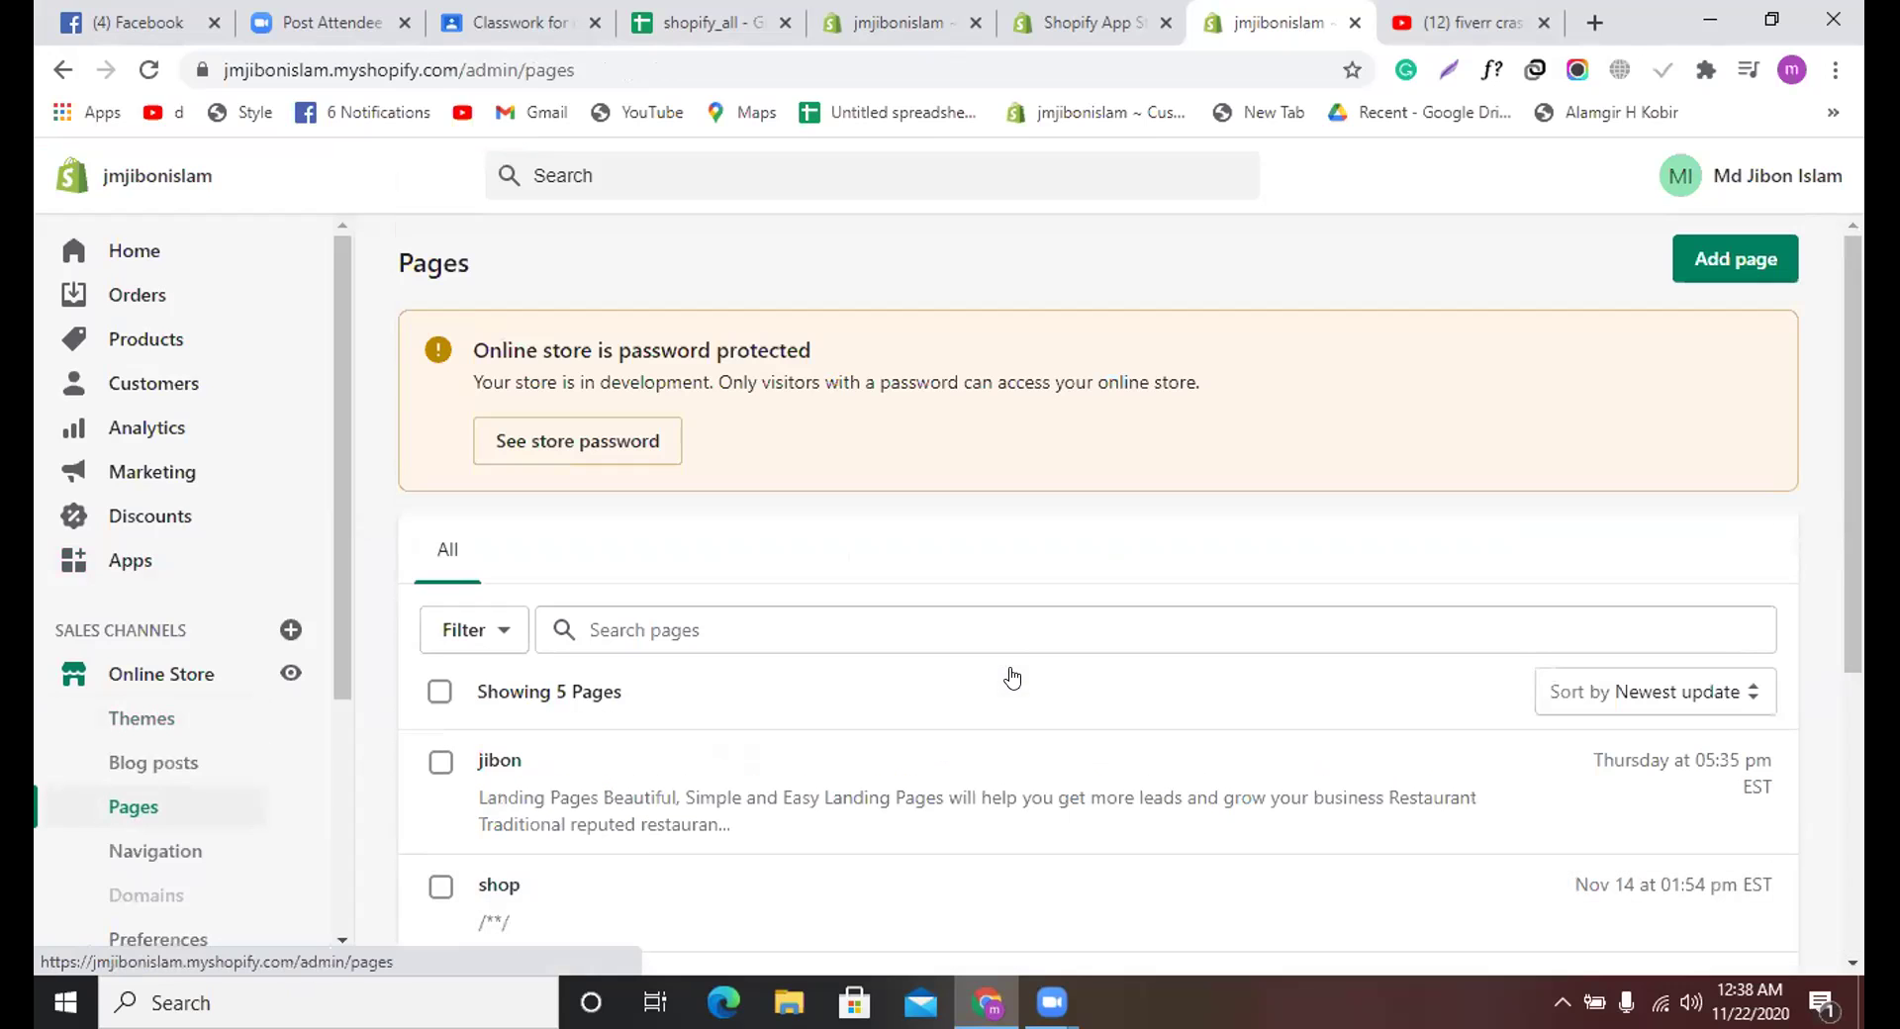
scroll(1012, 677, "down", 4)
scroll(1011, 677, "down", 2)
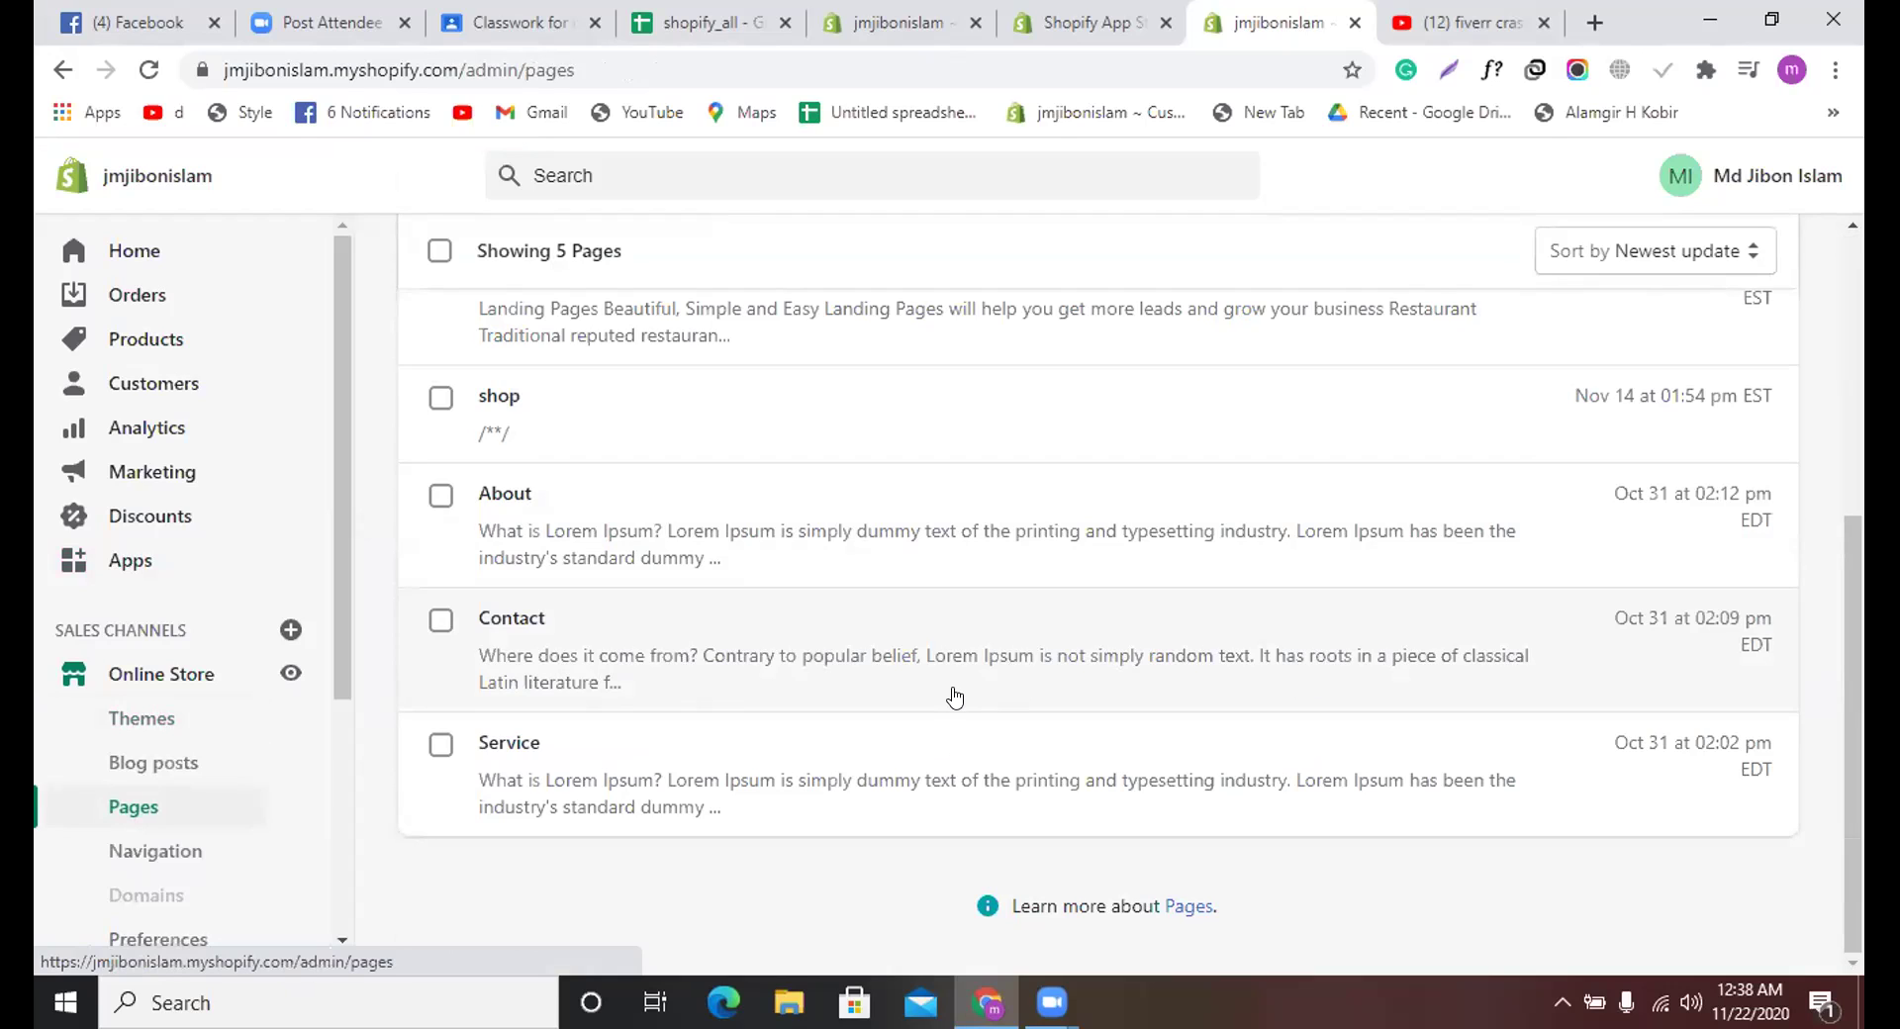
scroll(955, 697, "up", 5)
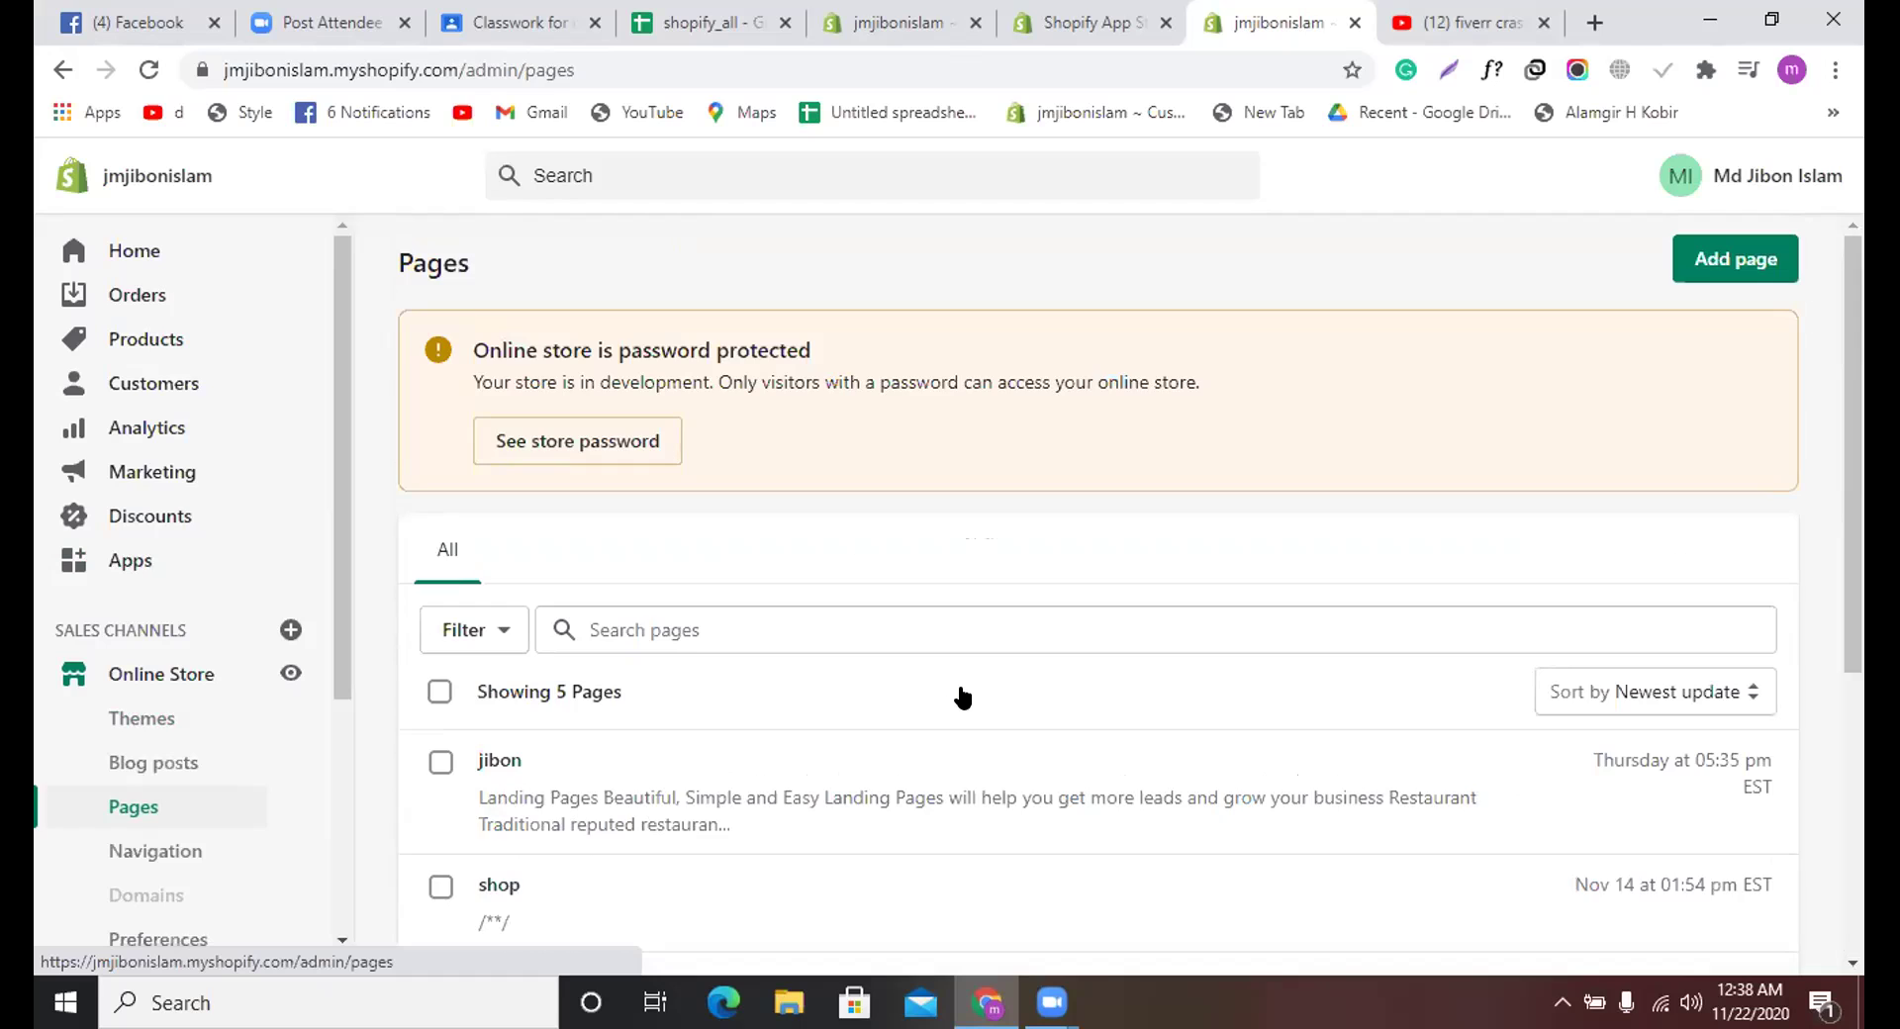
scroll(963, 698, "down", 4)
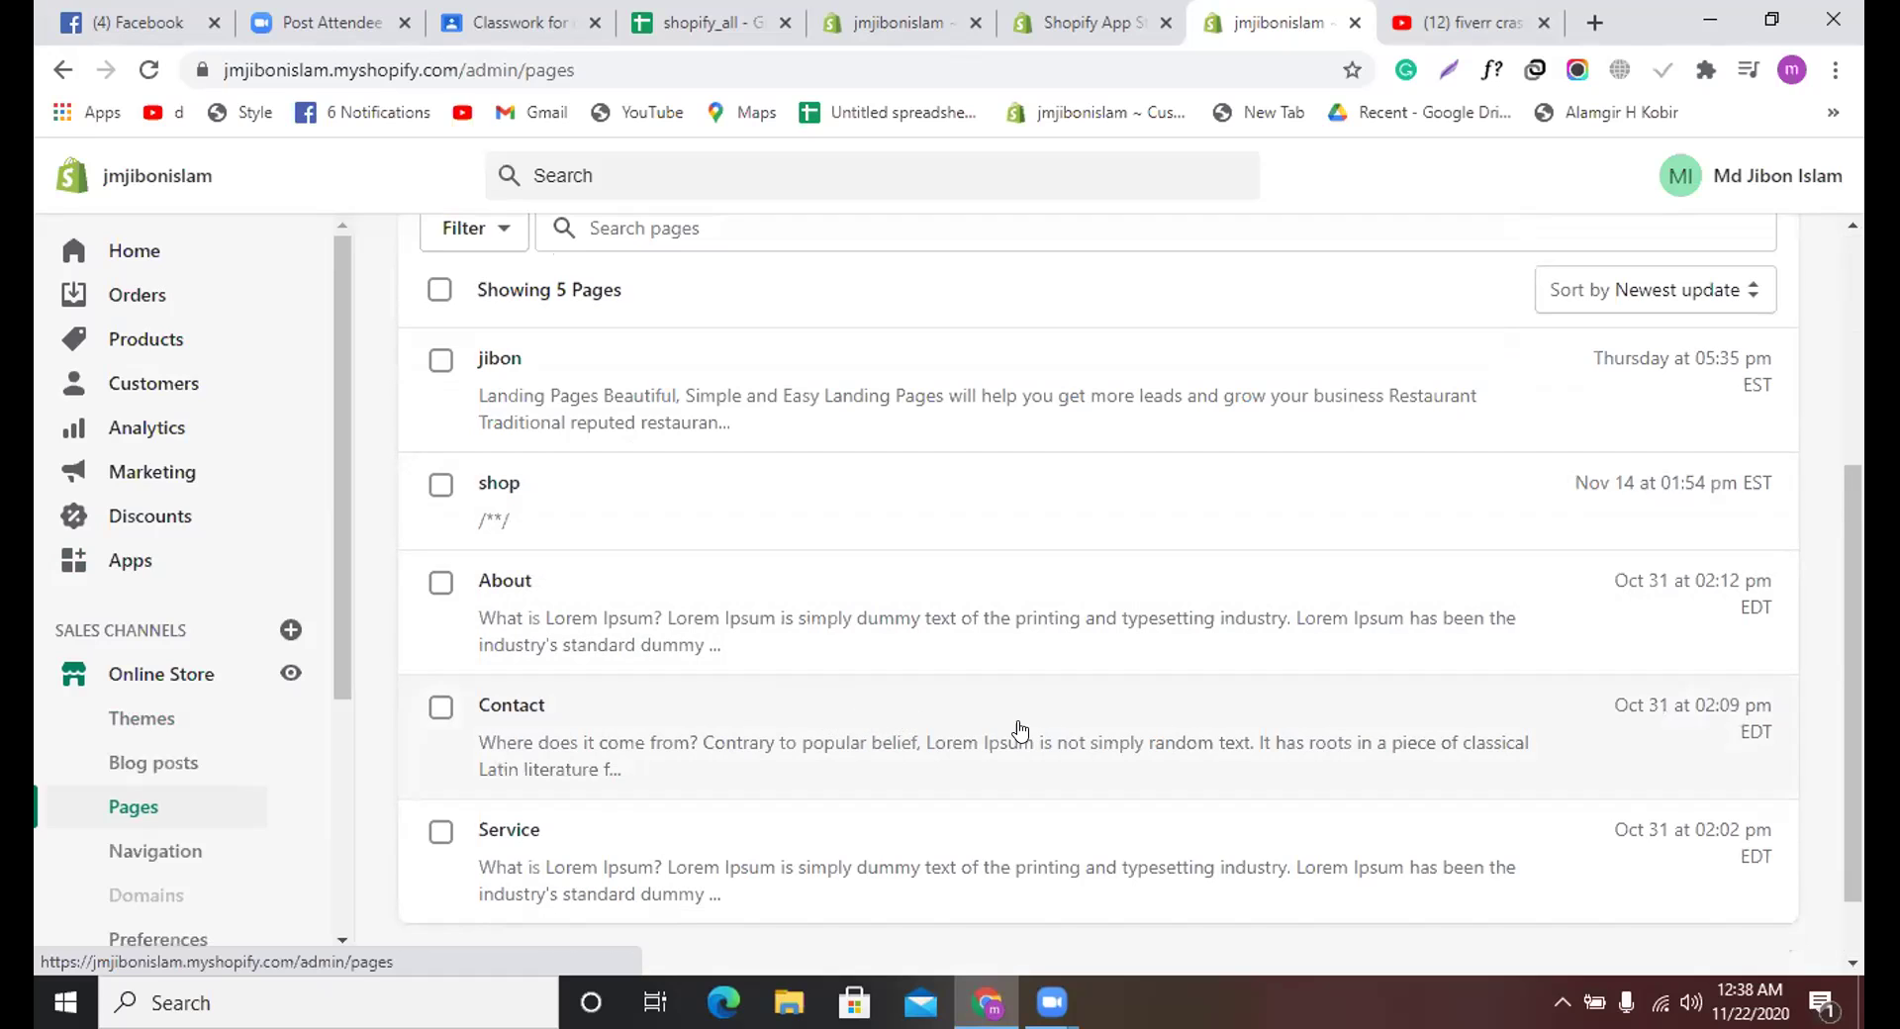
scroll(1020, 731, "down", 1)
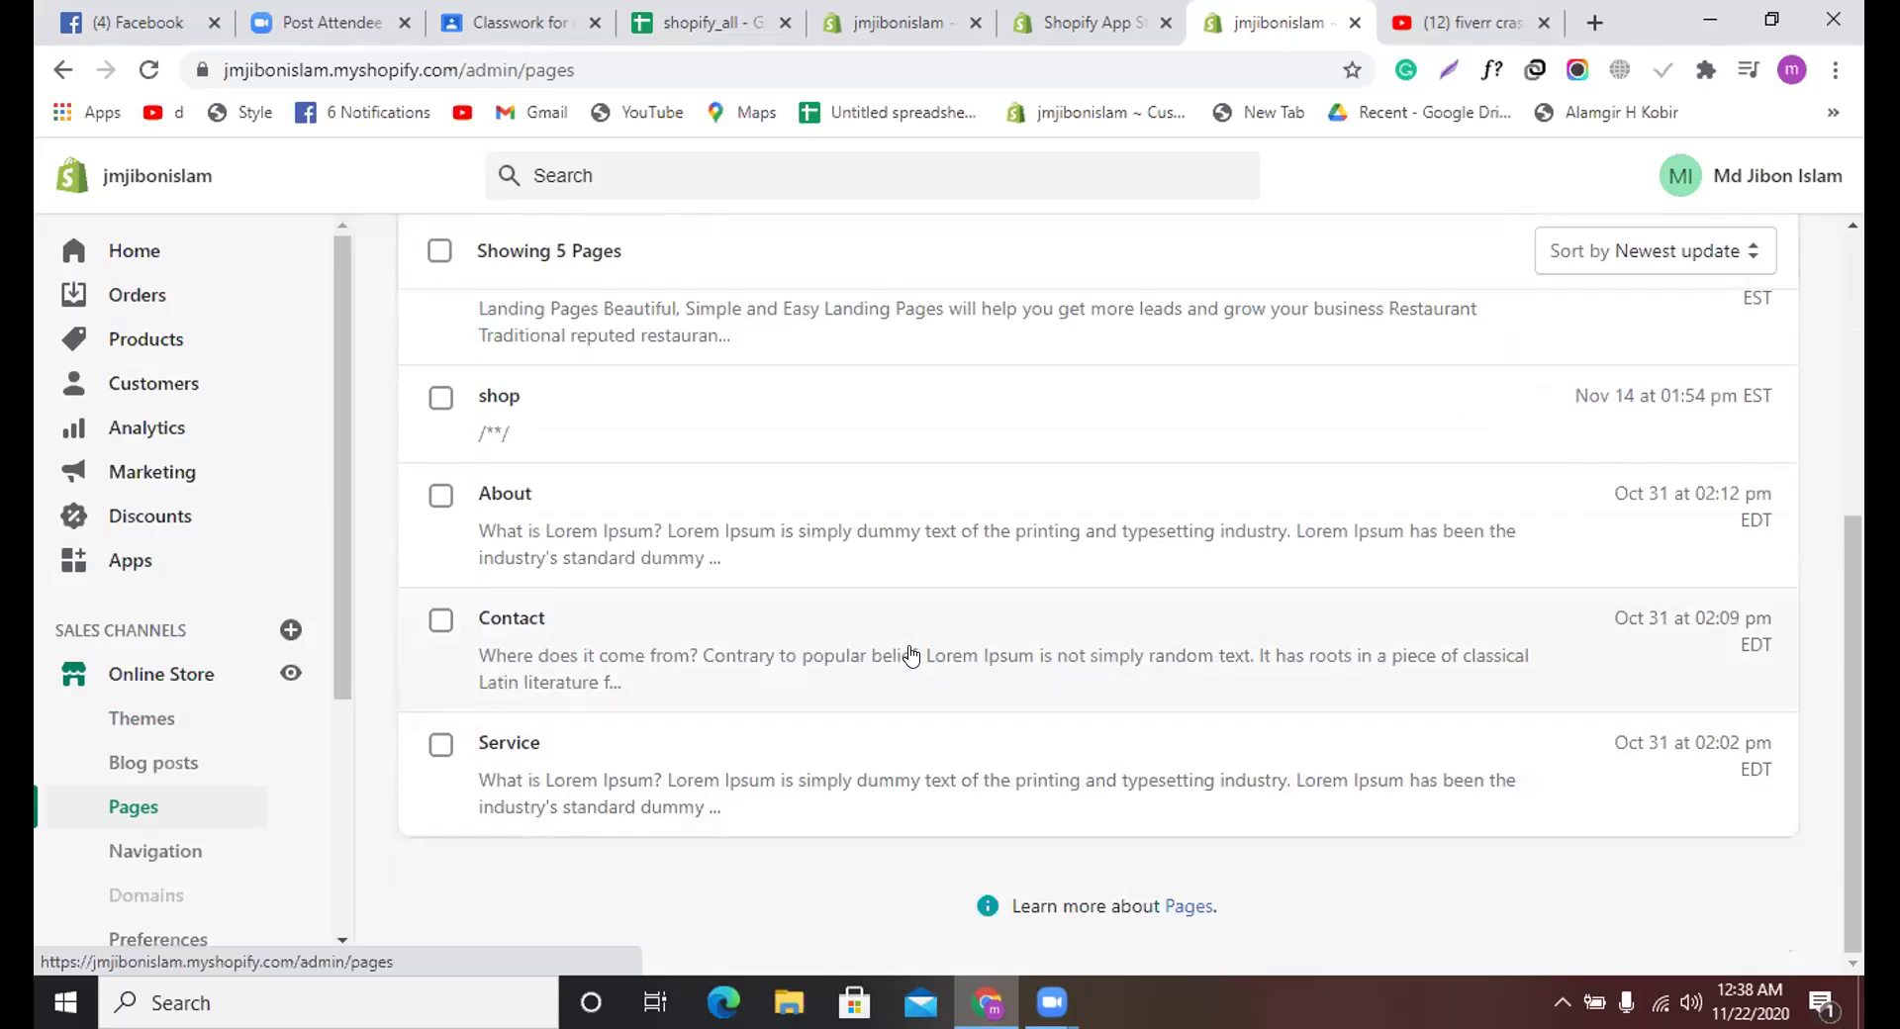
scroll(907, 648, "up", 5)
scroll(907, 653, "down", 5)
scroll(880, 638, "up", 4)
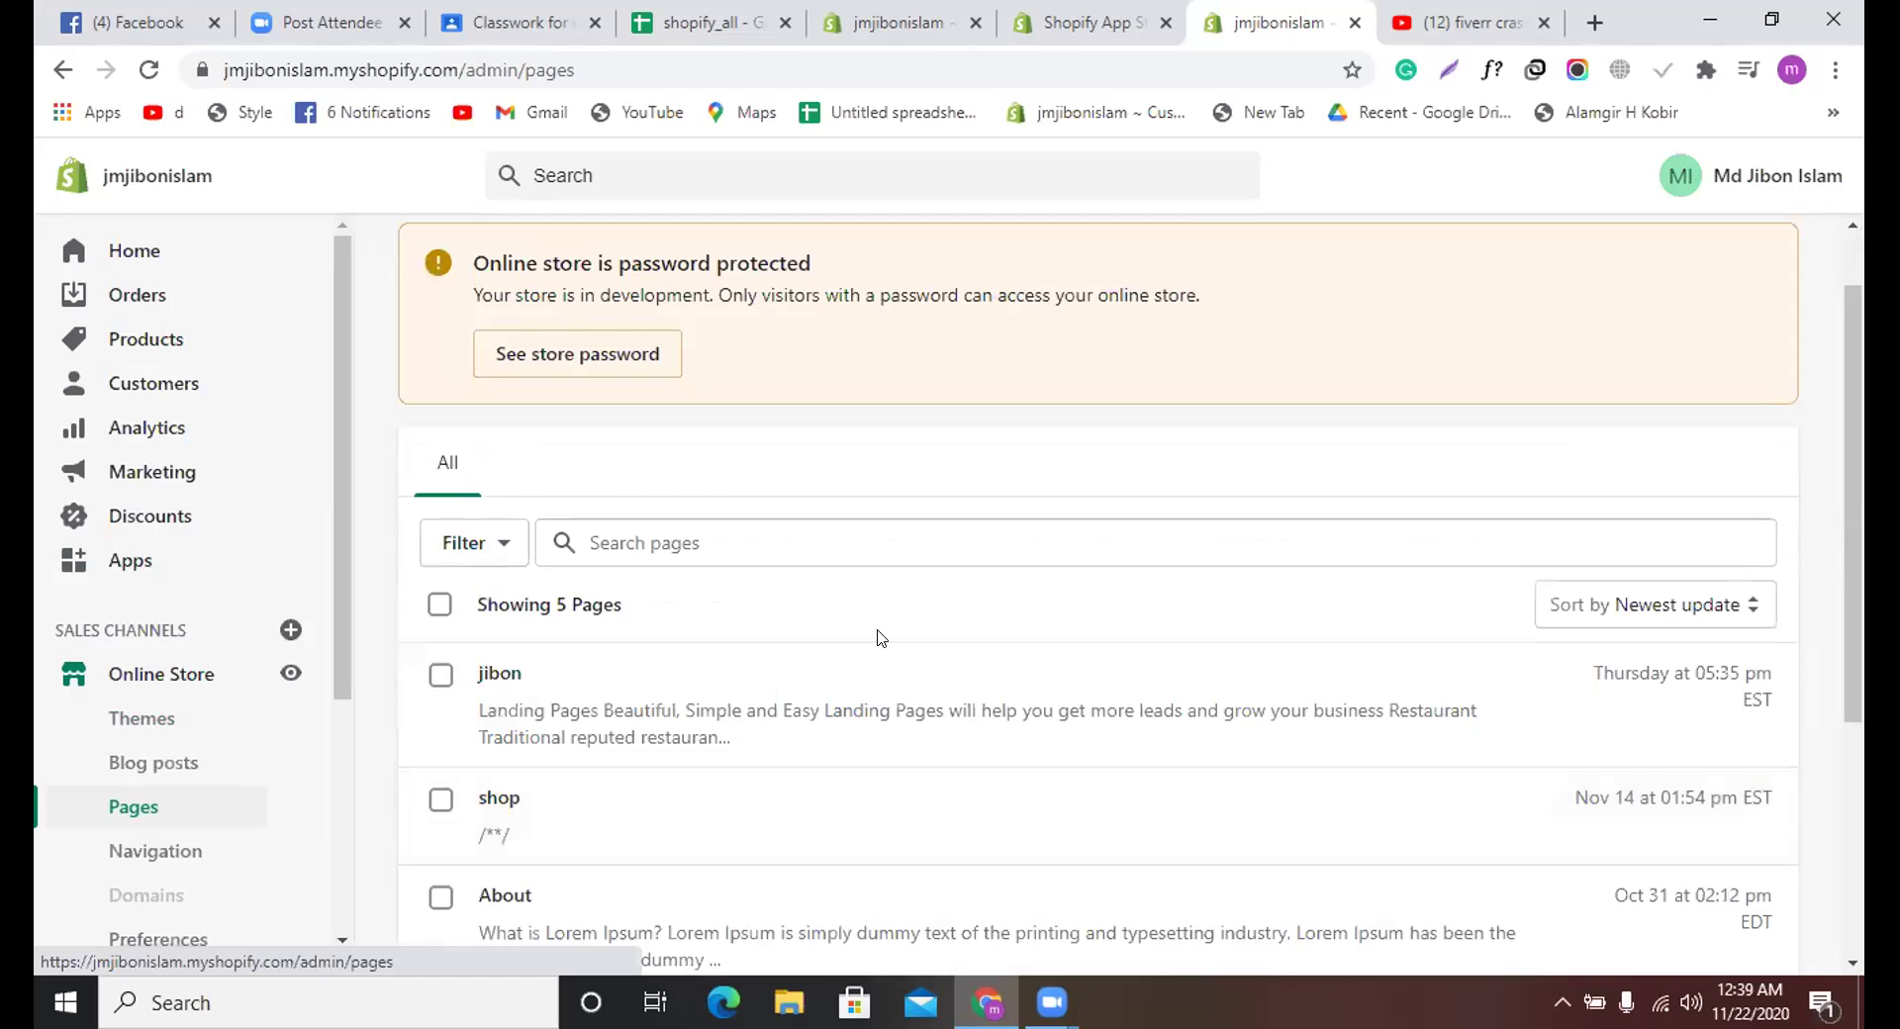
scroll(880, 638, "down", 2)
scroll(881, 638, "down", 2)
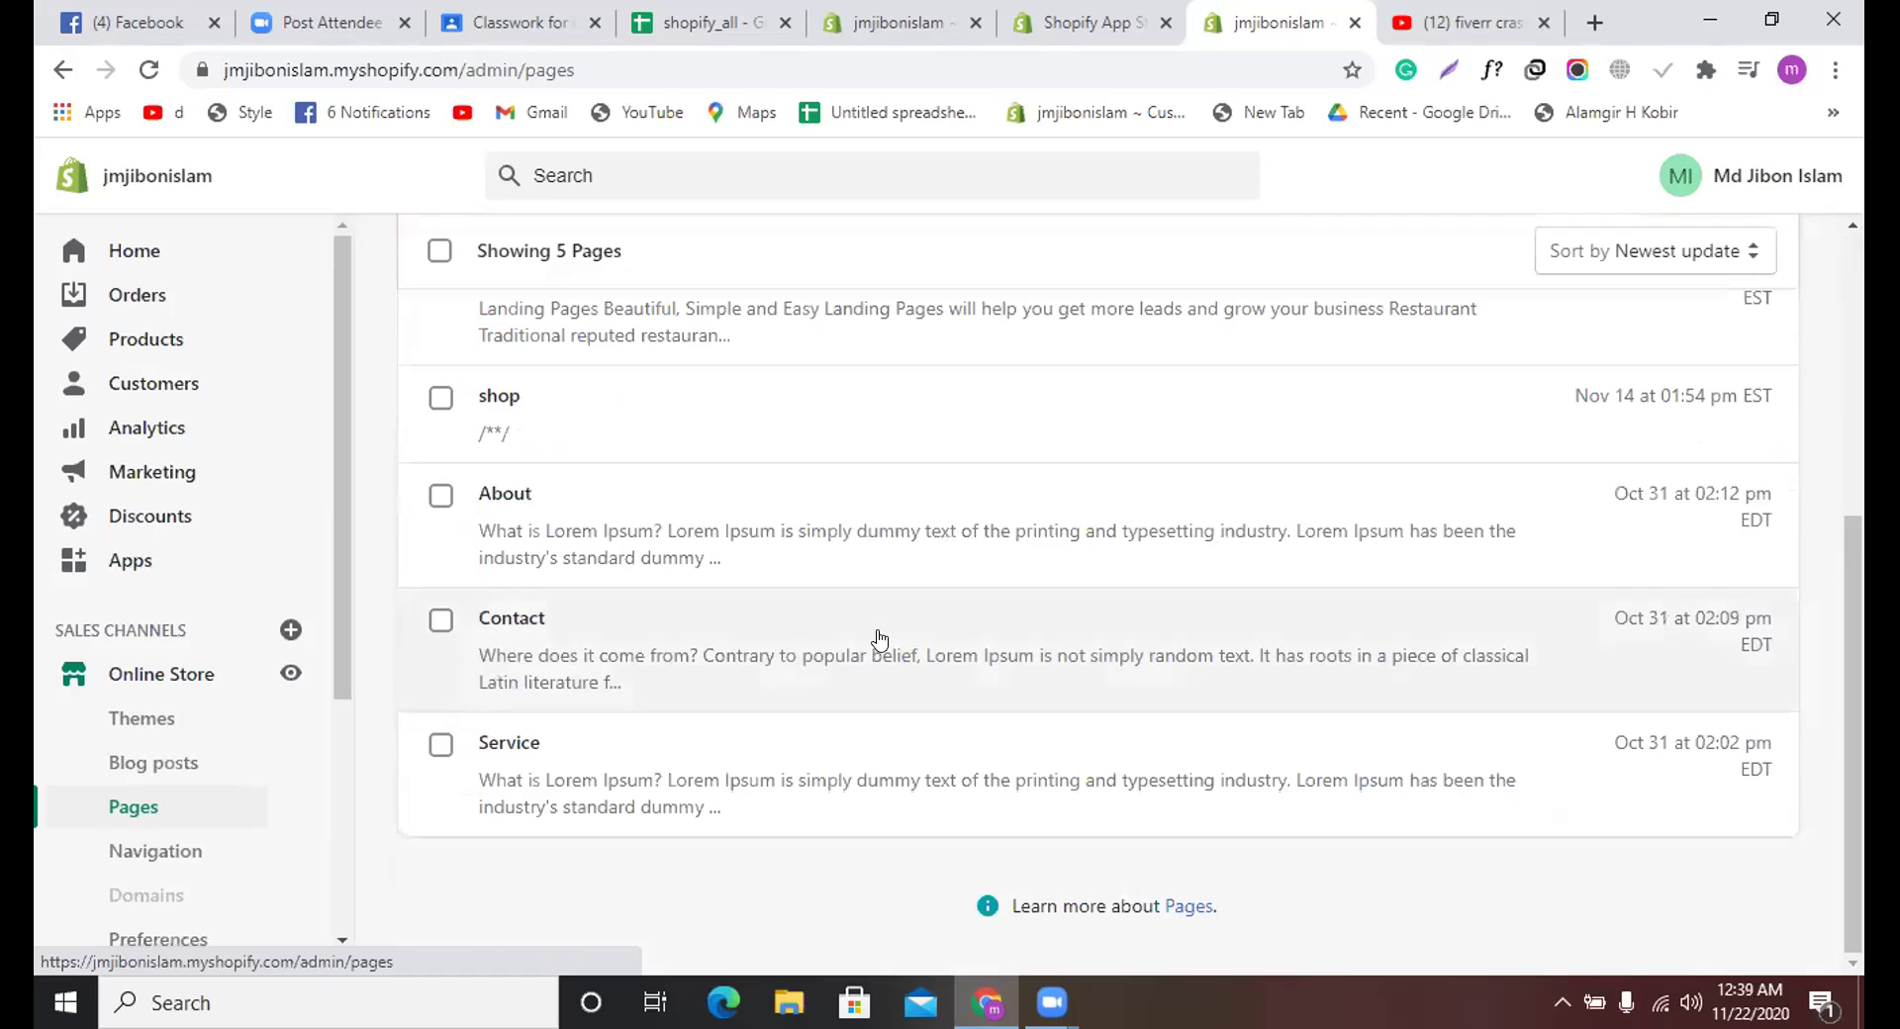
Step: Open the Contact page and review its Lorem Ipsum content down to the embedded map
left_click(881, 639)
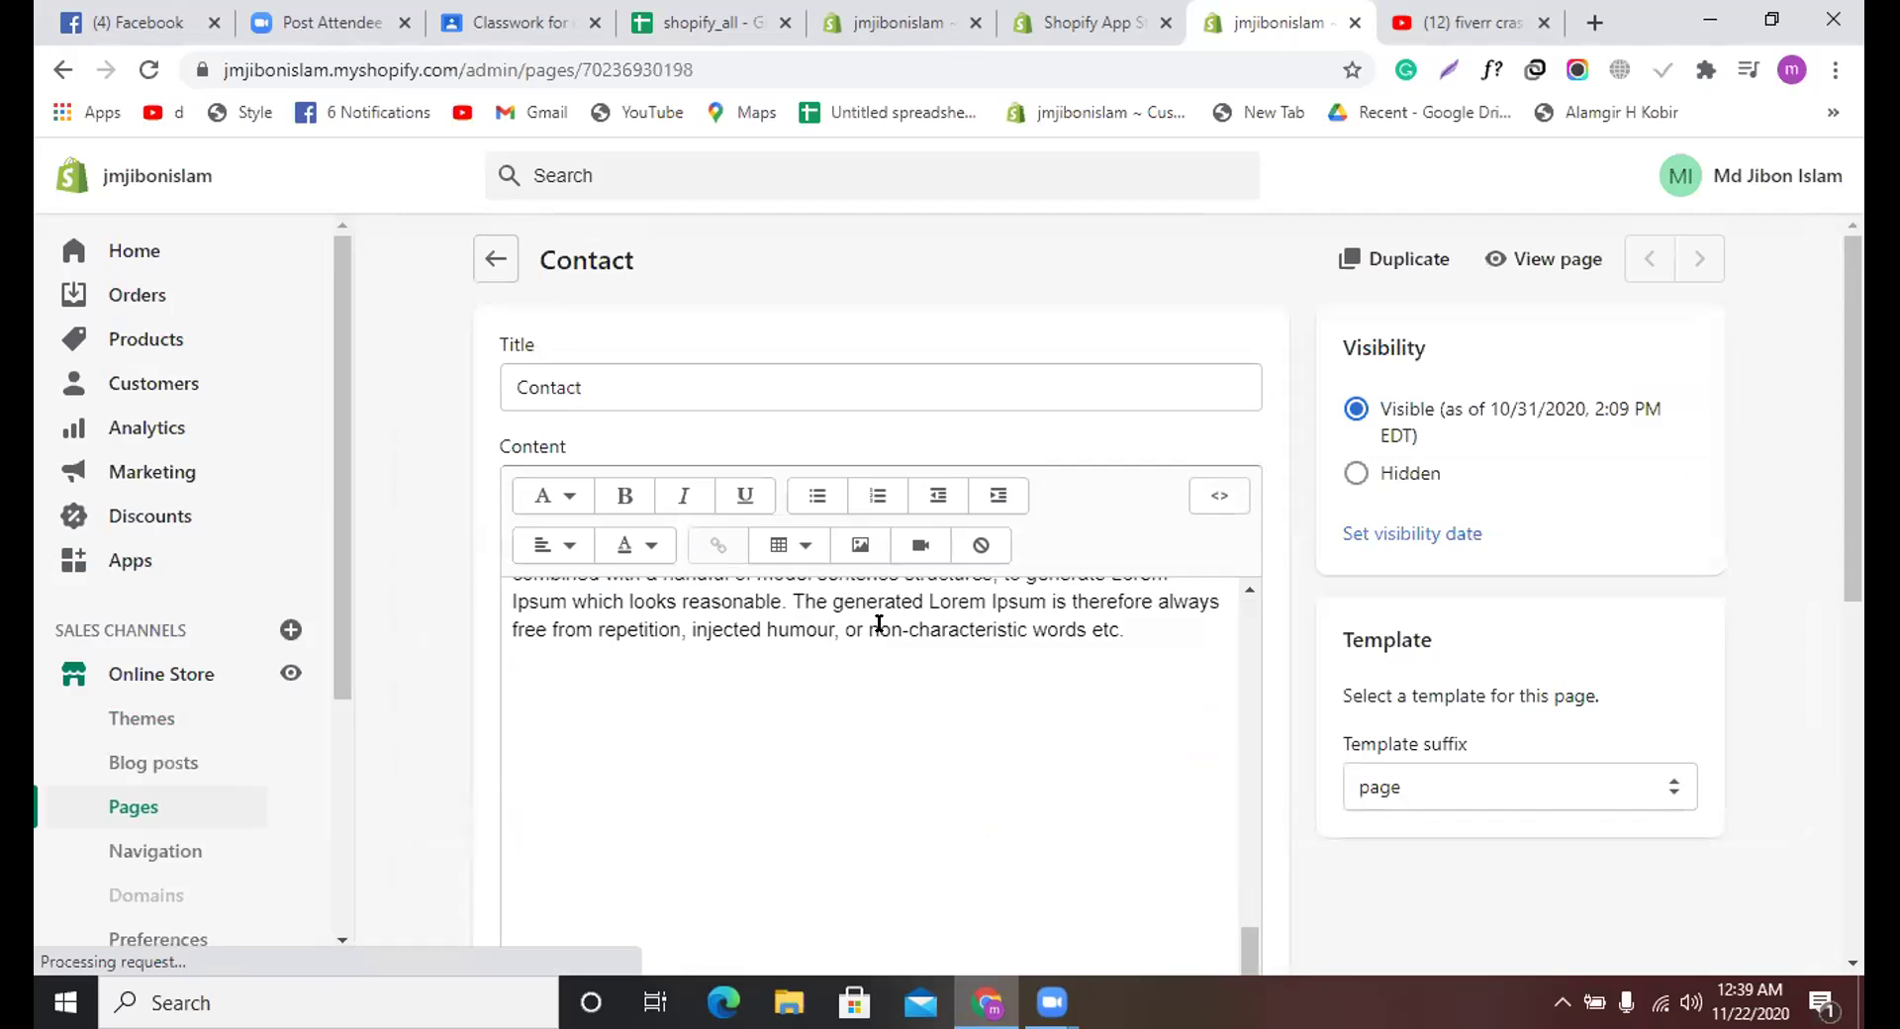
scroll(879, 627, "up", 1)
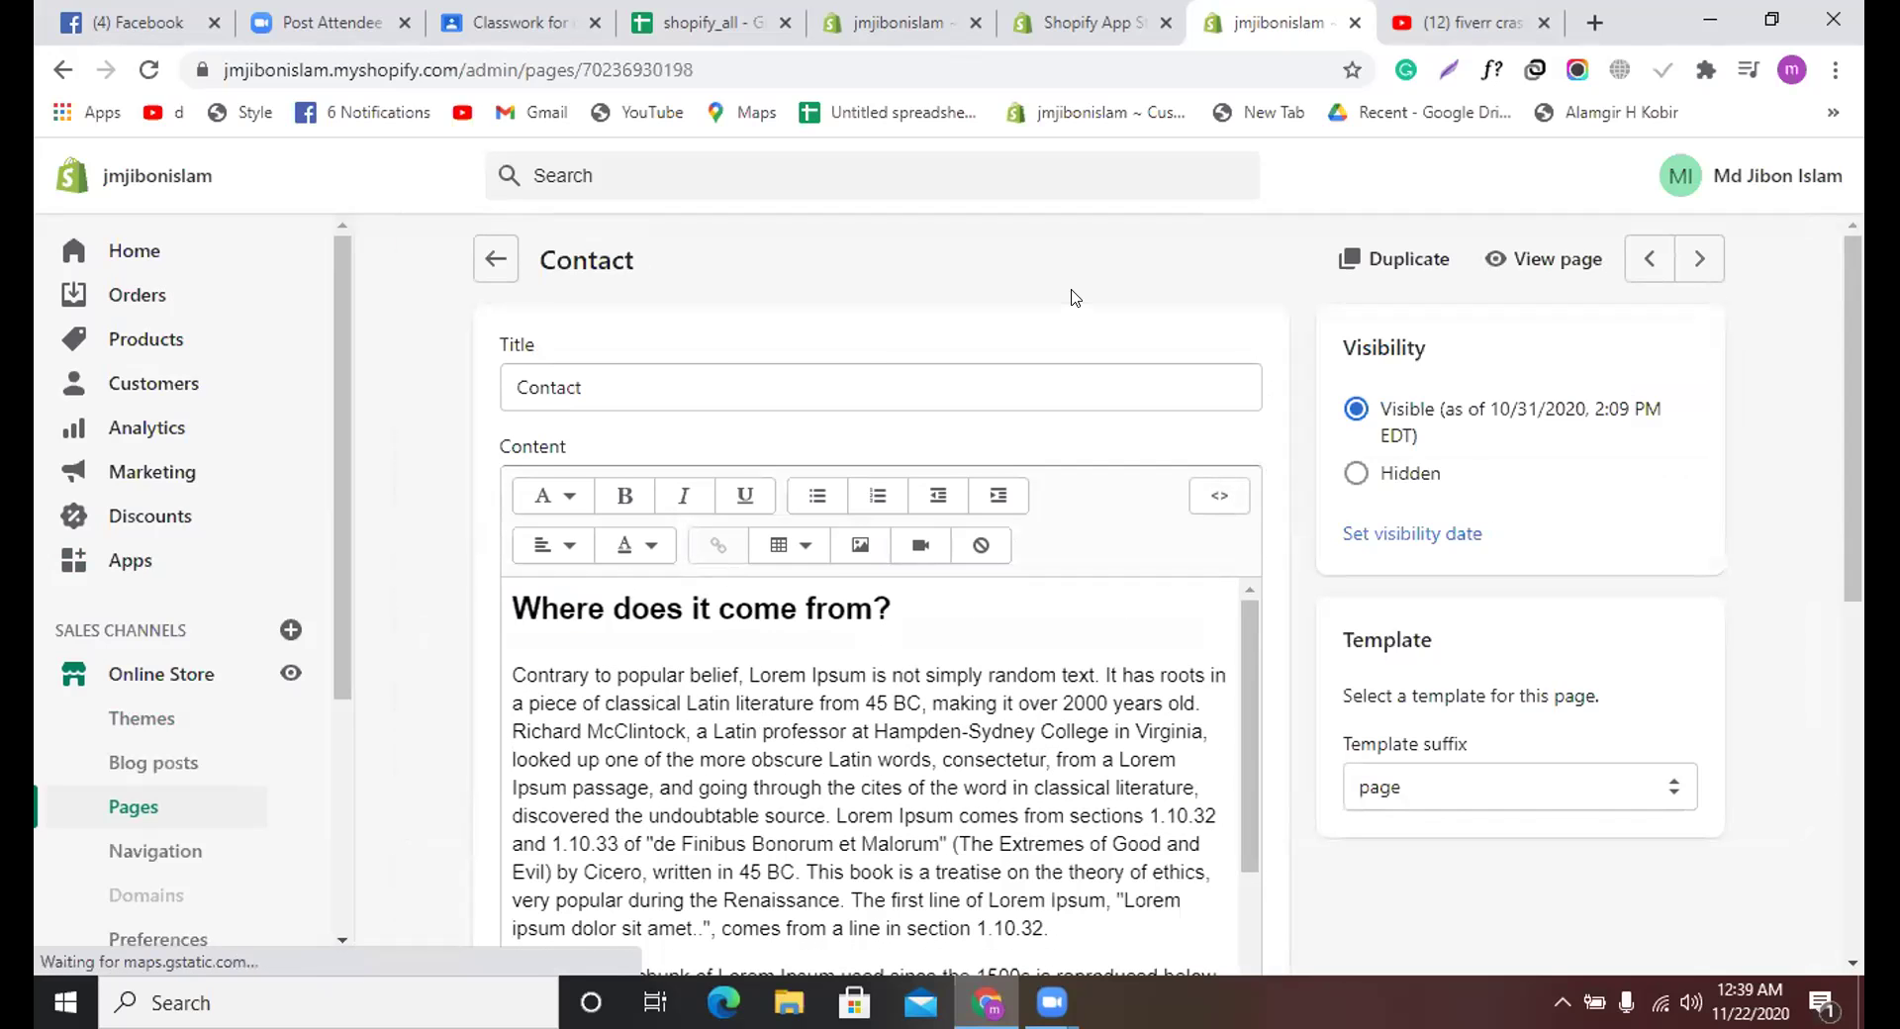
scroll(1070, 297, "down", 5)
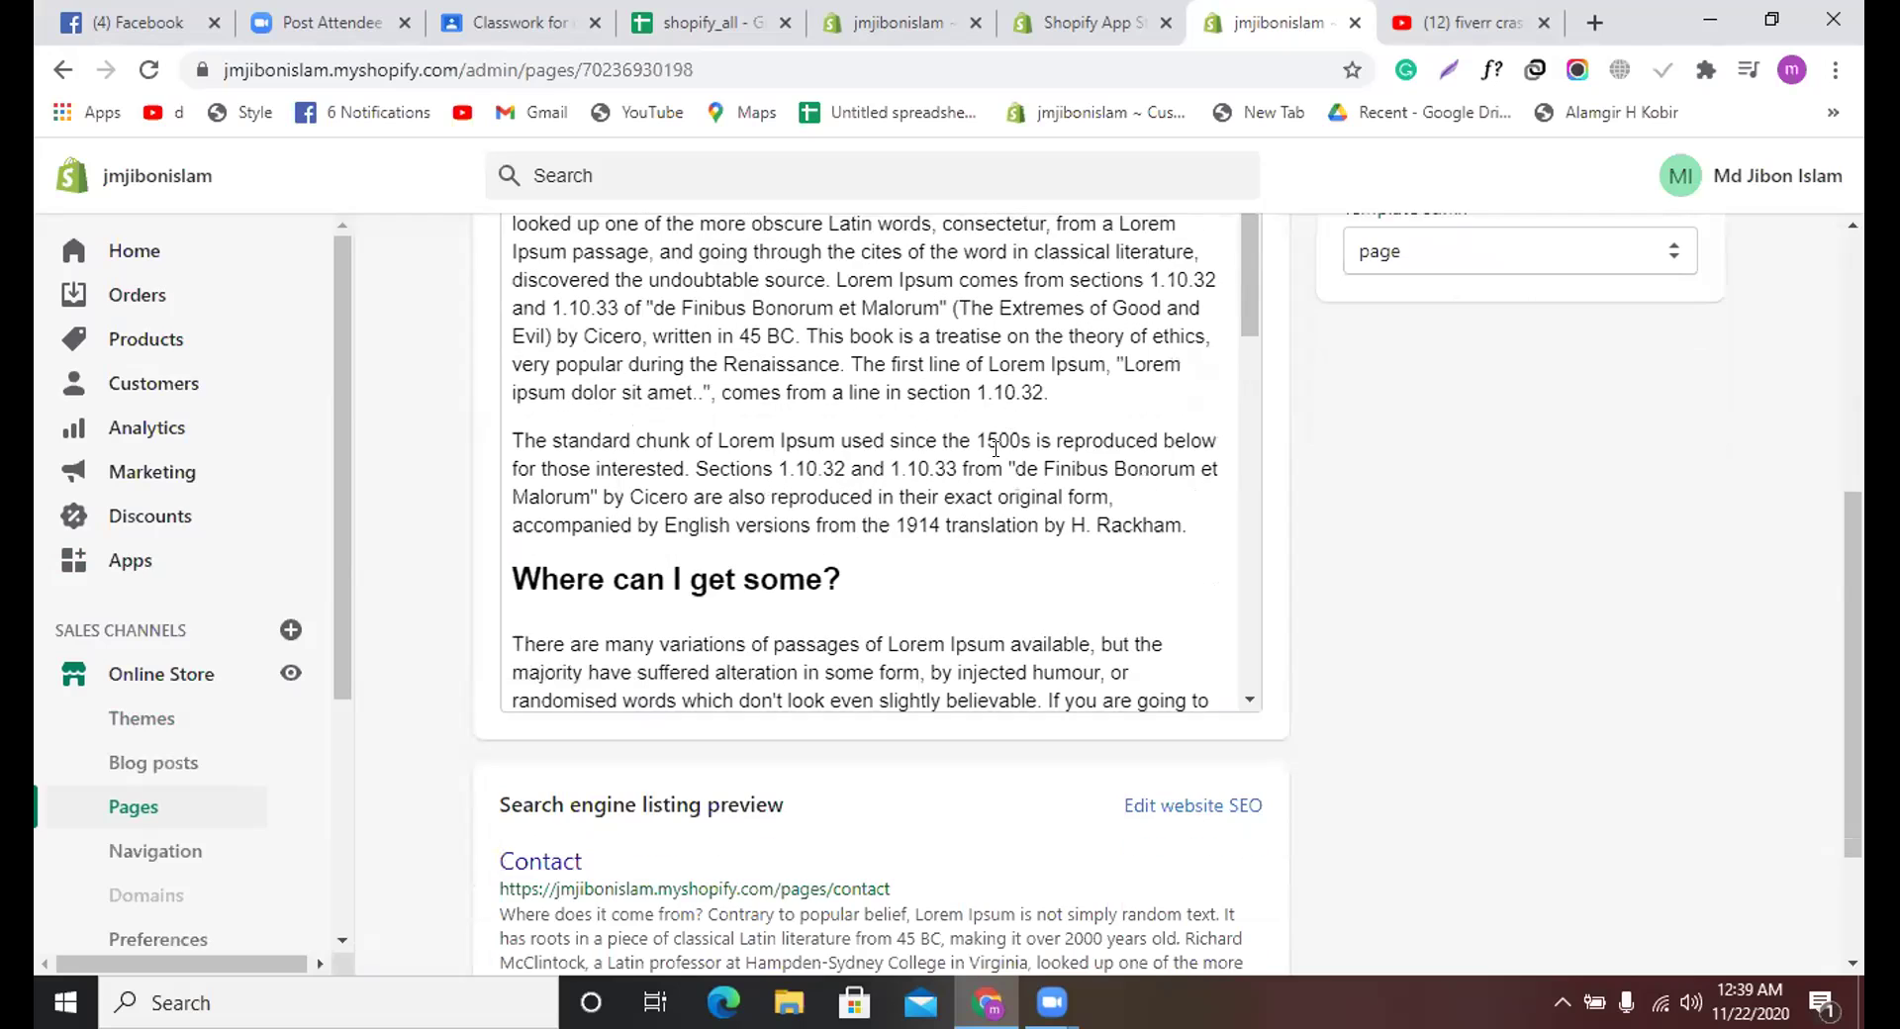
scroll(995, 448, "down", 10)
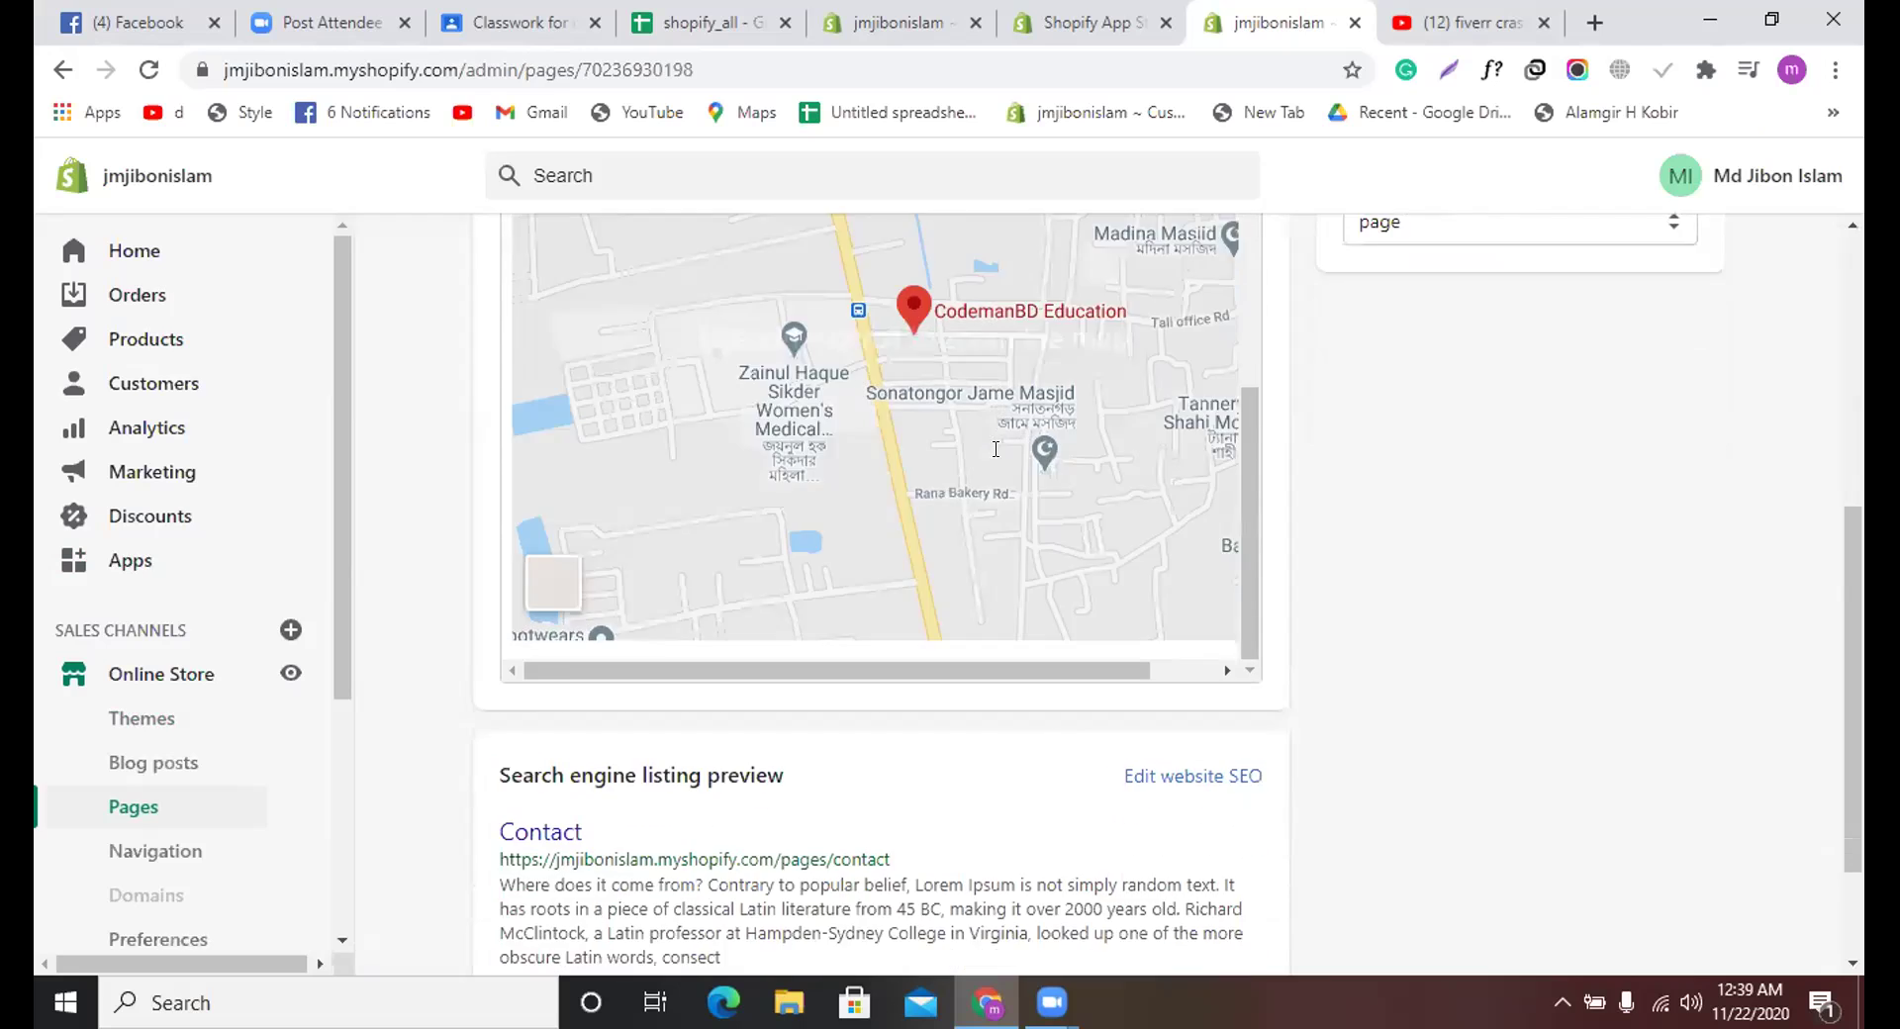
scroll(996, 448, "down", 3)
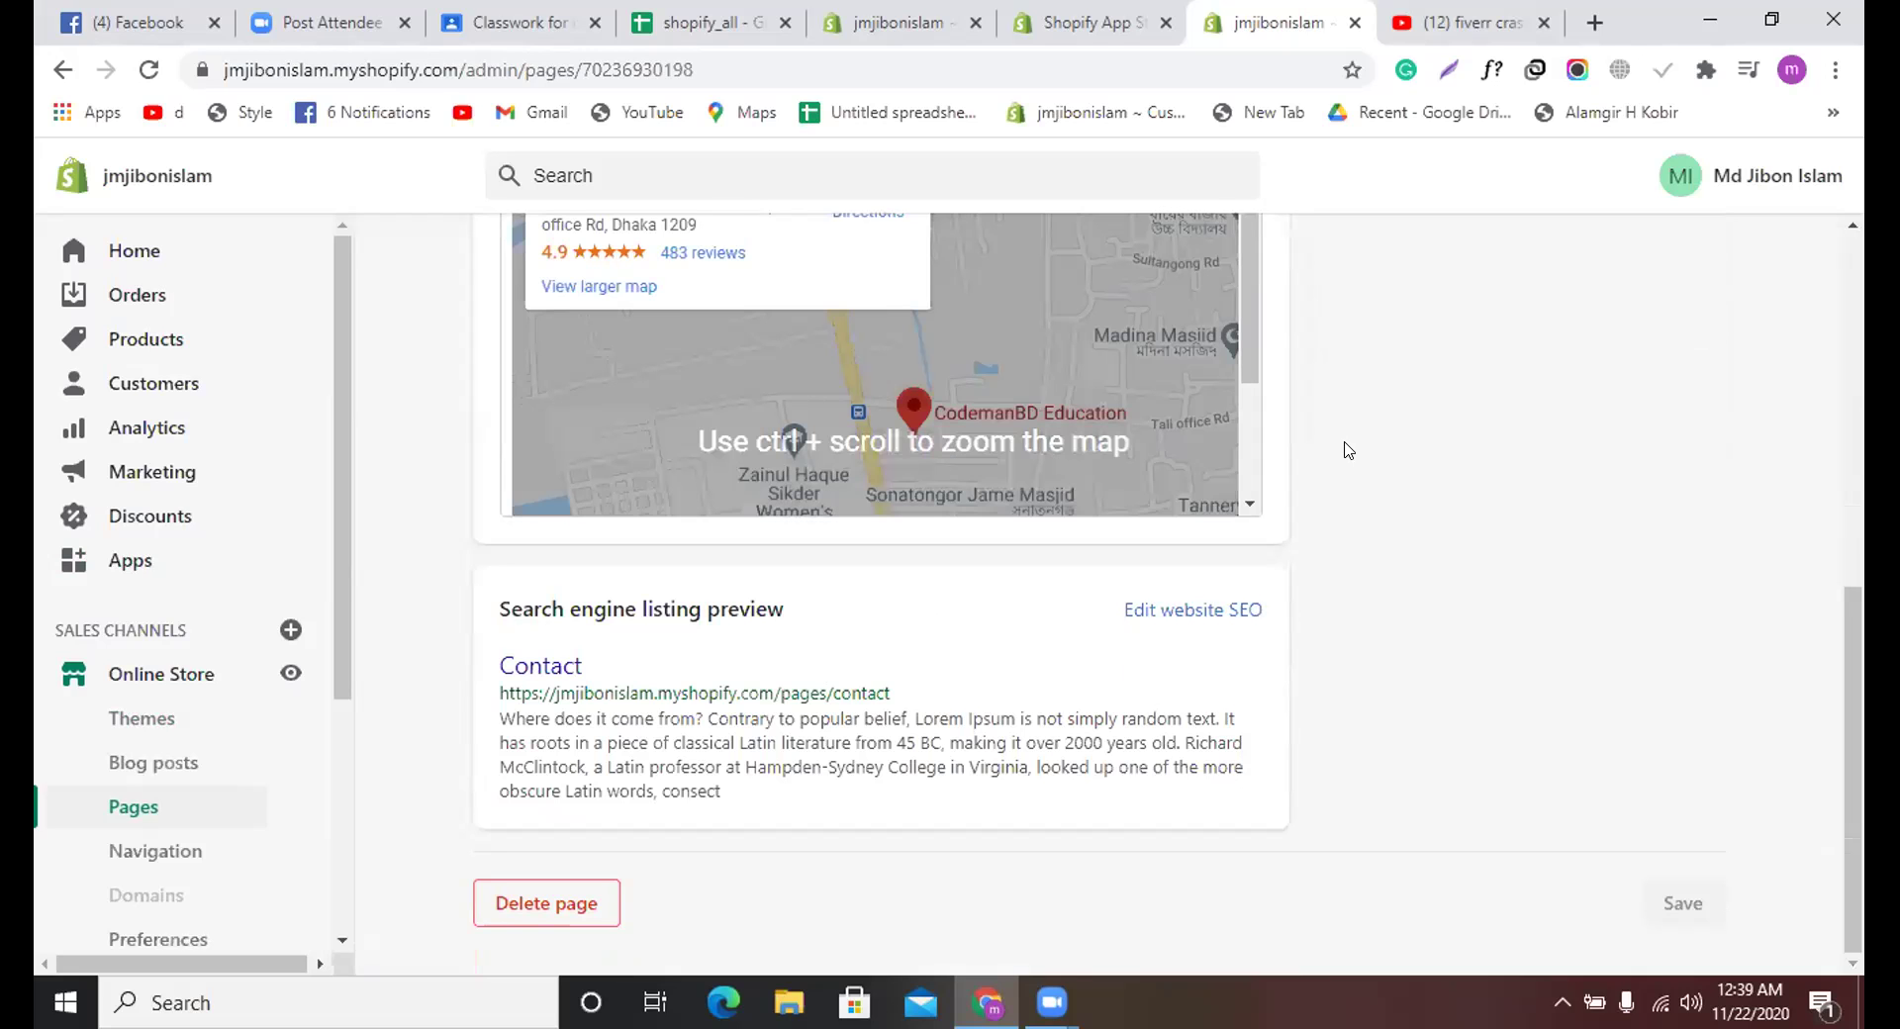
scroll(996, 500, "up", 3)
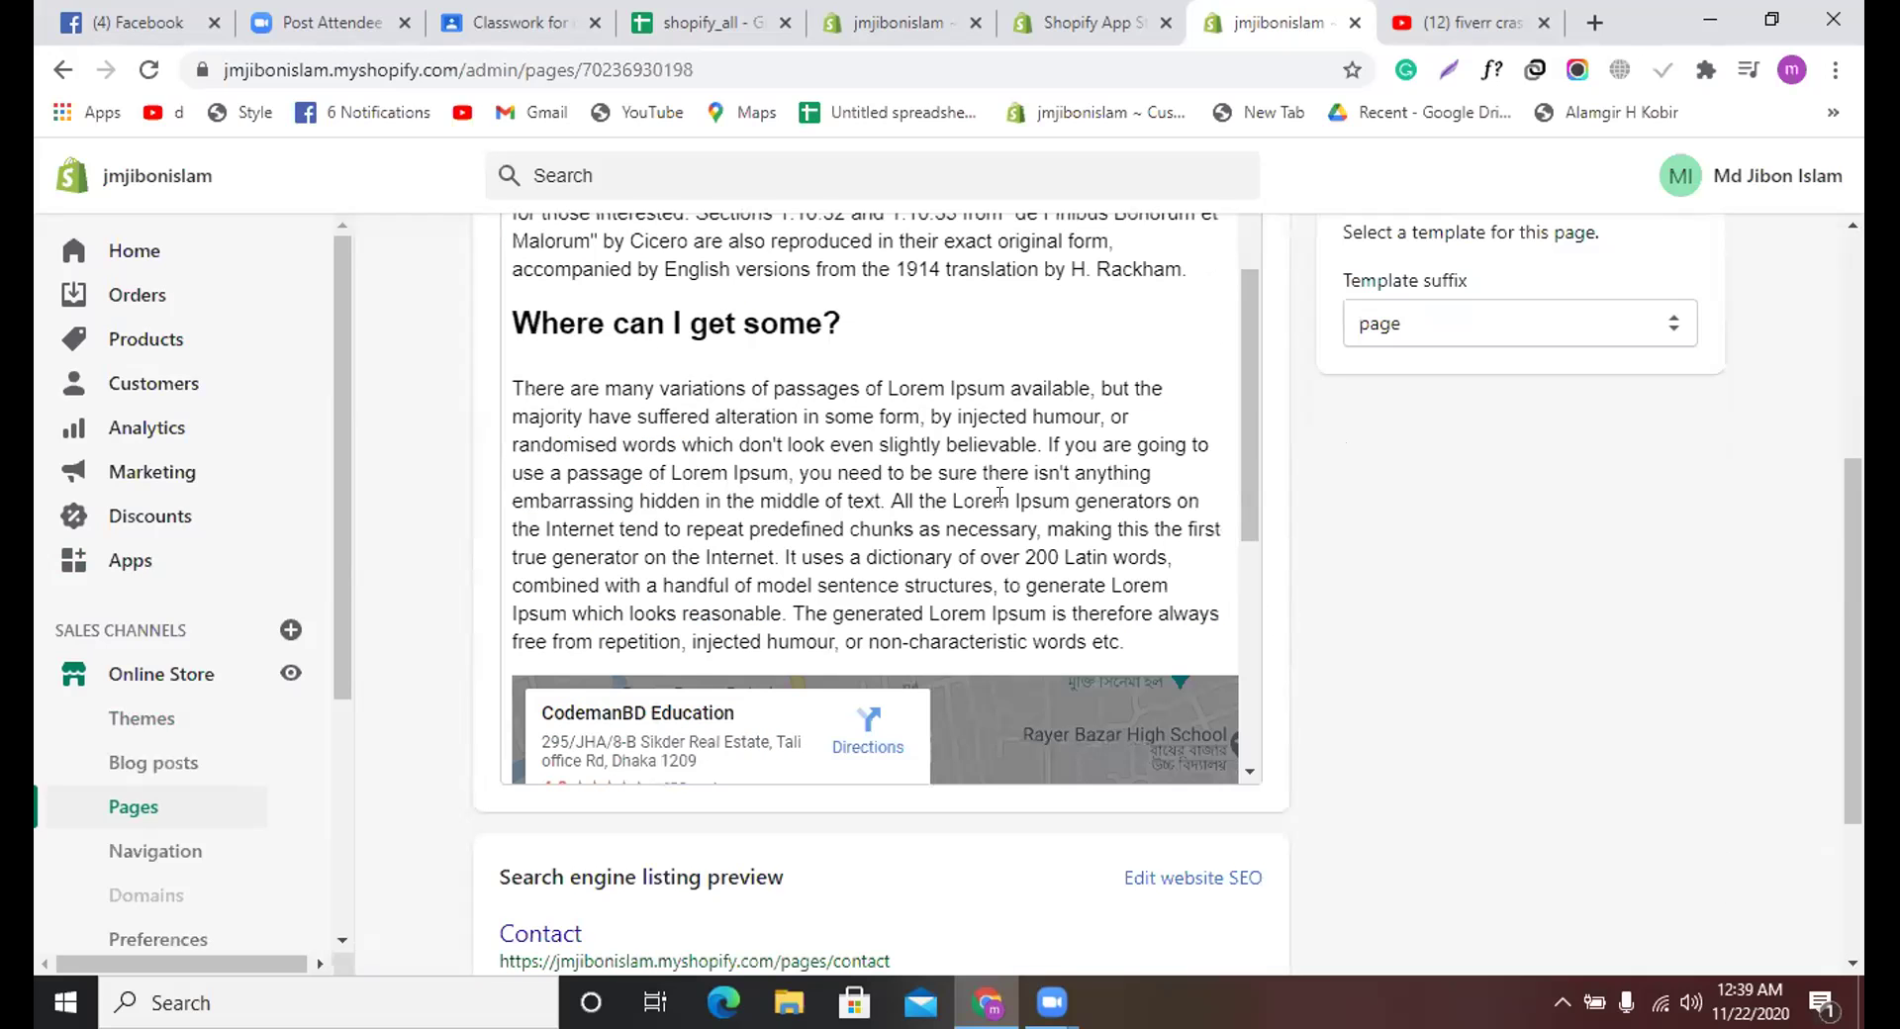
scroll(999, 494, "up", 5)
scroll(879, 505, "down", 1)
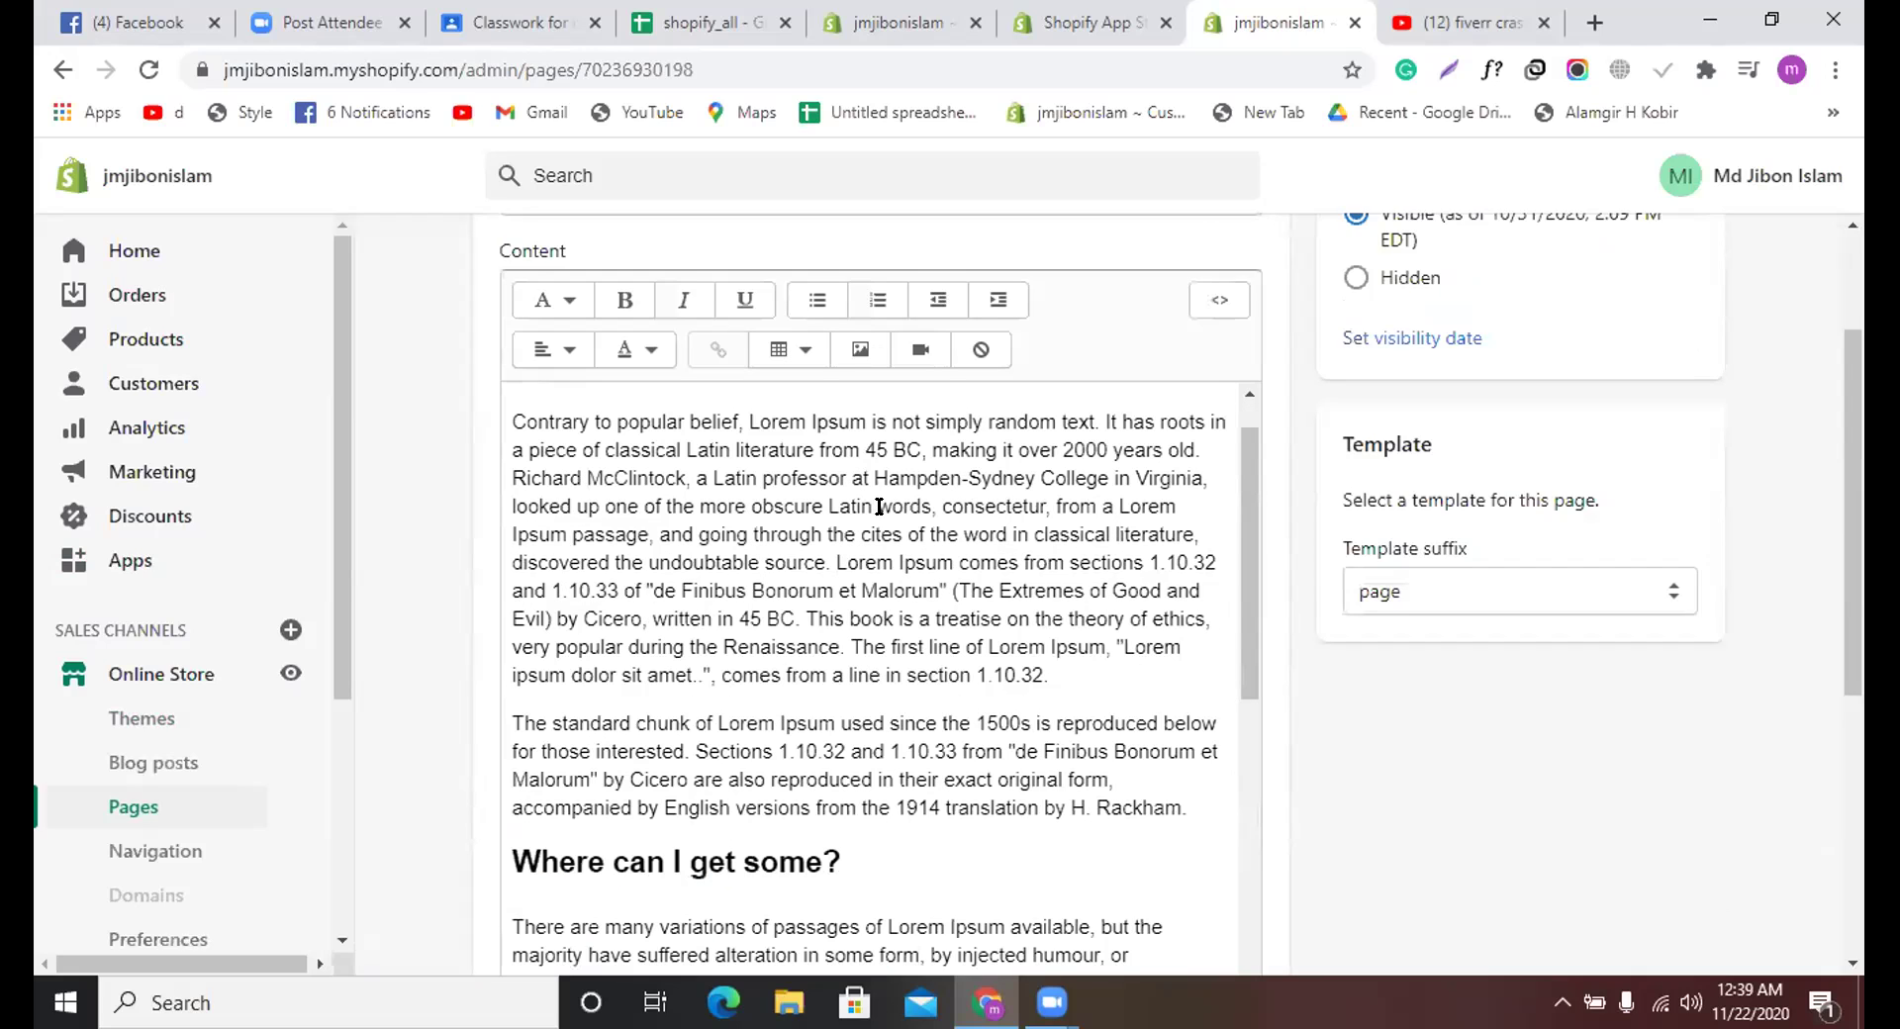
scroll(584, 500, "down", 1)
scroll(781, 519, "up", 2)
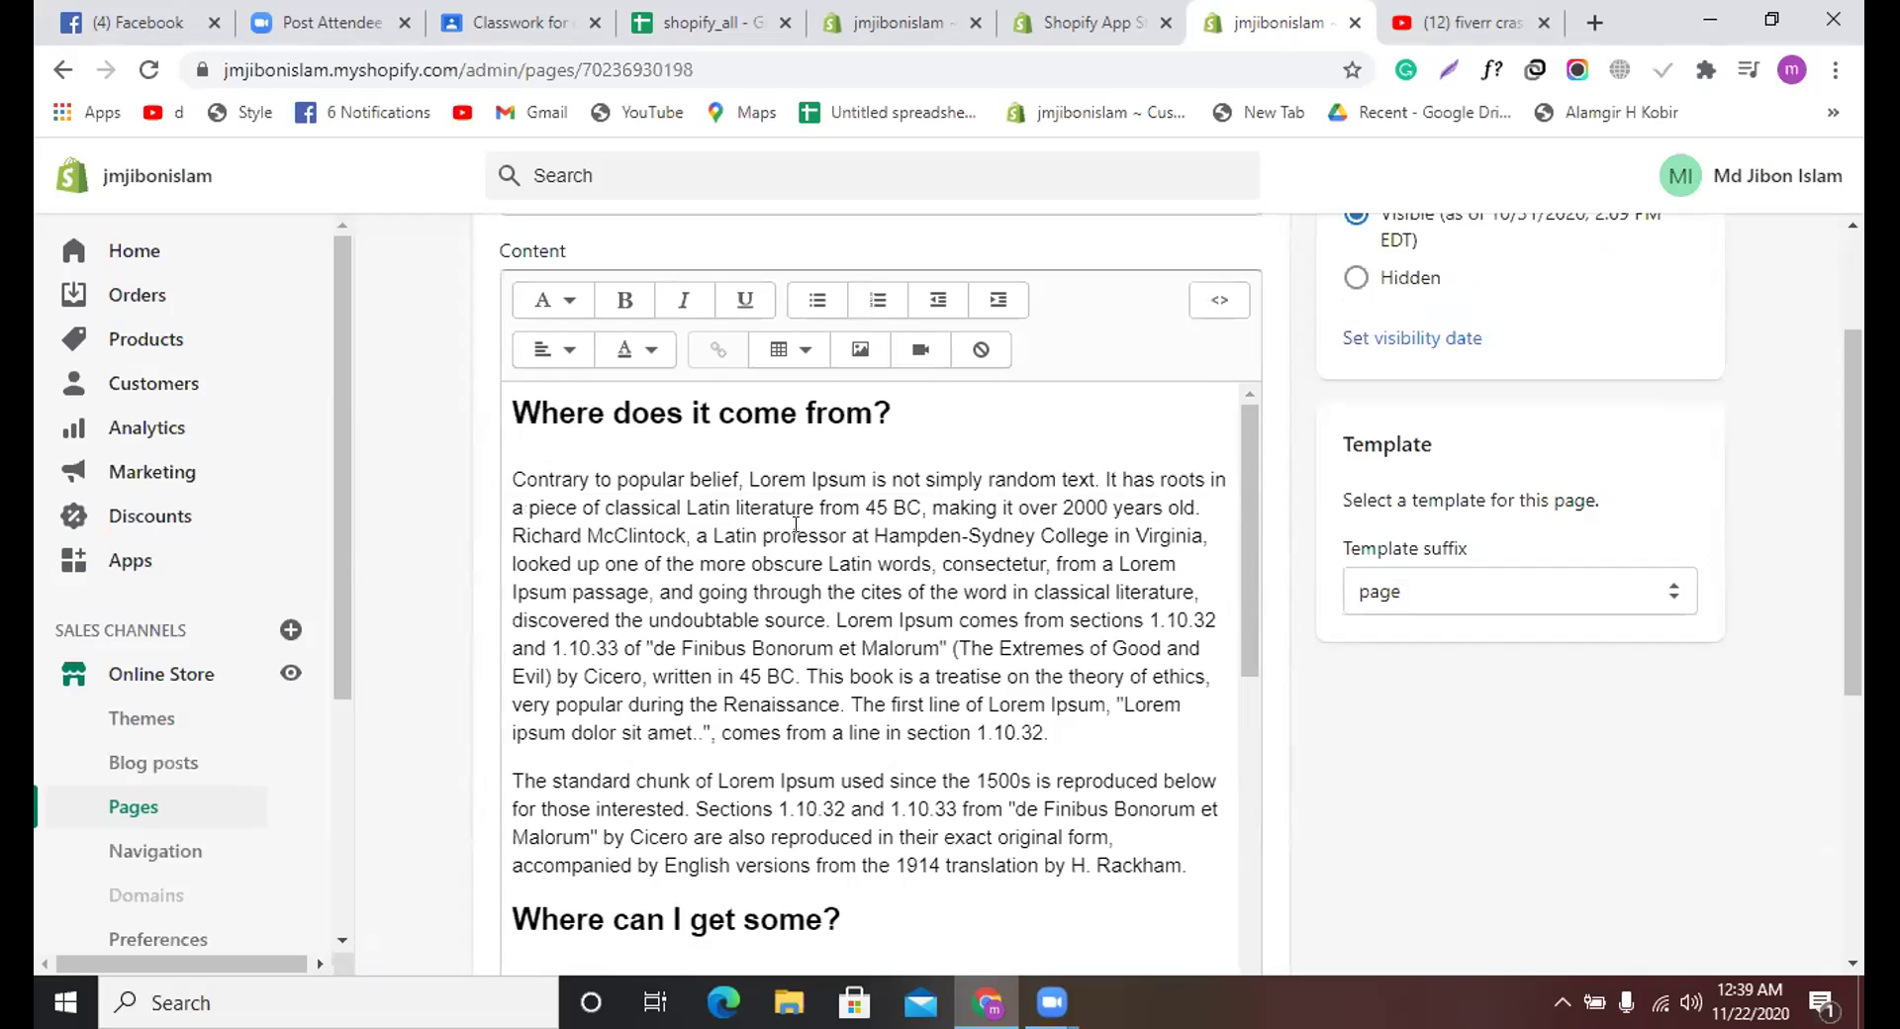
scroll(1192, 447, "down", 3)
scroll(1191, 446, "up", 3)
scroll(1331, 361, "up", 2)
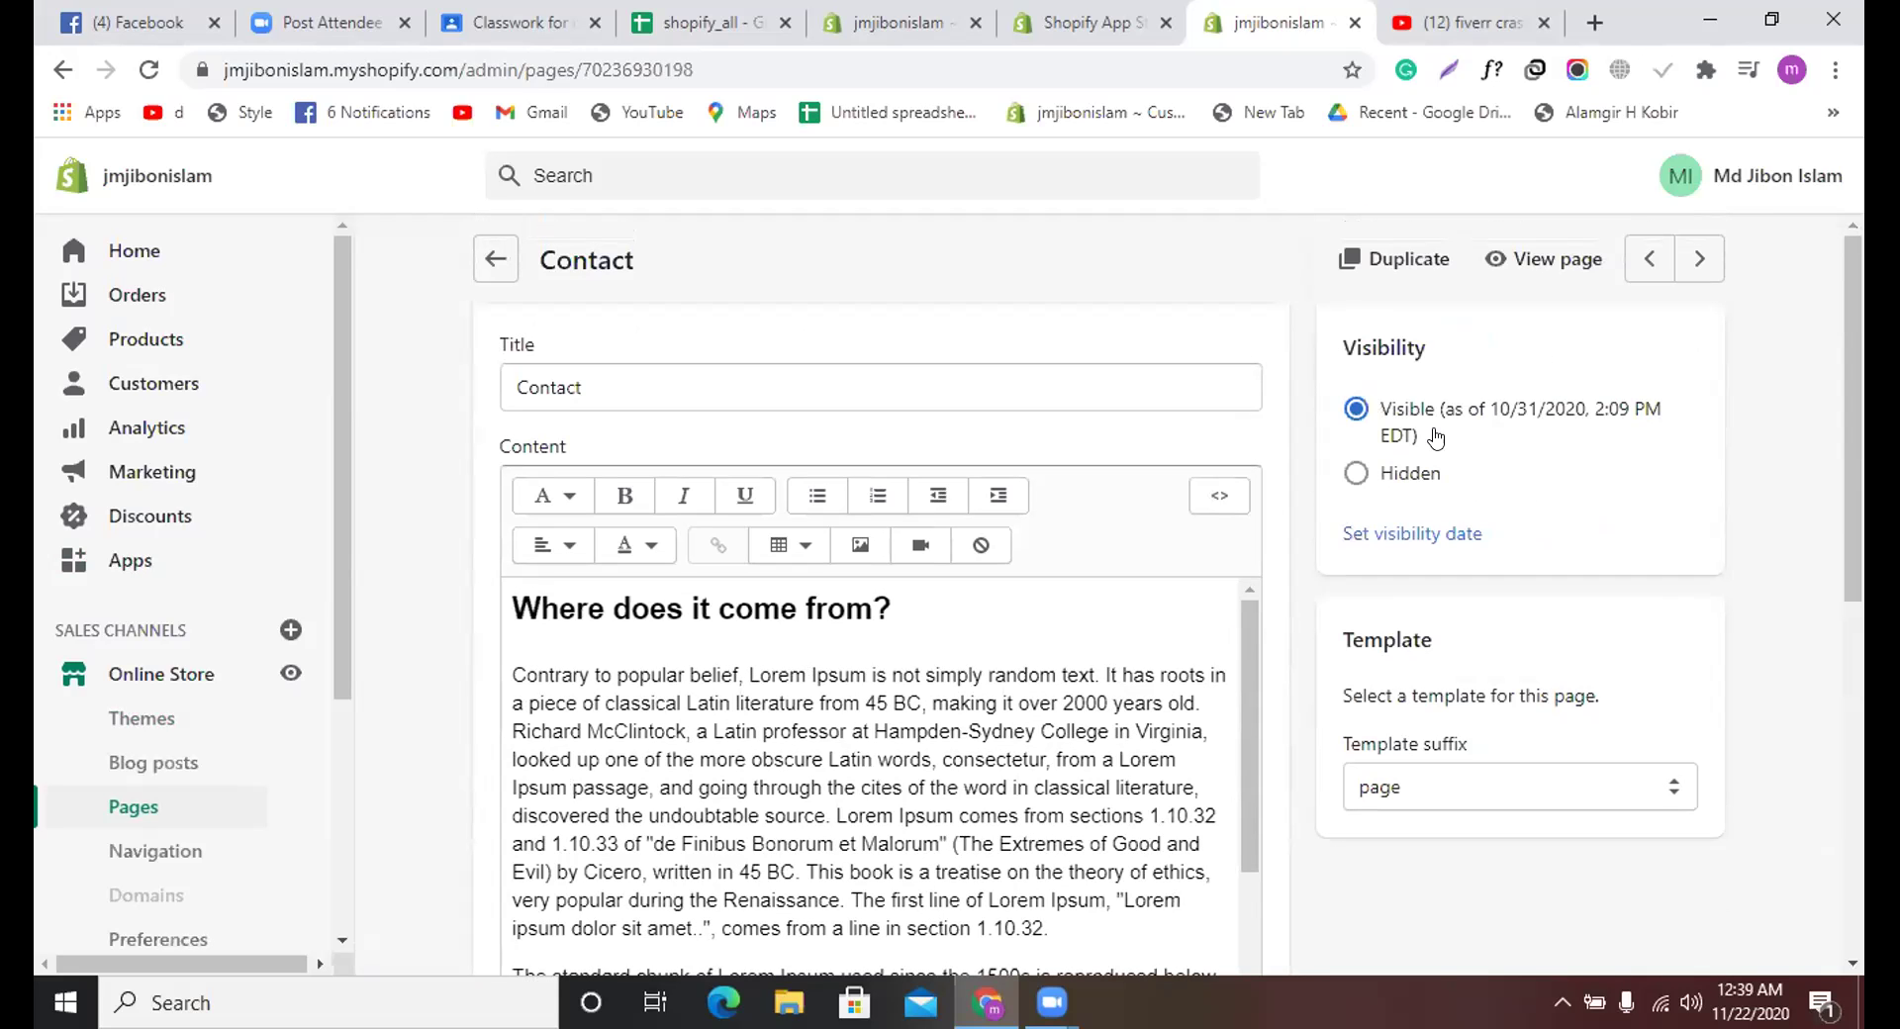
left_click(1221, 495)
scroll(862, 614, "down", 2)
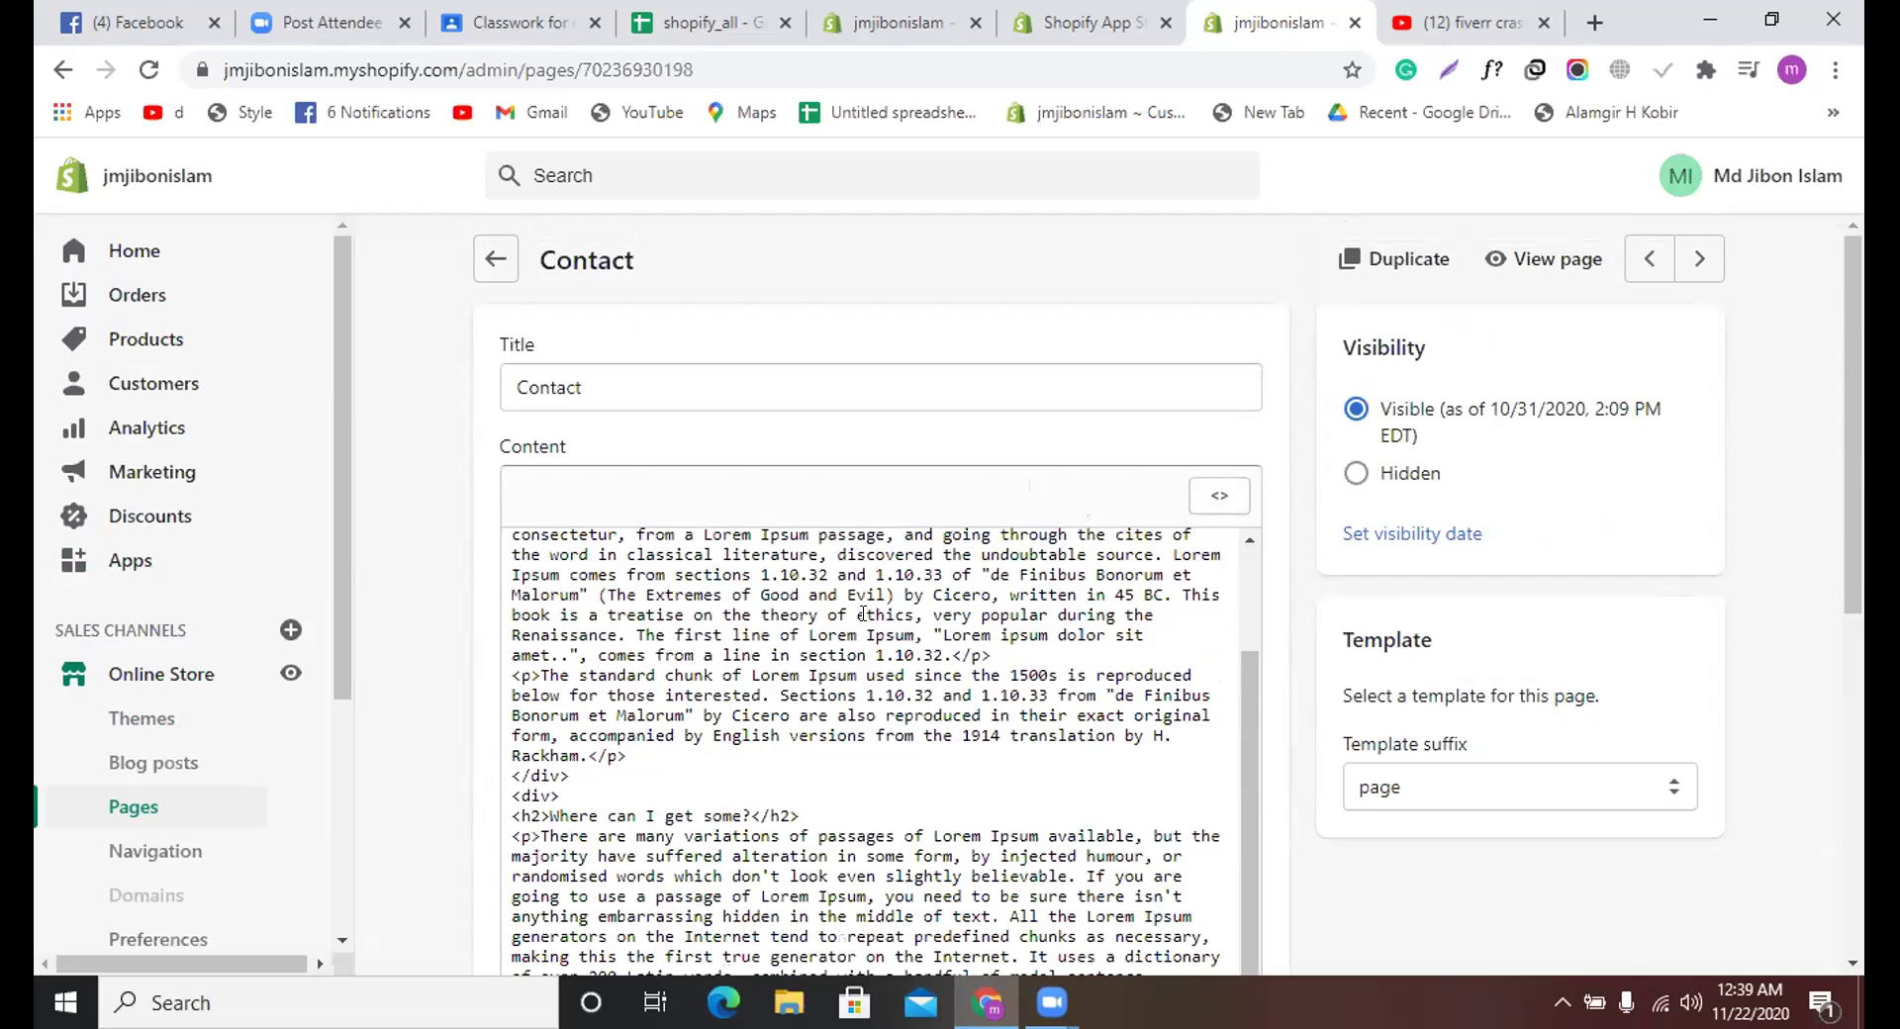
scroll(926, 683, "down", 10)
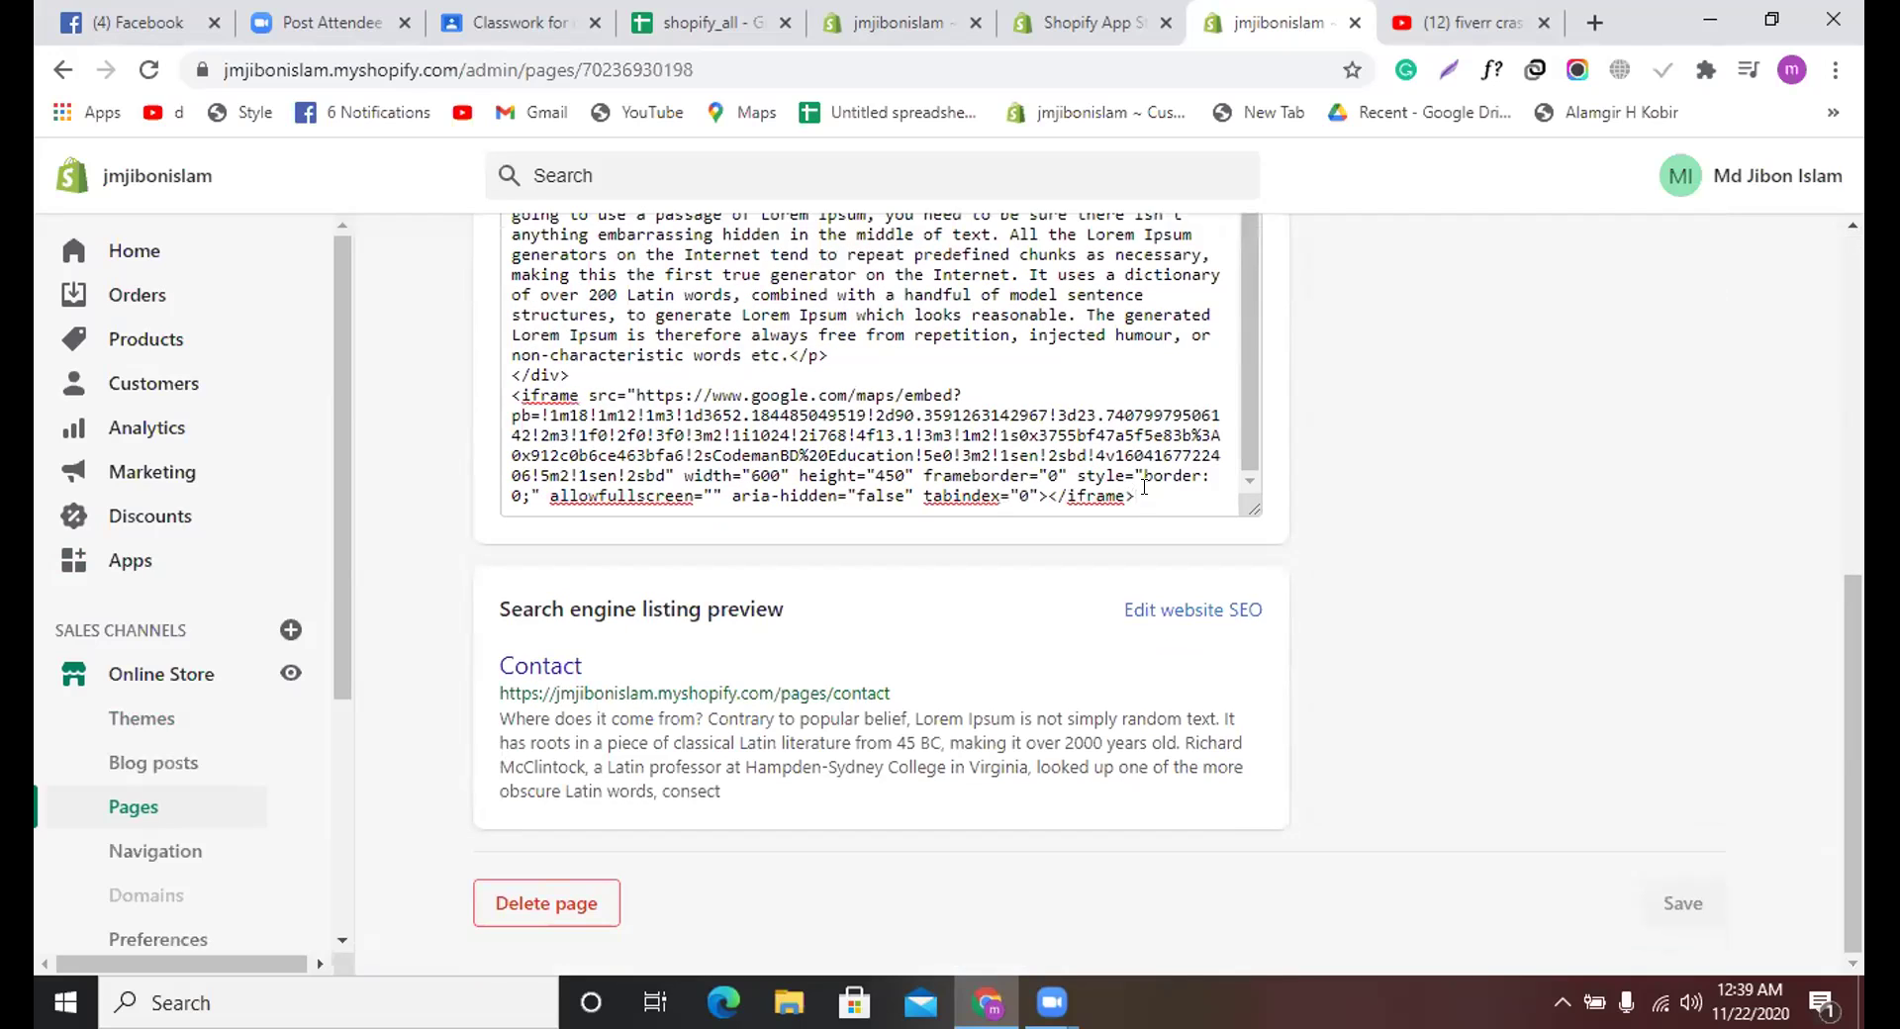
key("Return")
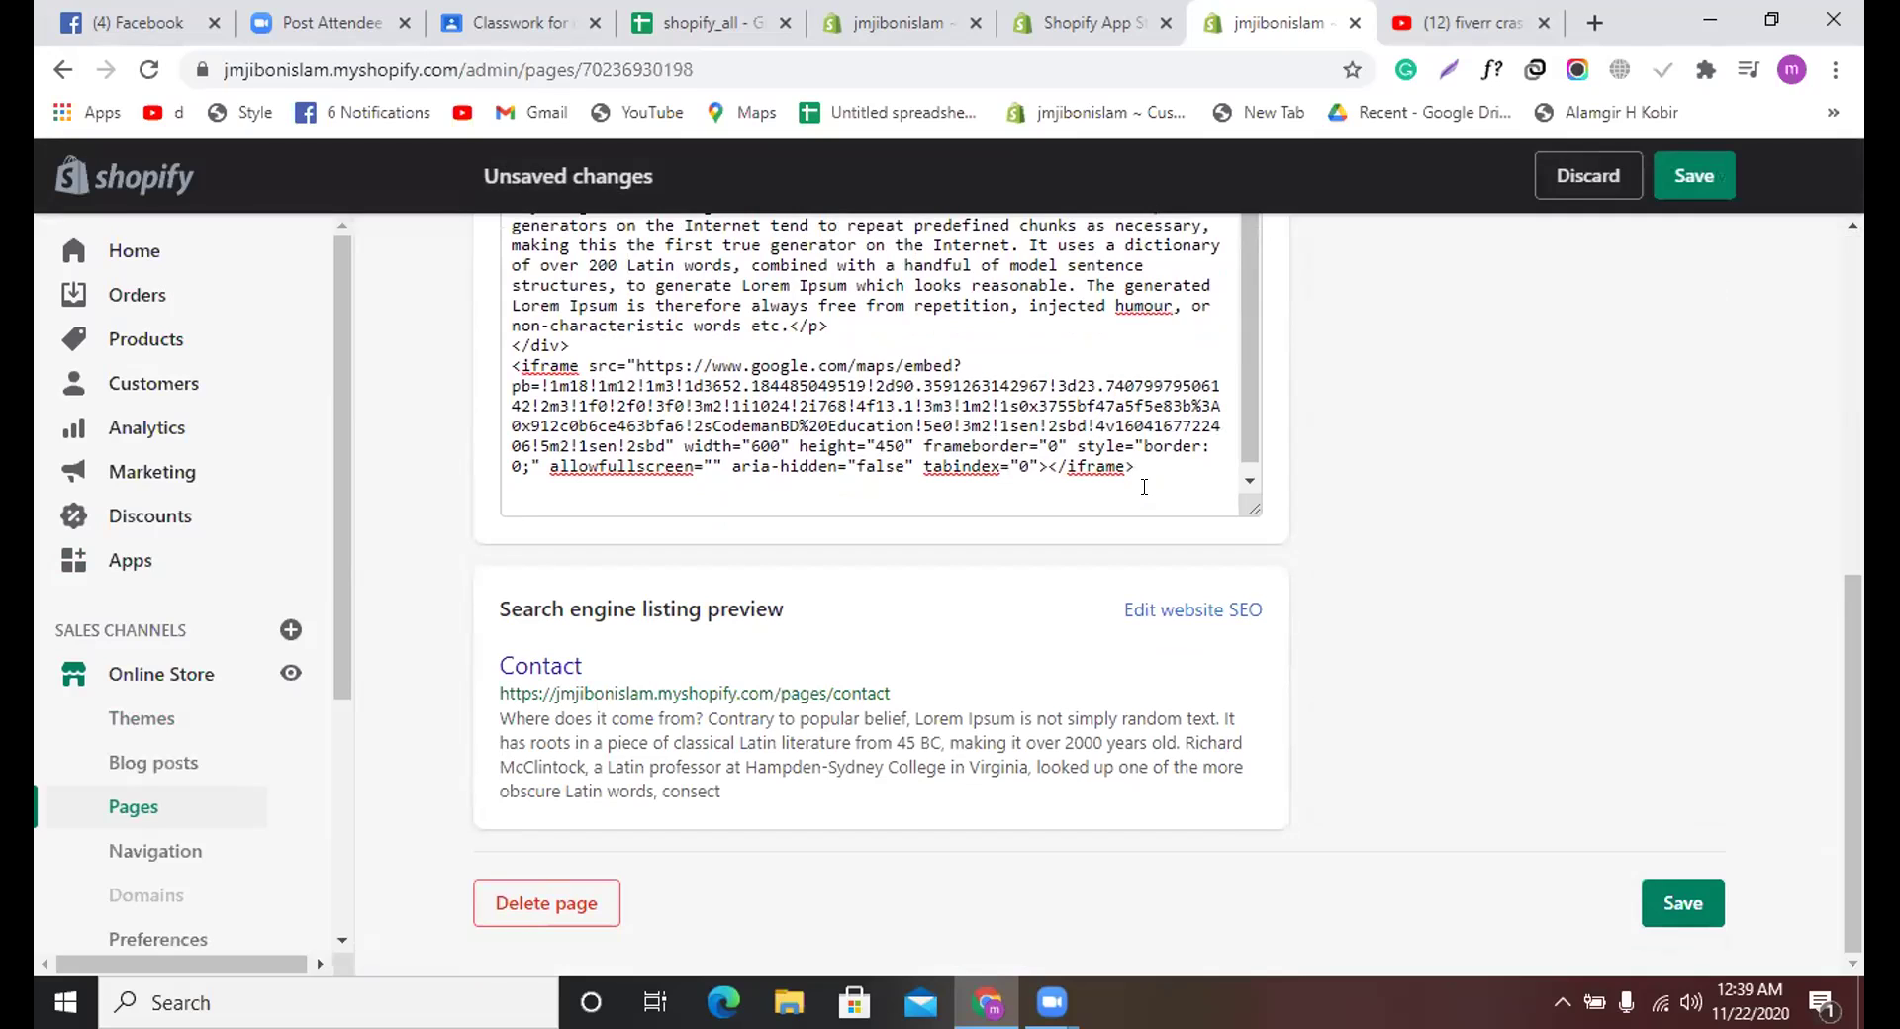
key("super+v")
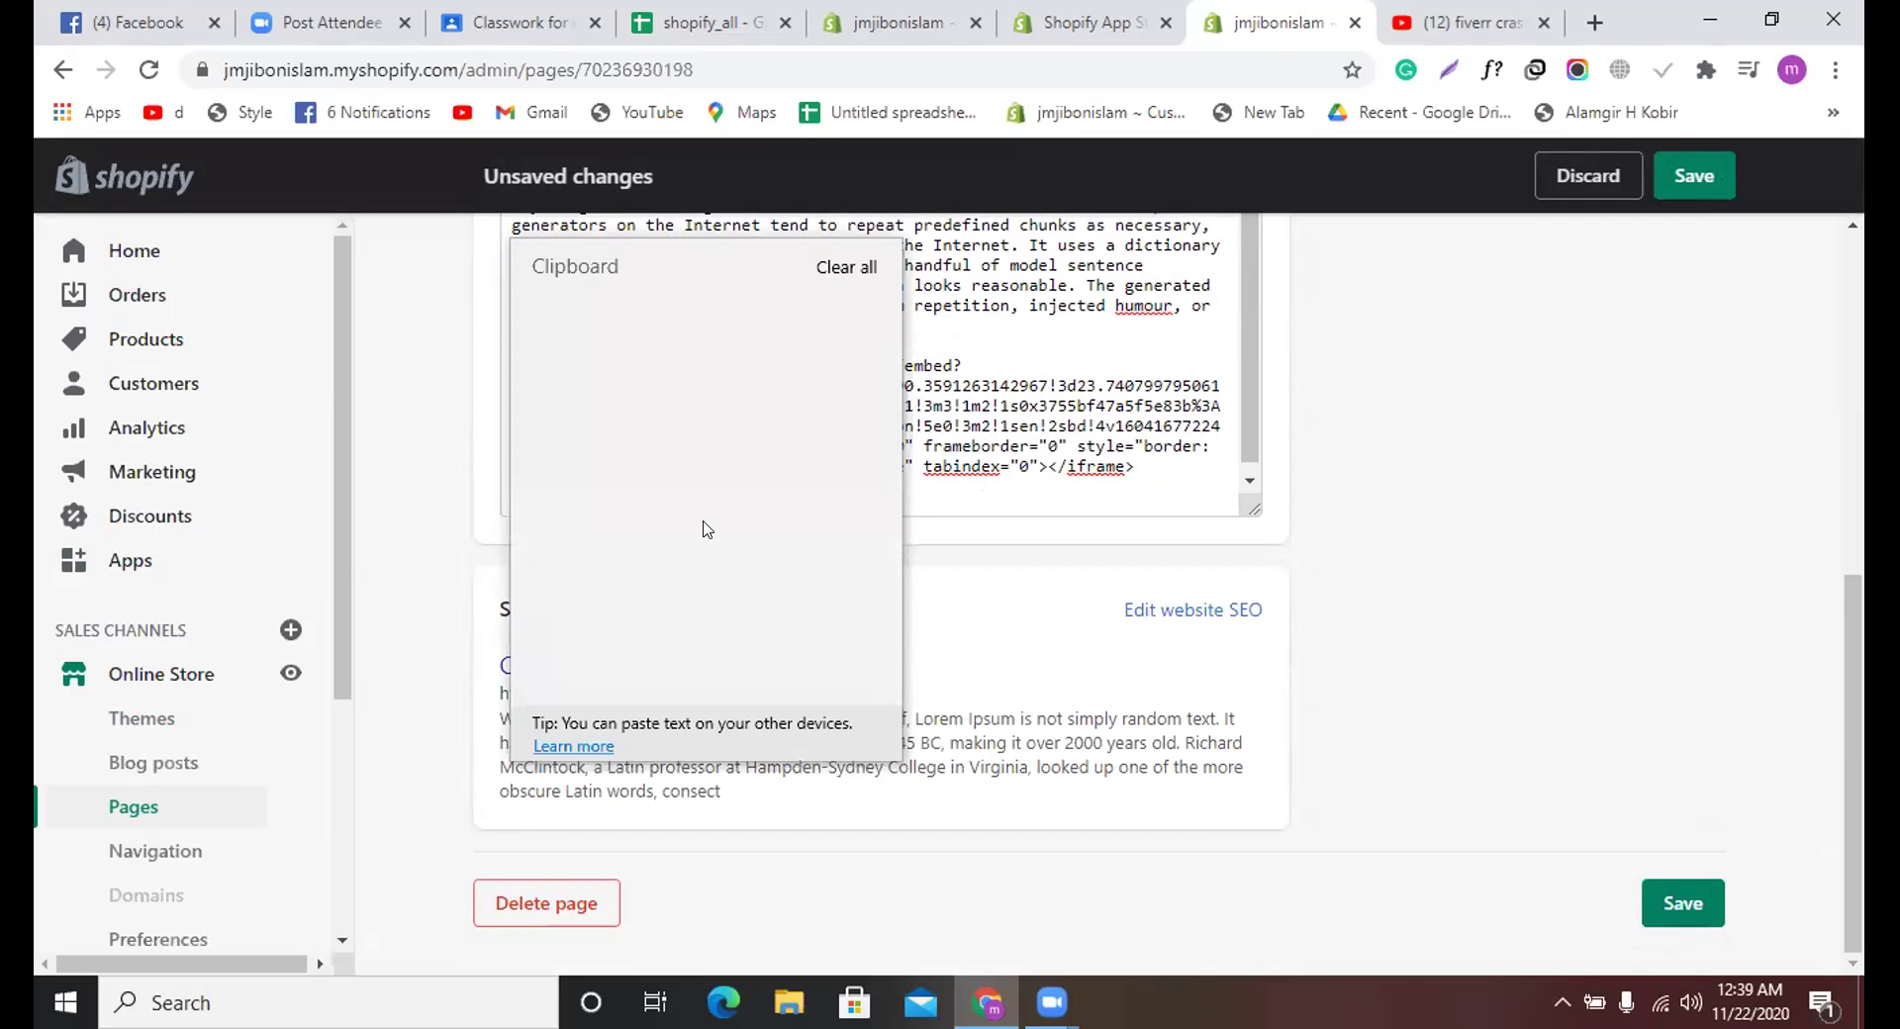
left_click(716, 450)
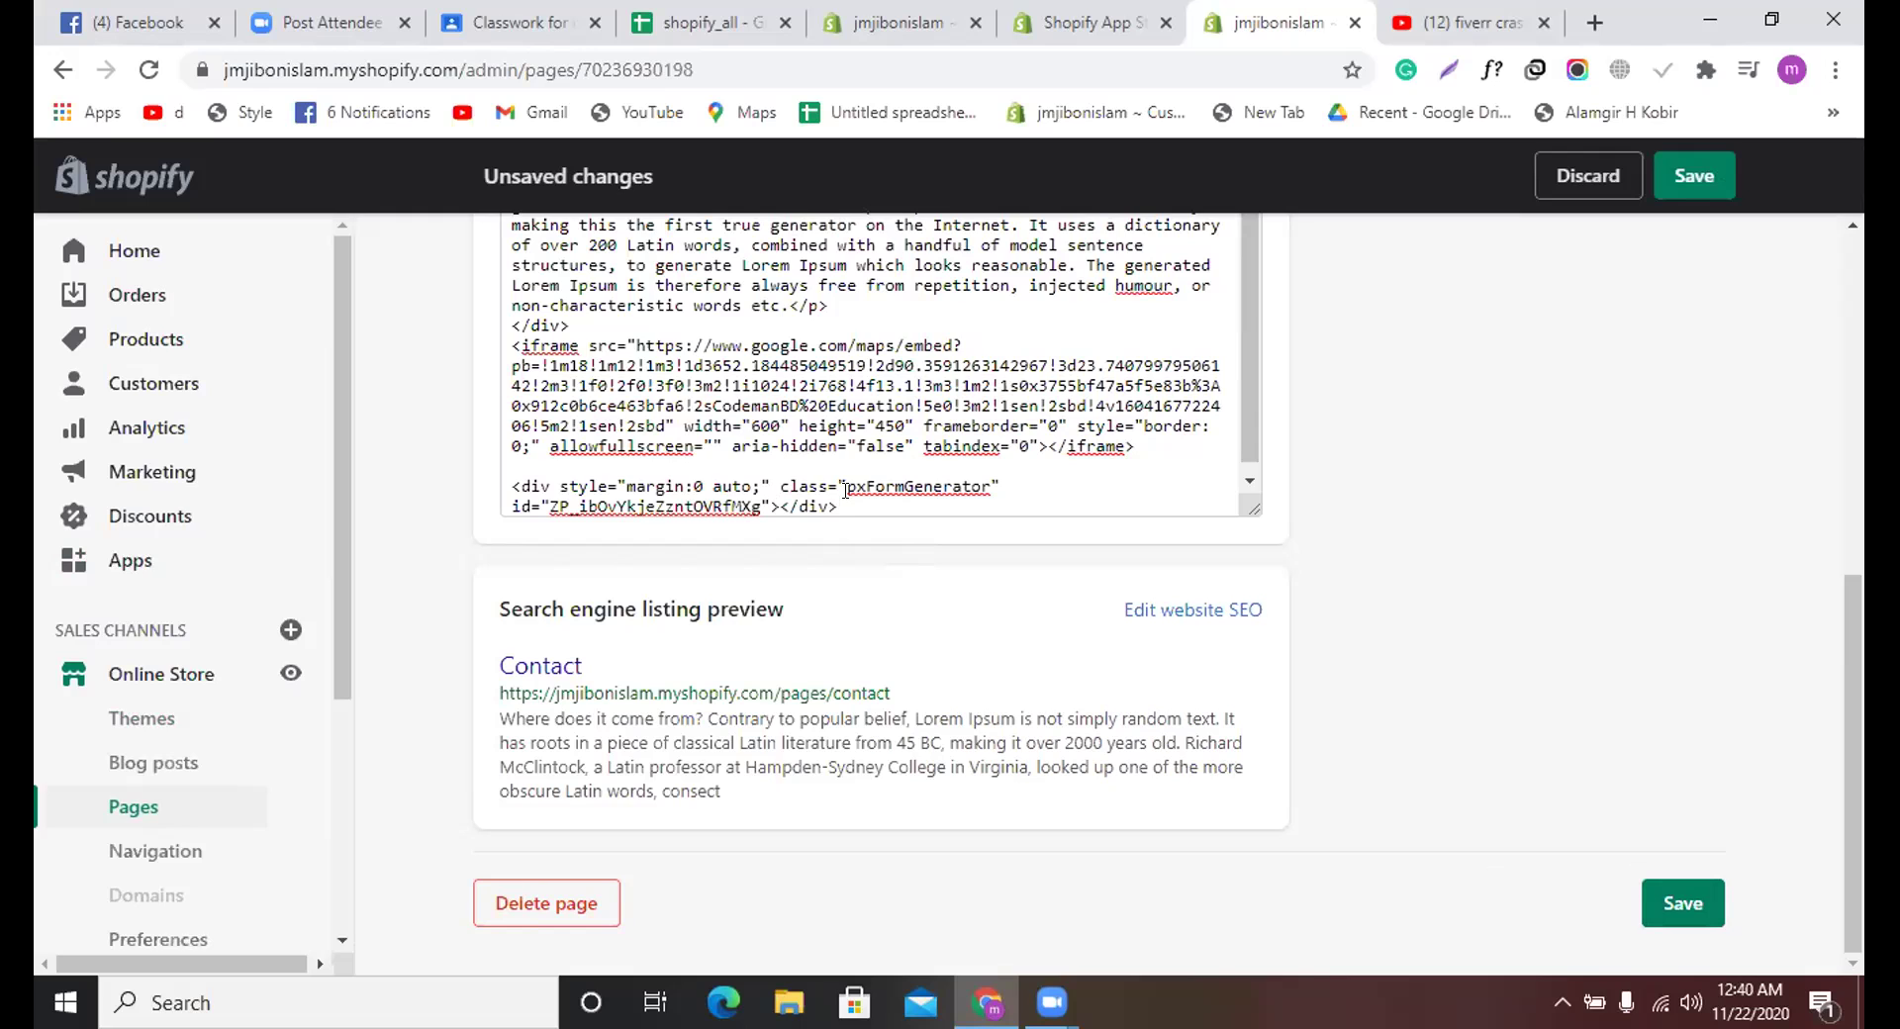
scroll(845, 488, "up", 2)
scroll(845, 490, "up", 1)
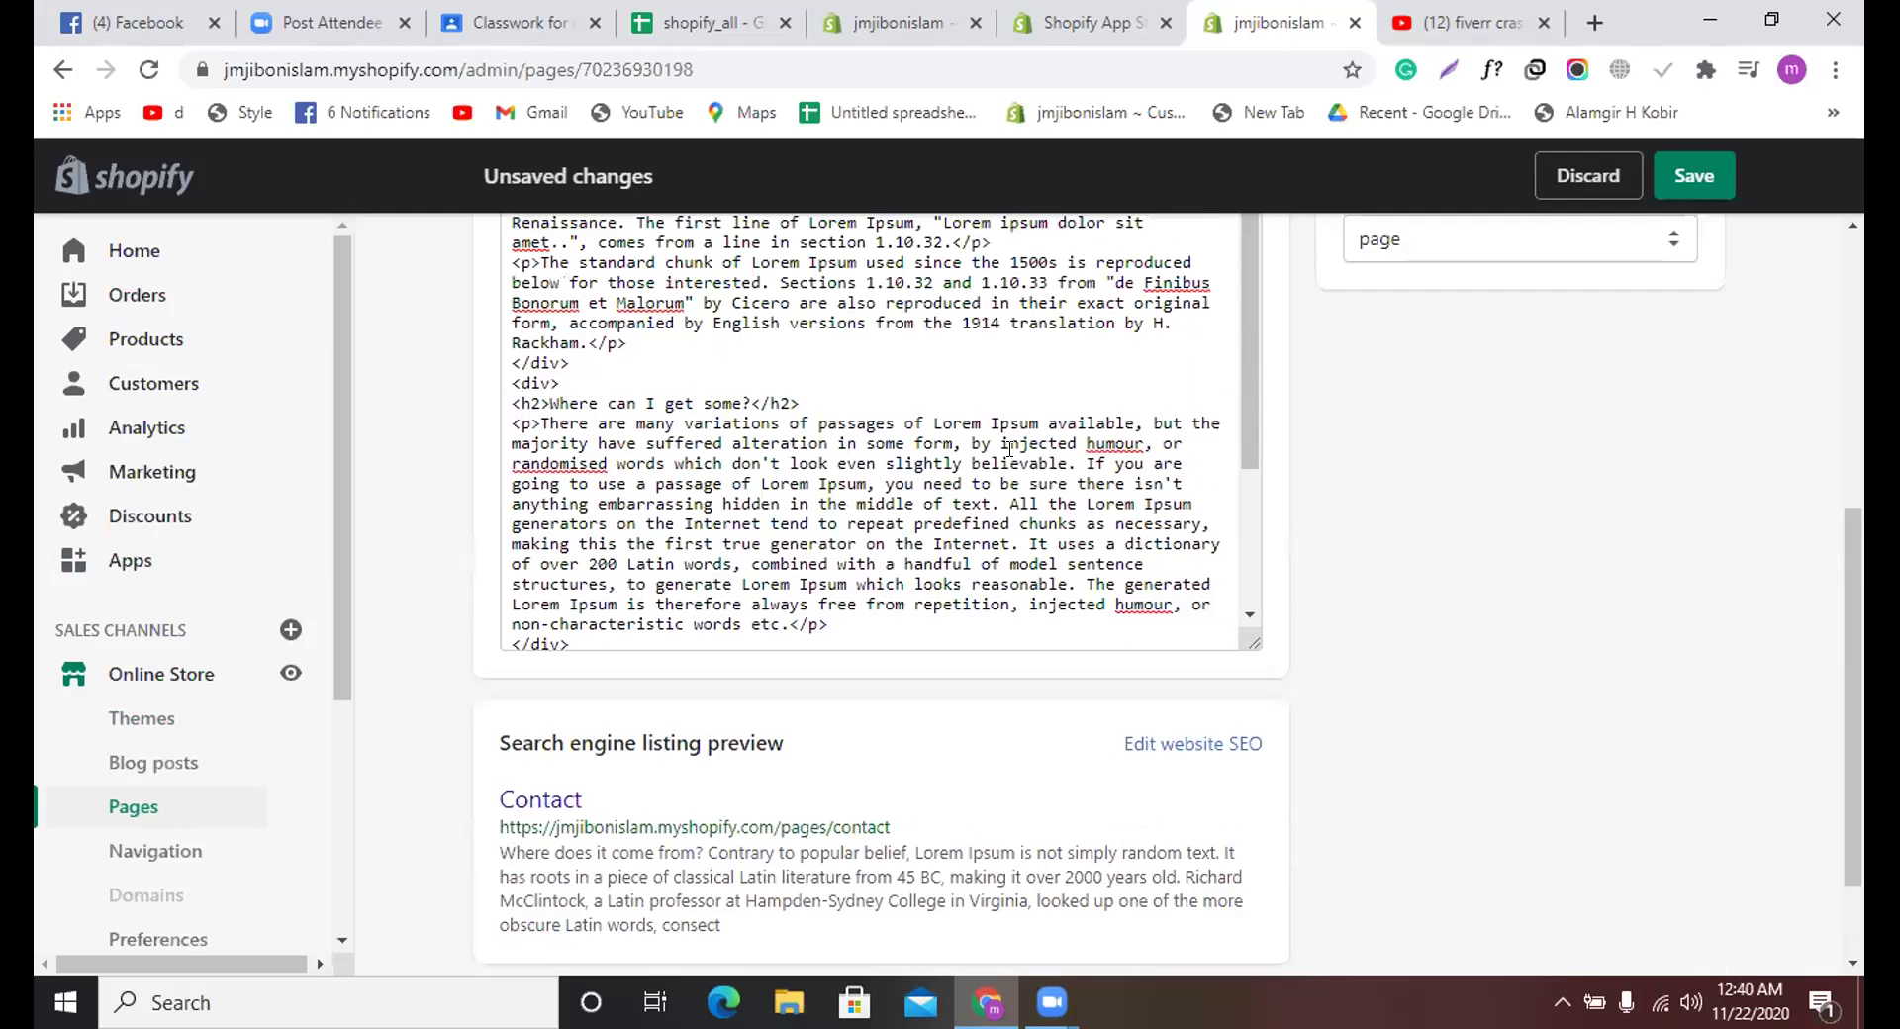
scroll(1103, 488, "down", 2)
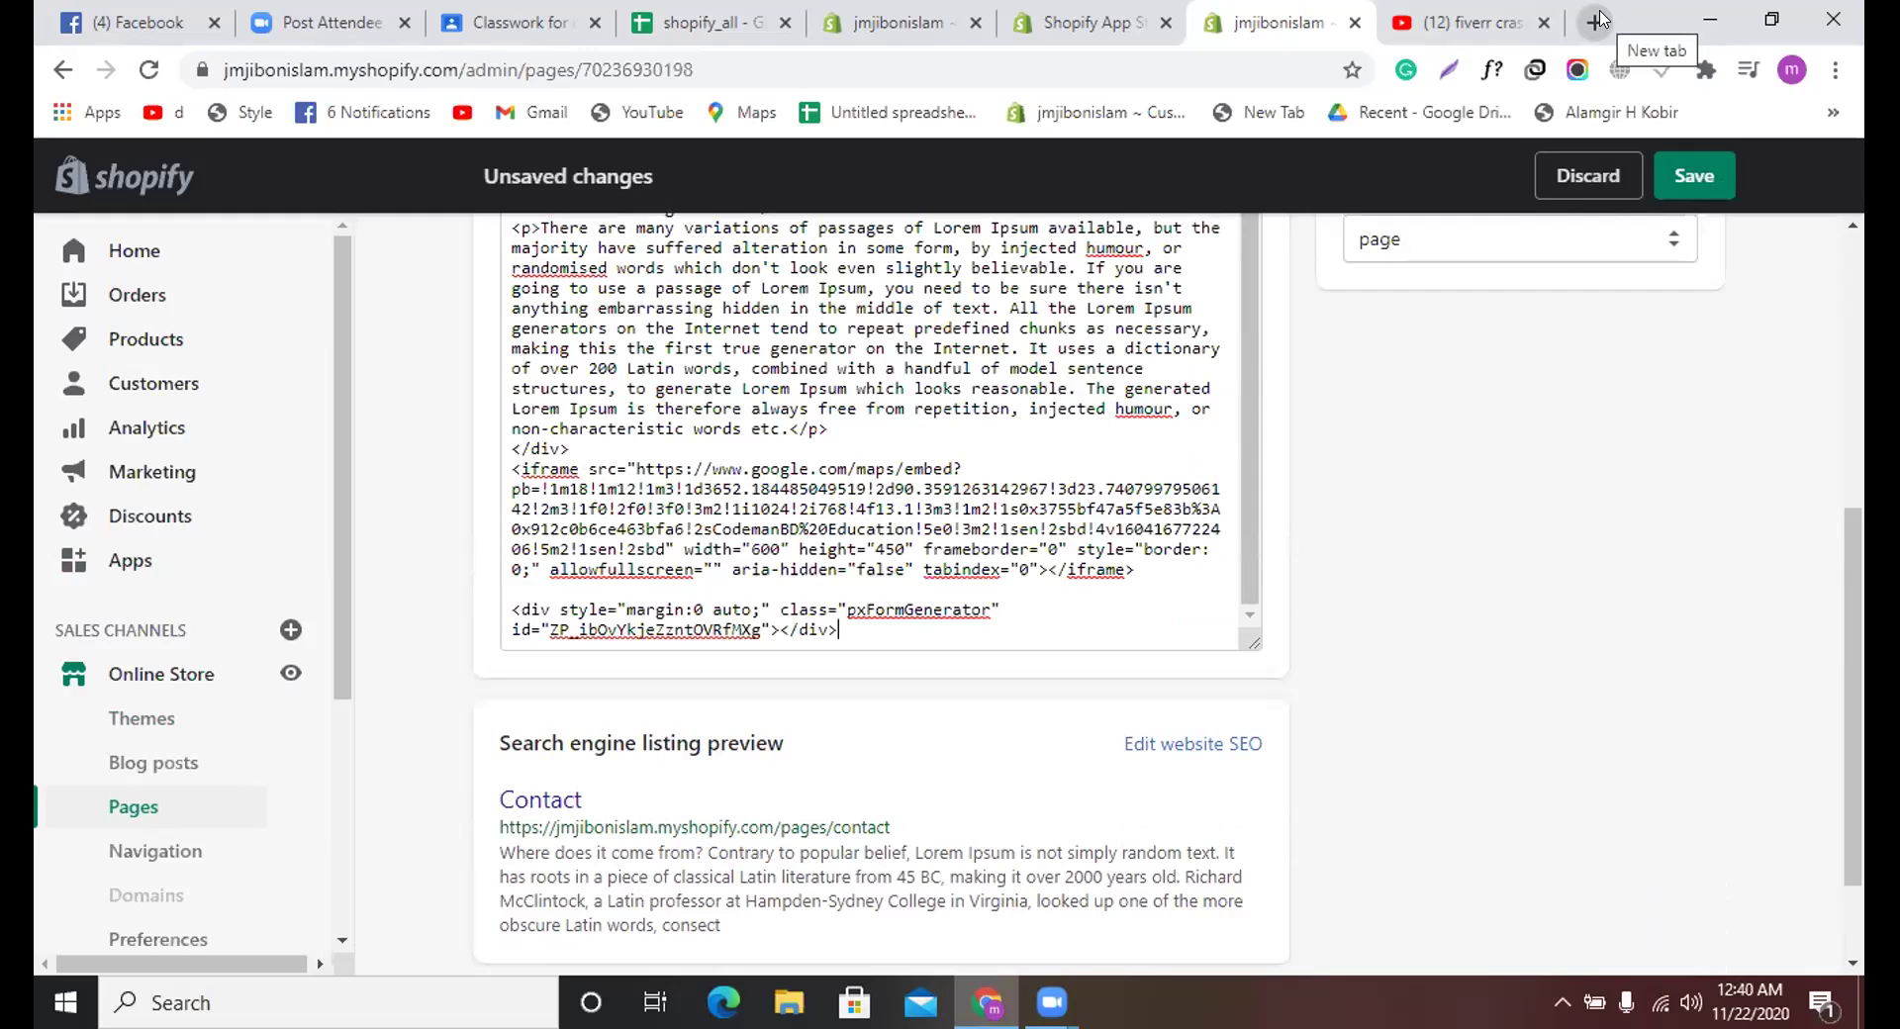
Step: Back in the store admin, open Form Builder with File Upload and start a Contact Us form
left_click(1068, 12)
left_click(822, 14)
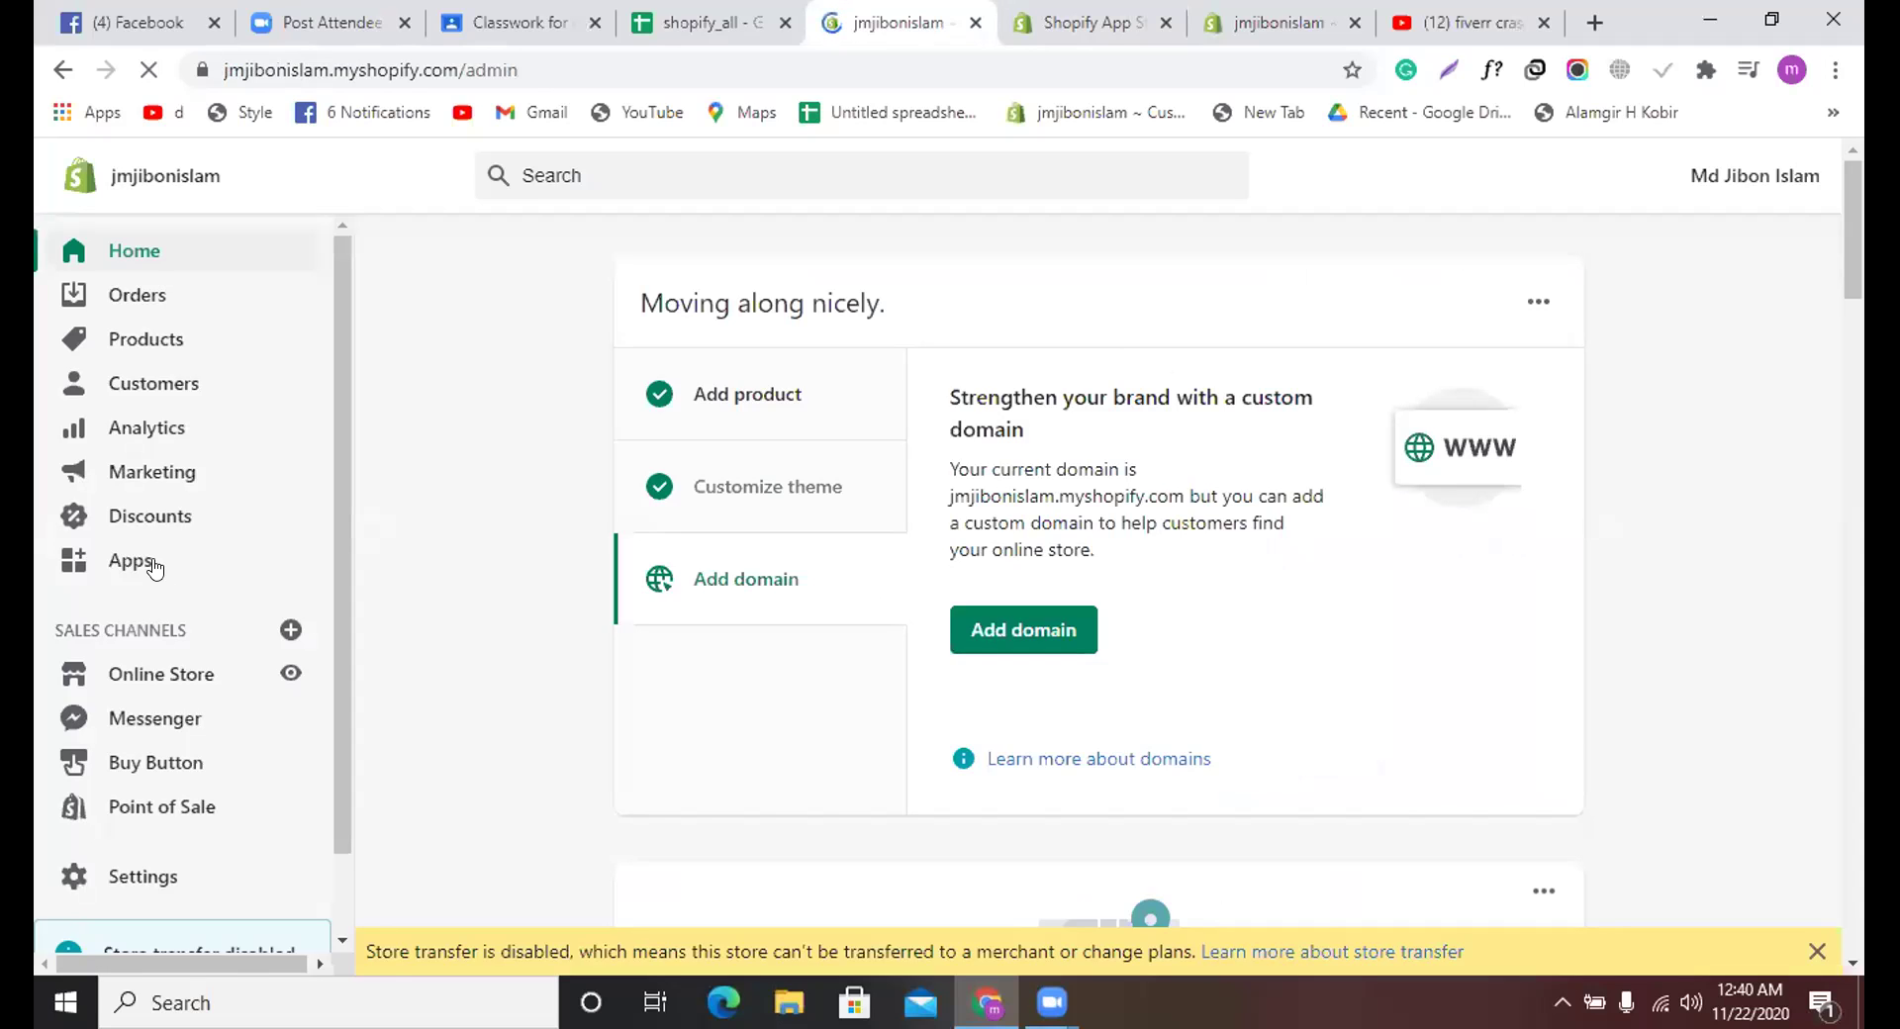
left_click(154, 566)
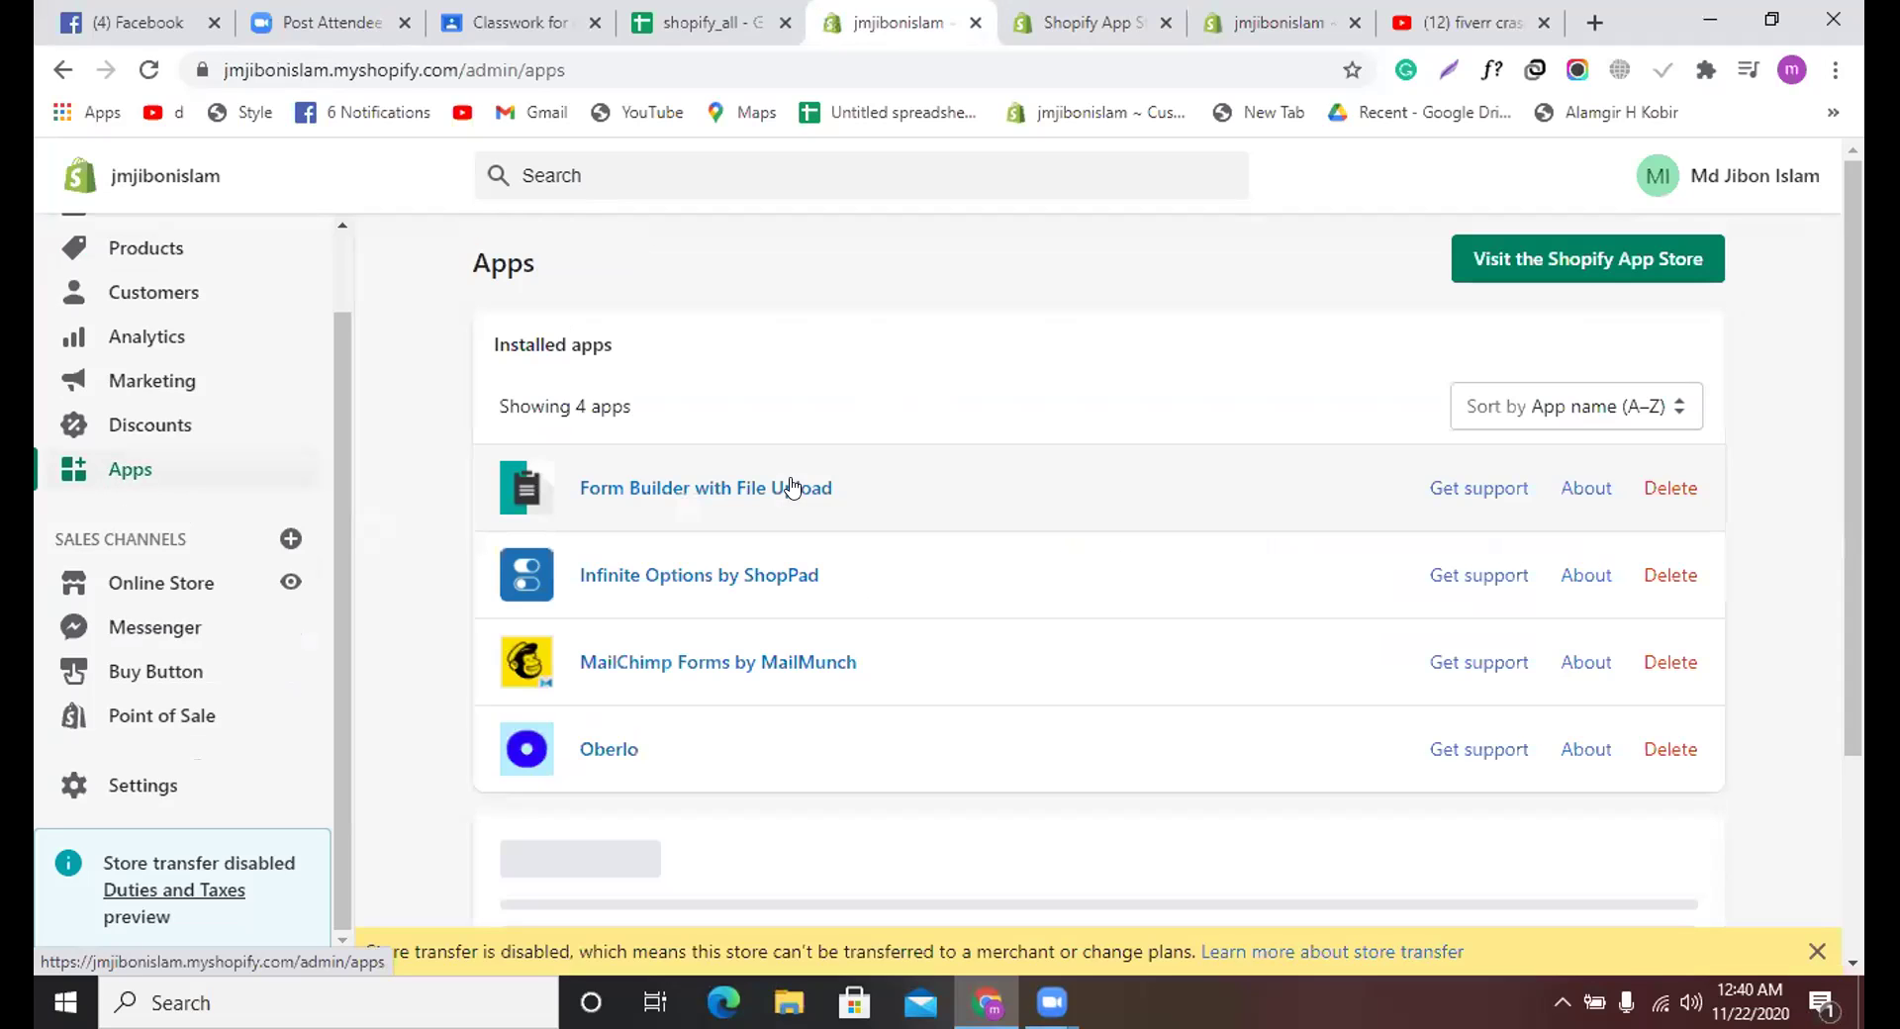
left_click(791, 486)
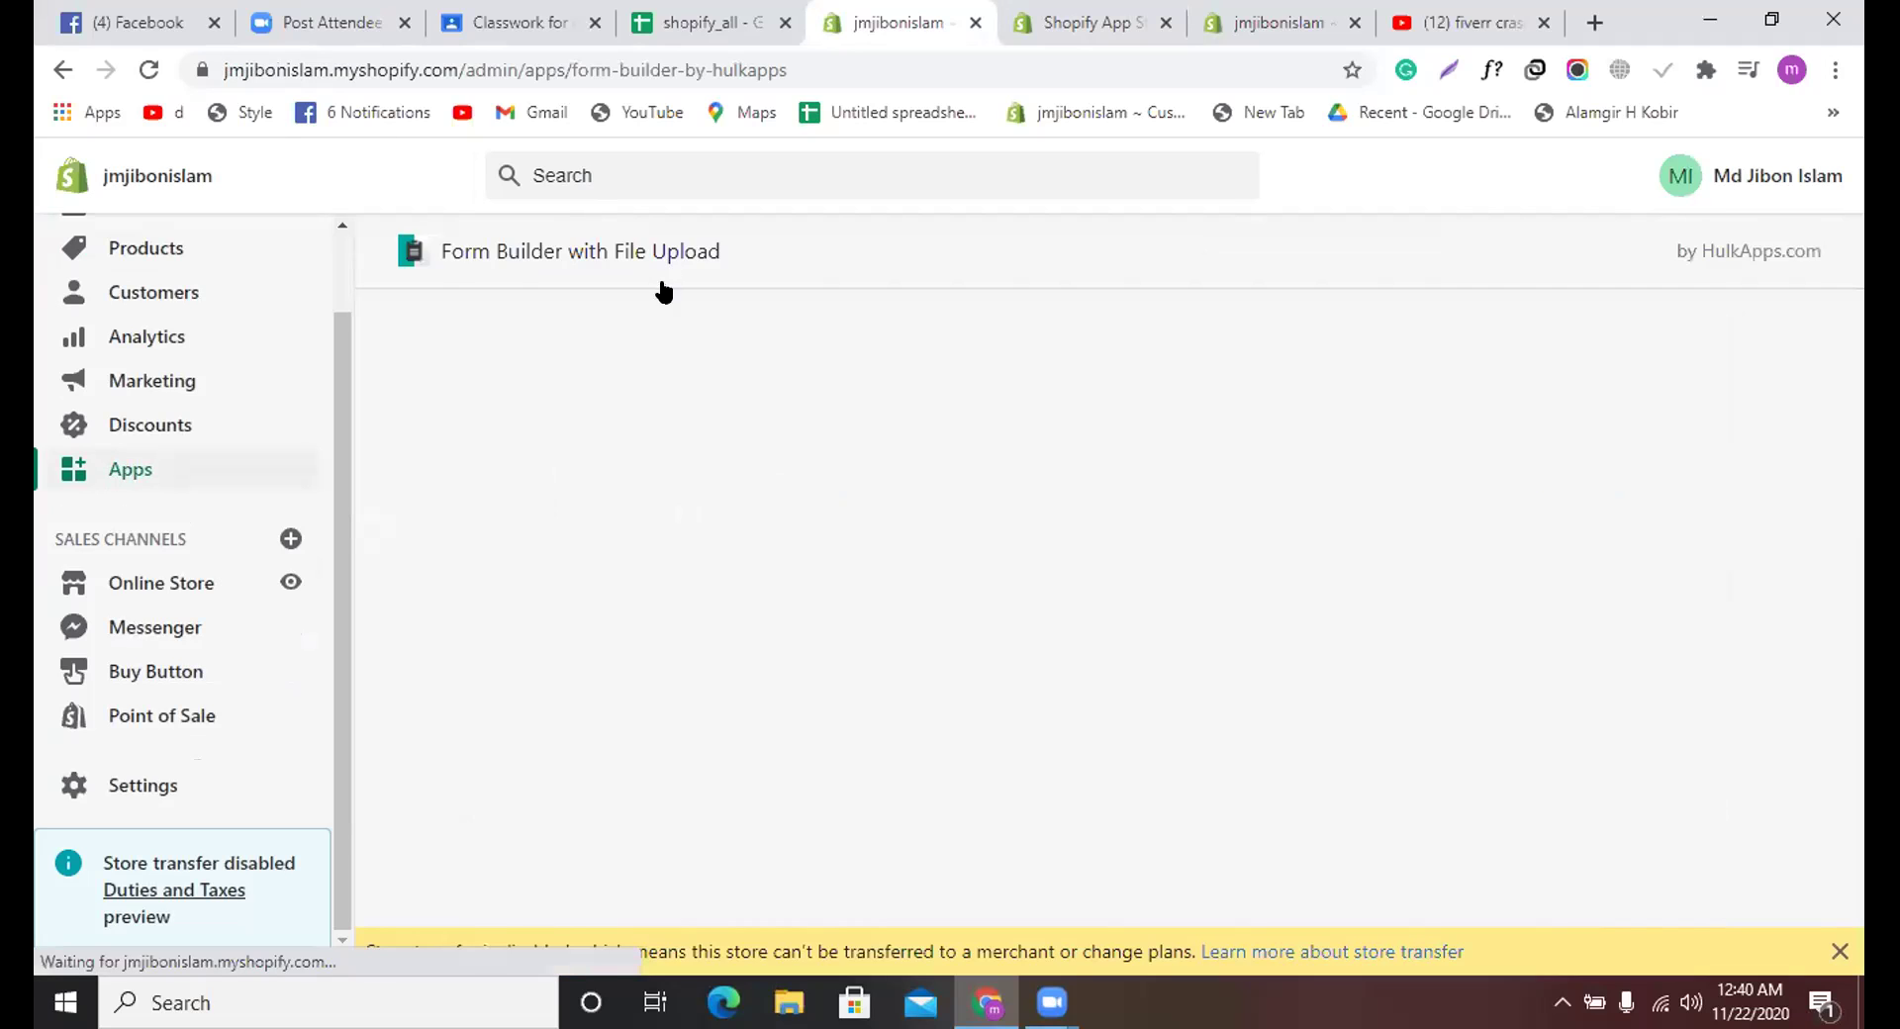
left_click(643, 328)
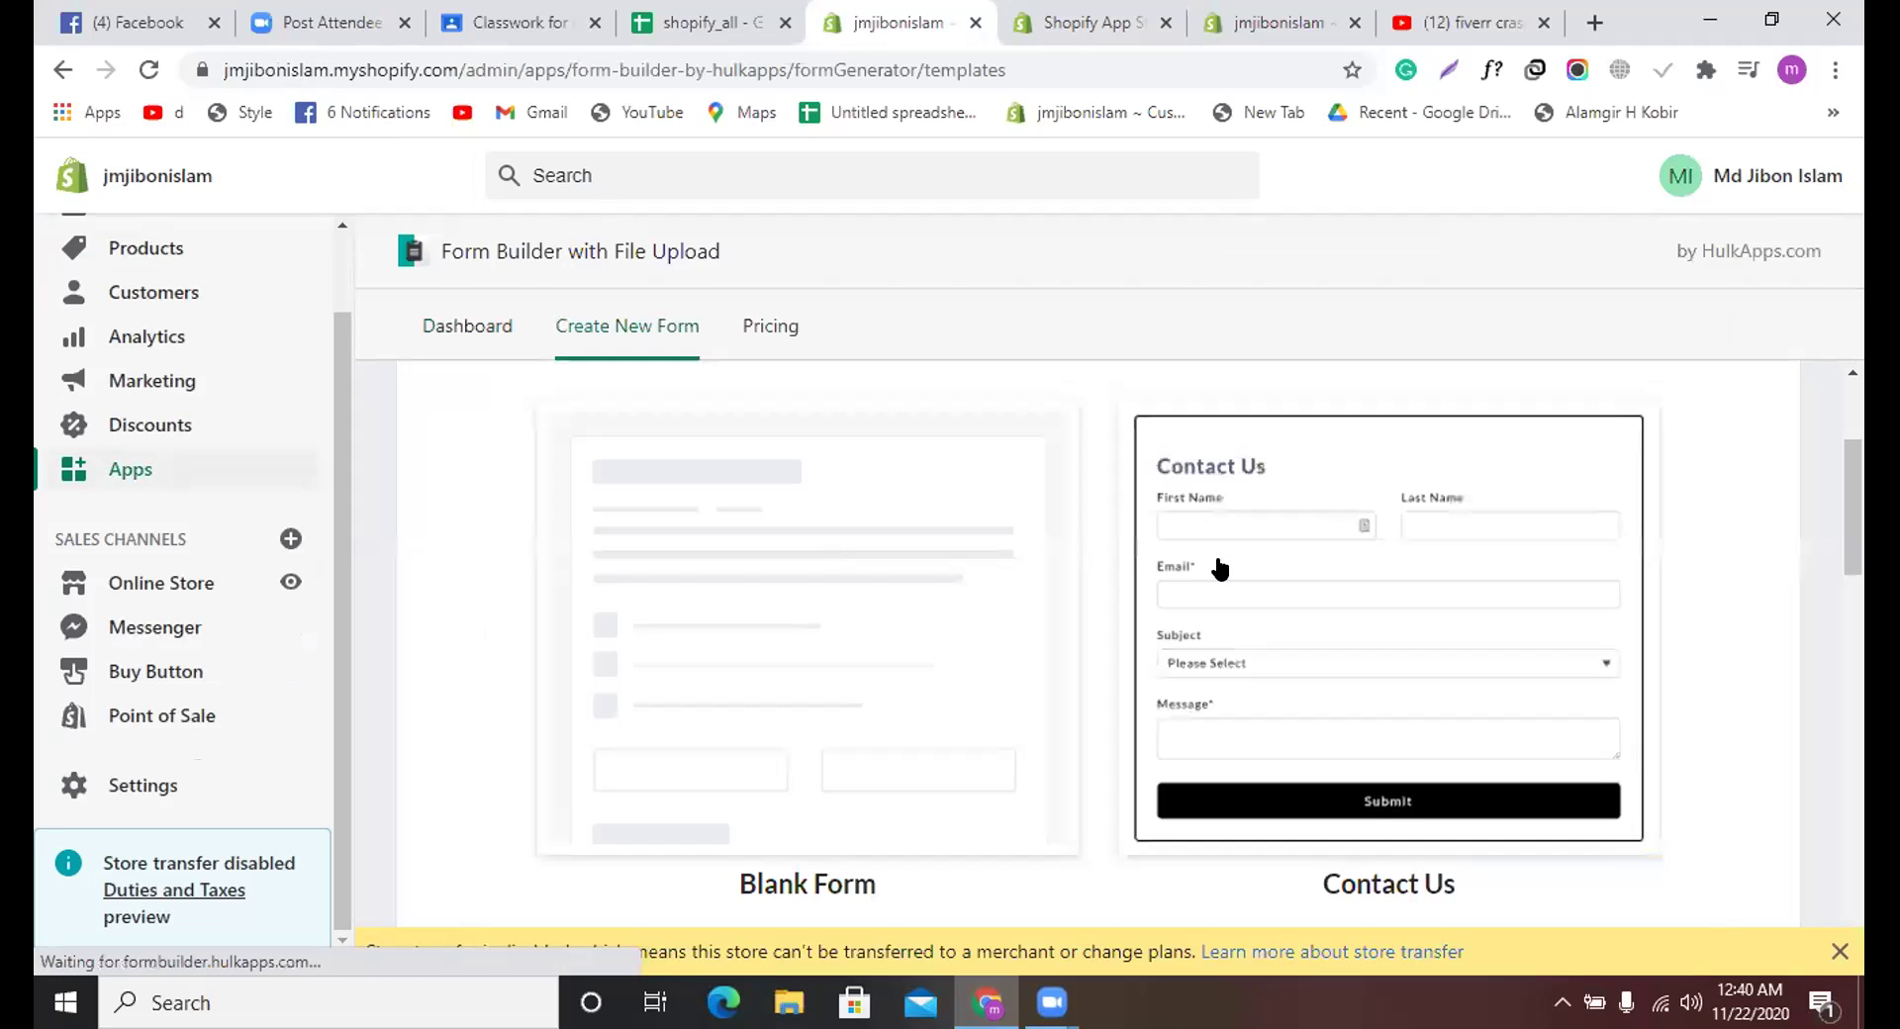
left_click(1220, 568)
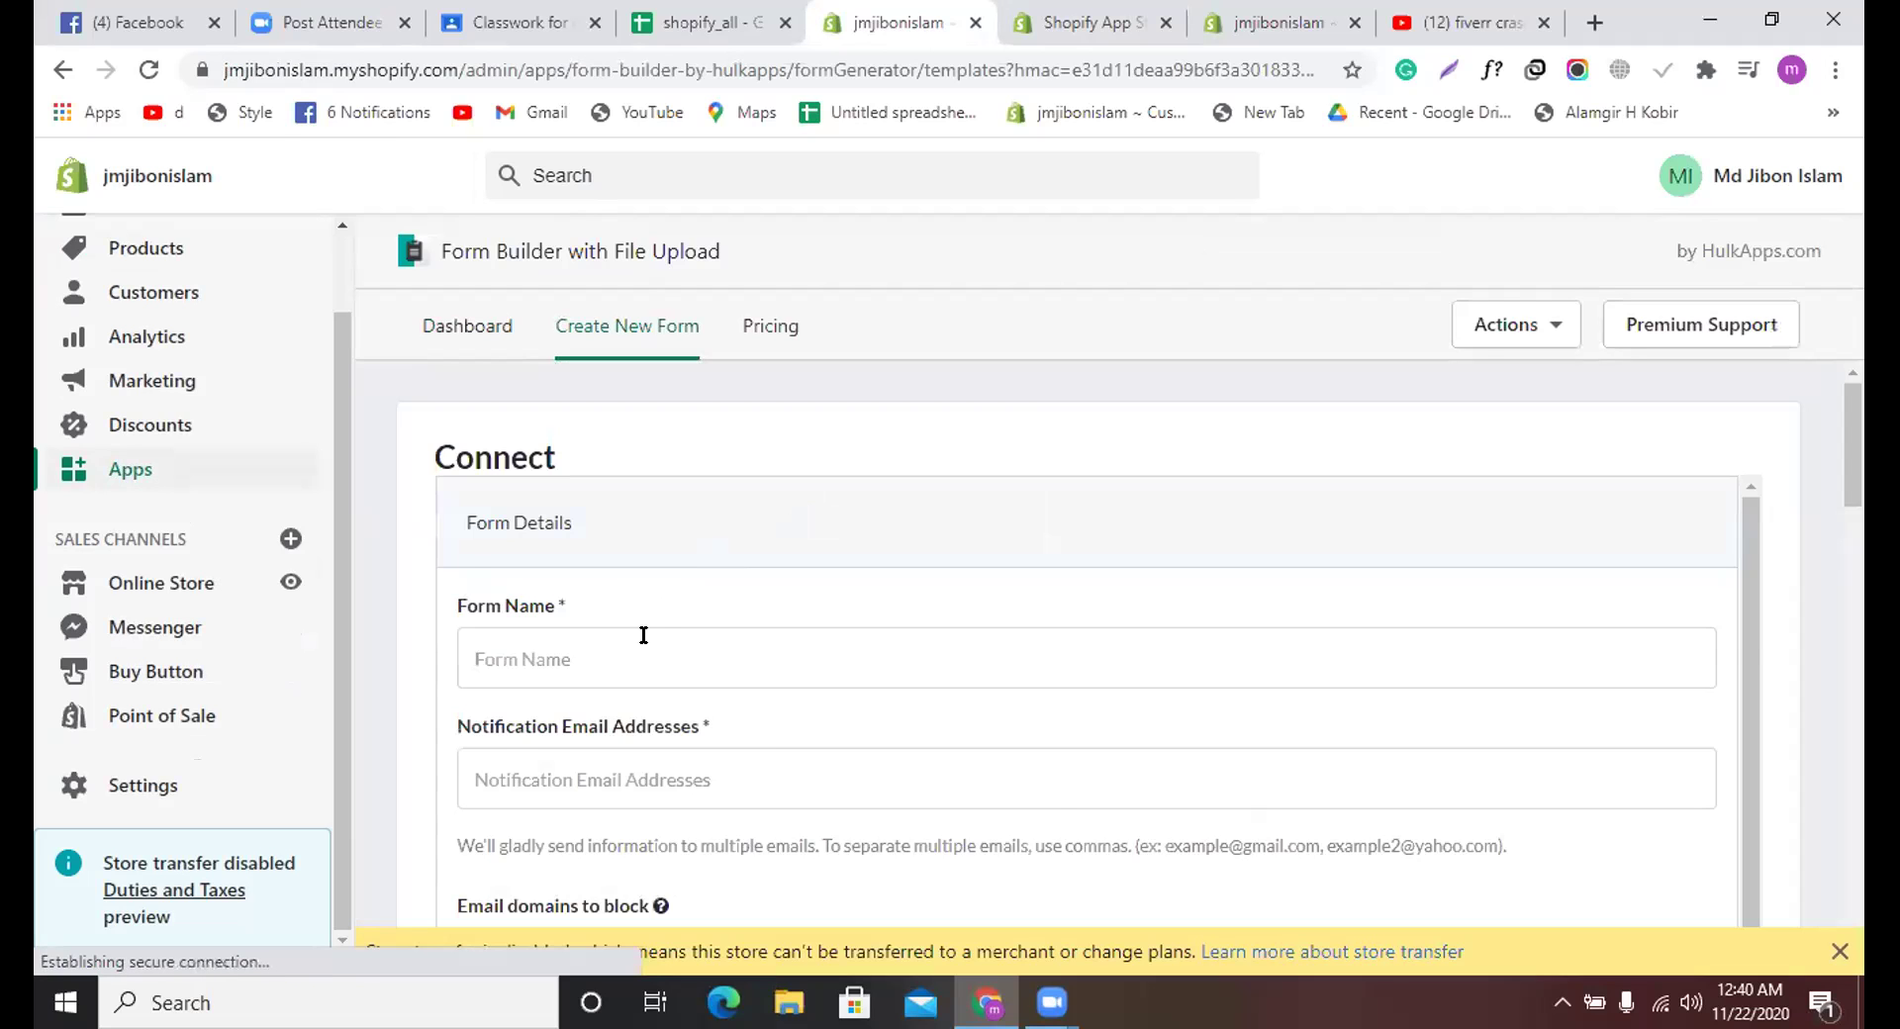
Step: Name the new form 'Contacts'
scroll(641, 638, "down", 2)
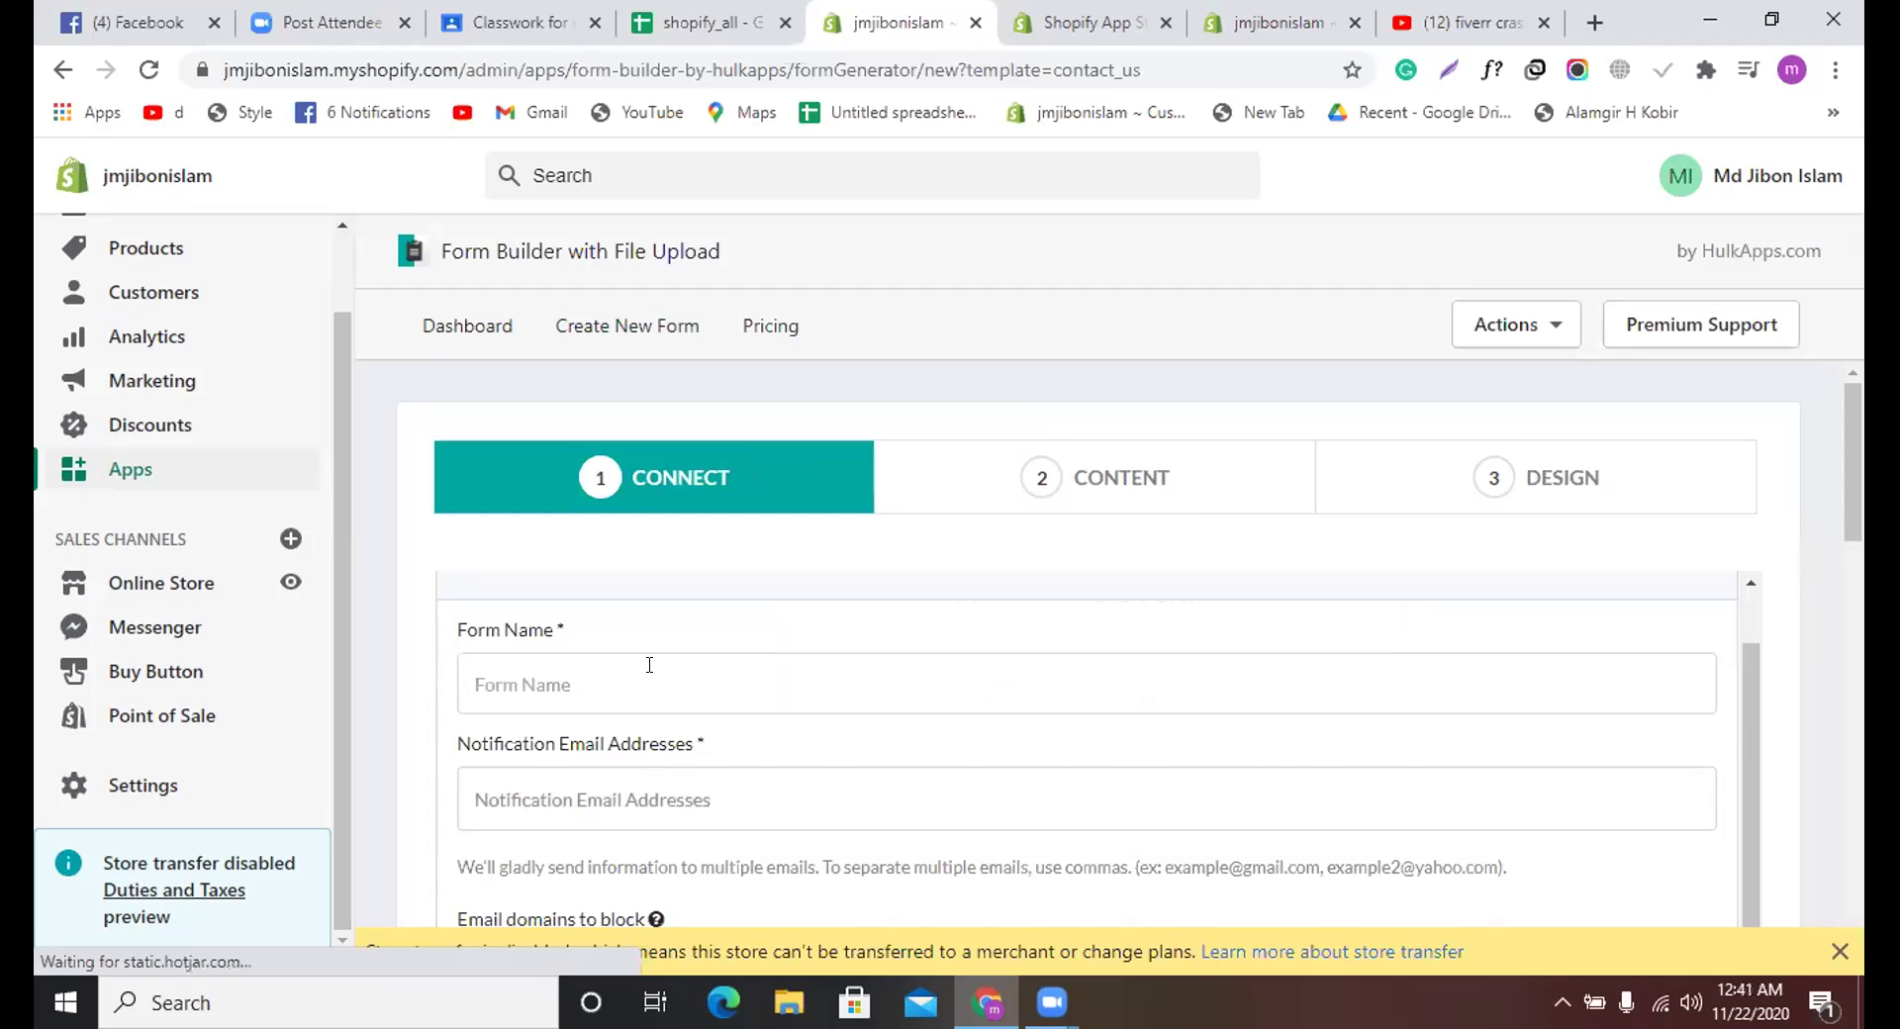
scroll(651, 670, "down", 1)
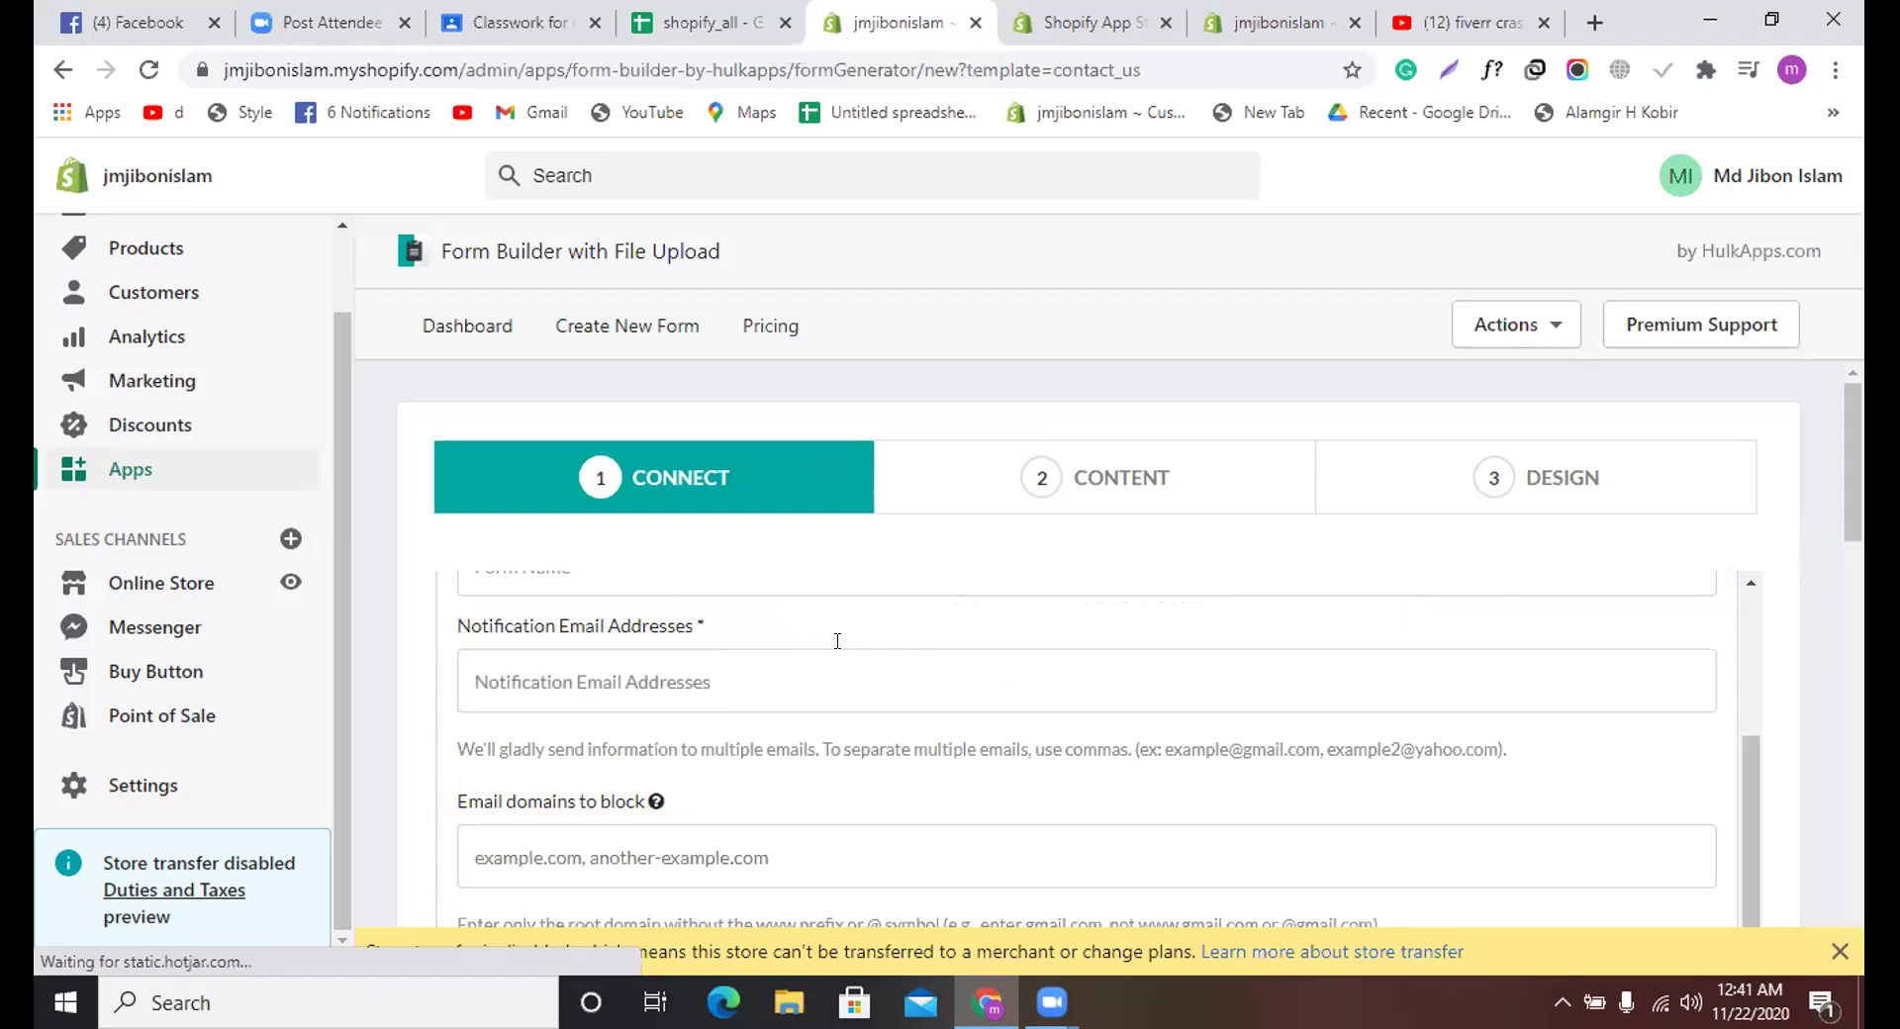
scroll(838, 641, "up", 2)
left_click(691, 741)
type("Co")
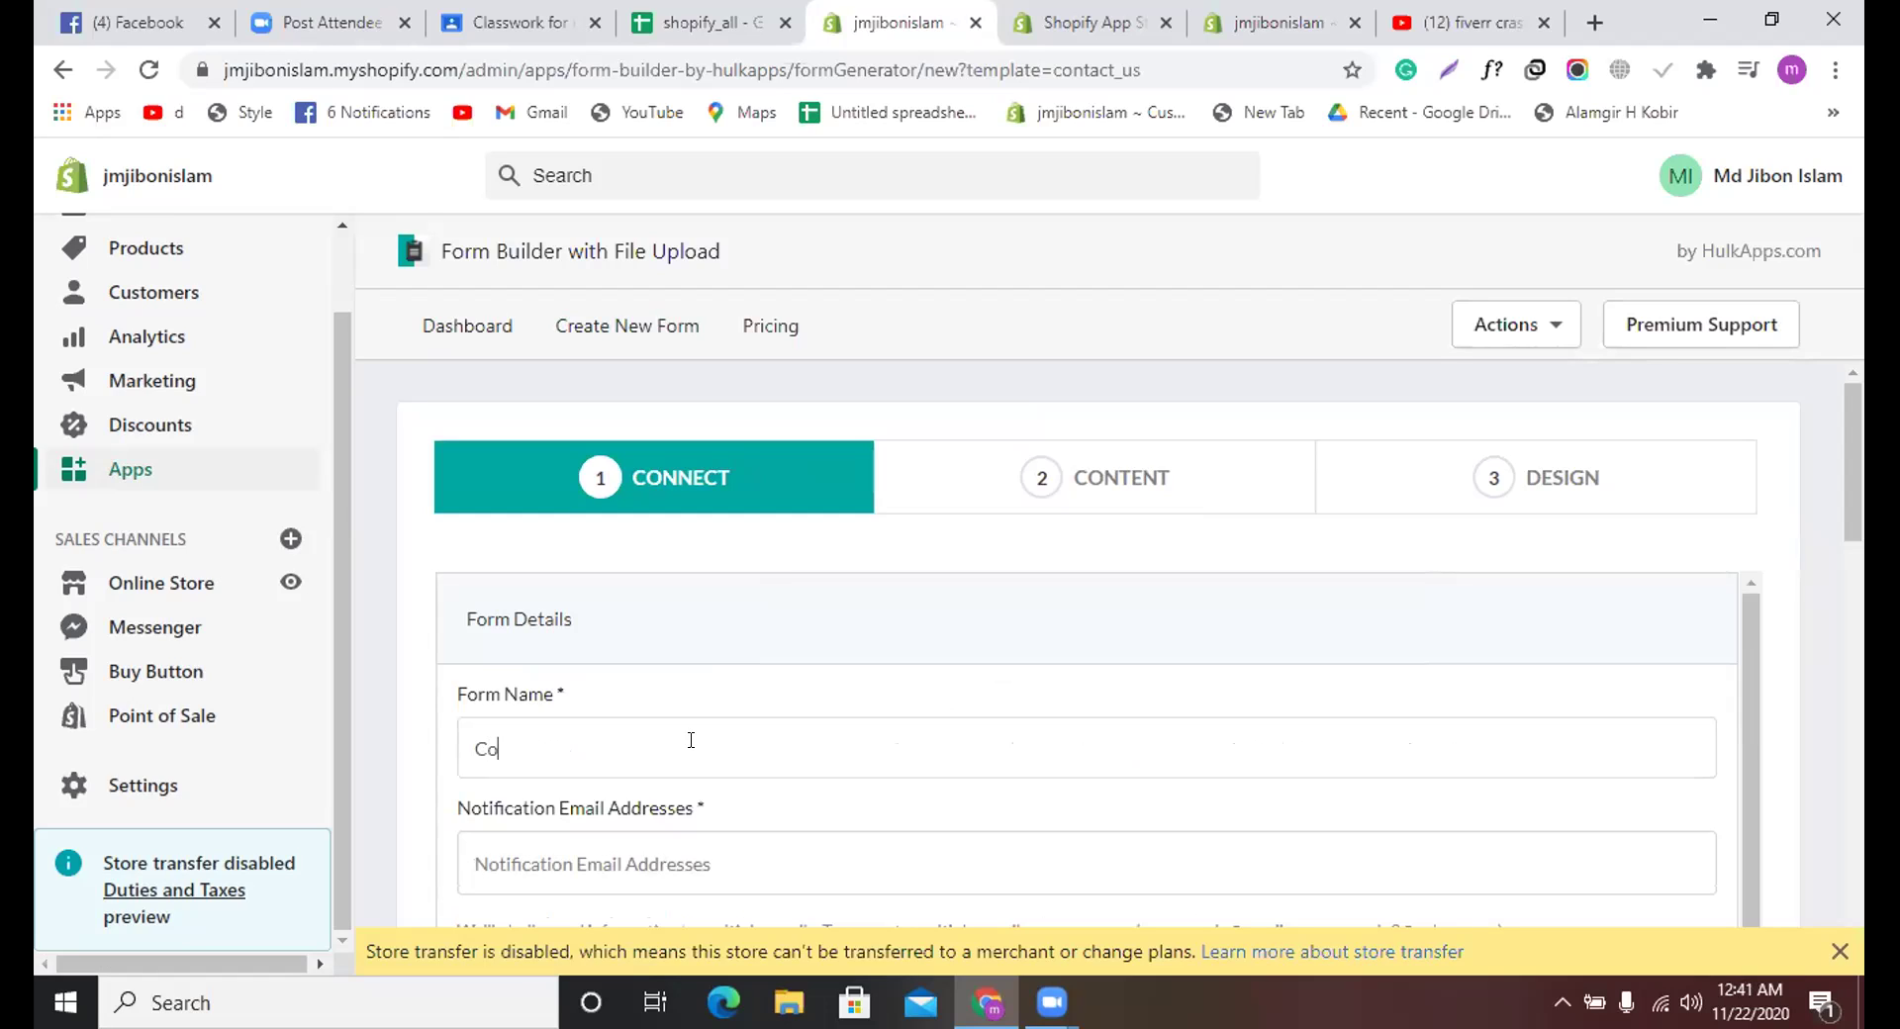
type("ntacts")
Step: Enter the owner's notification e-mail address and continue to the Content step
scroll(690, 702, "down", 1)
left_click(679, 737)
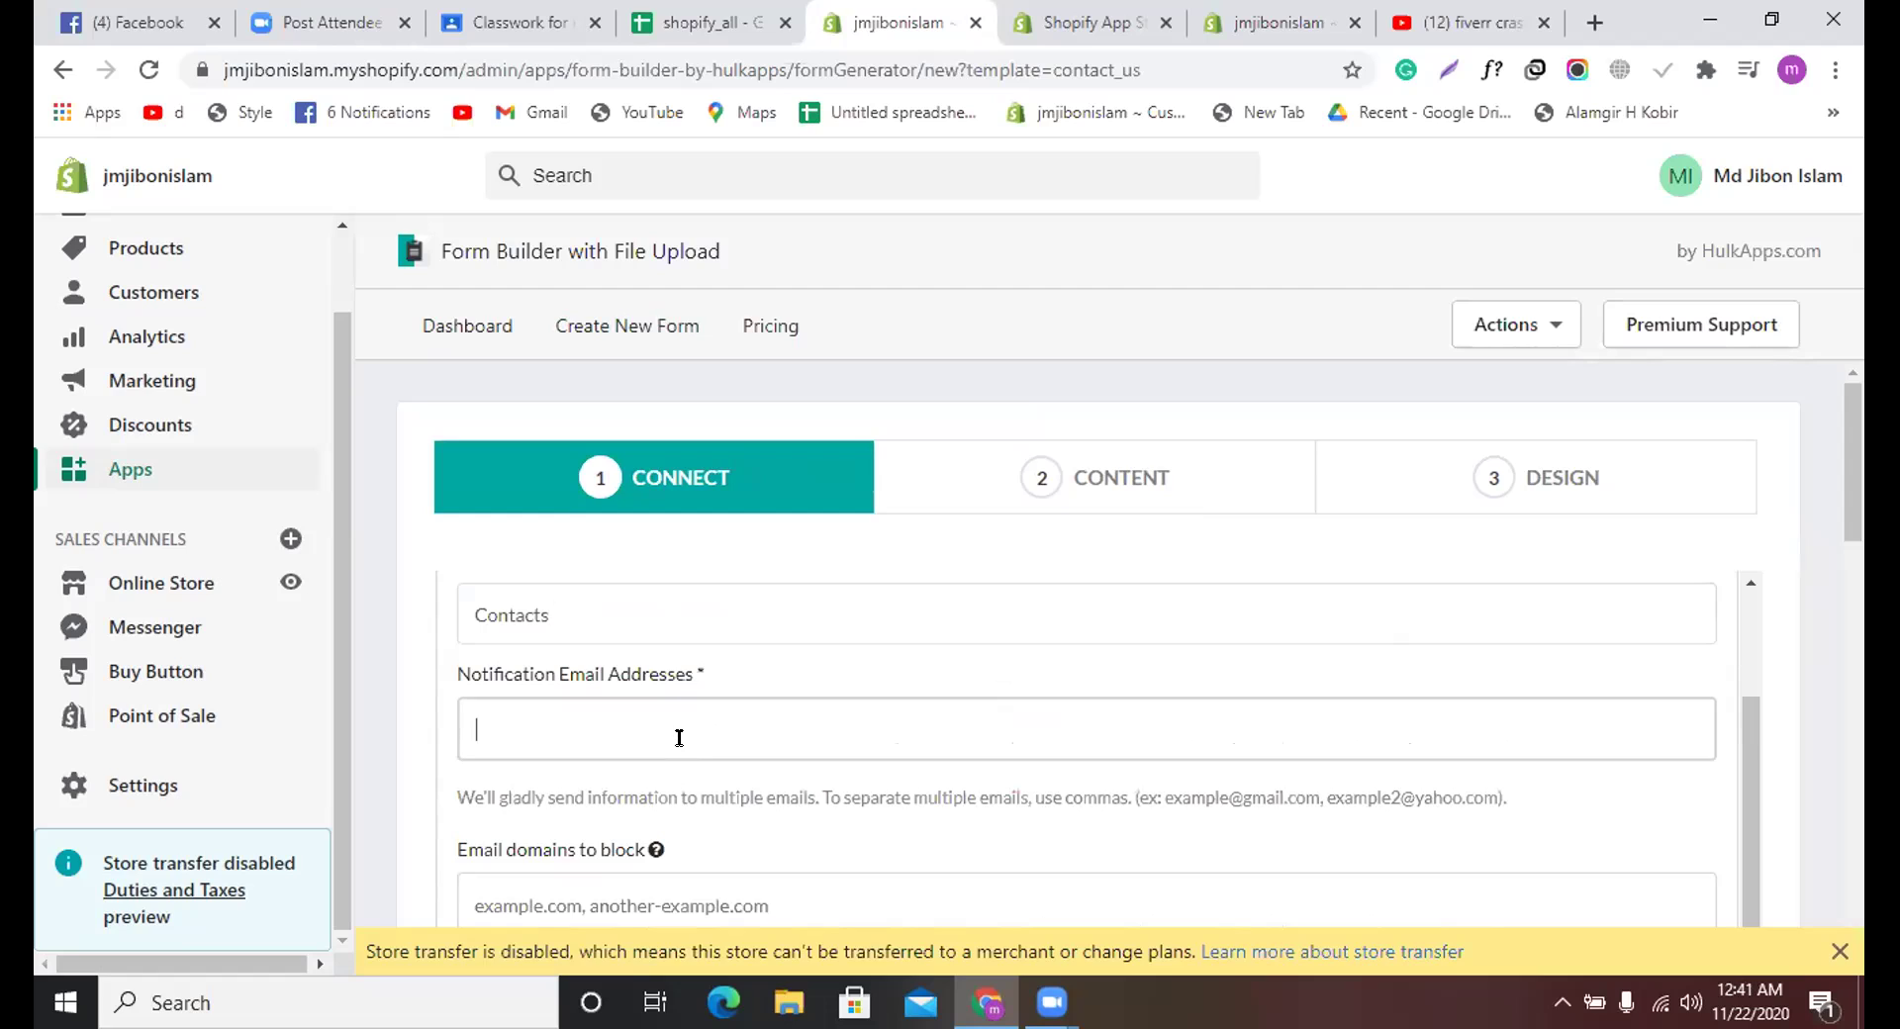
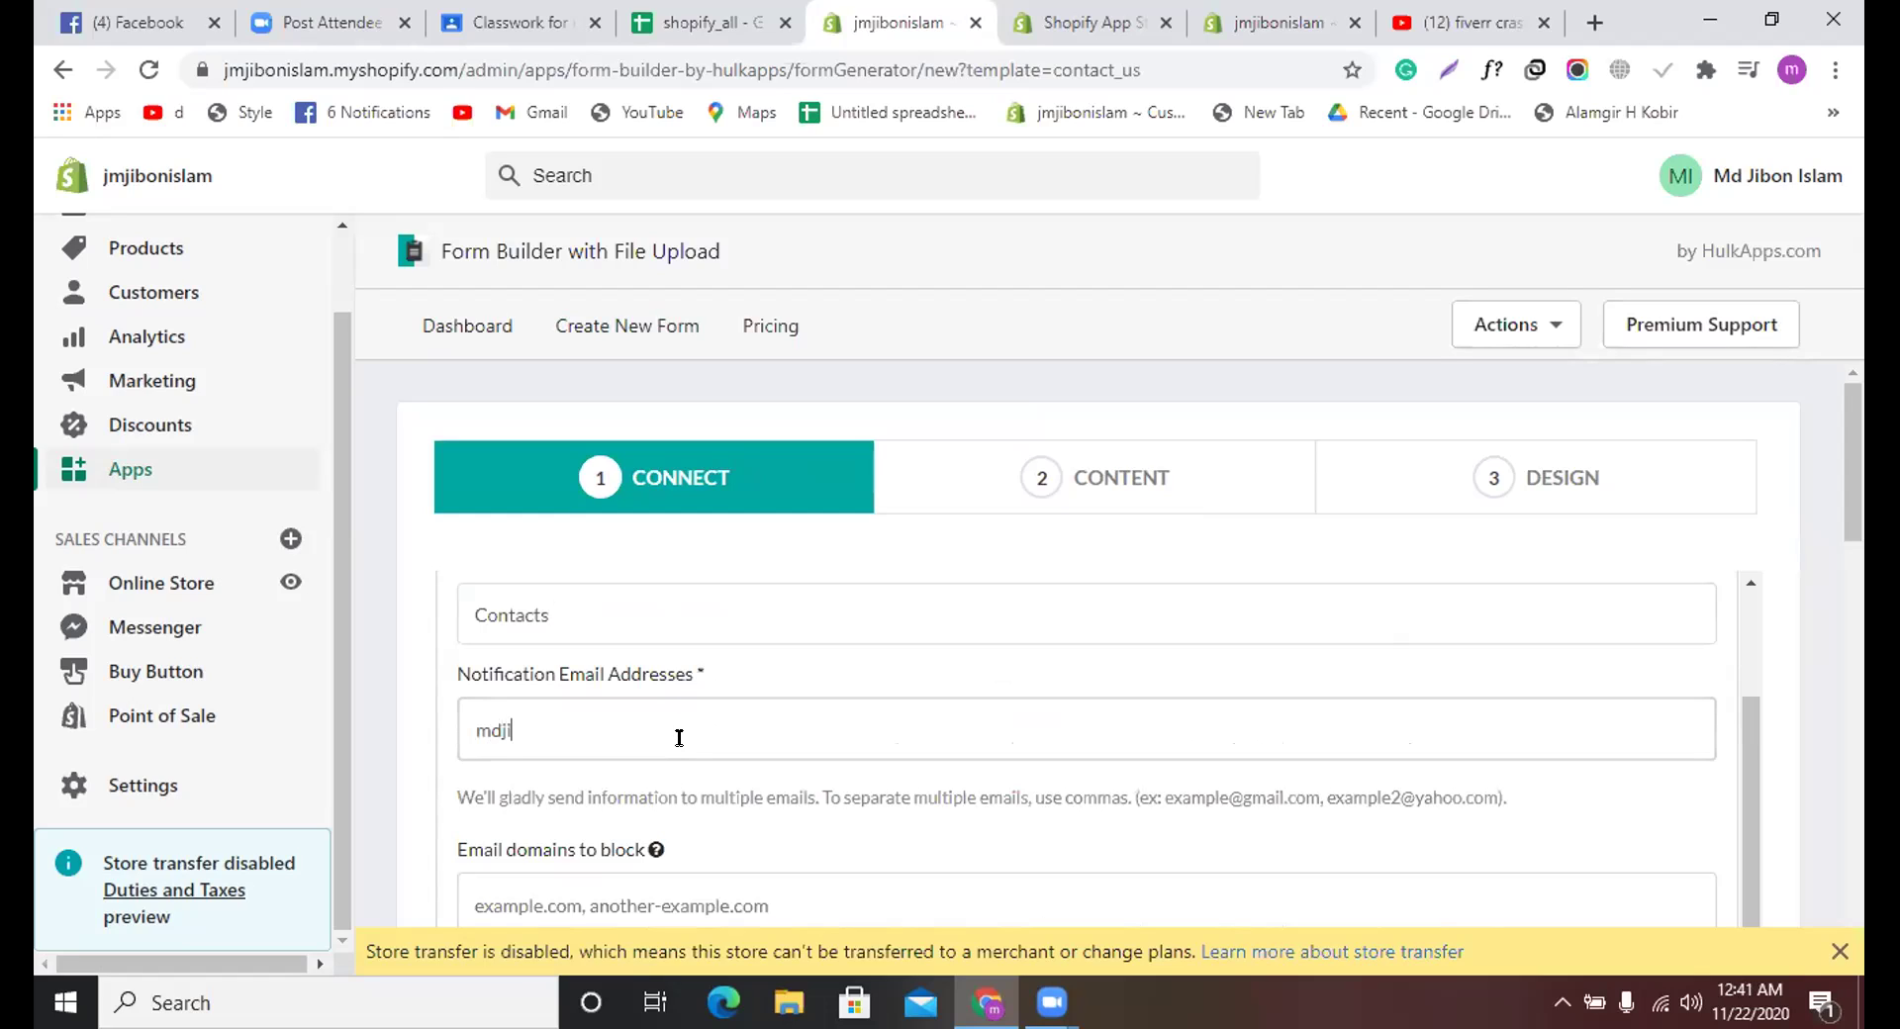
left_click(1075, 483)
Step: Relabel the Subject dropdown field as 'Choose Product'
scroll(673, 618, "down", 1)
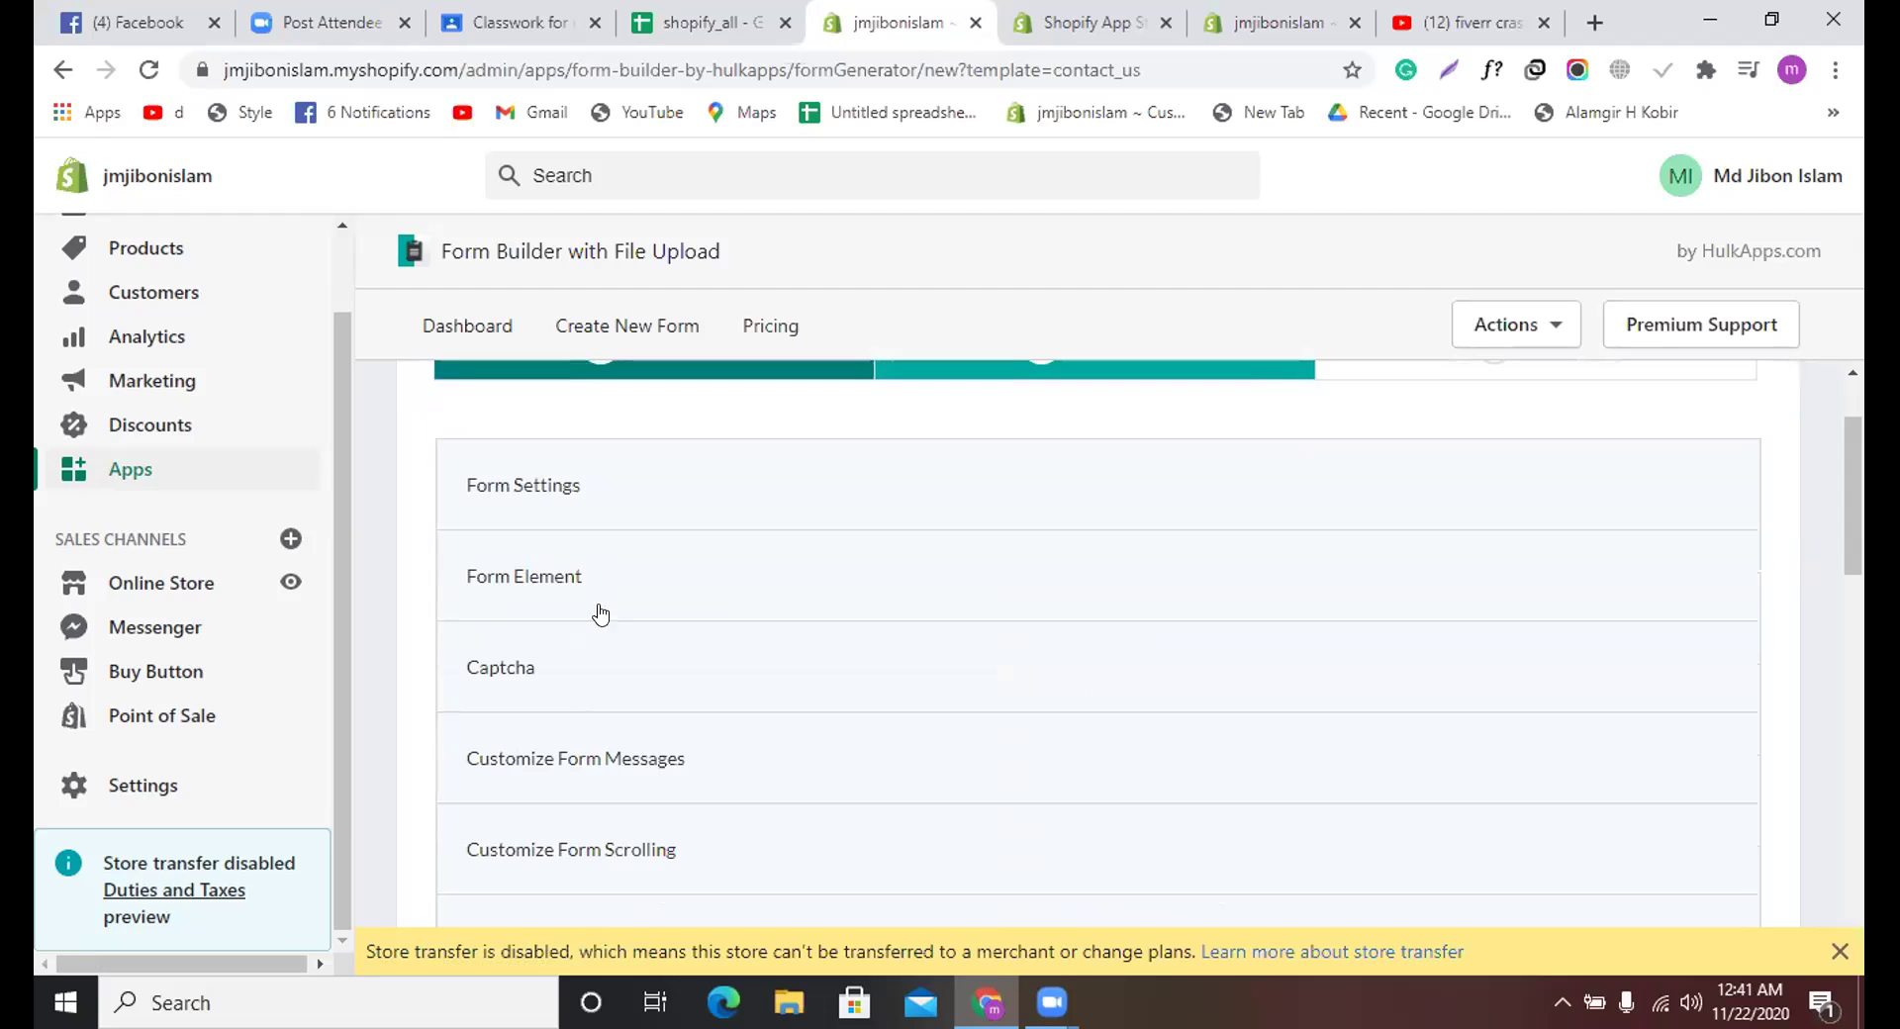
left_click(598, 584)
scroll(614, 594, "down", 5)
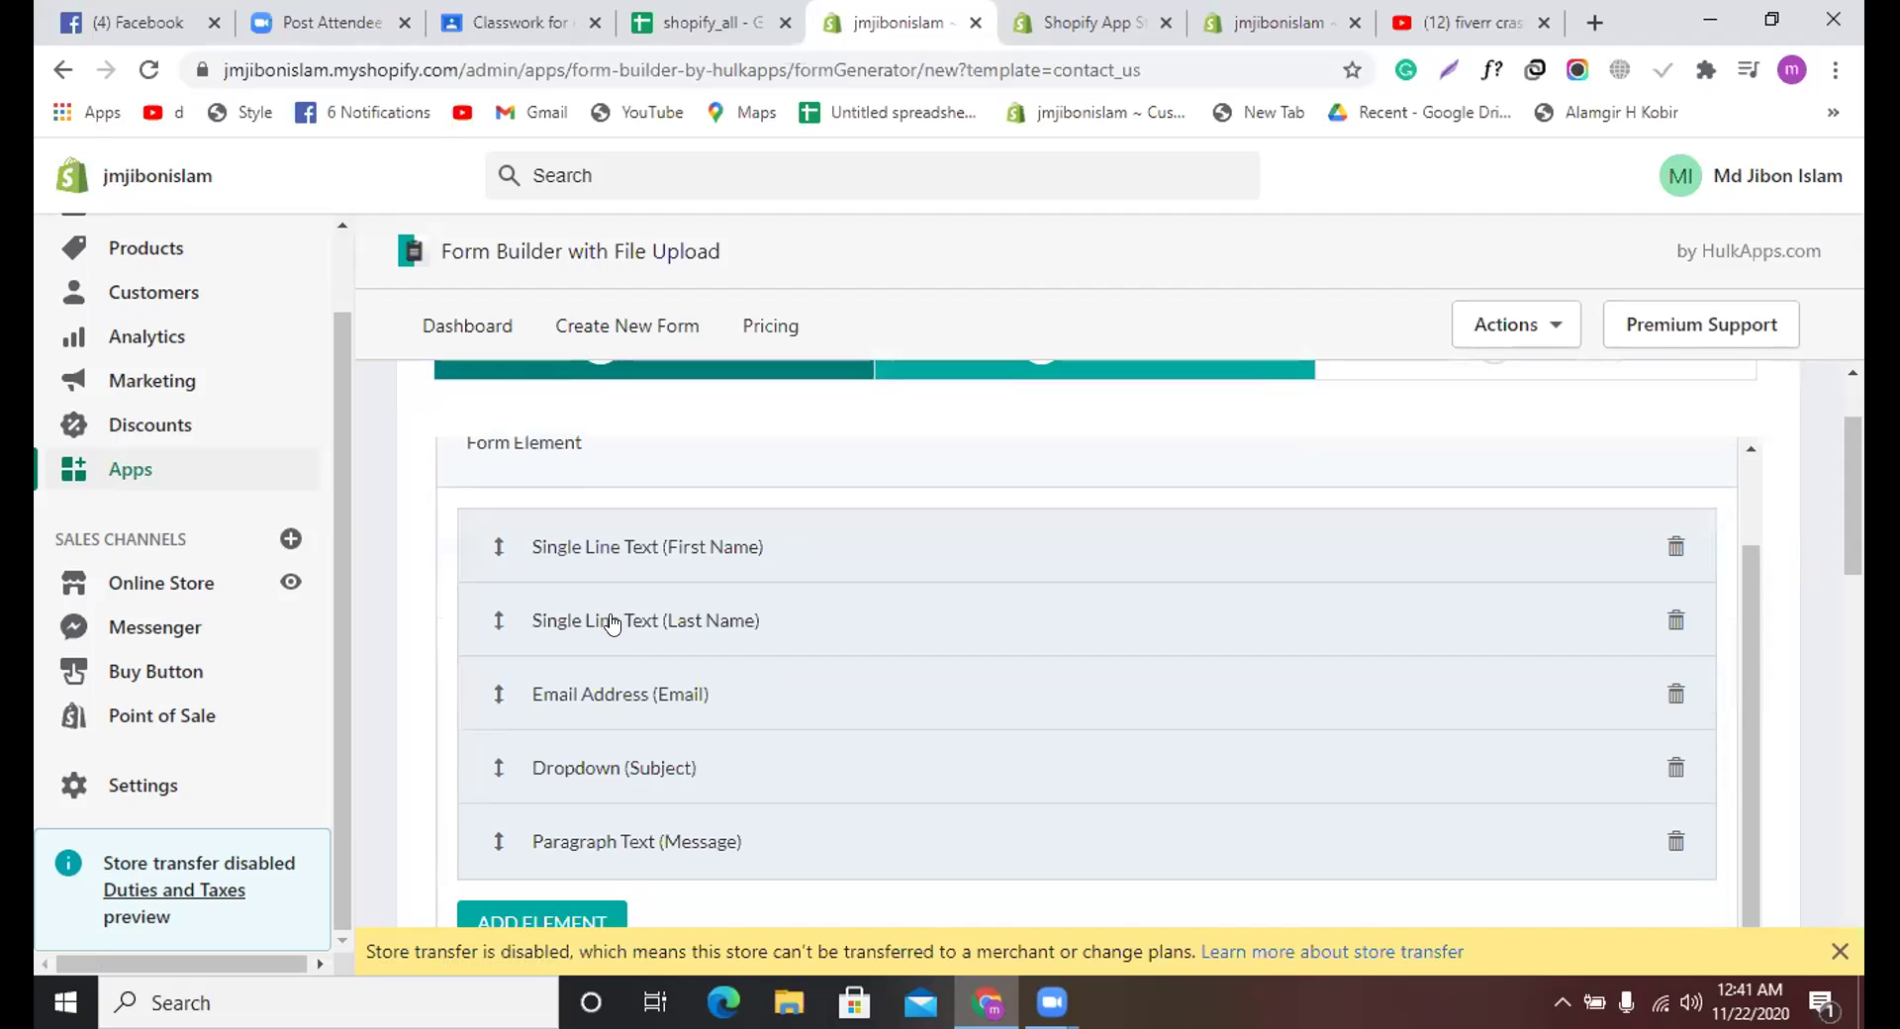
left_click(629, 509)
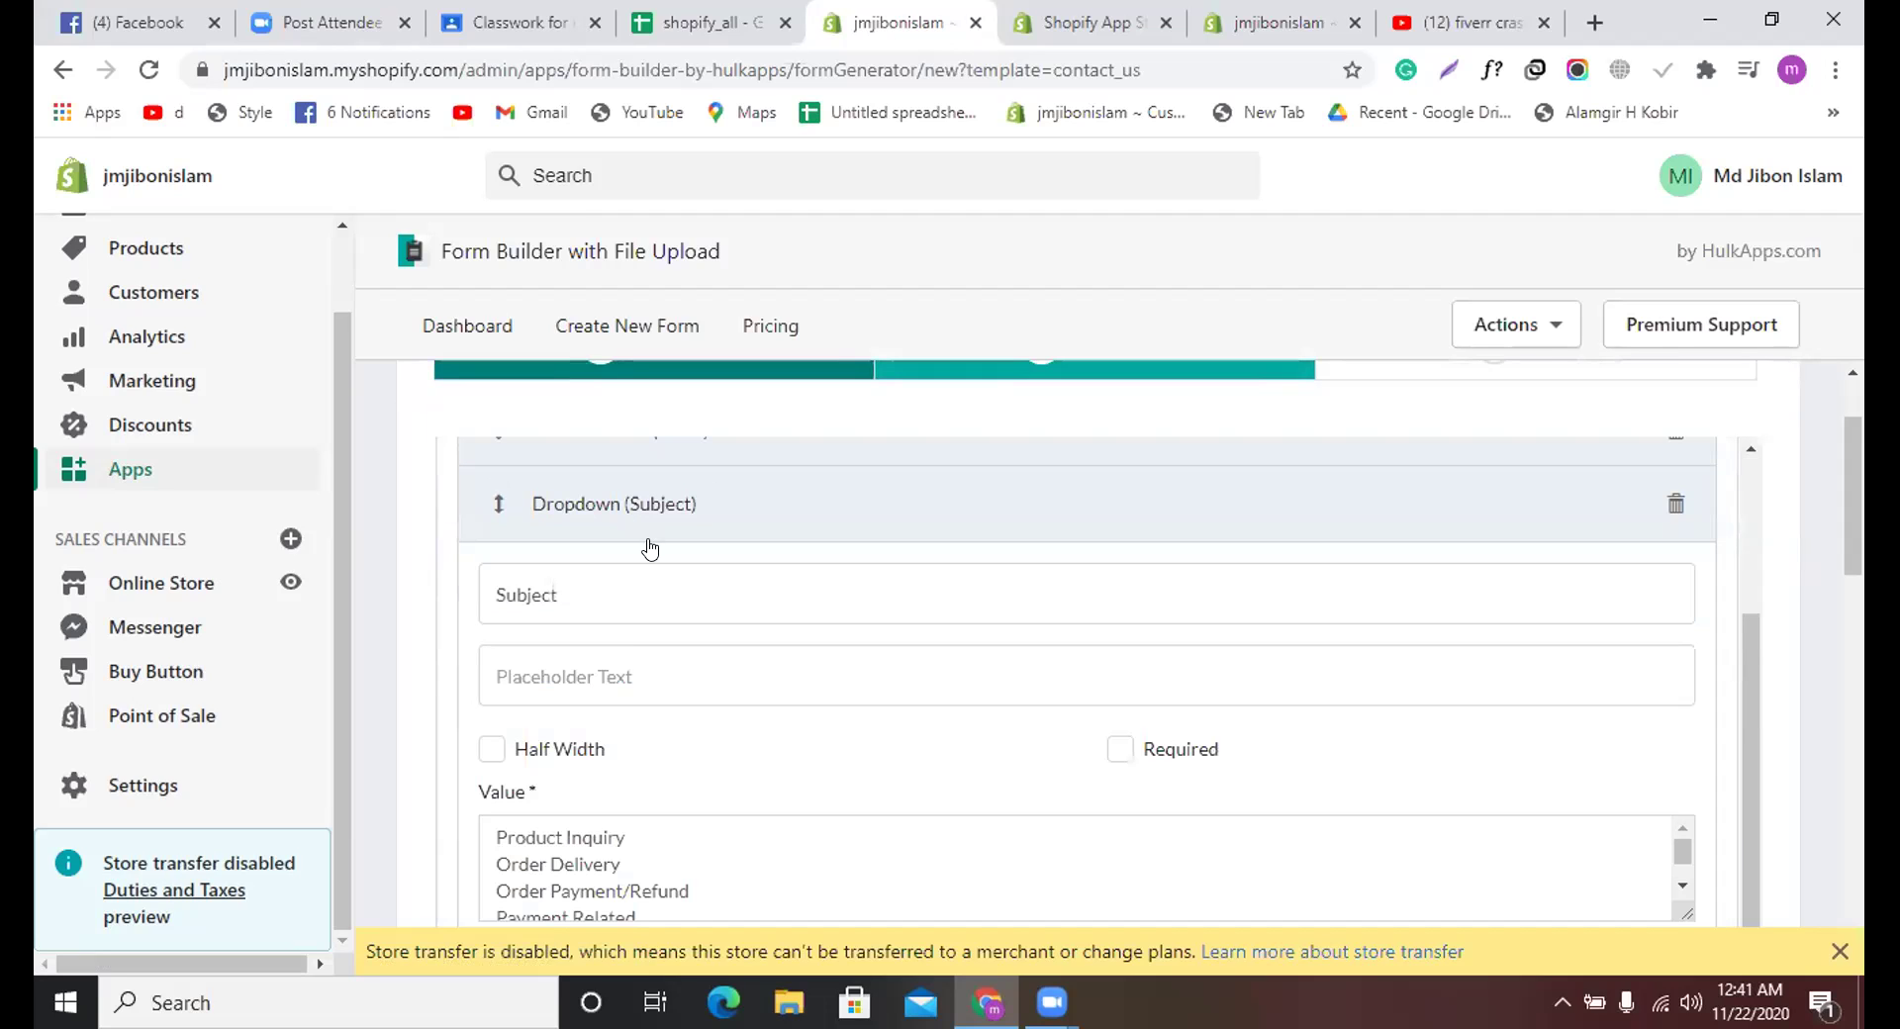
double_click(622, 589)
type("Choose Product")
Step: Replace the dropdown's option values with 'product 1' and 'product 2'
scroll(638, 672, "down", 1)
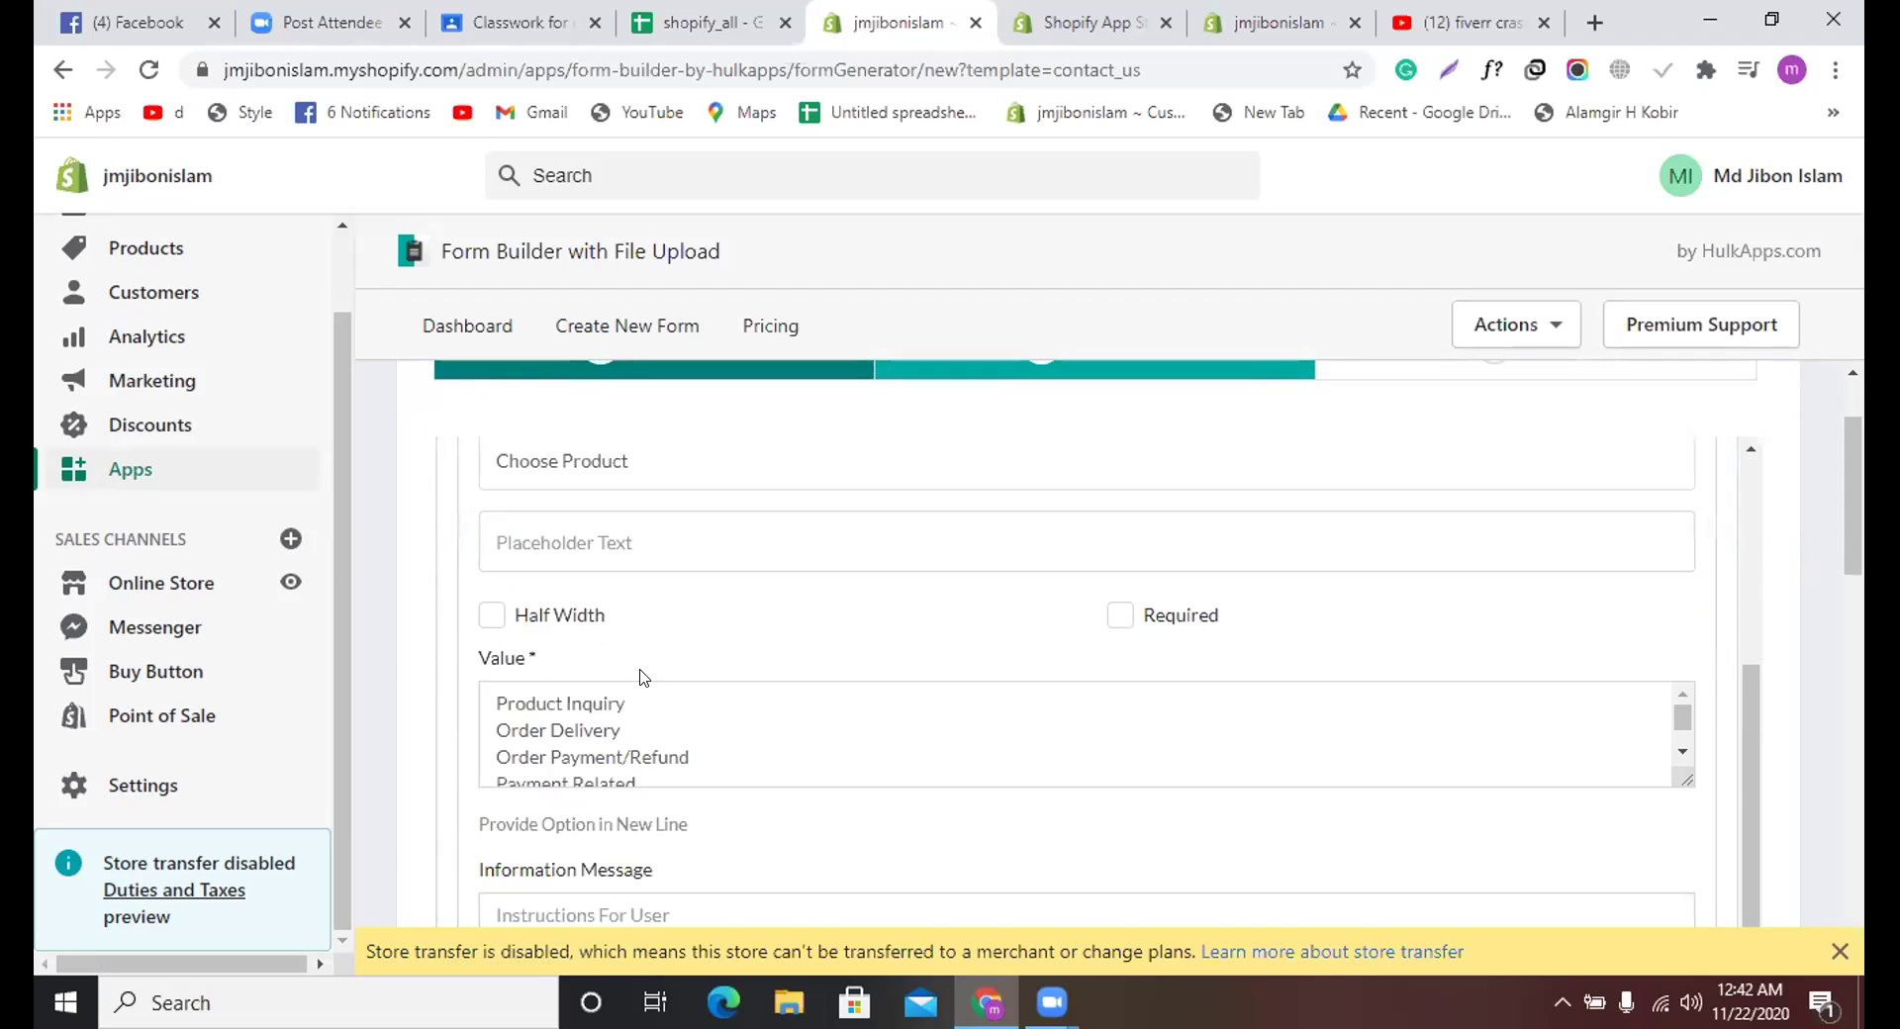
left_click(689, 754)
triple_click(691, 754)
key("Right")
scroll(663, 750, "down", 1)
key("ctrl+a")
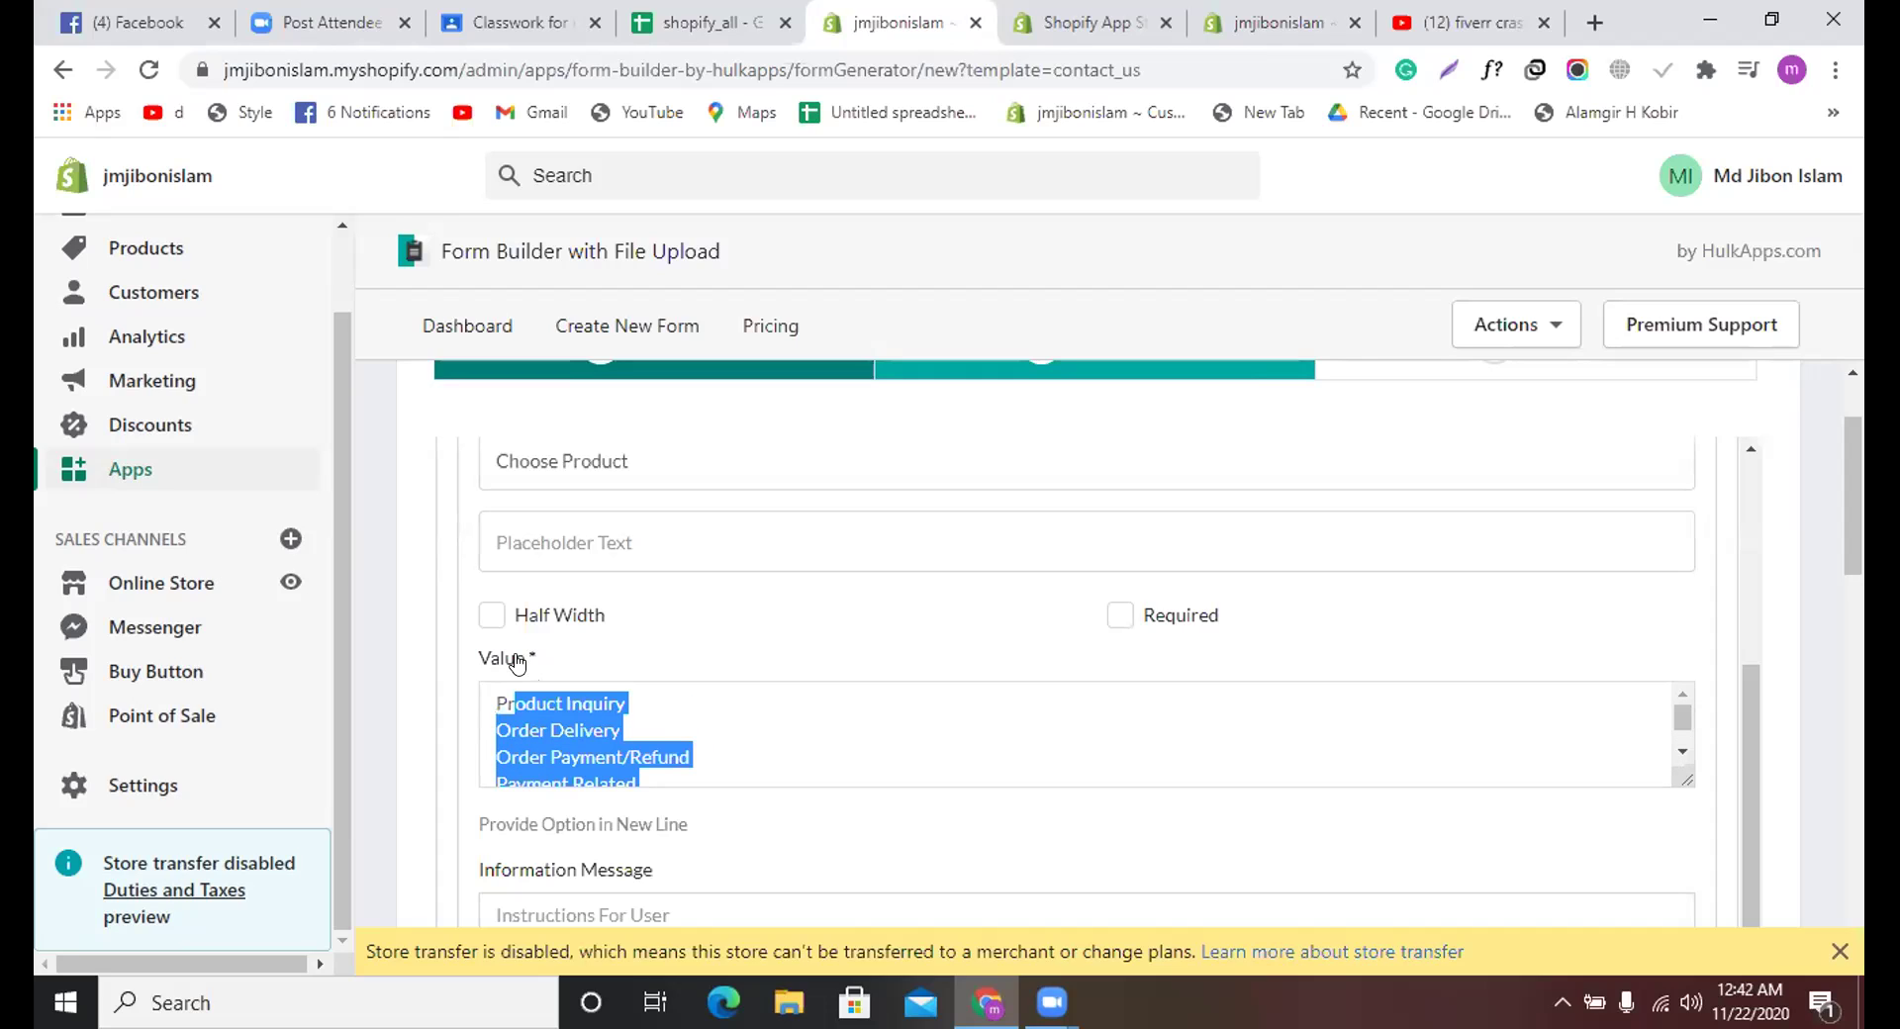
key("BackSpace")
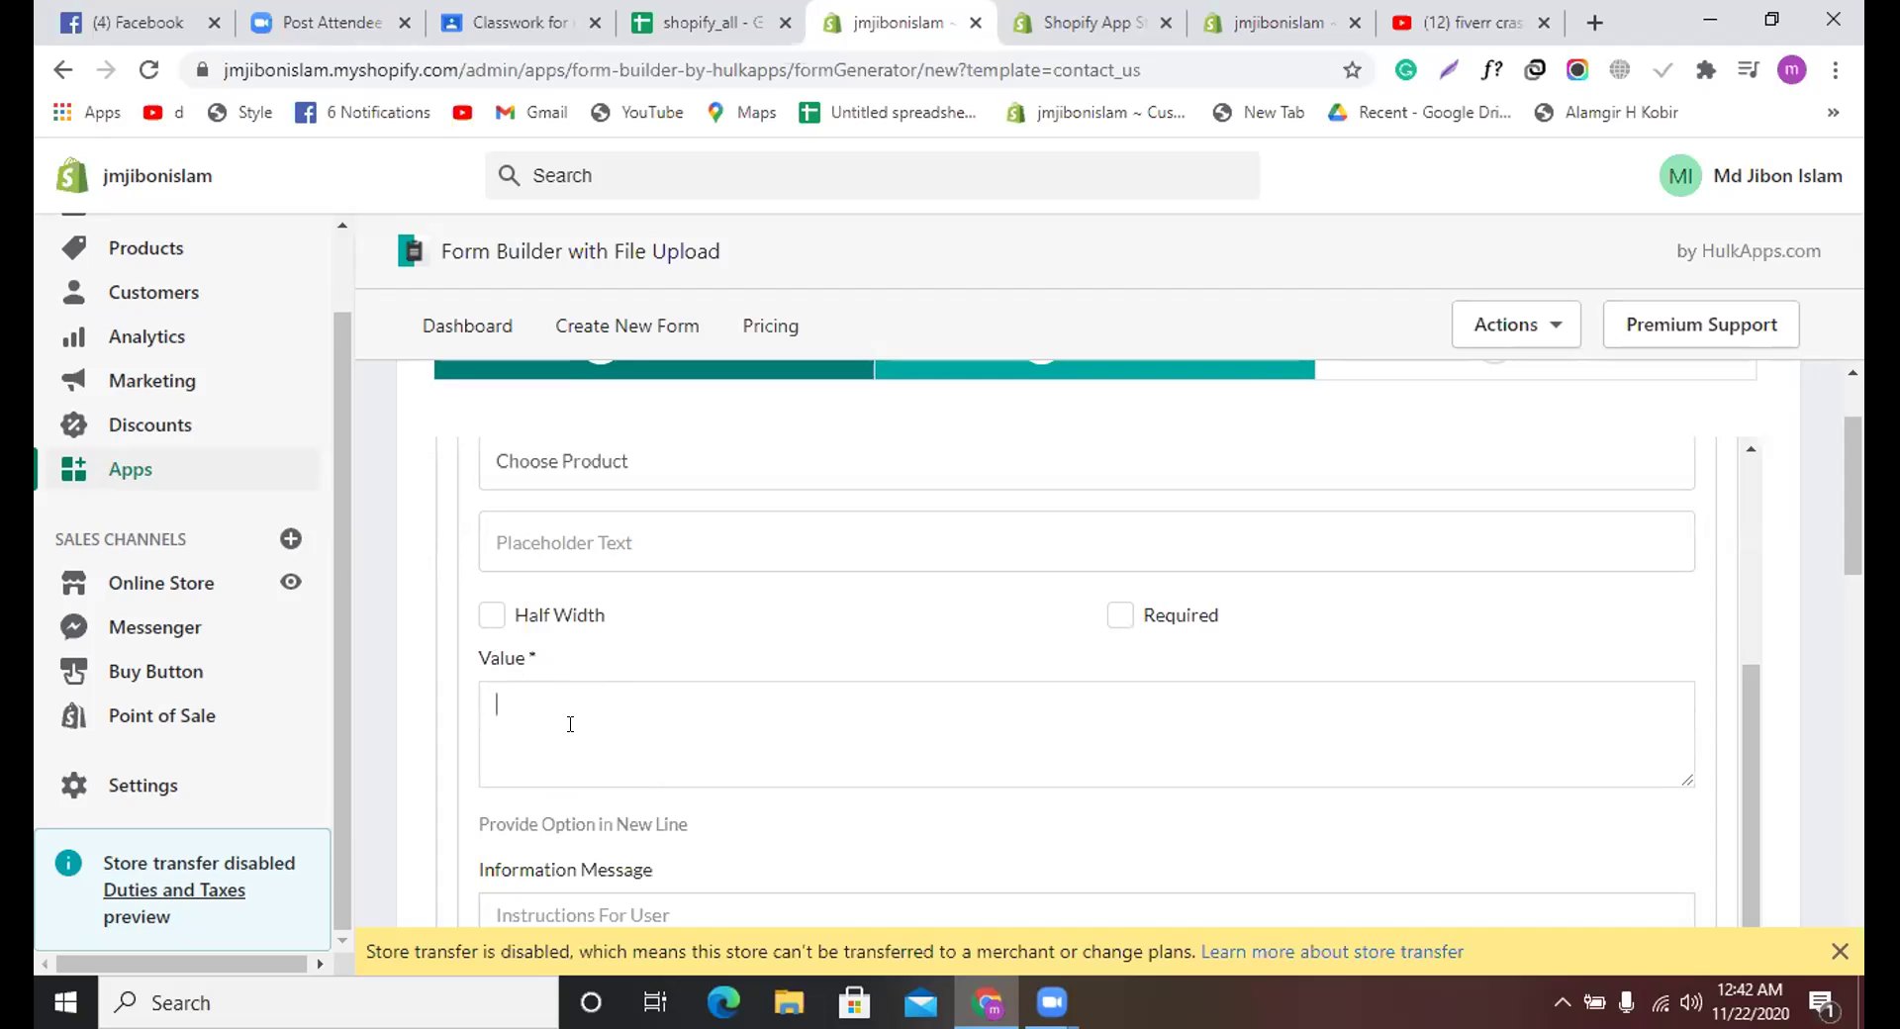
type("pr")
key("BackSpace")
type("roduct 1 product 2")
key("Return")
Step: Add a Radio Button element below the Message field and open its Field Label box
scroll(570, 727, "down", 4)
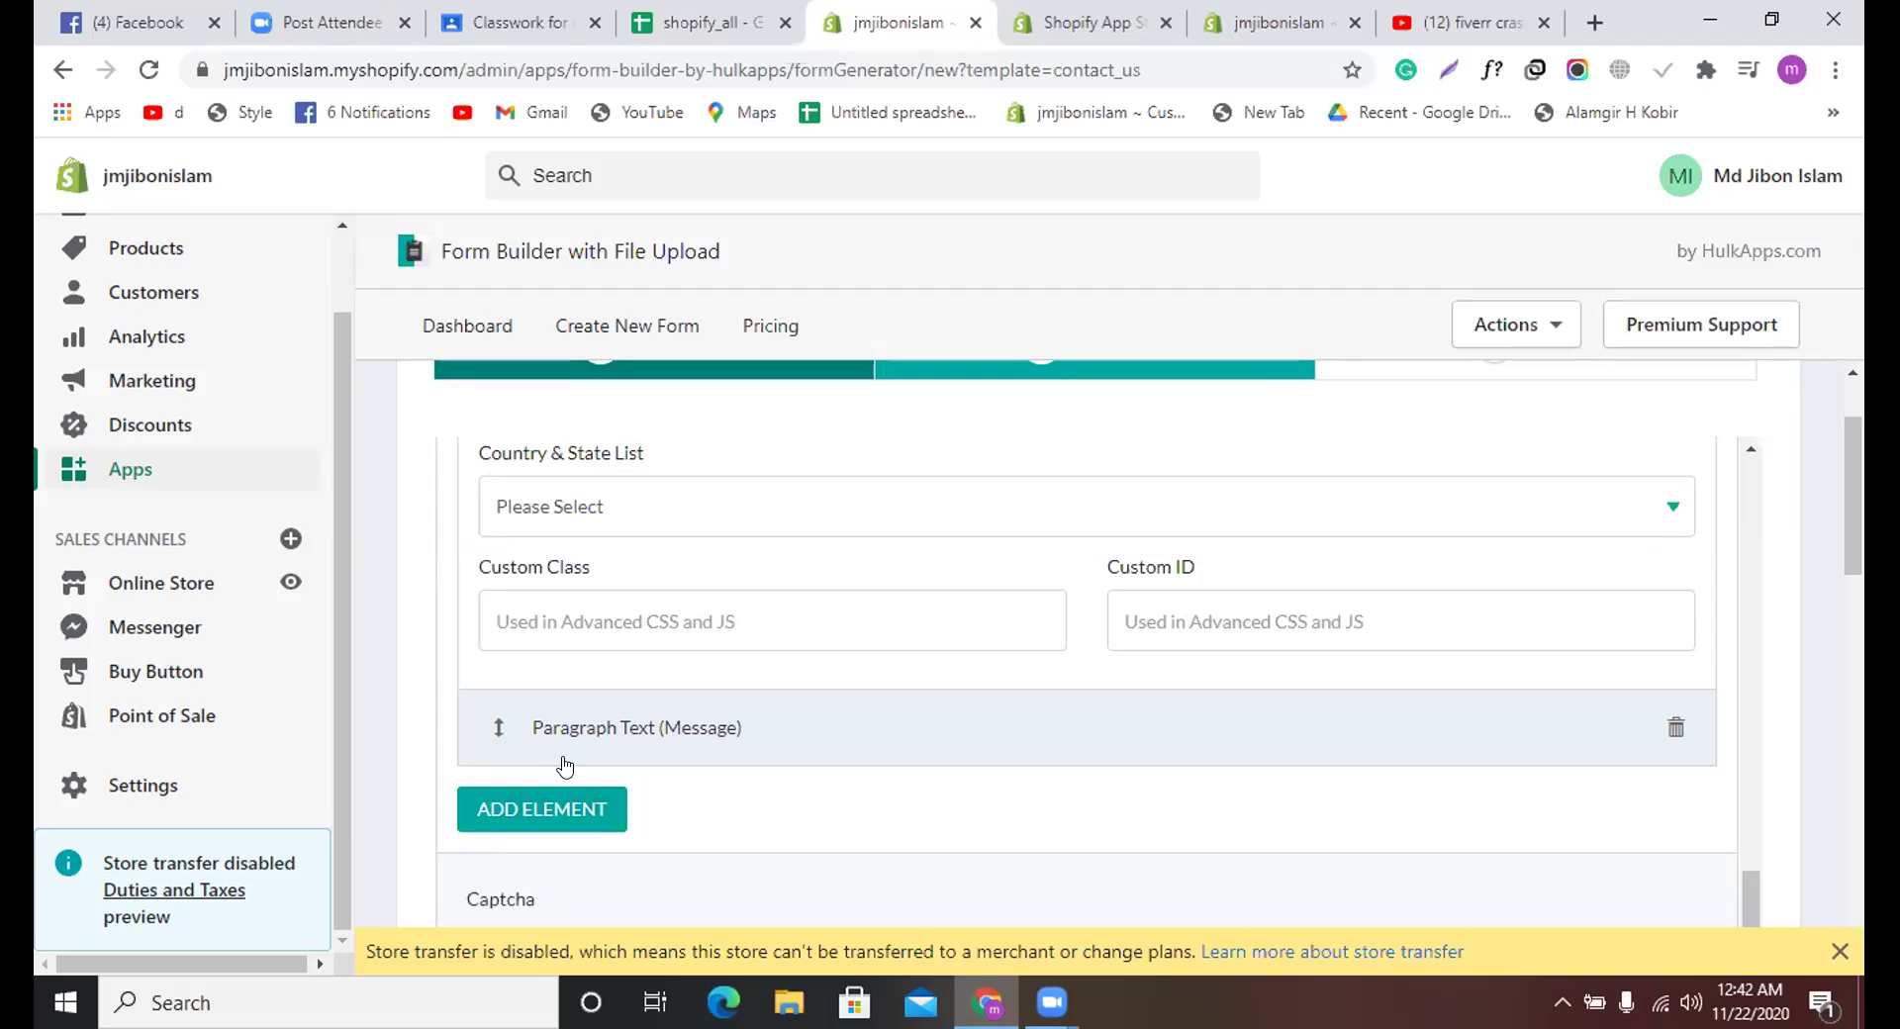
scroll(567, 770, "up", 3)
scroll(565, 766, "down", 4)
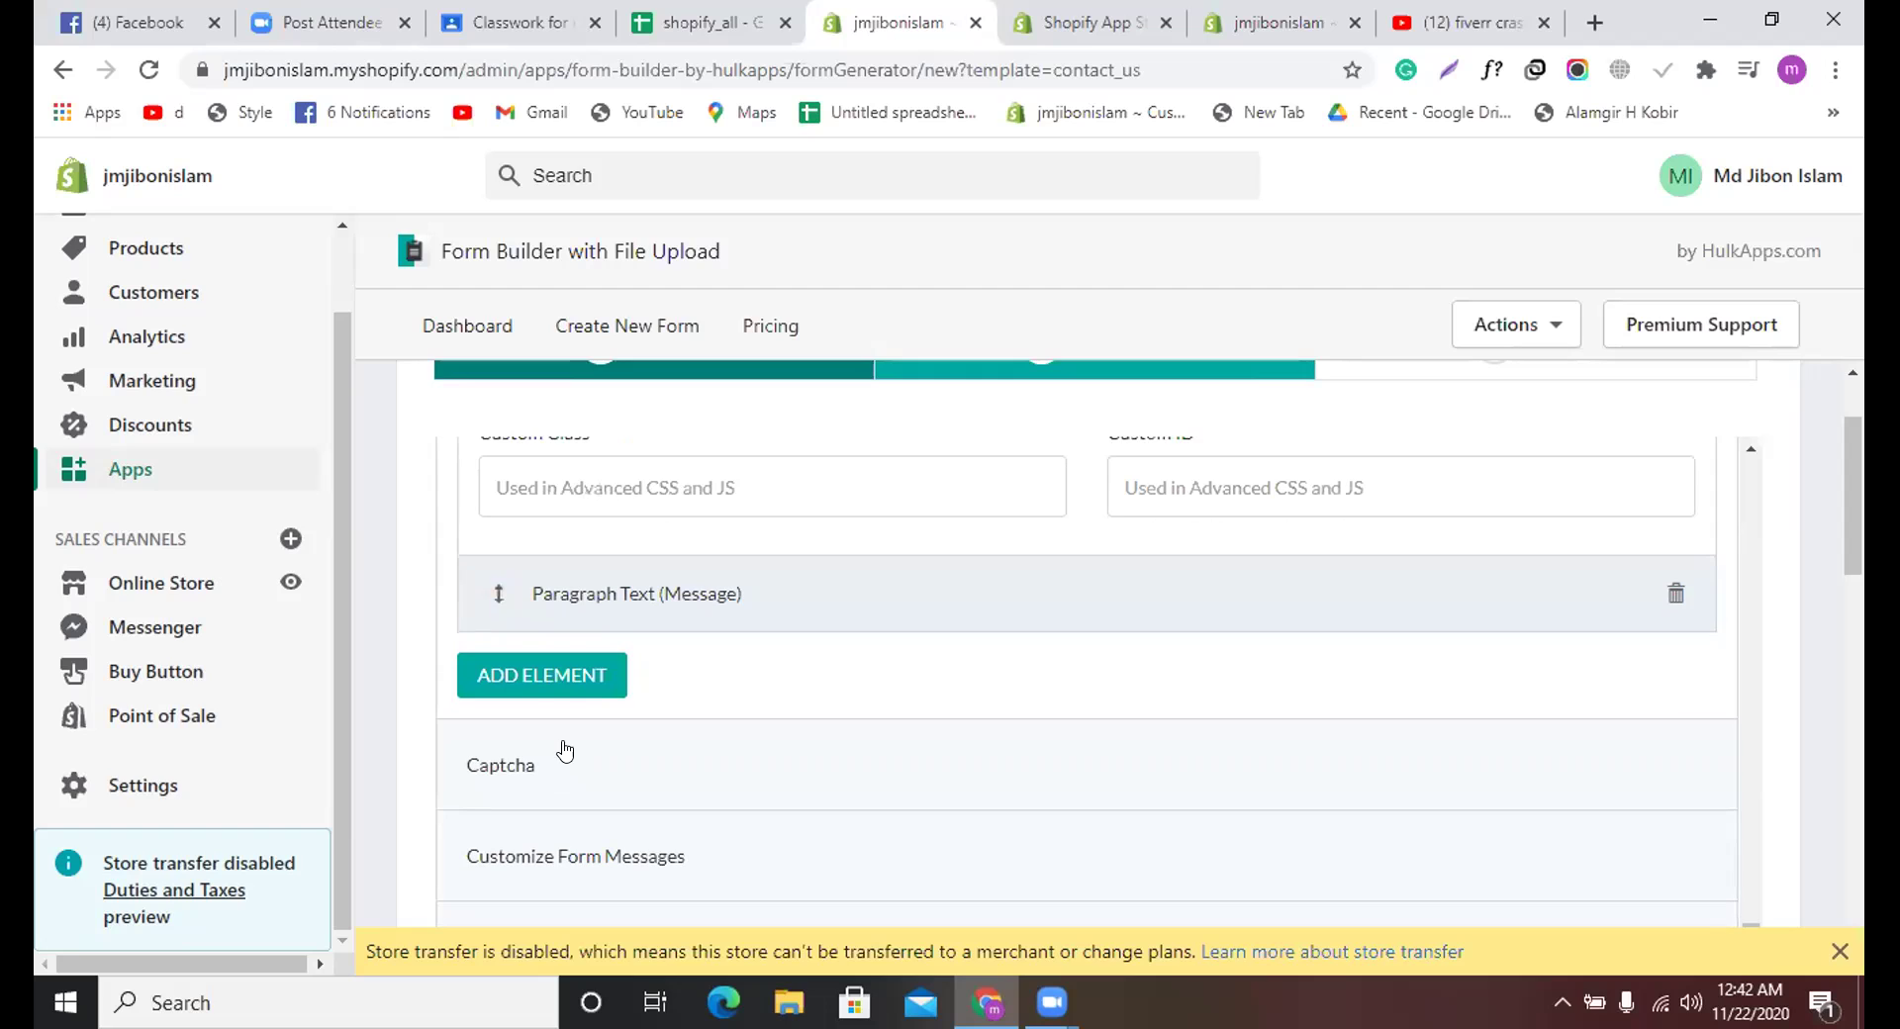
scroll(562, 682, "up", 4)
scroll(562, 676, "up", 4)
scroll(562, 676, "down", 8)
left_click(560, 669)
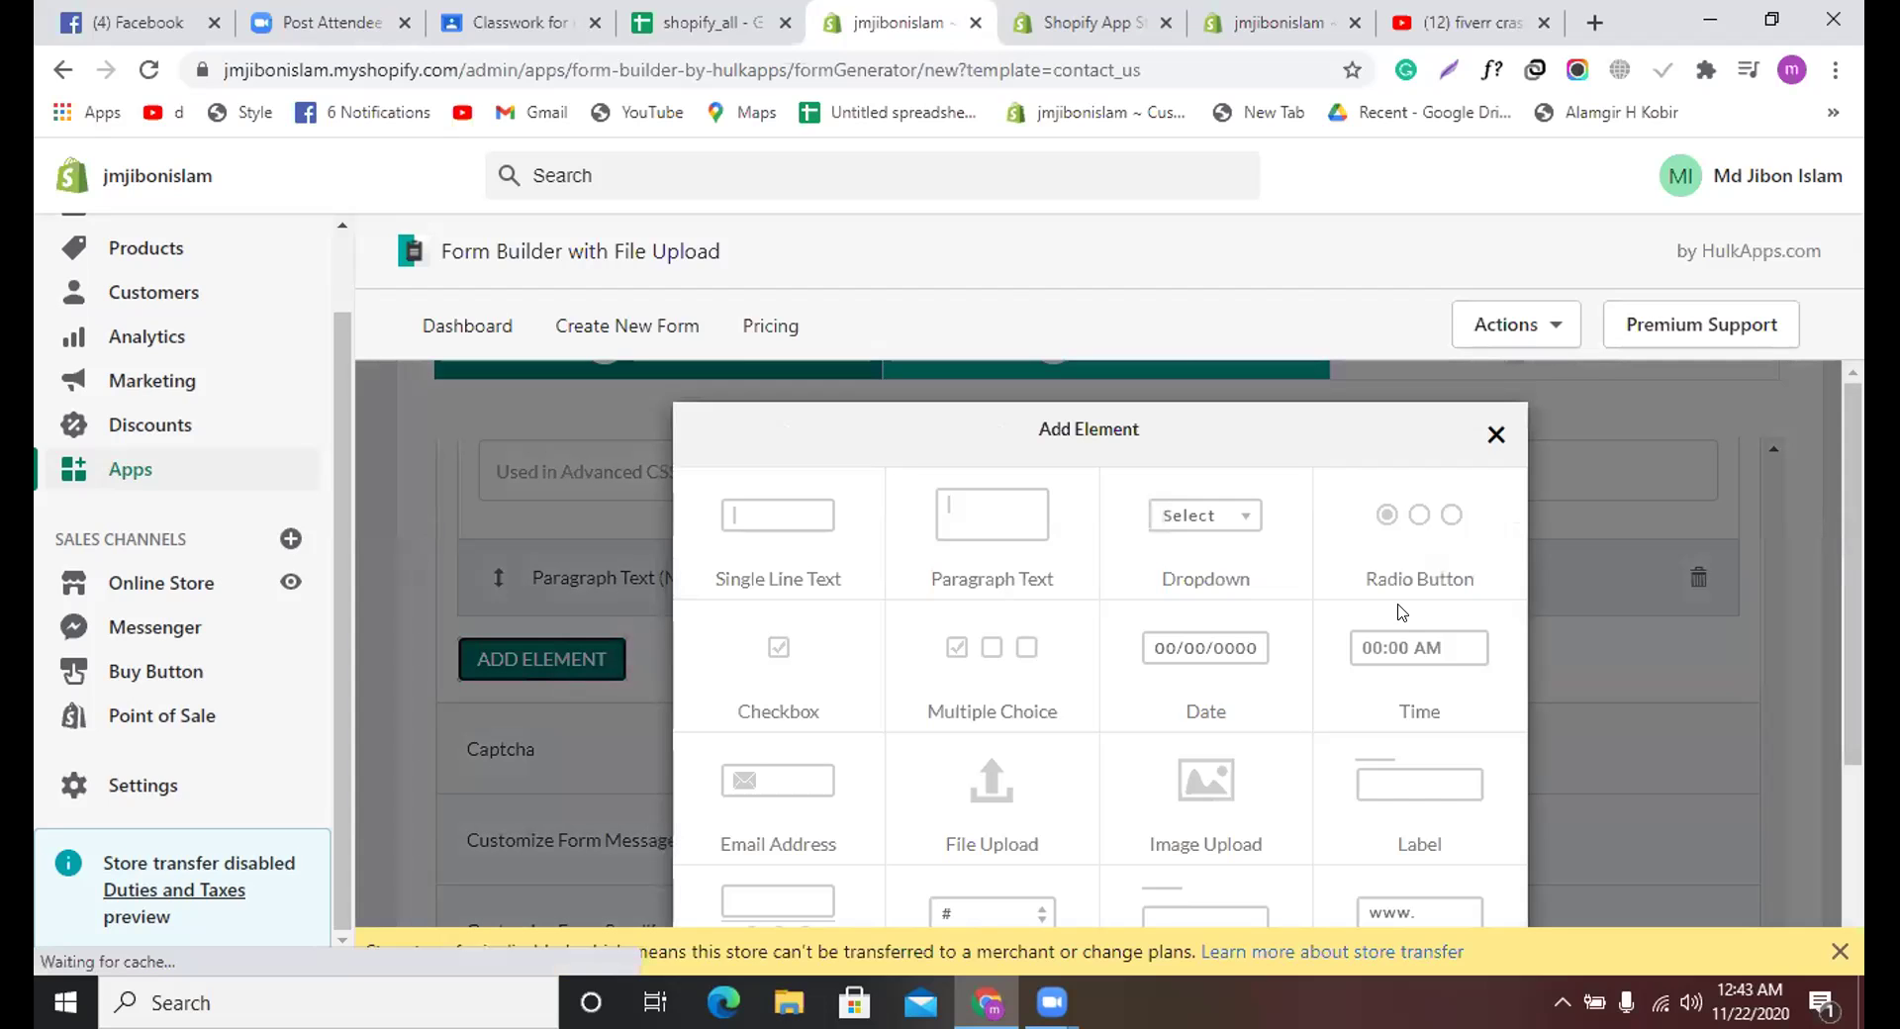
left_click(1440, 552)
left_click(791, 649)
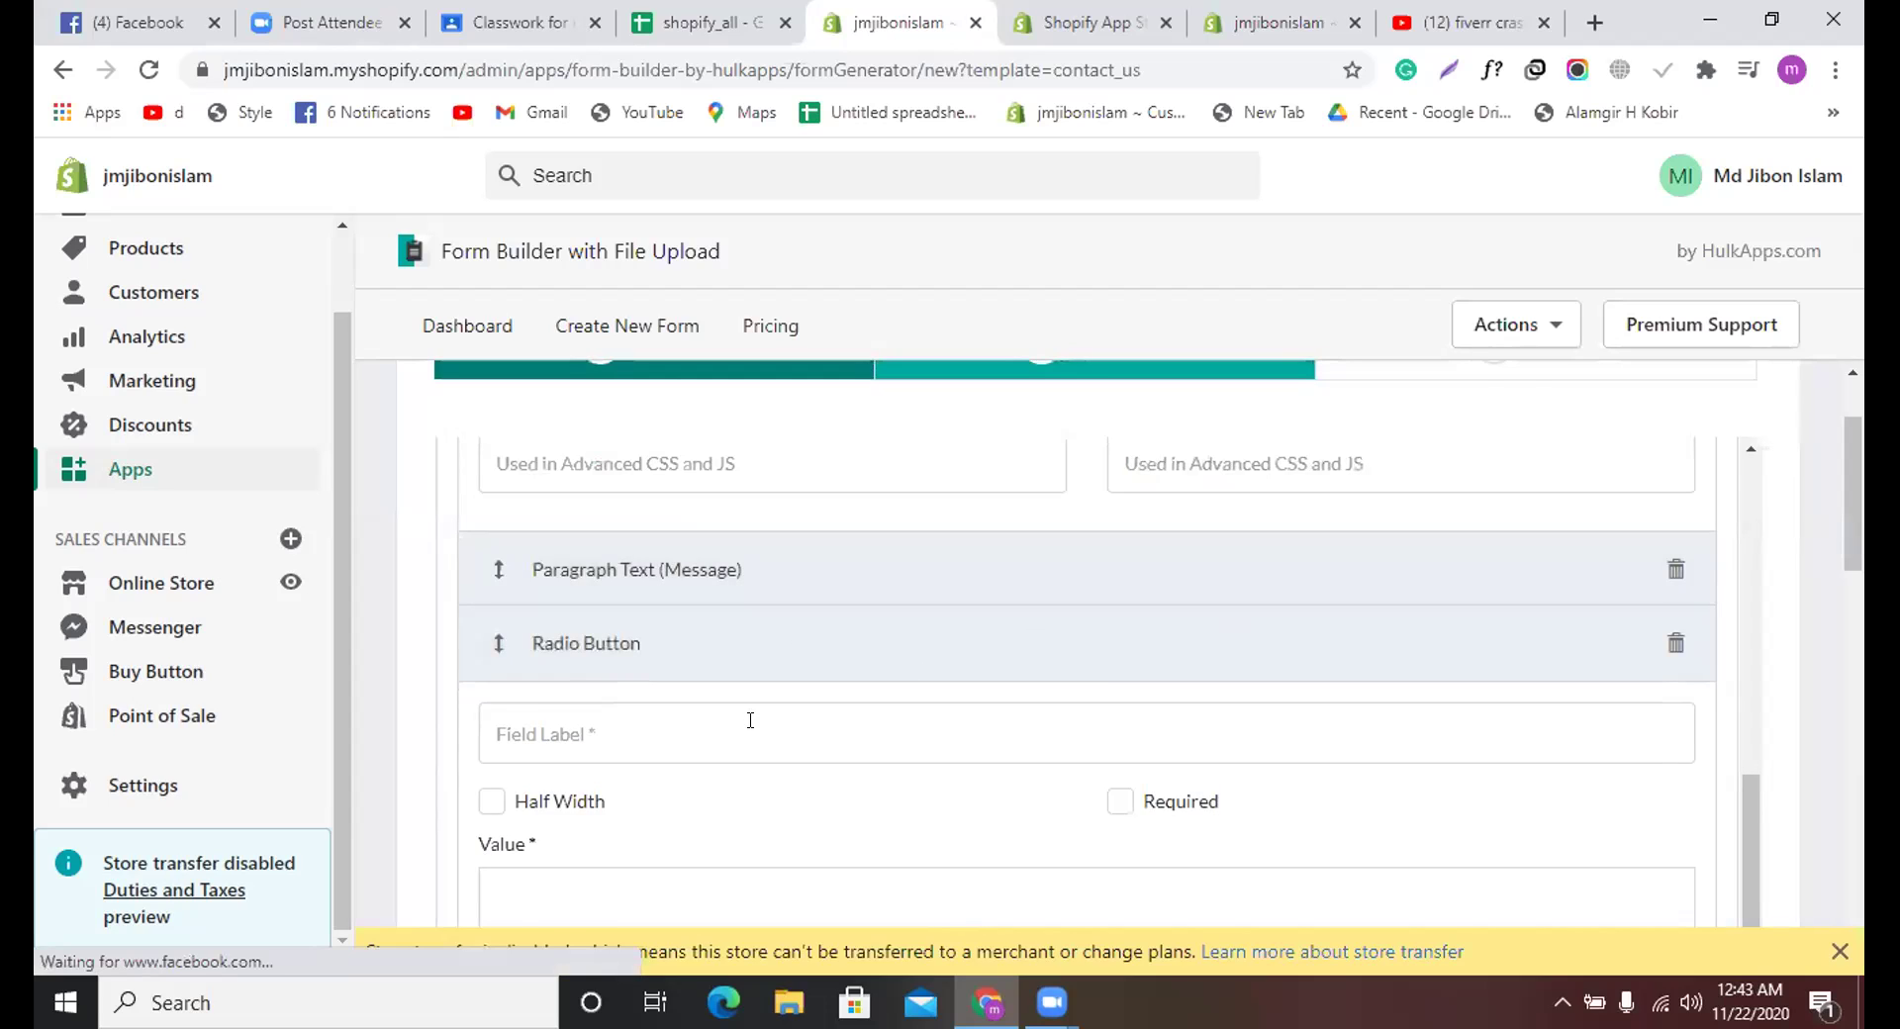
scroll(670, 578, "down", 1)
left_click(667, 596)
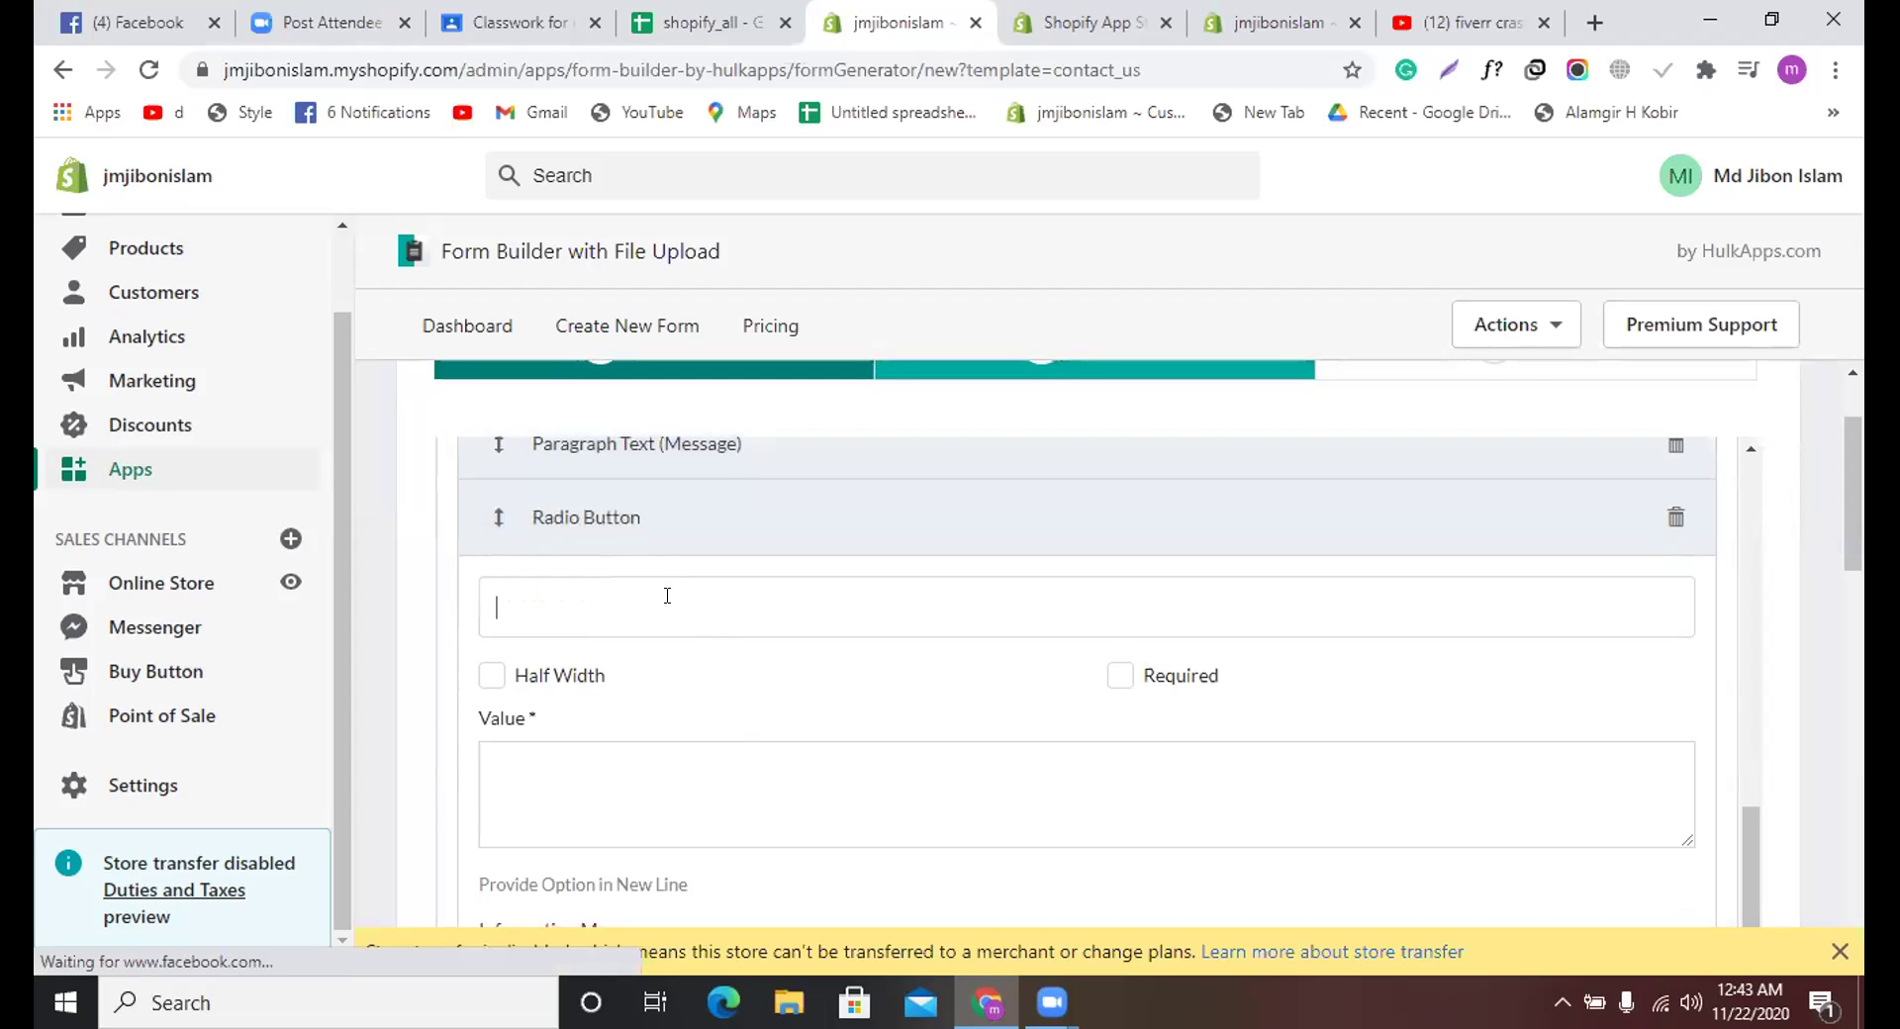